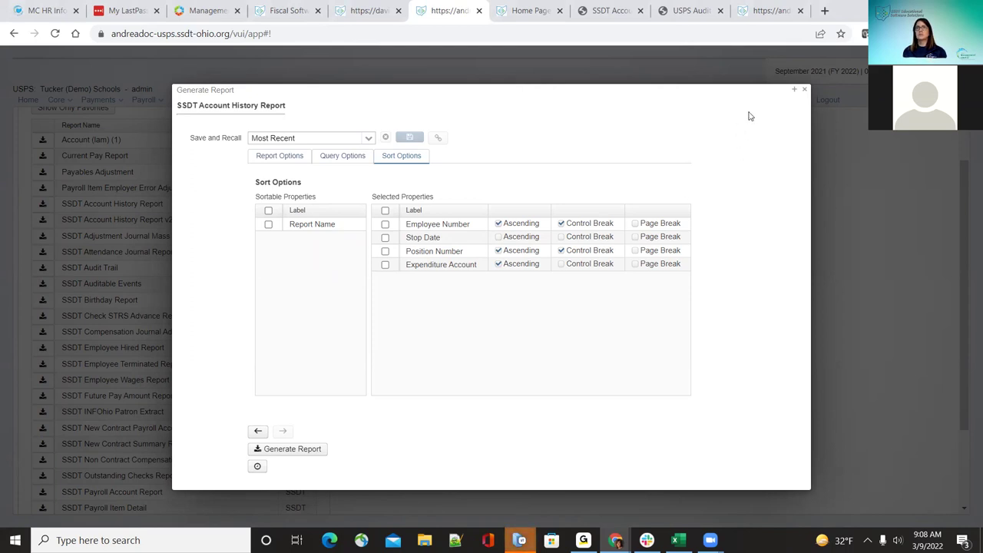
Step: Generate the SSDT Account History Report PDF with Start Date checked and save it to Documents
left_click(804, 90)
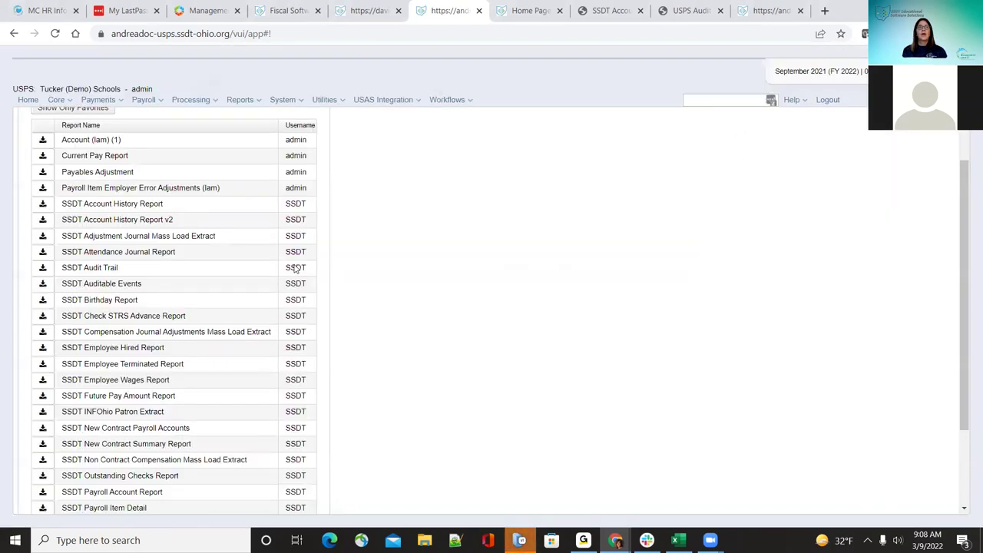
left_click(43, 205)
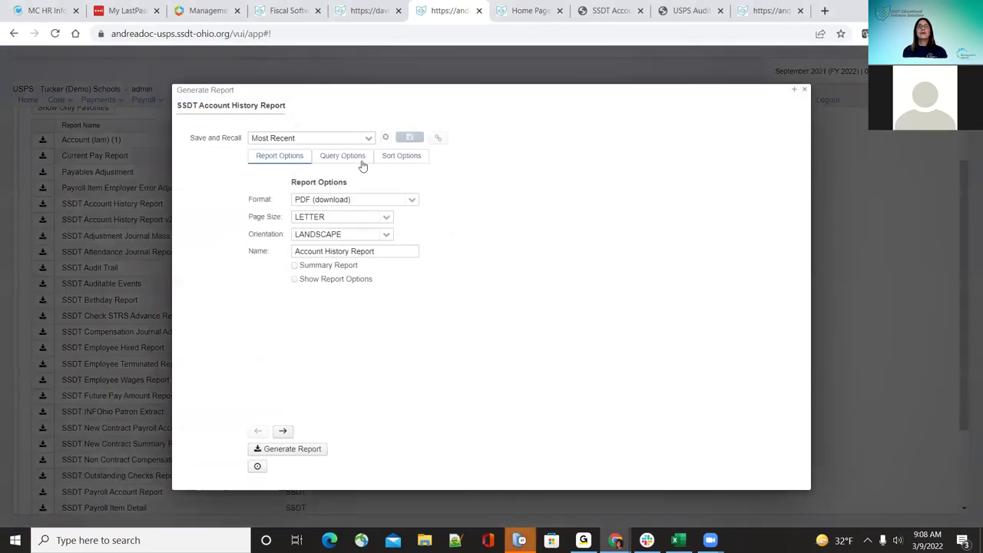
left_click(361, 162)
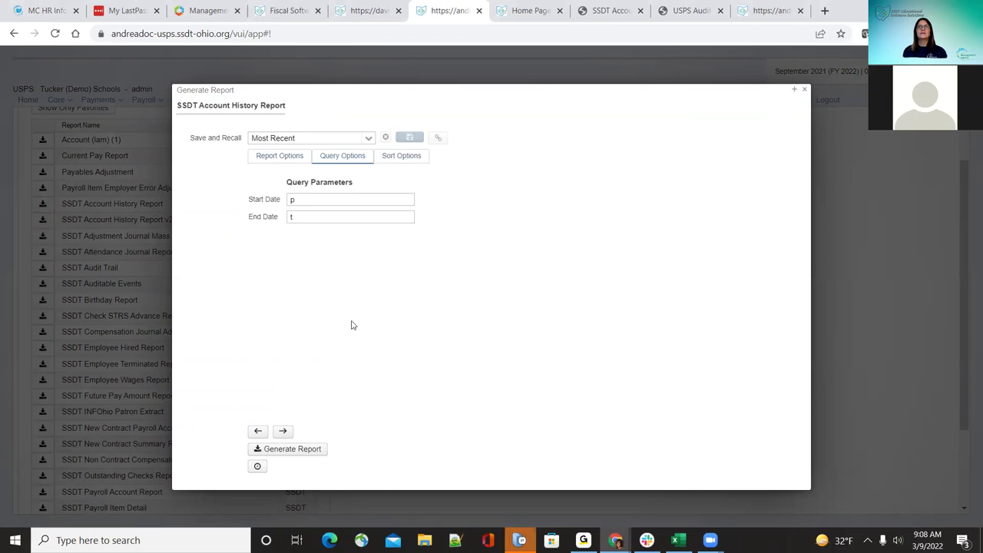
left_click(332, 195)
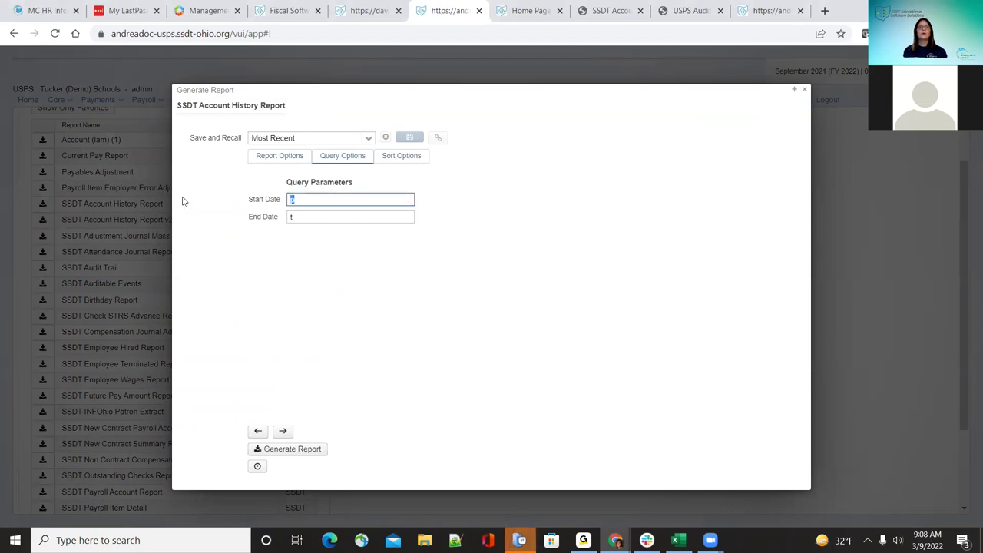
left_click(307, 449)
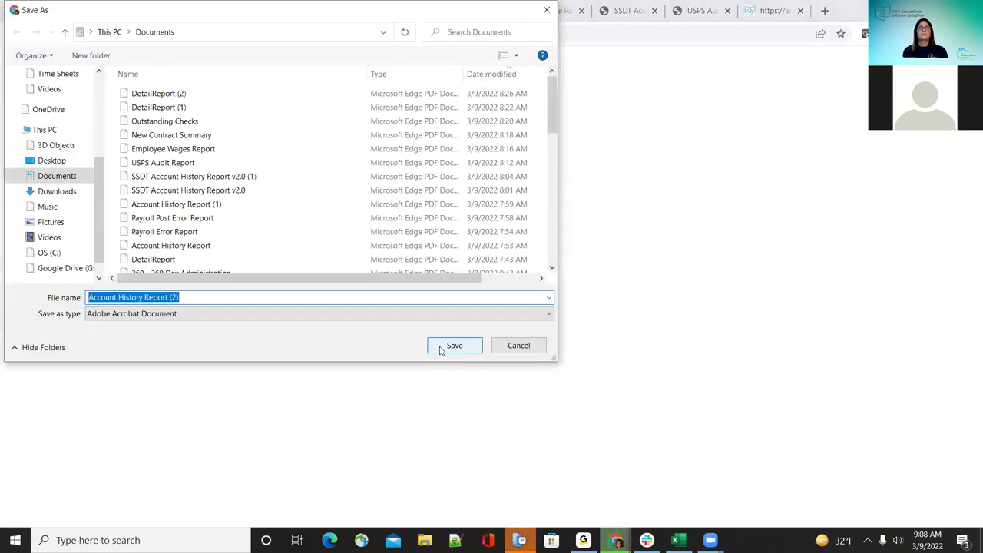
left_click(442, 347)
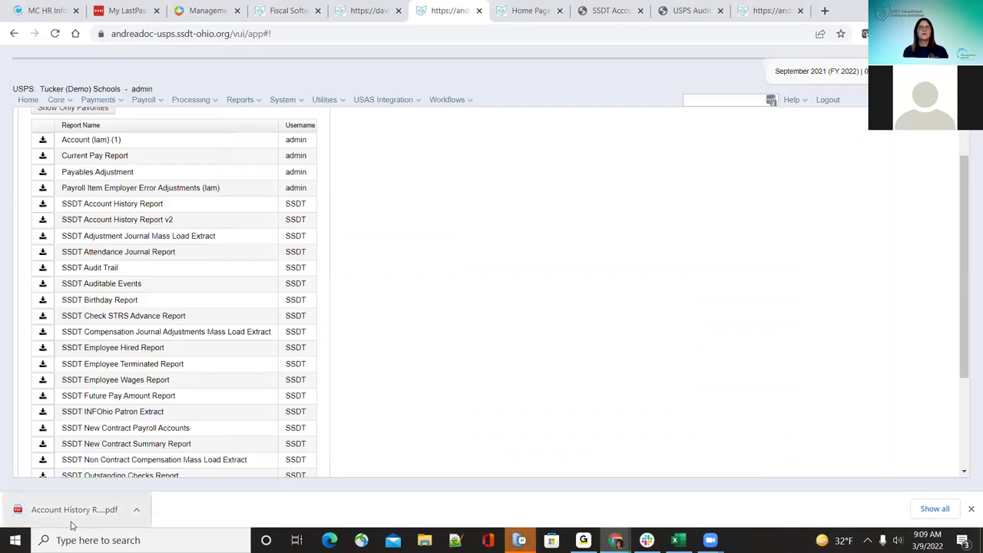
Step: Open the saved Account History Report (2) PDF at 110% and read through both pages
left_click(46, 511)
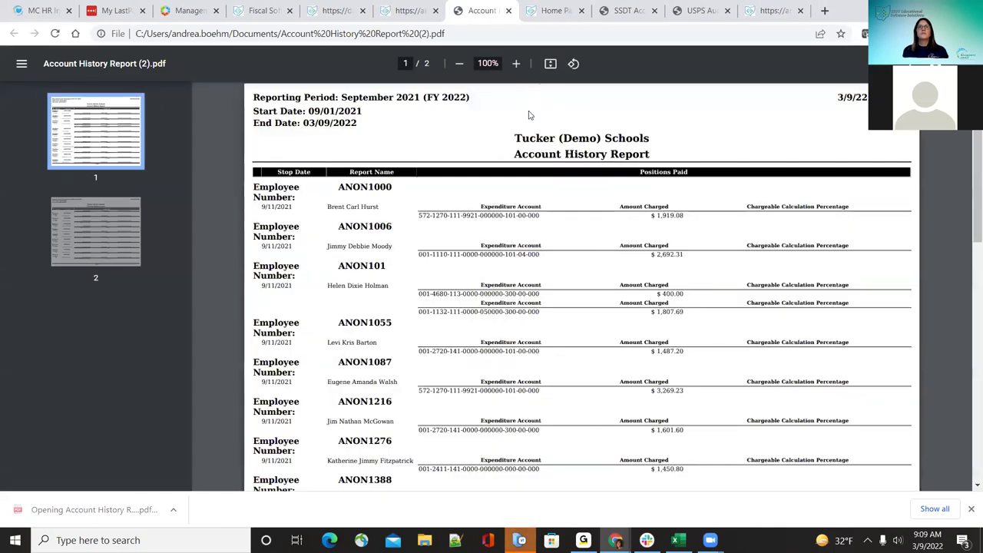
left_click(516, 64)
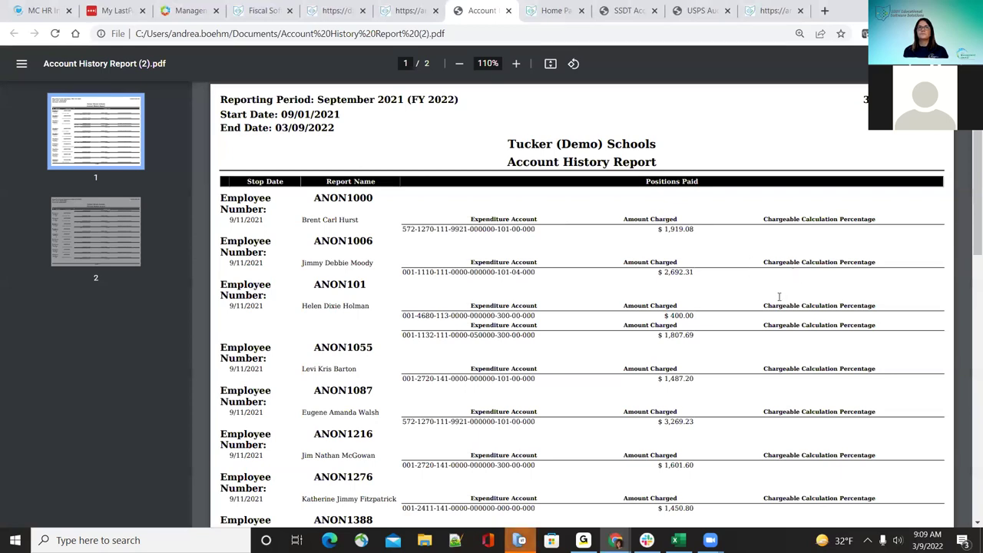
scroll(494, 312, "down", 1)
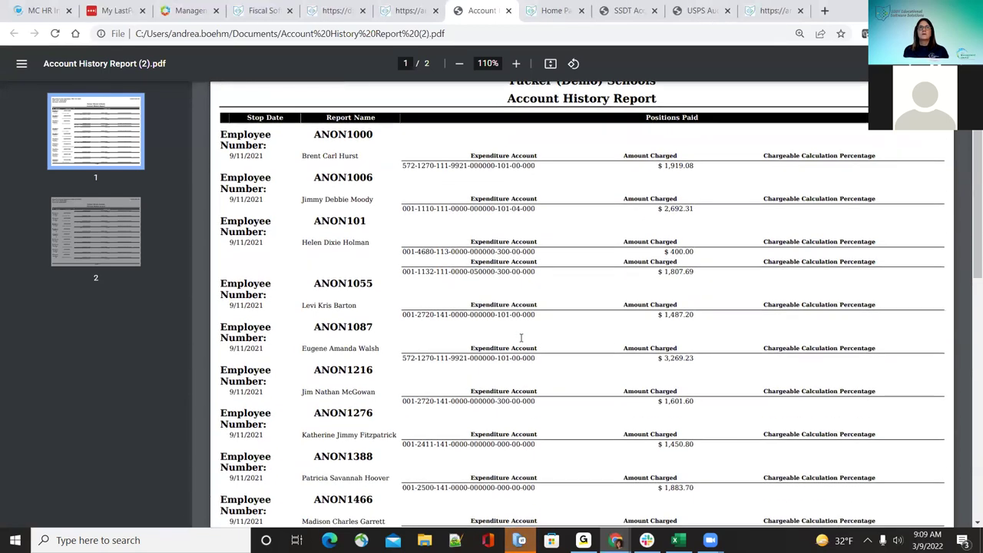
scroll(652, 382, "up", 1)
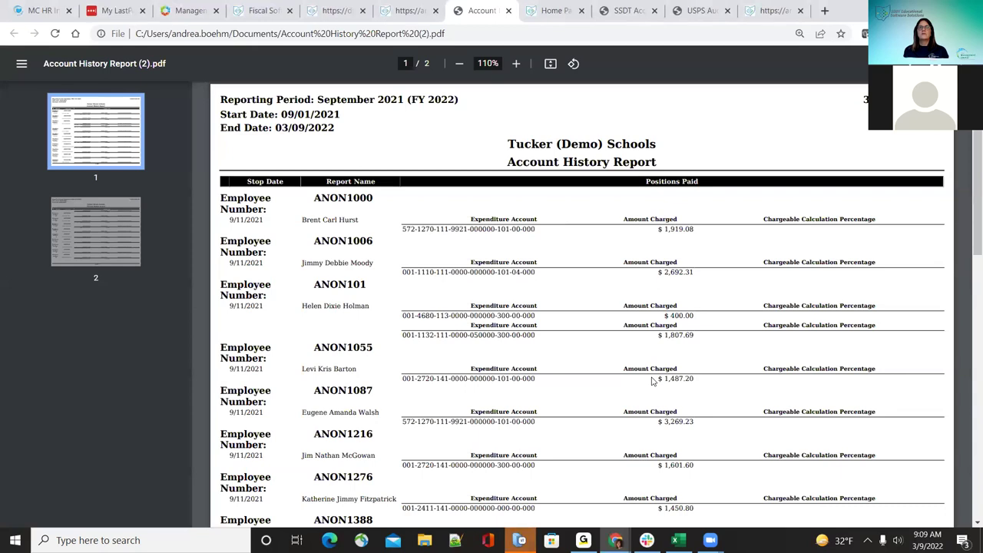
scroll(652, 381, "down", 8)
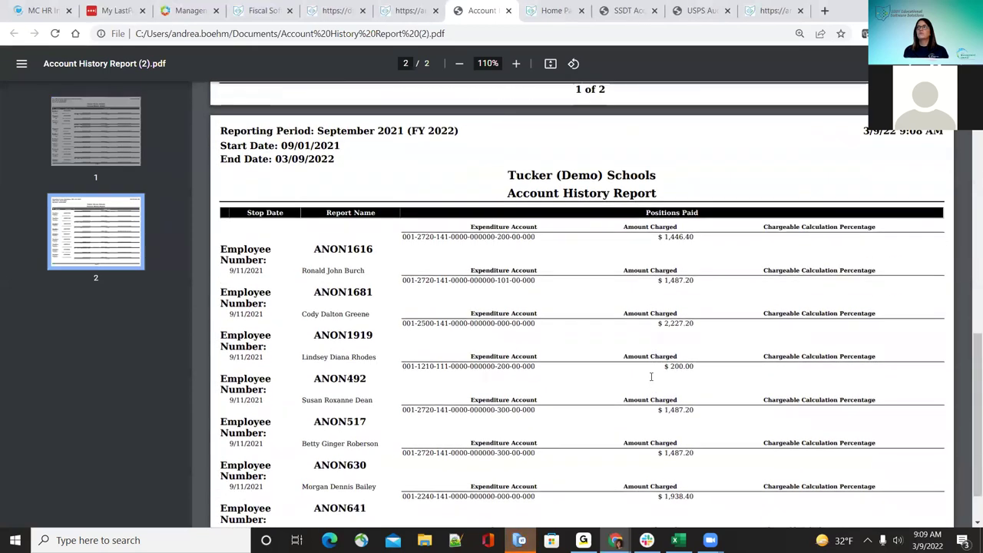
scroll(651, 376, "down", 3)
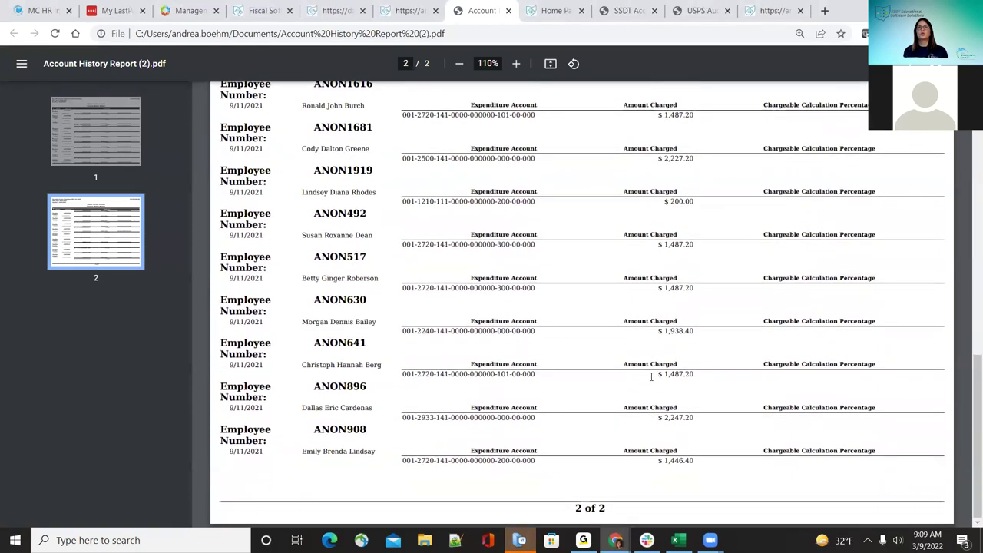
scroll(651, 377, "up", 10)
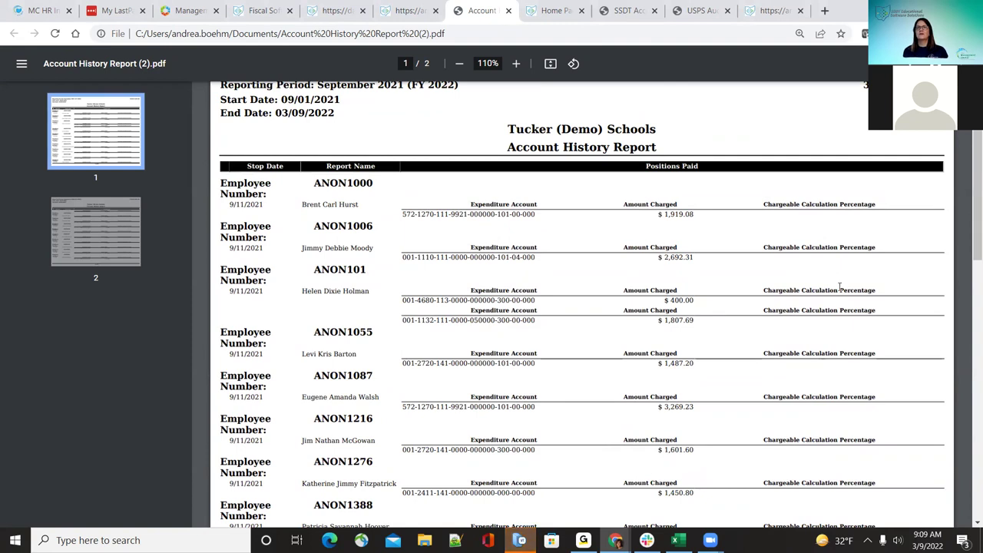
scroll(788, 330, "up", 1)
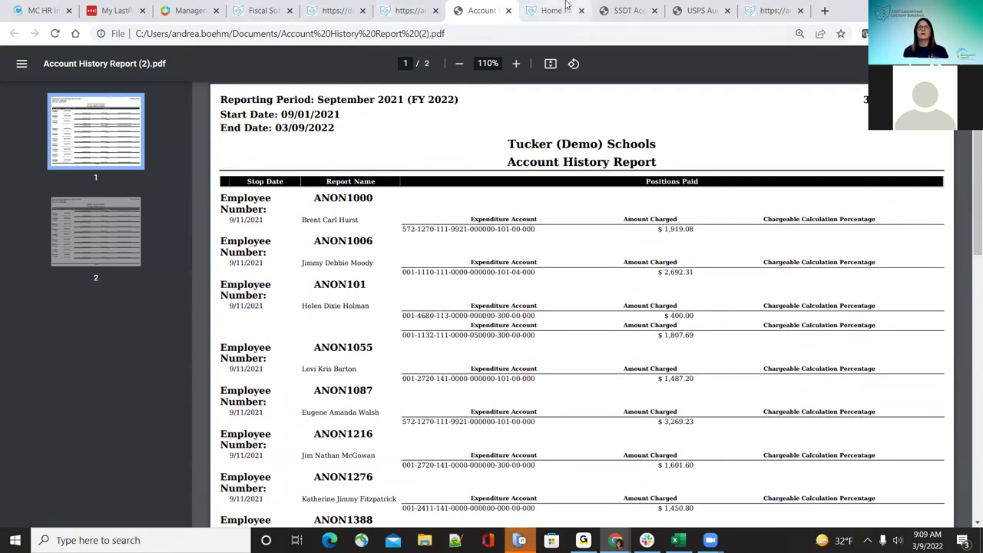
Step: Move the report tab beside the USPS tab and return to the USPS reports list
left_click(622, 11)
left_click_drag(591, 5, 476, 8)
left_click(392, 9)
scroll(258, 316, "up", 2)
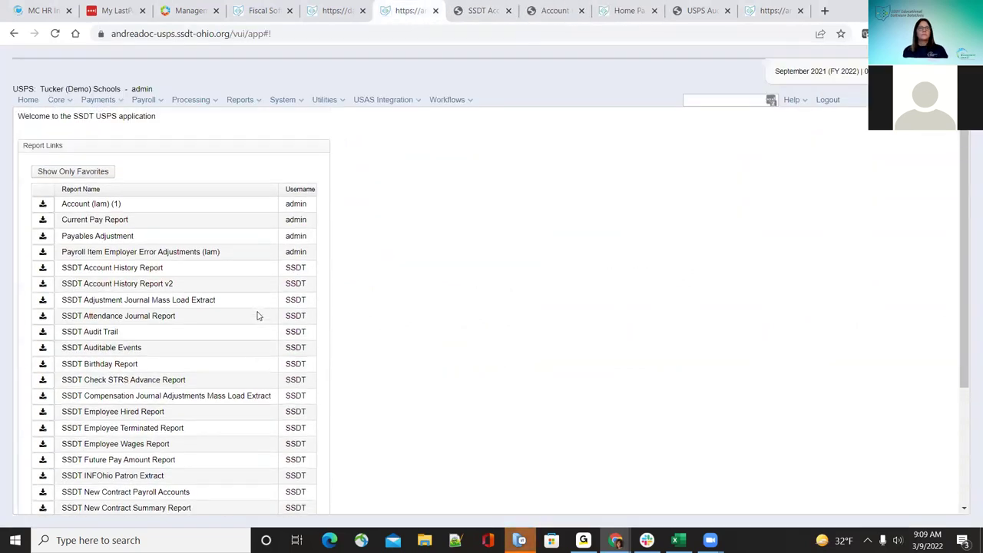
Step: Open the Generate Report window for SSDT Account History Report v2
left_click(43, 275)
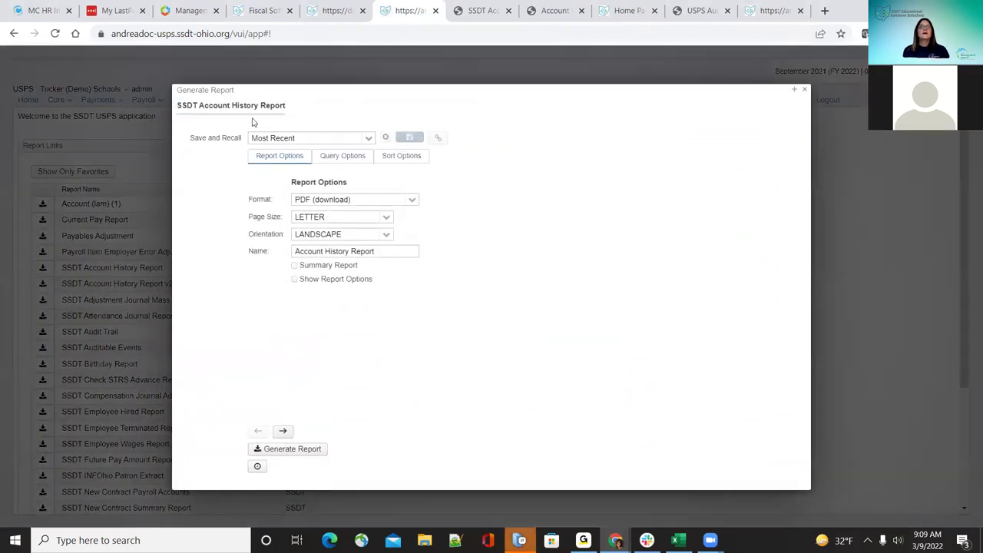
left_click(805, 90)
left_click(43, 284)
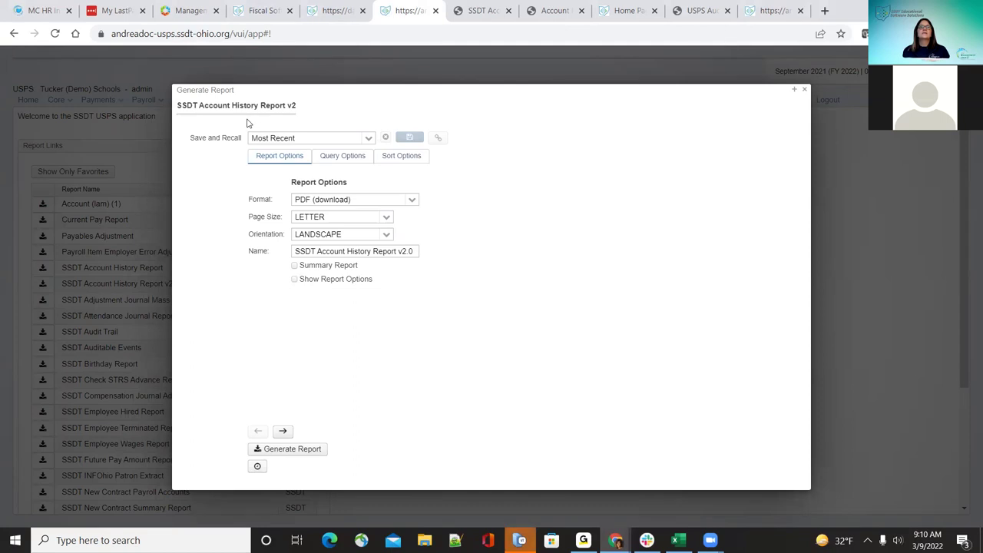
Step: Pick the blank entry in the Save and Recall list to start a new setting
left_click(369, 139)
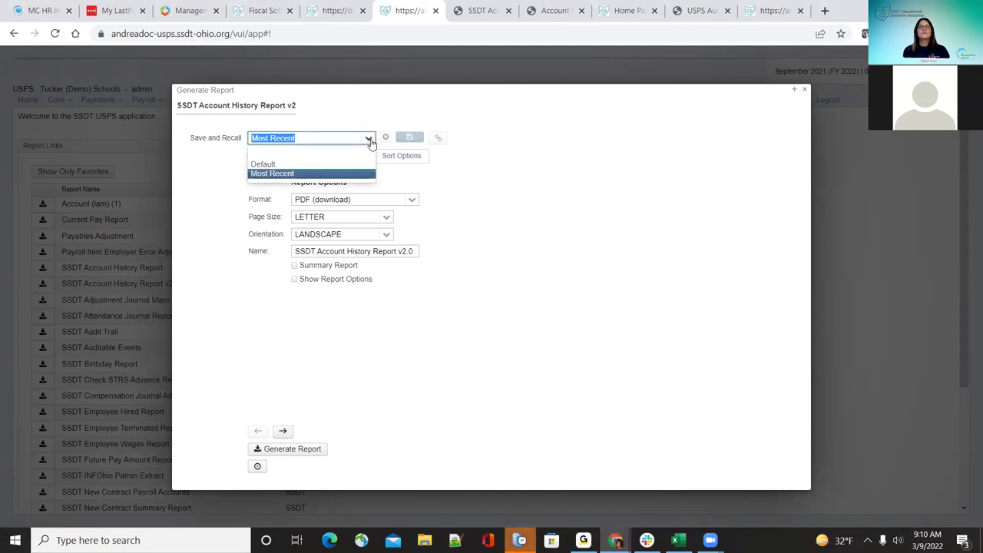
left_click(369, 140)
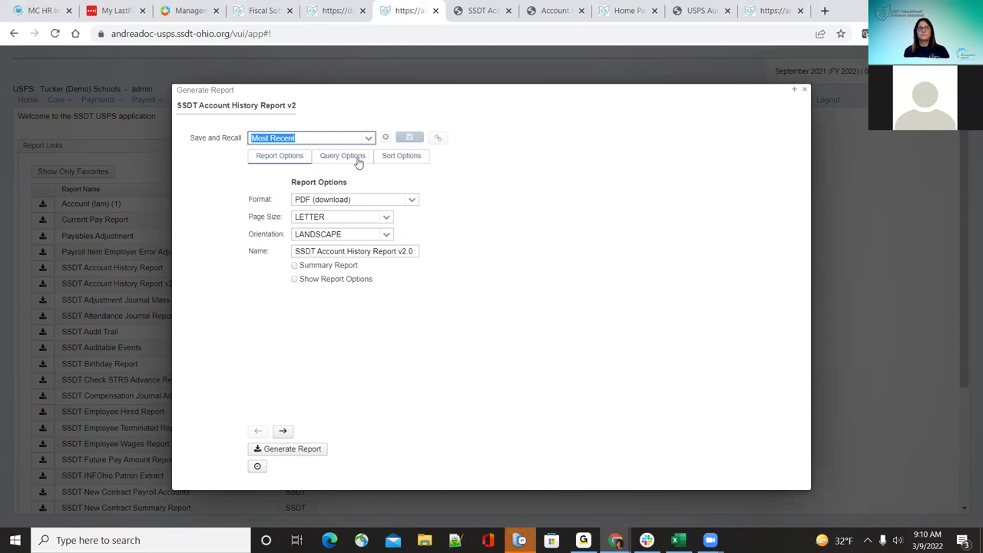
left_click(368, 140)
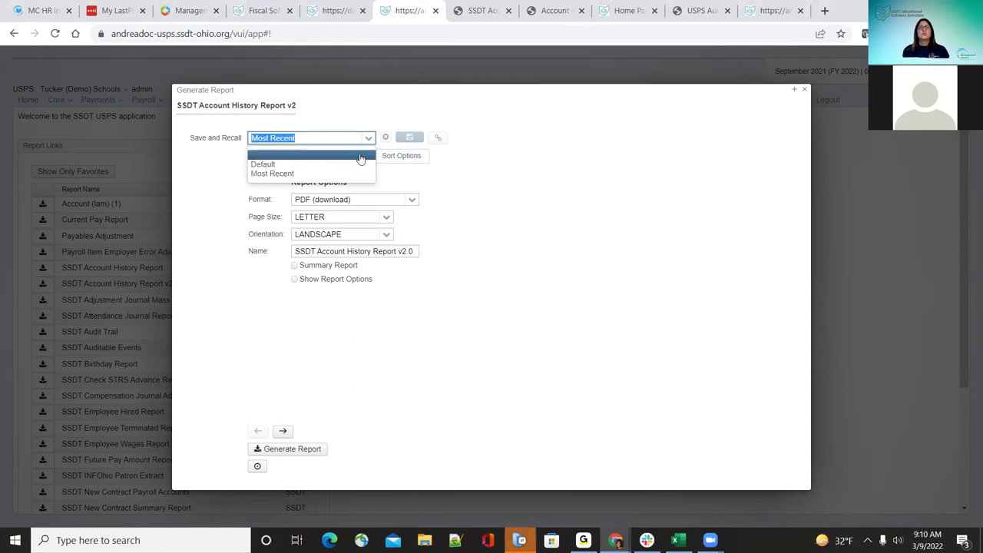
left_click(507, 177)
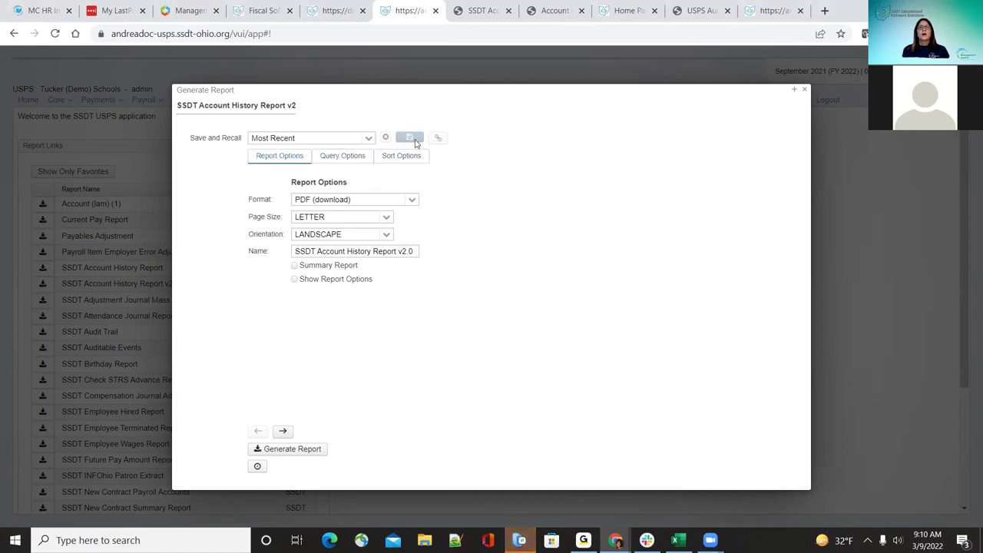
left_click(369, 140)
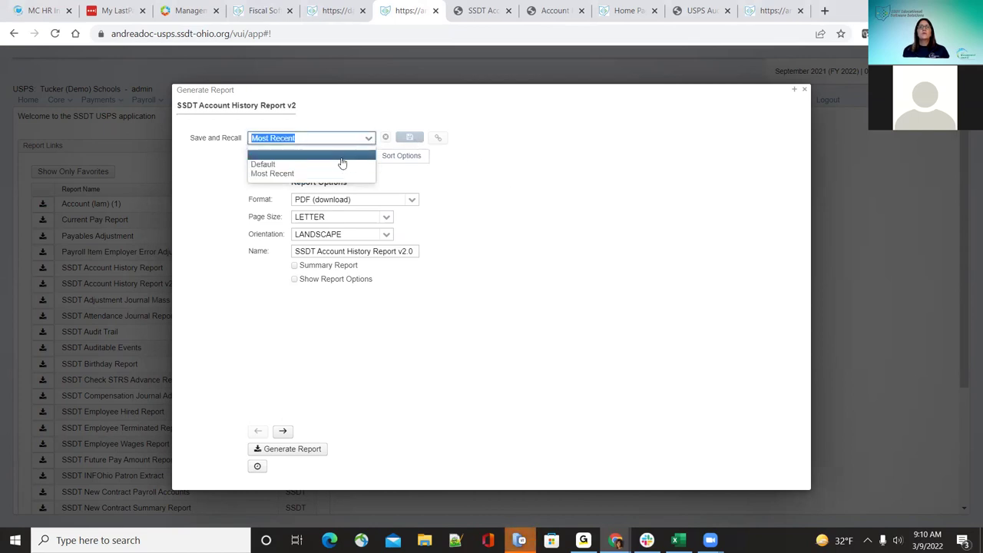
left_click(340, 158)
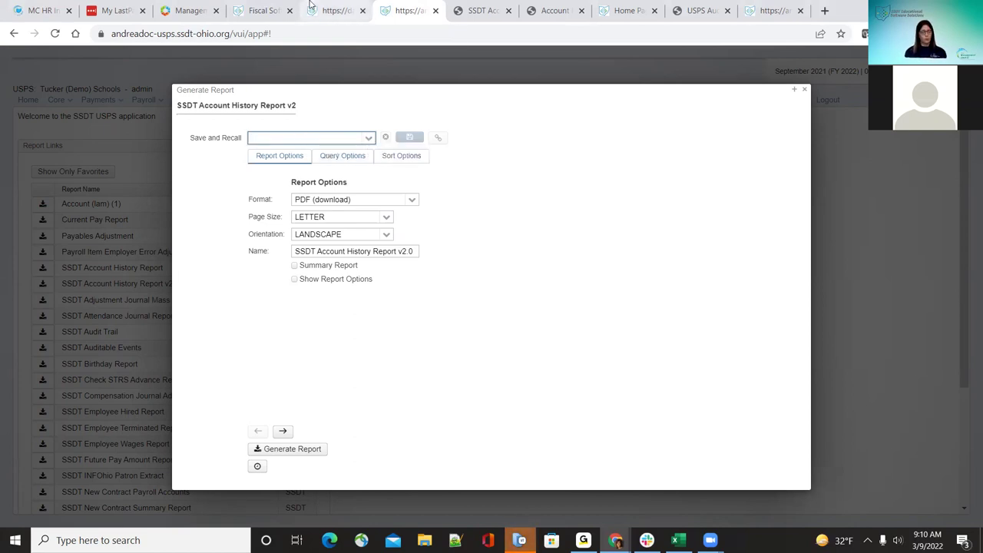
Step: Name the new setting 'Test History History' and save the v2 report's current options under it
type("Test")
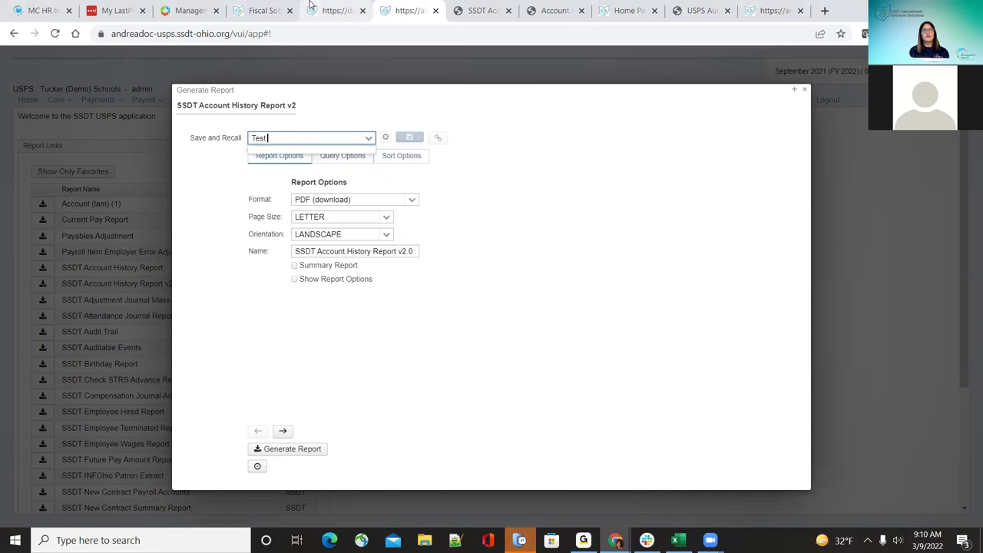
type(" Accoun")
key("BackSpace")
key("BackSpace")
key("BackSpace")
type("History ")
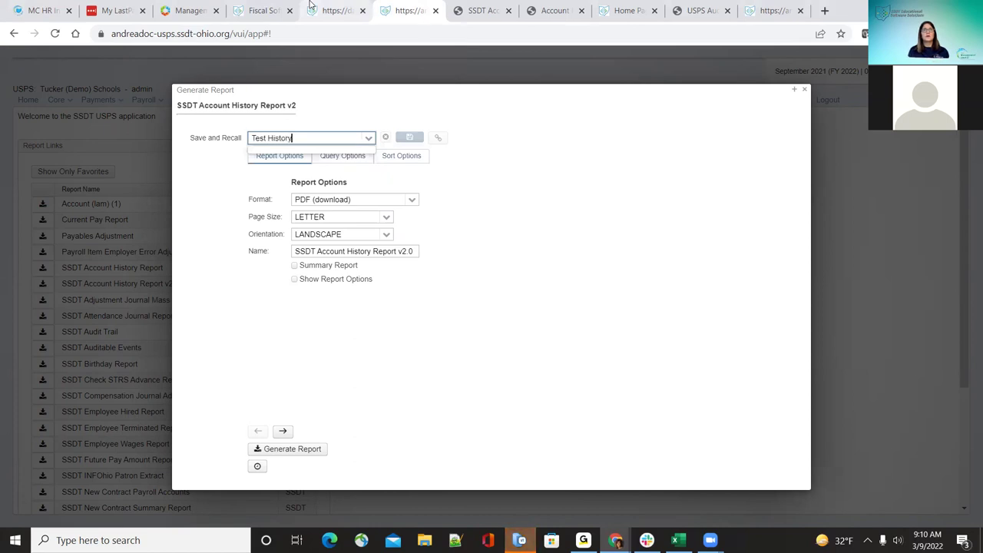
type("History")
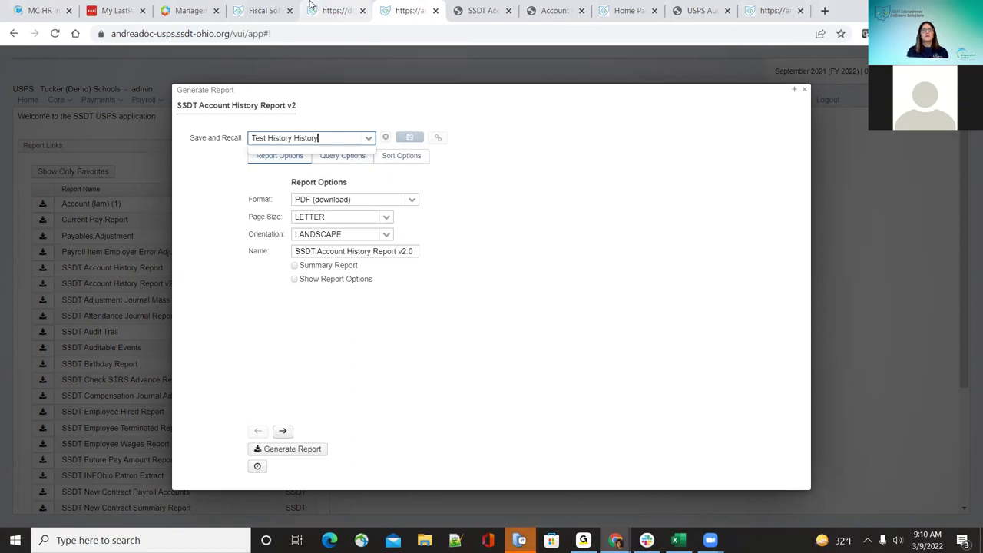
left_click(612, 205)
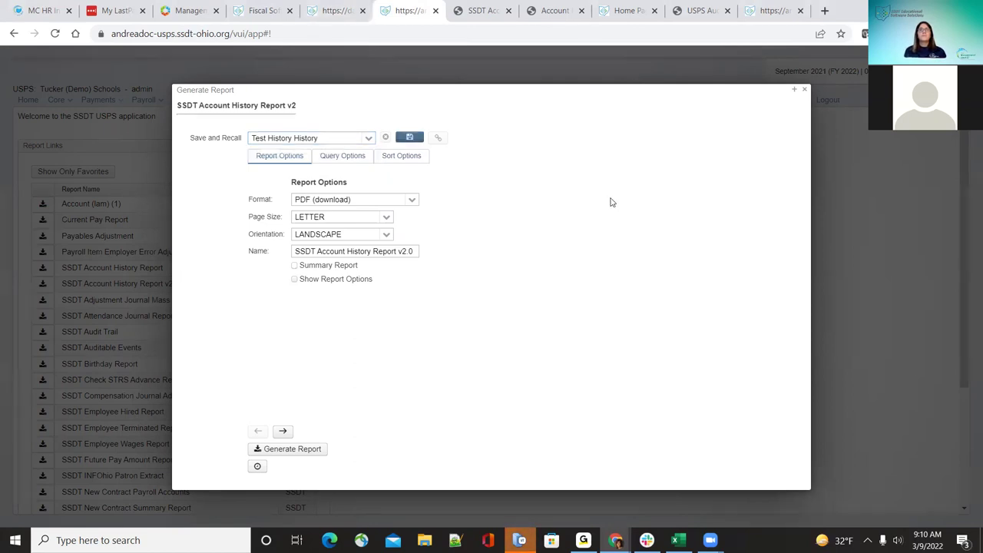
left_click(409, 141)
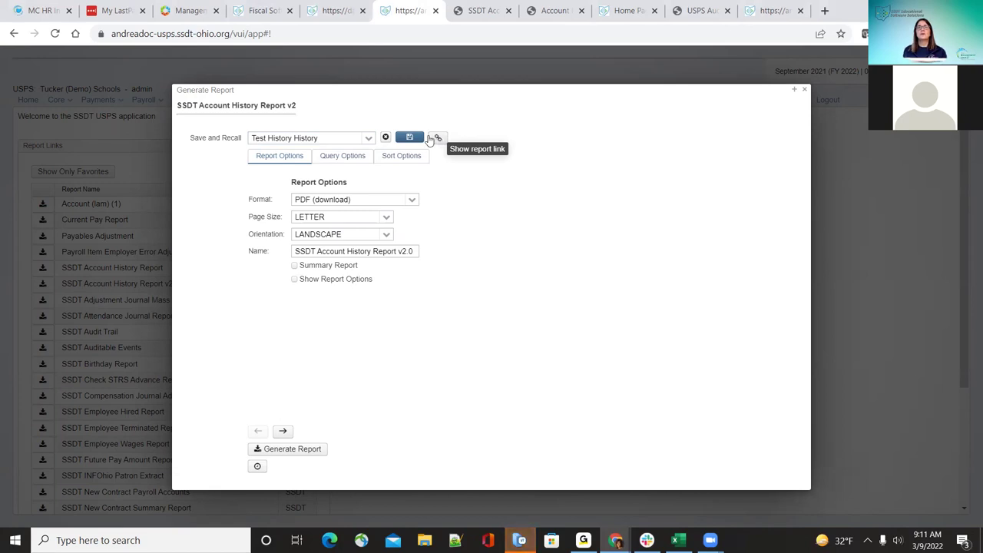
Step: Confirm Test History History is listed, then run the report via its direct link with parameters included
left_click(369, 141)
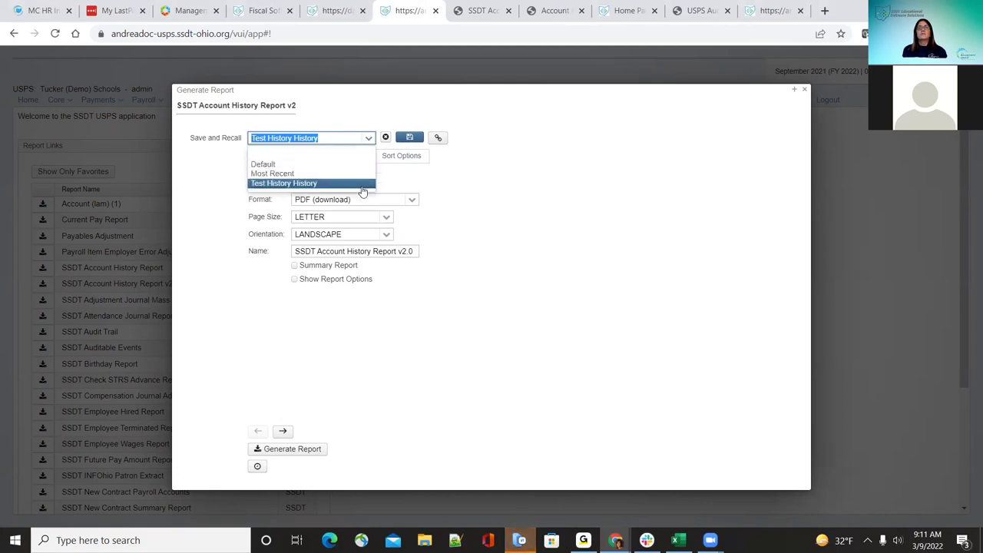
left_click(578, 198)
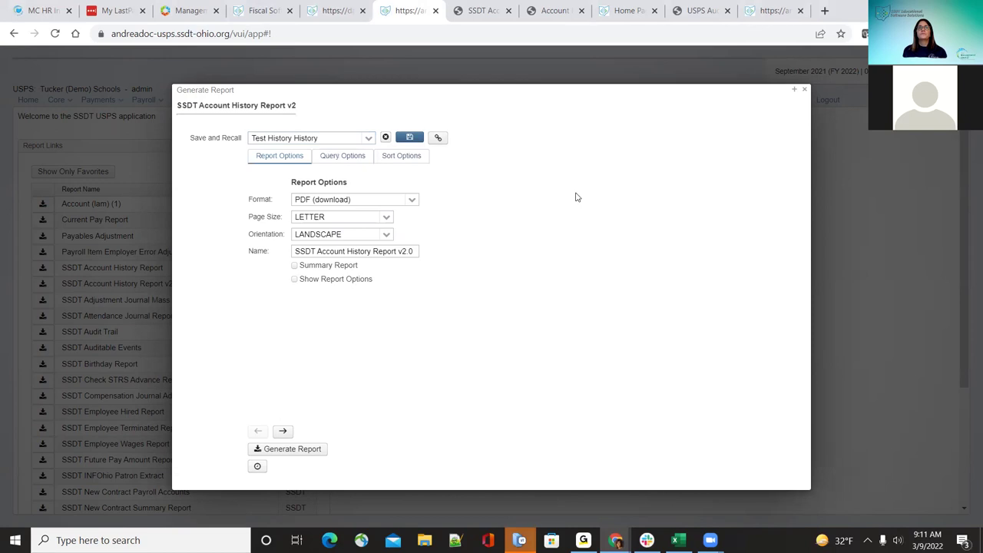
left_click(438, 139)
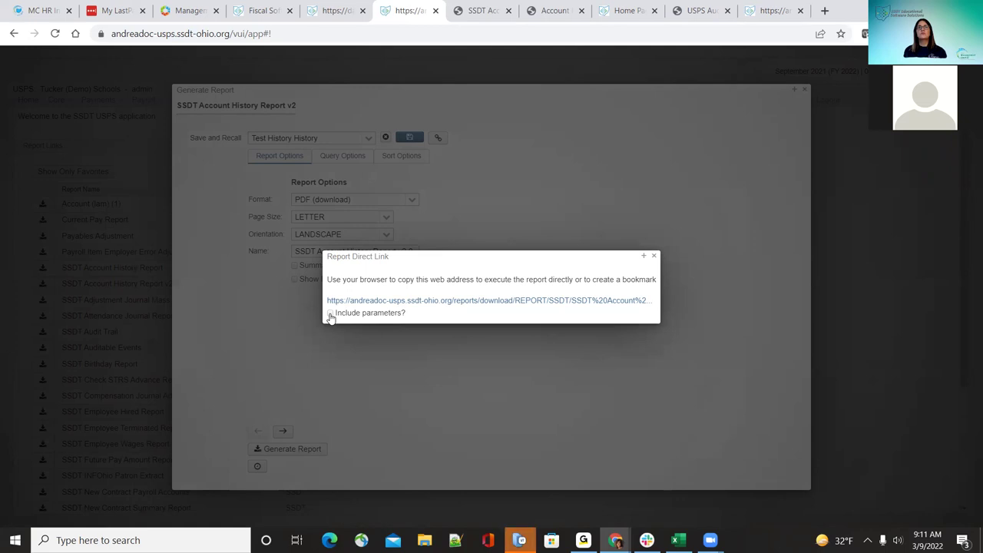
left_click(331, 315)
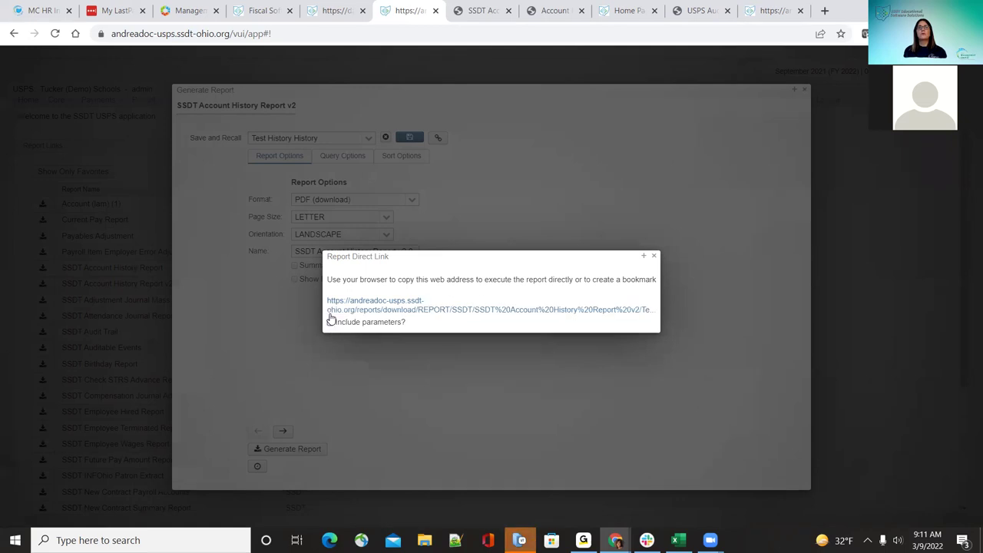
left_click(378, 310)
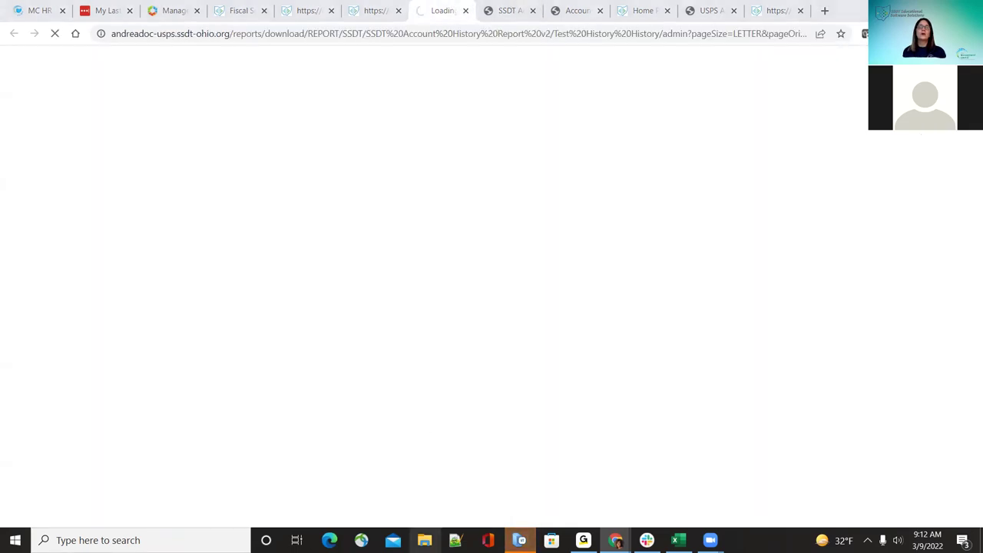
Step: Check the downloaded reports in File Explorer's Documents folder, then return to the SSDT USPS tab
left_click(425, 541)
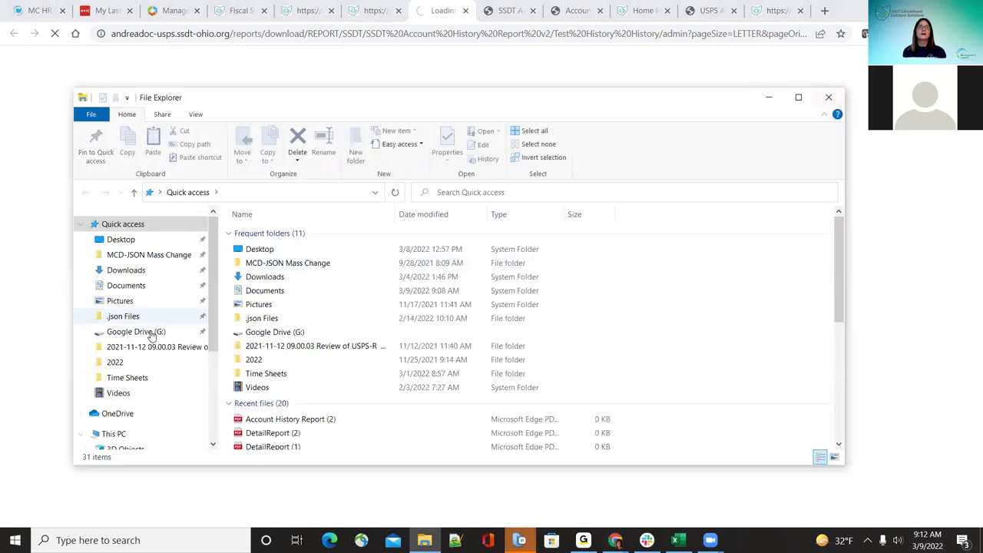
left_click(138, 286)
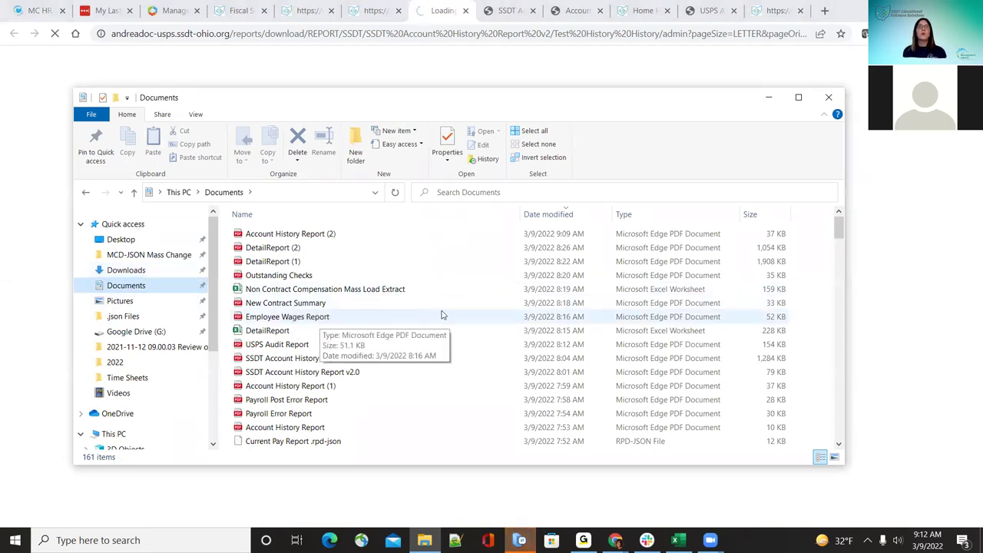
left_click(154, 286)
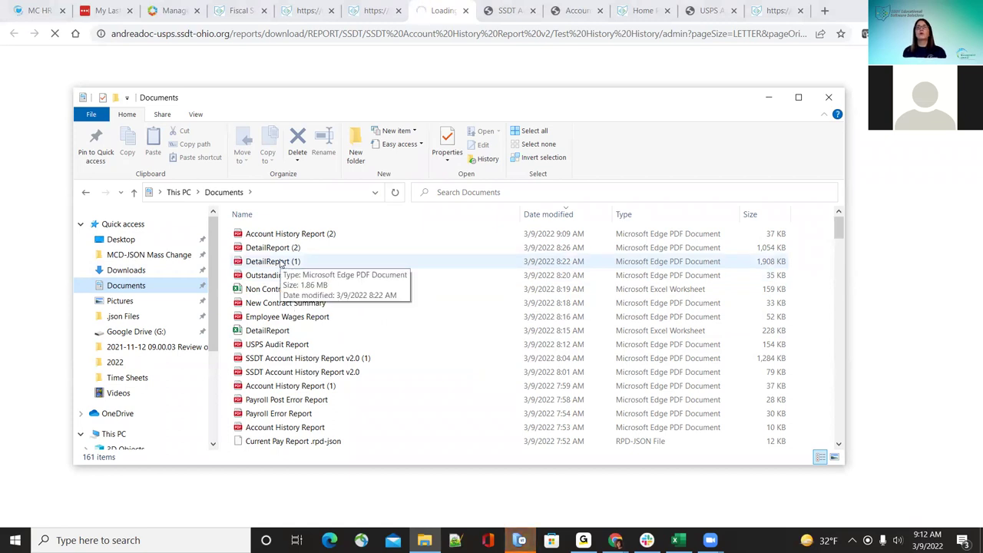
left_click(832, 99)
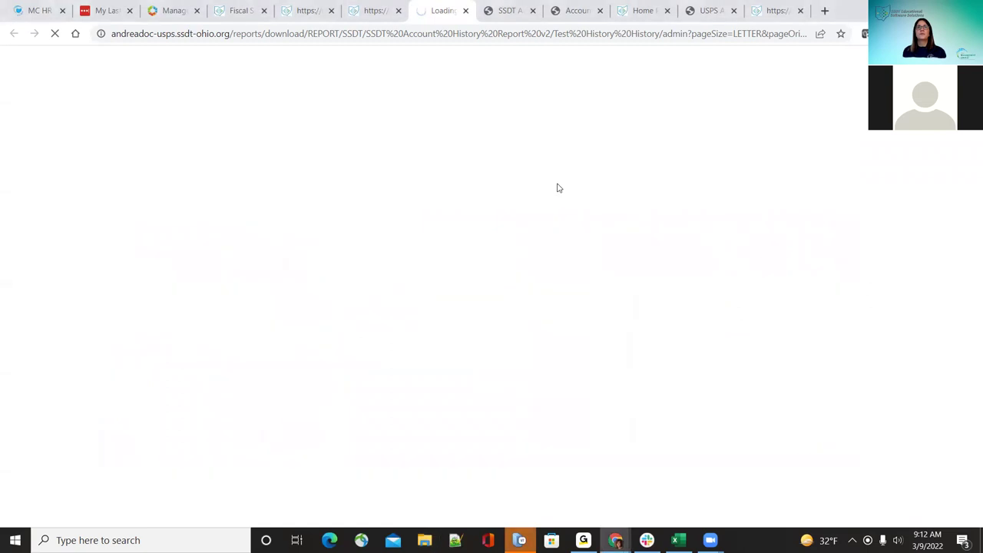
left_click(376, 8)
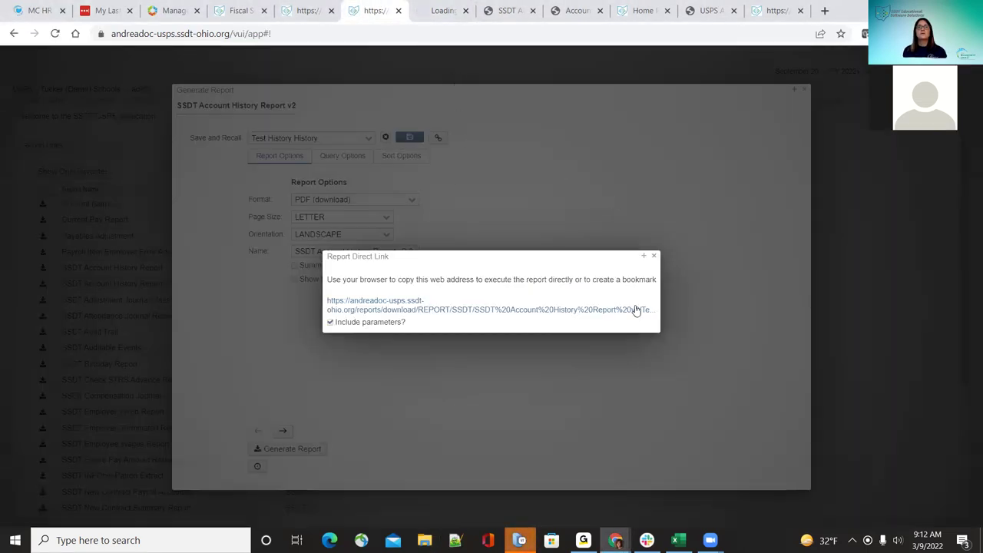
Step: Close the Report Direct Link dialog and reopen the Save and Recall list
left_click(654, 258)
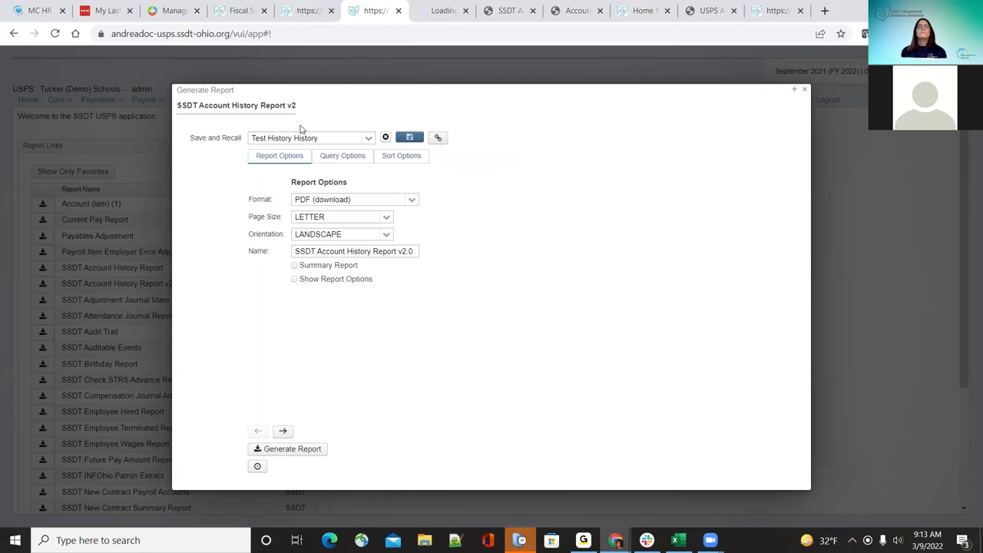
left_click(369, 138)
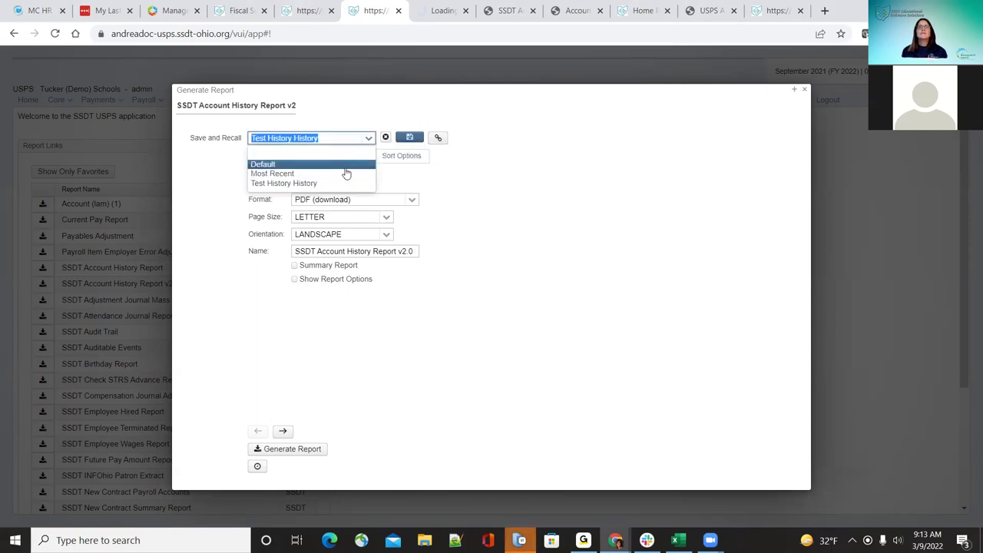
Step: Delete the Test History History saved setting and switch the v2 report back to Default
left_click(347, 165)
left_click(369, 138)
left_click(355, 173)
left_click(369, 138)
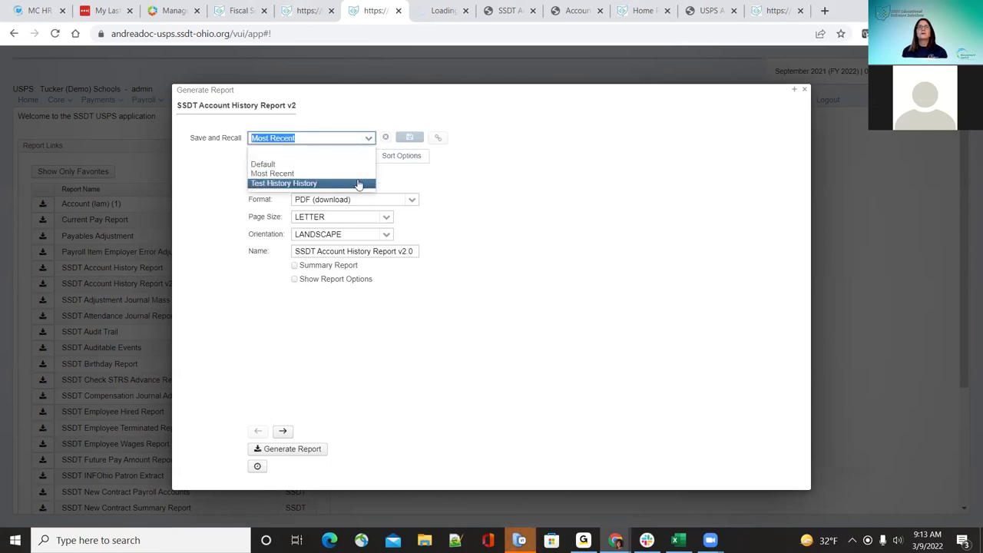
left_click(359, 182)
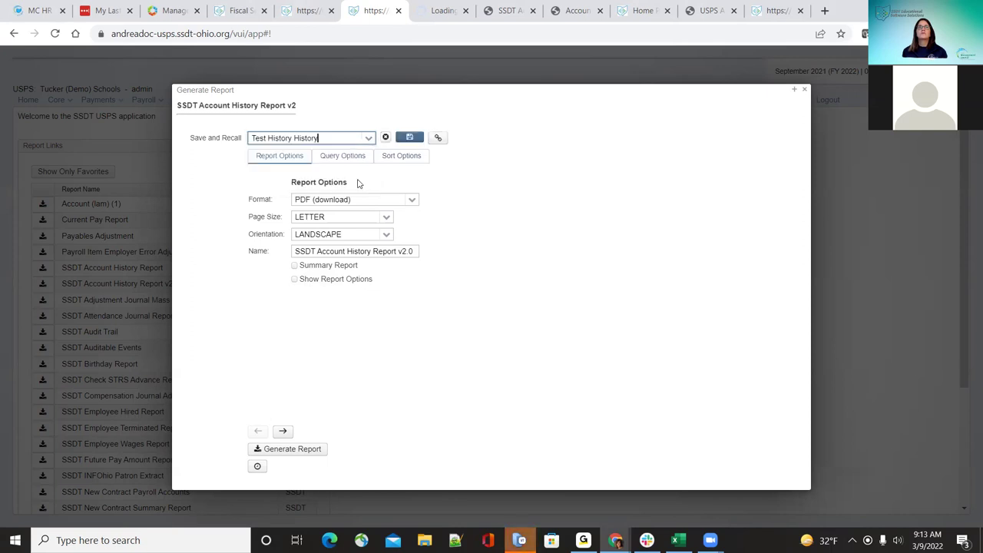
left_click(385, 139)
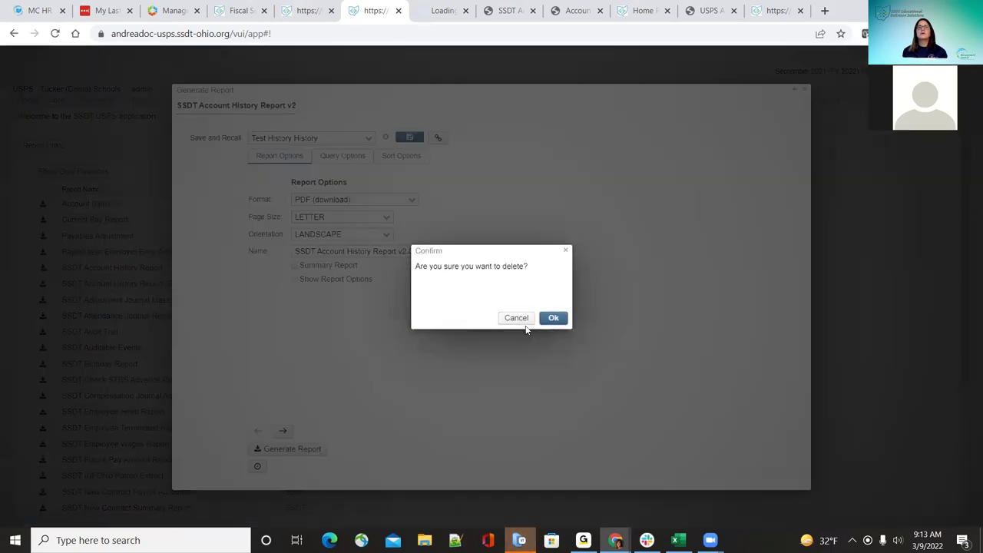
left_click(545, 321)
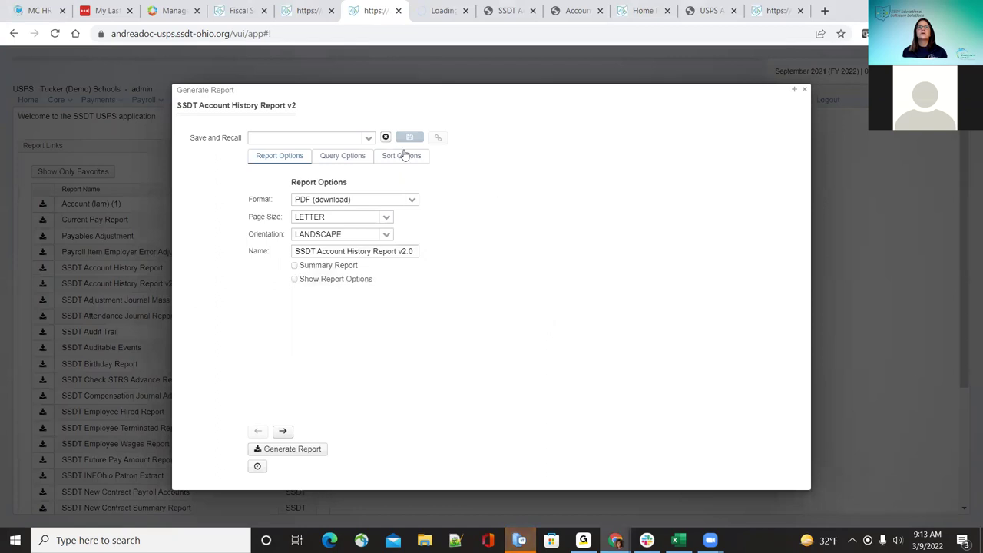
left_click(369, 137)
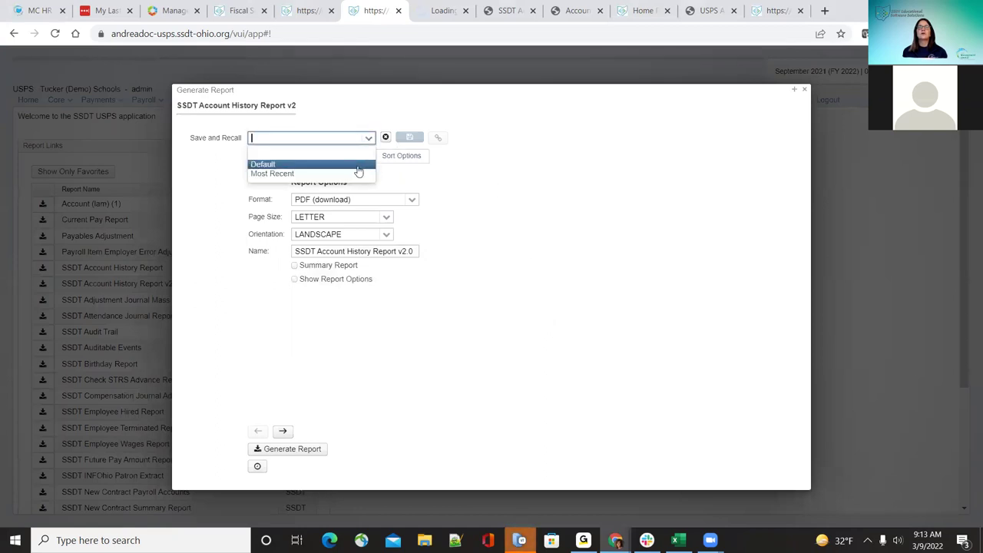
left_click(358, 165)
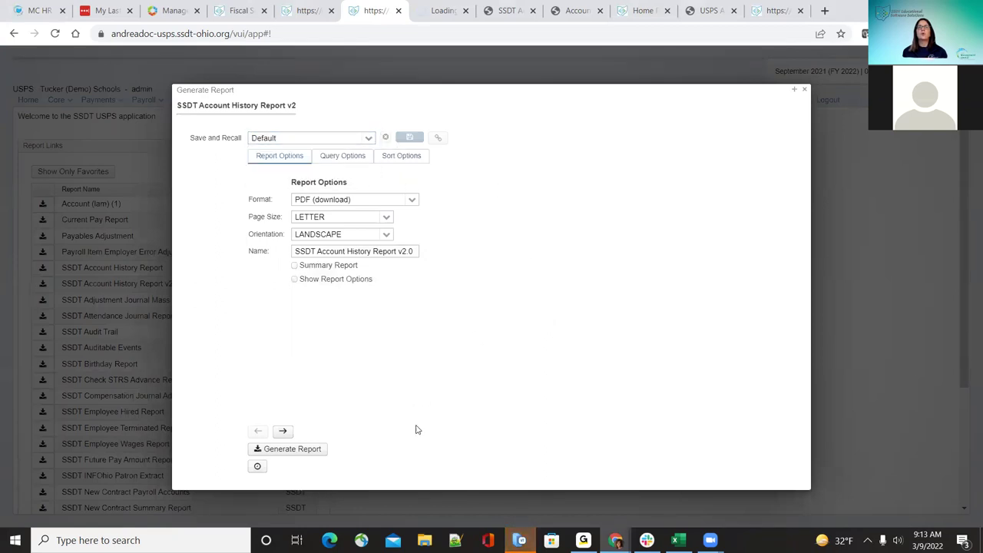
Step: Generate the v2 report with Default settings, save it as SSDT Account History Report v2.0 (2).pdf, and open it
left_click(339, 157)
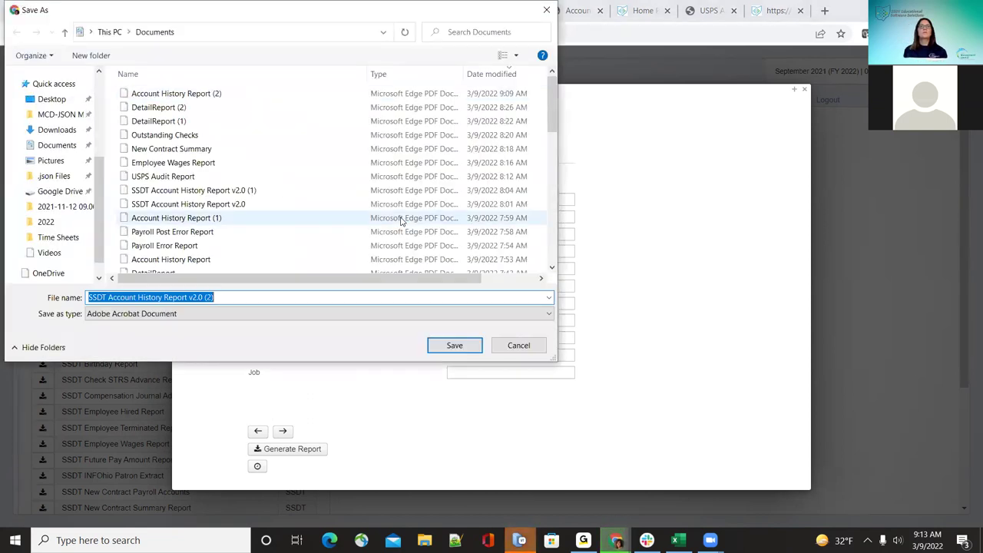
left_click(453, 346)
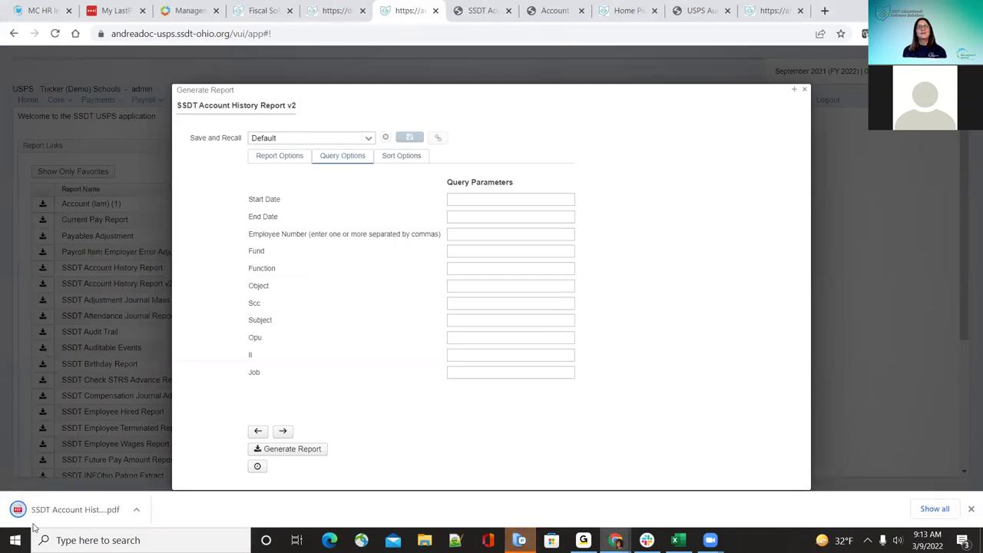
left_click(59, 509)
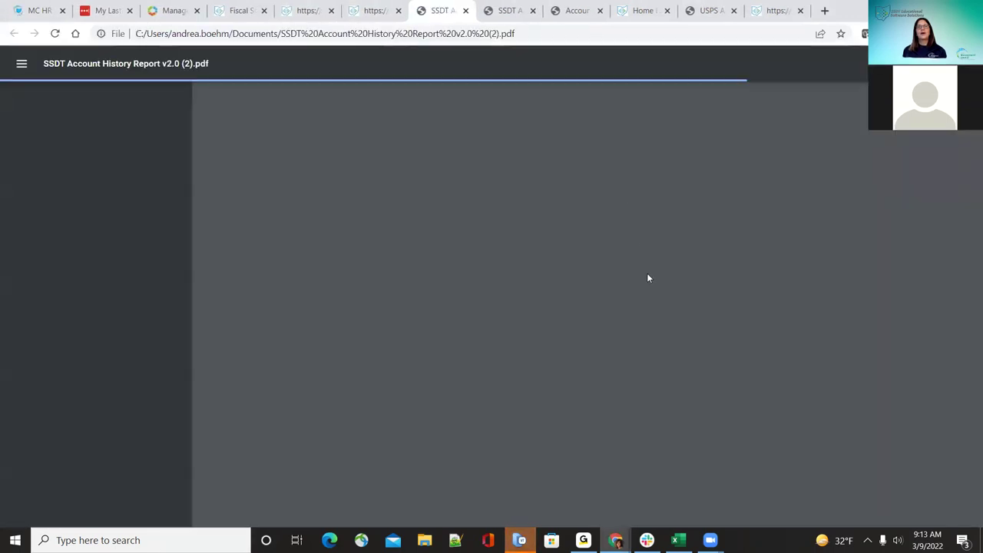
Step: Review the 581-page report down to its $2,700,916.71 grand total, then return to SSDT USPS
scroll(648, 276, "down", 10)
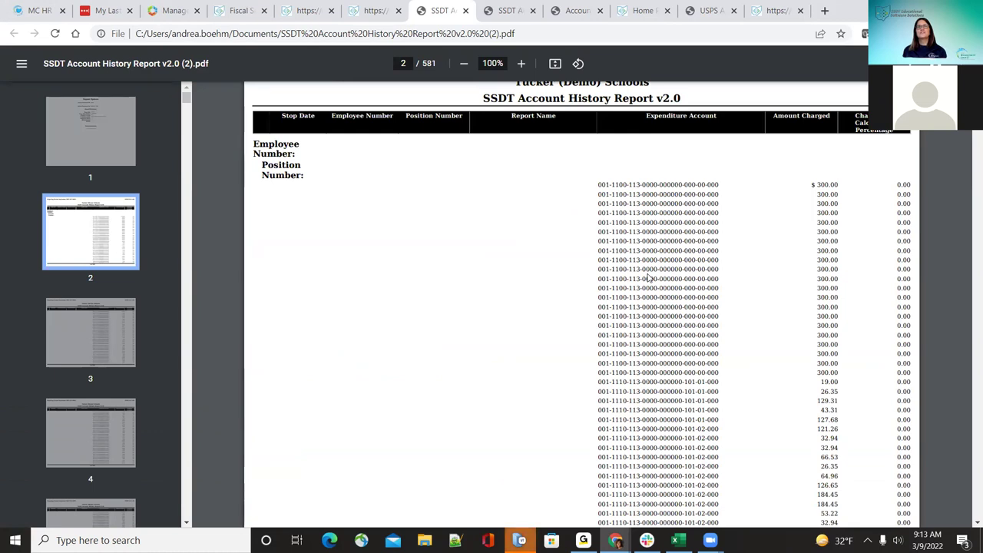
scroll(649, 279, "down", 20)
scroll(650, 281, "down", 16)
scroll(652, 282, "down", 16)
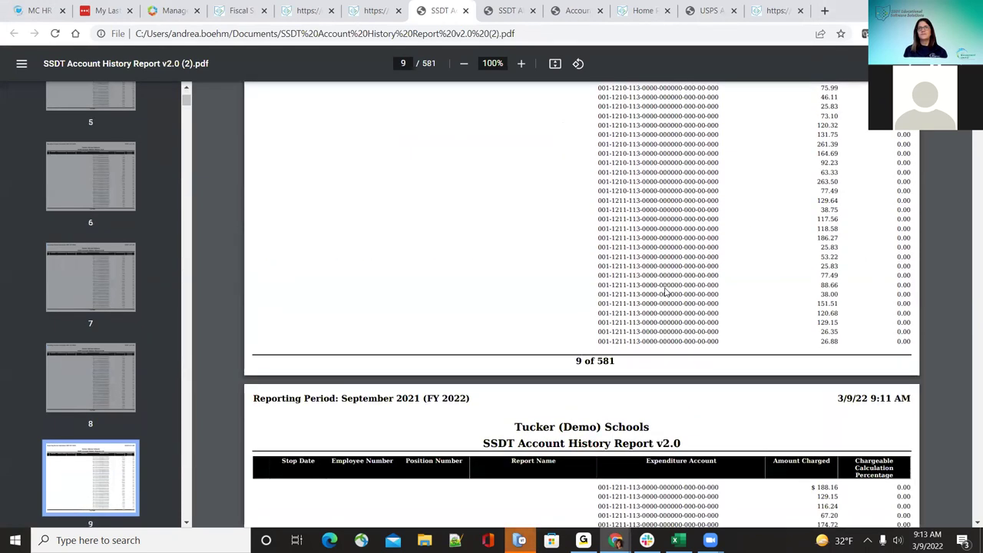
key("End")
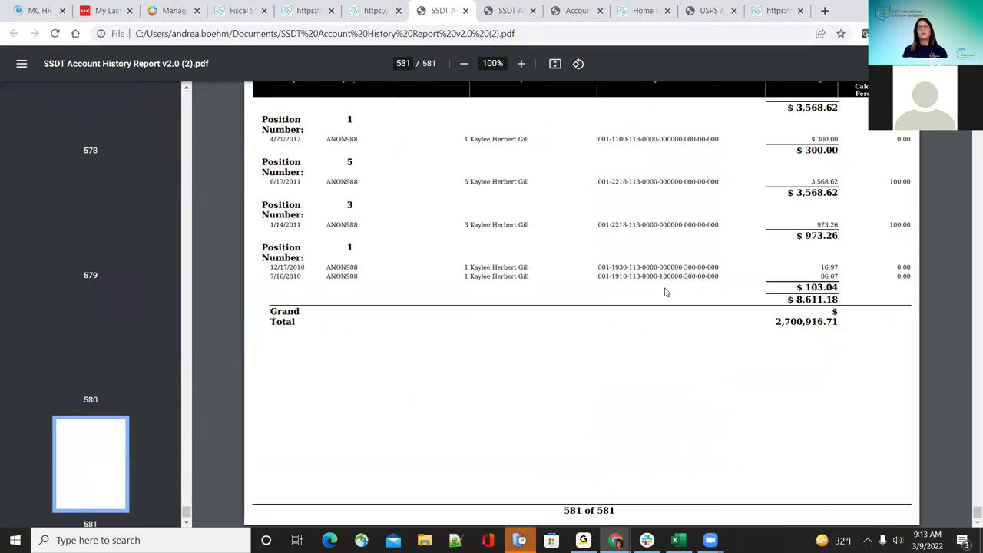
scroll(667, 292, "up", 3)
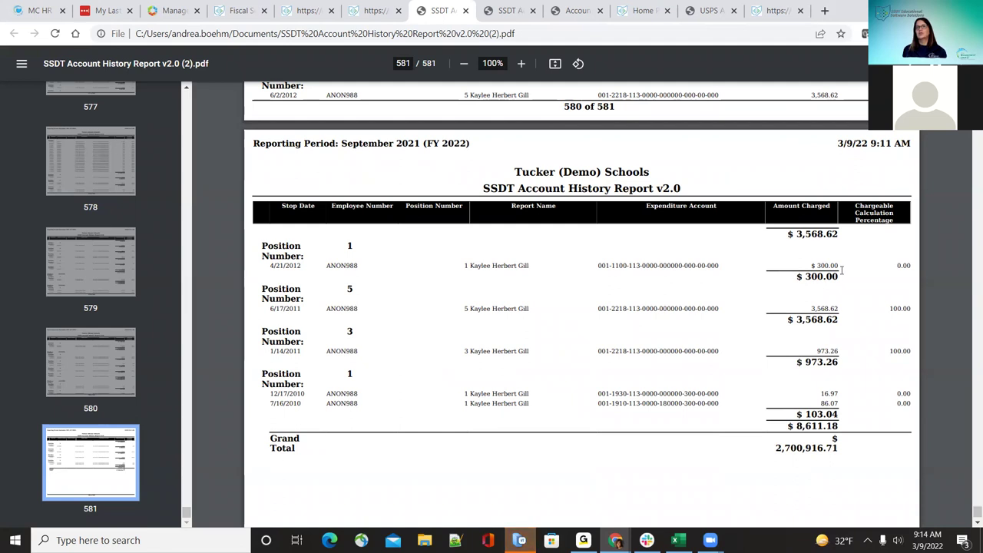
scroll(860, 409, "down", 3)
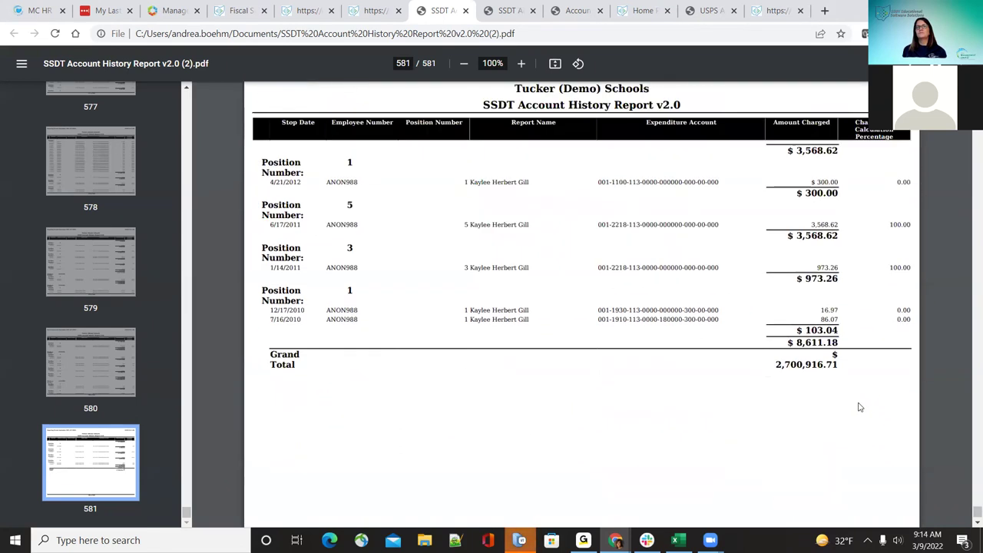
scroll(860, 407, "up", 6)
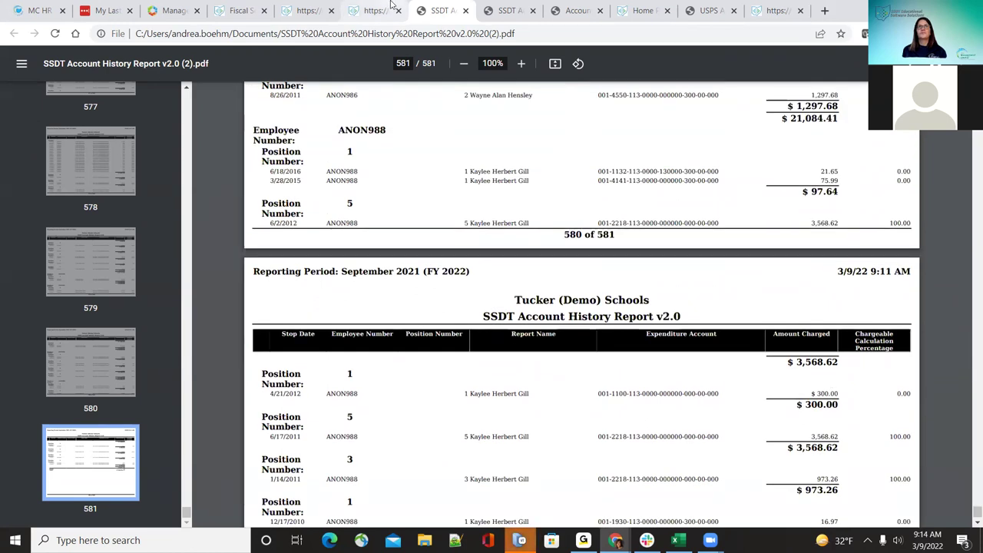
left_click(375, 10)
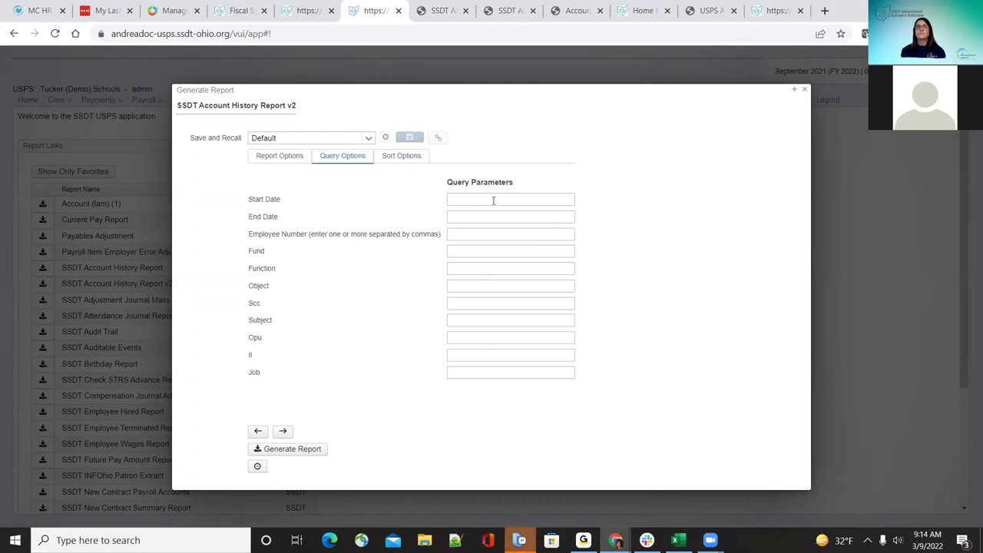
Step: Glance at the open report's format options and query parameters, then close it without generating
left_click(304, 157)
left_click(335, 157)
left_click(806, 90)
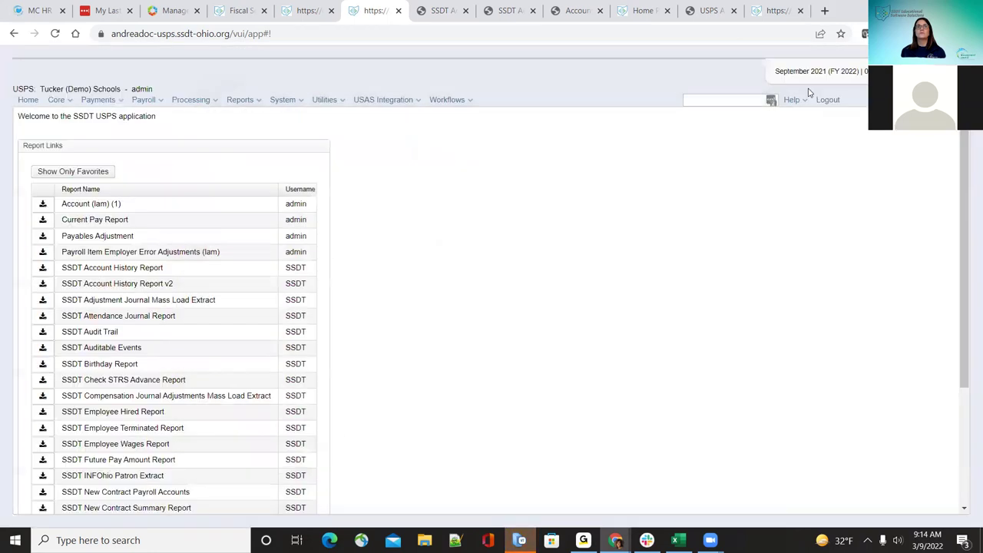
scroll(215, 321, "down", 1)
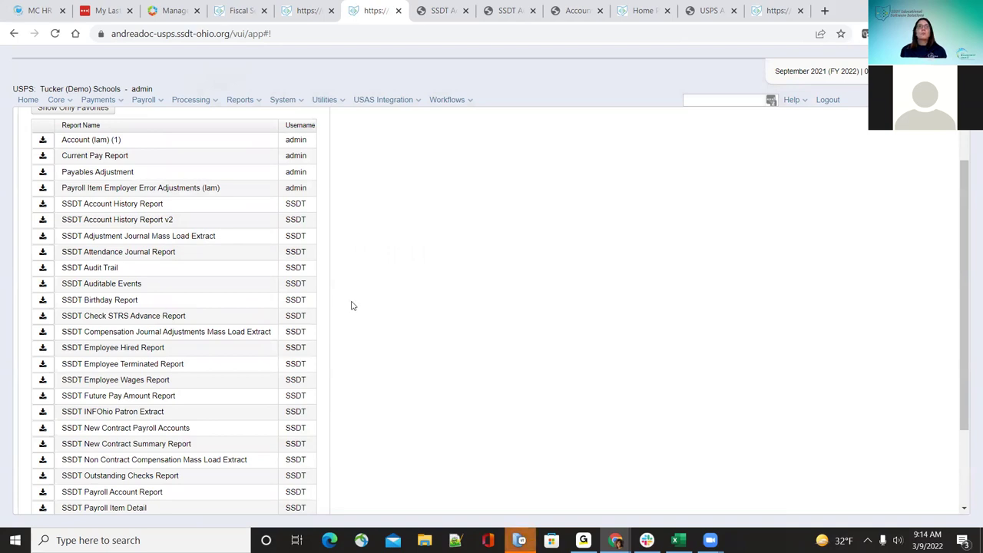
Step: Review the Adjustment Journal Mass Load Extract's sort and format options, then close it without generating
left_click(43, 238)
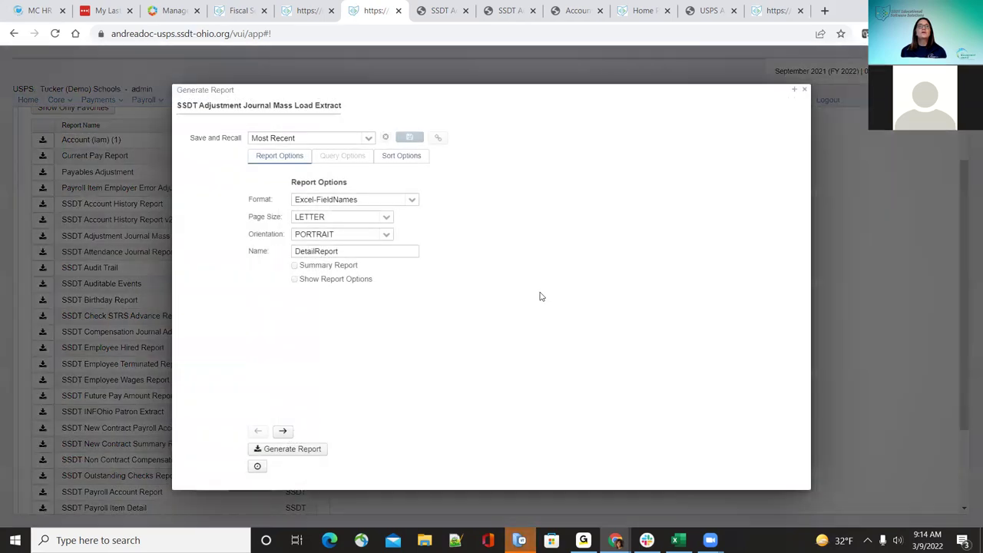
left_click(387, 162)
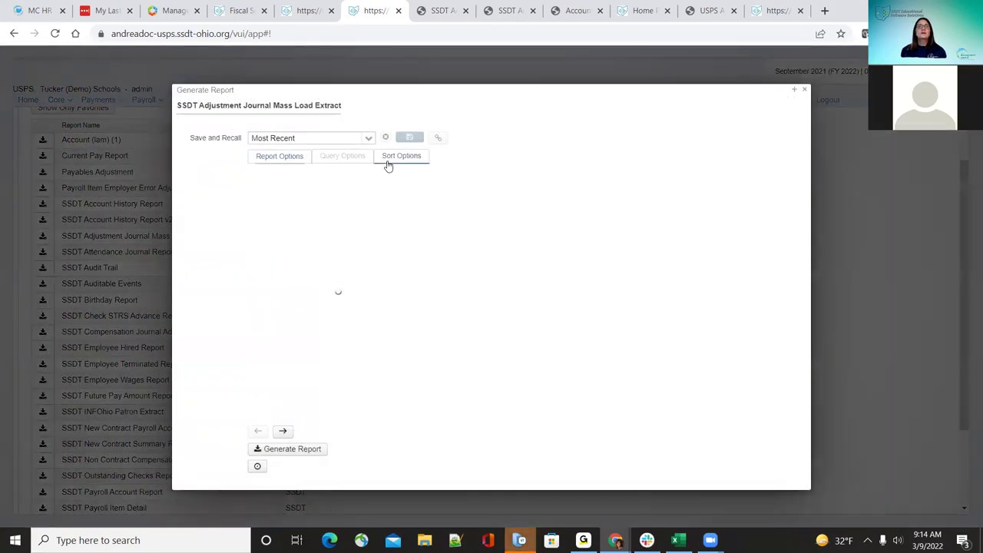
left_click(295, 158)
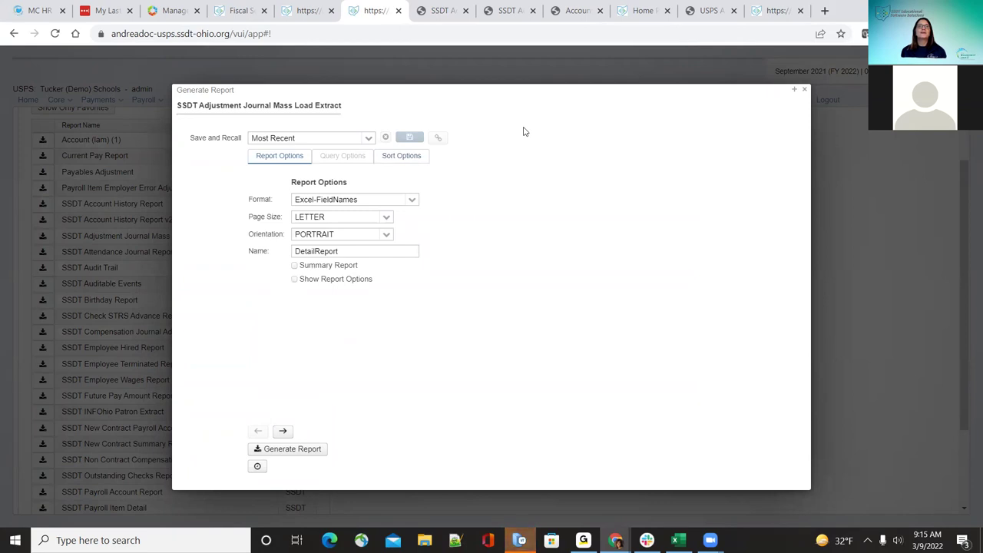
left_click(805, 90)
left_click(55, 100)
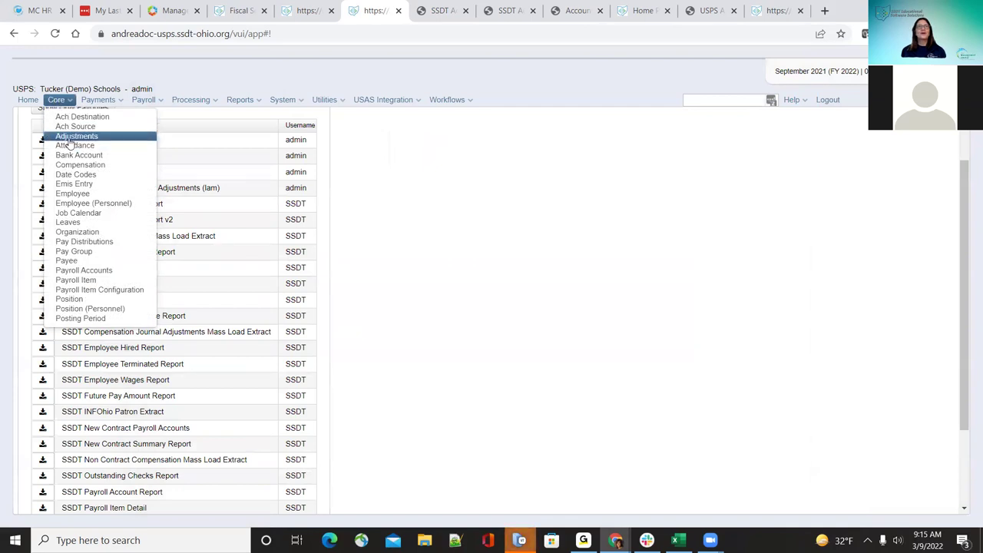
Step: Preview the Adjustments list and new-adjustment Type choices, discard the form, then show all reports on Home
left_click(71, 137)
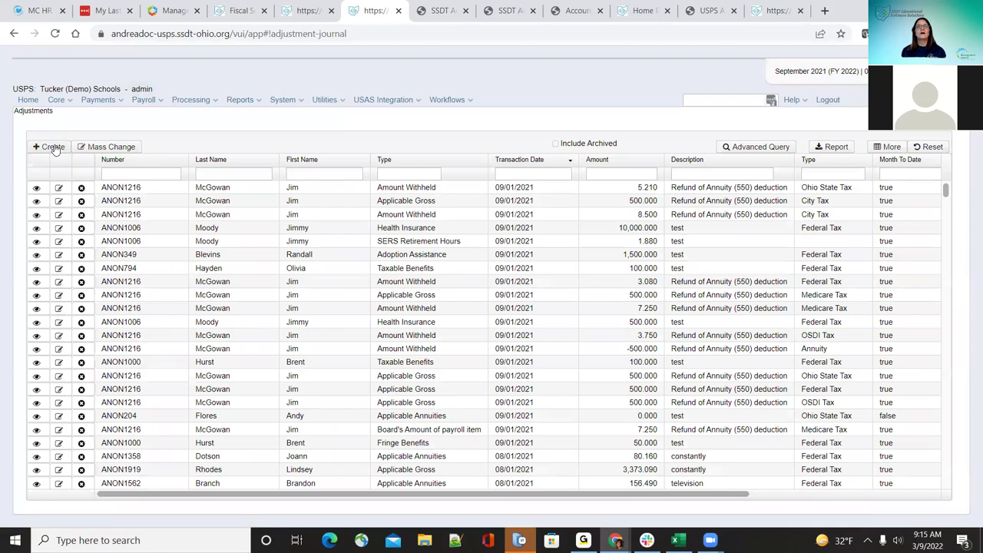
left_click(51, 147)
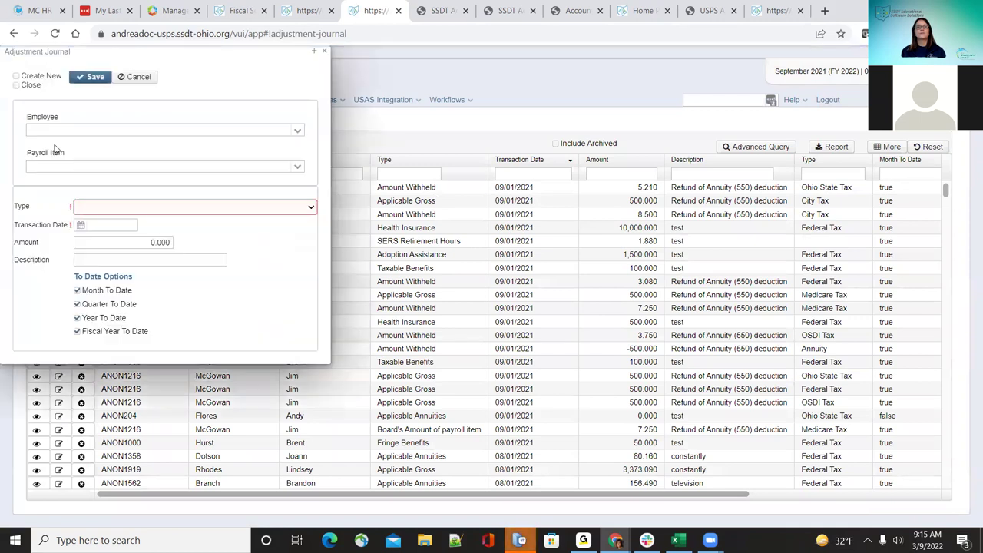
left_click(307, 208)
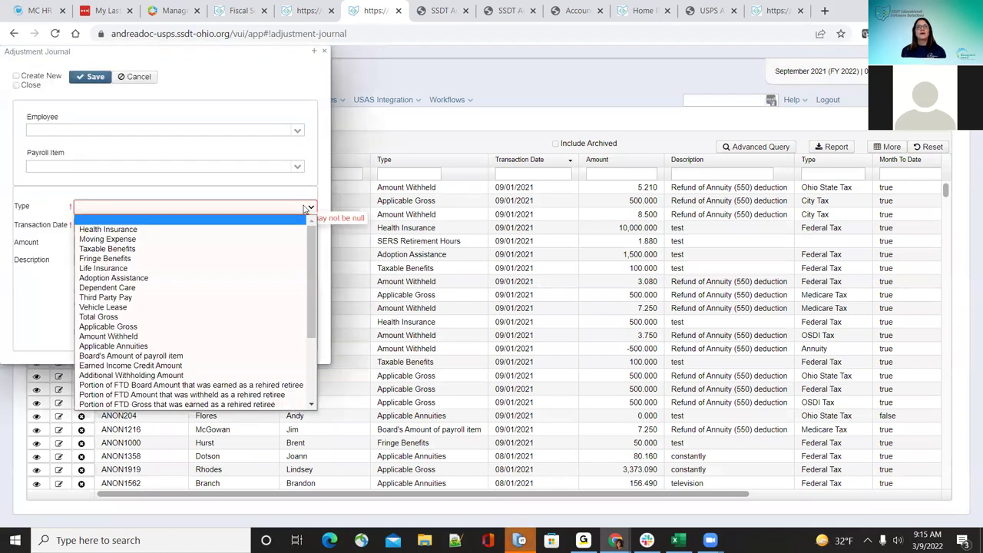
left_click(324, 52)
left_click(325, 52)
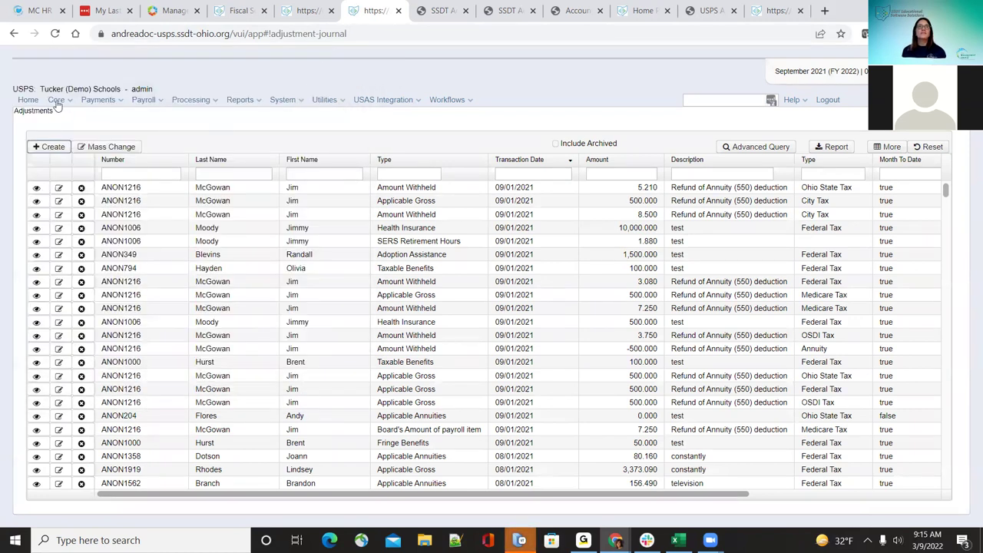
left_click(21, 108)
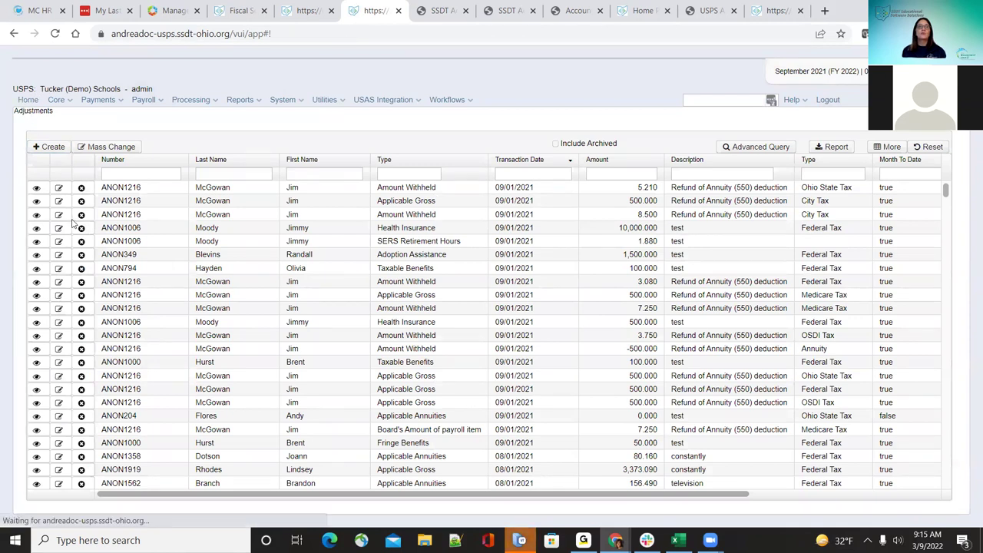
left_click(55, 176)
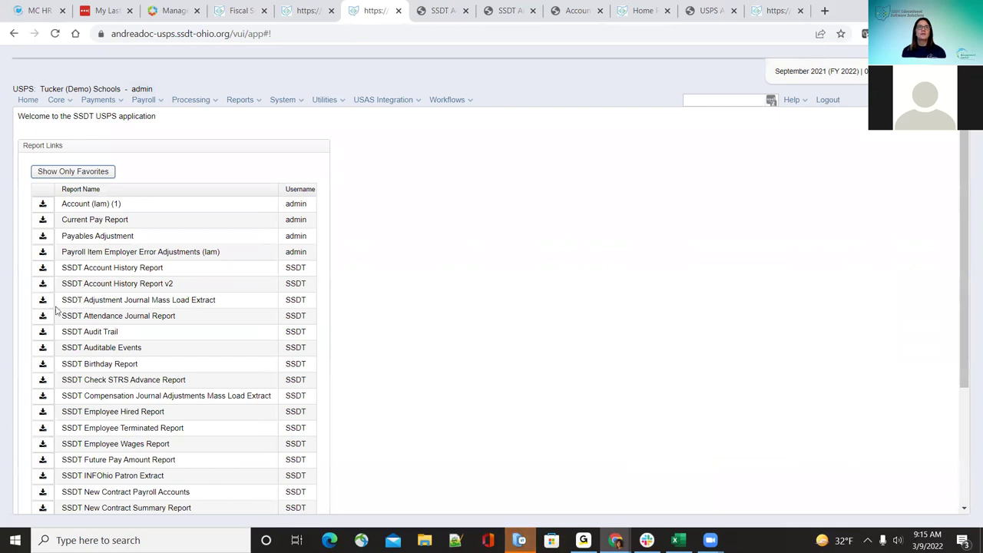
Step: Generate the Adjustment Journal Mass Load Extract, save it, and open DetailReport (1).xlsx
left_click(42, 301)
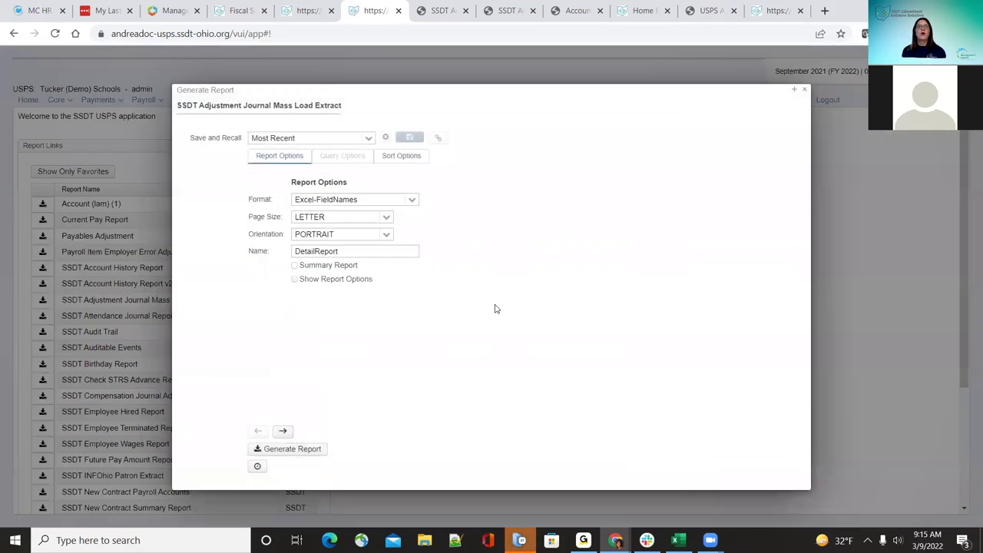
left_click(297, 448)
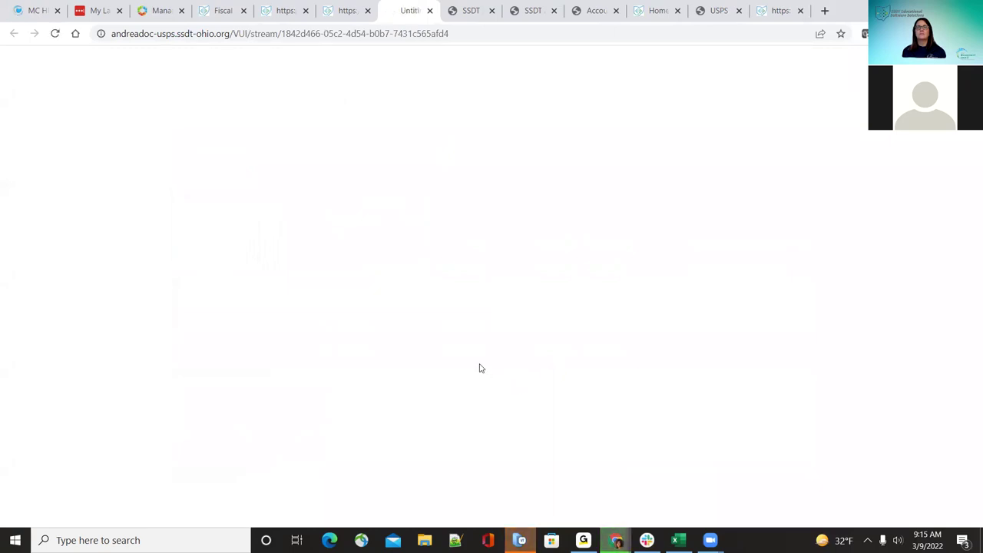
left_click(457, 346)
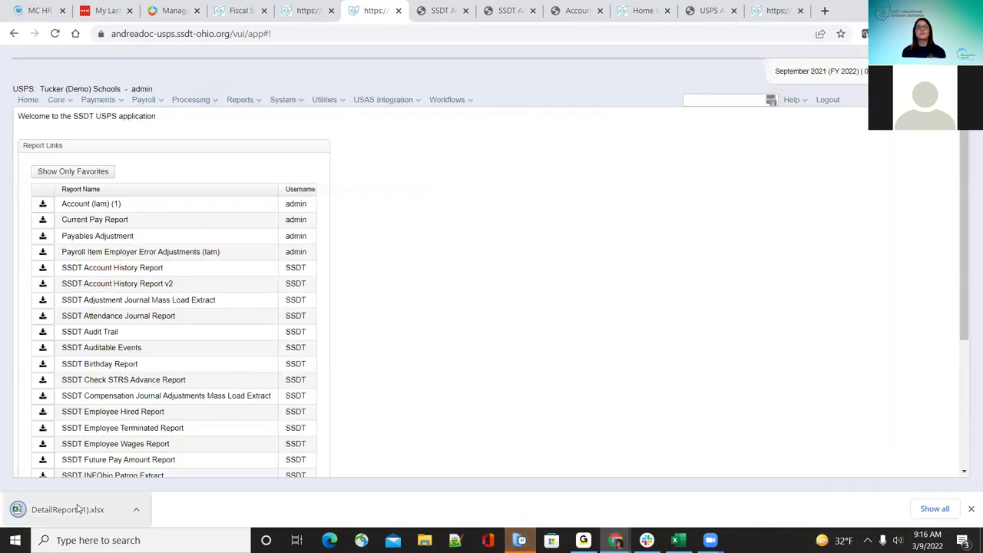
left_click(78, 510)
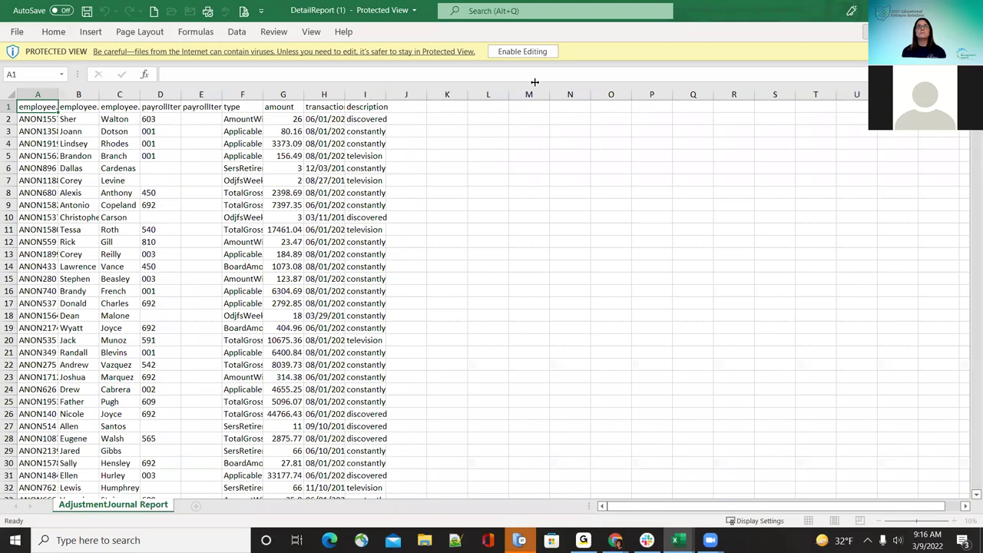
Step: Enable editing in DetailReport (1), auto-fit all columns, review the rows, then switch back to Chrome
left_click(523, 52)
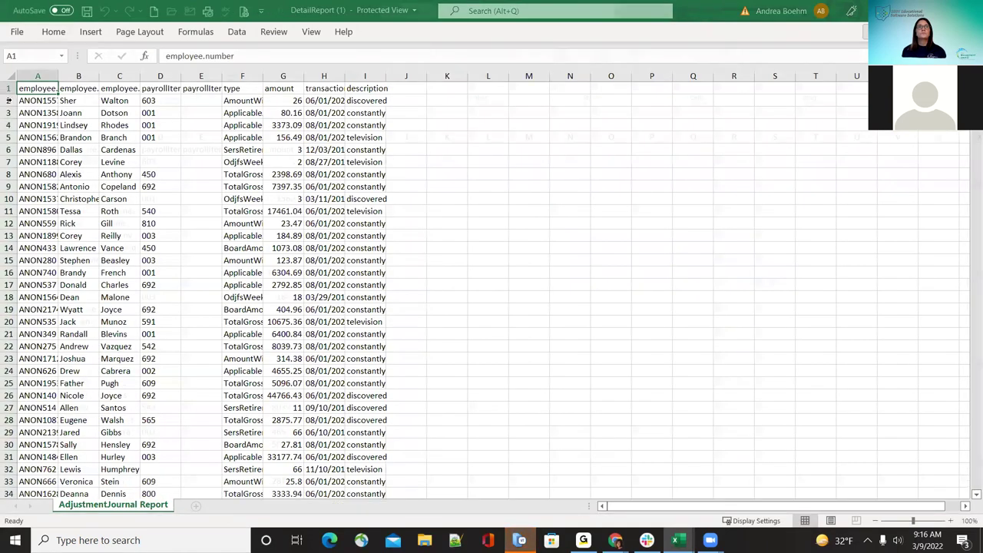
left_click(10, 139)
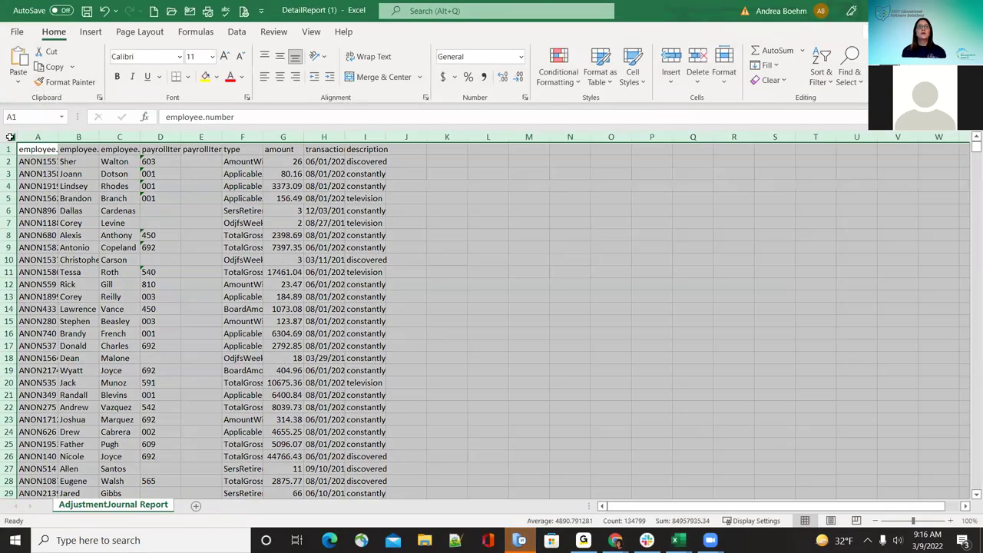
double_click(60, 137)
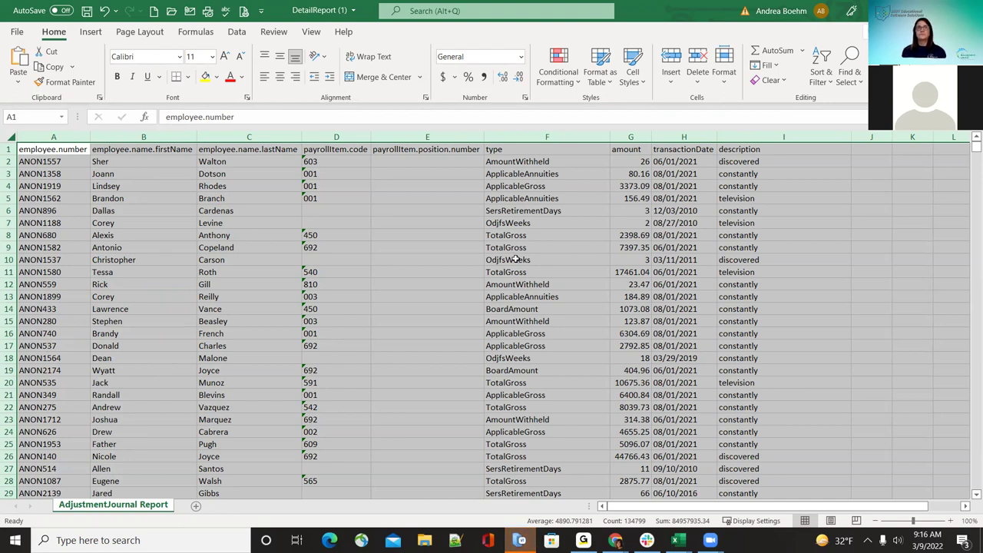
scroll(529, 336, "down", 2)
scroll(527, 333, "up", 2)
key("alt+Tab")
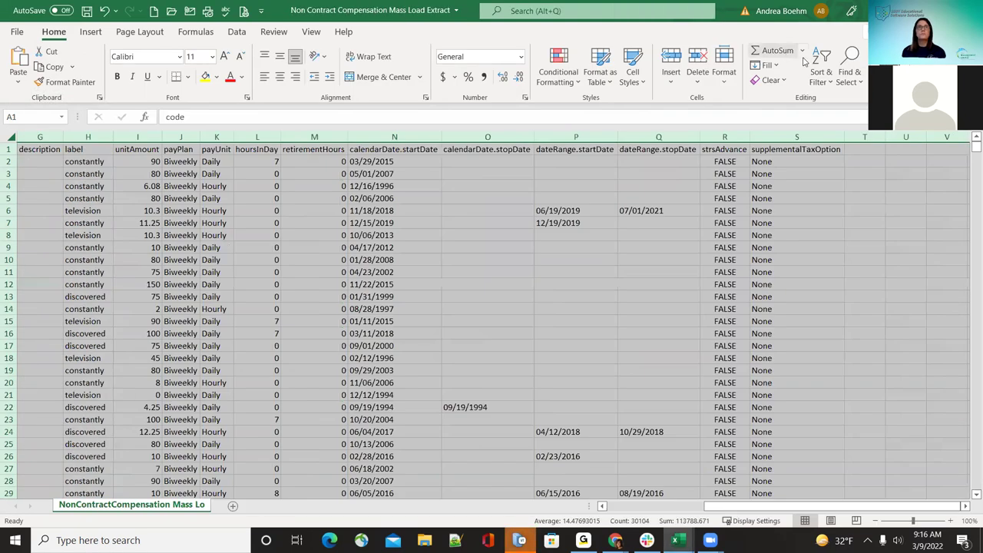
key("alt+Tab")
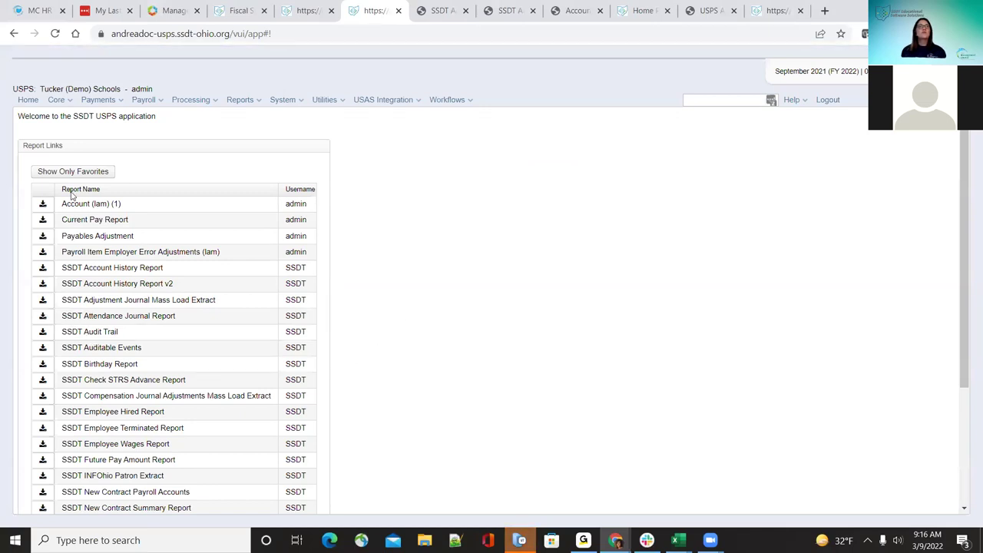
Step: Browse the Core Attendance records, then go Home and show all reports
left_click(57, 100)
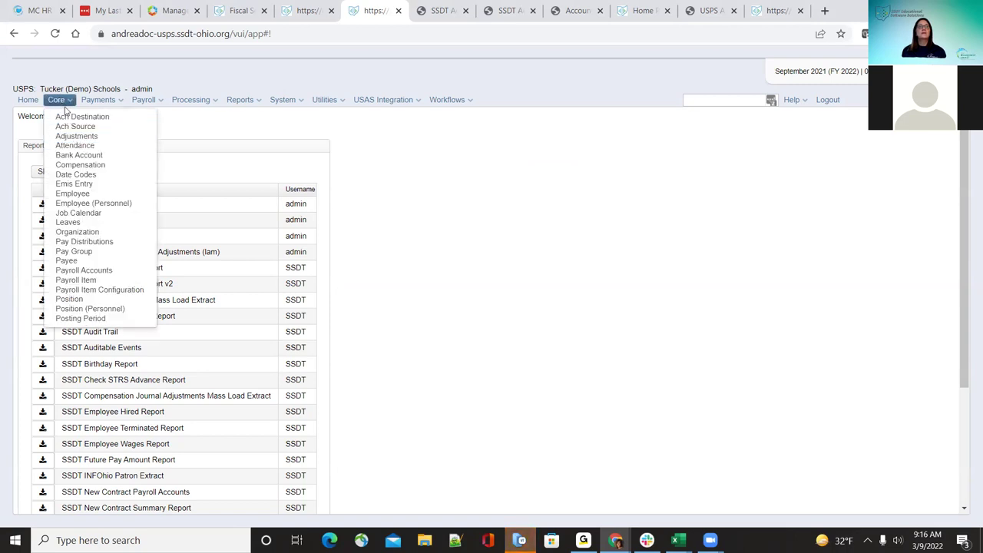
left_click(85, 146)
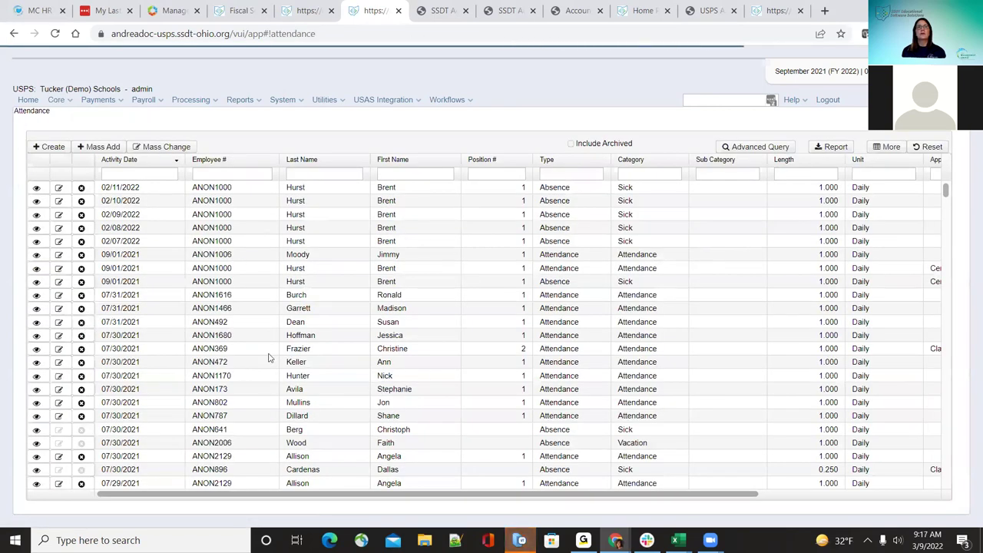
scroll(622, 354, "down", 2)
scroll(624, 358, "up", 2)
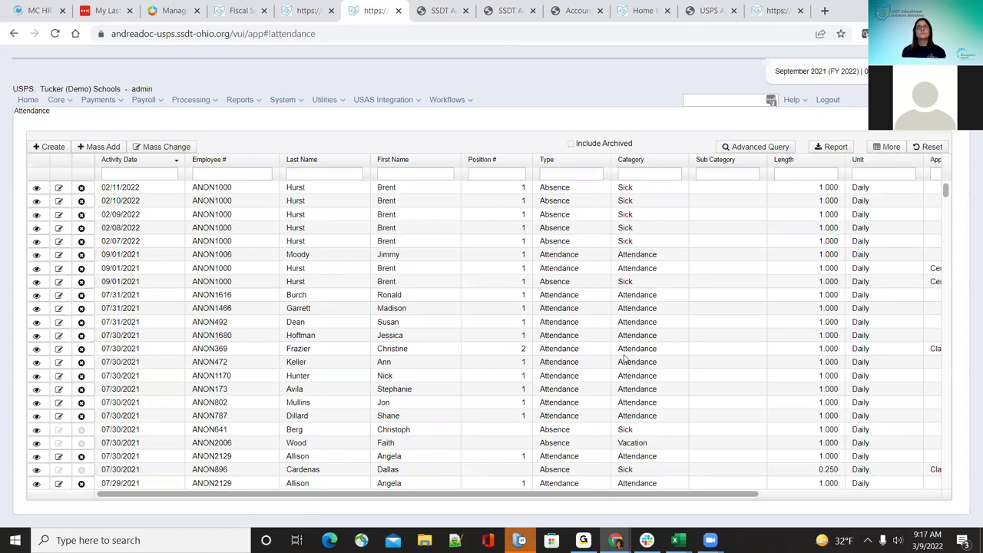
left_click(58, 100)
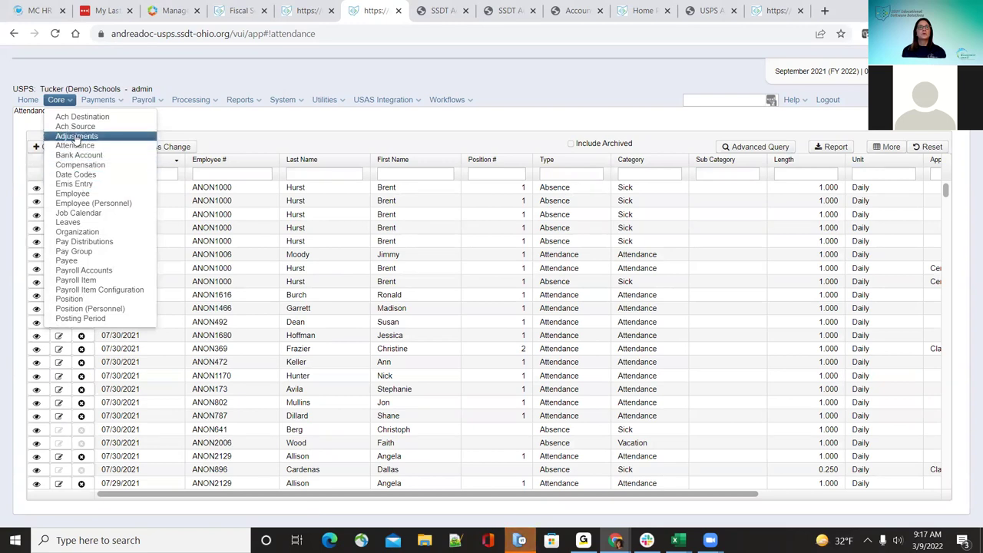
left_click(30, 100)
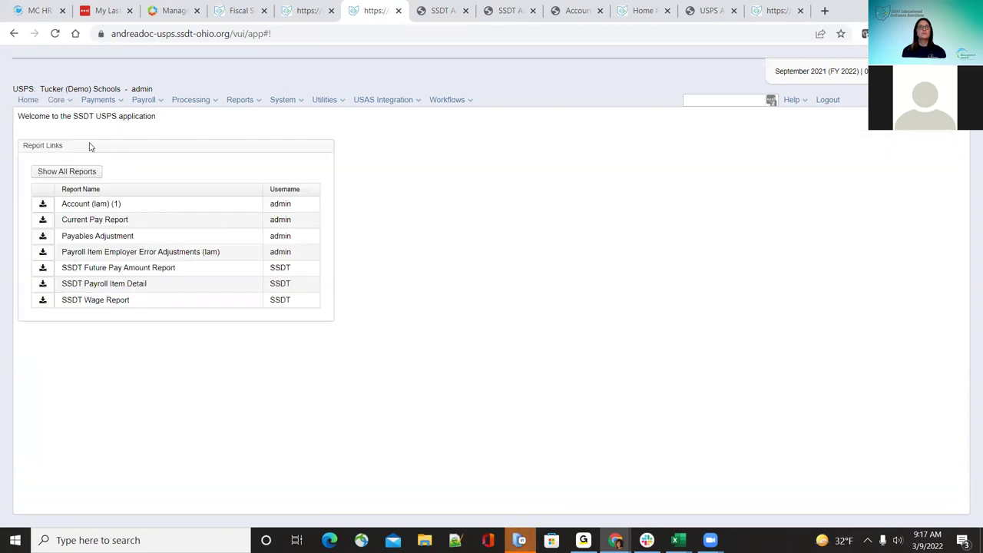
left_click(77, 170)
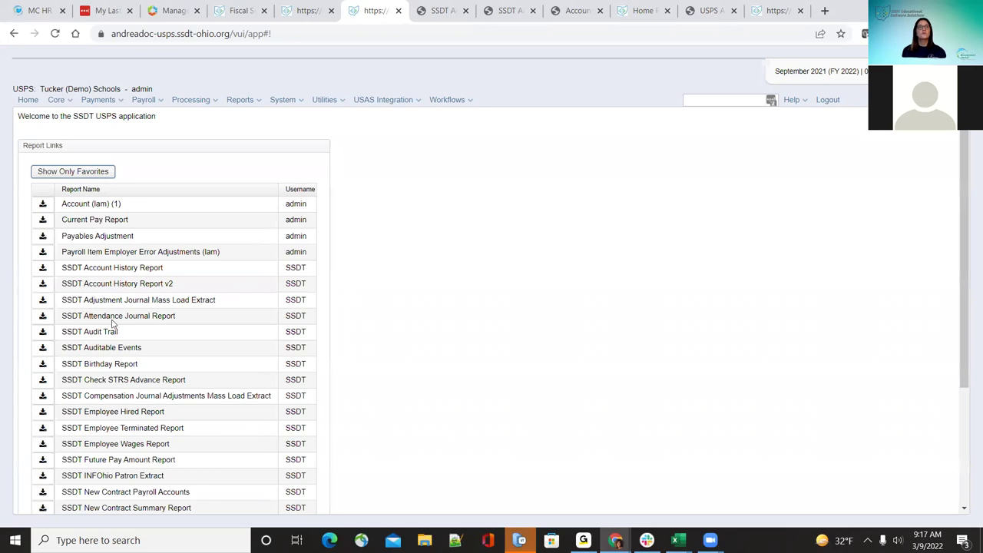
left_click(43, 316)
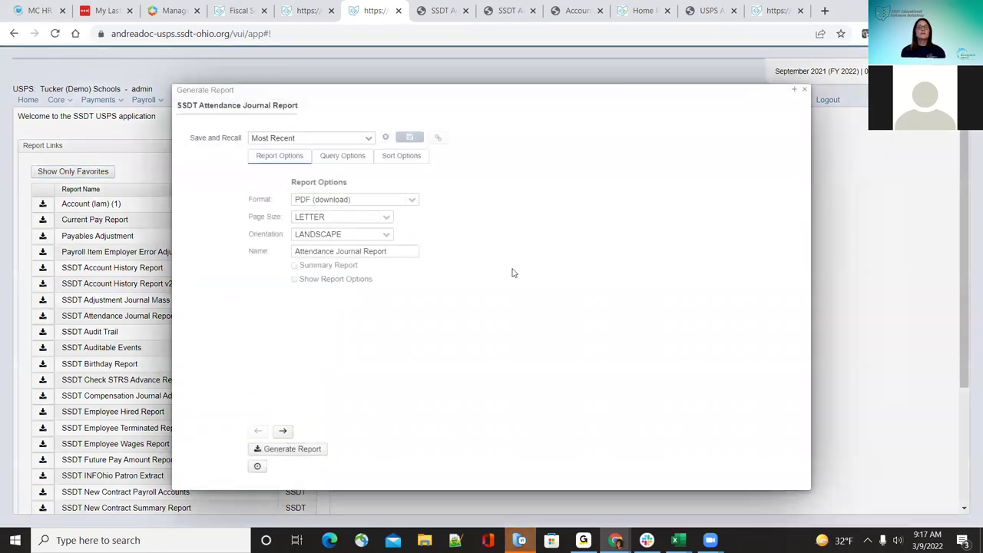
left_click(345, 156)
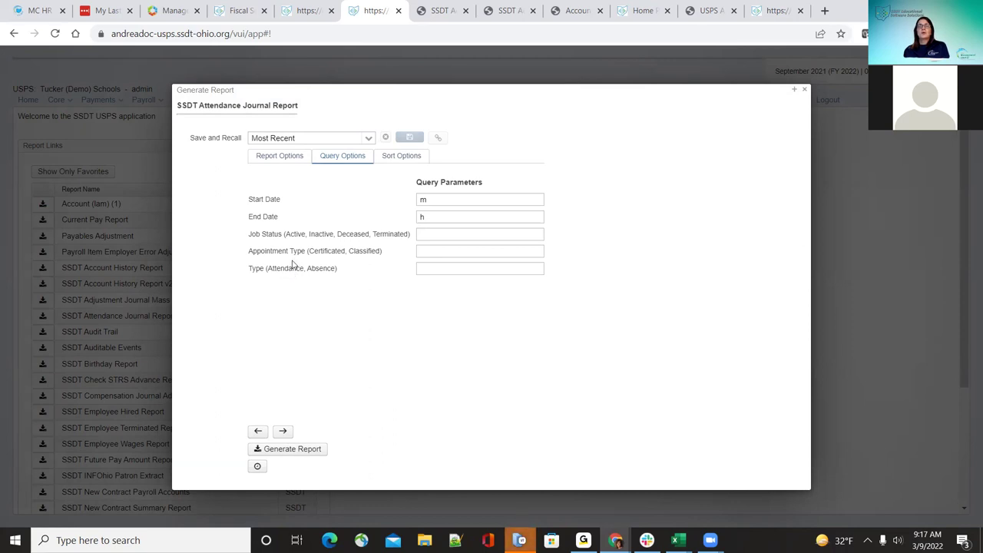
left_click(461, 269)
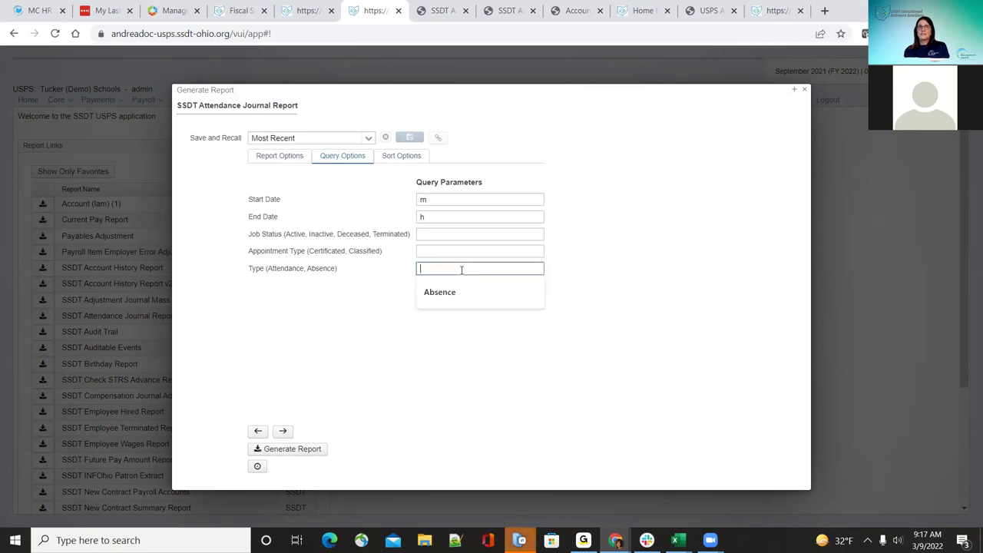
left_click(451, 292)
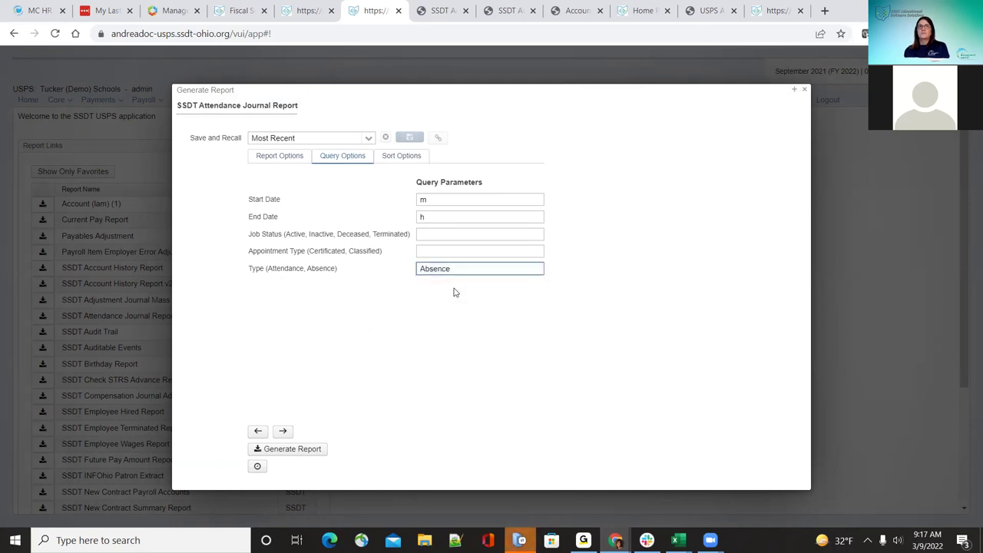
key("ctrl+a")
key("BackSpace")
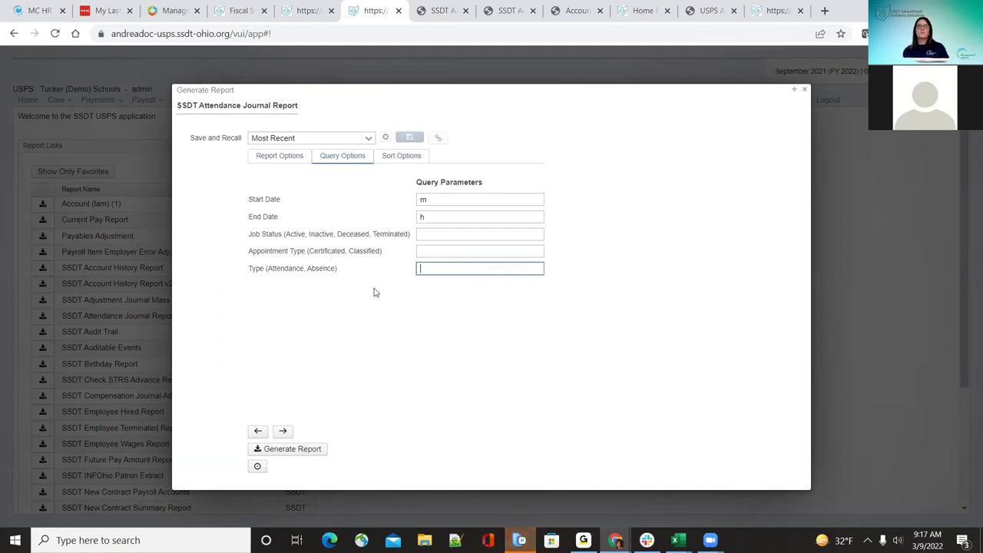
left_click(805, 90)
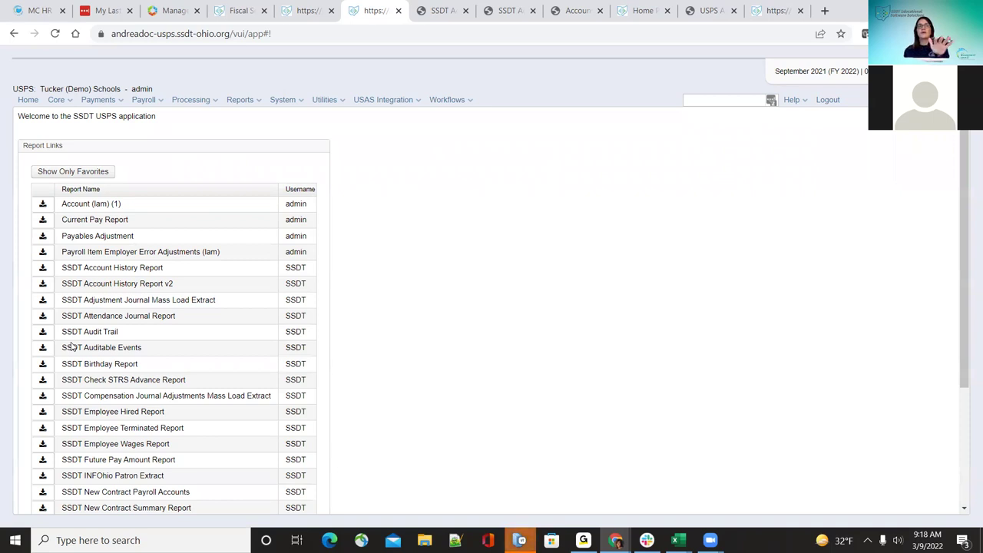
Step: Open the Audit Report form and move the admin user into the selected users
left_click(238, 101)
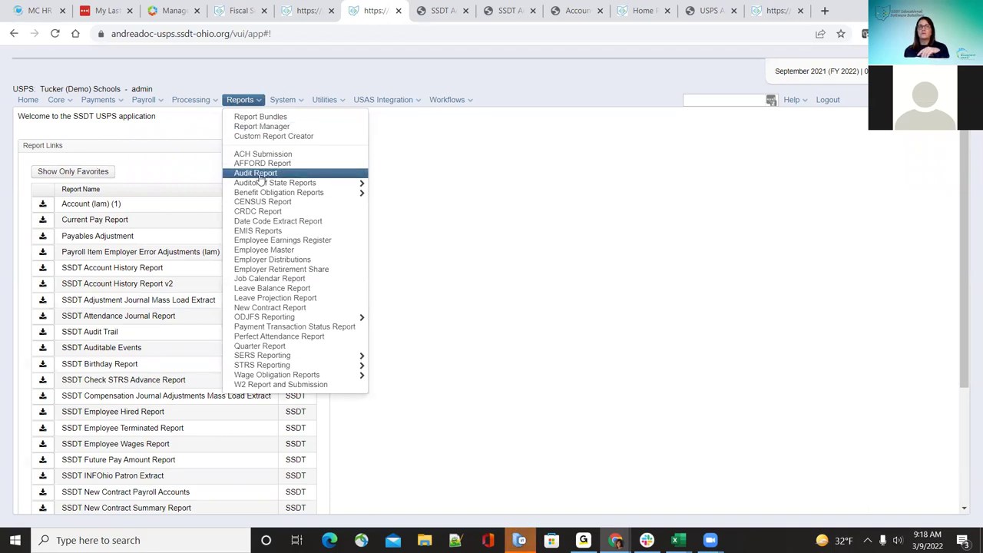
left_click(260, 175)
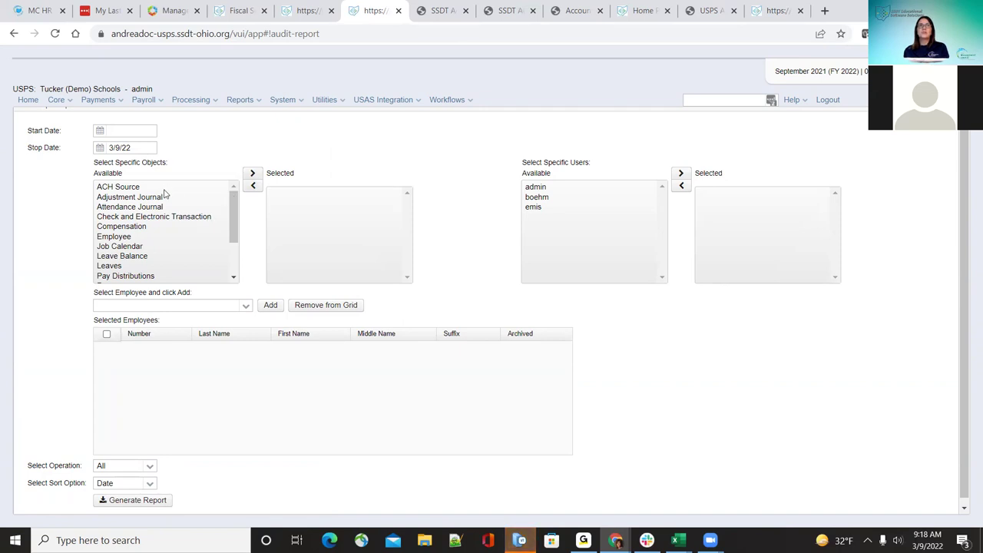
scroll(171, 242, "down", 5)
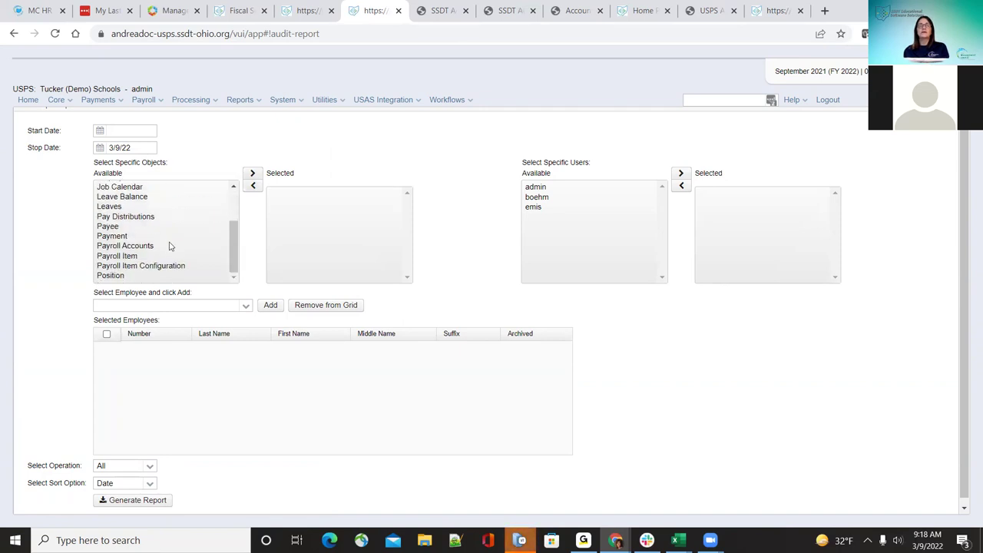
scroll(171, 251, "up", 5)
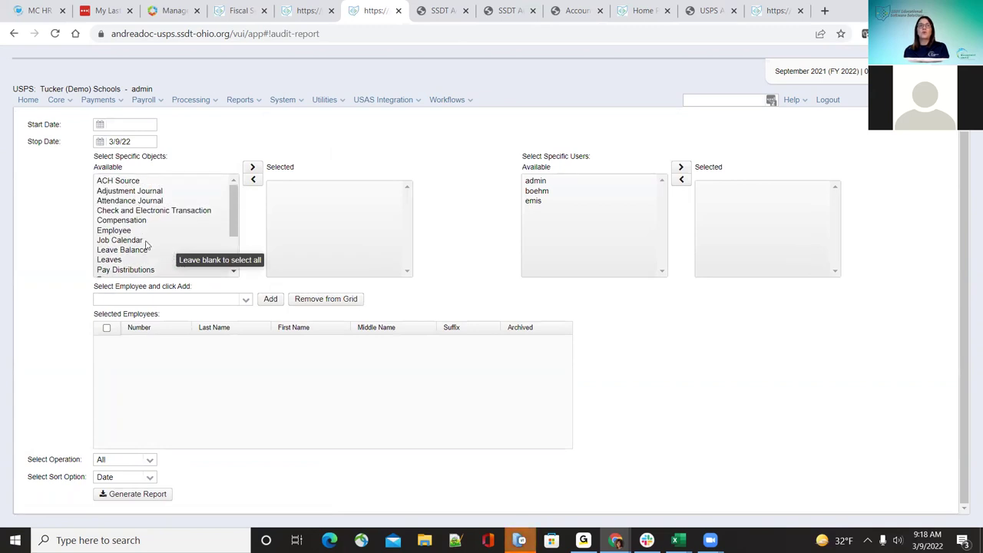
scroll(157, 265, "down", 2)
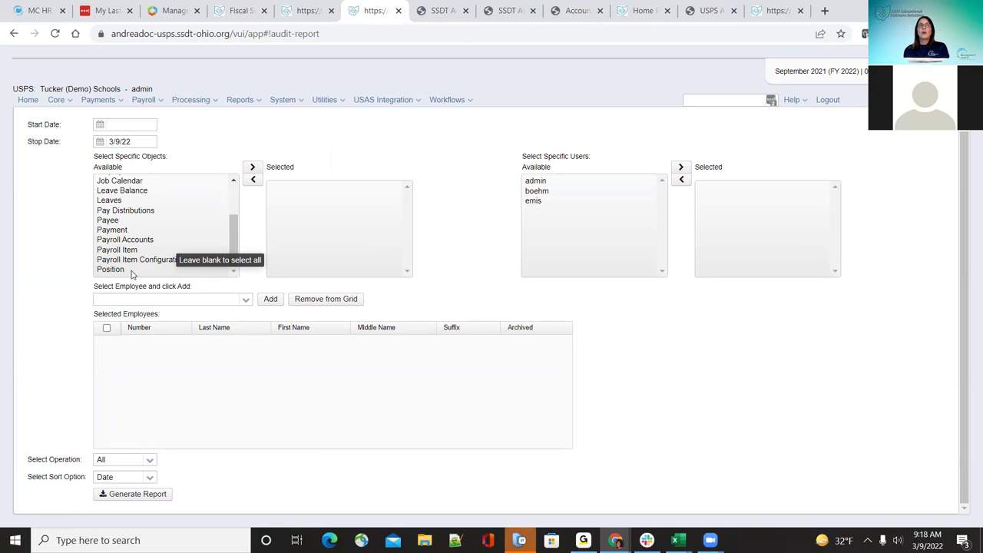
scroll(132, 261, "up", 2)
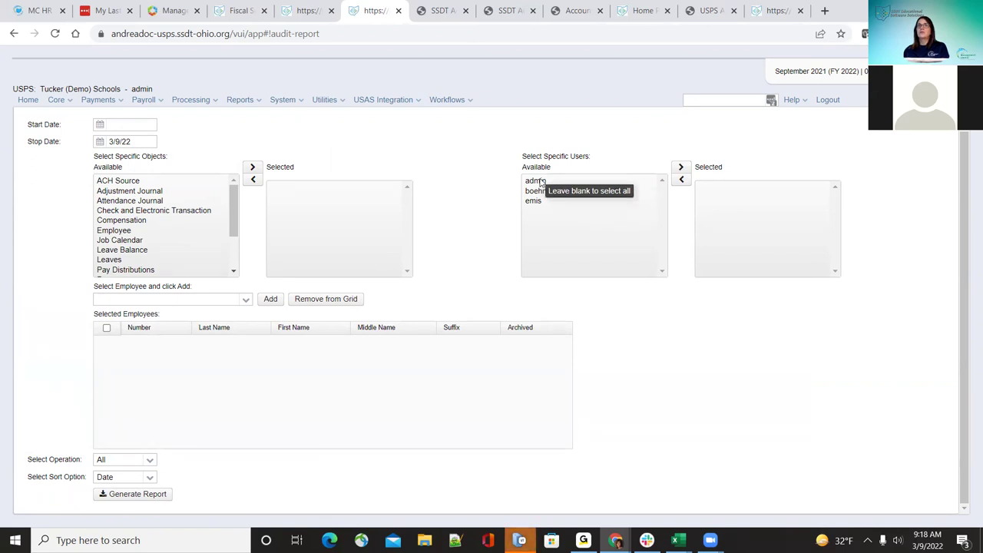
left_click(624, 180)
left_click(680, 169)
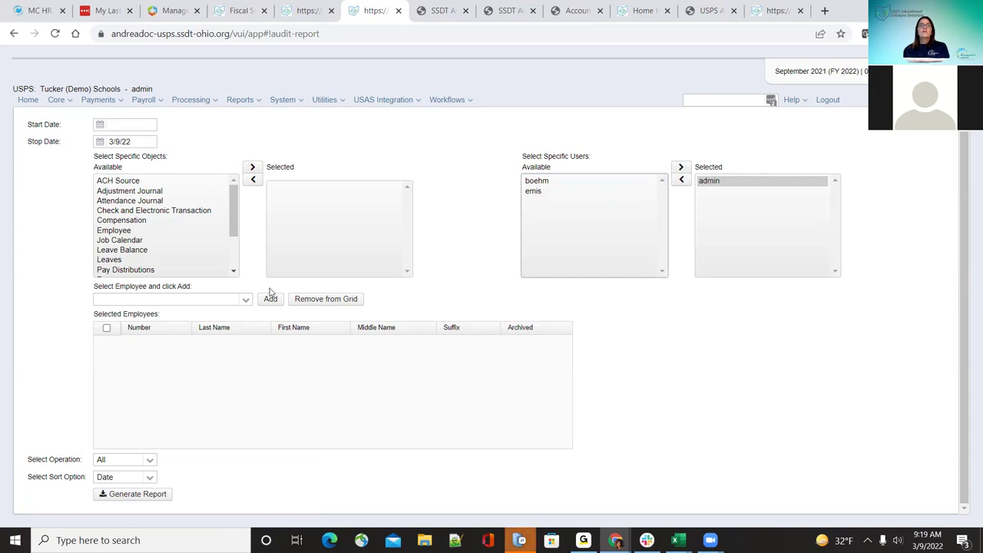
Step: Try adding an employee and remove it again, then add Payroll Item to the audited objects
left_click(246, 299)
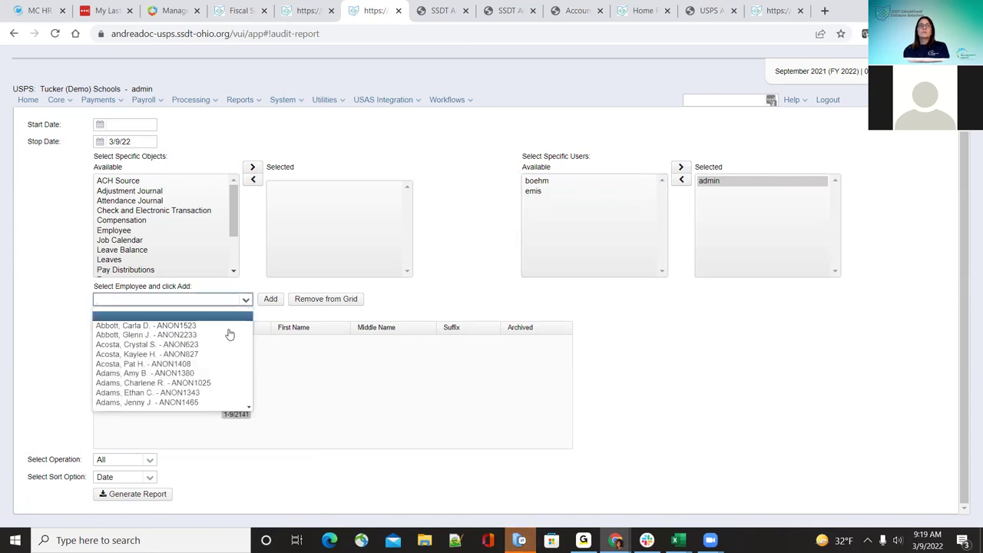
left_click(54, 255)
left_click(247, 301)
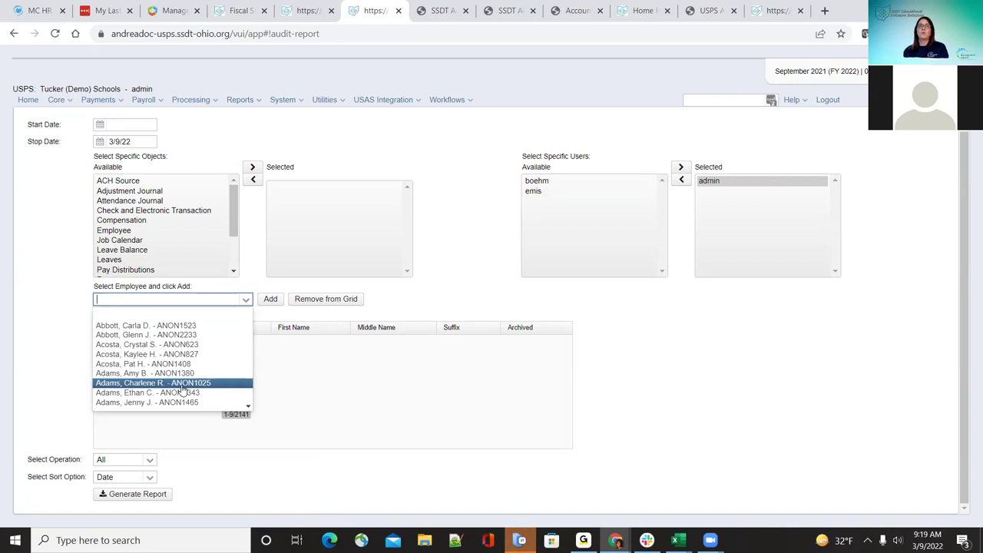
left_click(182, 385)
left_click(270, 300)
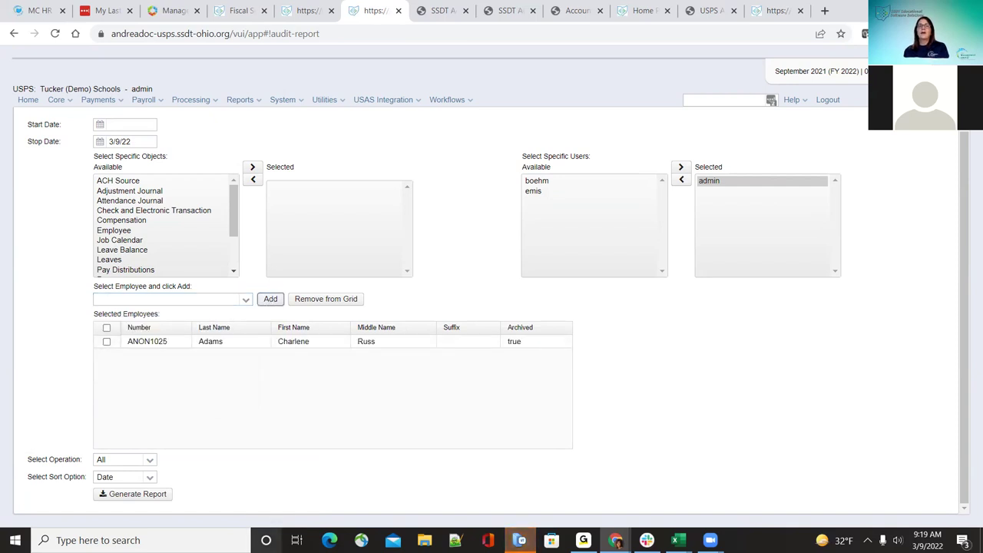
left_click(106, 327)
left_click(311, 304)
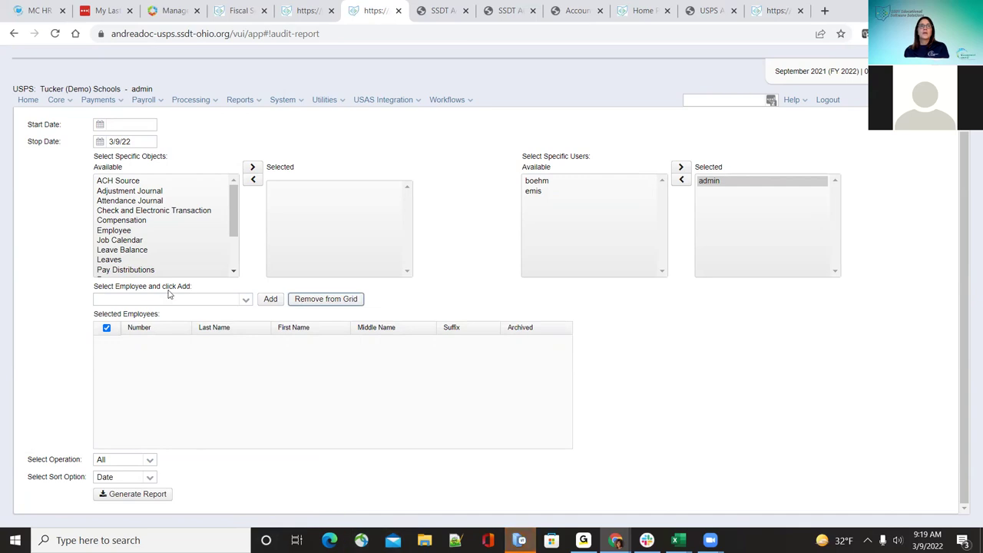
scroll(147, 245, "down", 2)
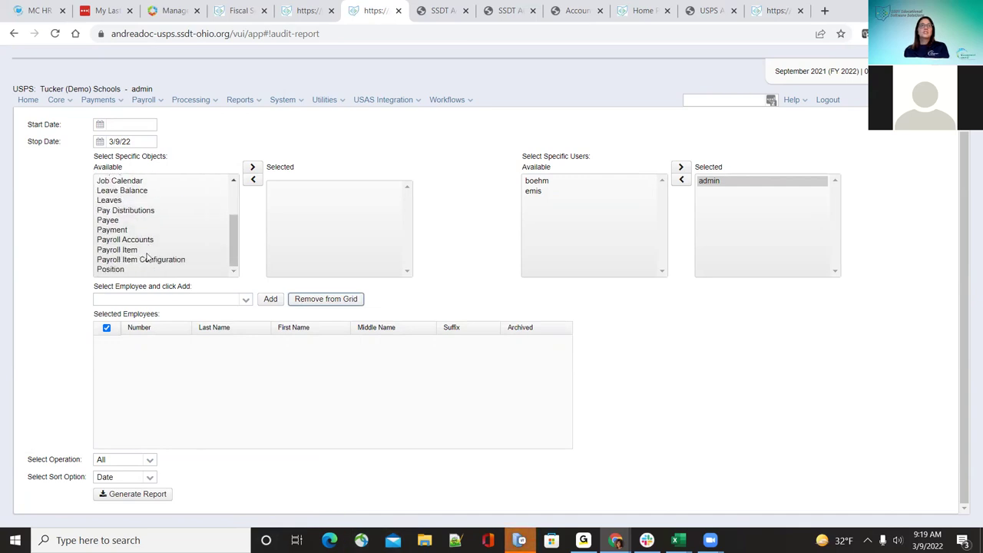
left_click_drag(146, 252, 400, 248)
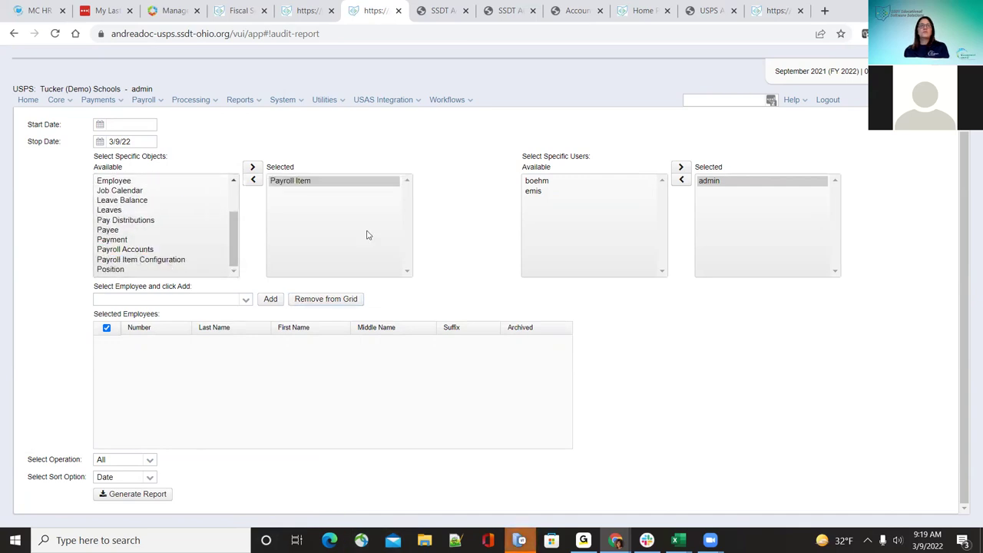
Step: Set Start Date 01/01/2022 and operation Modified, then generate the audit report
left_click(139, 122)
type("01/01/2022")
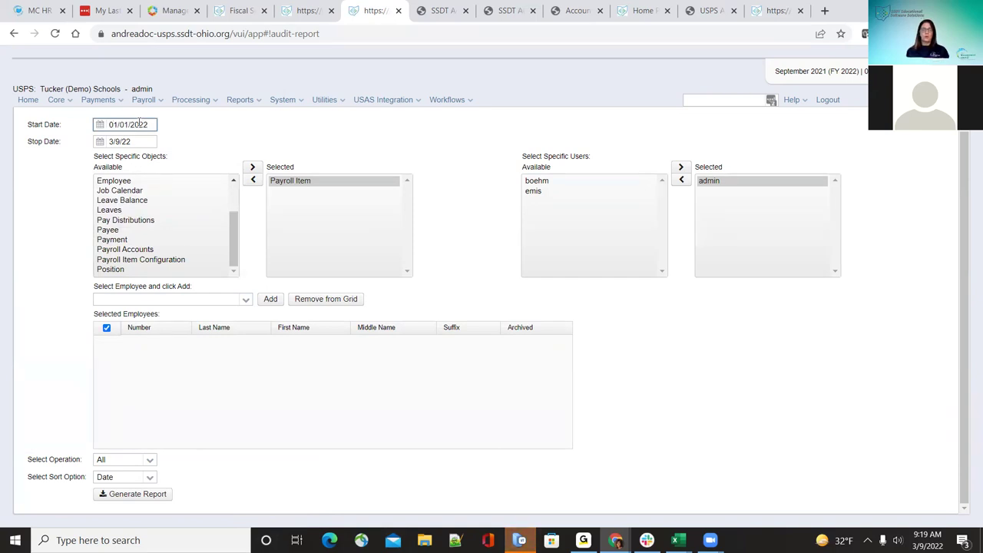
left_click(197, 144)
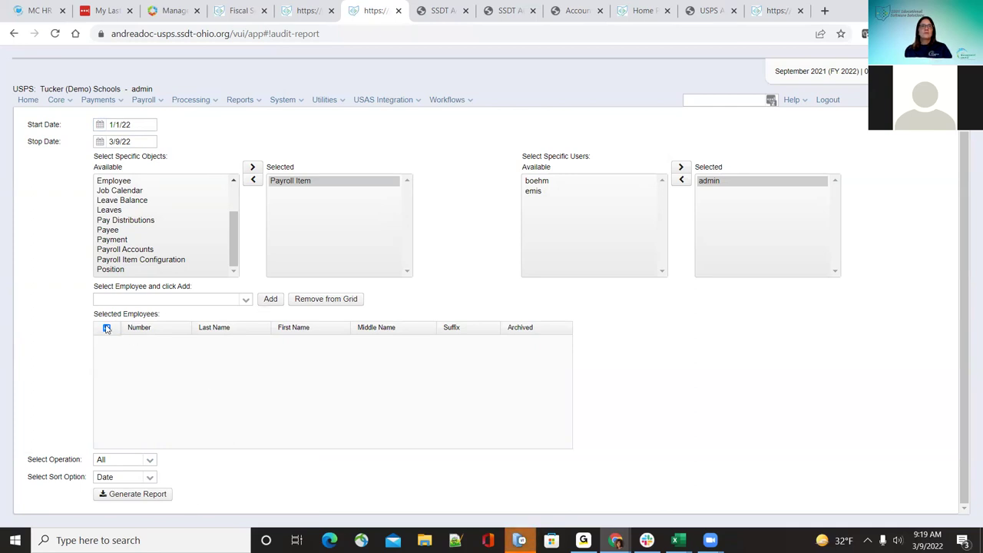
left_click(150, 461)
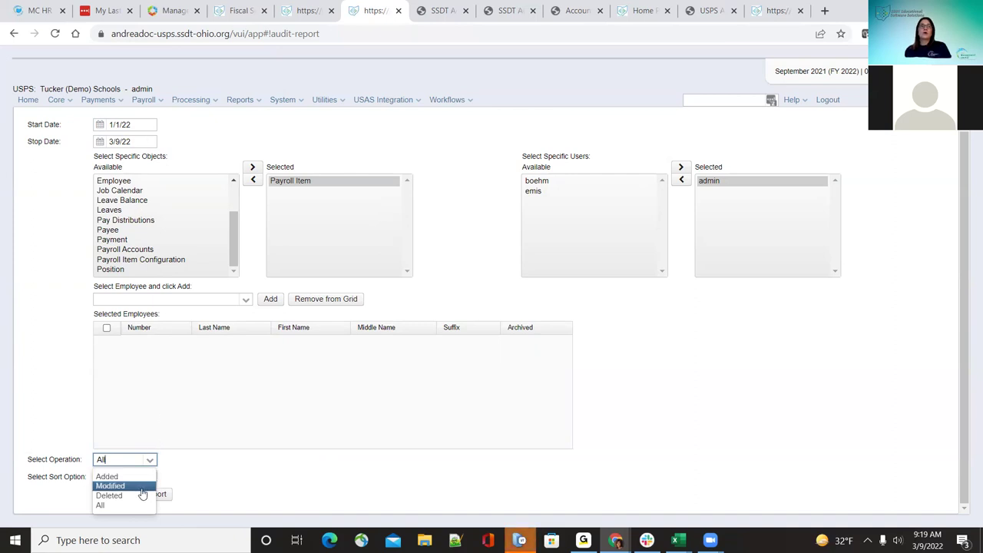
left_click(137, 488)
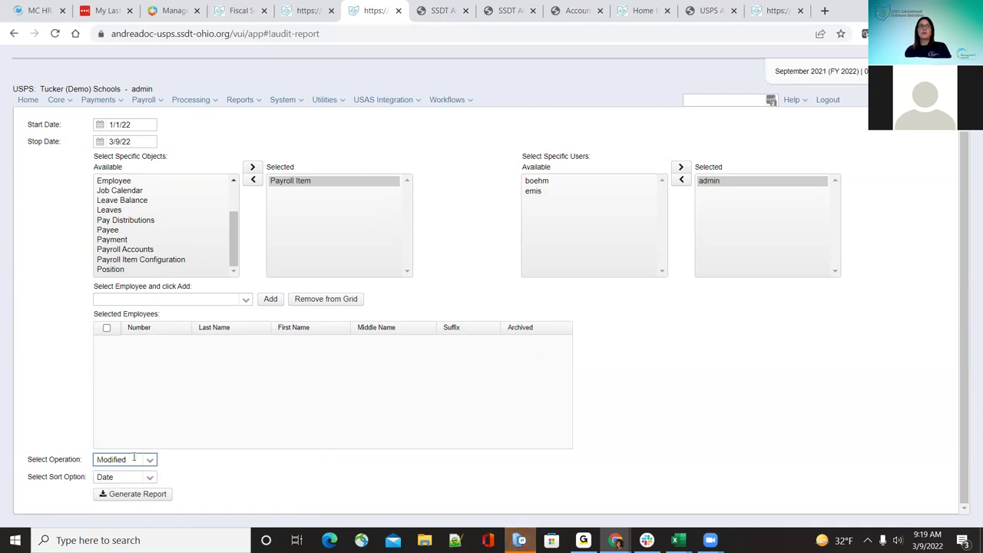
left_click(149, 461)
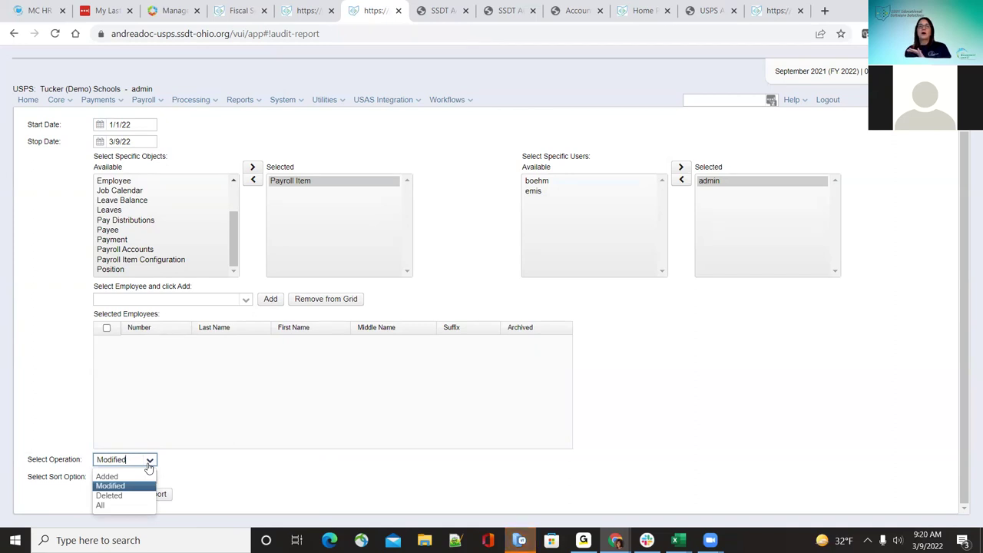
left_click(214, 481)
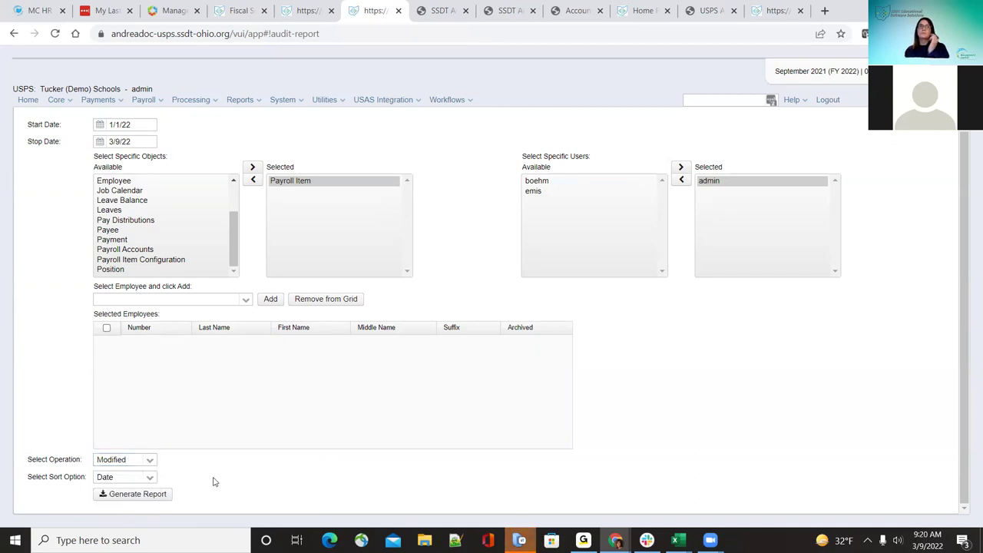
left_click(139, 496)
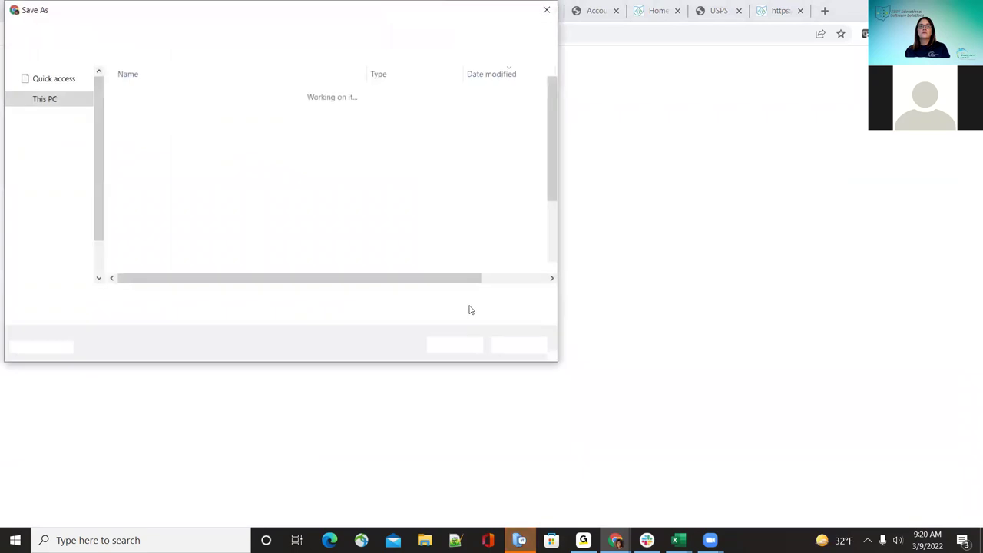
Step: Save the audit report as USPS Audit Report (1).pdf and view it at 110%
left_click(455, 346)
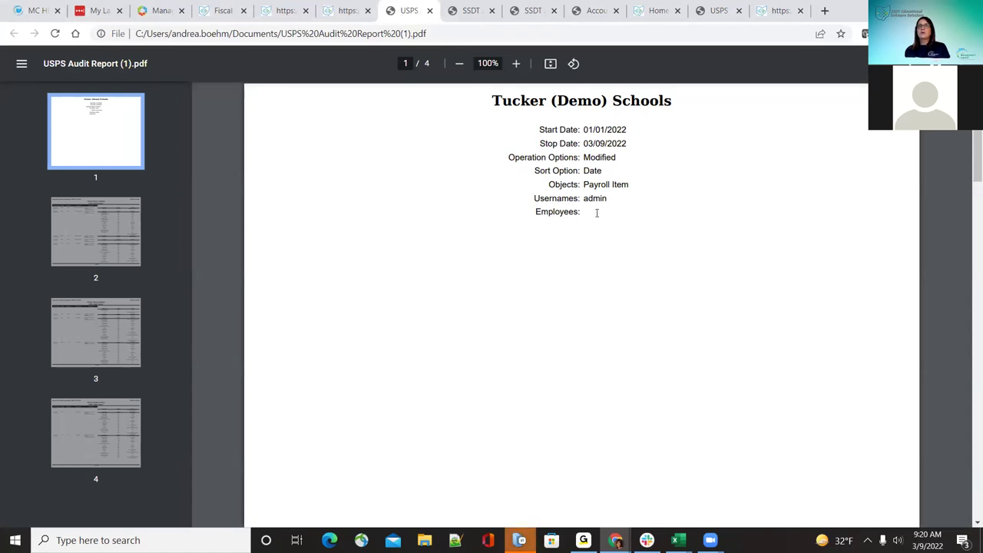
scroll(647, 228, "down", 10)
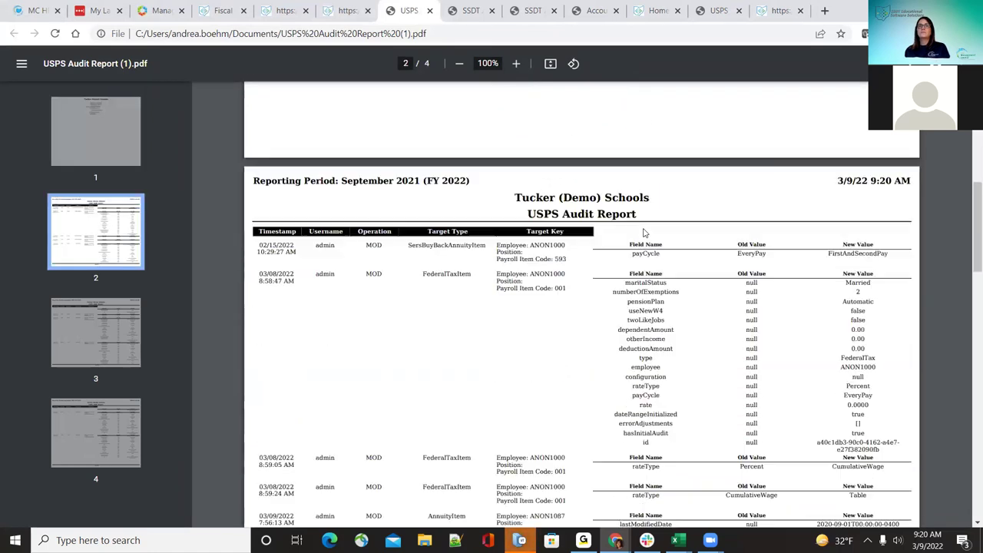
scroll(644, 232, "down", 1)
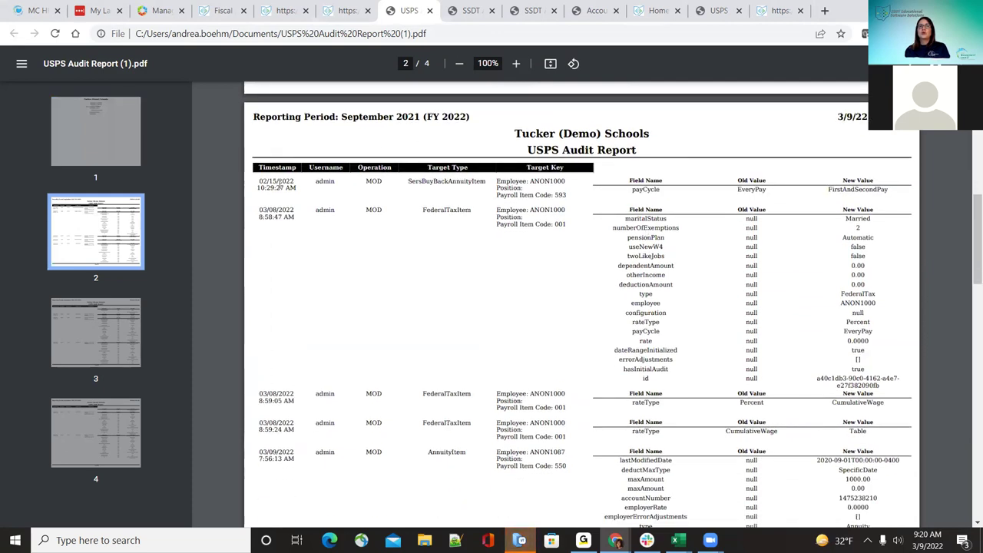
left_click(517, 64)
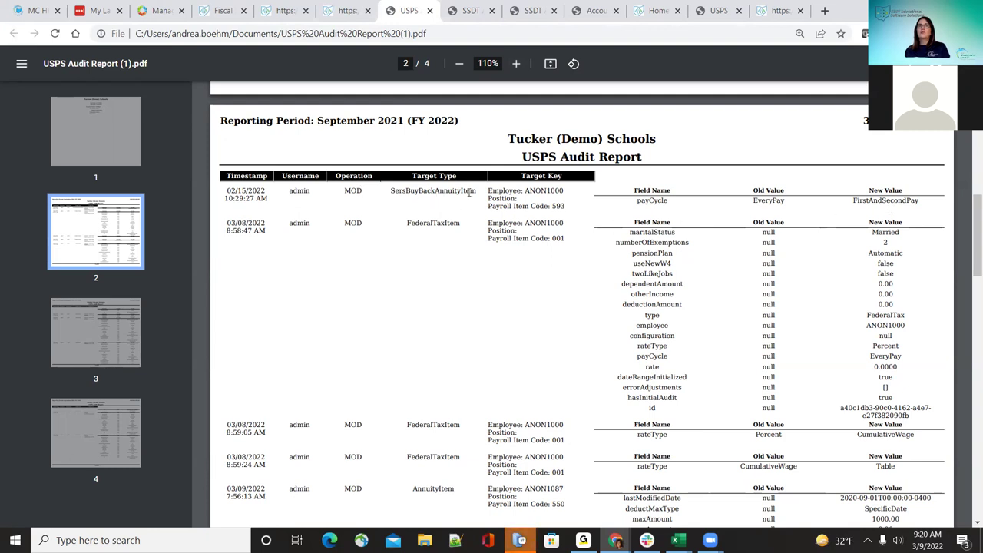
Step: Read the payCycle and AnnuityItem changes across pages 2 and 3, ending at page 3's top
scroll(623, 277, "down", 2)
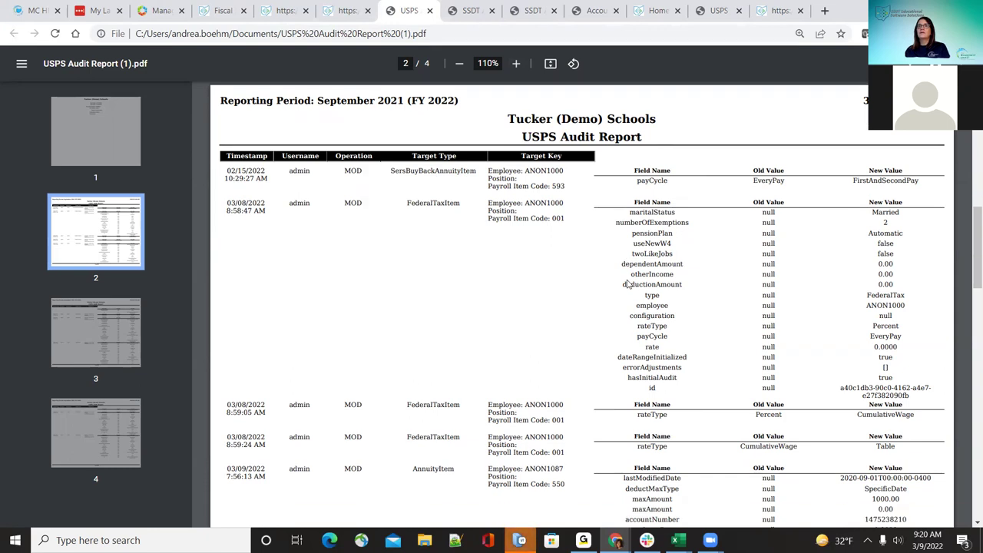
scroll(776, 262, "up", 3)
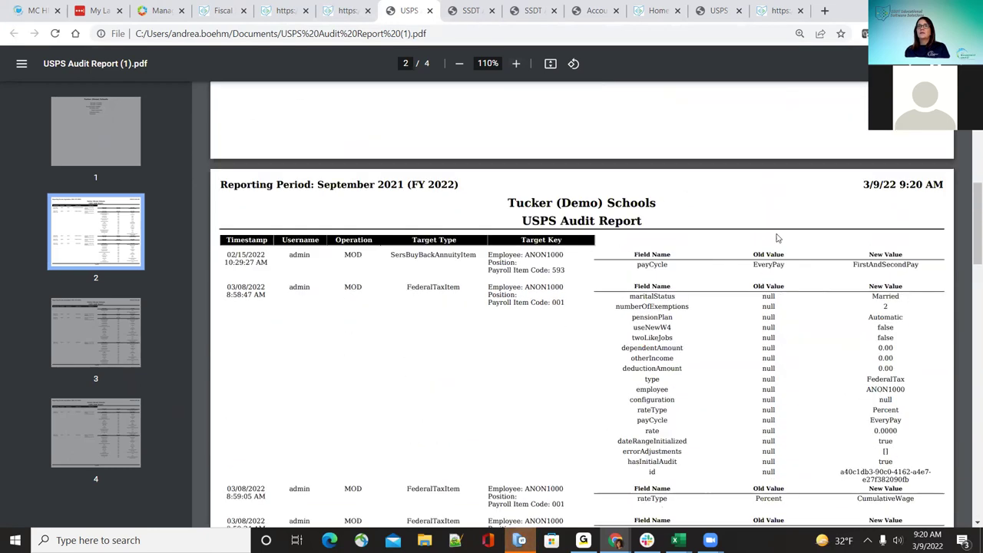
double_click(653, 264)
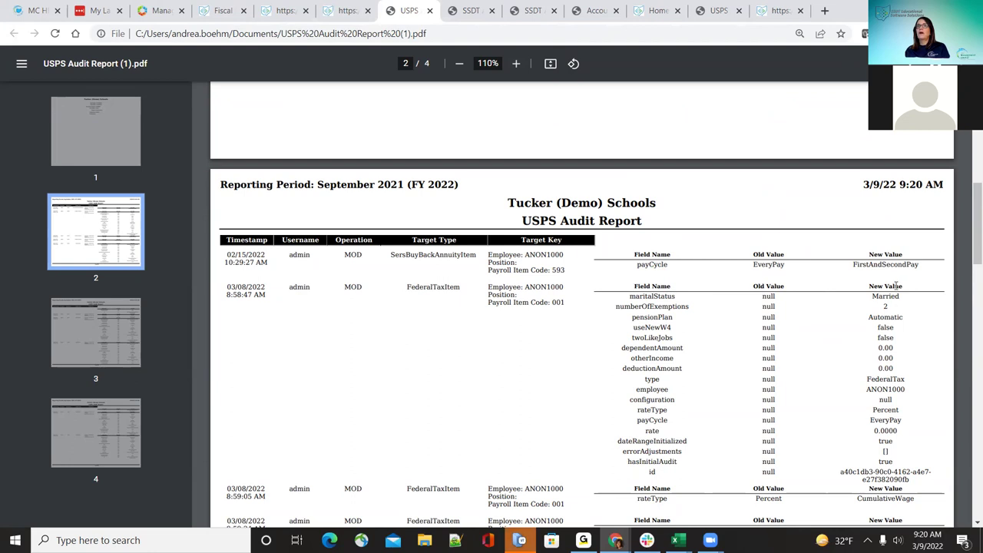
scroll(898, 345, "down", 3)
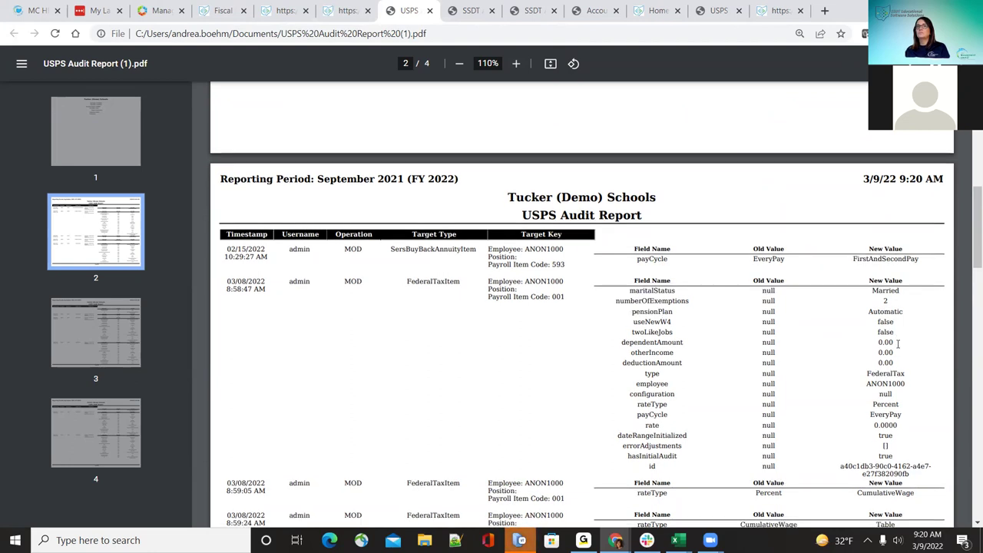
scroll(898, 345, "down", 1)
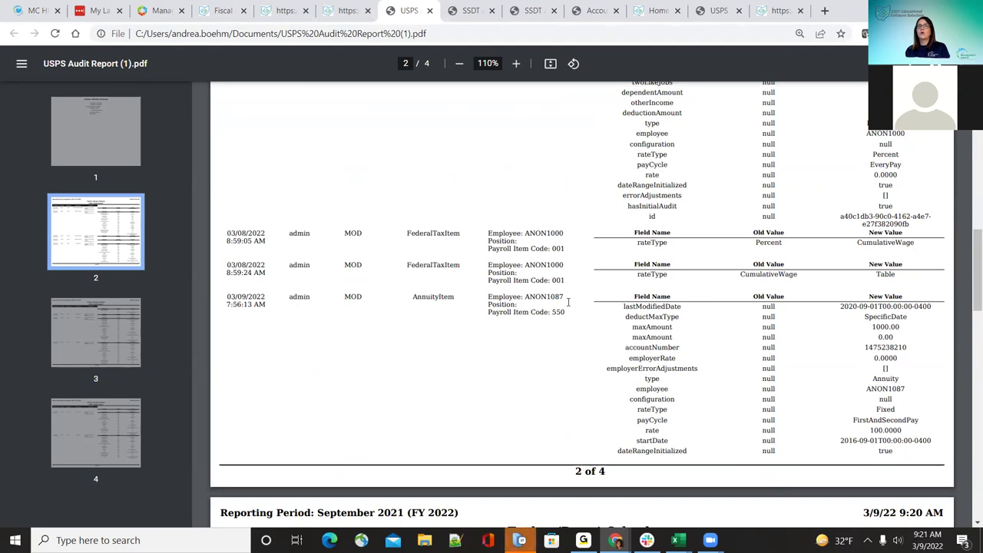
left_click_drag(520, 304, 537, 313)
double_click(544, 297)
left_click(557, 311)
scroll(637, 354, "down", 4)
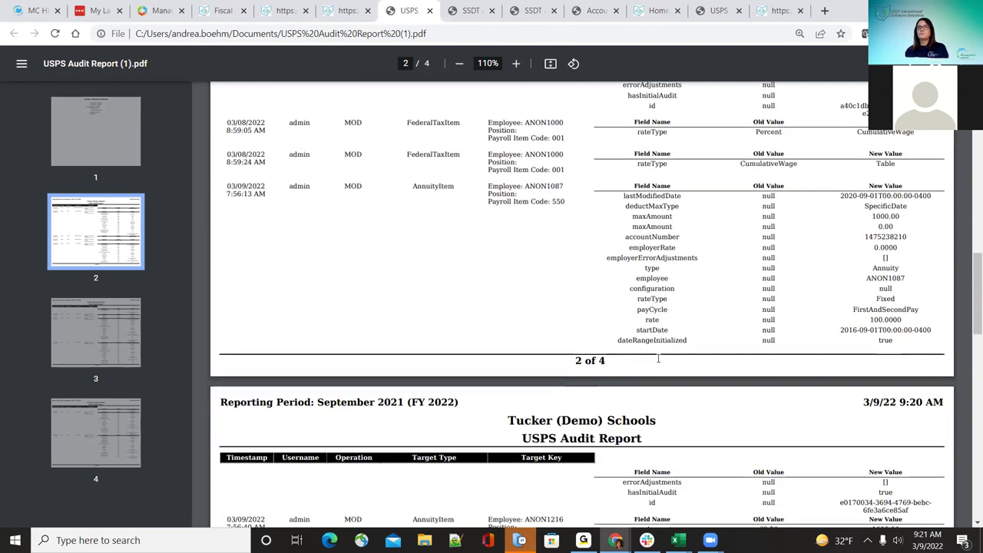
scroll(658, 358, "down", 5)
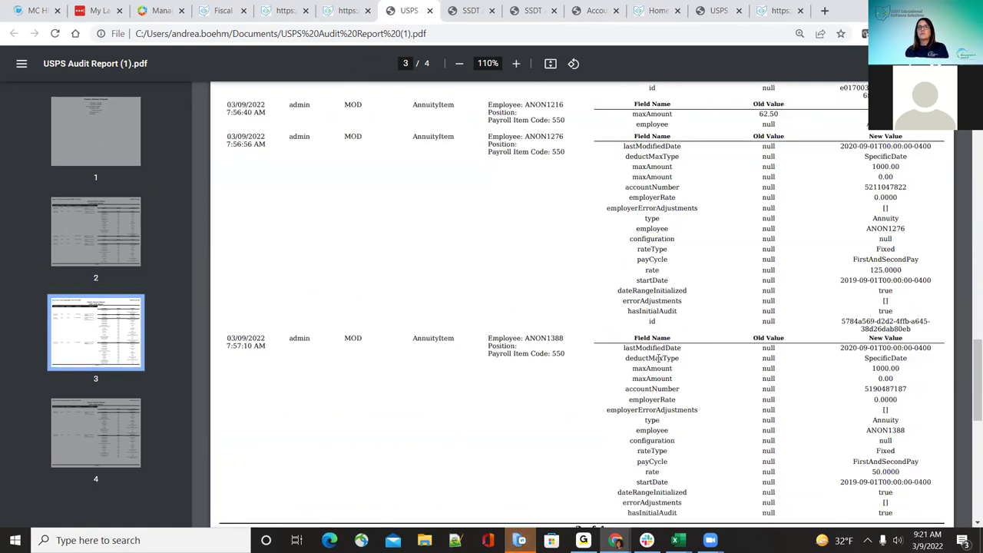
scroll(658, 358, "up", 3)
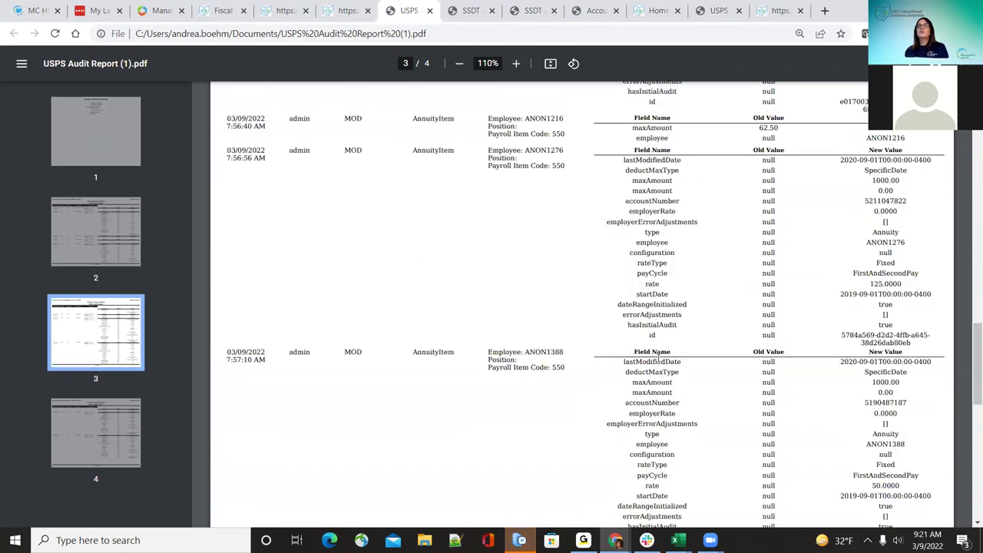
scroll(659, 358, "up", 3)
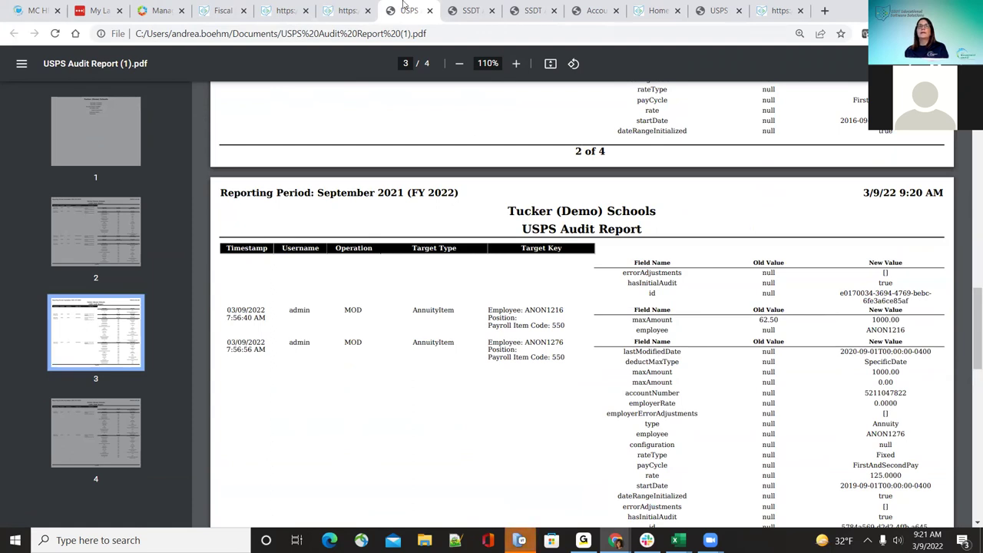
Step: Return to the USPS tab's home page and show all reports instead of favorites
left_click(358, 9)
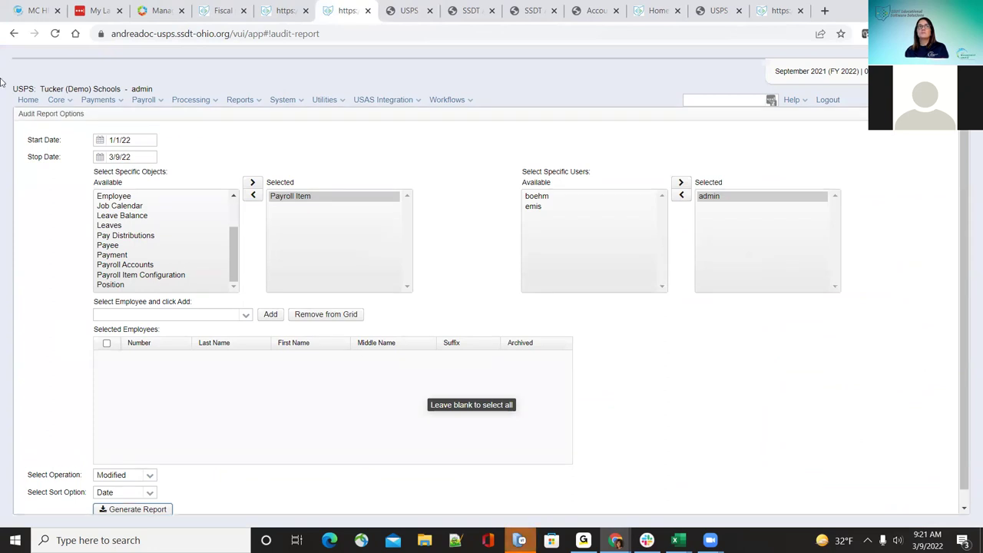
left_click(31, 101)
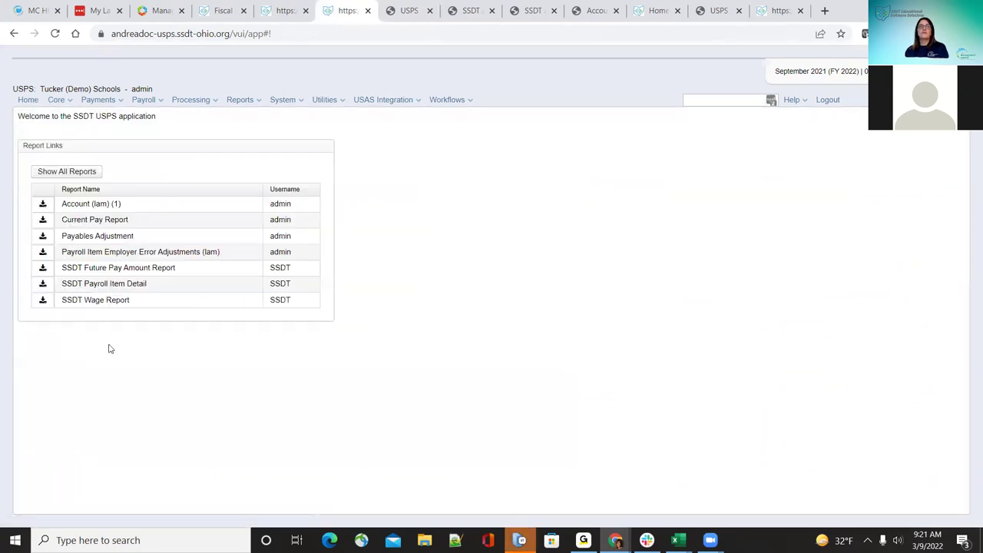
left_click(88, 171)
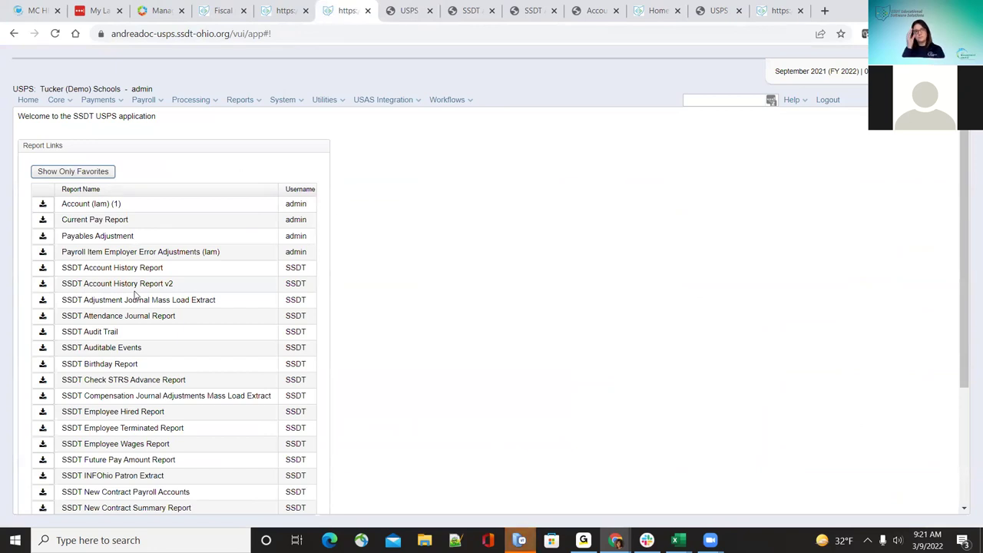
scroll(142, 381, "down", 1)
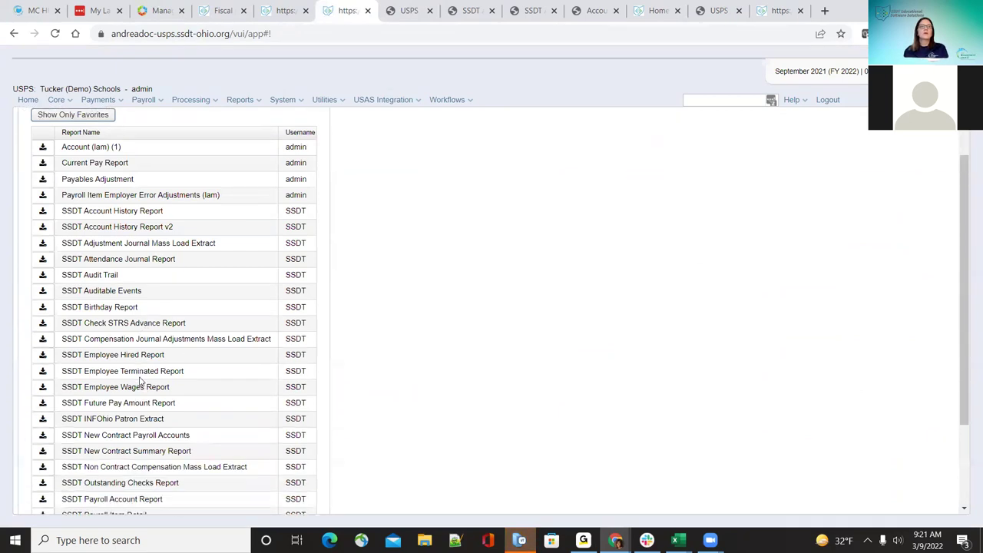
Step: Check the Audit Trail and Auditable Events query parameters, closing both without generating
left_click(42, 268)
left_click(356, 157)
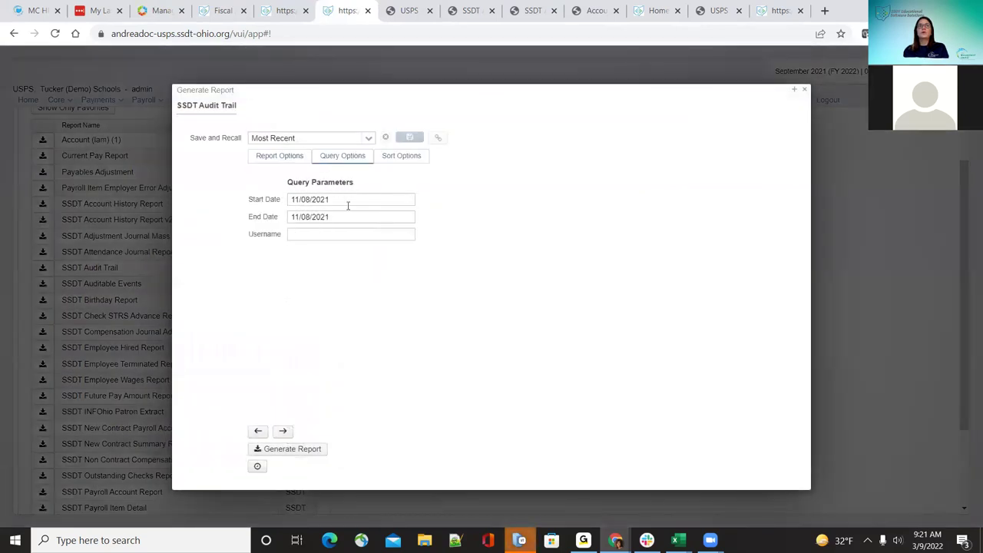
left_click(804, 89)
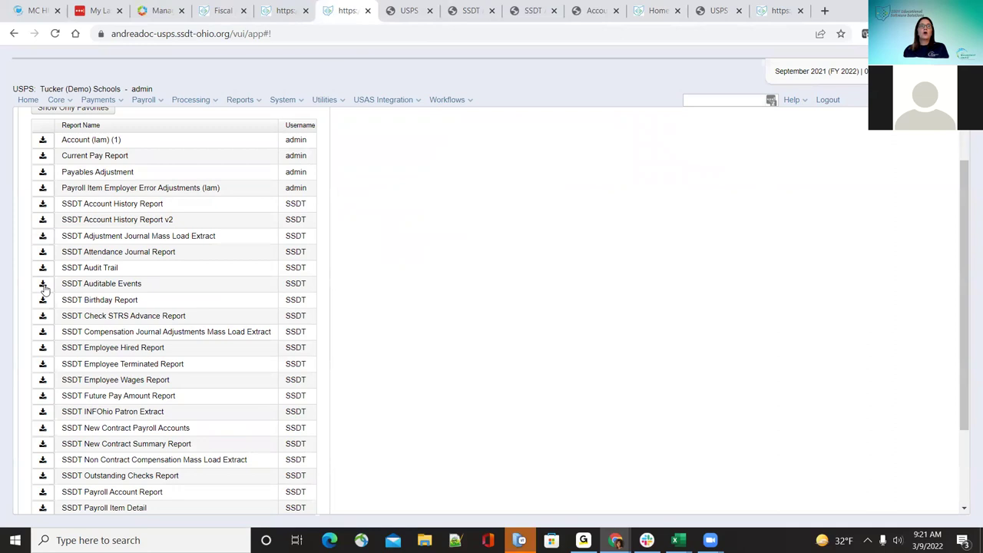
left_click(42, 284)
left_click(340, 161)
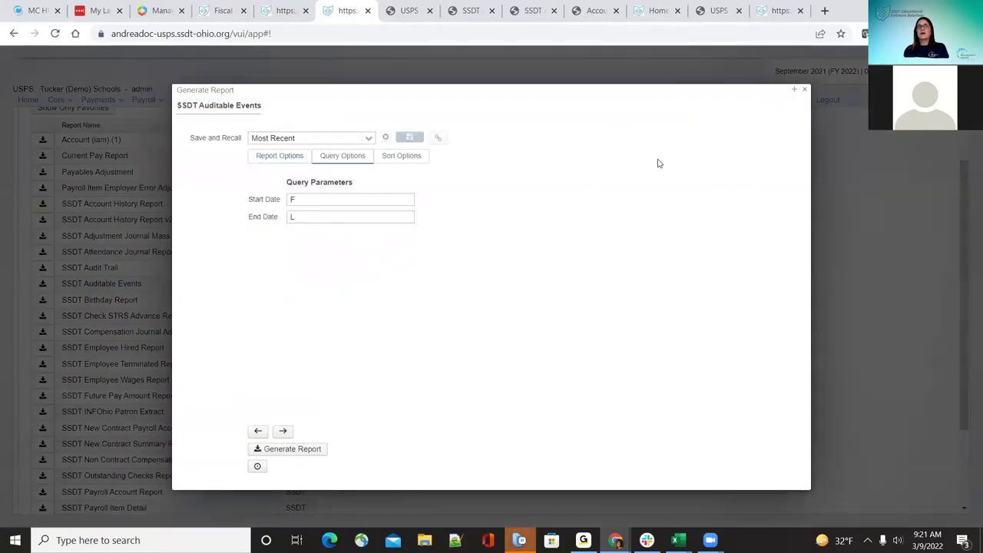
left_click(806, 90)
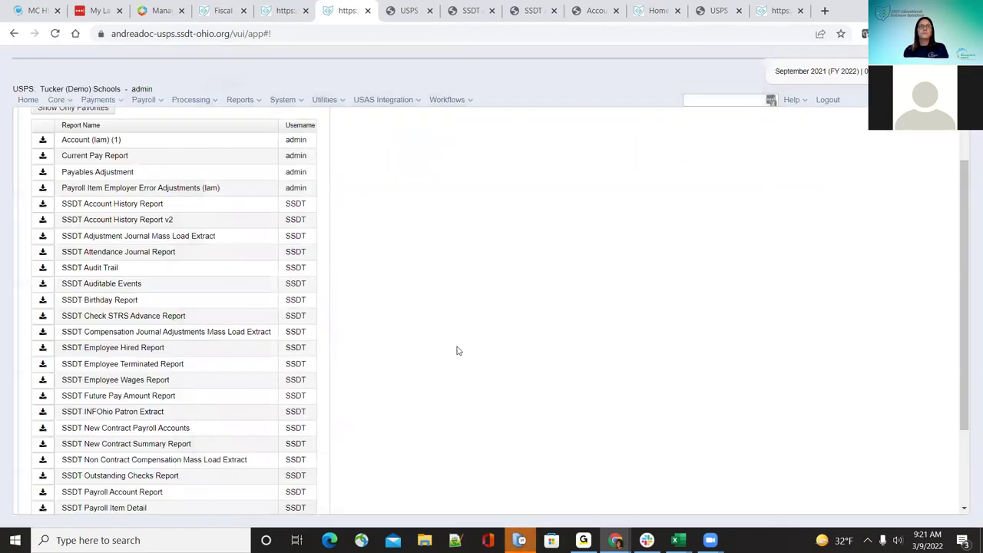
scroll(161, 393, "down", 1)
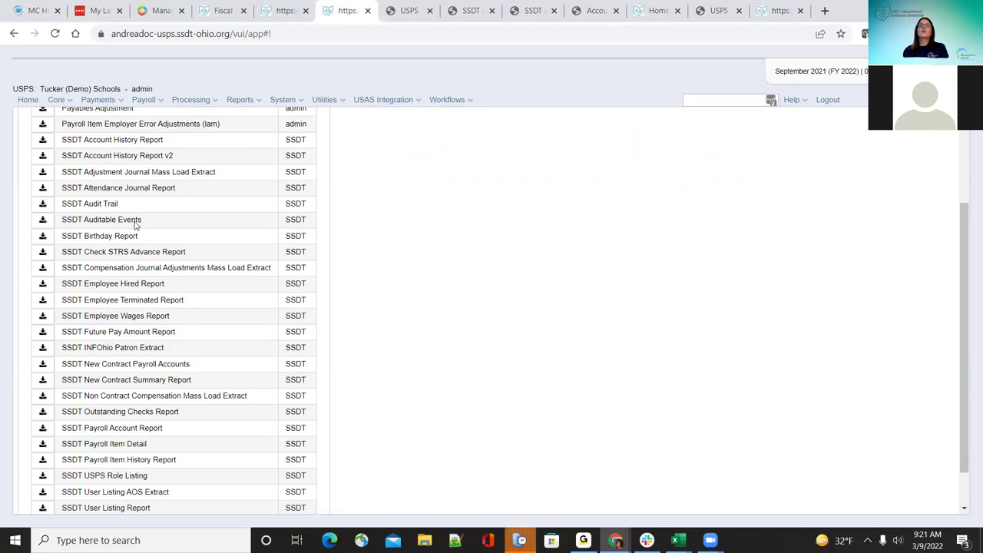
Step: Check the Birthday Report's query parameters and close its settings without generating
left_click(45, 235)
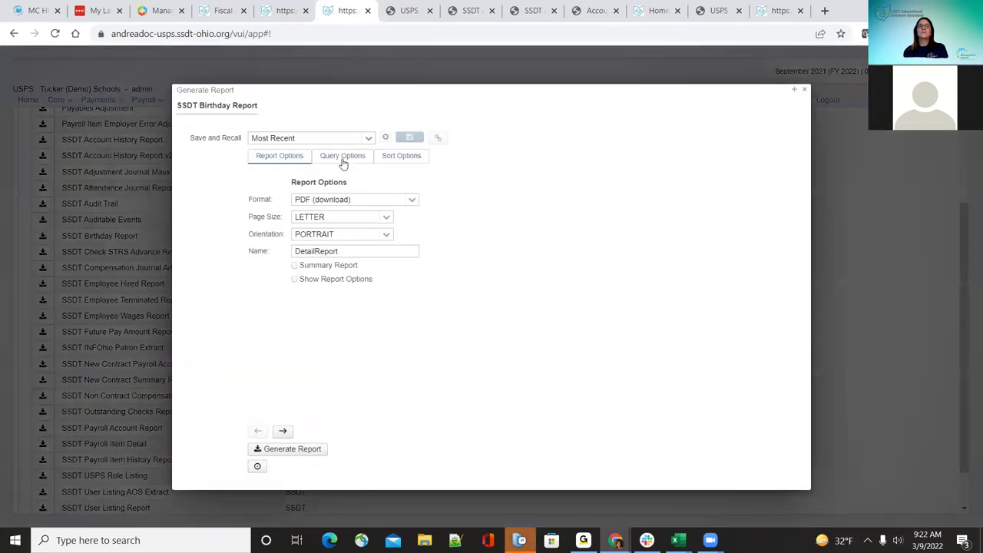
left_click(343, 159)
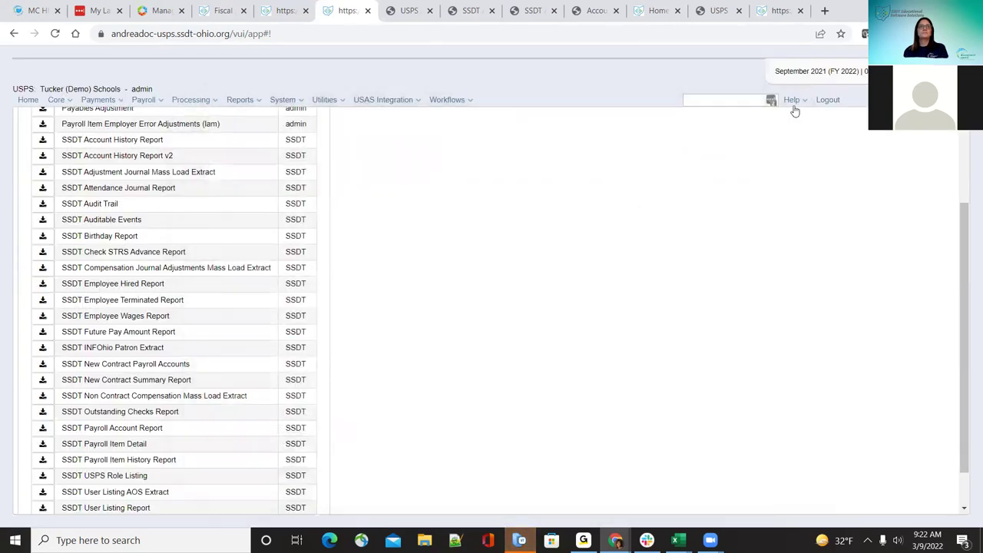
left_click(805, 92)
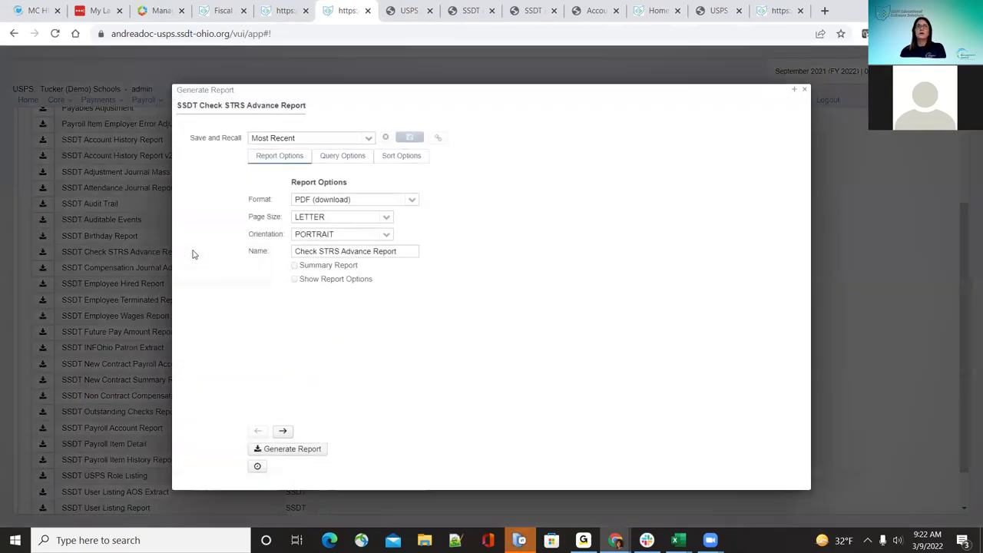
Step: Check the Check STRS Advance Report's query and sort options, then close it without generating
left_click(335, 161)
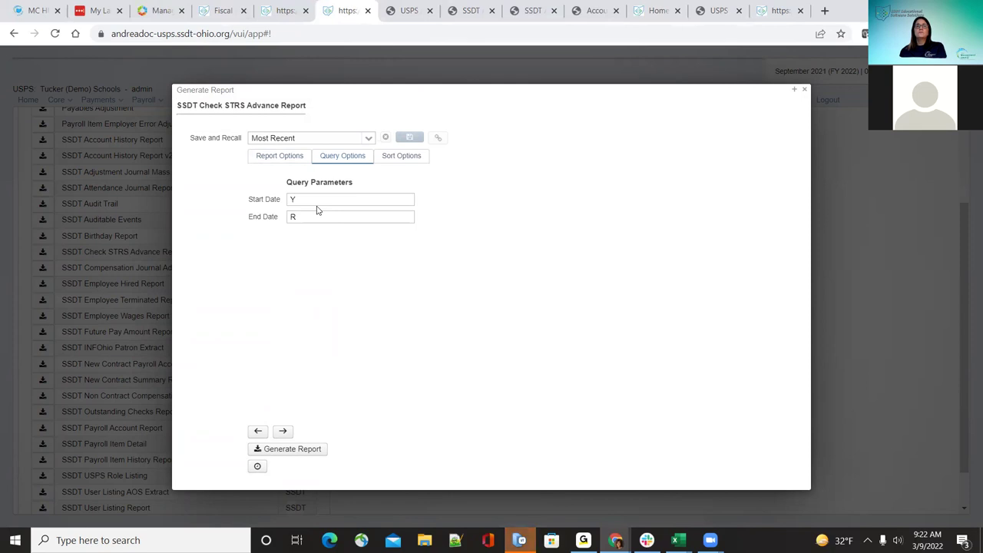
left_click(411, 163)
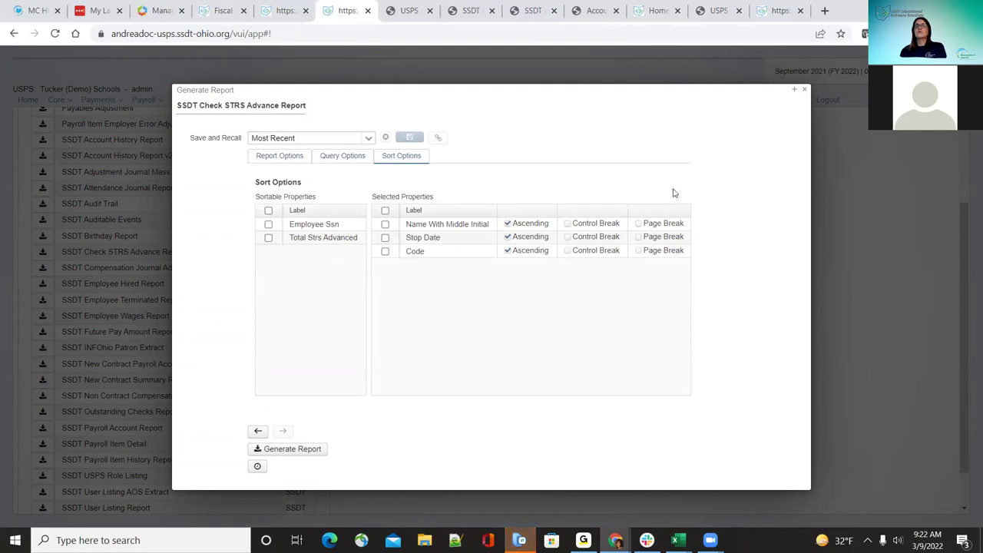
left_click(804, 90)
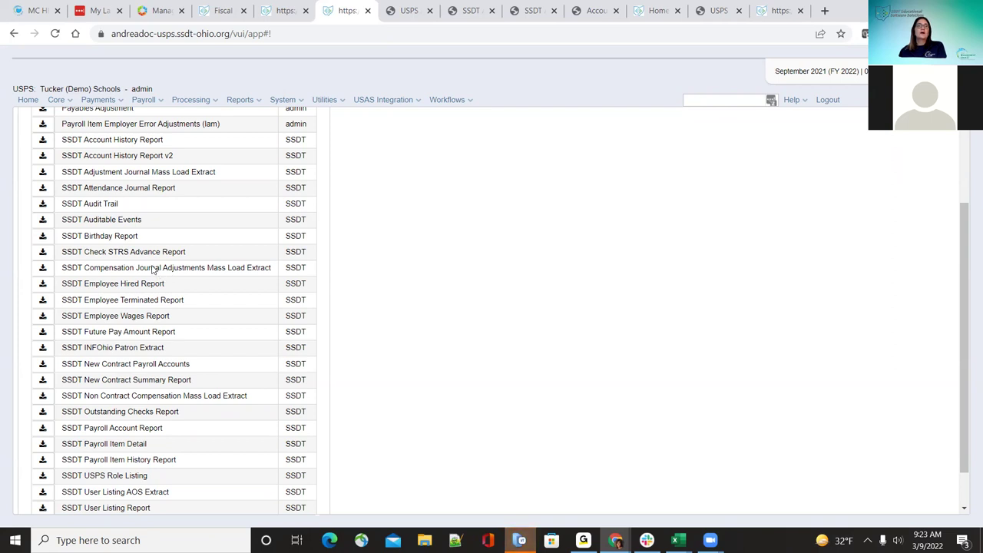
Step: Dismiss the Mass Load Extract settings and go to Core > Compensation's All Compensations list
left_click(43, 268)
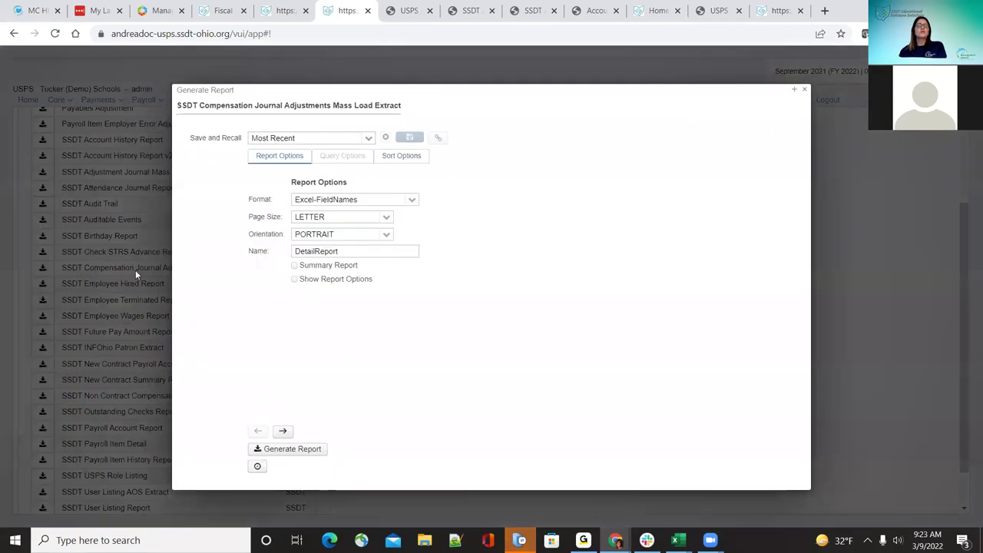
left_click(805, 90)
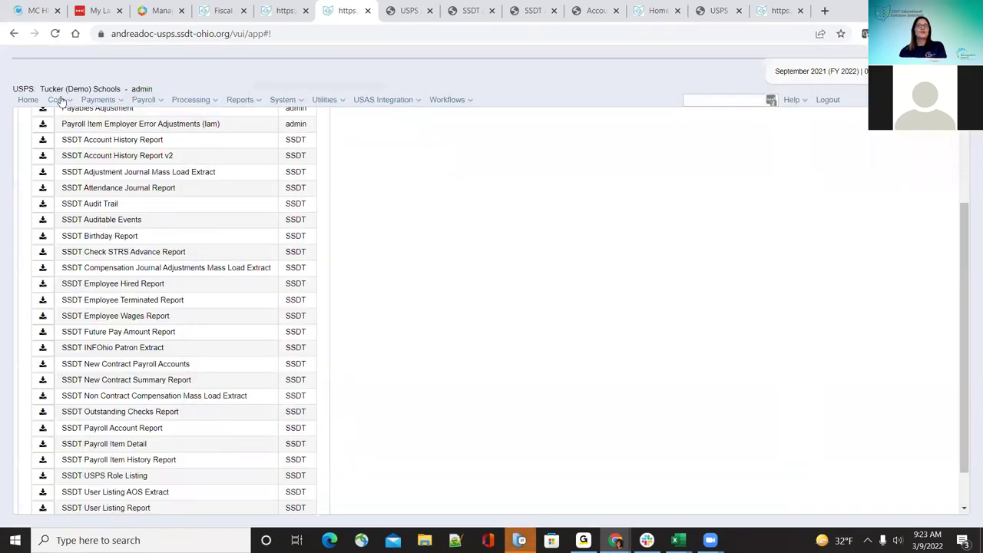
left_click(92, 274)
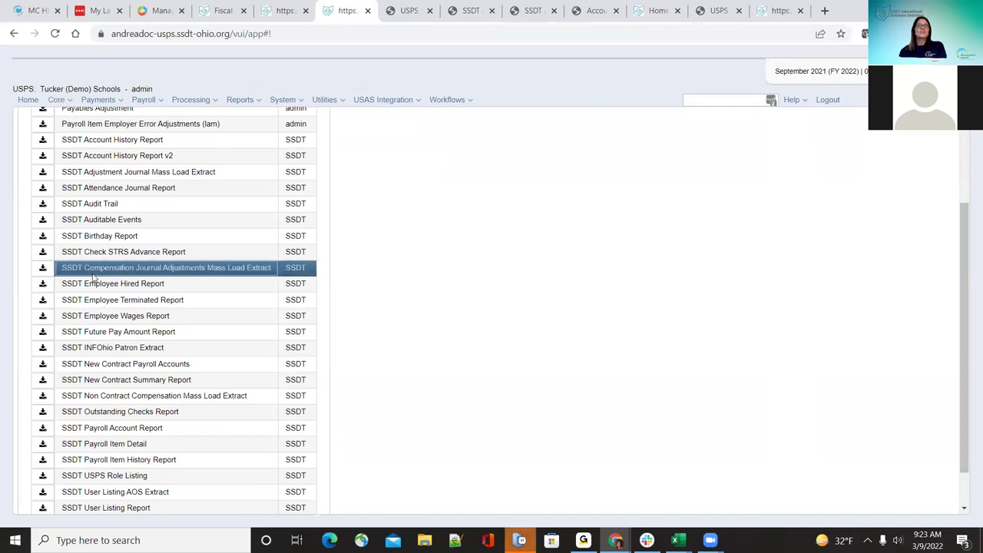
left_click(67, 106)
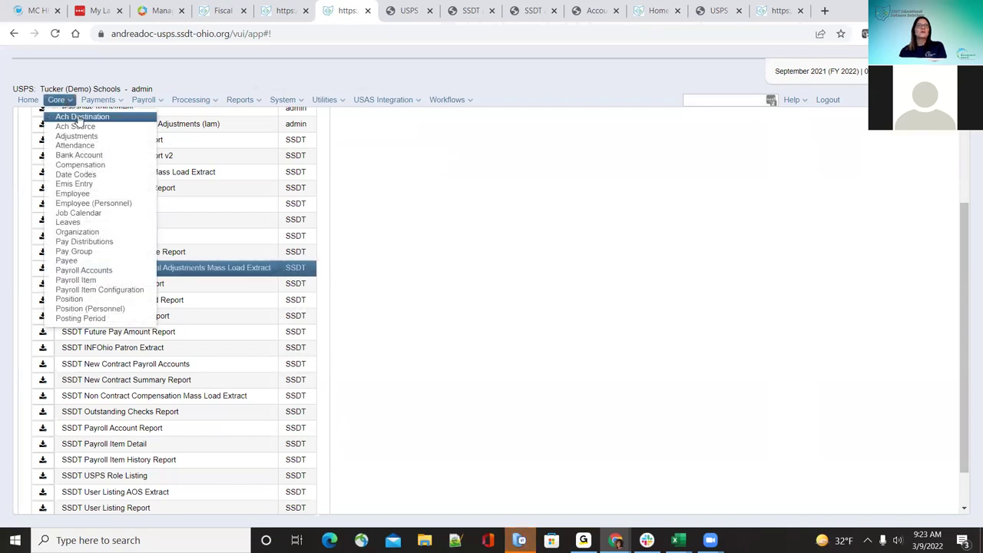
left_click(98, 166)
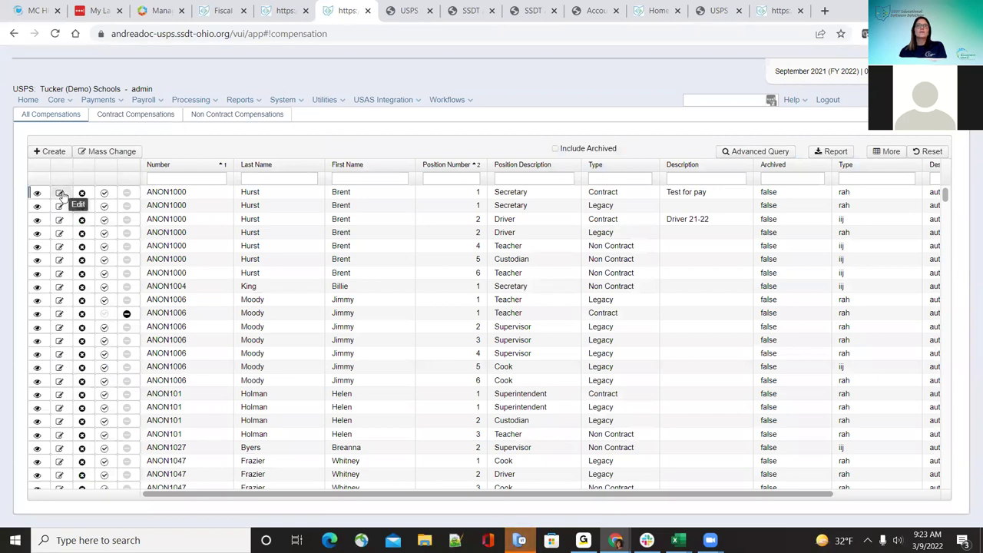
Step: Start a new compensation journal adjustment on the first employee's Secretary contract
left_click(61, 194)
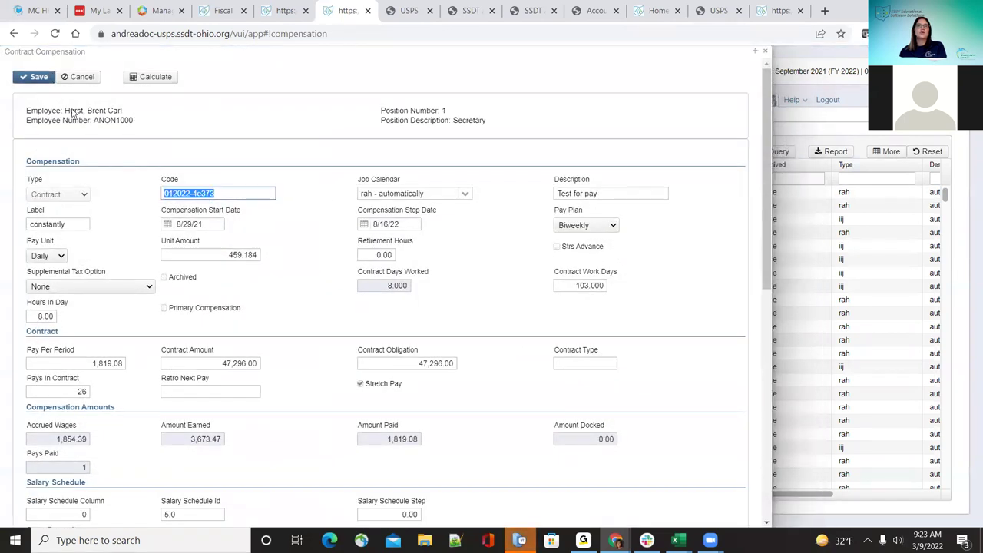
scroll(333, 410, "down", 6)
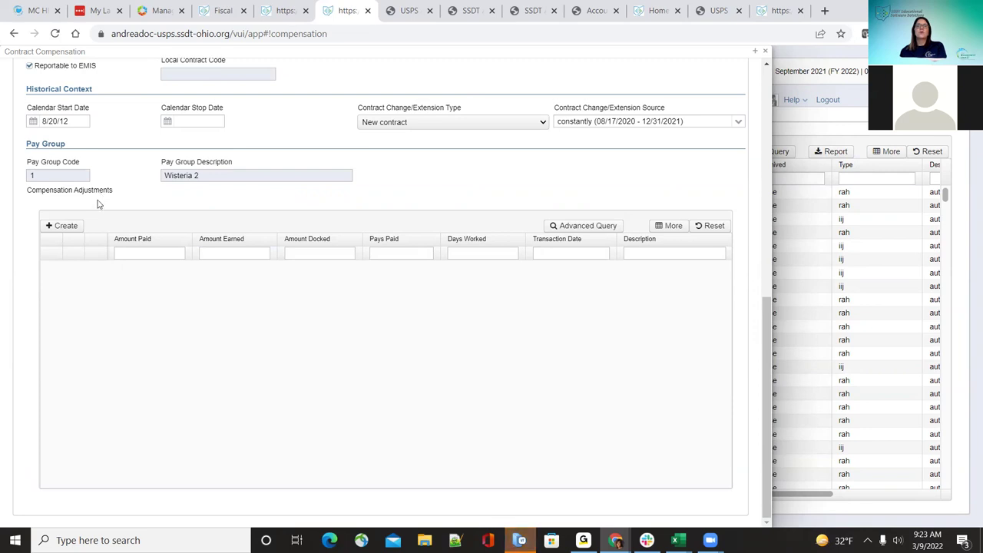
left_click(69, 229)
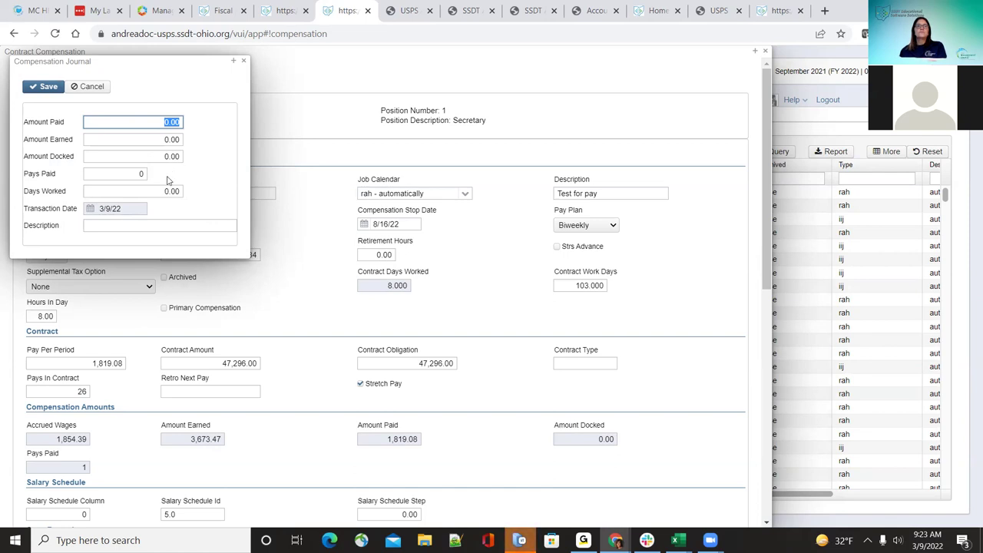
Step: Enter 50 as Pays Paid, save the journal entry, and close the journal
left_click(133, 173)
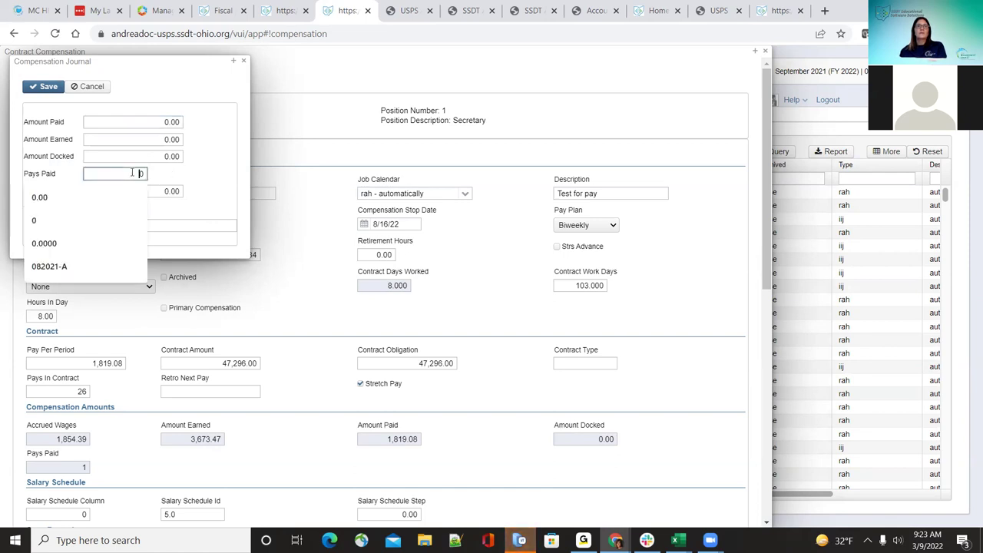
type("50")
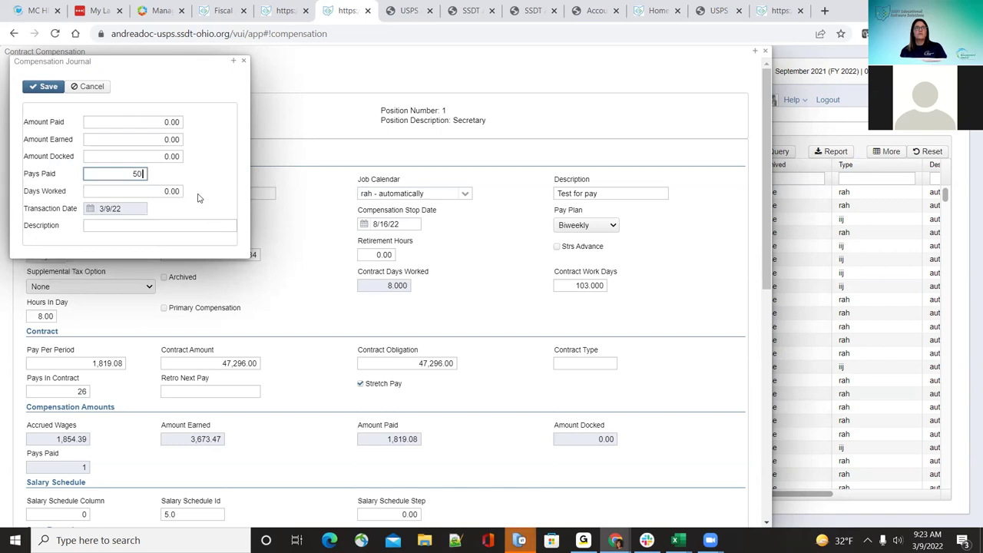
left_click(43, 88)
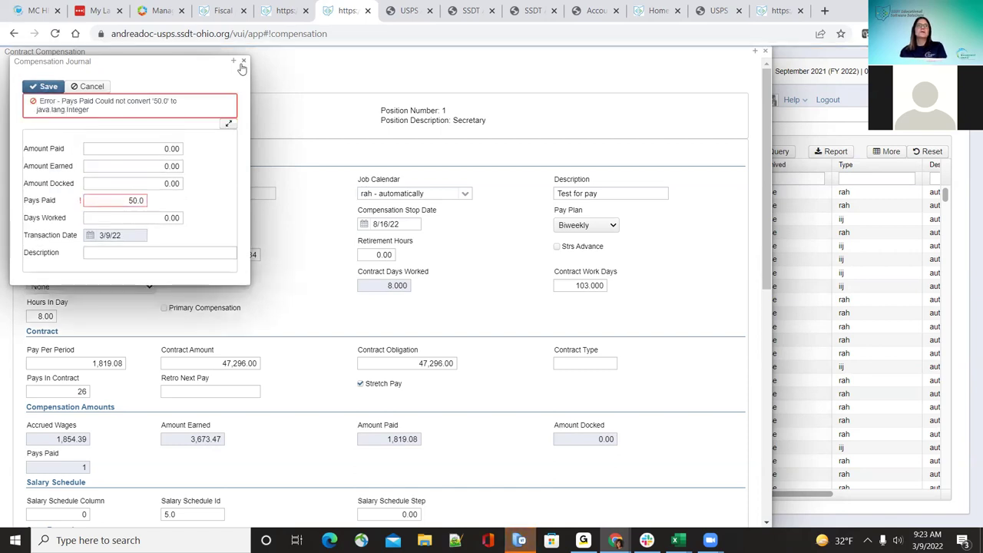
double_click(116, 200)
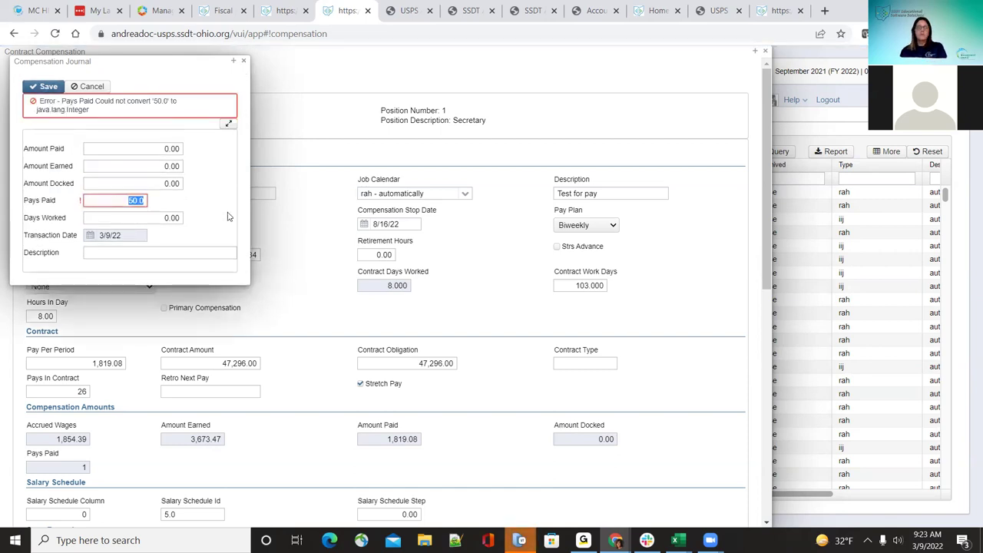
type("50")
left_click(152, 117)
left_click(46, 86)
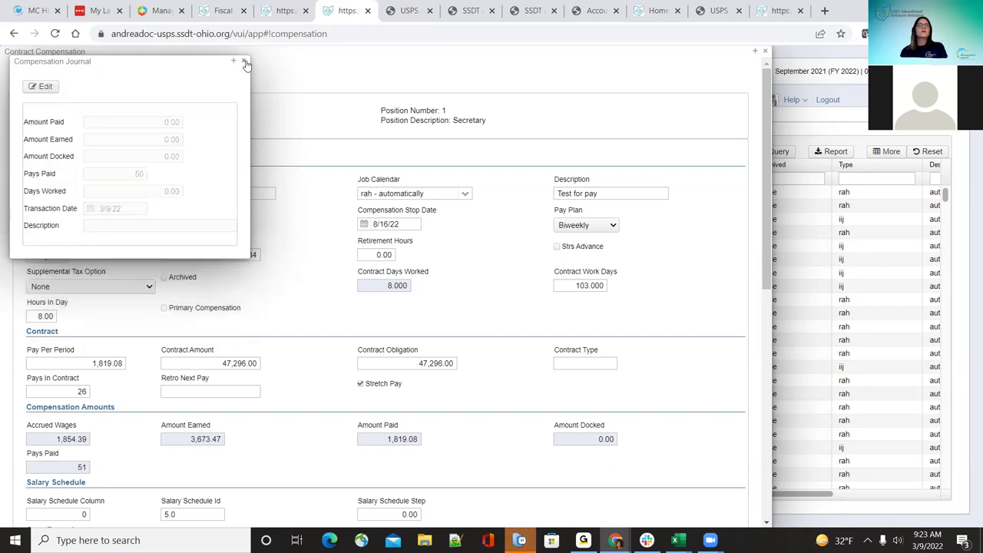
left_click(245, 62)
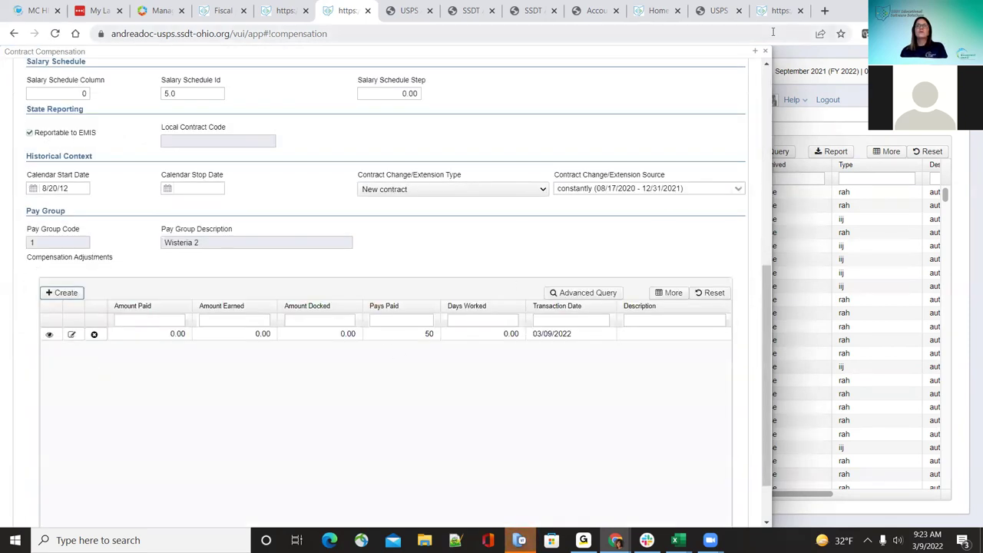
scroll(274, 197, "up", 5)
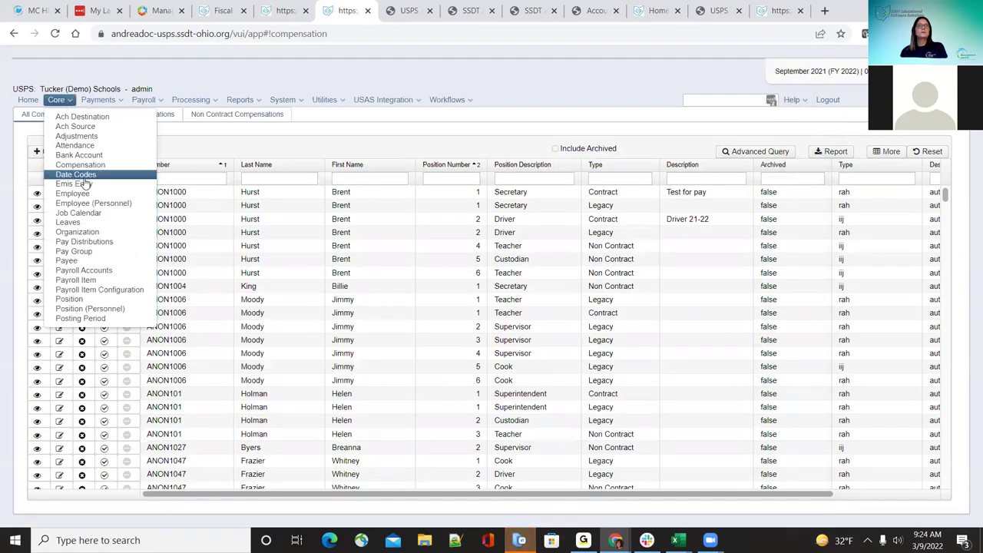
Step: From Show All Reports, generate the Compensation Journal Adjustments Mass Load Extract and save DetailReport (2).xlsx
left_click(29, 102)
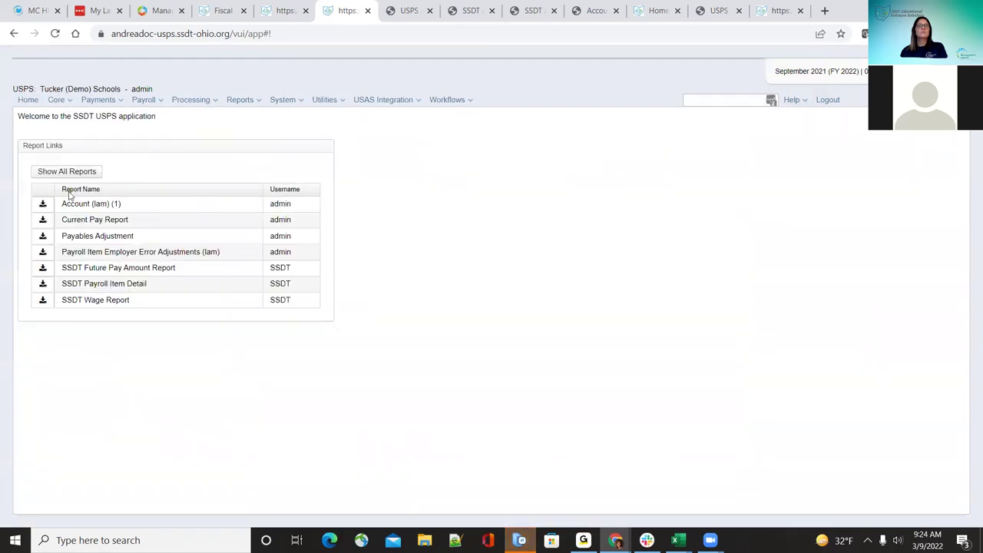
left_click(68, 171)
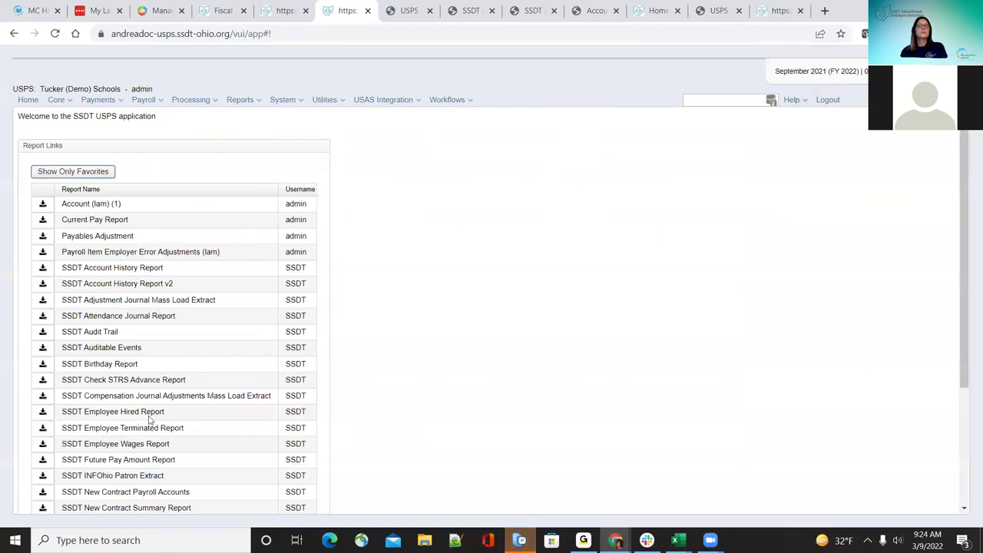
left_click(43, 396)
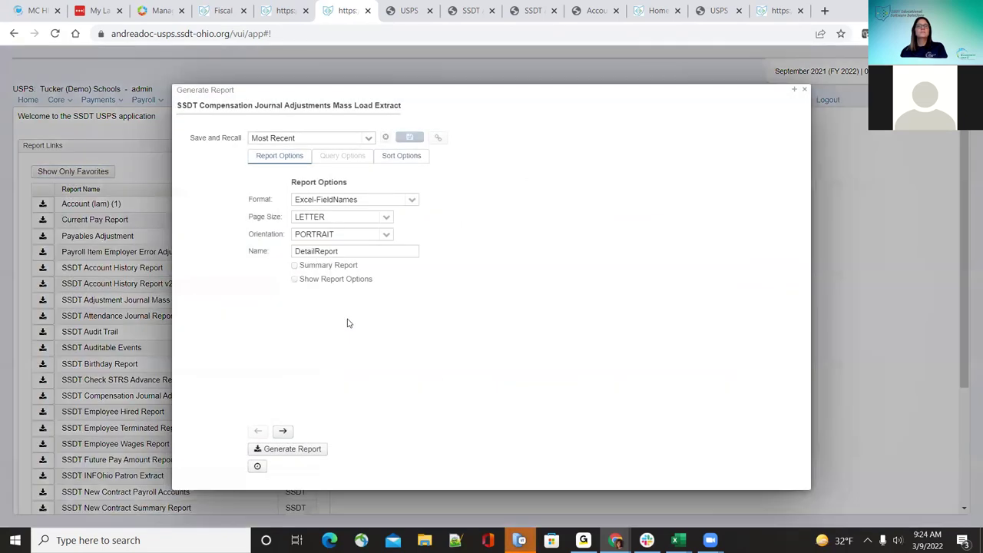
left_click(298, 452)
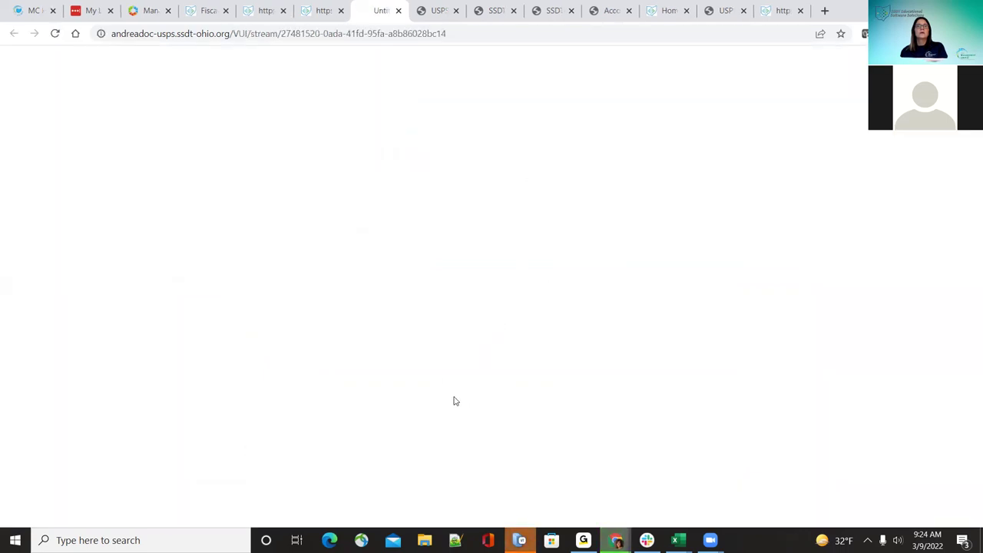
left_click(457, 350)
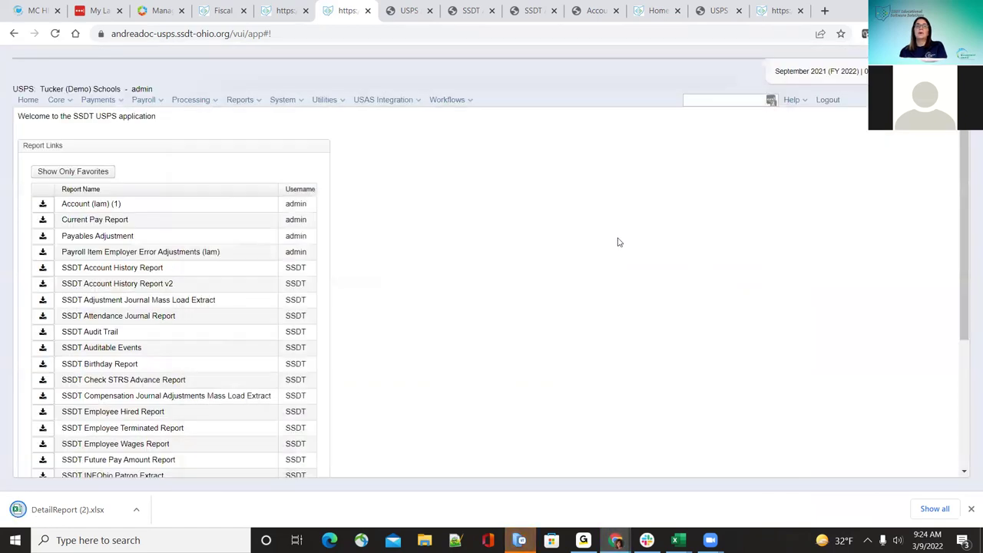
Step: Open DetailReport (2).xlsx with editing enabled, AutoFit all columns, review, then close it
left_click(86, 509)
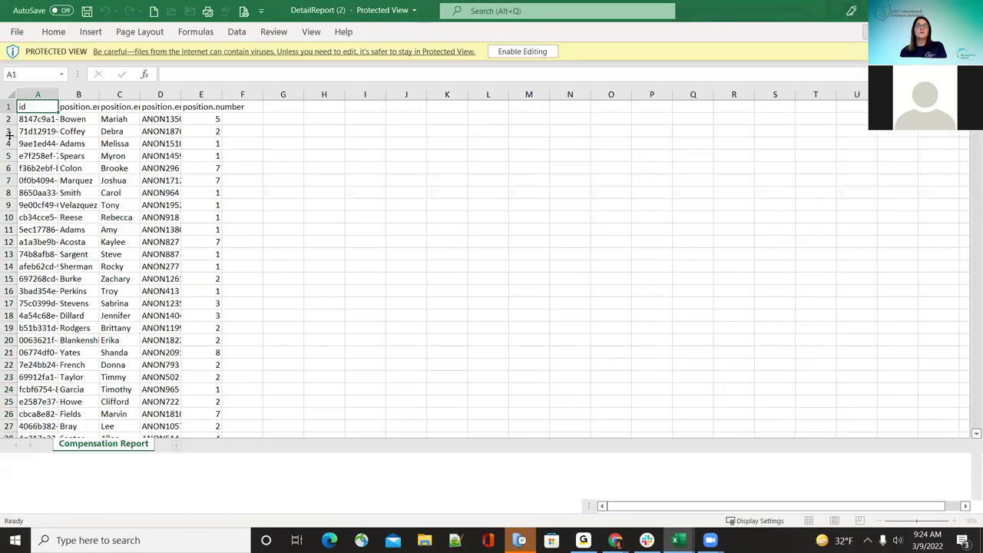
left_click(523, 51)
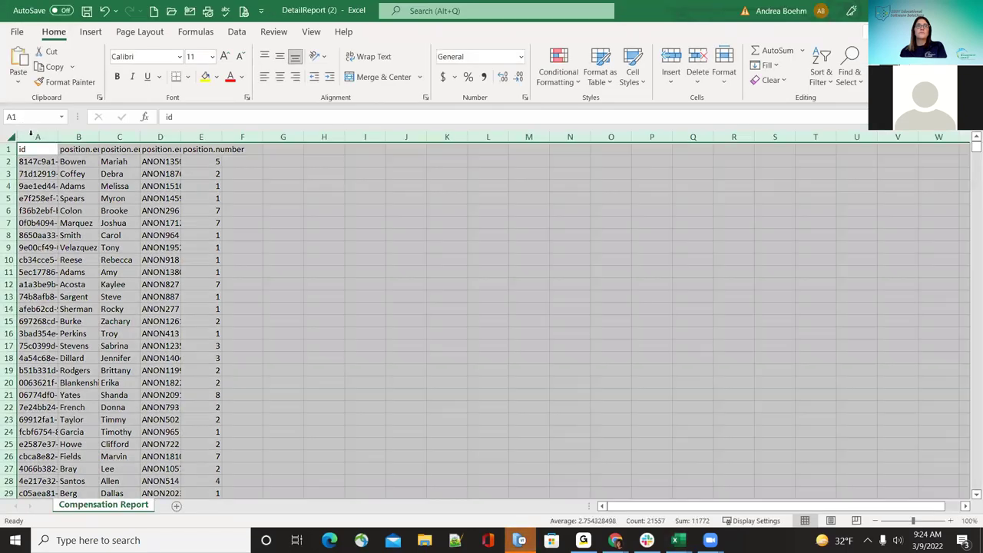
left_click(10, 137)
double_click(57, 138)
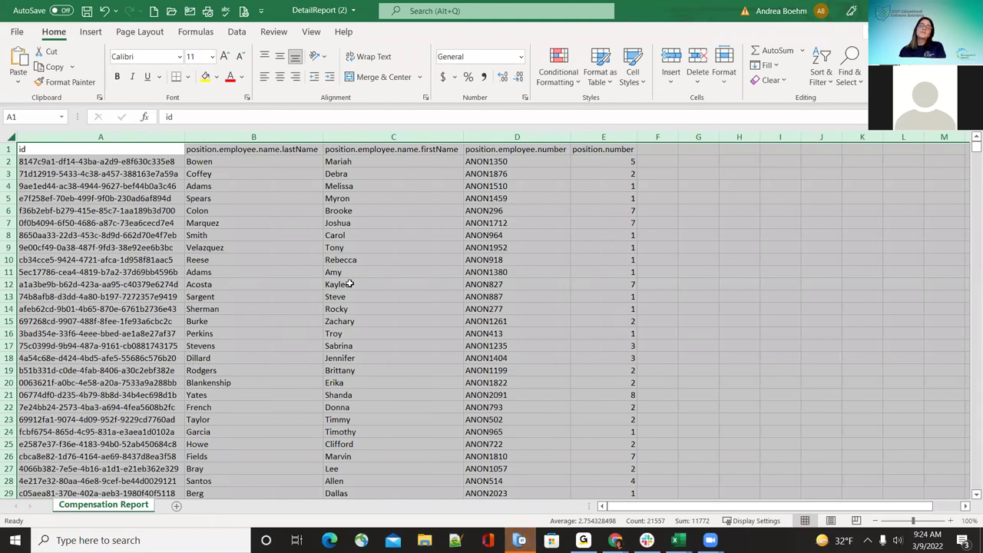
scroll(560, 377, "down", 18)
scroll(557, 383, "down", 10)
scroll(545, 386, "up", 20)
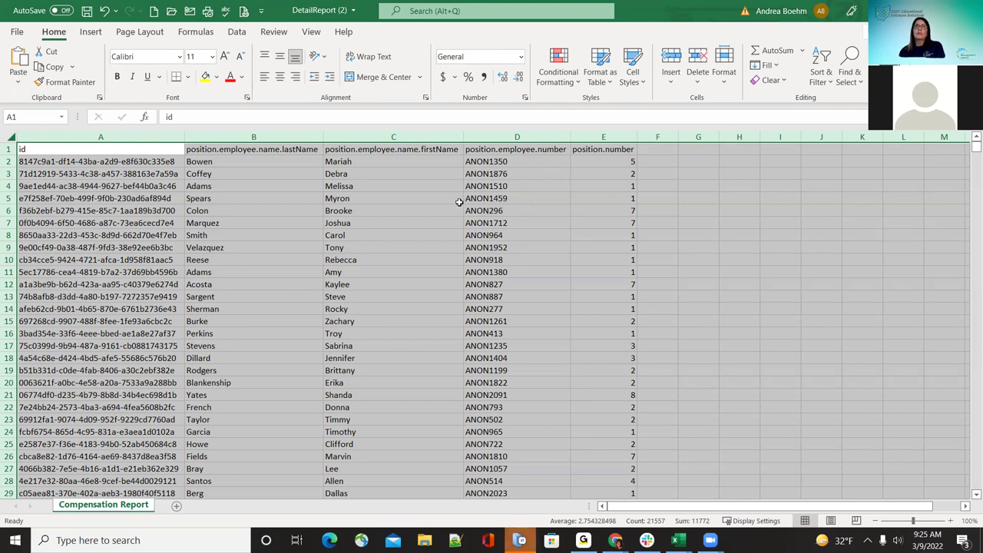
scroll(353, 290, "down", 5)
scroll(354, 291, "up", 5)
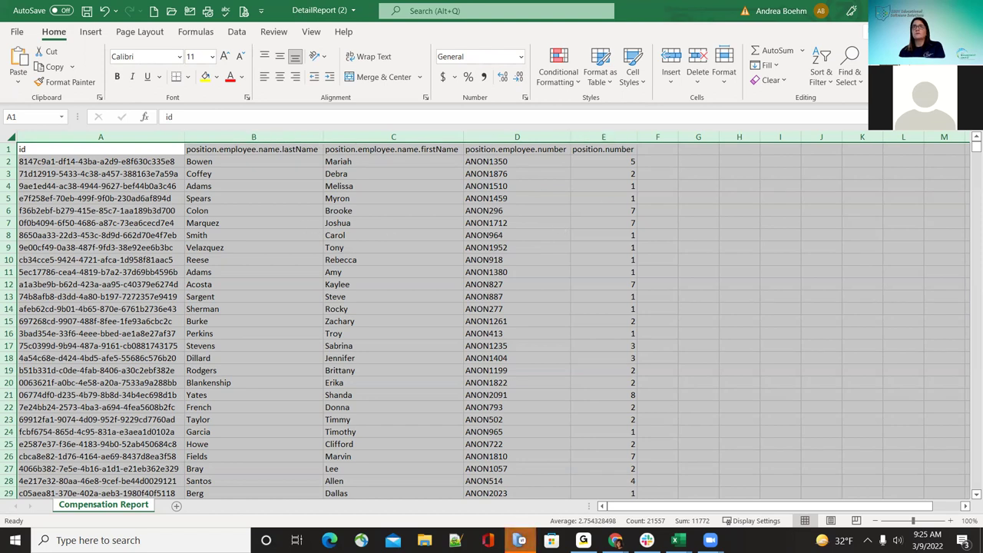
key("ctrl+w")
Step: Discard the workbook changes and return to the SSDT USPS Report Links list in Chrome
left_click(490, 286)
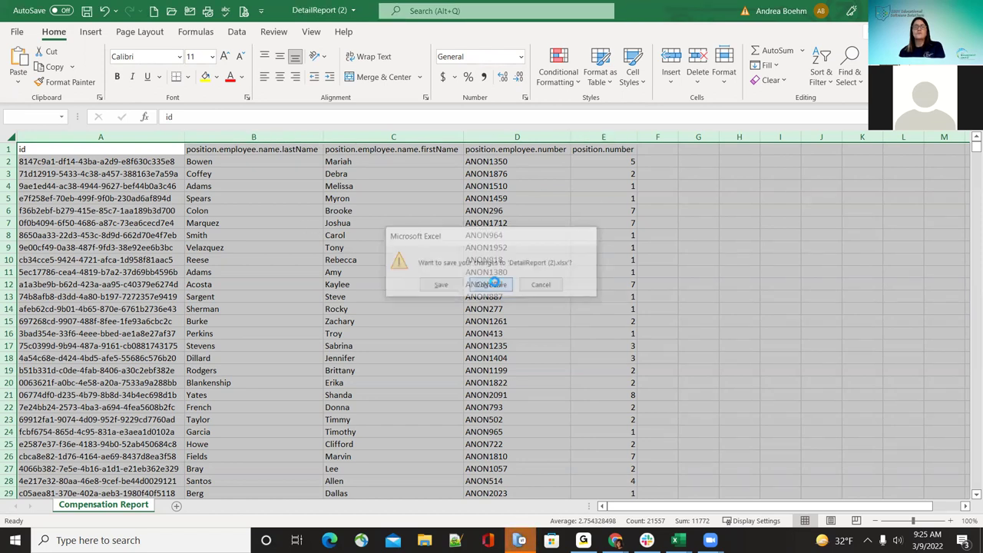
key("alt+Tab")
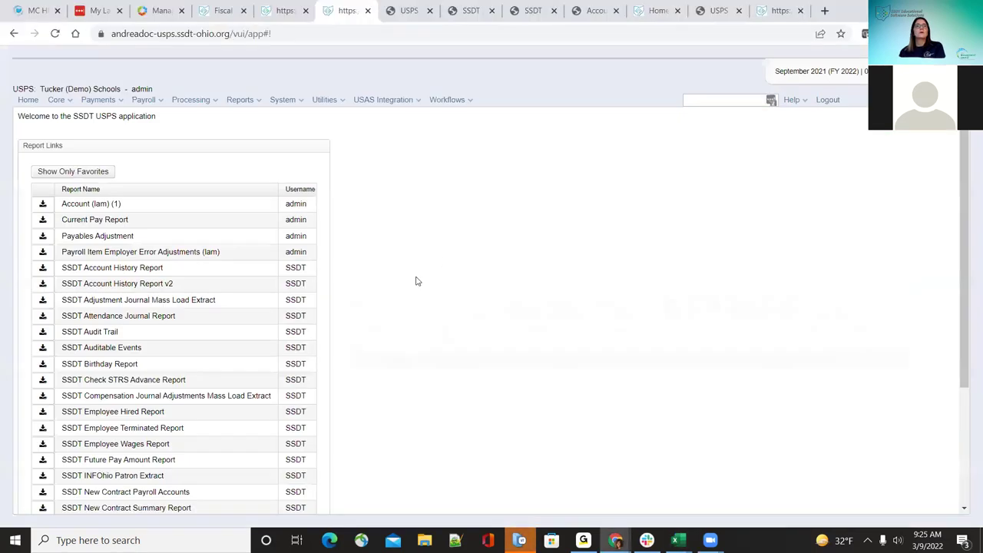
scroll(63, 417, "down", 3)
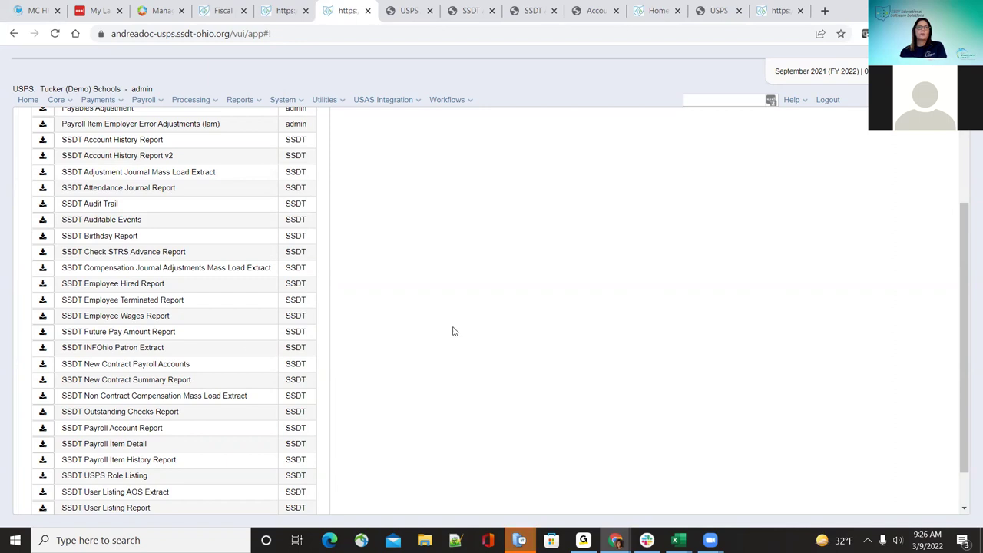
left_click(43, 316)
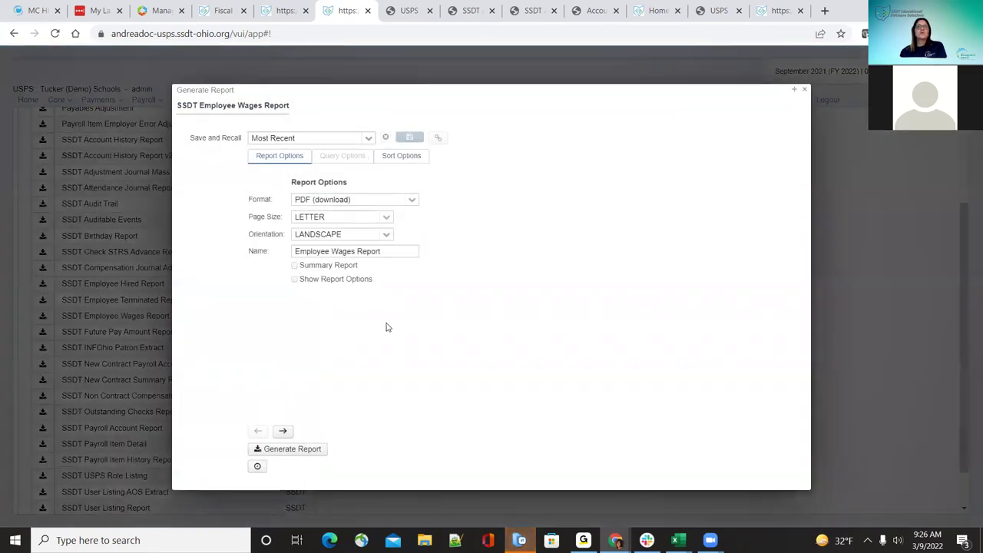
left_click(806, 91)
scroll(265, 317, "down", 1)
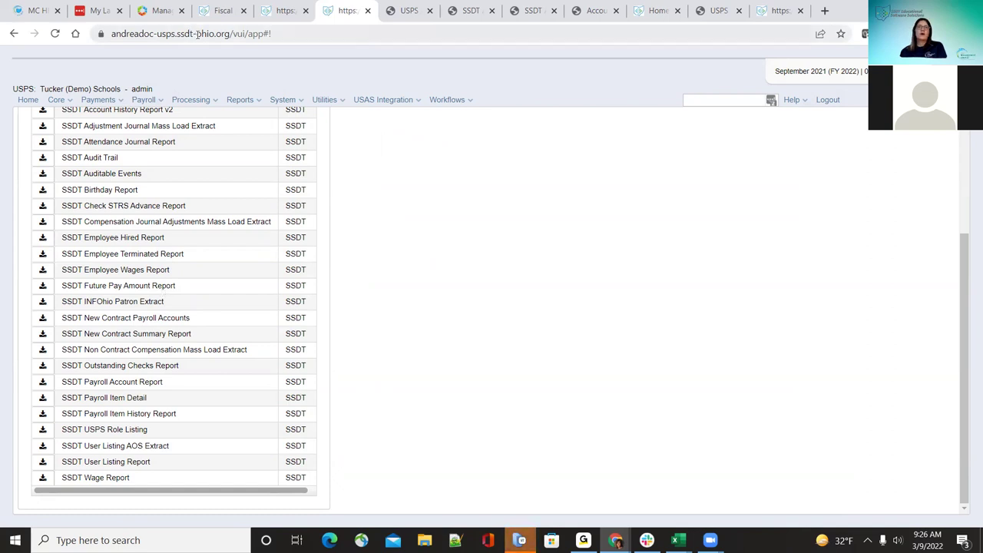
mouse_move(158, 108)
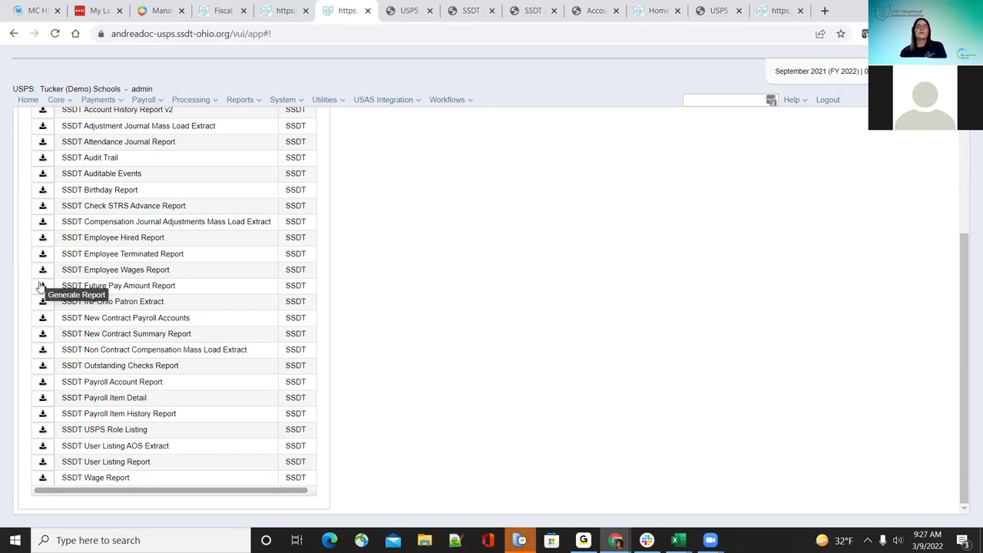
left_click(42, 286)
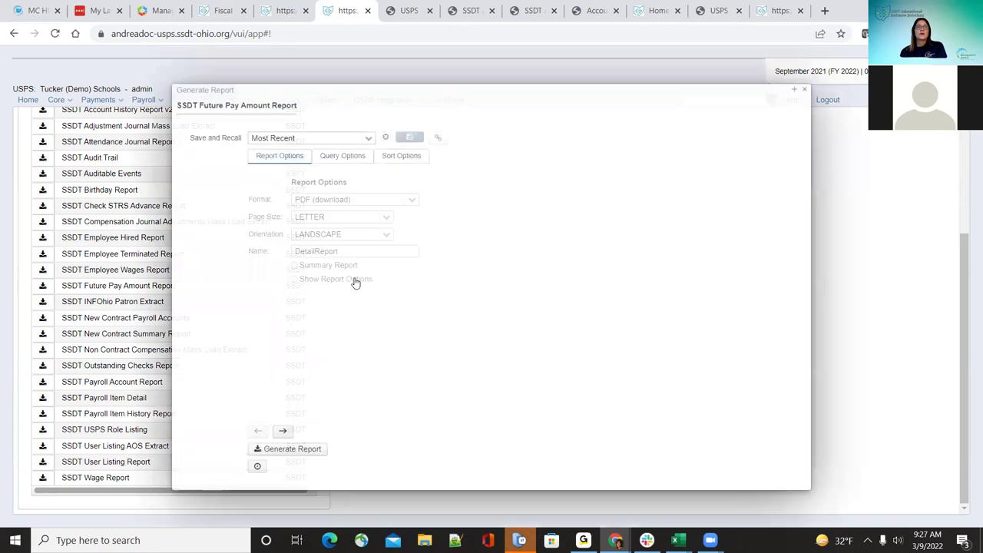
left_click(346, 158)
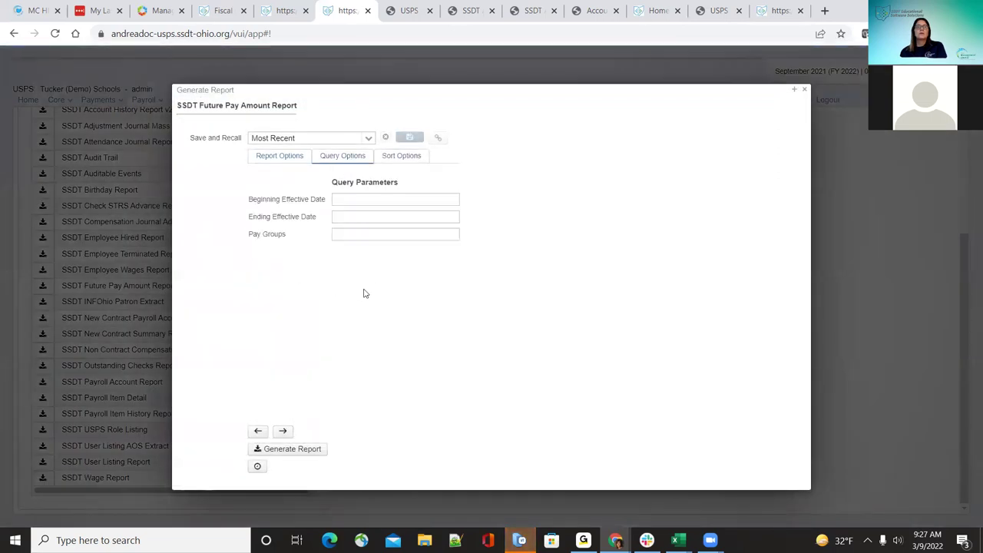
left_click(805, 91)
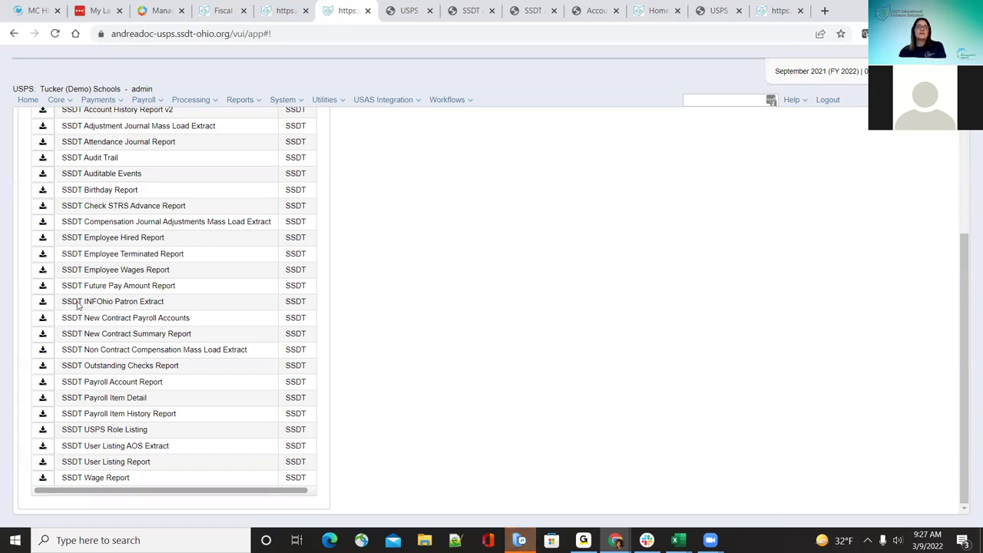
left_click(43, 302)
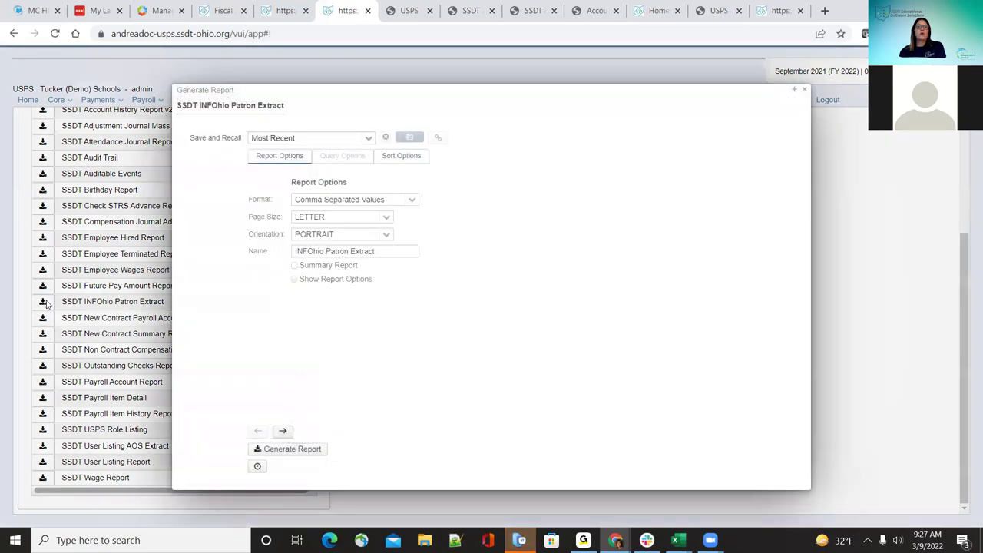
left_click(419, 157)
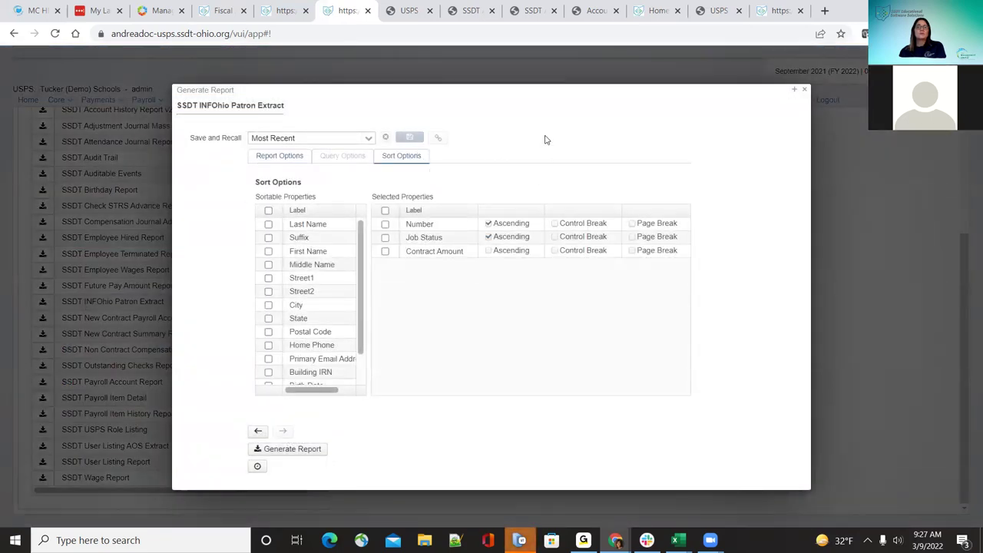
left_click(803, 92)
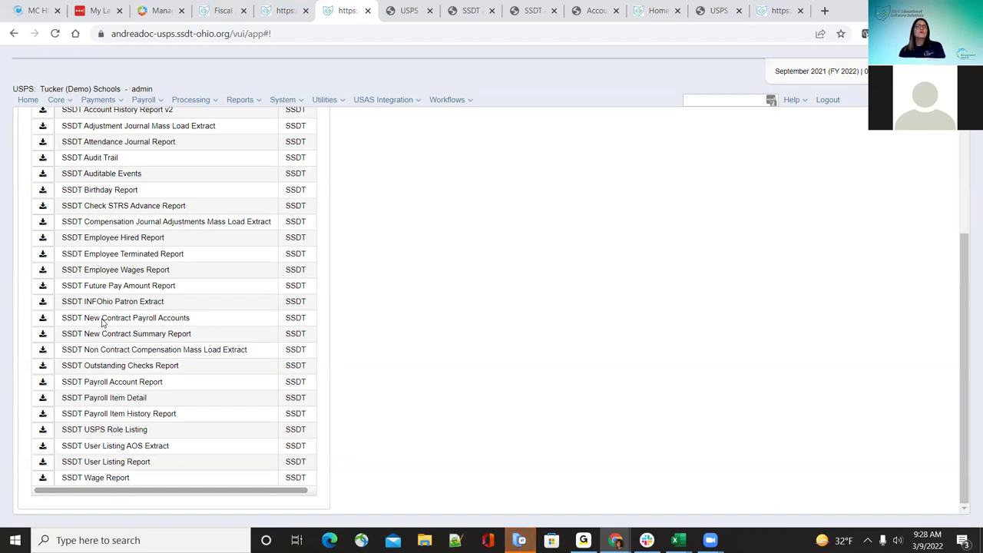
left_click(187, 102)
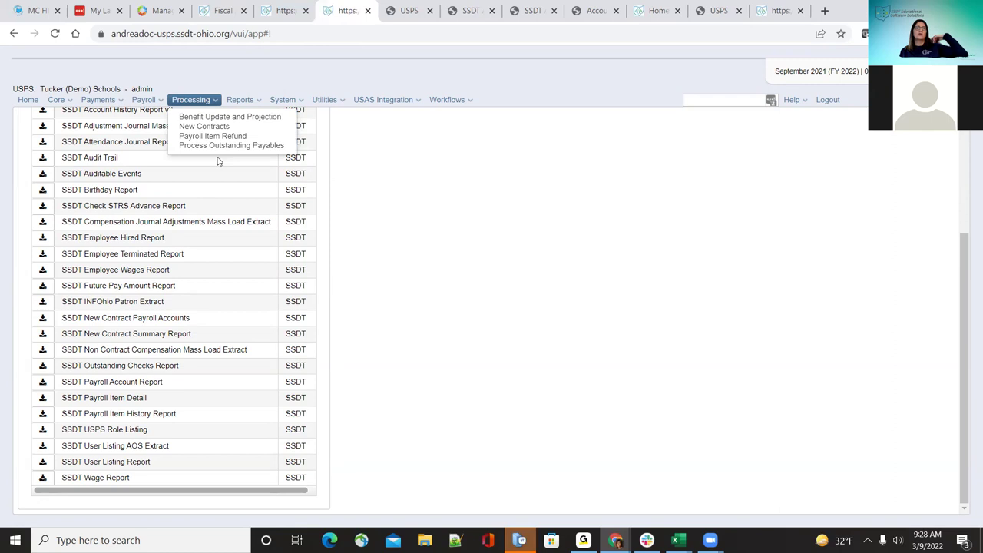
left_click(458, 233)
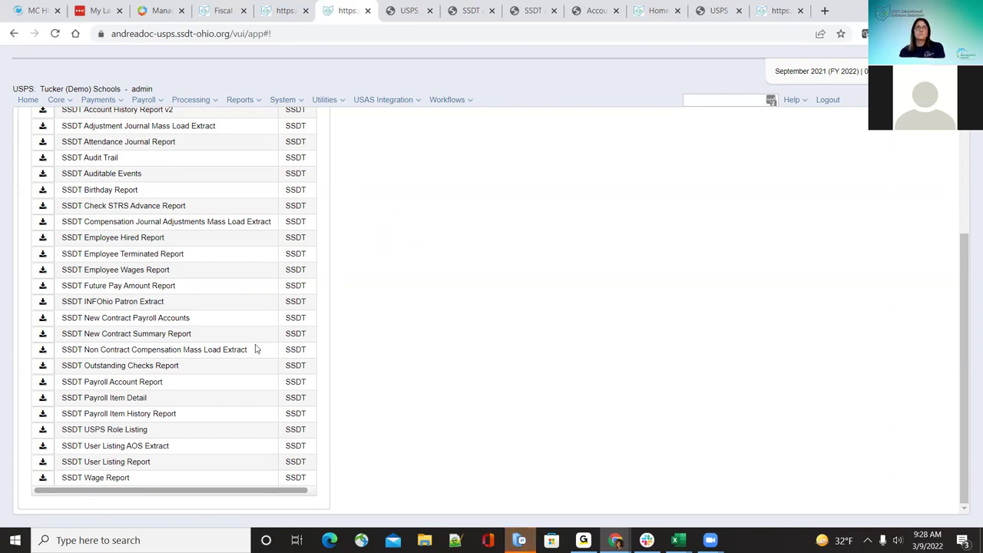
left_click(185, 101)
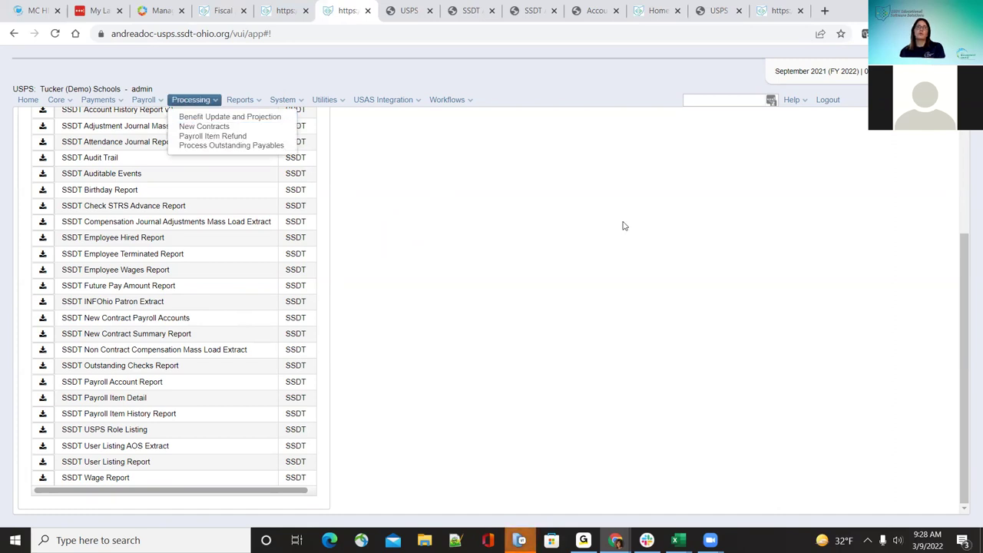
left_click(663, 294)
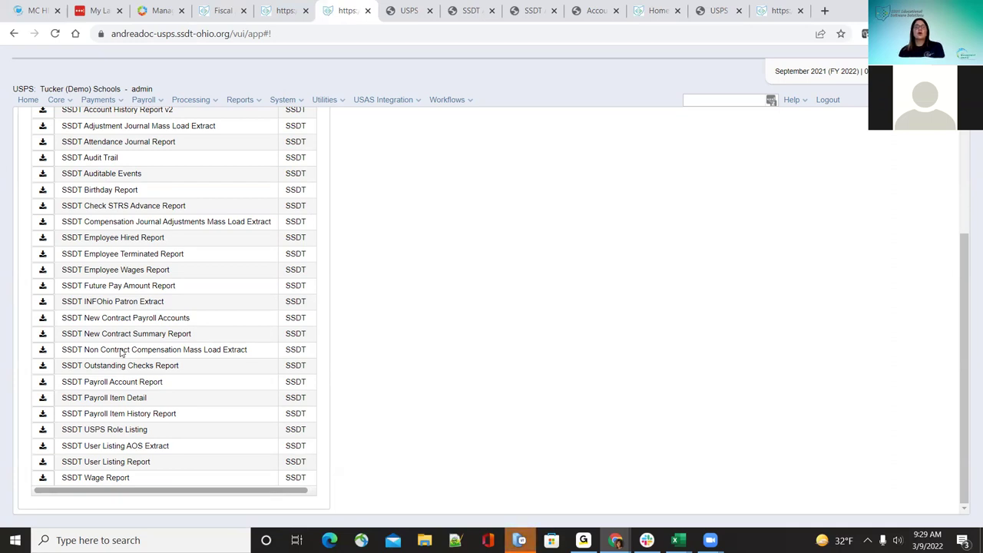
Step: Generate the Non Contract Compensation Mass Load Extract, save it to Documents, and open the xlsx
left_click(42, 351)
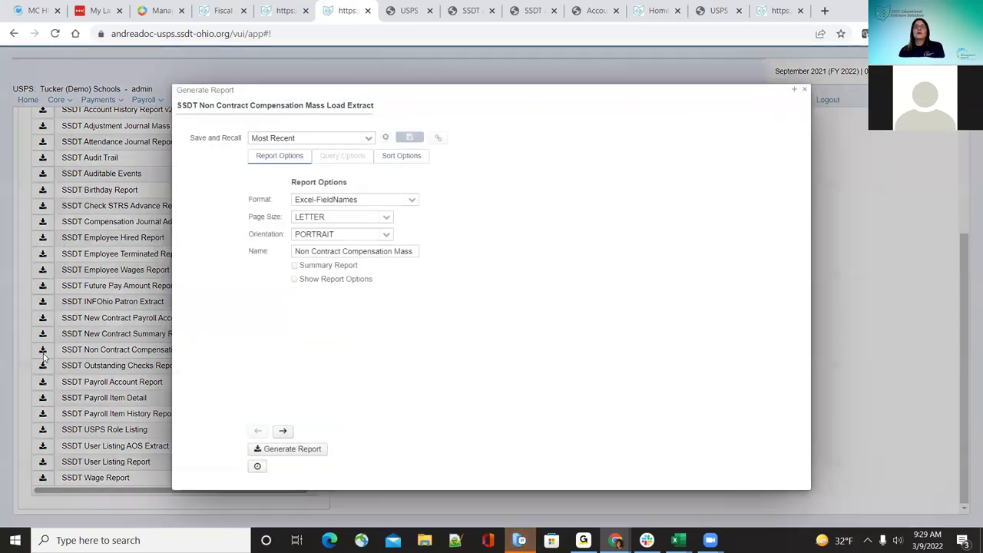
left_click(312, 449)
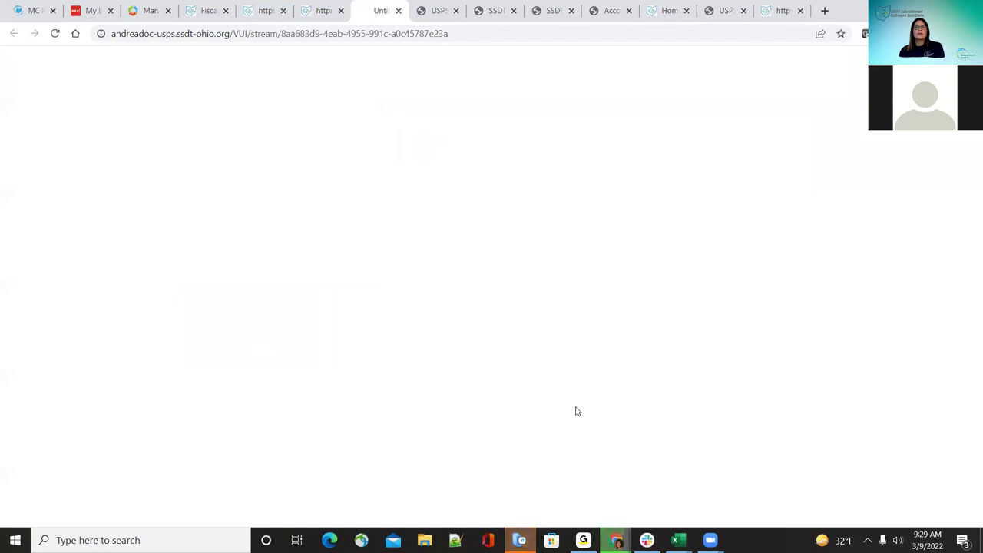
left_click(465, 345)
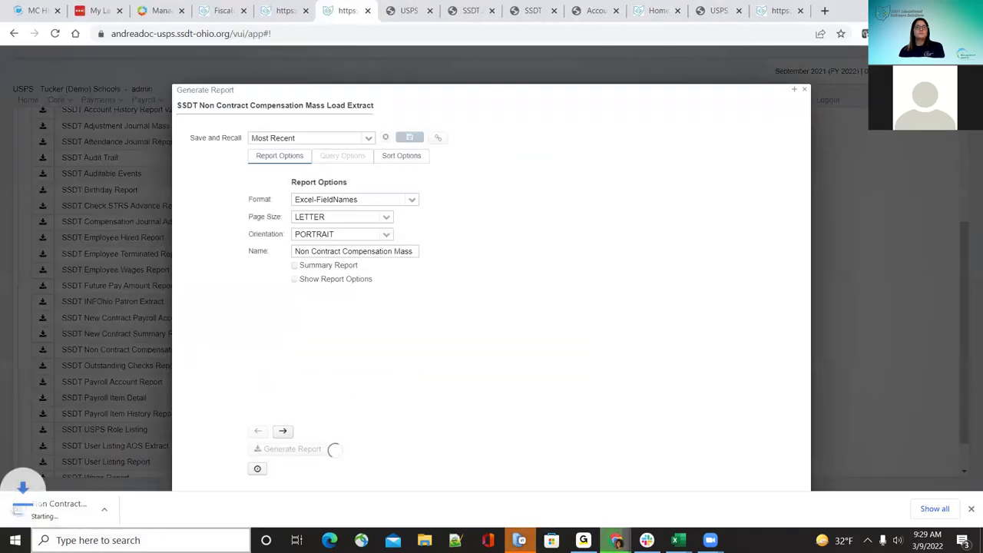
left_click(67, 511)
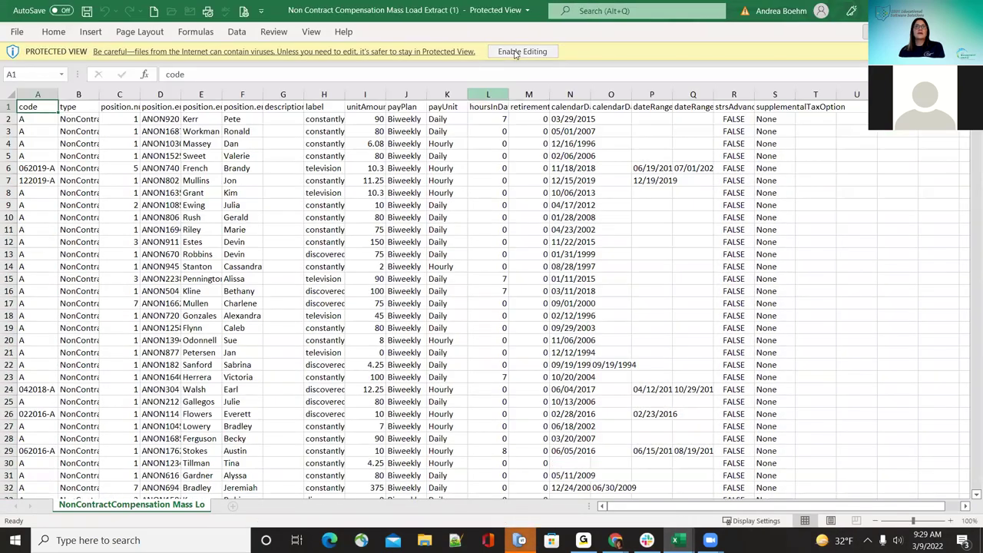
Step: Enable editing, AutoFit every column of the extract, then switch back to the Chrome reports list
left_click(516, 52)
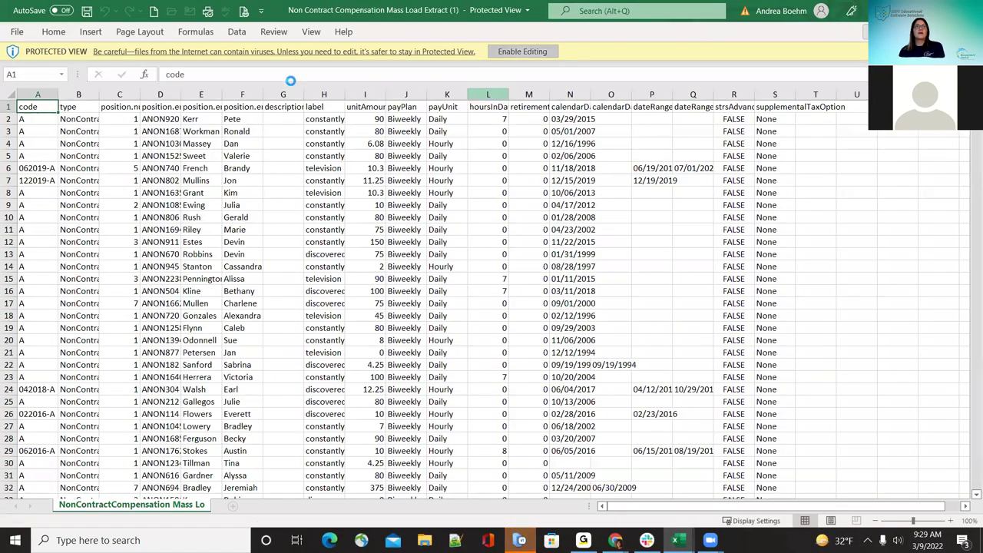
left_click(10, 136)
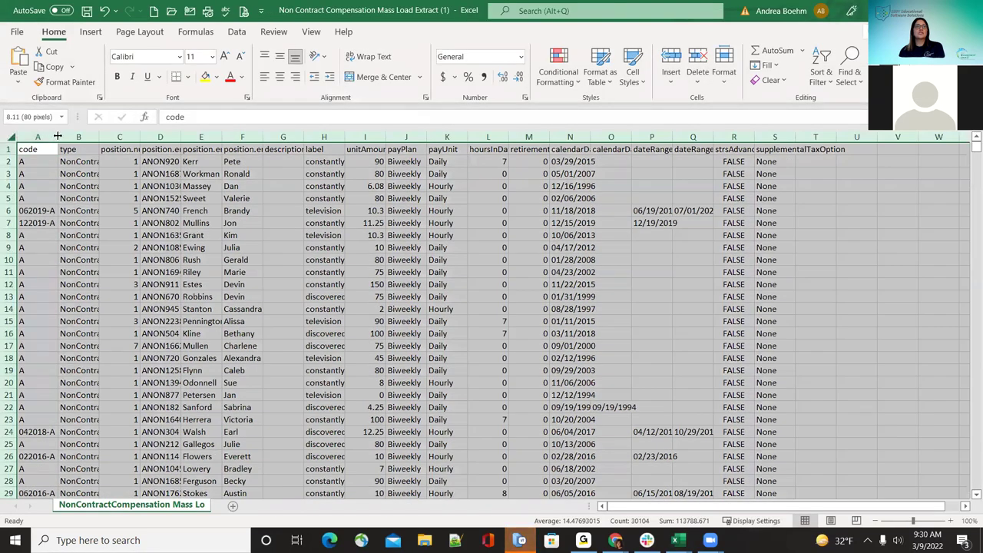
double_click(59, 136)
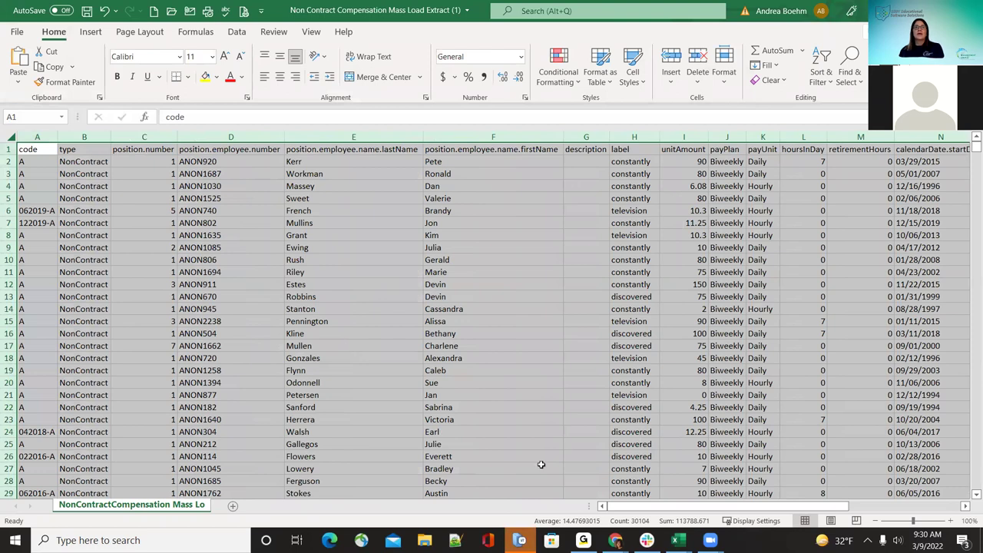
left_click_drag(637, 505, 782, 492)
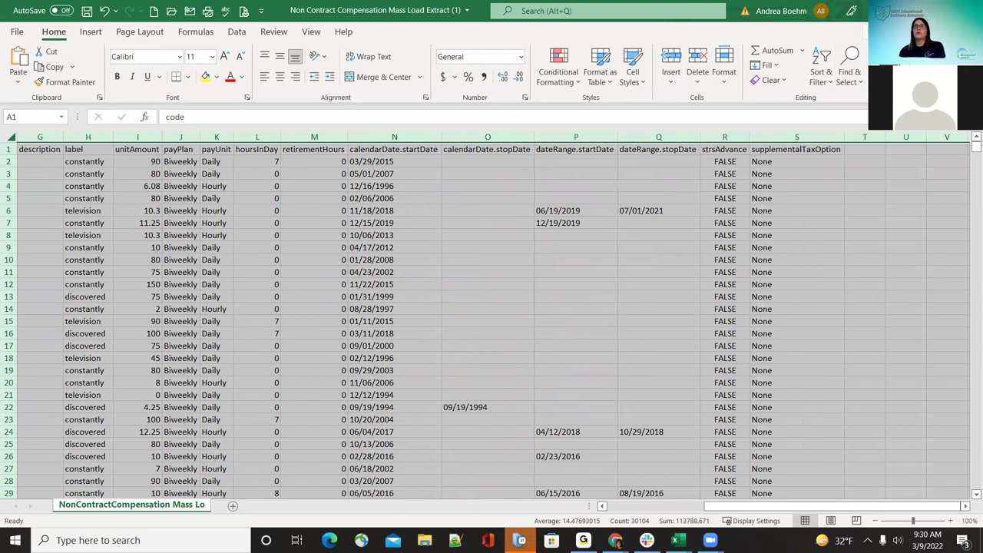
key("alt+Tab")
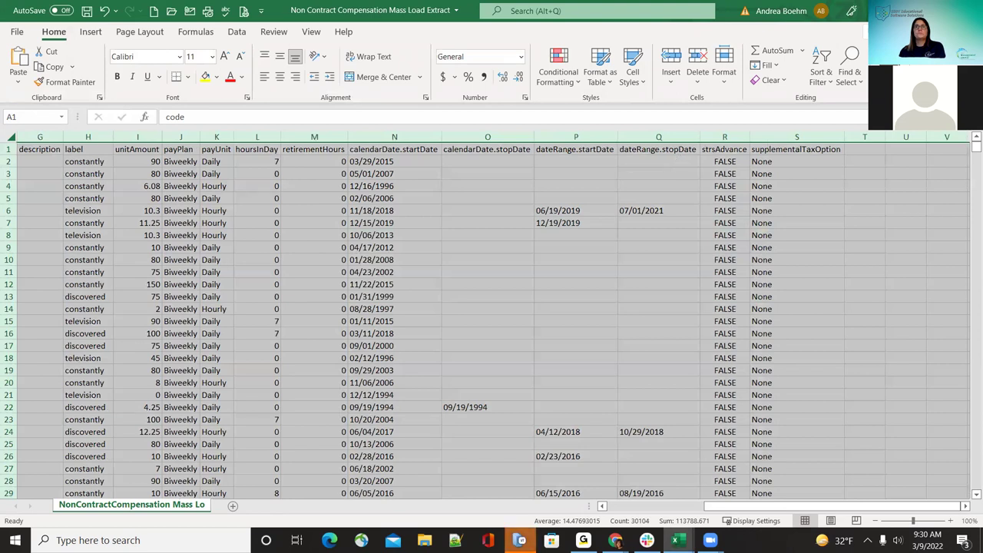
key("alt+Tab")
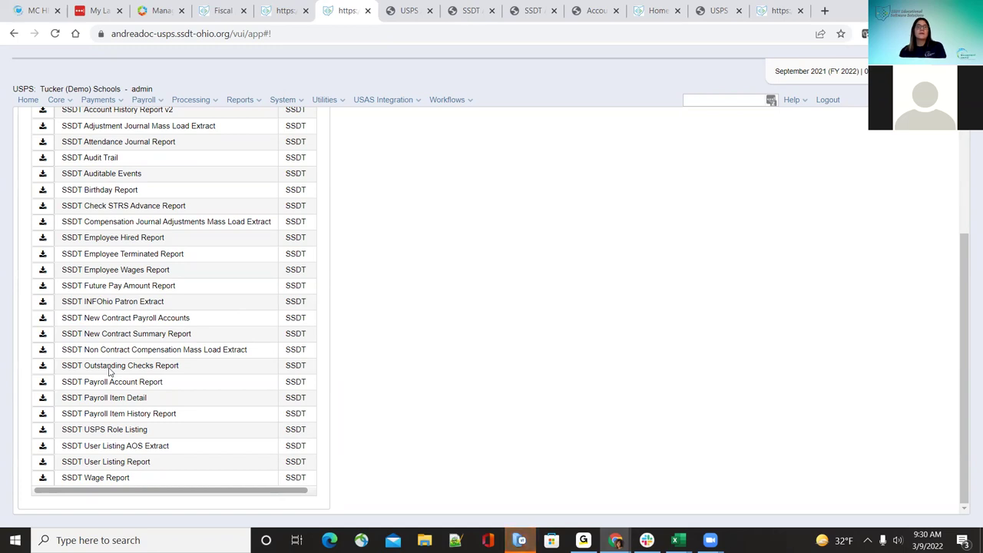
Step: Generate the Outstanding Checks Report for 01/01/2021–03/09/2022 and save it as a PDF
left_click(42, 368)
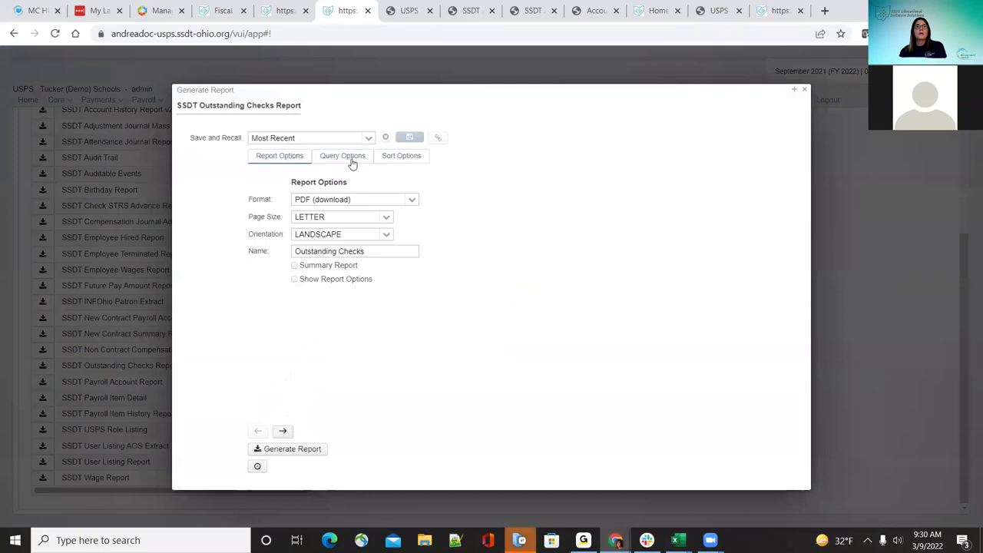
left_click(352, 162)
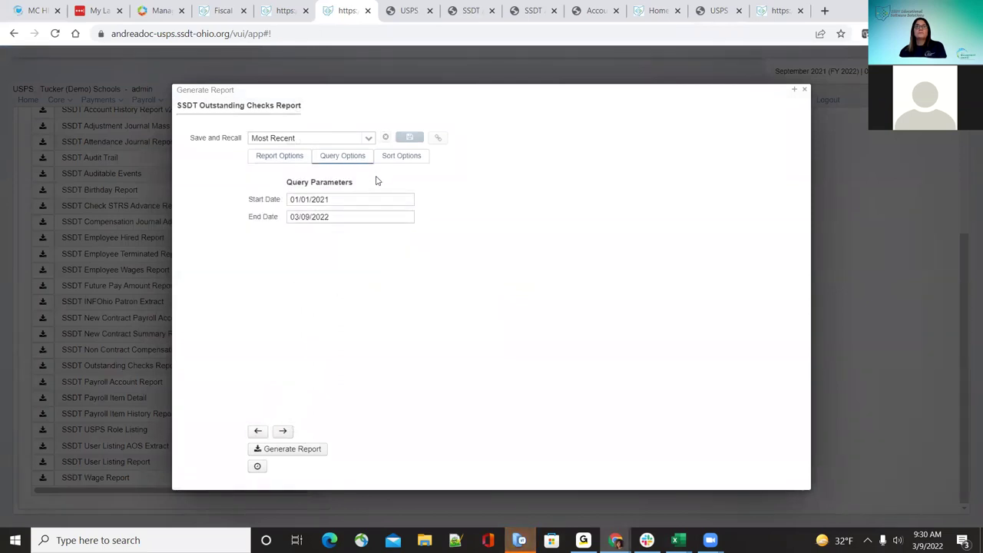
left_click(318, 454)
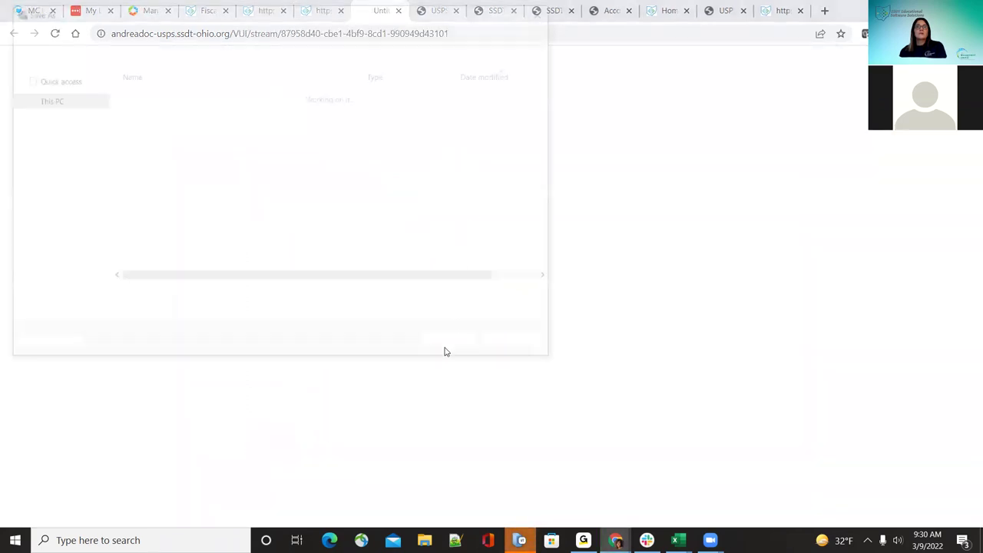
left_click(443, 351)
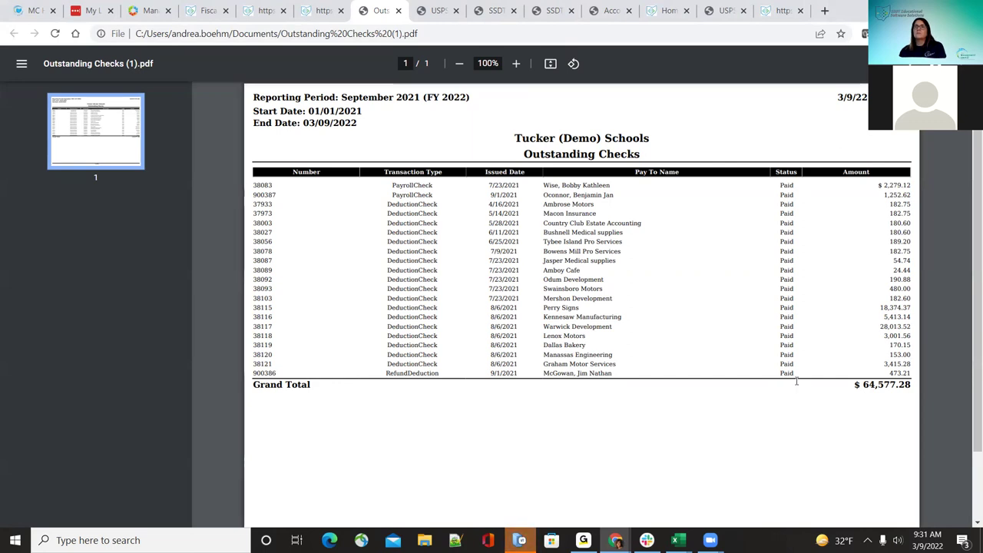
Step: Go back from Outstanding Checks (1).pdf to the SSDT USPS reports tab
left_click(328, 8)
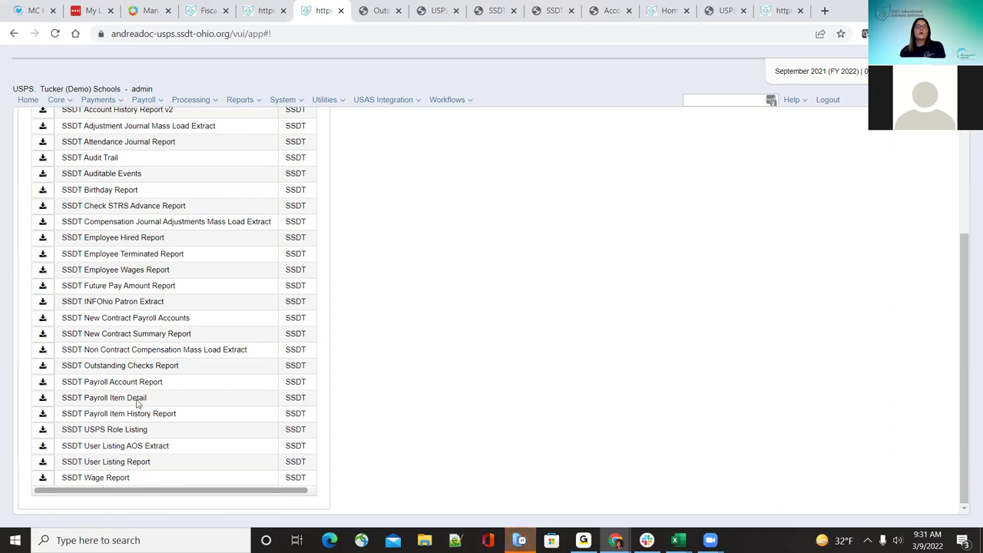
Step: Generate and save the SSDT Payroll Item Detail PDF, then open the 445-page Payroll Item Detail.pdf
left_click(42, 398)
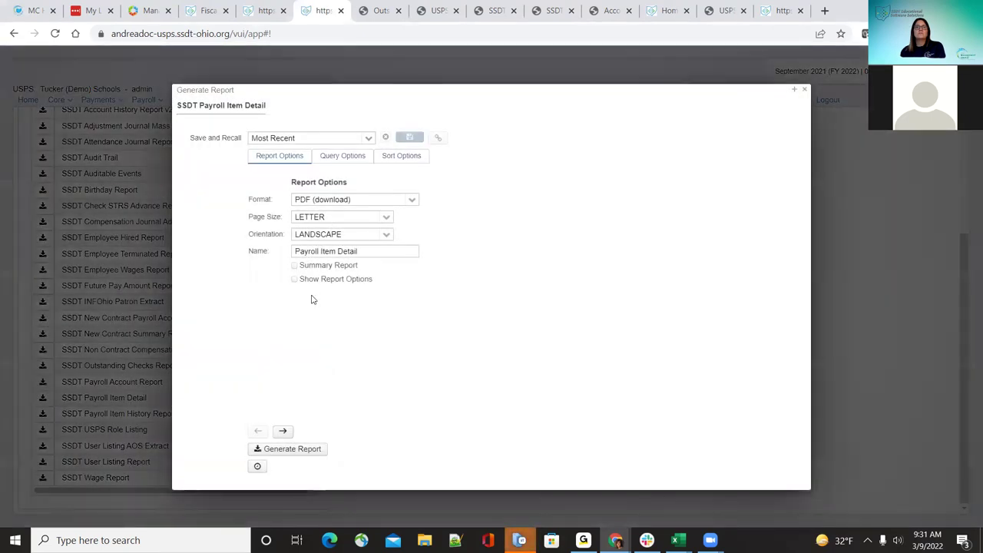
left_click(288, 451)
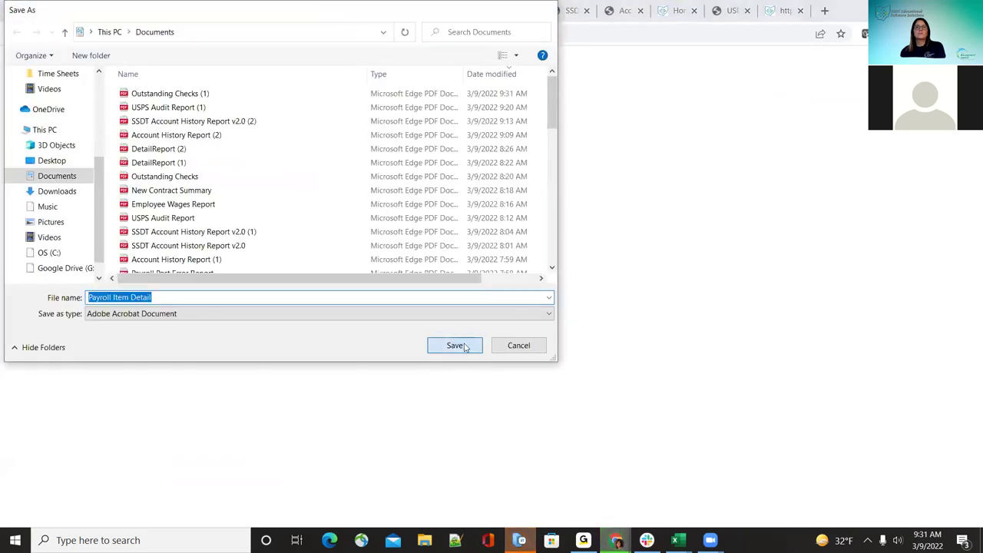
left_click(467, 347)
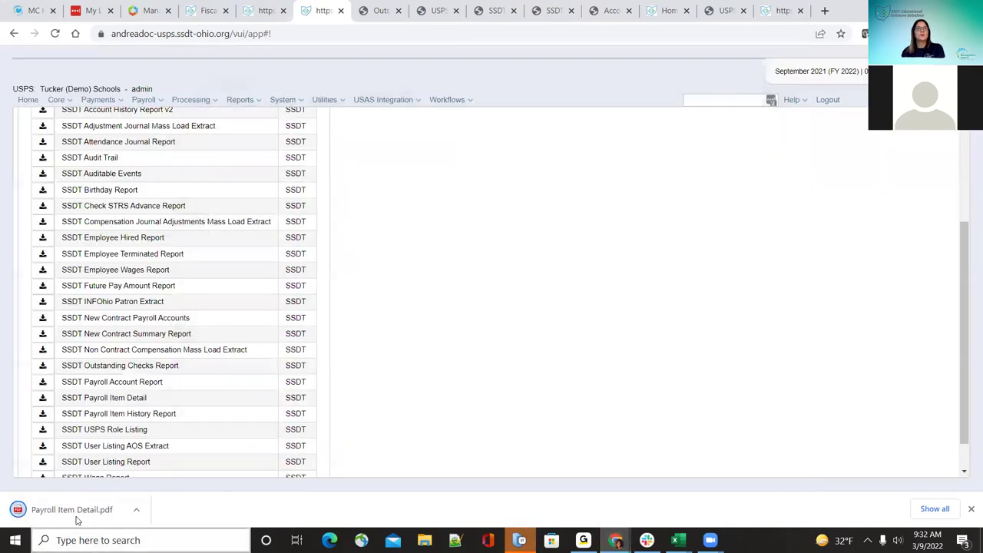
left_click(77, 513)
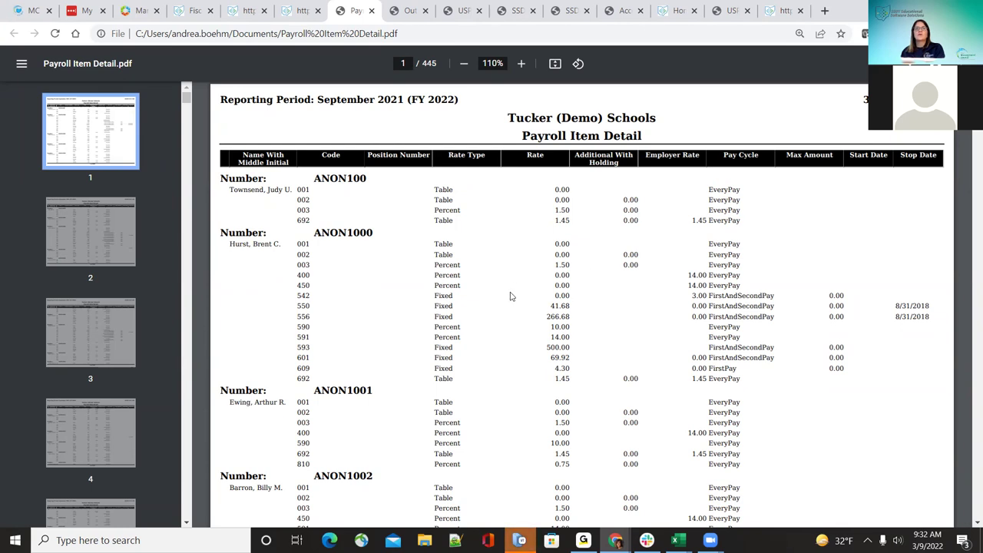
Step: Scroll over page 1 of Payroll Item Detail.pdf, then close its tab
scroll(511, 297, "down", 3)
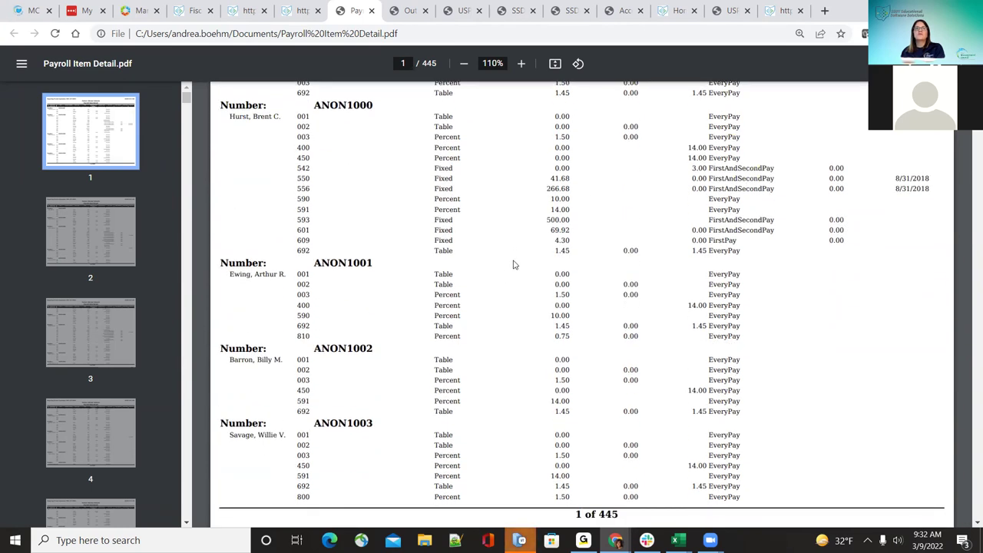
scroll(515, 265, "up", 3)
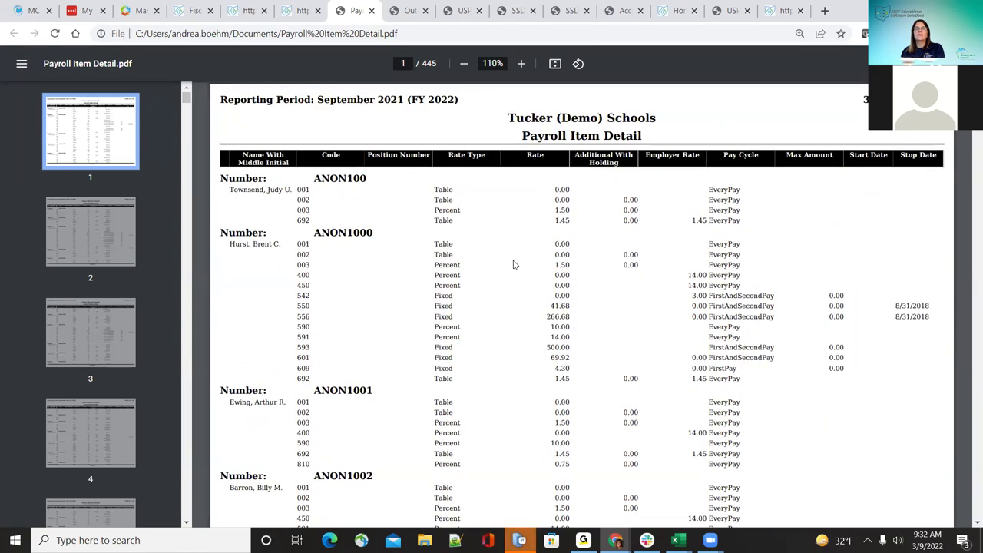
scroll(514, 265, "down", 6)
scroll(560, 326, "up", 6)
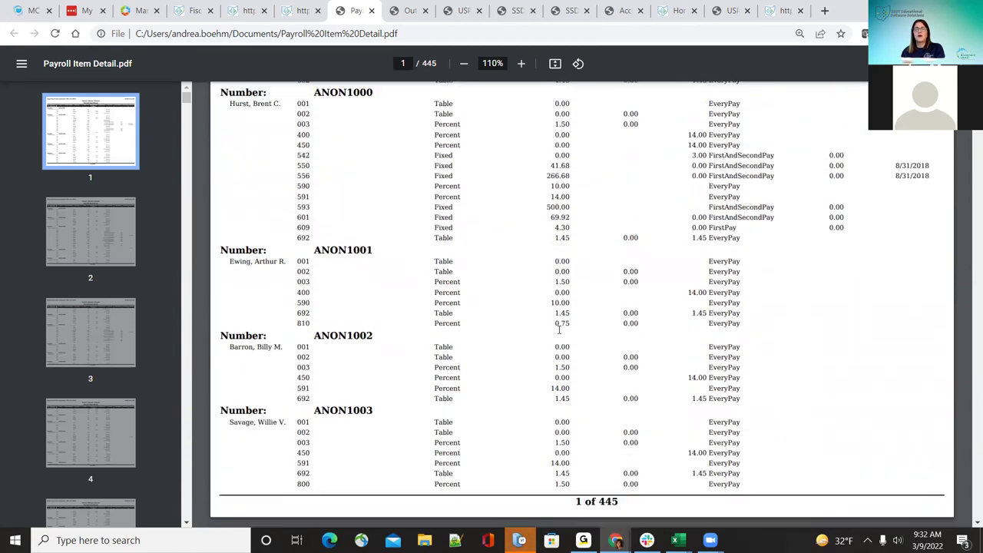
left_click(372, 11)
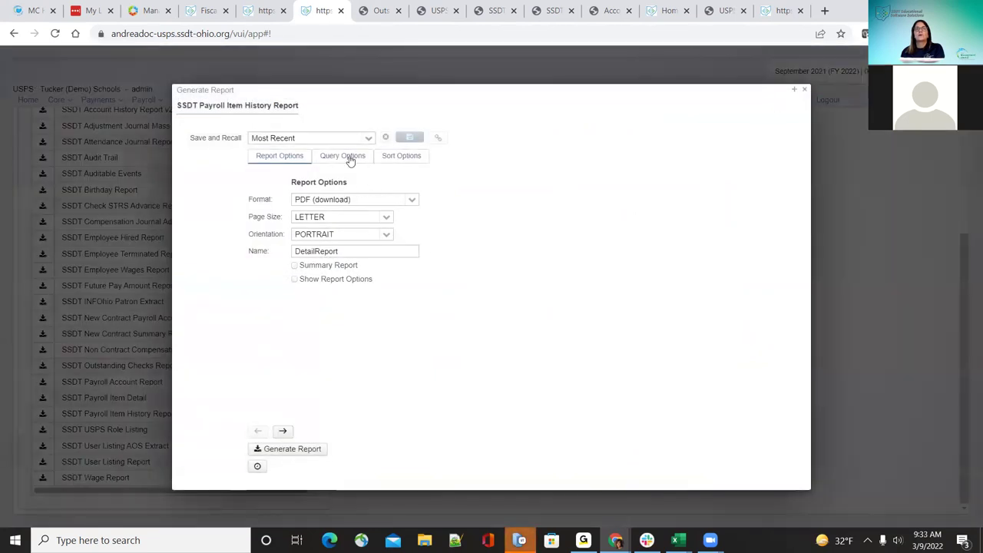
Step: Confirm the 01/01/2021–03/08/2022 dates, then generate and save the Payroll Item History PDF as DetailReport (3)
left_click(351, 158)
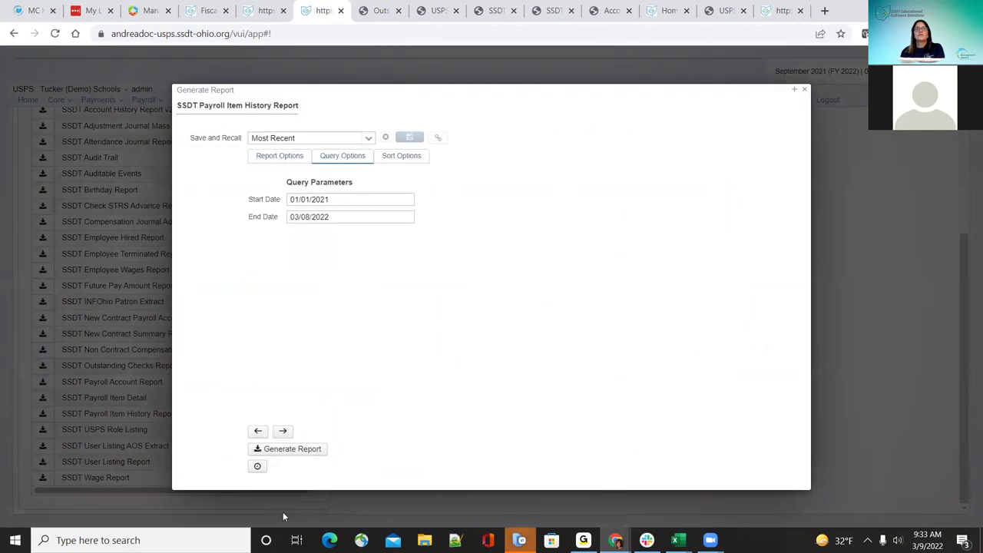
left_click(304, 451)
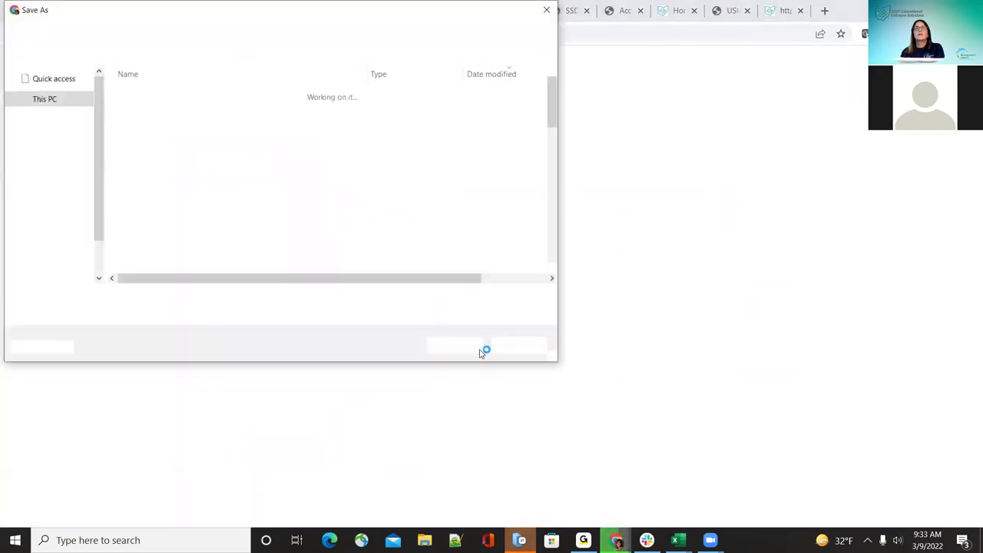
left_click(472, 349)
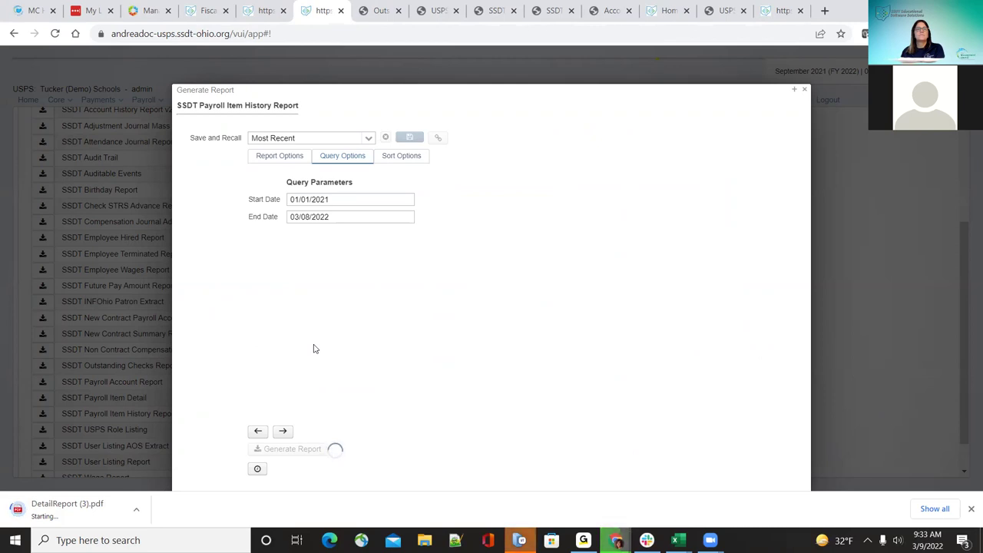
Step: Step through the Payroll Item History Sort, Query and Report Options pages and check the Format list
left_click(284, 432)
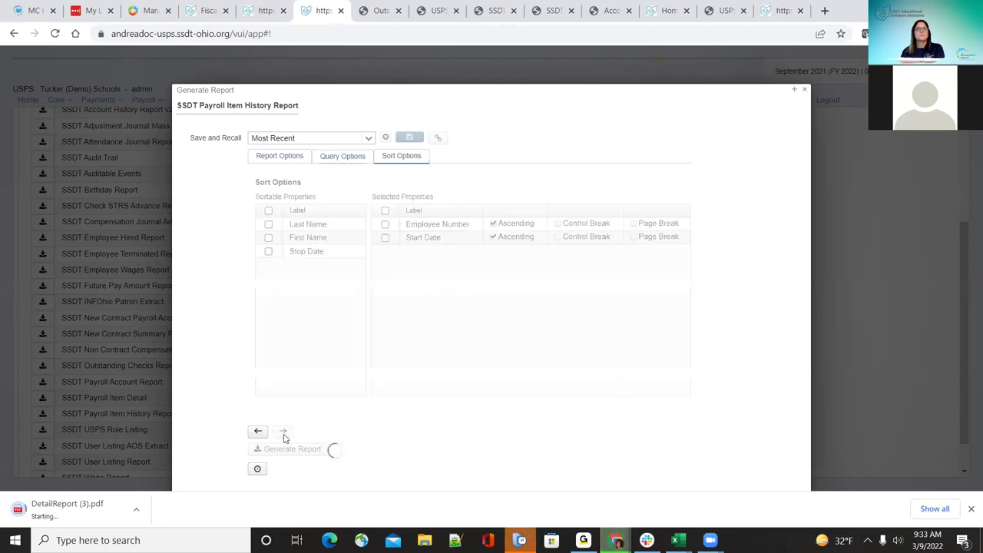
left_click(259, 432)
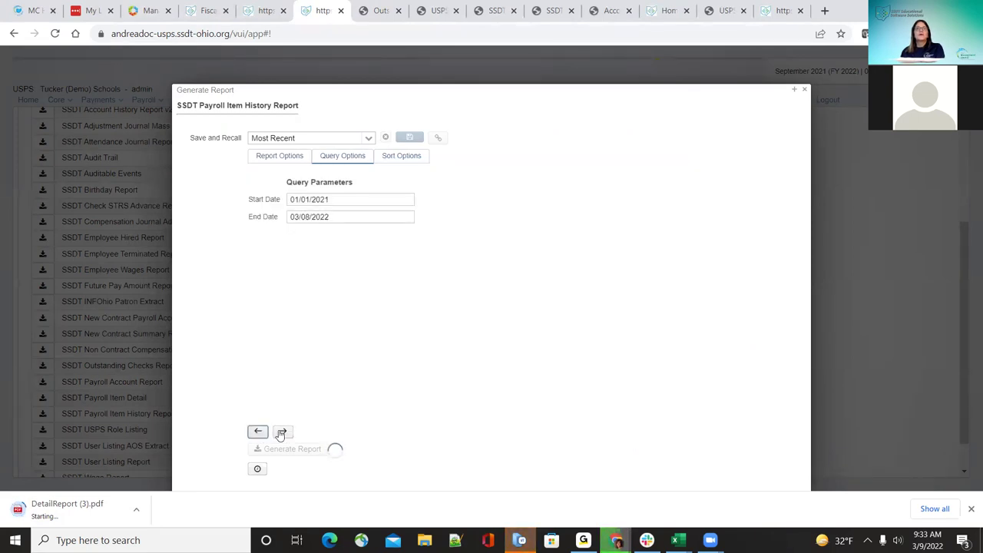
left_click(280, 156)
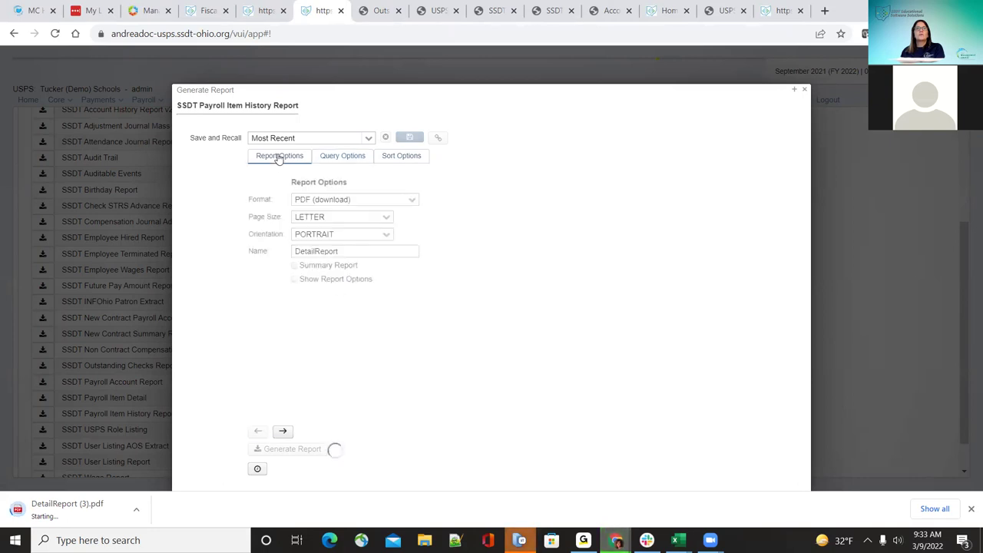
left_click(283, 432)
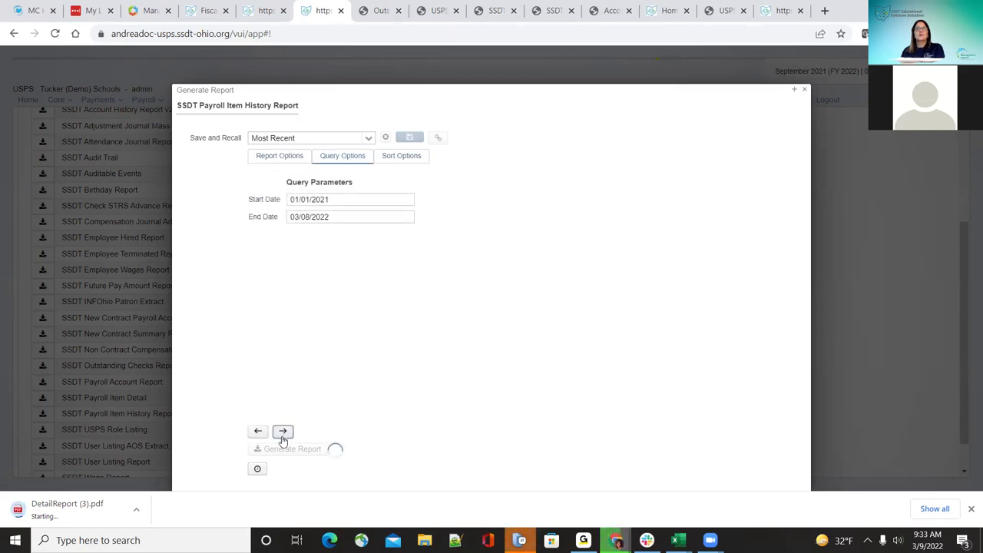
left_click(401, 156)
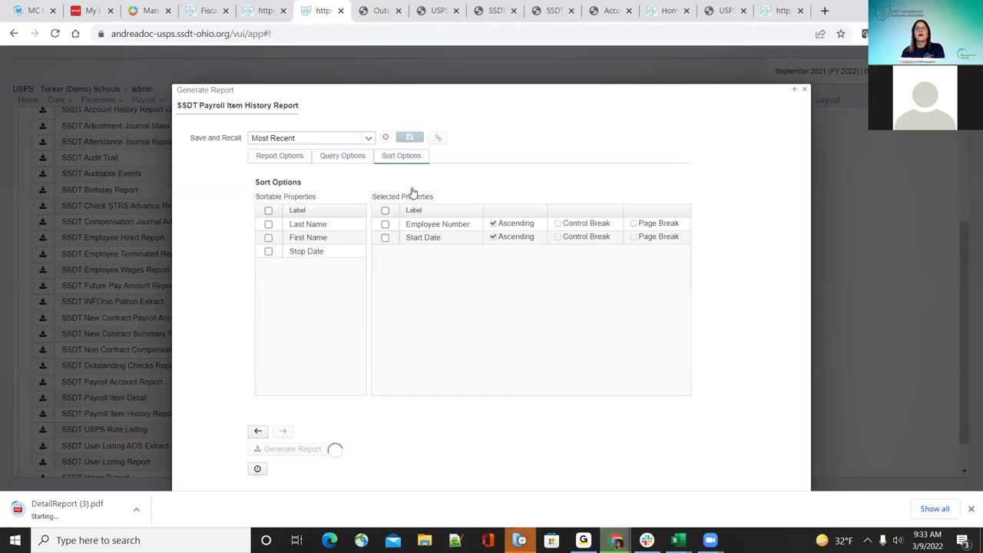
left_click(259, 432)
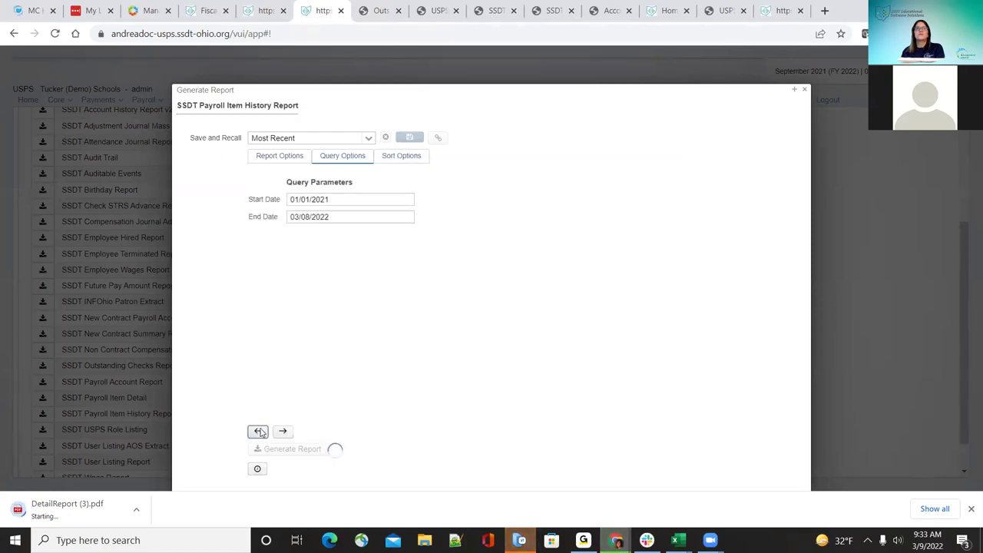
left_click(259, 432)
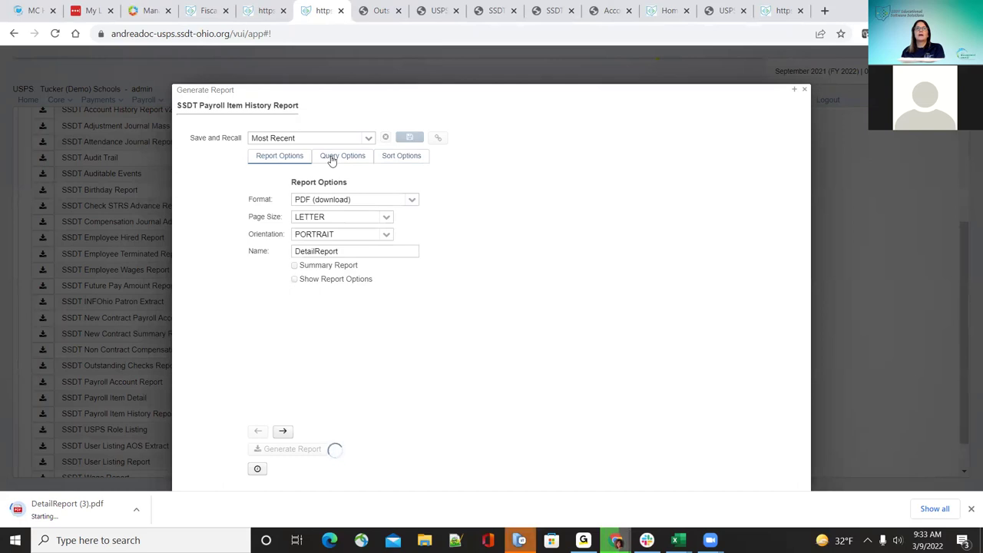
left_click(412, 201)
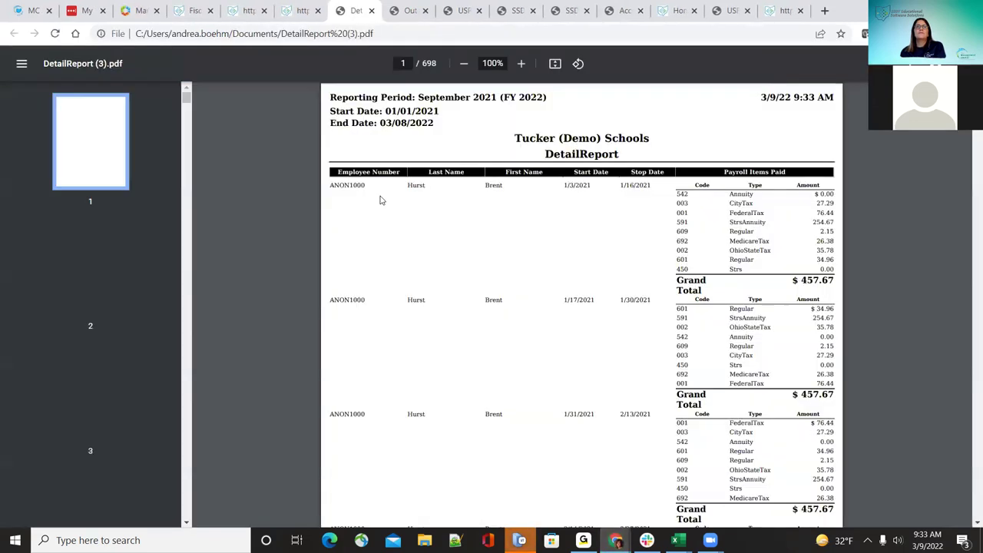
Step: Back in the USPS tab, reopen SSDT Payroll Item History Report and show its Format choices
left_click(301, 11)
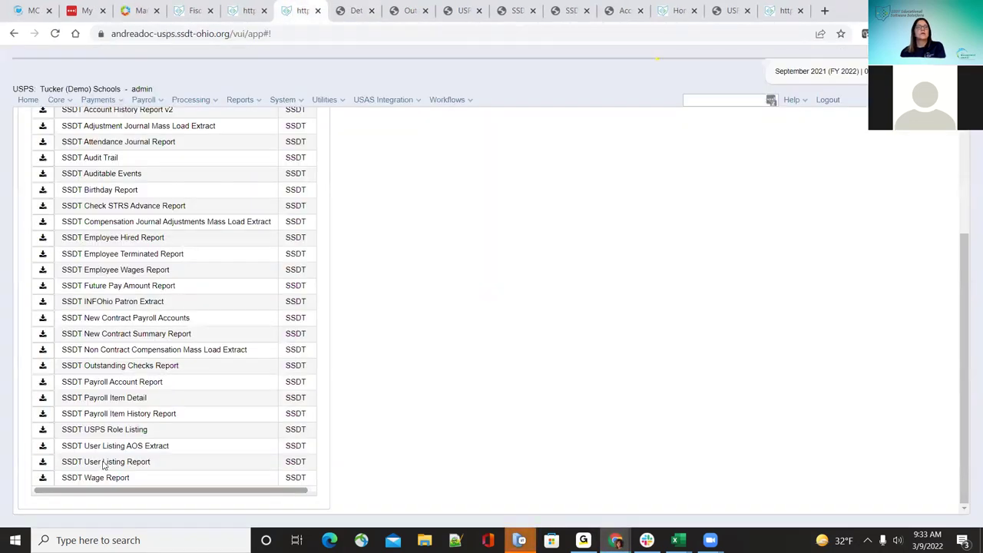
left_click(45, 415)
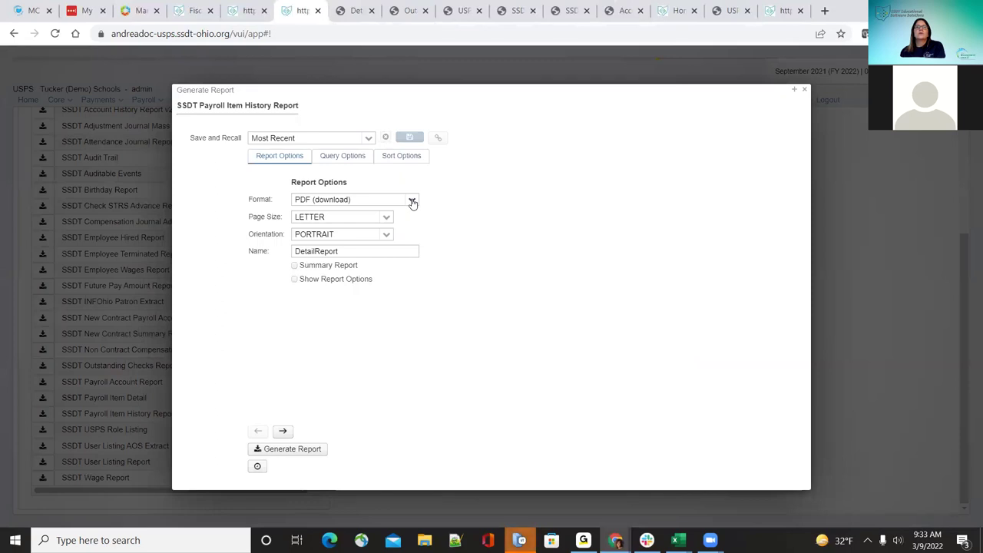
left_click(413, 201)
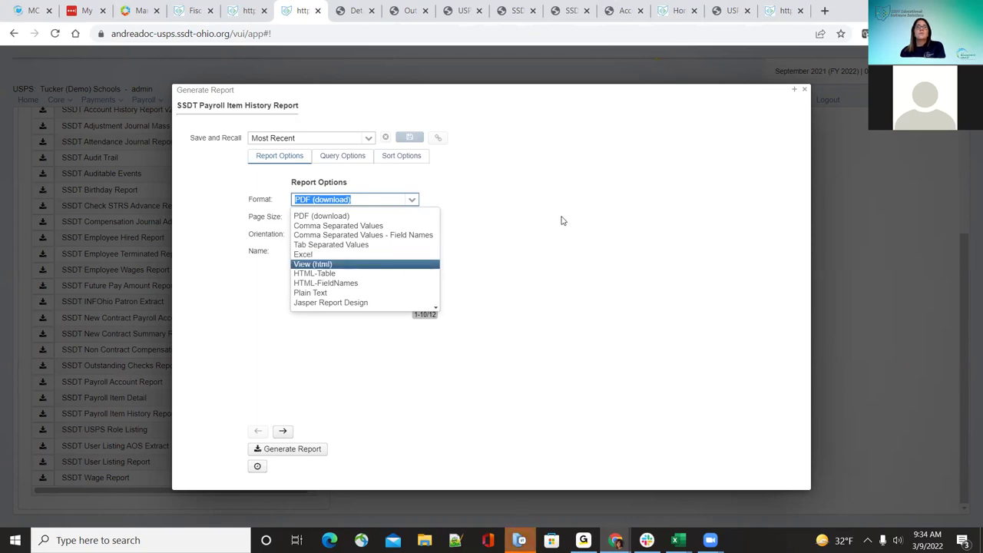
Step: Keep Format PDF (download), page size LETTER and orientation PORTRAIT after checking each dropdown
left_click(492, 201)
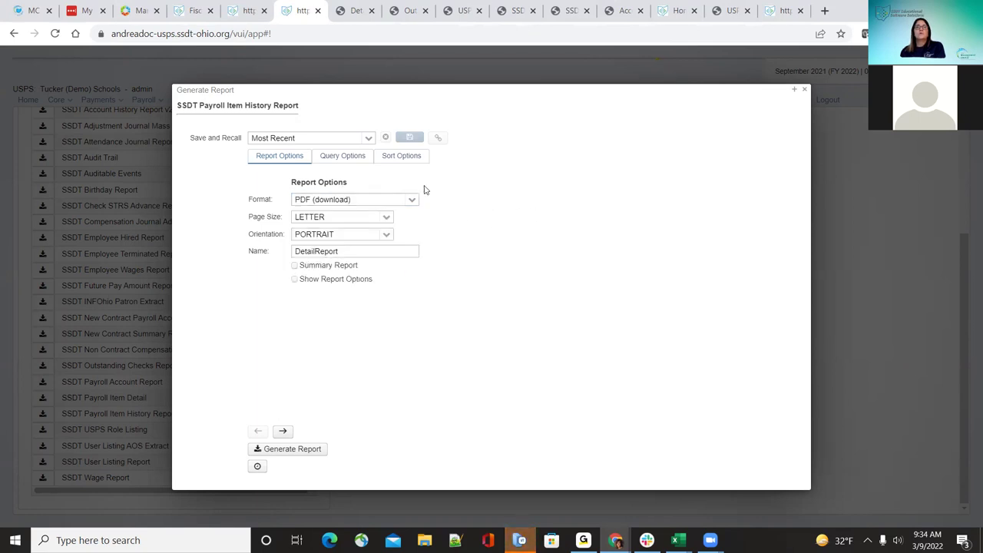
left_click(386, 218)
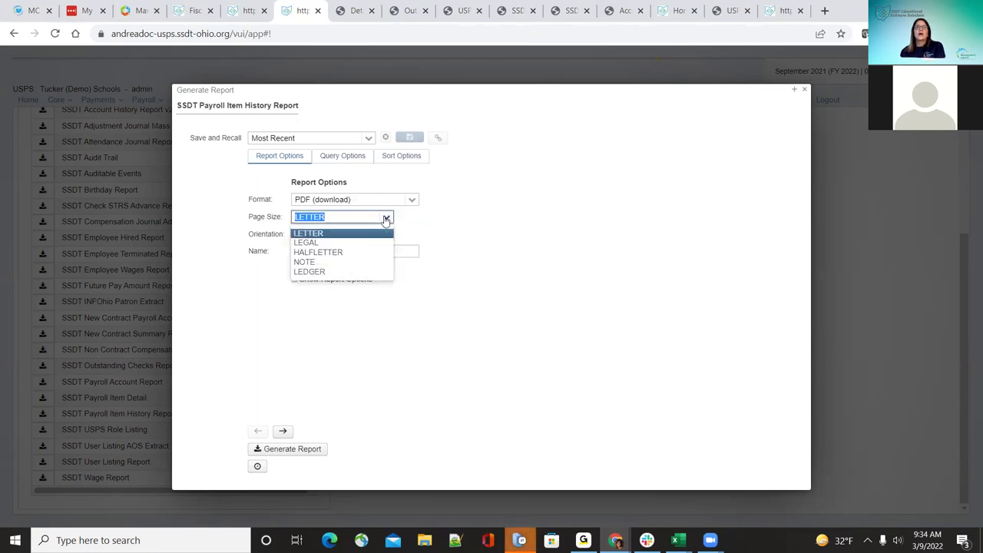
left_click(385, 219)
left_click(386, 236)
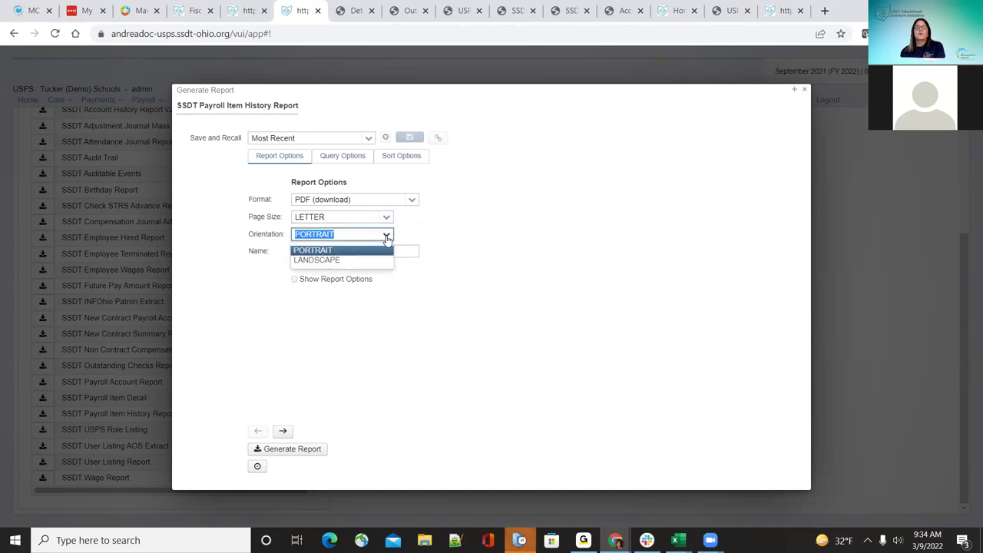
left_click(387, 237)
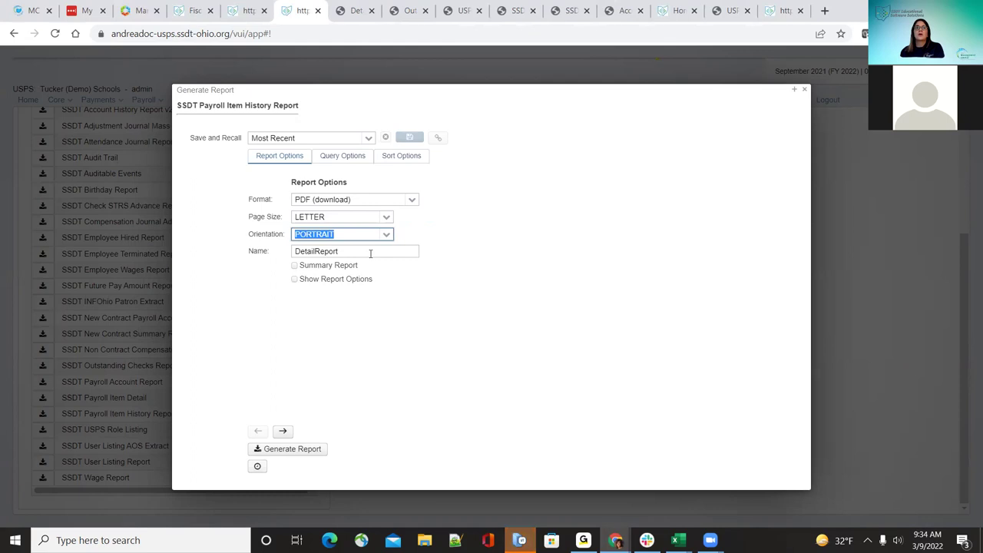
left_click(364, 10)
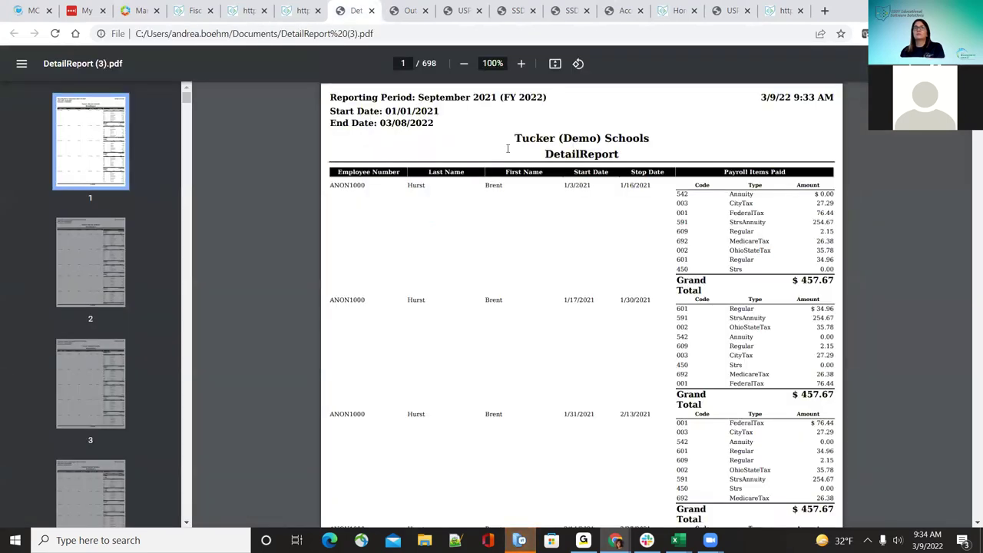
left_click(308, 10)
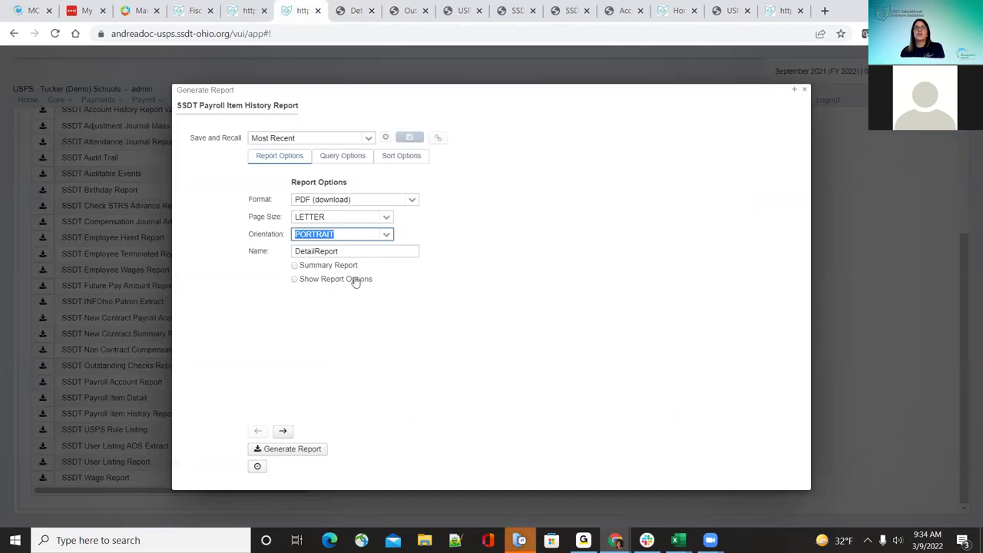
Step: Turn on Summary Report with Show Report Options unchecked, then generate and save DetailReport (4).pdf
left_click(294, 268)
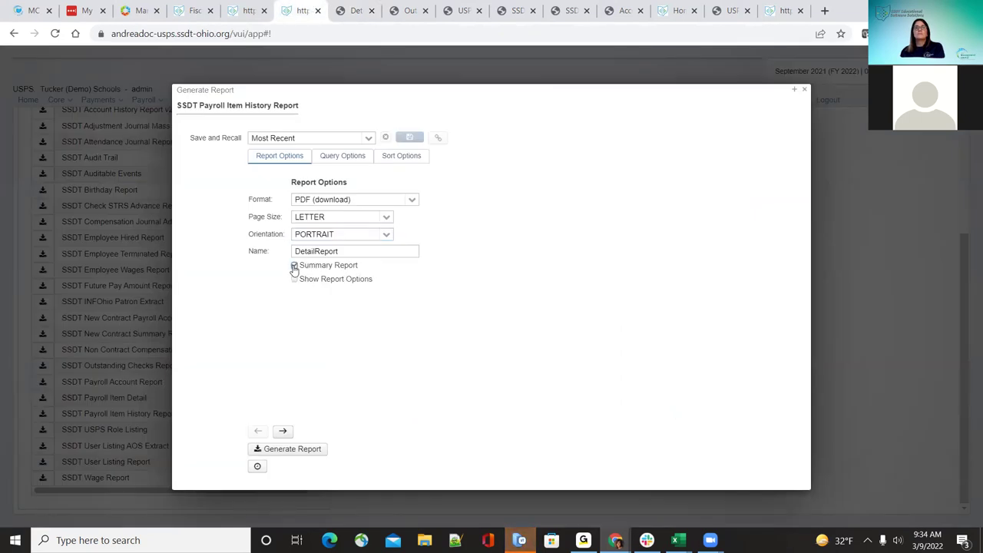
left_click(294, 266)
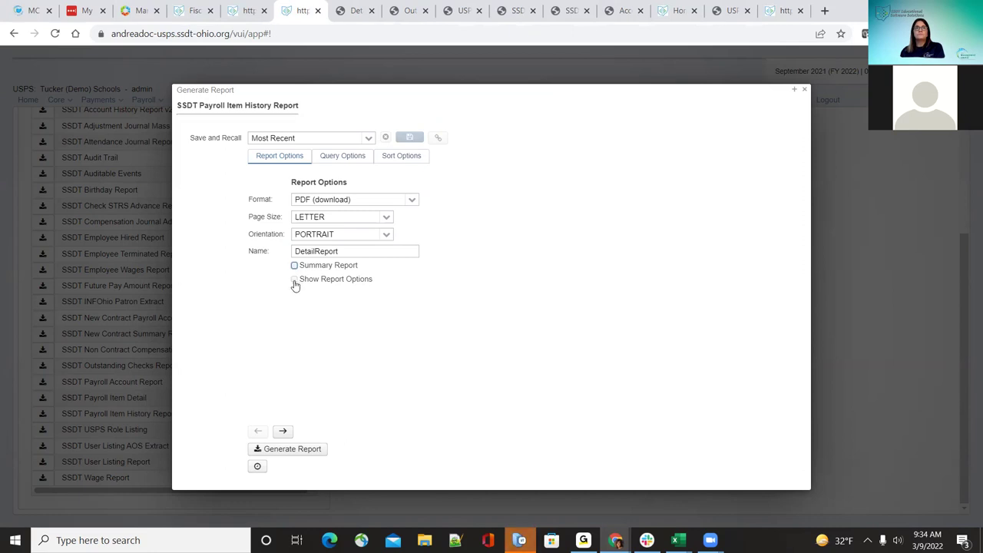
left_click(295, 281)
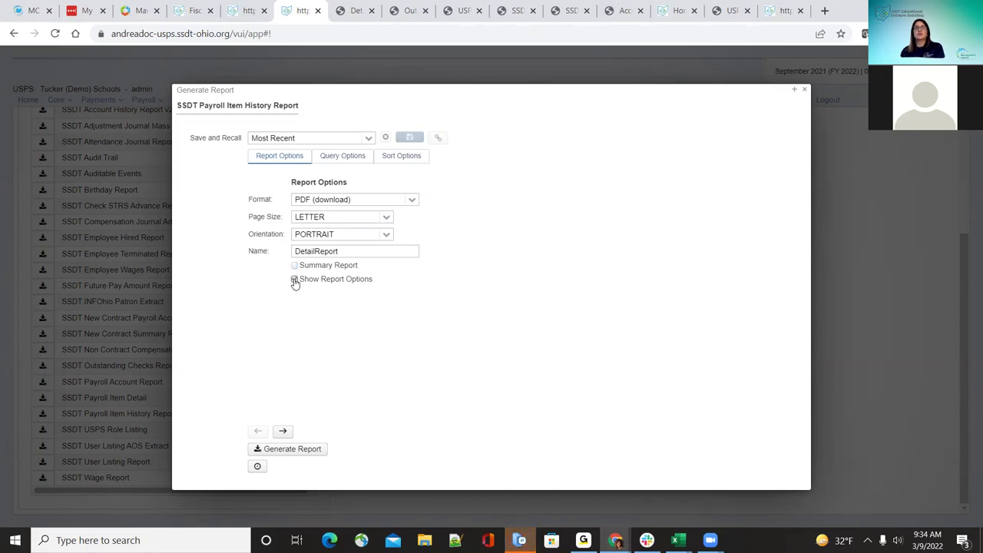
left_click(354, 10)
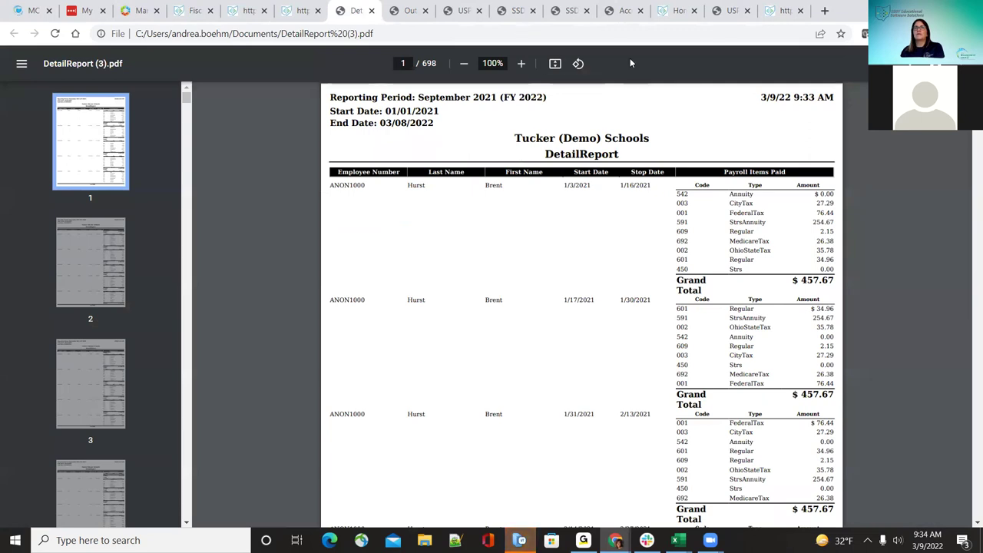
left_click(299, 8)
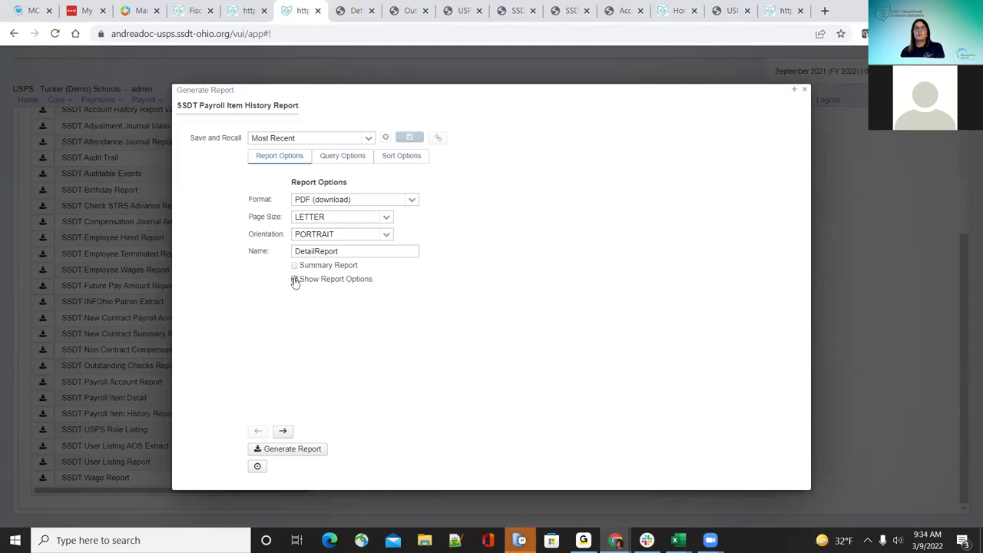
left_click(294, 279)
left_click(318, 450)
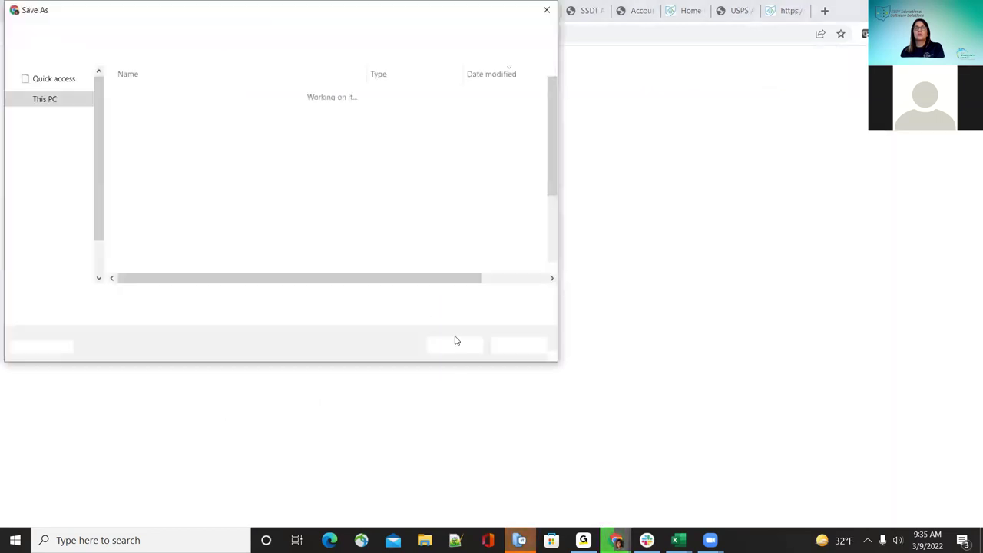
left_click(455, 345)
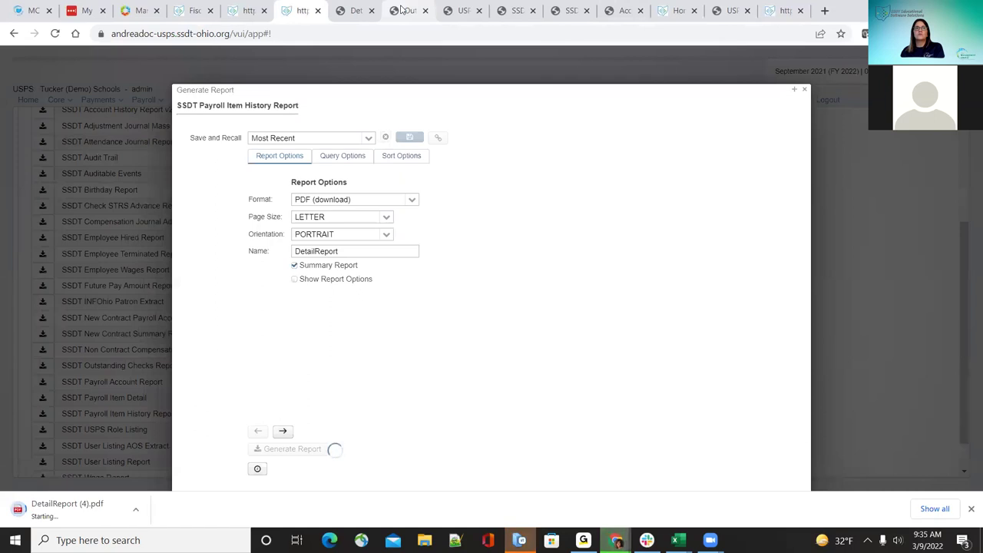
Step: Zoom DetailReport (3).pdf to 125% to read its entries, then open the one-page DetailReport (4).pdf
left_click(405, 10)
left_click(356, 10)
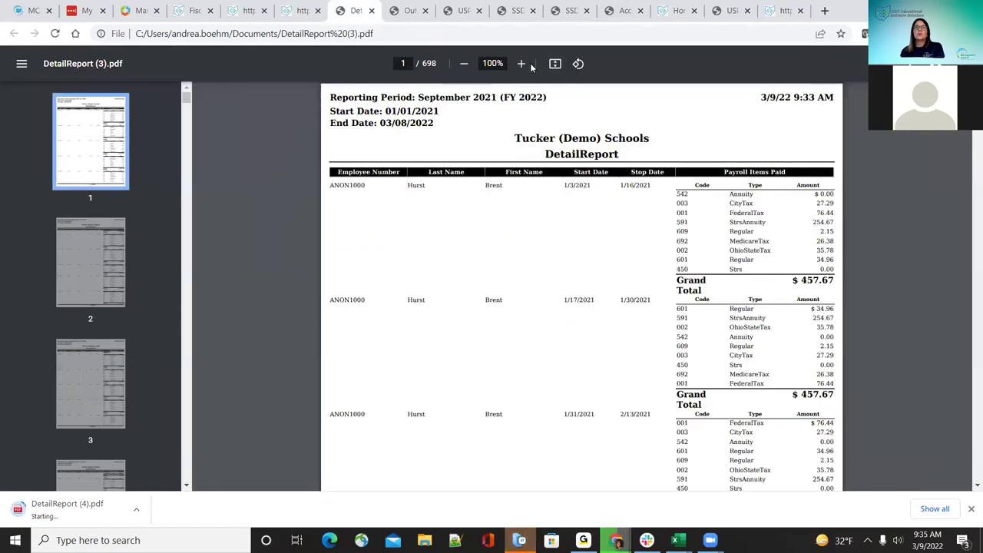
left_click(521, 64)
left_click(521, 63)
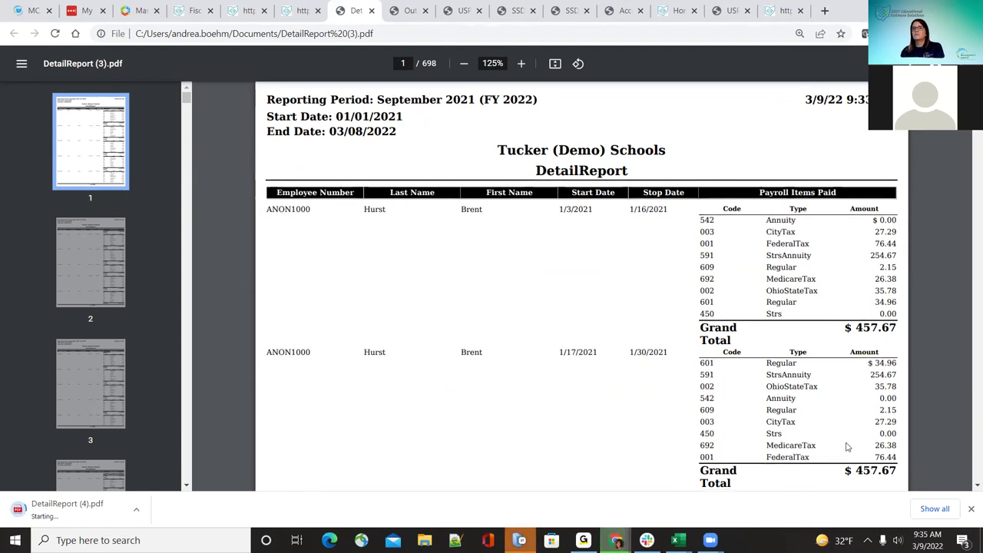
scroll(850, 446, "down", 3)
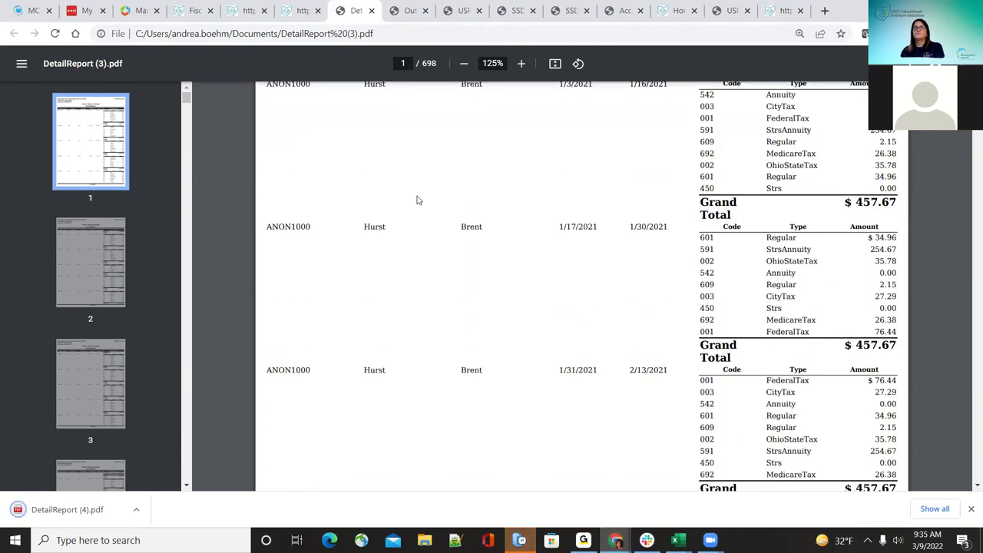
left_click(70, 509)
scroll(458, 311, "down", 3)
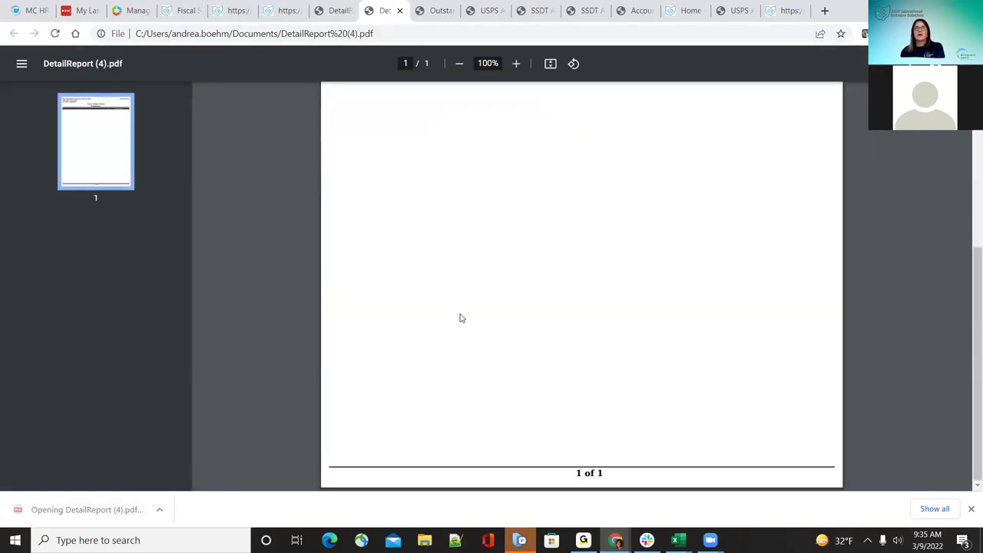
Step: Close DetailReport (4).pdf and scroll the SSDT USPS reports list to the bottom
scroll(463, 328, "up", 3)
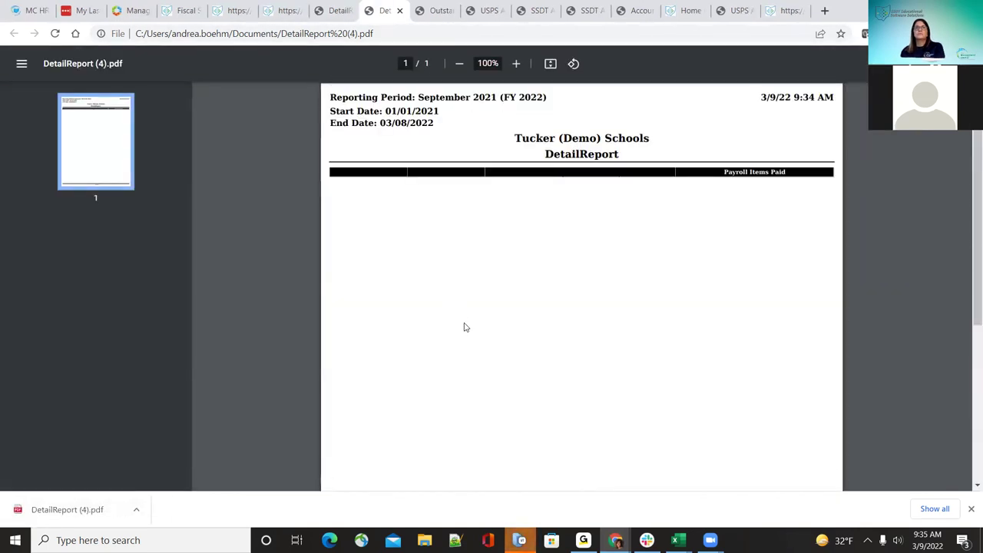
left_click(400, 11)
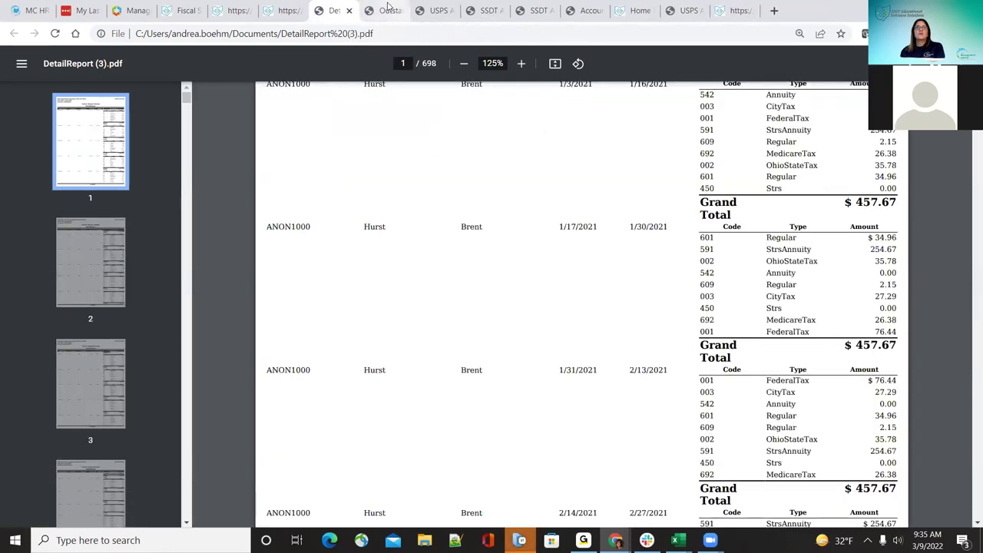
left_click(289, 7)
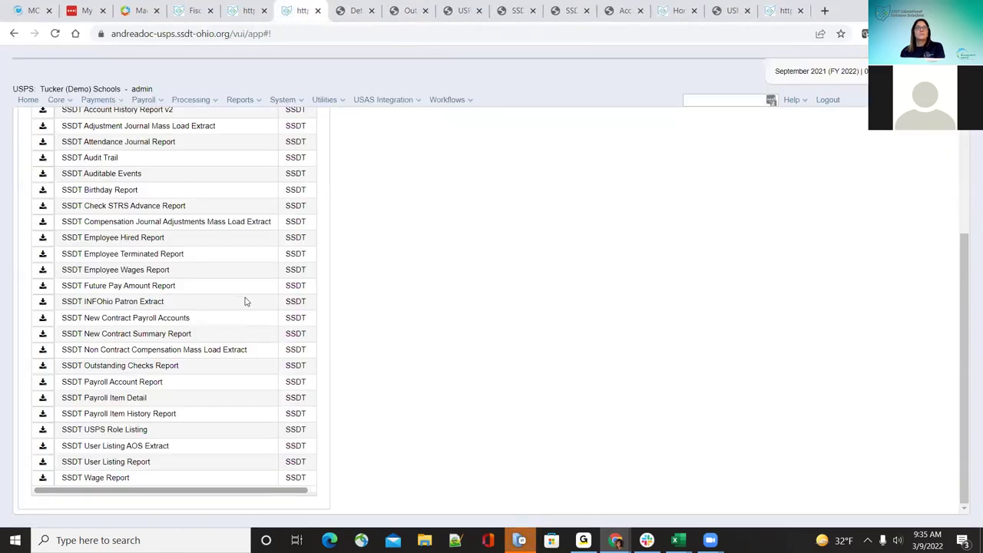
scroll(219, 319, "up", 5)
scroll(177, 380, "down", 1)
scroll(176, 386, "down", 3)
left_click(350, 10)
left_click(302, 10)
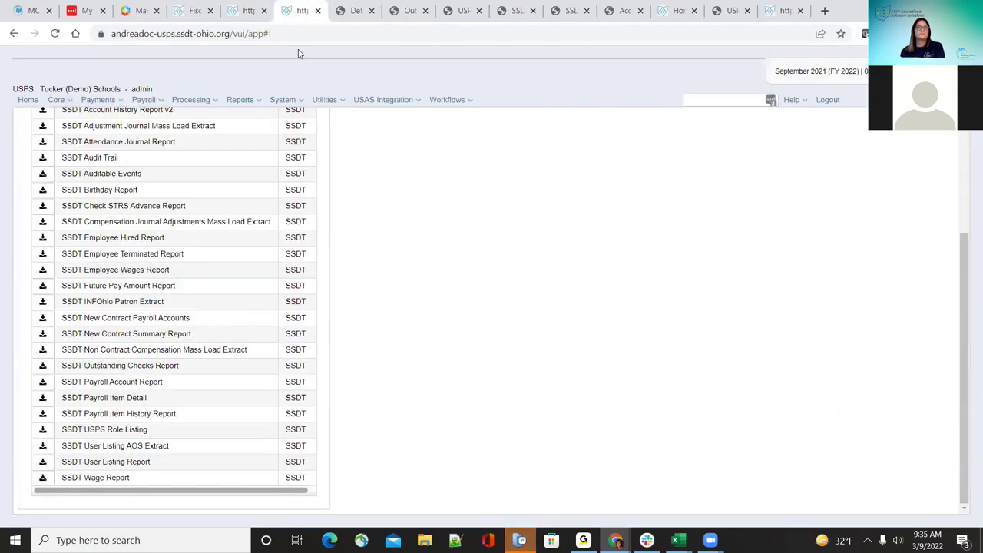
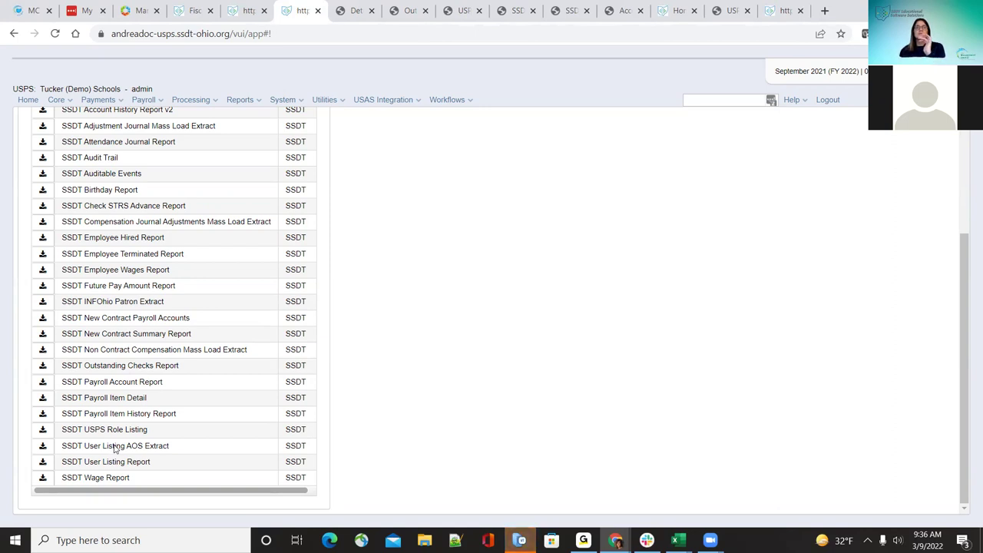
Step: Generate the SSDT User Listing AOS Extract as tab-separated text and open User Listing Report.txt
left_click(44, 447)
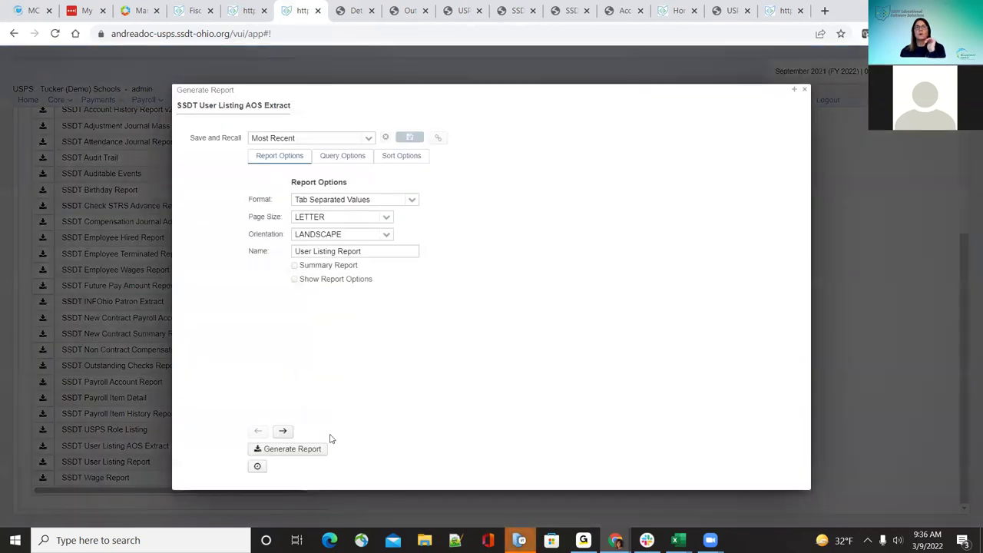
left_click(346, 157)
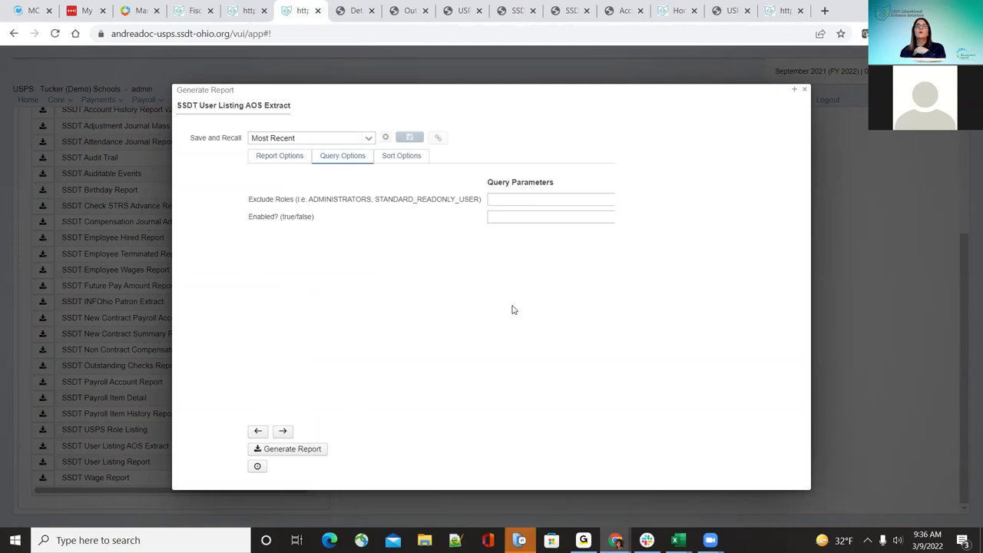
left_click(304, 453)
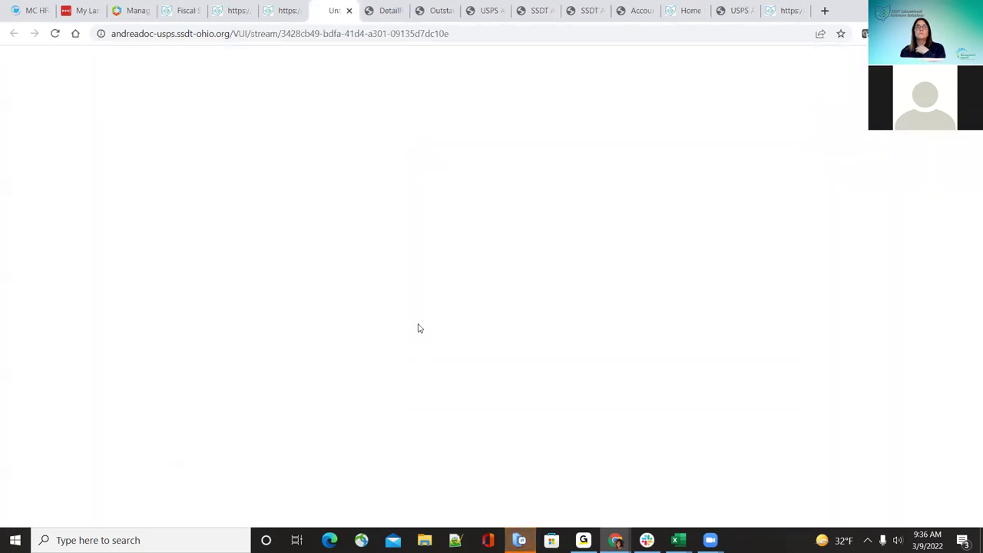
left_click(467, 351)
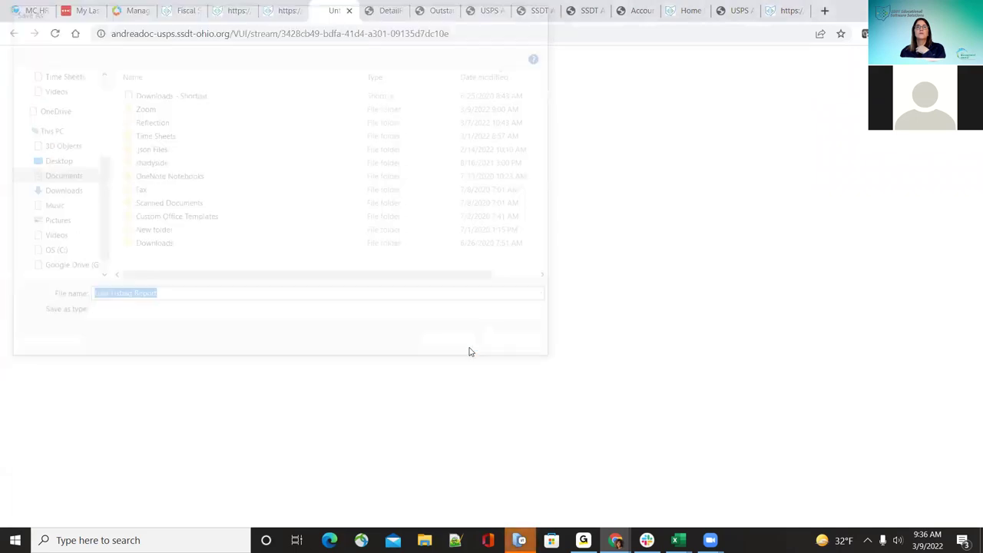
left_click(83, 512)
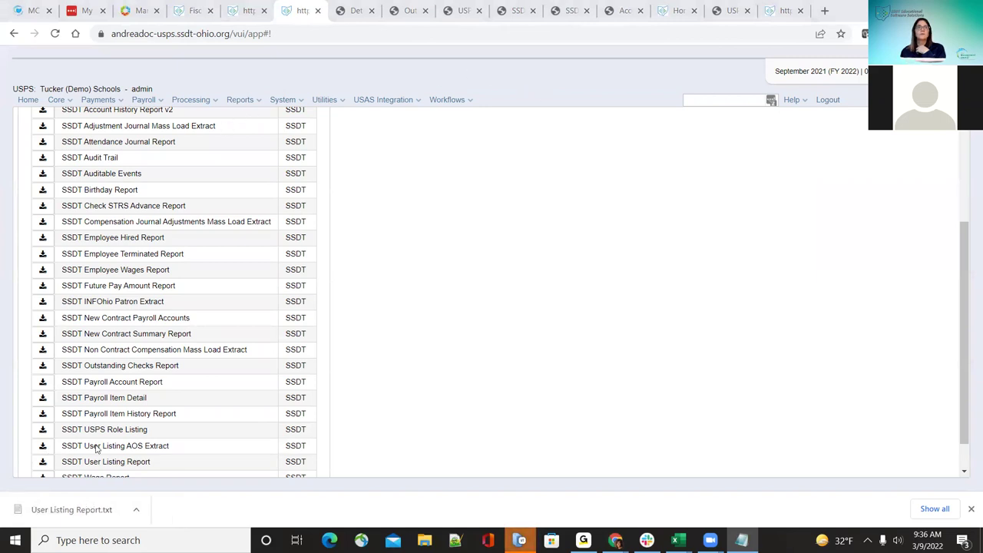
Step: Regenerate the User Listing AOS Extract in PDF (download) format and open User Listing Report.pdf
scroll(96, 449, "down", 1)
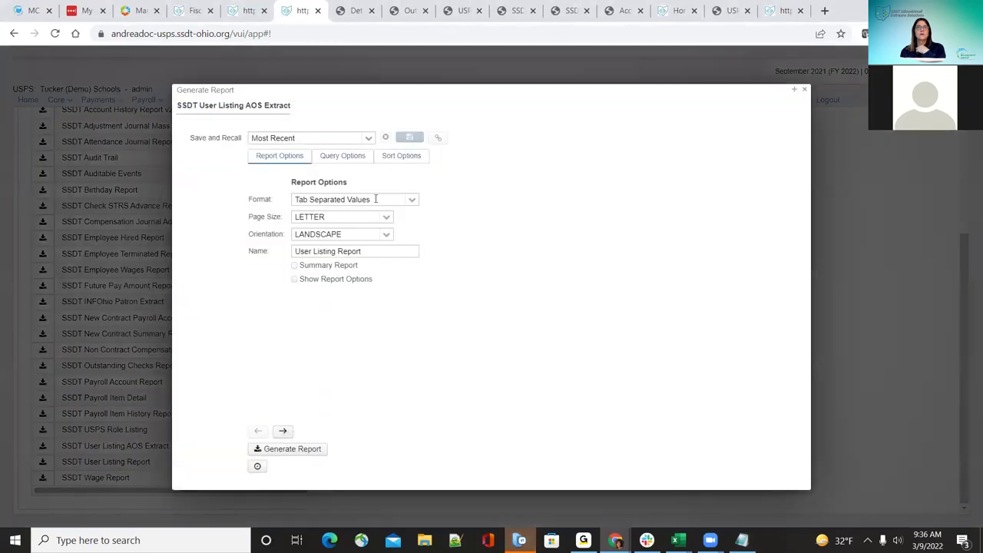
left_click(411, 200)
left_click(384, 217)
left_click(315, 452)
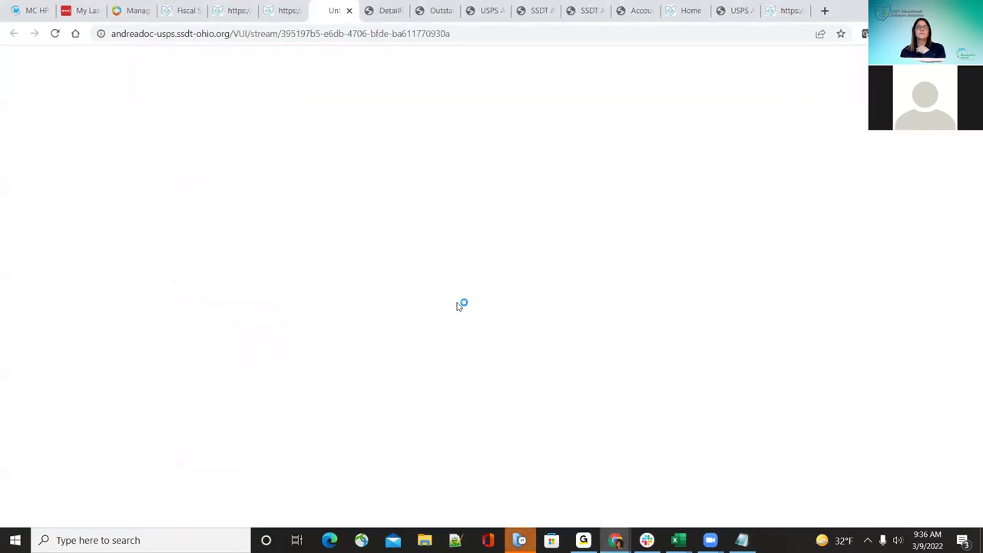
left_click(453, 346)
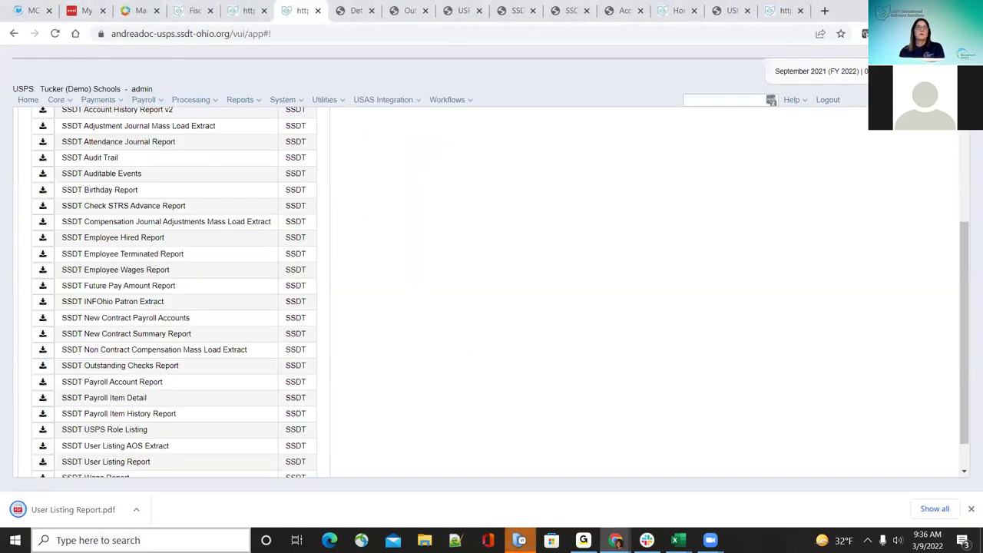
left_click(84, 509)
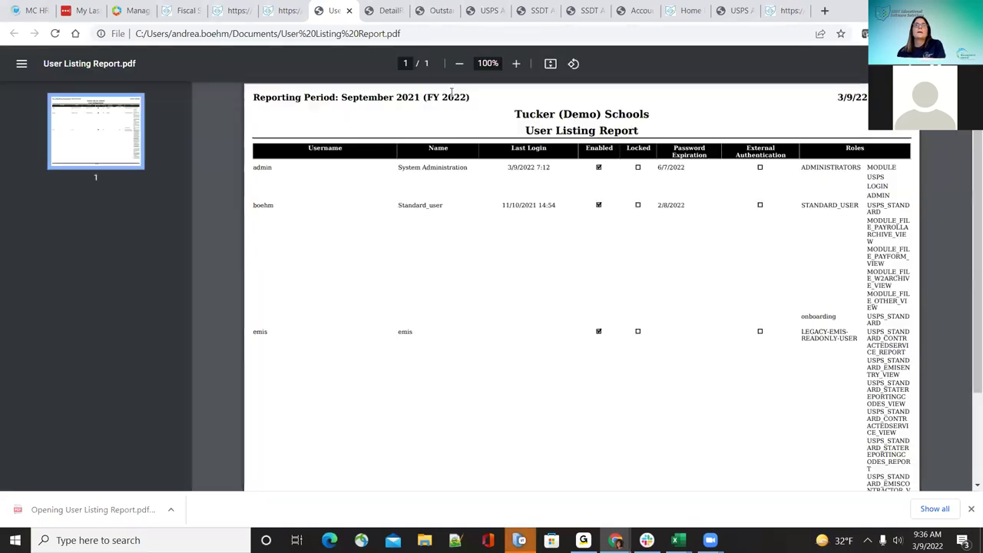
Step: Zoom the PDF to 110%, review the users and roles, then return to the reports list
left_click(517, 63)
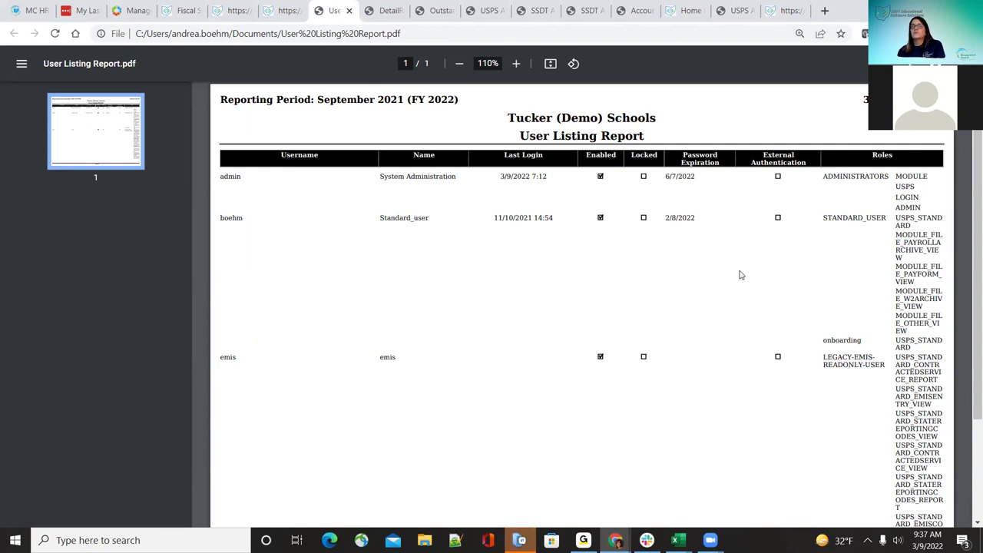
scroll(776, 316, "down", 2)
scroll(792, 306, "up", 2)
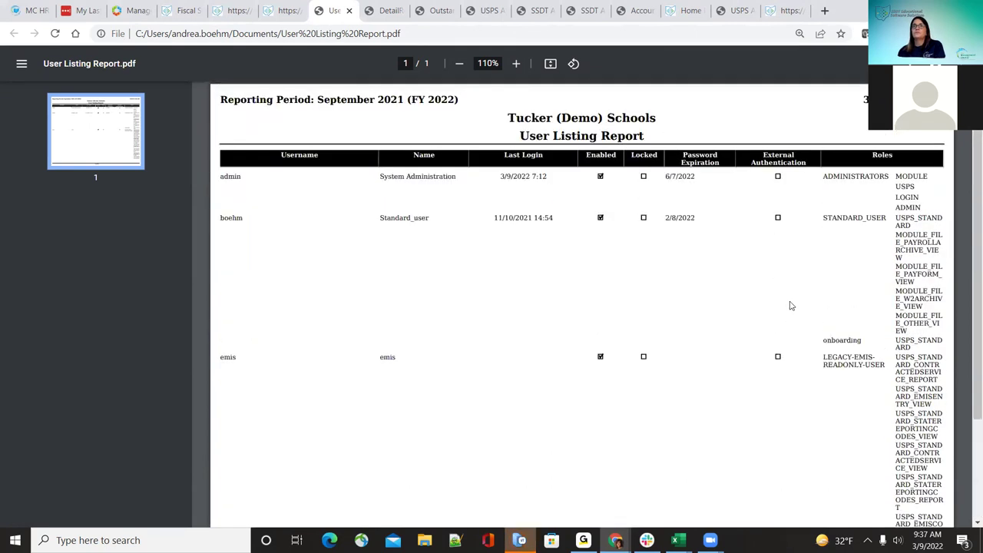
left_click(284, 10)
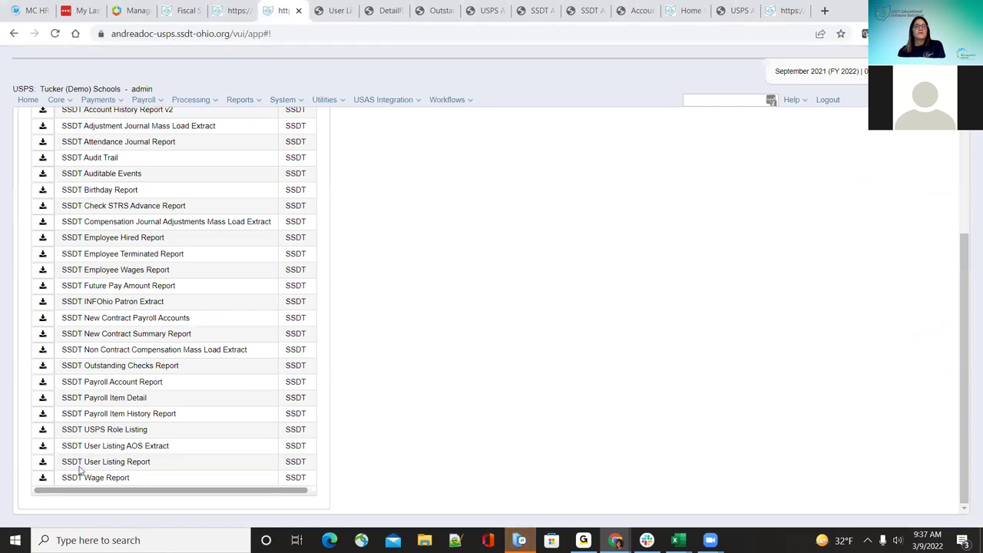
Step: Generate the SSDT User Listing Report as a PDF and open User Listing Report (1).pdf
left_click(42, 461)
left_click(354, 155)
left_click(321, 451)
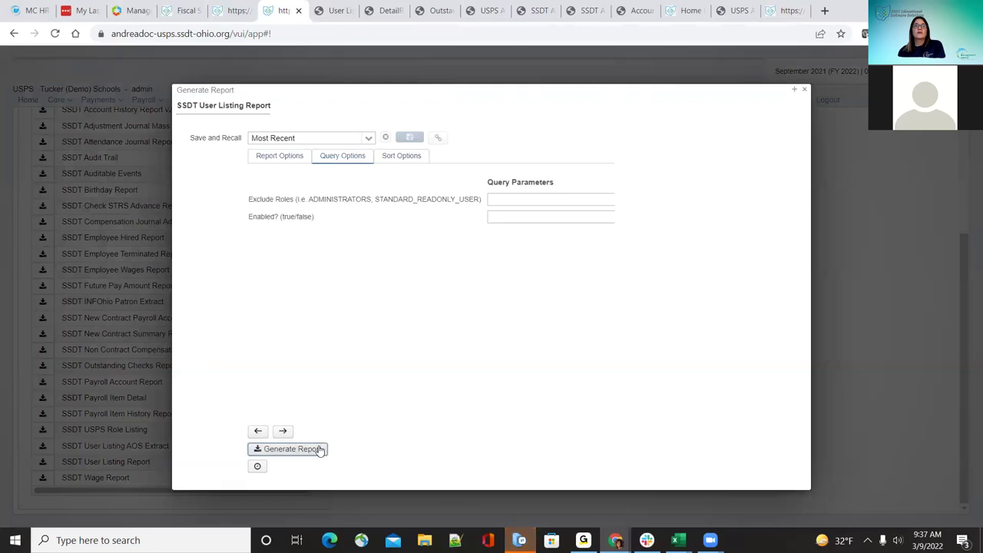
left_click(445, 350)
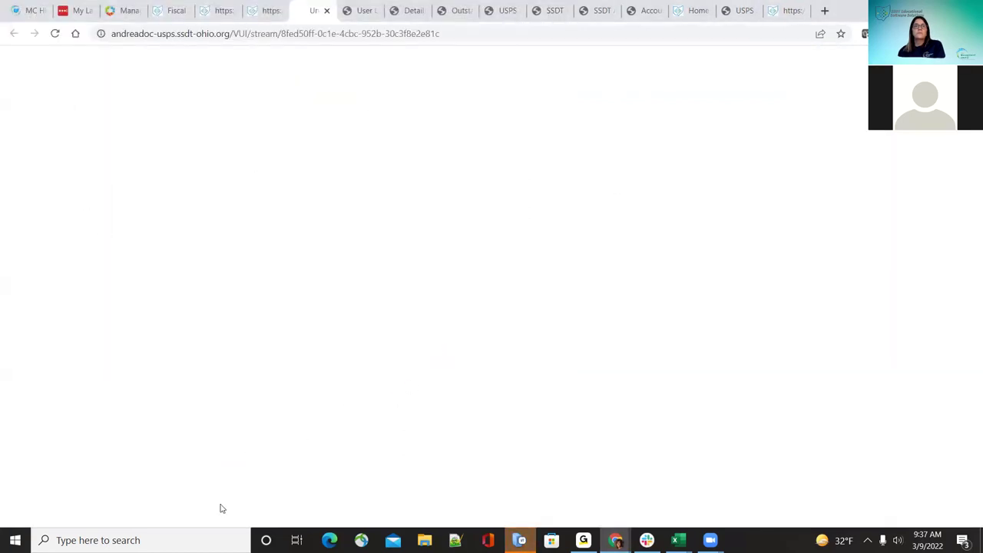
left_click(110, 510)
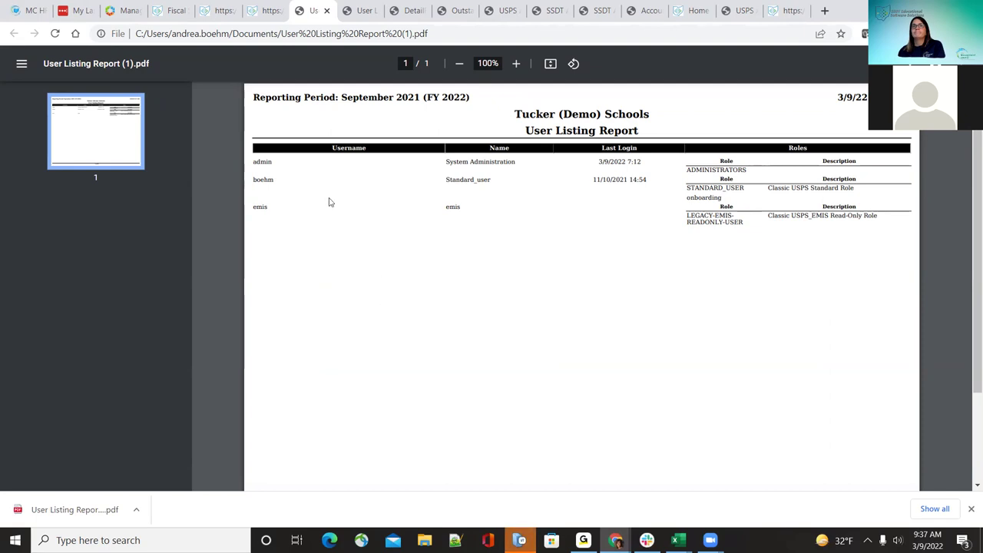
Step: Compare User Listing Report.pdf with User Listing Report (1).pdf, then return to the reports list
left_click(357, 6)
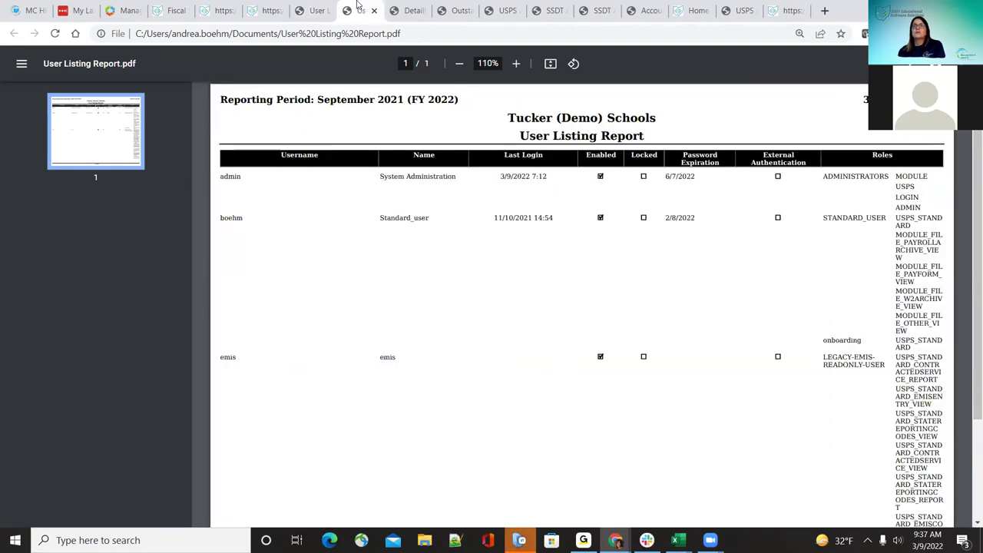
left_click(315, 10)
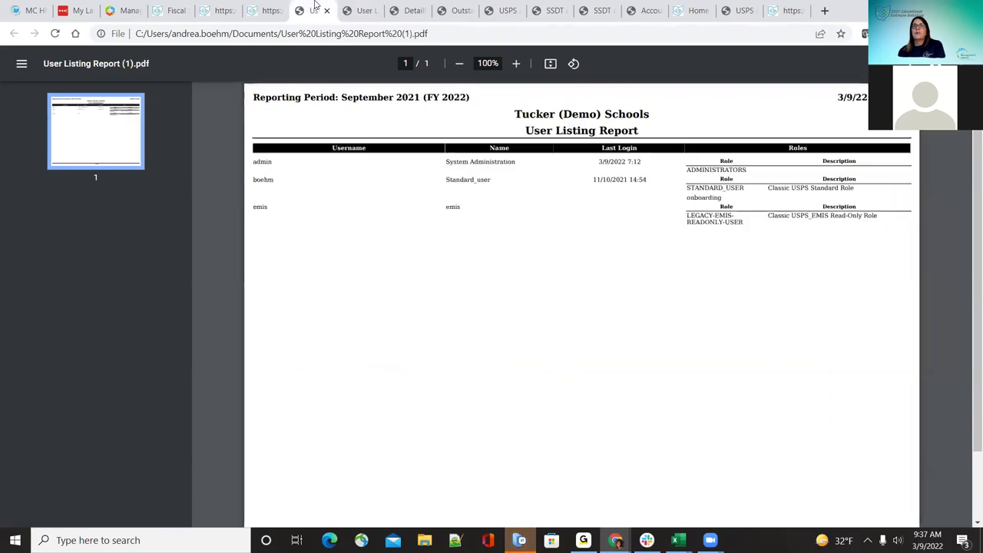
left_click(357, 10)
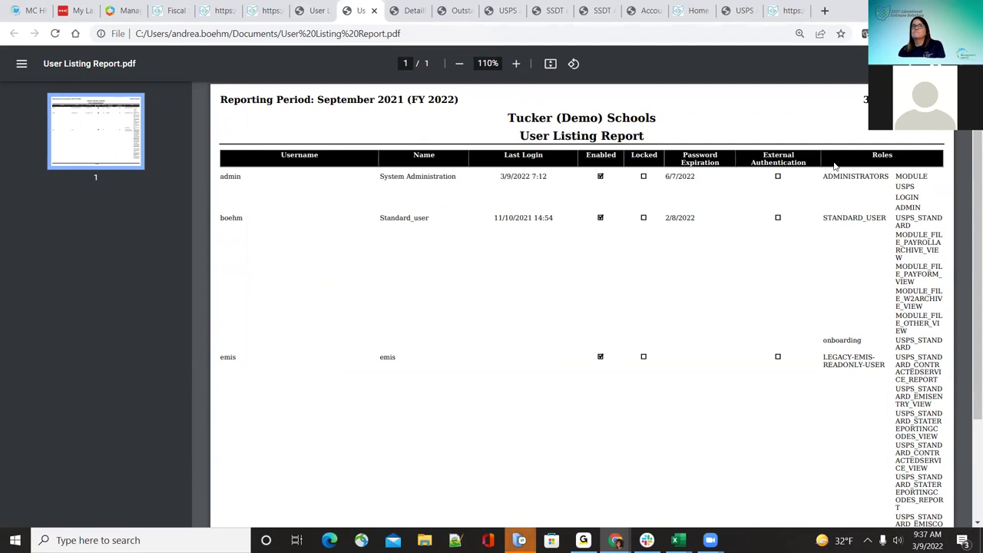
key("ctrl+shift+Tab")
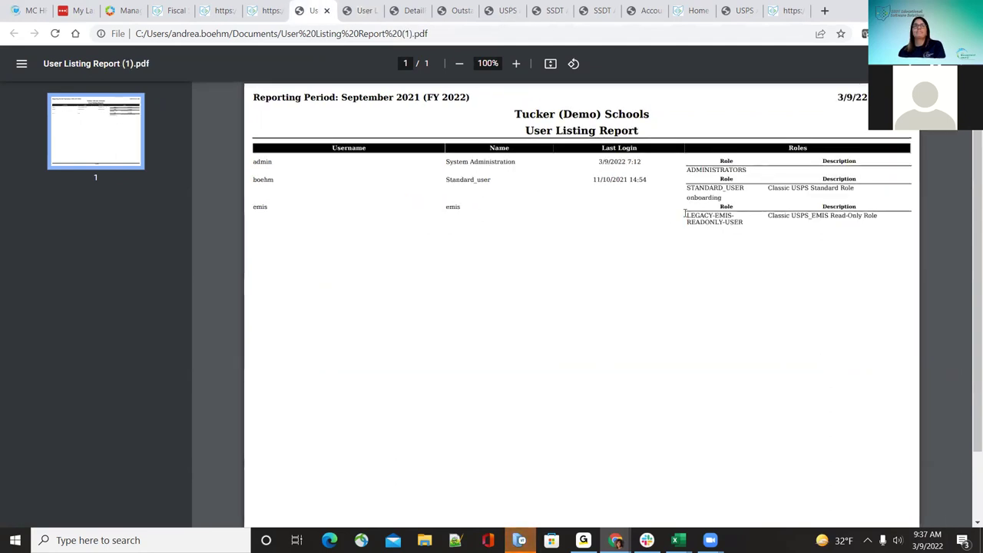
left_click(265, 7)
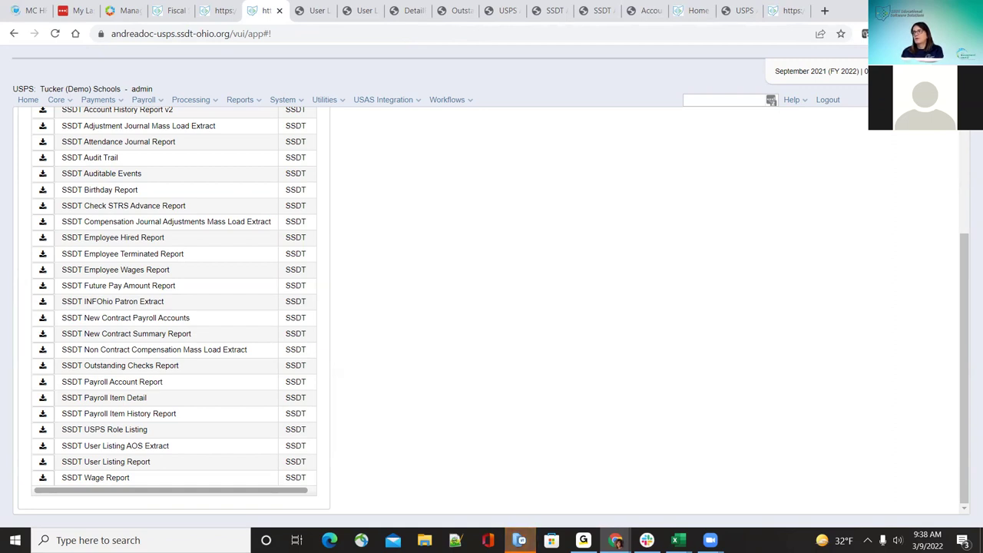
Step: Generate the SSDT Wage Report as PDF named DetailReport and save the download
left_click(42, 480)
left_click(292, 450)
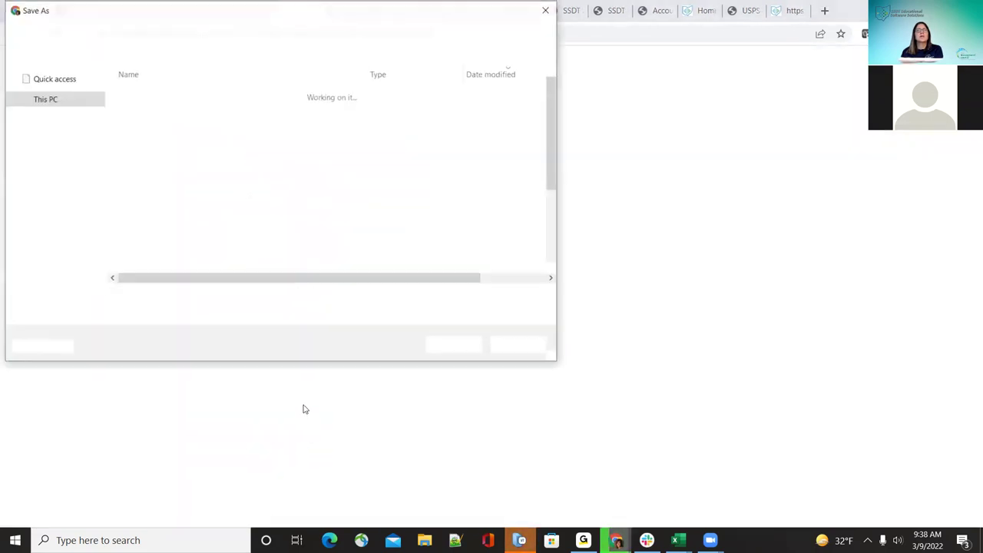
left_click(452, 343)
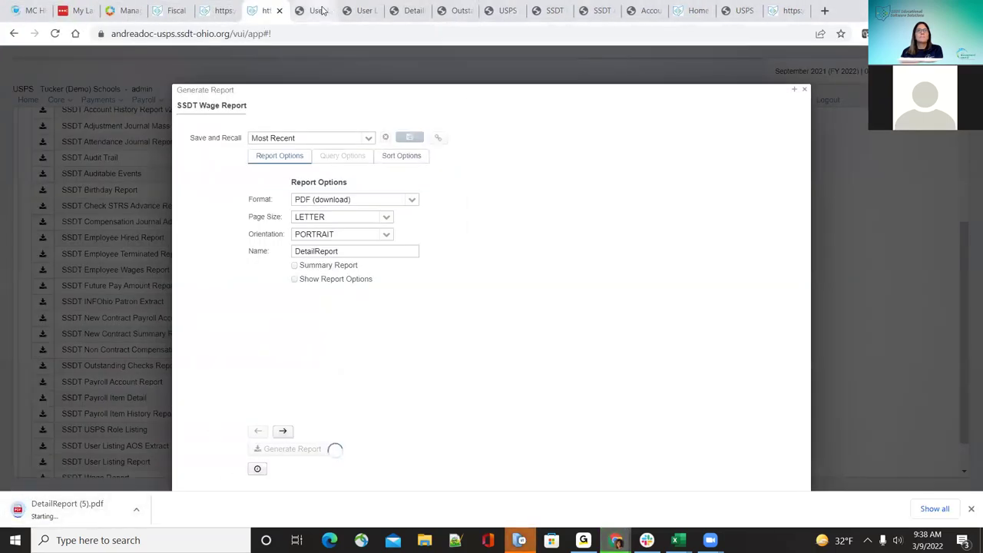
Step: Close the open user listing, DetailReport, Outstanding Checks and USPS Audit Report PDF tabs, back in the reports app
left_click(314, 10)
left_click(326, 11)
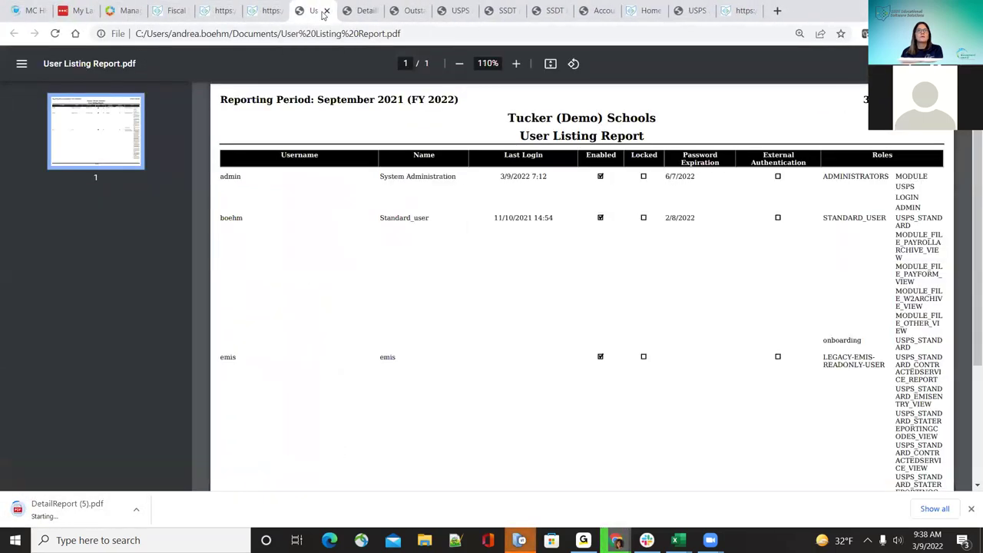
left_click(326, 11)
left_click(326, 11)
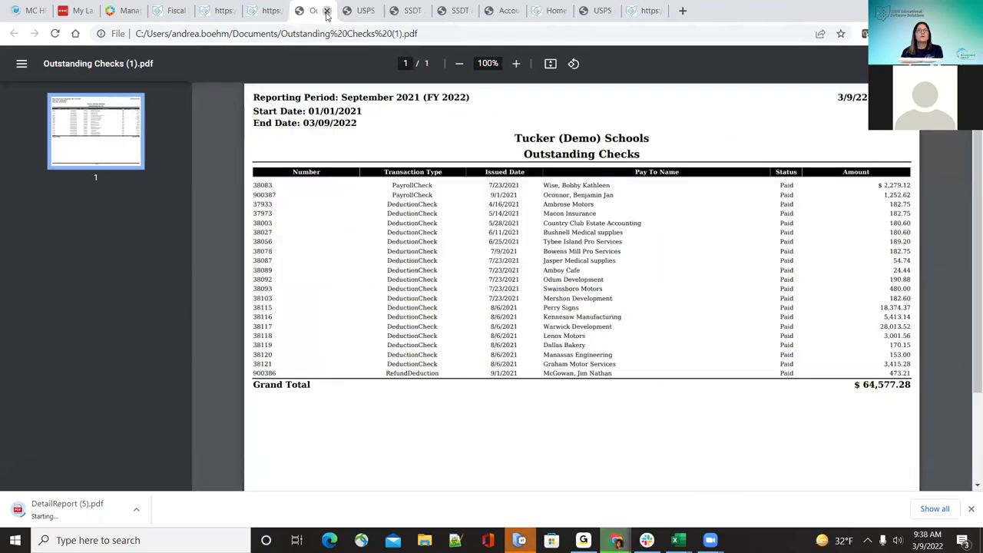
left_click(326, 10)
left_click(326, 10)
left_click(270, 6)
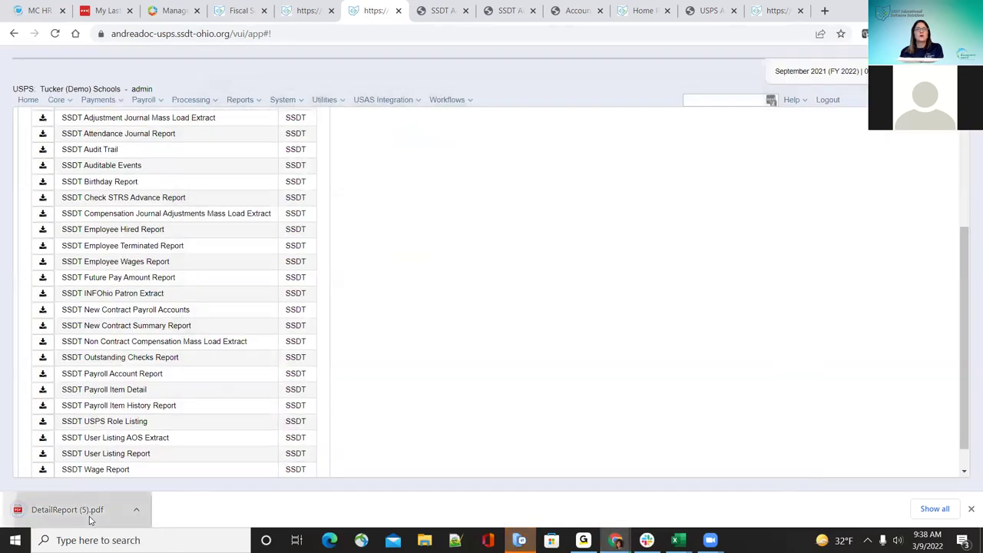
Step: Open DetailReport (5).pdf at 150% zoom, scroll through the compensation pages, then close it
left_click(84, 521)
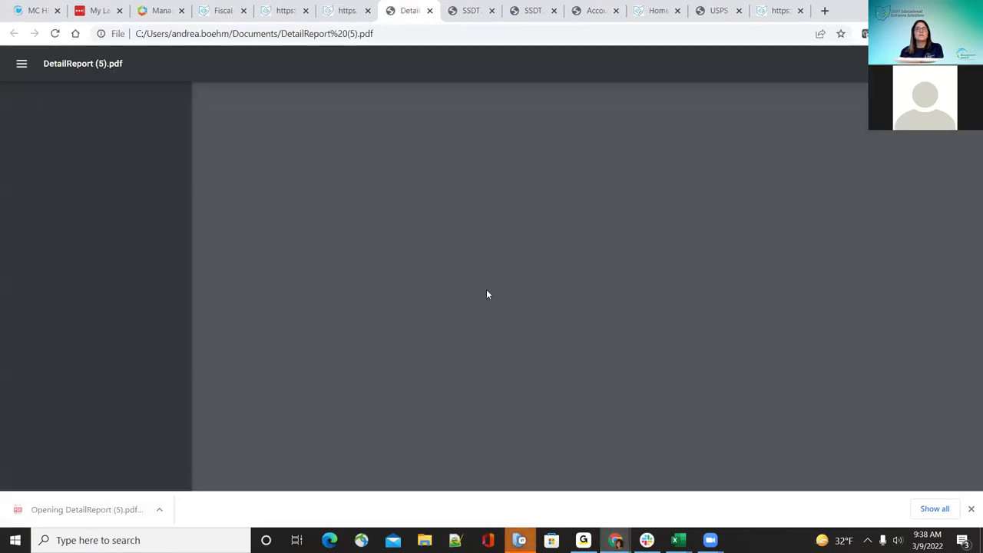
left_click(521, 64)
left_click(521, 63)
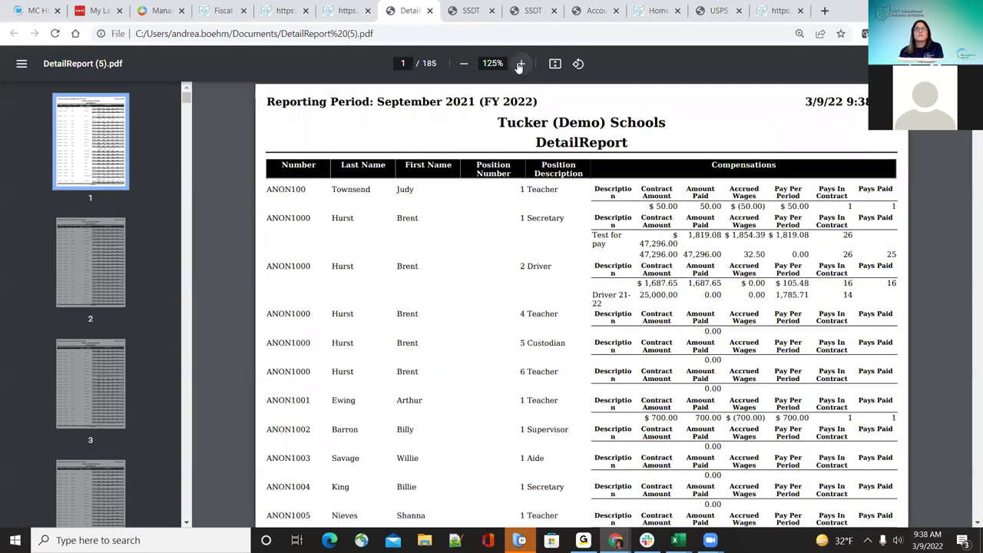
left_click(521, 64)
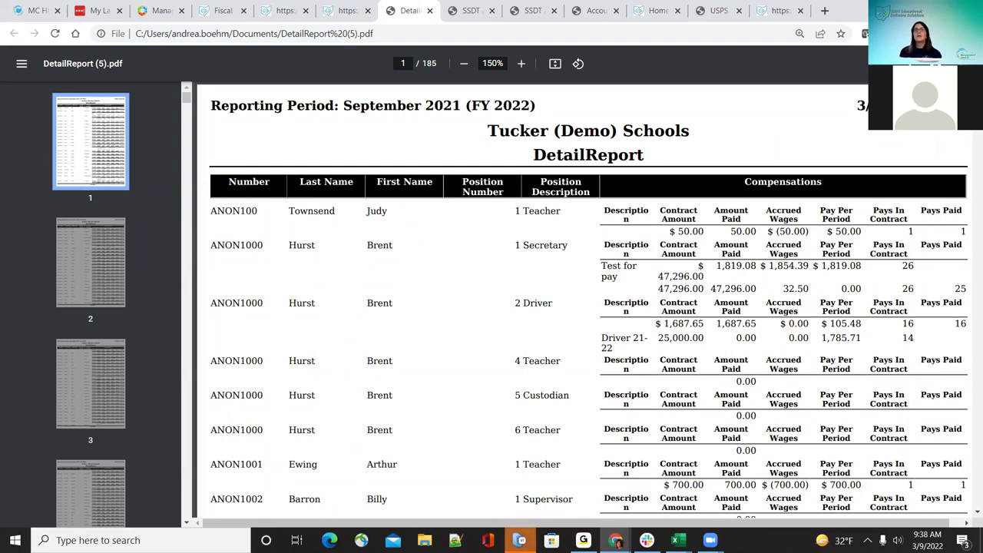
left_click_drag(735, 522, 747, 523)
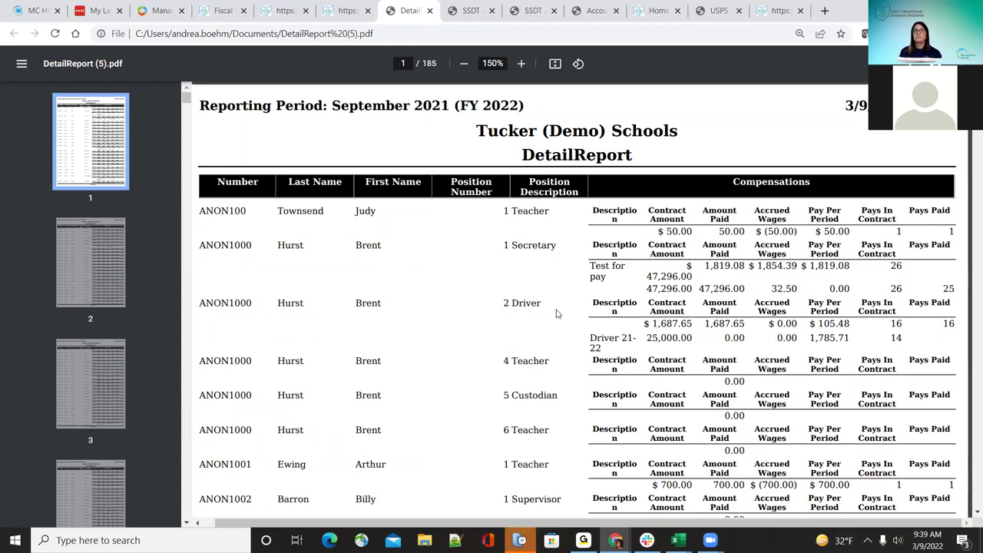
scroll(557, 314, "down", 3)
scroll(558, 313, "up", 3)
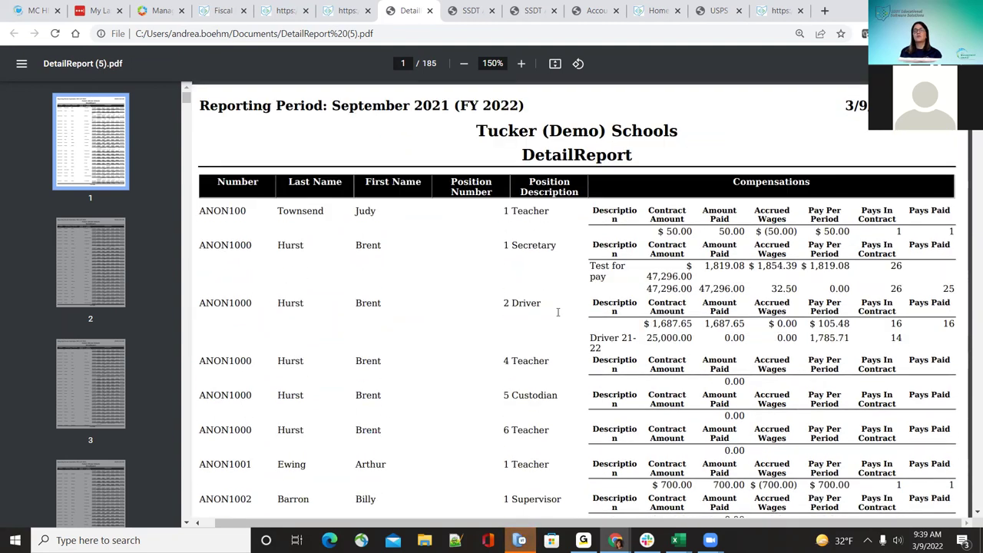
scroll(558, 312, "down", 2)
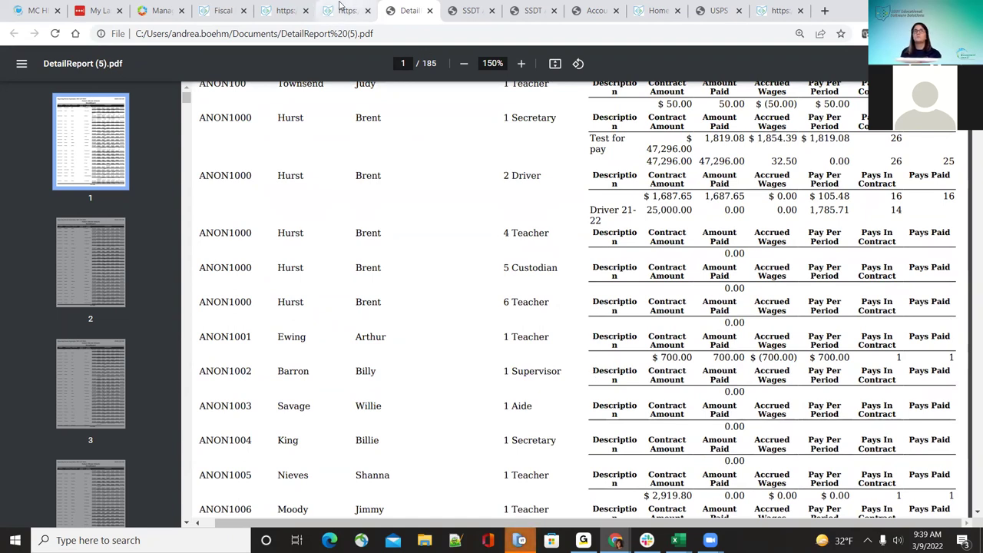
left_click(430, 11)
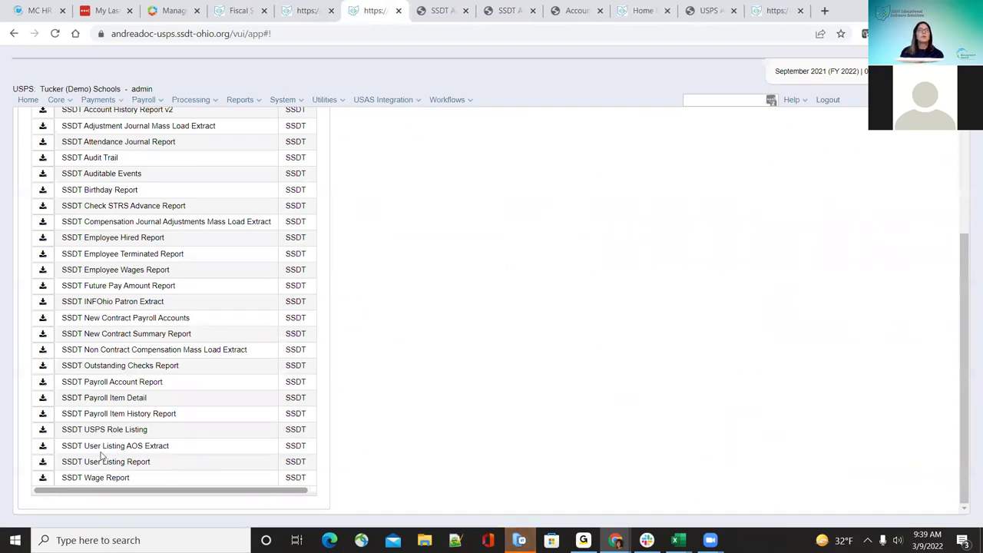
Step: Open the SSDT Wage Report options and view, then close, its DetailReport scheduling job parameters
left_click(43, 478)
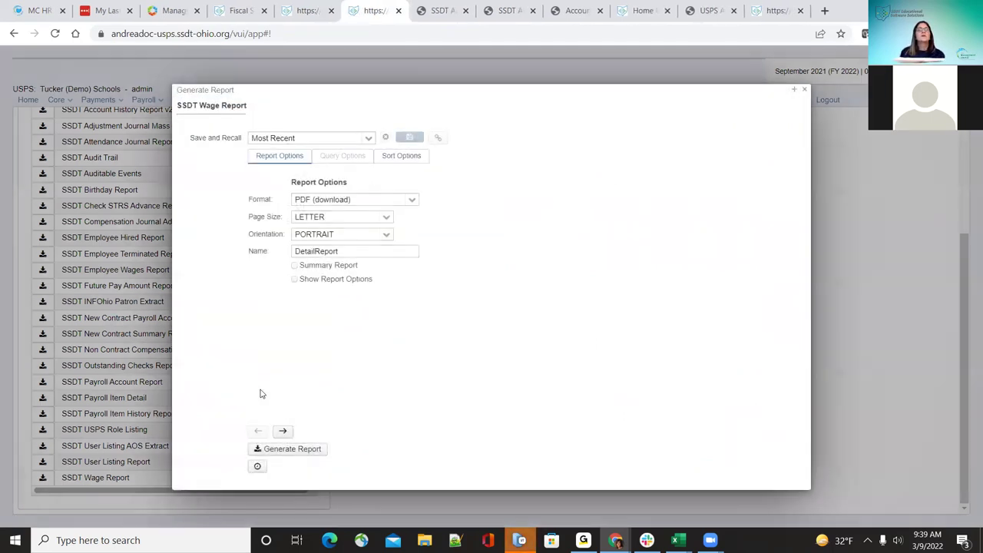
left_click(255, 468)
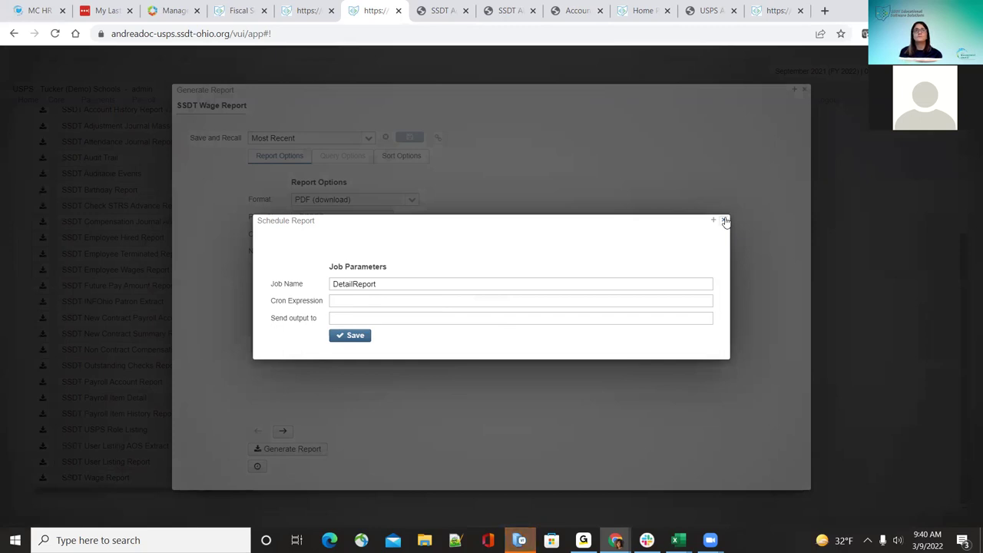
left_click(726, 221)
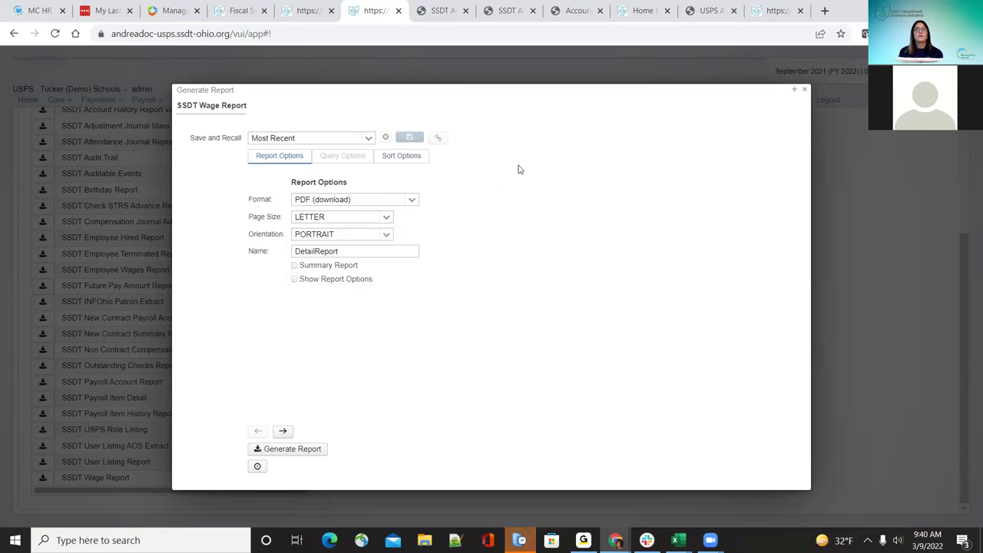
Step: Close the Wage Report options and the three Account History Report PDF tabs, back on USPS
left_click(806, 93)
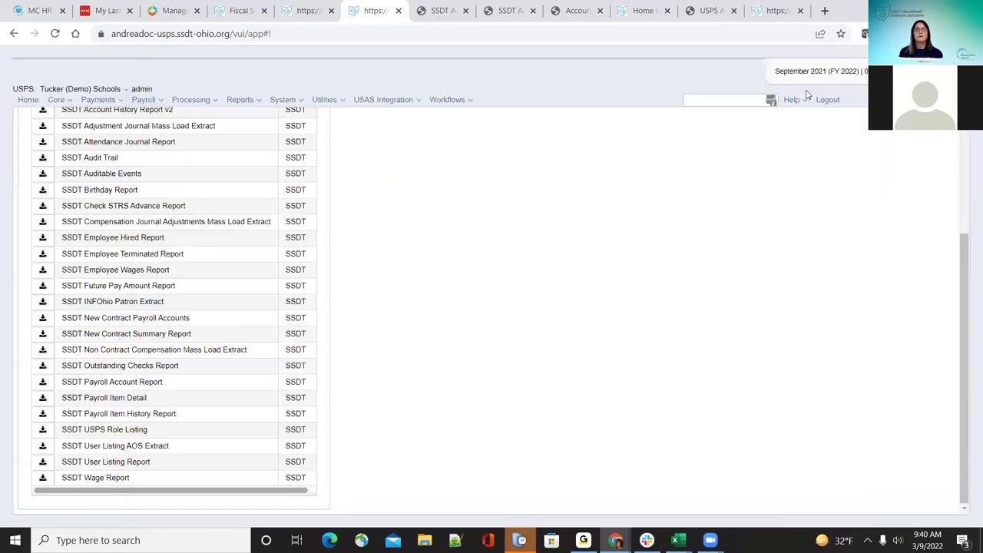
scroll(246, 403, "up", 5)
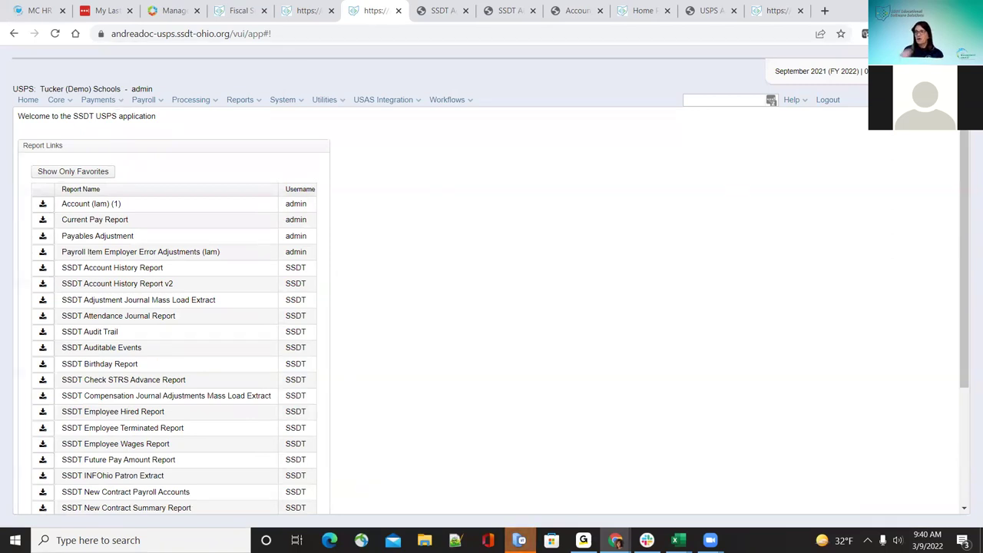
left_click(460, 11)
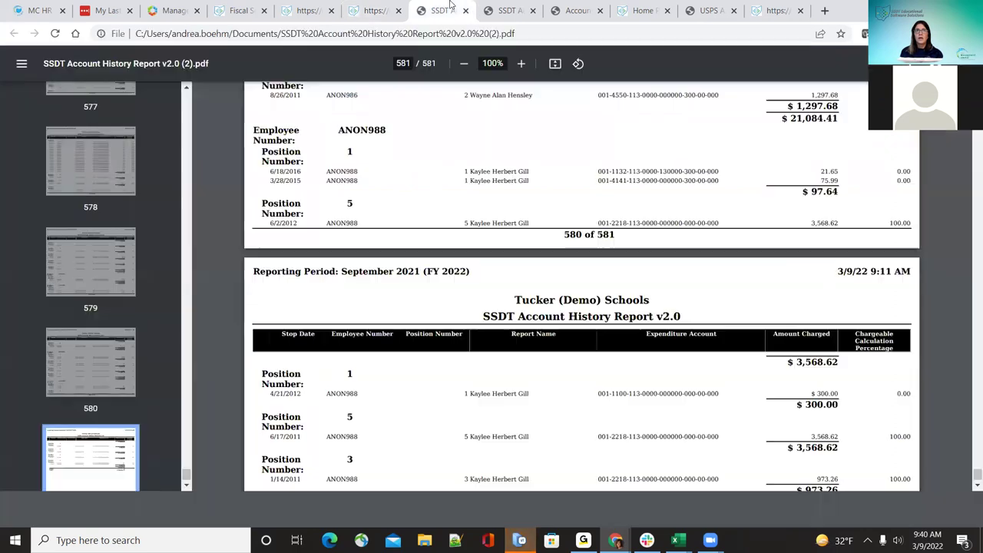
left_click(465, 11)
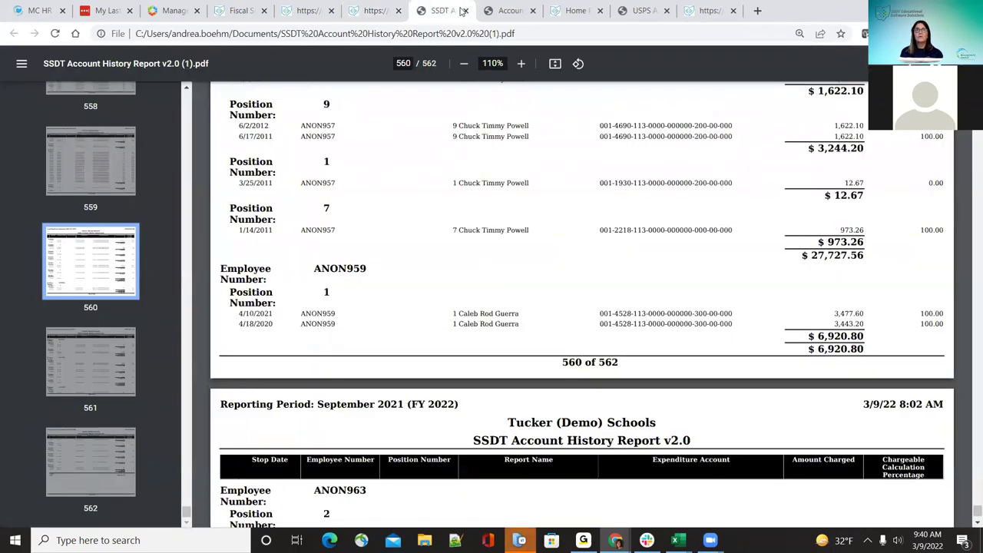
left_click(465, 11)
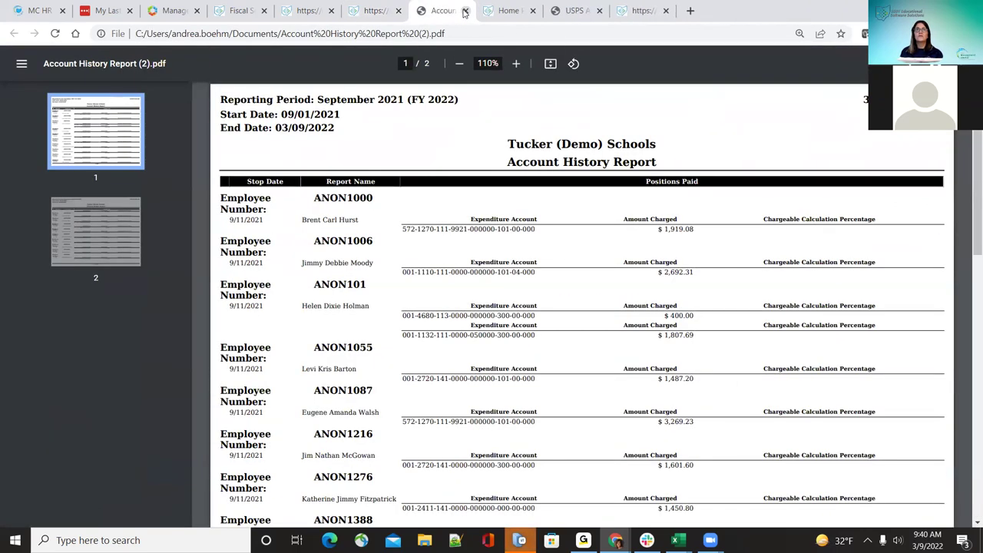
left_click(465, 10)
left_click(377, 11)
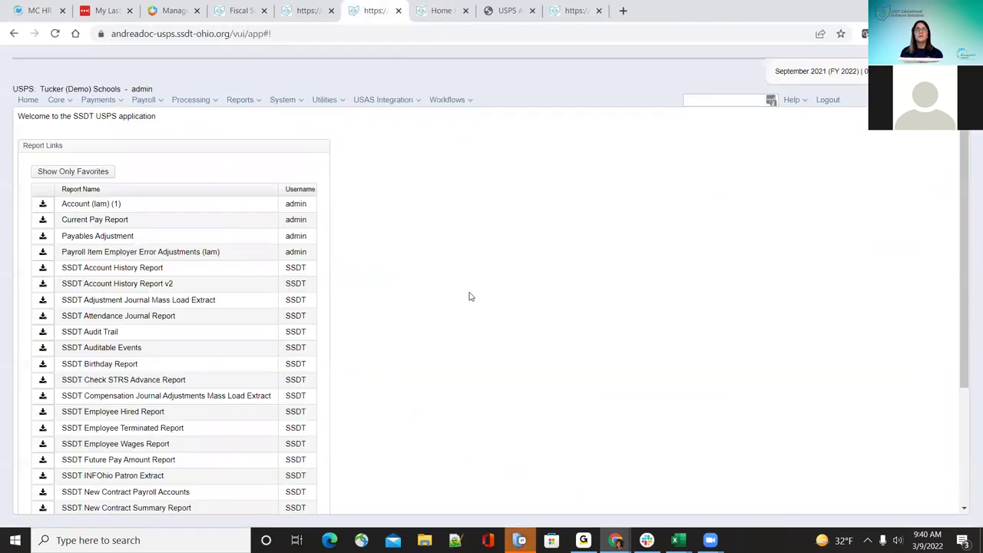
Step: Look over the Report Links list on the home page and open the Core menu
scroll(287, 428, "down", 2)
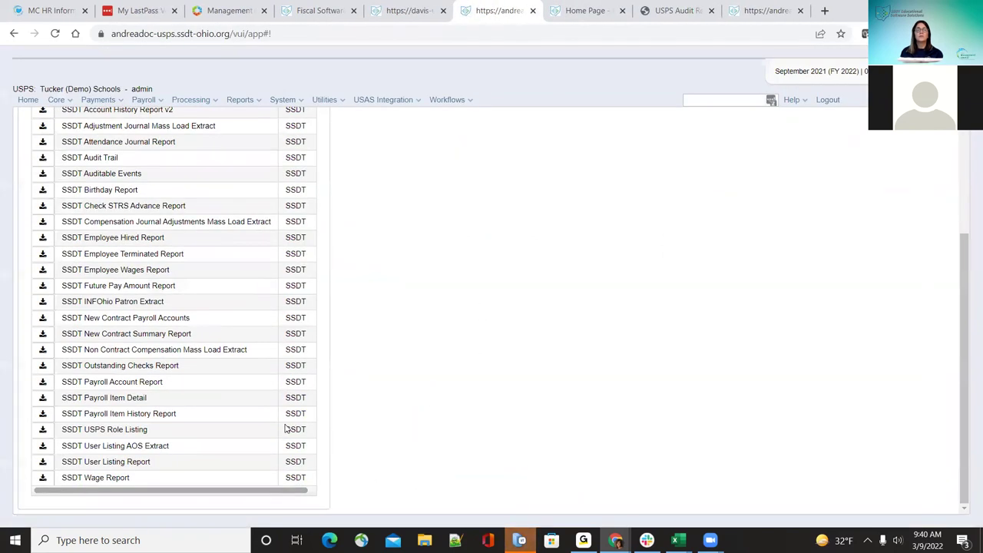
scroll(287, 428, "up", 2)
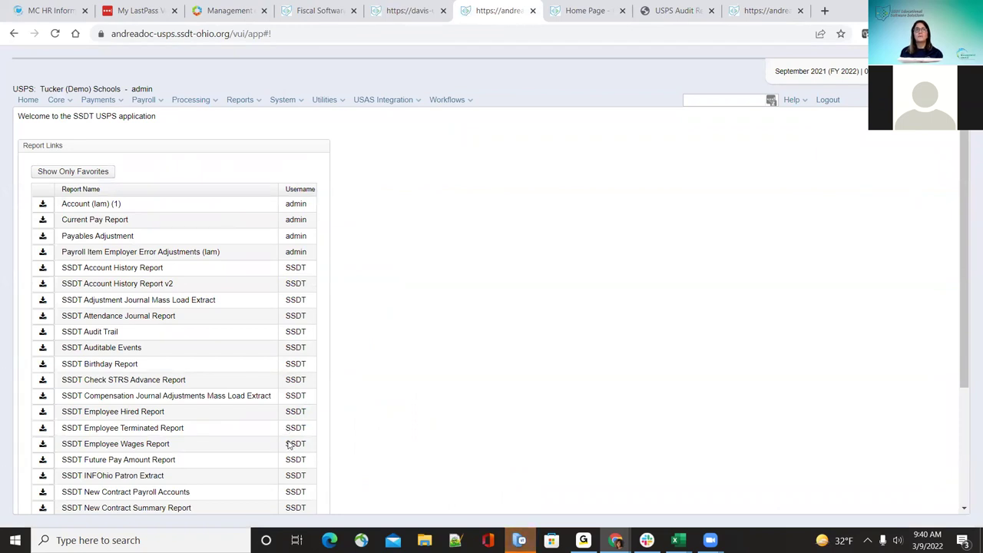
scroll(288, 444, "down", 2)
scroll(286, 445, "up", 2)
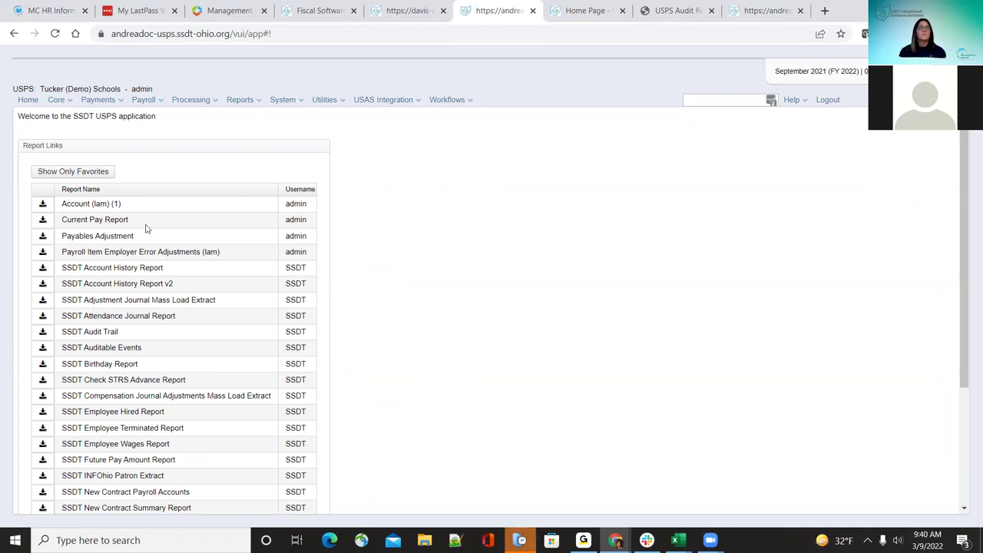
scroll(557, 369, "down", 2)
scroll(557, 369, "up", 2)
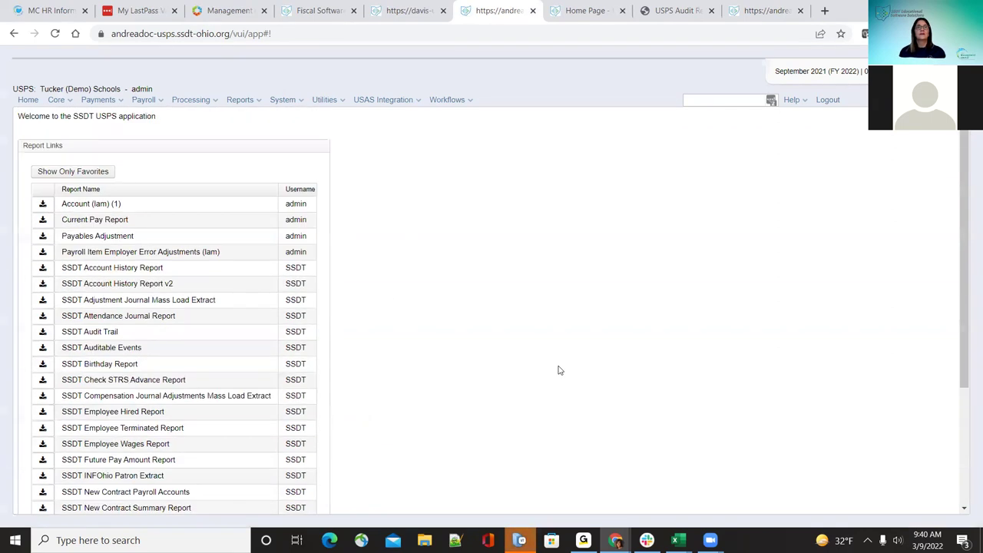
left_click(52, 103)
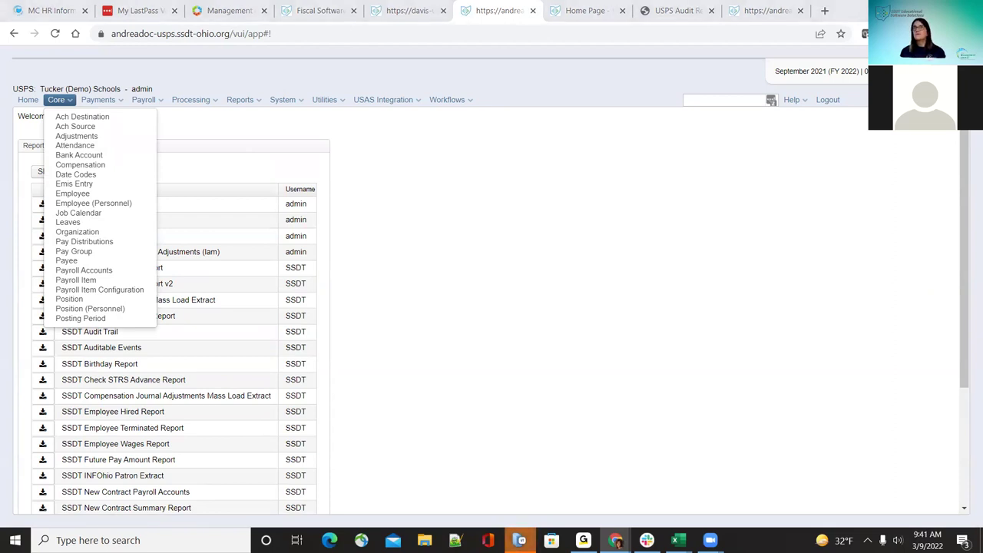
Step: Return to the beginner overview slides and advance past Home Page Reports to the USPS-R Menu slide
key("alt+Tab")
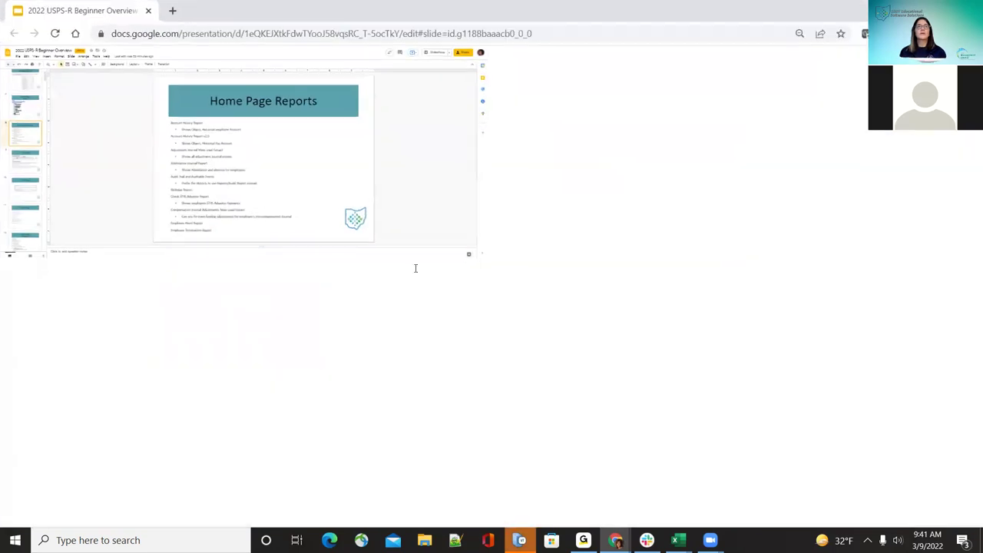
key("Down")
key("Down")
key("Down")
key("Down")
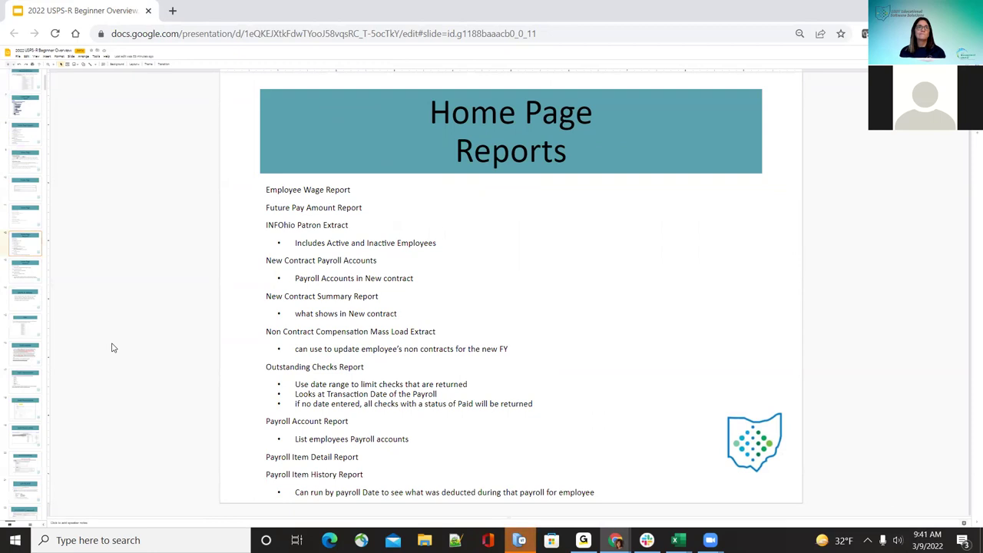
left_click(28, 281)
left_click(17, 301)
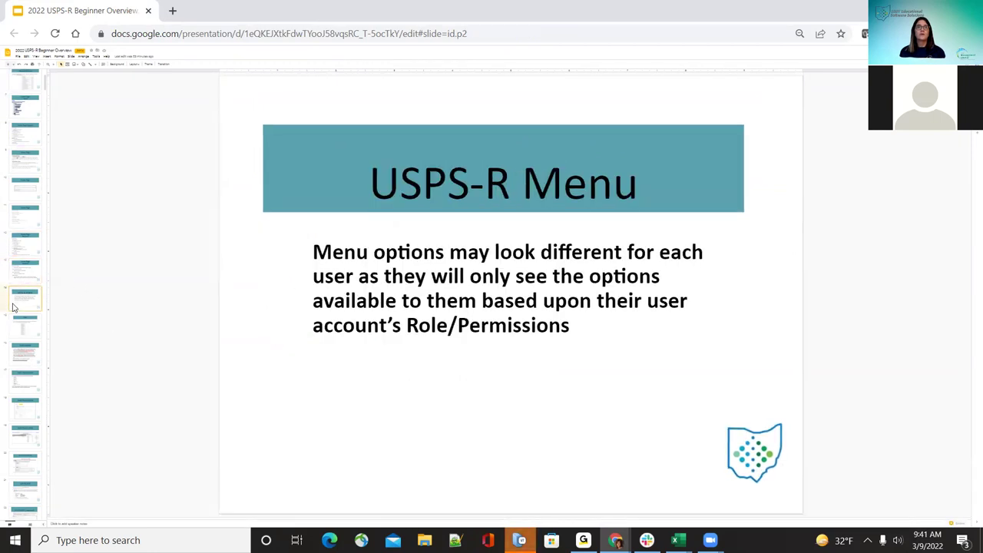
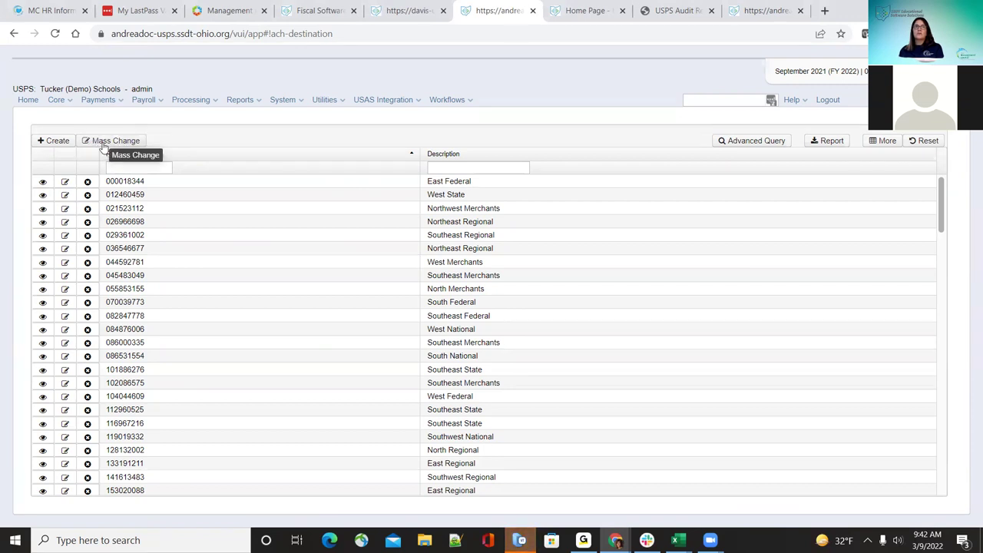
Step: Uninstall and reinstall the Mass Change Service module, then refresh the Modules list
left_click(291, 103)
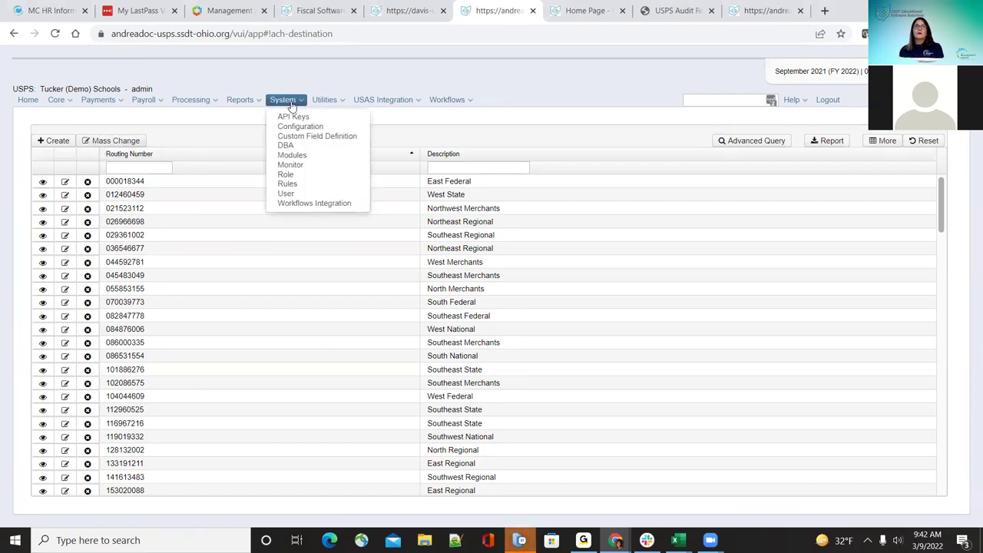
left_click(301, 157)
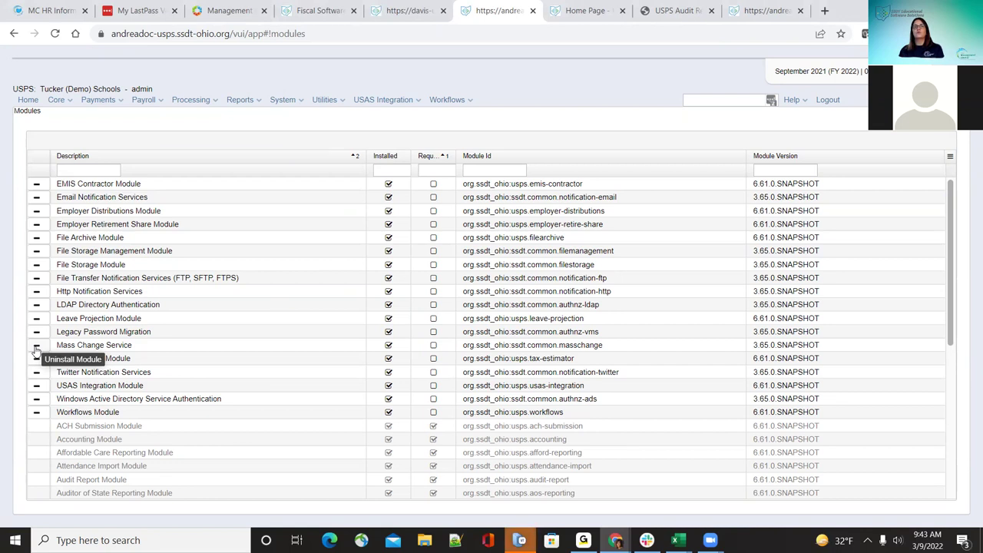
left_click(36, 345)
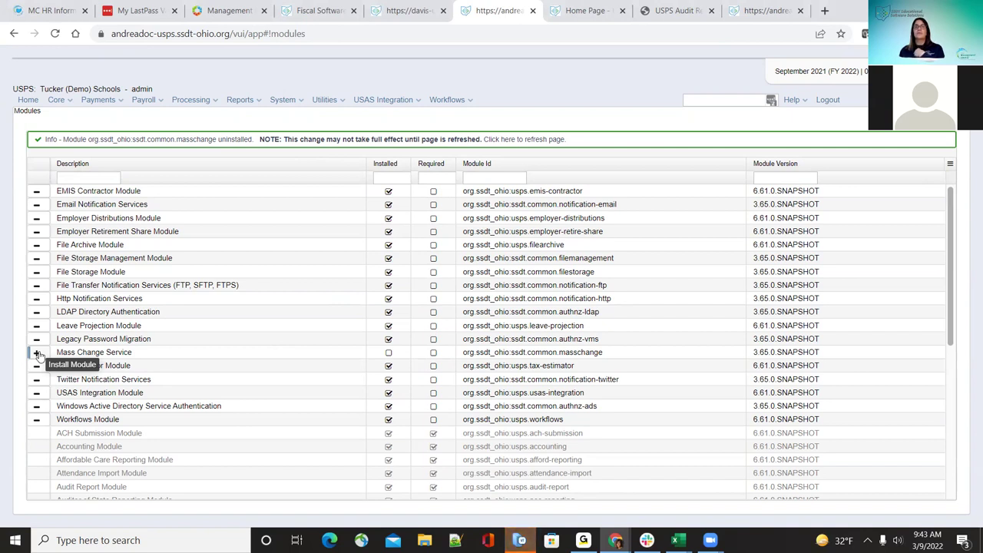
left_click(37, 354)
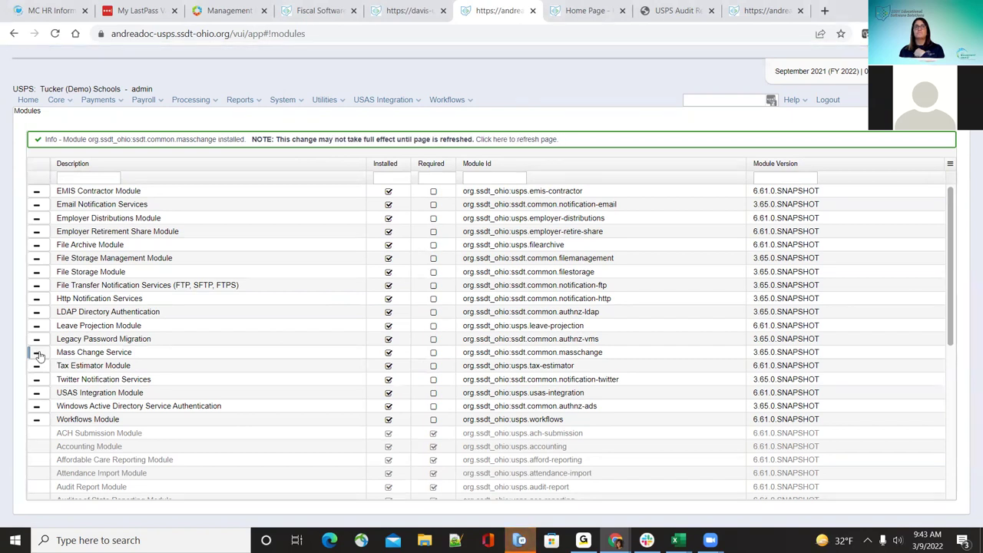
left_click(500, 139)
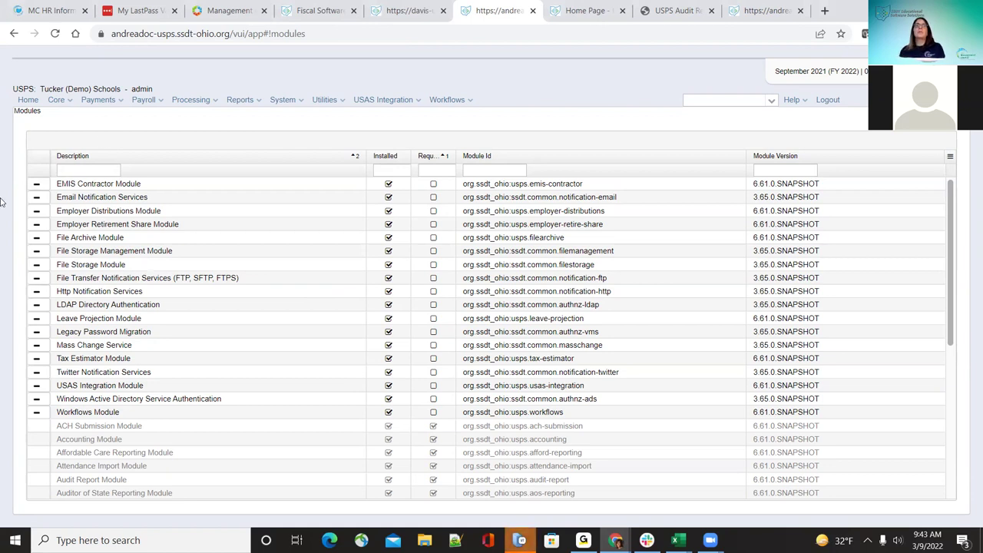
left_click(58, 100)
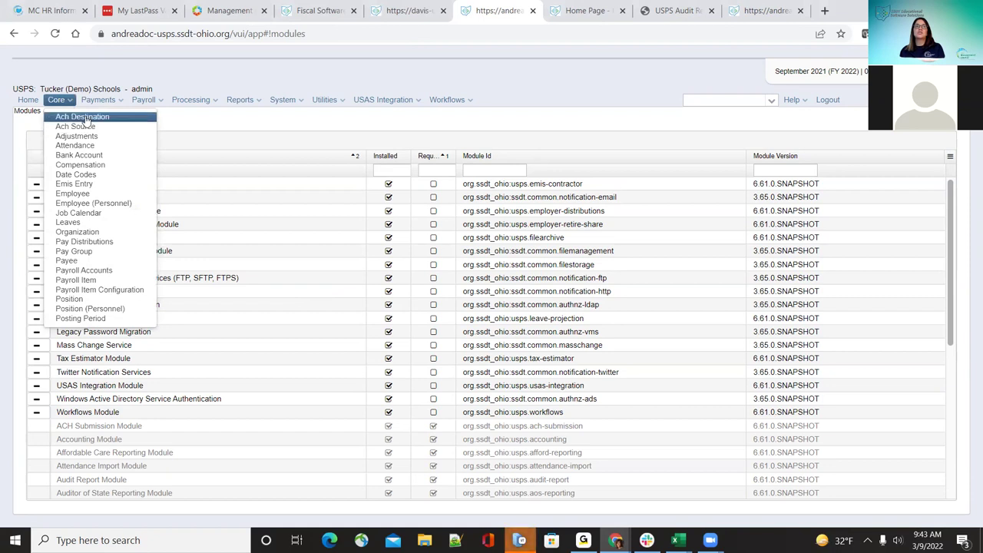
Step: Open the Attendance records under Core and start a Mass Change on them
left_click(87, 117)
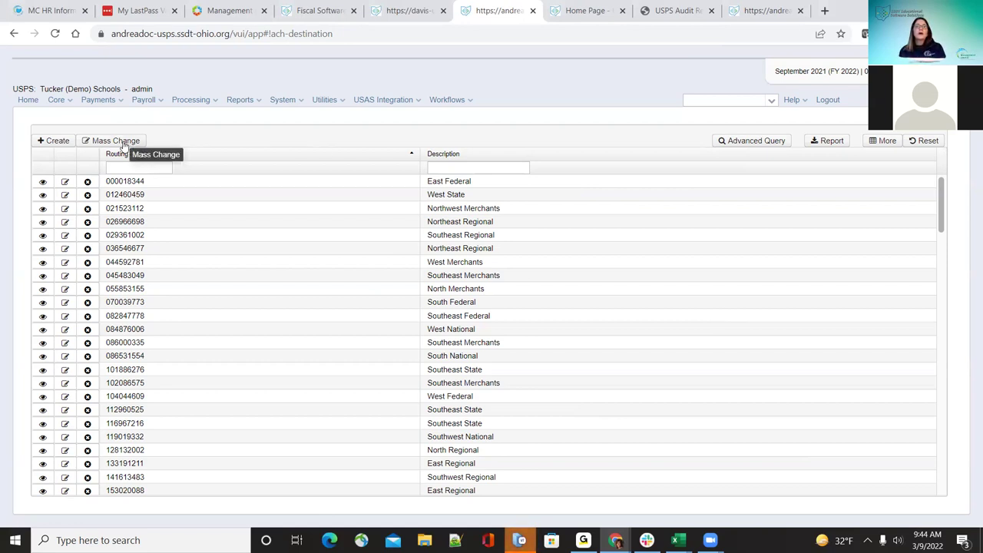
left_click(58, 101)
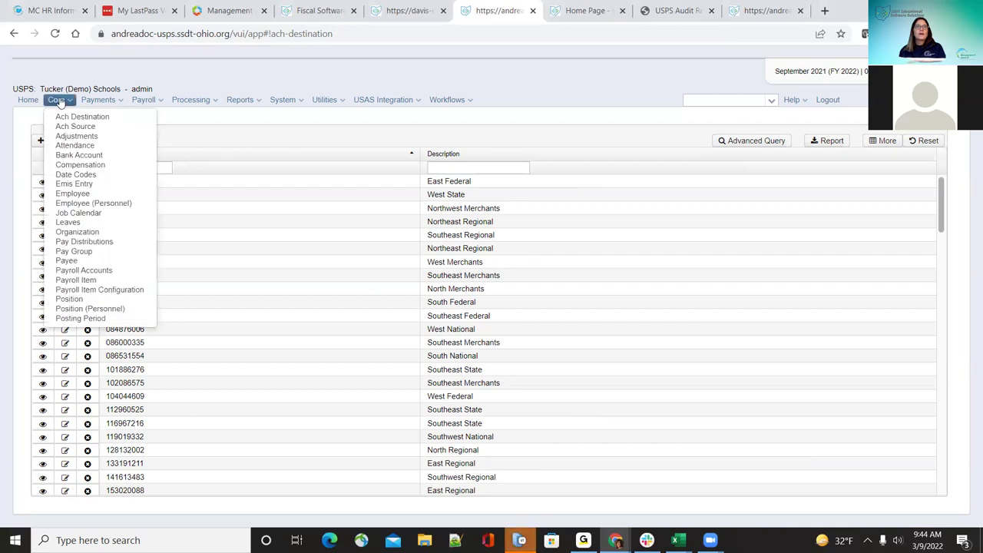
left_click(85, 146)
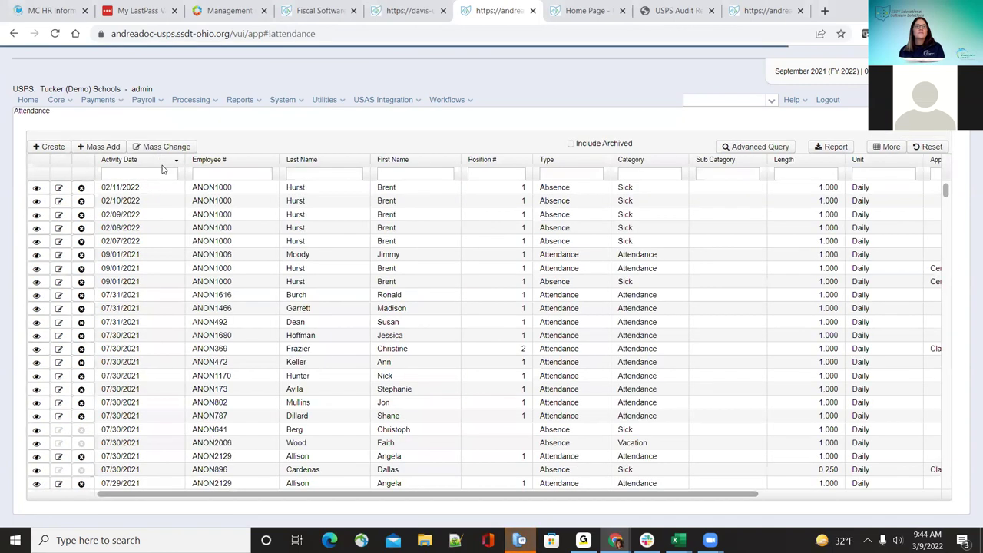
left_click(156, 148)
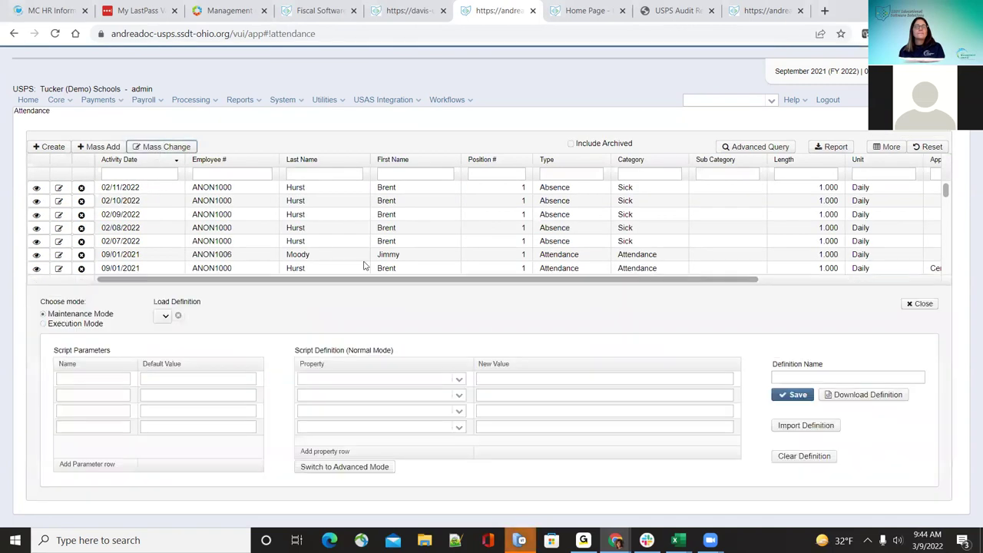
Step: Filter the Attendance list by Activity Date 02/11/2022
left_click(459, 379)
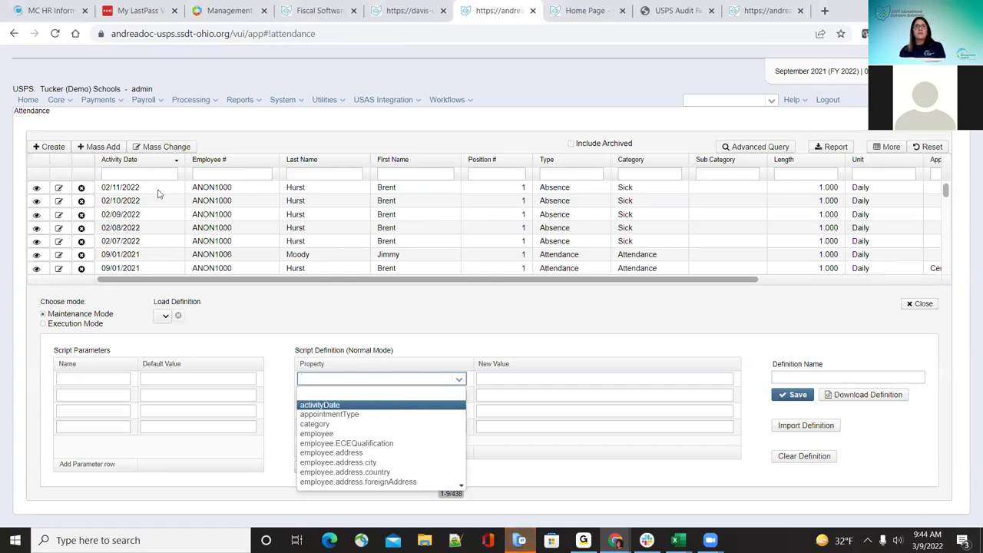
key("Up")
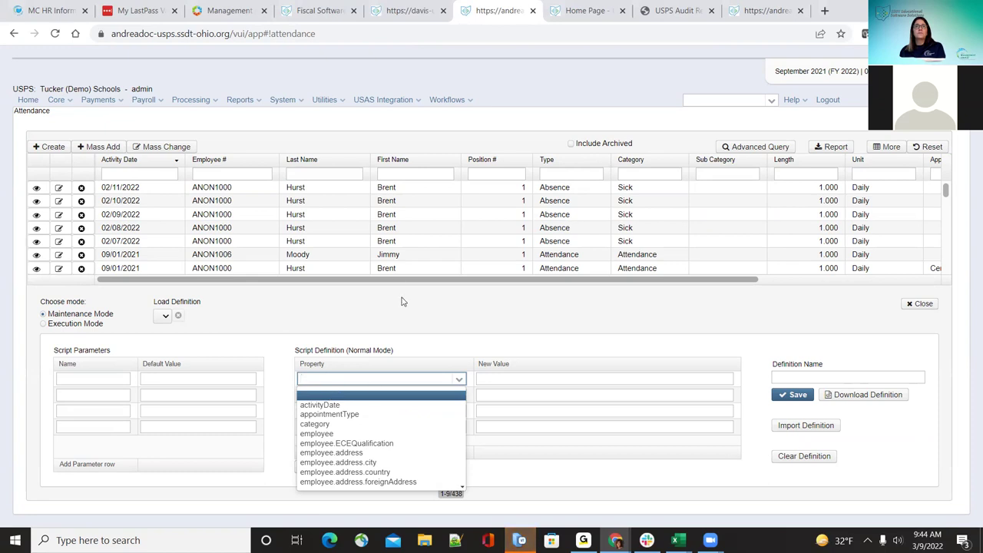
left_click(401, 301)
left_click(150, 176)
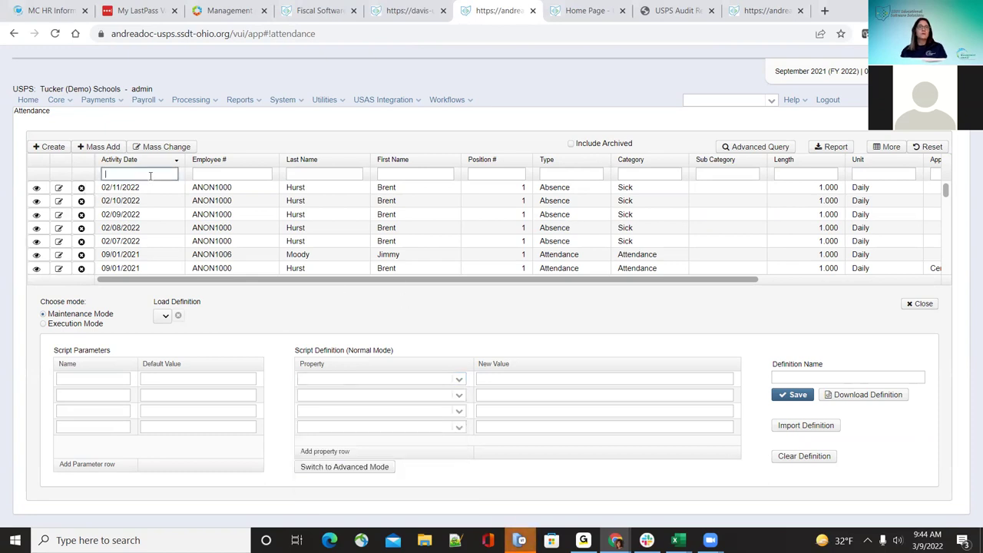
type("02/11/2022")
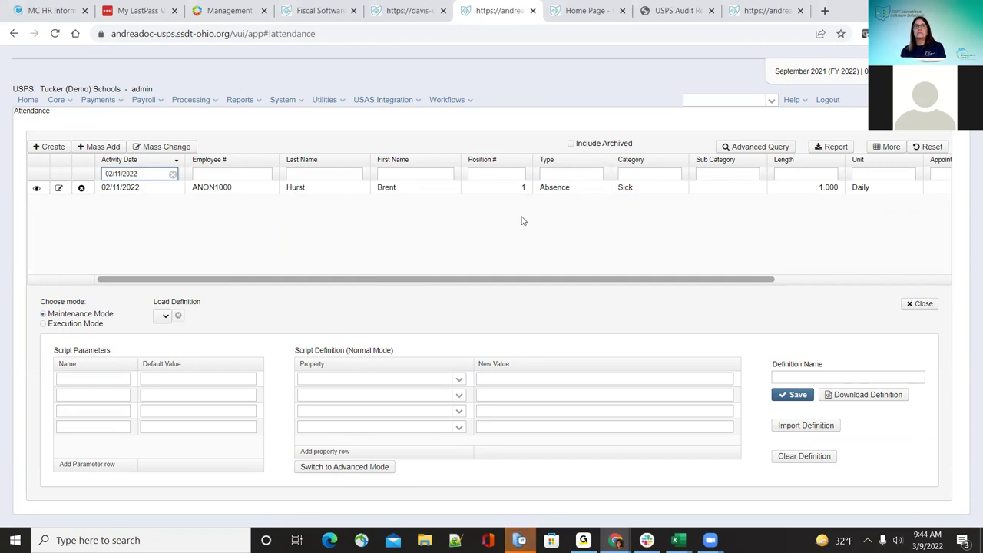
Step: Set activityDate as the property to change and paste the convertDate expression as its New Value
left_click(459, 378)
left_click(440, 406)
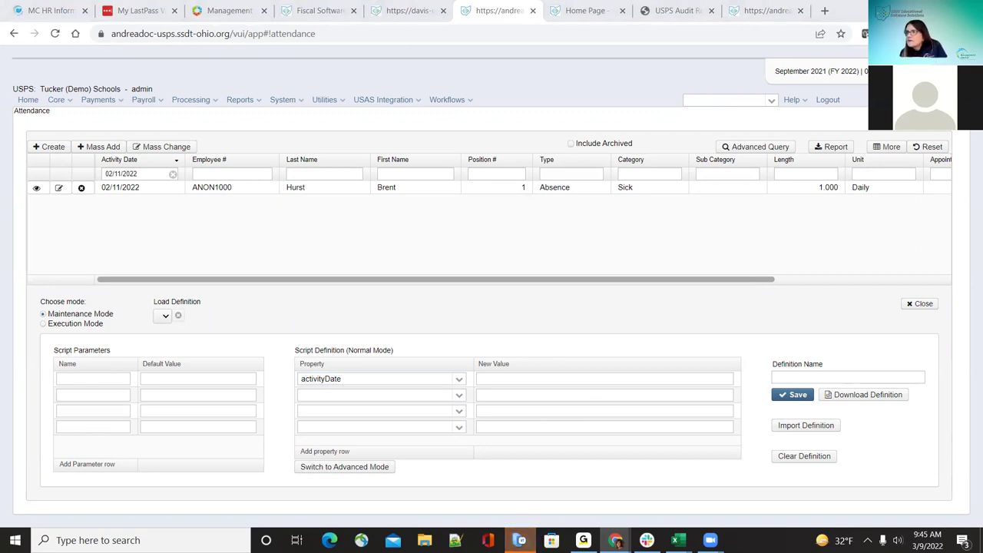
left_click(541, 377)
type("org.ssdt_ohio.model.util.DateConverter.convertDate('MM/DD/YYYY')")
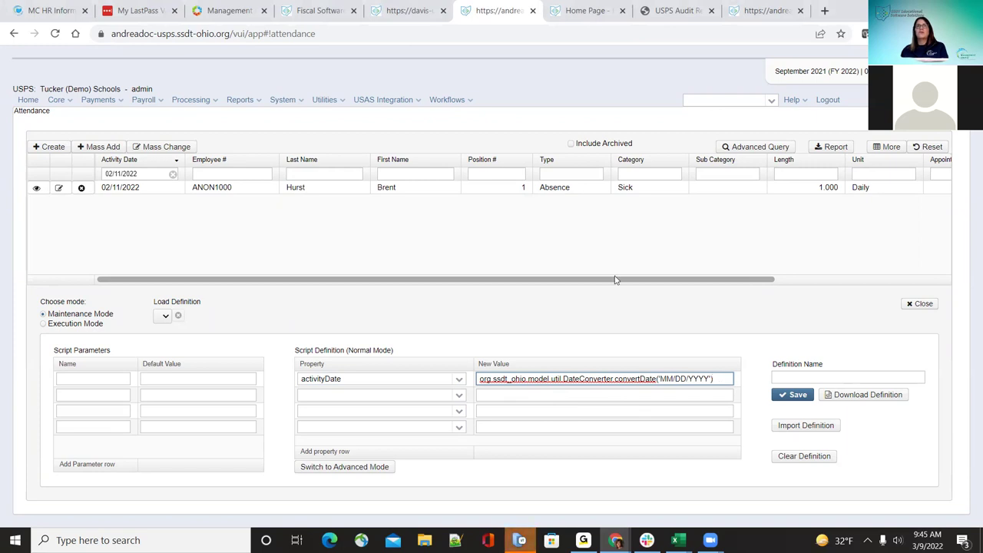
Step: In the wiki, open the Mass Change page under Appendix > General Procedures
left_click(600, 9)
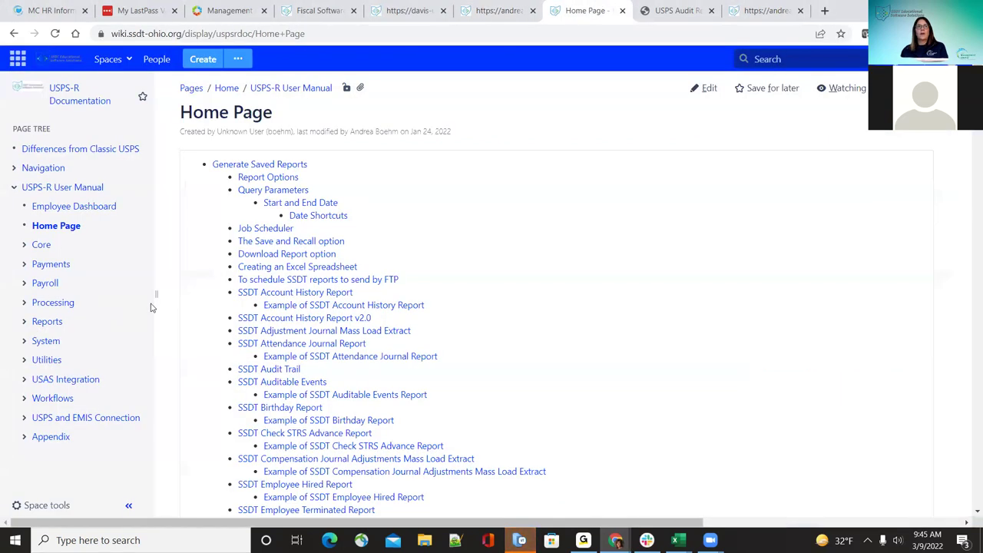
left_click(24, 438)
left_click(34, 480)
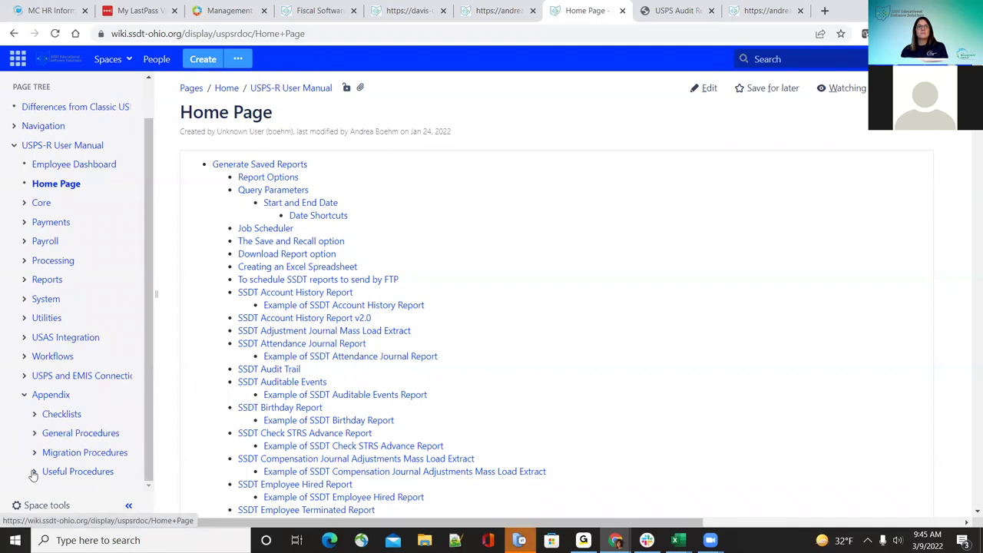
scroll(67, 456, "down", 3)
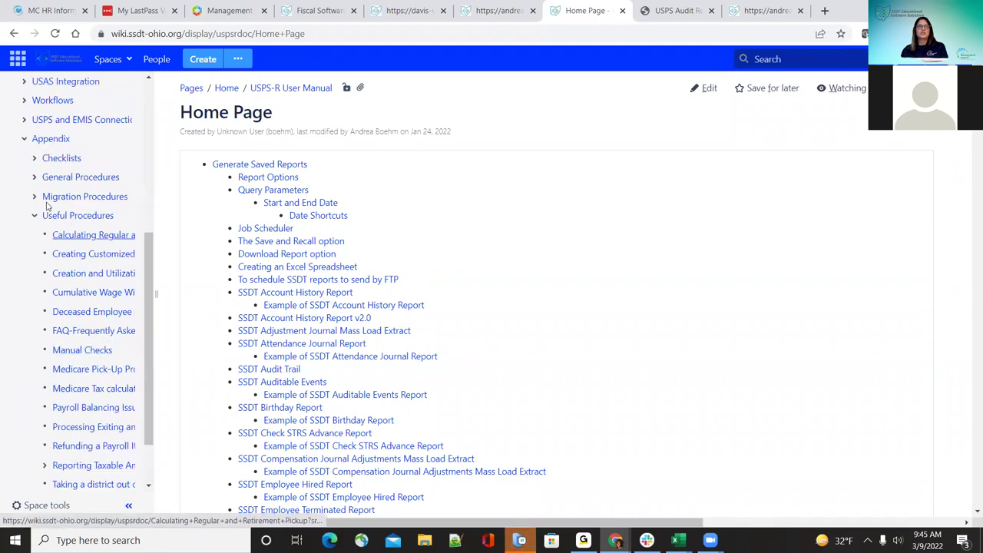
left_click(34, 178)
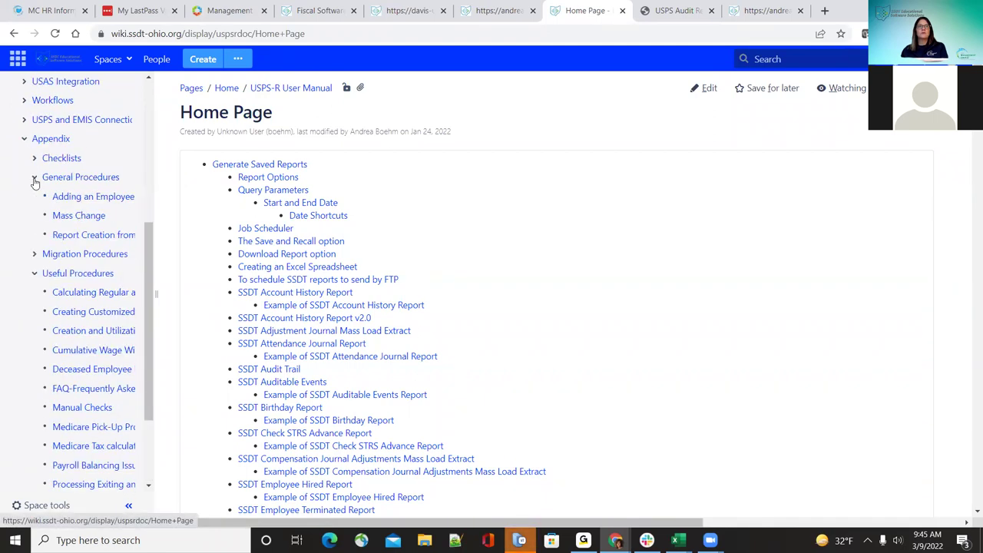
left_click(77, 215)
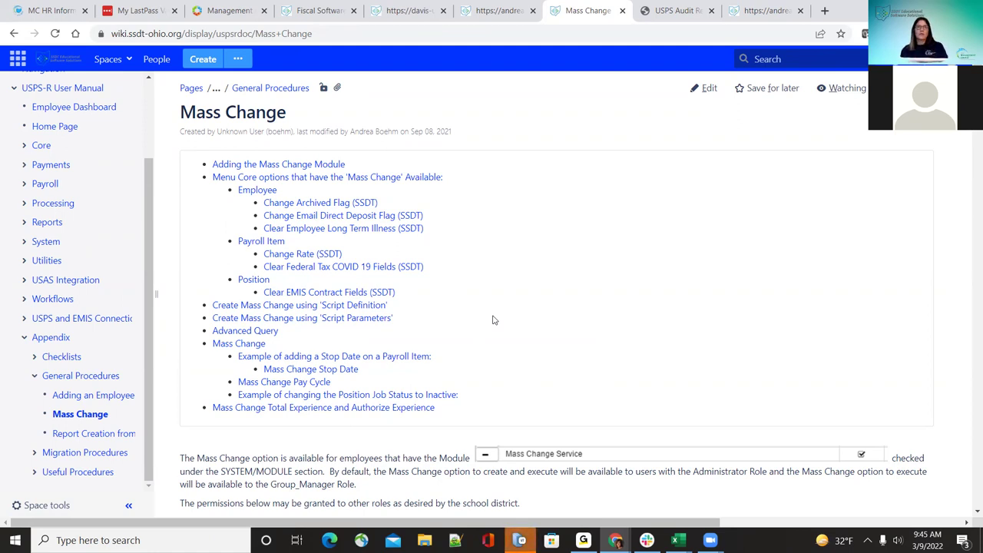
Step: Recheck the Mass Change documentation, then return to the Attendance mass change in USPS-R
left_click(496, 10)
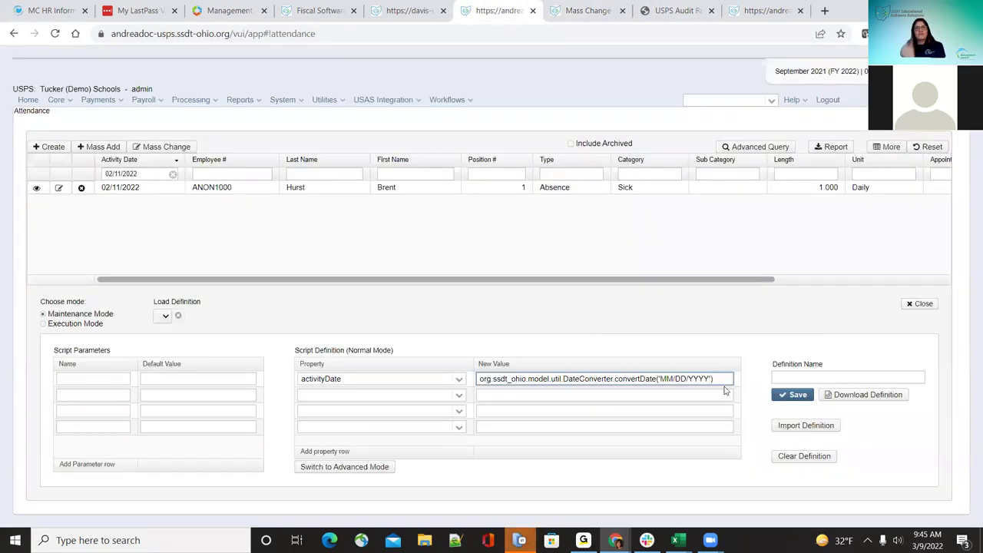
left_click(597, 6)
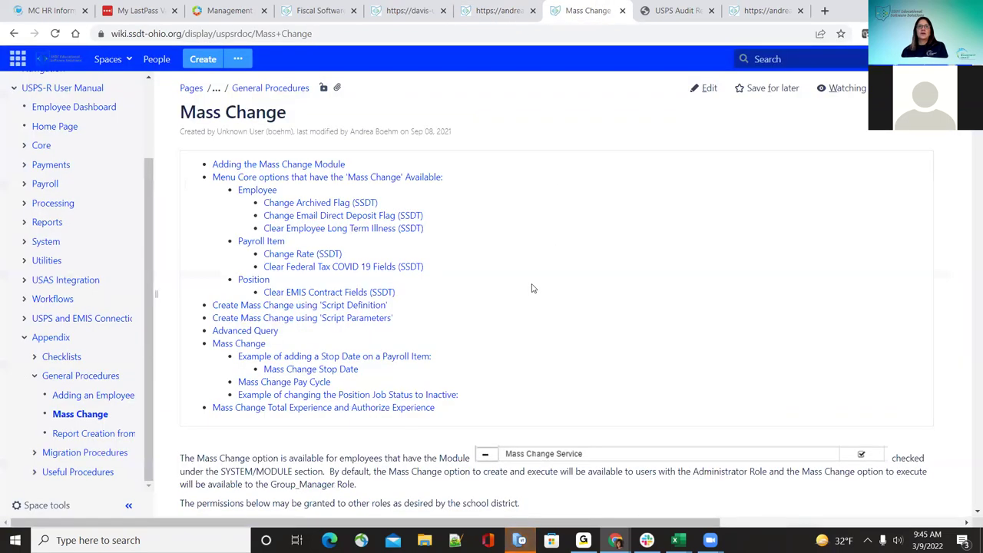
scroll(530, 287, "down", 3)
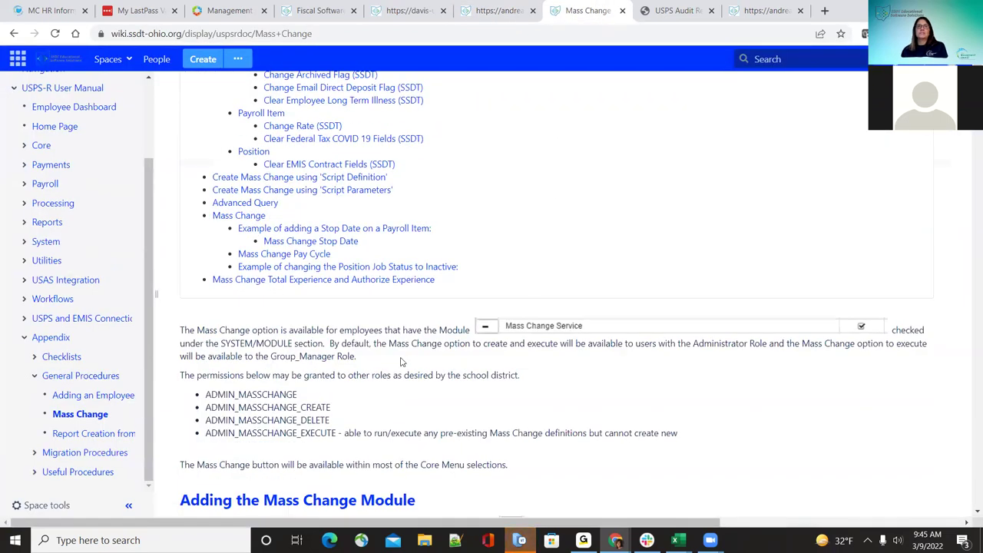
scroll(401, 361, "up", 1)
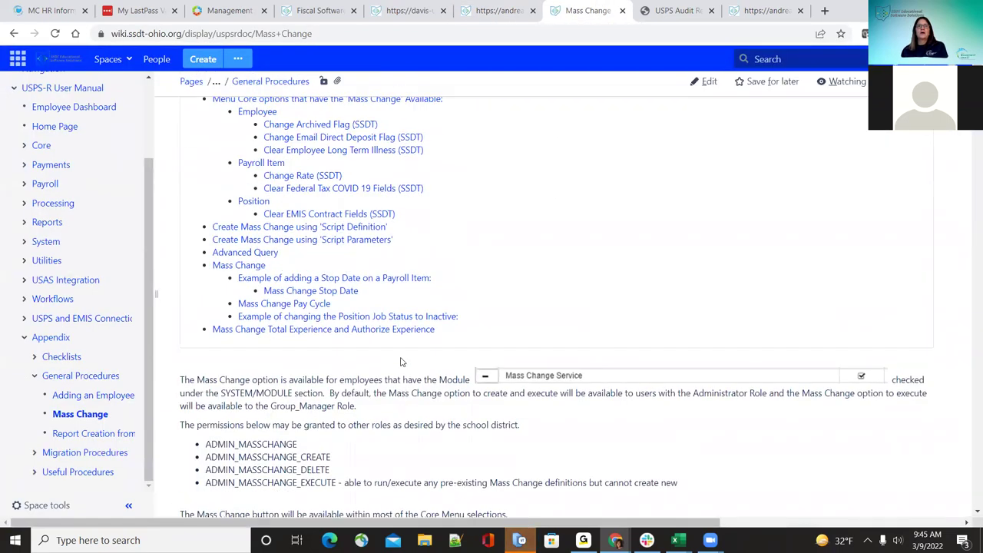
scroll(400, 361, "up", 1)
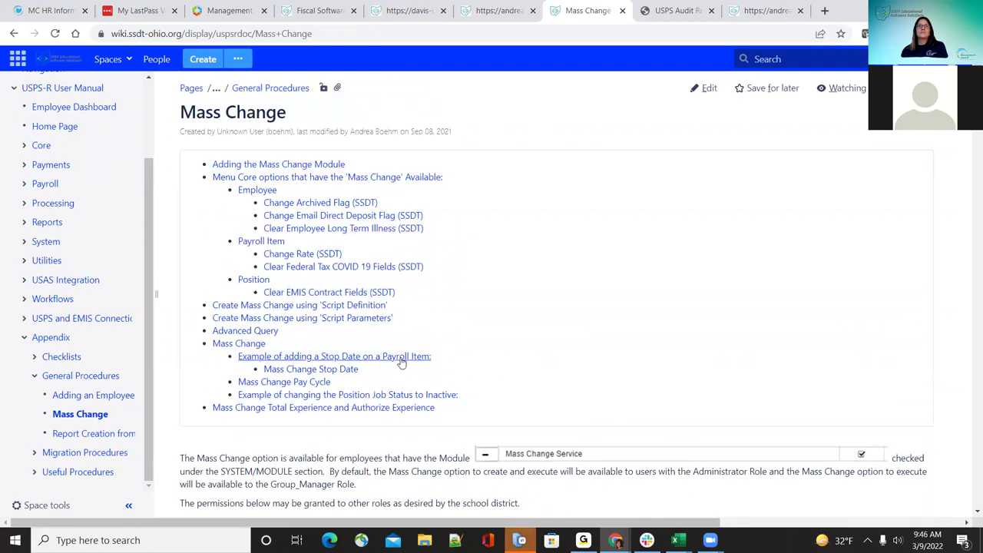
left_click(515, 10)
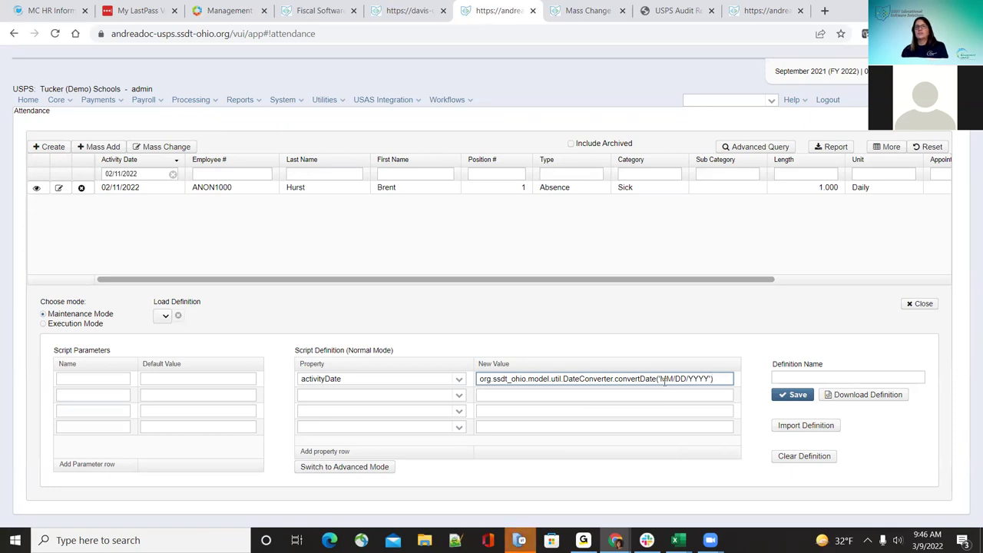
Step: Replace the MM/DD/YYYY placeholder with 02/12/2022 and switch to Execution Mode
key("Left")
key("Left")
key("Left")
key("Left")
key("Left")
key("Left")
key("Left")
key("Left")
key("Left")
key("Left")
key("BackSpace")
key("BackSpace")
type("02")
key("BackSpace")
key("BackSpace")
type("12")
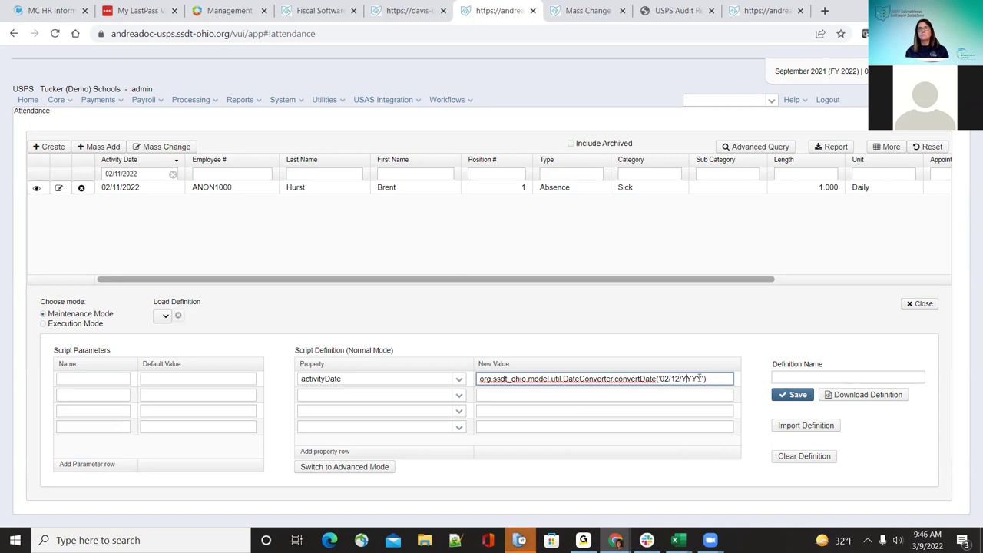
key("BackSpace")
key("BackSpace")
type("2022")
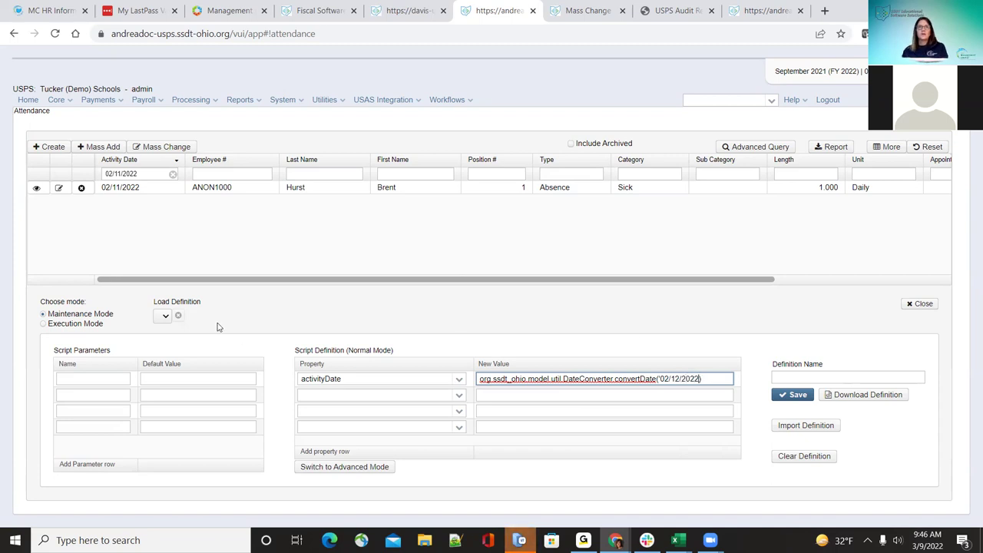
left_click(43, 324)
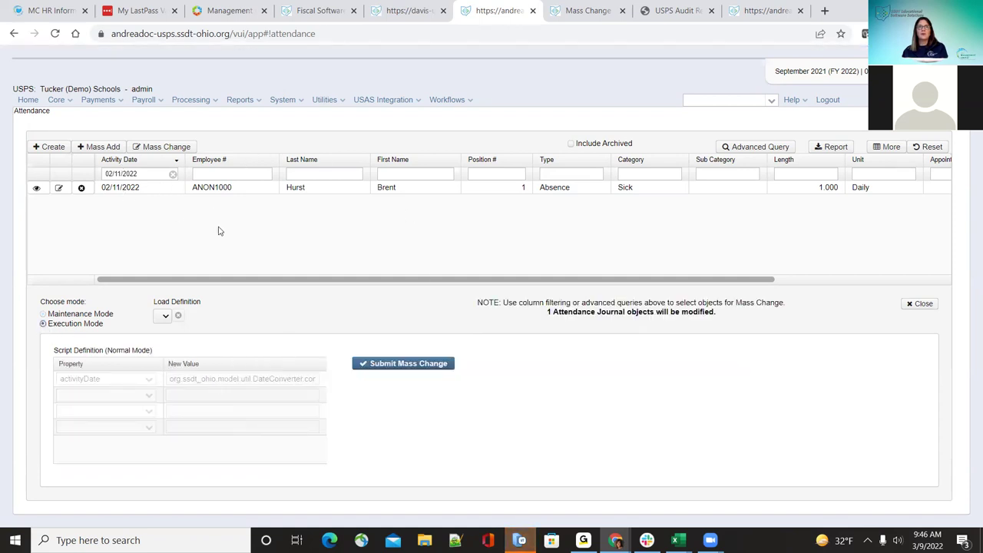
Step: Submit the mass change, then return to Maintenance Mode to review the activityDate definition
left_click(411, 363)
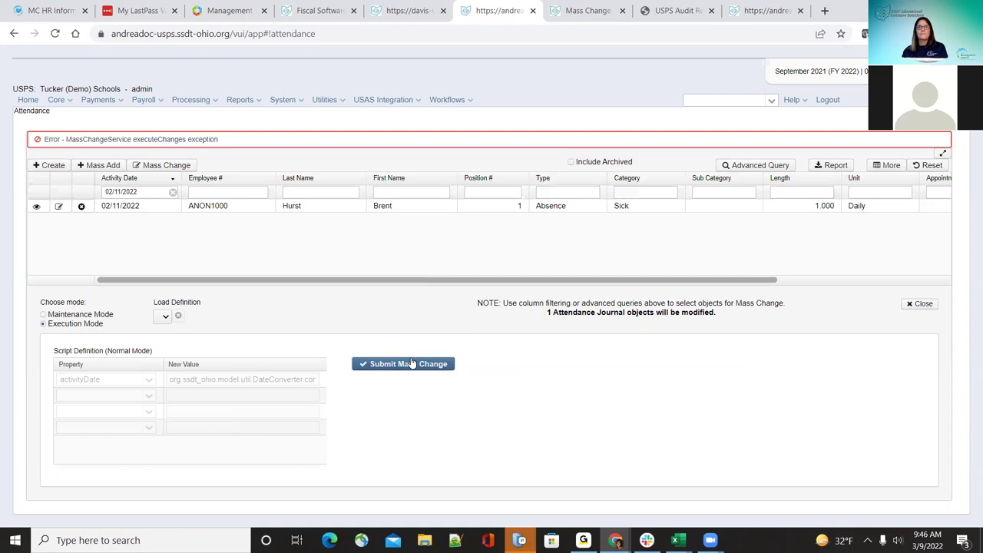
left_click(43, 314)
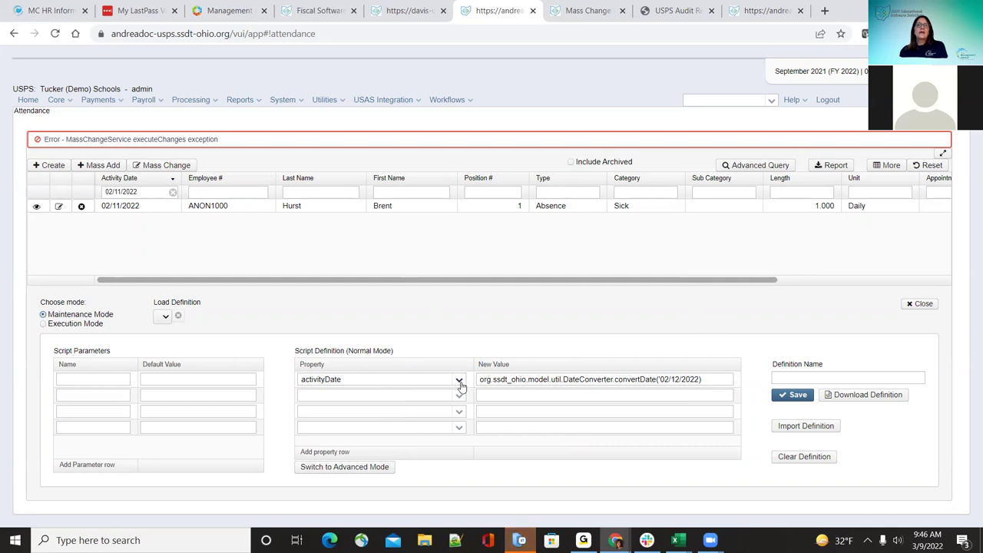
left_click(459, 382)
left_click(460, 381)
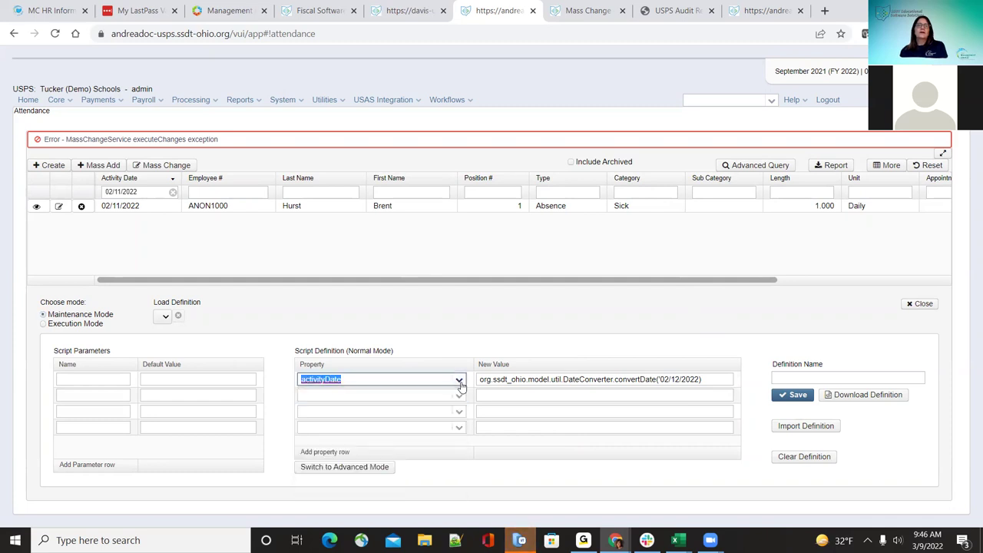
Step: Add the missing ')' to the convertDate formula and resubmit in Execution Mode
left_click(700, 380)
type(")")
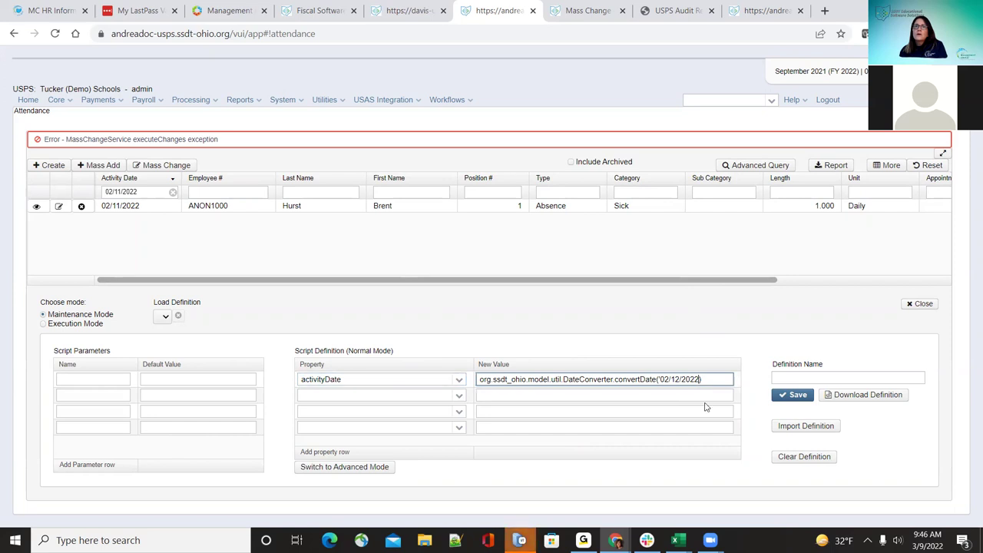
left_click(44, 324)
left_click(390, 365)
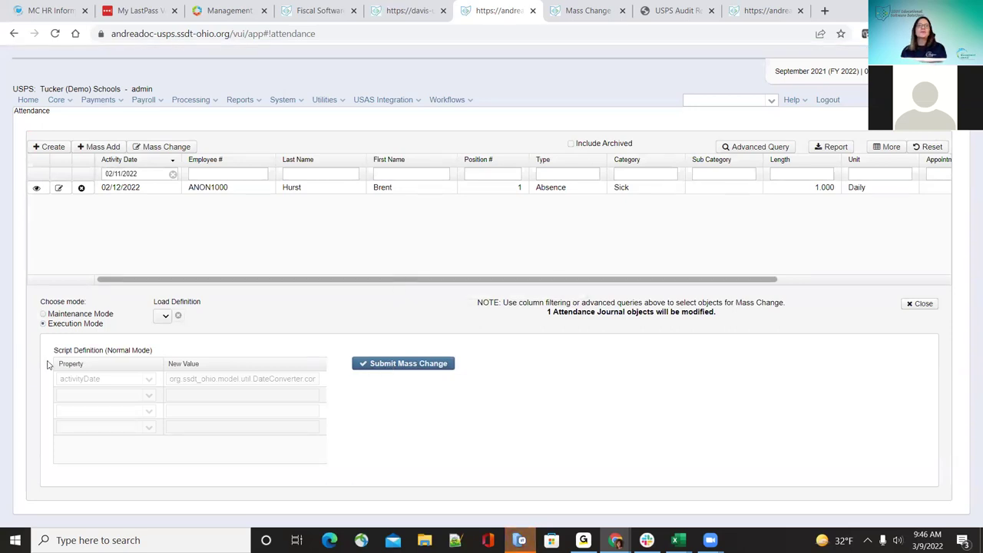
Step: Back in Maintenance Mode, clear the Activity Date filter and save the definition as 'test'
left_click(44, 323)
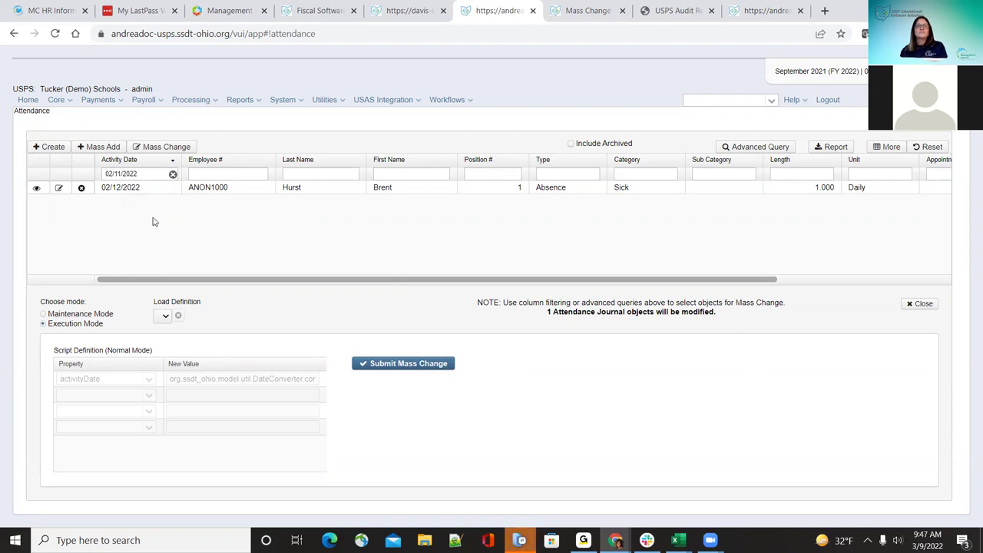
left_click(43, 314)
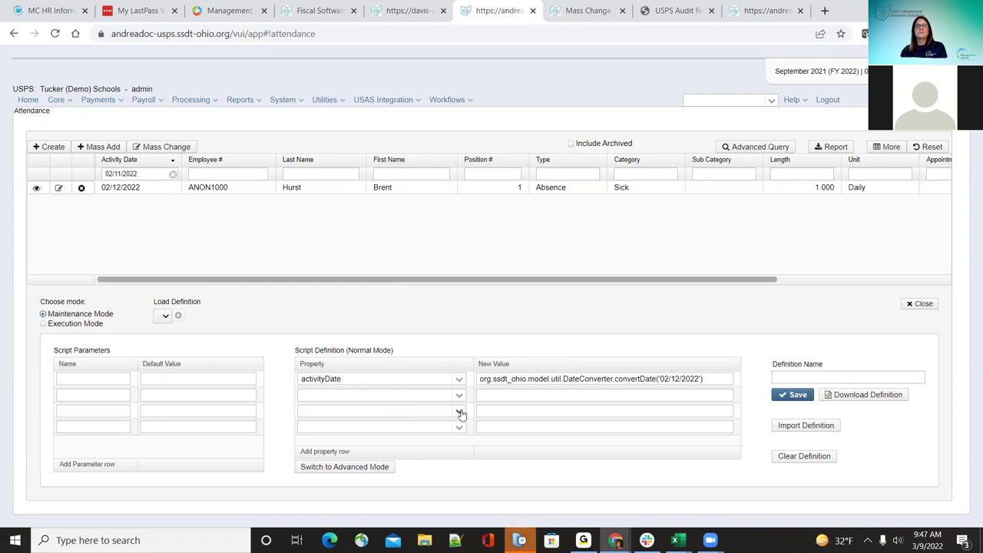
left_click(173, 175)
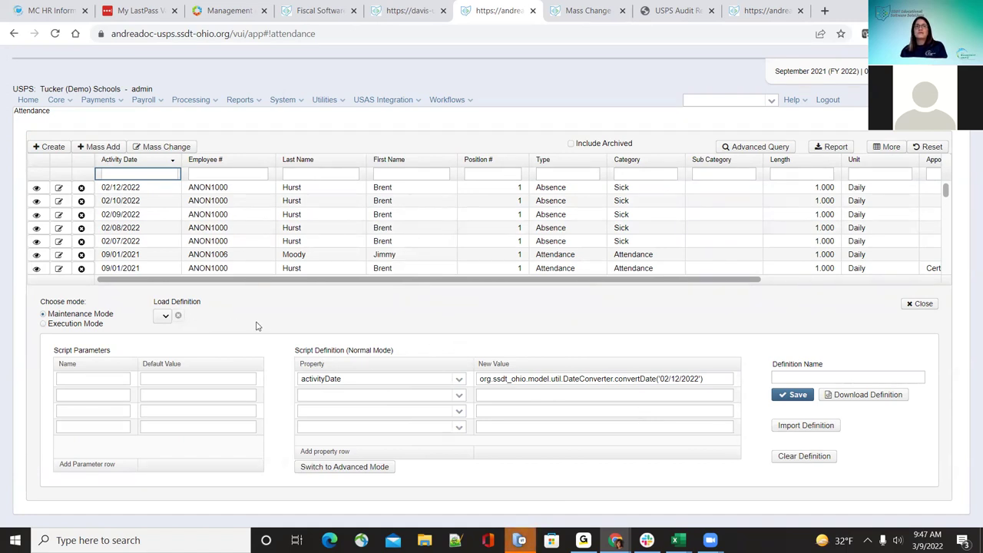
left_click(819, 378)
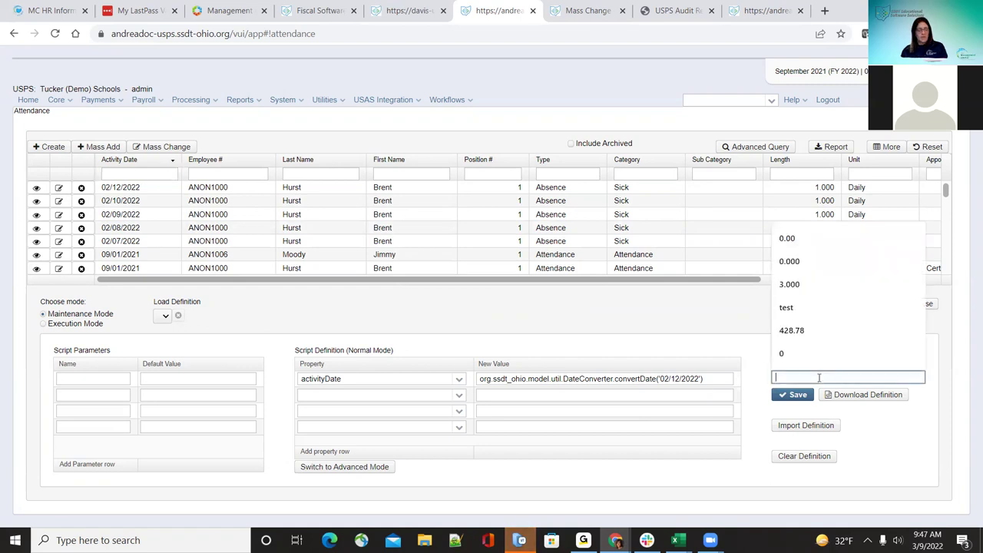
type("test")
left_click(799, 395)
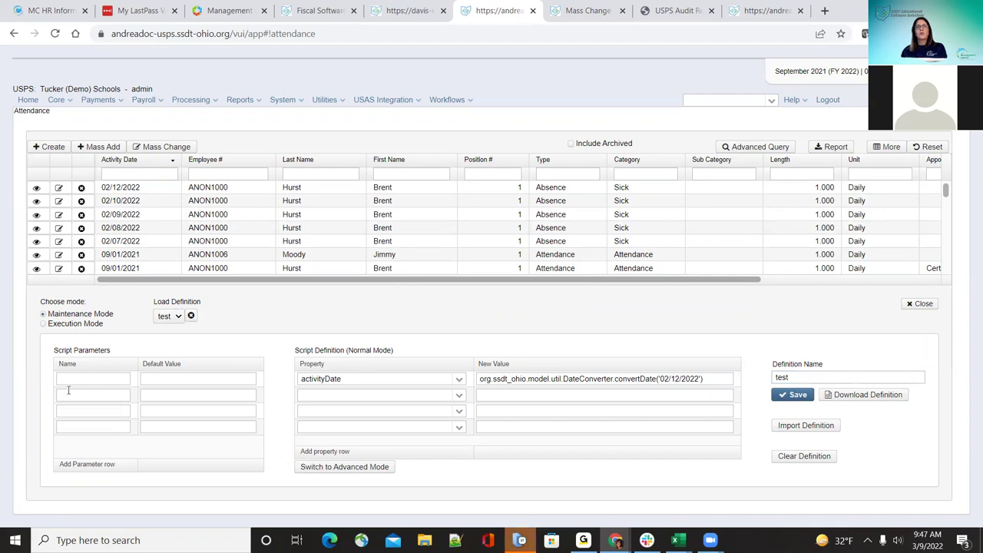
Step: Find 'test' among the saved definitions and download it
left_click(174, 318)
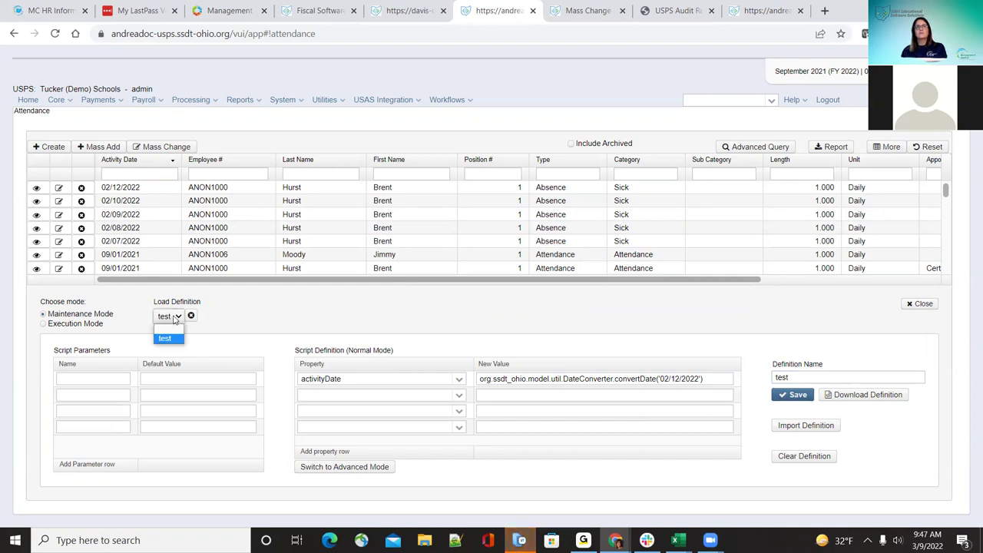
left_click(174, 319)
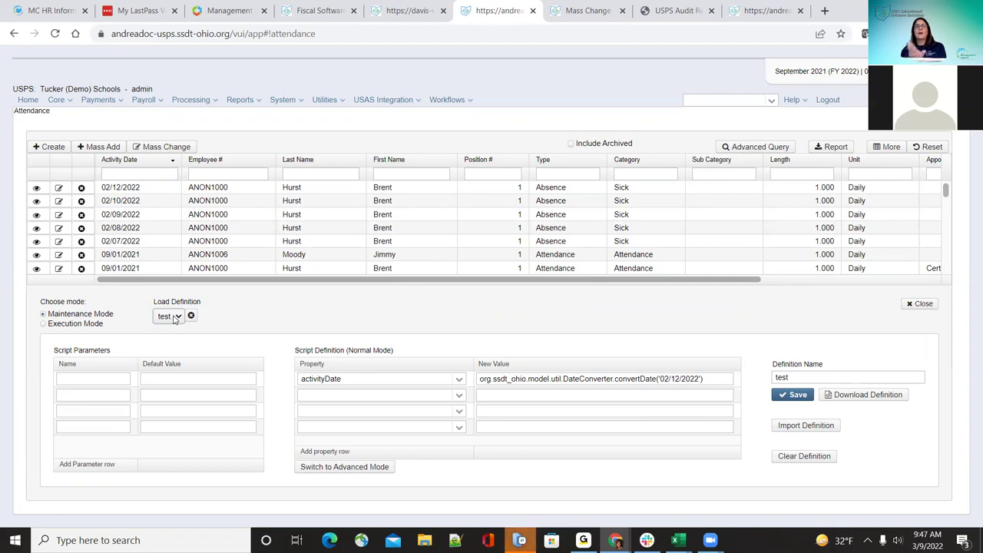
left_click(175, 317)
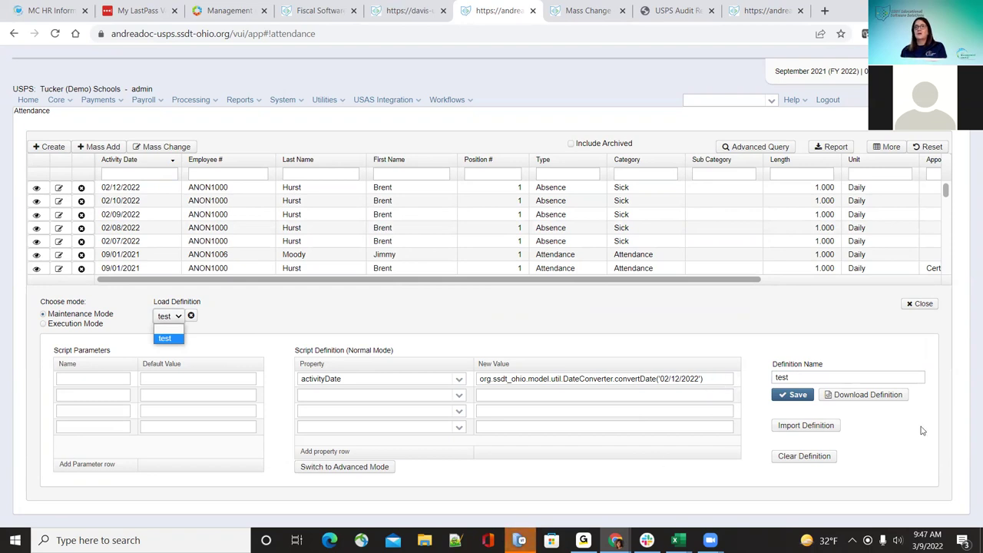
left_click(860, 398)
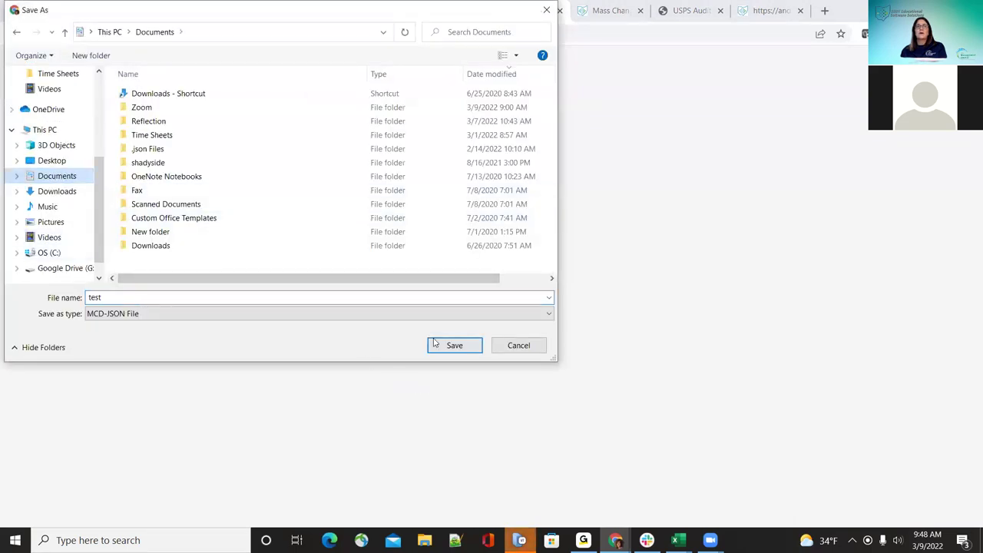
Step: Save test.mcd-json to Documents and import it back into the mass change form
left_click(435, 342)
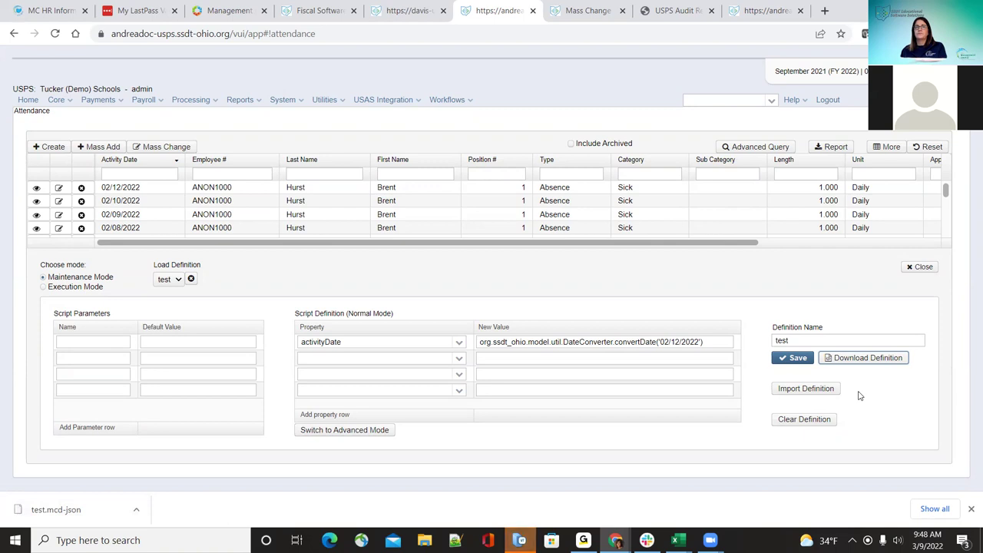
left_click(135, 511)
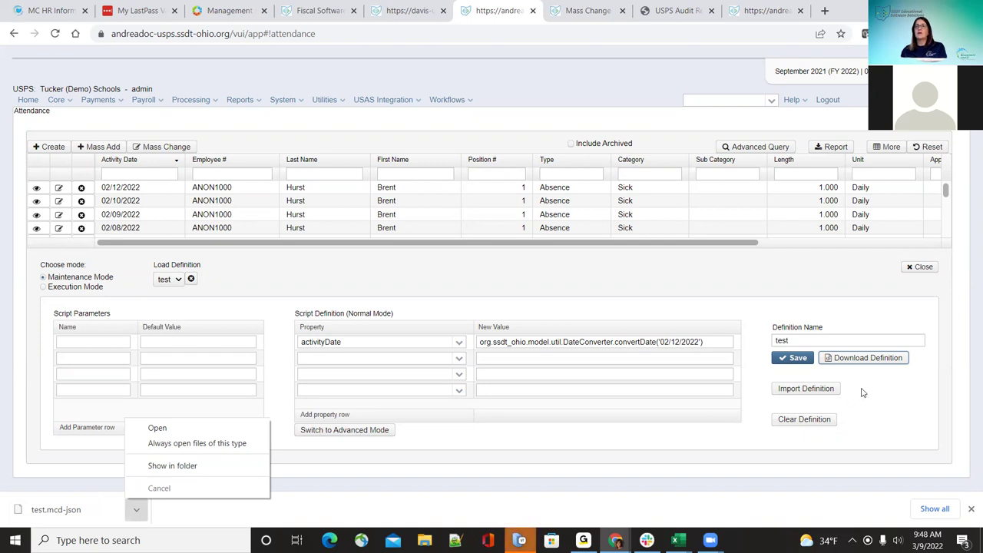
left_click(812, 389)
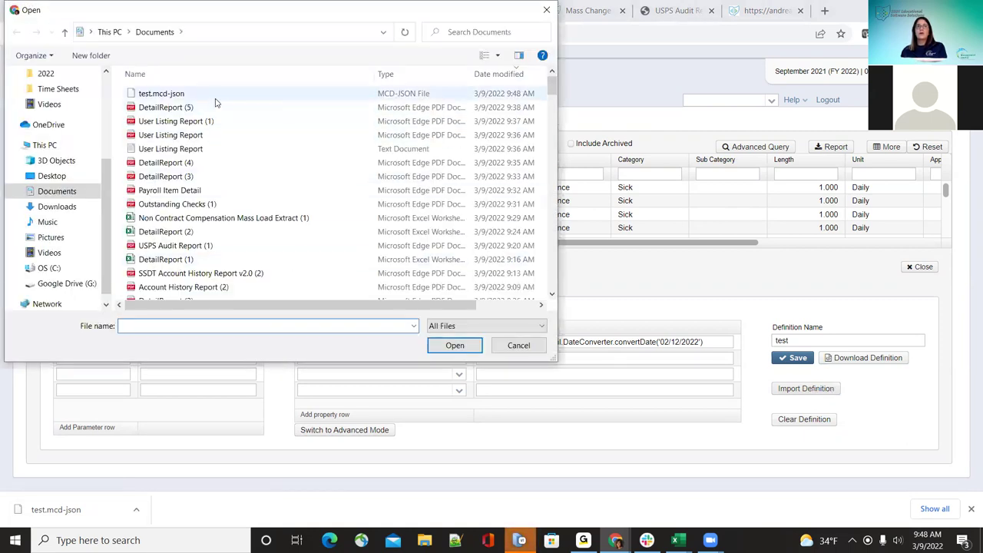
left_click(213, 97)
left_click(468, 346)
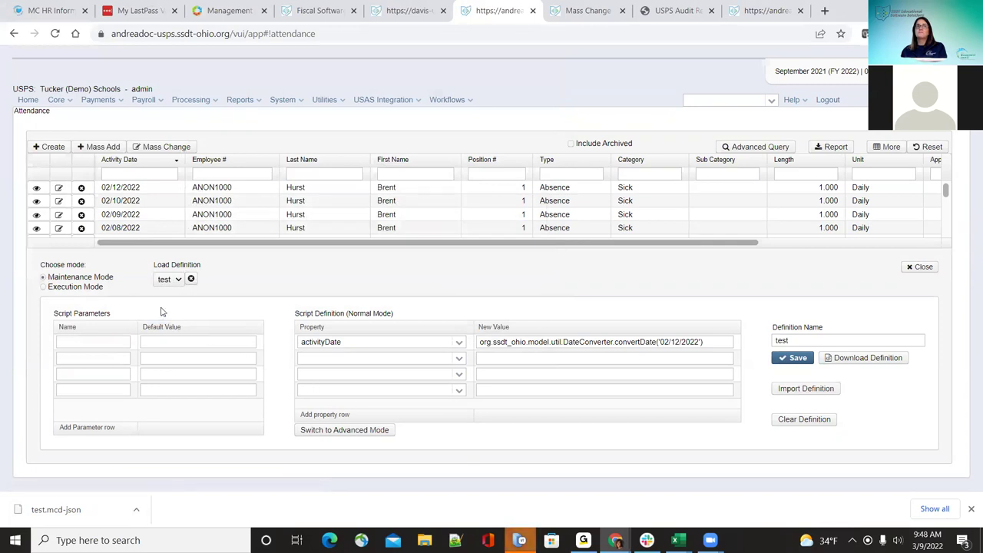
Step: Keep the 'test' definition loaded, then clear the definition from the form
left_click(176, 281)
left_click(166, 299)
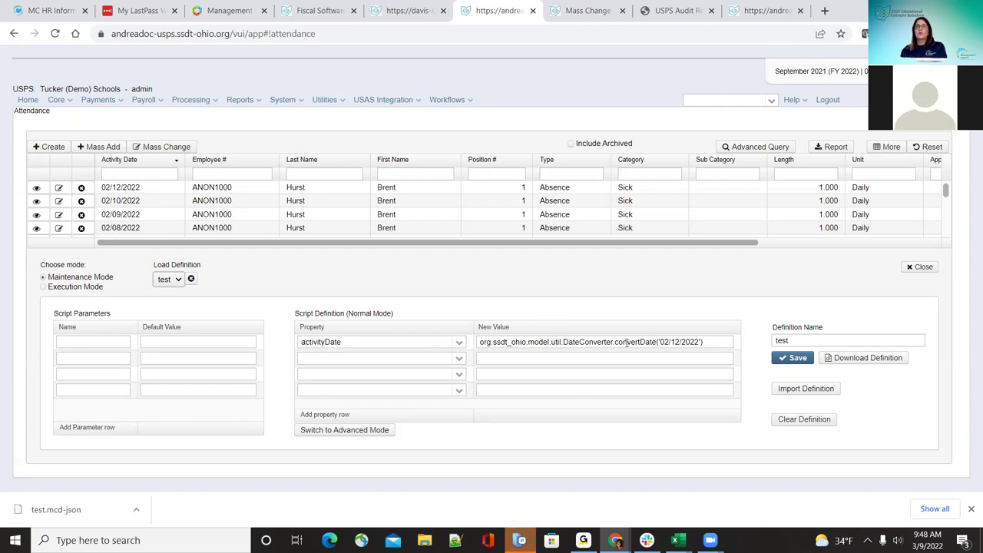
left_click(822, 421)
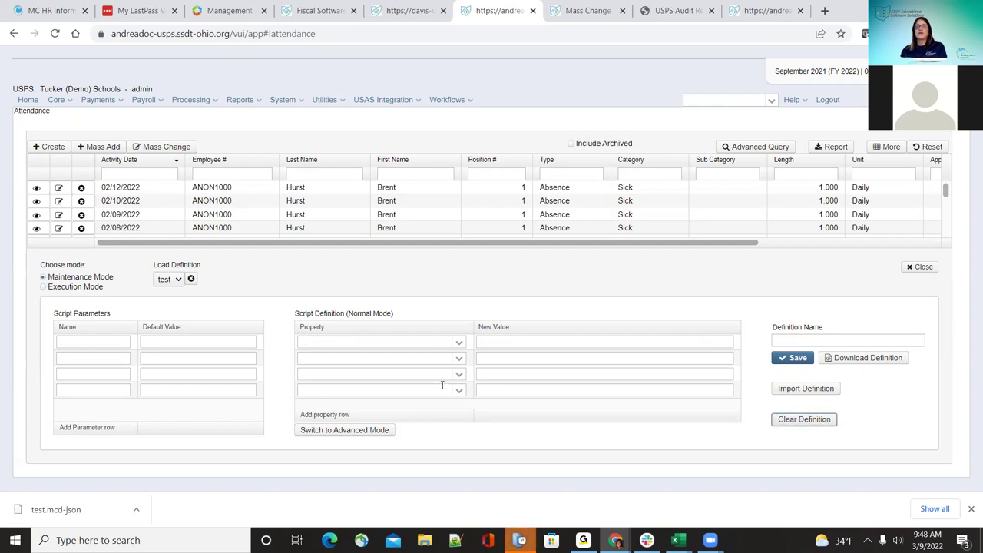
Step: Reload the 'test' definition, toggle Execution and Maintenance Modes, and close the Mass Change panel
left_click(158, 283)
left_click(158, 284)
left_click(174, 282)
left_click(173, 302)
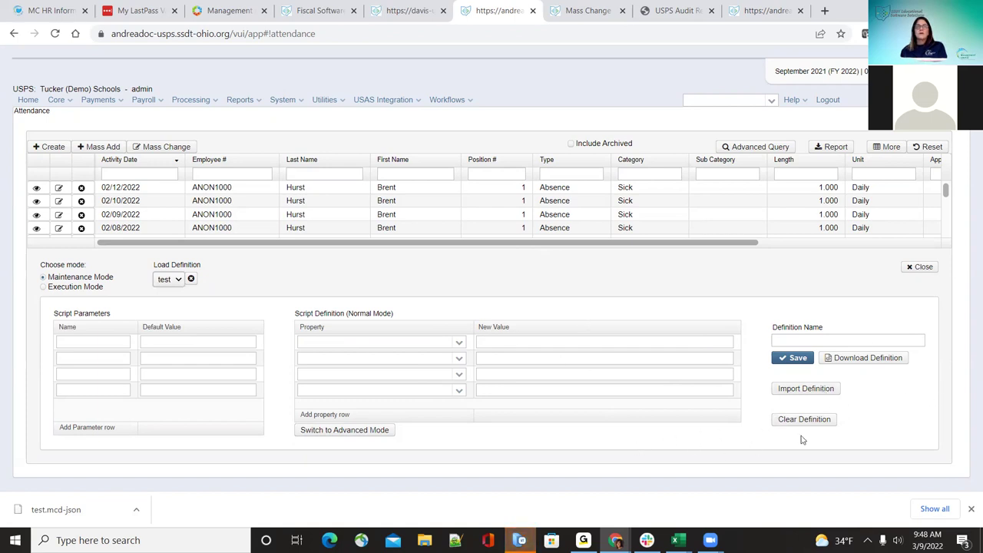
left_click(43, 286)
left_click(43, 278)
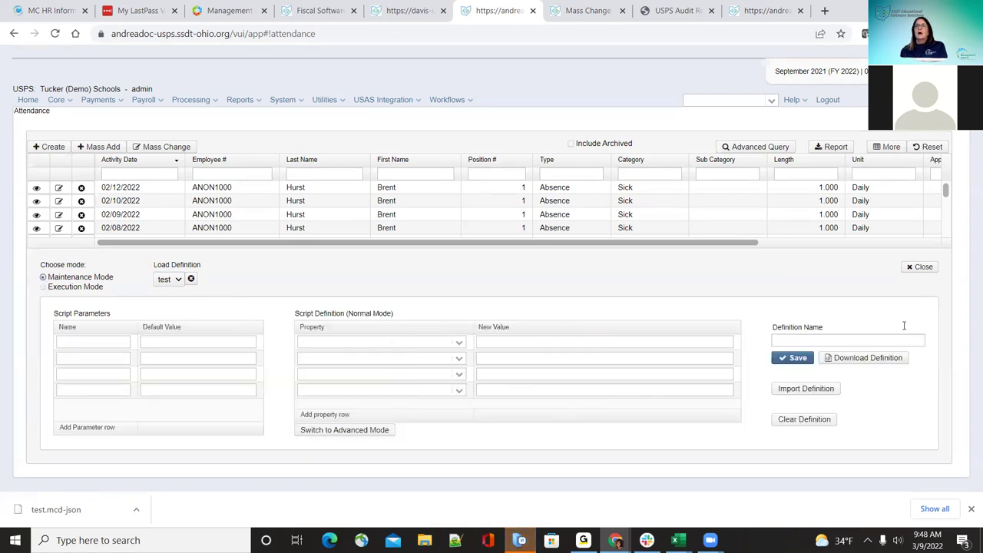
left_click(918, 267)
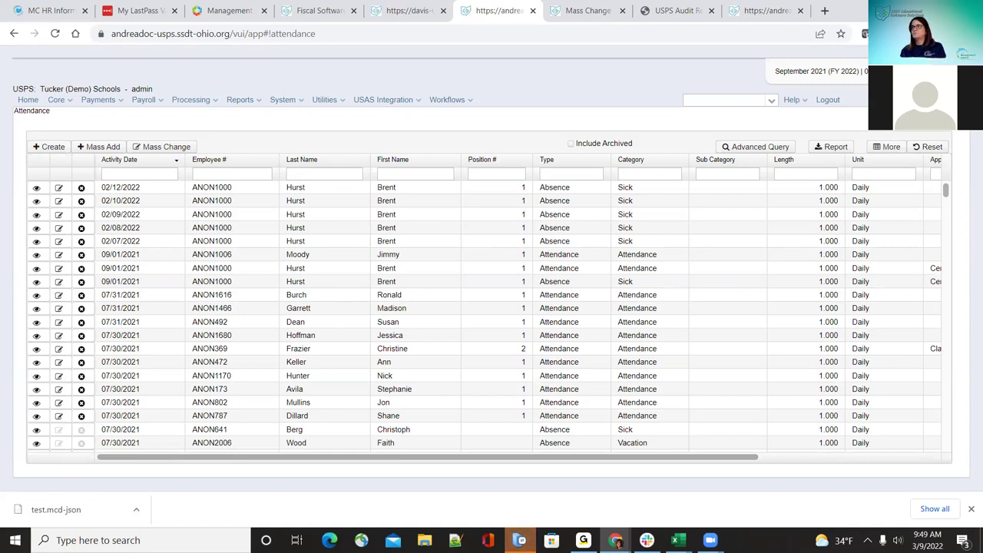
Step: Go to the ACH Destination list and filter its Description column by 'North'
left_click(57, 99)
left_click(73, 118)
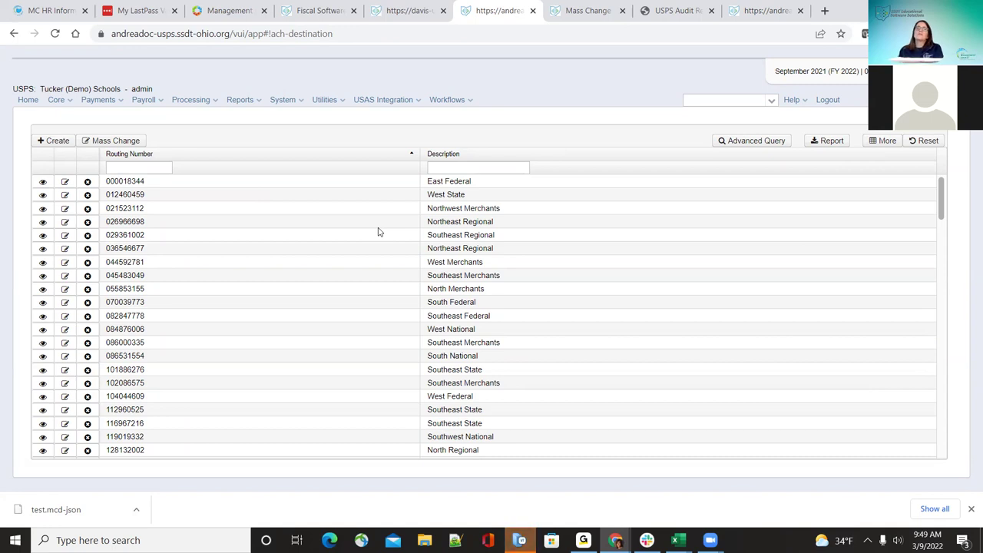
left_click(970, 509)
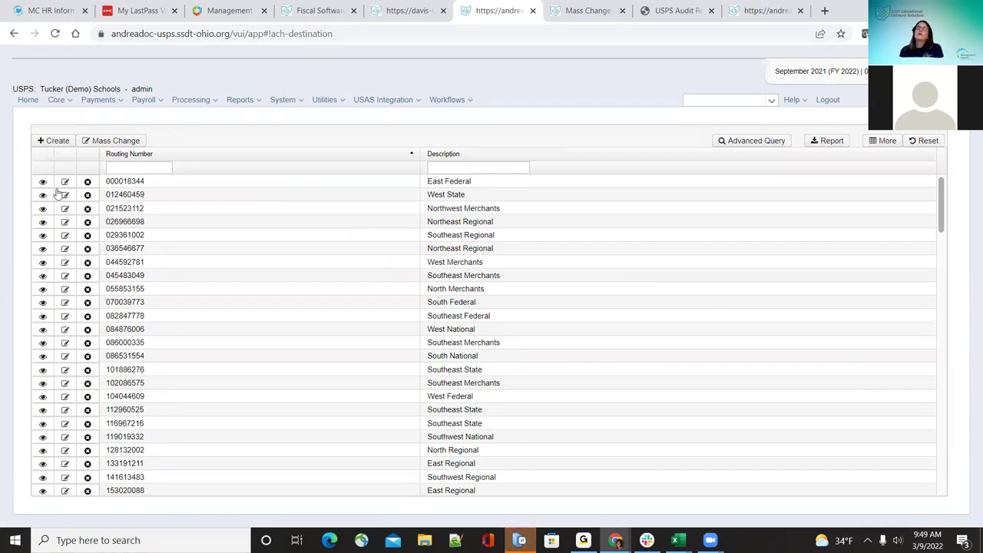
scroll(567, 362, "down", 5)
scroll(566, 362, "up", 5)
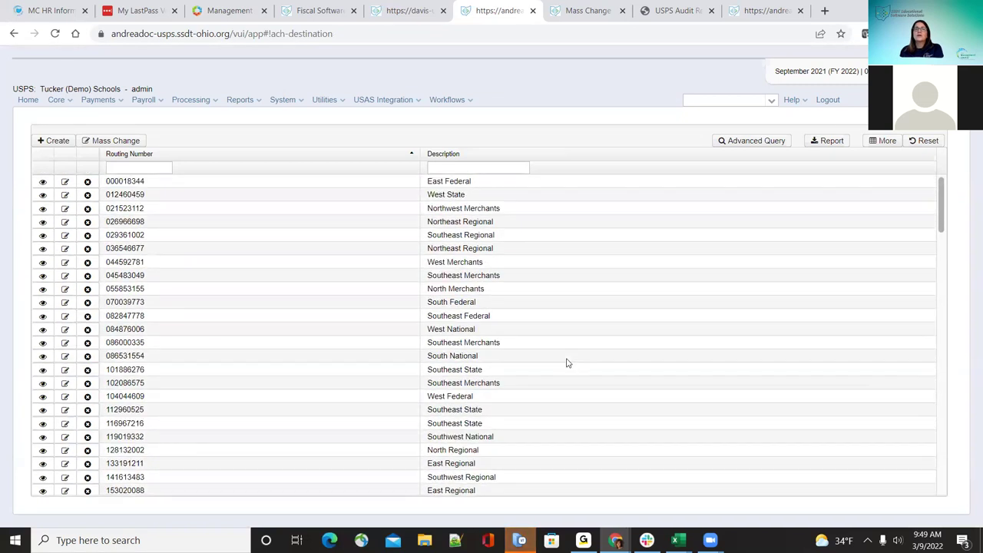
left_click(51, 142)
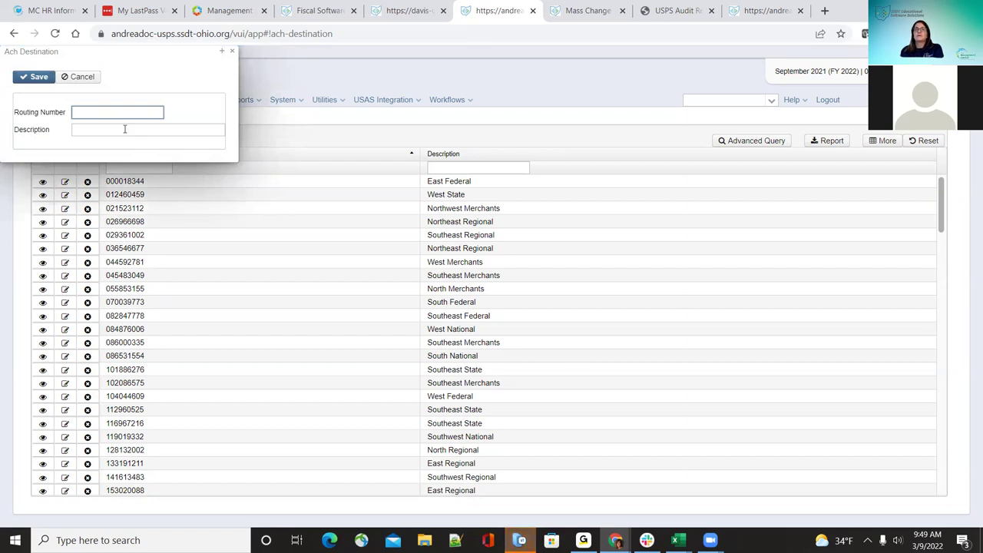
left_click(232, 50)
left_click(442, 167)
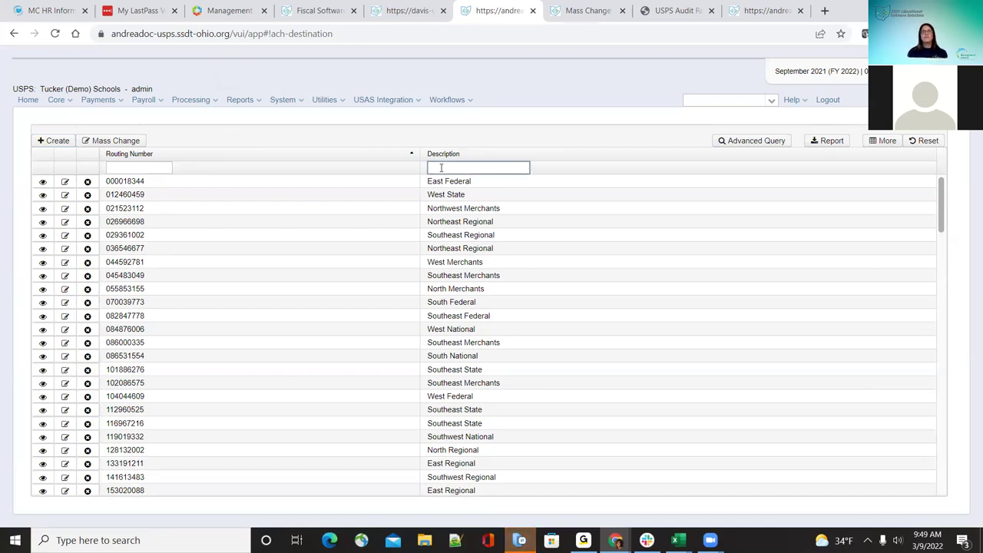
type("North Reg")
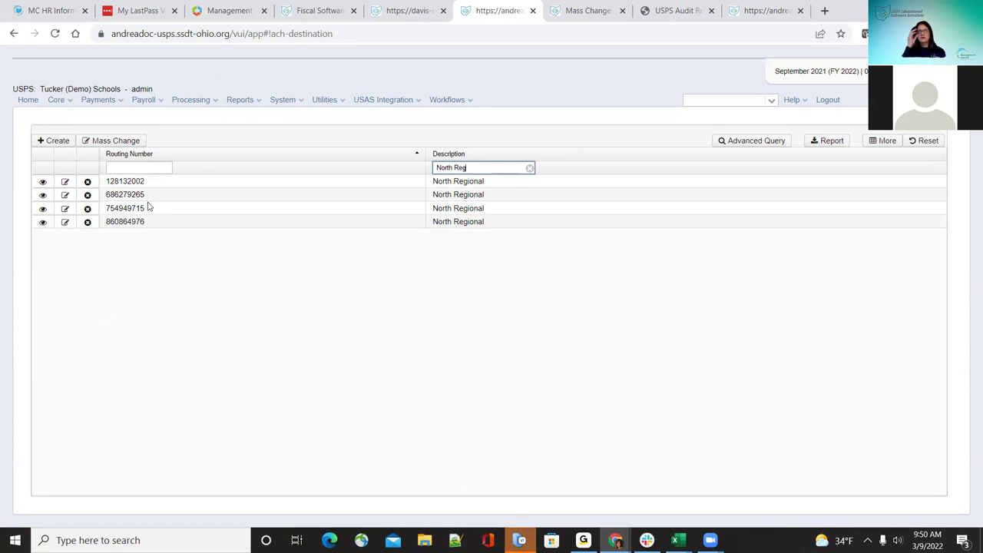
Step: Open the 128132002 North Regional destination, enter edit mode, and save it unchanged
left_click(43, 181)
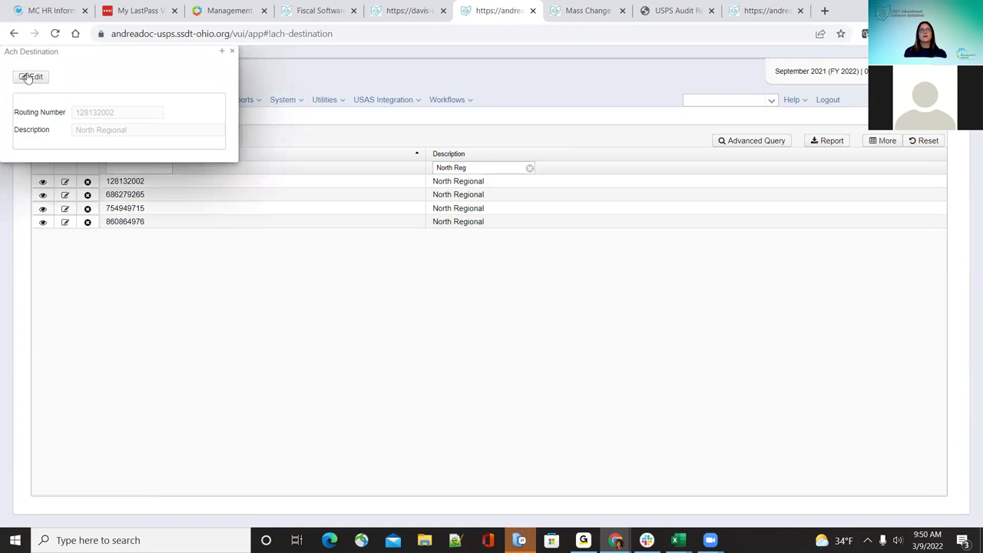
left_click(25, 78)
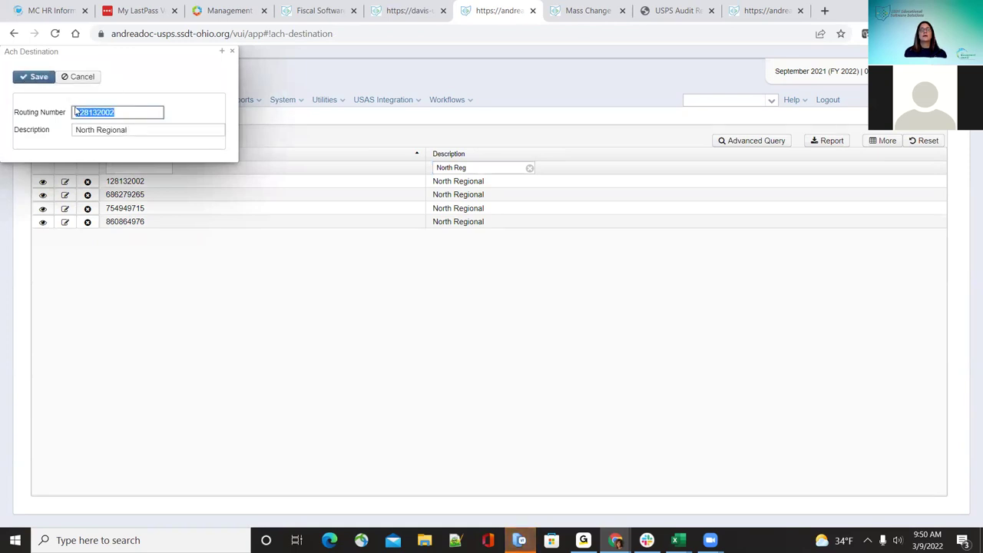
left_click(156, 129)
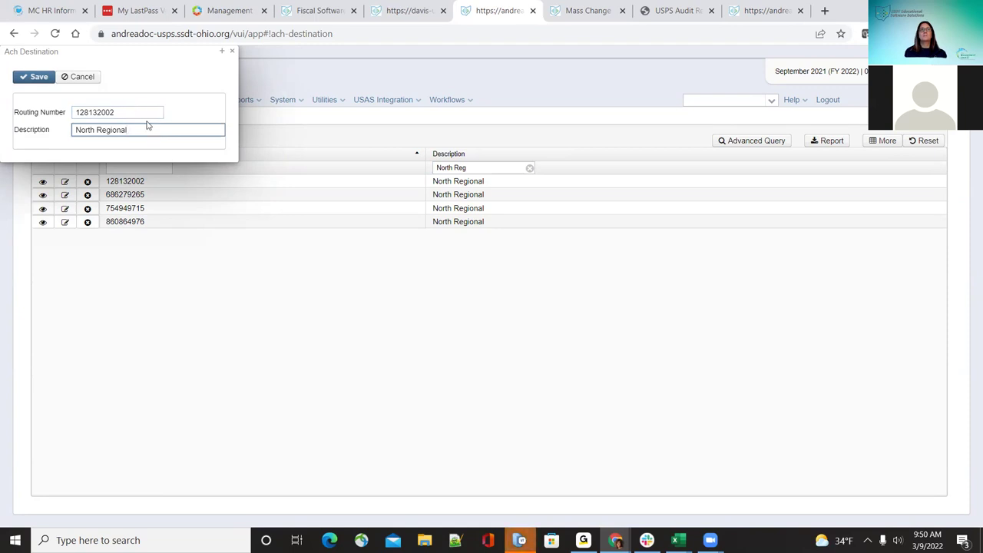
left_click(148, 115)
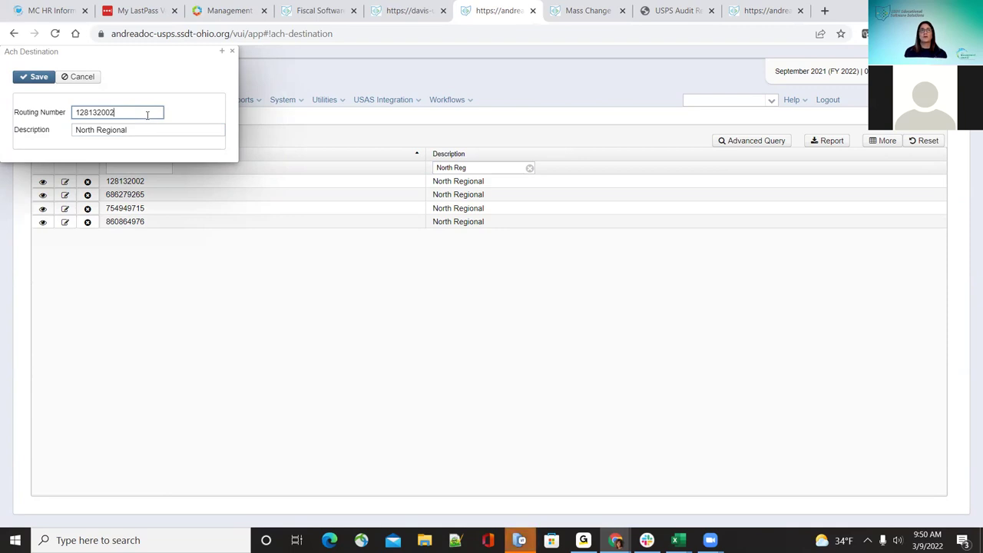
left_click(38, 77)
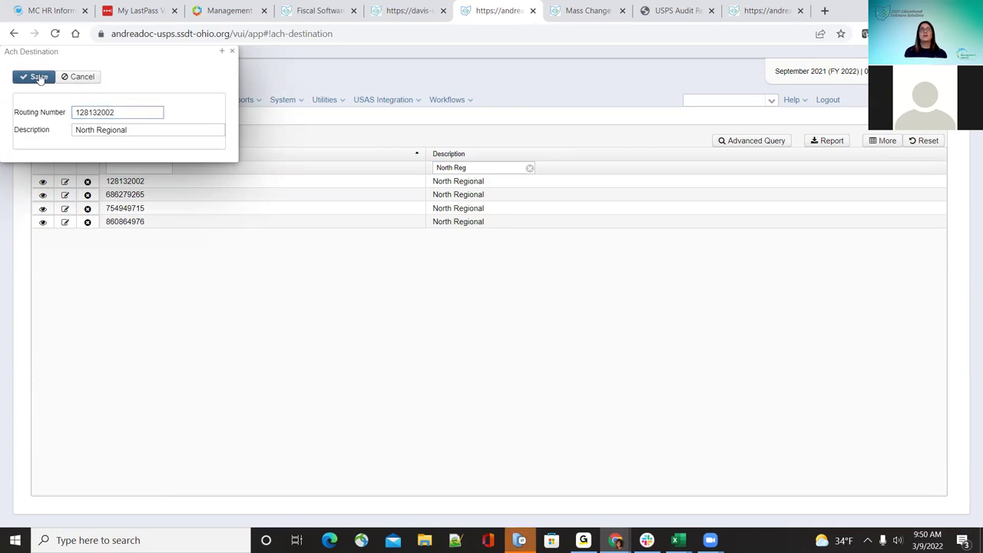
left_click(234, 53)
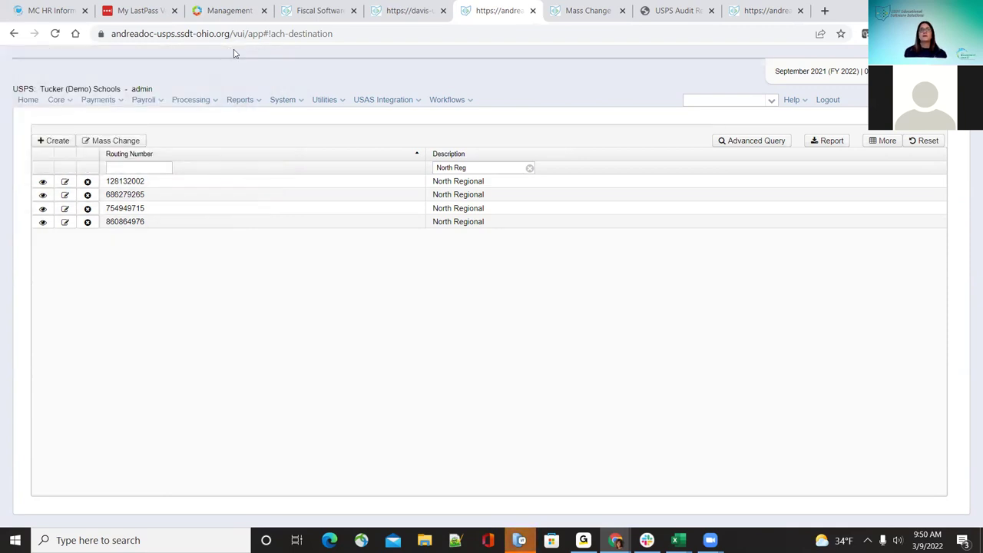
Step: Reopen the 128132002 destination for editing, cancel and close it, then request its deletion
left_click(67, 182)
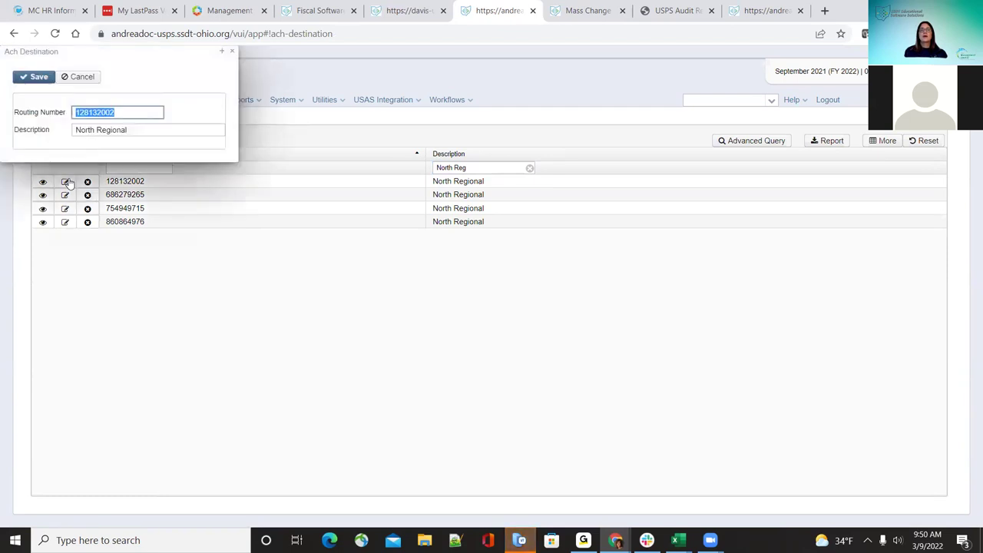
left_click(95, 80)
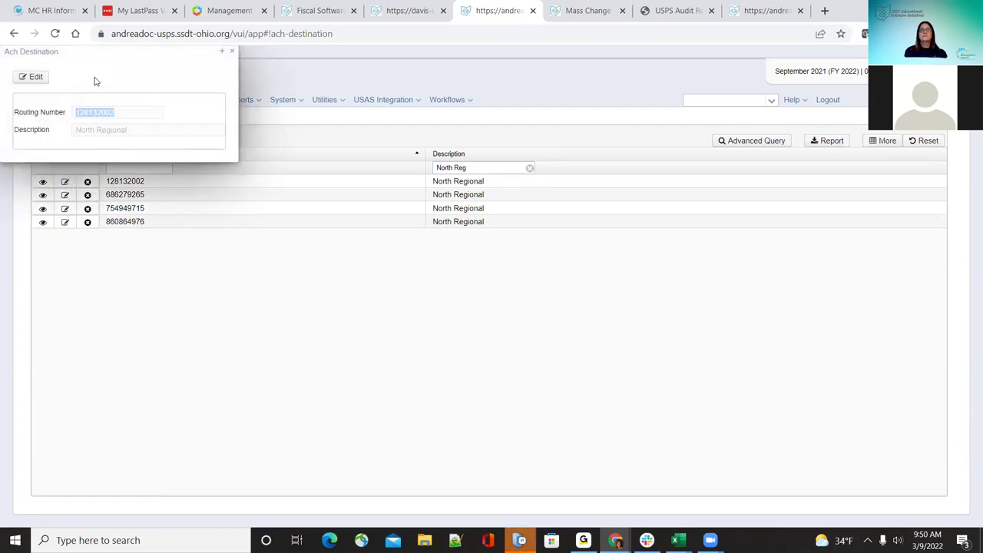
left_click(225, 50)
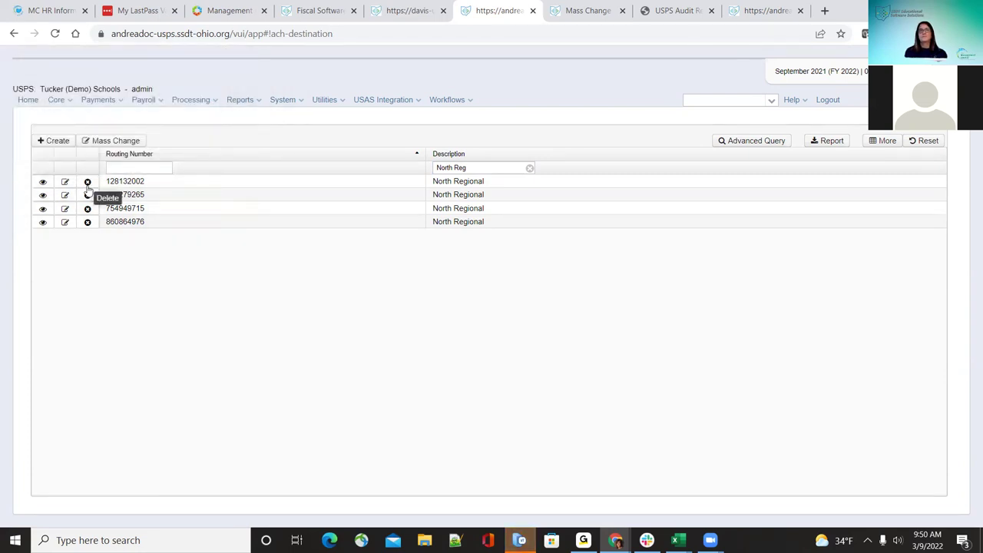
left_click(87, 195)
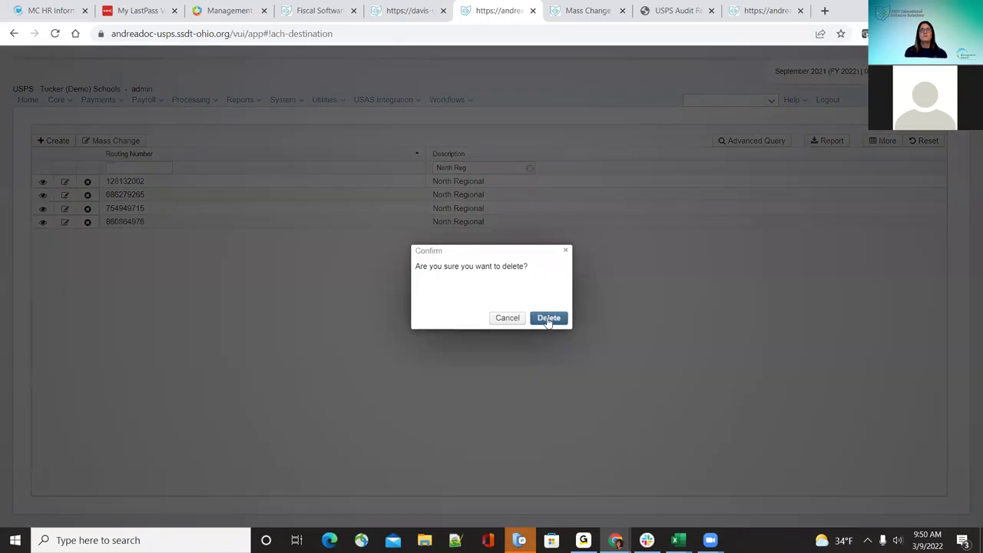
Step: Confirm the deletion, dismiss the cannot-be-deleted error, and clear the North Reg description filter
left_click(548, 318)
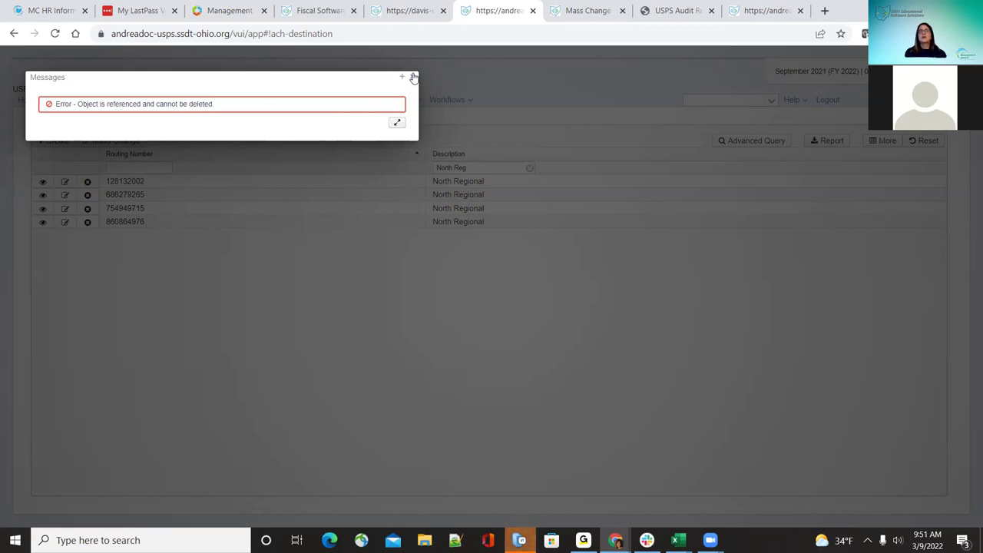
left_click(413, 78)
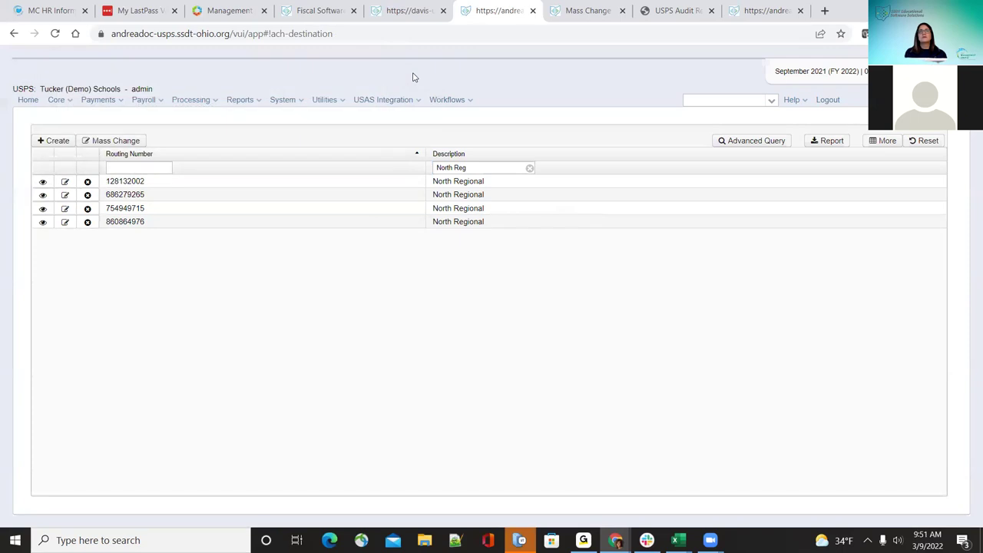
left_click(529, 168)
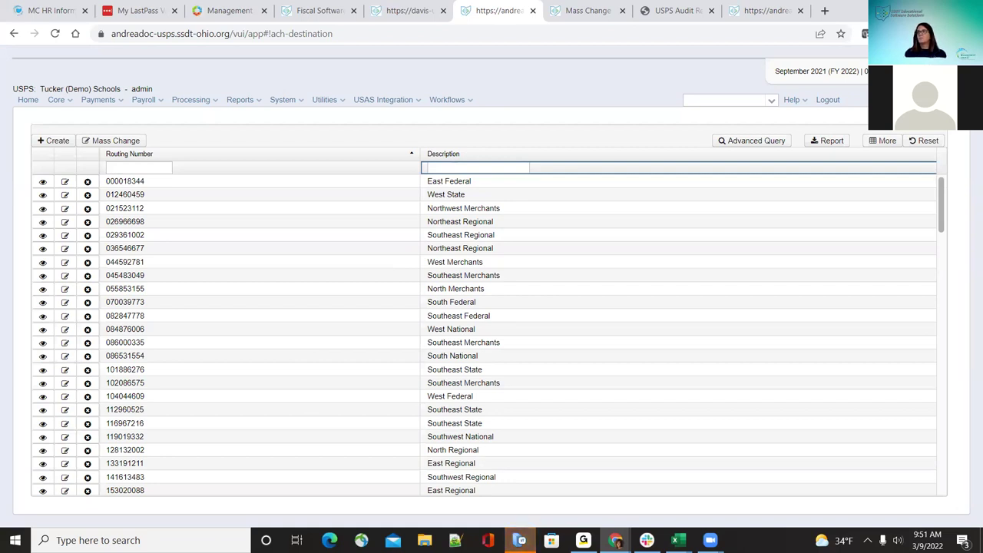
left_click(119, 142)
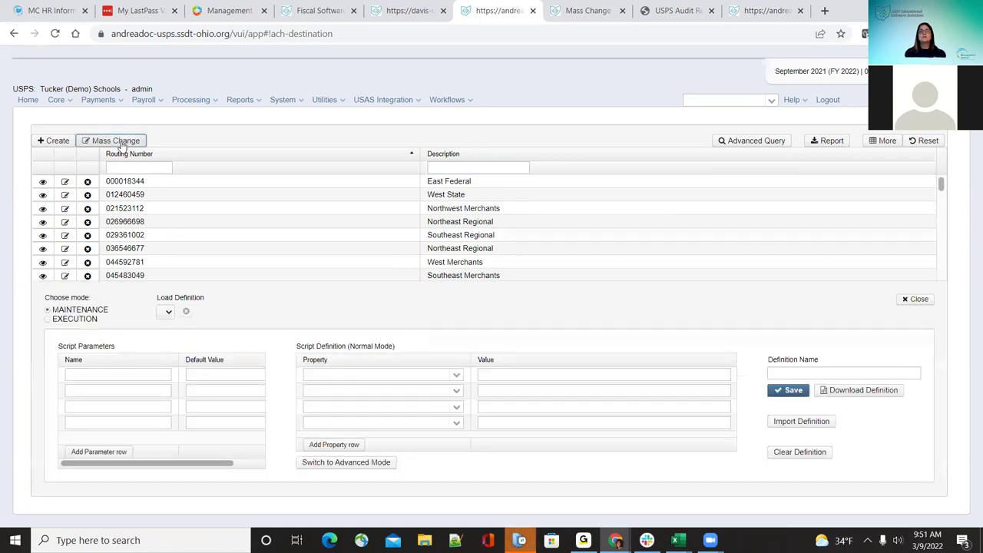
left_click(458, 376)
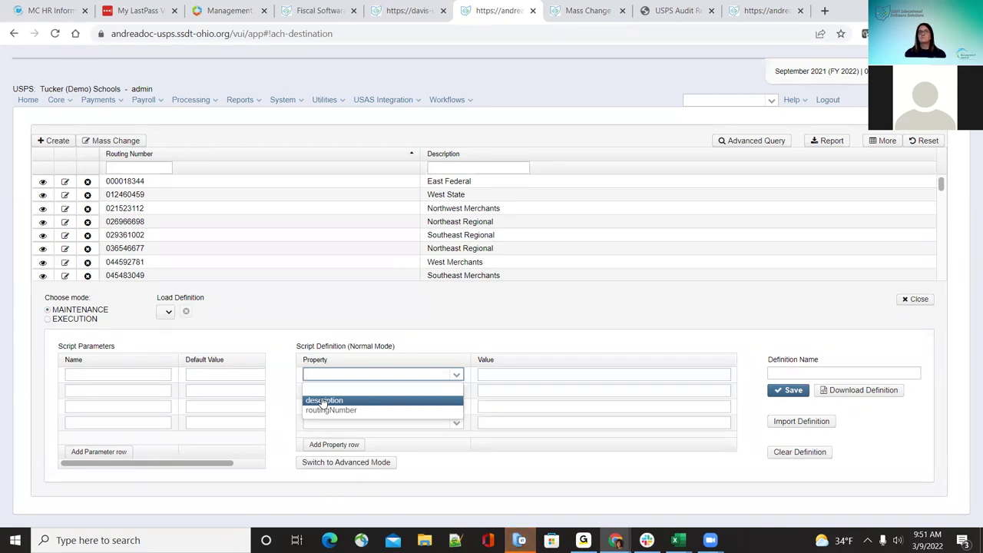
left_click(918, 299)
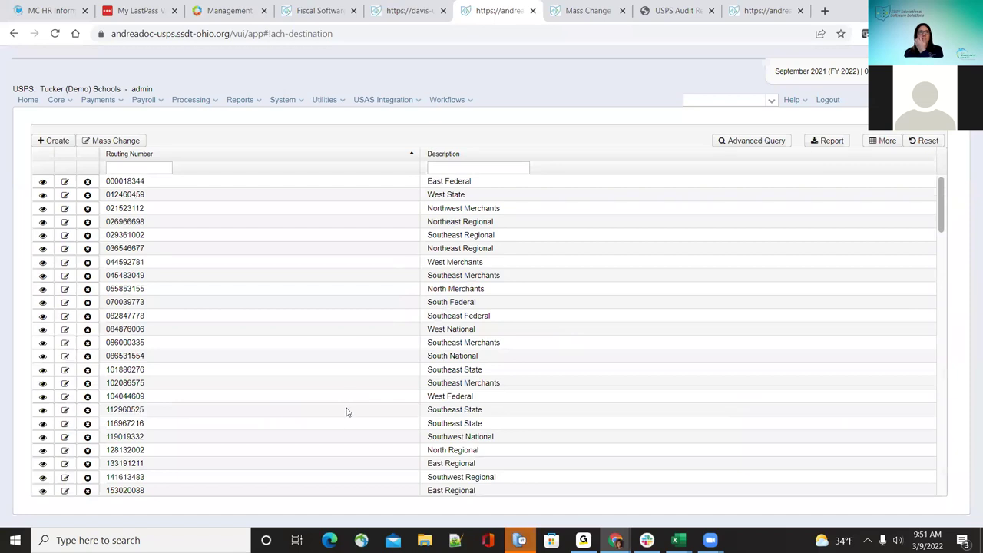
left_click(61, 101)
Step: Go to ACH Source setup and start a new source, trying PayrollACHTransfer then HealthSavingsAccountACH
left_click(87, 127)
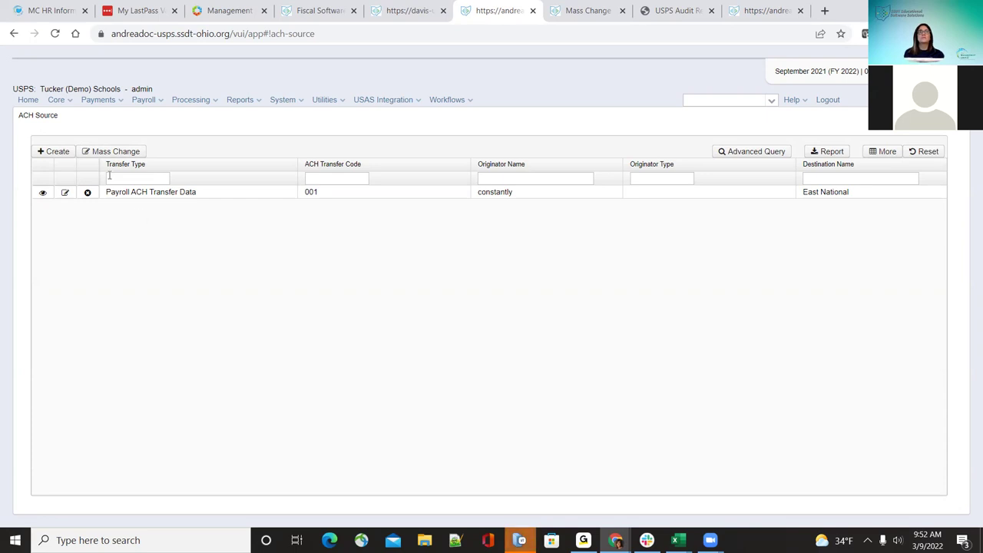
left_click(54, 151)
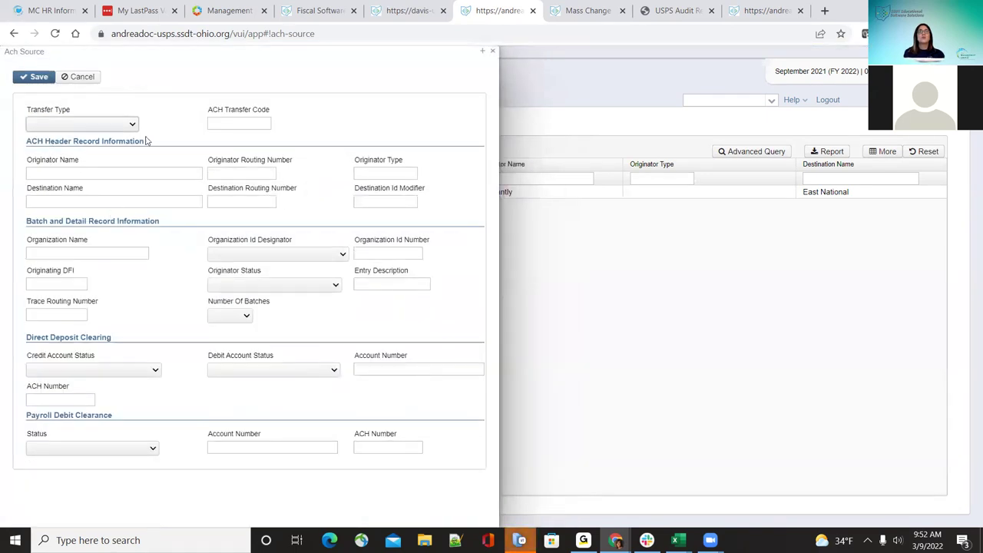
left_click(132, 125)
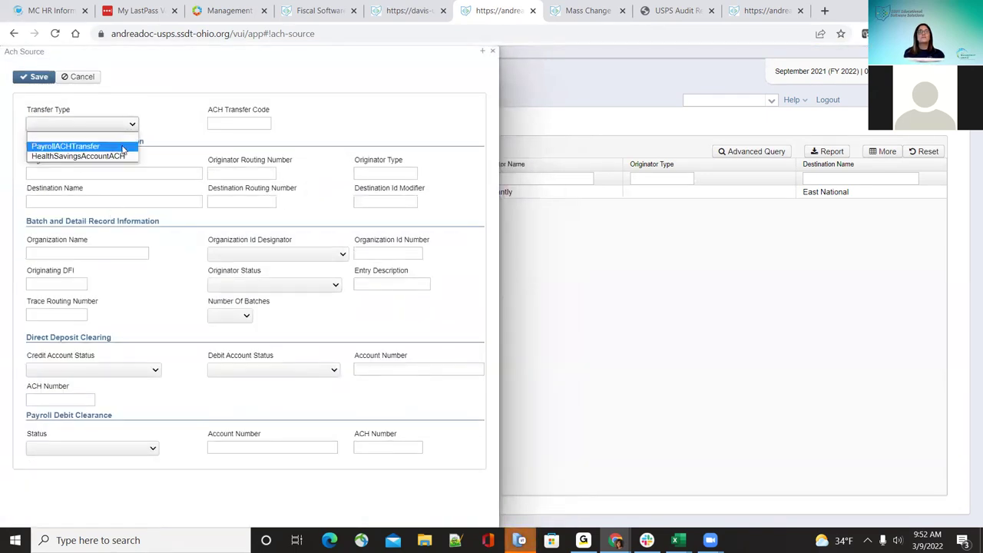
left_click(123, 146)
left_click(123, 124)
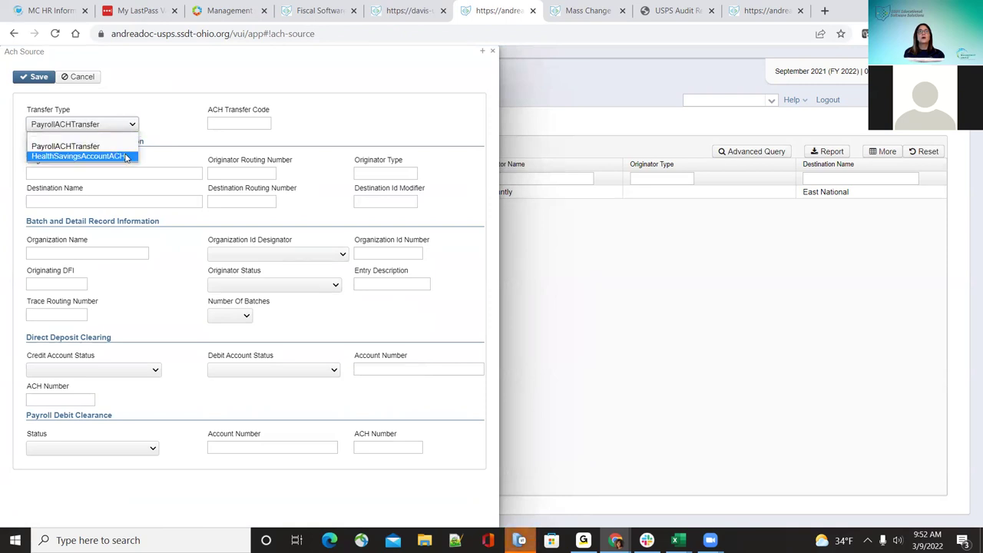
left_click(126, 155)
Step: Set the transfer type back to PayrollACHTransfer, discard the new source, and open Payroll ACH Transfer Data
left_click(134, 125)
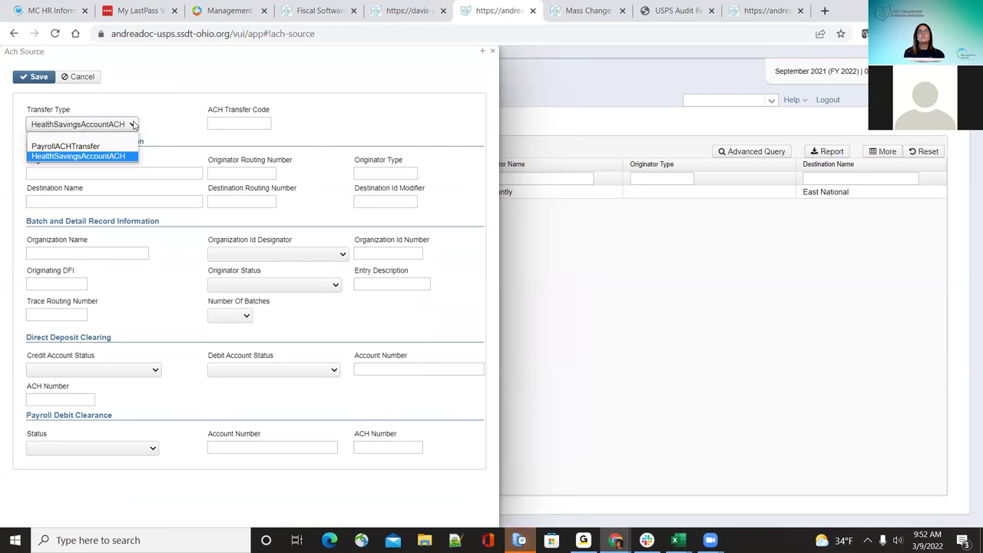
left_click(124, 146)
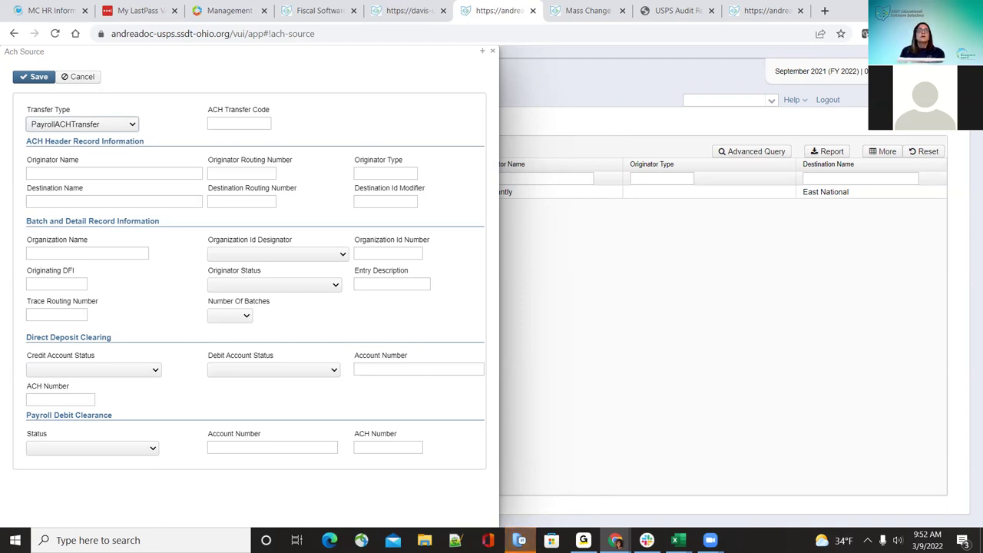
left_click(493, 50)
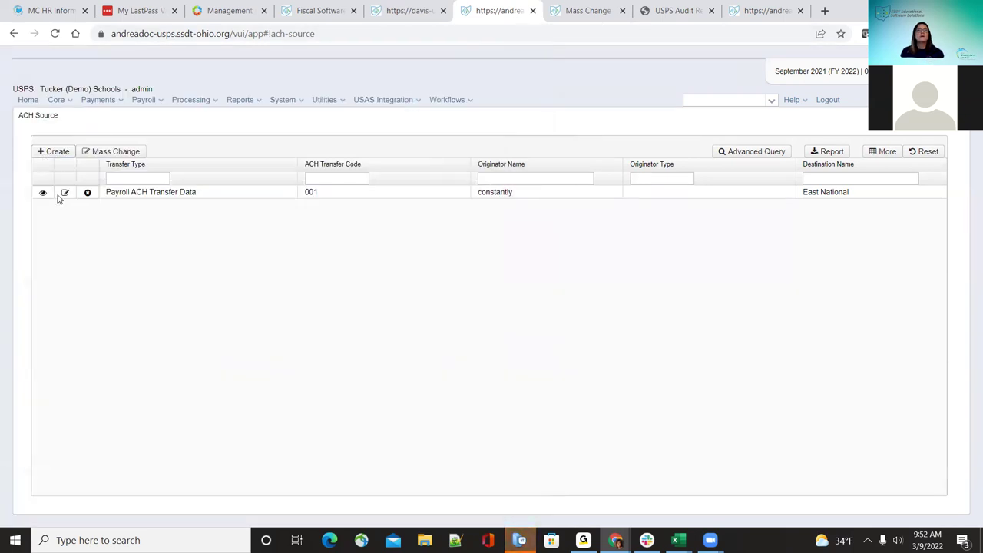
left_click(63, 194)
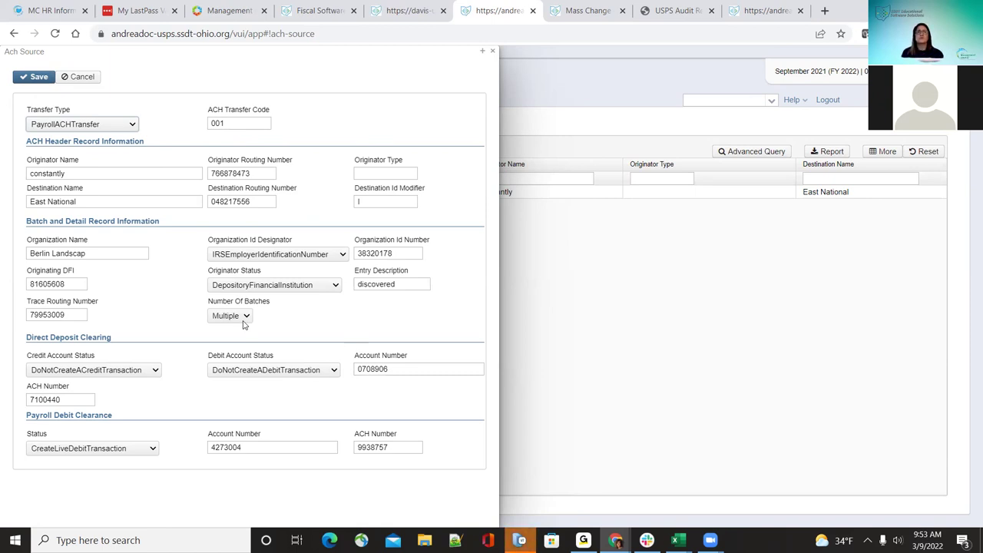
Step: Review the Payroll ACH Transfer Data transfer type options, then cancel the edit and close it unchanged
left_click(121, 125)
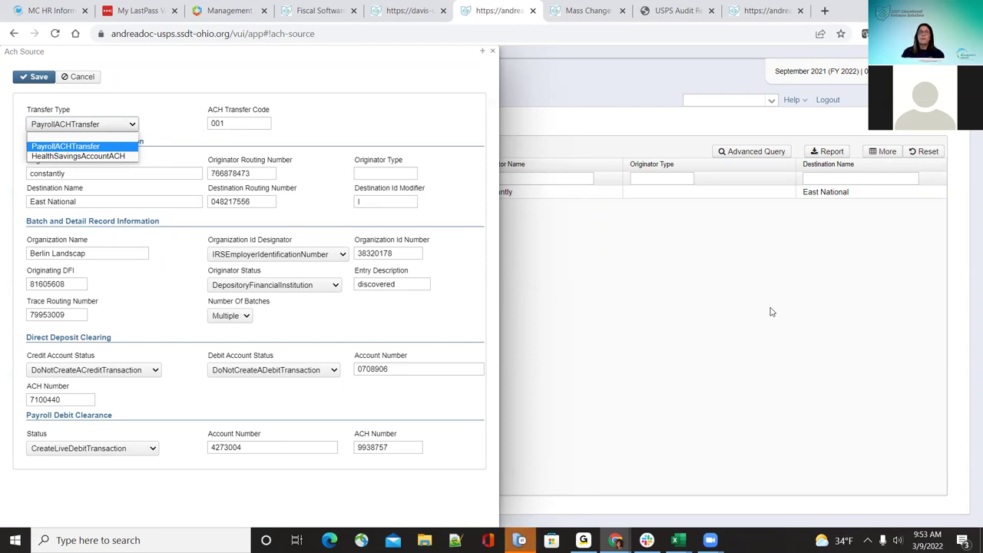
key("Up")
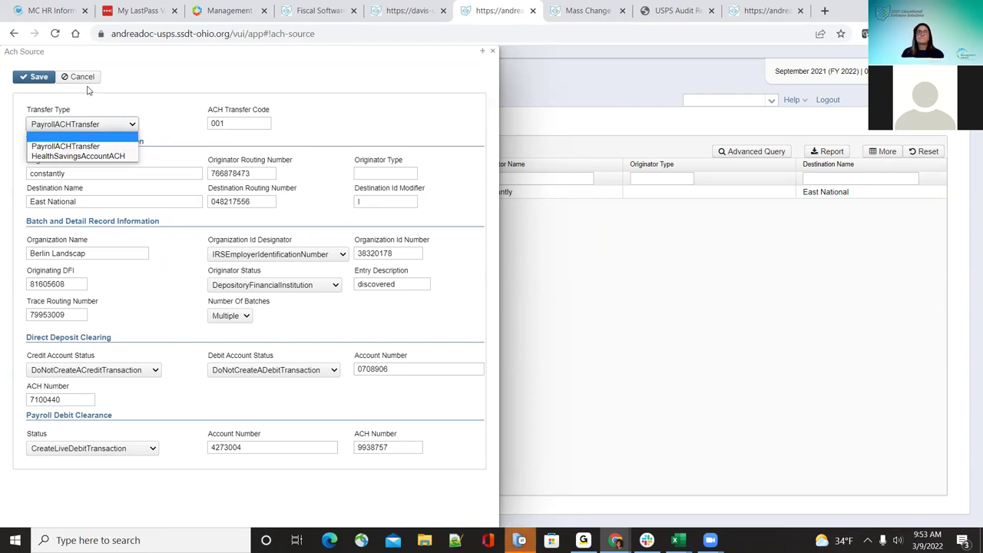
left_click(82, 77)
left_click(81, 77)
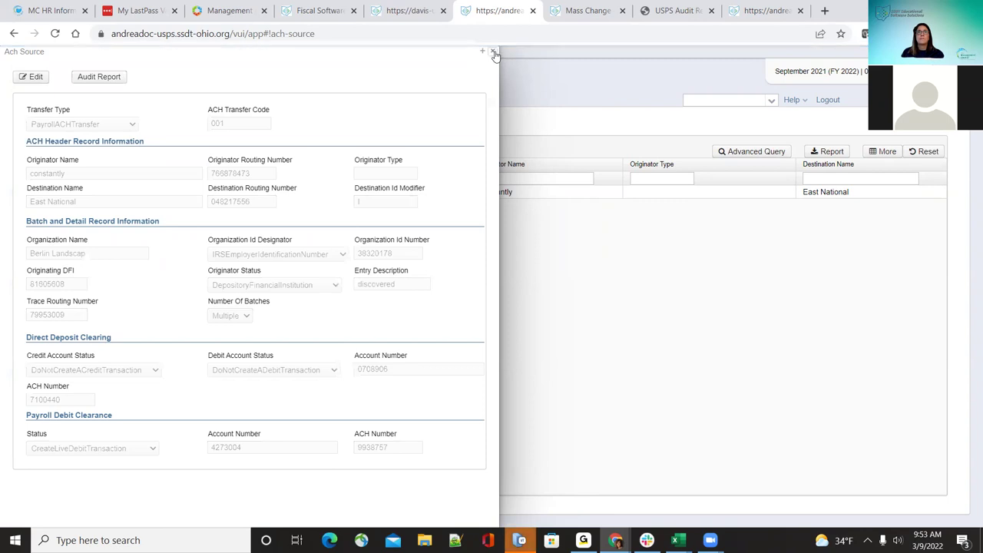
left_click(494, 51)
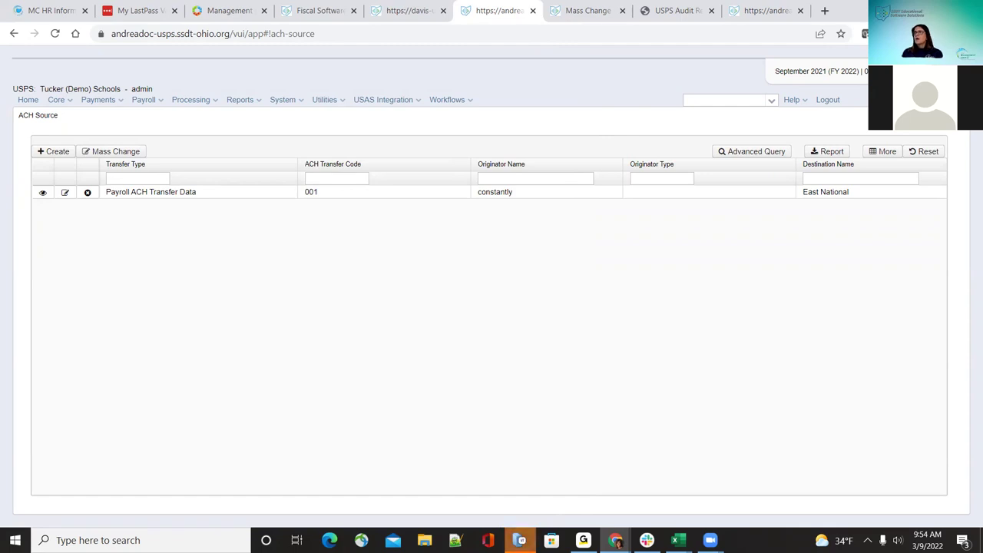
Step: Open Core > Adjustments and scroll through the Adjustment Journal records
left_click(59, 104)
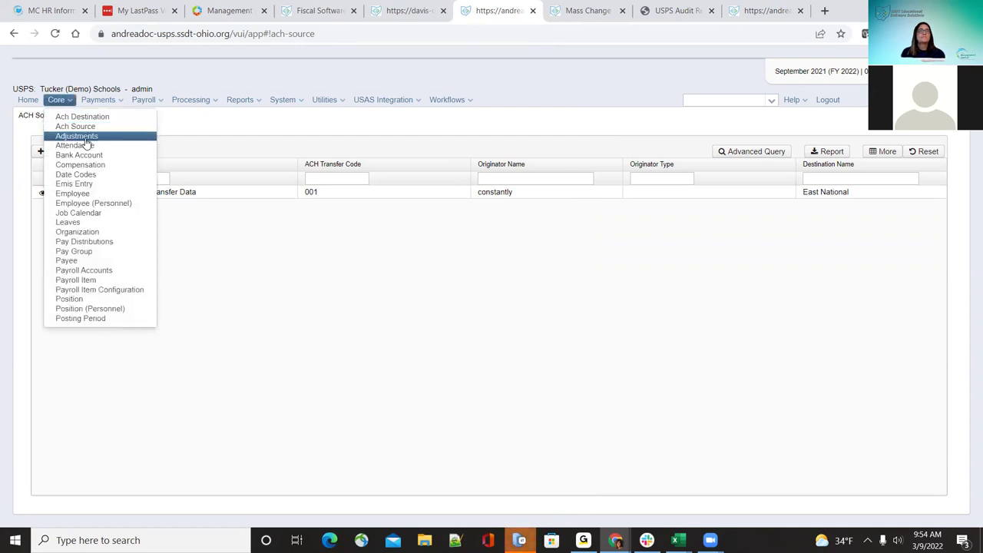
left_click(79, 136)
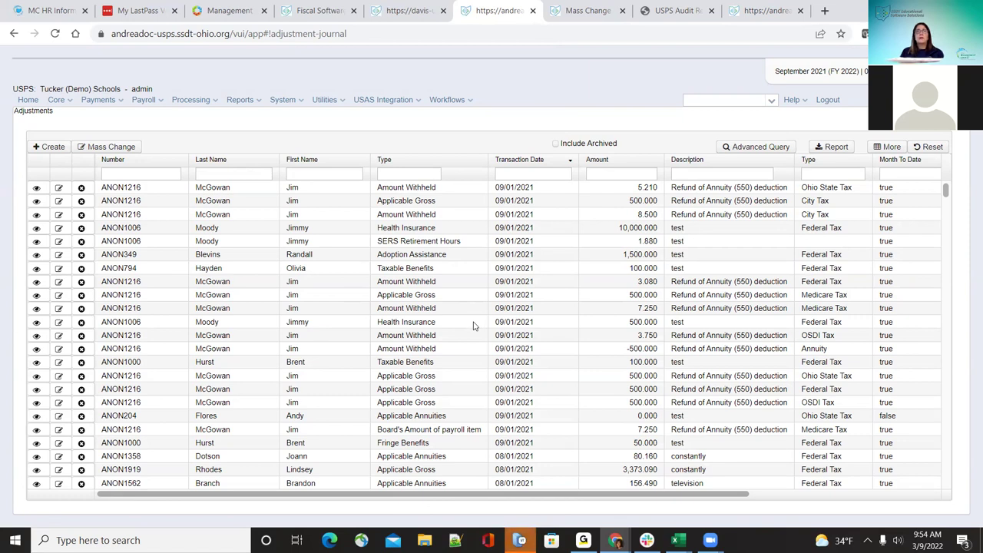
scroll(472, 326, "down", 1)
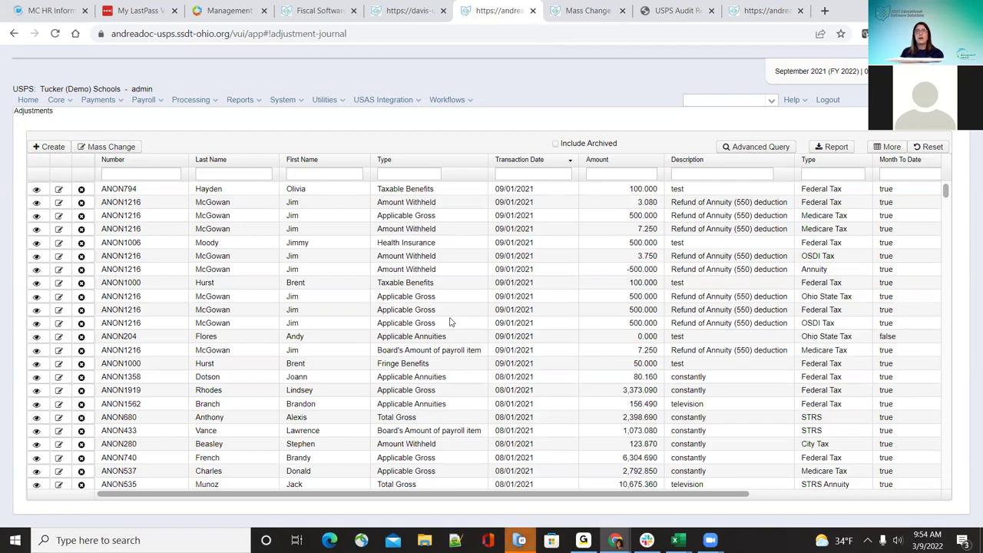
scroll(451, 322, "up", 2)
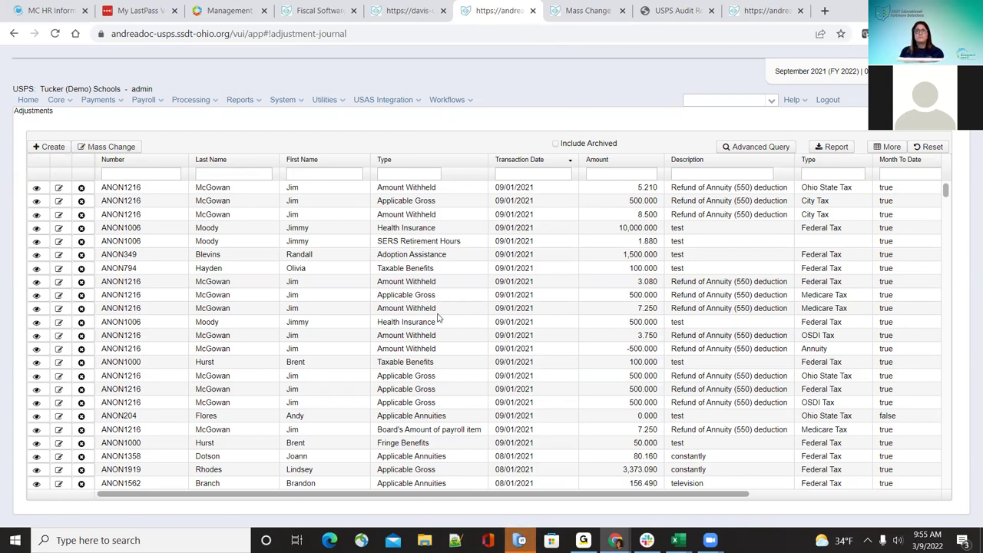
Step: Start a new adjustment with Create New kept, choosing the employee, Federal Tax 001 and Total Gross
left_click(52, 147)
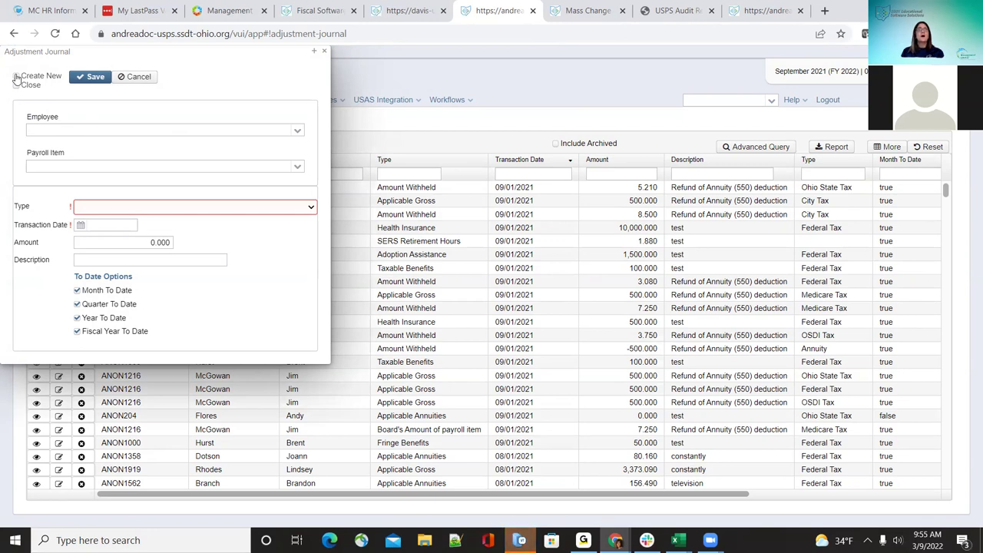
left_click(16, 78)
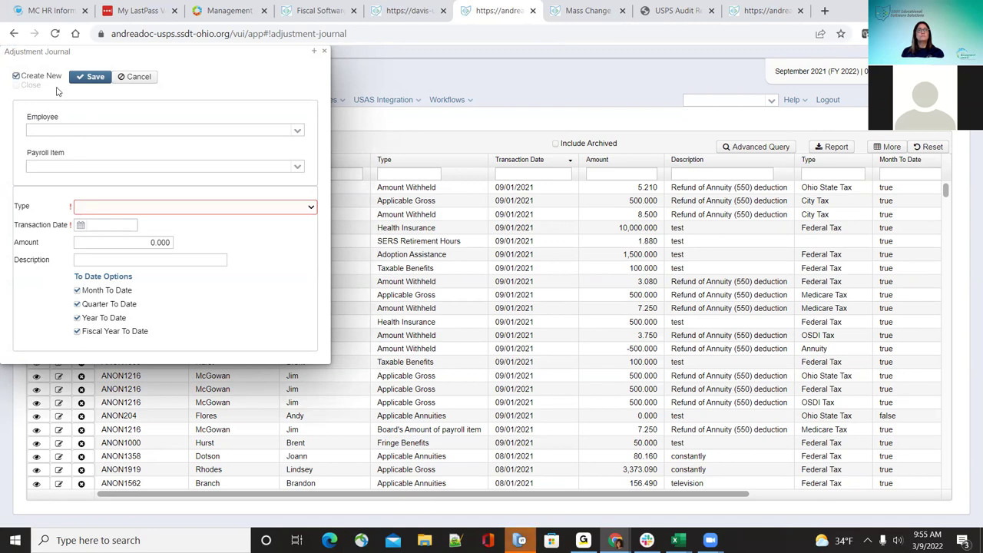
left_click(301, 135)
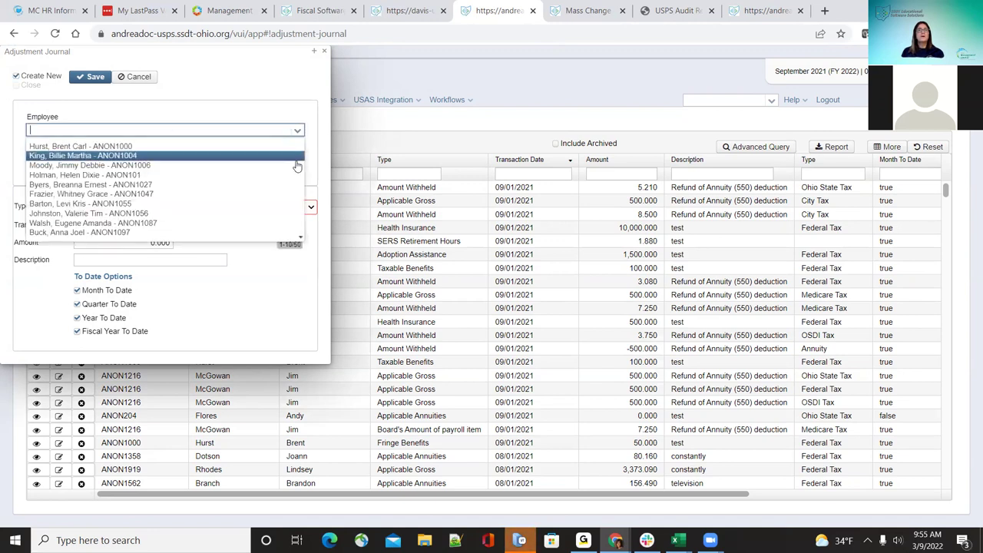
left_click(298, 154)
left_click(296, 169)
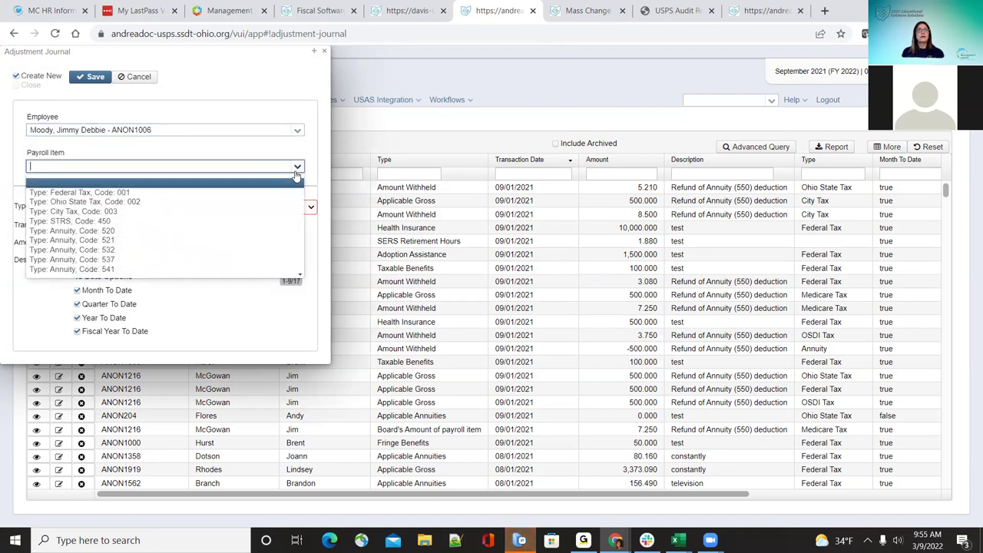
left_click(284, 194)
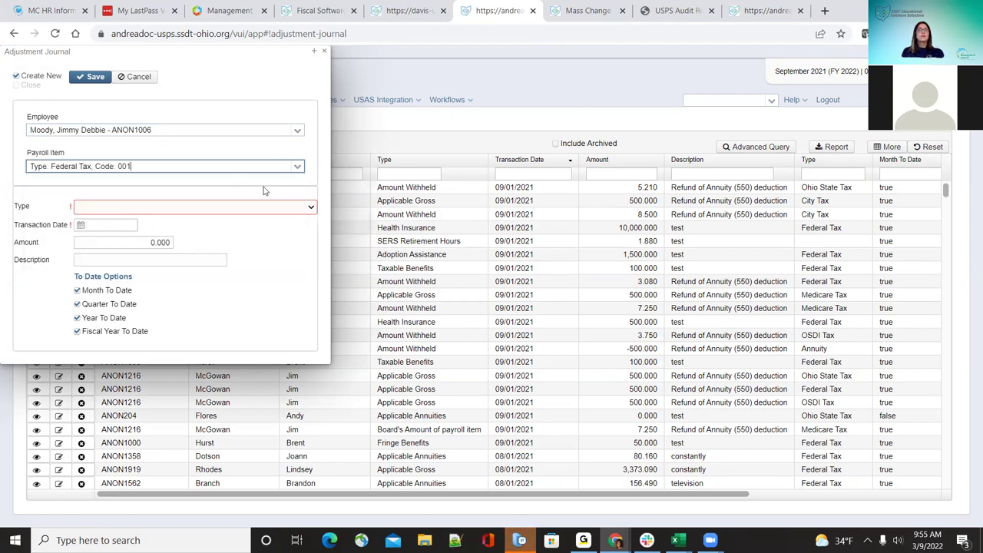
left_click(308, 206)
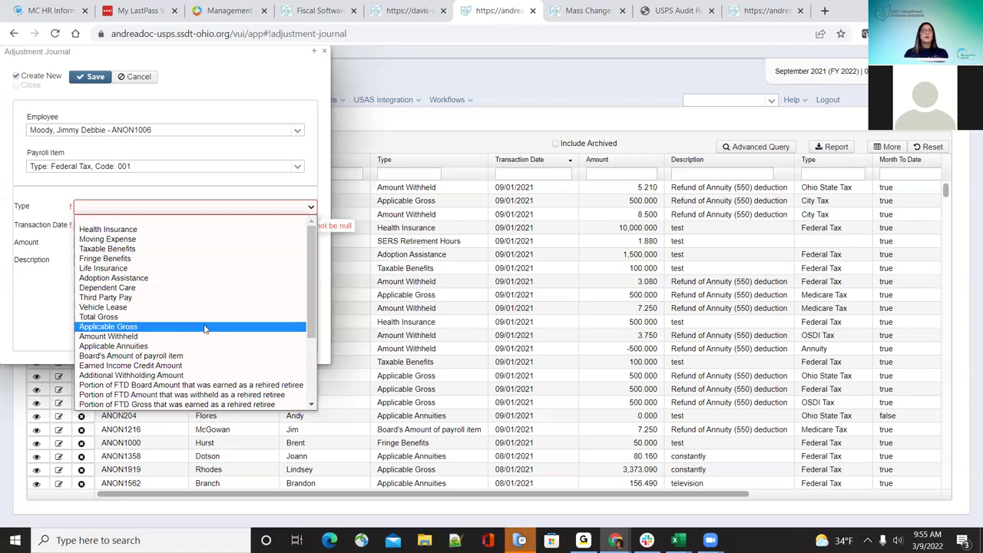
left_click(177, 316)
Step: Enter date 09/01/21, amount 100.00 and description 'test', then save the adjustment
left_click(110, 226)
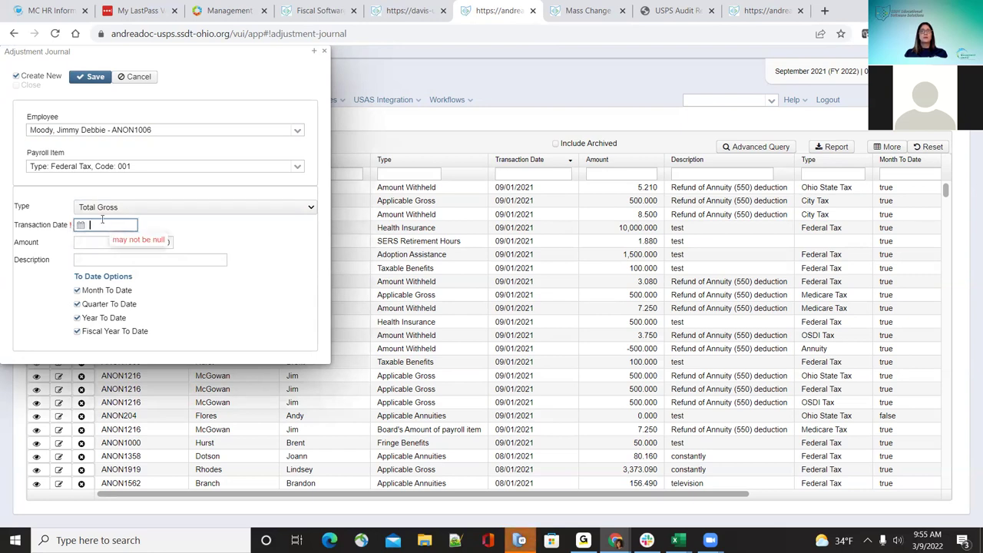
left_click(103, 221)
type("09/01")
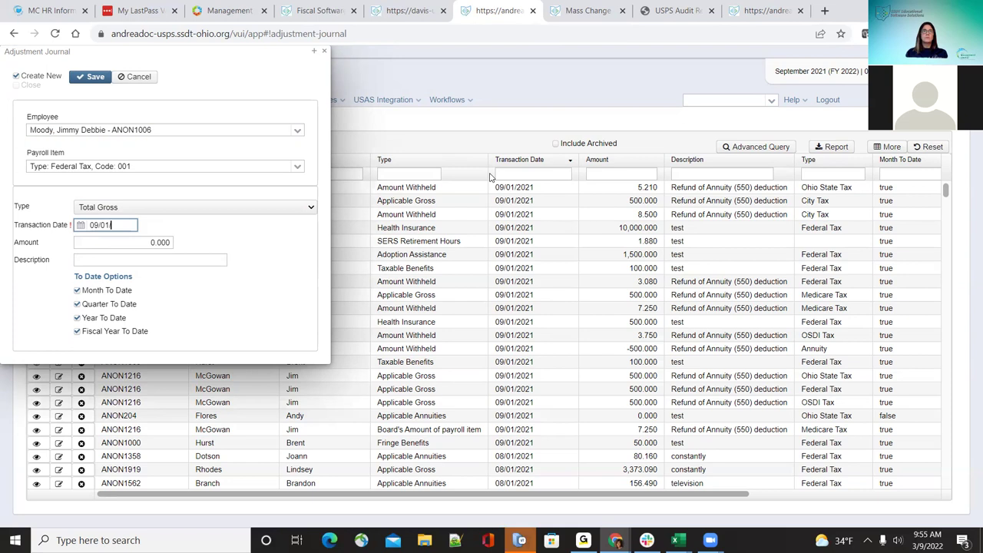
type("/21")
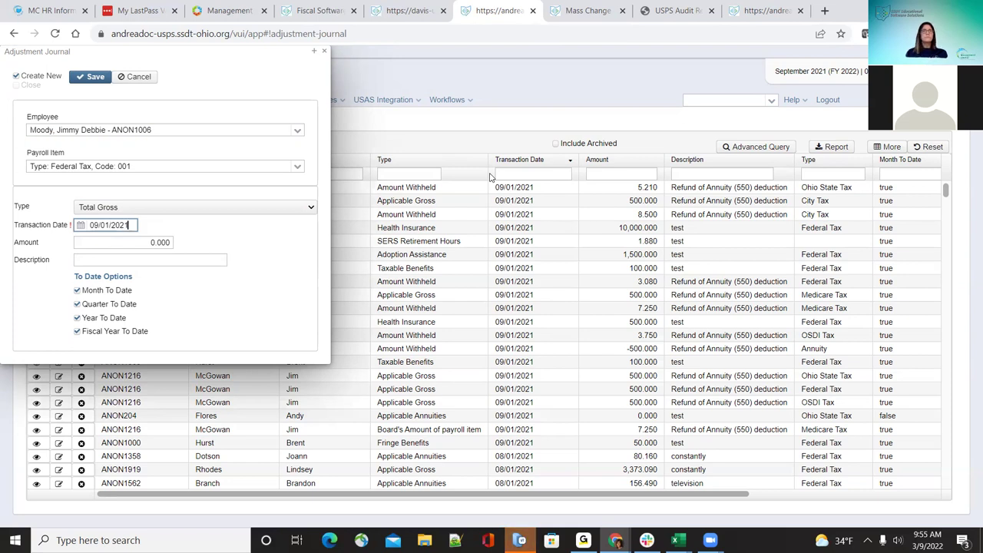
key("Tab")
type("100.00")
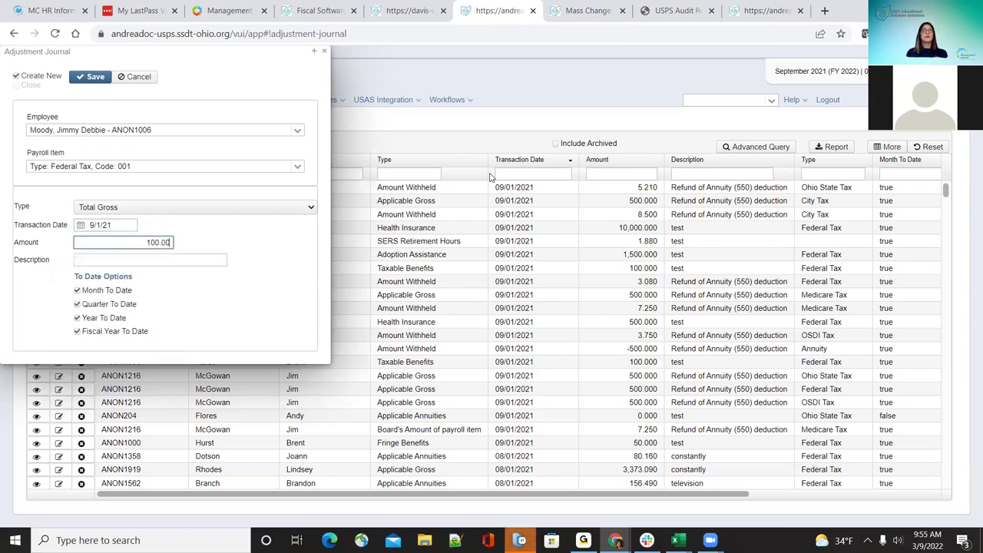
key("Tab")
type("test")
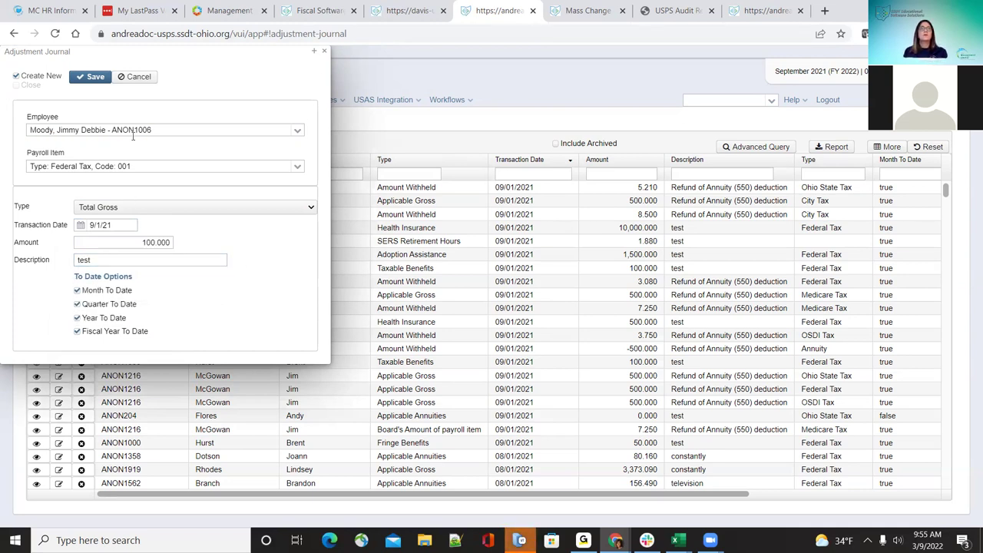
left_click(89, 77)
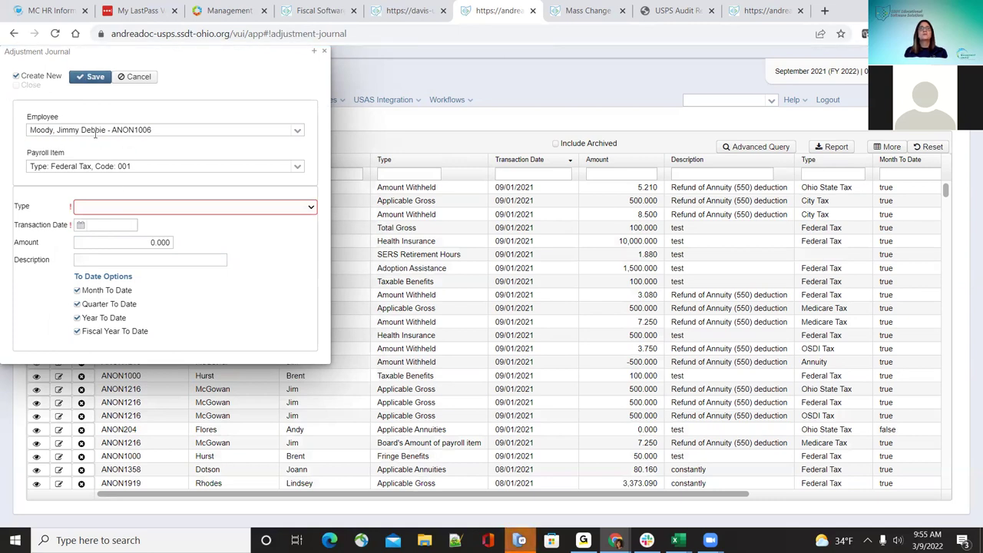
Step: Switch the payroll item to Ohio State Tax 002 with Total Gross type, then discard the entry
left_click(299, 167)
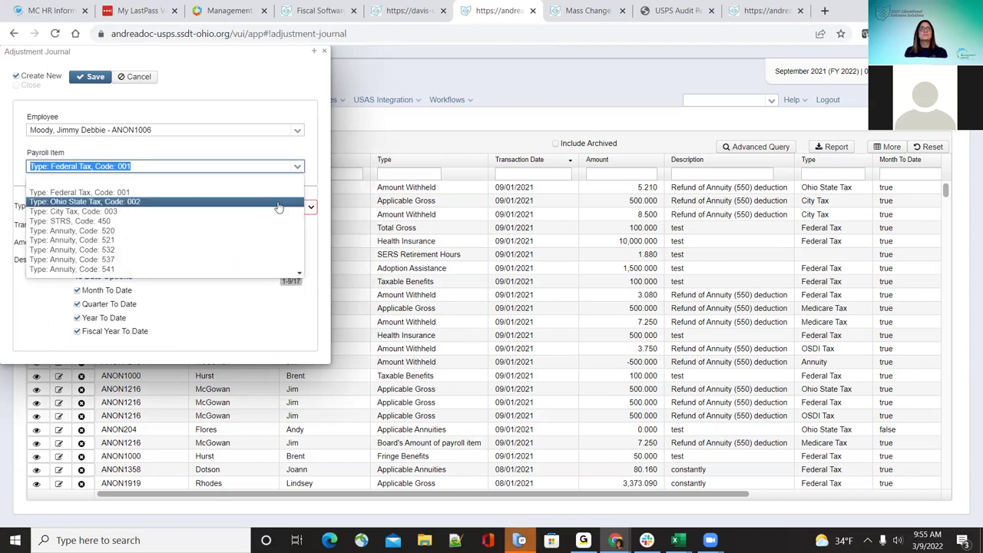
left_click(279, 202)
left_click(286, 212)
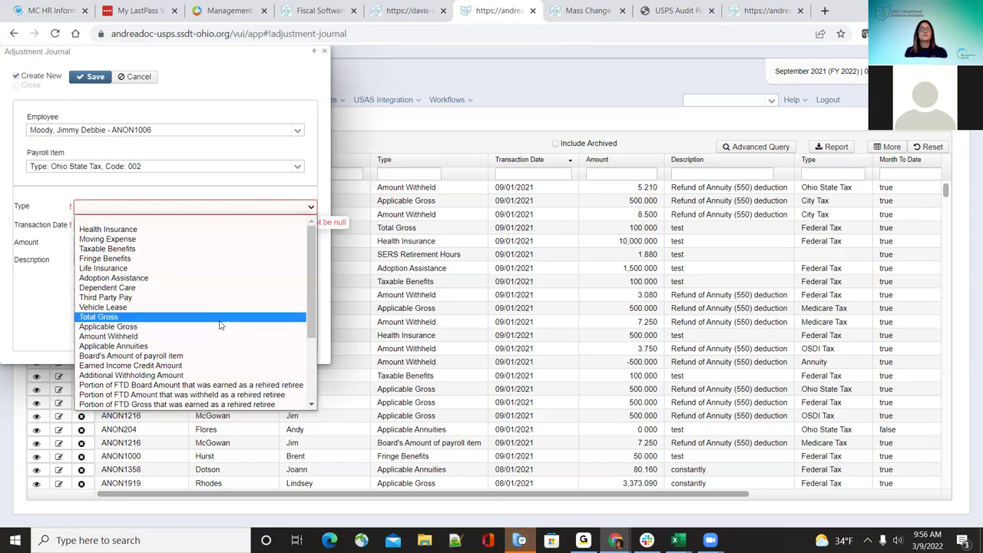
left_click(207, 316)
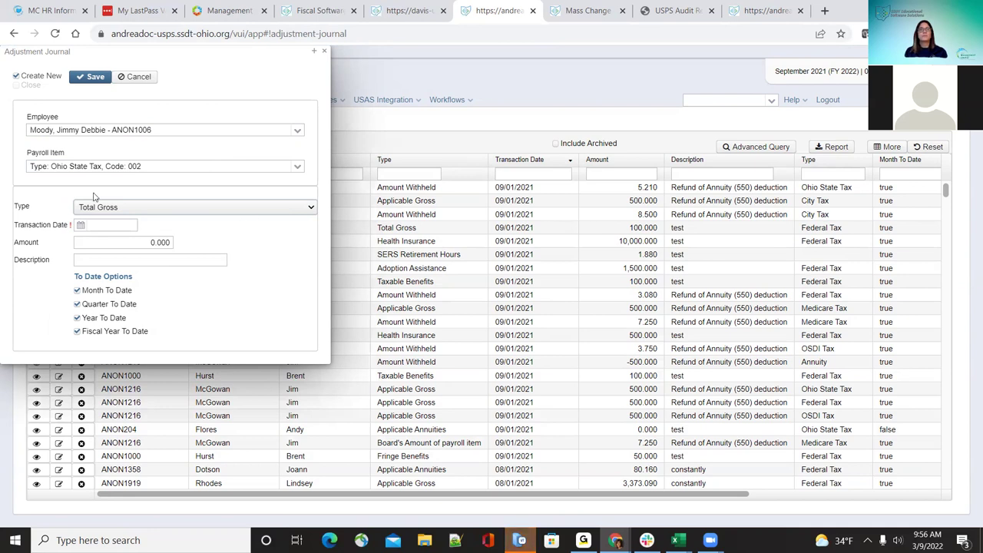
left_click(129, 80)
left_click(47, 147)
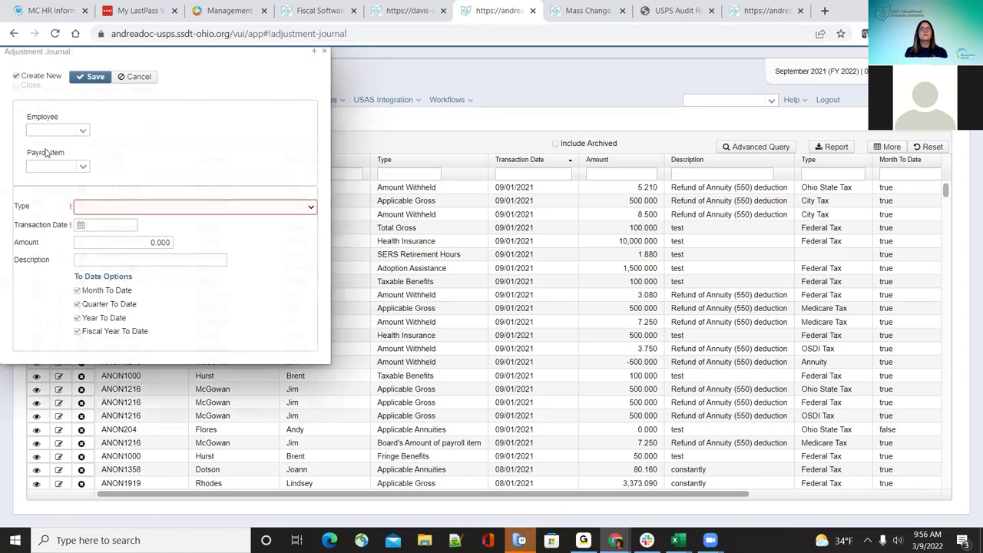
Step: Set the form to close after saving, and choose another employee, Ohio State Tax 002 and Vehicle Lease
left_click(16, 76)
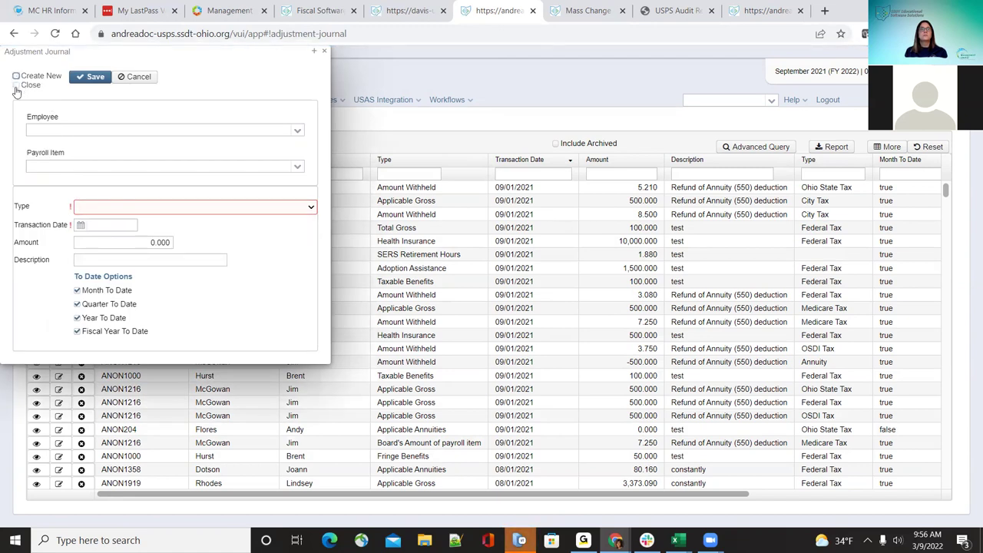
left_click(16, 85)
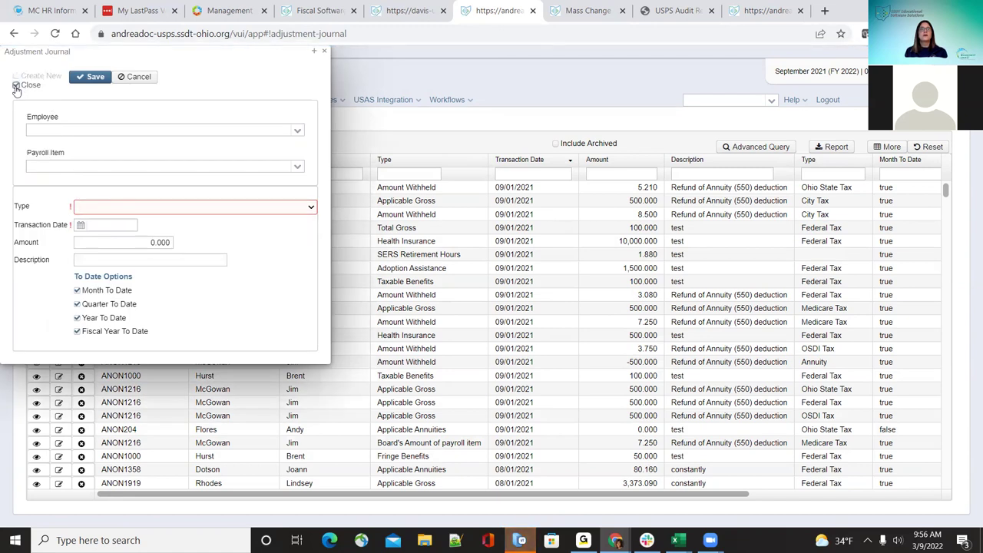
left_click(300, 133)
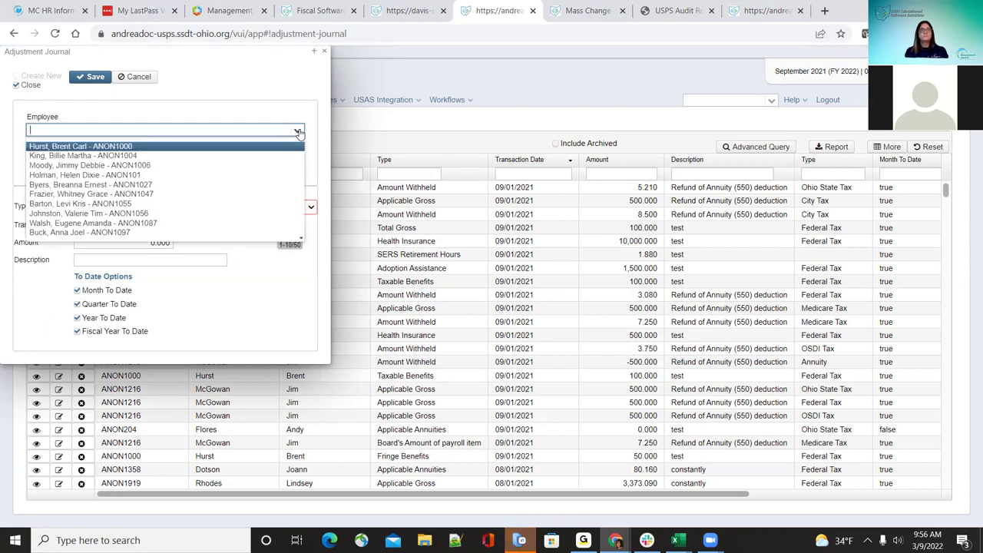
left_click(281, 156)
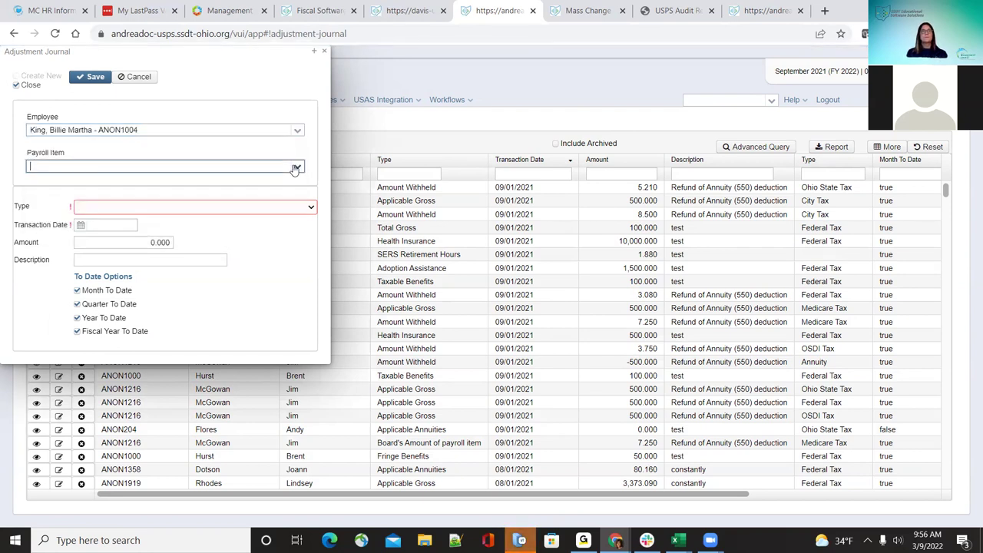
left_click(296, 168)
left_click(279, 202)
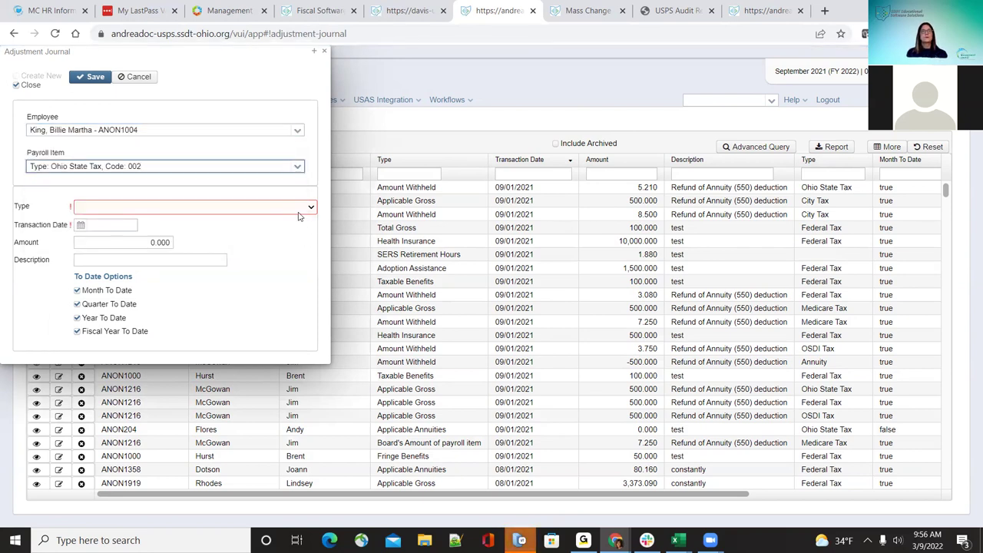
left_click(302, 208)
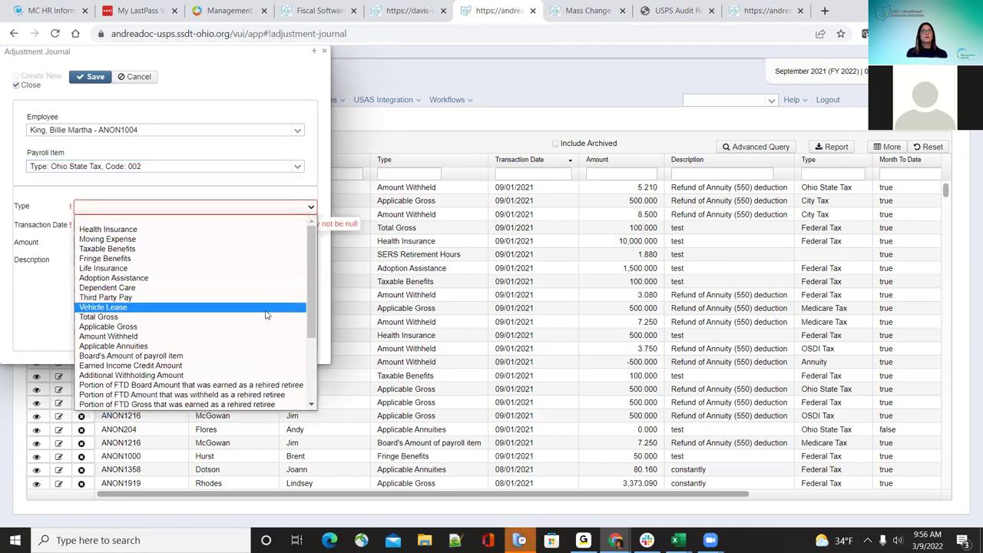
left_click(260, 308)
Step: Enter amount 100.00 and date 09/01/2021, then try saving the Vehicle Lease adjustment
key("Tab")
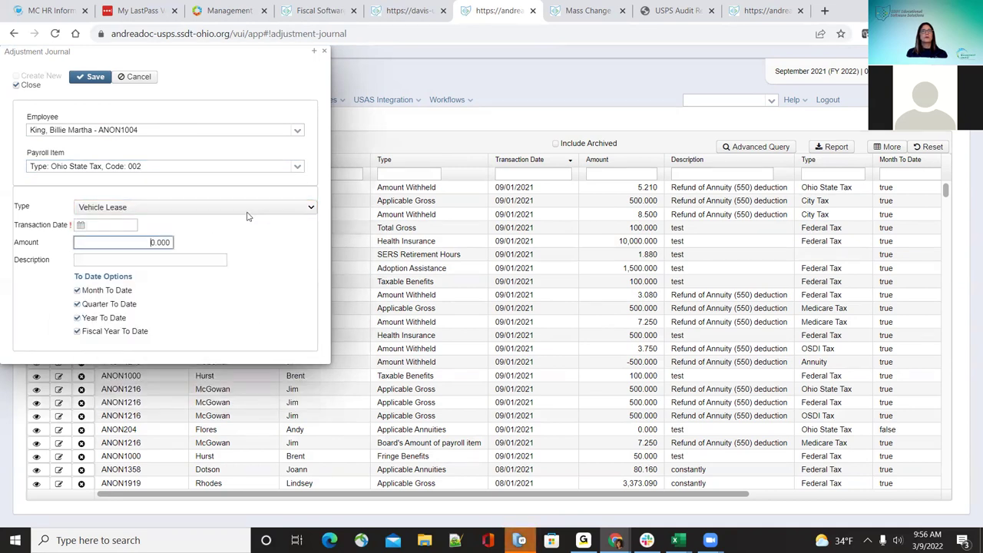
type("100.00")
left_click(107, 224)
type("09/01/2021")
left_click(80, 78)
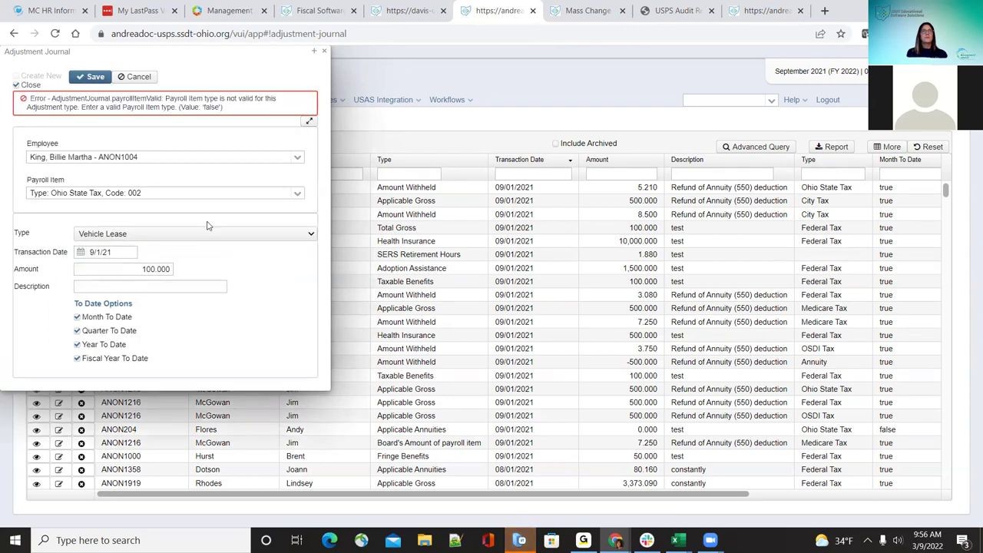
Step: Replace the payroll item with Federal Tax, Code 001, save, and start a new adjustment form
left_click(300, 194)
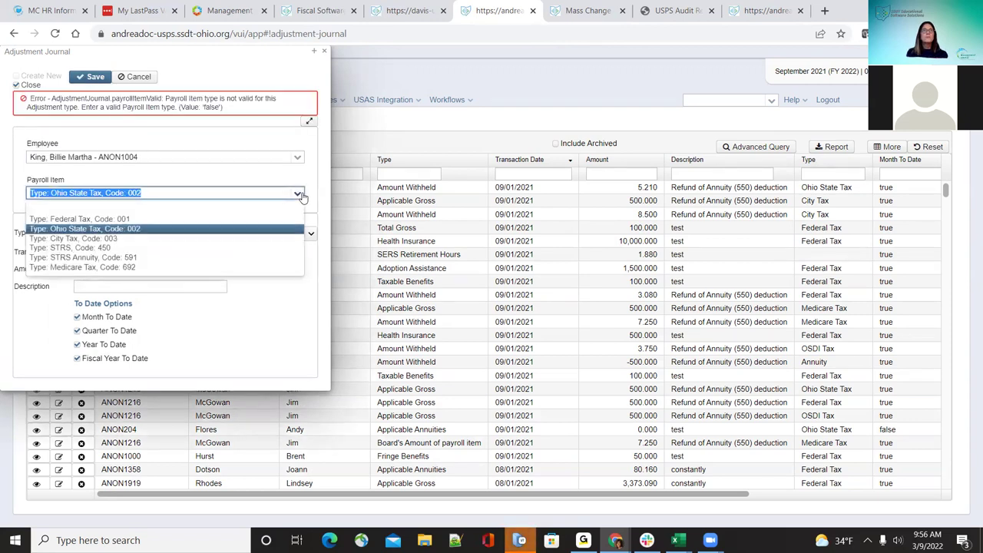
key("BackSpace")
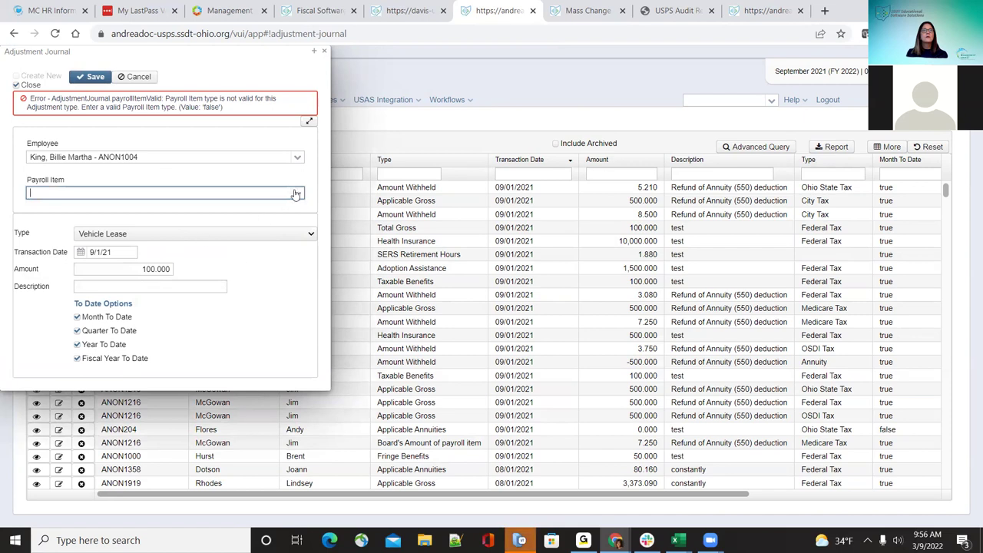
left_click(297, 194)
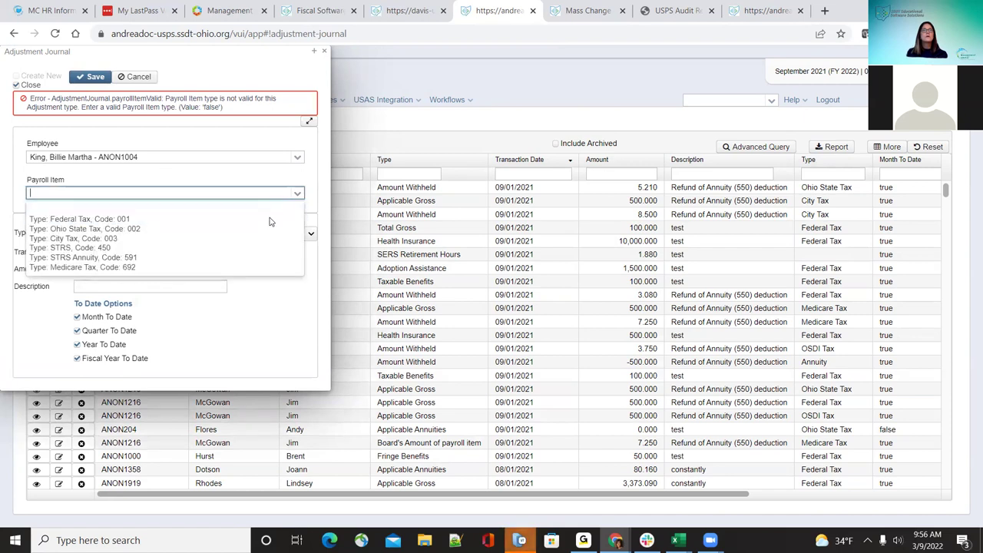
left_click(269, 221)
left_click(86, 80)
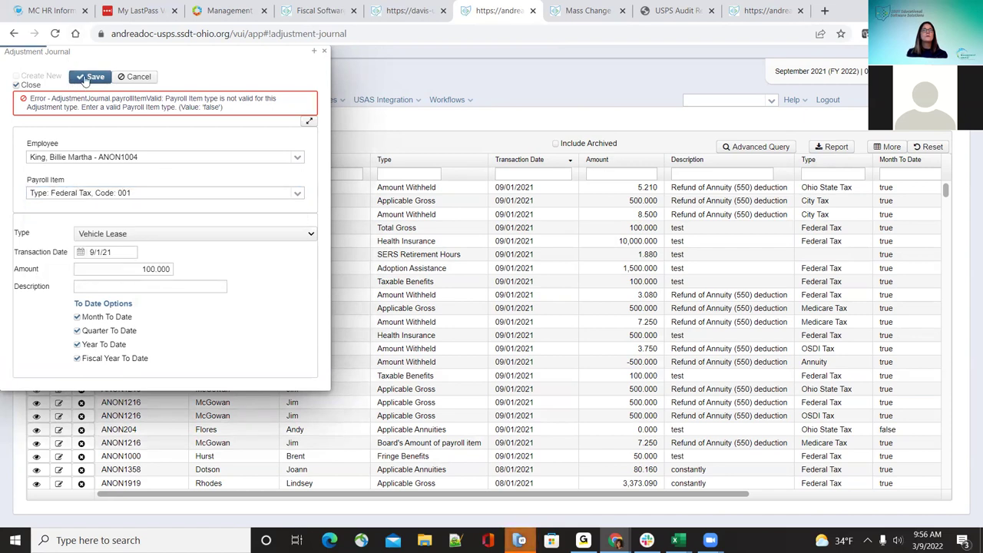
left_click(92, 77)
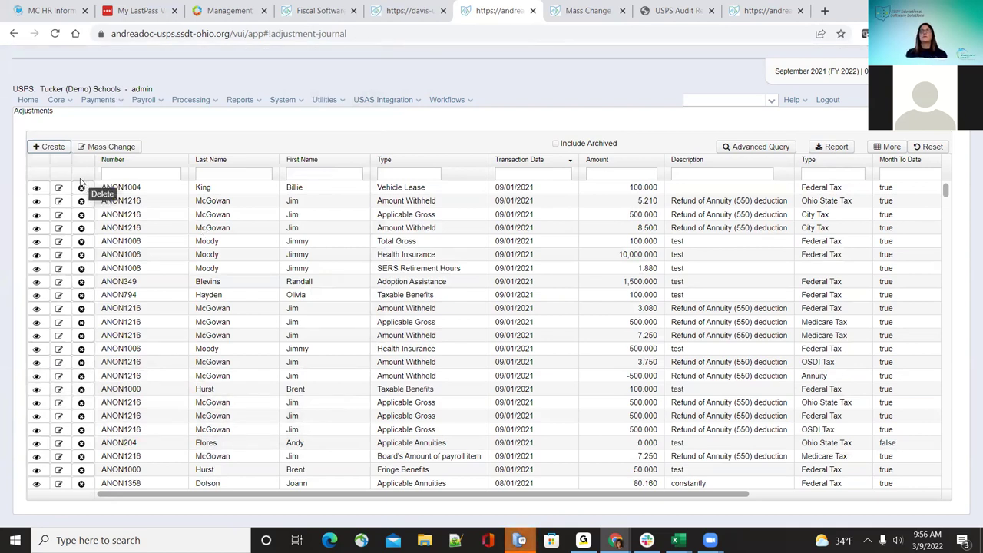
left_click(47, 146)
left_click(31, 85)
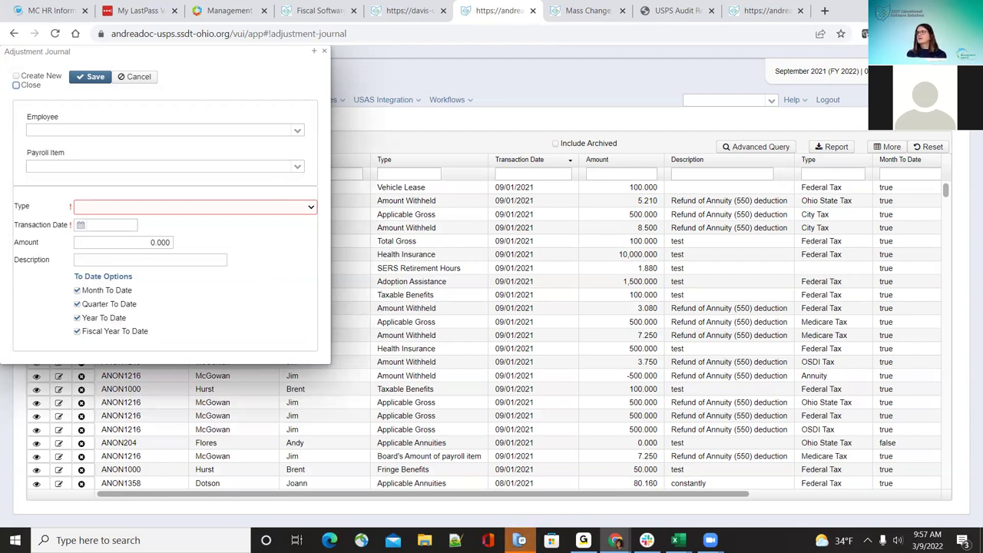
Step: Search for and select the employee by last name, and set the type to SERS Retirement Days
left_click(297, 134)
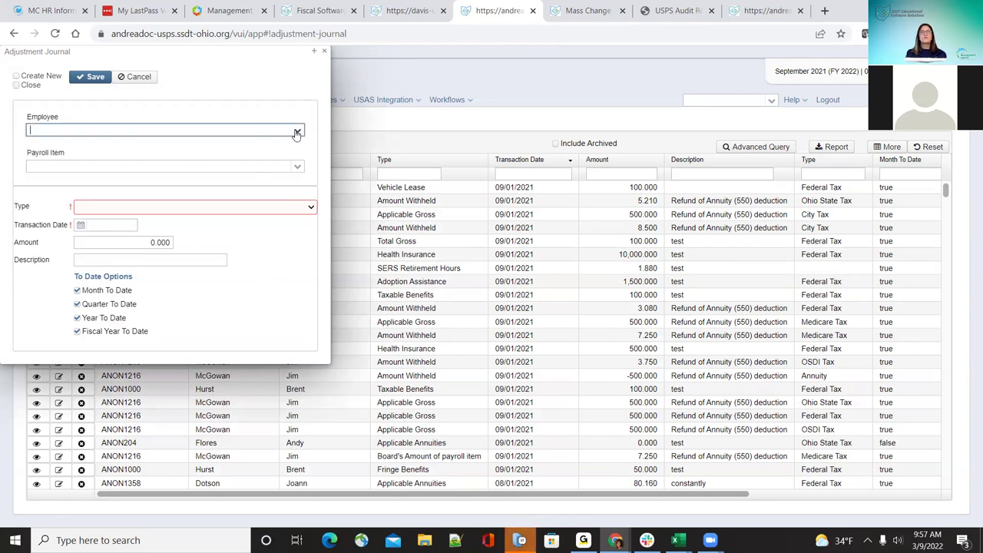
left_click(232, 134)
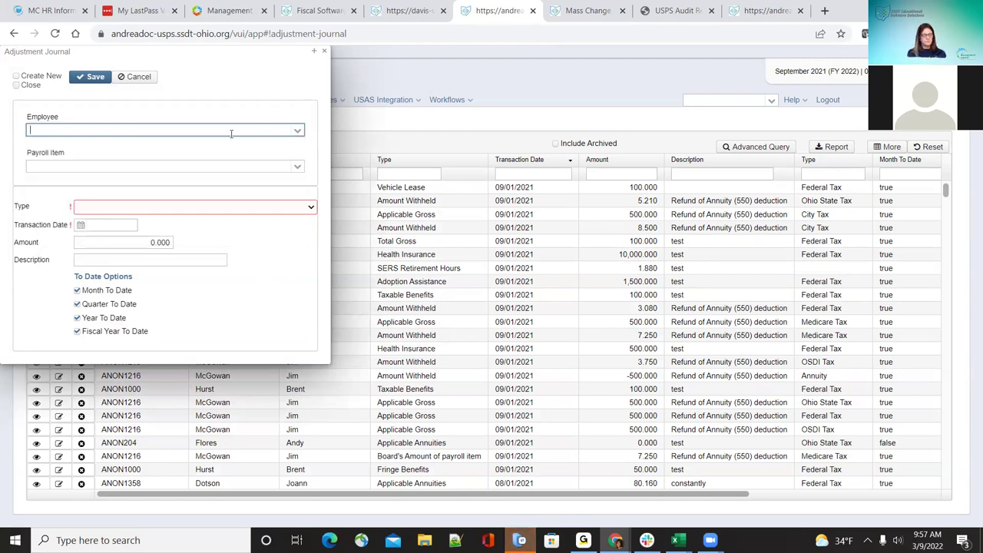
type("t")
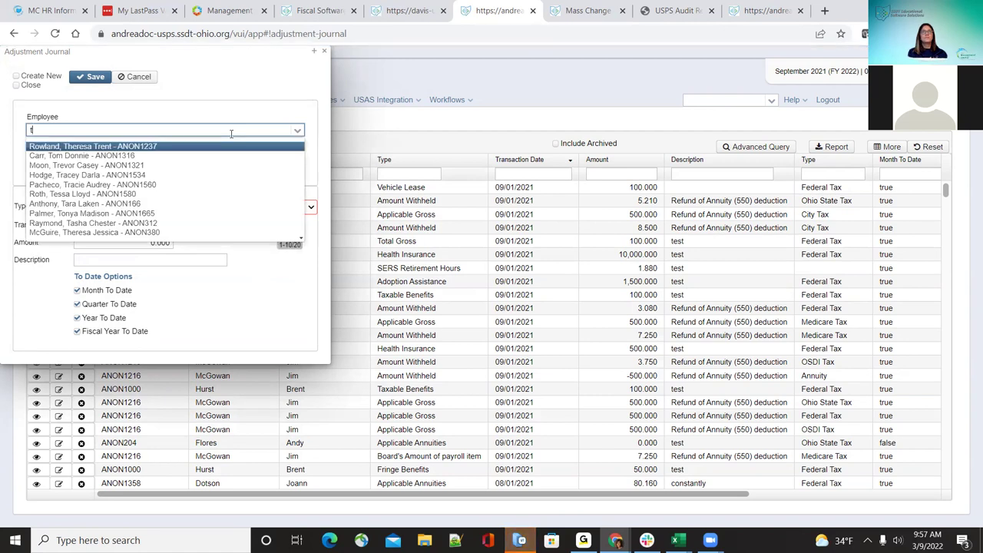
key("BackSpace")
type("anderson")
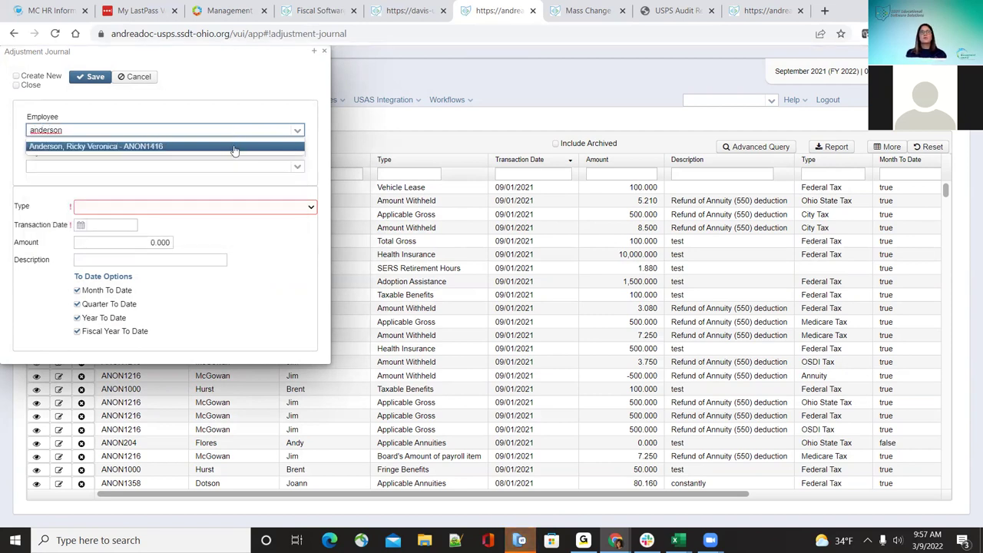
left_click(235, 147)
left_click(297, 167)
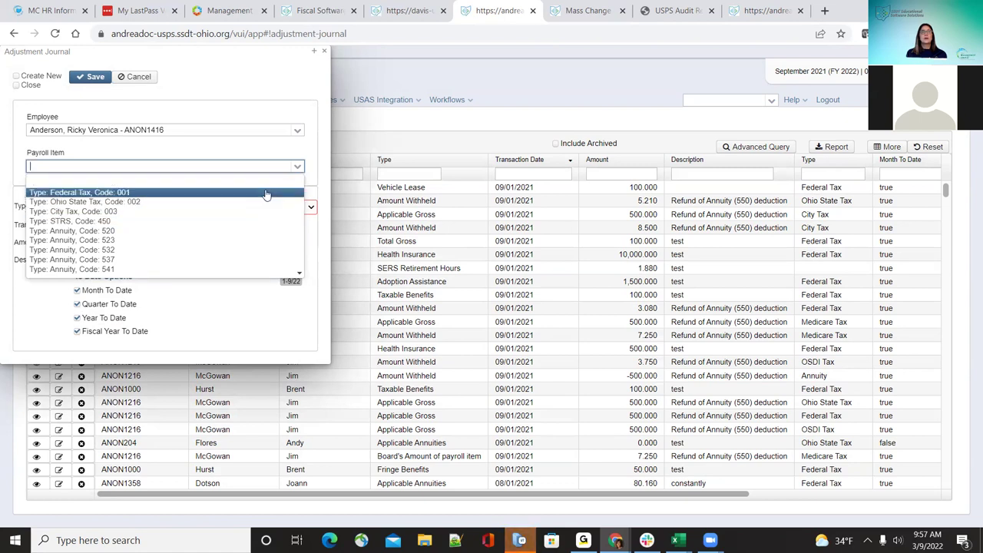
key("Escape")
left_click(310, 206)
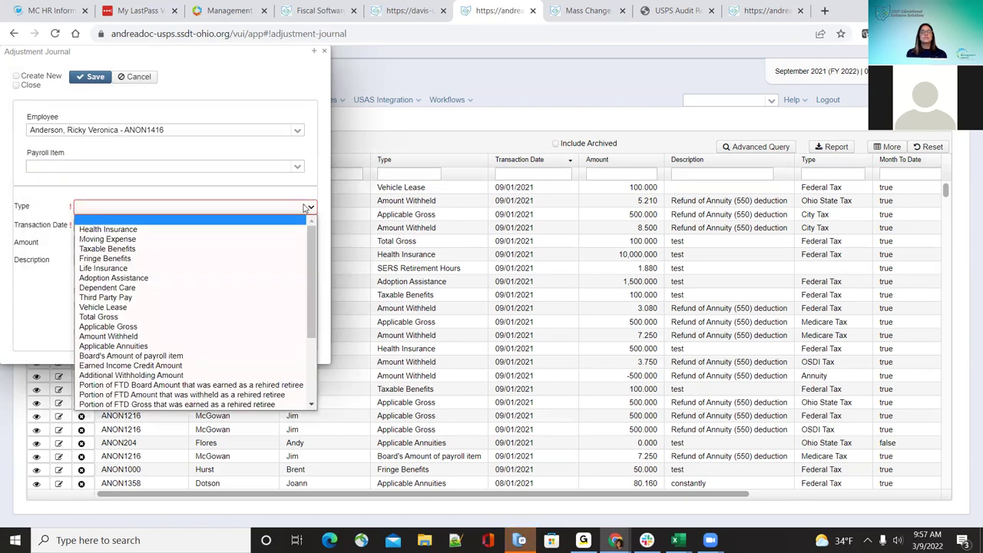
scroll(236, 356, "down", 3)
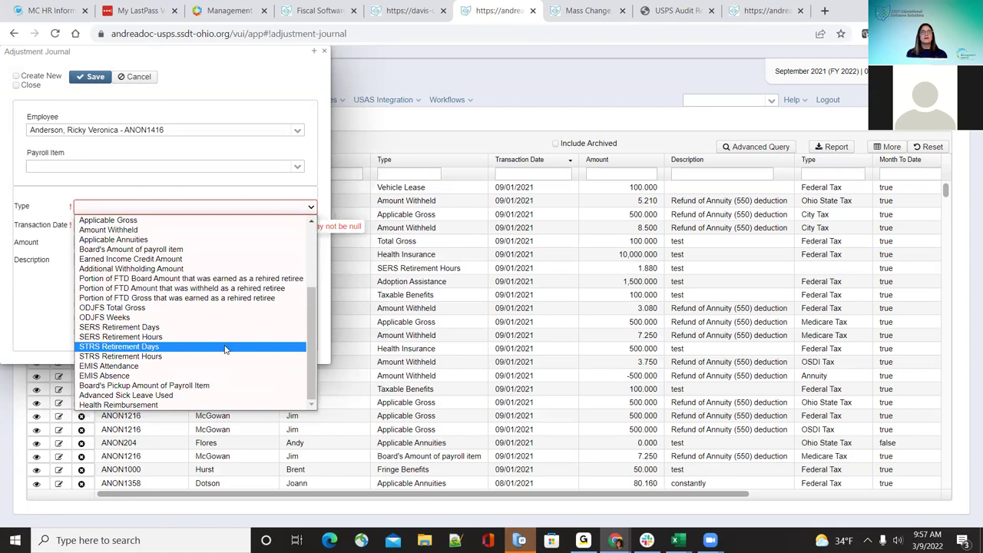
left_click(210, 331)
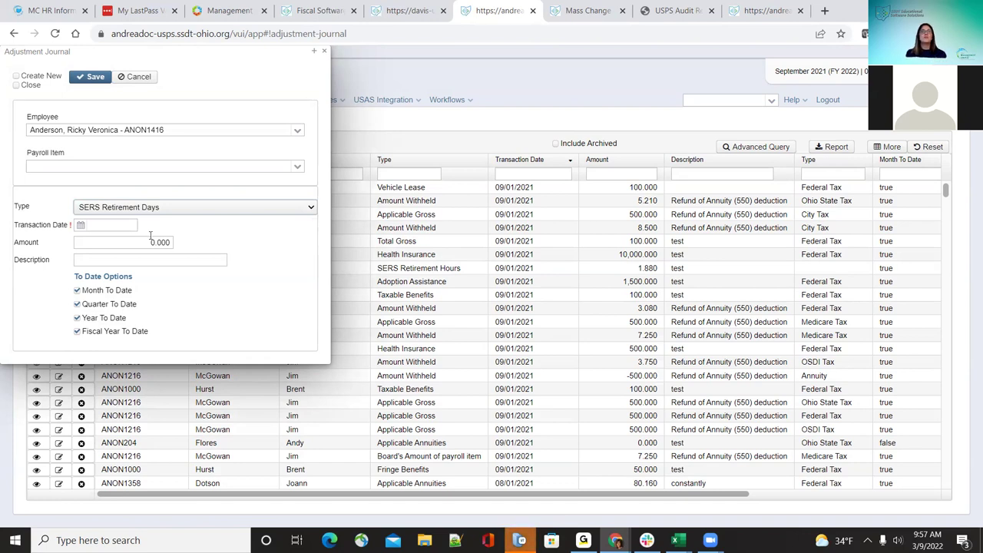
Step: Enter date 09/01/2021, amount 5.0 and description 'days', then save the adjustment
left_click(128, 223)
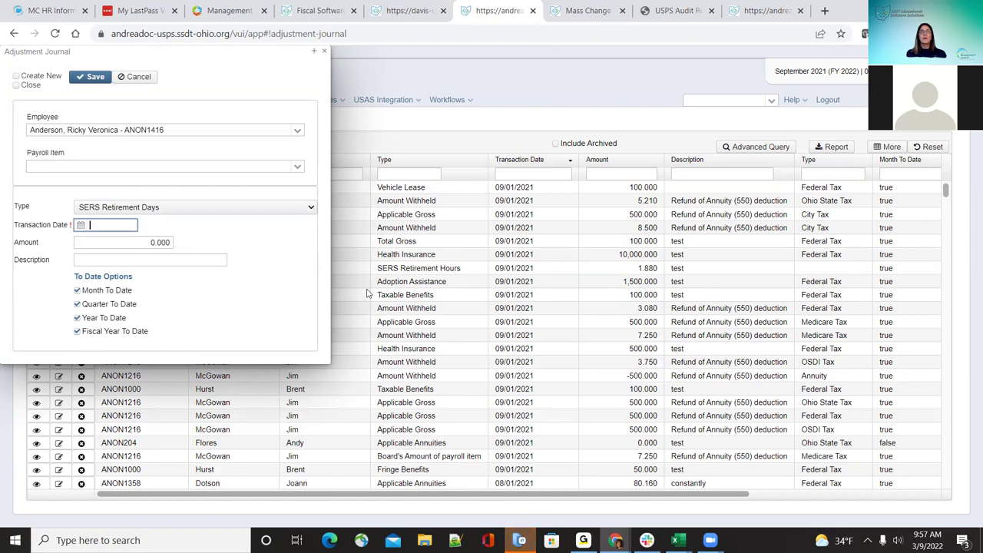
type("09/01/2021")
key("Tab")
type("5.0")
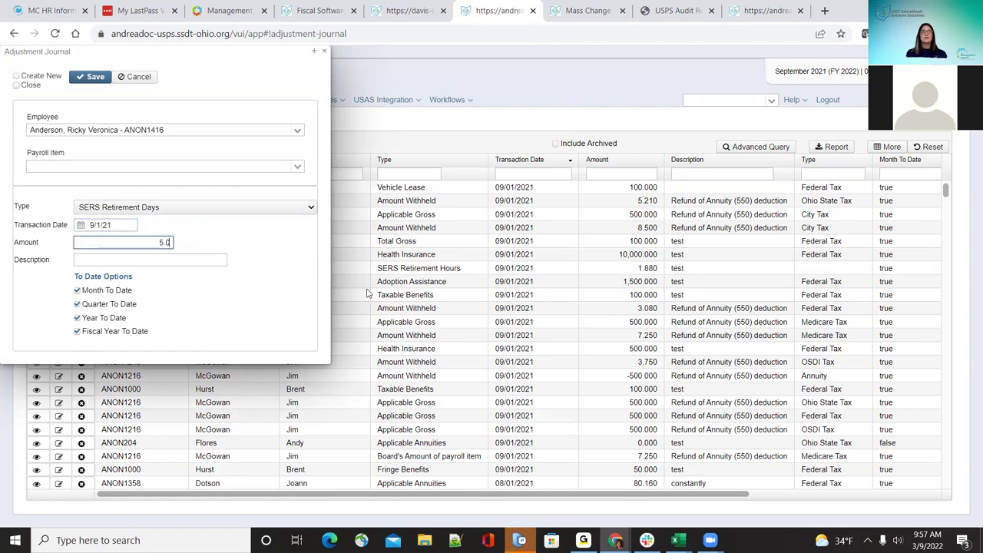
key("Tab")
type("days")
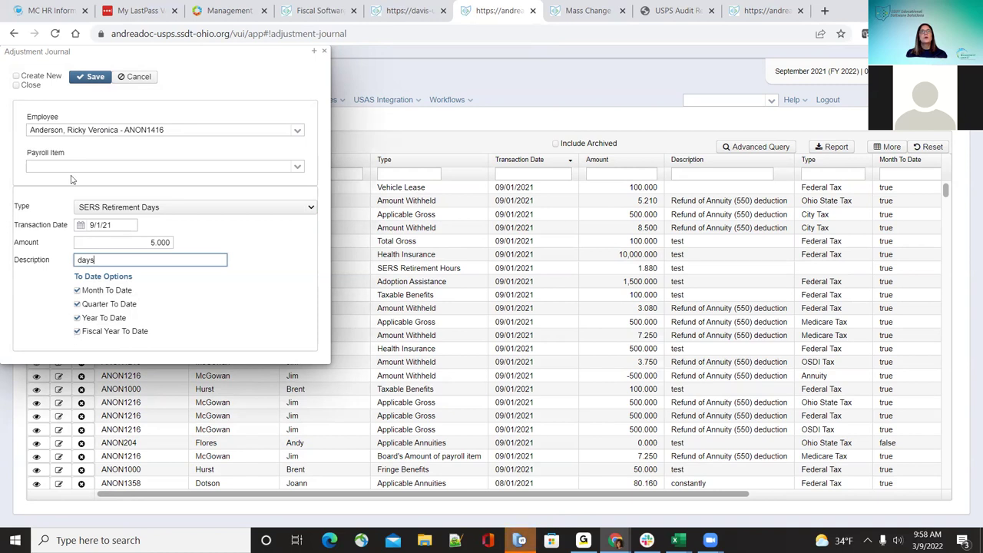
left_click(86, 80)
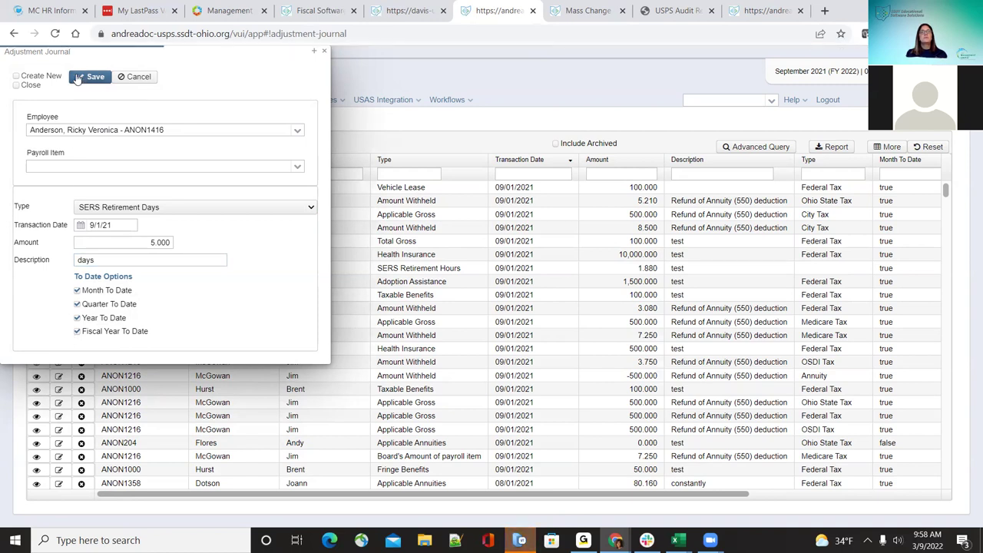
Step: Close the form, filter the Adjustments list by the employee's last name, and open a new adjustment
left_click(325, 52)
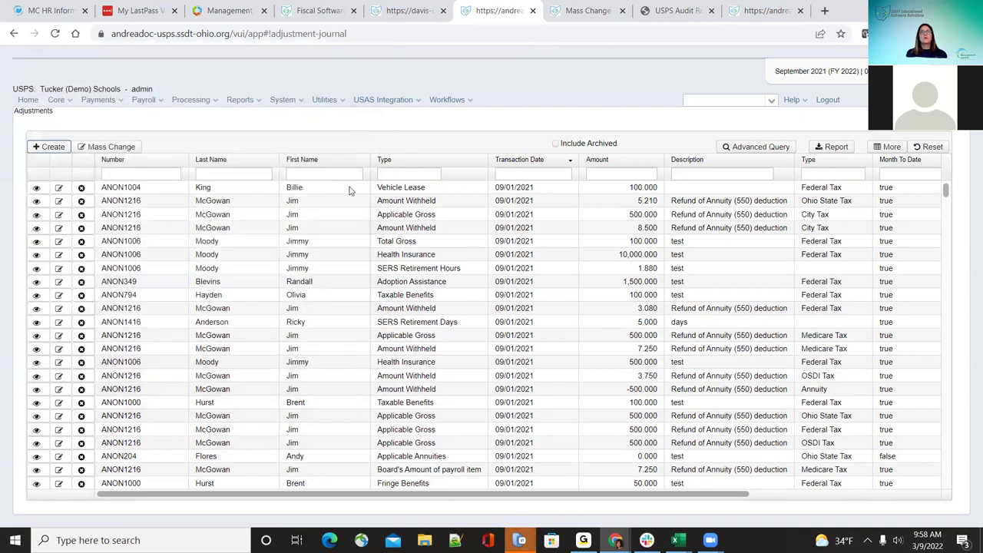
left_click(223, 173)
type("ande")
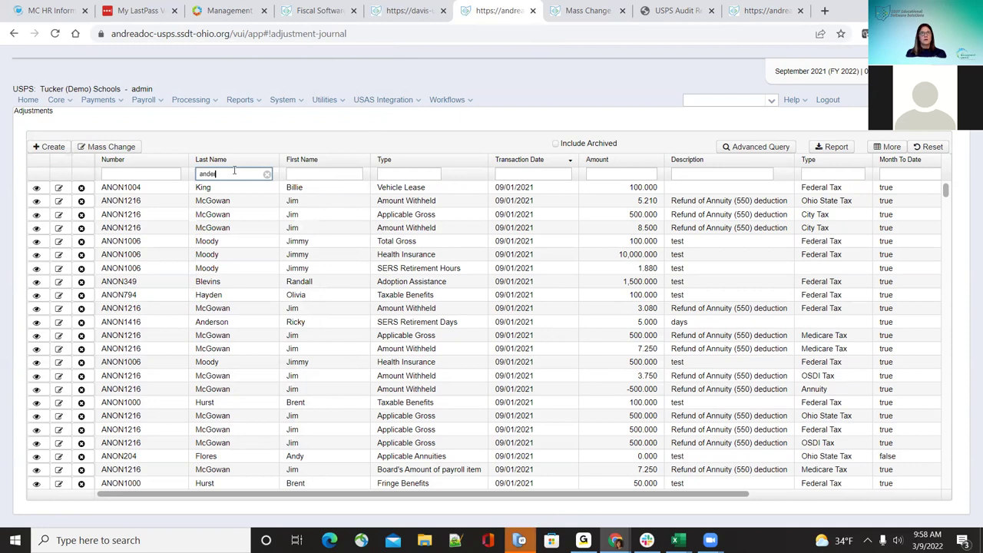
type("rs")
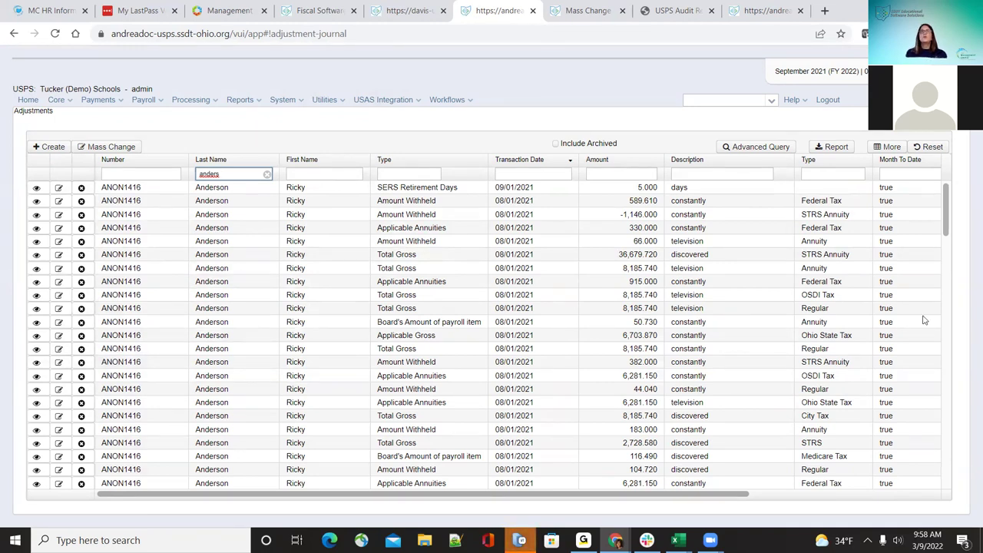
left_click(51, 147)
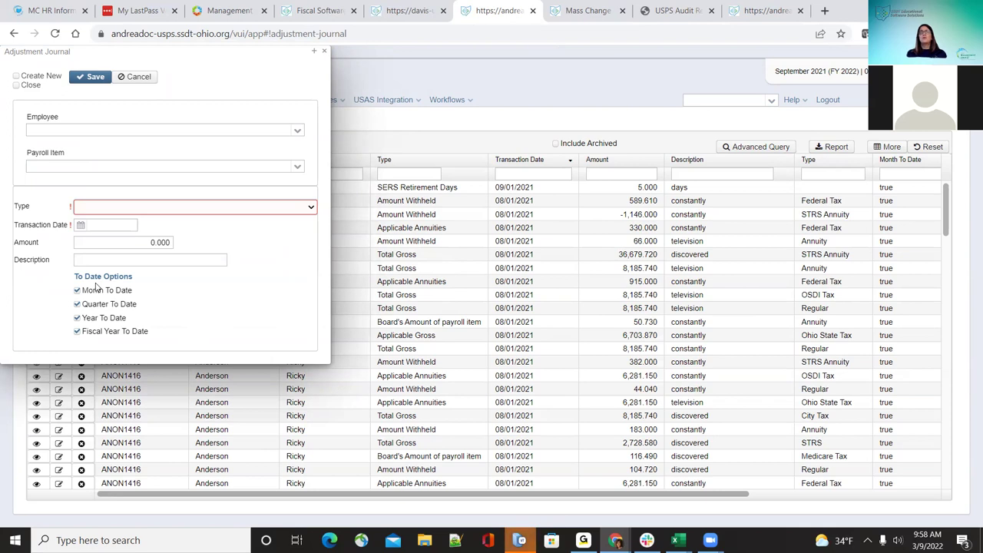
Step: Toggle the Quarter, Year and Month To Date options on the new adjustment, then close it unsaved
left_click(77, 304)
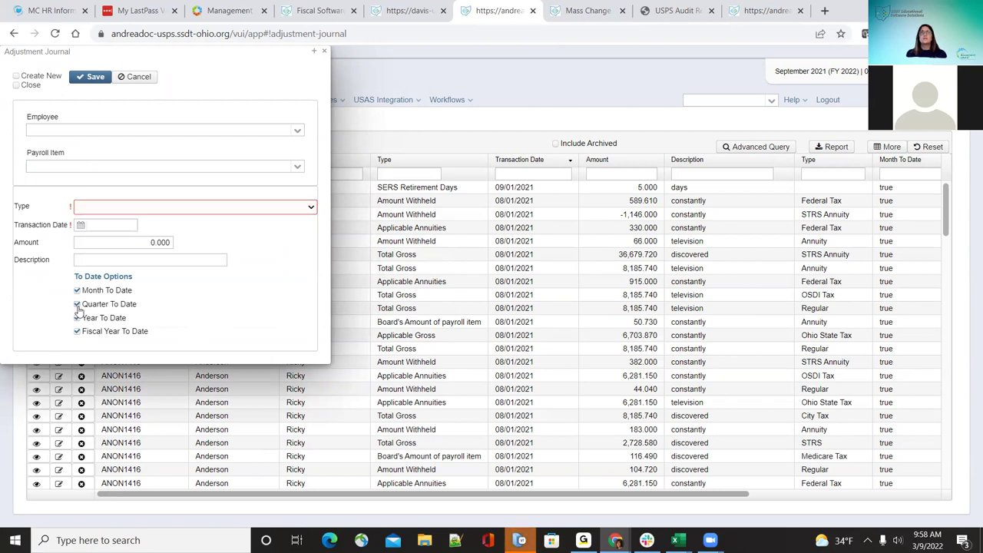
left_click(77, 318)
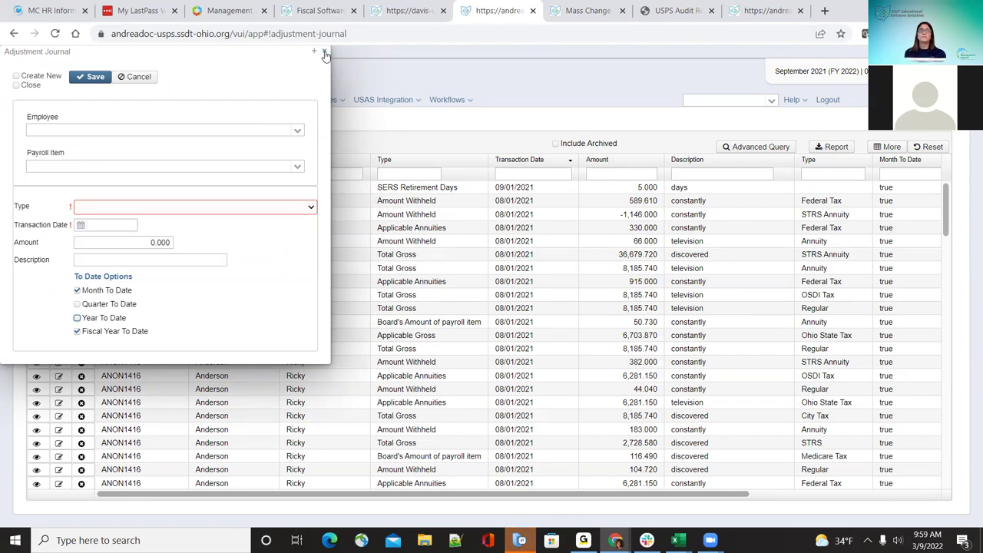
left_click(78, 292)
left_click(78, 290)
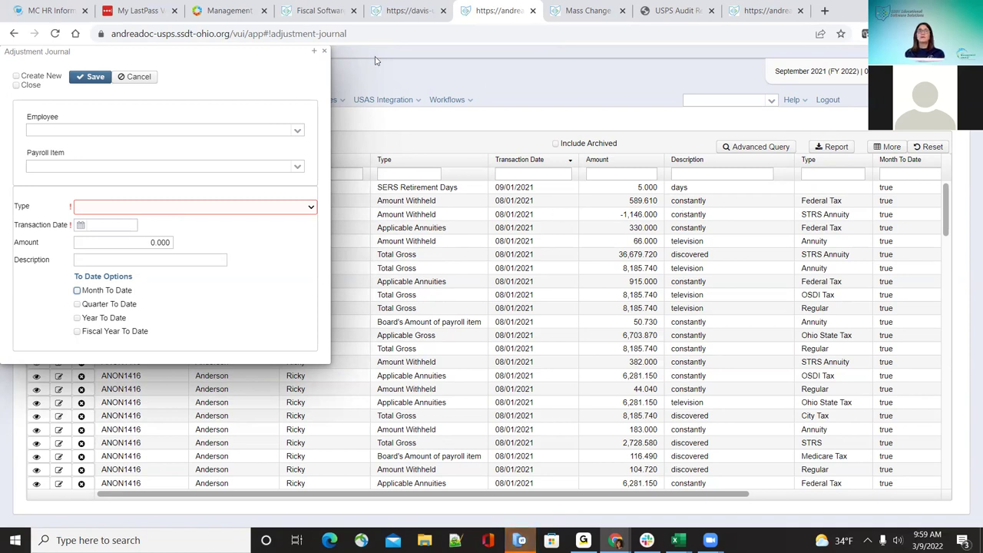
left_click(321, 53)
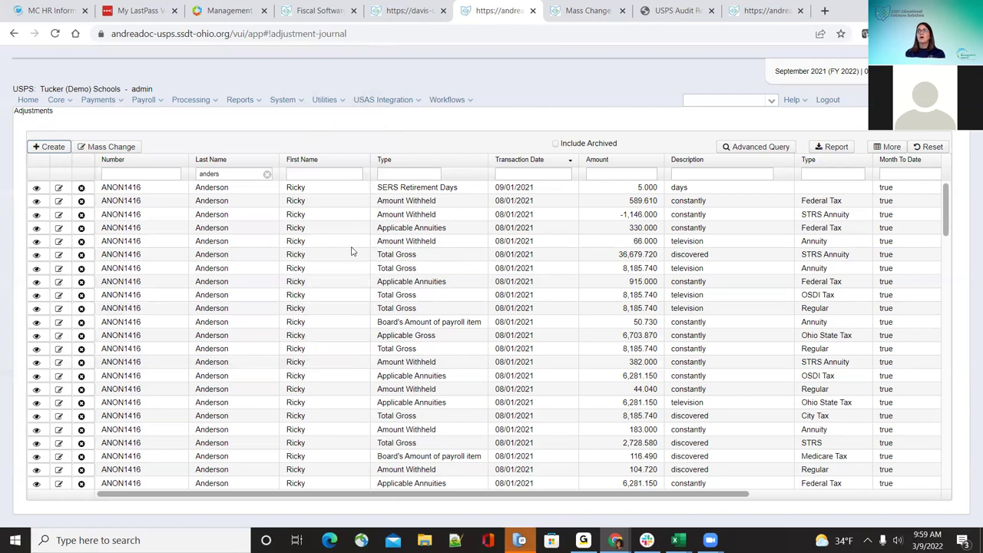
Step: Open another new adjustment, uncheck Fiscal Year To Date, check Year To Date, and close without saving
left_click(48, 149)
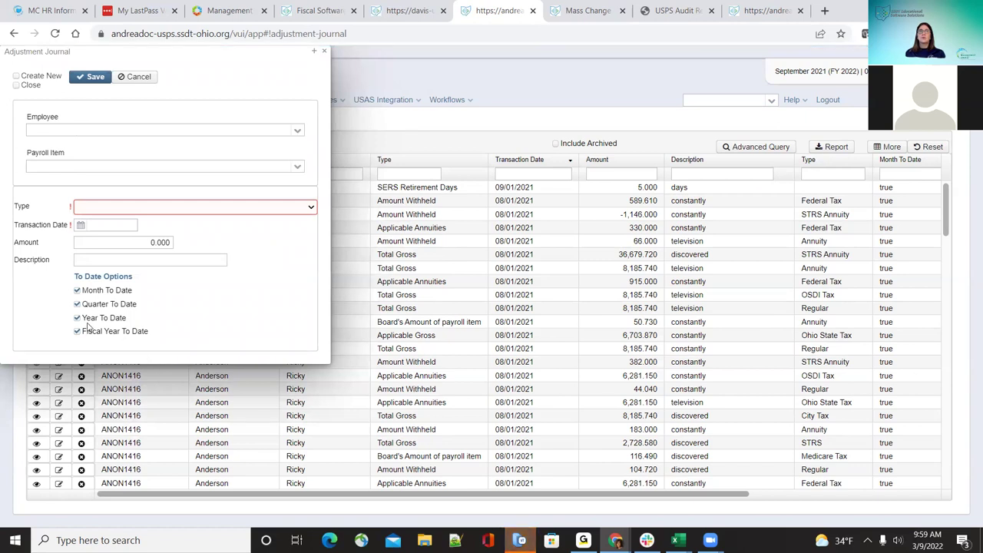
left_click(77, 317)
left_click(77, 291)
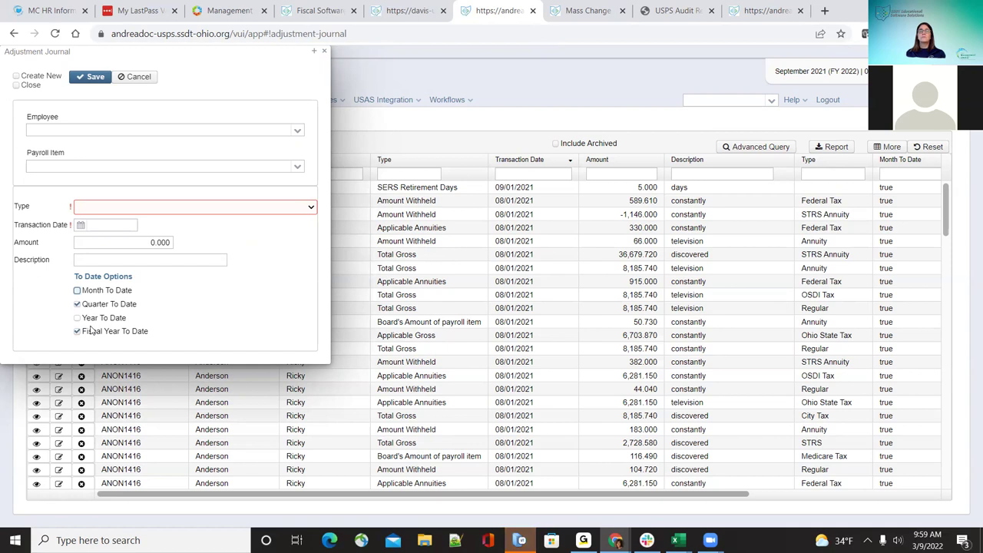
left_click(302, 213)
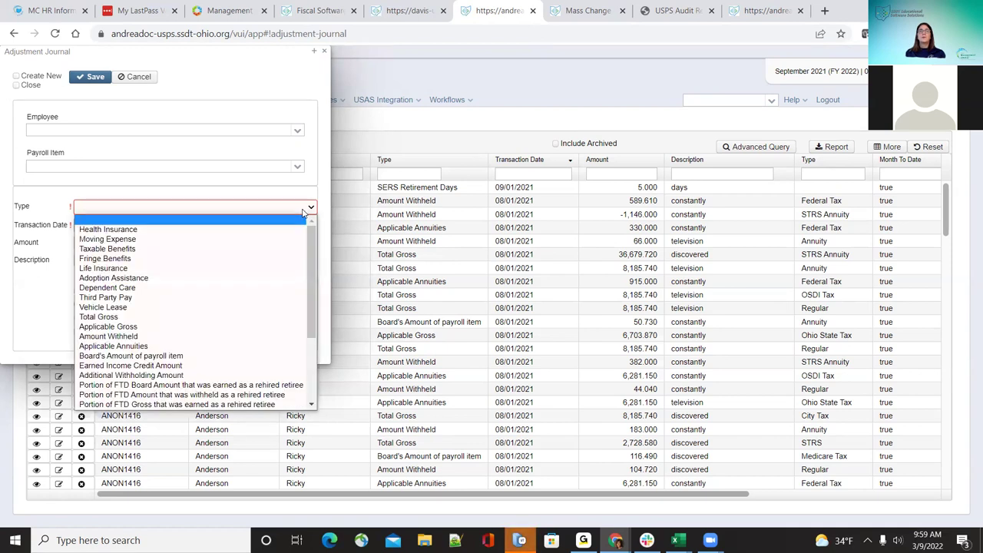
left_click(302, 212)
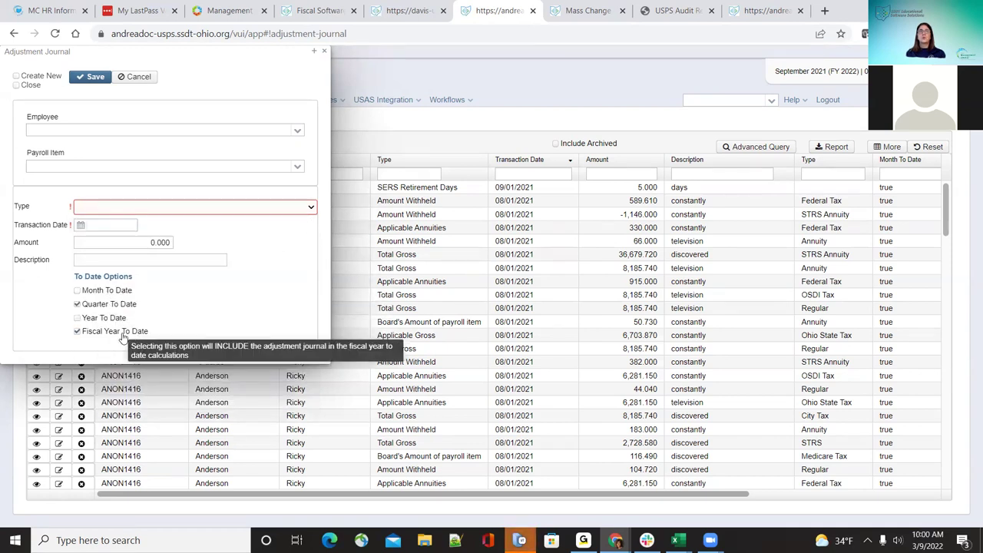
left_click(77, 331)
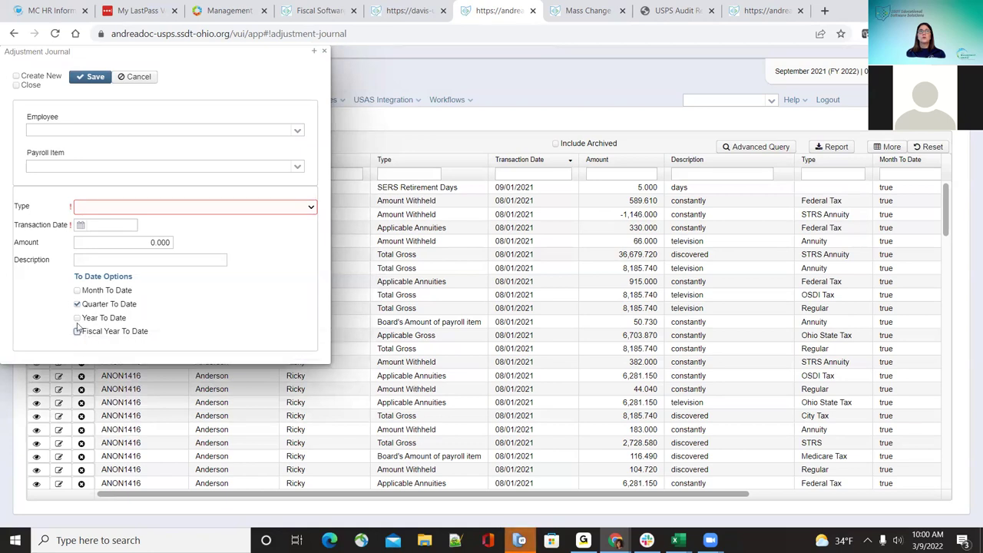
left_click(77, 318)
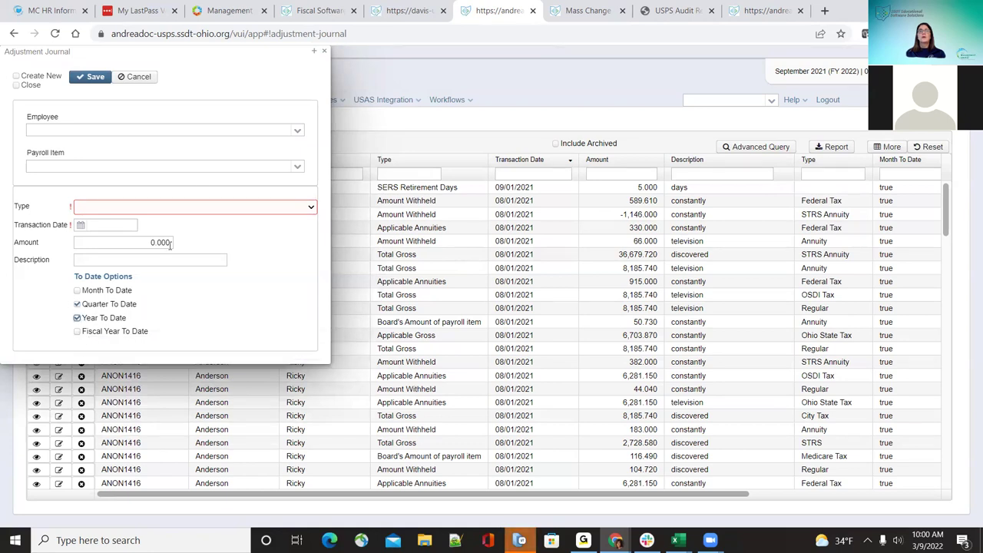
left_click(325, 52)
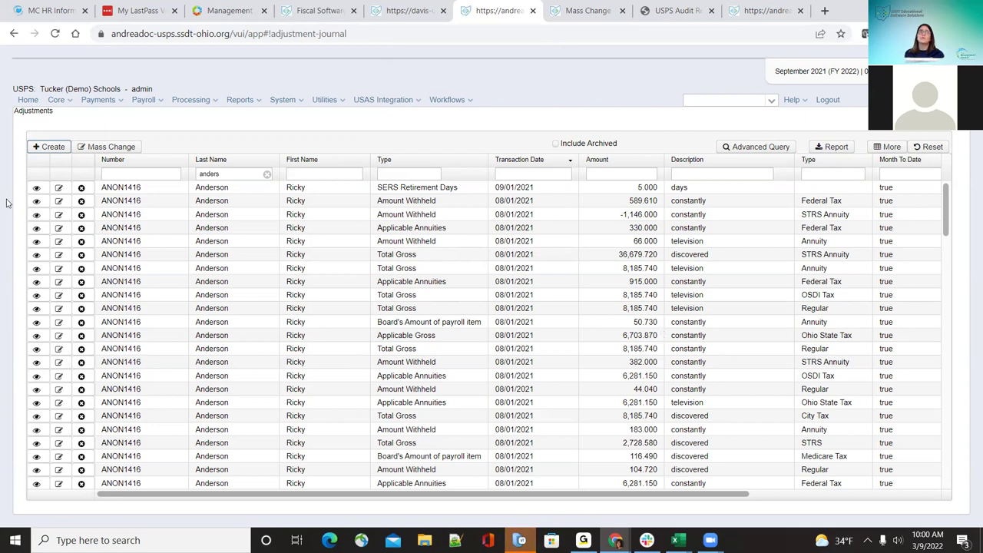
Step: Create a new adjustment journal entry with type STRS Retirement Days
left_click(48, 146)
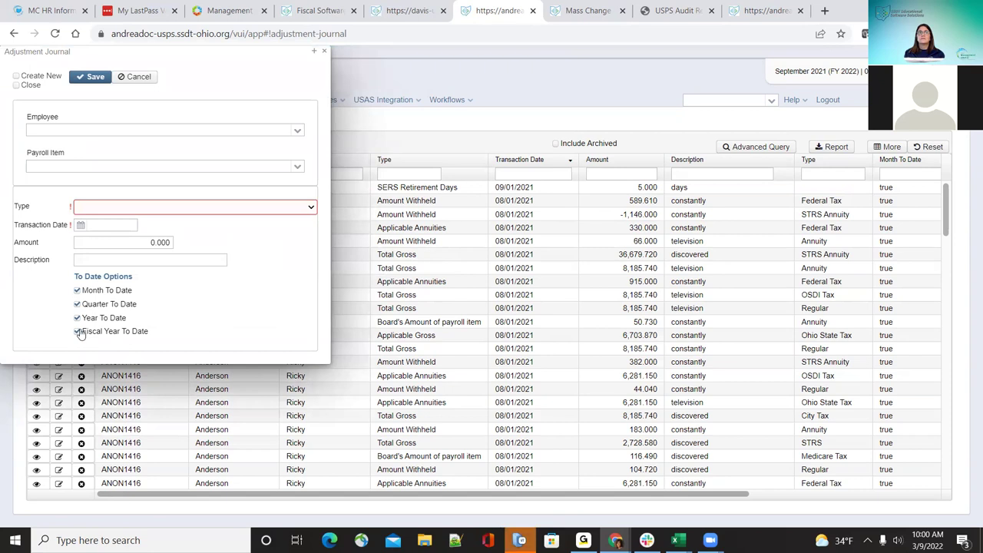
left_click(307, 208)
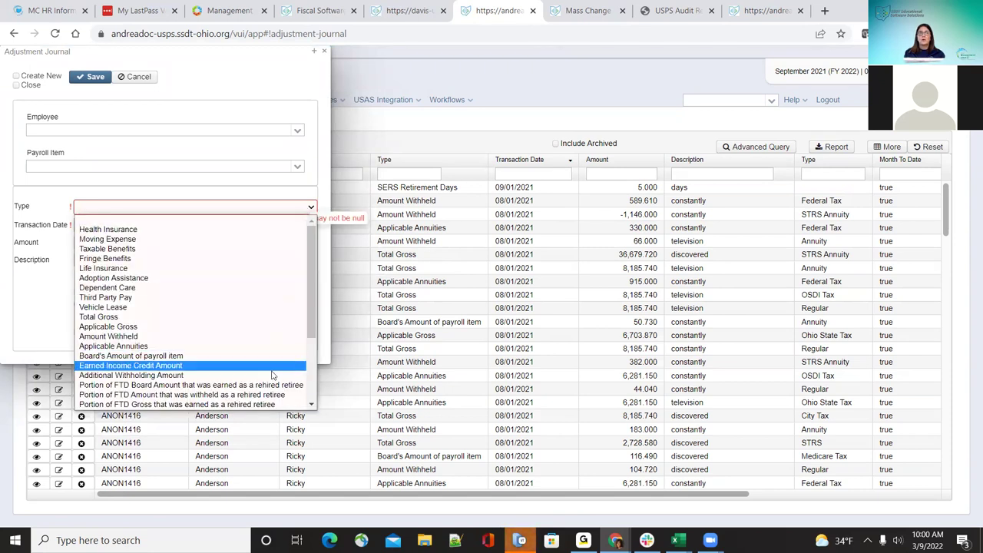
scroll(272, 376, "down", 3)
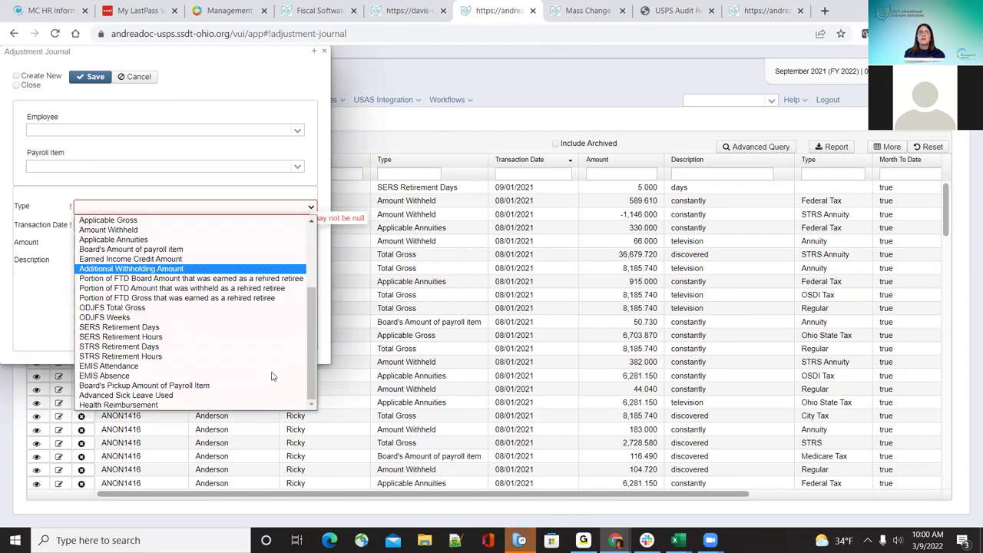
left_click(210, 347)
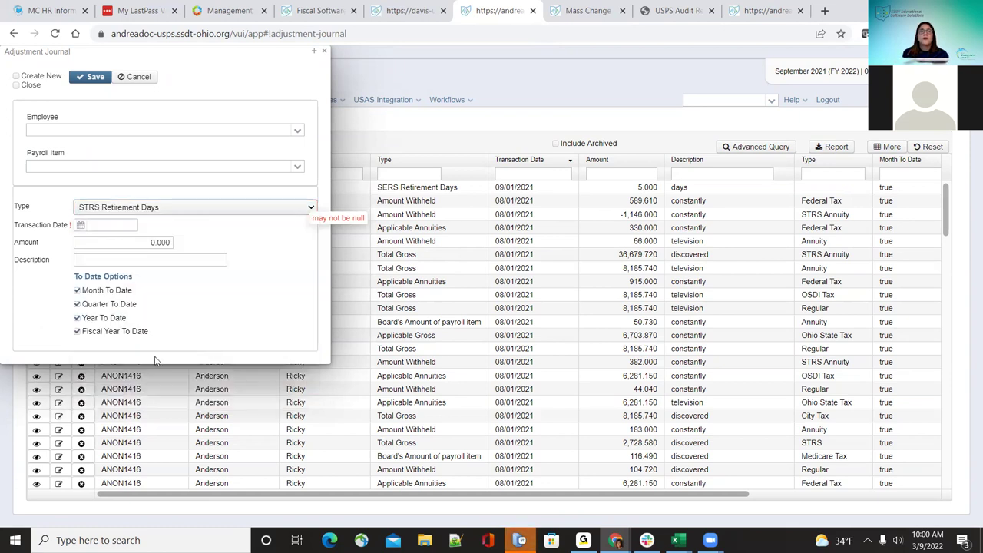
Step: Uncheck Year, Quarter and Month To Date, leaving only Fiscal Year To Date
left_click(78, 318)
left_click(77, 305)
left_click(77, 290)
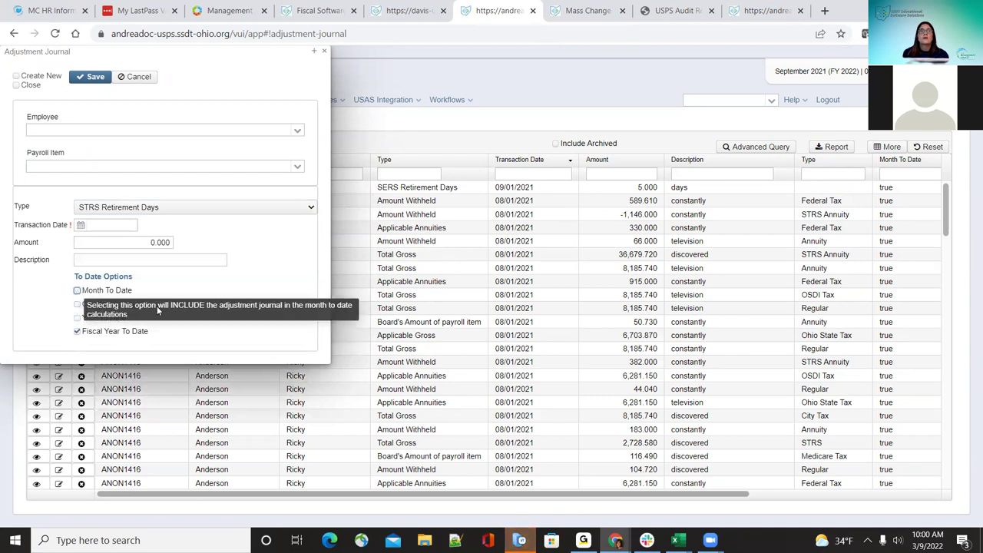
left_click(311, 209)
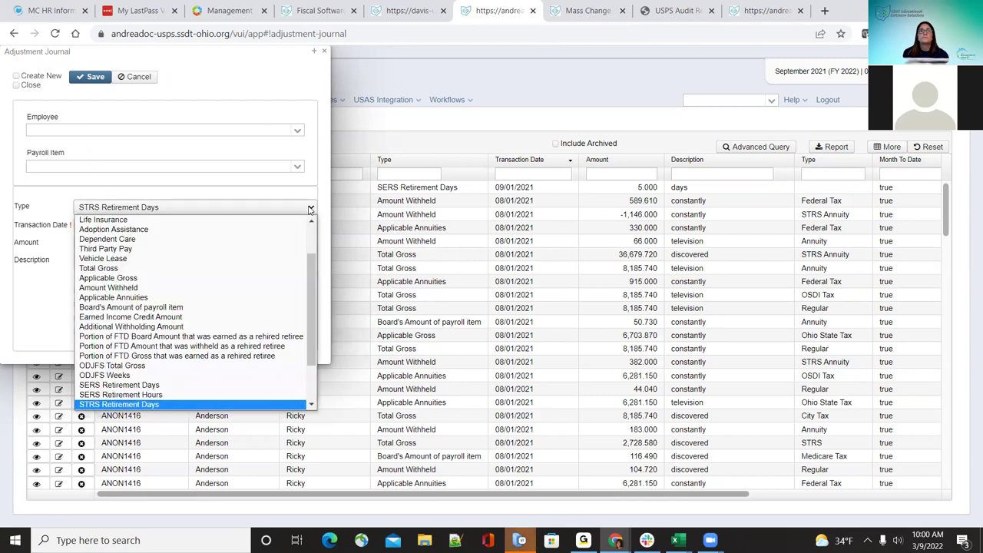
scroll(285, 268, "up", 2)
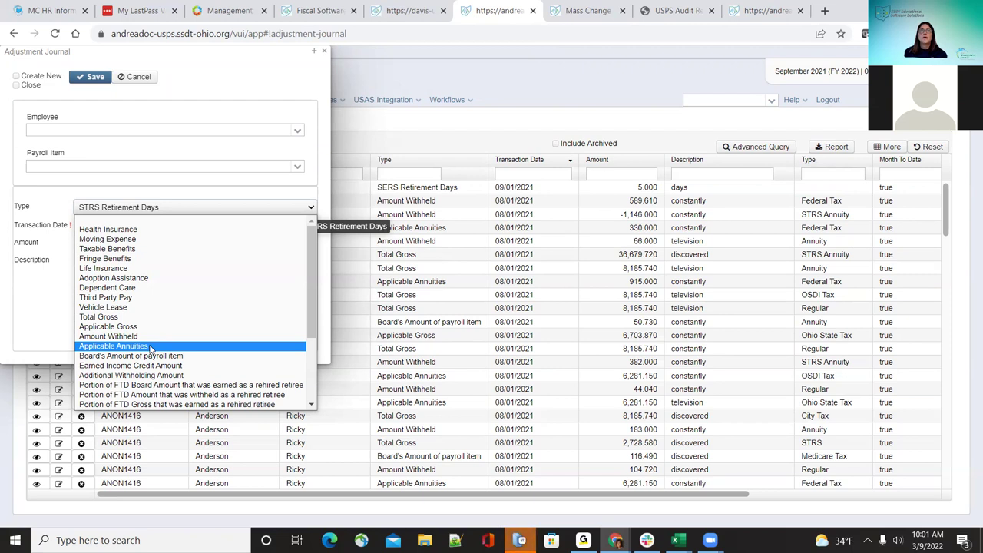
scroll(153, 354, "down", 3)
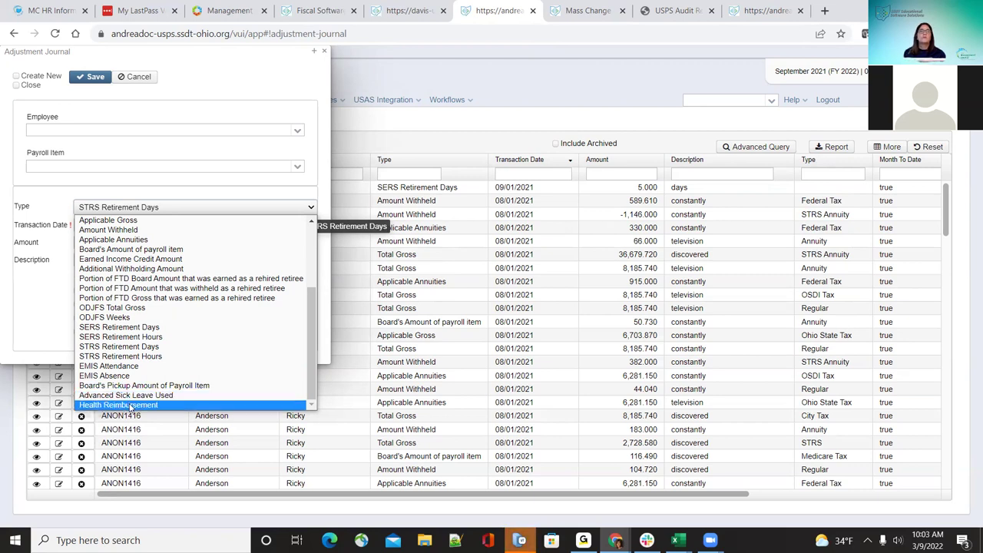
Step: In the documentation wiki, expand Core and open the Adjustments page
left_click(44, 288)
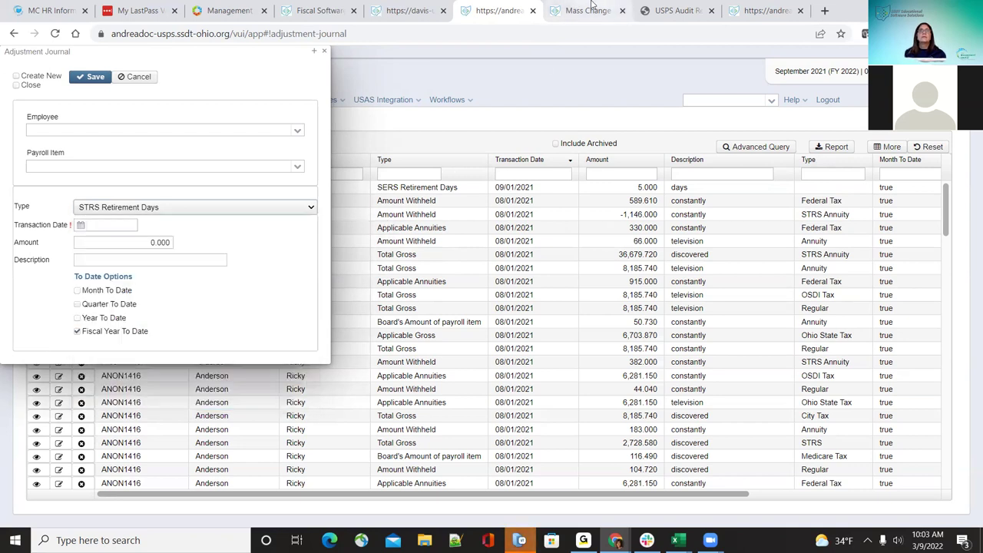
key("ctrl+Tab")
scroll(44, 288, "up", 2)
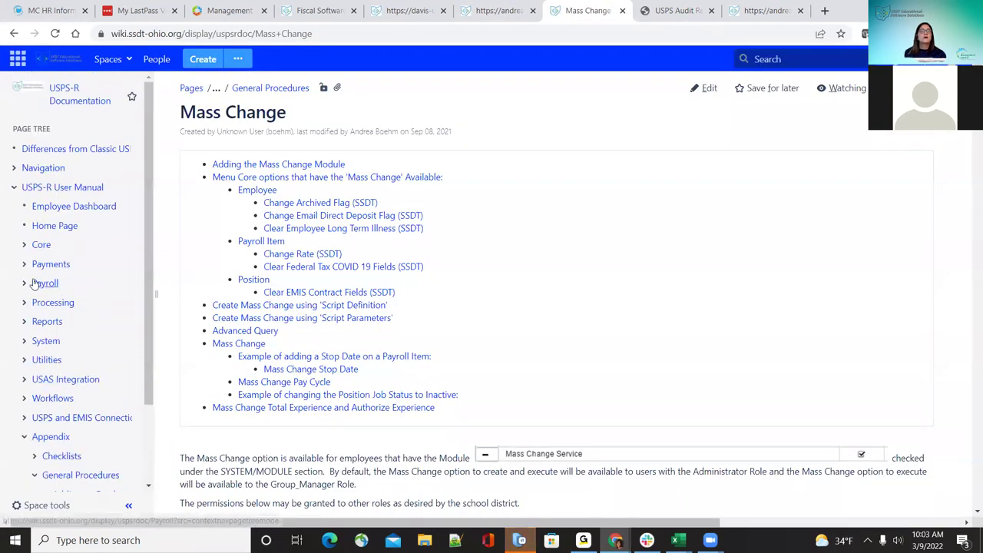
left_click(25, 245)
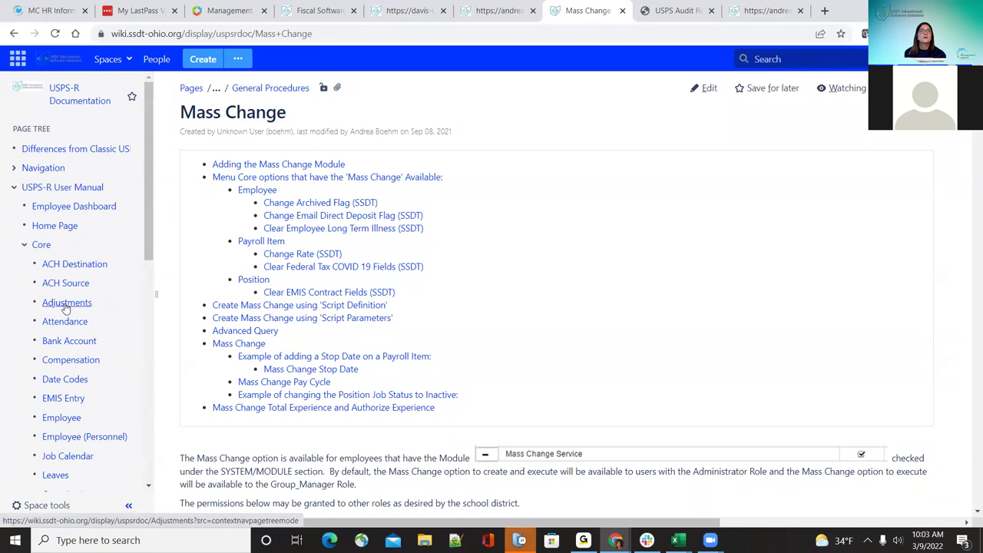
left_click(67, 305)
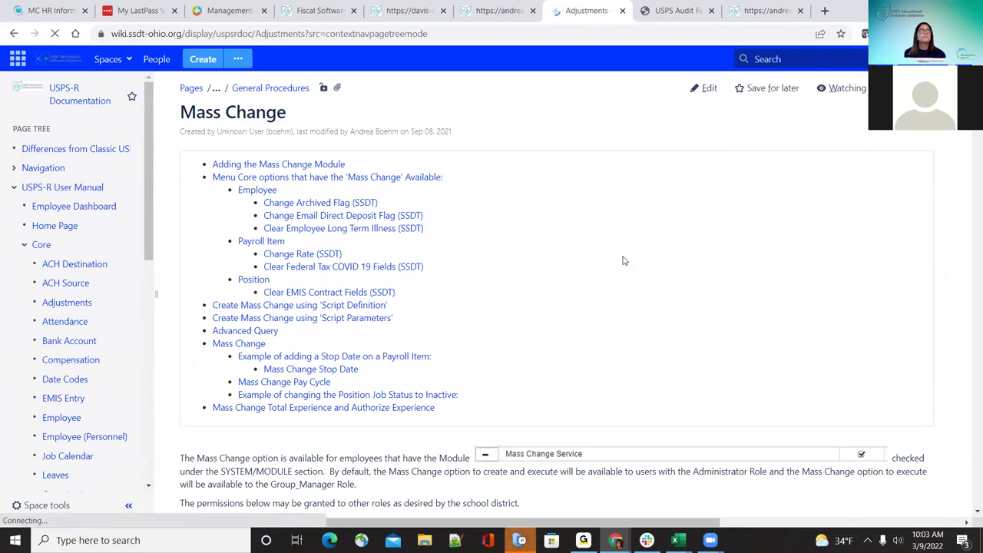
Step: Scroll through the Adjustment Options table to review each adjustment type
scroll(459, 380, "down", 1)
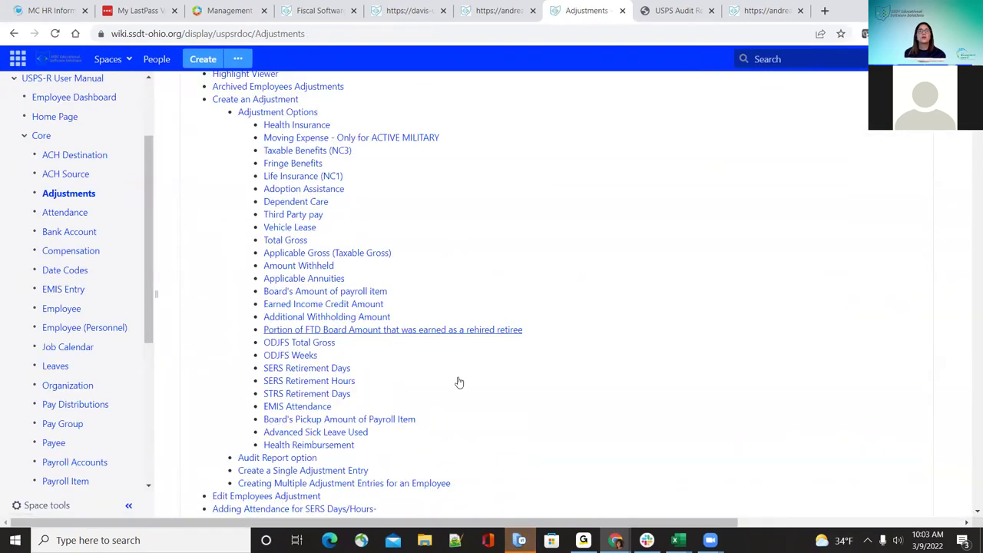
scroll(458, 382, "down", 6)
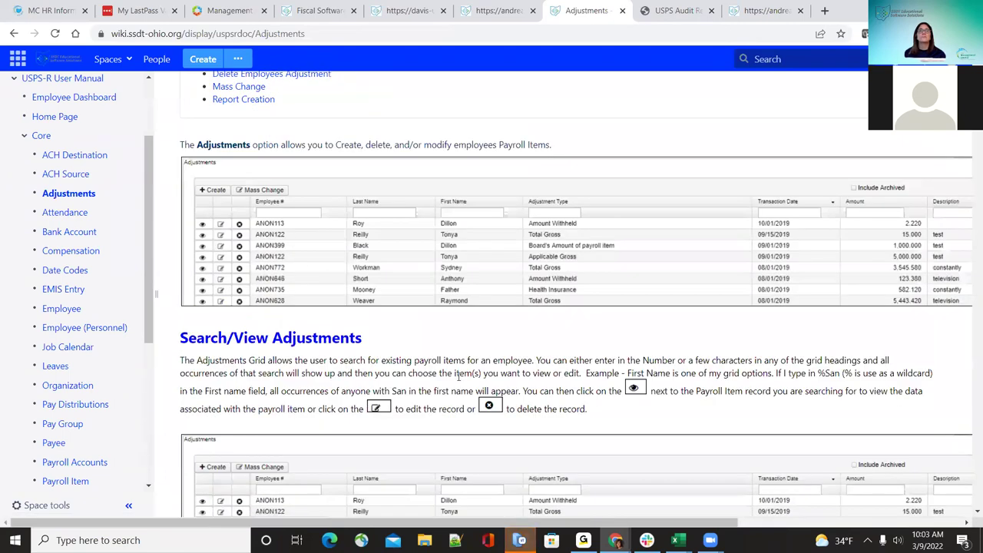
scroll(458, 376, "up", 5)
scroll(459, 376, "down", 10)
scroll(459, 376, "down", 10)
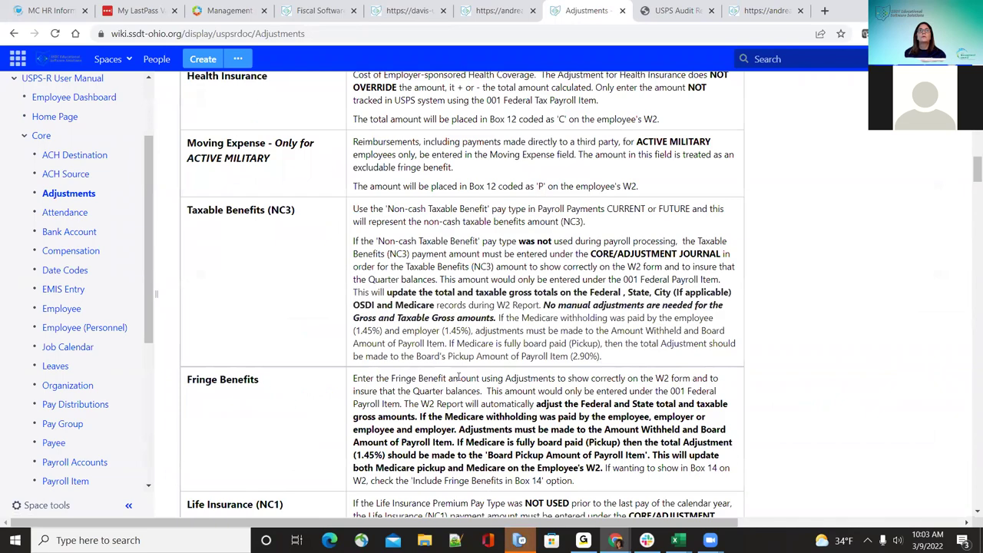
scroll(459, 376, "up", 3)
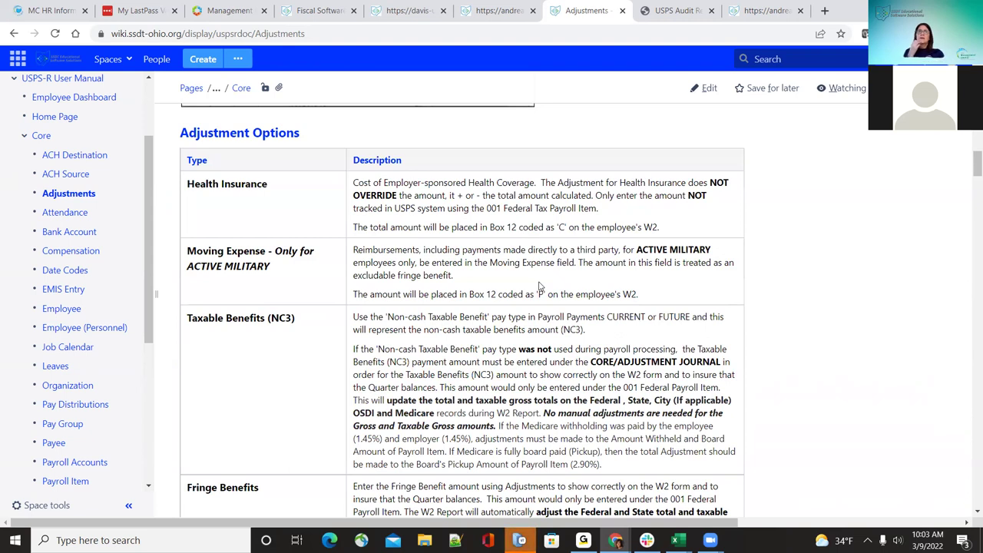
scroll(540, 287, "down", 5)
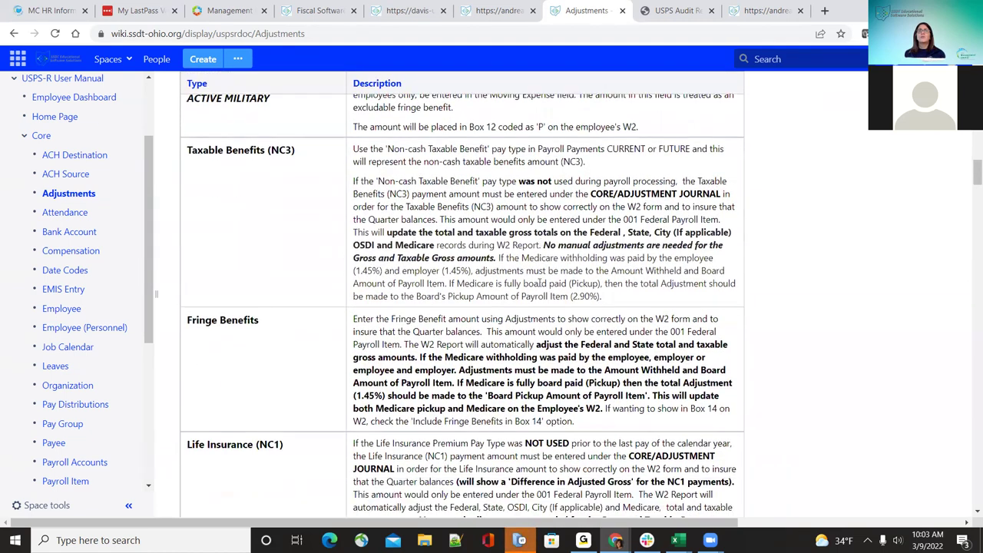
scroll(528, 306, "down", 1)
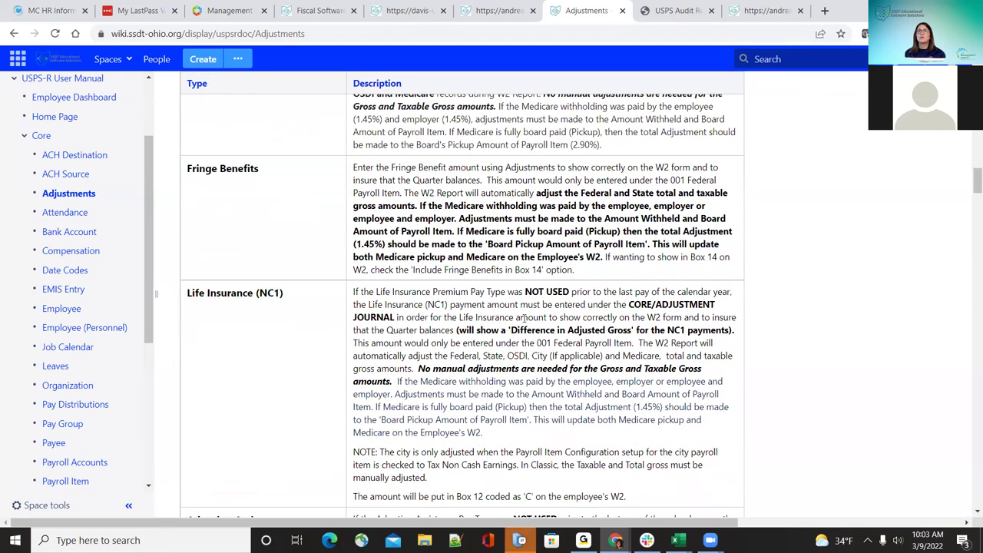
scroll(524, 315, "down", 1)
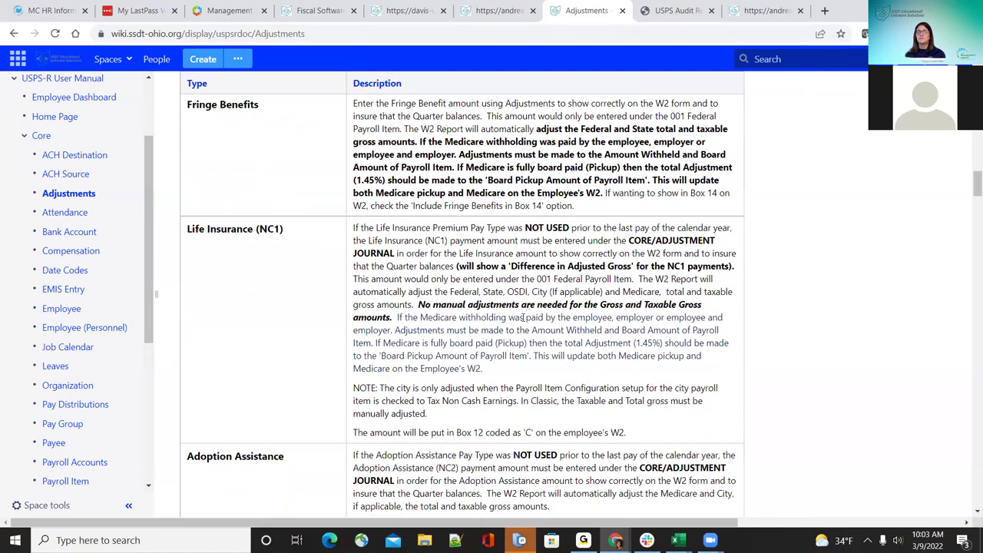
scroll(524, 317, "down", 6)
scroll(523, 318, "down", 8)
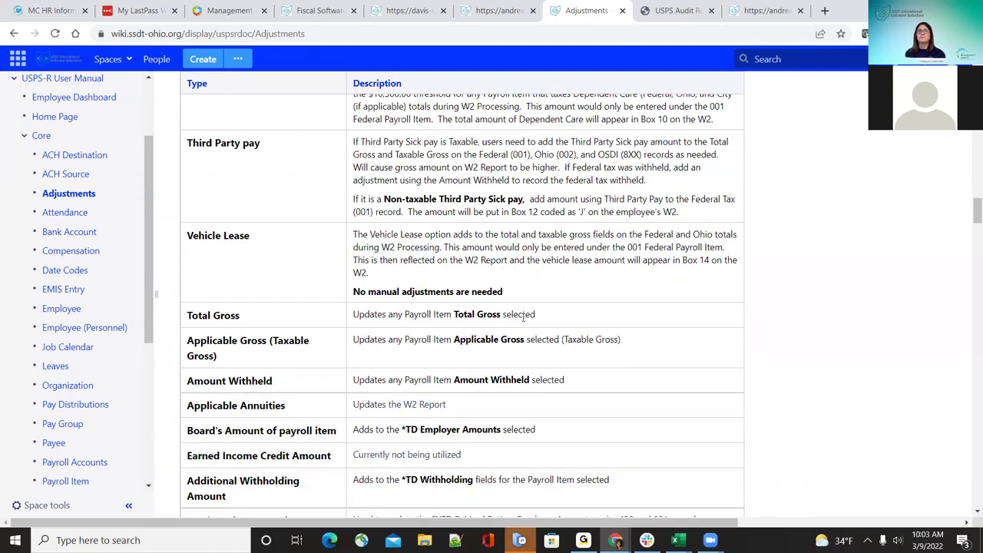
scroll(524, 322, "down", 10)
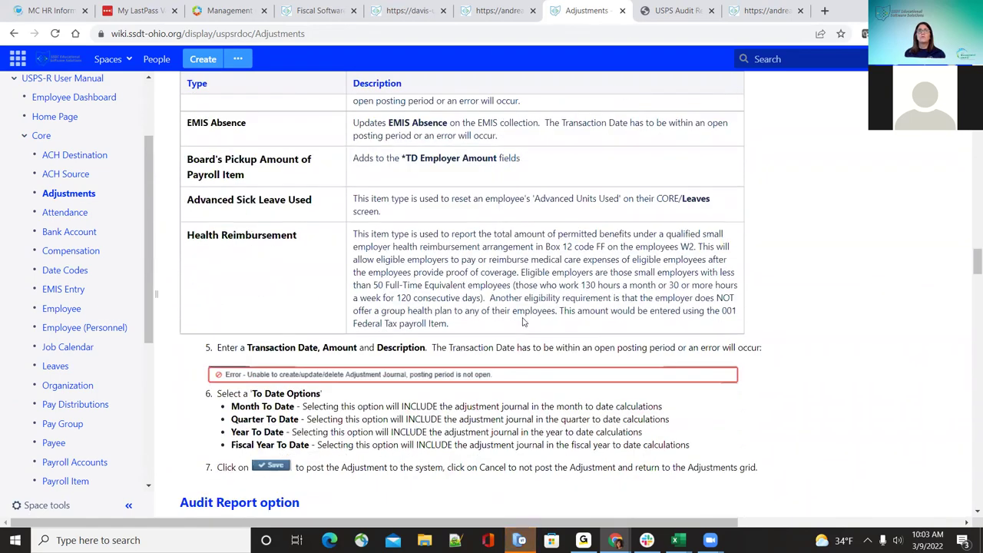
scroll(524, 323, "up", 3)
scroll(523, 321, "down", 3)
scroll(523, 319, "up", 20)
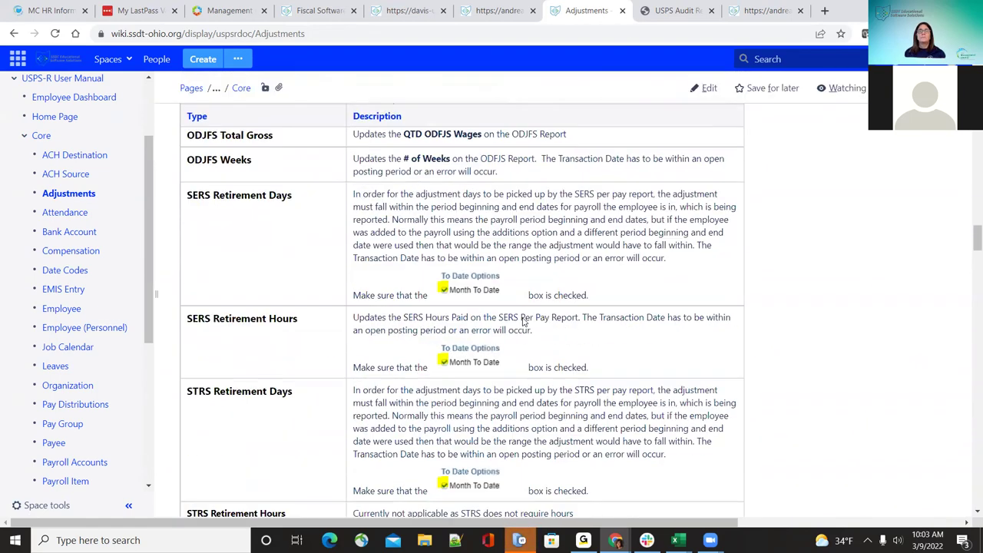
scroll(523, 318, "up", 6)
scroll(525, 318, "down", 9)
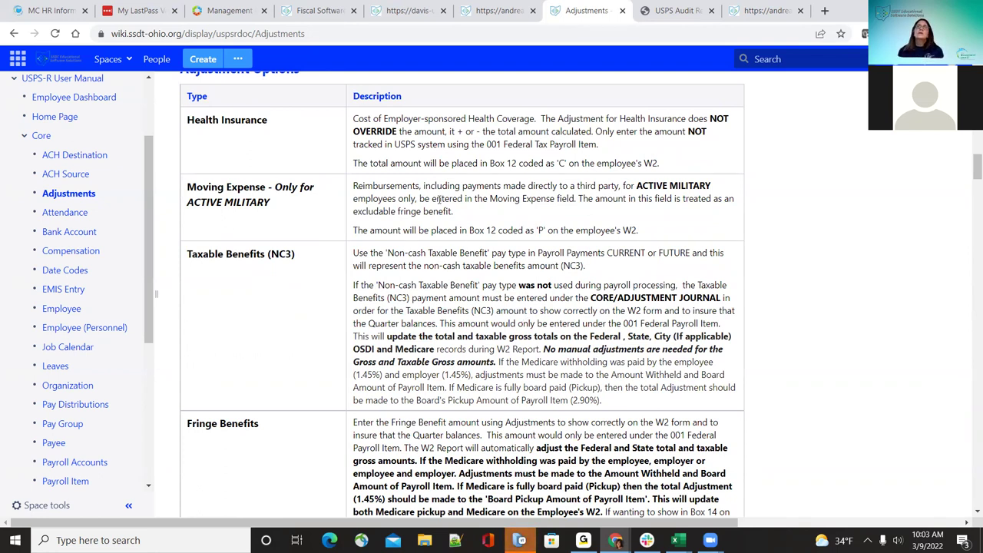
Step: Back in USPS-R, discard the unsaved STRS Retirement Days entry and open Report for Adjustments
left_click(494, 14)
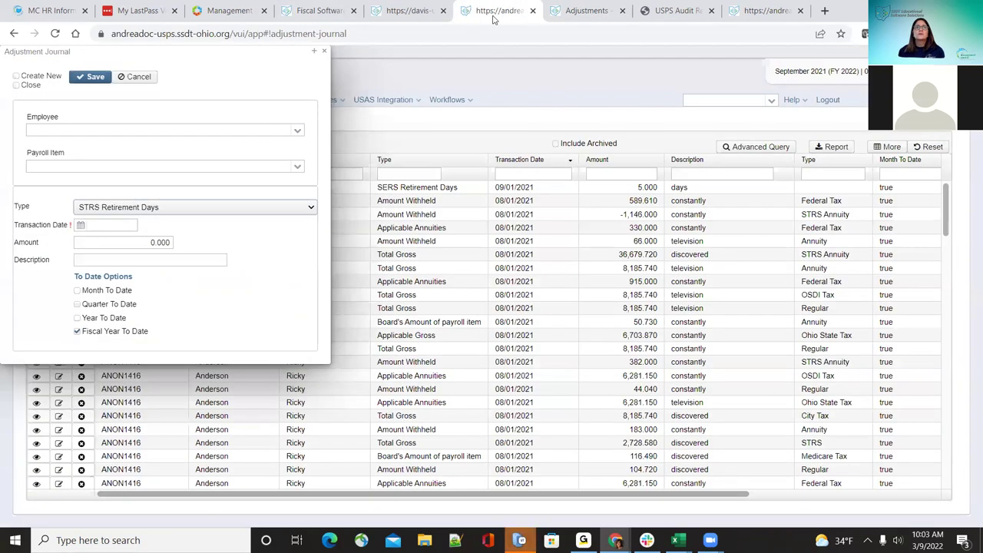
left_click(325, 52)
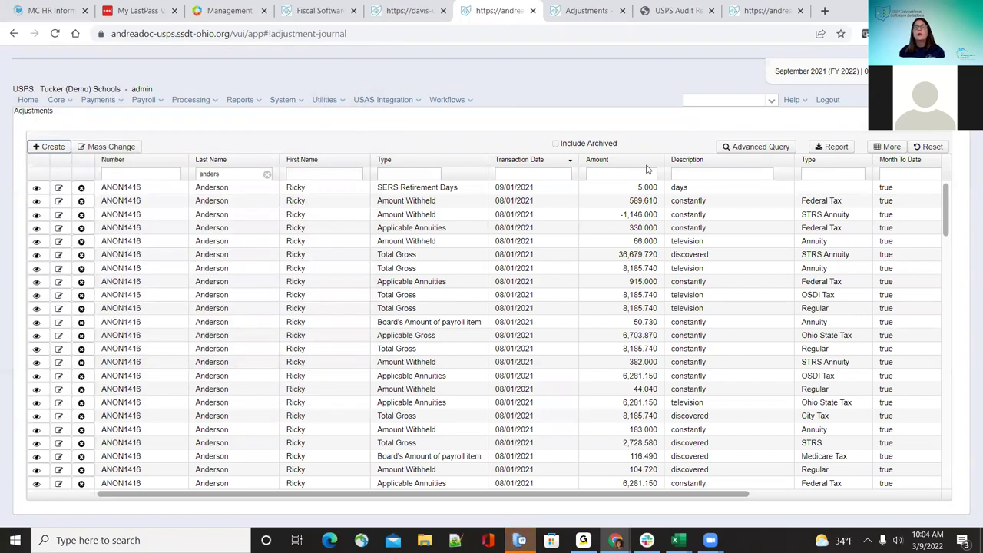
left_click(835, 147)
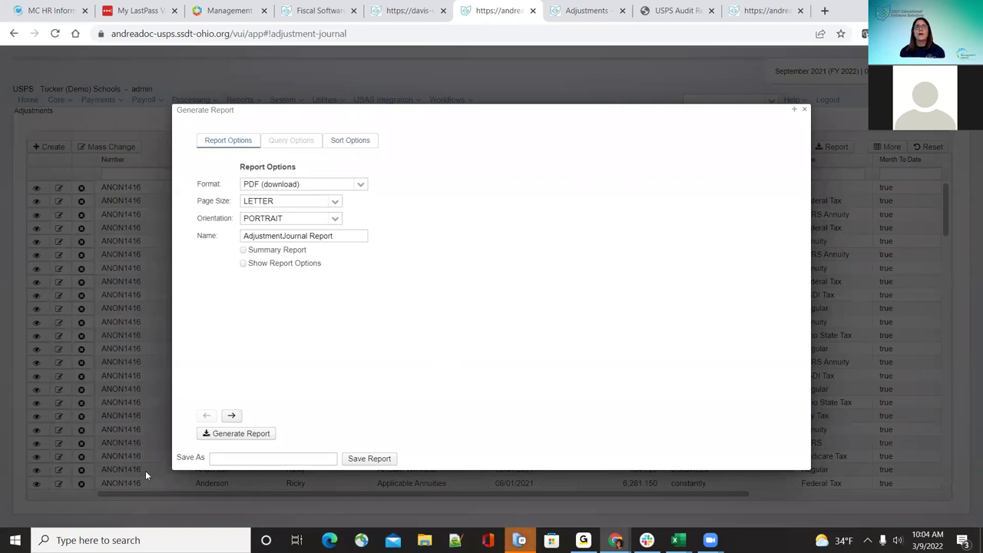
Step: Generate the AdjustmentJournal Report as a PDF download, save it, and open the file
left_click(359, 186)
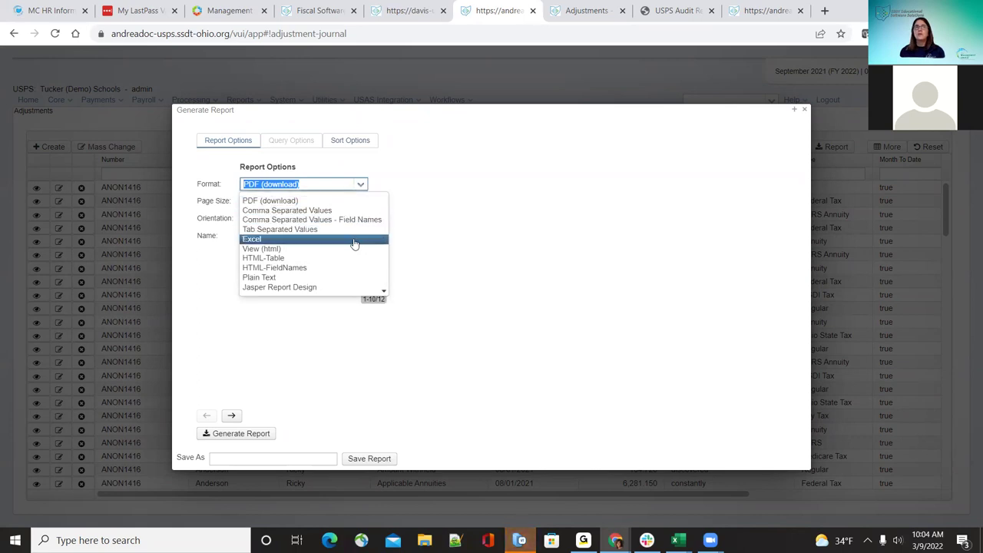
left_click(473, 186)
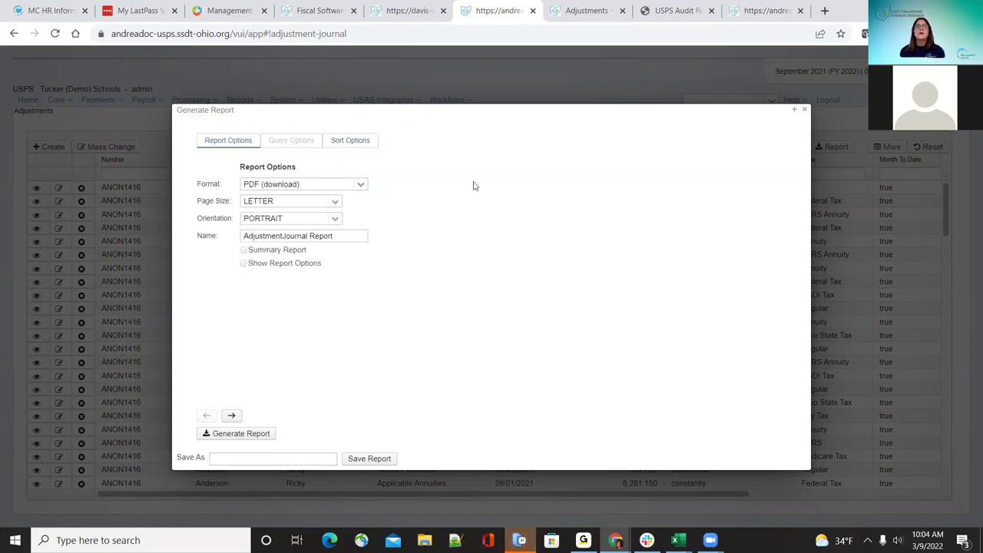
left_click(261, 437)
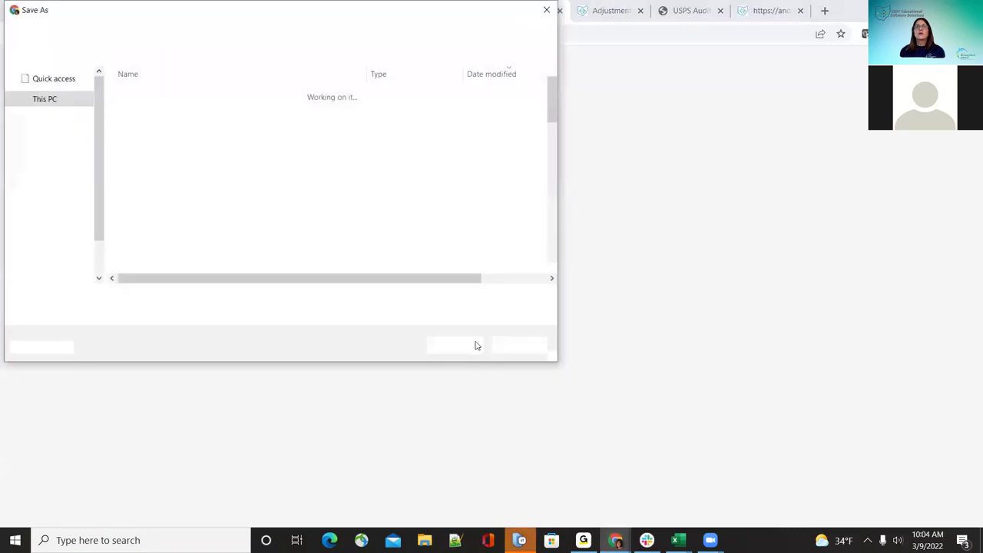
left_click(474, 345)
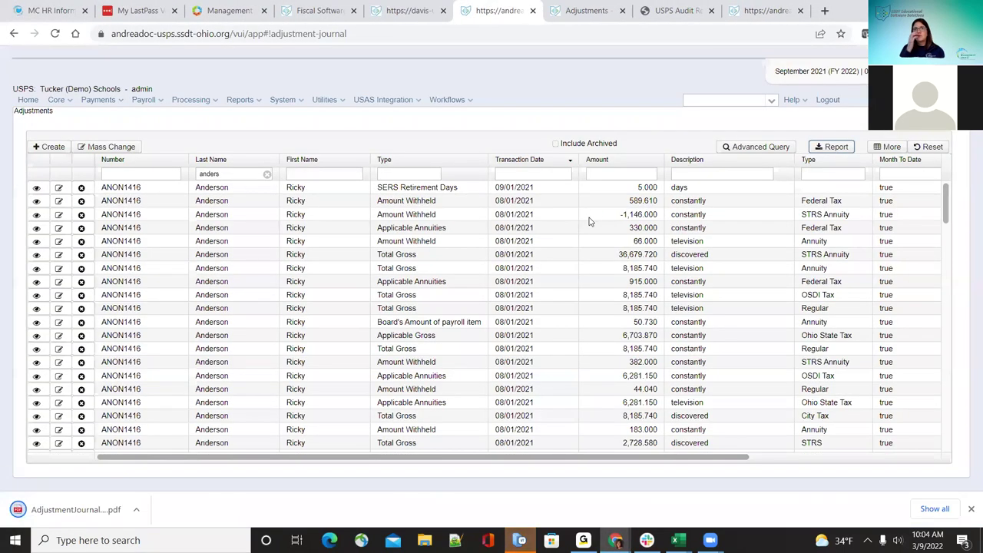
left_click(67, 506)
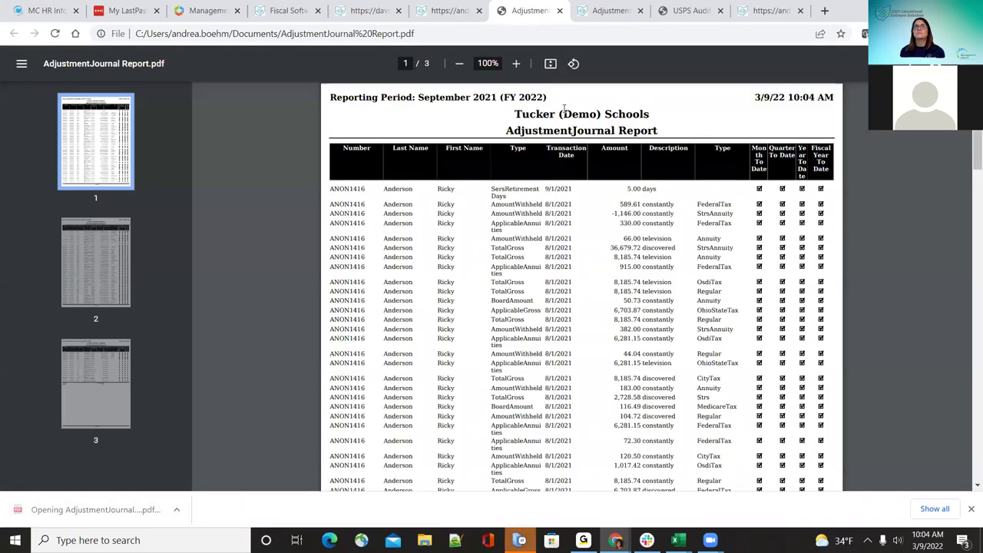
Step: Zoom in on the AdjustmentJournal PDF, then return to the USPS-R Adjustments tab
left_click(519, 63)
left_click(520, 63)
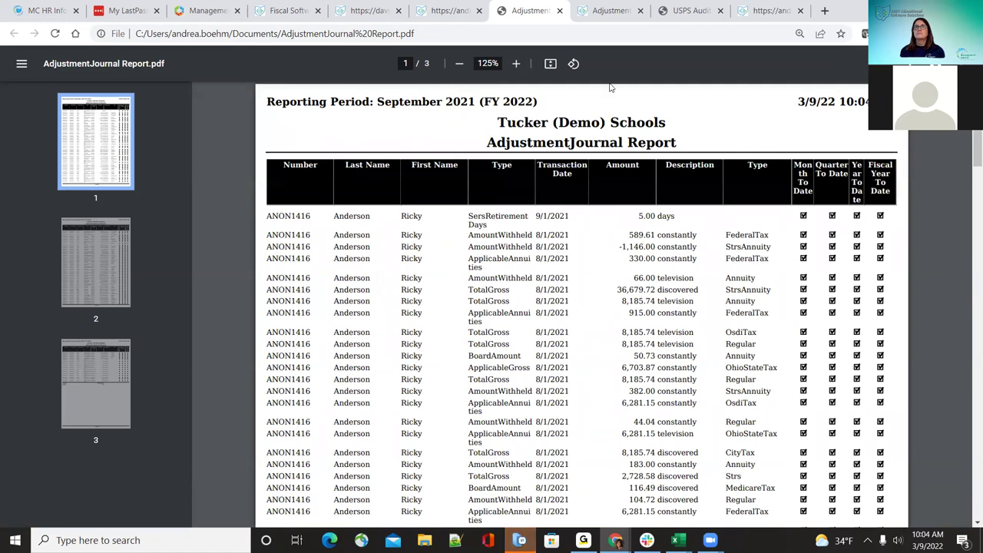
left_click(462, 7)
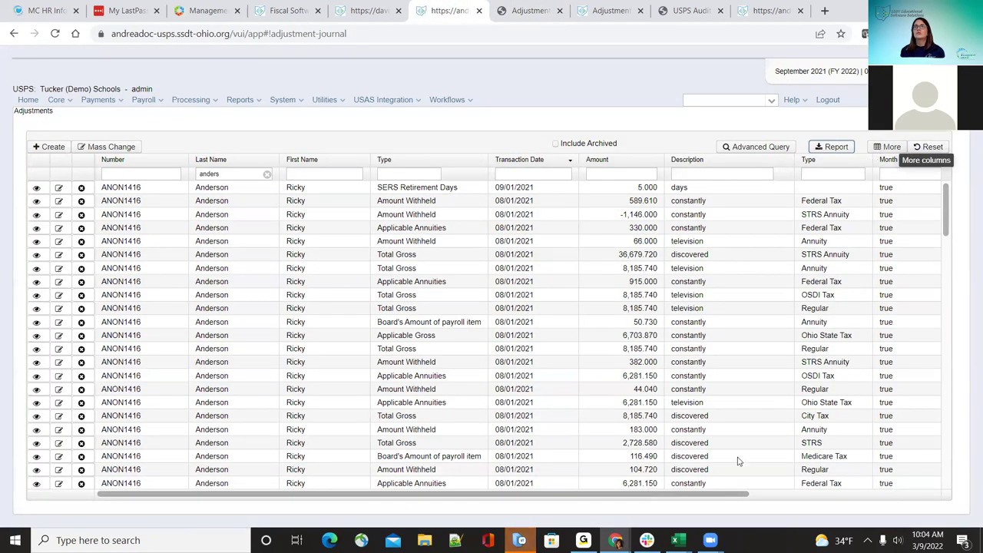
Step: Open the grid's column selection and expand the Posting Period group
scroll(914, 500, "right", 5)
scroll(922, 499, "left", 5)
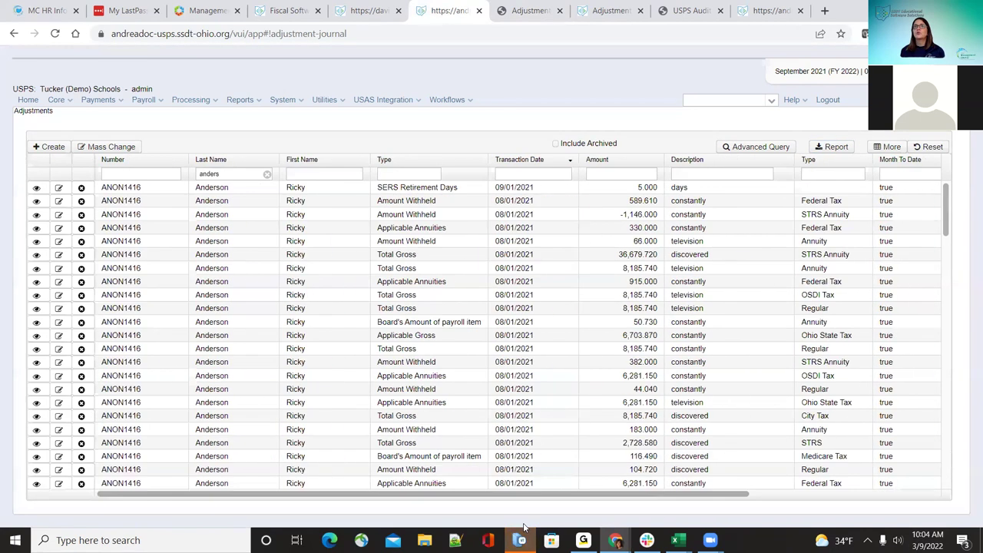
left_click(886, 148)
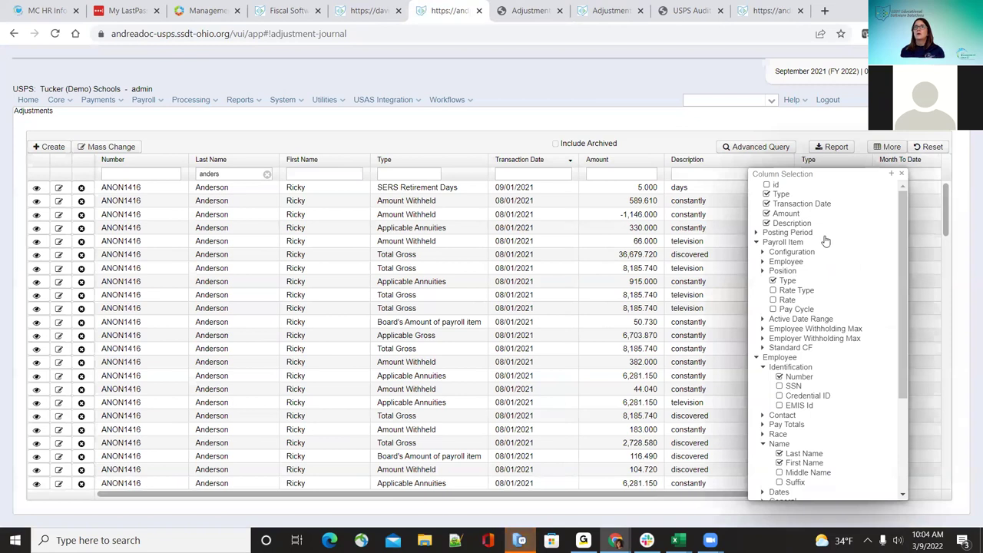
left_click(757, 234)
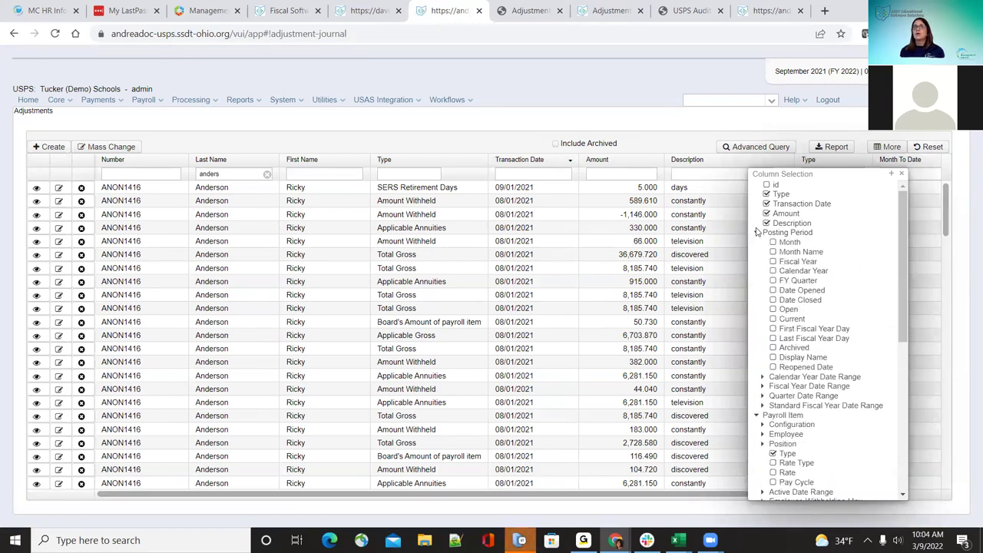
left_click(757, 233)
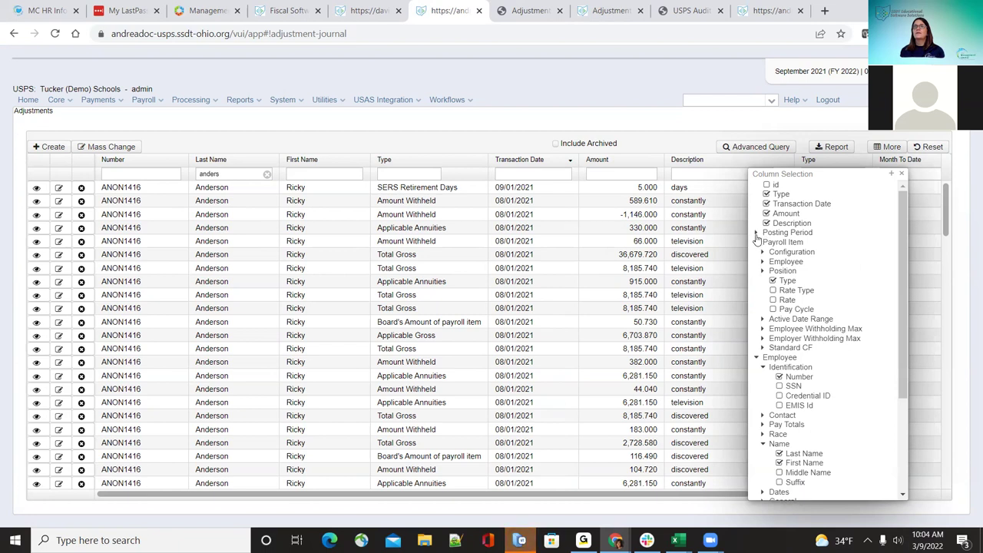
left_click(756, 233)
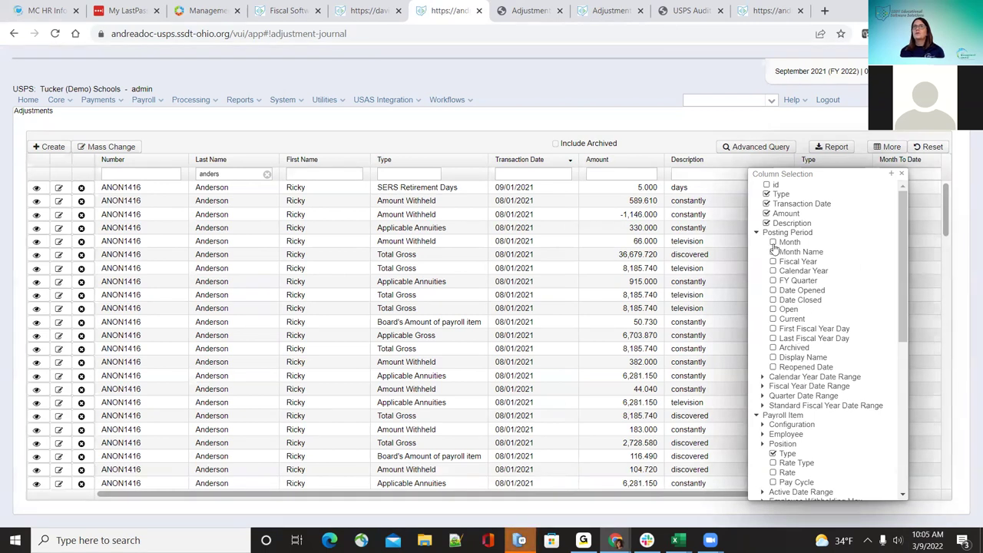
Step: Under Payroll Item > Configuration, check the Code and Name columns
scroll(818, 377, "down", 2)
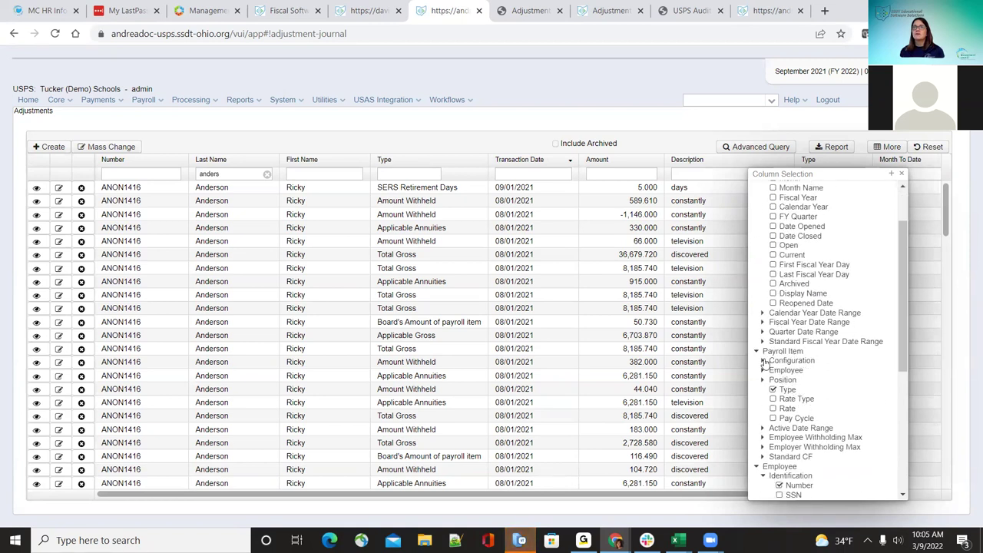
left_click(763, 361)
left_click(780, 380)
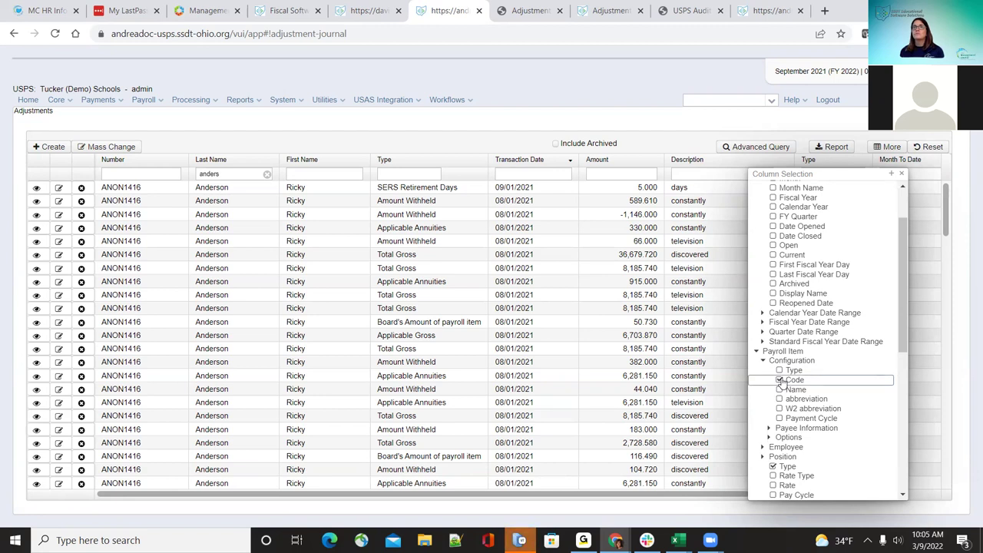
scroll(810, 428, "down", 1)
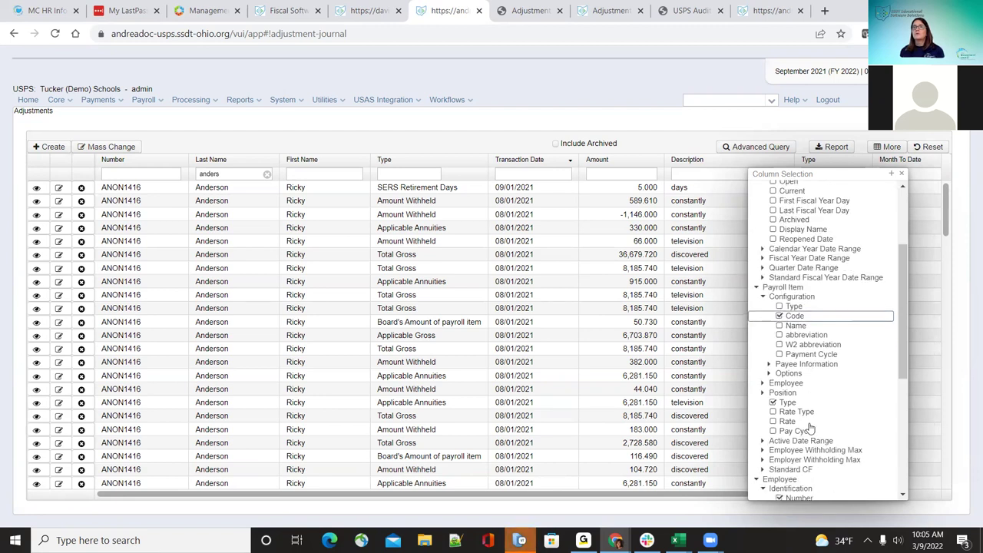
left_click(781, 326)
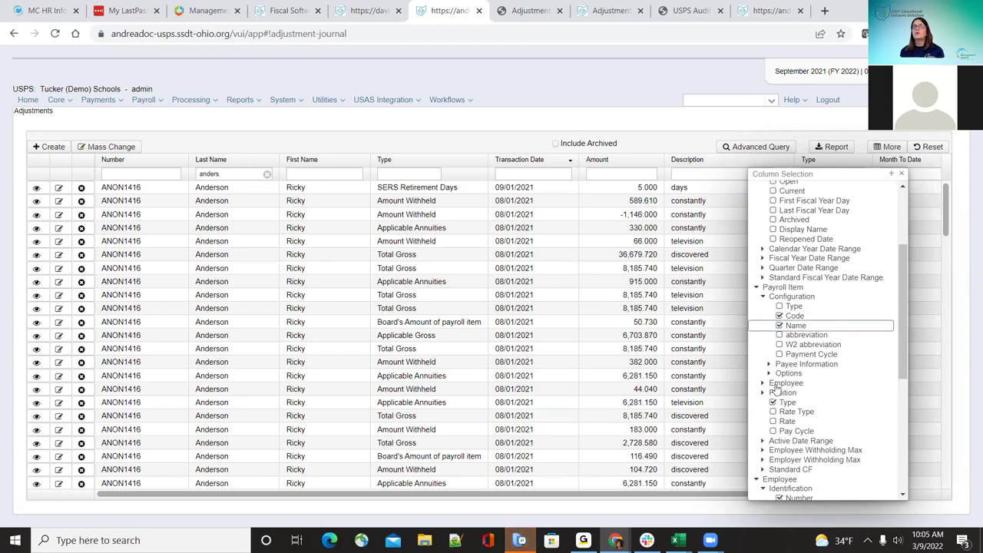
scroll(777, 391, "down", 3)
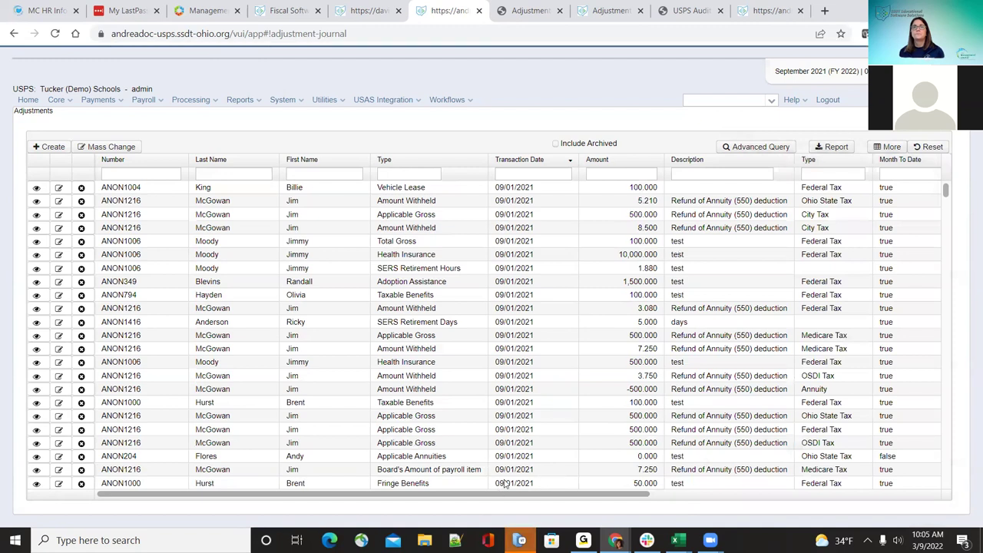
Step: Scroll the grid right to view the Code and Name columns, then Reset the grid
left_click_drag(513, 497, 804, 472)
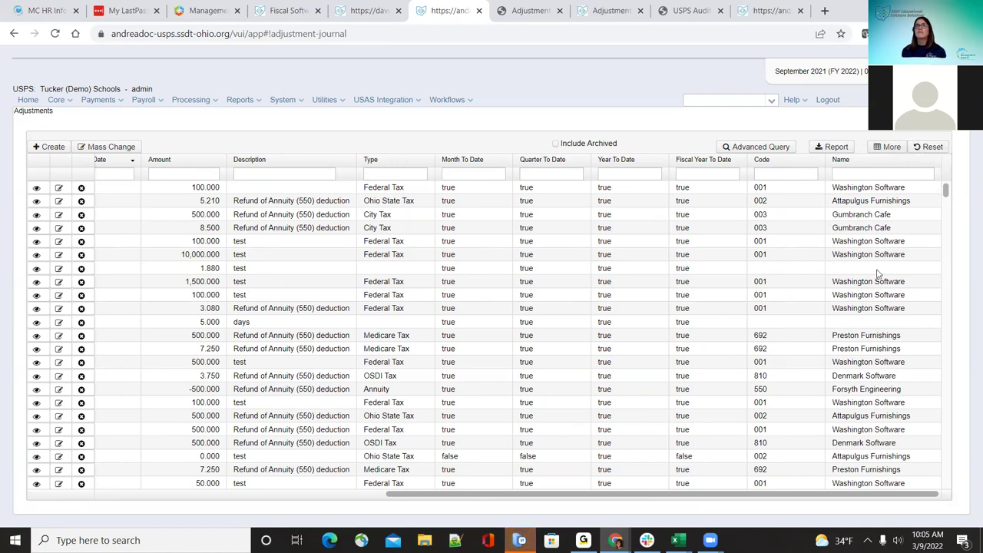
left_click(929, 147)
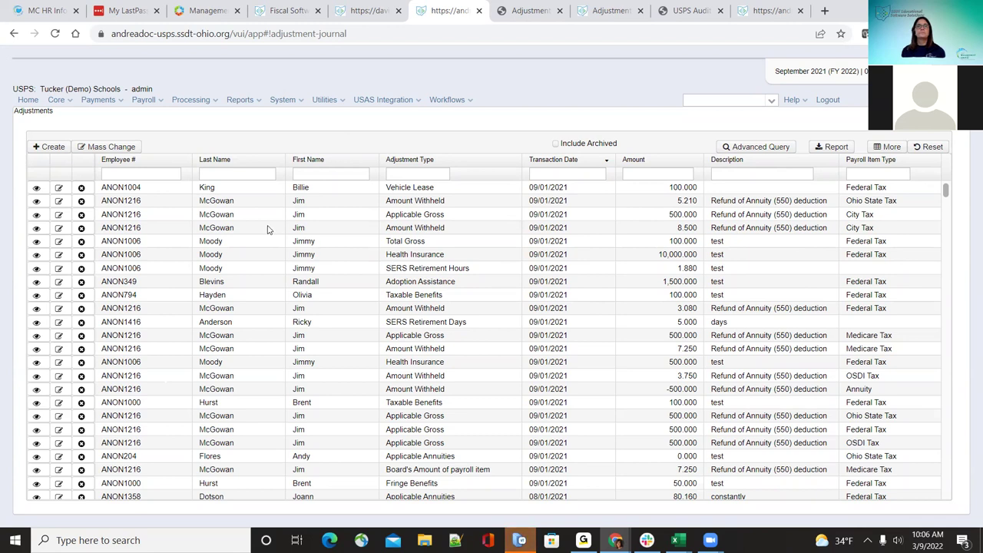
Step: Open and close the Mass Change panel, then go to Core > Attendance
left_click(115, 148)
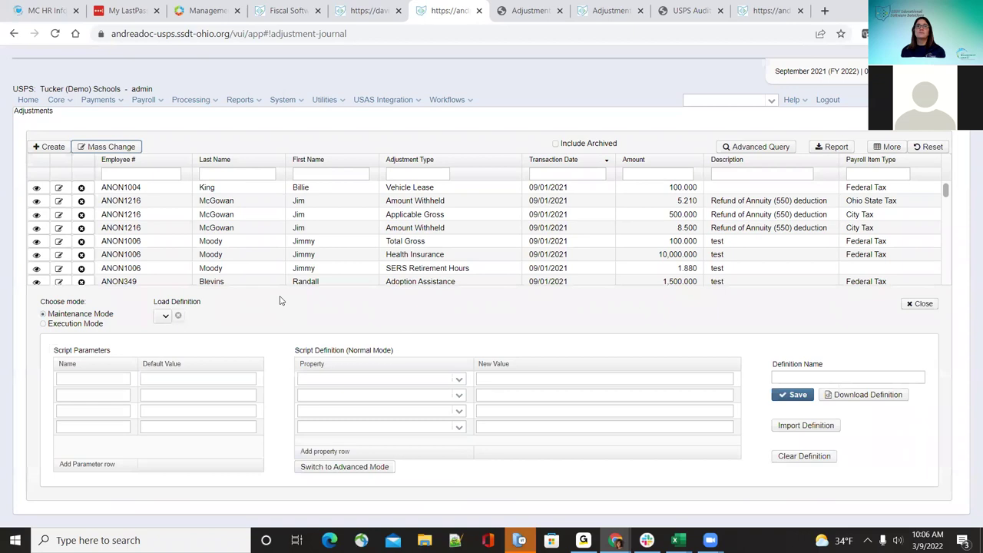
left_click(920, 304)
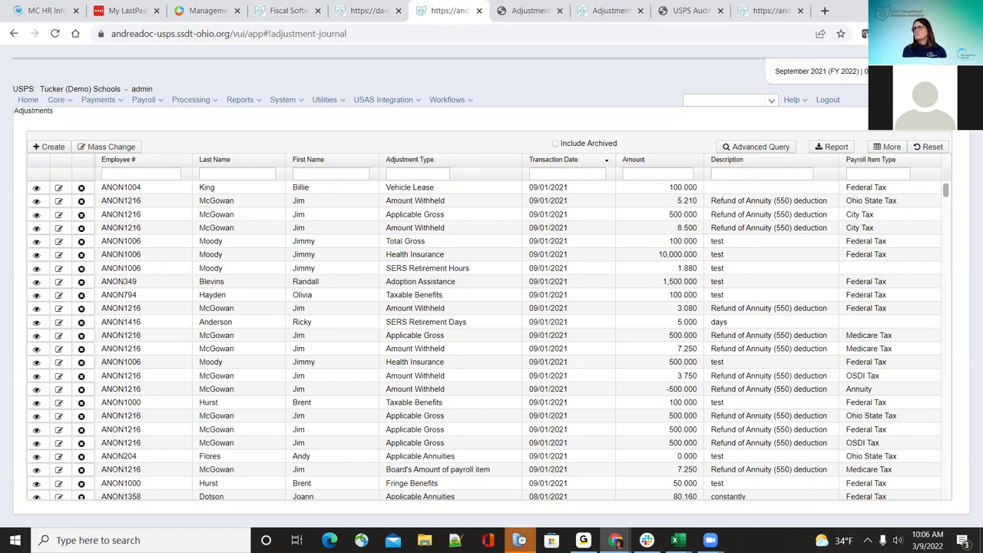
left_click(60, 102)
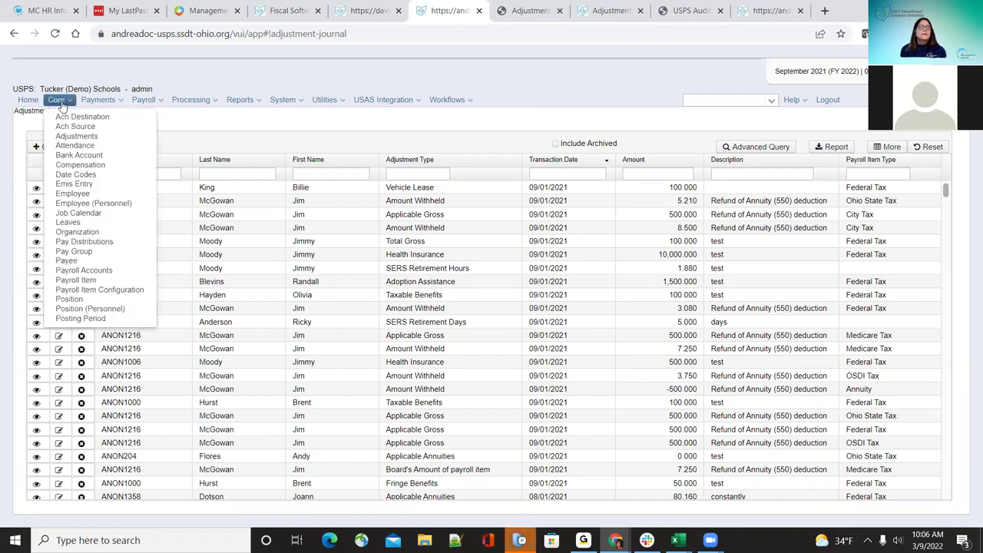
left_click(77, 136)
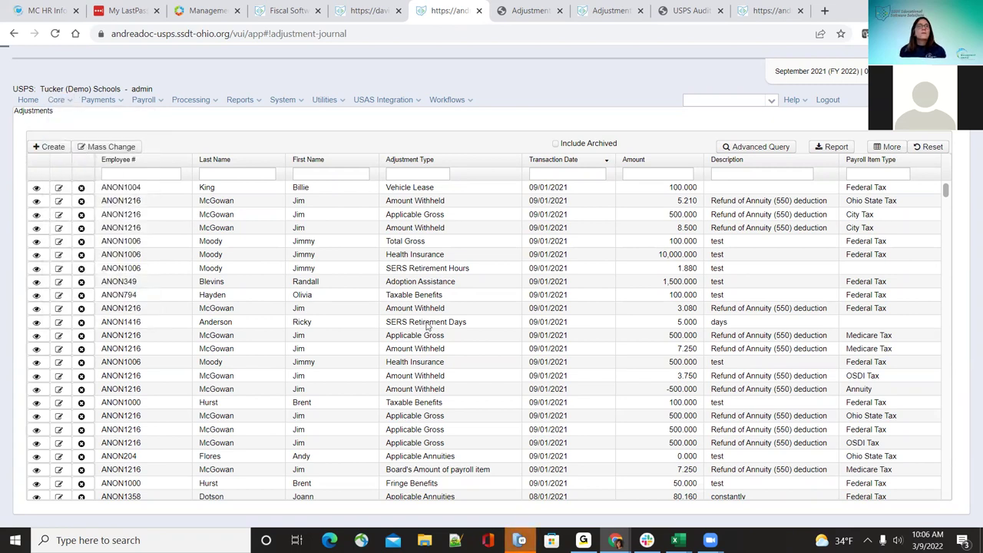
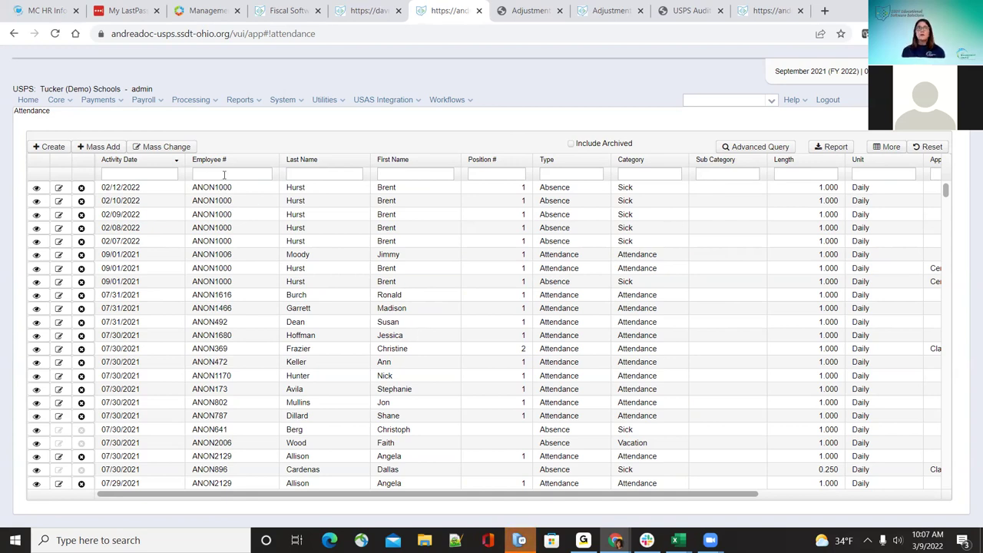
Step: Open the Create Attendances/Absences form and add three extra entry rows, including one copied row
left_click(54, 147)
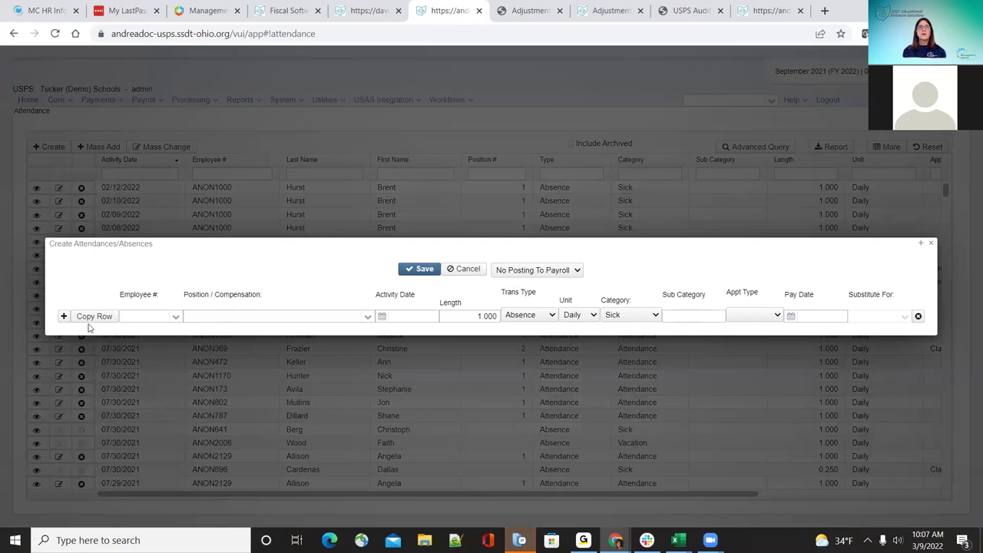
left_click(64, 317)
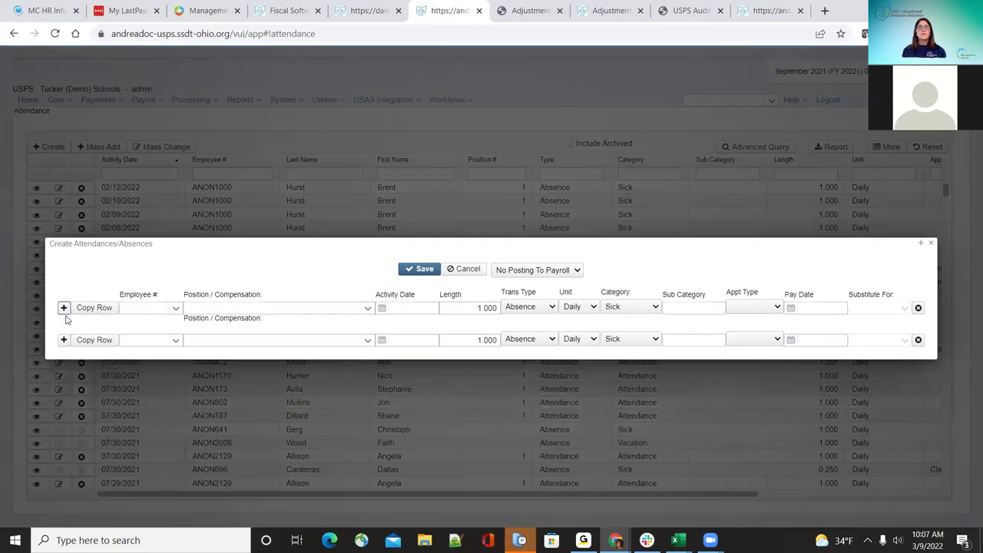
left_click(64, 340)
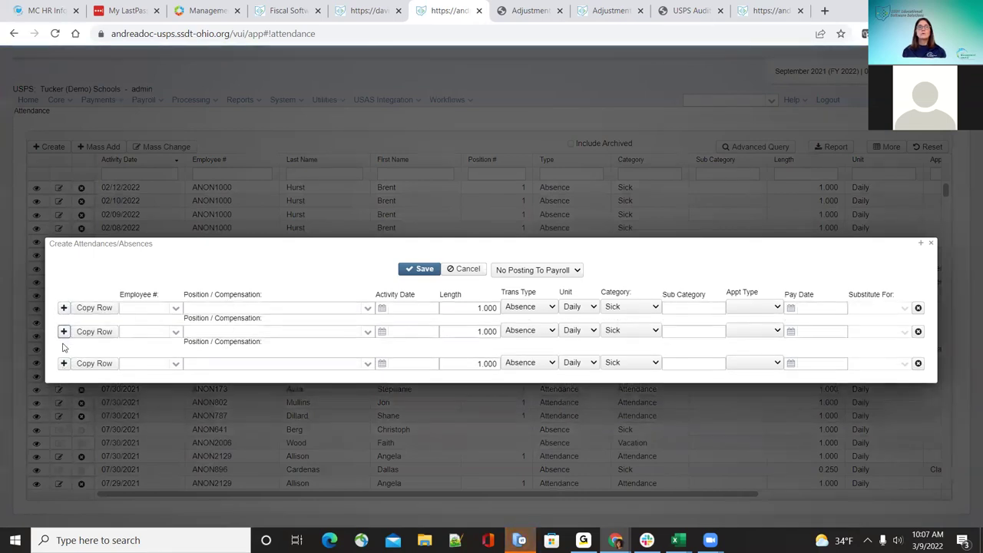
left_click(85, 367)
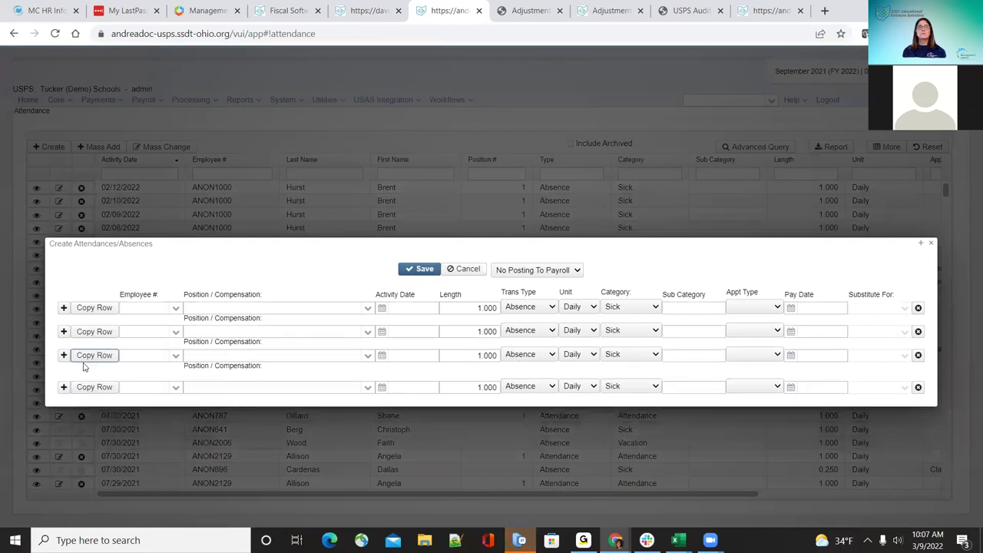
Step: Delete the three extra rows, leaving one blank Absence, Daily, Sick entry
left_click(919, 388)
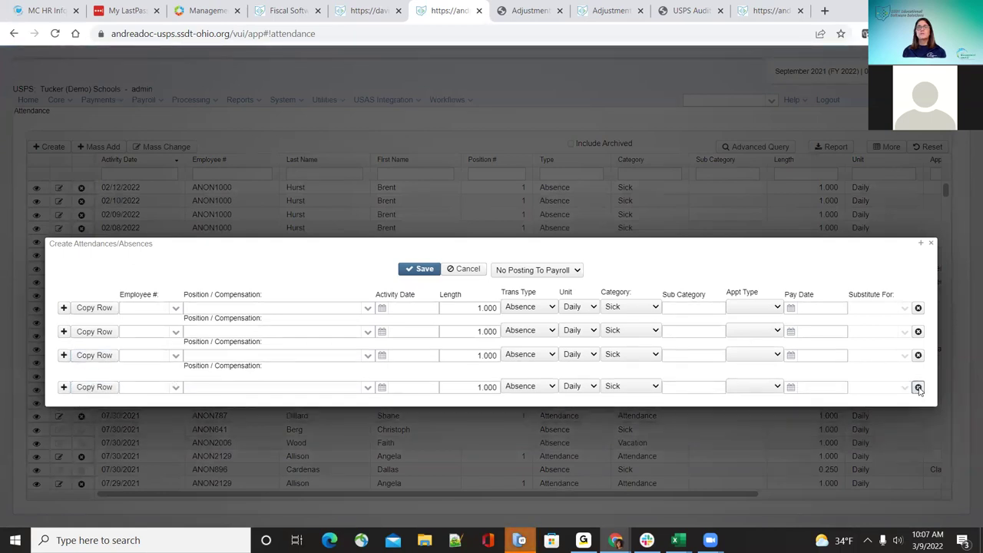
left_click(918, 355)
left_click(918, 331)
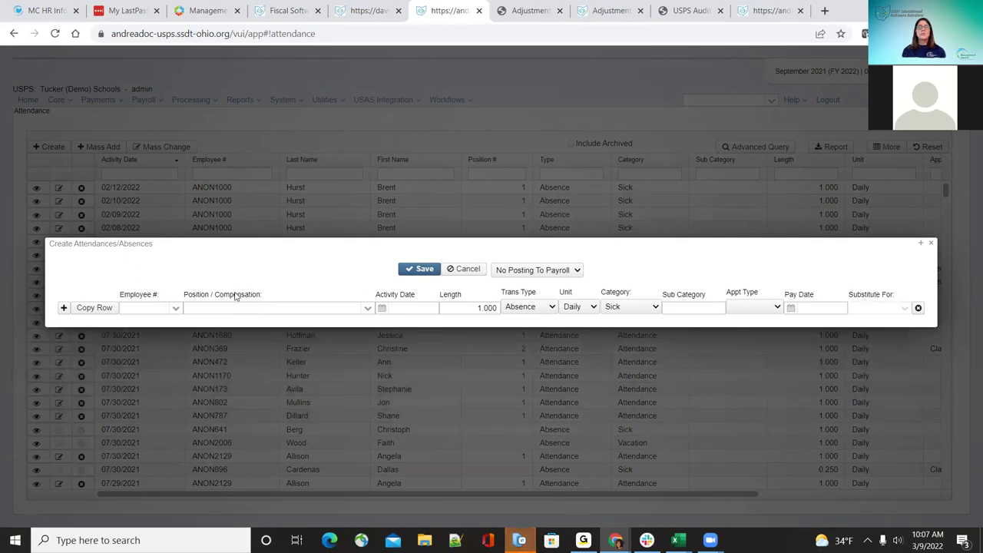
Step: Search for the employee by surname, select them, and keep position 1 Secretary
left_click(175, 309)
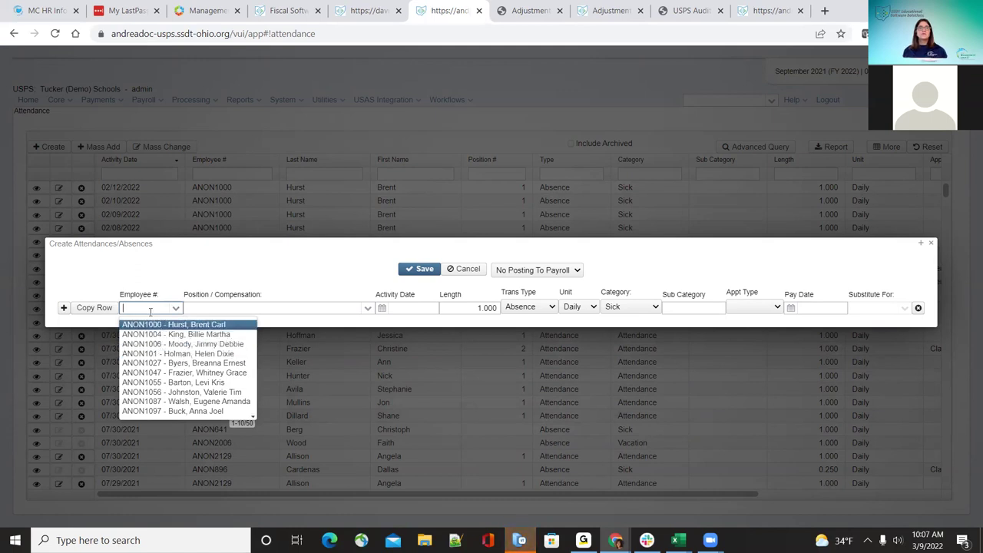
left_click(151, 311)
type("hurst")
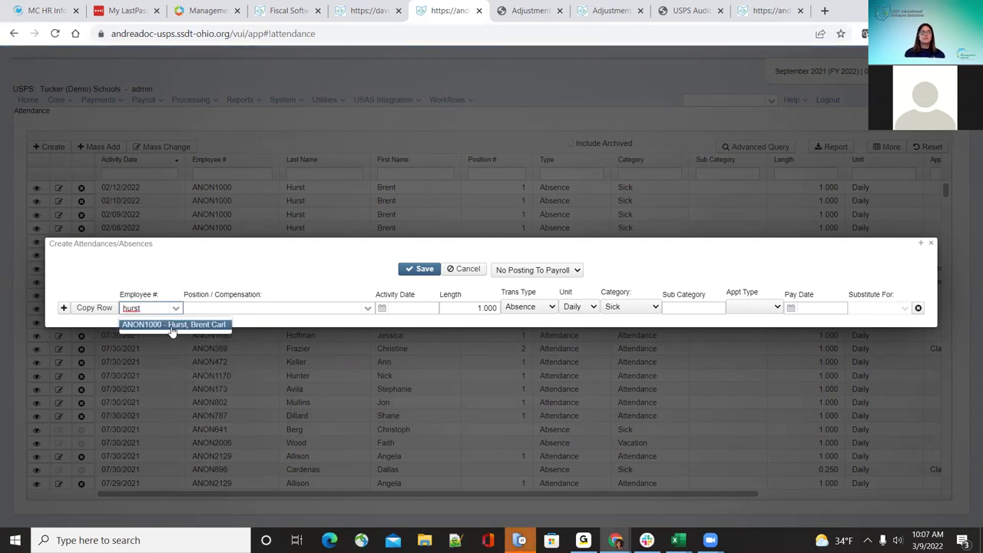
left_click(172, 326)
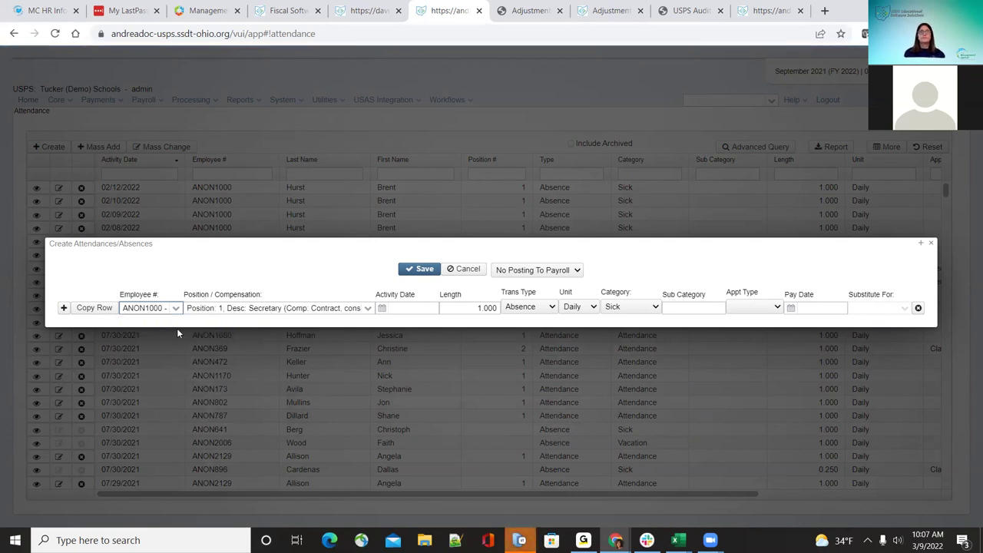
left_click(368, 308)
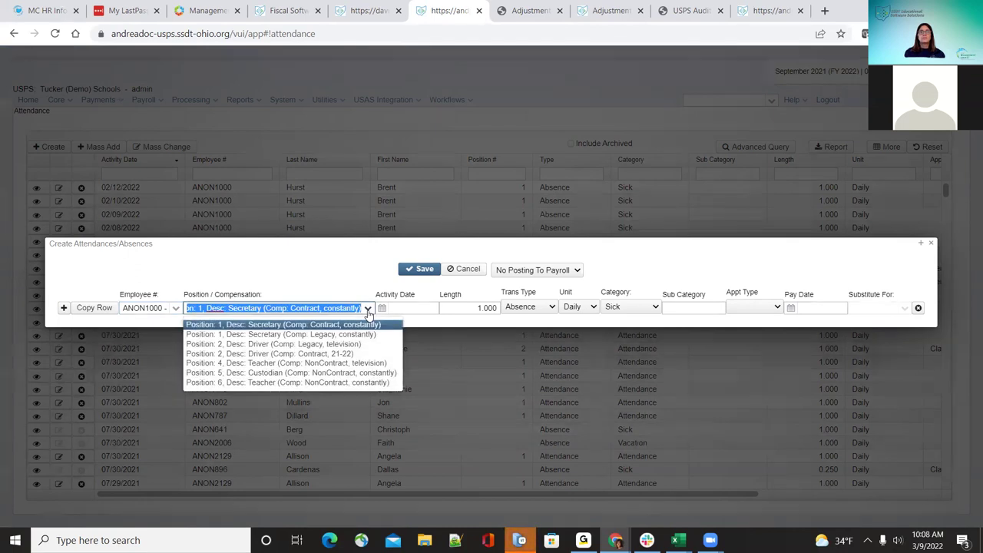
left_click(368, 310)
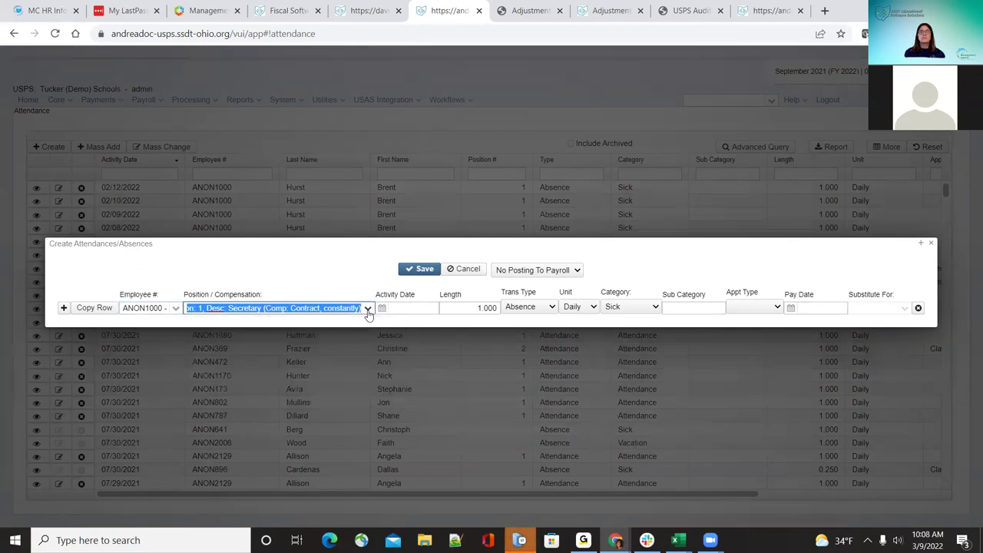
Step: Enter the activity date 09/01/2021
left_click(416, 308)
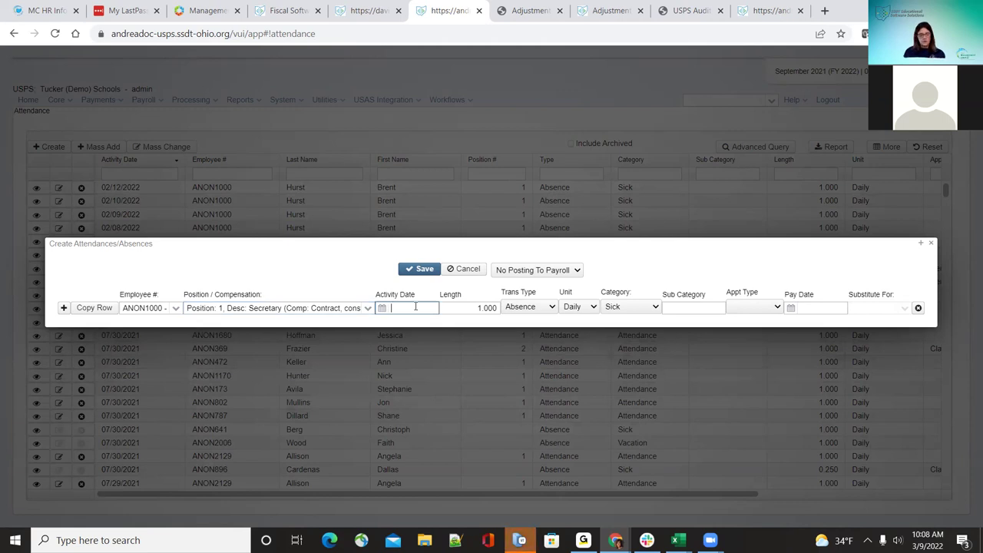
type("09/01/202")
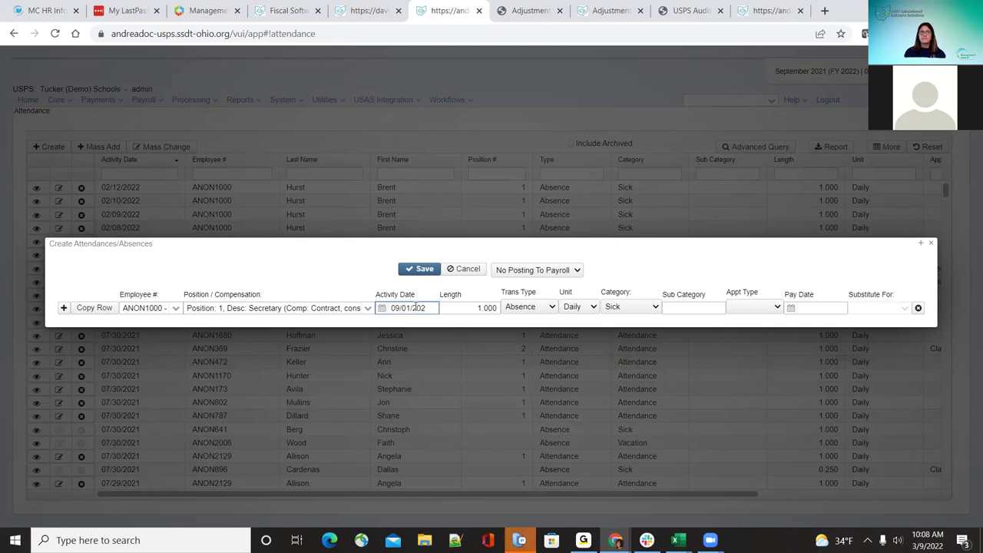
type("1")
key("Tab")
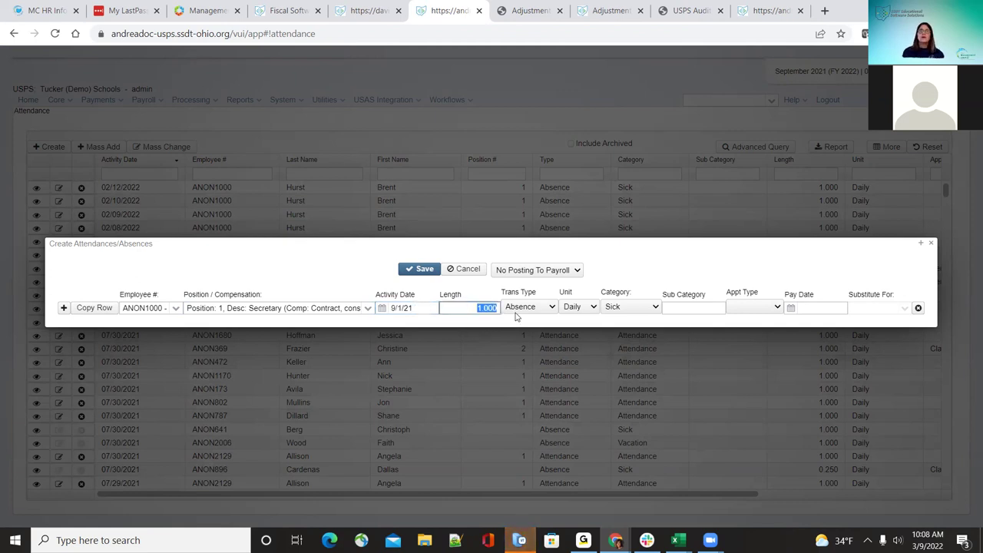
Step: Try transaction type Attendance with Daily unit and Attendance category, then revert to Absence
left_click(523, 309)
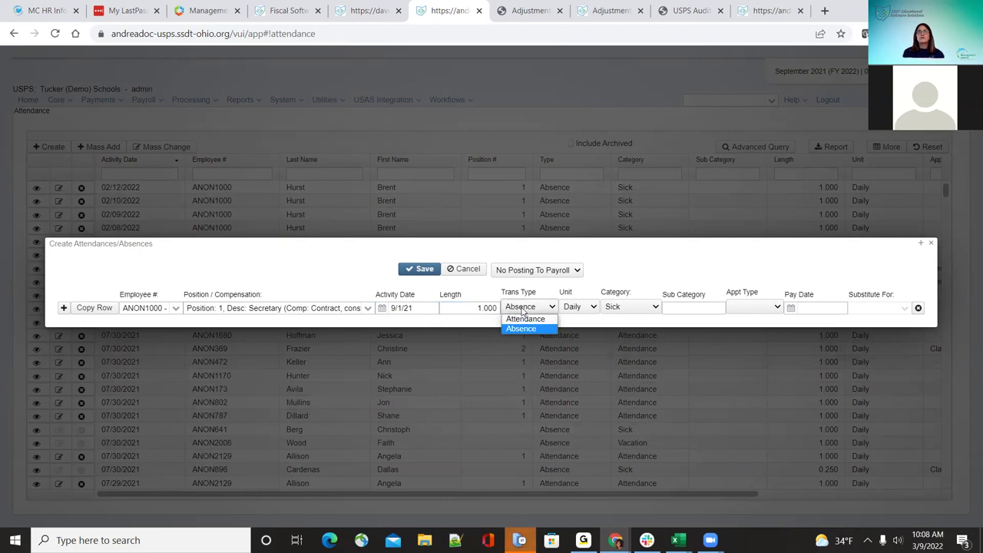
left_click(522, 309)
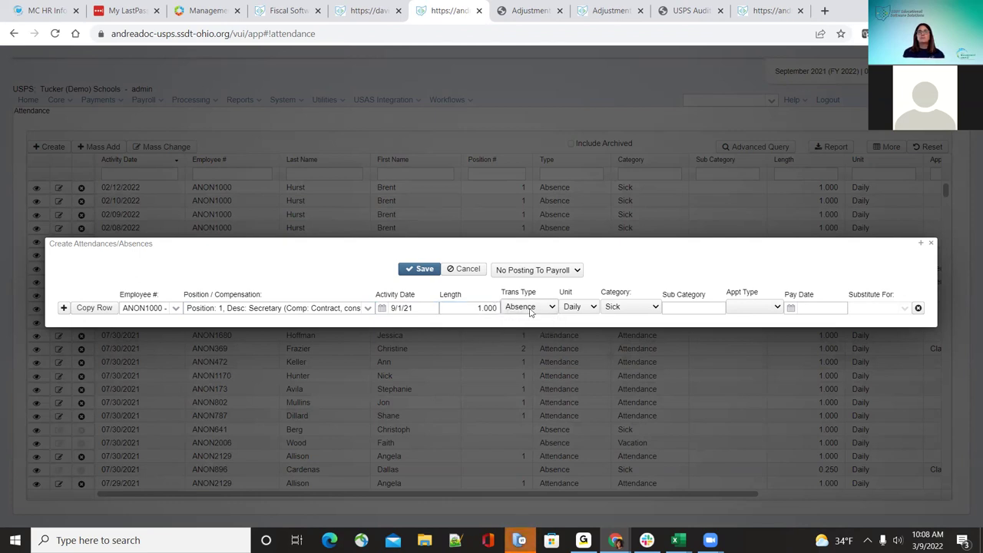
left_click(530, 309)
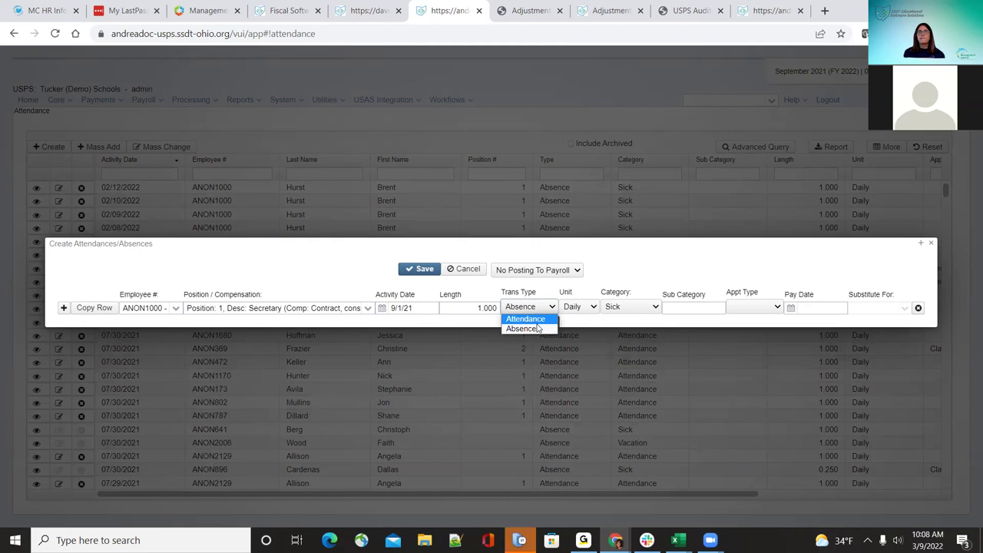
left_click(526, 319)
left_click(593, 307)
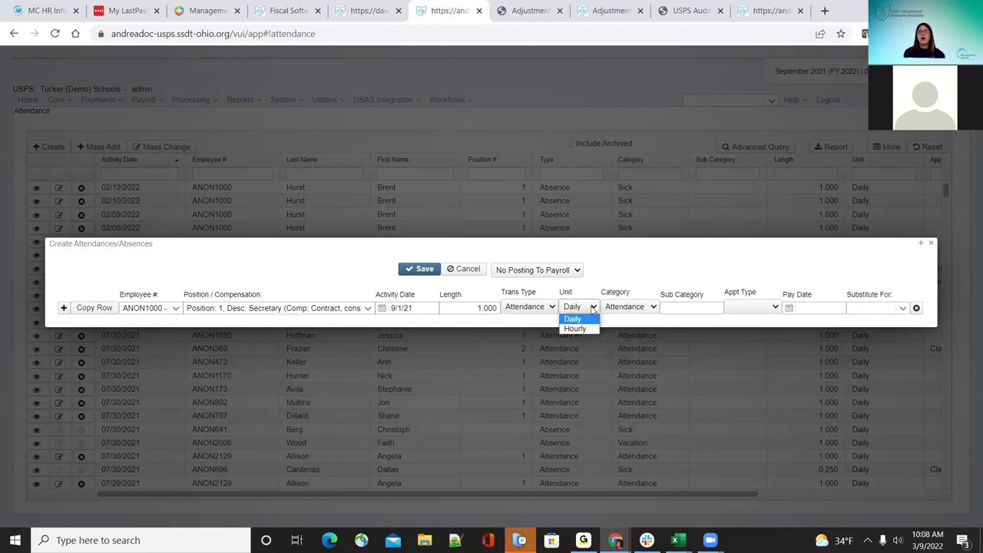
left_click(592, 308)
left_click(636, 309)
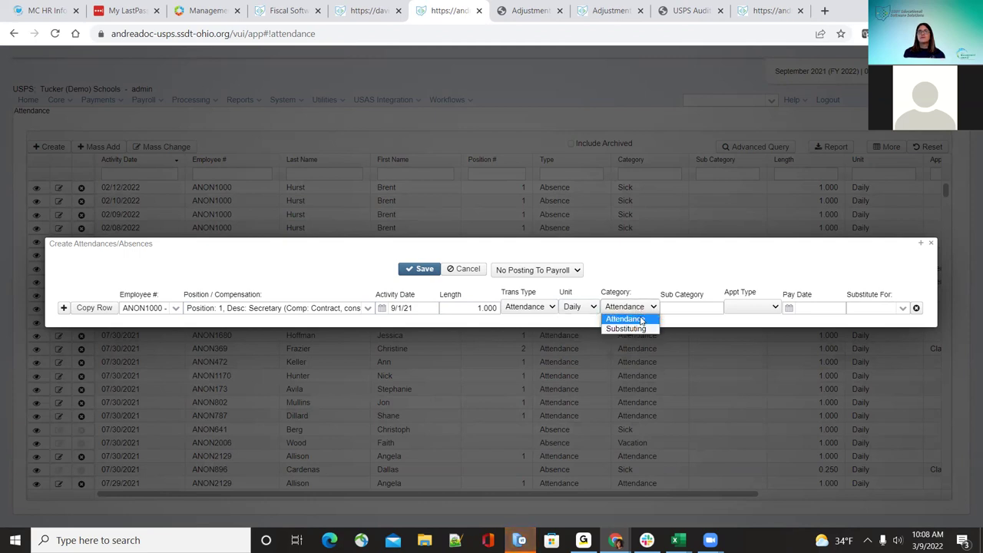
left_click(626, 319)
left_click(530, 307)
left_click(547, 330)
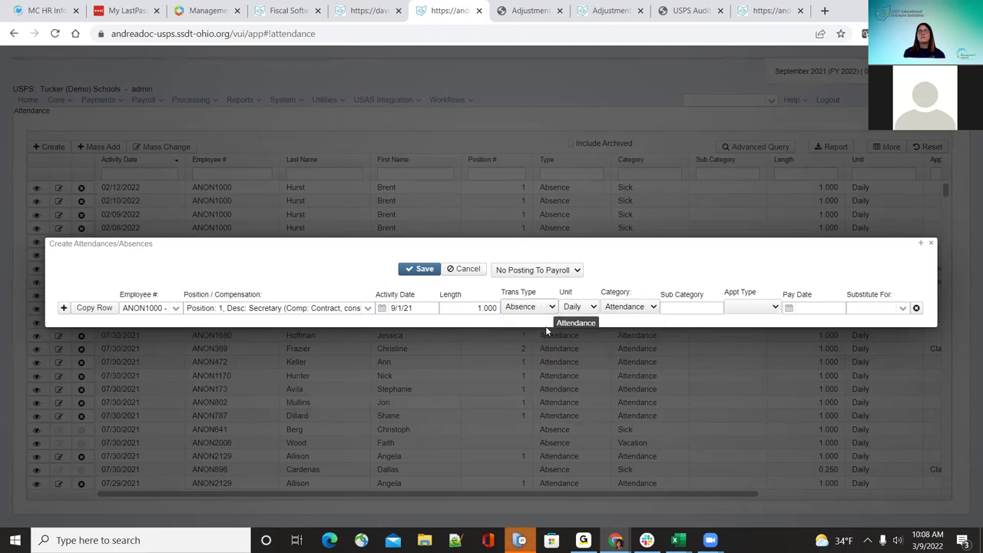
left_click(629, 307)
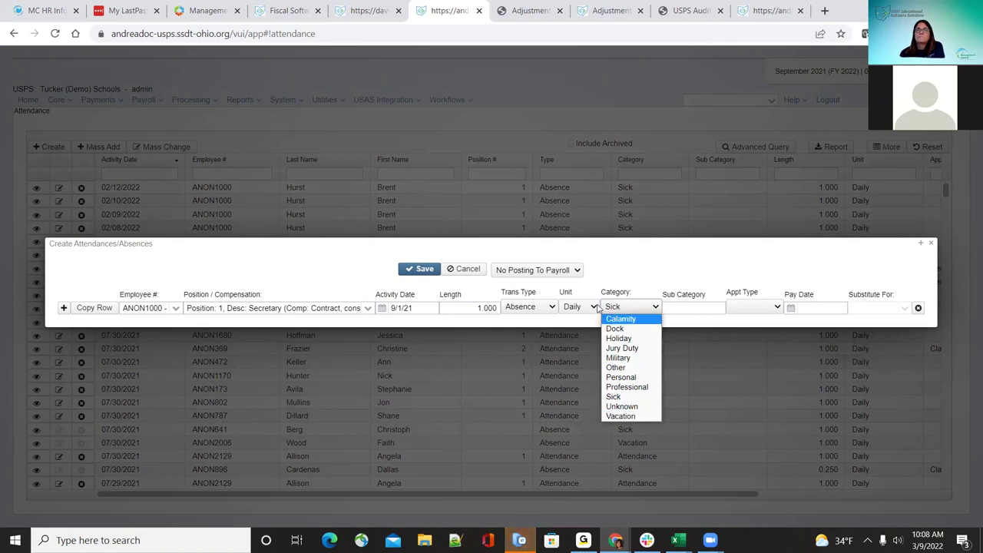
Step: Set the transaction type to Attendance and review Sub Category values without choosing one
left_click(550, 307)
left_click(527, 318)
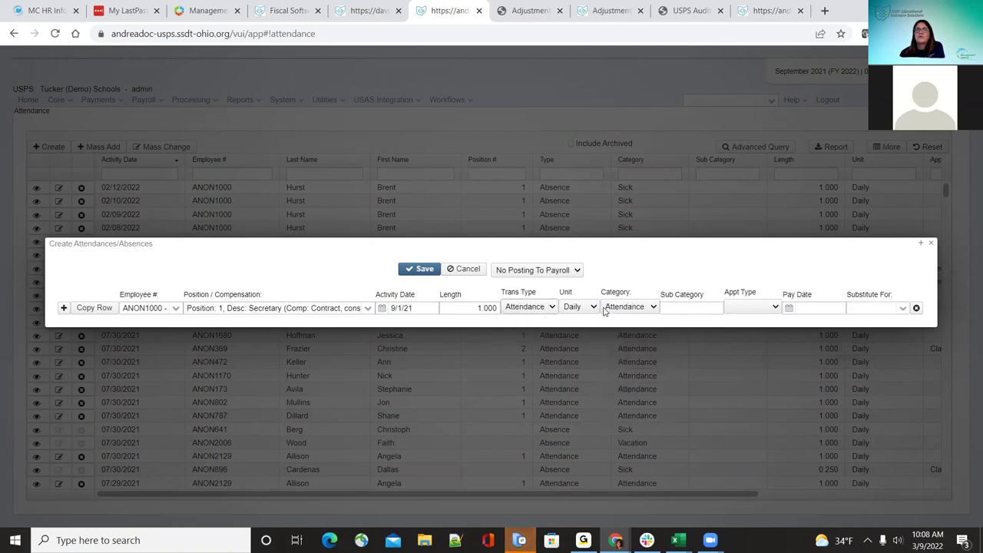
left_click(704, 308)
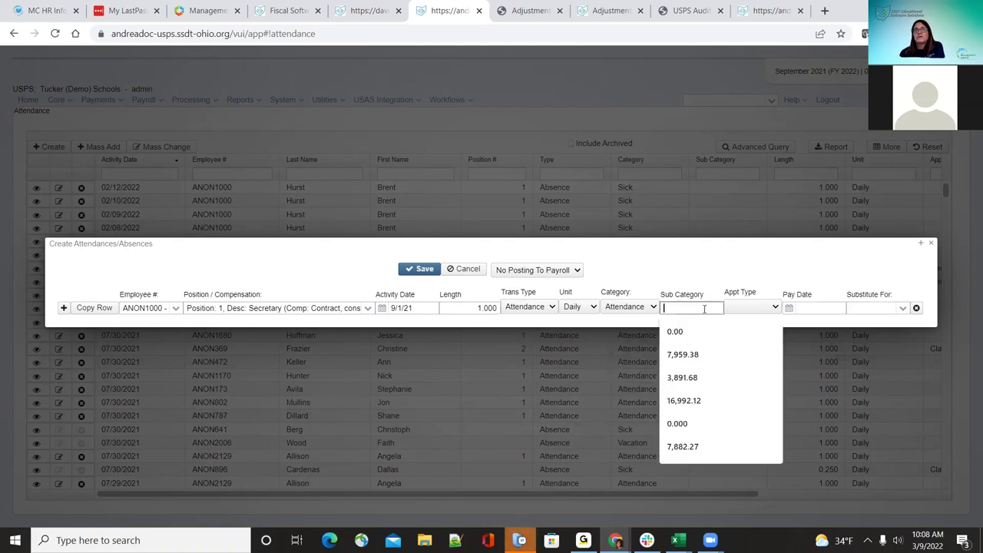
left_click(690, 270)
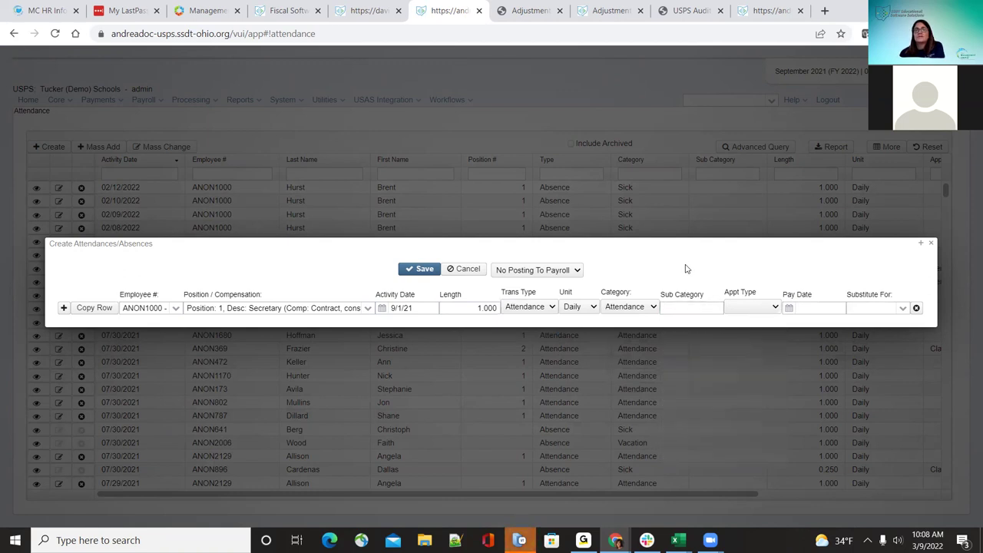
left_click(700, 308)
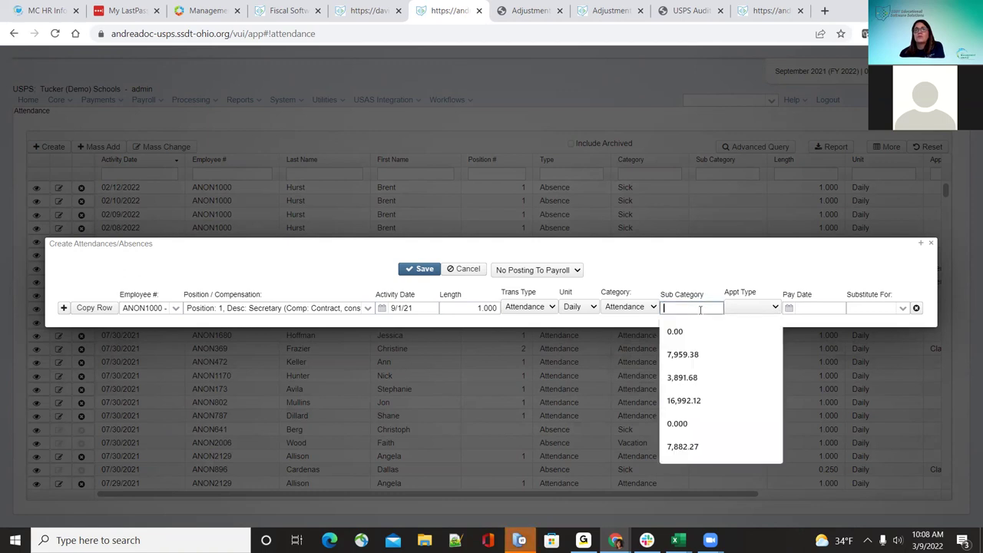
left_click(700, 267)
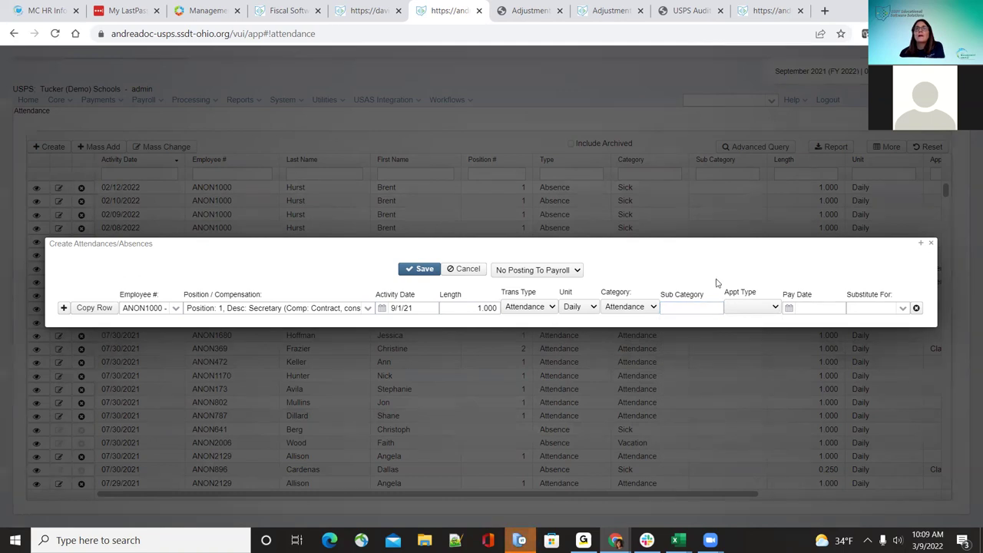
Step: Check the Appt Type and Substitute For lists, leaving both blank
left_click(753, 309)
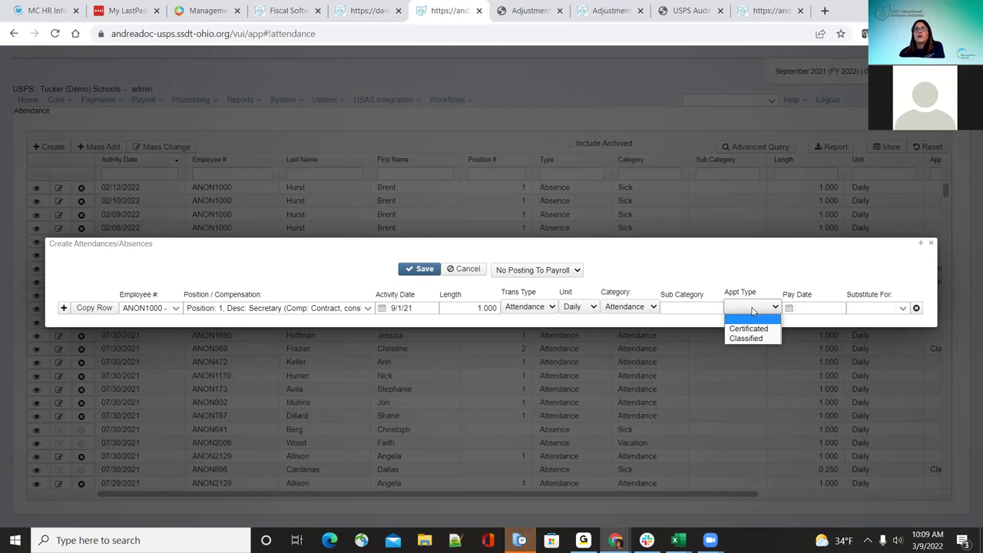
left_click(754, 268)
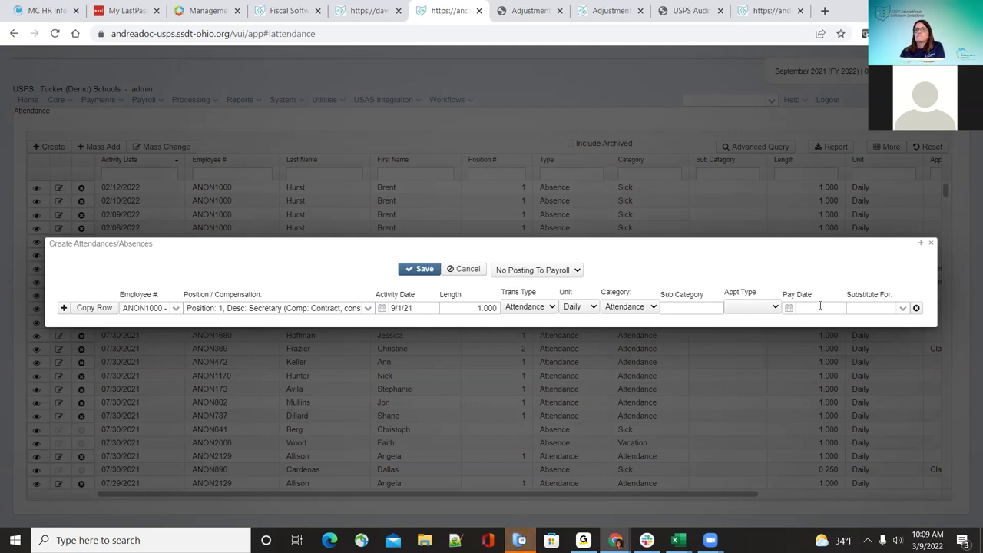
left_click(903, 310)
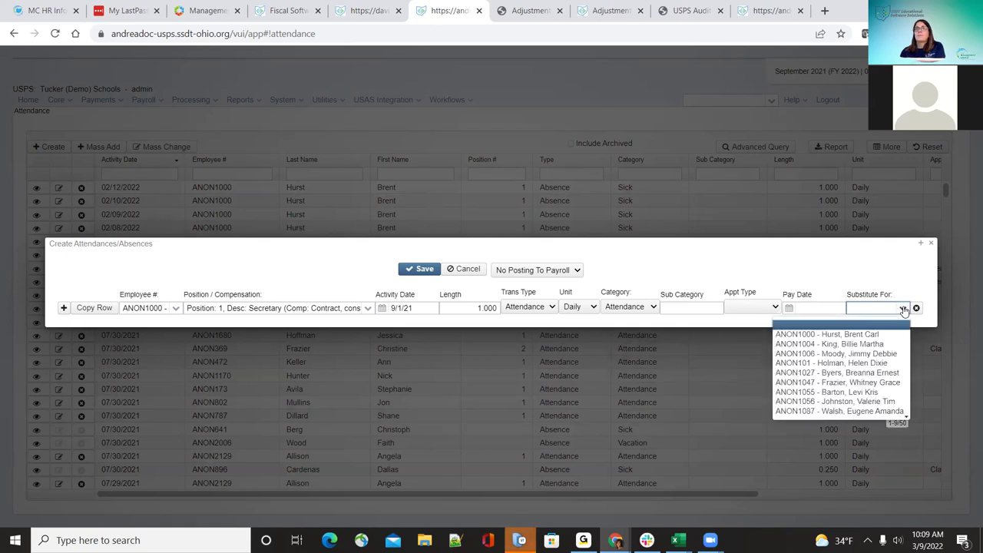
left_click(882, 276)
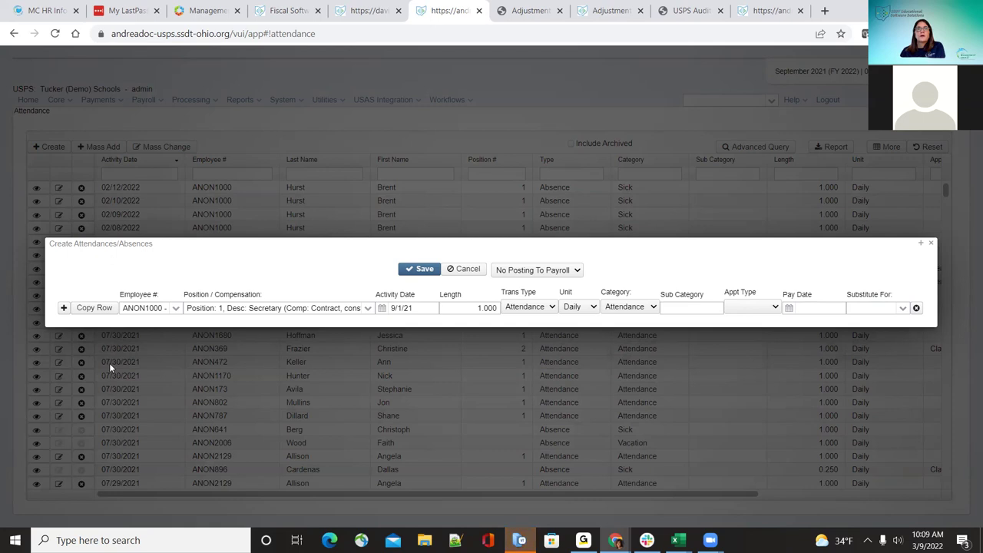
Step: Copy the 9/1/21 entry into rows dated 9/2/21 and 9/3/21, then add a blank row
left_click(88, 308)
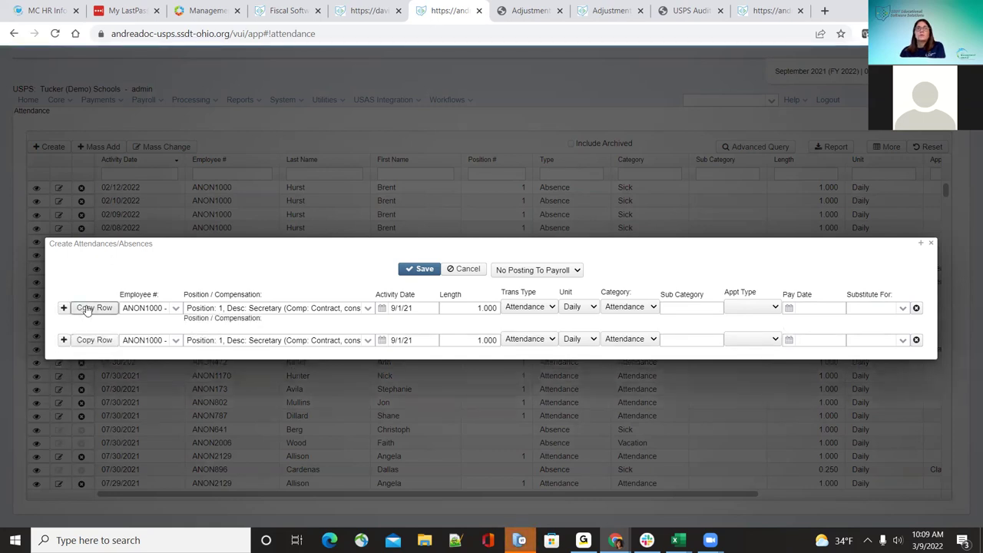
left_click(399, 340)
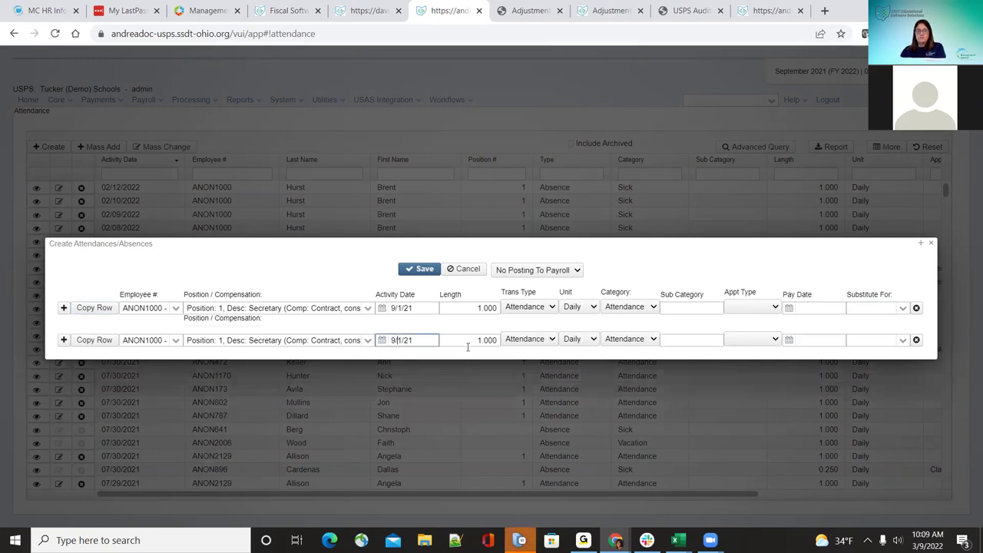
key("BackSpace")
type("2")
left_click(329, 268)
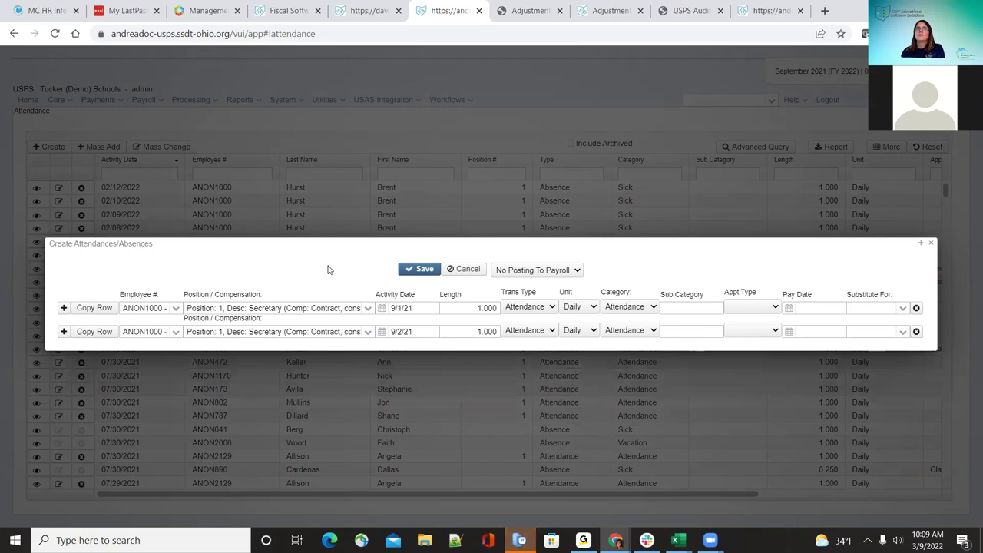
left_click(95, 331)
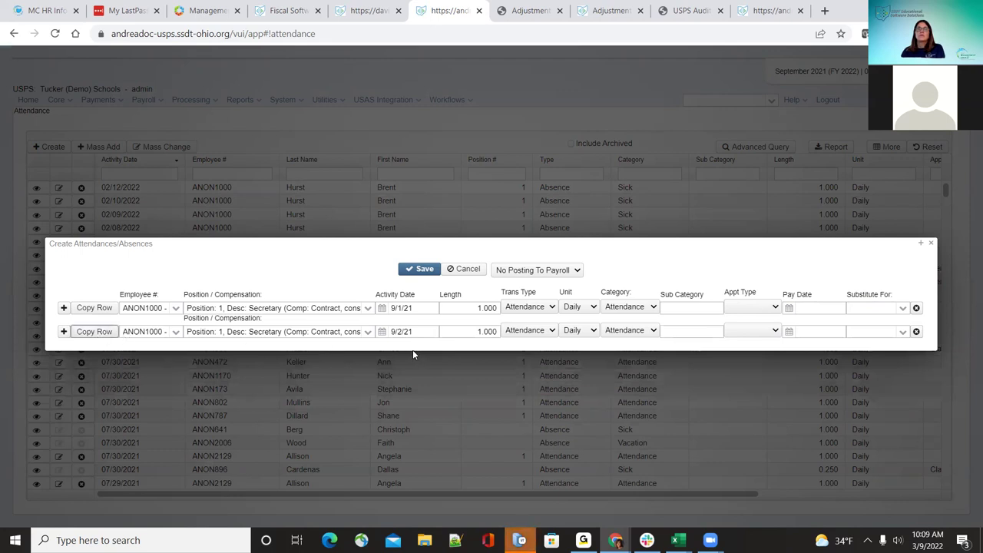
left_click(400, 364)
key("Delete")
type("3/21")
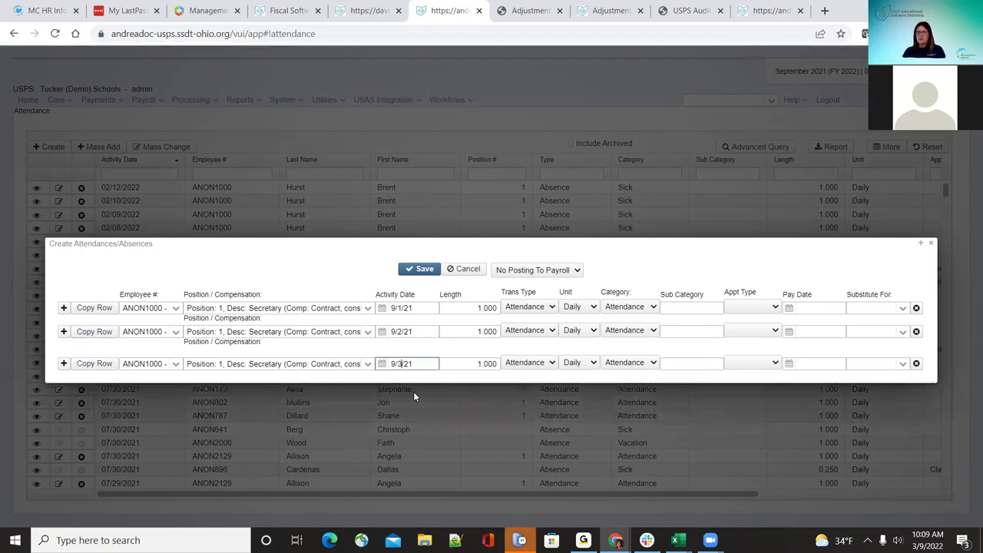
left_click(281, 254)
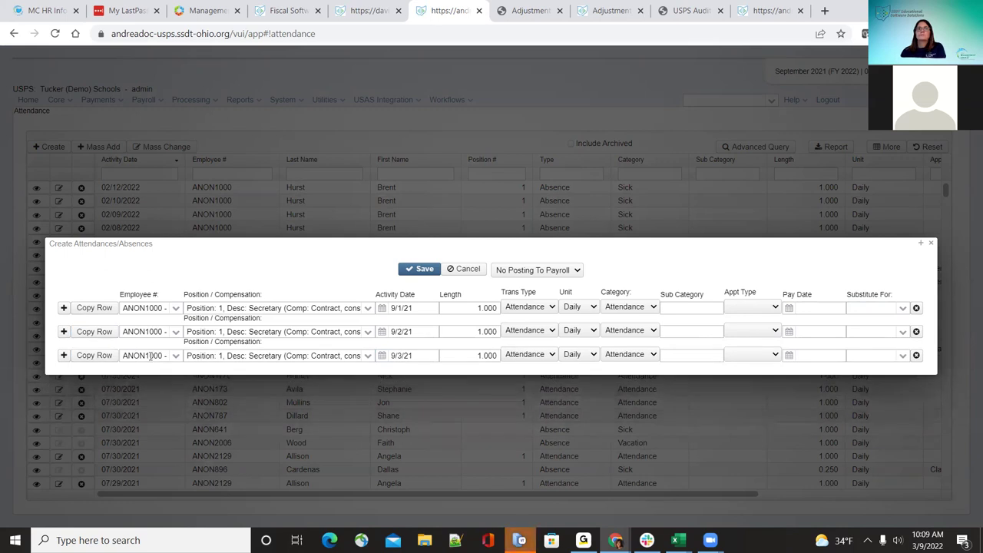
left_click(63, 356)
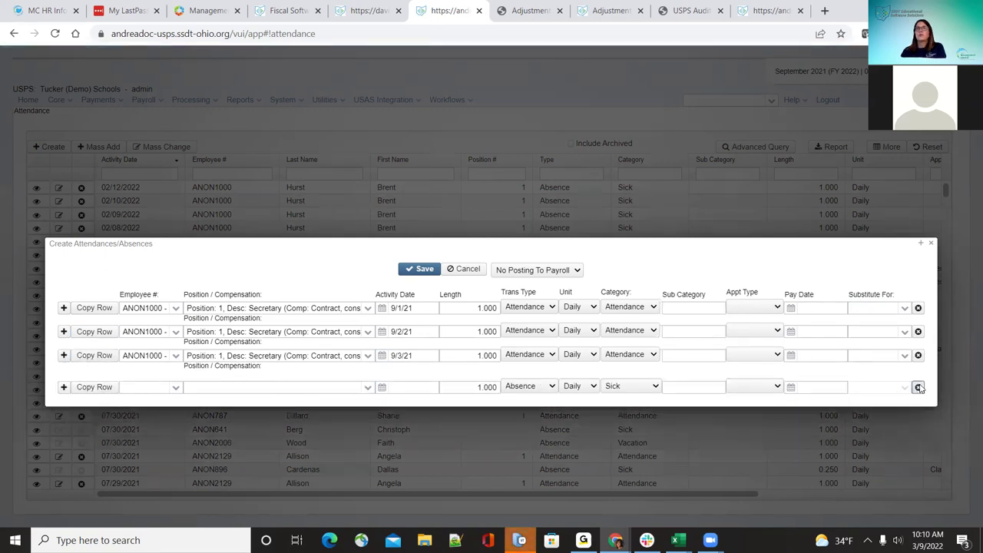
Step: Delete the blank fourth row and set payroll posting to Post Future
left_click(918, 387)
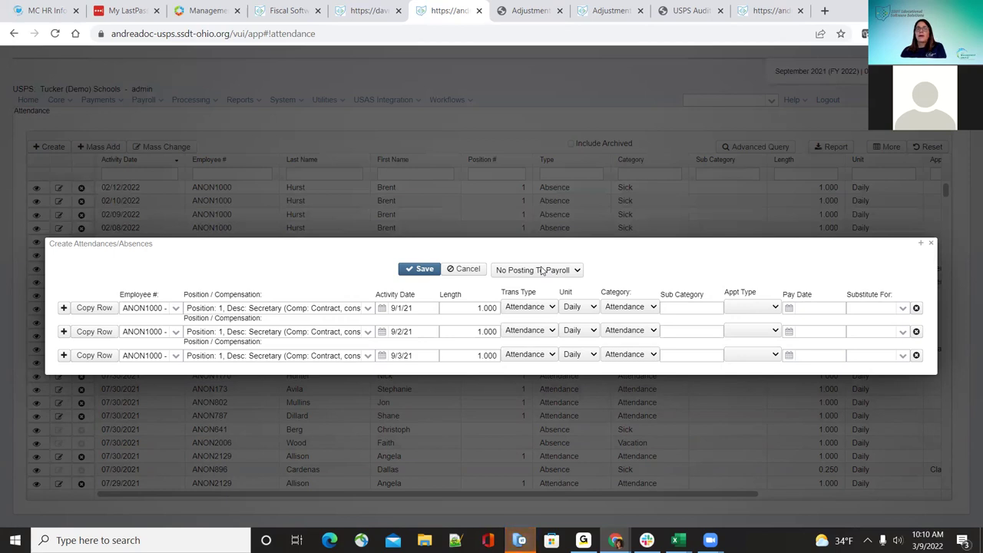
left_click(542, 271)
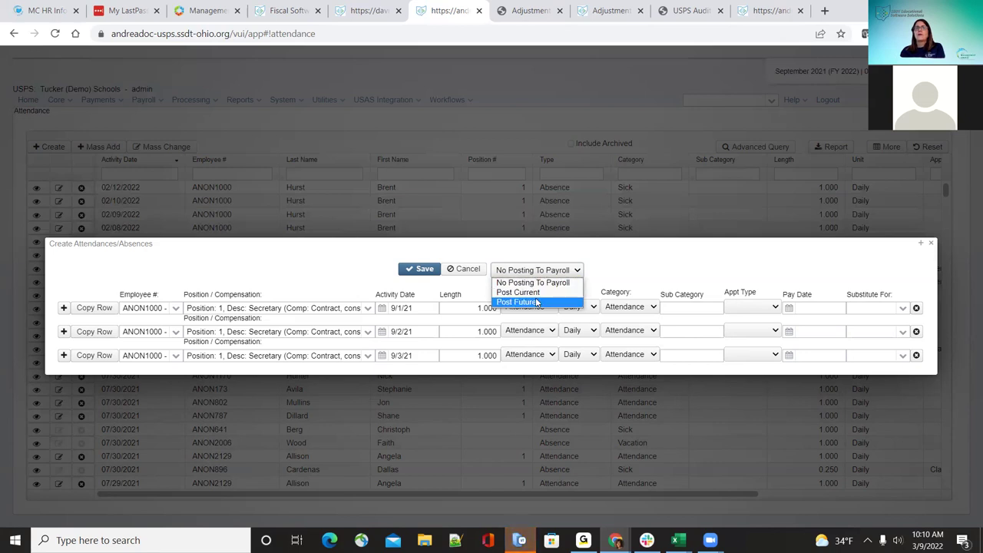
left_click(537, 303)
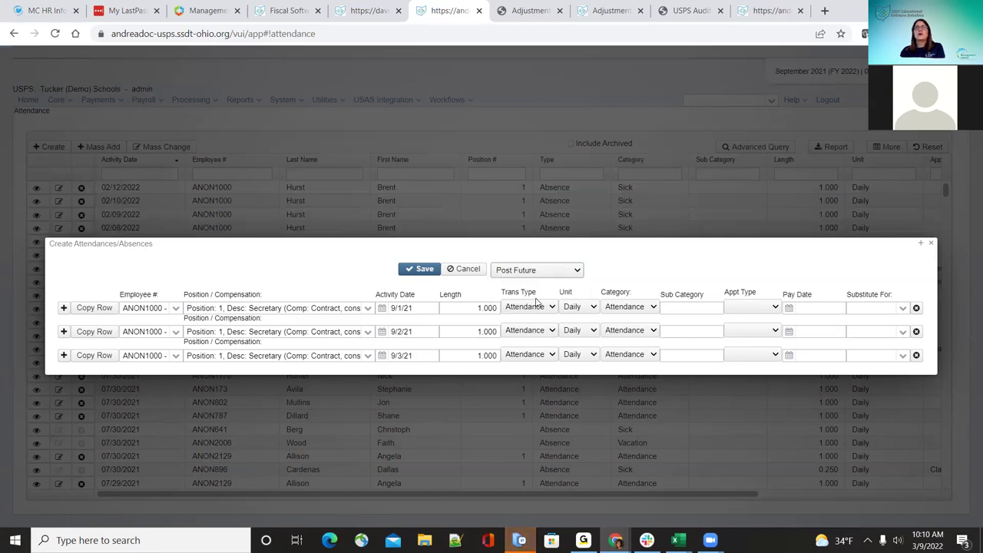
left_click(544, 275)
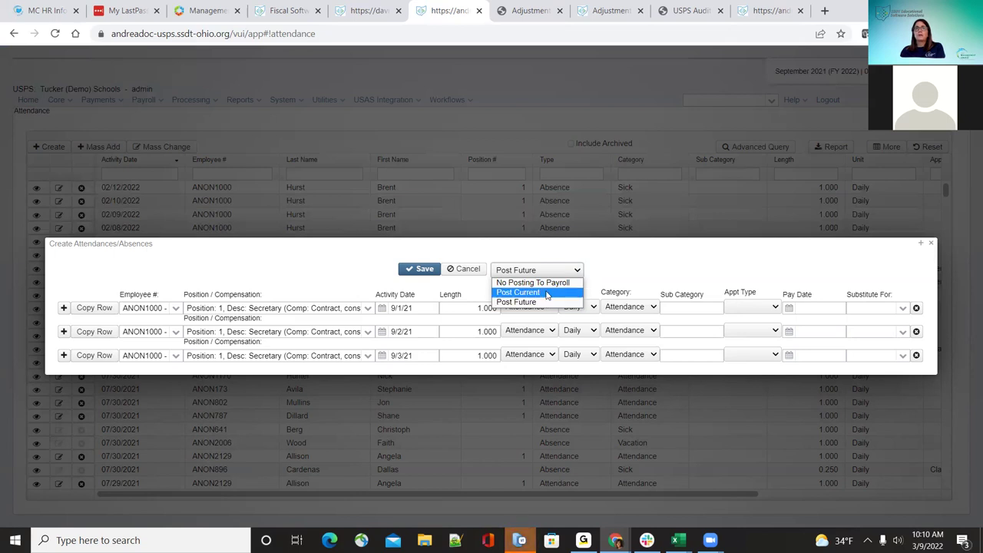
left_click(550, 275)
left_click(552, 273)
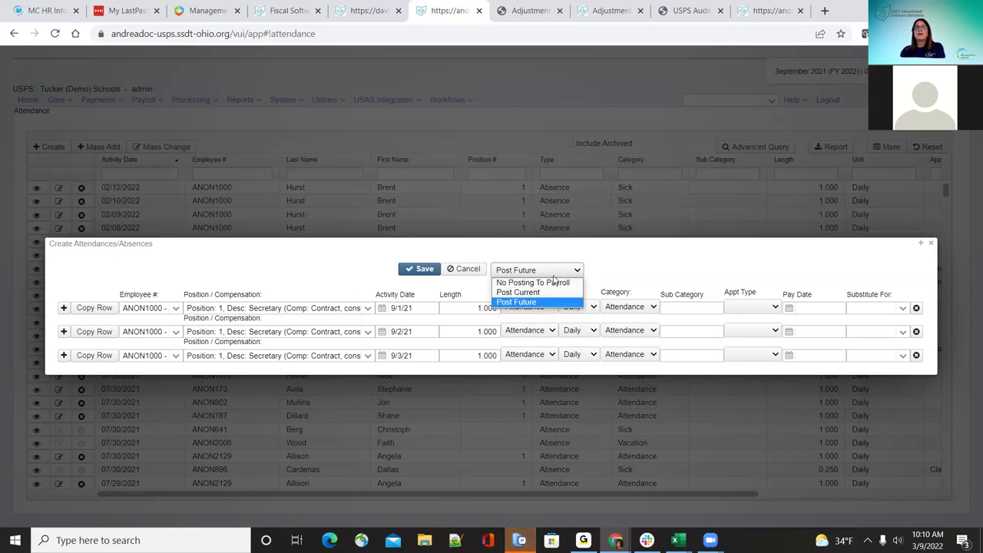
left_click(549, 283)
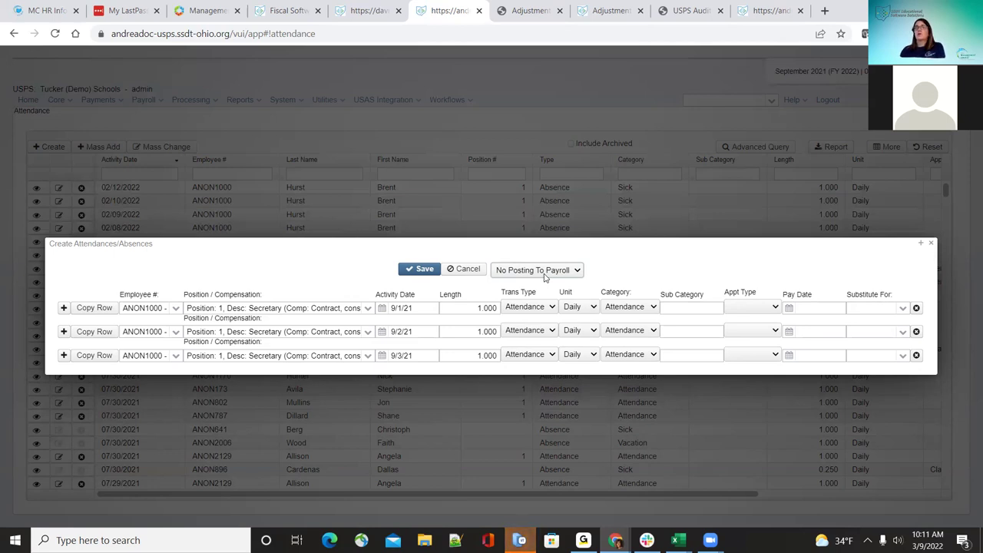
left_click(544, 272)
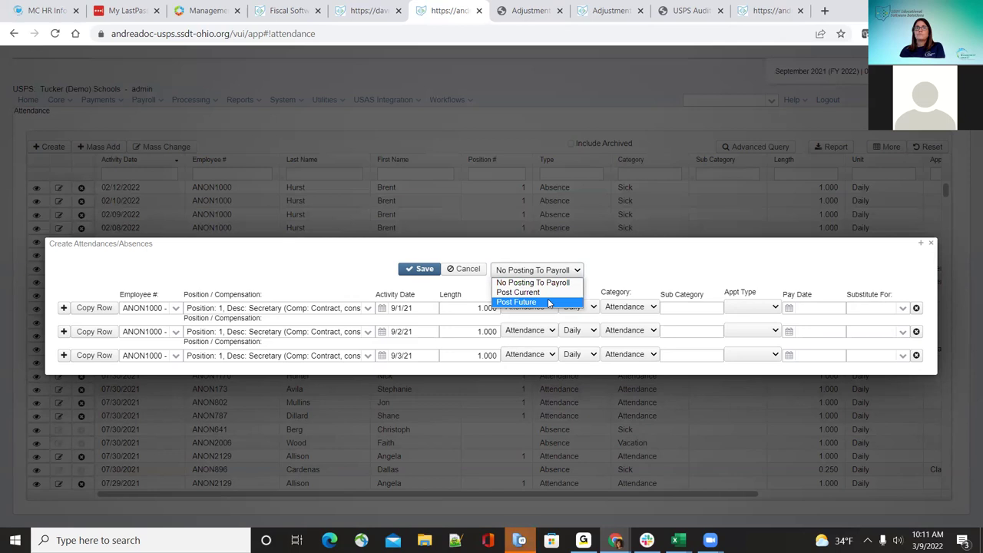
left_click(549, 302)
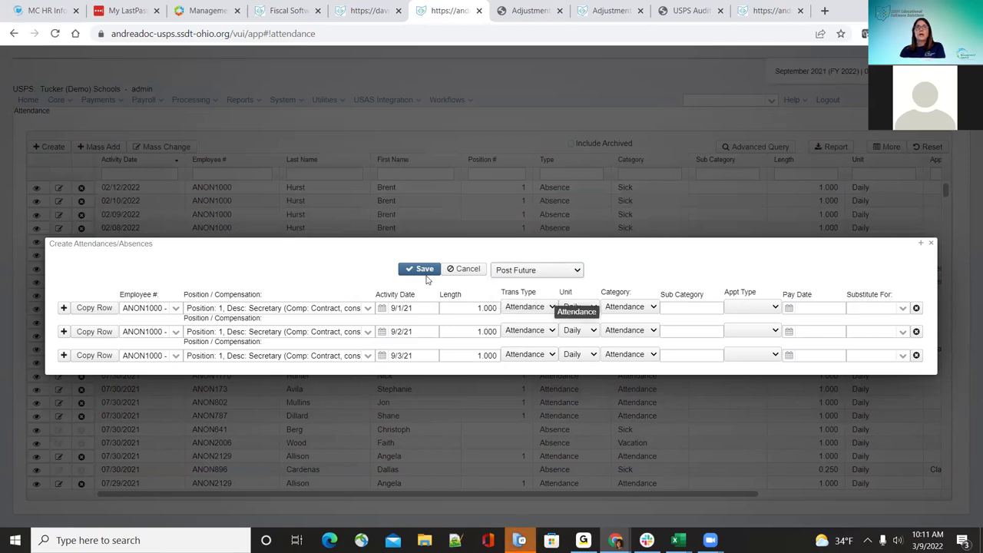
Step: Resolve the duplicate-day error by changing the first entry's date to 9/4/21, then save
left_click(422, 270)
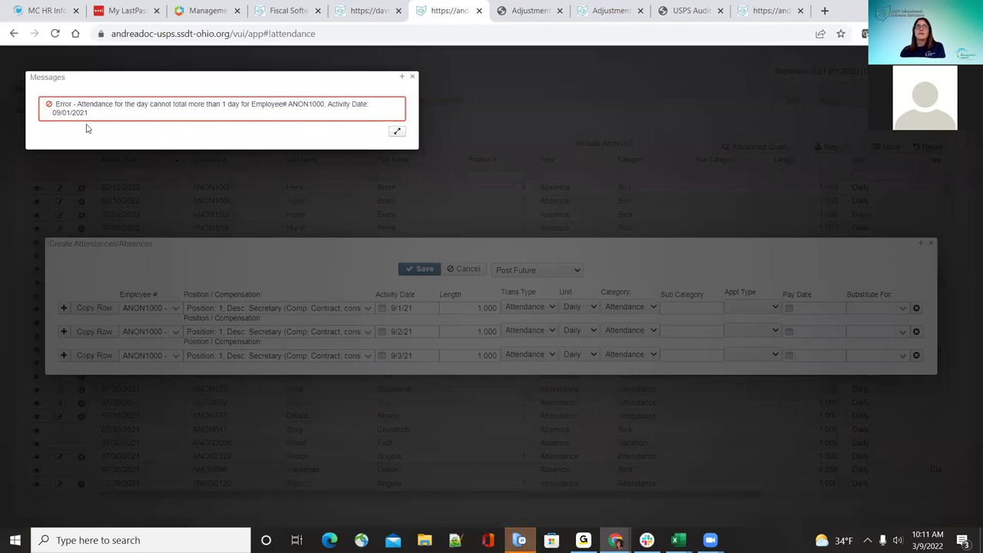
left_click(413, 77)
left_click(400, 308)
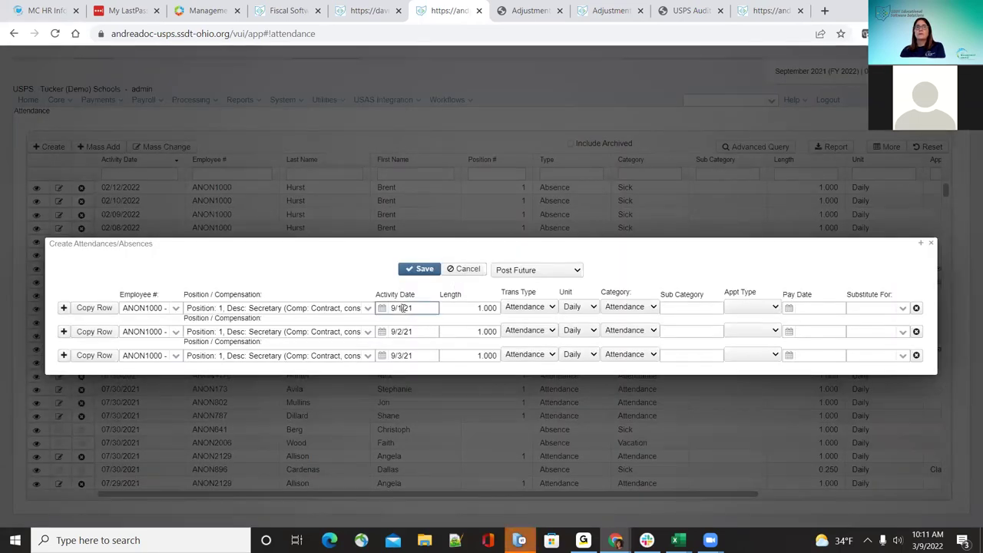
type("4")
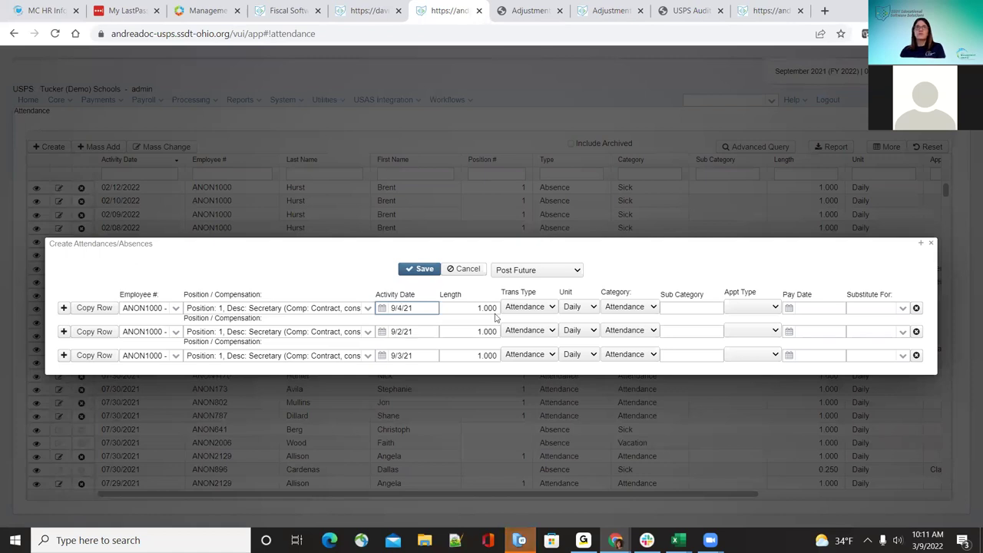
left_click(421, 270)
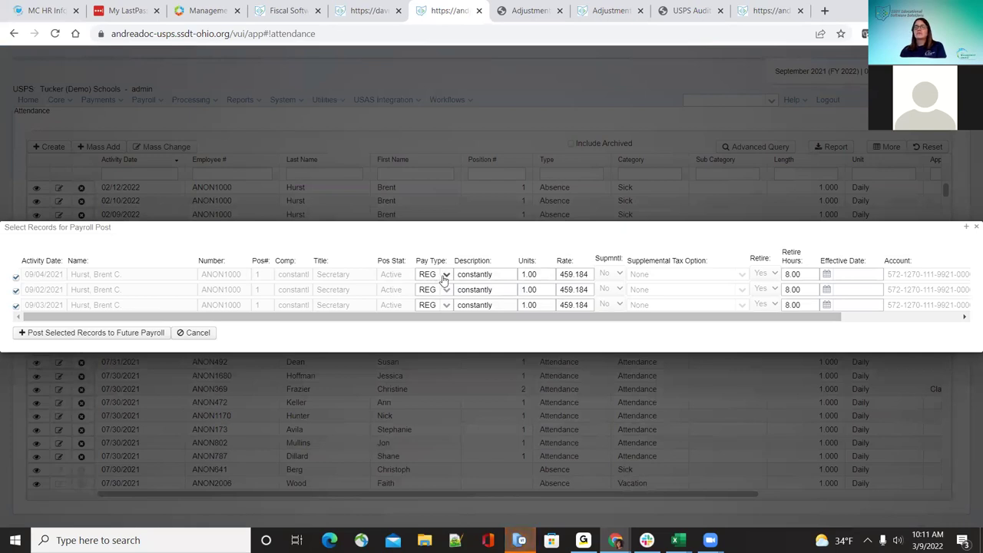
Step: Switch the pay type of all three 1.00-unit, 459.184-rate records from REG to MIS
left_click(444, 277)
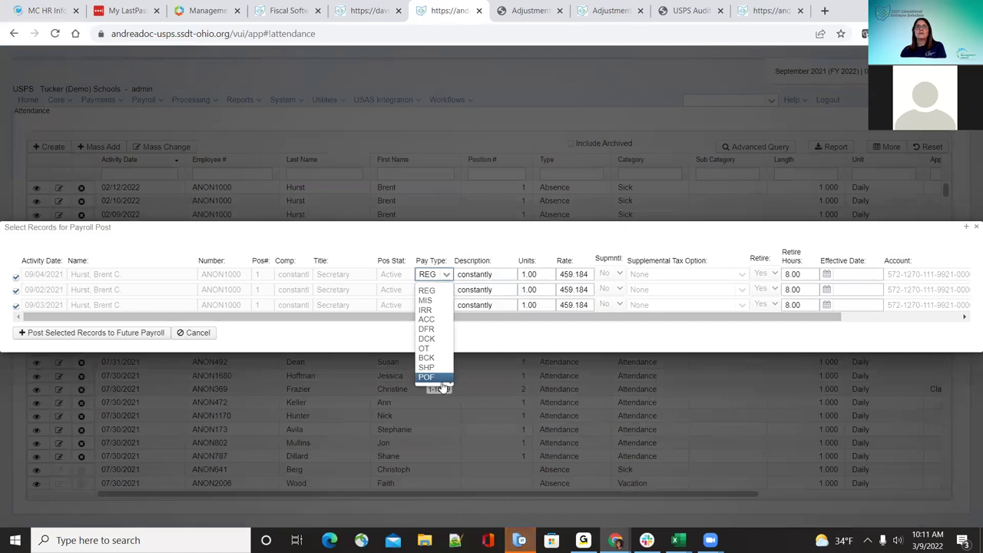
scroll(448, 382, "down", 3)
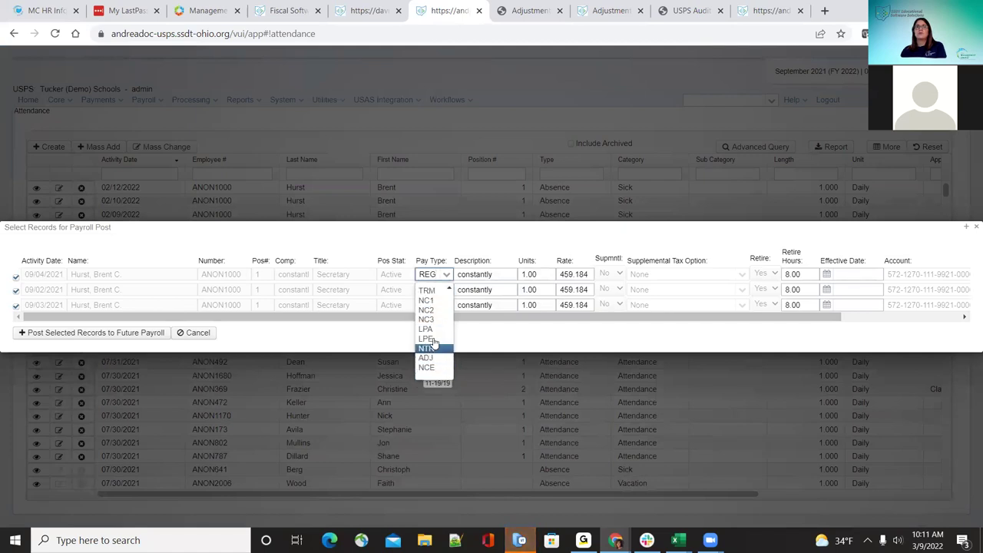
scroll(447, 292, "up", 3)
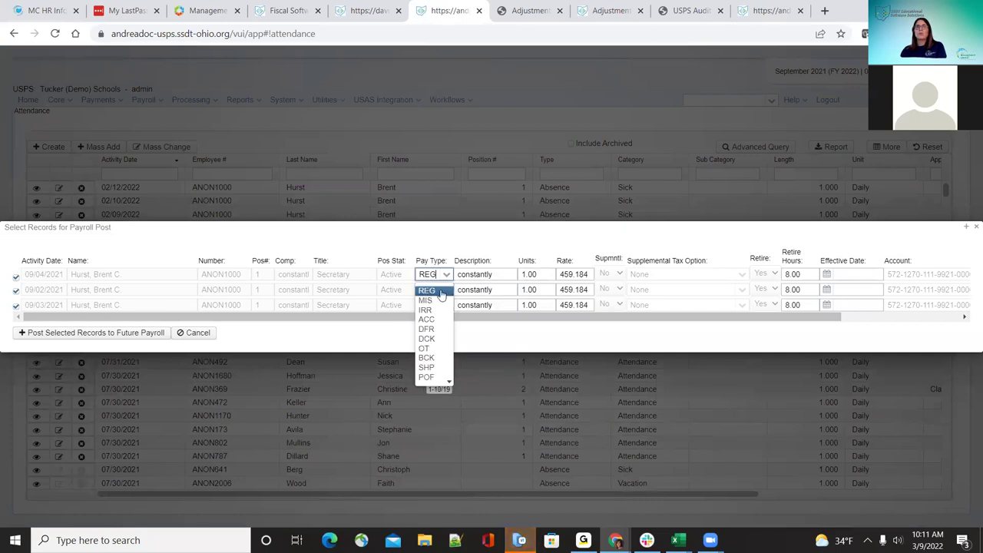
left_click(427, 301)
left_click(444, 291)
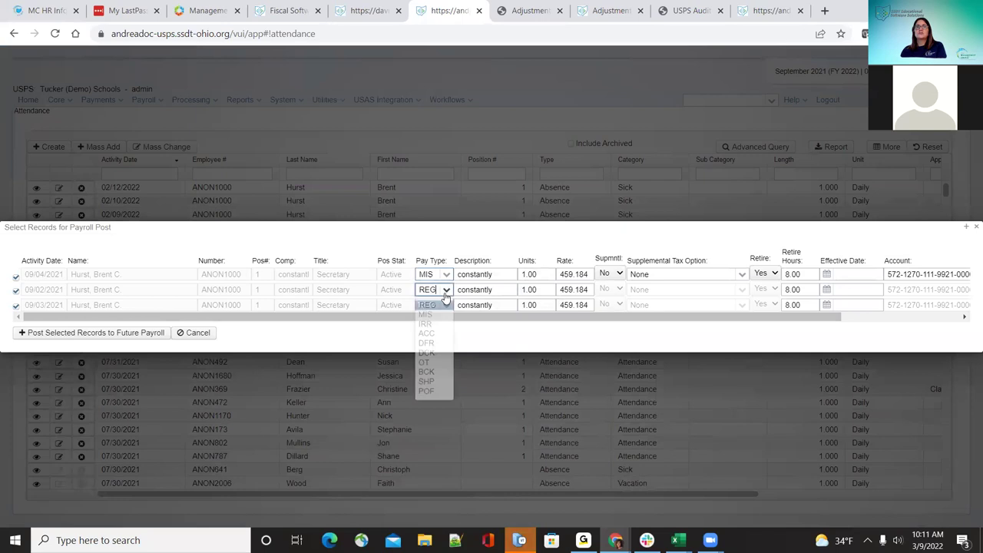
left_click(427, 316)
left_click(445, 305)
left_click(428, 330)
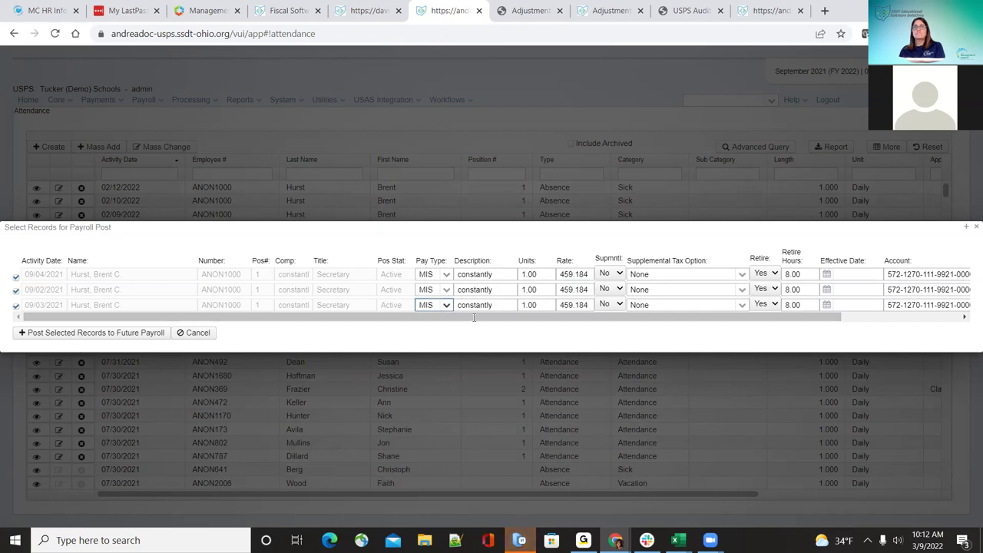
left_click_drag(519, 316, 589, 316)
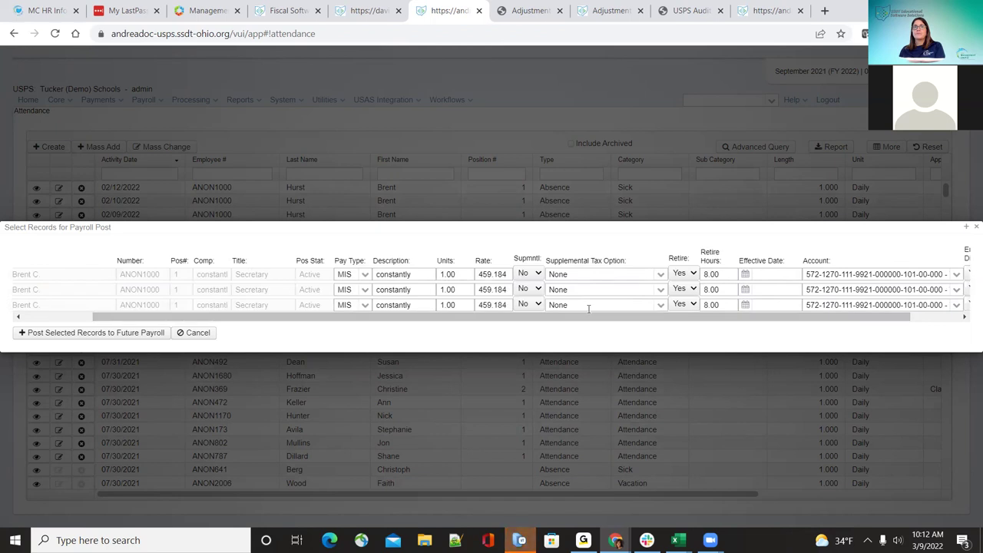
left_click(532, 275)
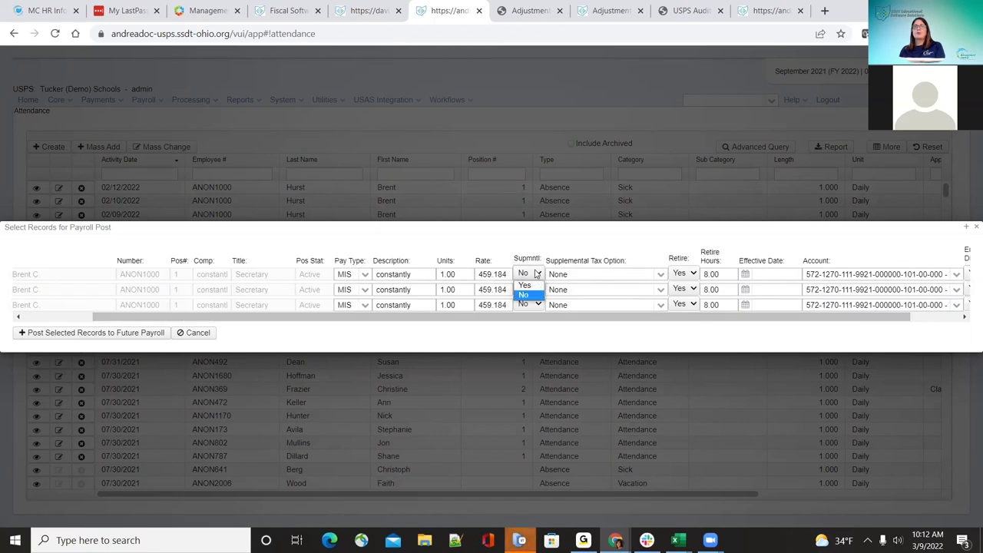
left_click(537, 274)
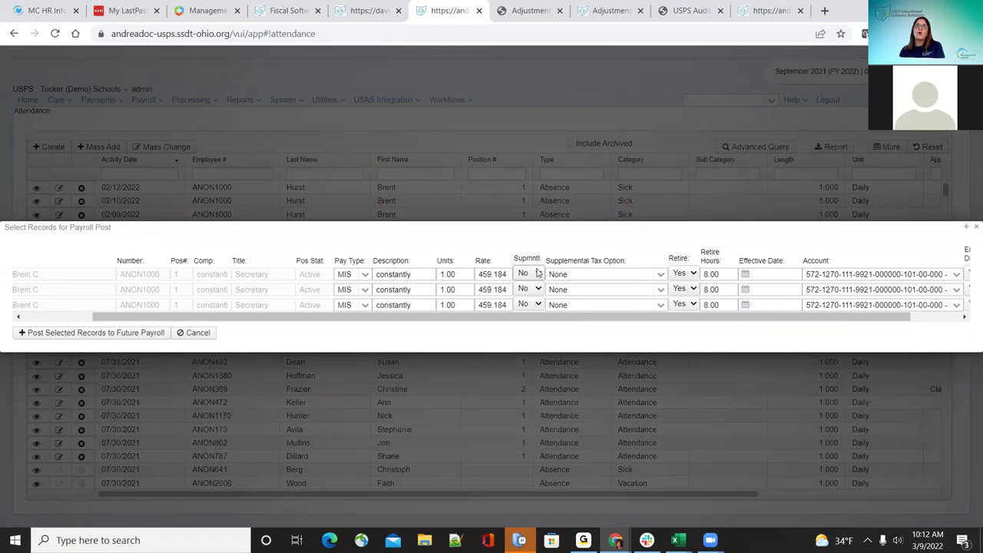
left_click(659, 275)
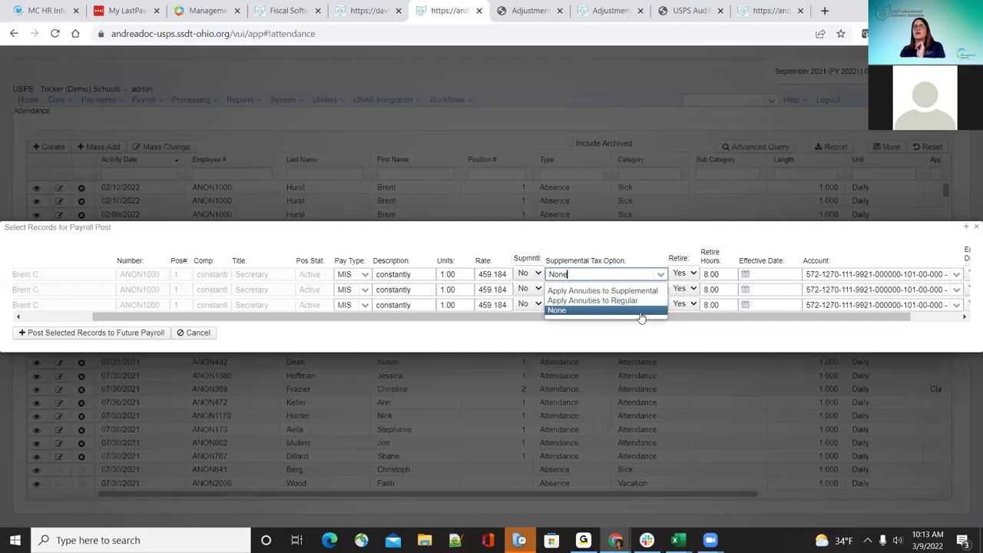
left_click(638, 301)
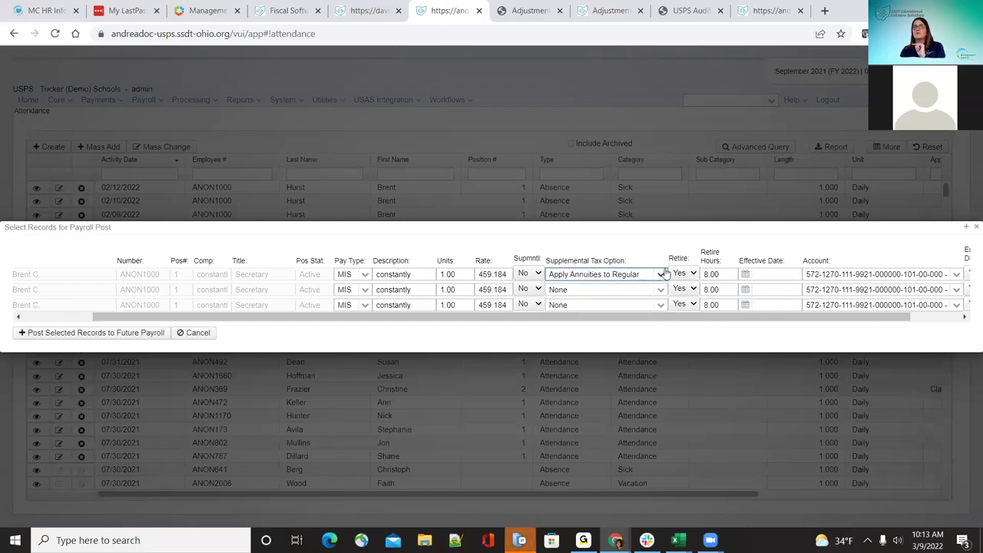
left_click(660, 277)
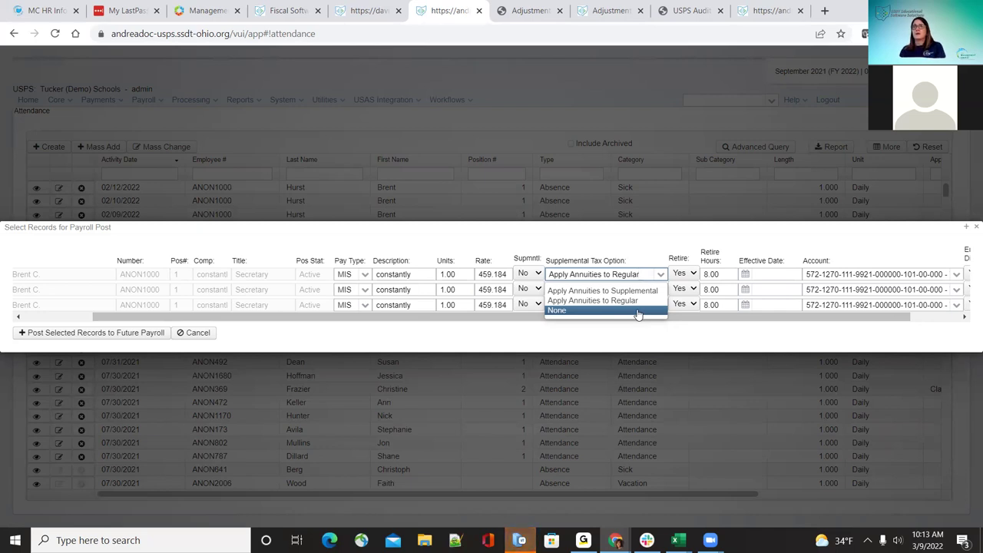
left_click(638, 310)
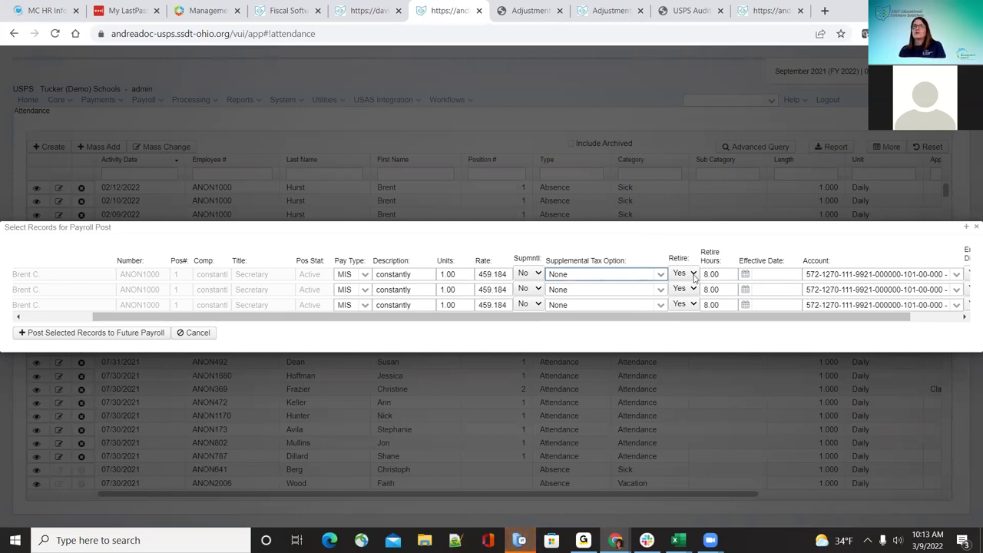
left_click(694, 275)
left_click(694, 275)
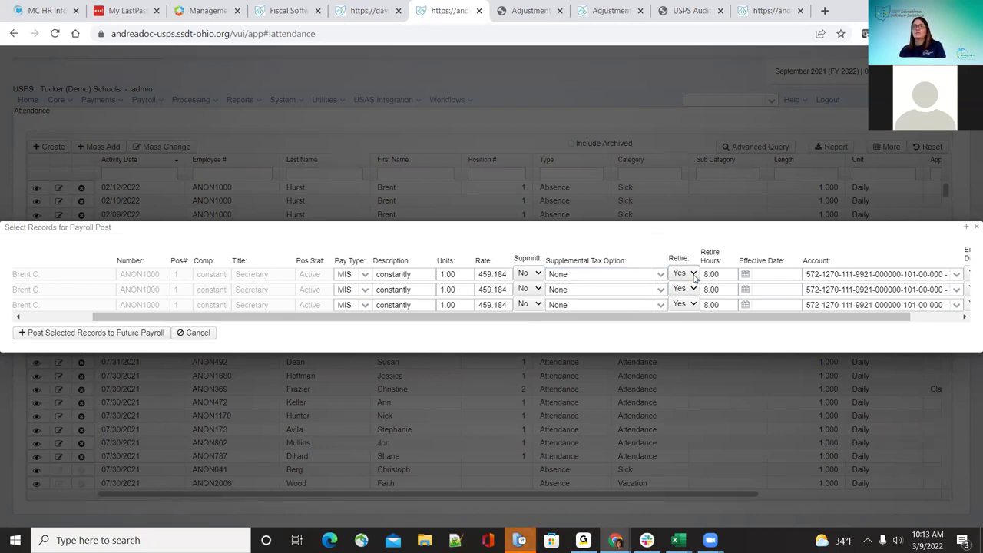
left_click(694, 275)
left_click(694, 275)
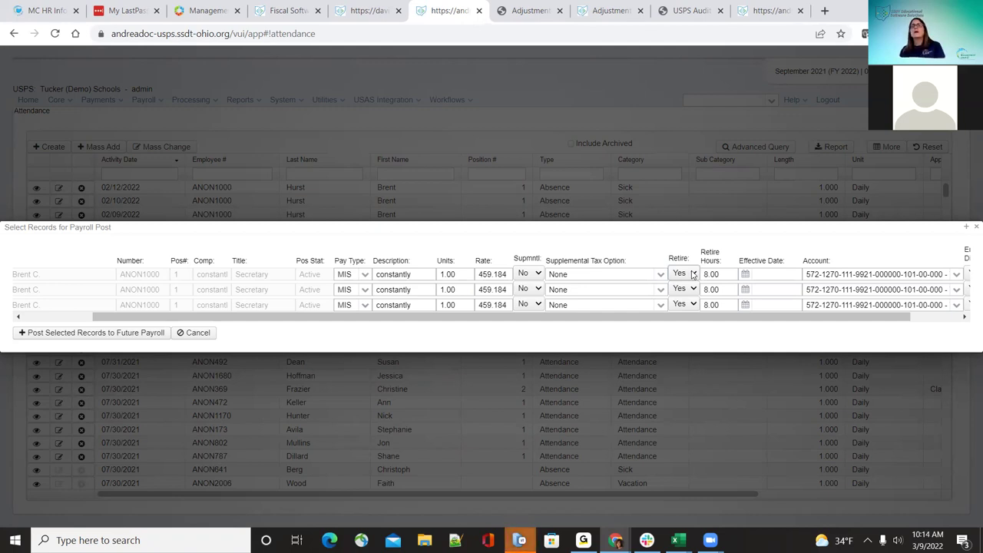
left_click(693, 274)
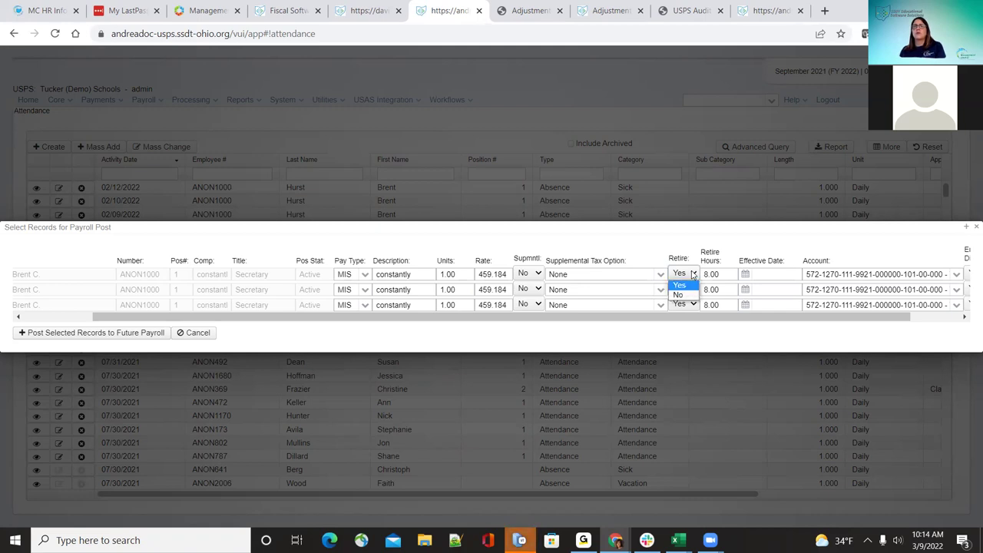
left_click(692, 296)
left_click(691, 274)
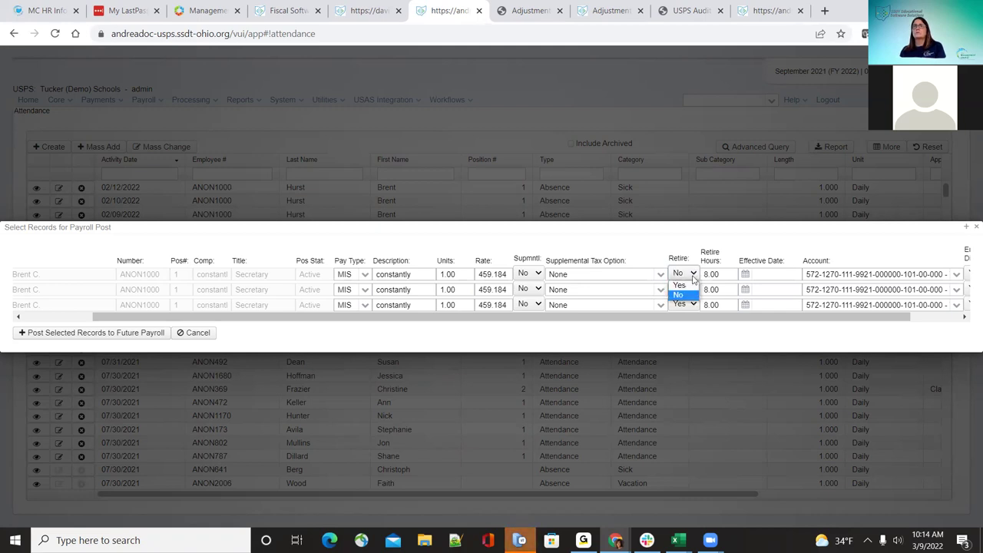
left_click(691, 287)
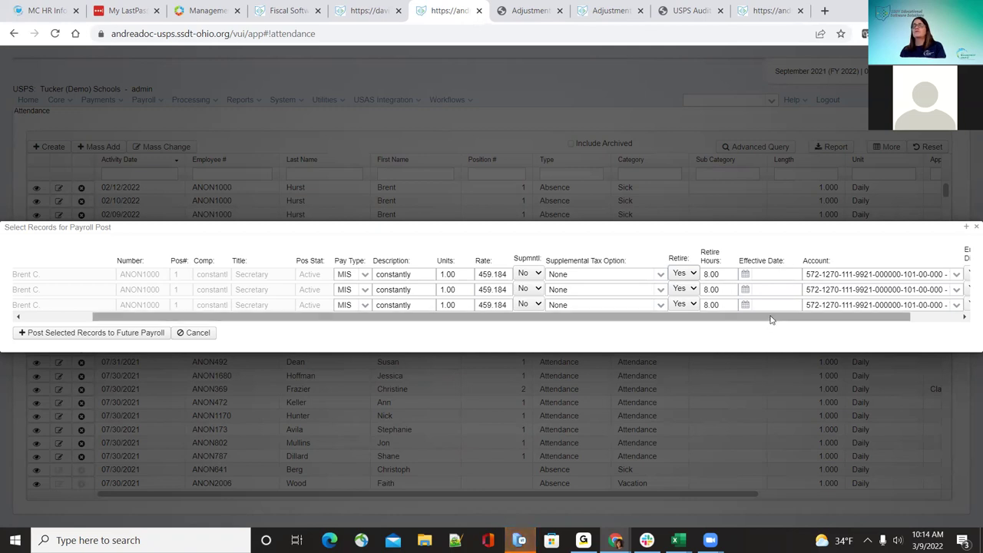
left_click_drag(772, 319, 927, 325)
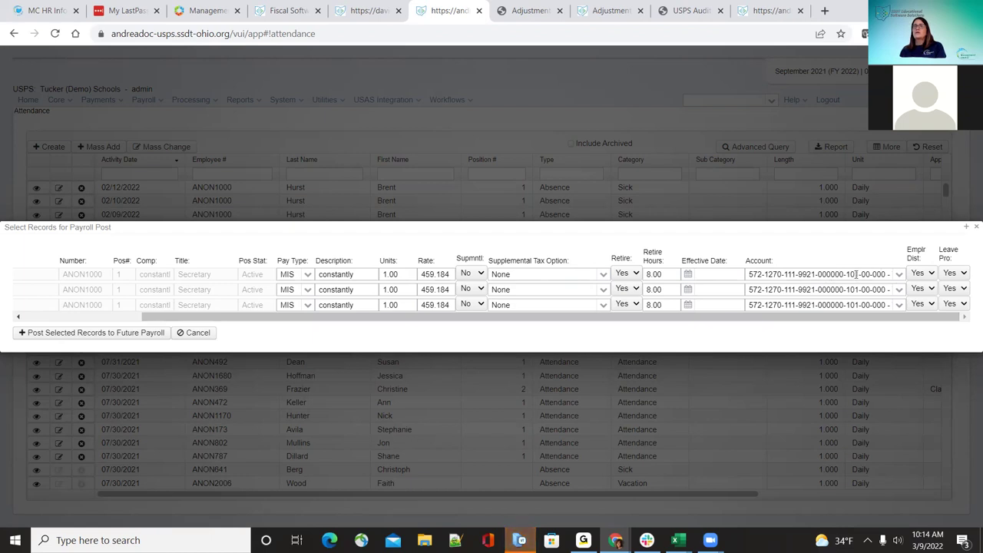
left_click(897, 275)
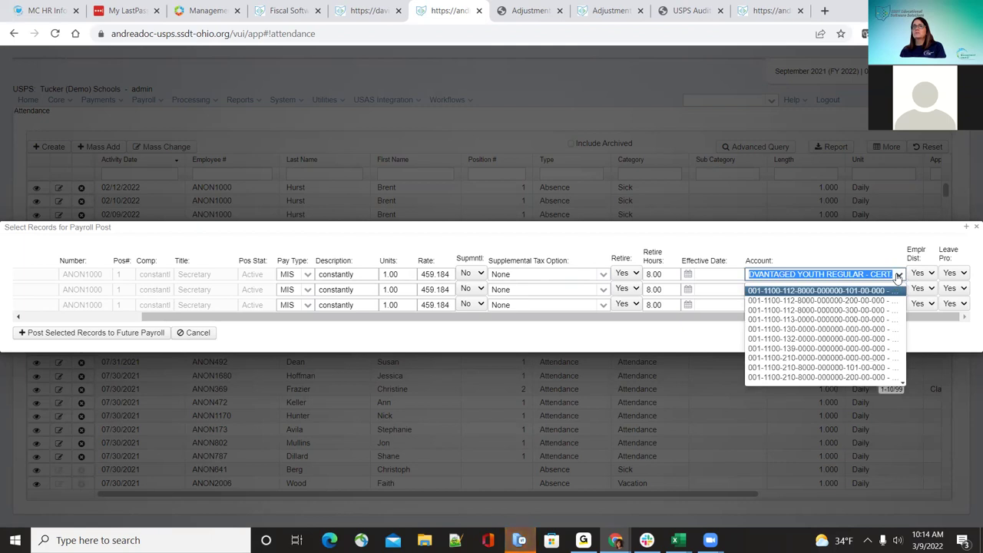
left_click(897, 290)
left_click(900, 289)
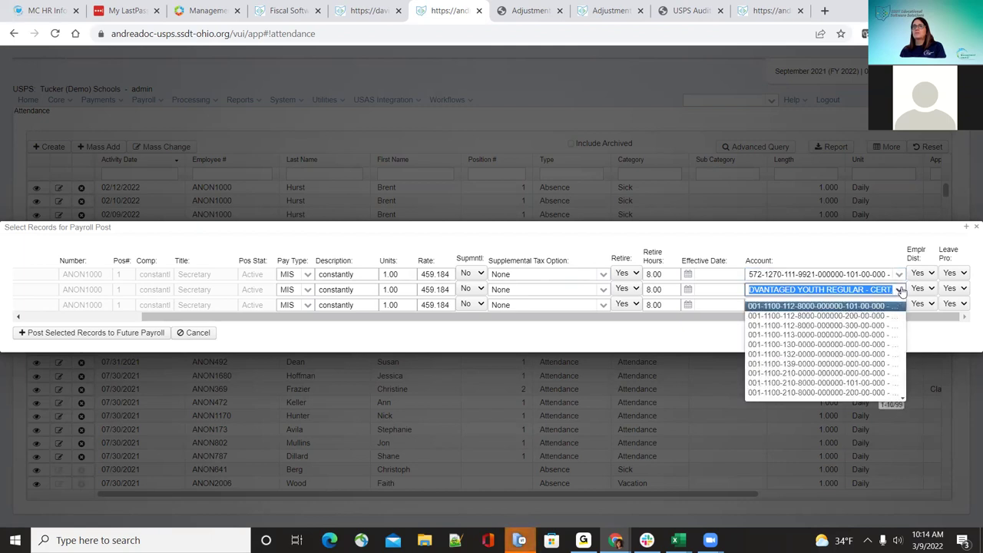
left_click(901, 290)
left_click(898, 305)
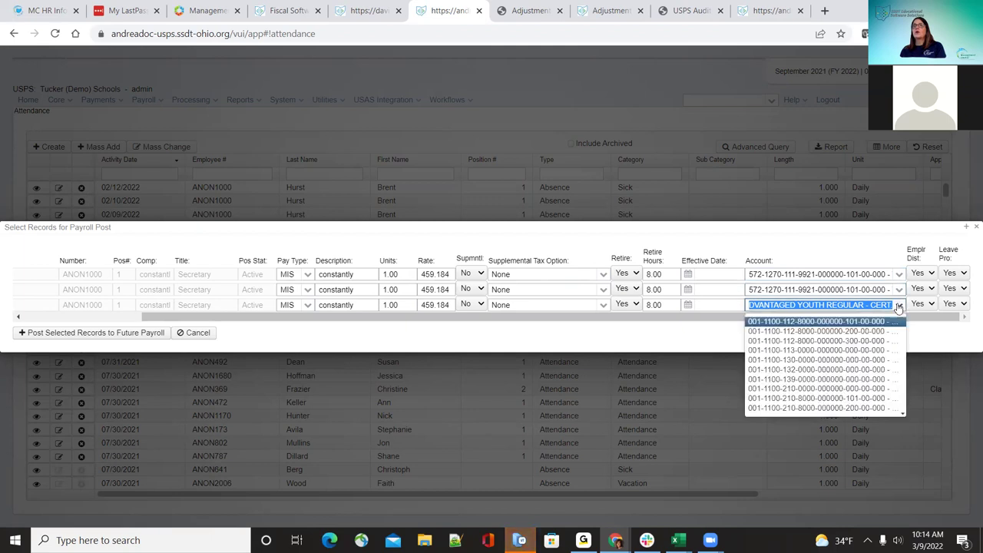
left_click(899, 305)
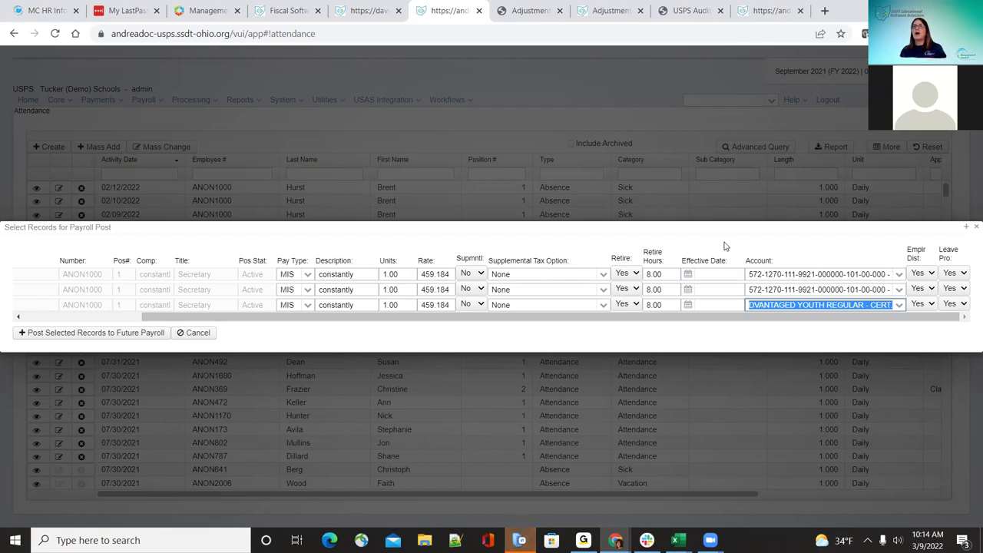
left_click(899, 275)
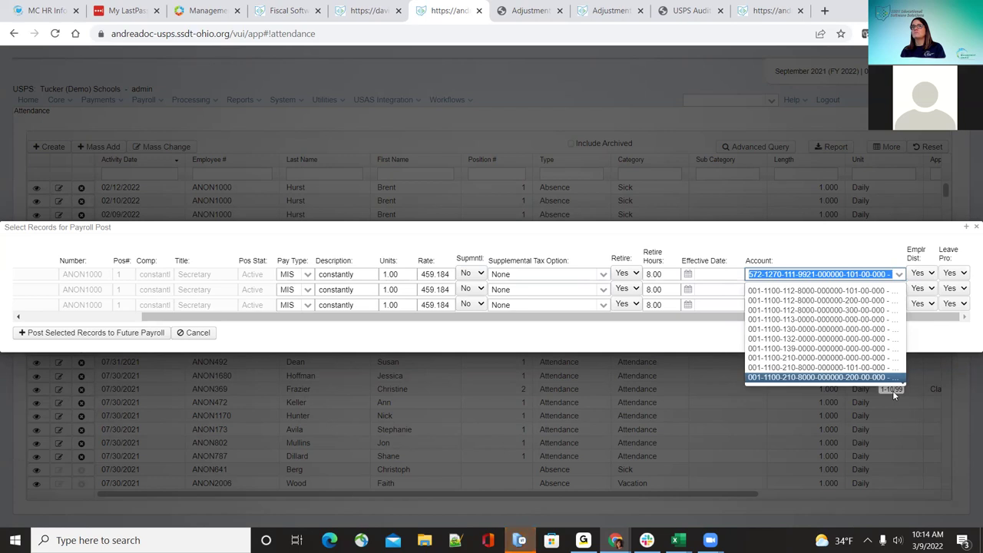
left_click(831, 232)
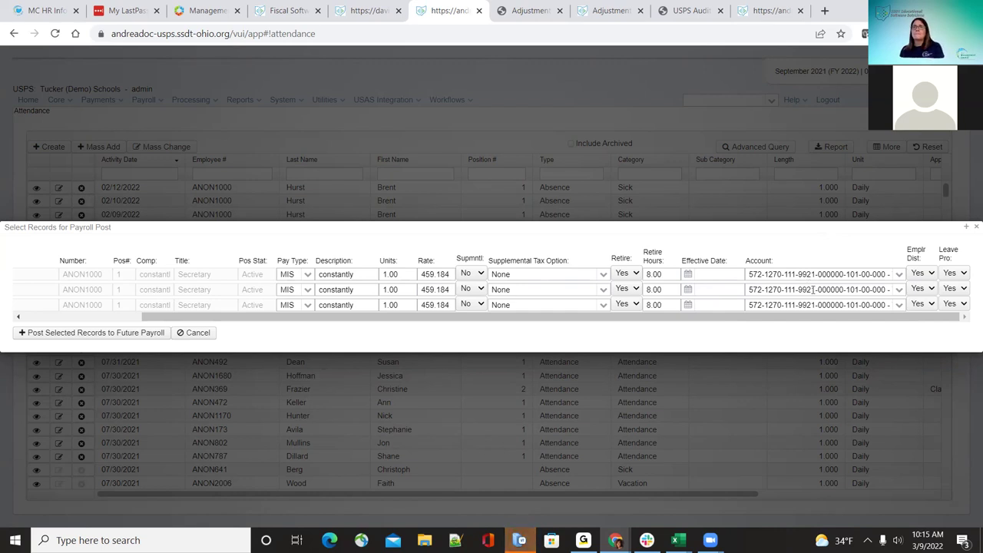
left_click(901, 305)
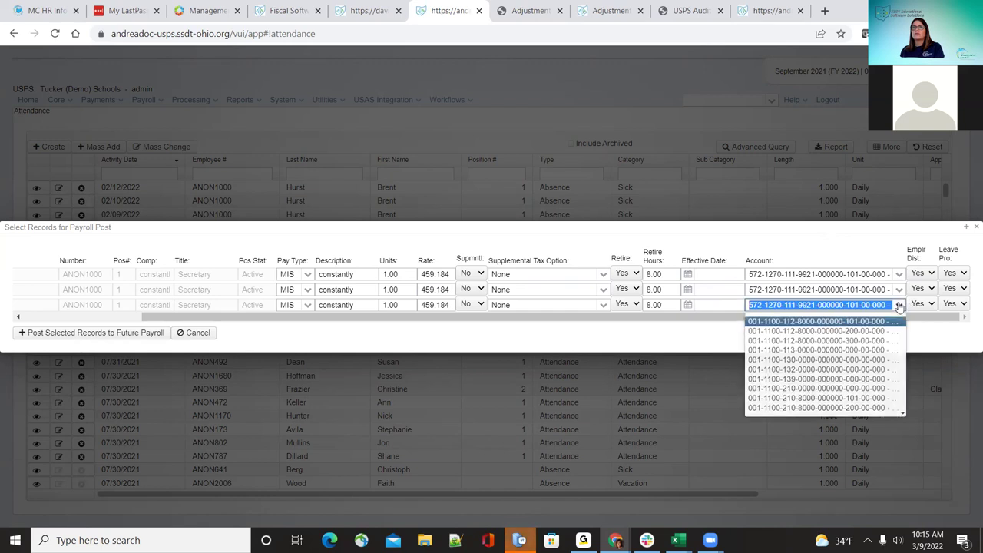
left_click(899, 307)
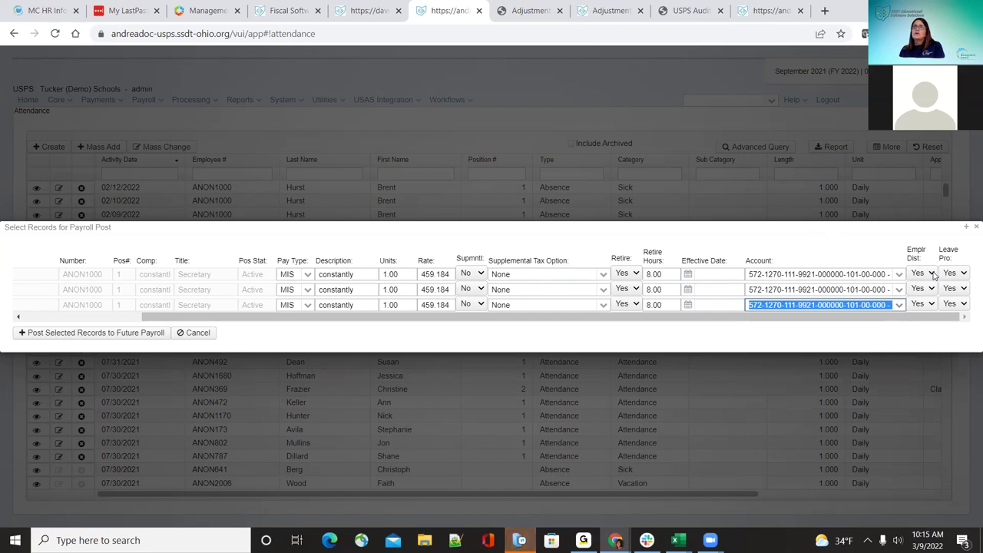
left_click(933, 274)
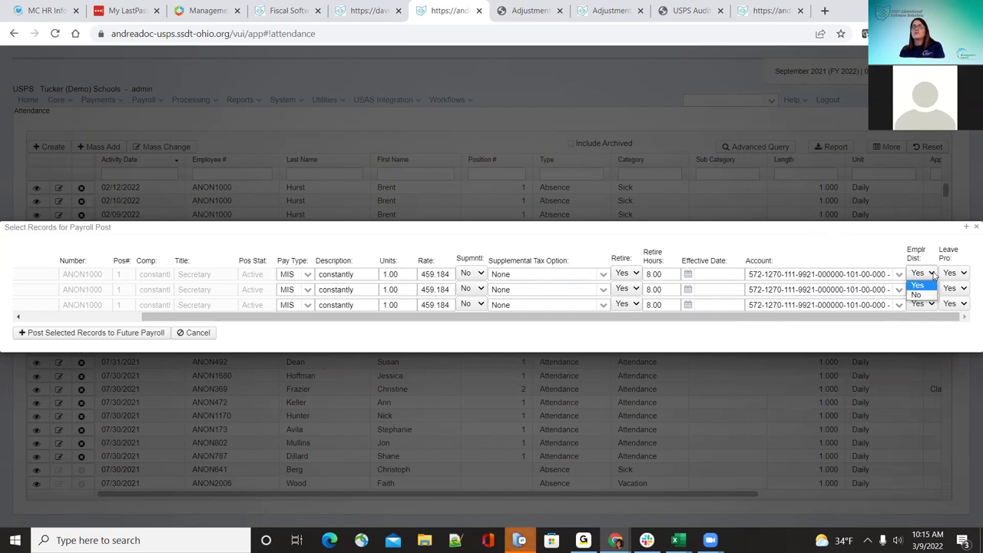
left_click(931, 274)
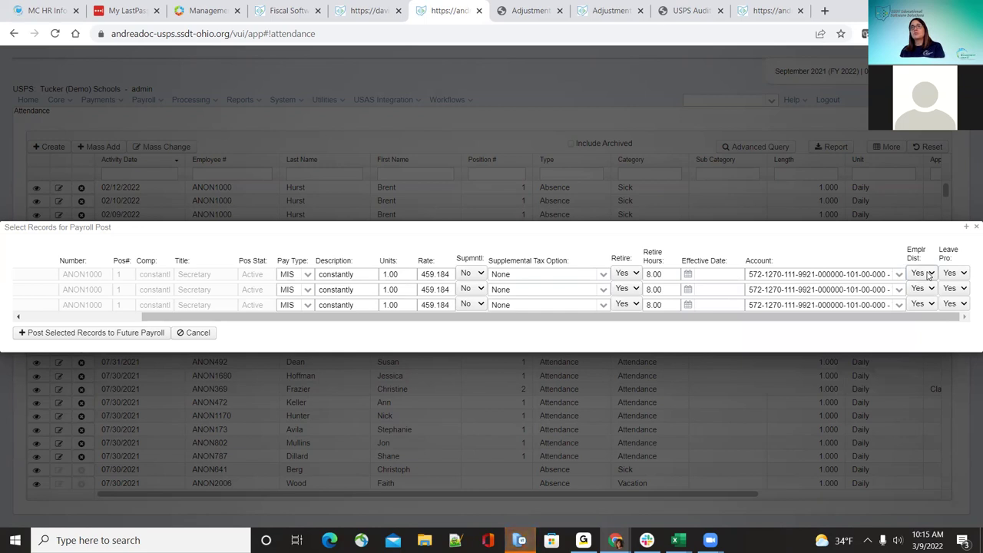
left_click(929, 275)
left_click(922, 282)
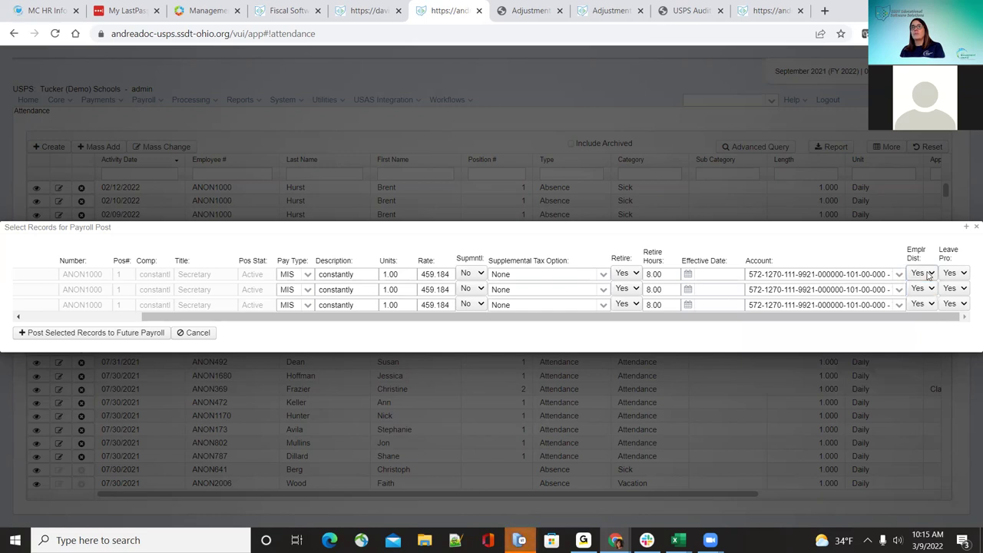
left_click(966, 275)
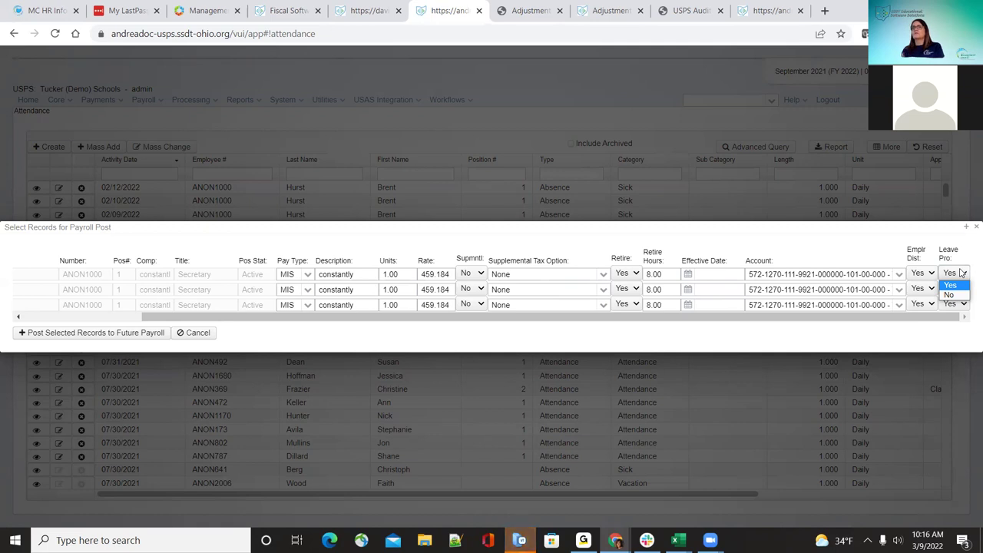
left_click(951, 285)
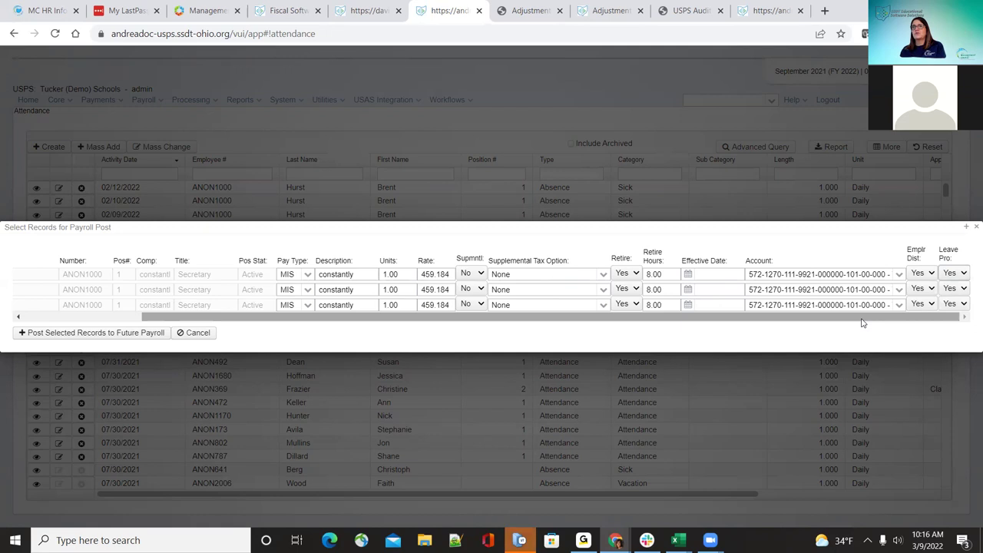
left_click_drag(862, 322, 508, 362)
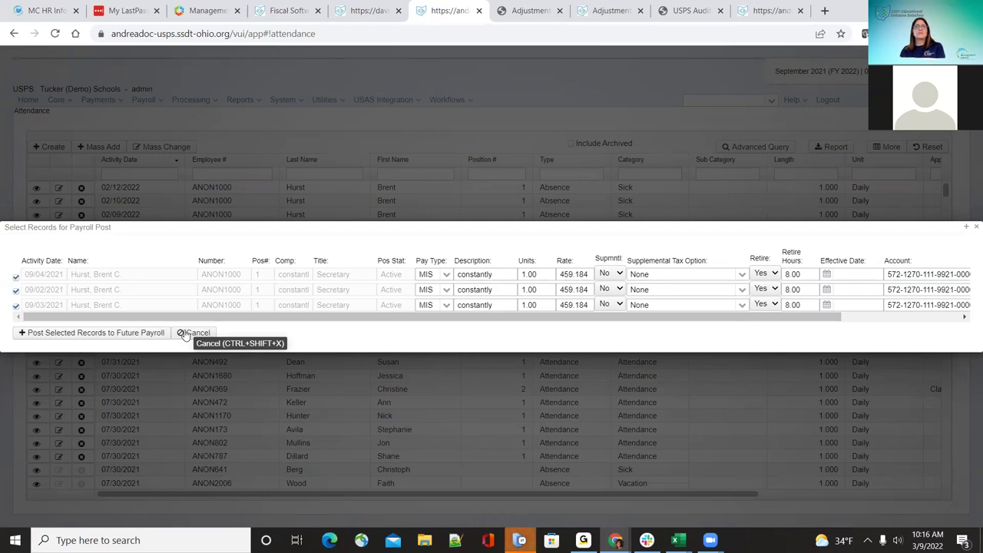
Step: Post the three selected MIS records to future payroll and dismiss the confirmation
left_click(138, 337)
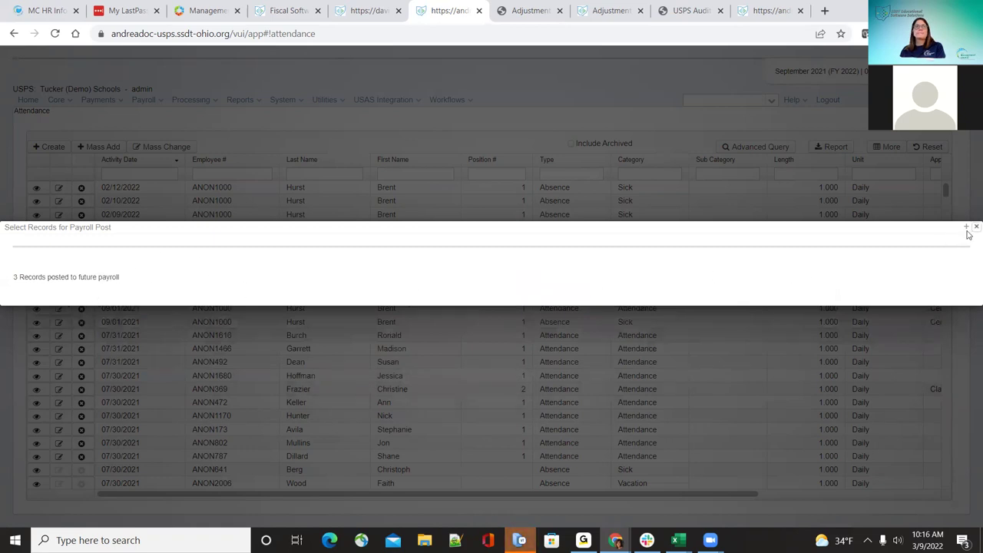
left_click(974, 228)
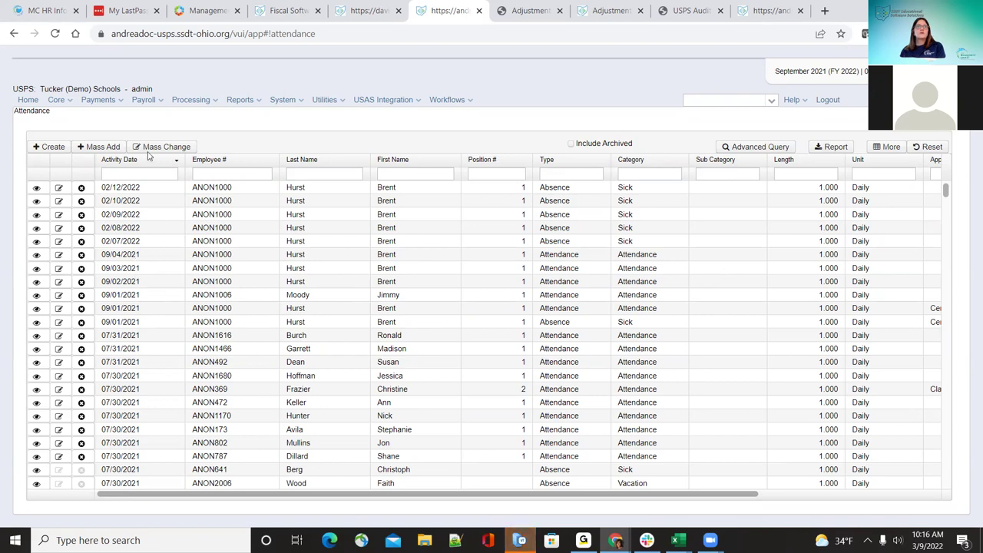
left_click(158, 106)
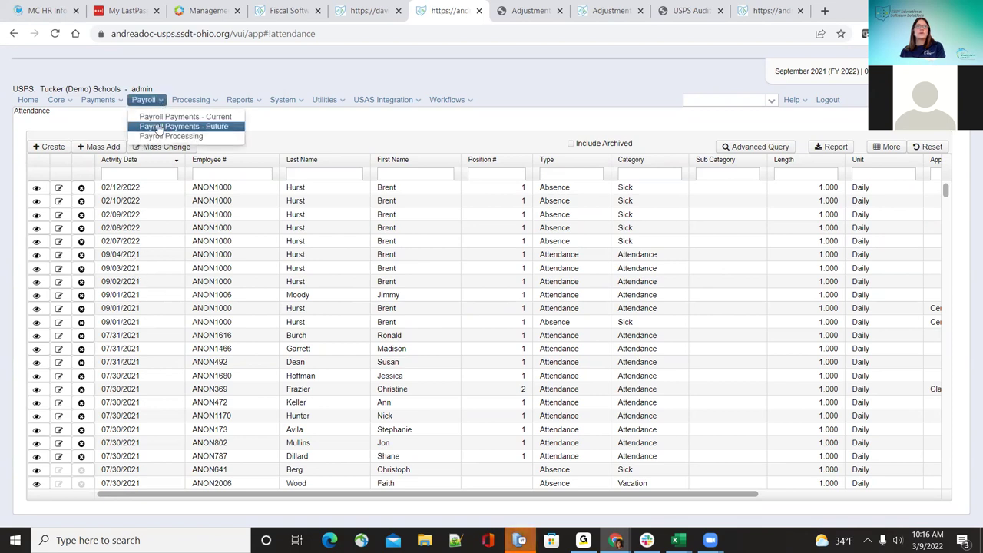
Step: Review Payroll Payments - Future, then generate the SSDT Future Pay Amount Report from Home
left_click(159, 127)
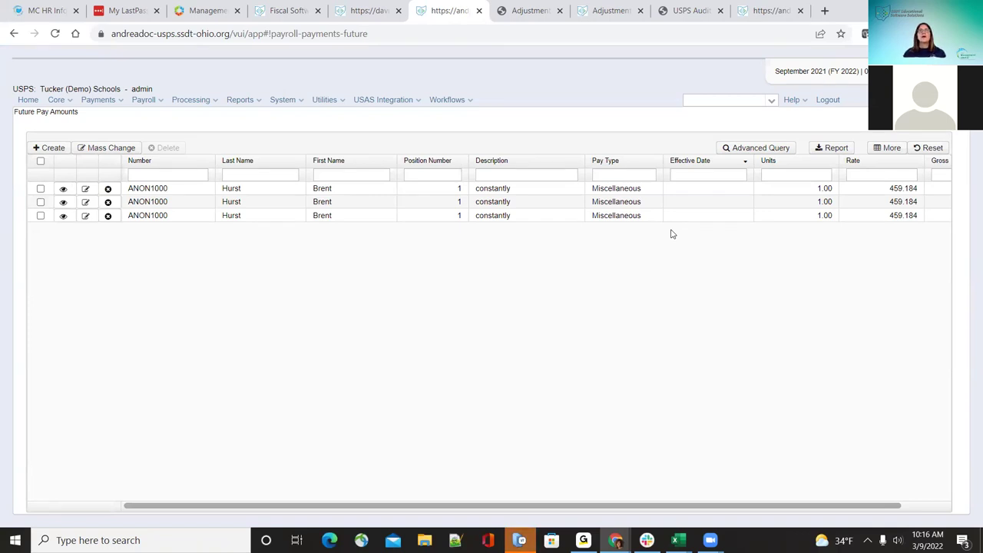
left_click(36, 102)
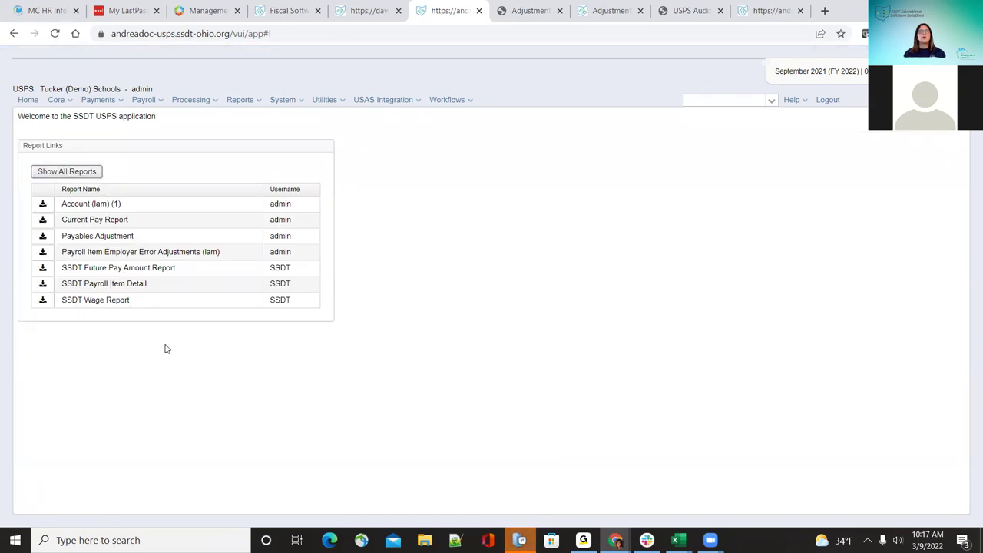
scroll(115, 384, "down", 2)
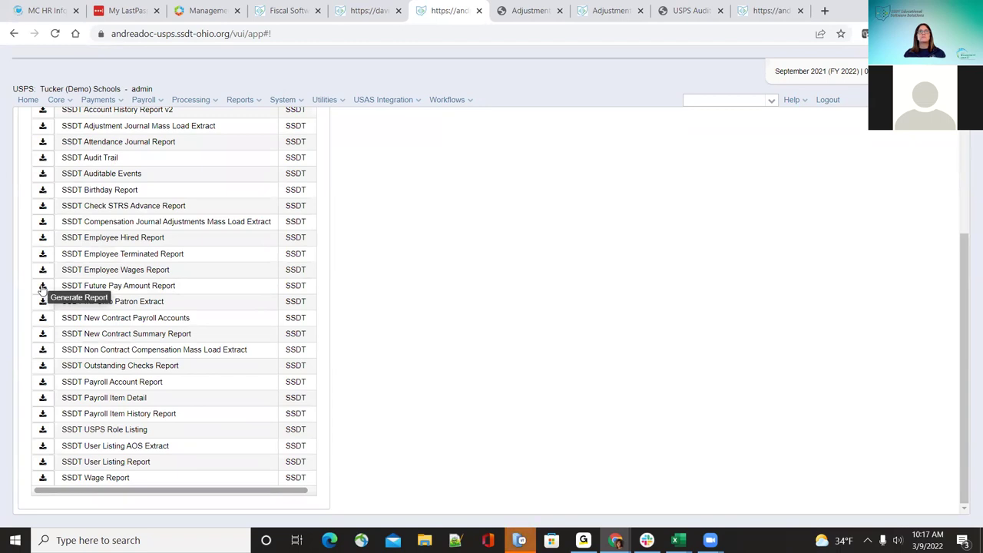
left_click(42, 286)
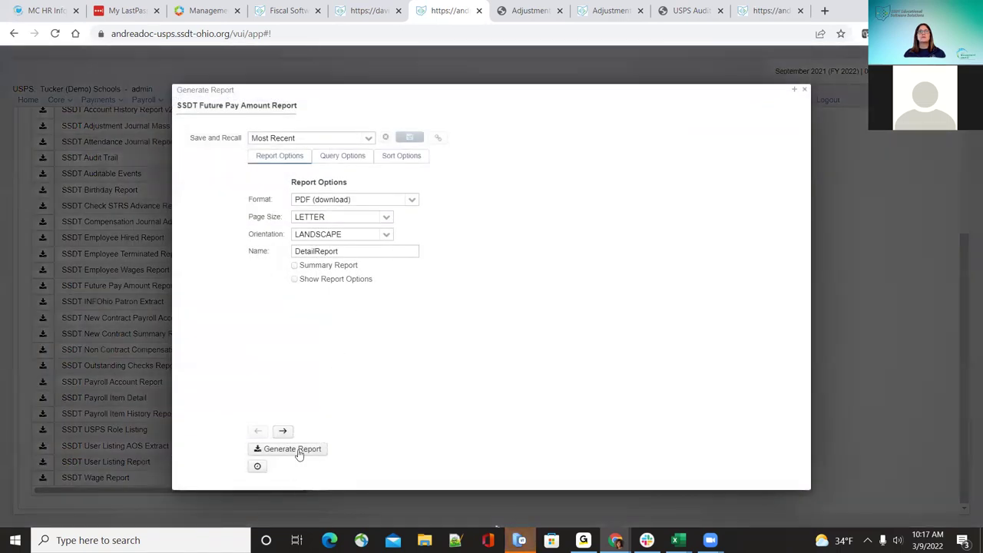
left_click(298, 450)
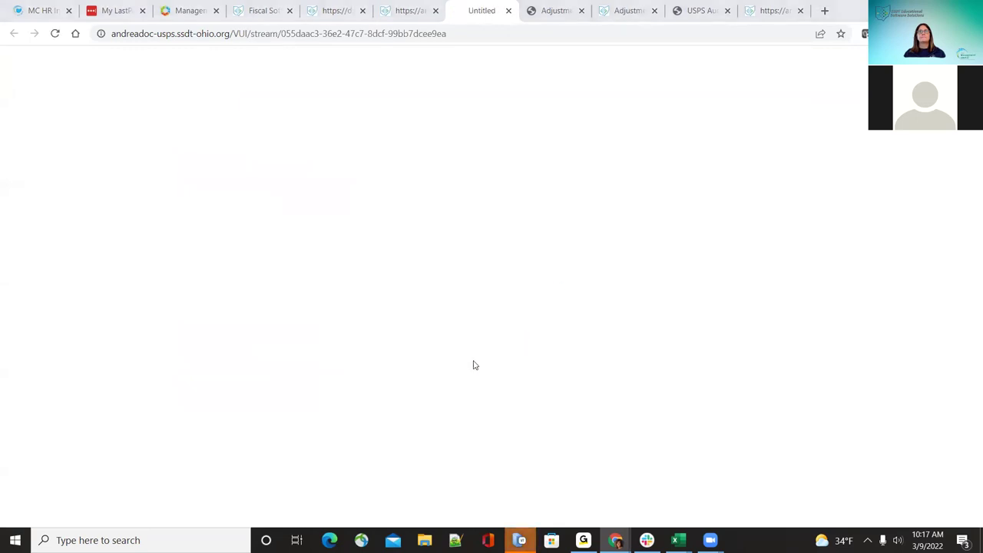
Step: Save and view the report PDF showing three MIS 459.18 lines totaling $1,377.54, then close it
left_click(453, 348)
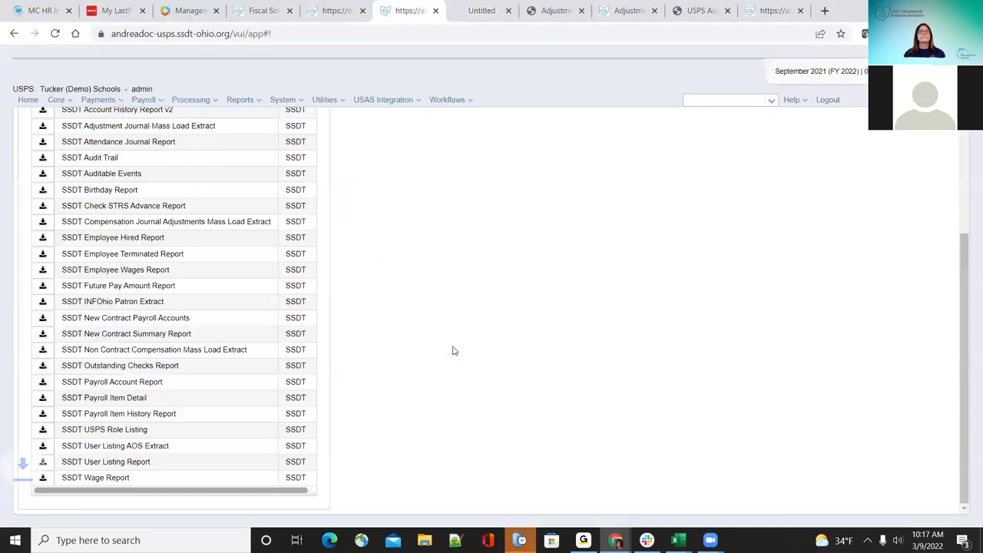
left_click(77, 509)
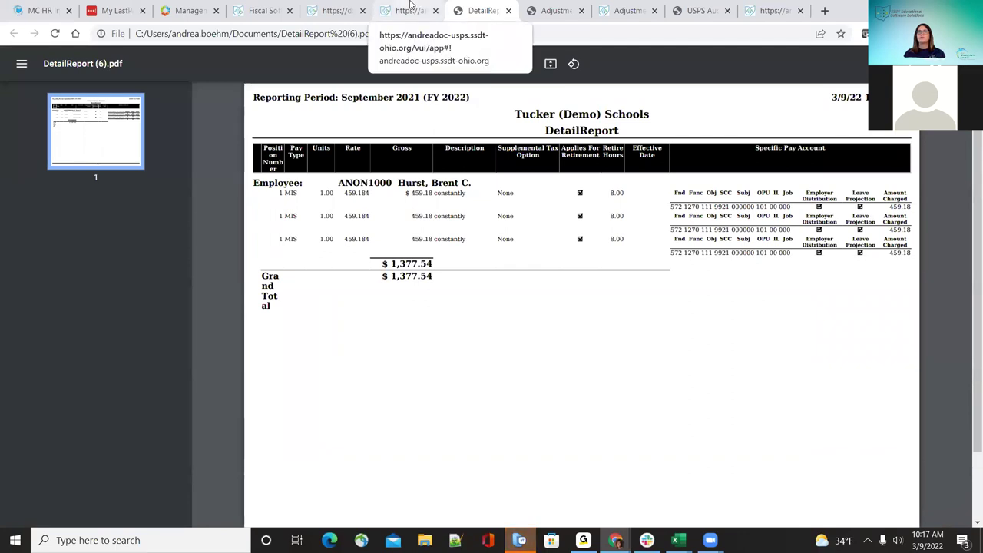
scroll(456, 267, "down", 1)
scroll(451, 266, "down", 1)
scroll(450, 266, "up", 2)
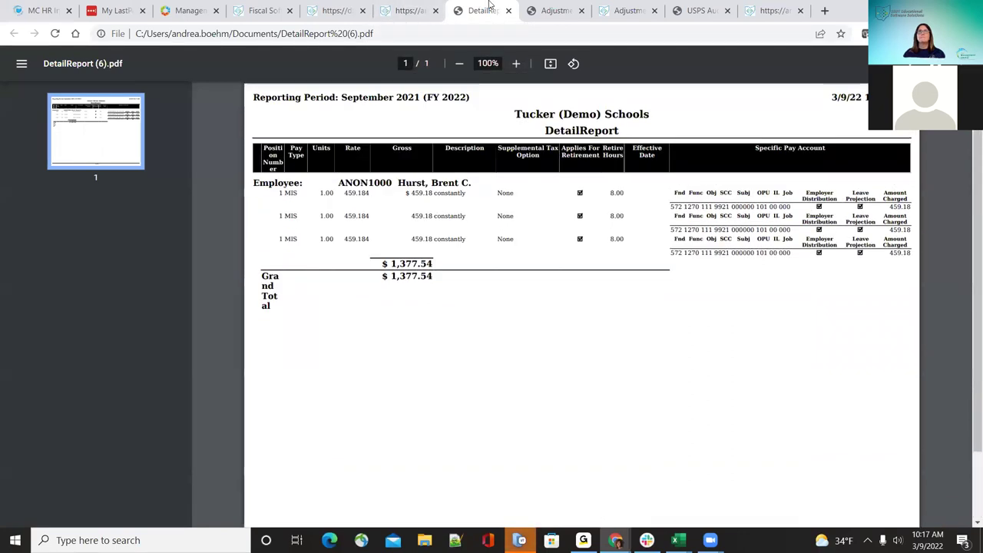
key("ctrl+w")
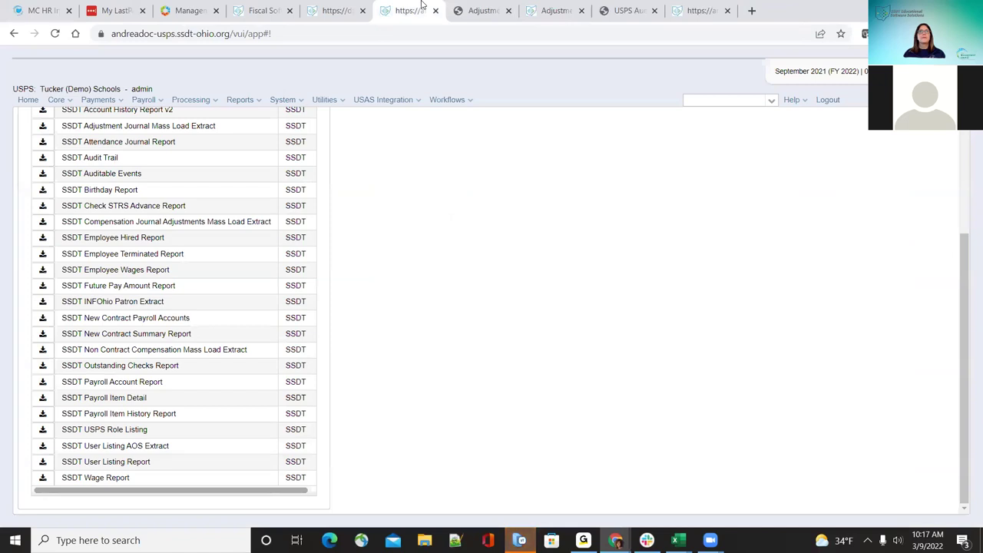
left_click(57, 103)
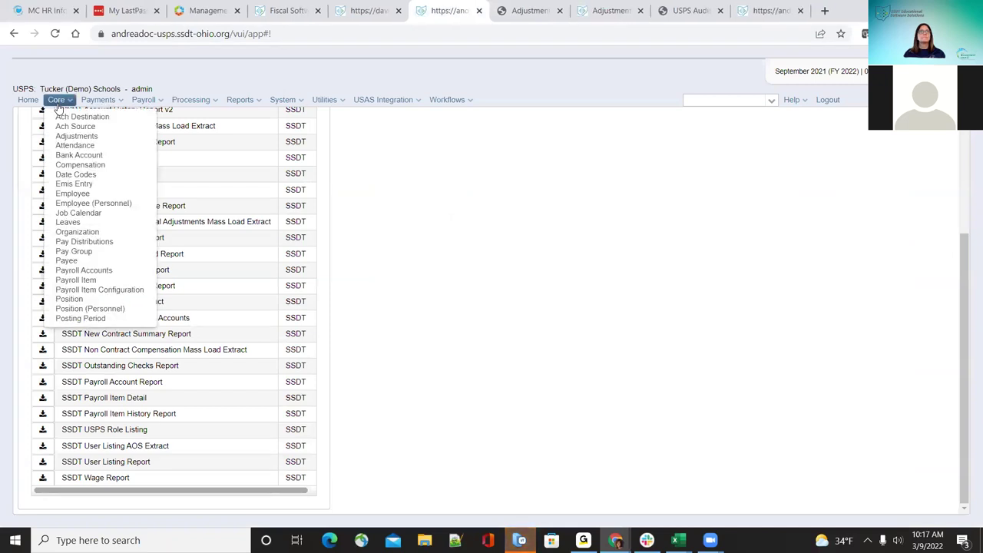
Step: Go to Core > Attendance and scroll through the attendance records grid
left_click(84, 146)
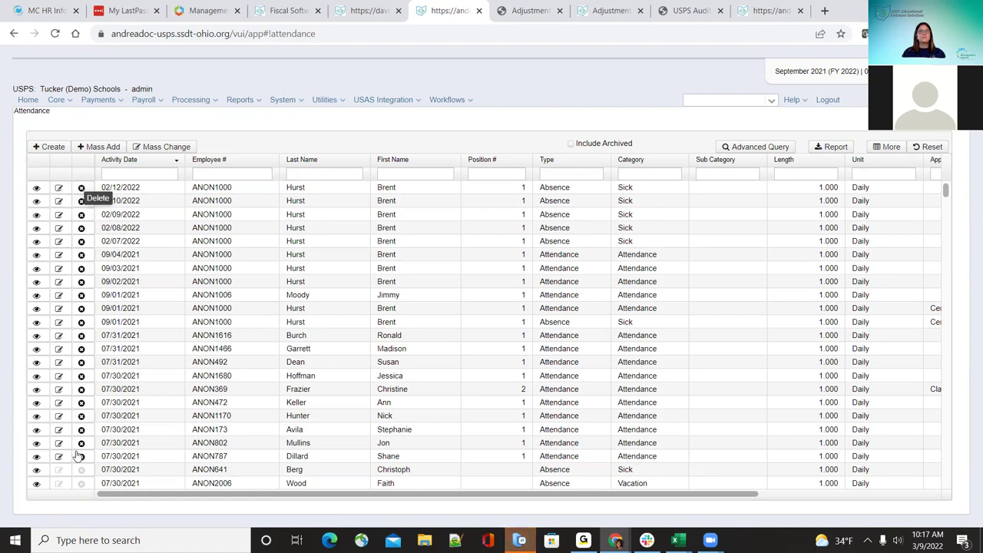
scroll(79, 456, "down", 2)
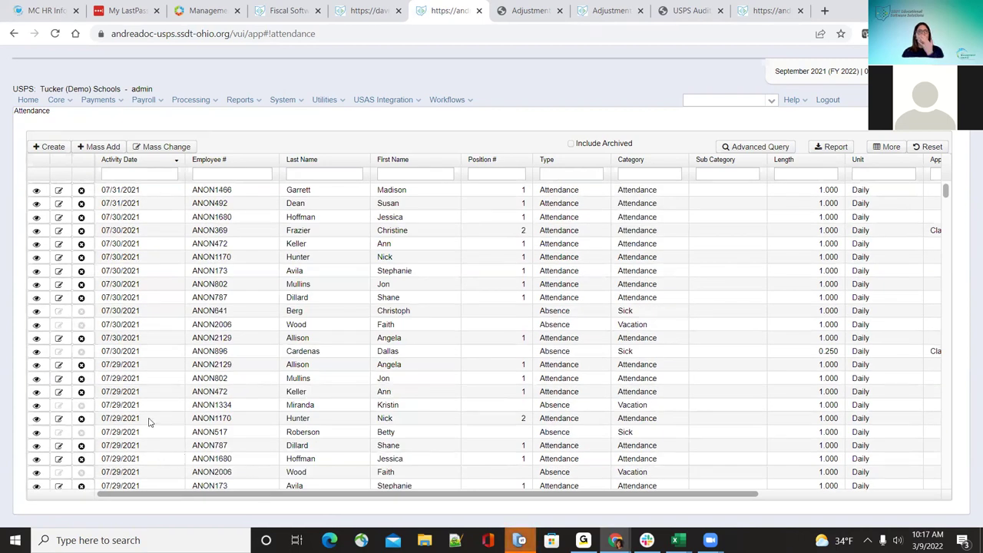
scroll(150, 422, "down", 2)
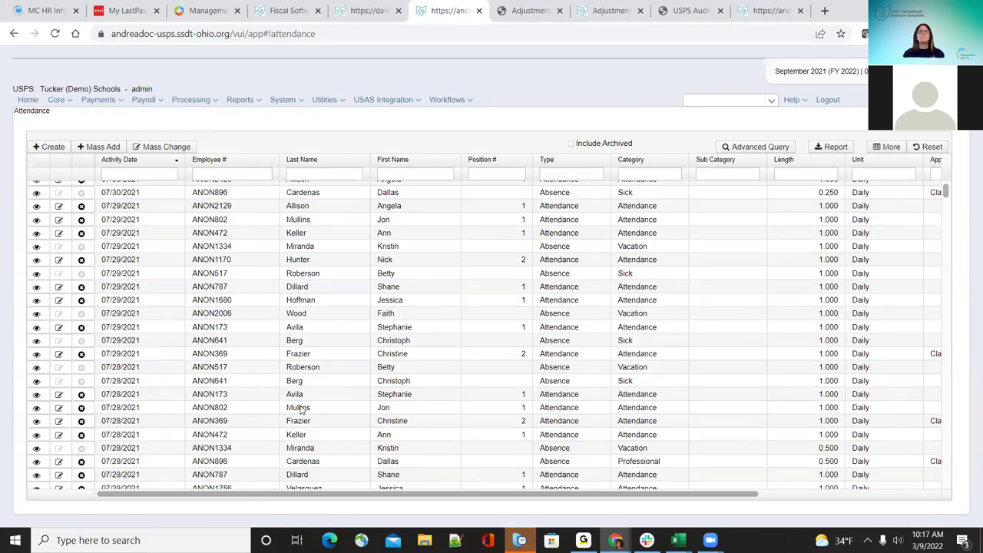
scroll(292, 477, "up", 4)
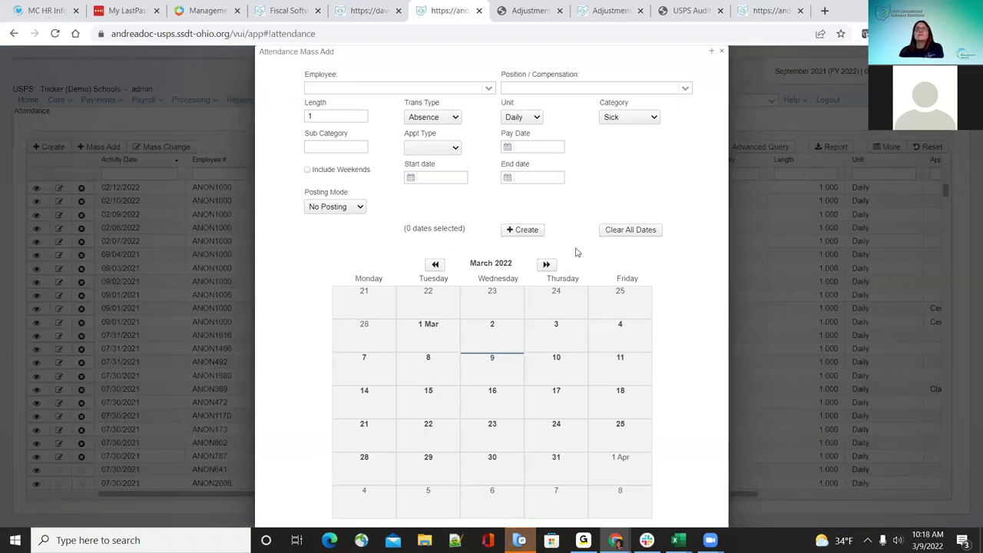
Step: In Mass Add, choose the Cook employee, set type to Attendance and include weekends
left_click(488, 88)
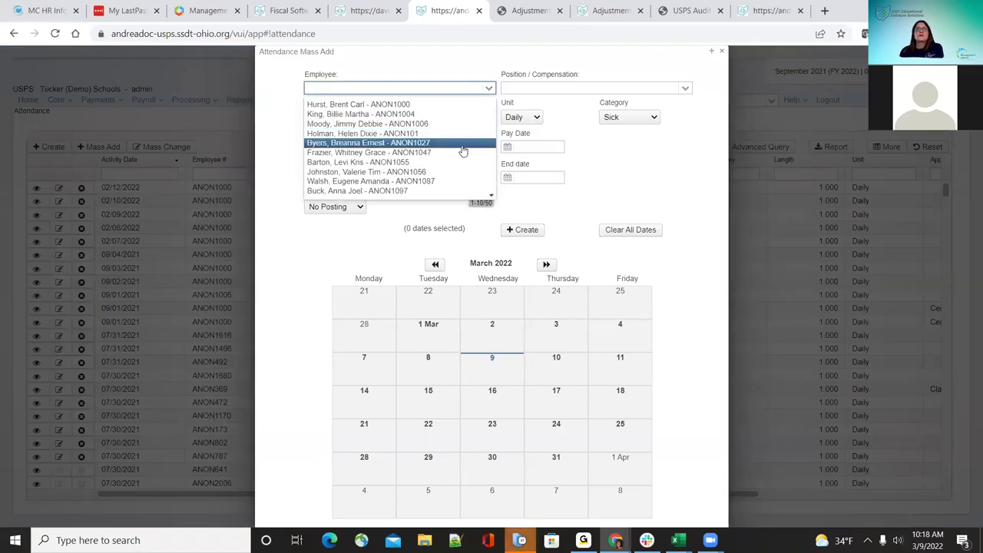
left_click(462, 153)
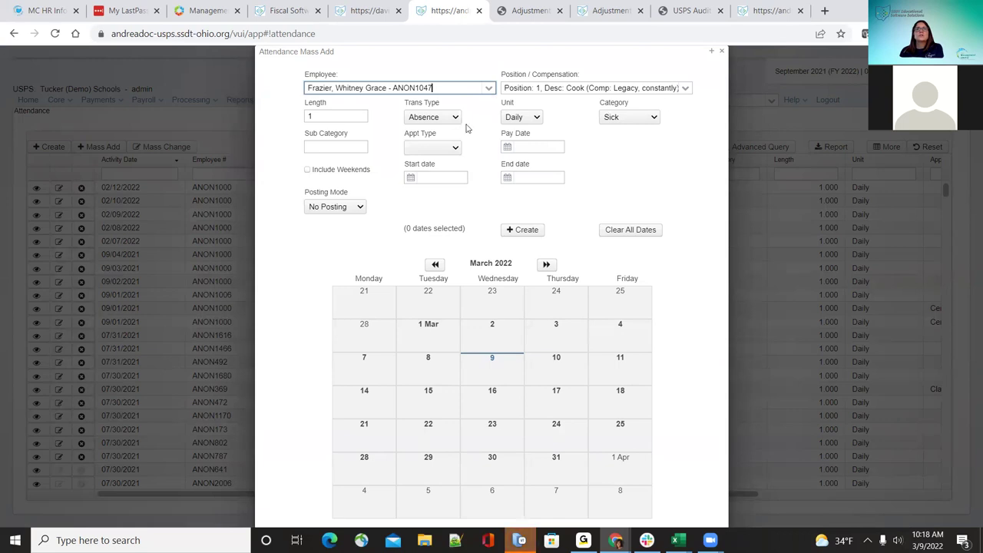
left_click(434, 119)
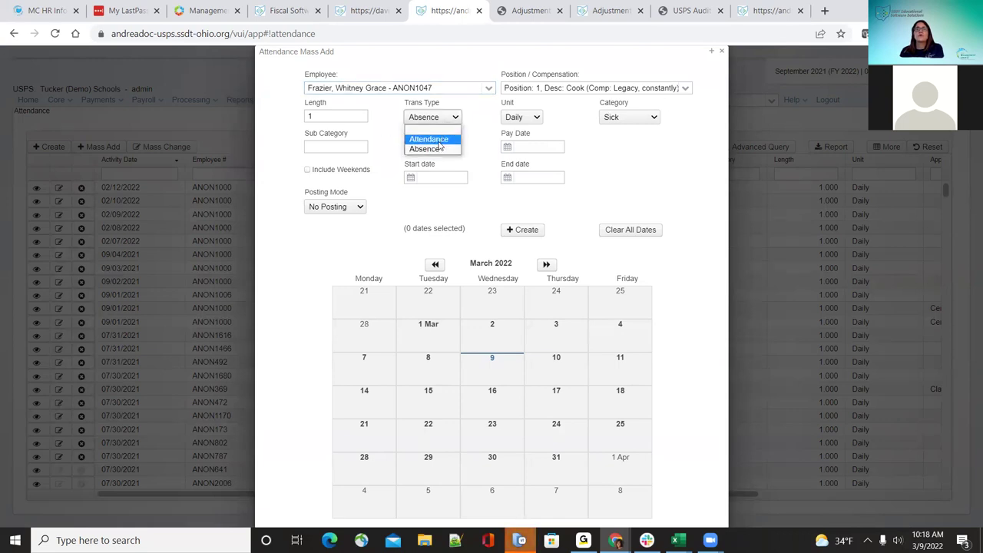
left_click(438, 140)
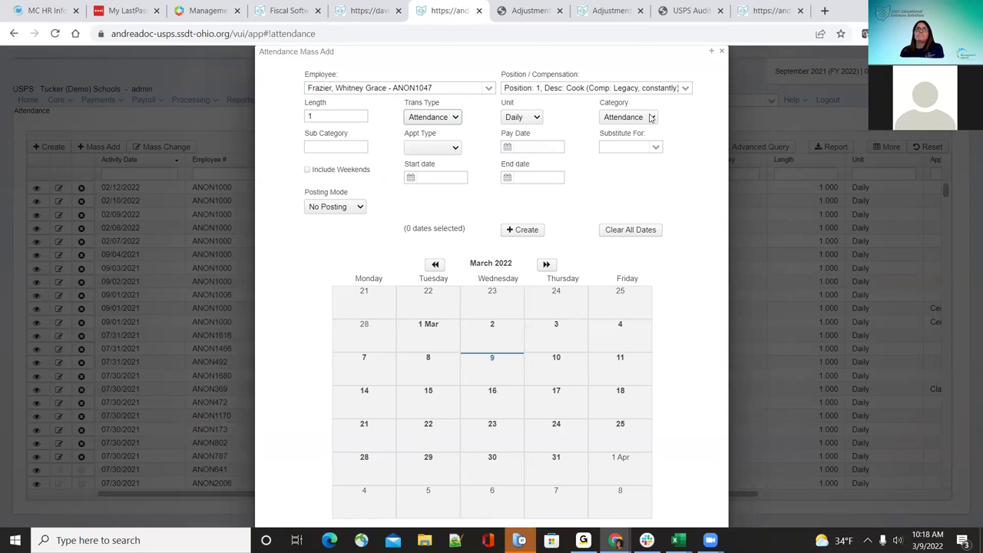
left_click(457, 148)
left_click(457, 148)
left_click(457, 148)
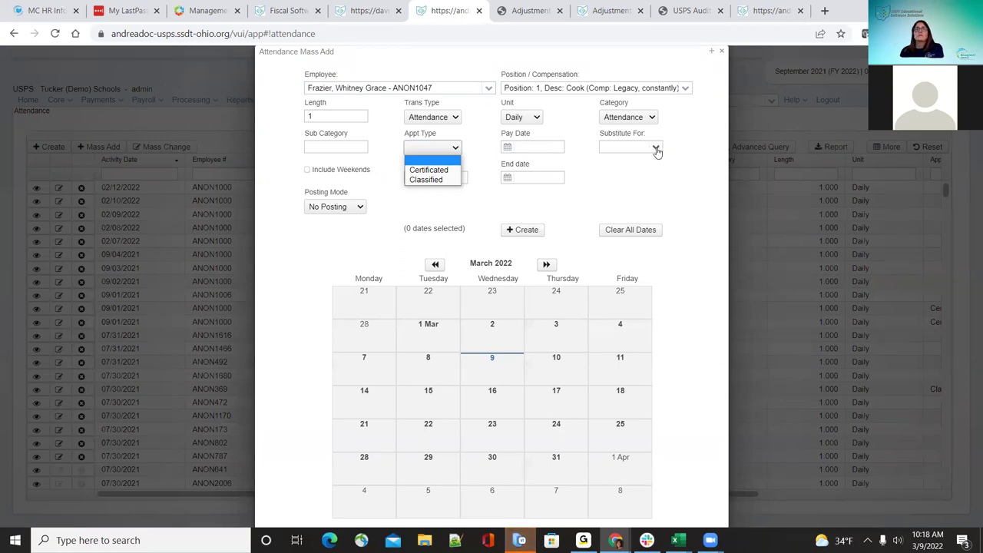
left_click(649, 181)
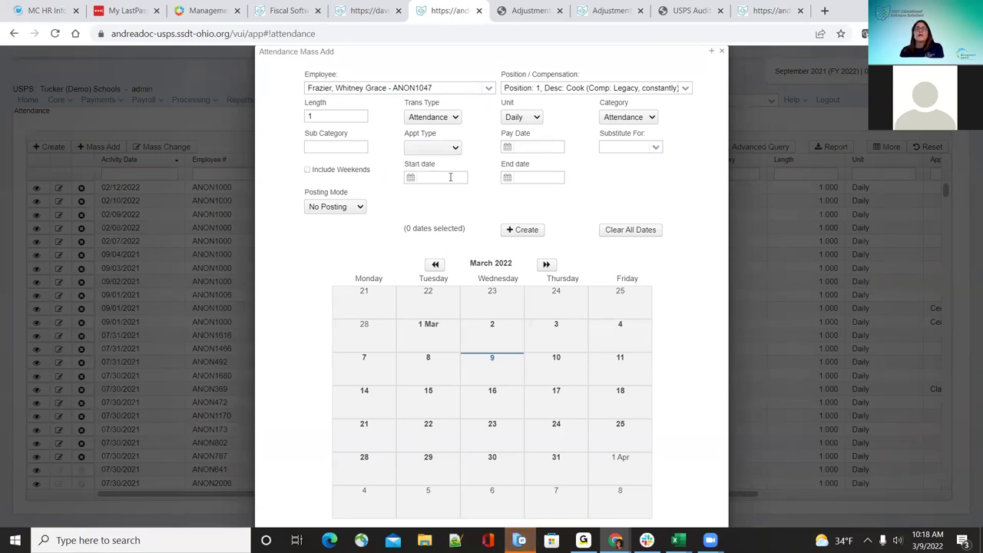
left_click(307, 170)
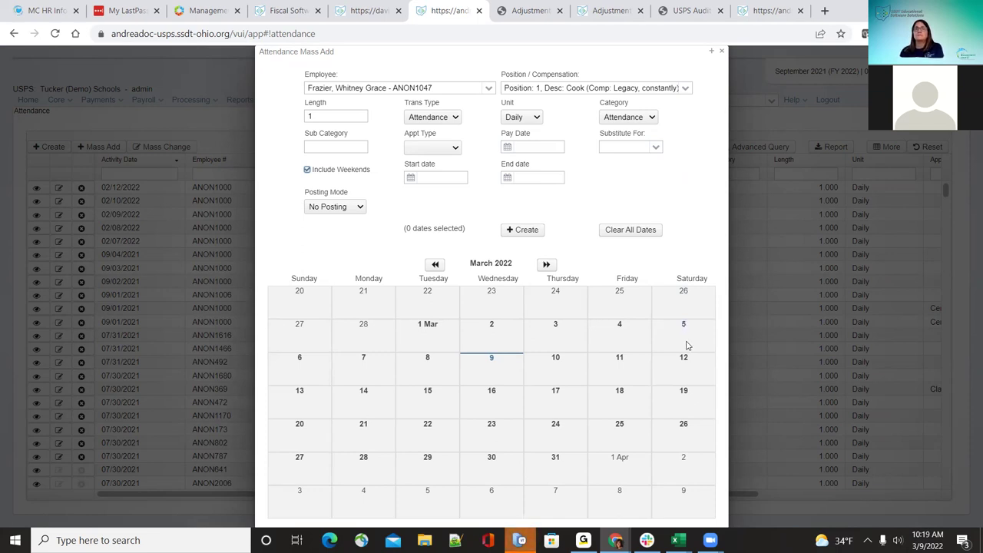
Step: Create attendance entries dated 03/07/2022 through 03/12/2022 and close the form
left_click(431, 177)
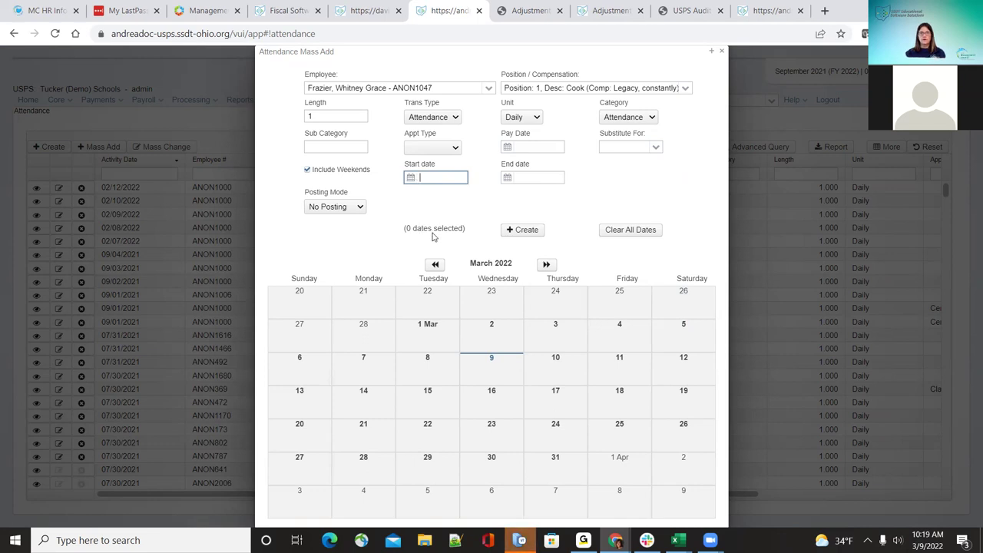
type("03/07/202")
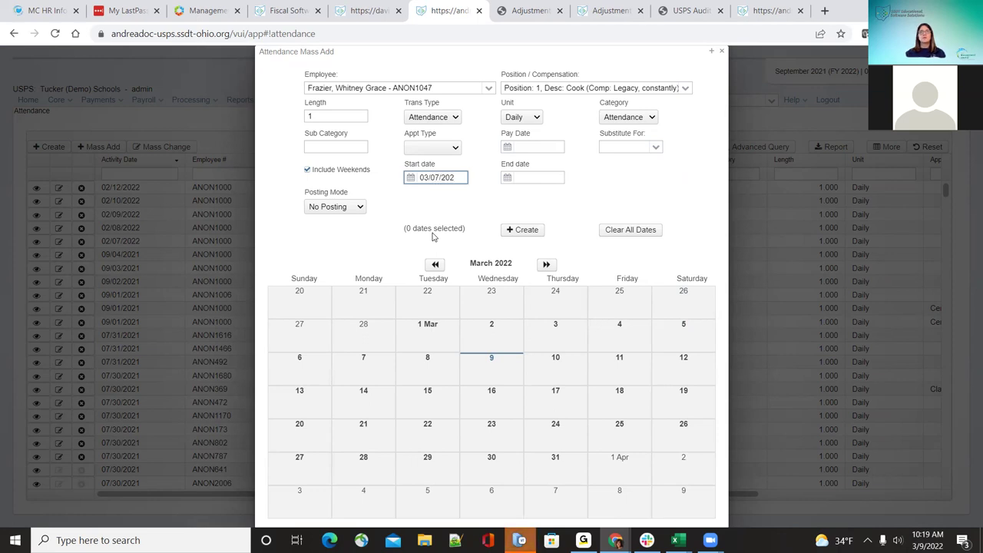
type("2")
key("Tab")
type("03/12/2022")
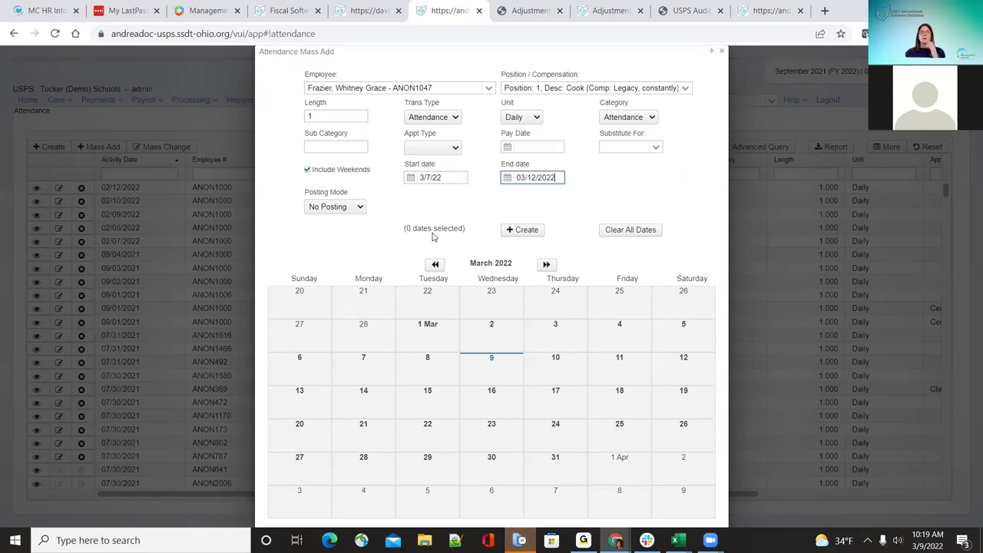
left_click(527, 229)
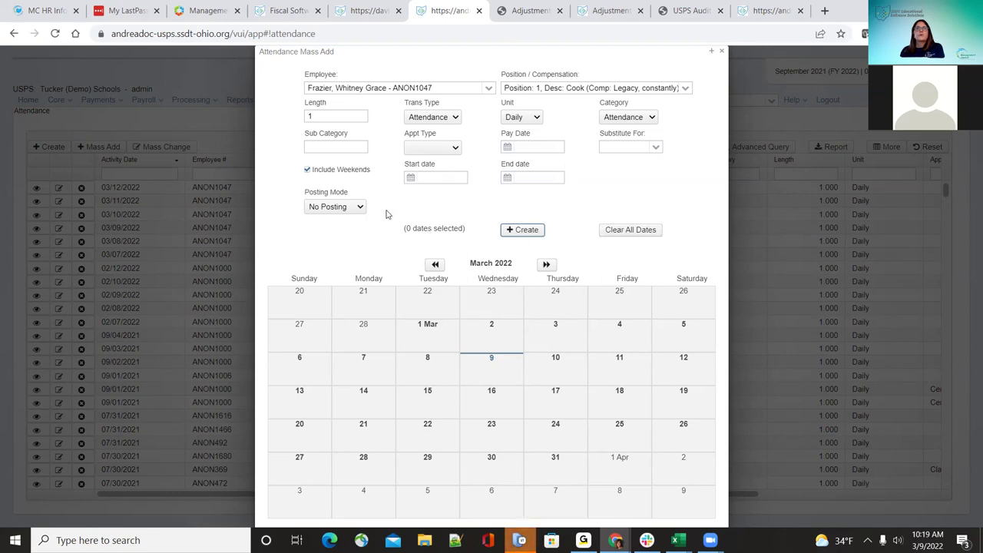
left_click(723, 51)
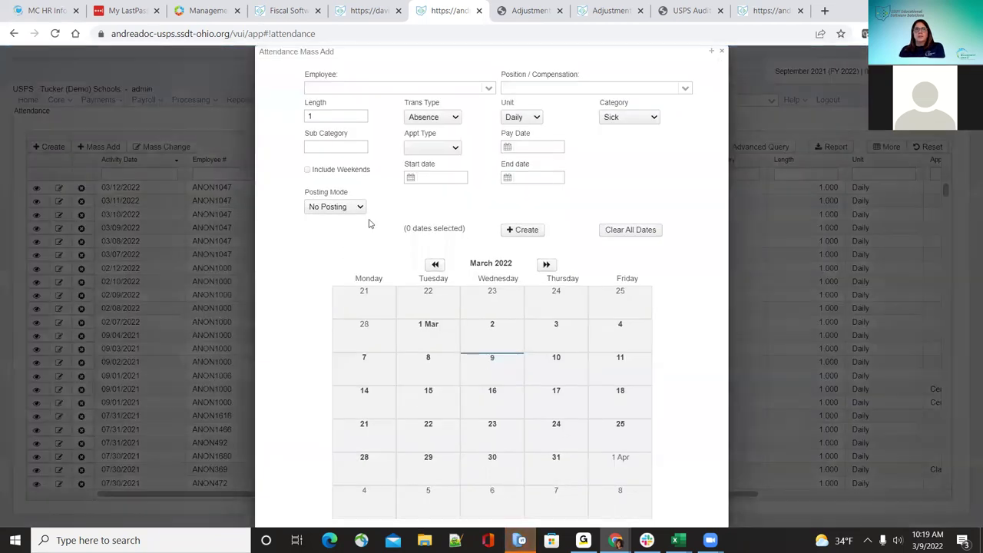
Step: Add Post Future sick absences for the Cook from 03/08/2022 to 03/11/2022
left_click(487, 90)
left_click(435, 159)
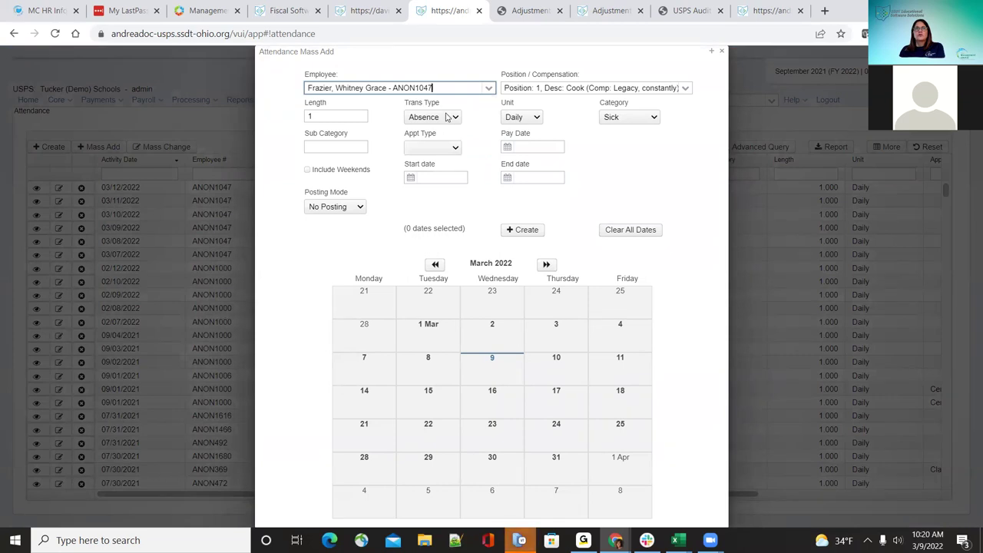
left_click(457, 148)
left_click(458, 163)
left_click(441, 177)
type("0")
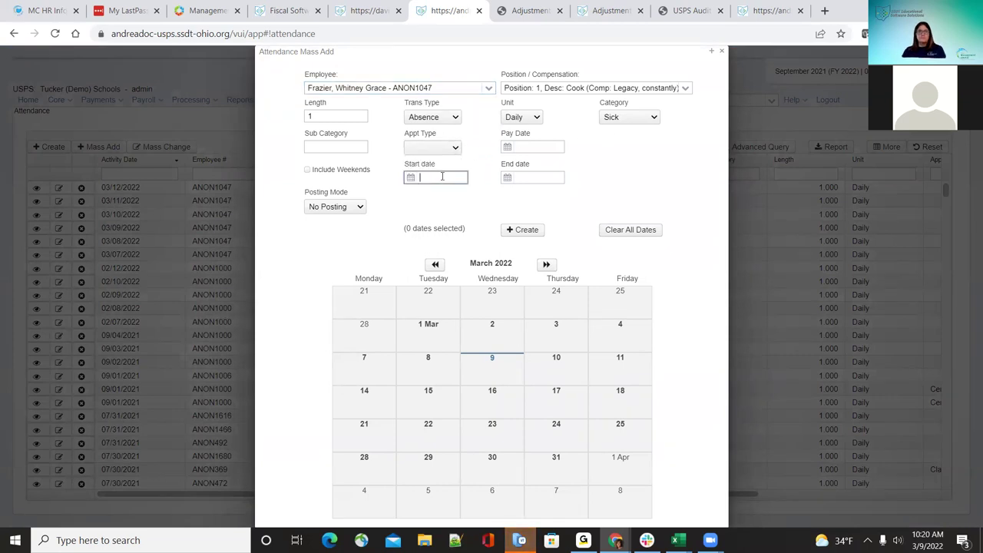
type("3")
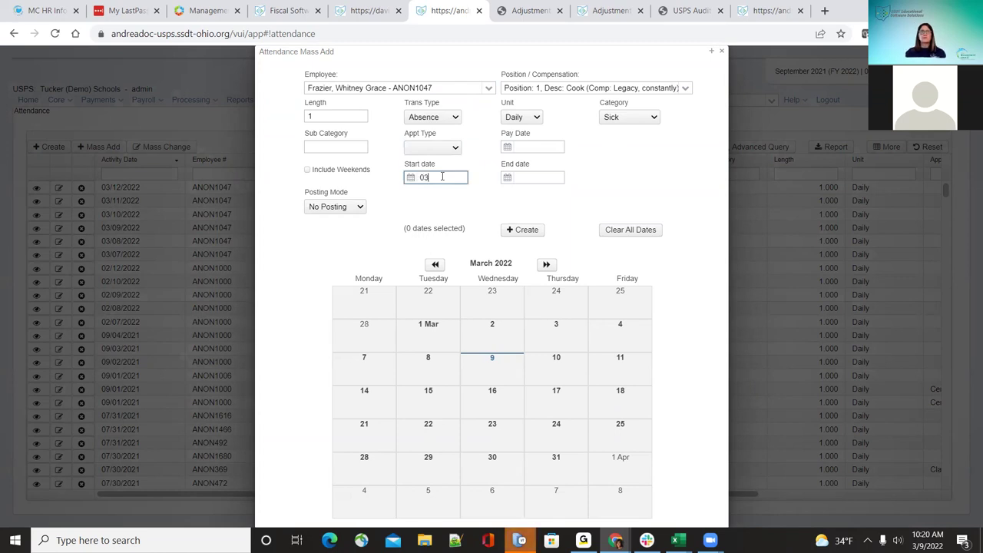
type("/08/2022")
key("Tab")
type("03/11/2022")
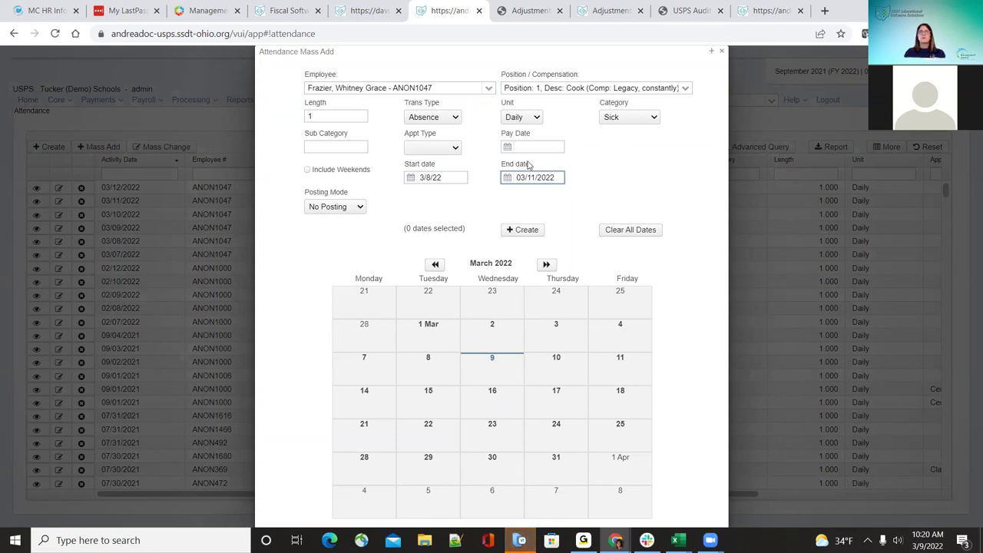
left_click(359, 208)
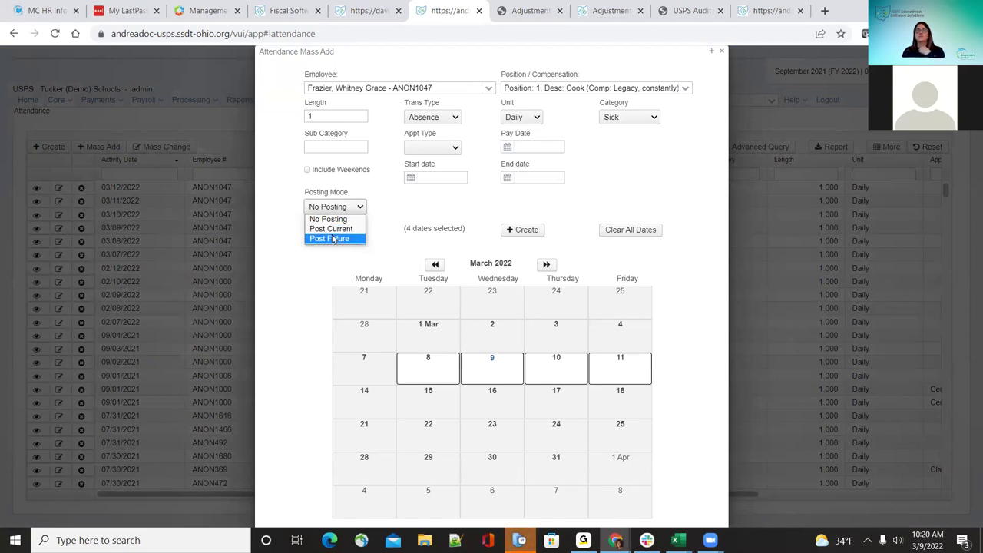
left_click(332, 239)
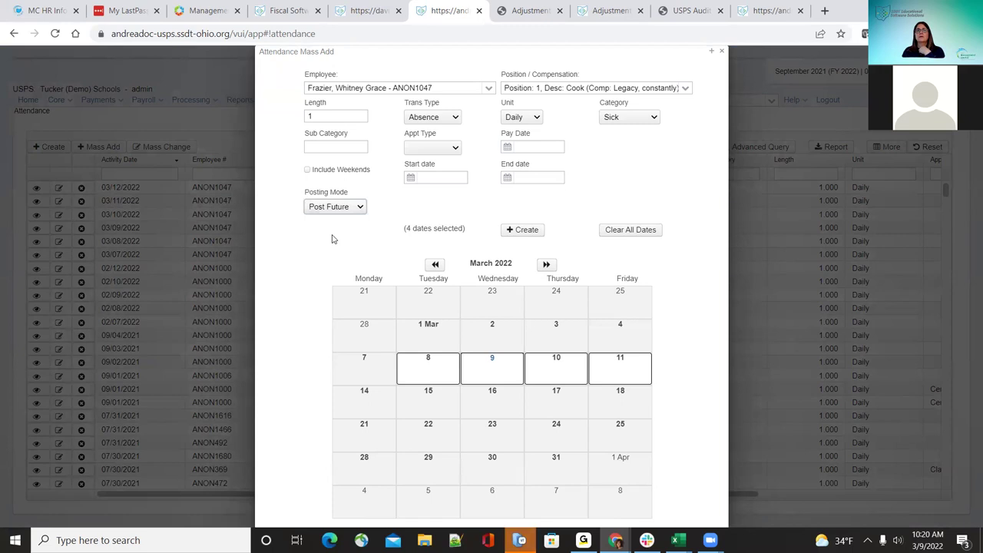
left_click(522, 232)
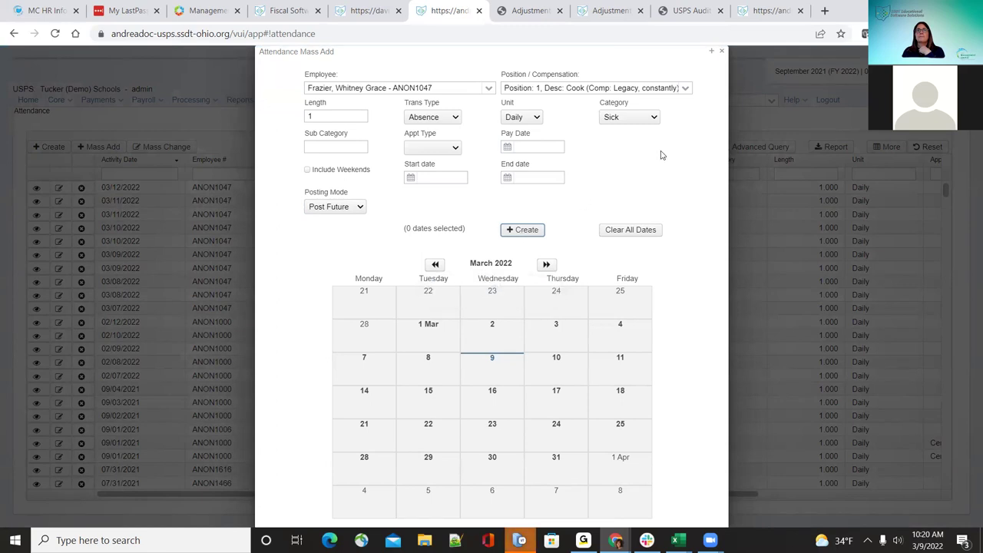
left_click(721, 51)
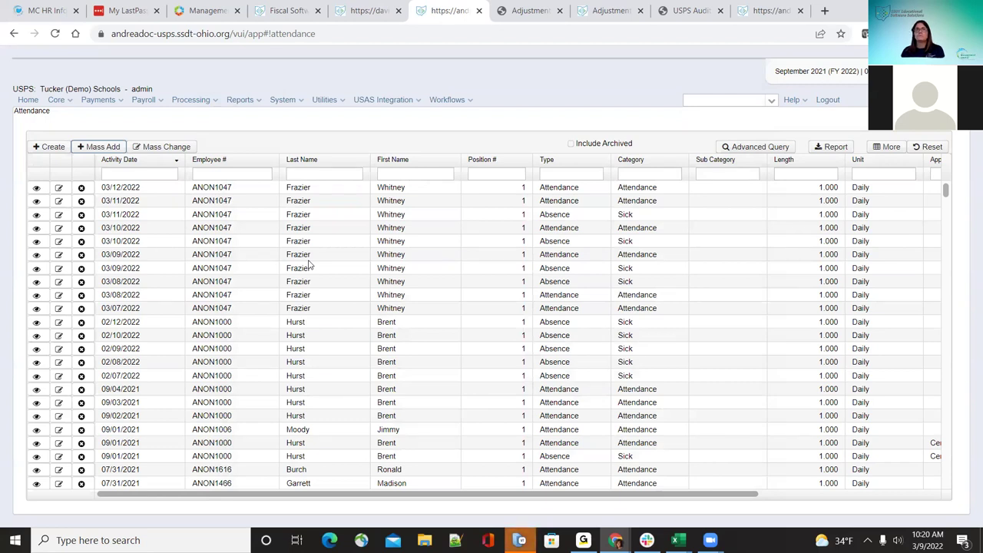
left_click(163, 147)
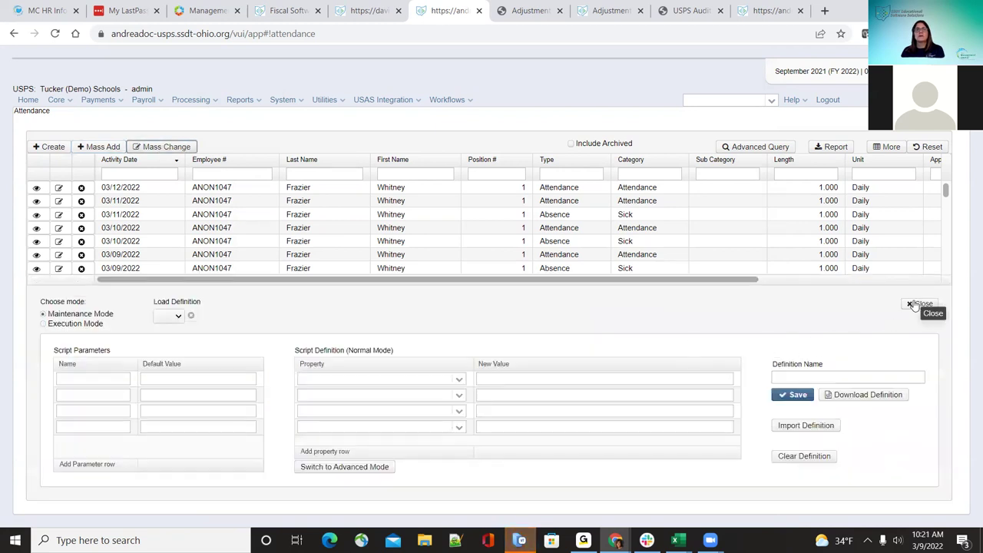
left_click(178, 316)
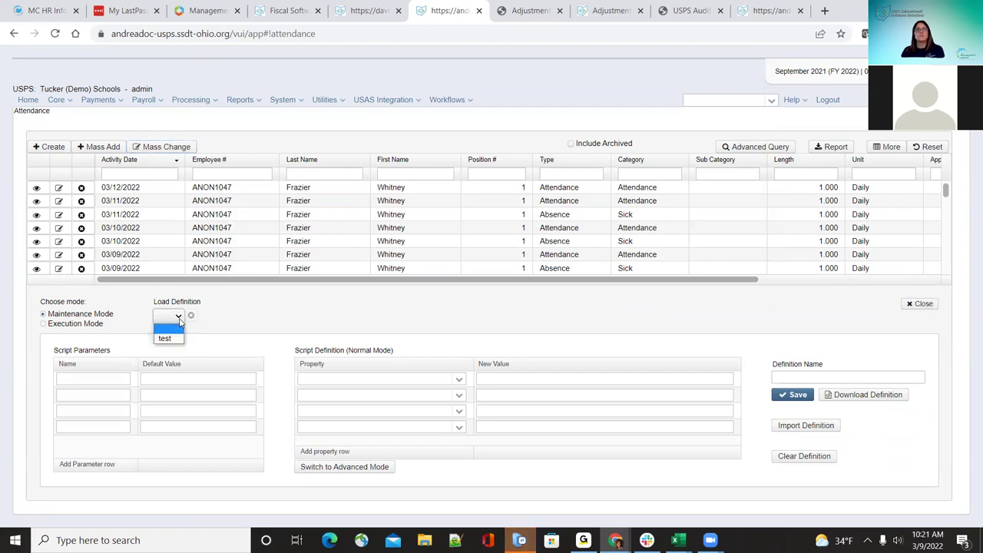
left_click(922, 304)
left_click(922, 304)
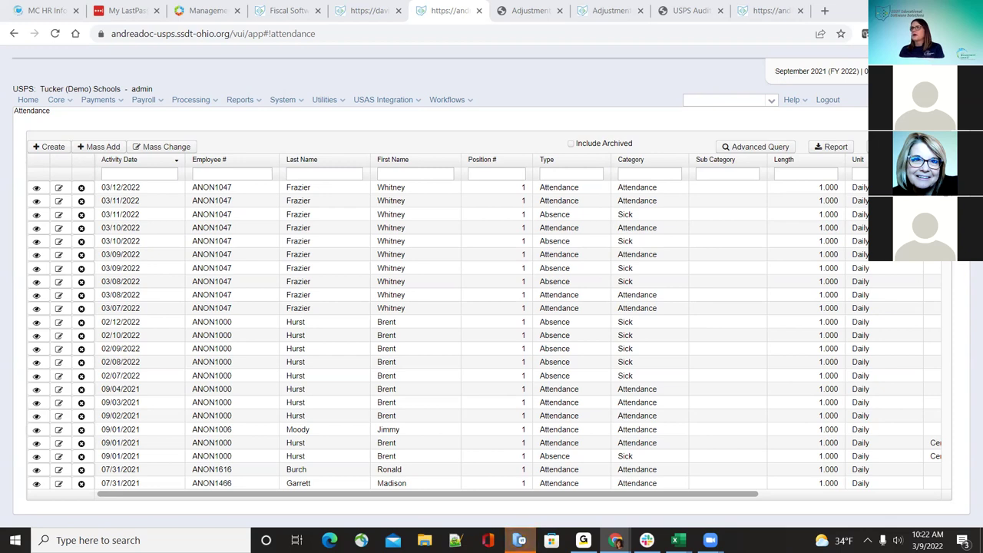
left_click(62, 104)
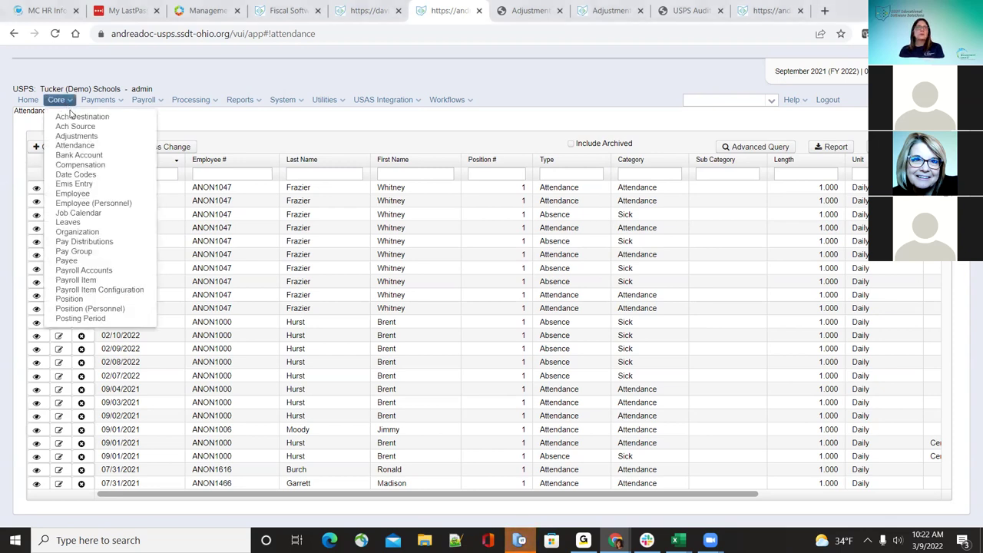
left_click(79, 155)
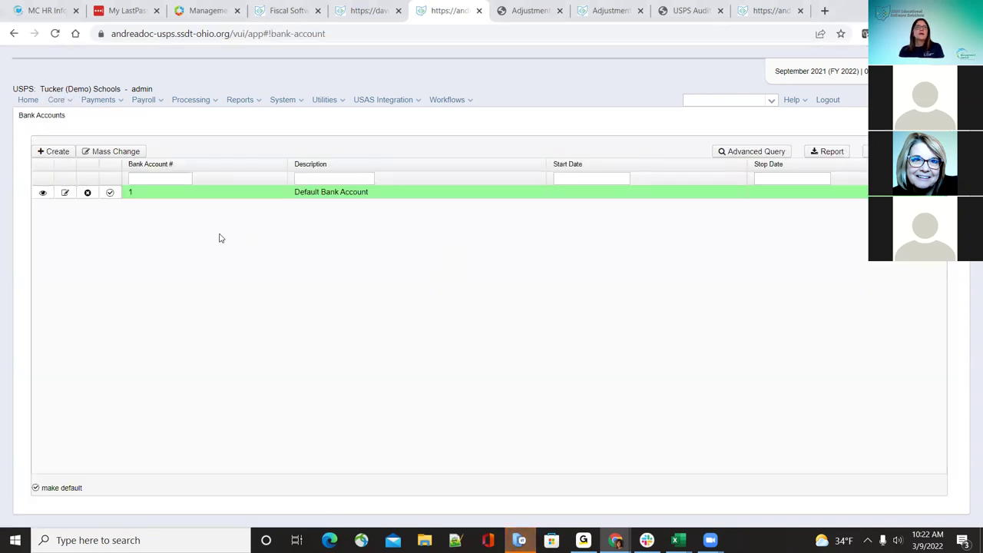
left_click(76, 191)
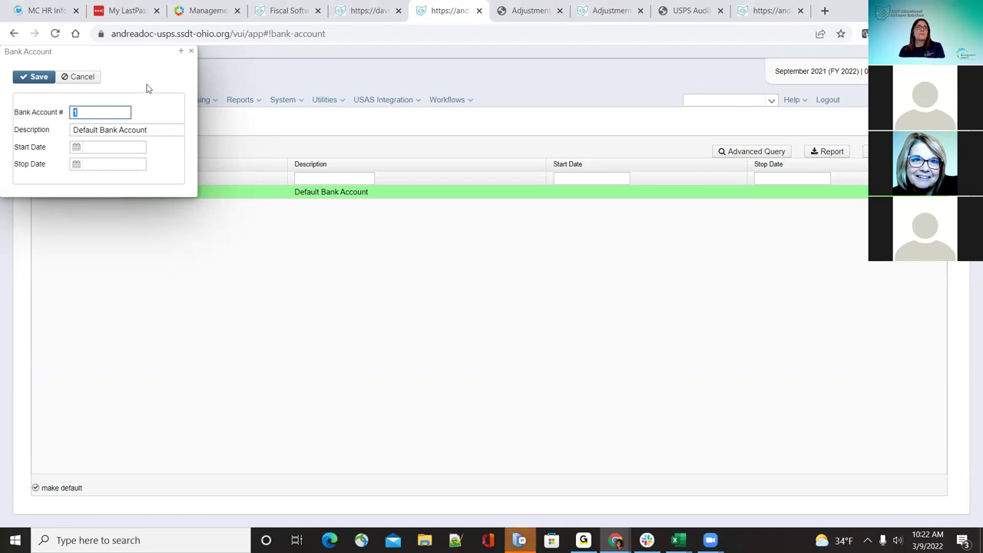
left_click(191, 51)
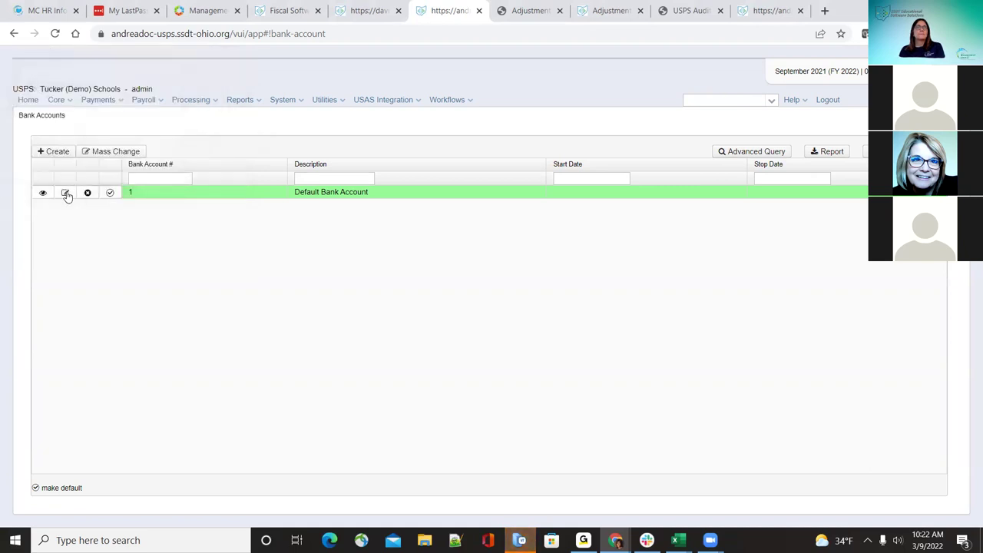
left_click(65, 193)
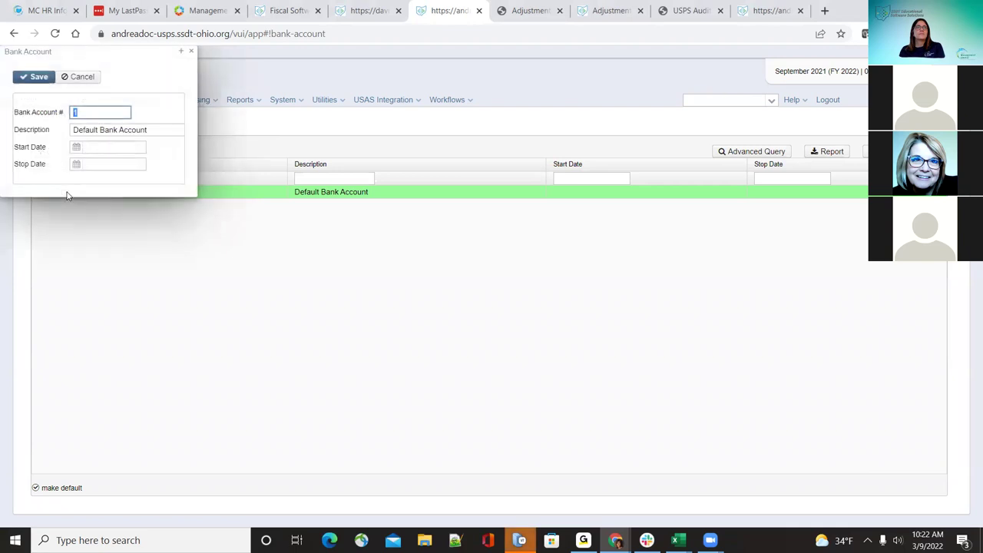
left_click(191, 51)
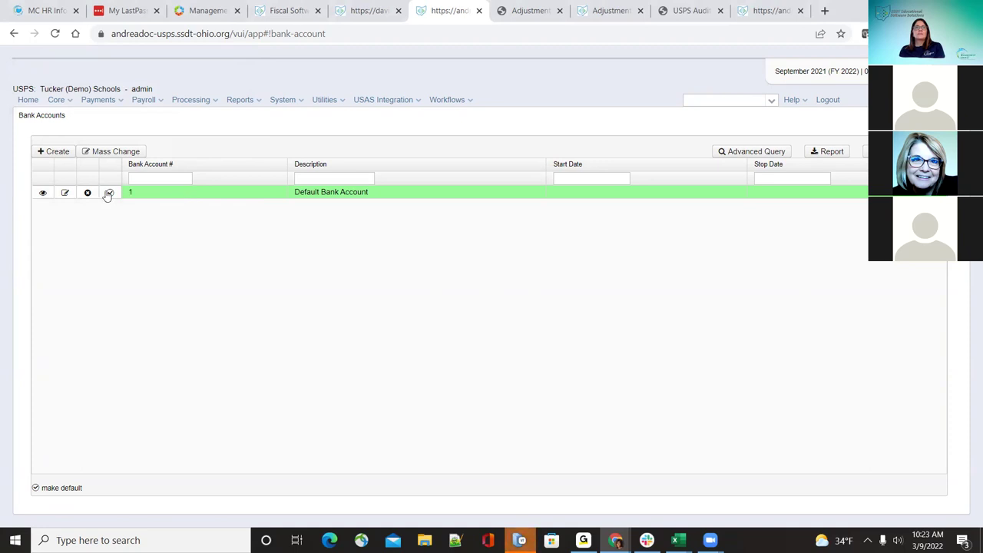
Step: Create and save bank account number 2 described 'test bank'
left_click(63, 155)
left_click(107, 115)
type("2")
left_click(99, 151)
left_click(105, 130)
type("test bank")
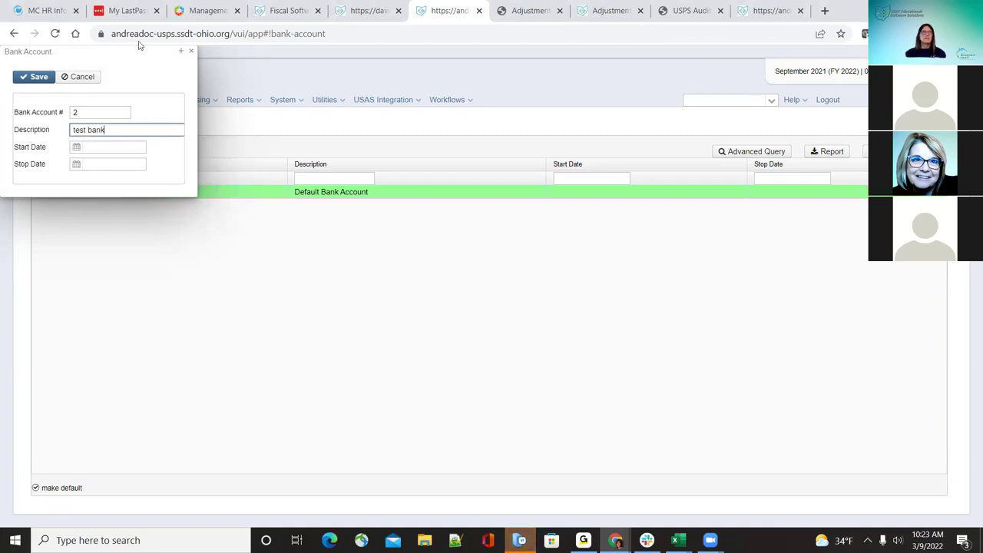
left_click(44, 81)
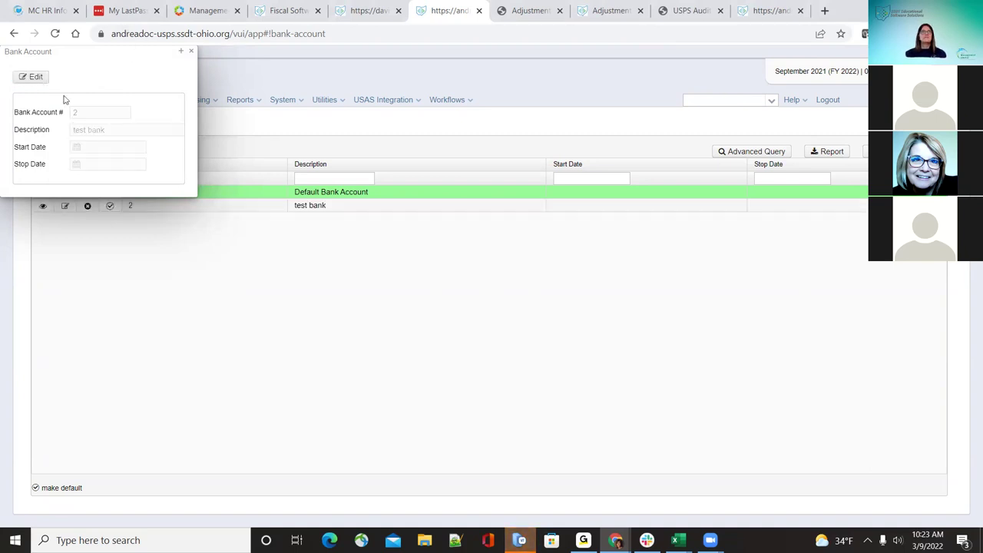
Step: Make test bank the default, then switch the default back to Default Bank Account
left_click(192, 53)
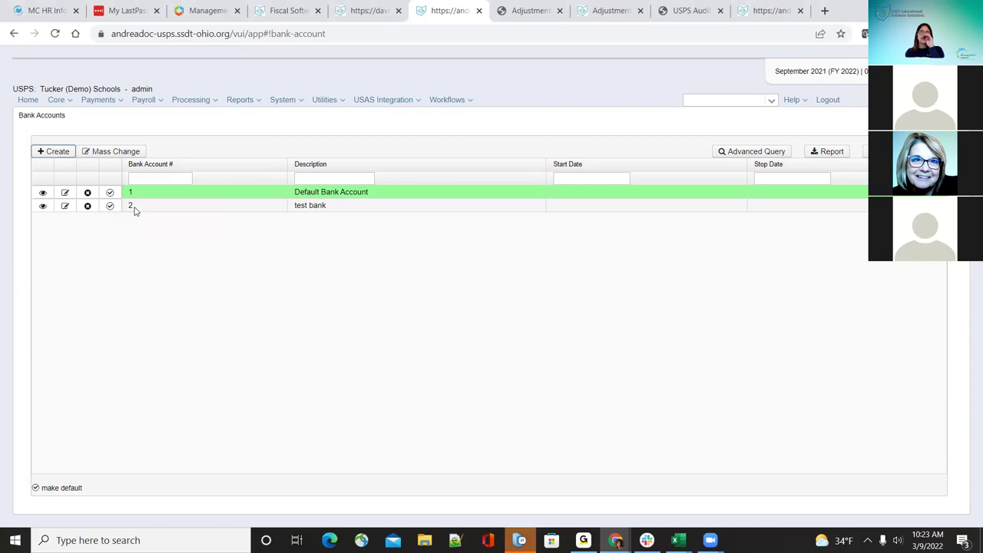
left_click(109, 206)
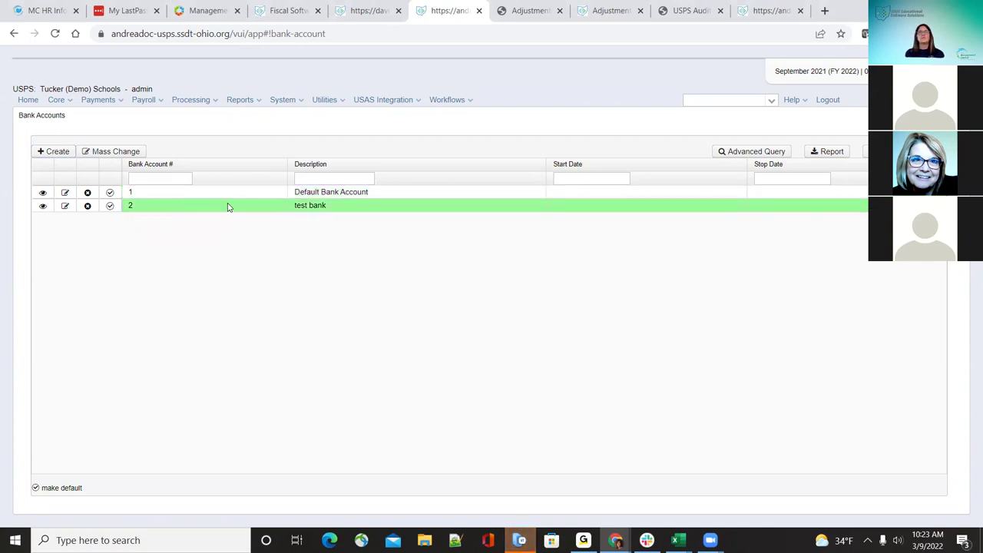
left_click(109, 192)
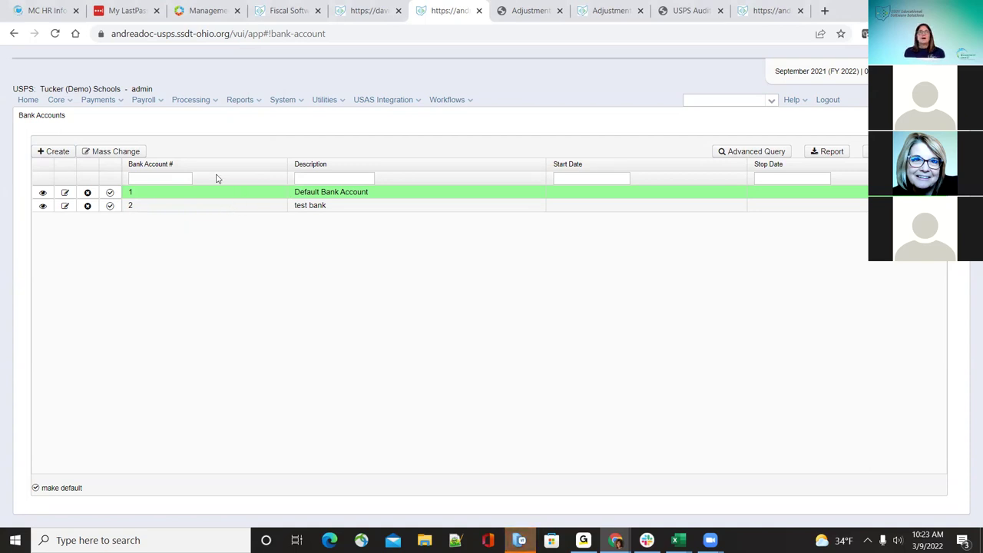
Step: Go to Payments > Payroll and select payment 1000156
left_click(188, 102)
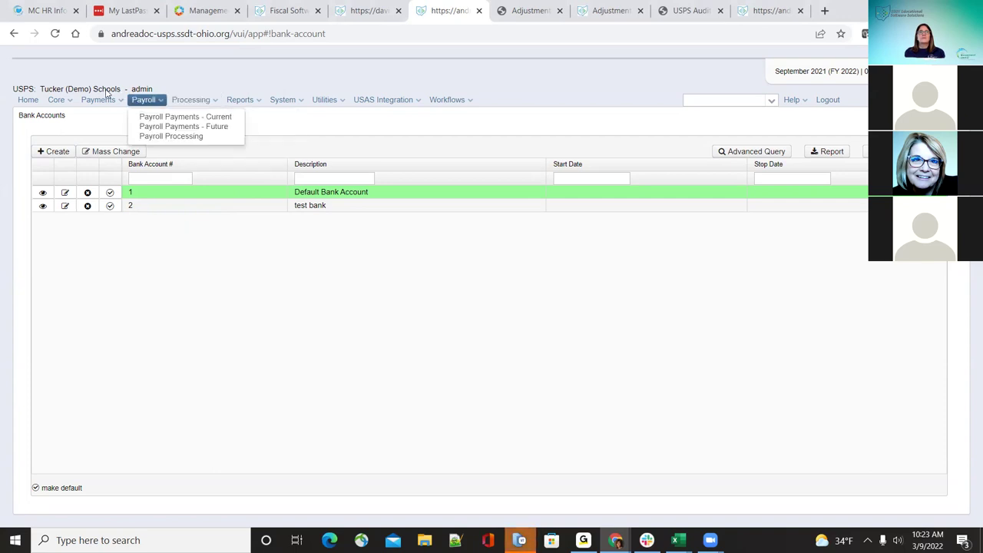
mouse_move(100, 101)
left_click(106, 145)
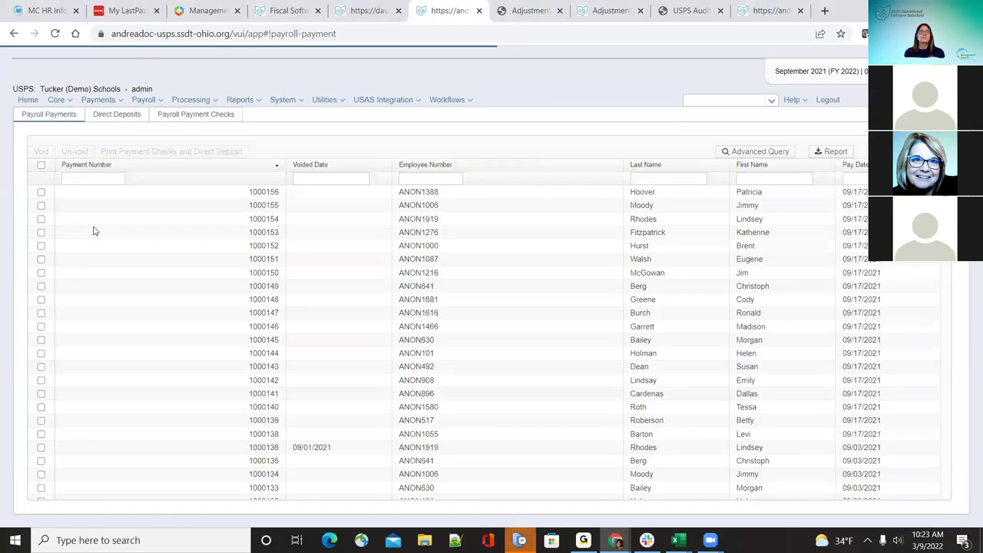
left_click(40, 193)
Step: Preview print options: PDF output, direct deposits with Default form, then checks; close unprinted
left_click(132, 152)
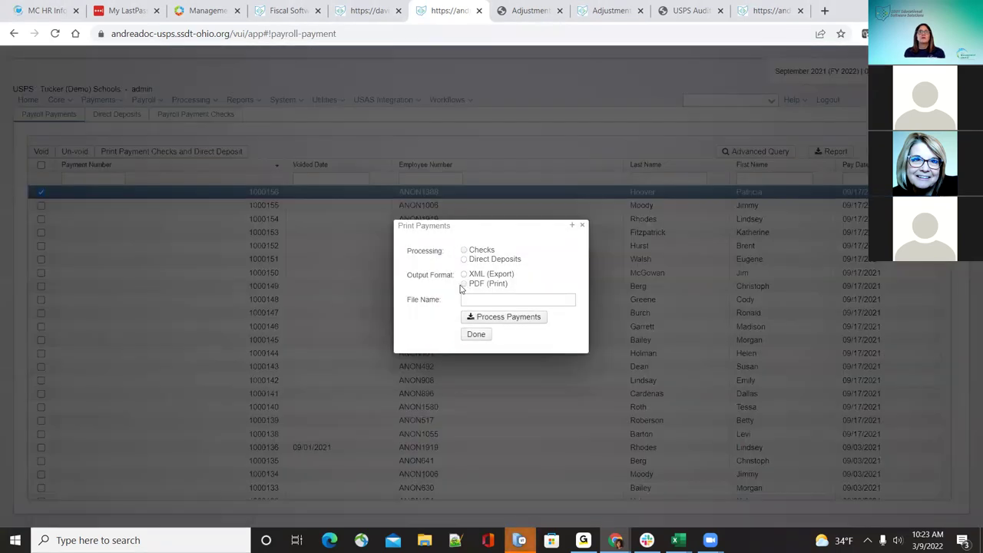
left_click(465, 284)
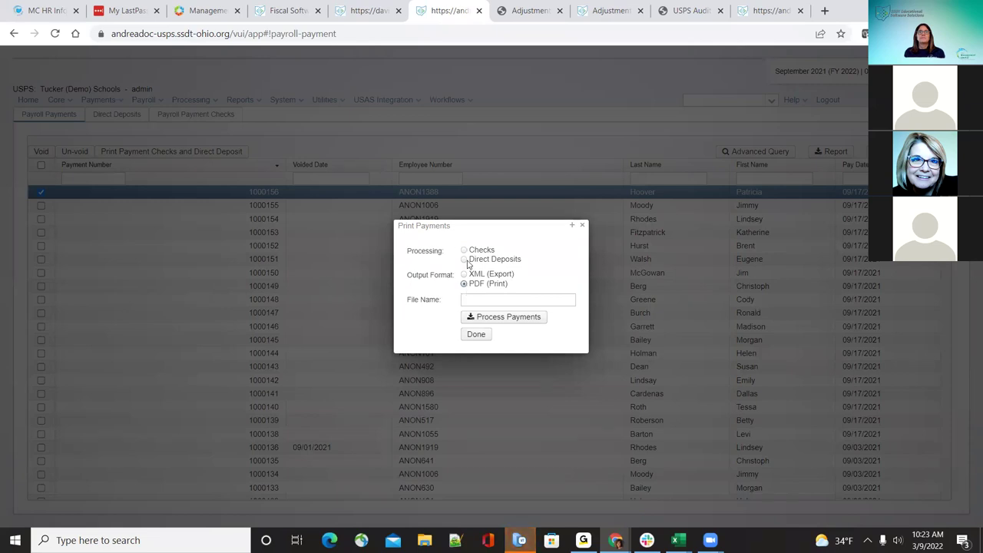
left_click(464, 259)
left_click(512, 319)
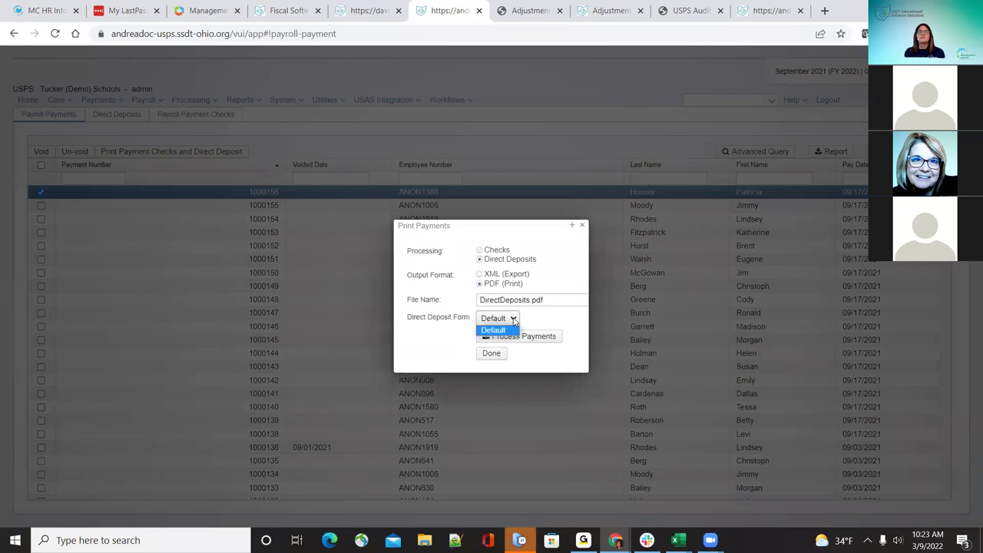
left_click(514, 321)
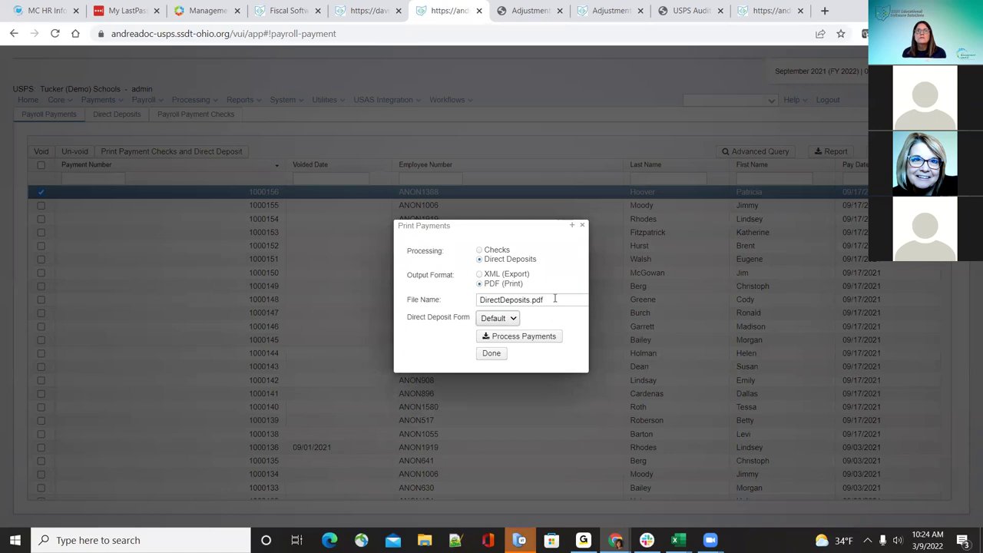
left_click(479, 251)
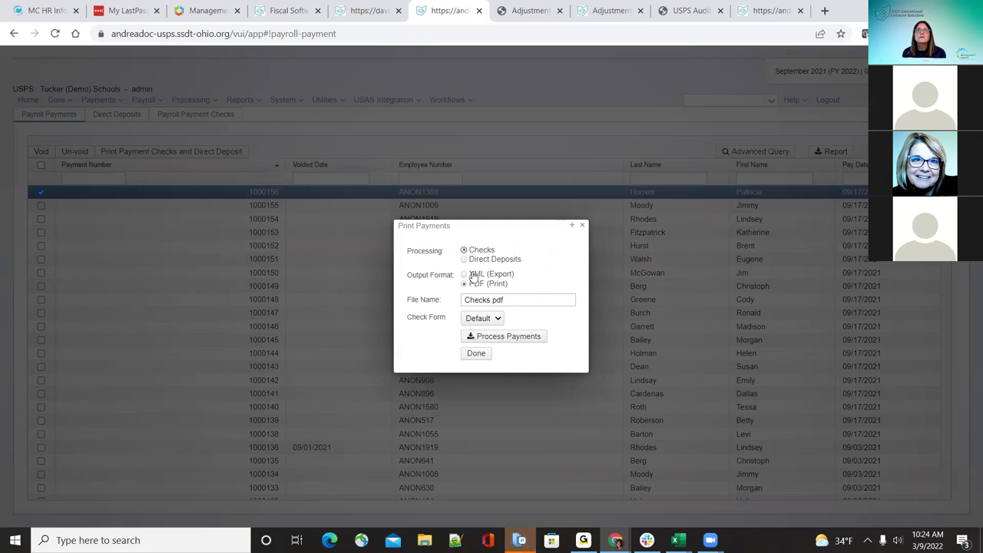
left_click(583, 226)
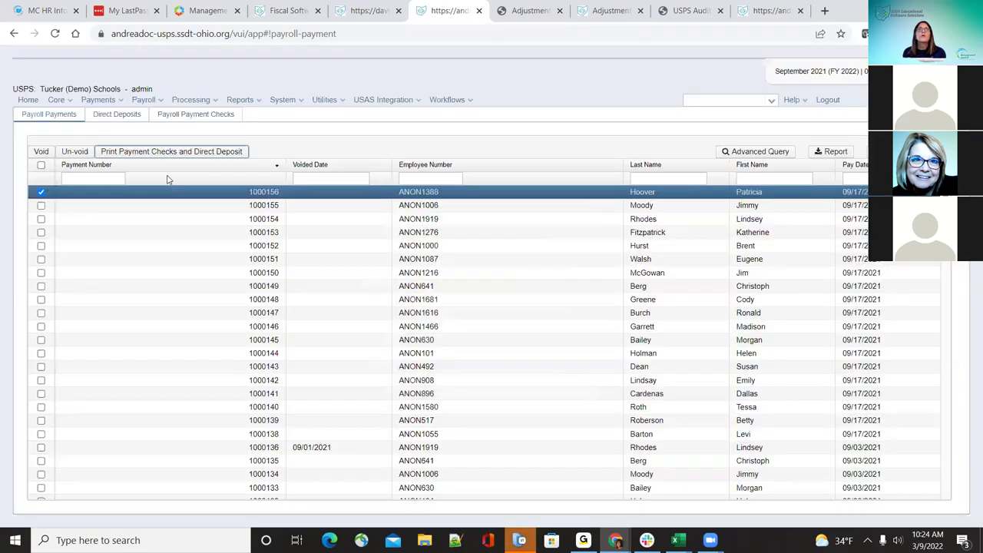
Step: Open the 09/17/2021 payroll from the Payroll Processing list
left_click(204, 105)
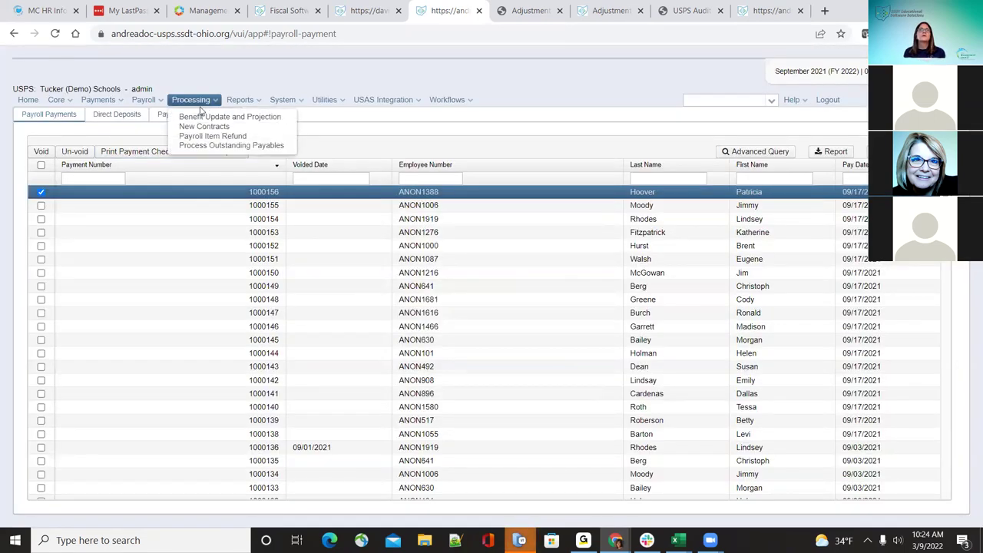
mouse_move(146, 101)
left_click(174, 136)
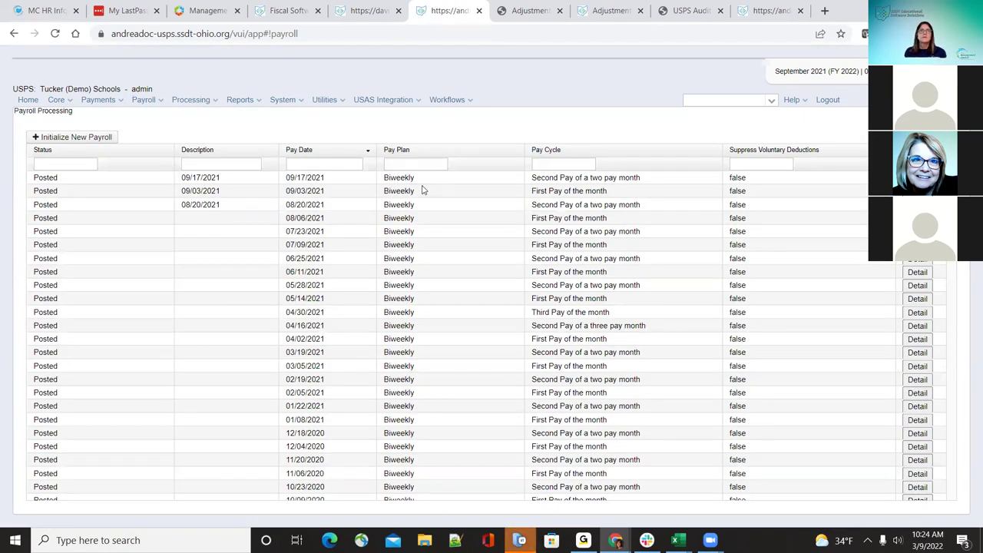
left_click(918, 178)
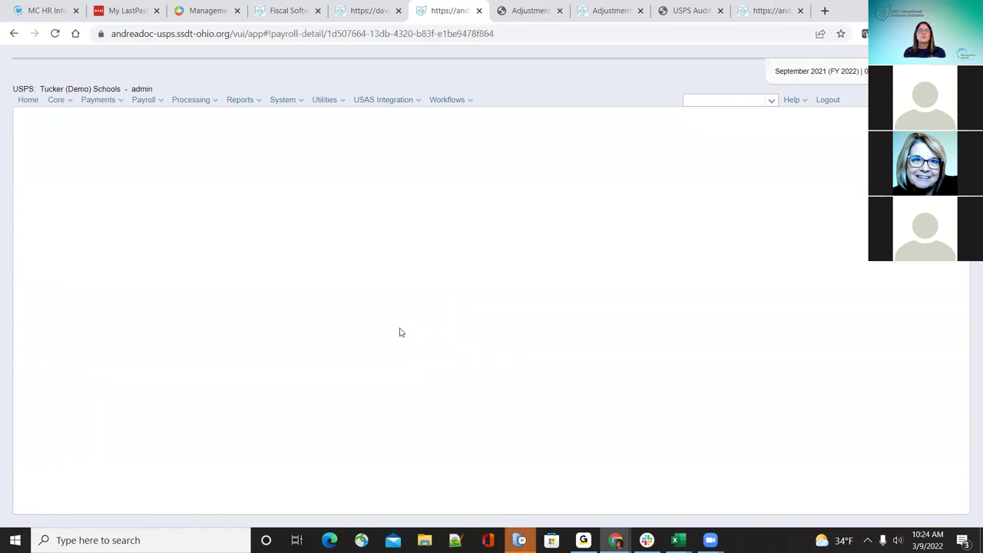
Step: Check the Process Payments bank account choices, keeping Default Bank Account, and close
left_click(159, 376)
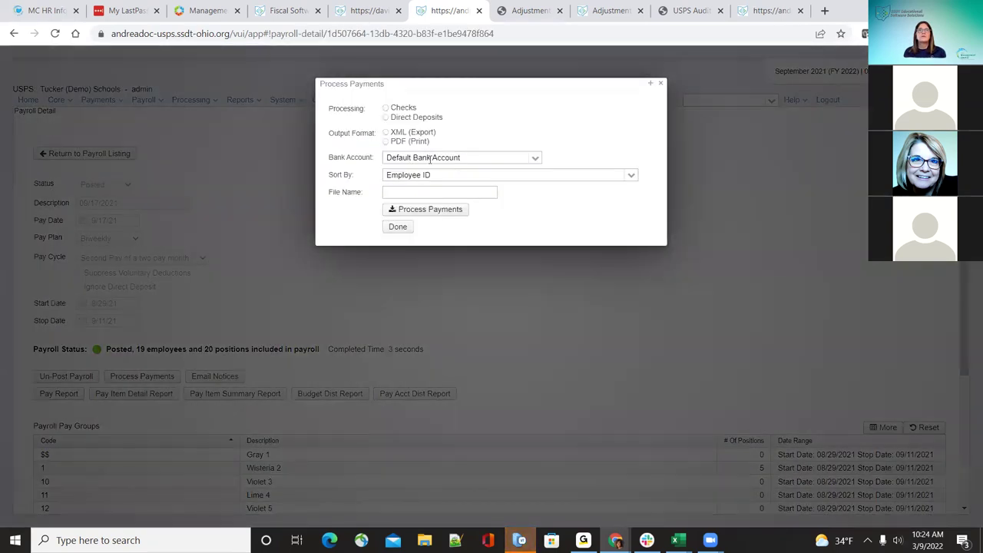
left_click(535, 163)
left_click(535, 166)
left_click(534, 164)
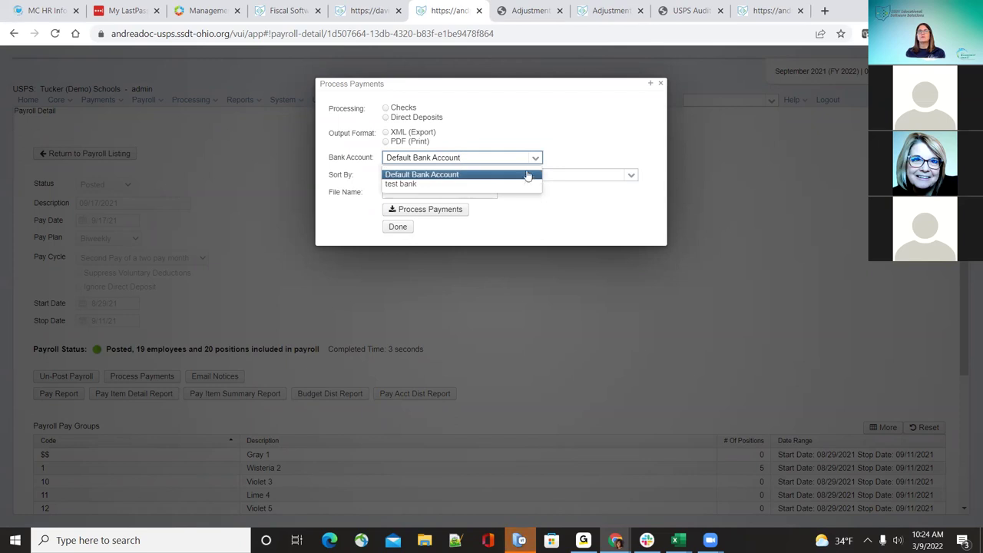
left_click(528, 143)
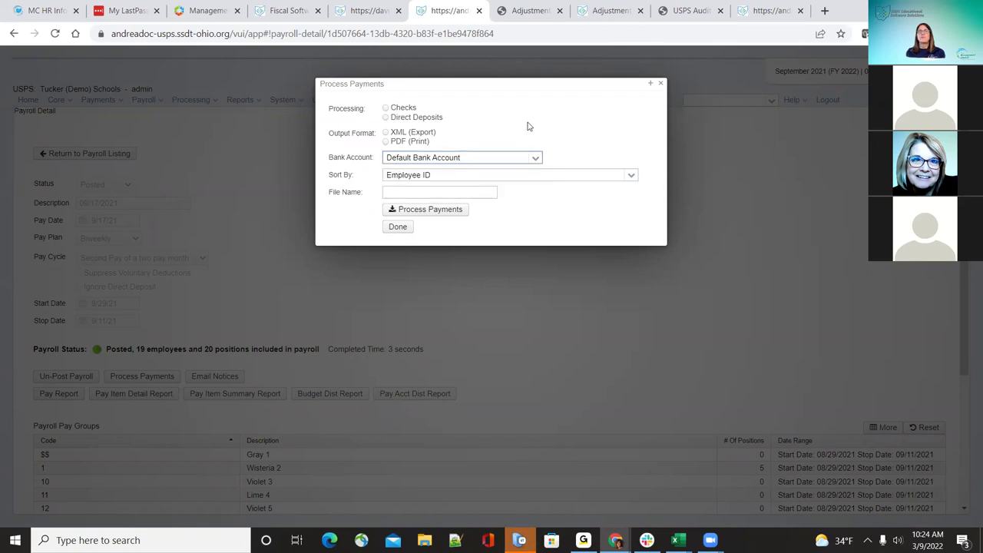
left_click(662, 85)
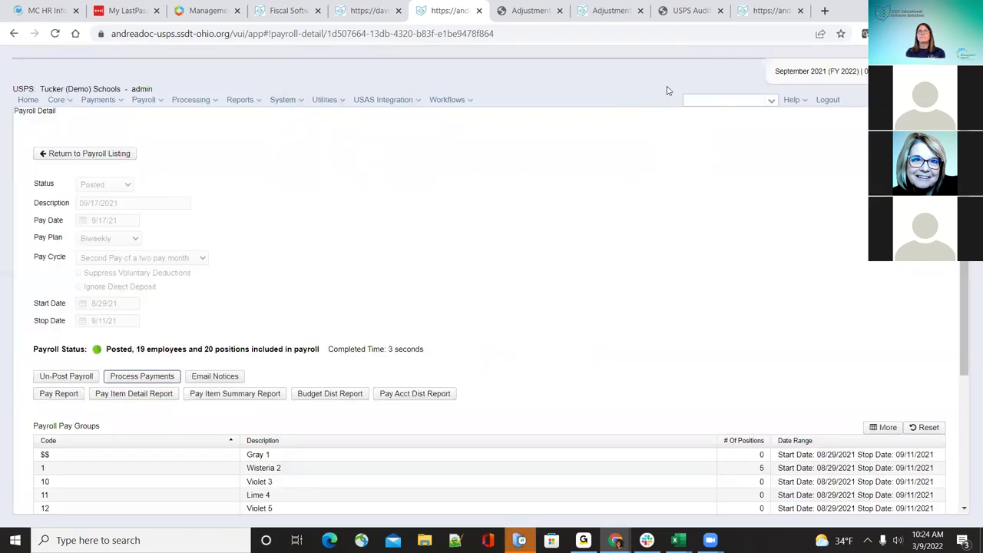
left_click(63, 102)
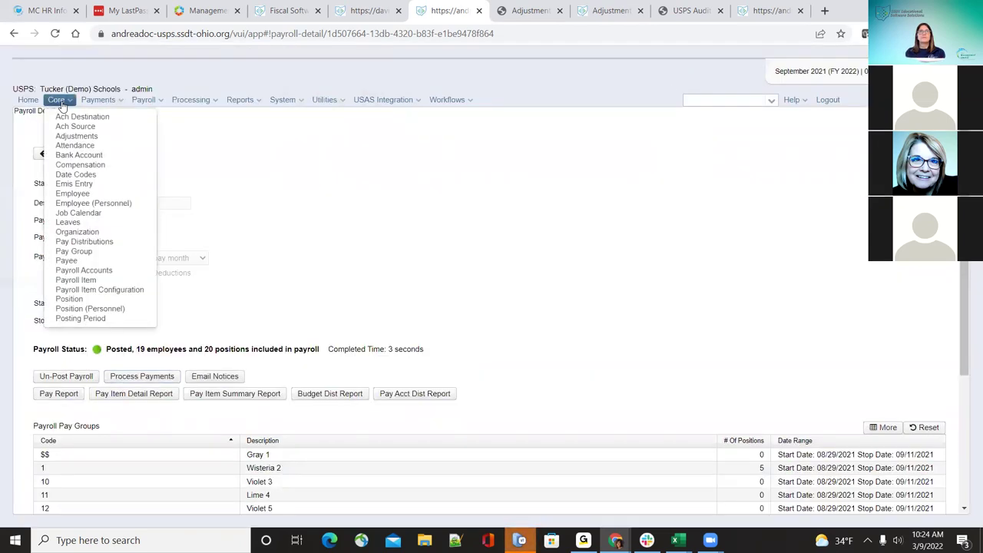
Step: Go to Core > Compensation to list every employee's compensations by position
left_click(83, 164)
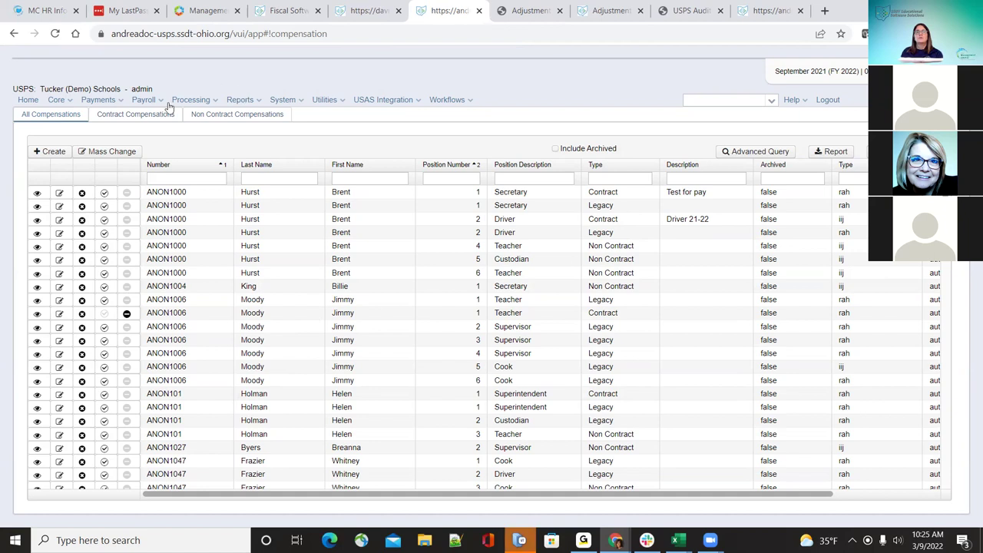
left_click(69, 103)
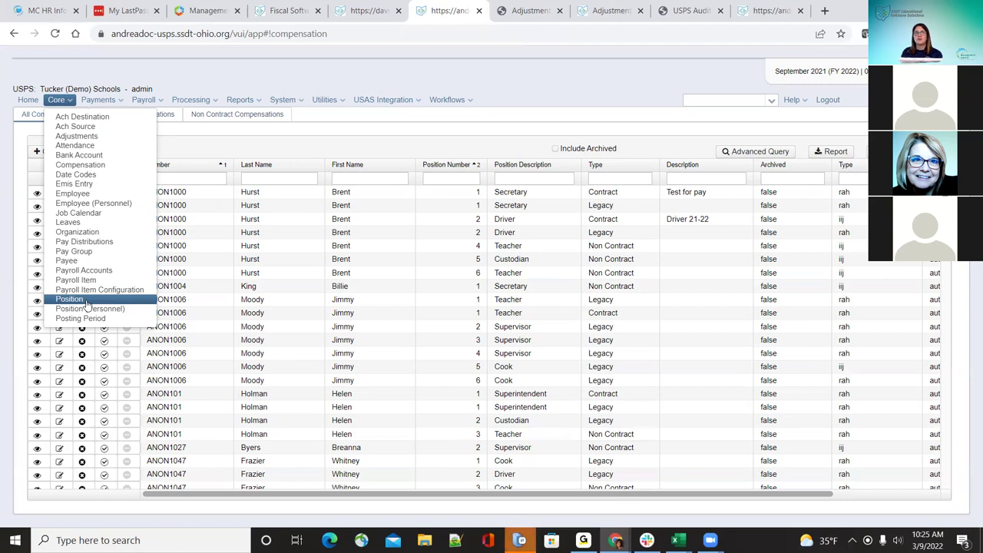
Step: Reload Core > Compensation and filter the list to Contract Compensations
left_click(77, 164)
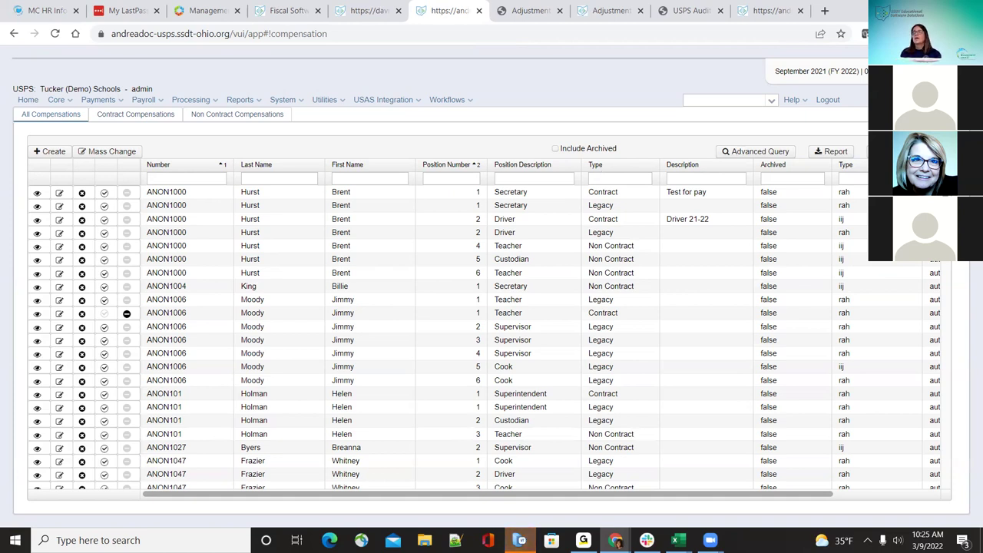
left_click(60, 101)
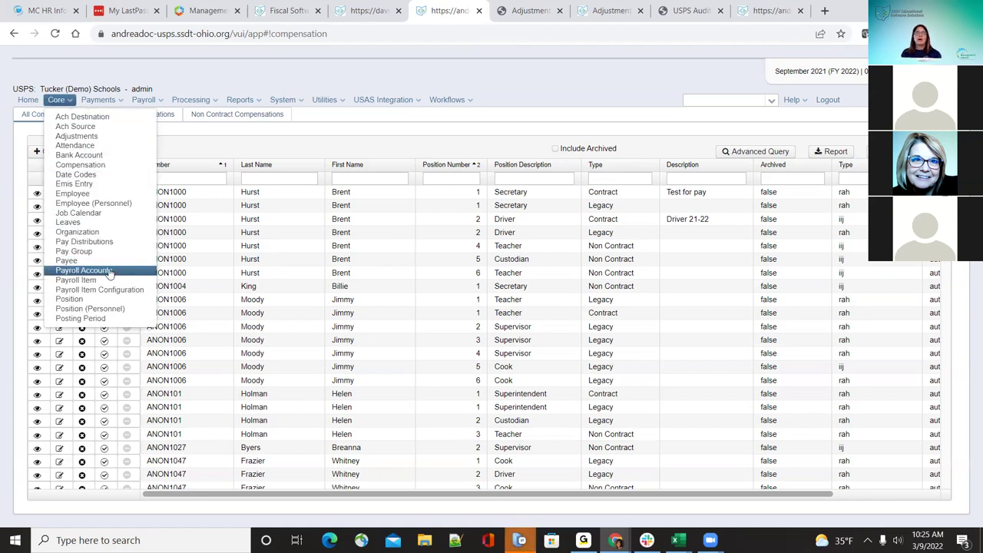
left_click(239, 142)
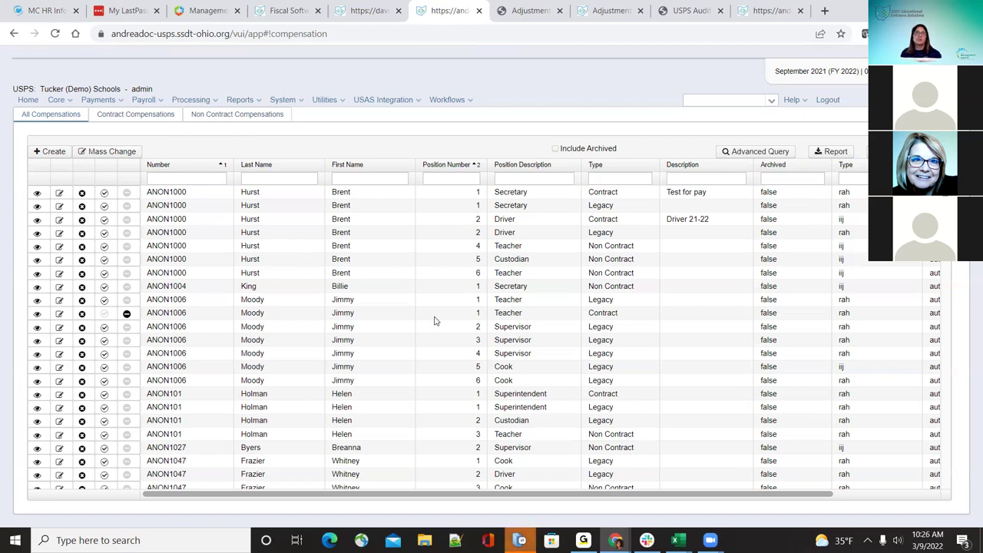
left_click(165, 119)
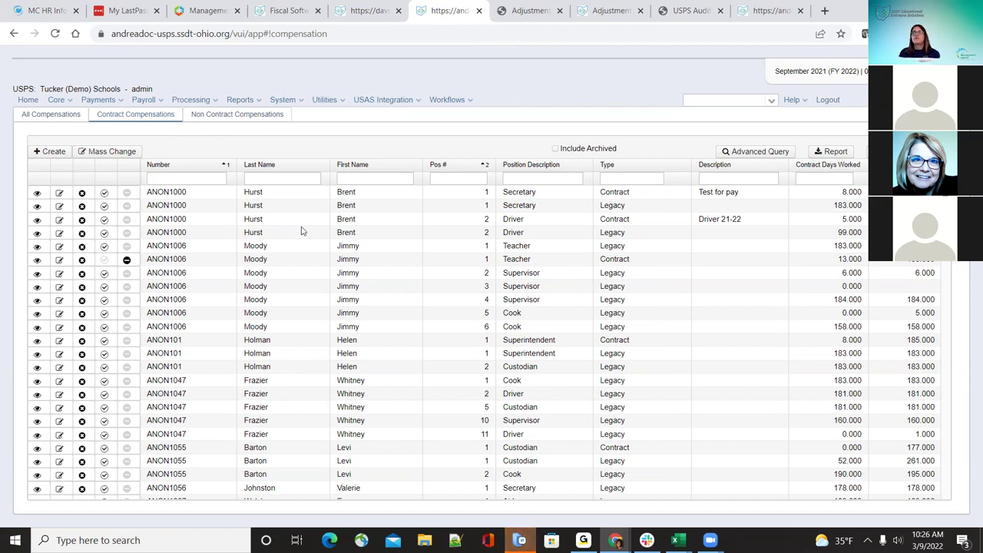
Step: Switch to Non Contract Compensations and start a new compensation entry
left_click(248, 114)
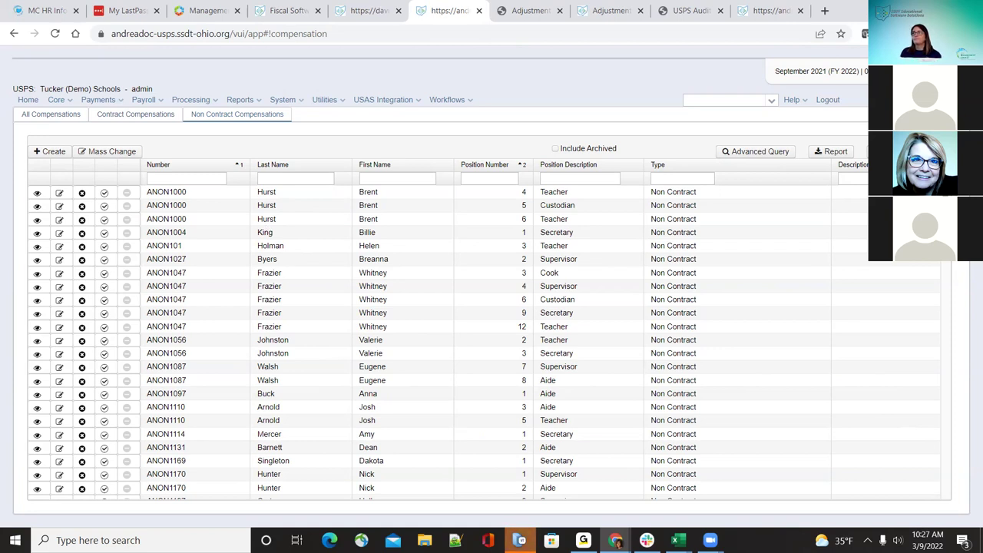
left_click(53, 152)
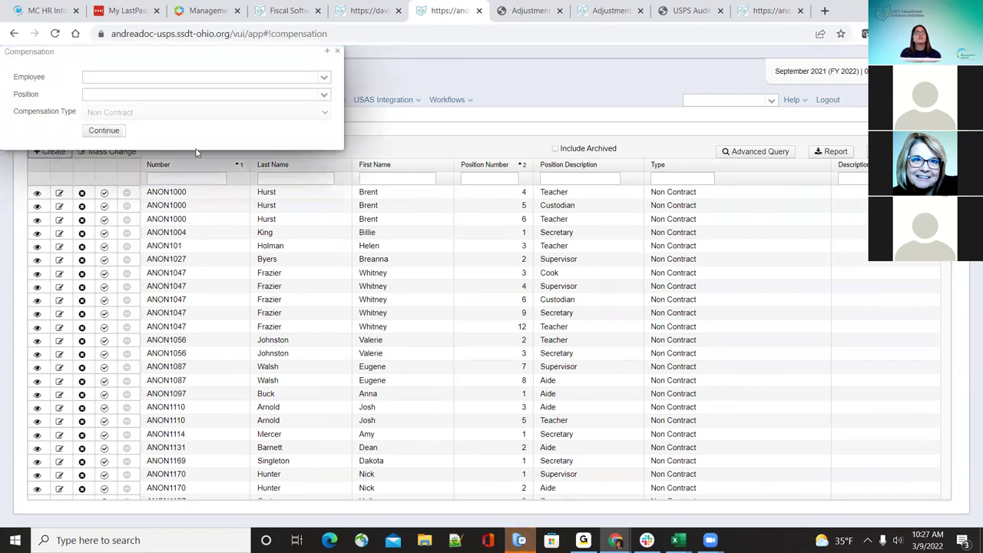
Step: Try the second employee's position 1, Secretary, then close the form without saving
left_click(324, 79)
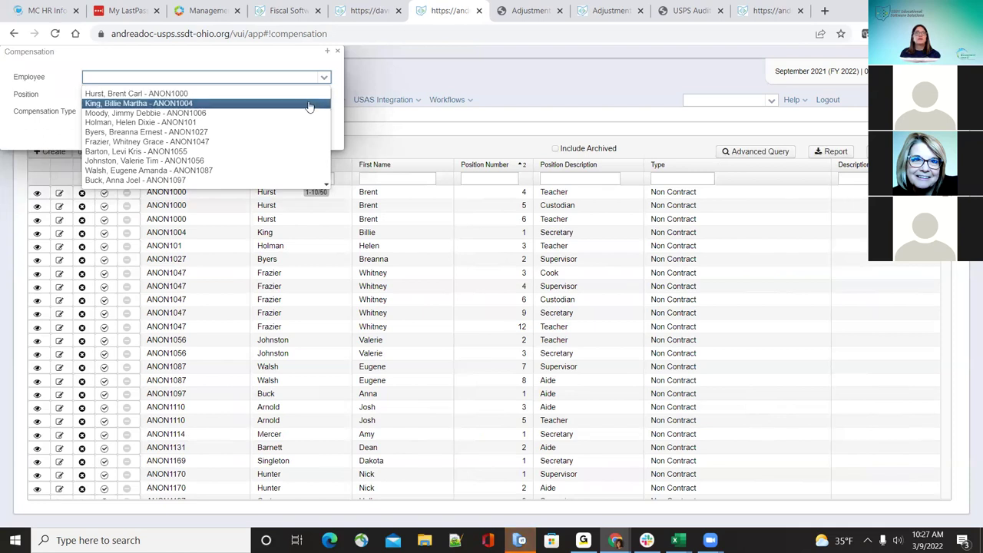
left_click(308, 103)
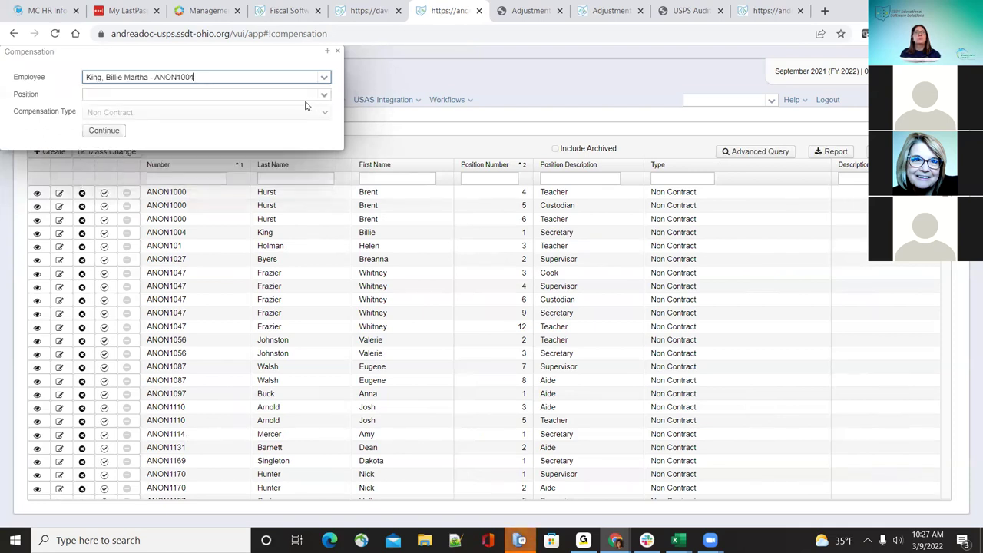
left_click(323, 96)
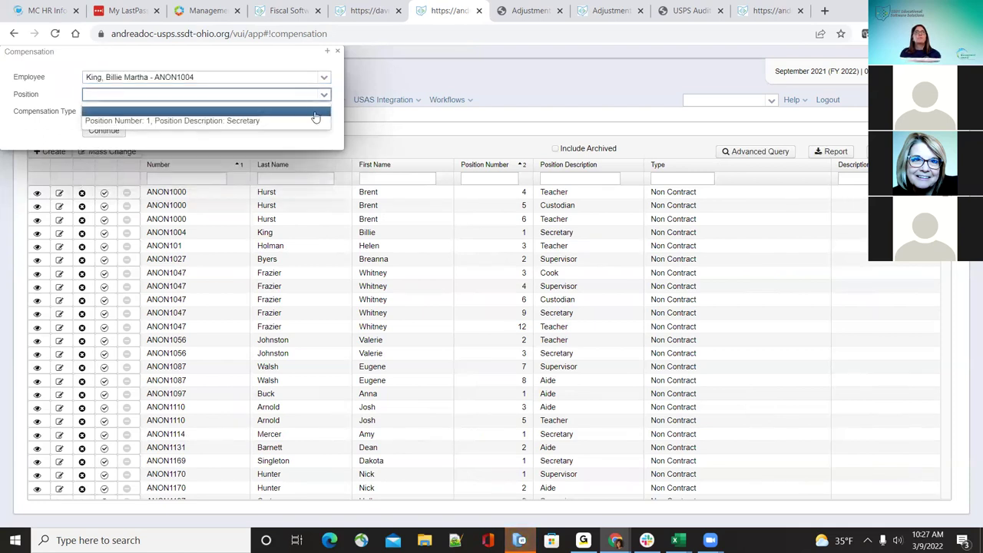
left_click(313, 121)
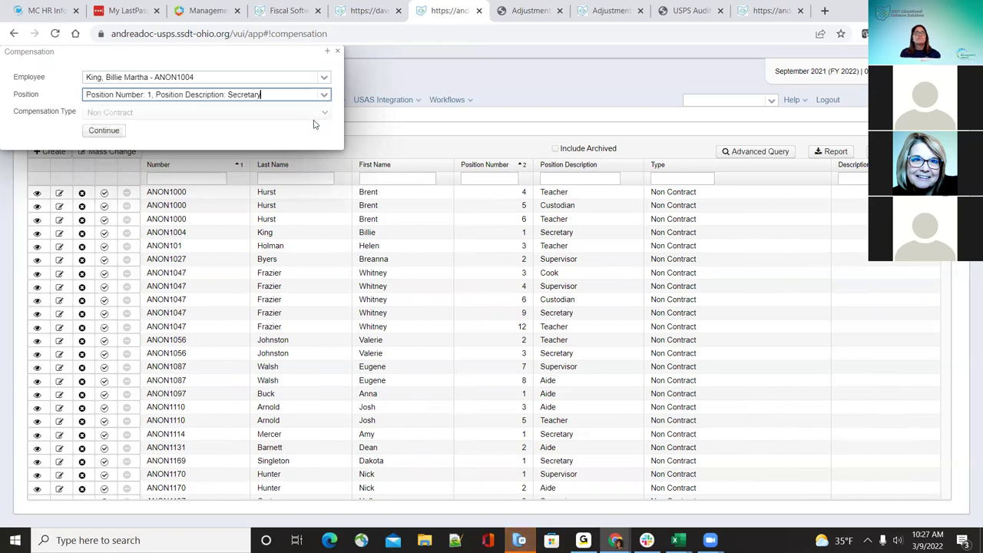
left_click(103, 132)
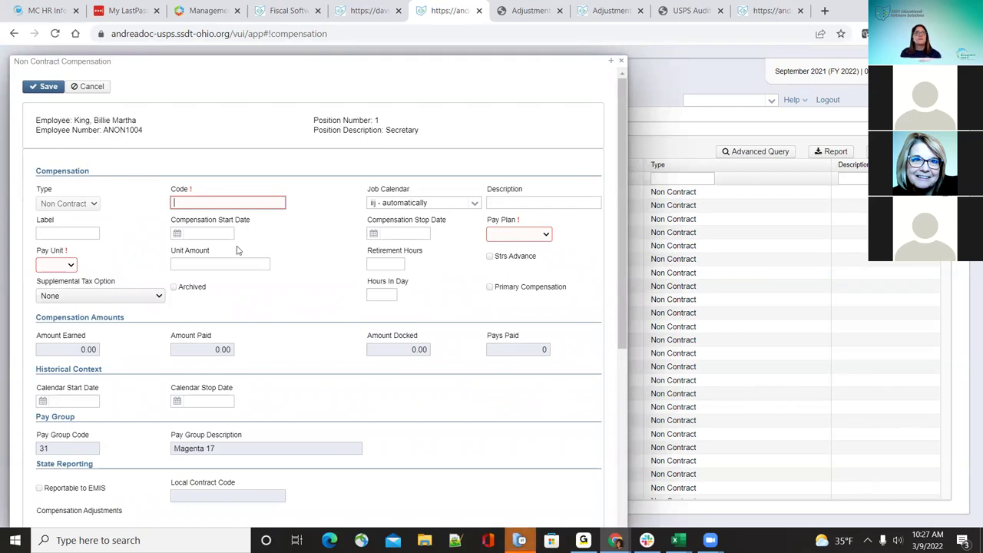
scroll(237, 250, "down", 3)
left_click(621, 61)
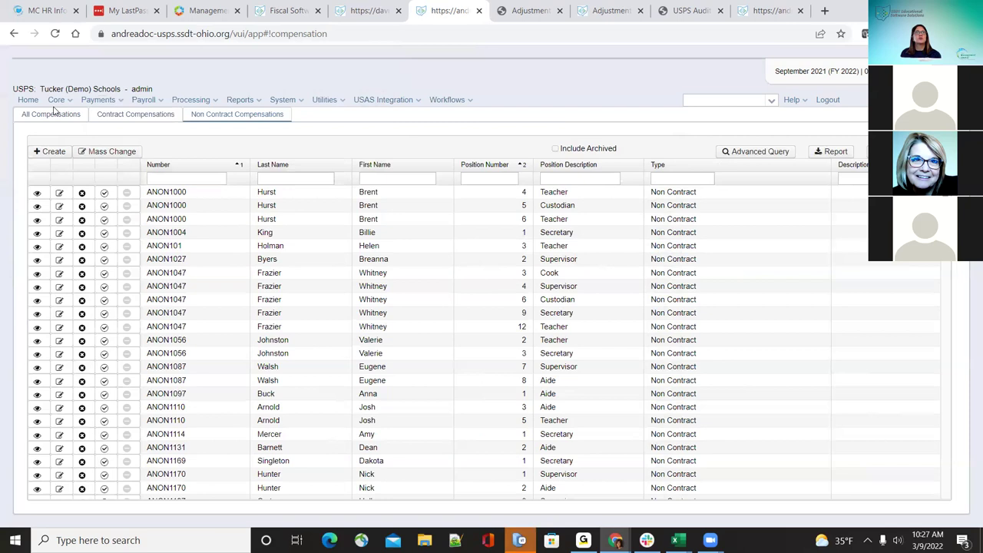
Step: Start another entry, search an employee by surname, pick position 1 Secretary, then cancel
left_click(49, 152)
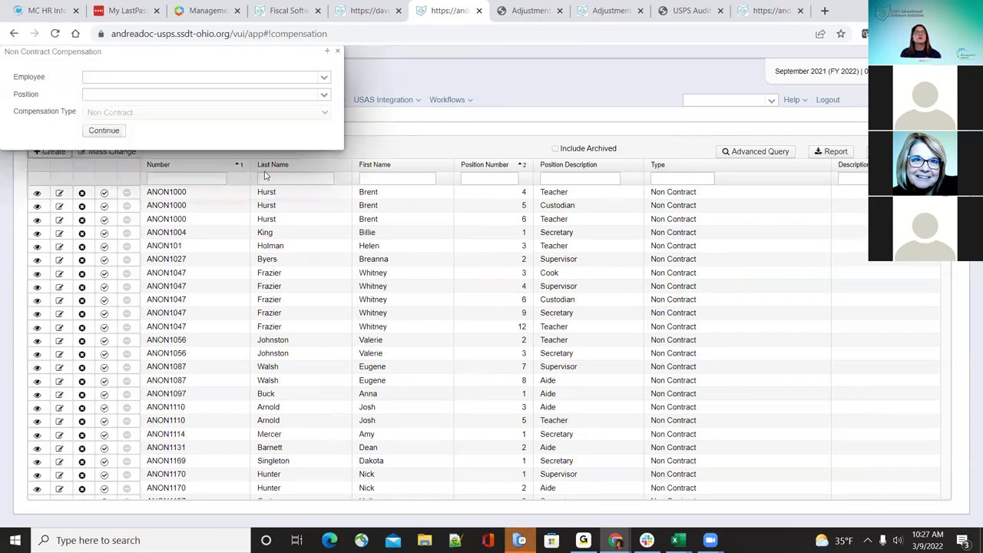
left_click(323, 78)
left_click(300, 170)
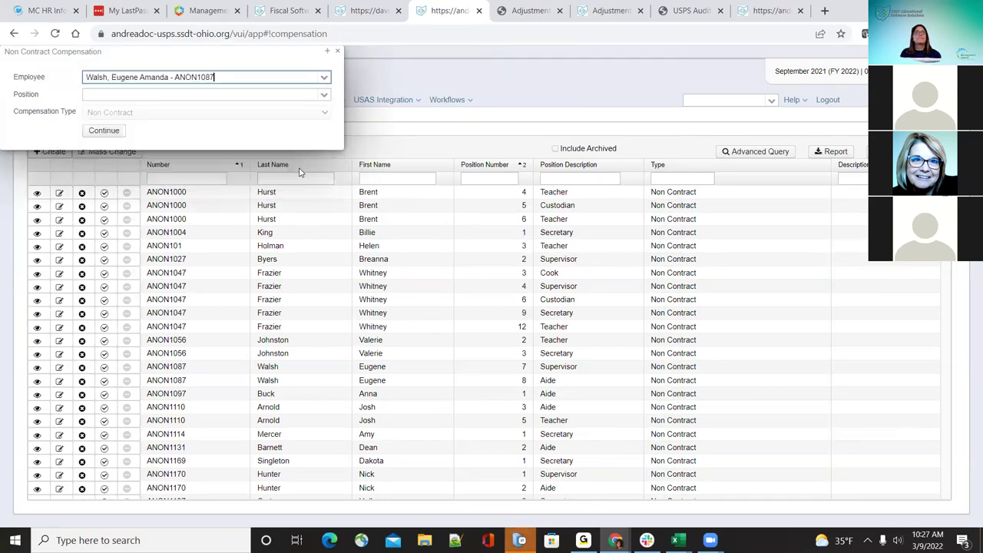
left_click(325, 78)
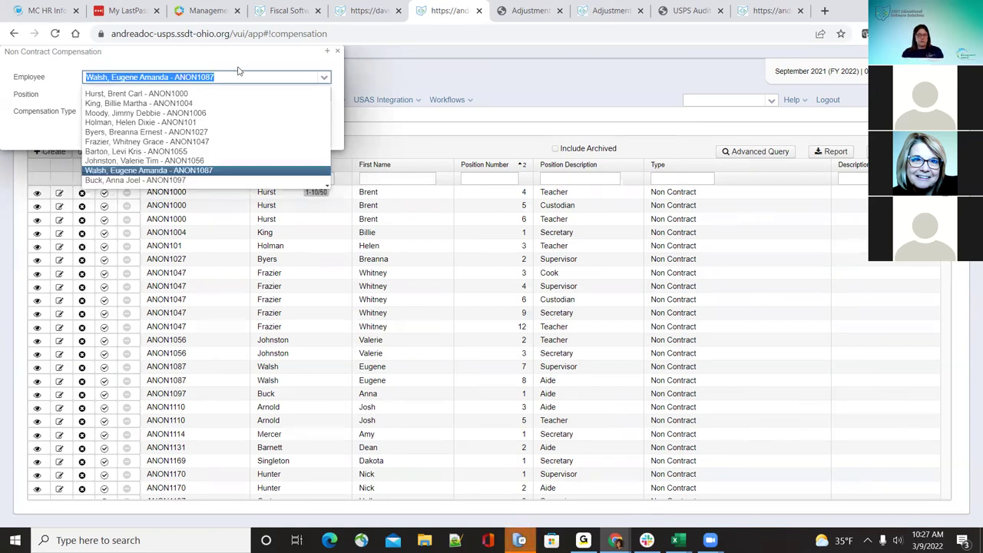
type("hurs")
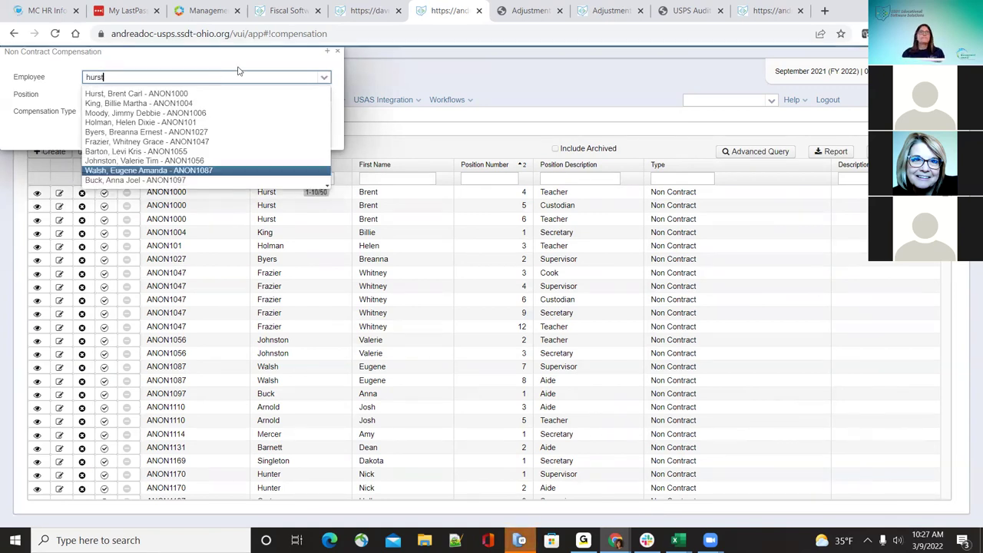
type("t")
left_click(213, 94)
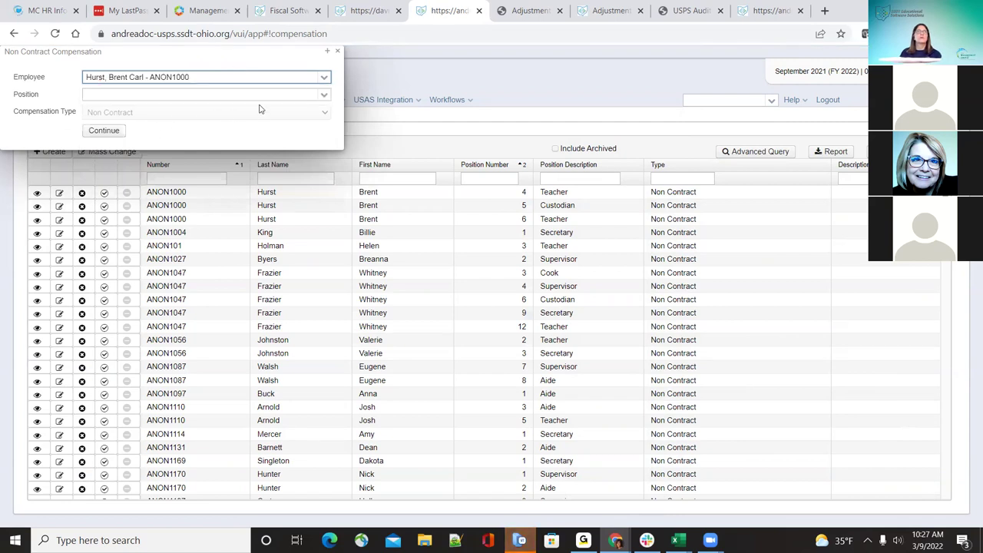
left_click(325, 93)
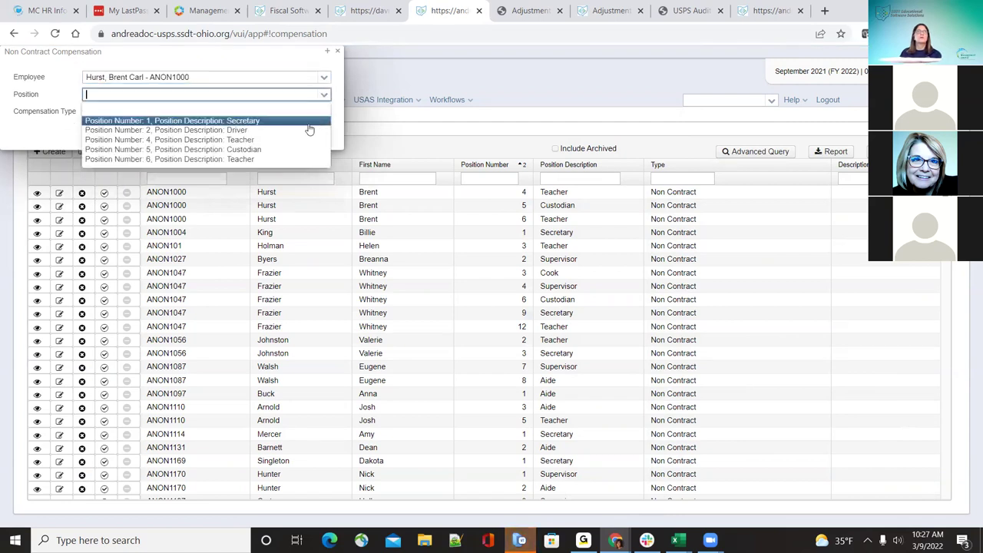
left_click(304, 122)
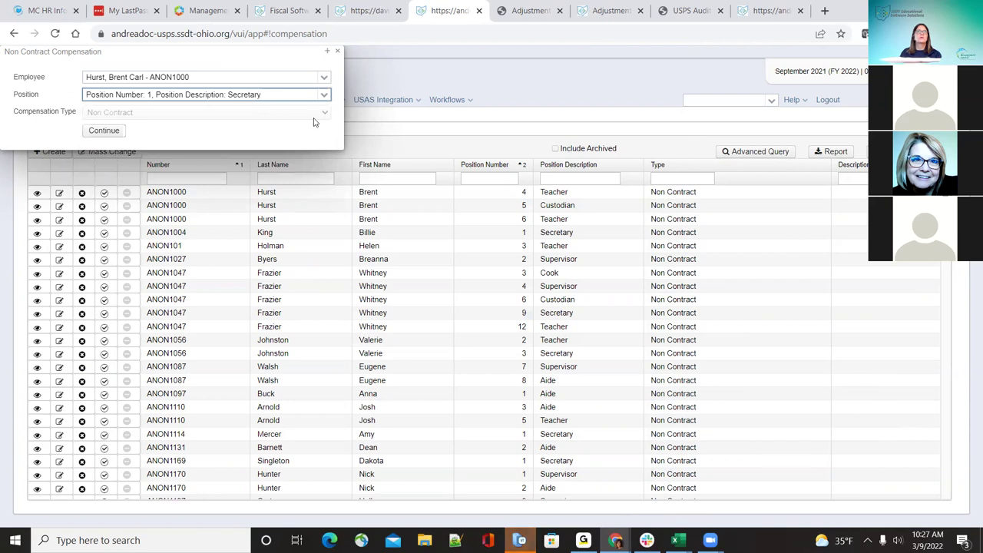
left_click(338, 50)
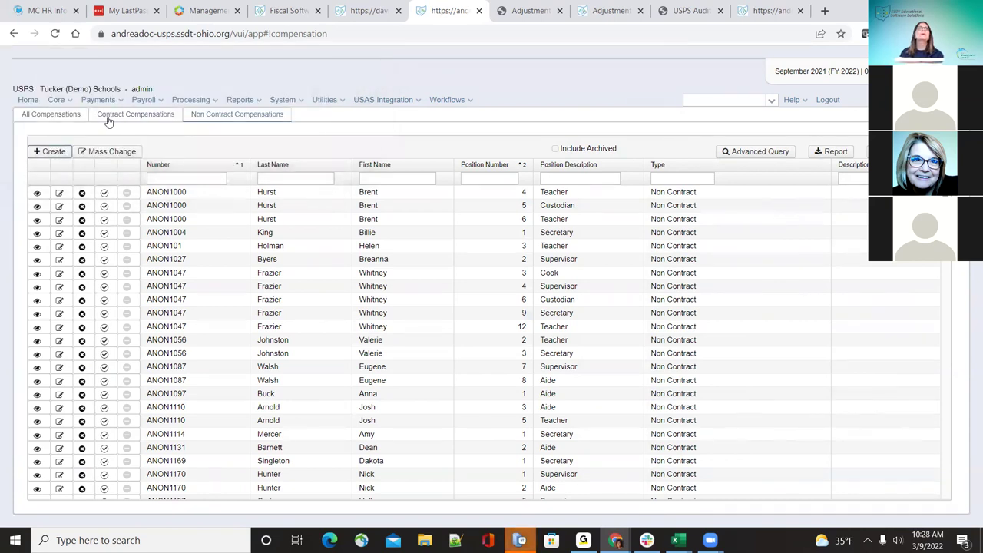
left_click(108, 120)
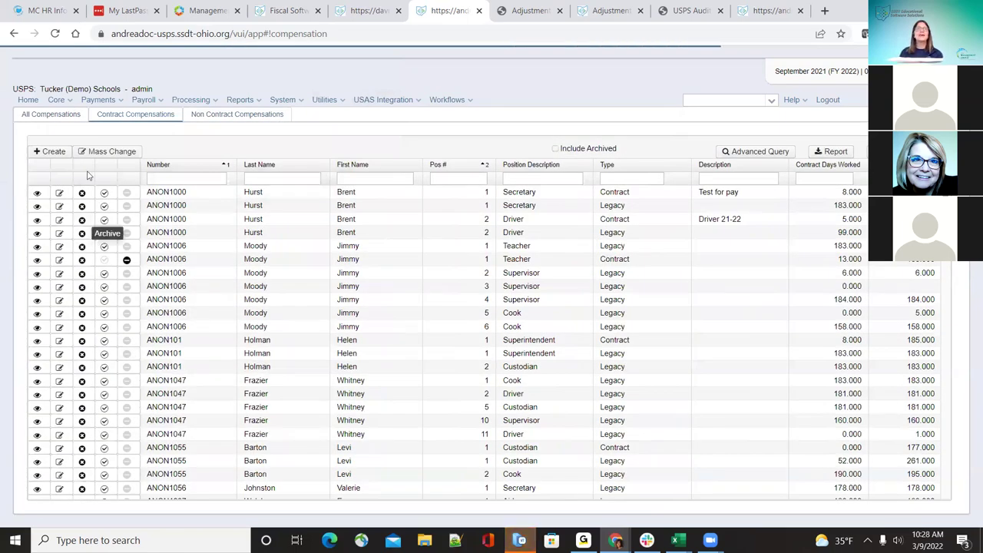
Step: Create a contract compensation for the searched employee's position 1, Secretary, and continue
left_click(53, 152)
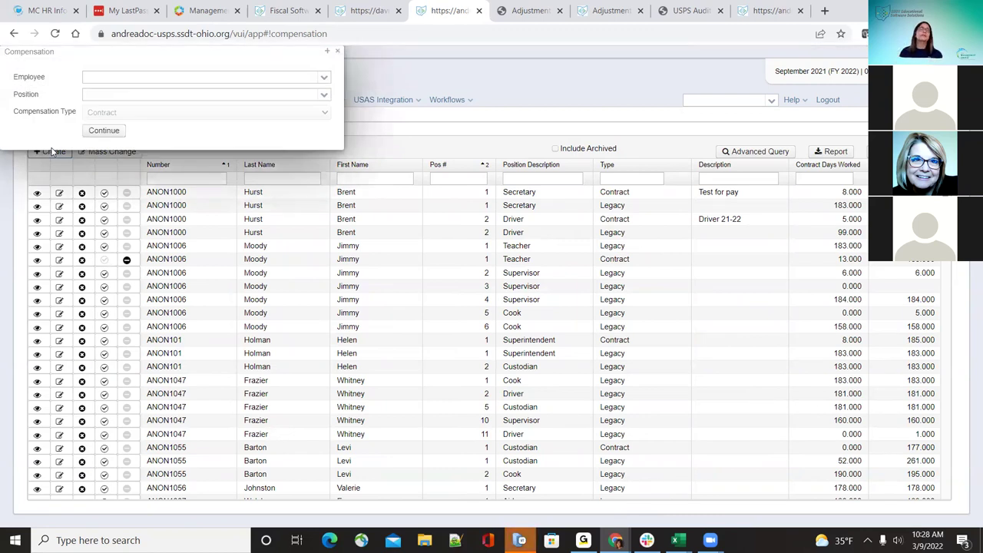
left_click(314, 74)
type("hurst")
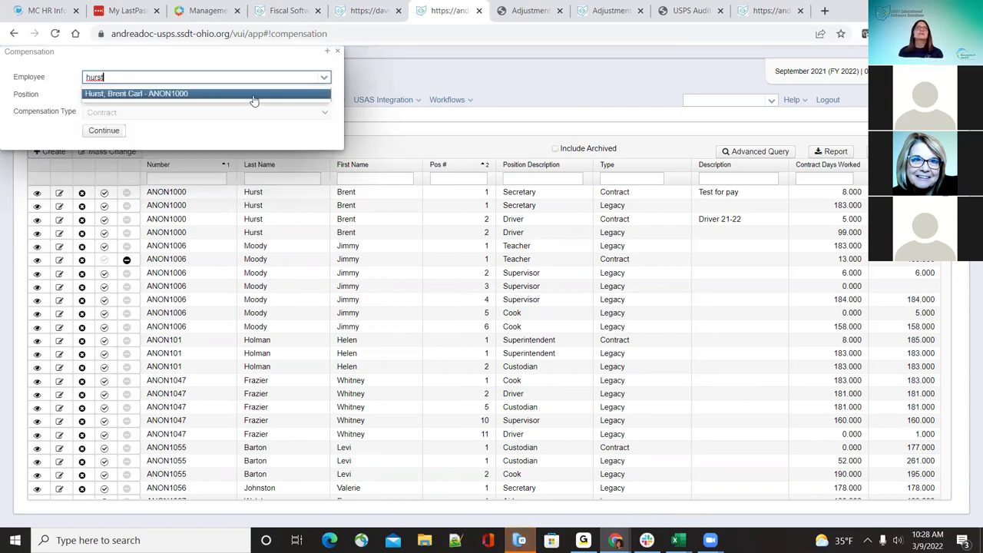
left_click(253, 94)
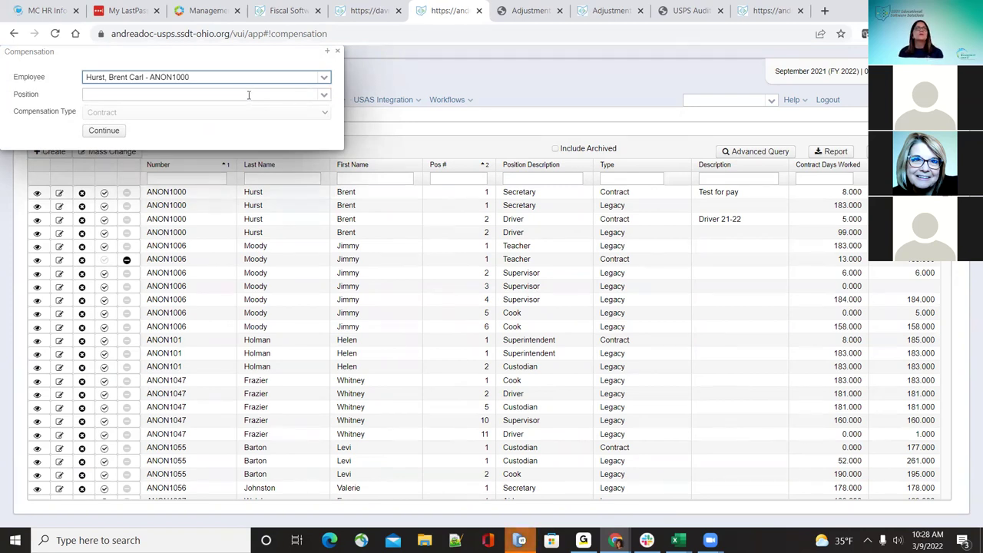
left_click(322, 95)
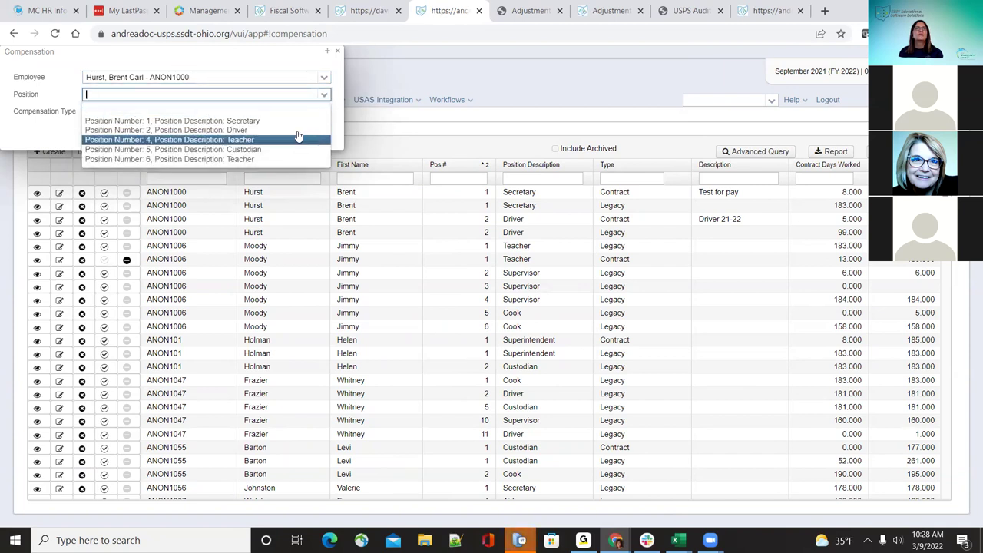
key("Up")
key("Return")
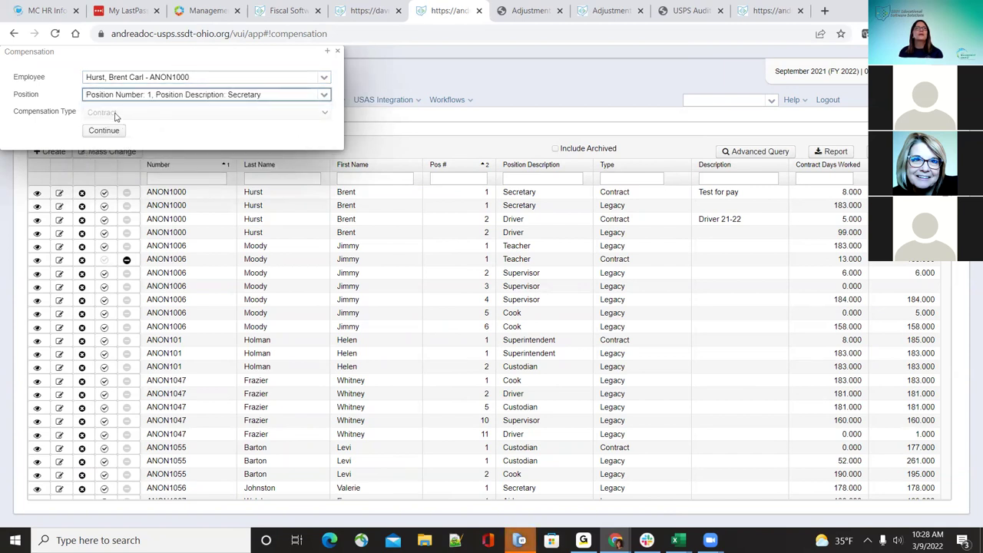
left_click(108, 134)
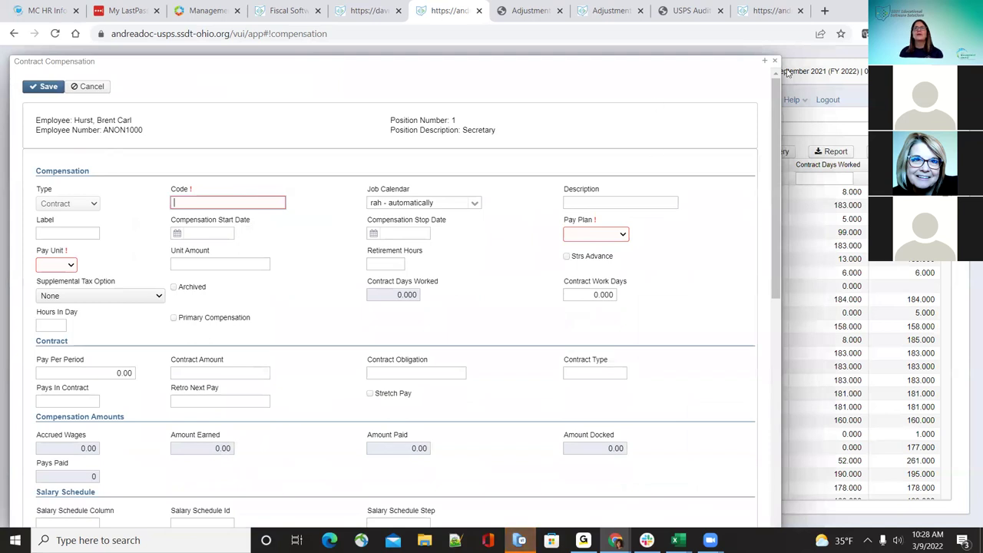
Step: Maximize the Contract Compensation form and enter 'A' in its required Code field
left_click(765, 61)
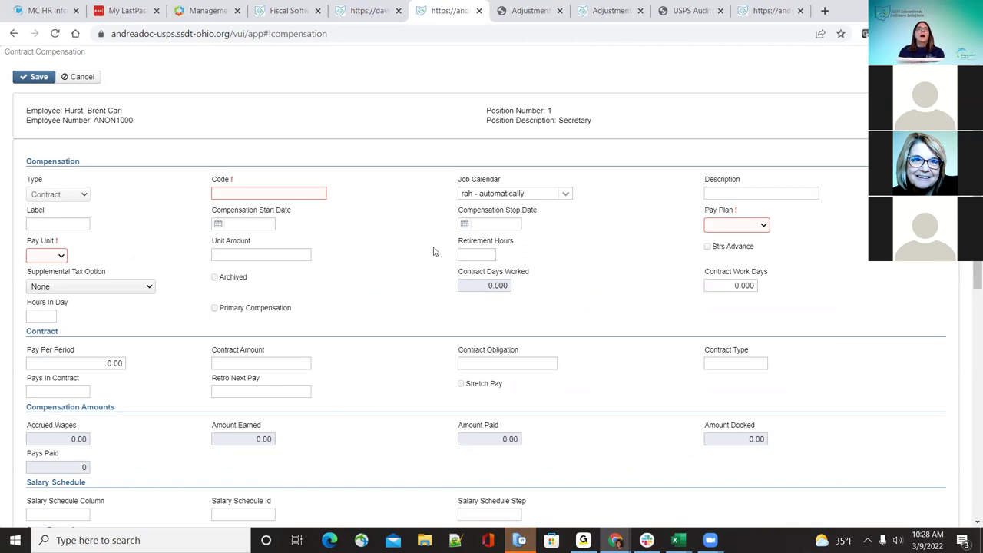
left_click(308, 192)
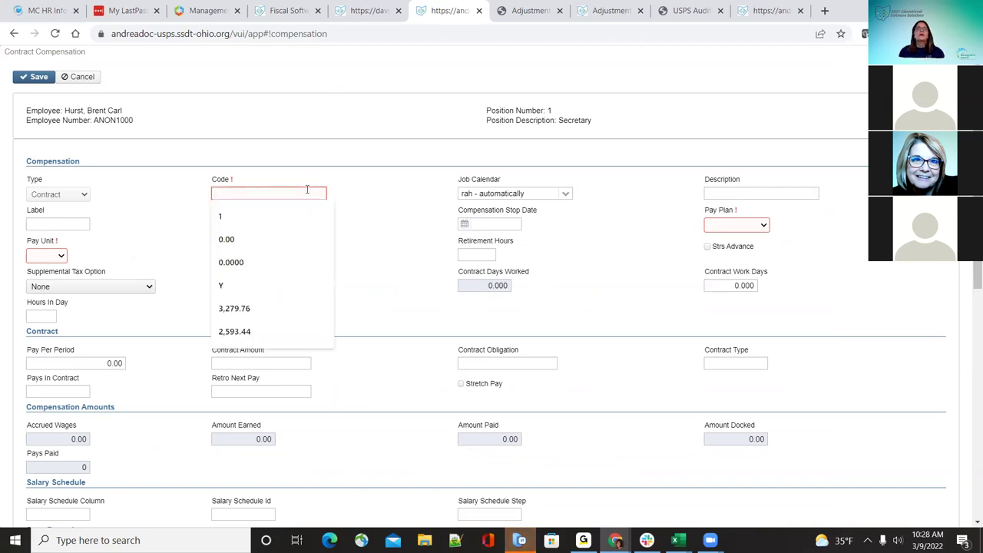
left_click(305, 178)
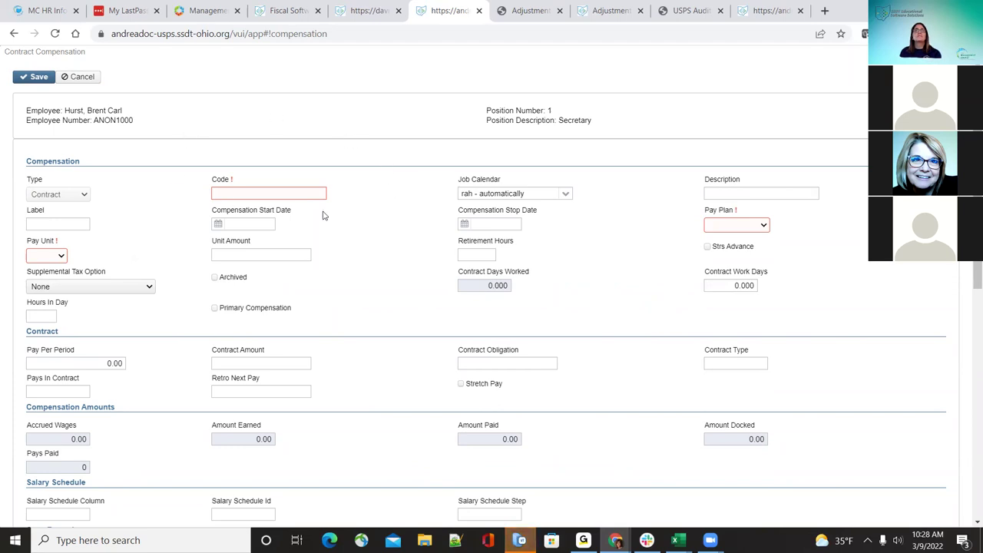
left_click(251, 193)
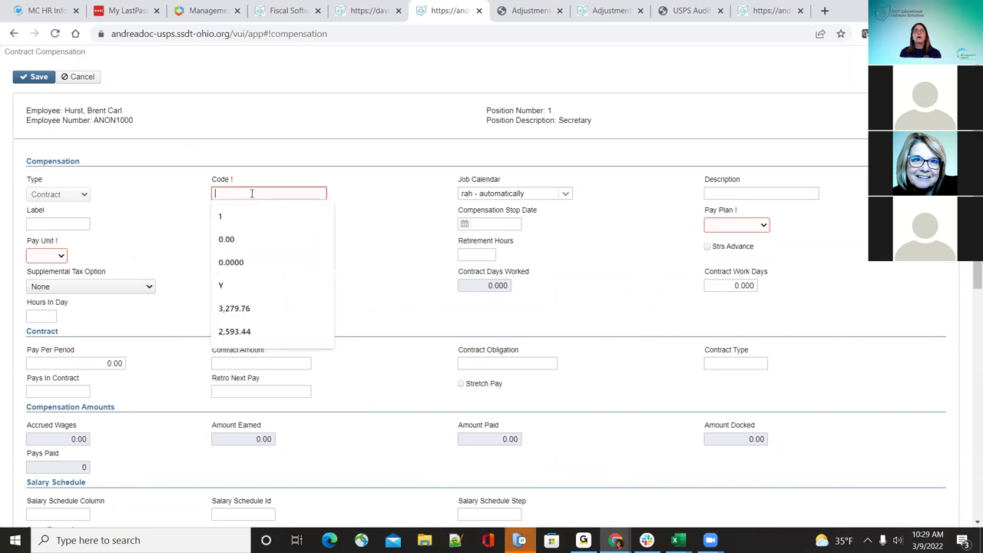
type("A")
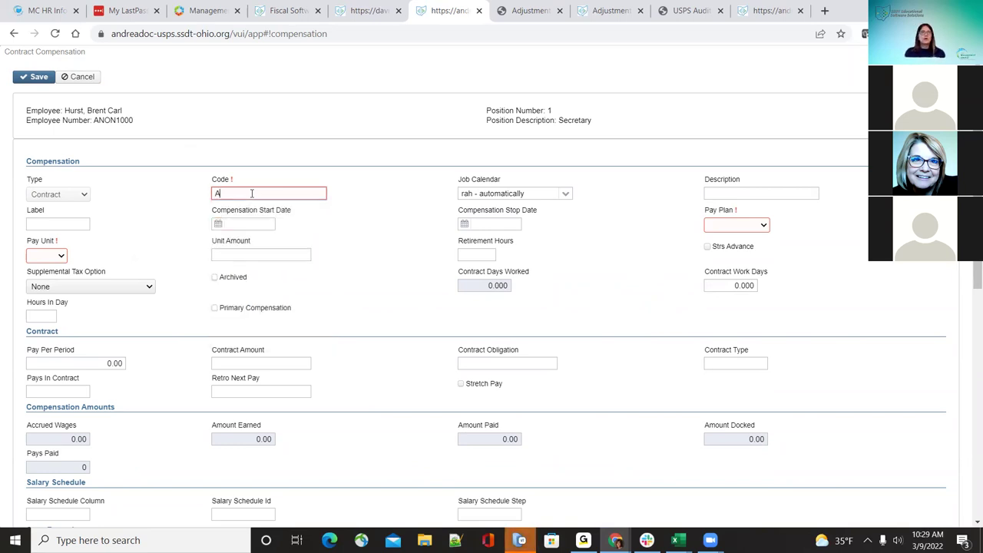
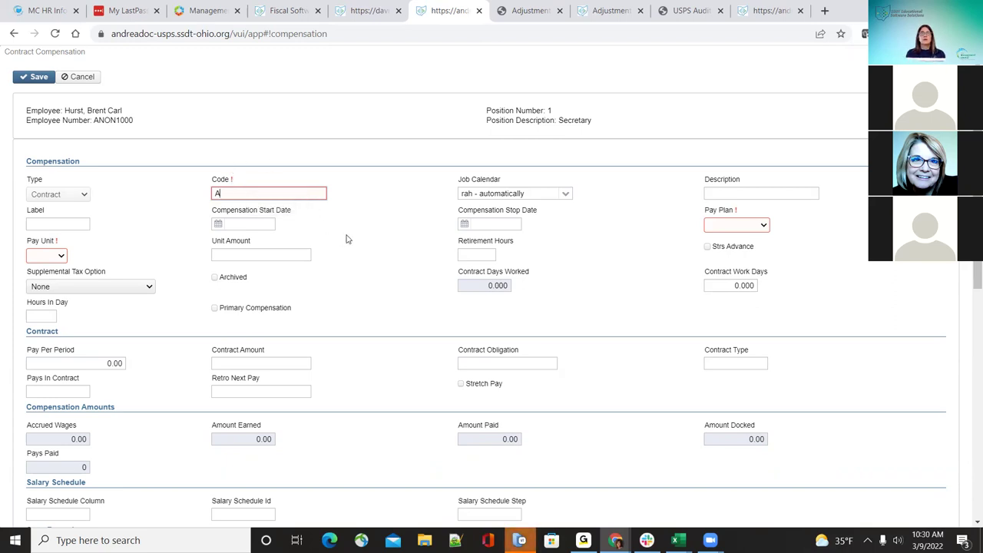
Step: Replace the compensation code with FY22
double_click(244, 189)
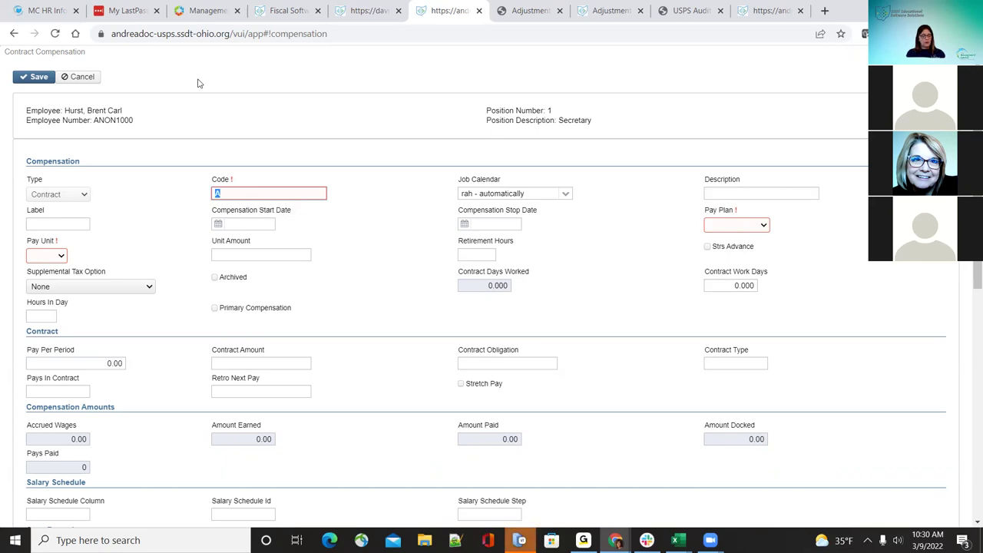
type("Fy")
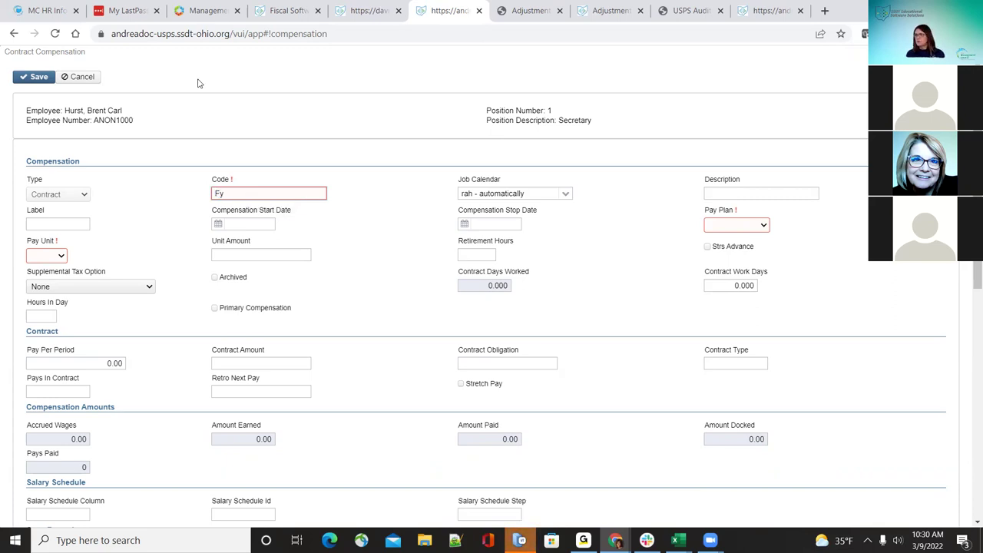
type("2")
key("BackSpace")
key("BackSpace")
type("Y22")
left_click(441, 187)
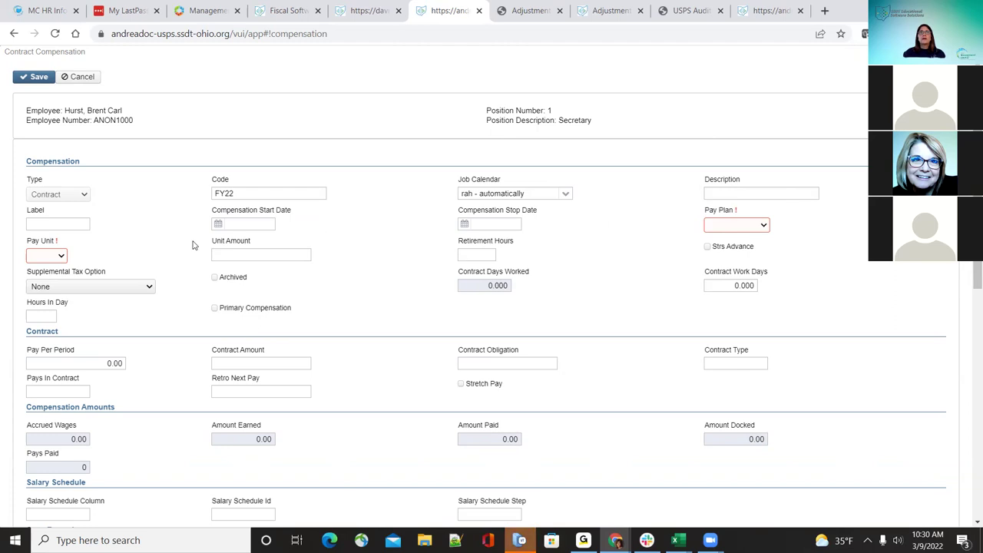
Step: Set the job calendar to 'iij - automatically'
left_click(565, 196)
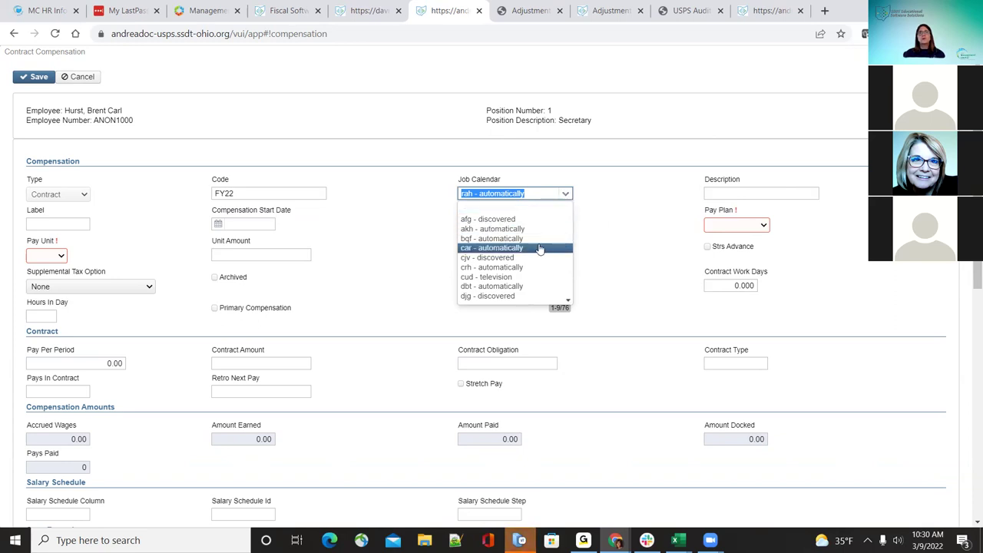
scroll(558, 278, "down", 1)
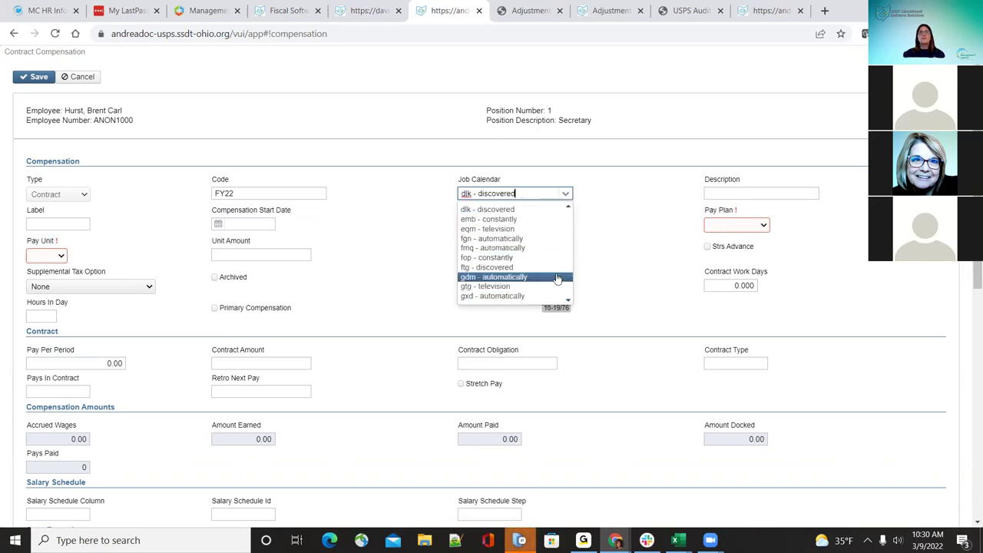
scroll(538, 277, "down", 1)
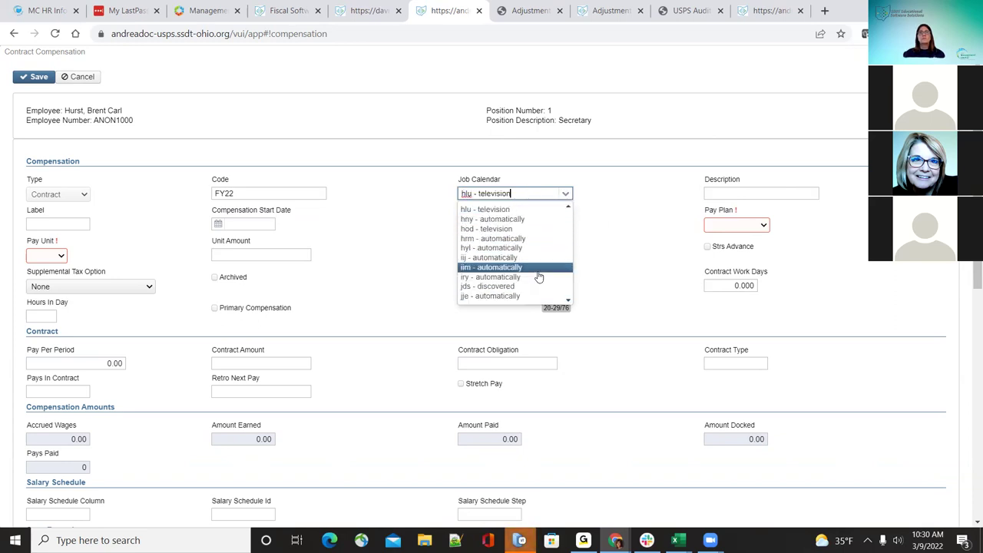
left_click(524, 261)
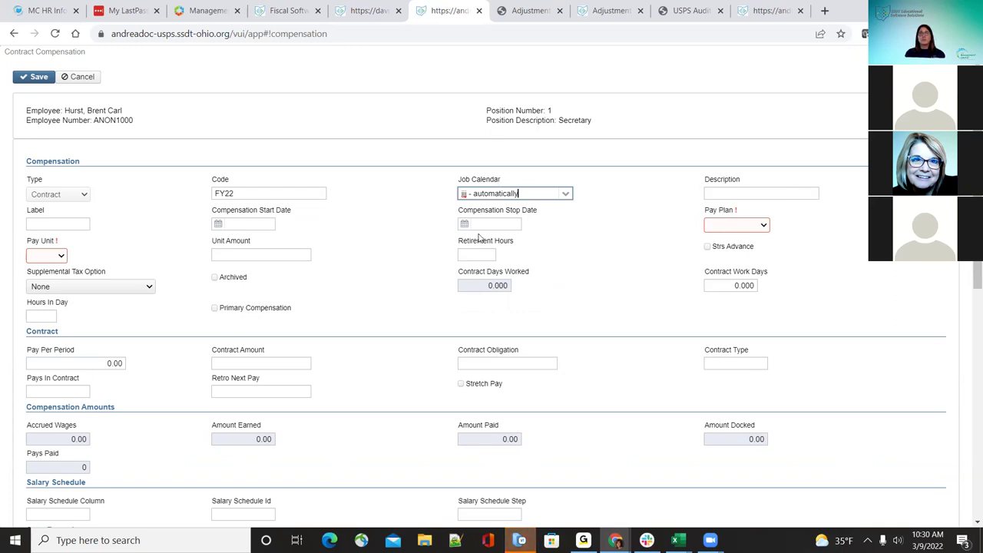
Step: Enter the description 'Test Employee' and the label FY22
left_click(760, 194)
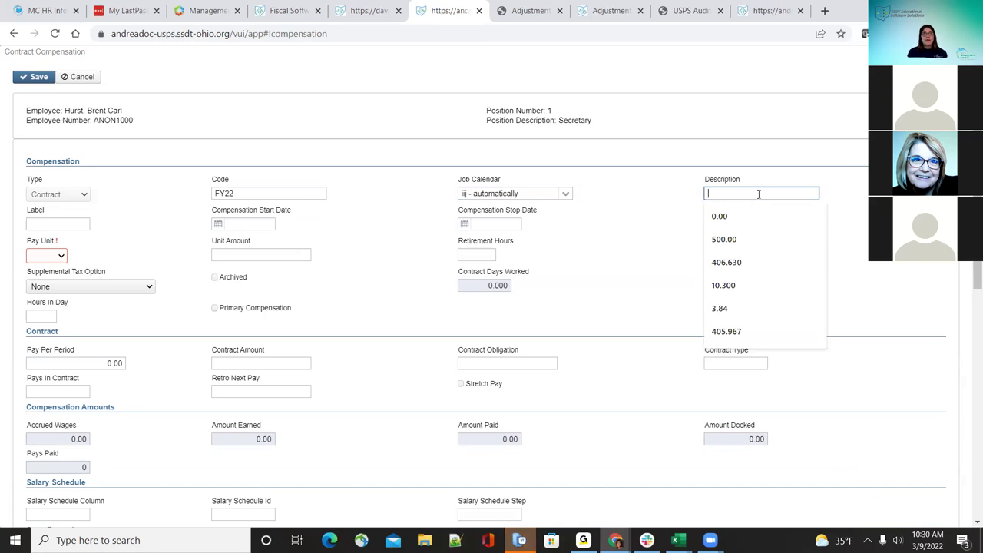
type("Test ")
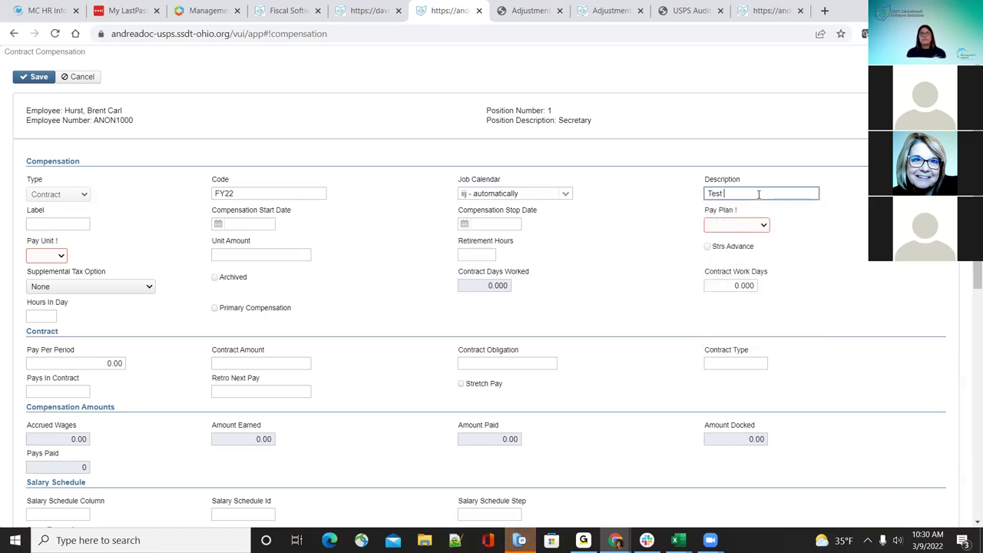
type("Employee")
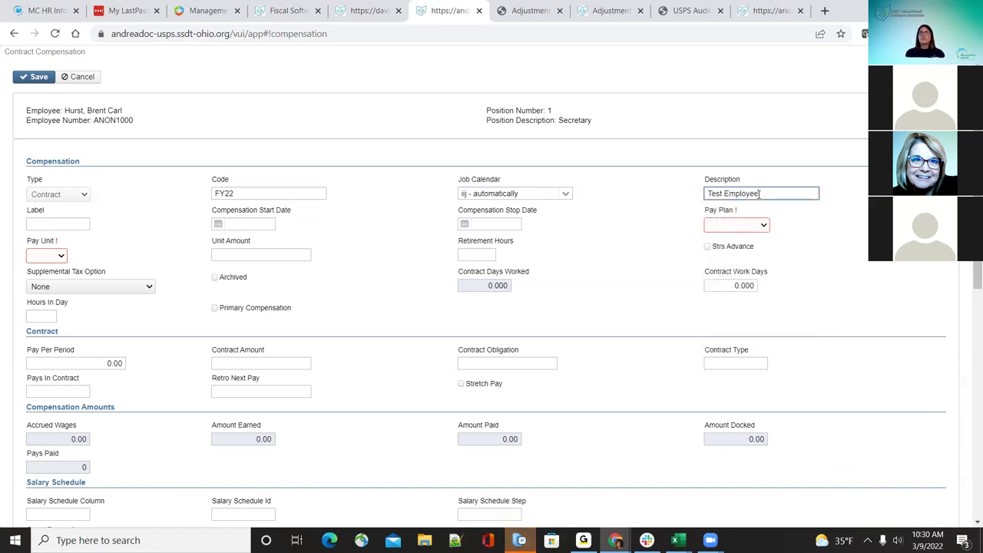
left_click(660, 216)
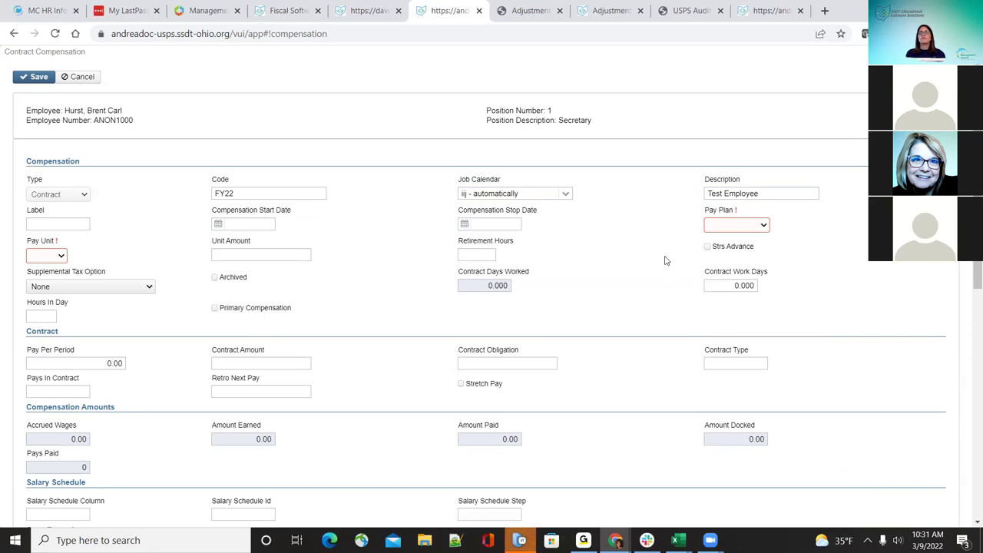
left_click(69, 223)
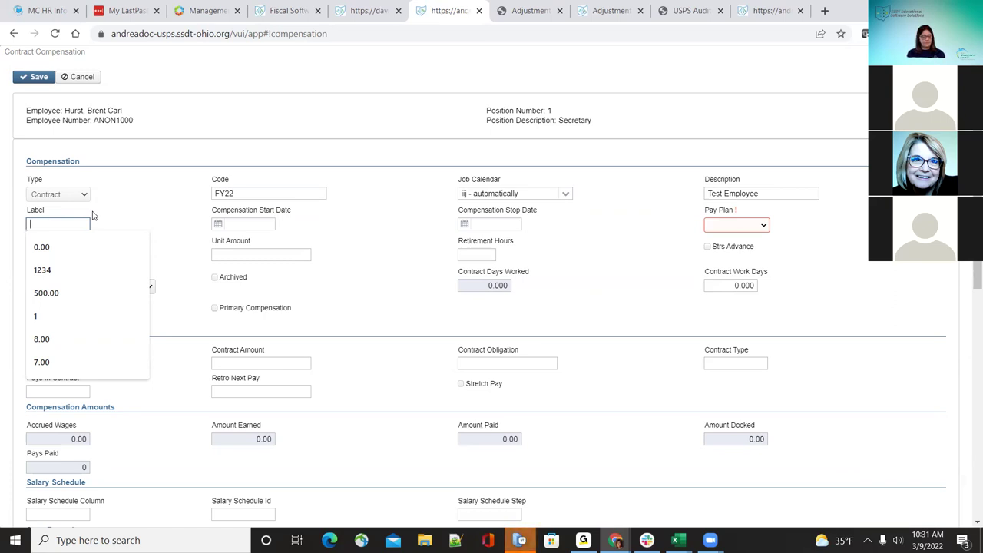
type("FY22")
left_click(410, 235)
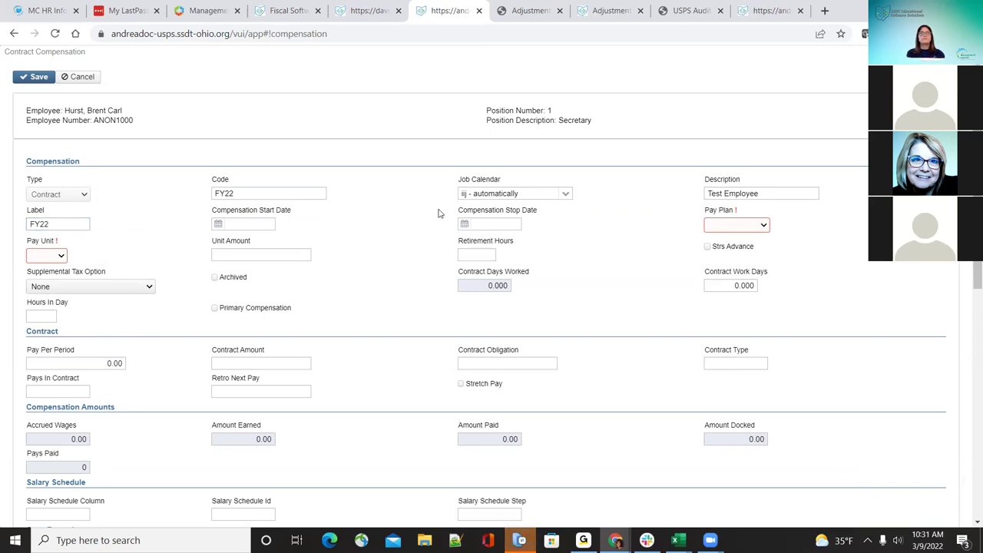
Step: Set the compensation start date to 08/01/2021 and stop date to 06/30/2022
left_click(256, 224)
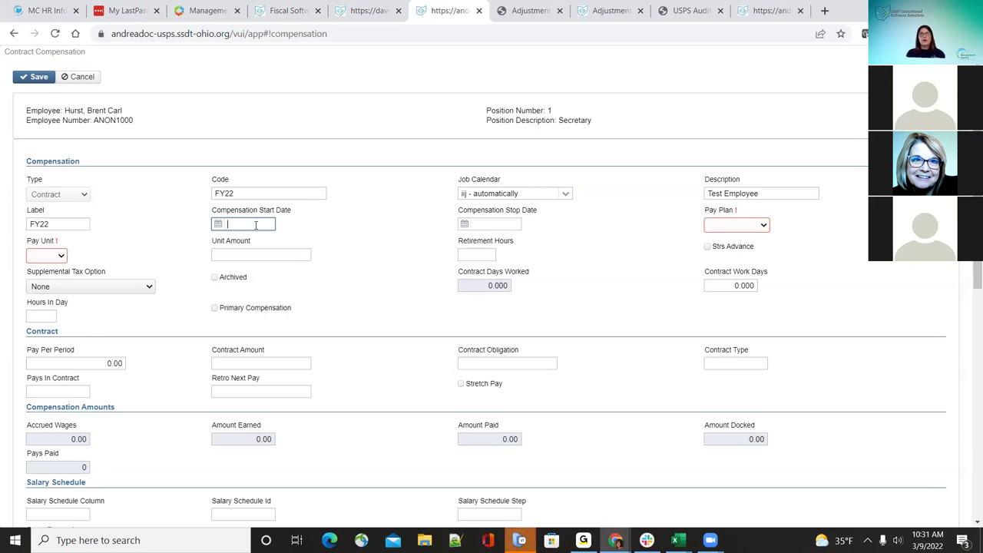
type("08/01/2021")
key("Tab")
type("06/30/2022")
key("Tab")
left_click(764, 225)
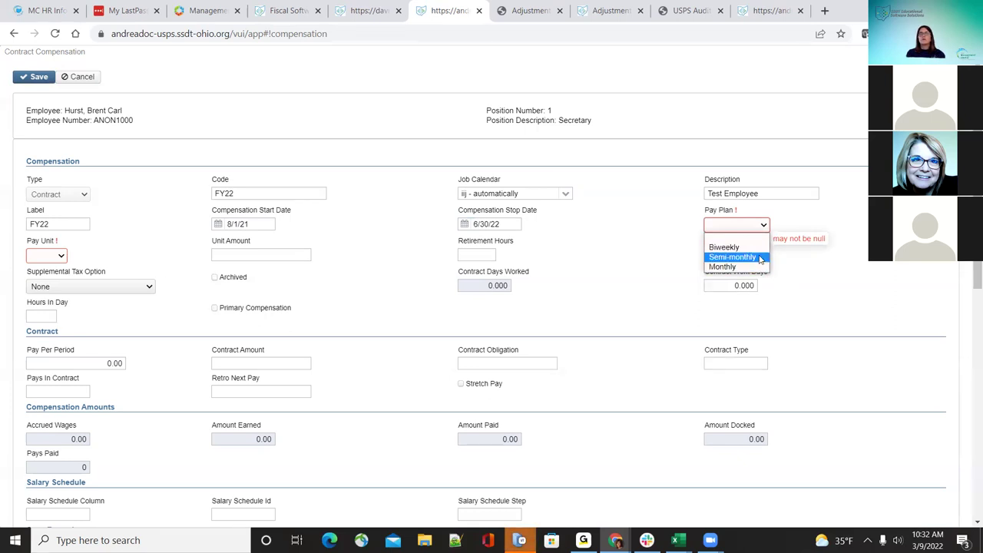
Step: Set the pay plan to Biweekly and the pay unit to Daily, leaving unit amount empty
left_click(757, 248)
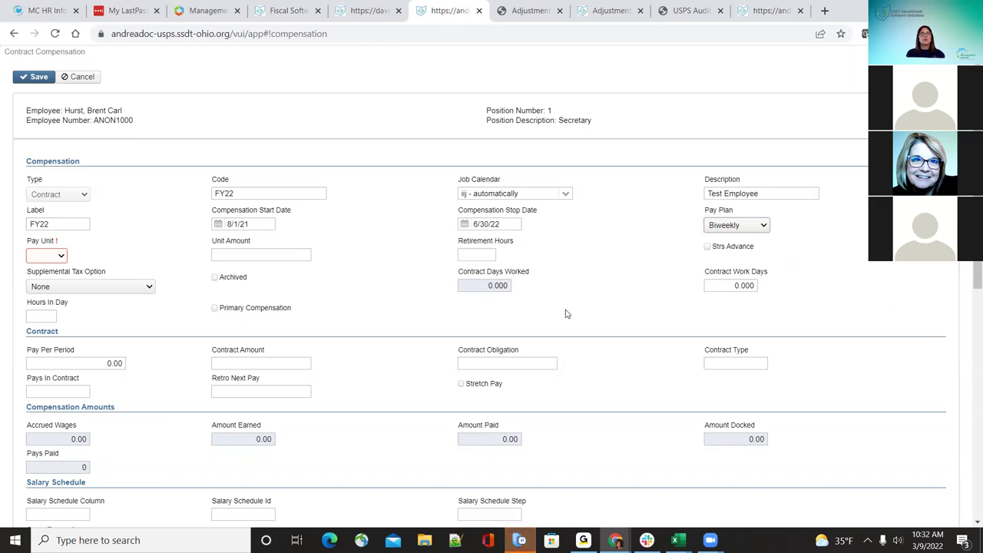
left_click(56, 259)
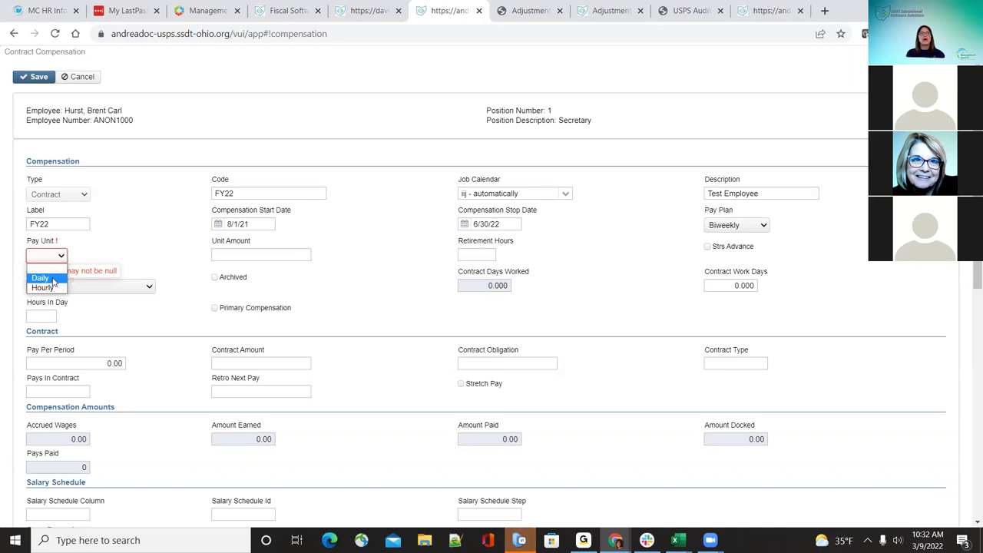
left_click(40, 278)
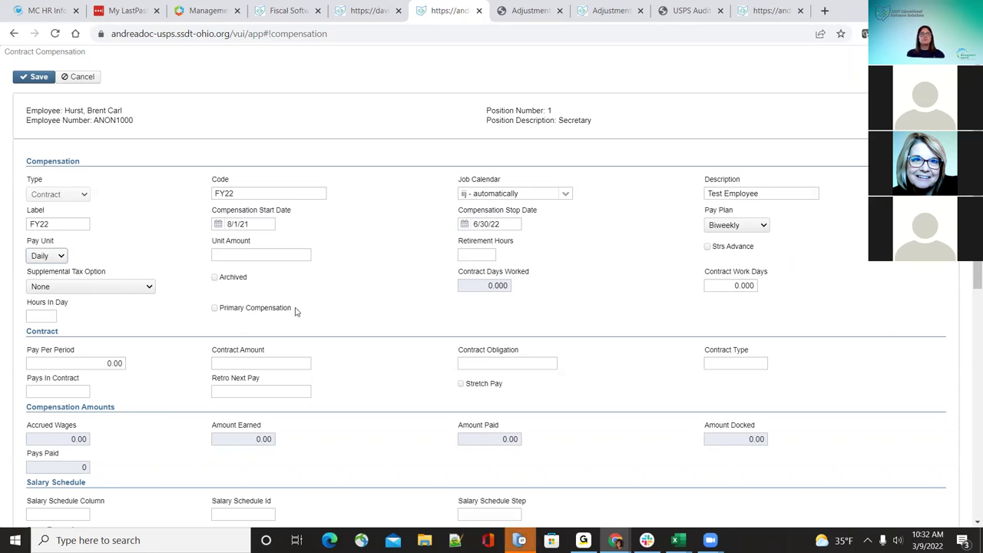
left_click(277, 258)
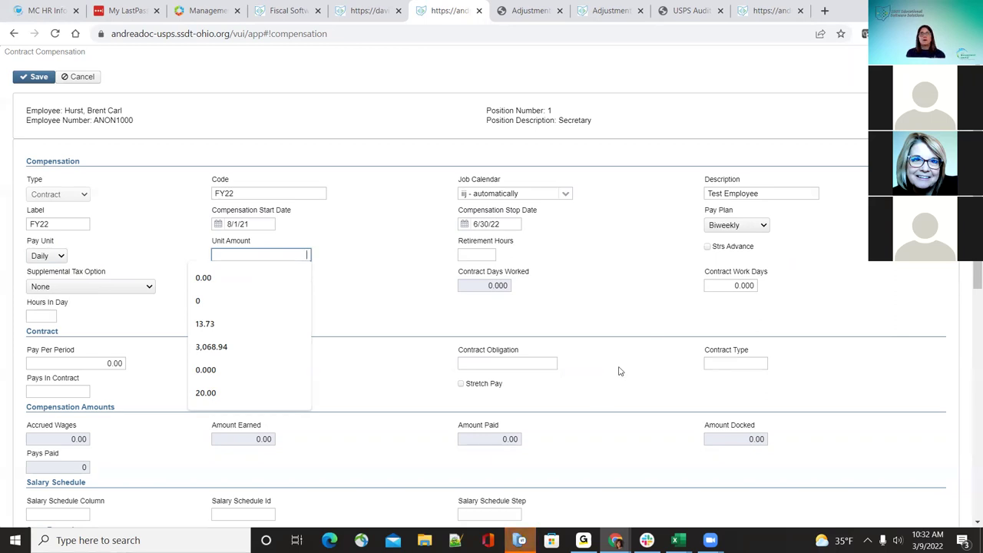
left_click(352, 240)
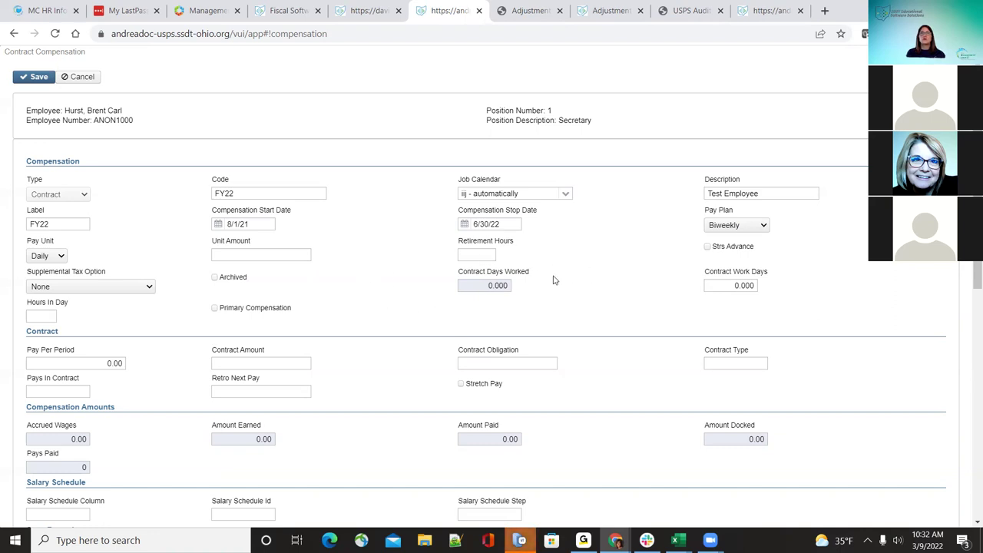
Step: Enter 7.5 retirement hours
left_click(487, 253)
type("7.5")
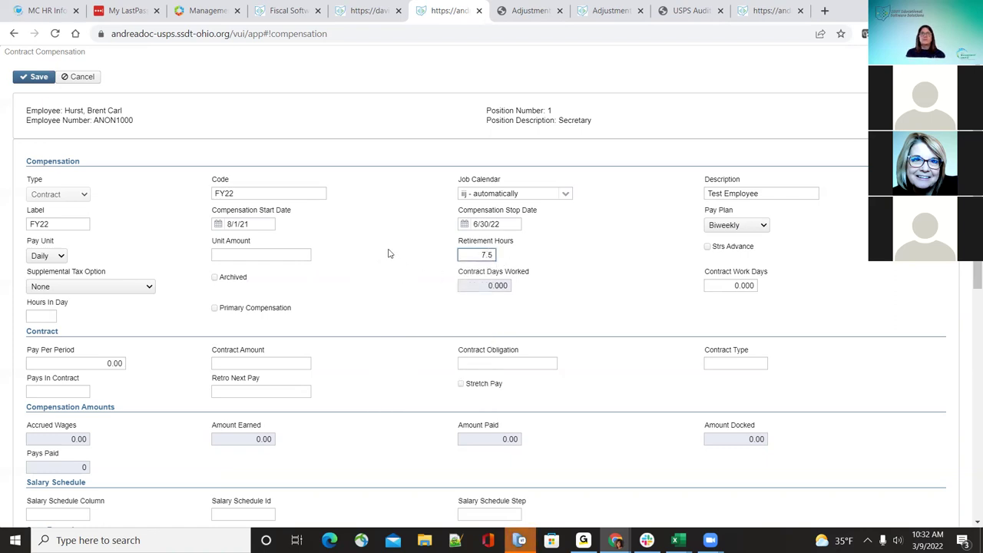
left_click(390, 253)
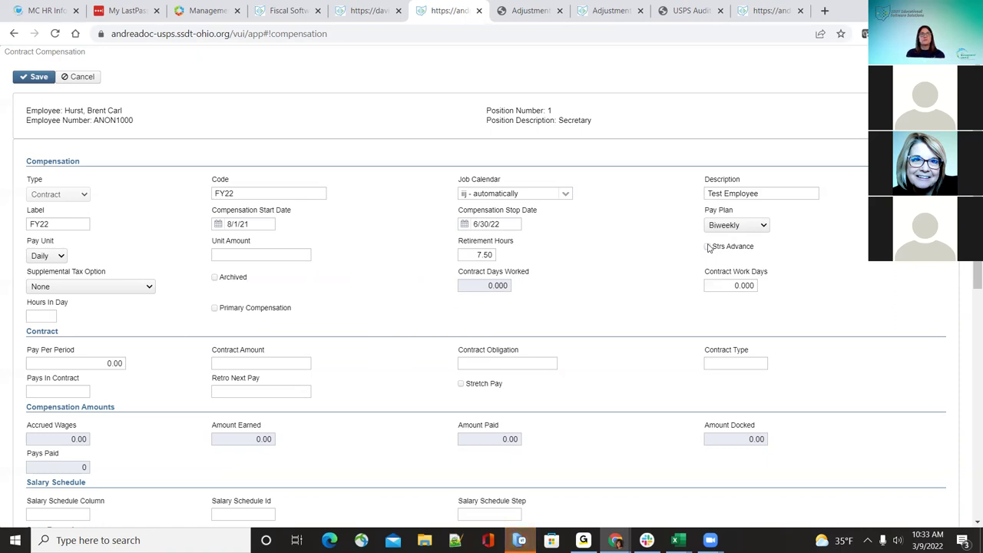
left_click(149, 288)
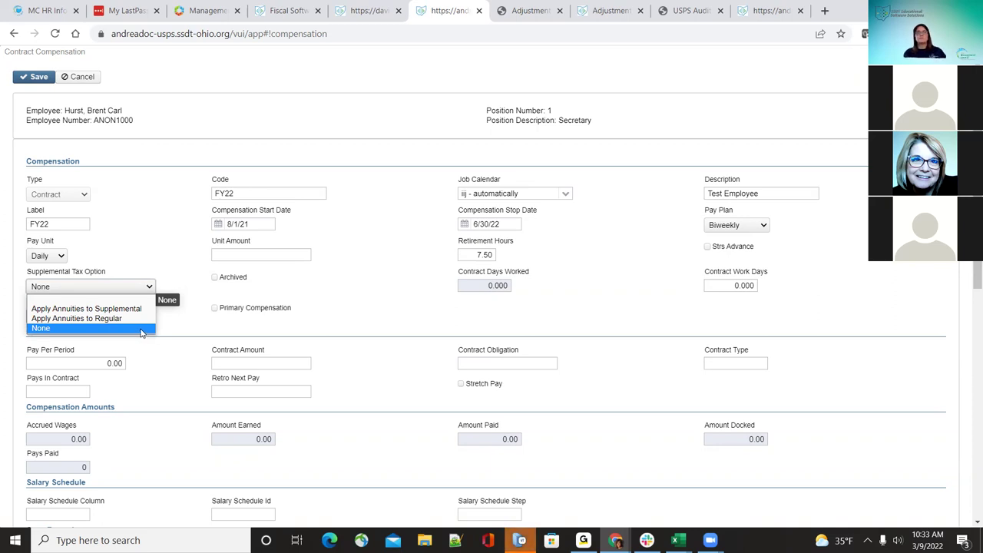
left_click(138, 329)
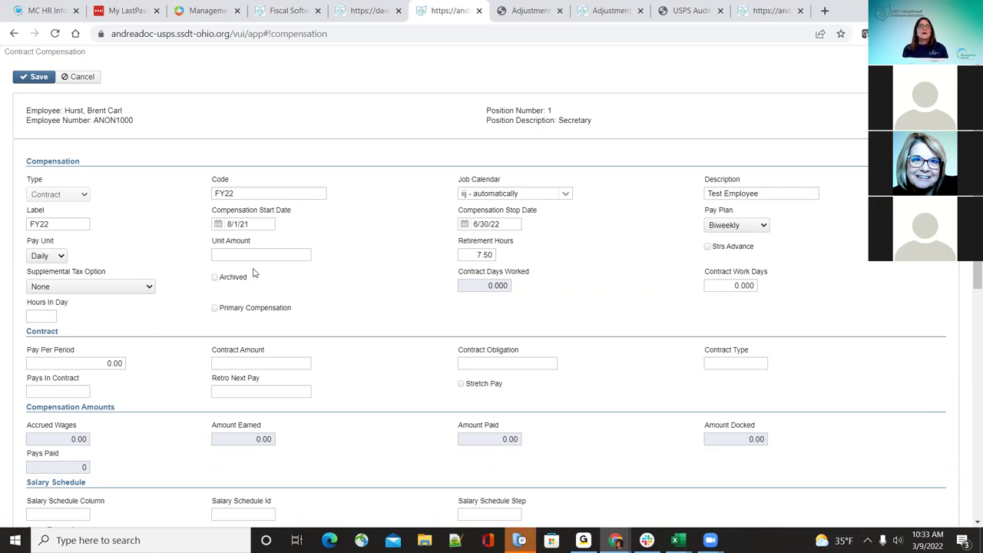
left_click(215, 278)
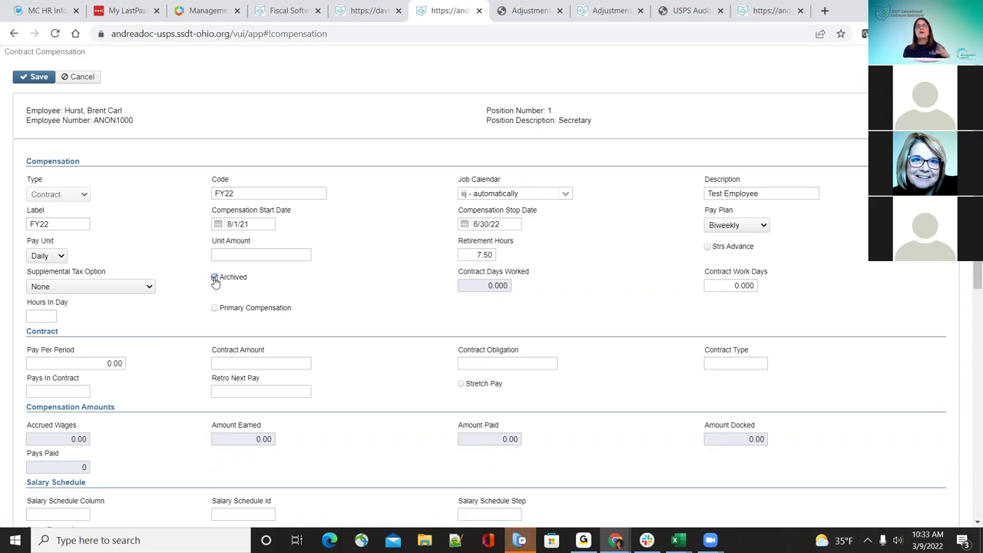
left_click(216, 279)
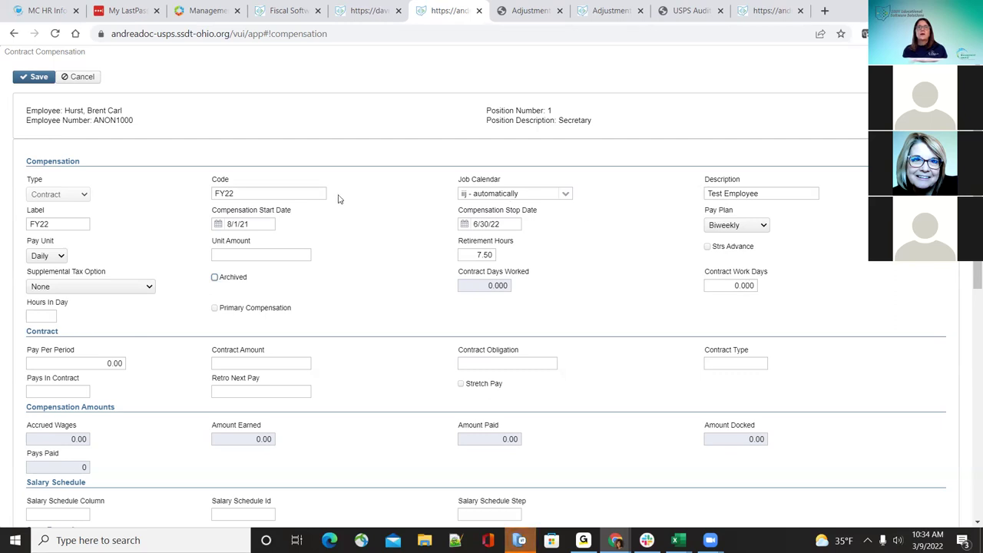
scroll(415, 370, "down", 1)
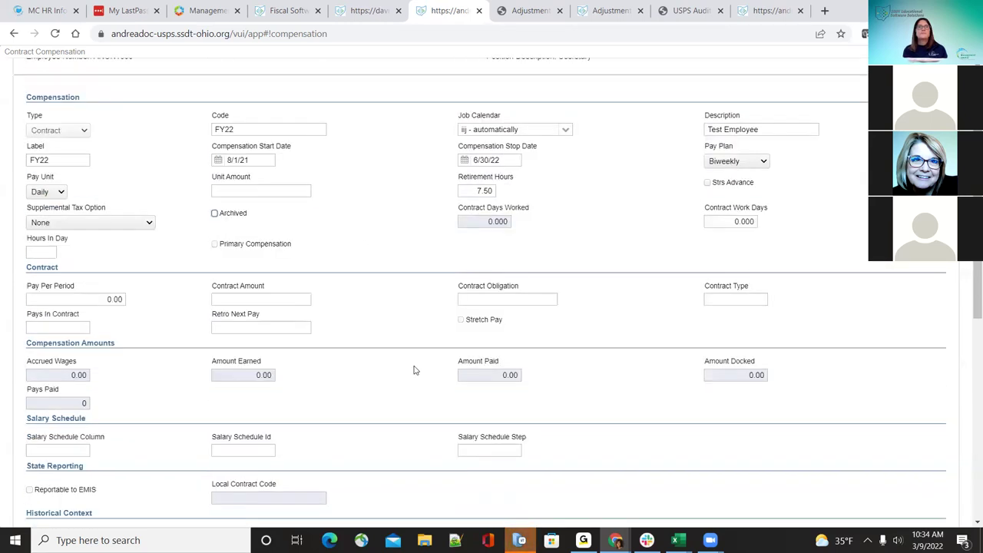
left_click(39, 252)
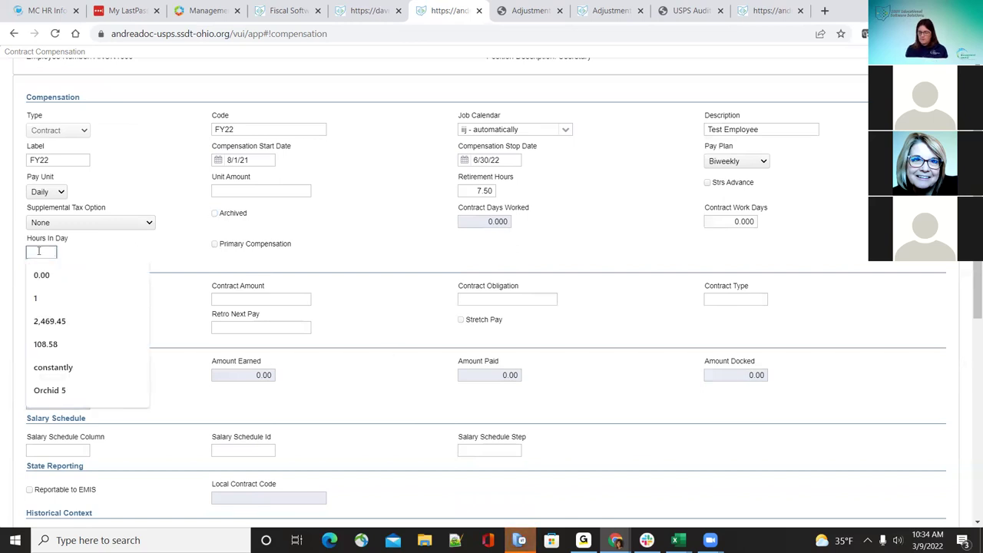
type("7.5")
left_click(382, 224)
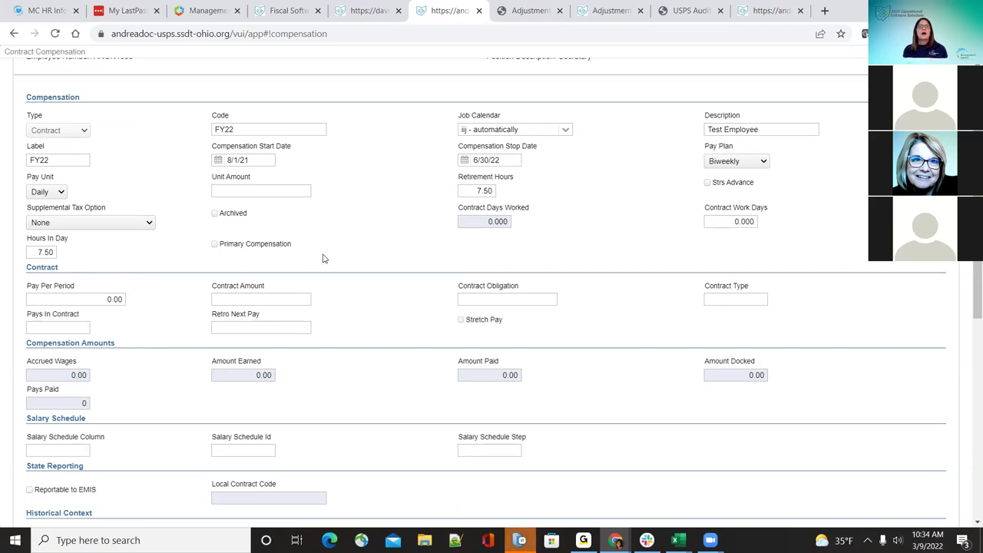
scroll(323, 258, "up", 1)
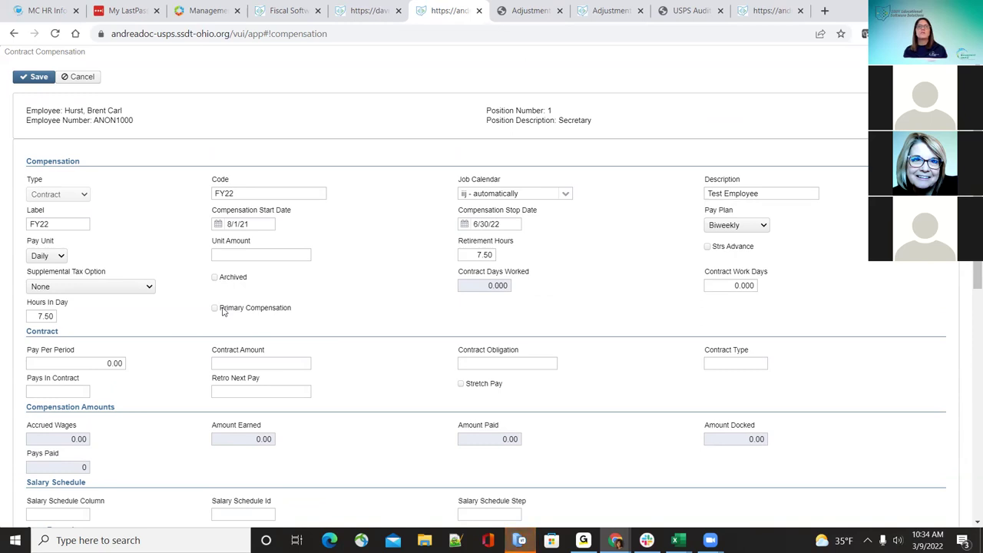
scroll(207, 384, "down", 1)
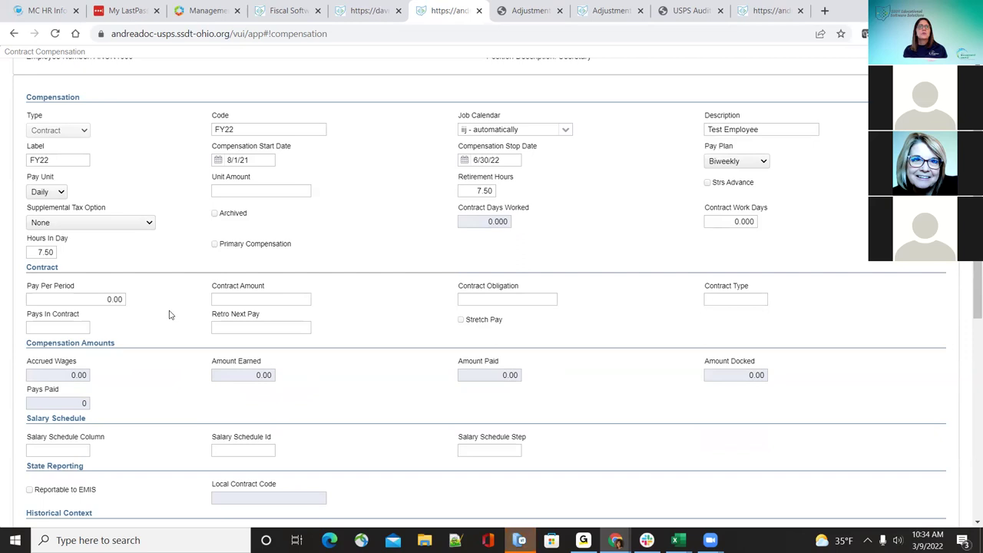
Step: Enter 50,000 as both the contract amount and the contract obligation
left_click(259, 301)
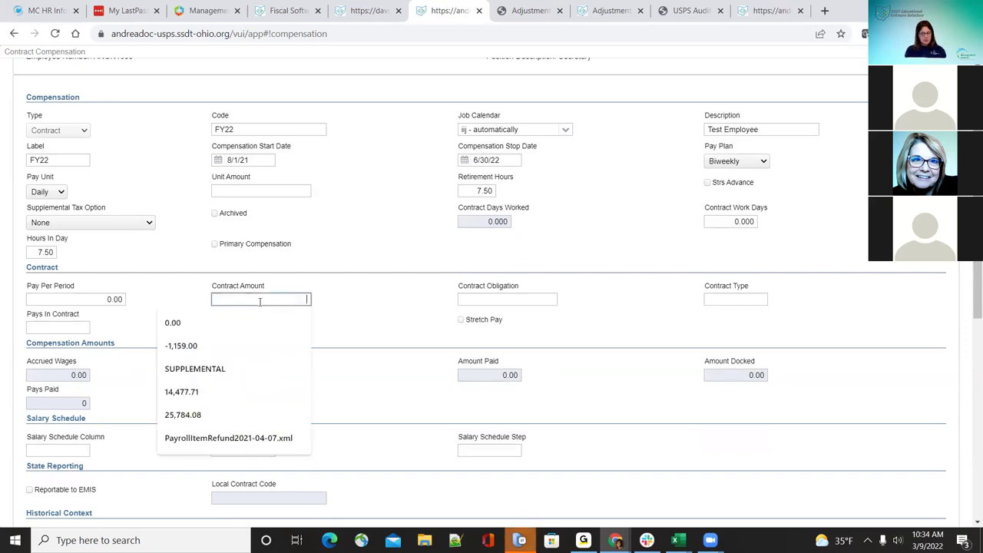
type("50,000")
key("Tab")
type("50,000")
key("Tab")
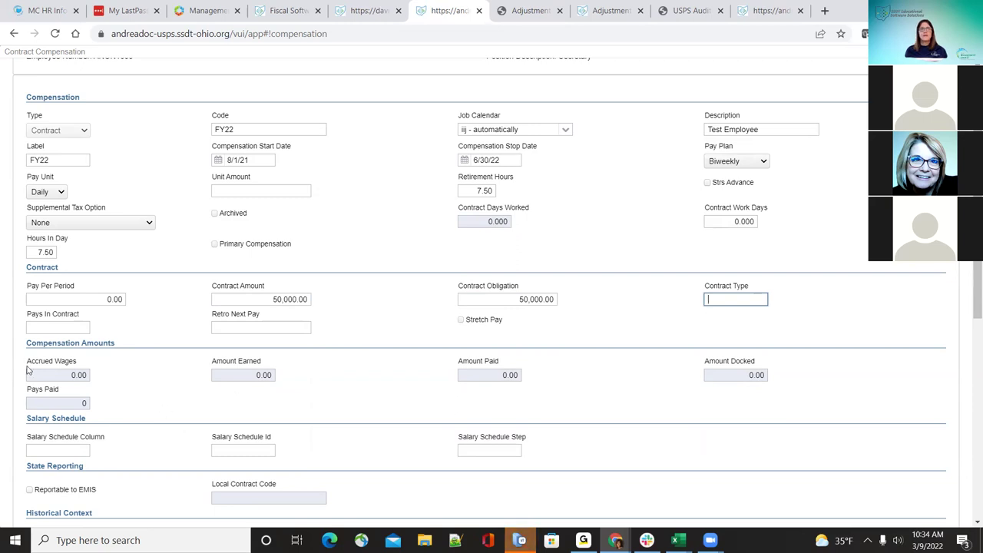
Step: Set pays in contract to 26, leaving retro next pay blank
left_click(53, 328)
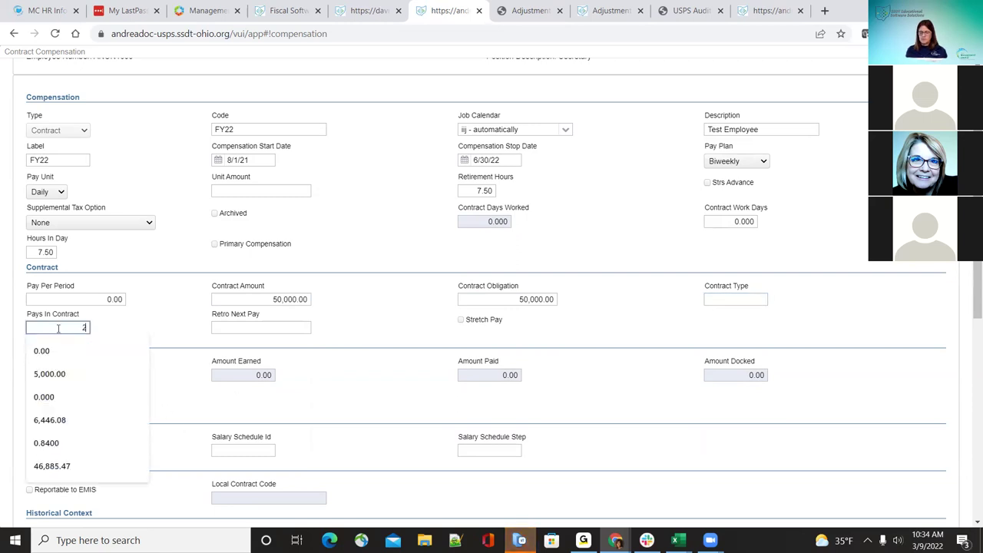
type("26")
left_click(170, 323)
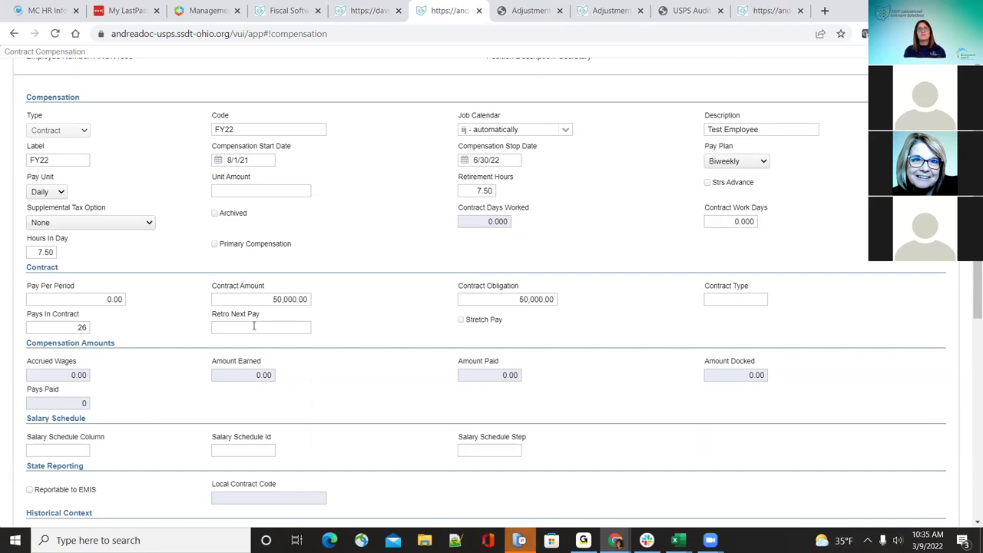
left_click(254, 326)
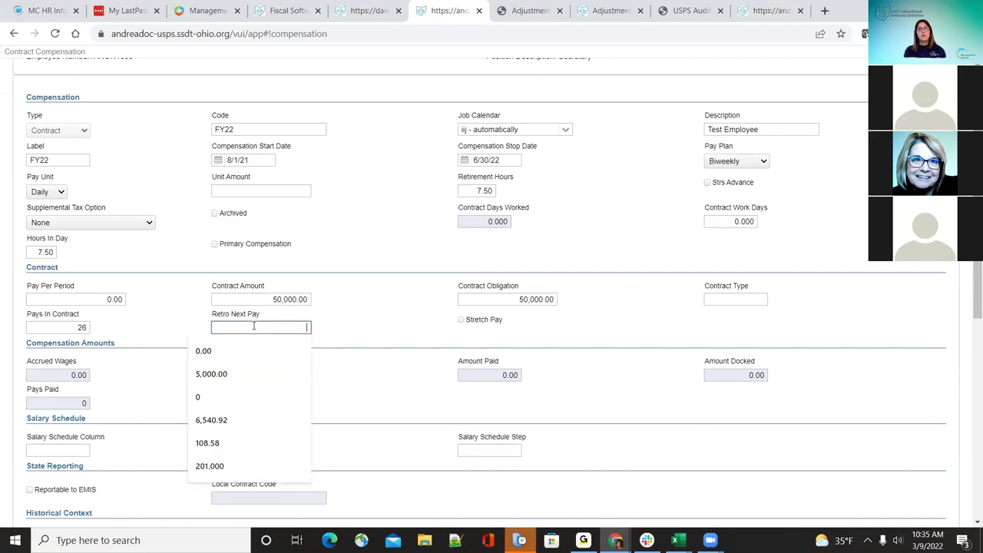
left_click(345, 327)
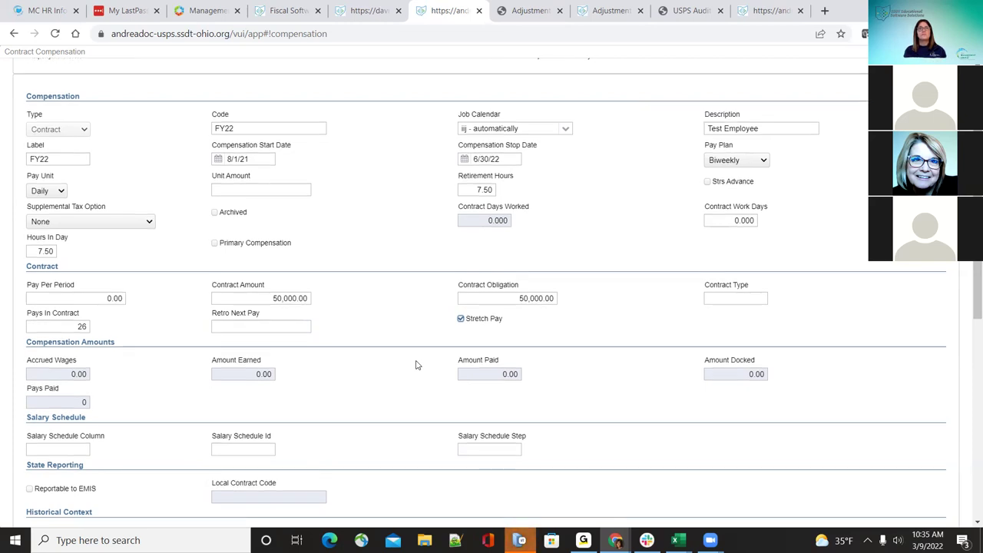
Step: Tick Reportable to EMIS in the State Reporting section
scroll(179, 316, "down", 1)
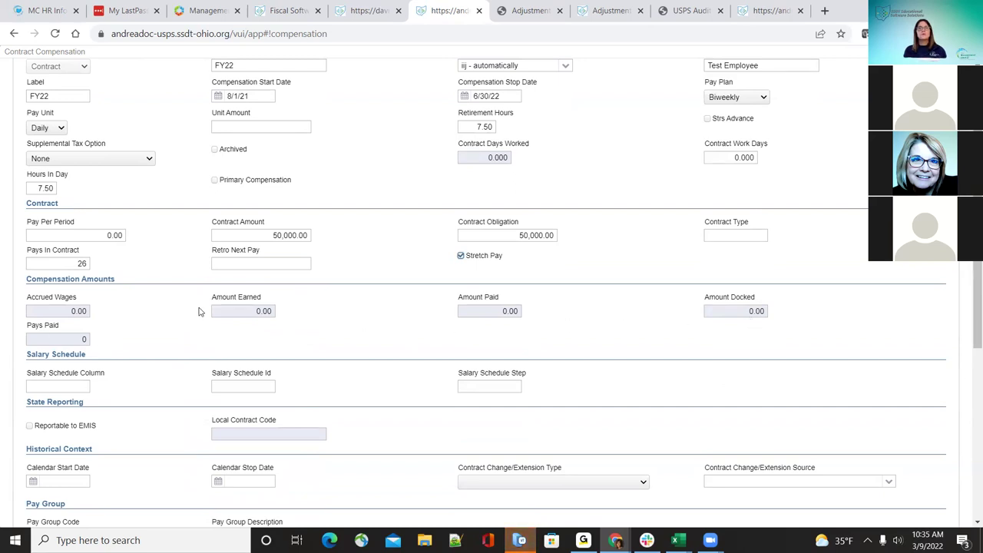
scroll(198, 311, "down", 1)
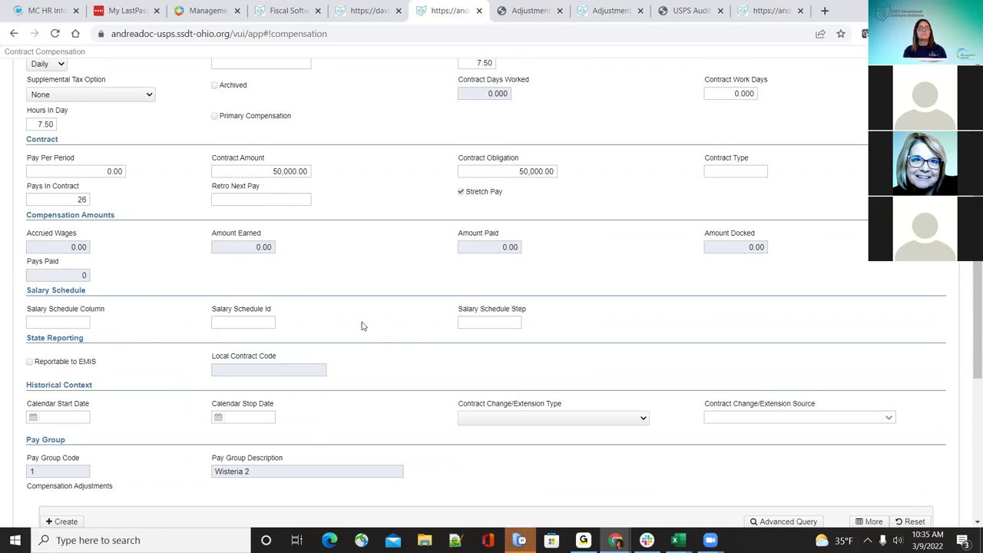
scroll(362, 326, "down", 1)
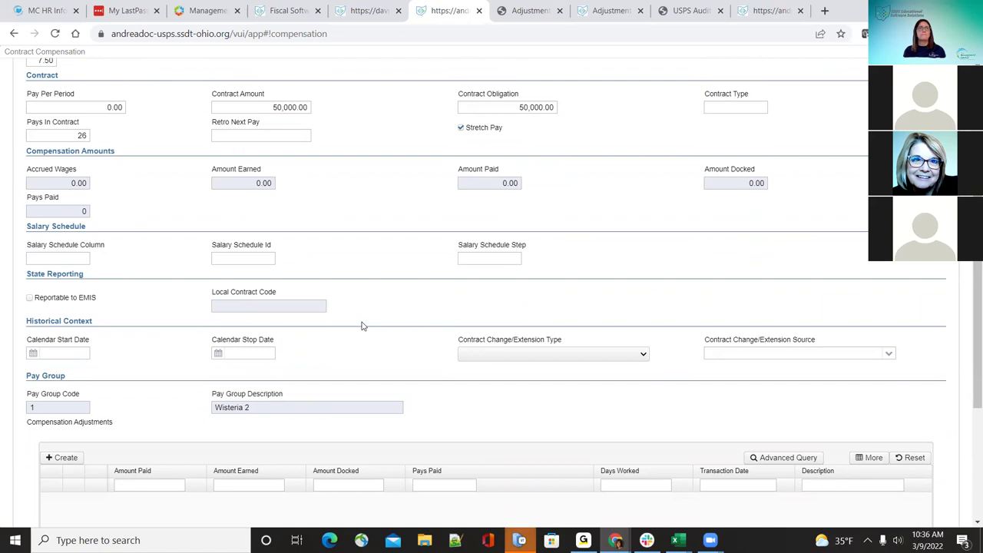
left_click(29, 300)
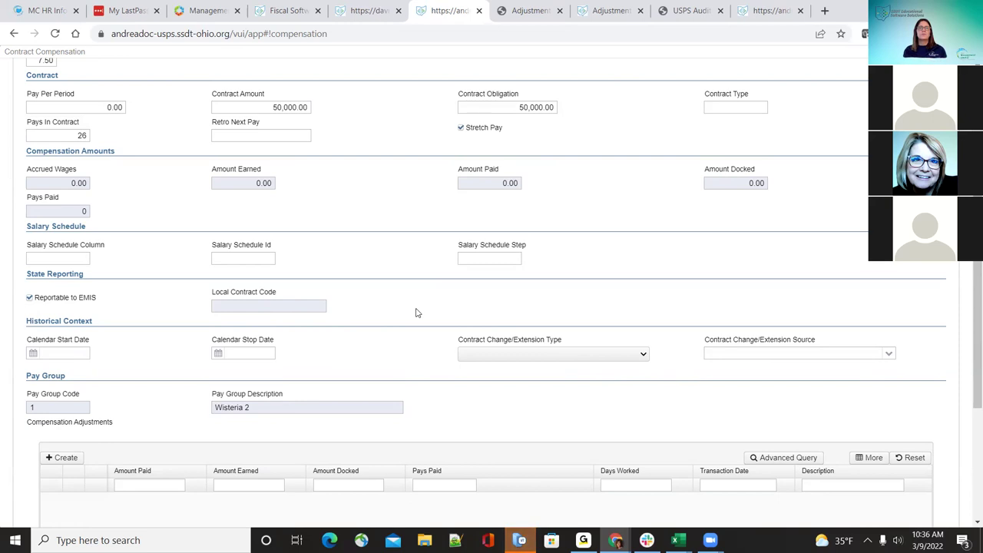
Step: Enter calendar start date 08/01/2021 and calendar stop date 06/30/2022
scroll(353, 375, "down", 1)
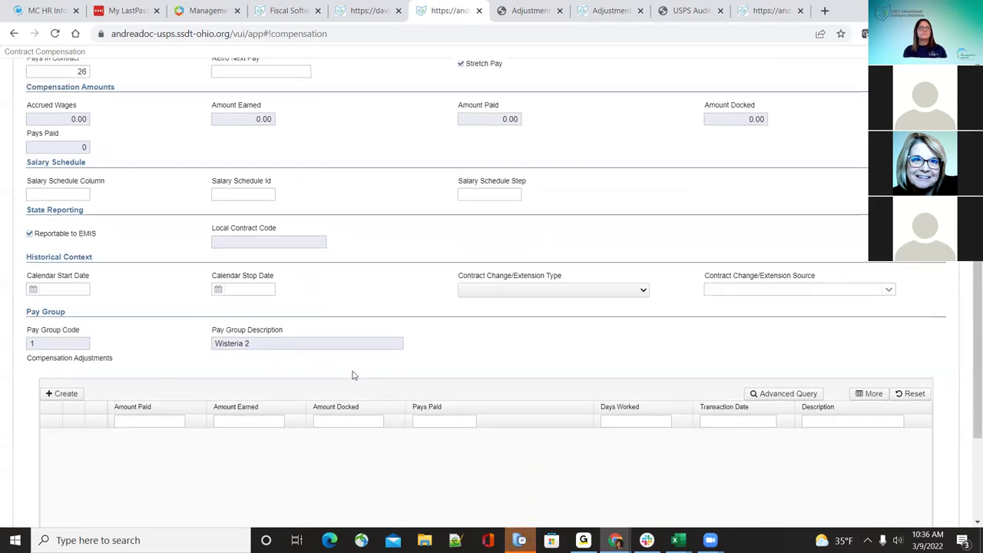
left_click(55, 288)
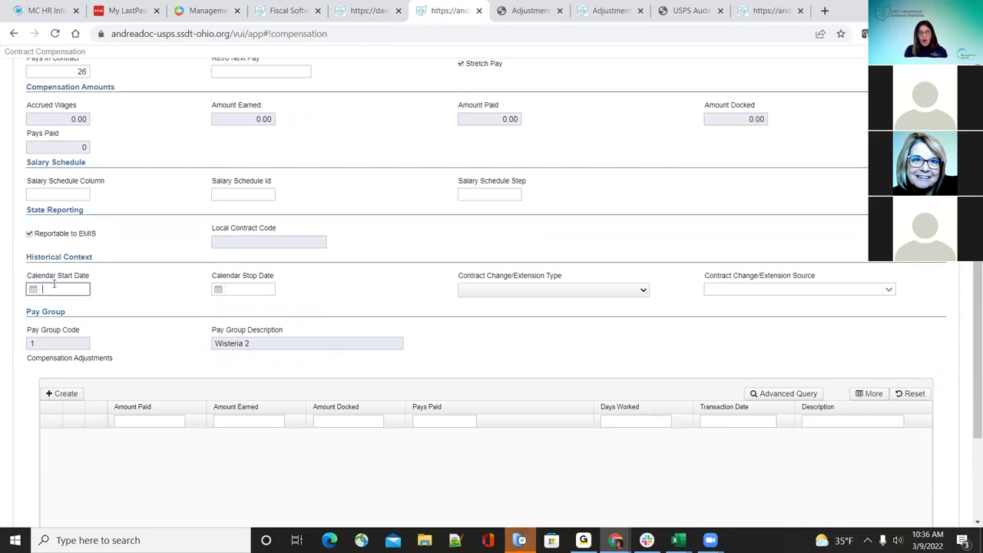
type("08/01/2021")
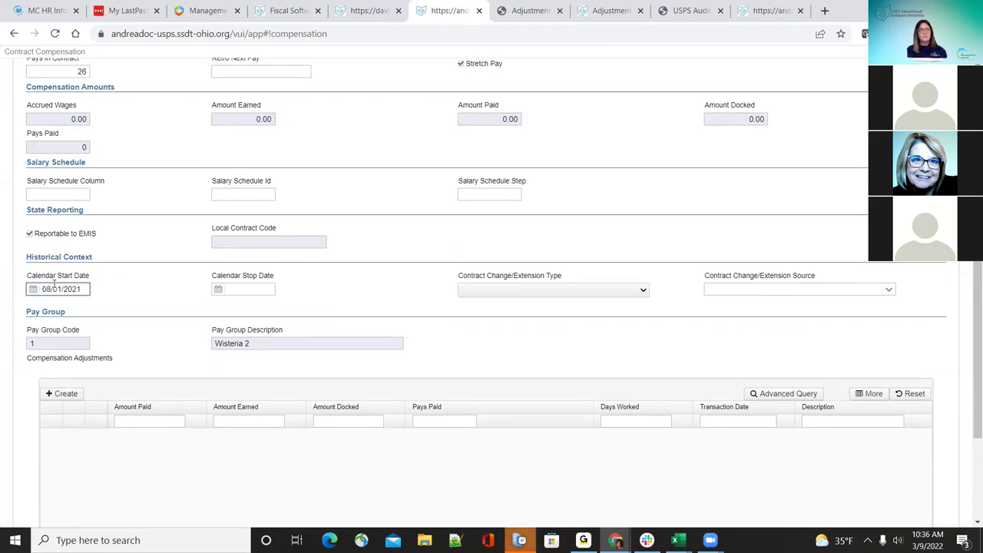
key("Tab")
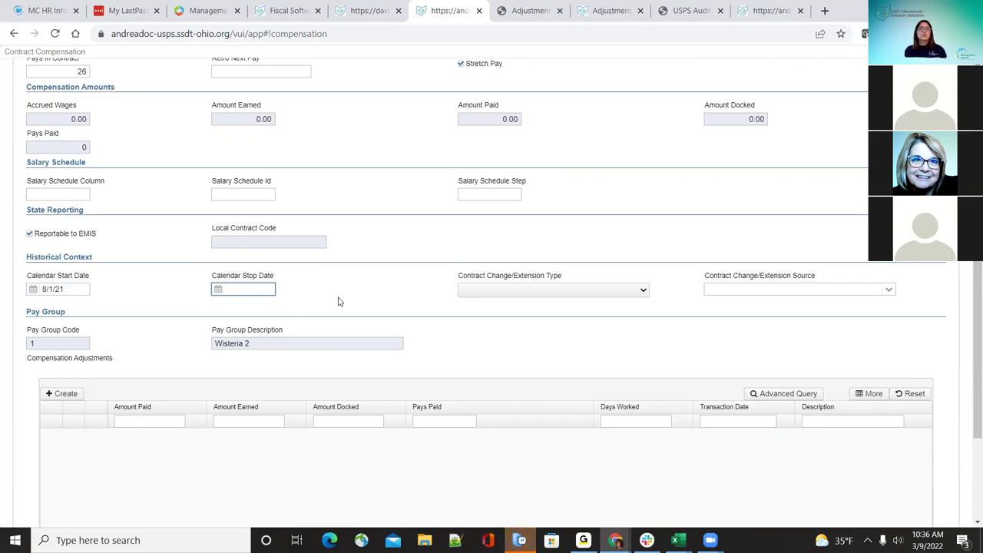
scroll(301, 281, "up", 1)
scroll(301, 279, "up", 4)
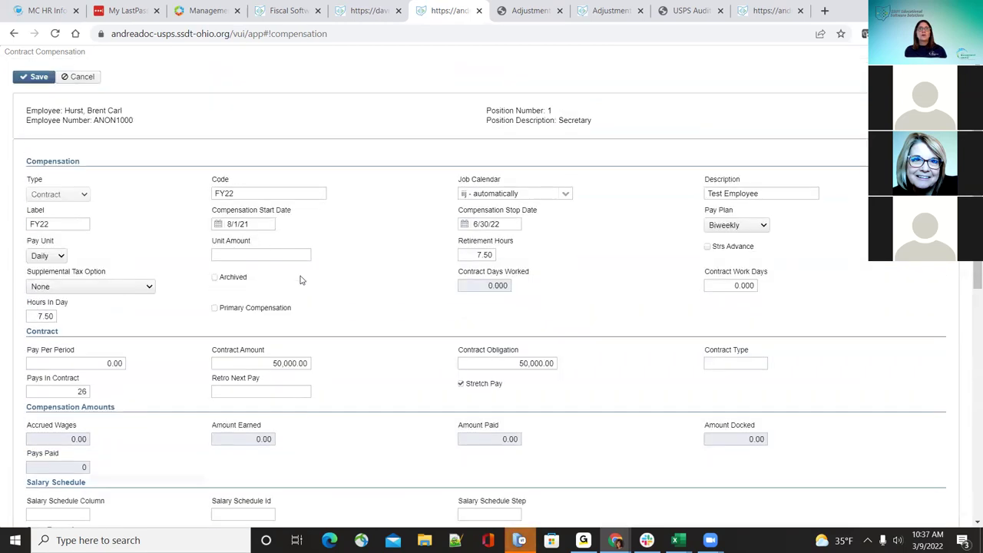
scroll(297, 259, "down", 6)
type("0")
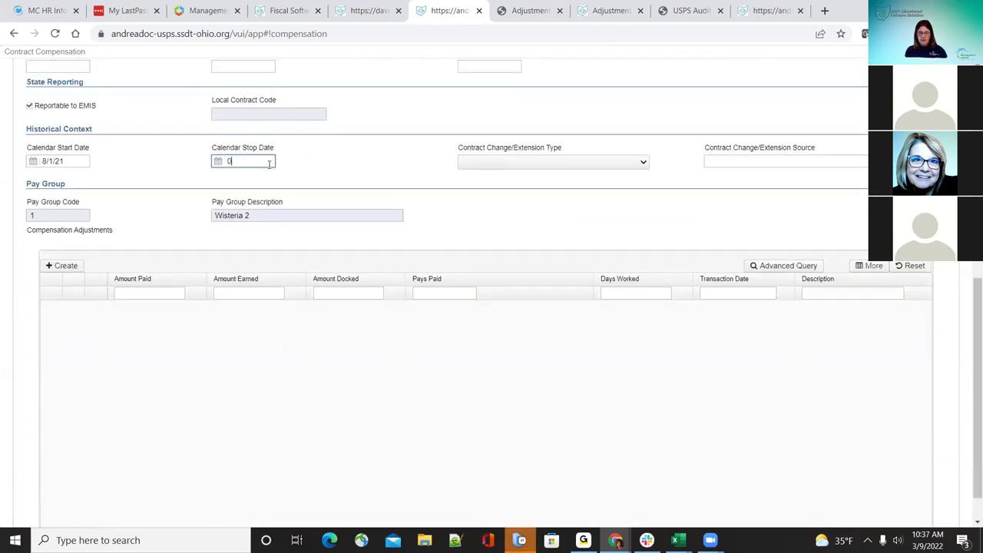
type("6/30/202")
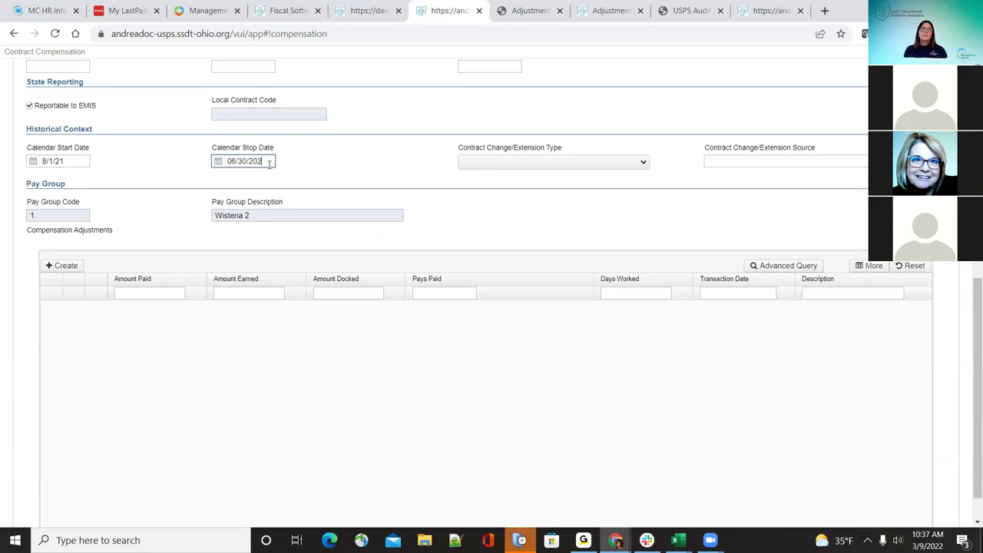
type("2")
key("Tab")
left_click(362, 183)
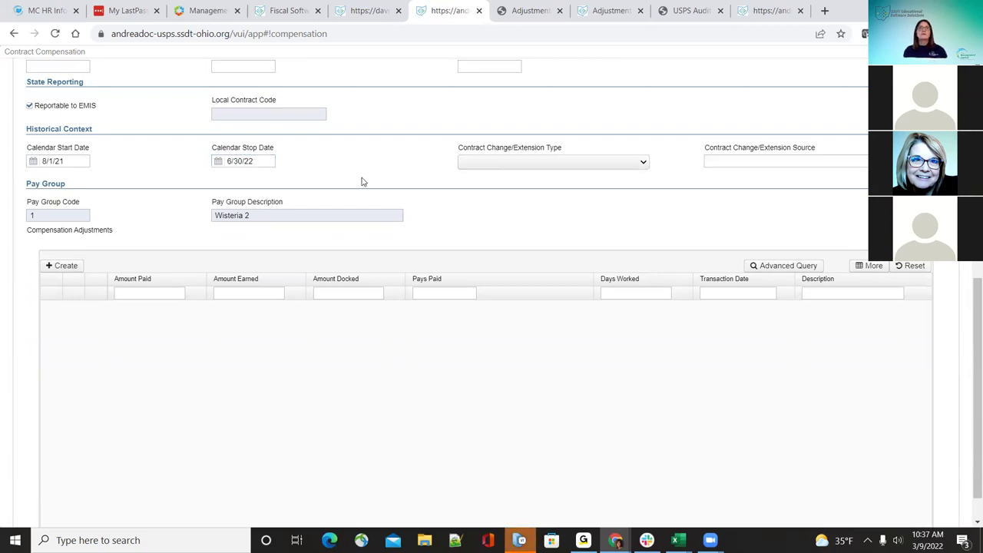
scroll(365, 184, "up", 1)
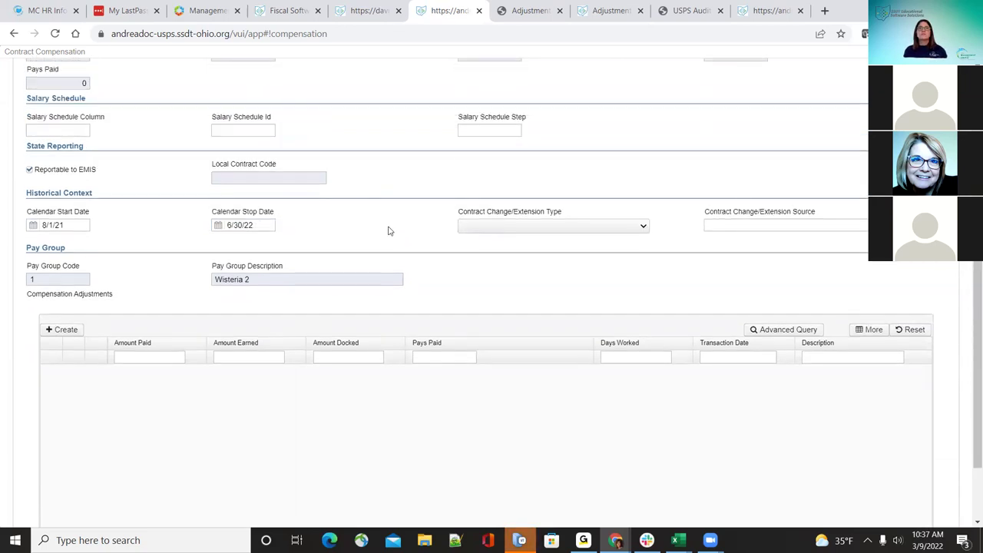
left_click(643, 228)
left_click(642, 229)
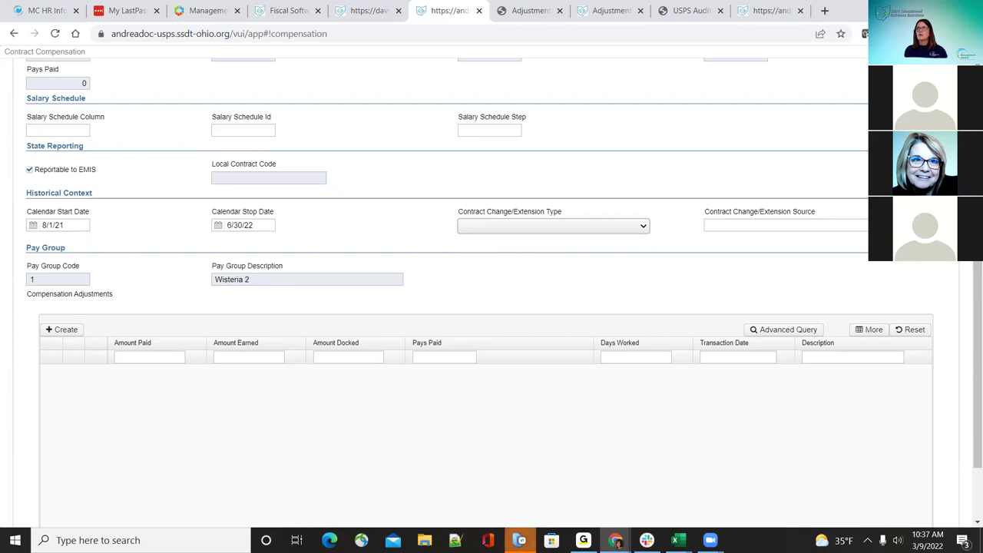
left_click(638, 232)
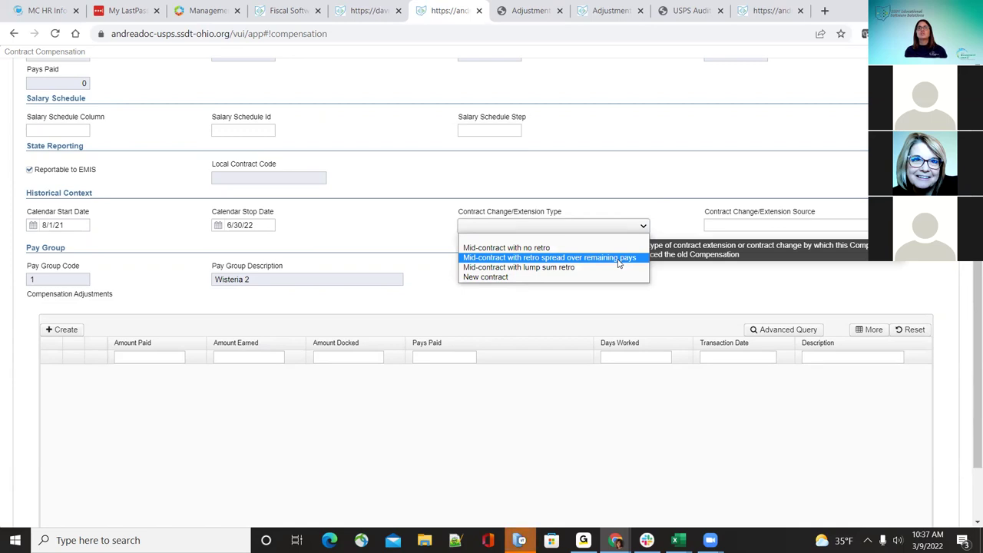
left_click(635, 198)
left_click(644, 227)
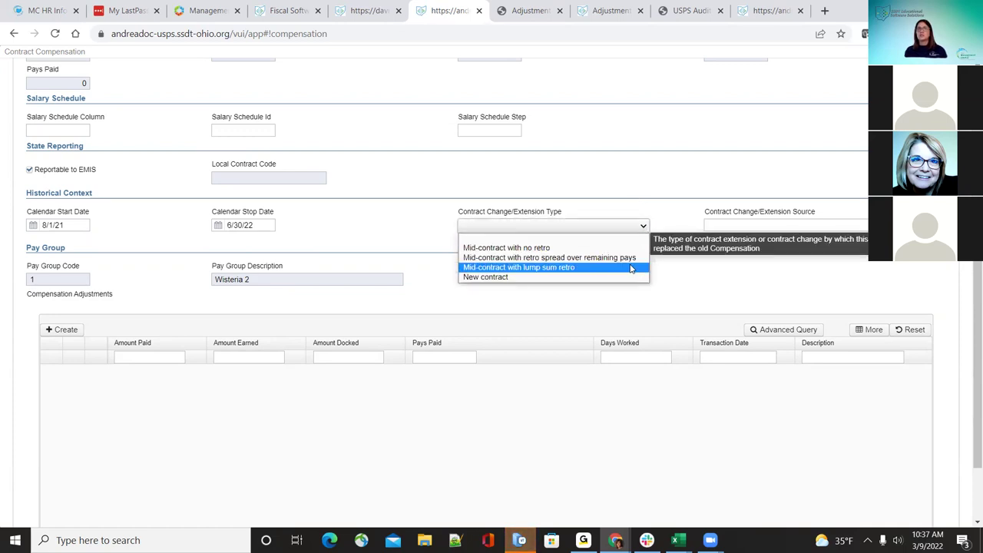
left_click(628, 200)
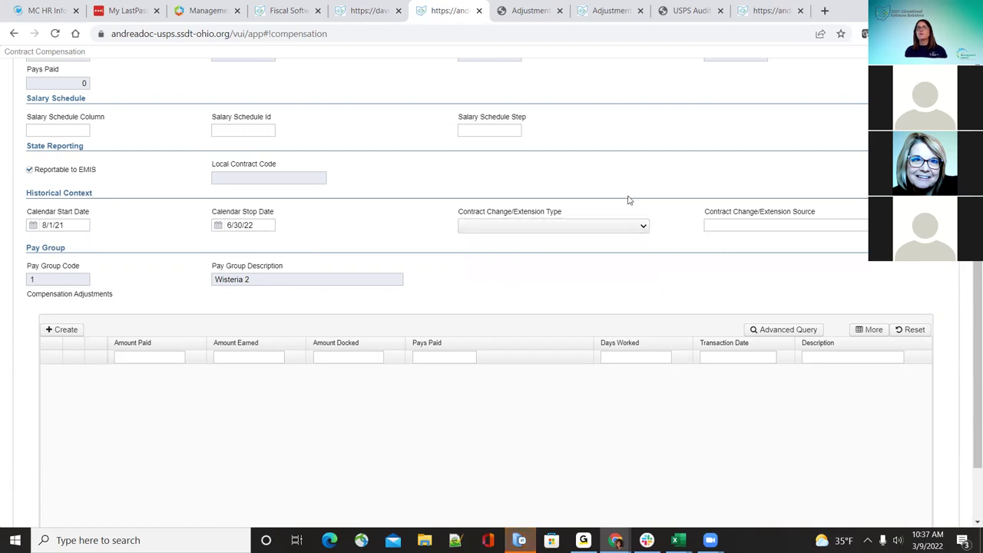
left_click(768, 225)
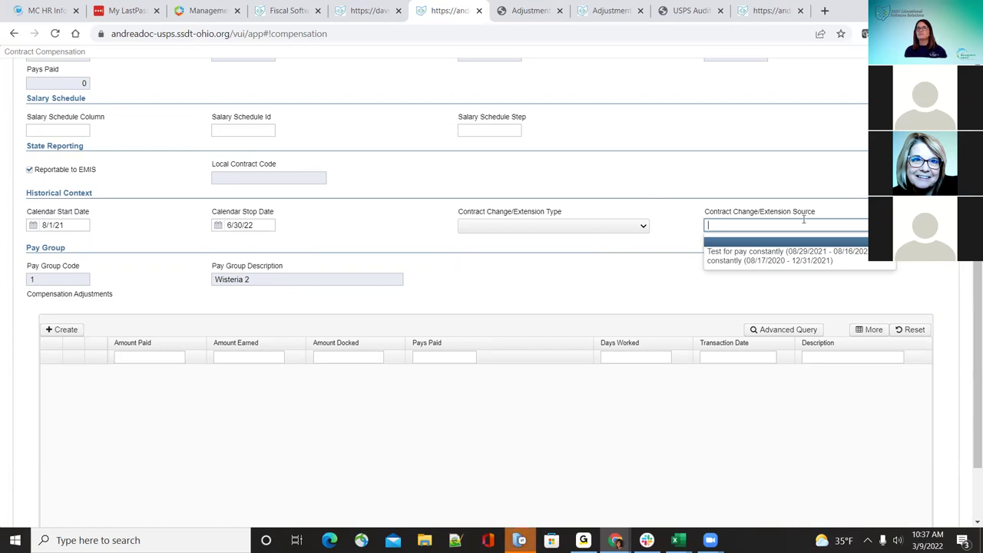
left_click(686, 165)
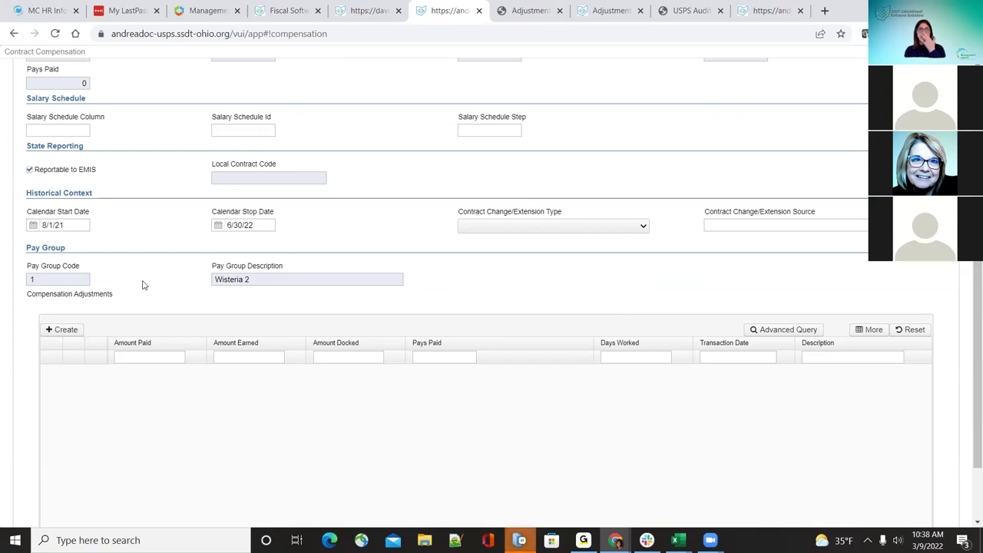
scroll(142, 285, "up", 5)
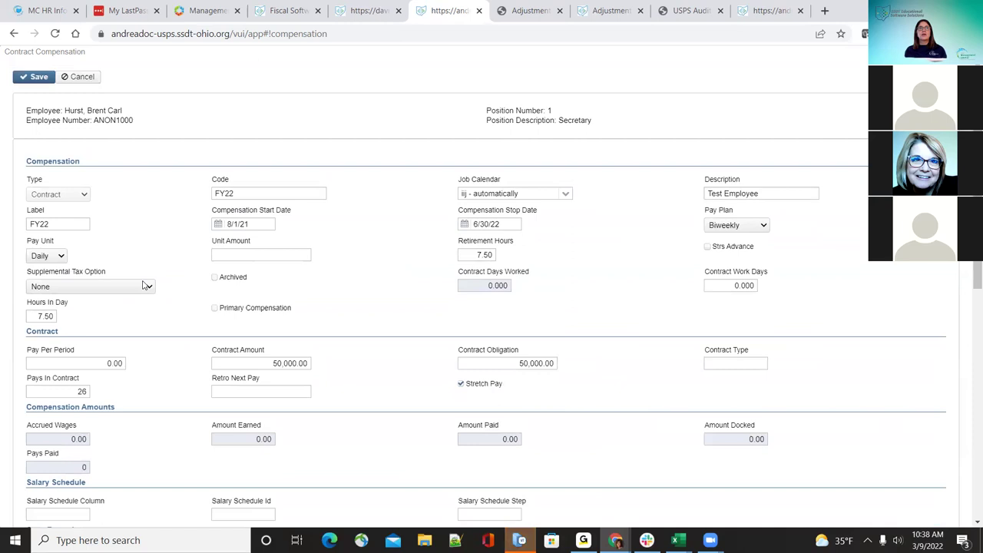
scroll(547, 155, "down", 7)
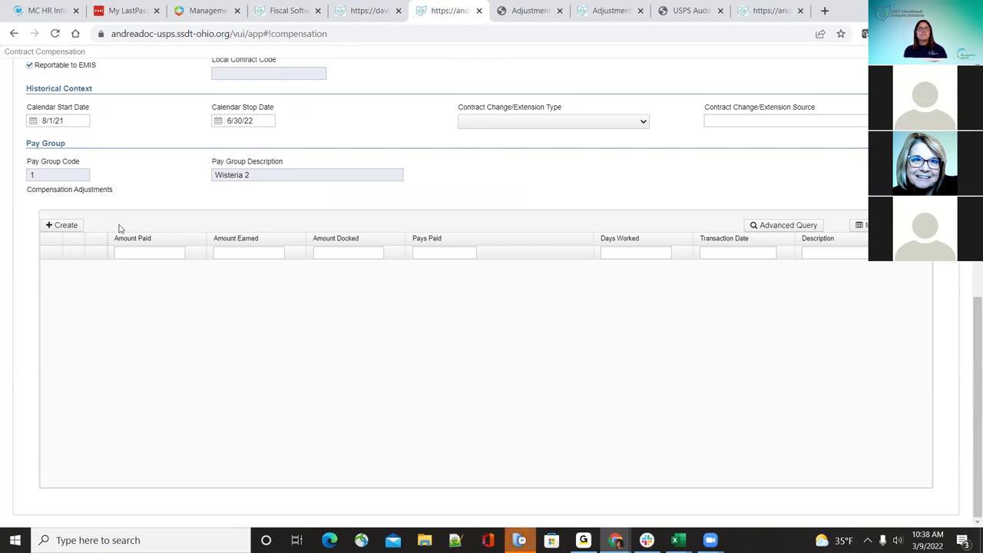
left_click(64, 225)
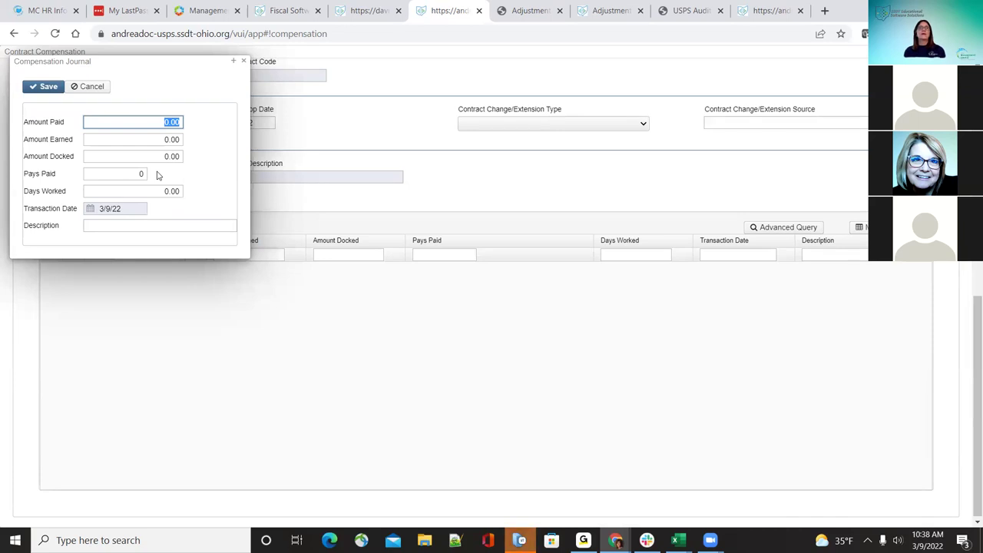
left_click(234, 60)
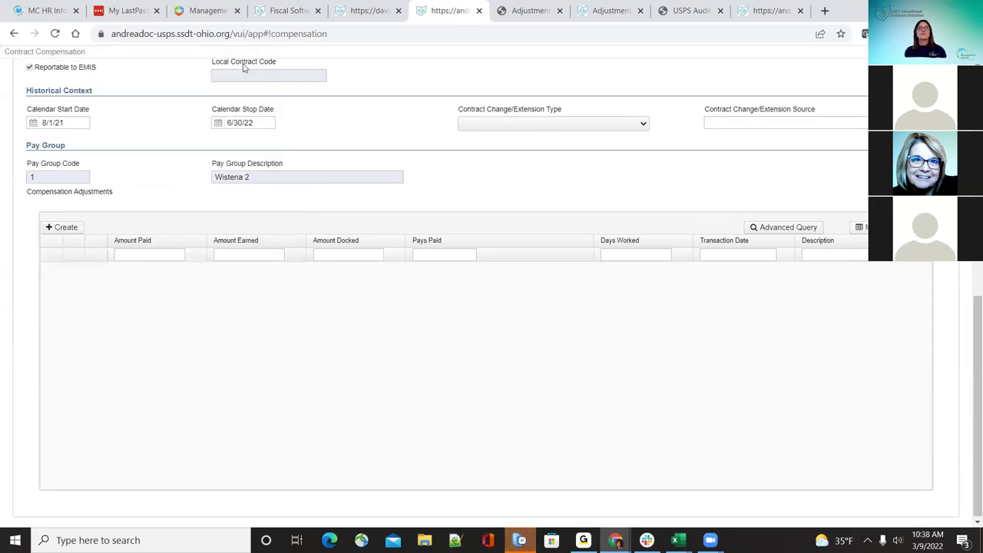
scroll(228, 192, "up", 3)
scroll(69, 185, "up", 2)
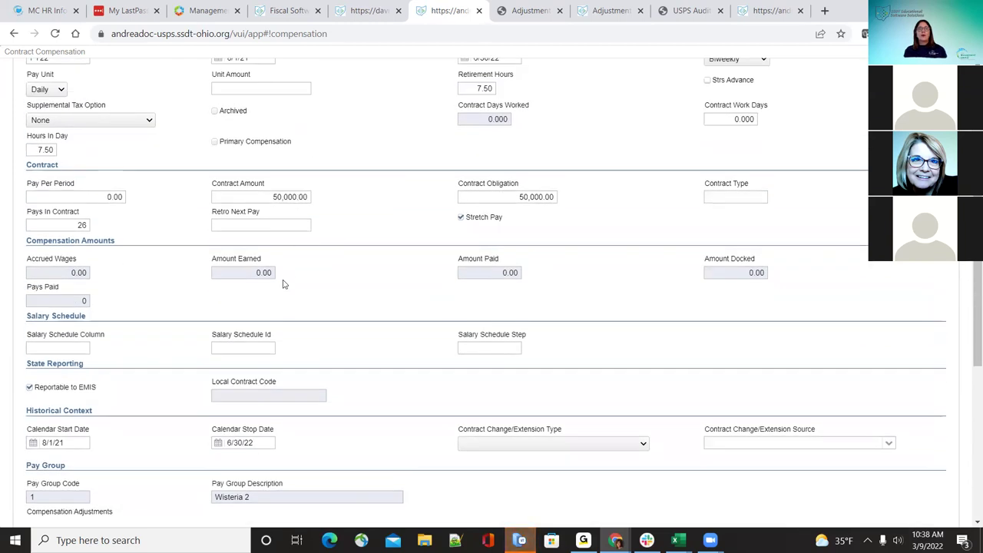
scroll(283, 284, "down", 5)
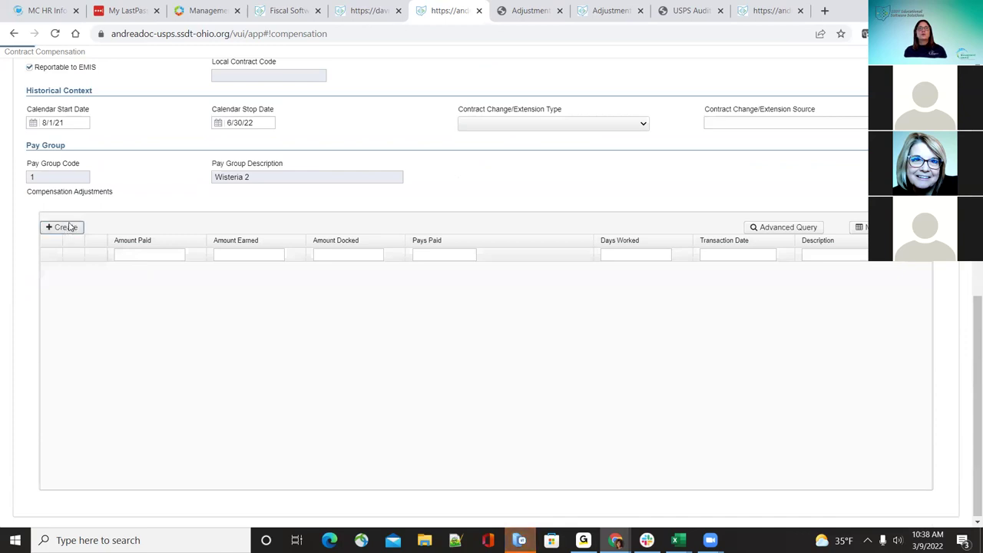
left_click(66, 227)
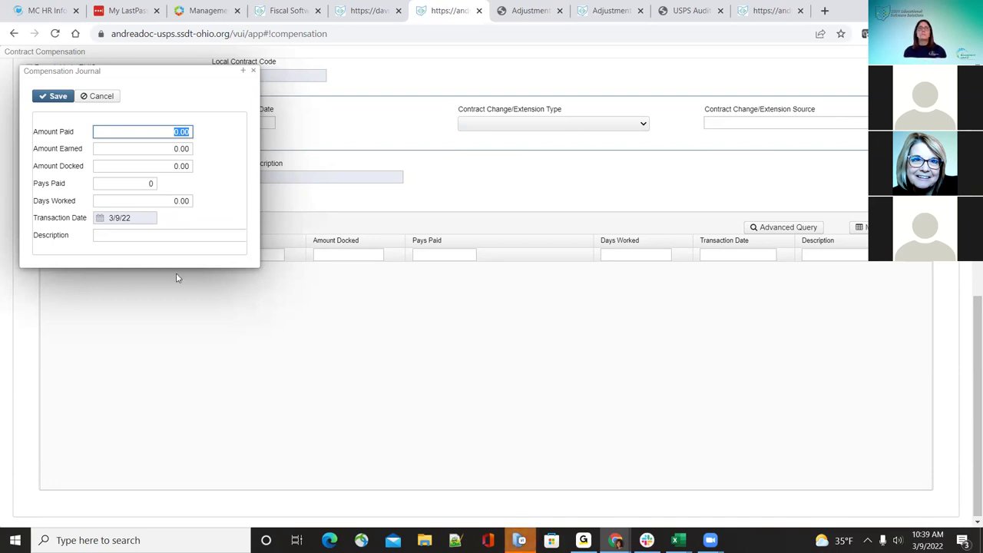
left_click(253, 70)
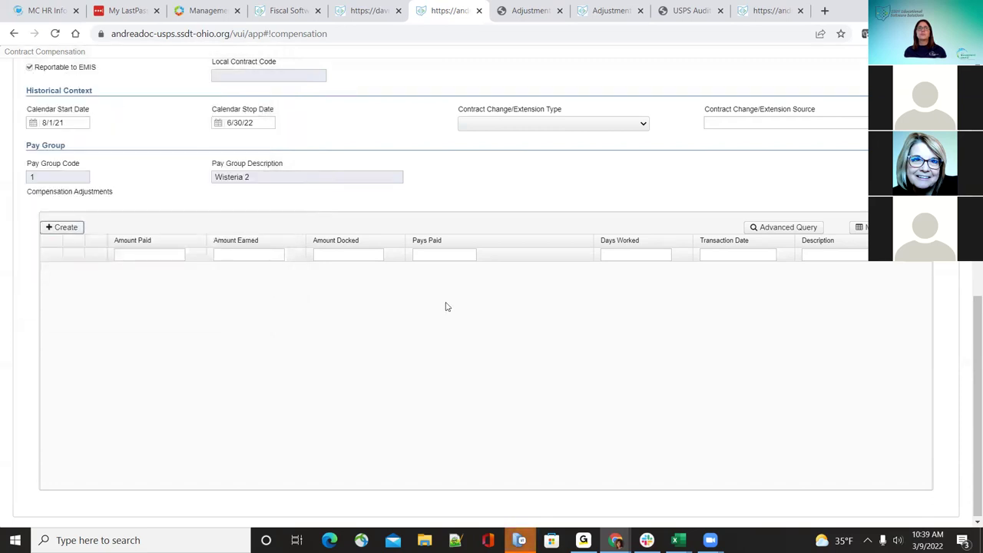
scroll(446, 305, "up", 4)
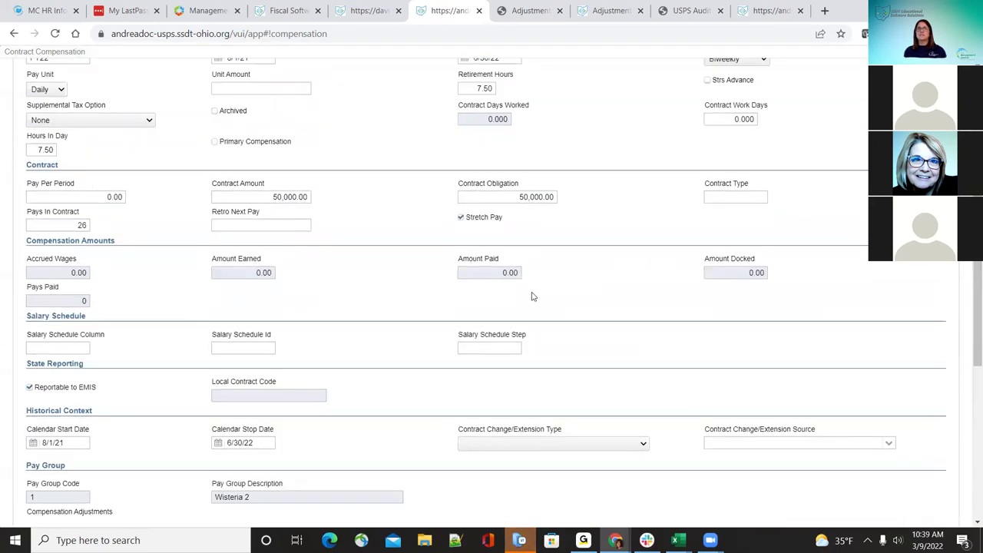
scroll(529, 295, "down", 3)
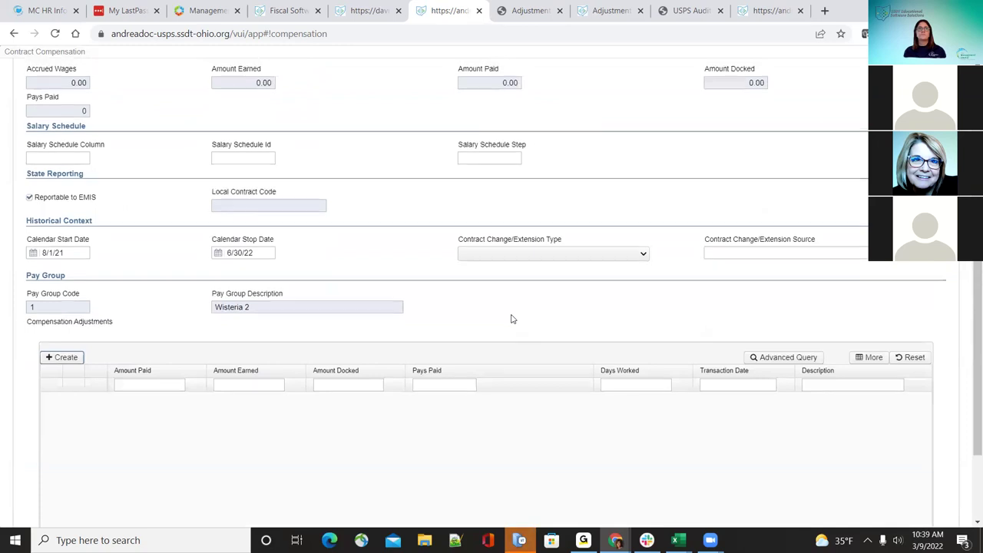
scroll(512, 318, "up", 4)
scroll(518, 317, "up", 1)
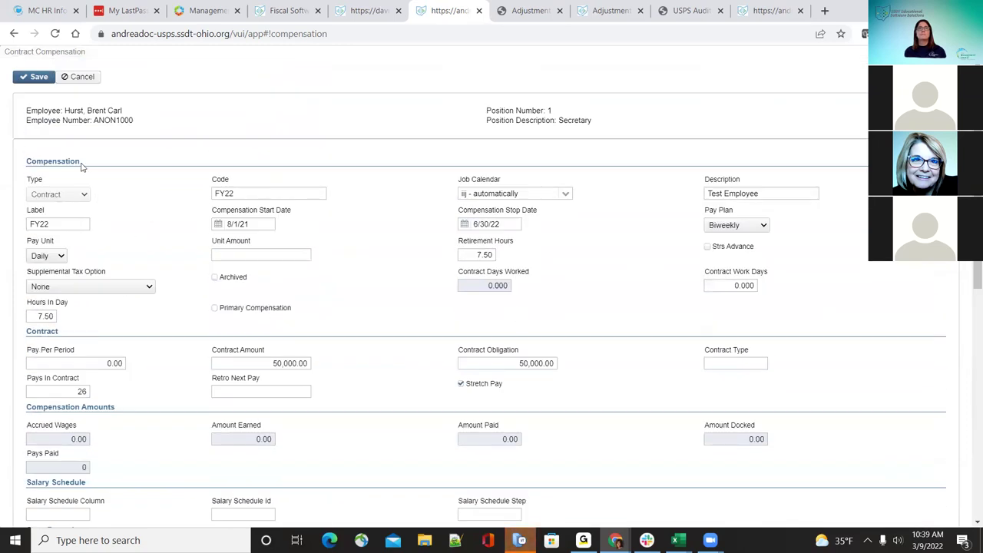
Step: Save the compensation and review the calculated 110 work days, 454.545 unit amount and 1,923.08 pay
left_click(37, 79)
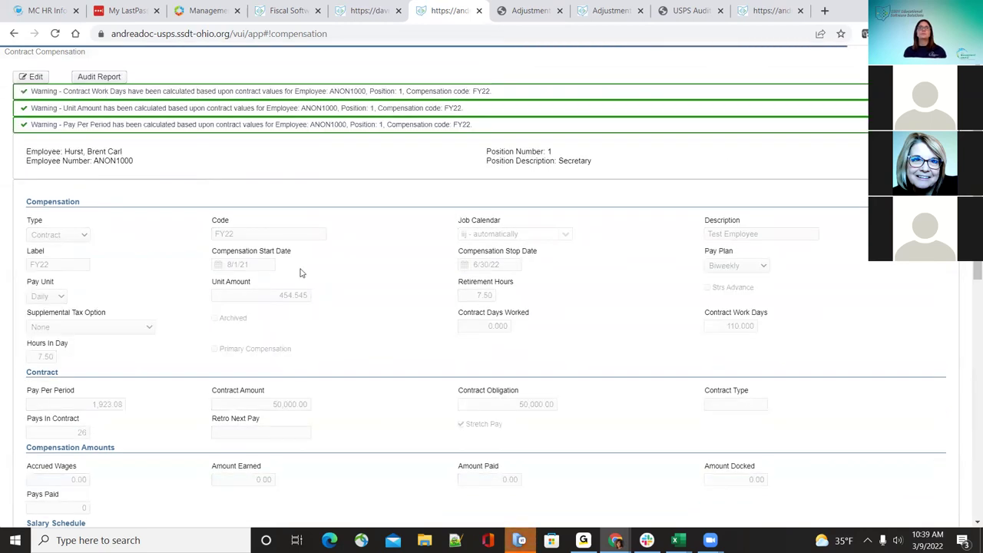
scroll(308, 239, "down", 1)
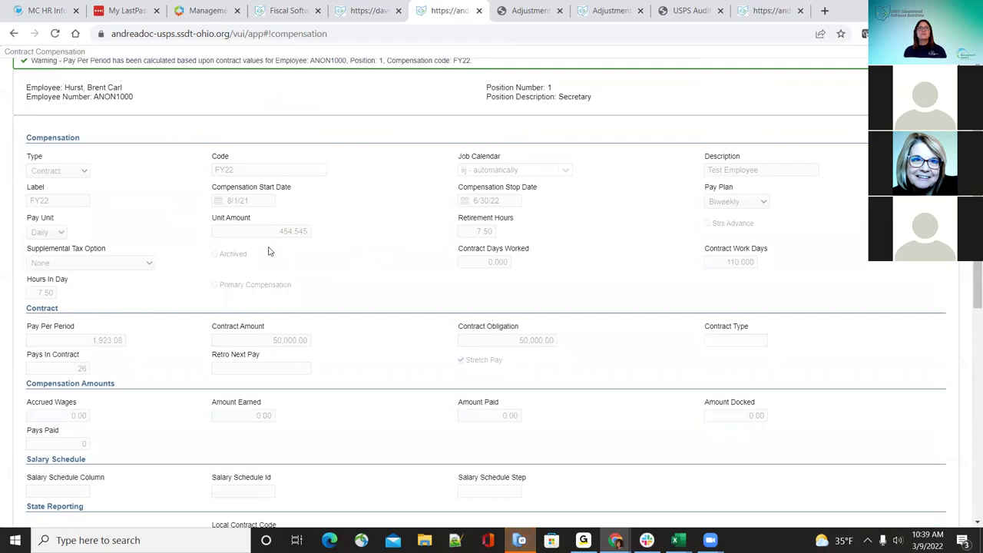
scroll(236, 270, "down", 1)
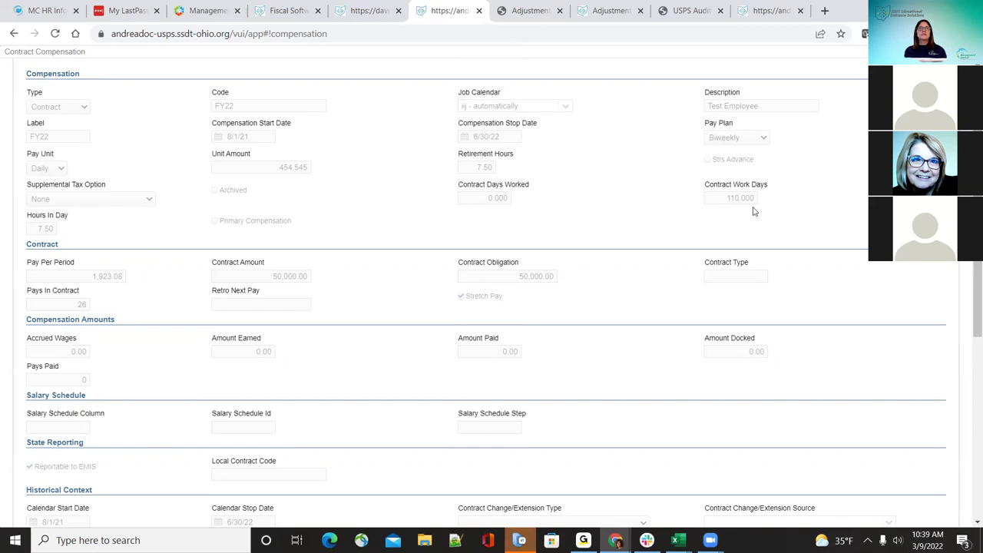
scroll(182, 370, "up", 1)
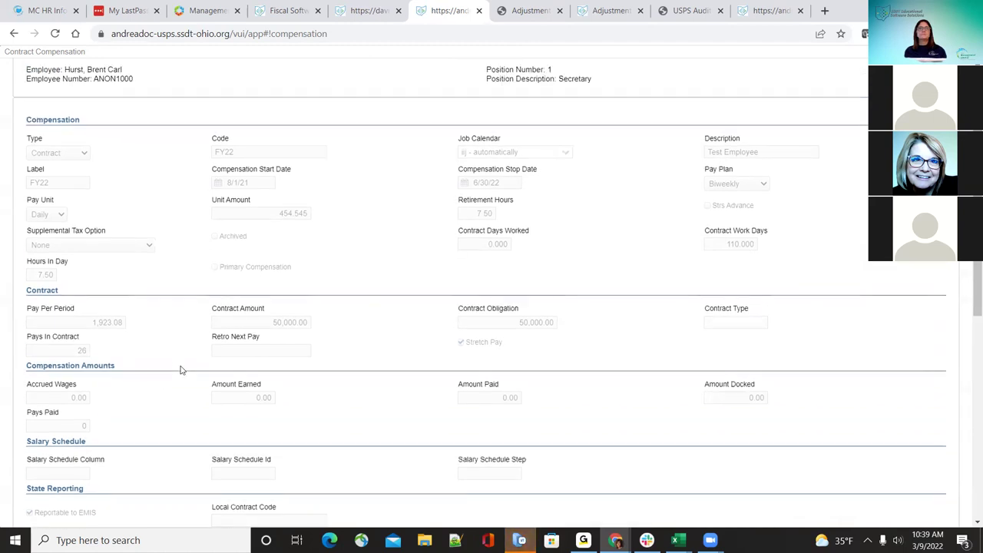
scroll(182, 370, "up", 2)
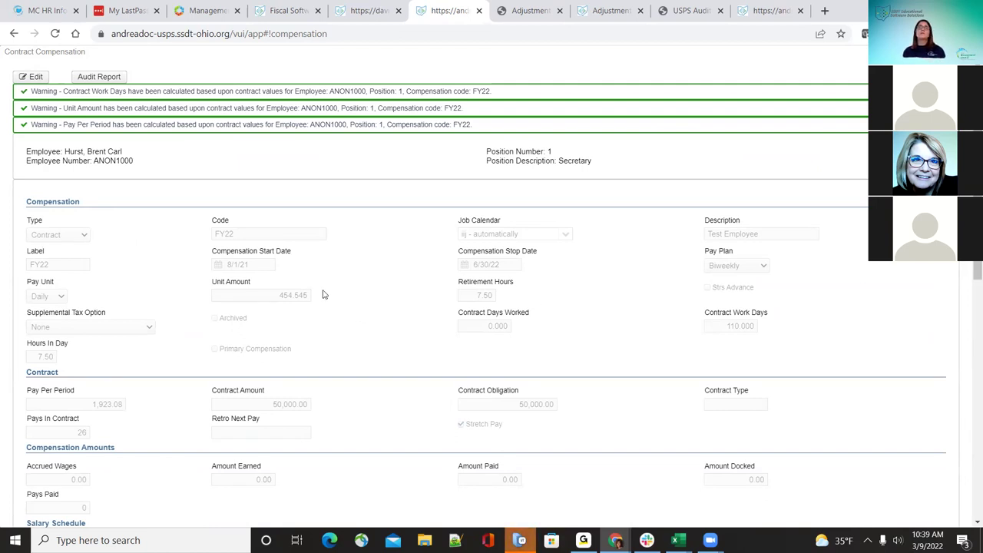
left_click(88, 76)
Step: Generate the compensation audit report from 03/01/2022 and save the PDF to Documents
left_click(477, 250)
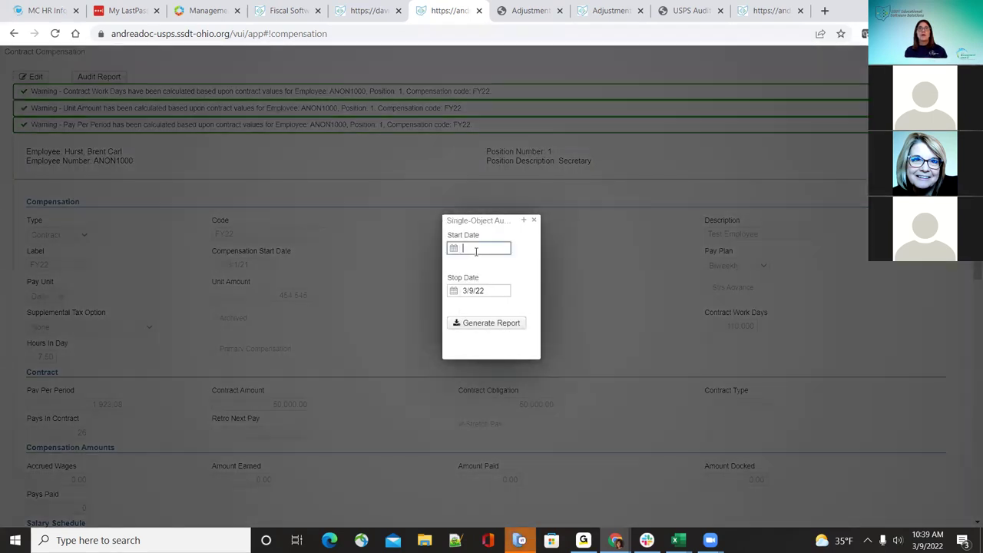
type("03/01/2022")
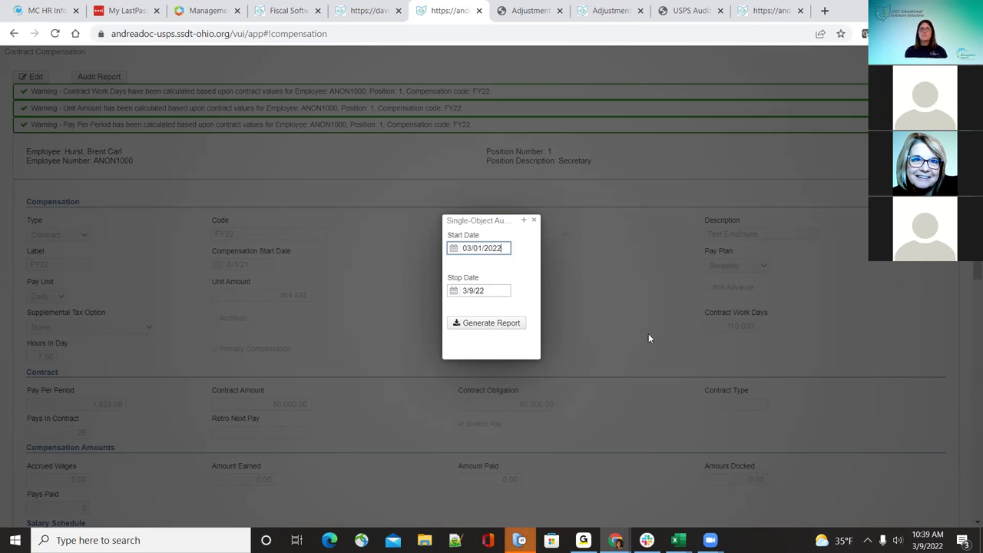
left_click(507, 323)
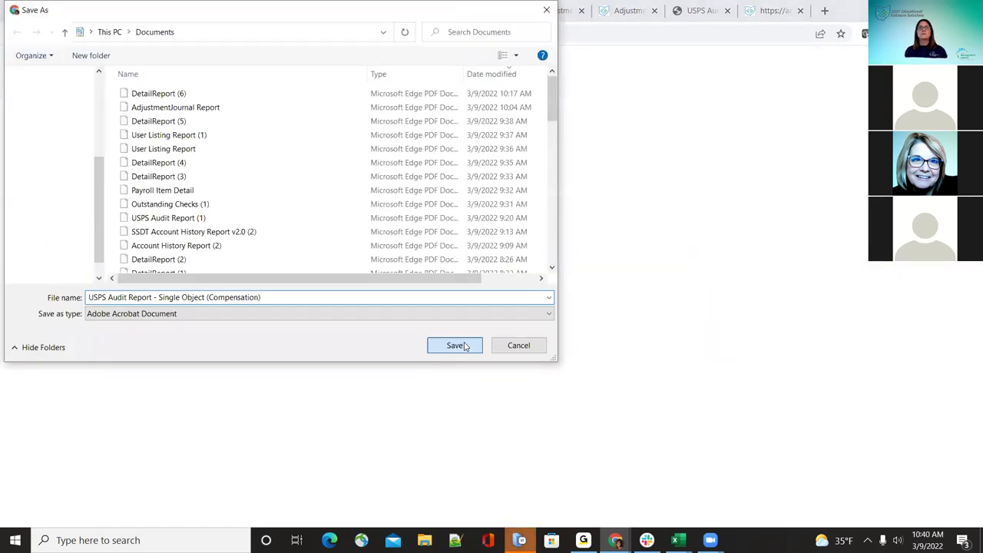
left_click(460, 346)
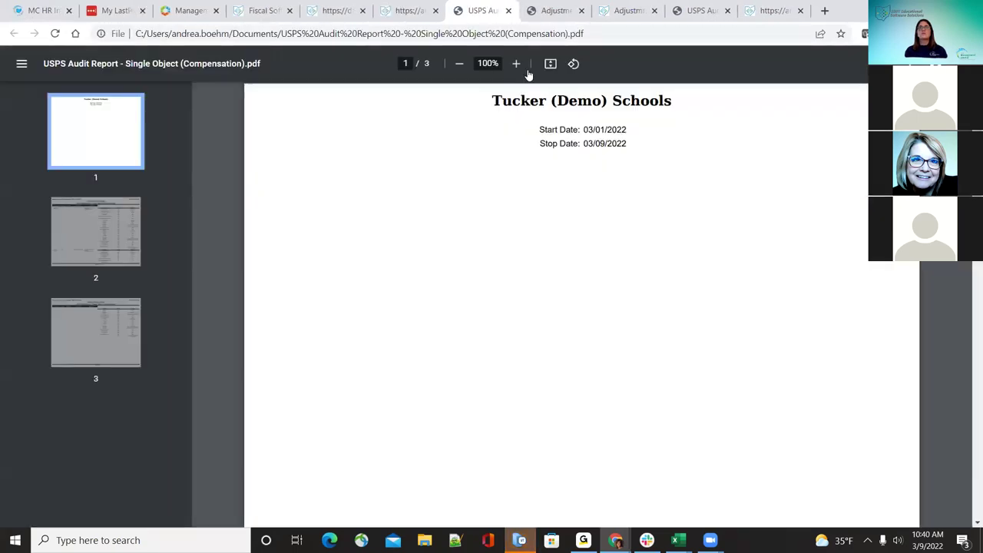
Step: Zoom the audit PDF to 110% and scroll through its ADD and MOD compensation entries
left_click(523, 67)
scroll(606, 290, "down", 7)
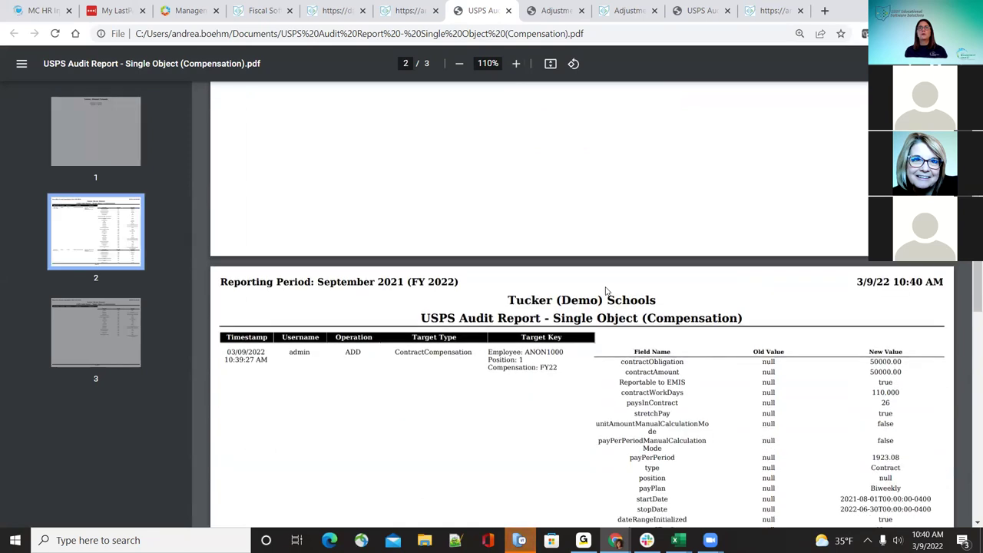
scroll(605, 290, "down", 1)
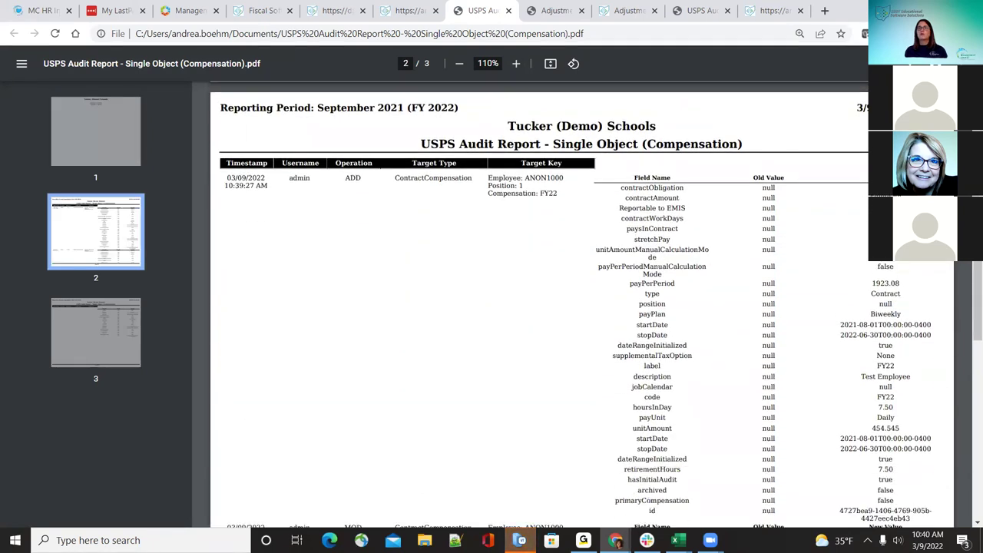
scroll(829, 403, "down", 1)
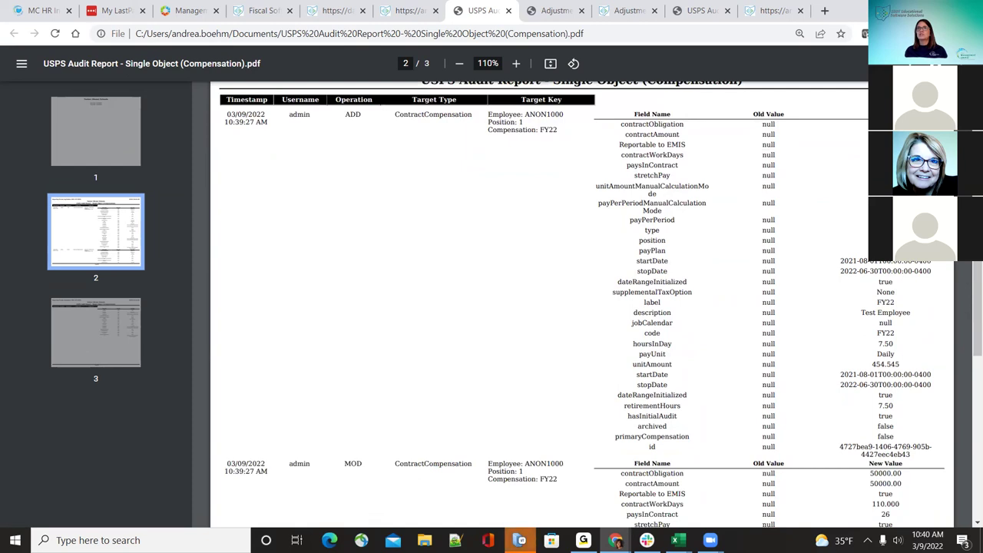
scroll(884, 454, "down", 2)
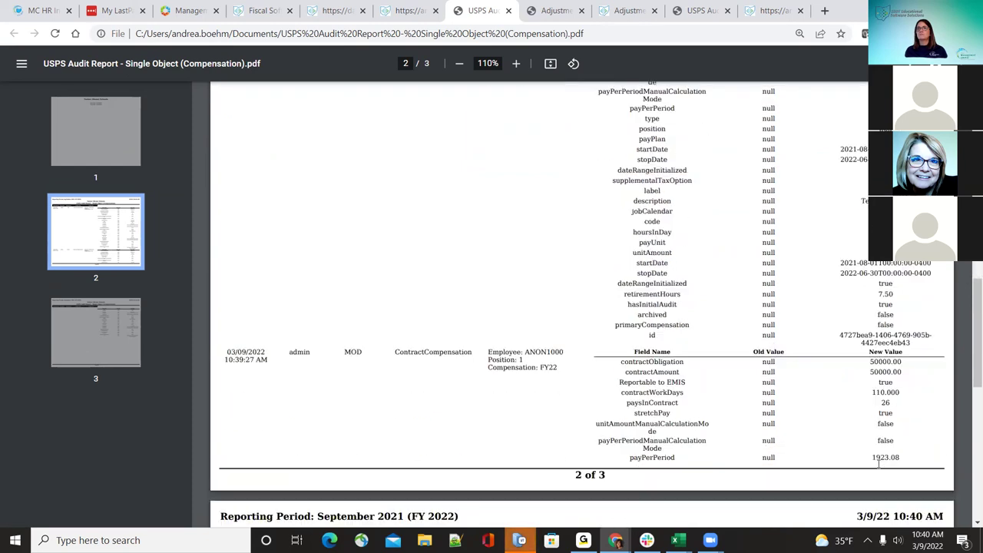
scroll(642, 432, "down", 4)
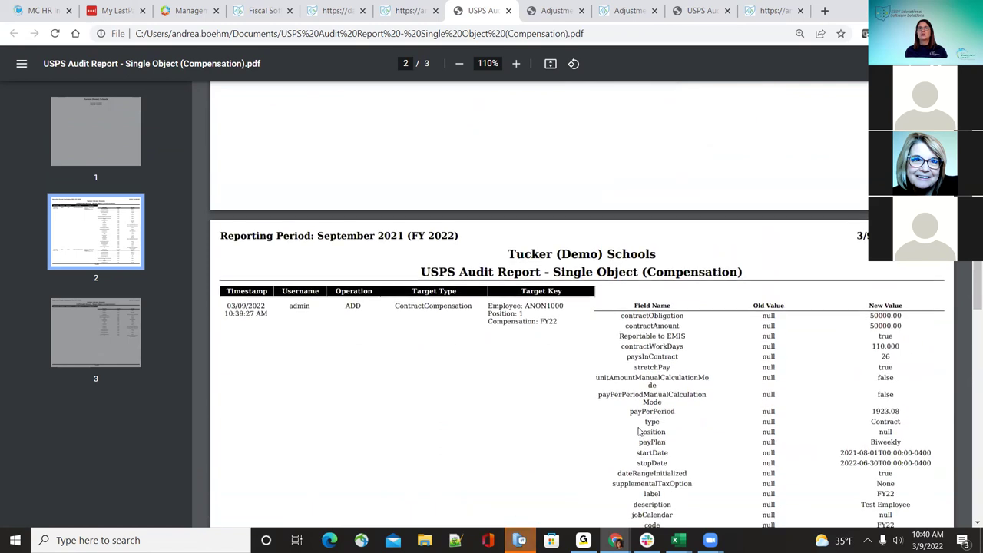
scroll(476, 431, "up", 3)
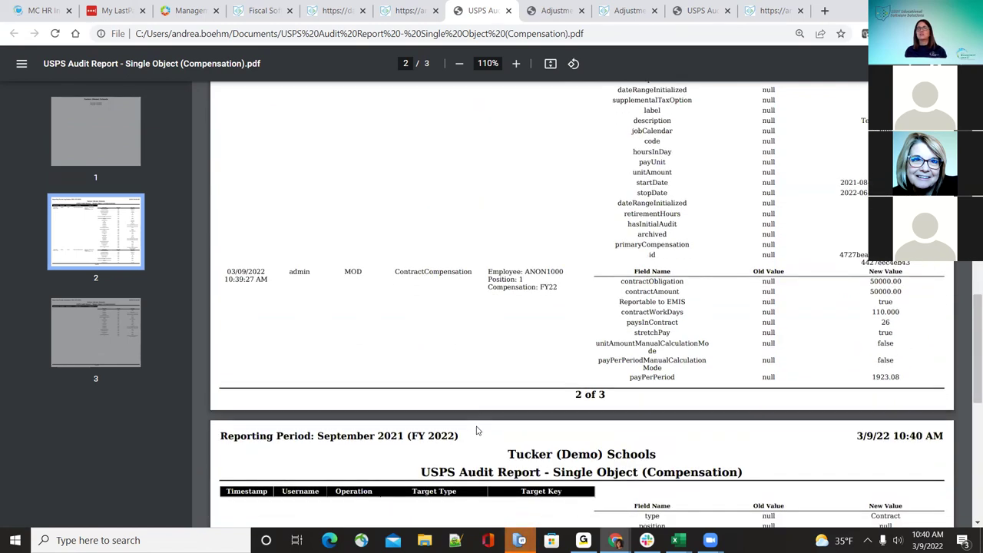
scroll(476, 431, "down", 7)
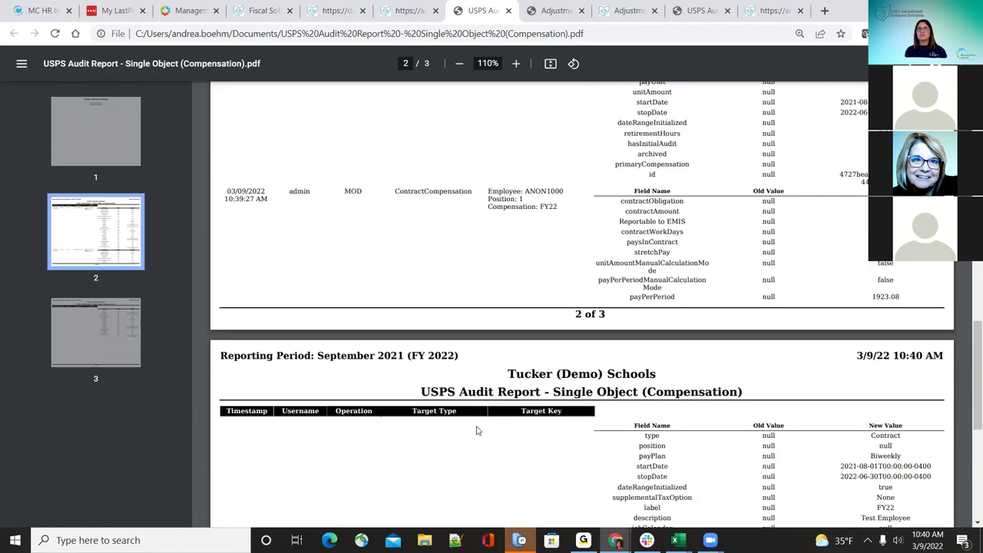
scroll(476, 430, "up", 4)
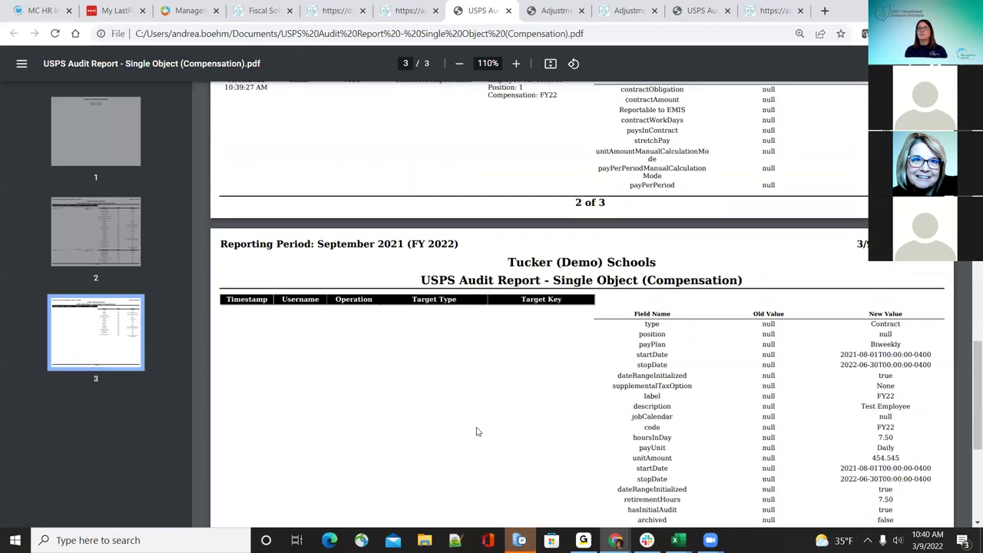
left_click(411, 10)
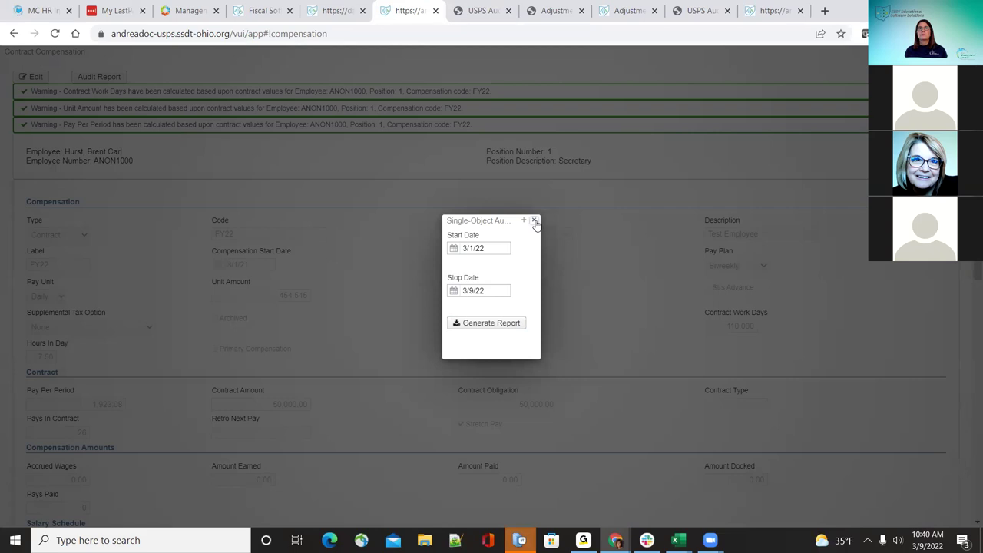
Step: Close the audit dialog, journal window and report PDF, then show non-contract compensations
left_click(534, 221)
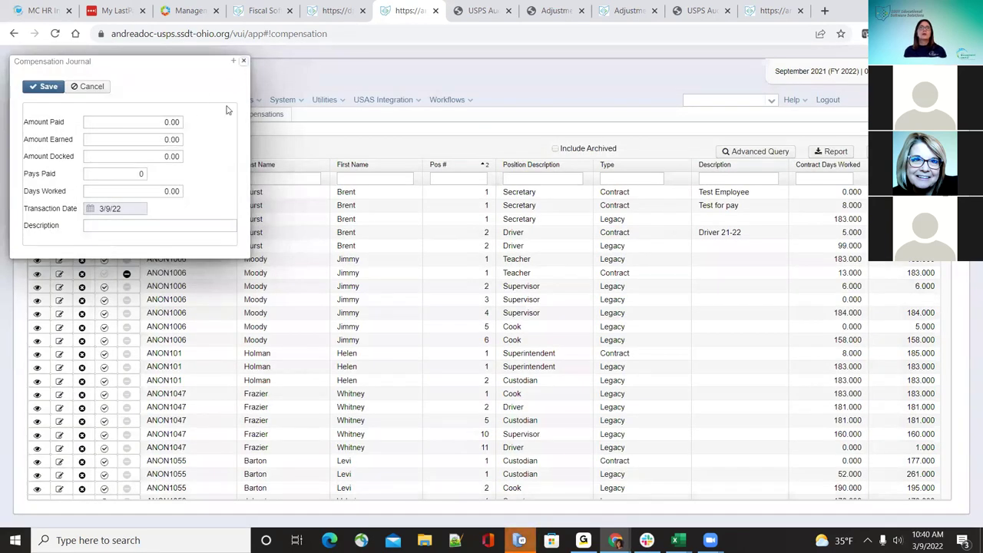
left_click(483, 10)
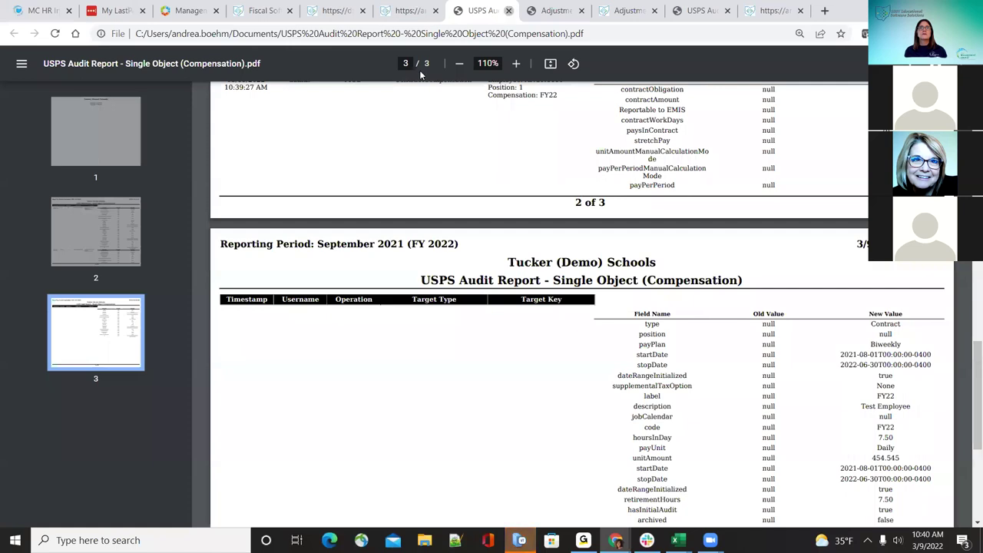
key("ctrl+w")
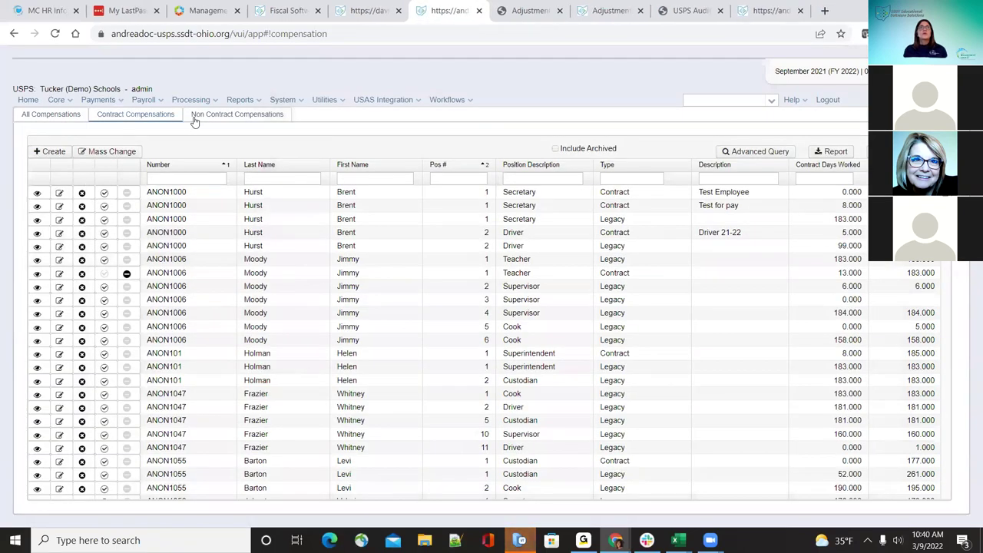
left_click(194, 118)
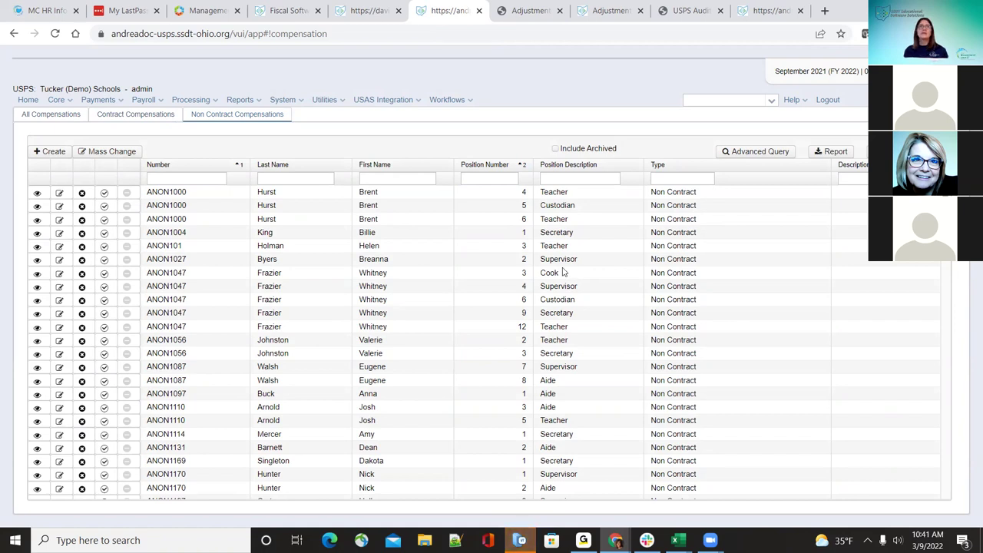
Step: Start a new non-contract compensation for the chosen employee's position 1, Secretary, and continue to the full form
left_click(52, 151)
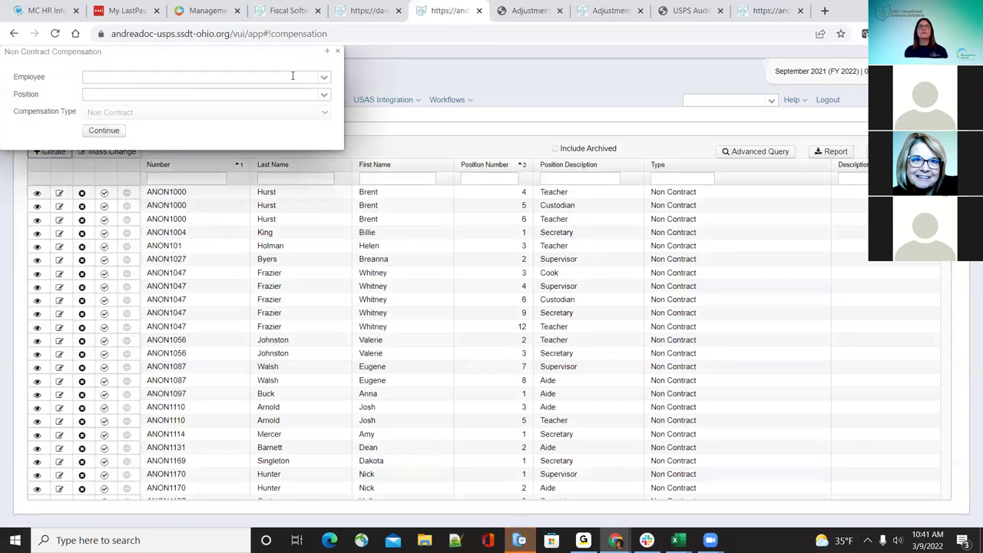
left_click(326, 80)
left_click(297, 100)
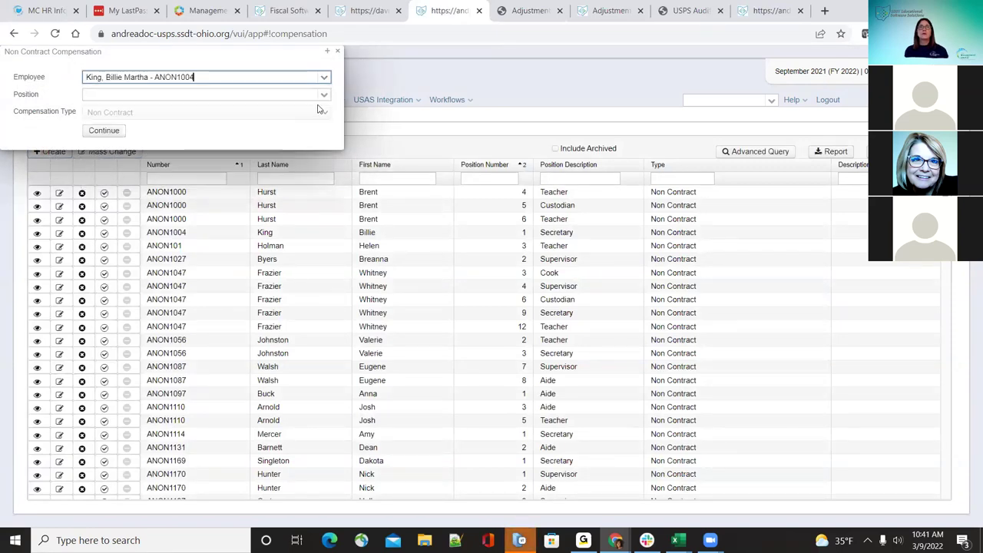
left_click(324, 97)
left_click(311, 115)
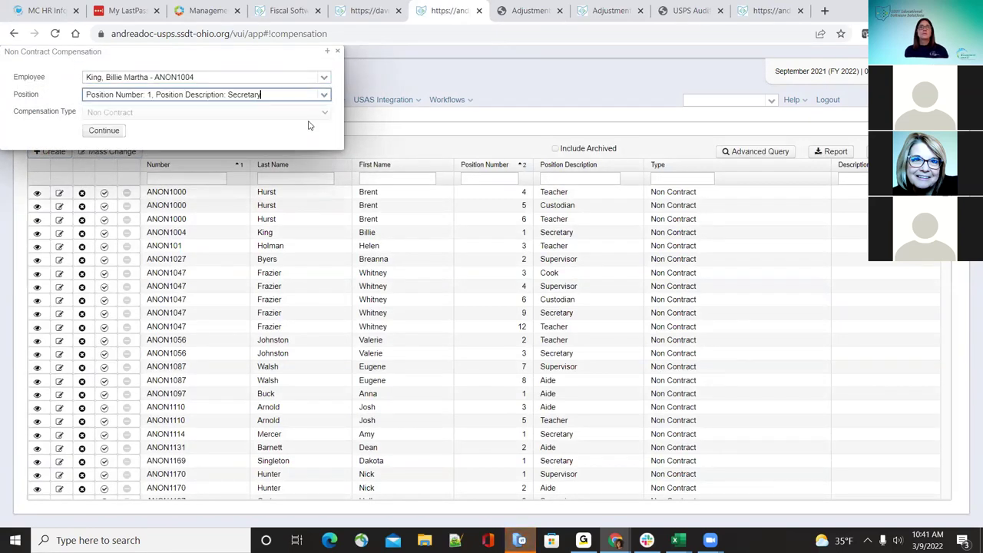
left_click(116, 136)
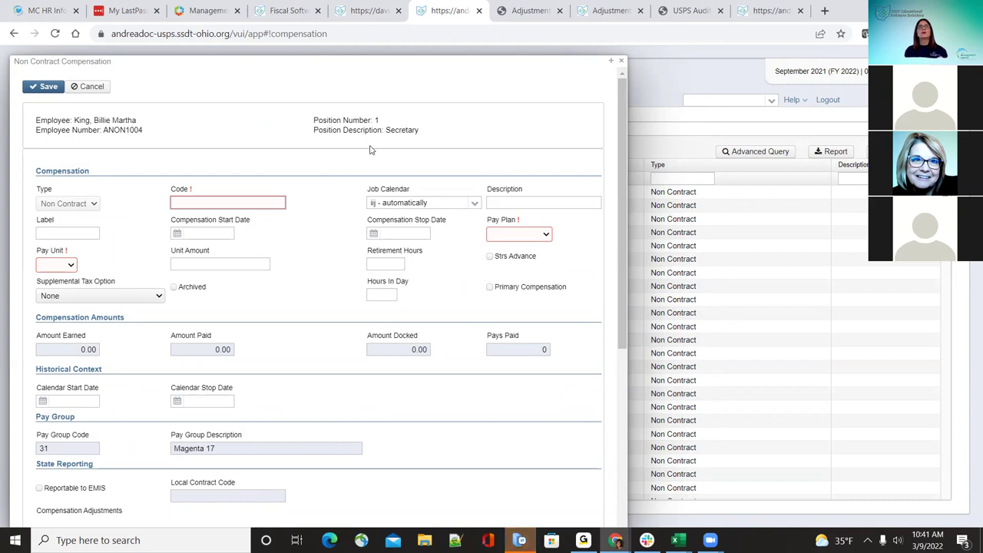
Step: Enter compensation code A and choose the akh job calendar
left_click(252, 203)
type("A")
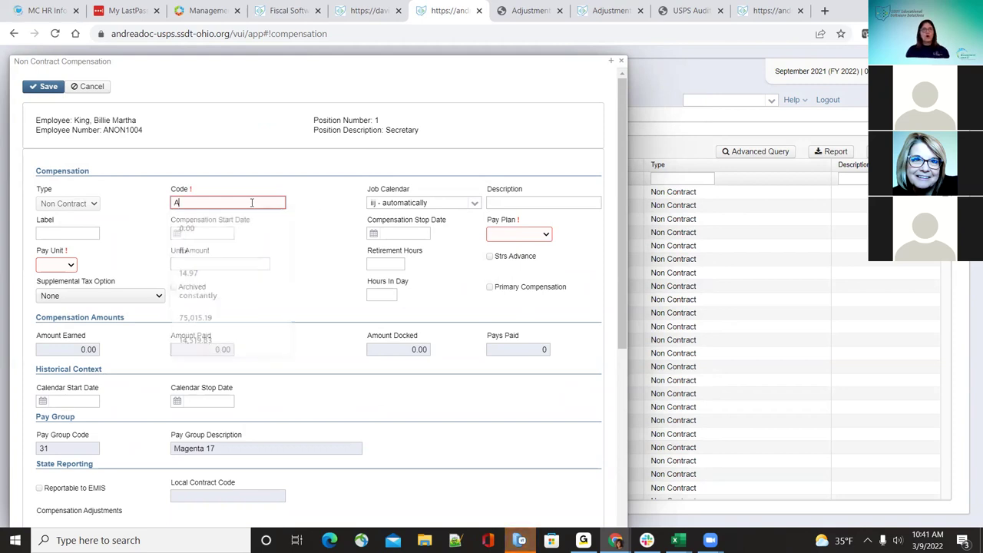
key("Tab")
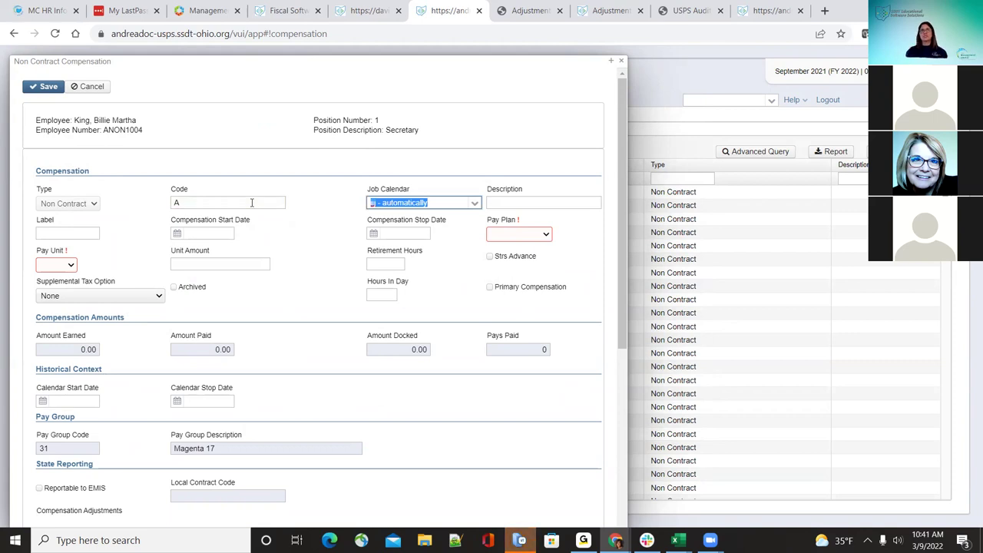
left_click(478, 169)
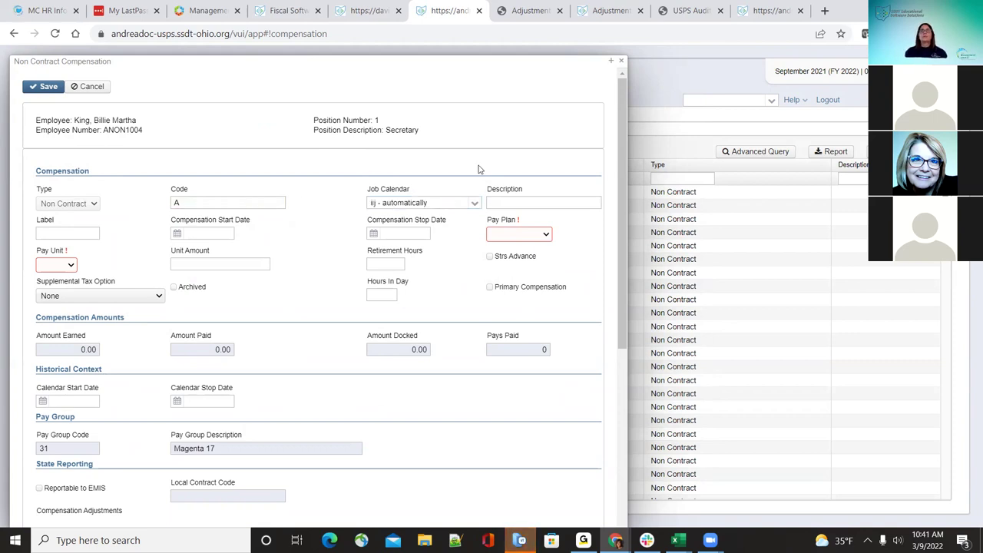
left_click(476, 204)
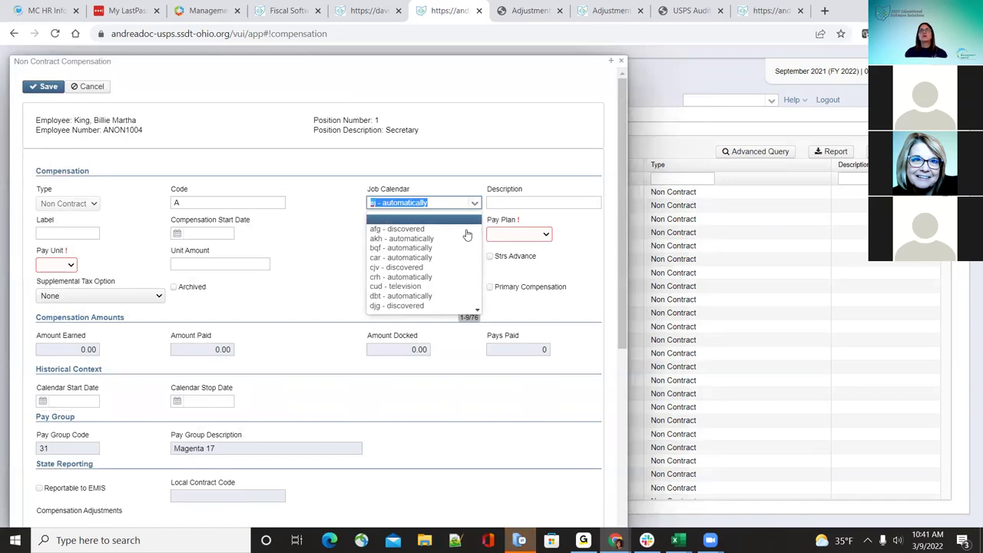
left_click(456, 240)
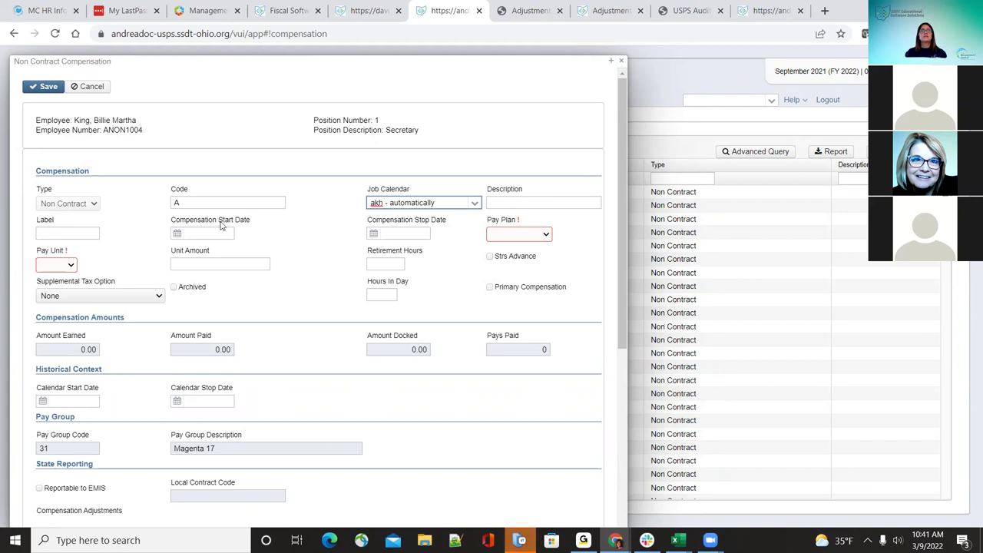
left_click(278, 235)
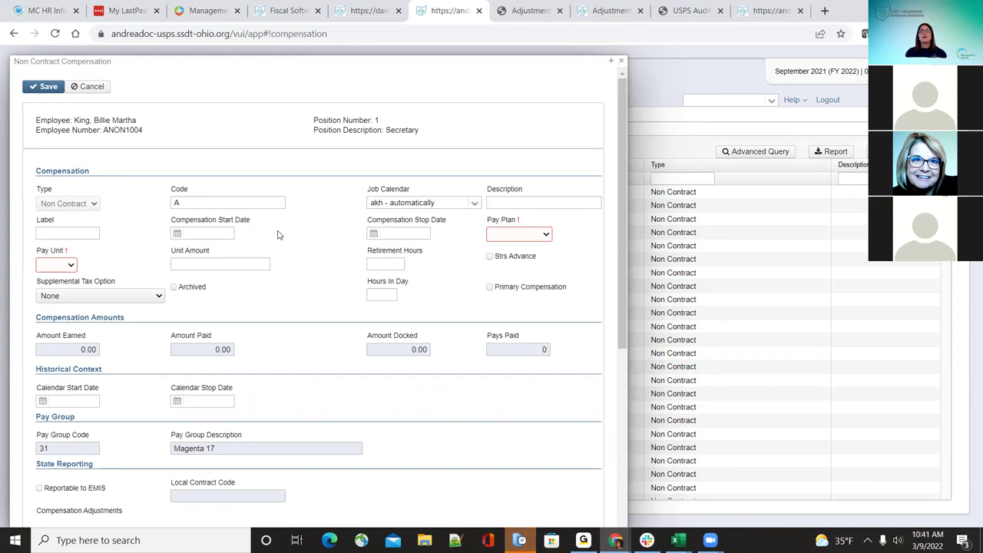
left_click(207, 231)
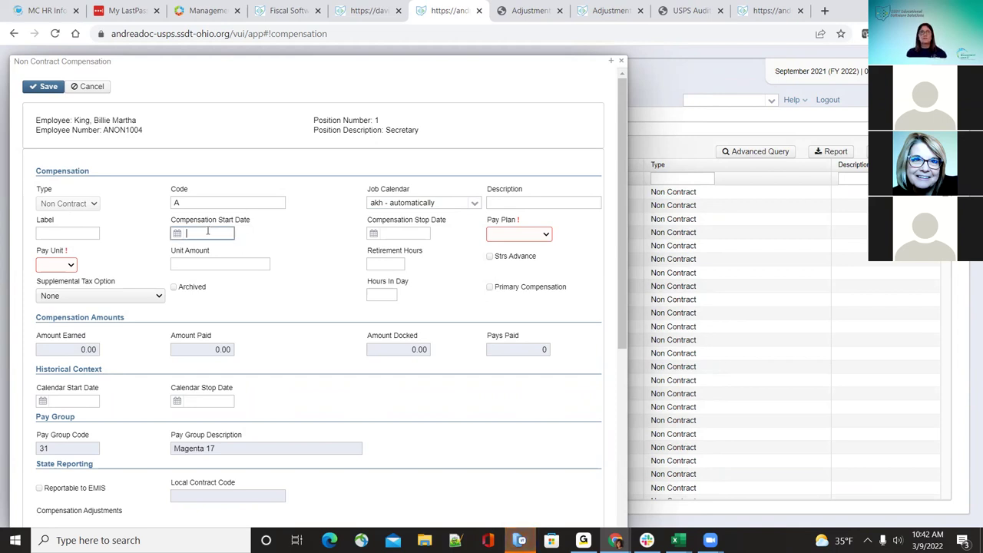
Step: Set the pay plan to Biweekly and the pay unit to Hourly
left_click(538, 237)
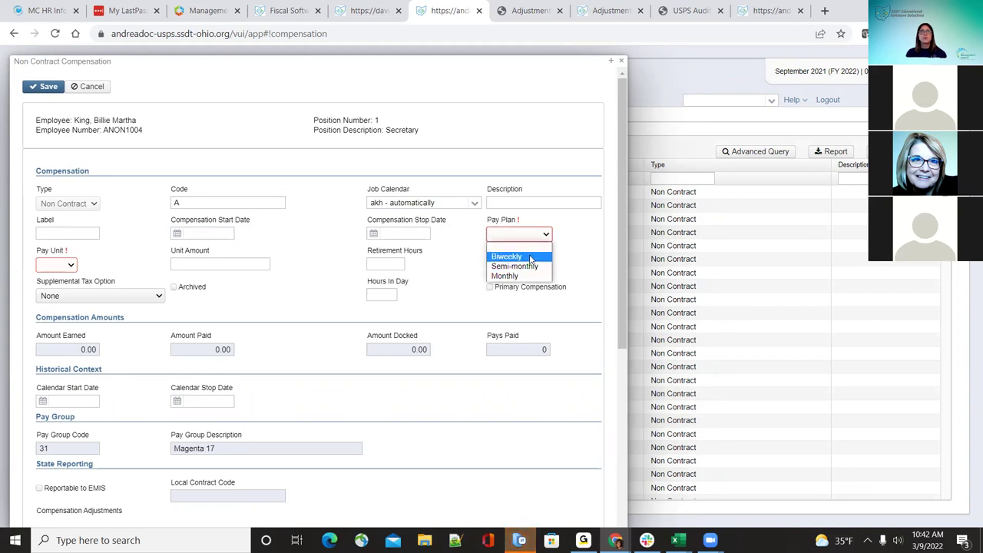
left_click(529, 257)
left_click(72, 265)
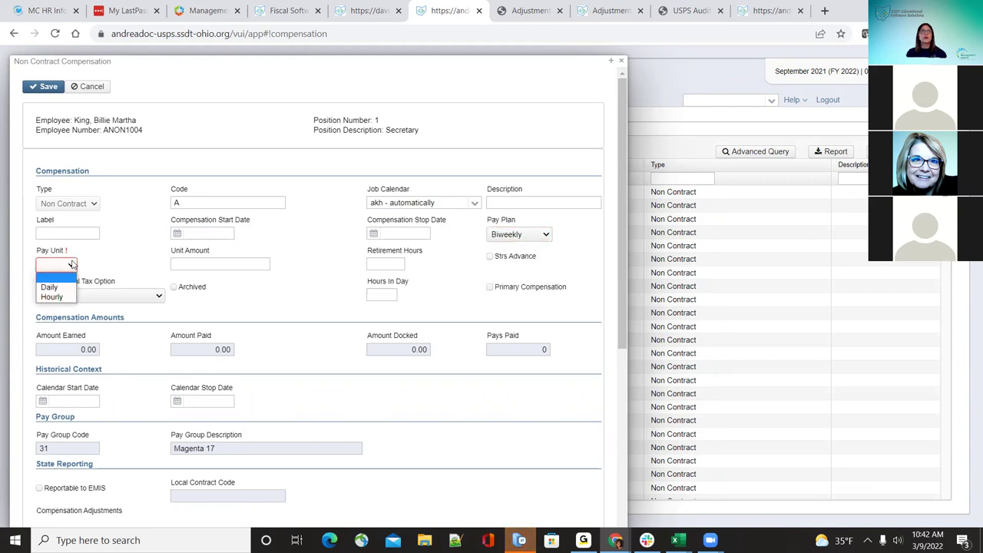
left_click(66, 298)
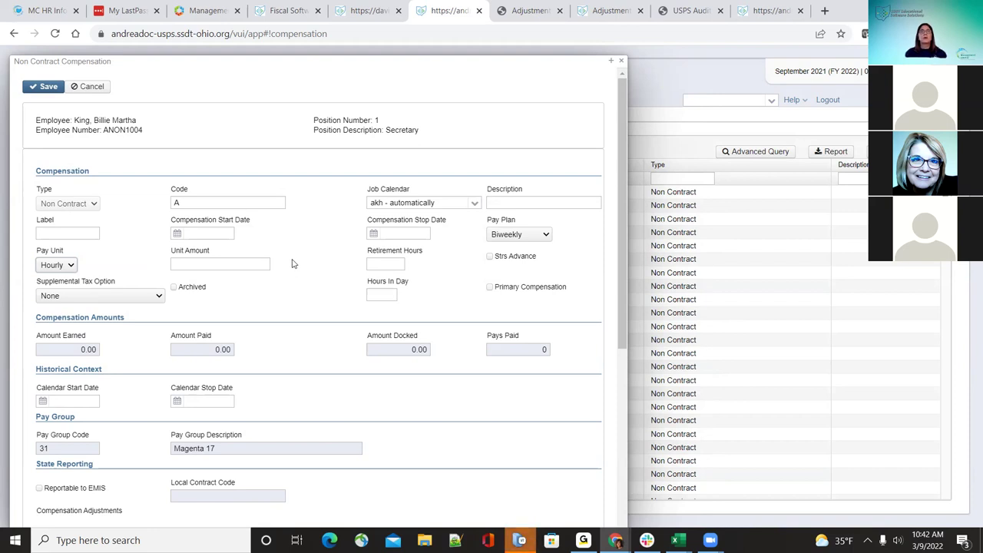
left_click(73, 266)
left_click(72, 268)
Step: Enter a unit amount of 50.00 and 1.0 retirement hours
left_click(246, 263)
type("50.00")
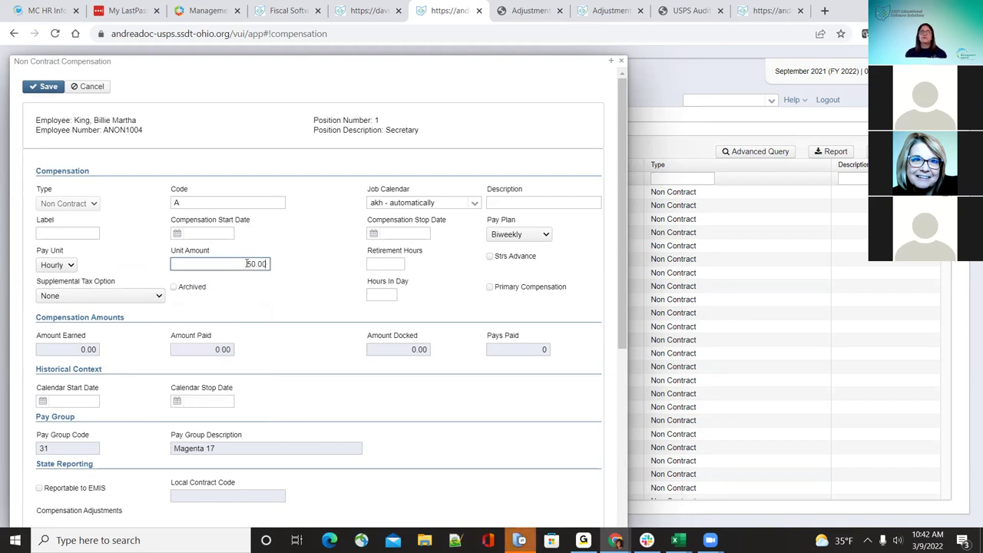
key("Tab")
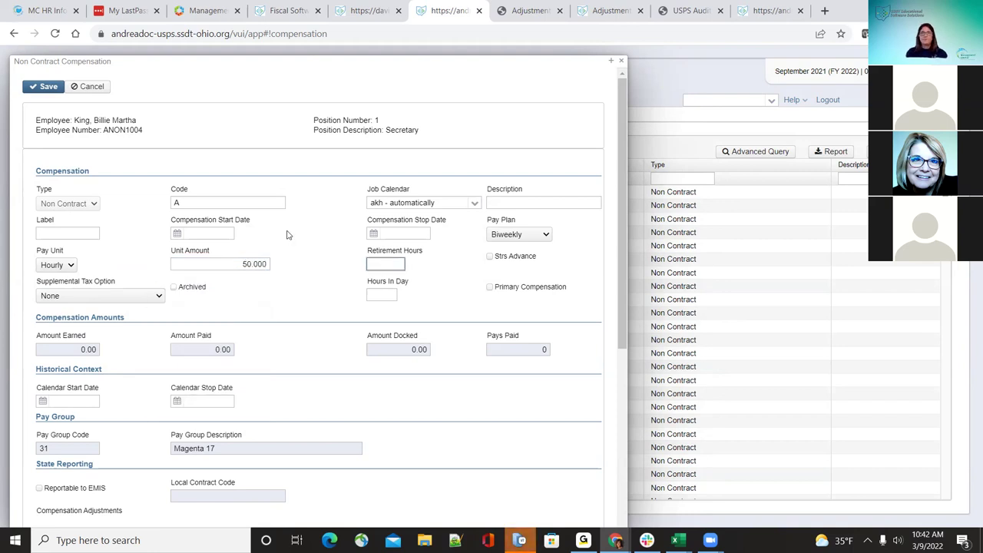
type("1.0")
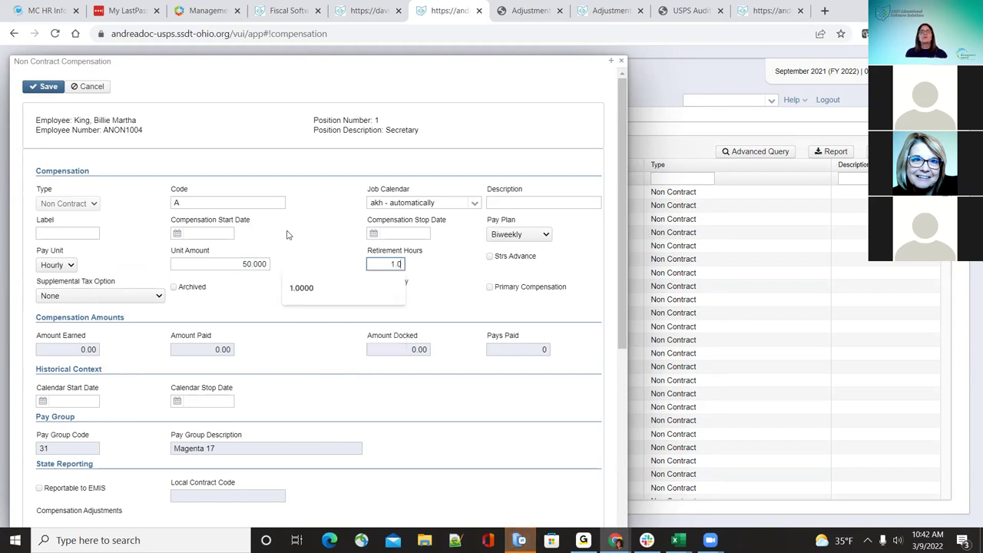
key("Tab")
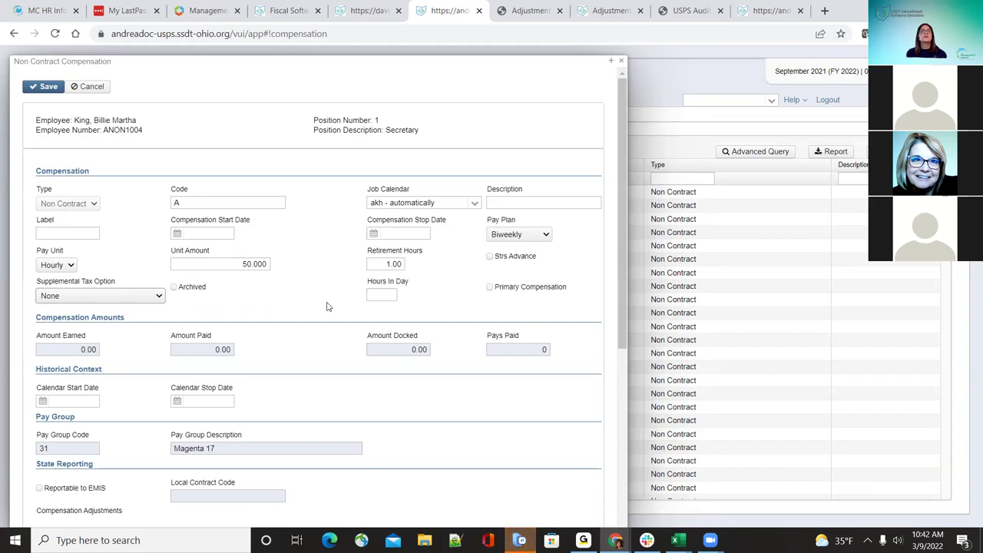
Step: Enter 1 in Hours In Day
left_click(378, 295)
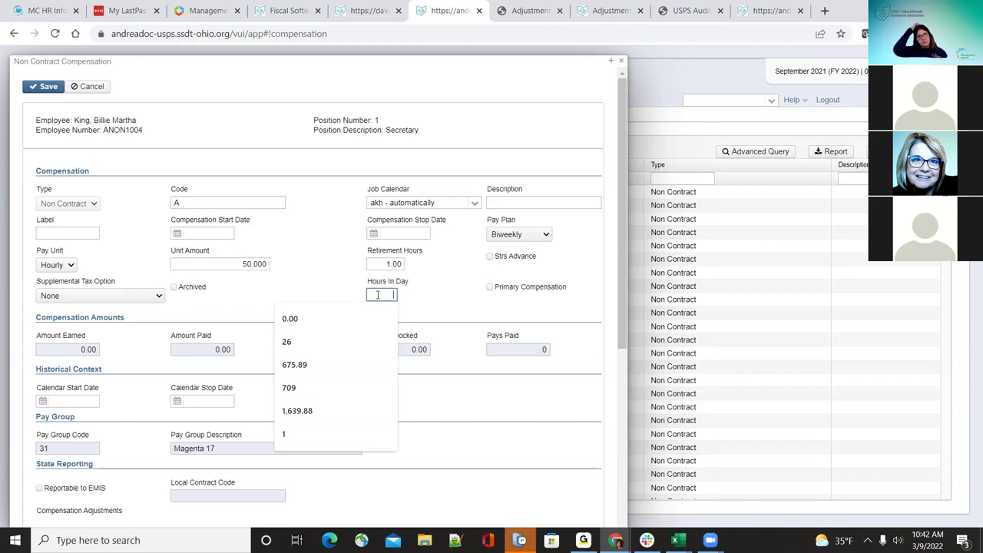
type("1")
key("Escape")
key("Tab")
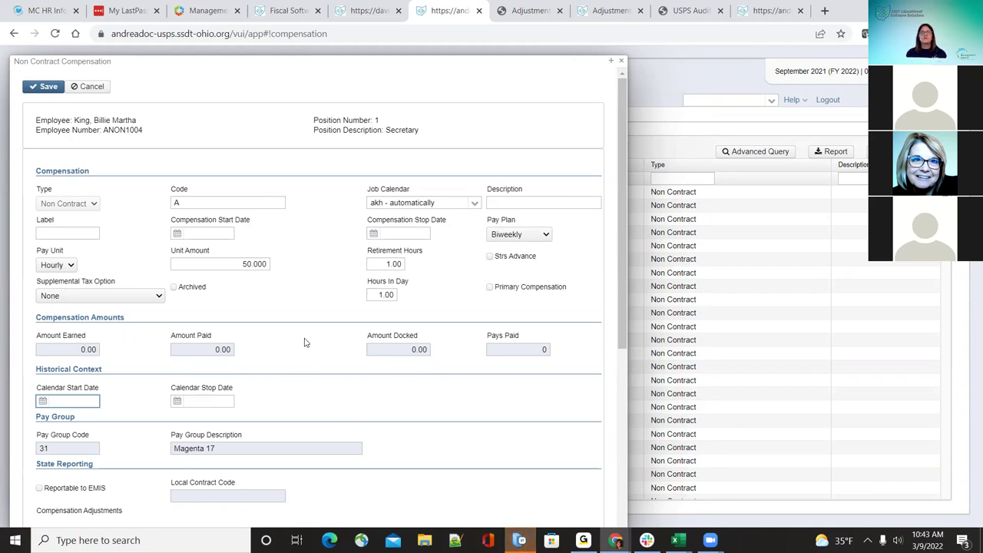
Step: Mark the compensation Reportable to EMIS and close the saved record
scroll(307, 361, "down", 1)
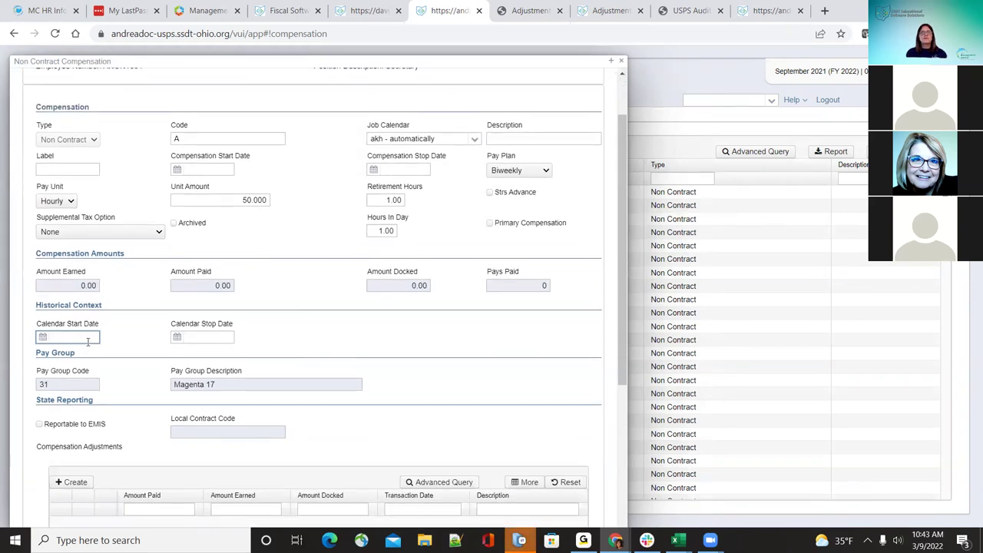
scroll(92, 338, "down", 1)
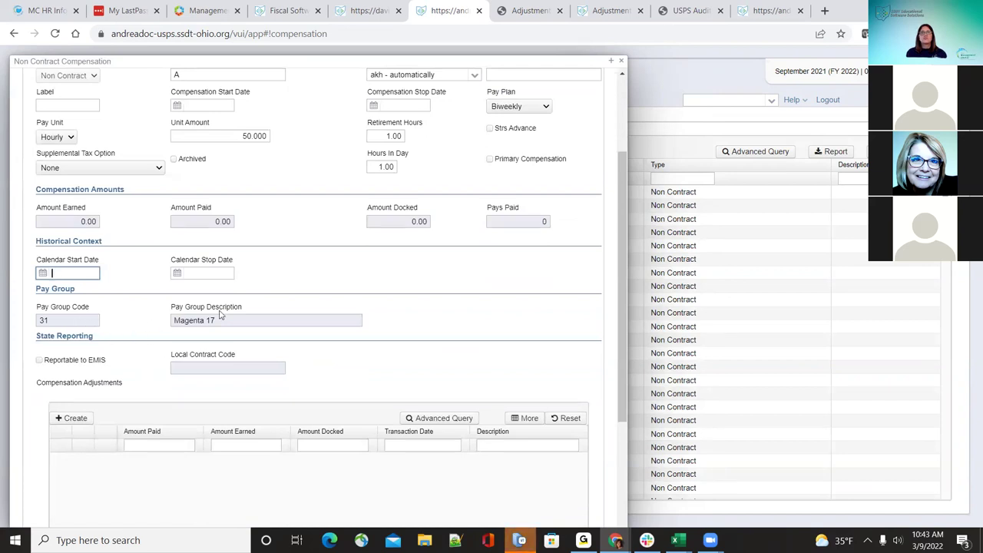
scroll(251, 432, "down", 2)
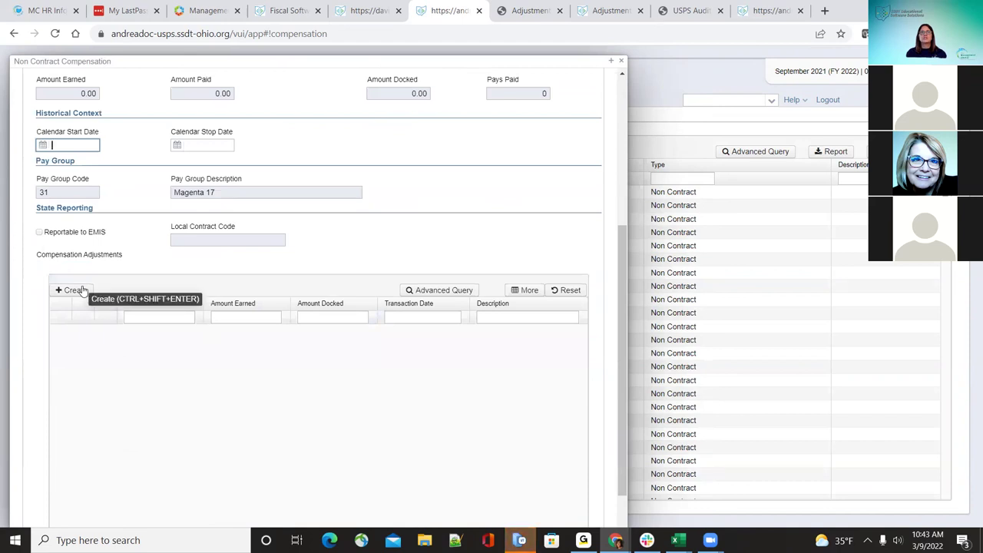
scroll(134, 330, "up", 1)
left_click(40, 296)
scroll(343, 340, "up", 3)
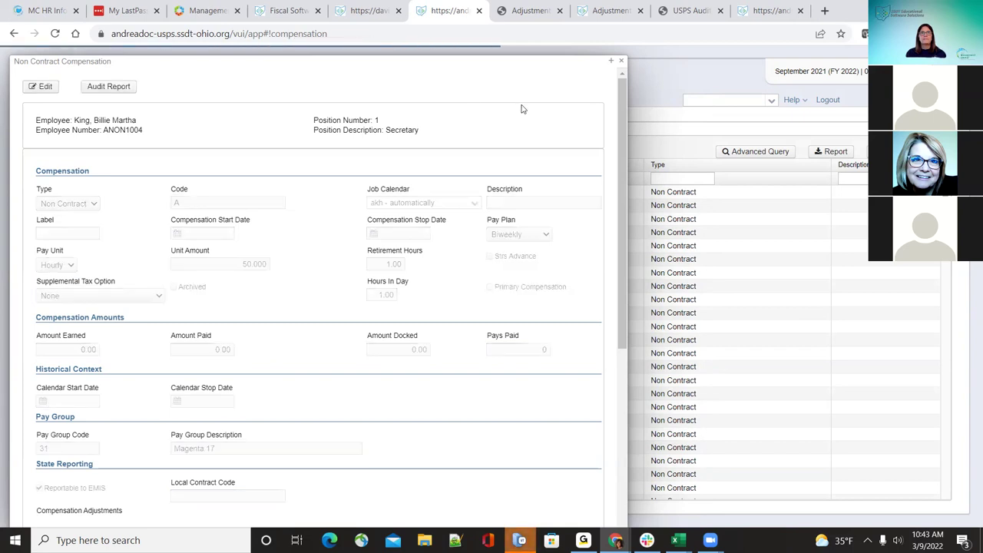
left_click(621, 61)
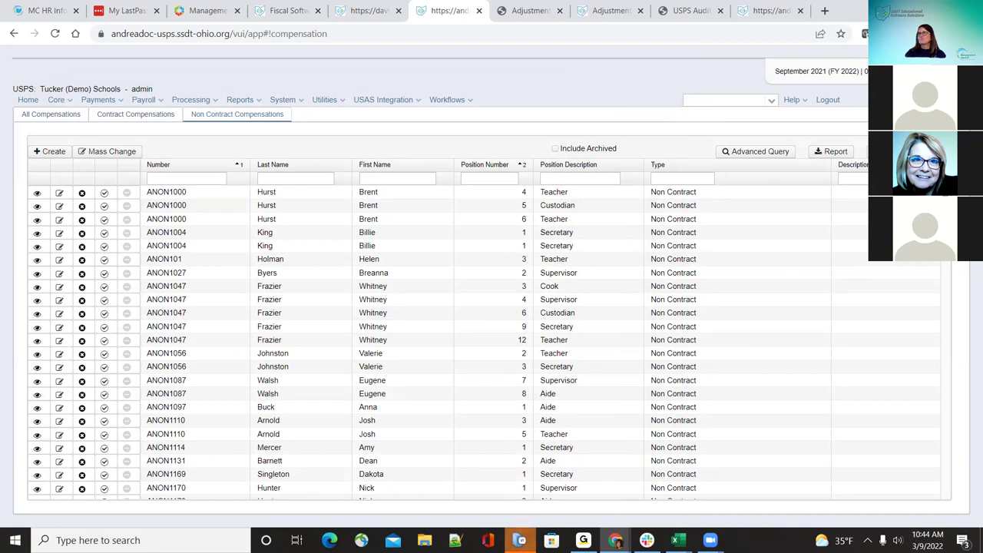
Step: Open the first contract compensation, FY22, for editing from the contract compensations list
left_click(60, 194)
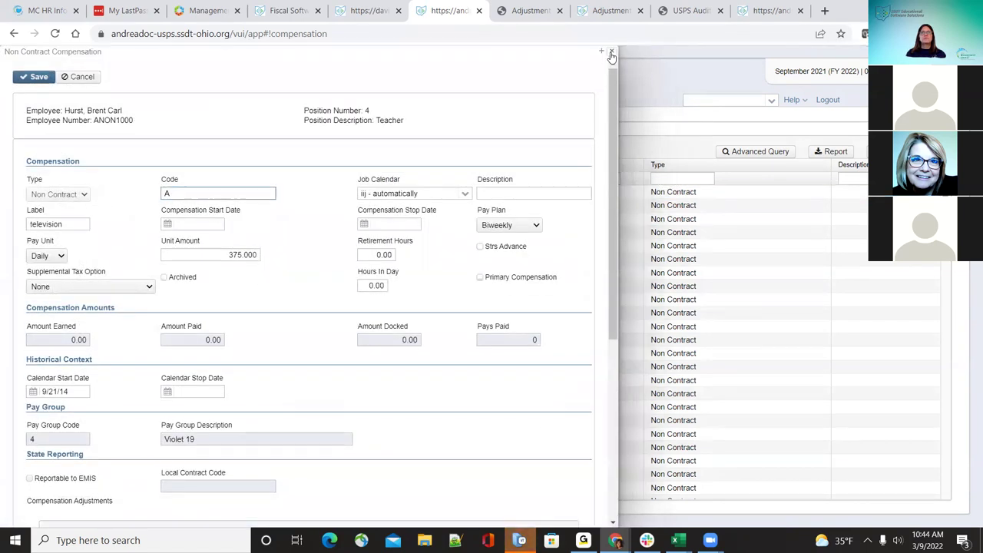
key("Escape")
left_click(165, 117)
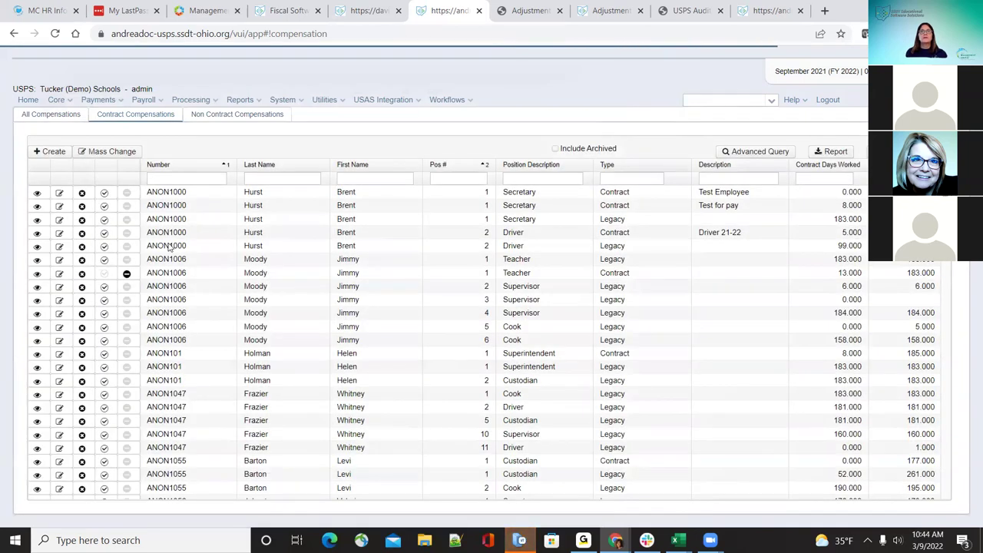
left_click(58, 192)
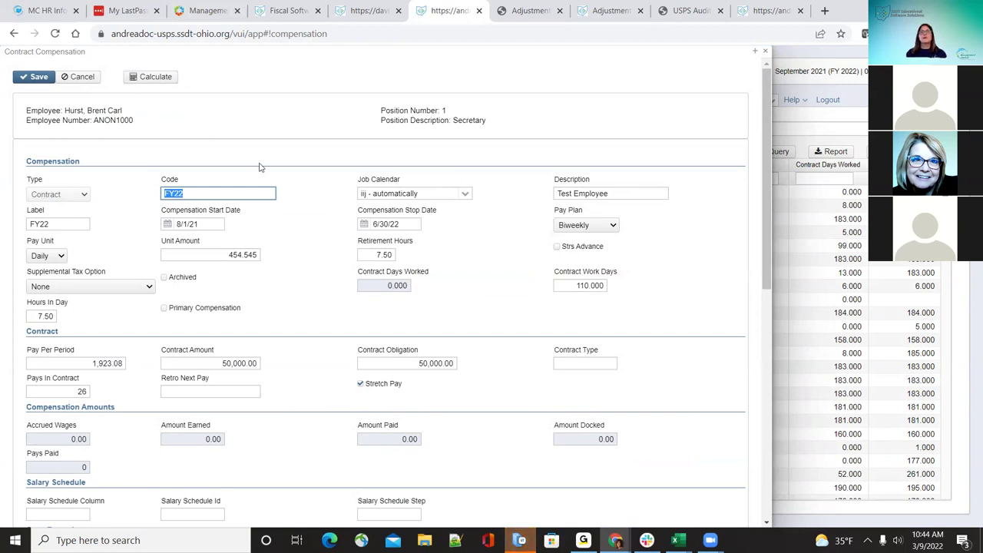
Step: Try the car job calendar and recalculate, then clear contract work days and recalculate
scroll(308, 279, "down", 1)
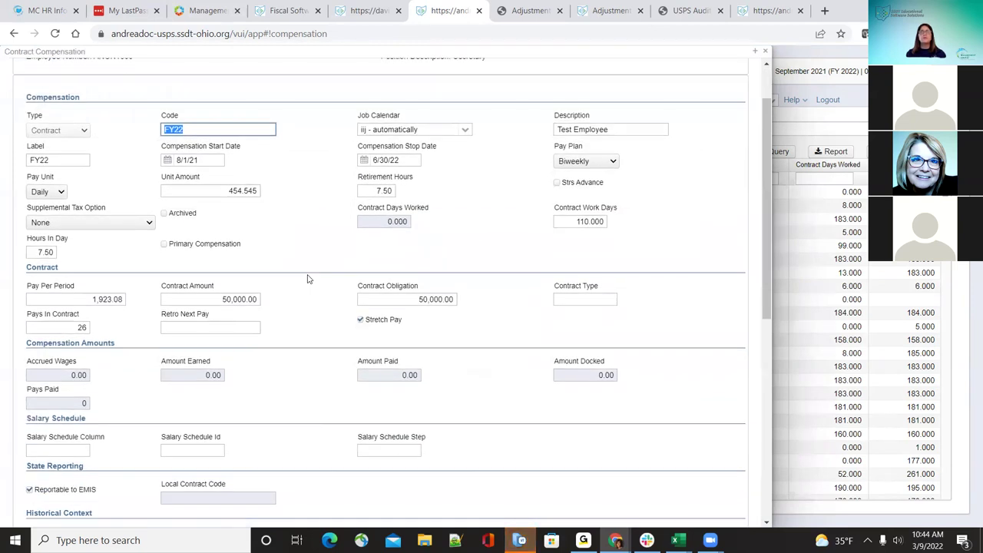
left_click(466, 136)
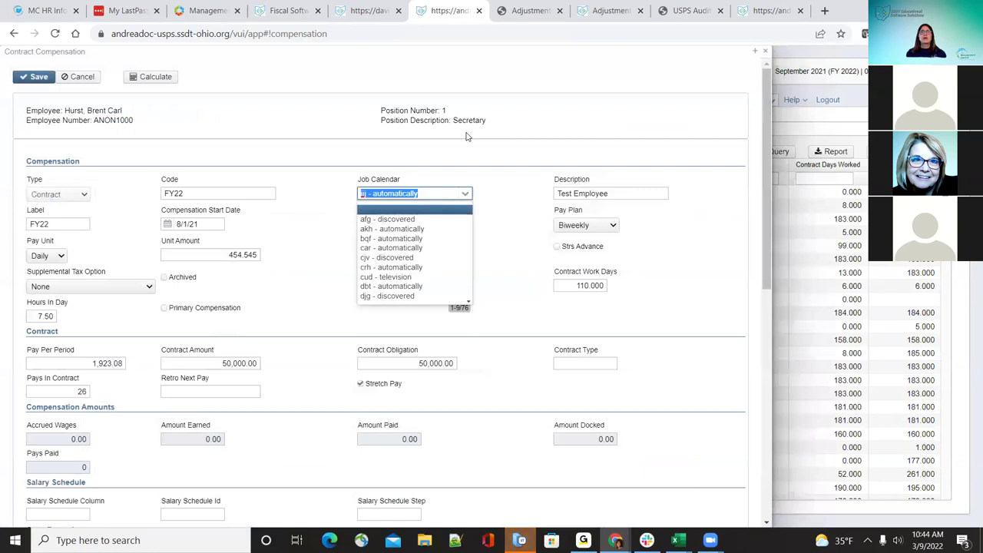
left_click(422, 248)
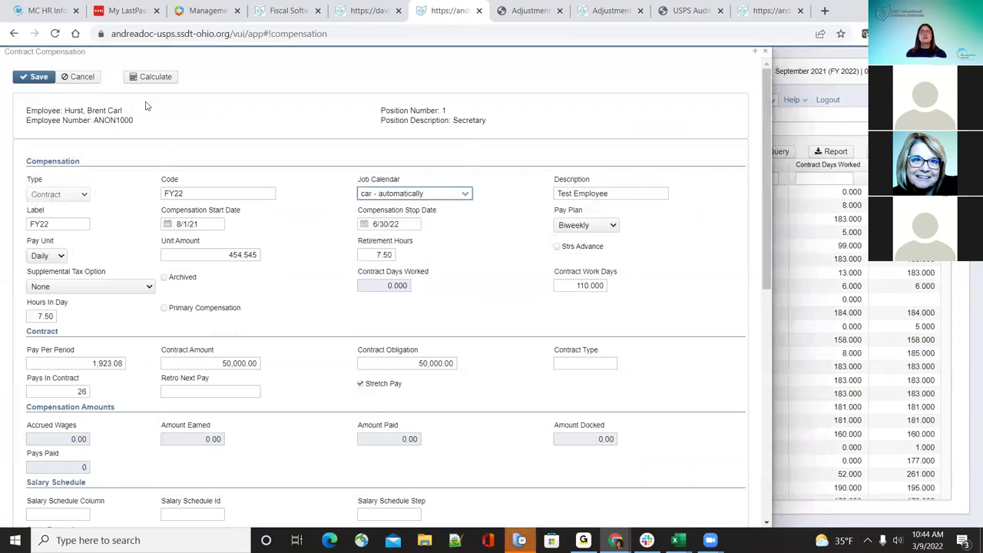
left_click(141, 79)
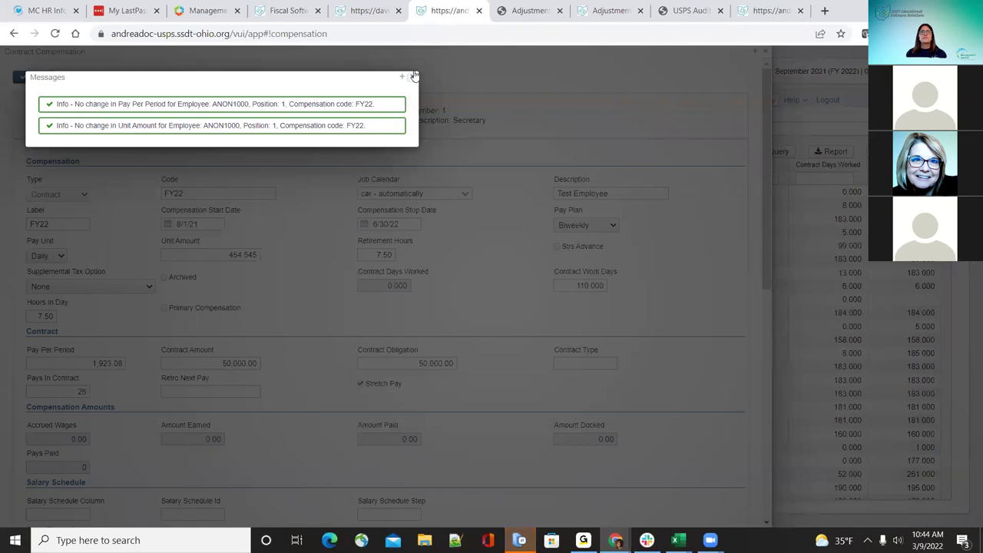
left_click(415, 76)
double_click(590, 285)
key("BackSpace")
left_click(138, 76)
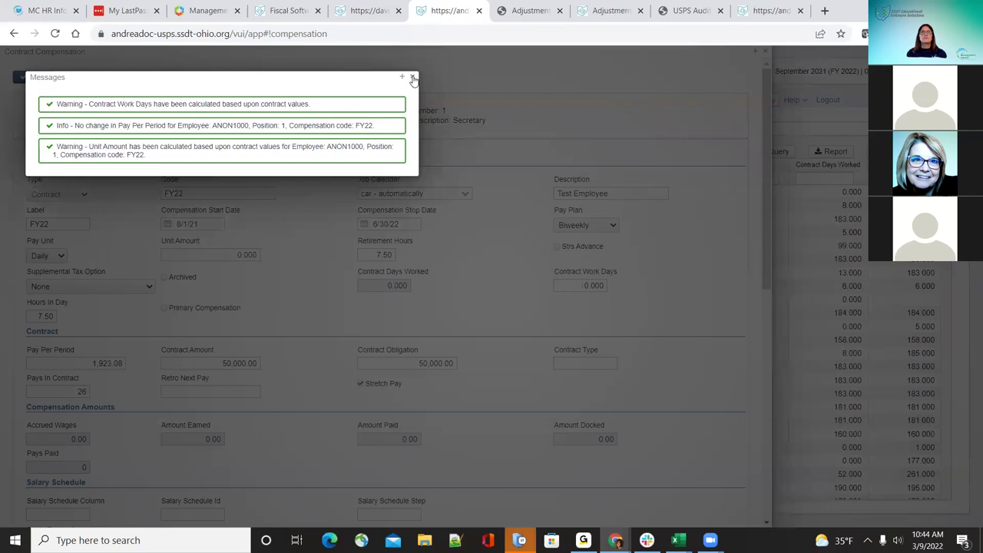
left_click(412, 77)
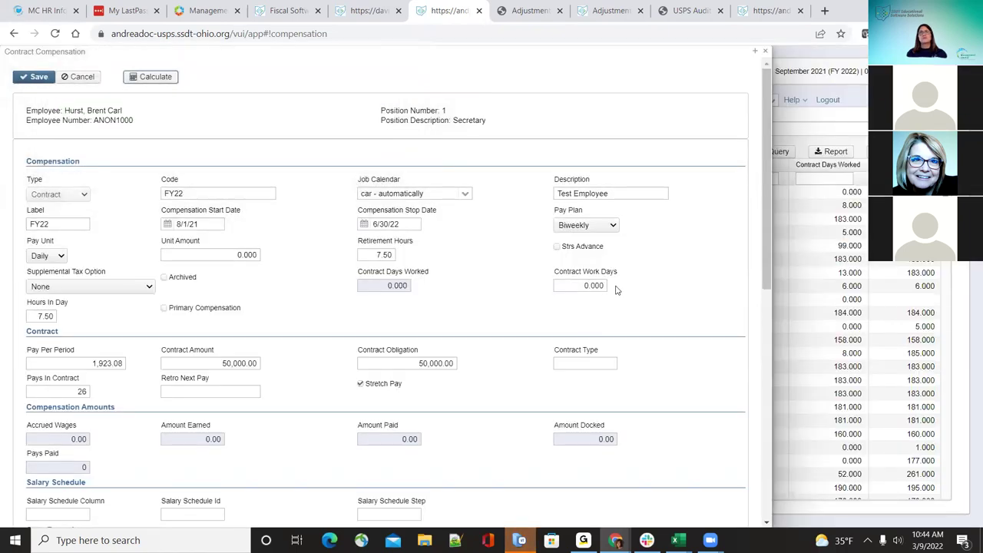
Step: Set the job calendar to iij - automatically and recalculate to 110 work days, 454.545 unit amount
left_click(466, 194)
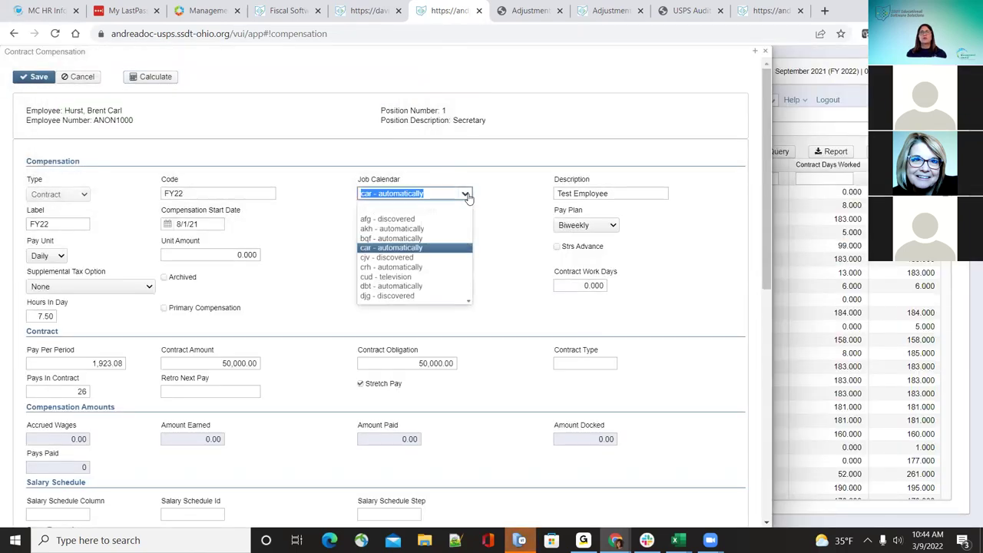
scroll(408, 288, "down", 2)
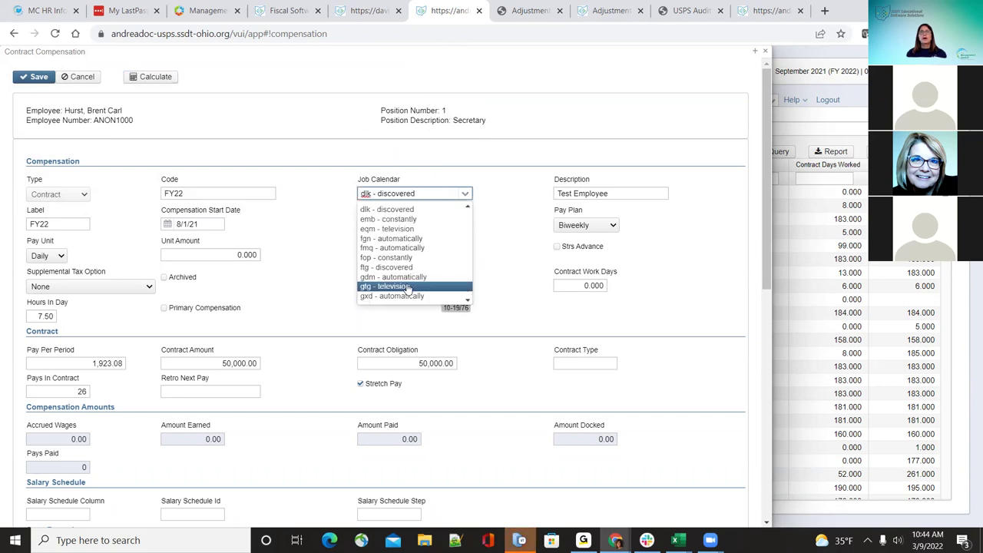
scroll(408, 286, "down", 3)
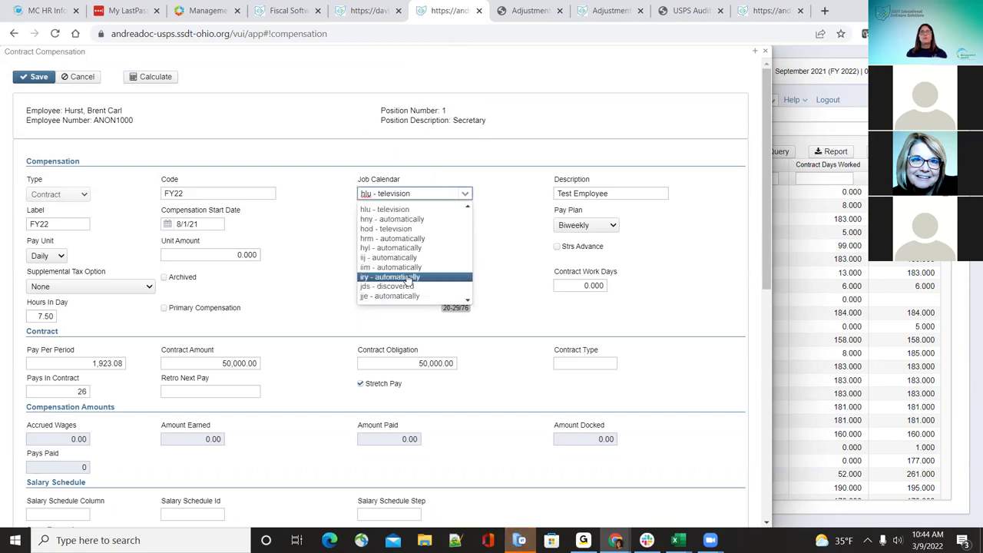
left_click(407, 257)
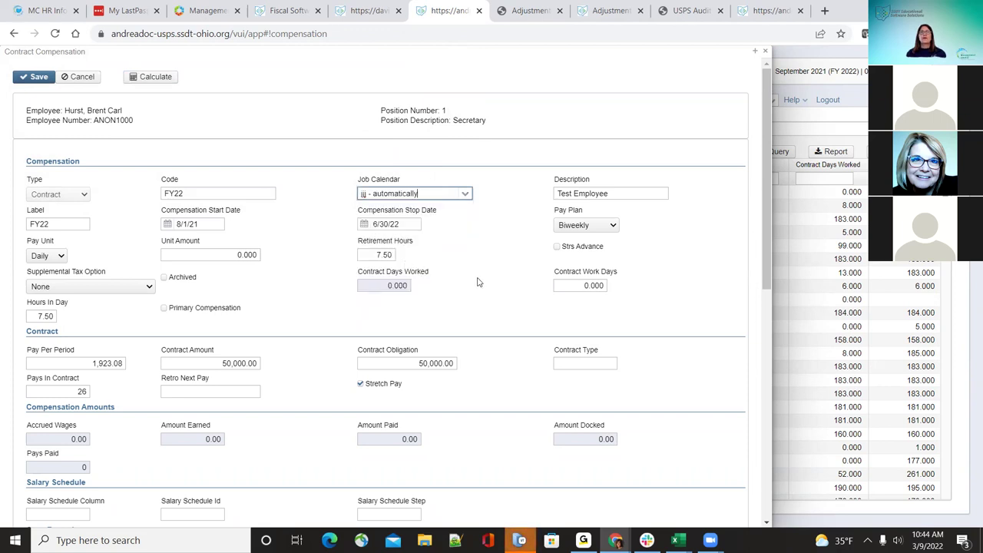
left_click(151, 80)
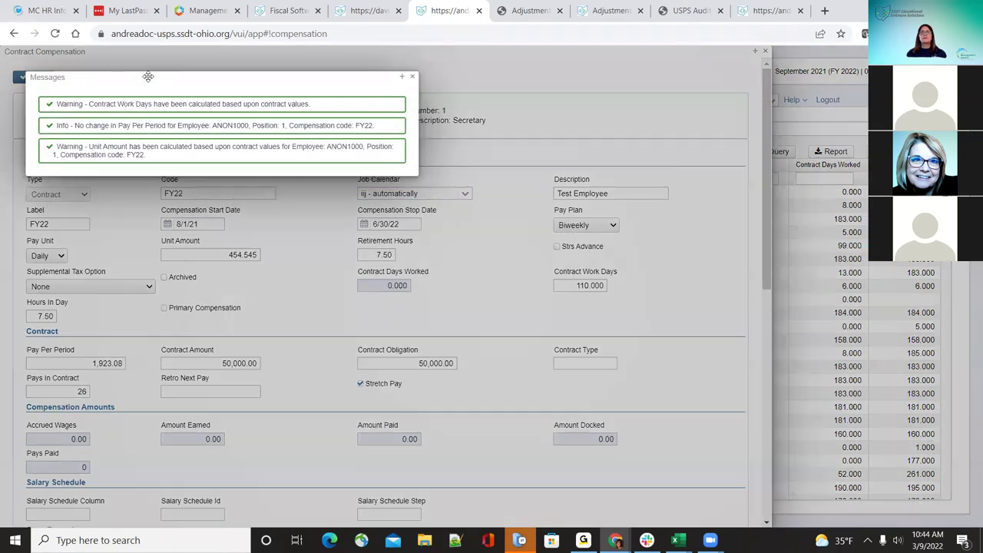
left_click(412, 79)
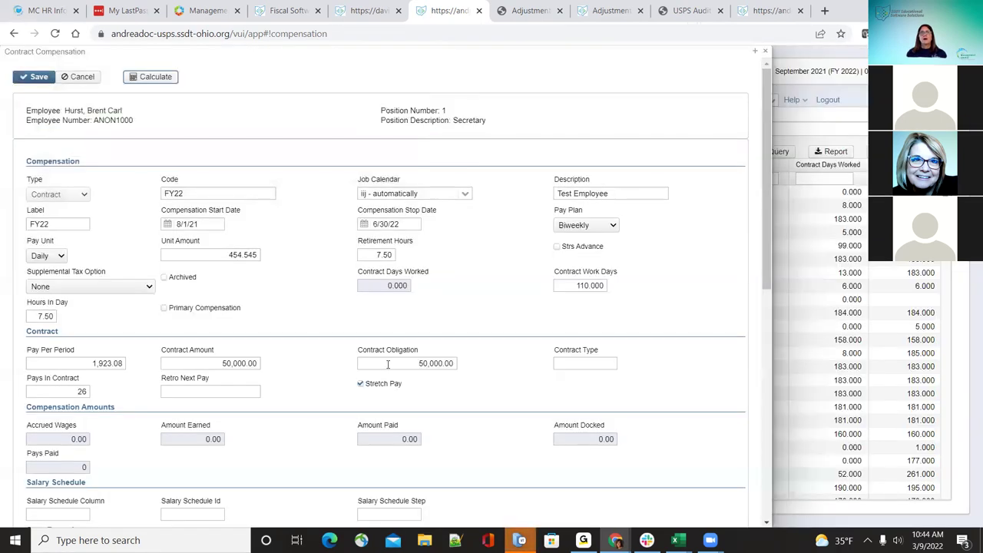
Step: Set contract amount and contract obligation to 60,000, save, and reopen the contract for editing
left_click(207, 363)
type("60,0")
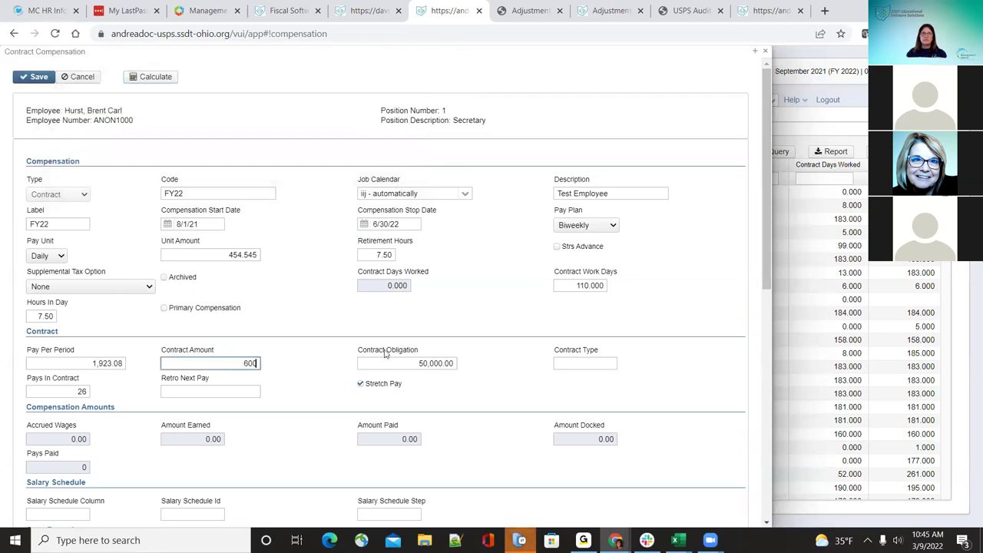
type("00")
key("Tab")
type("60,0")
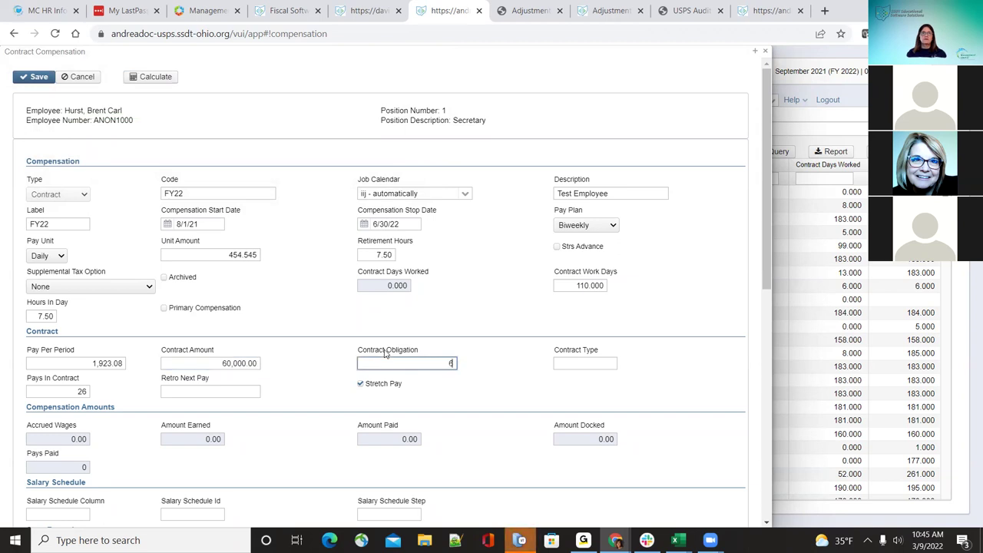
type("00")
key("Tab")
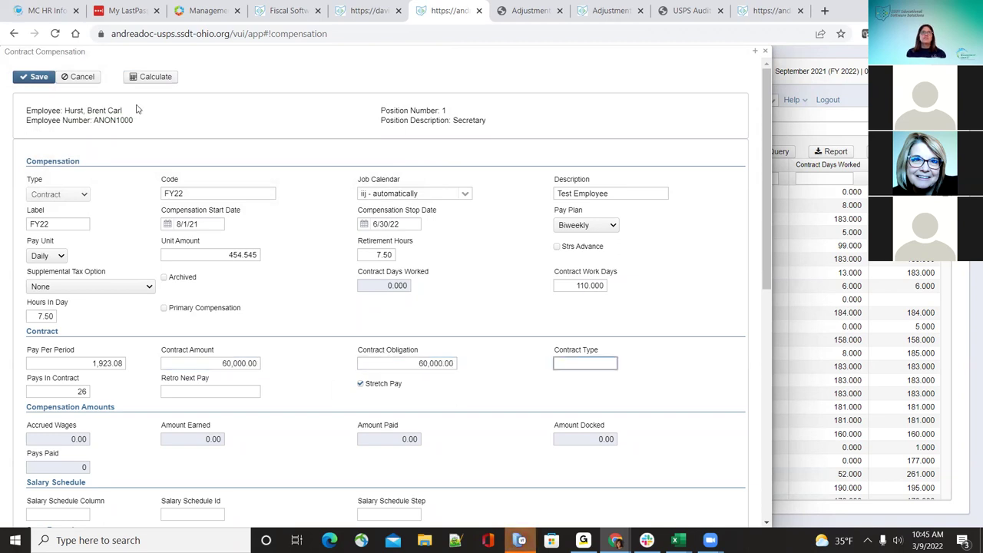
left_click(39, 78)
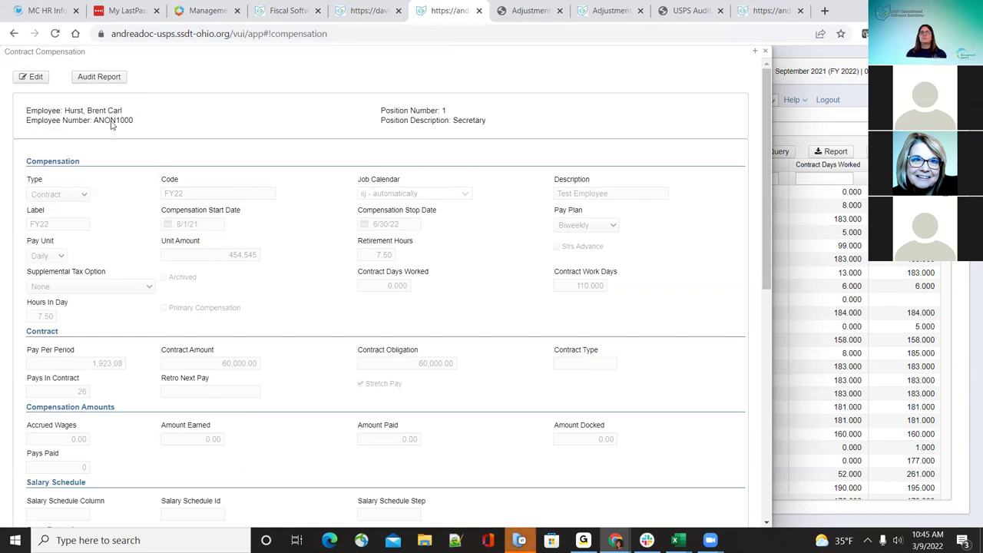
left_click(32, 77)
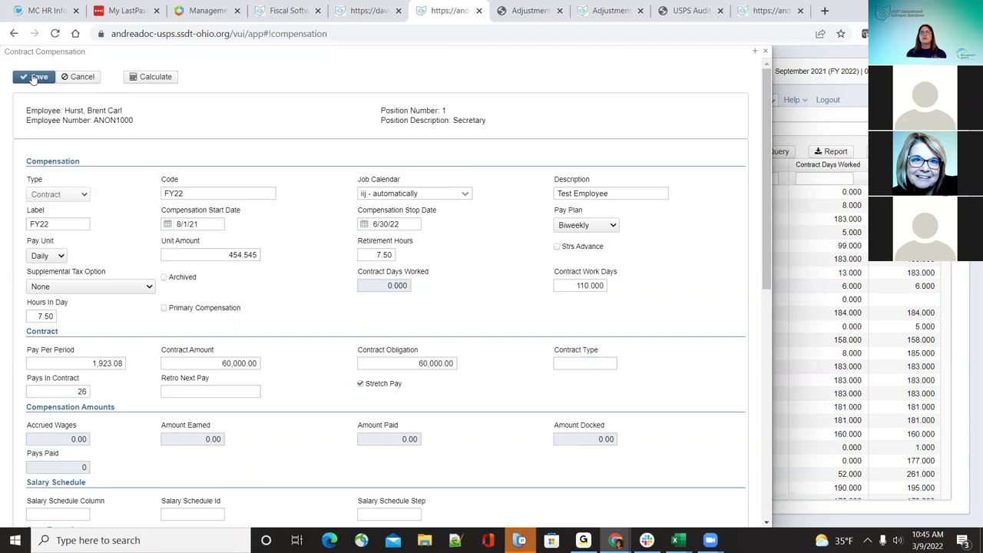
Step: Recalculate the contract, then change Hours In Day to 5.50 and recalculate again
left_click(142, 77)
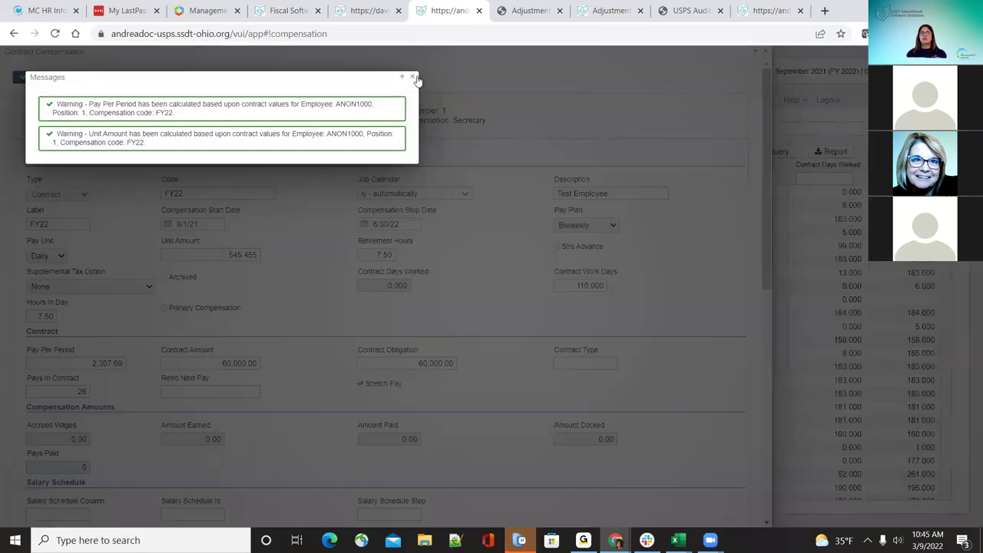
left_click(413, 77)
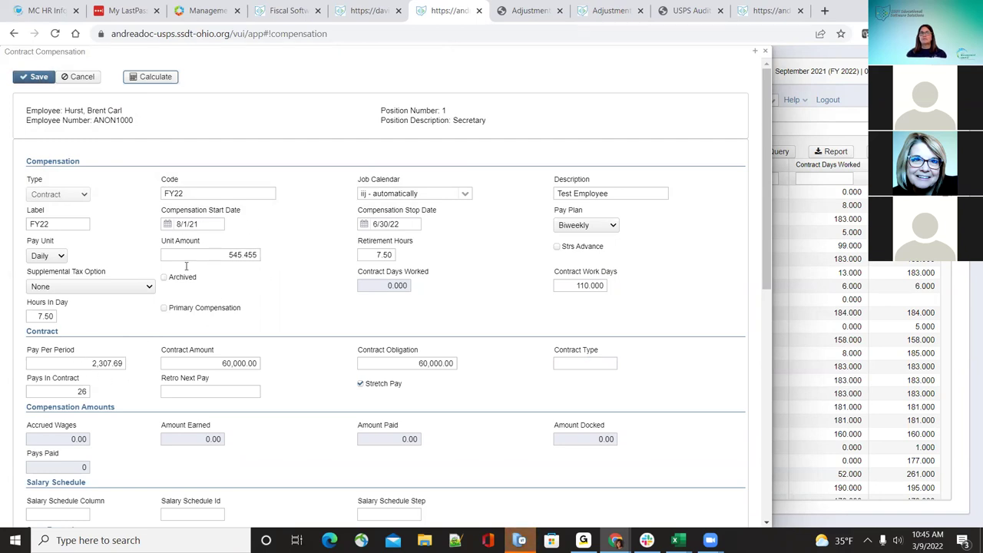
scroll(310, 411, "down", 3)
scroll(310, 411, "up", 3)
scroll(310, 411, "down", 2)
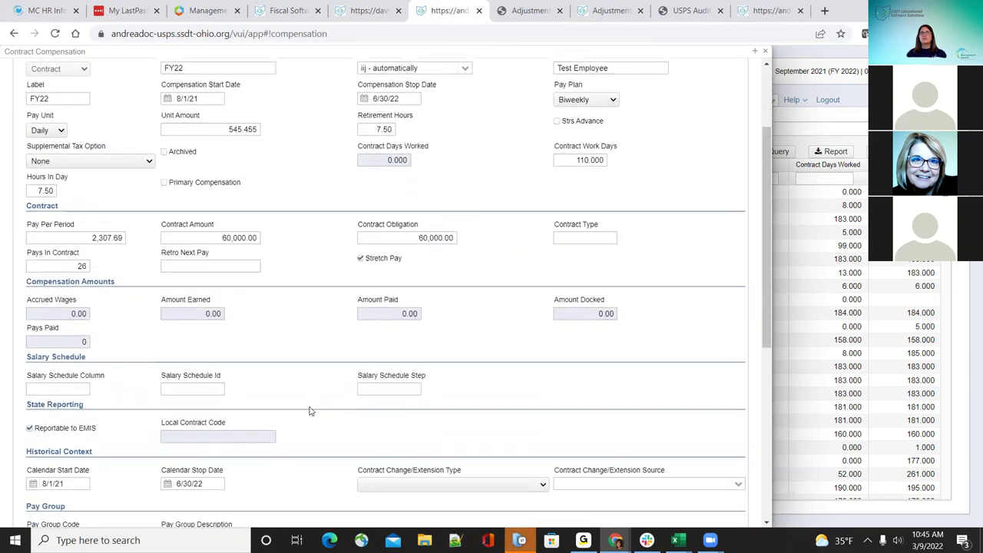
scroll(309, 411, "up", 2)
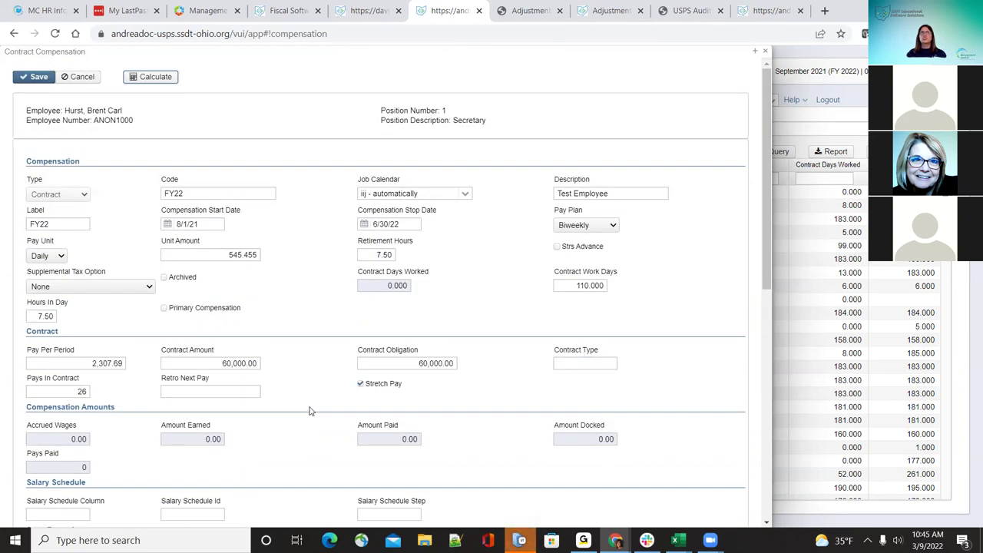
left_click_drag(38, 316, 99, 315)
type("505")
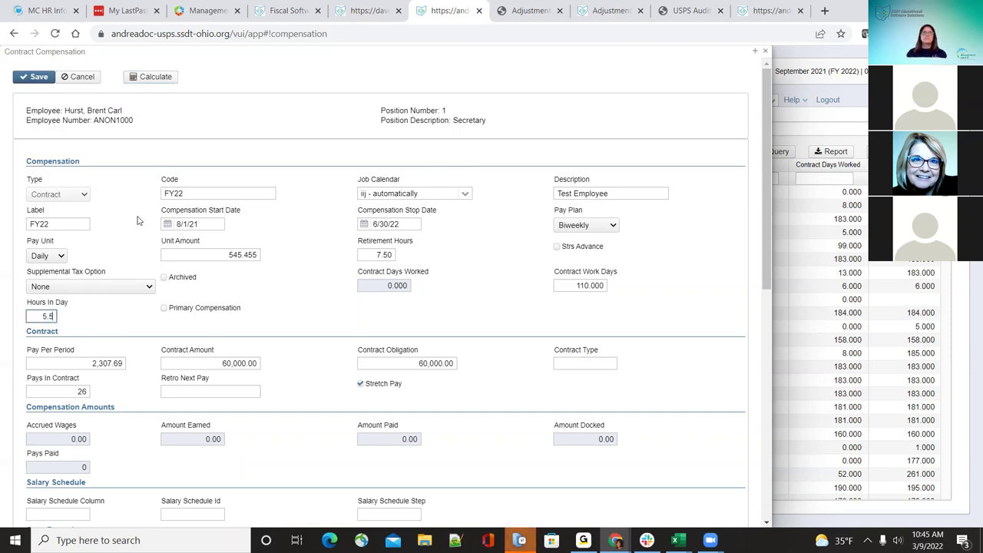
left_click(163, 78)
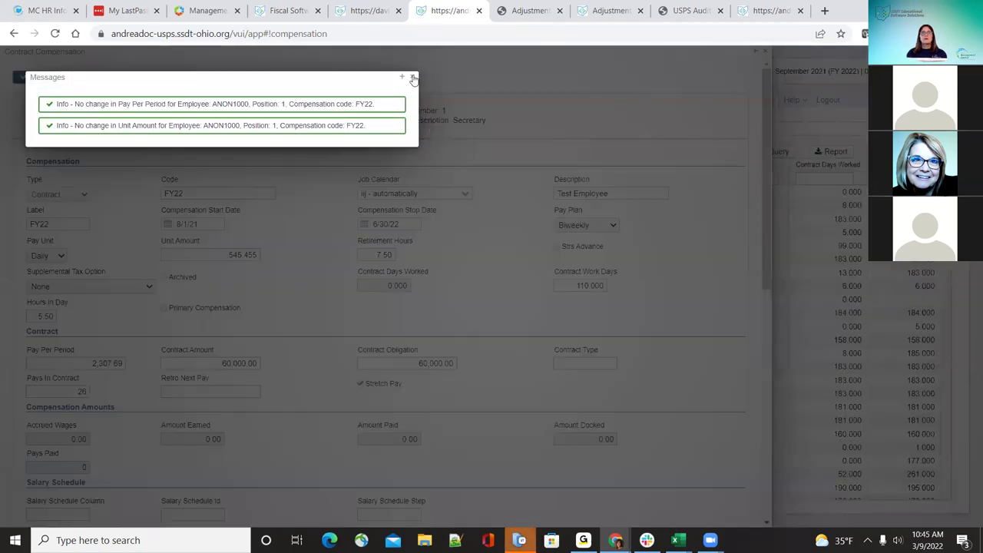
left_click(411, 78)
Step: Clear Pay Per Period and Unit Amount, recalculating each to 2,307.69 and 545.455
left_click(83, 362)
key("BackSpace")
left_click(157, 77)
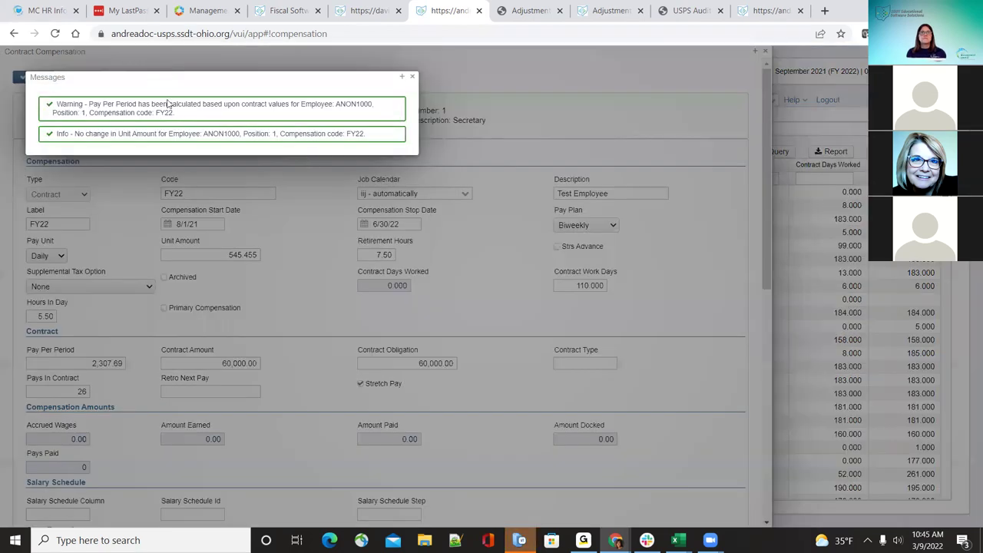
left_click(413, 79)
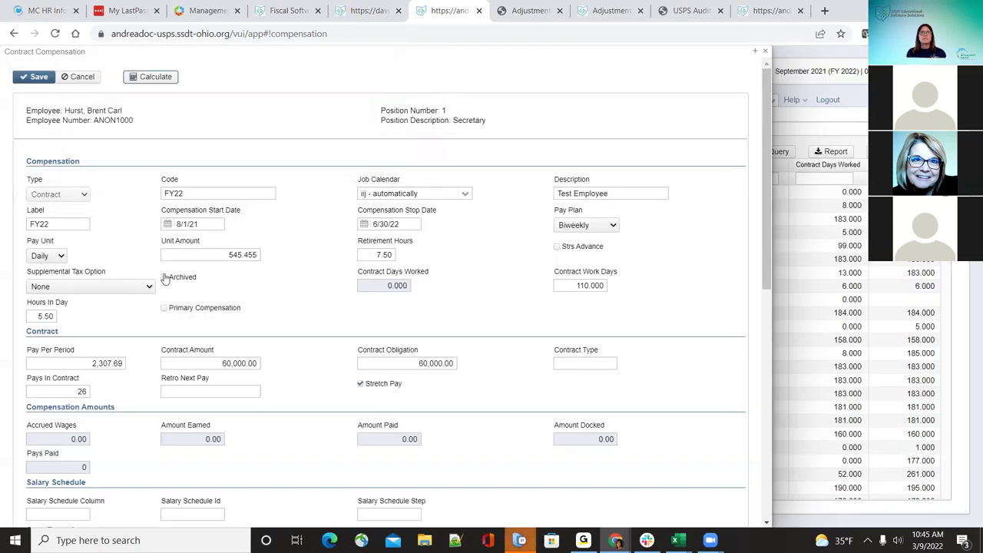
left_click(256, 256)
key("Delete")
left_click(156, 77)
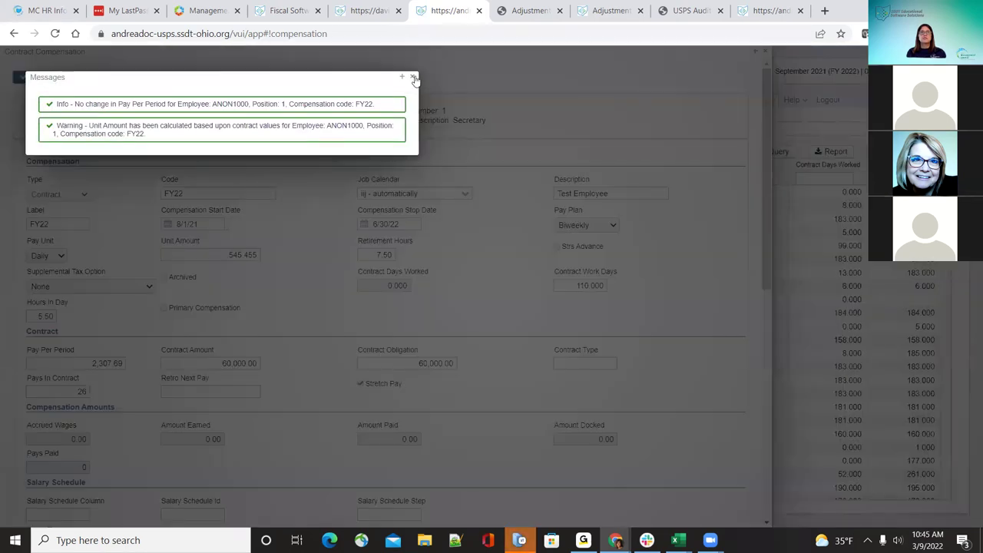
left_click(413, 77)
left_click(47, 315)
Step: Restore Hours In Day to 7.50 and recalculate with an Hourly pay unit
type("7")
triple_click(287, 148)
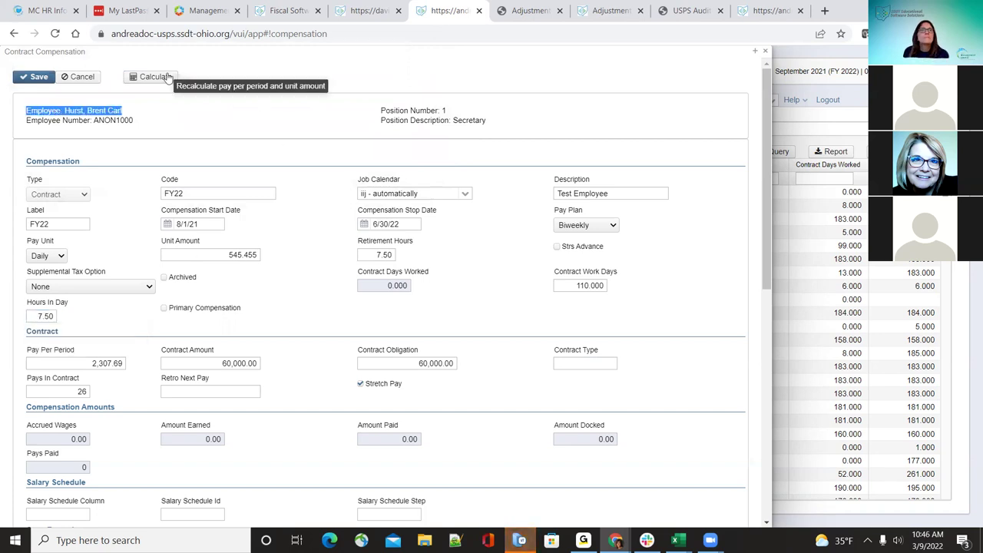
left_click(61, 256)
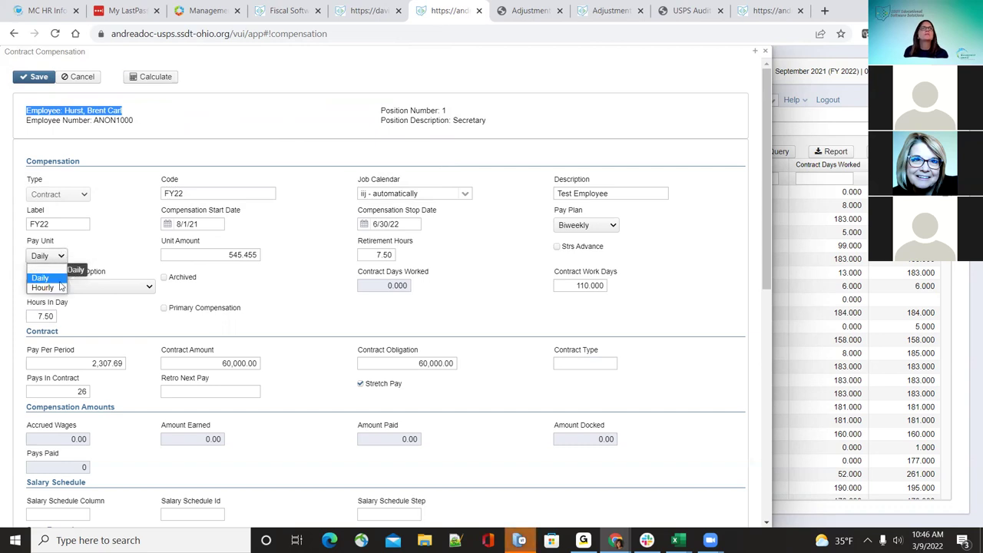
left_click(61, 287)
left_click(139, 79)
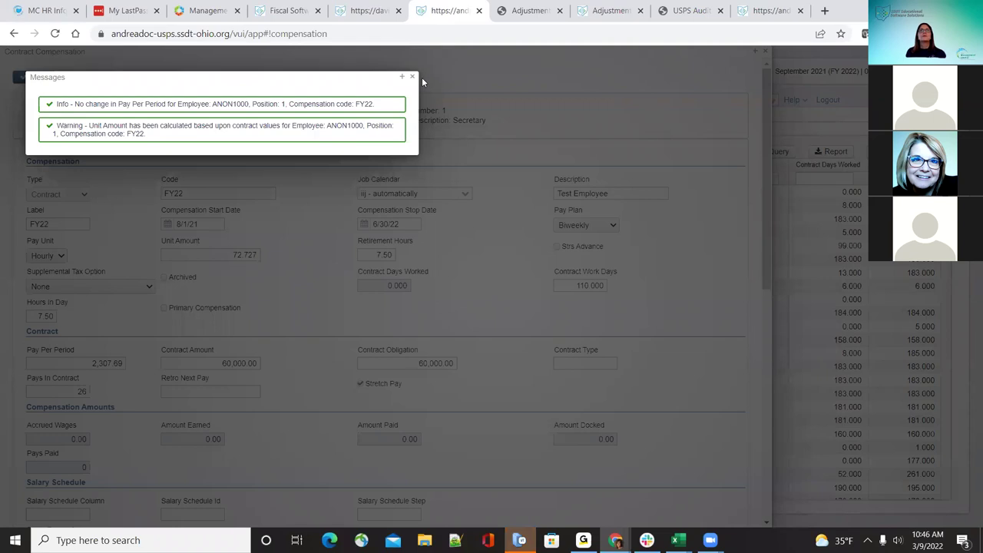
left_click(412, 77)
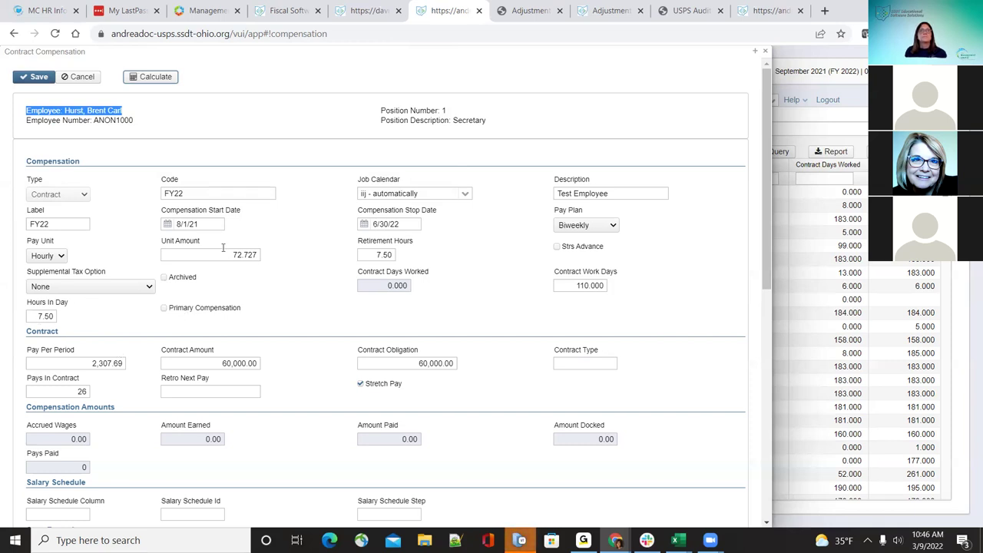
left_click(145, 79)
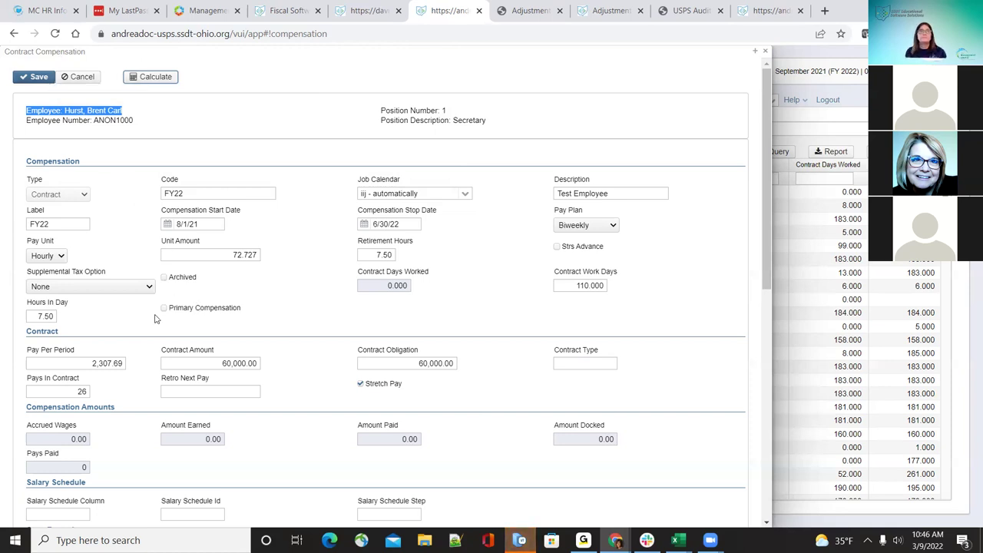
Step: Switch the pay unit back to Daily, recalculate, and save the contract compensation
left_click(46, 255)
left_click(48, 277)
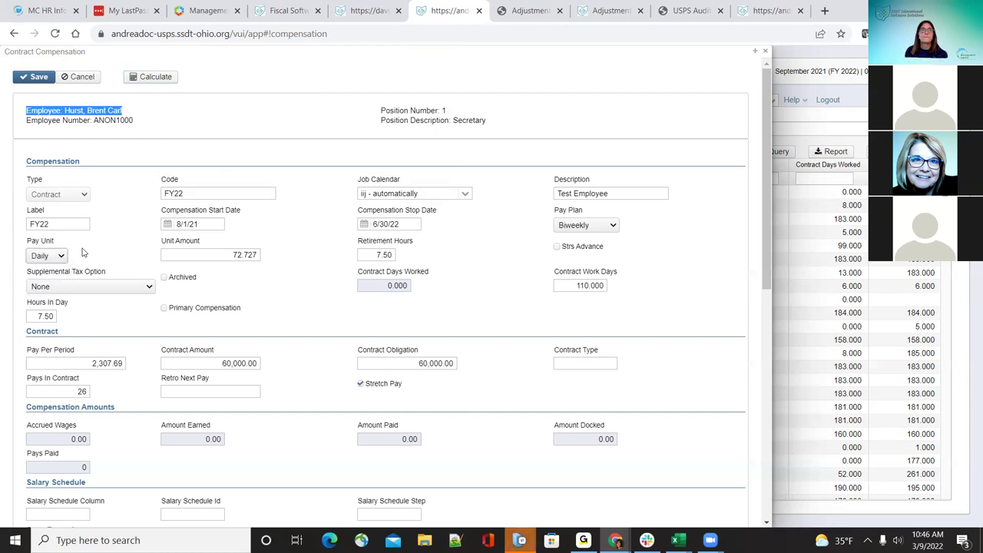
left_click(172, 78)
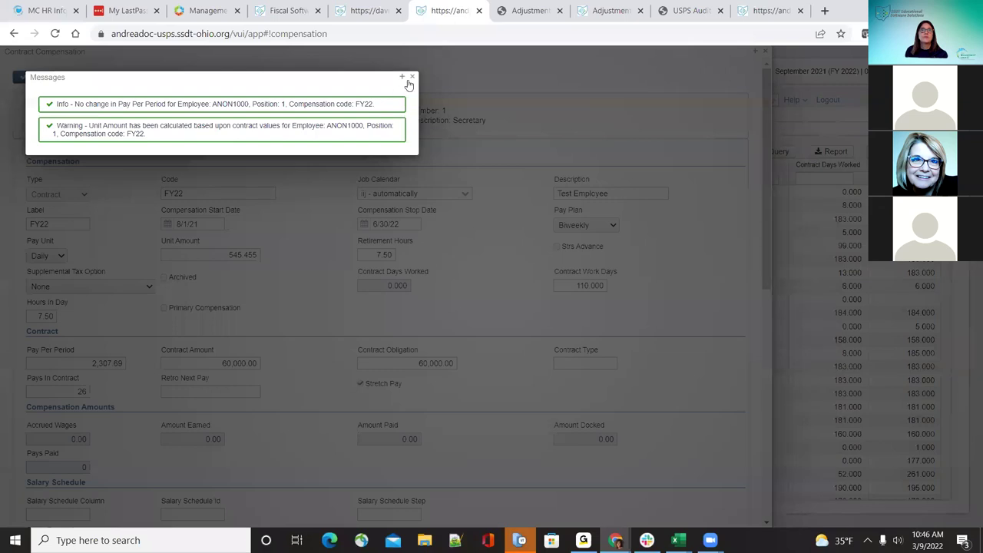
left_click(412, 78)
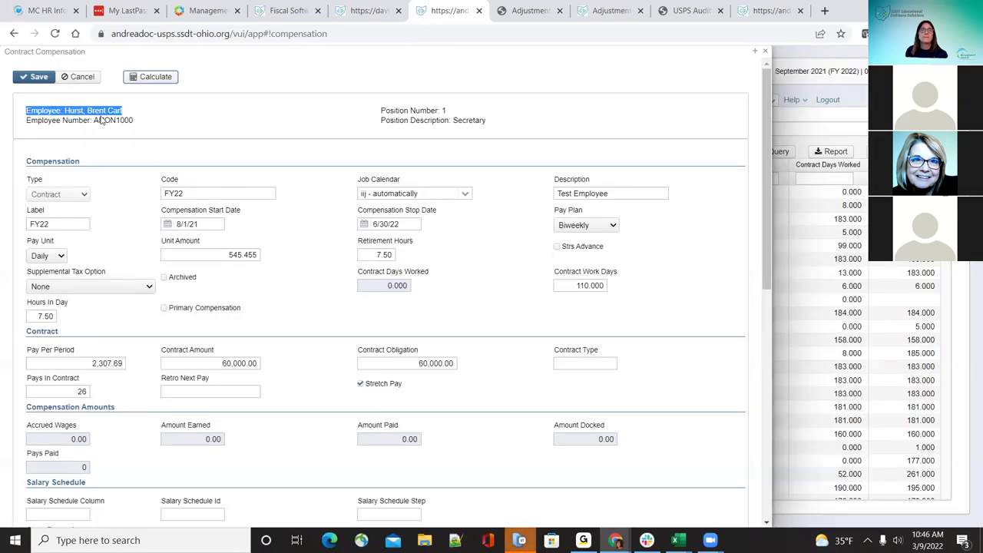
left_click(37, 77)
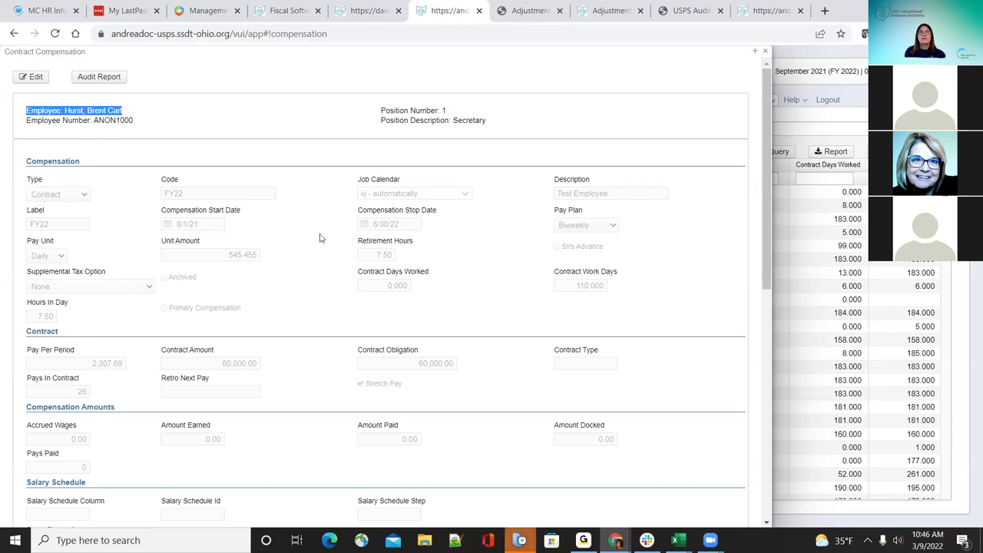
Step: Archive the Test Employee contract compensation in All Compensations, confirm deletion, and show archived records
left_click(767, 51)
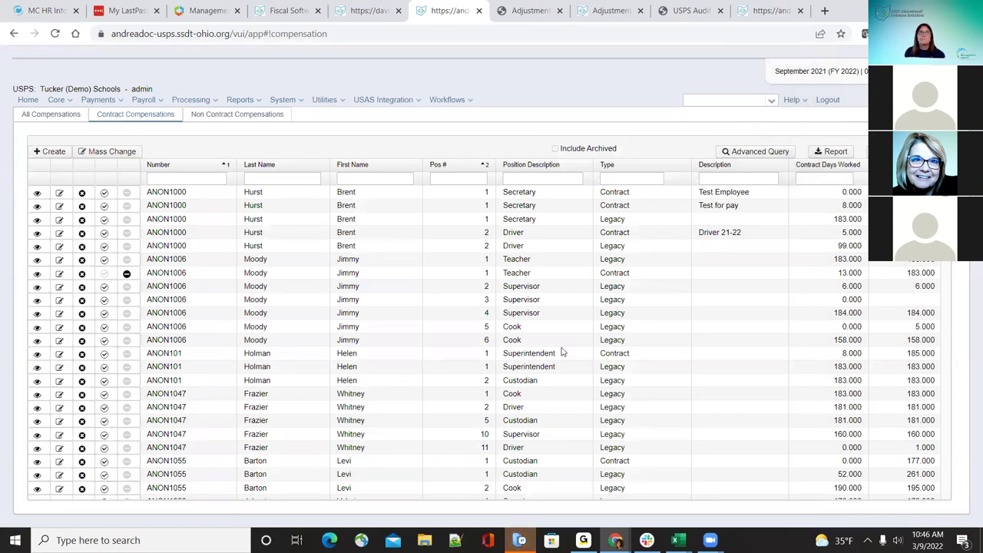
left_click(62, 115)
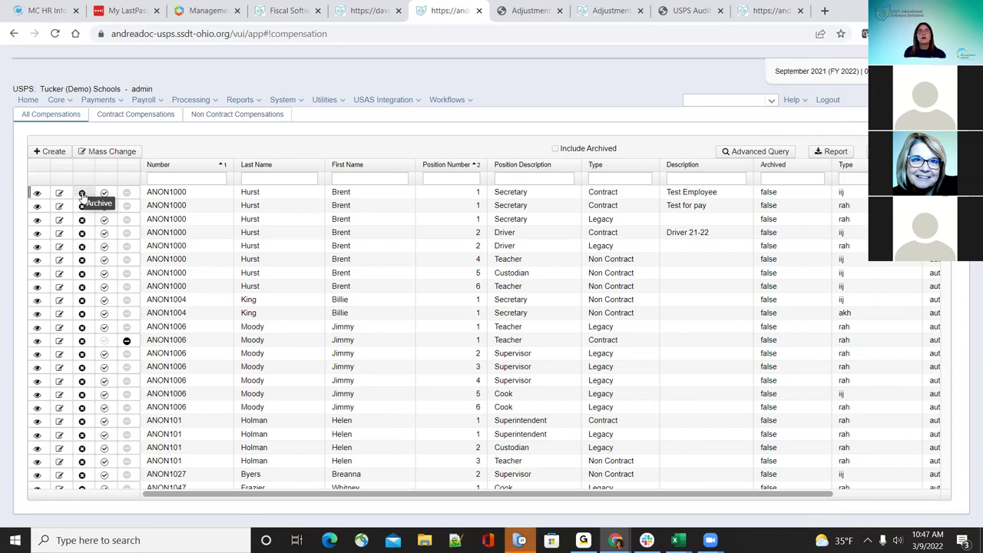
left_click(82, 193)
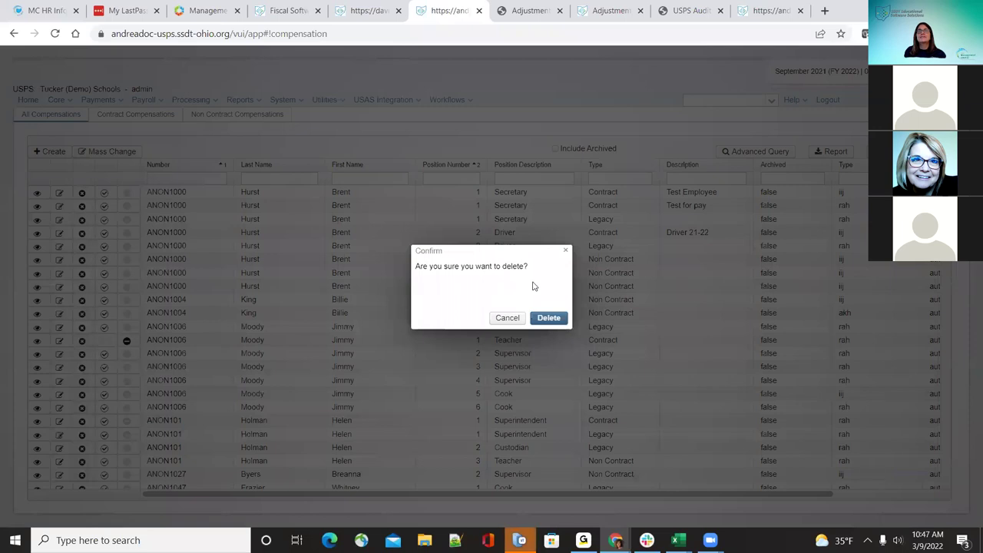
left_click(550, 318)
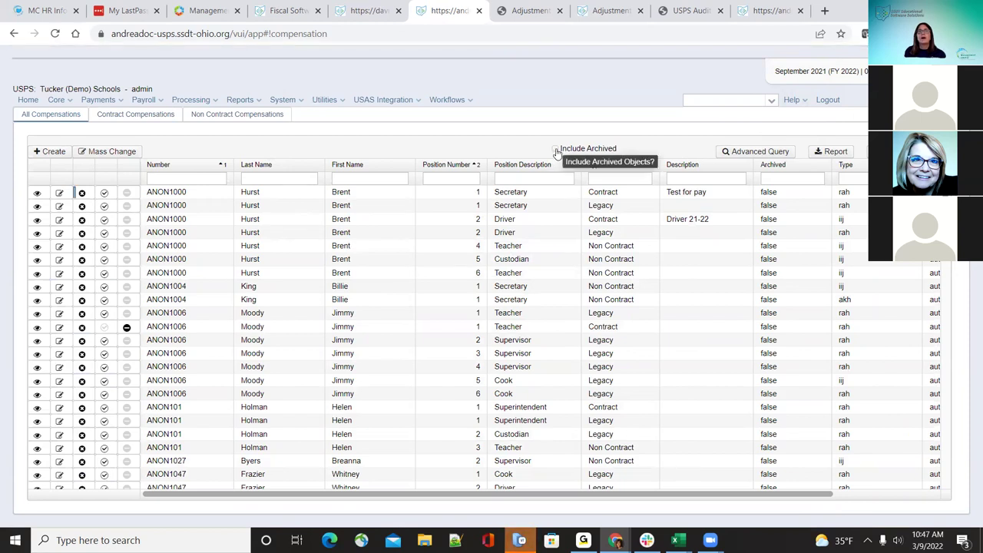
left_click(556, 149)
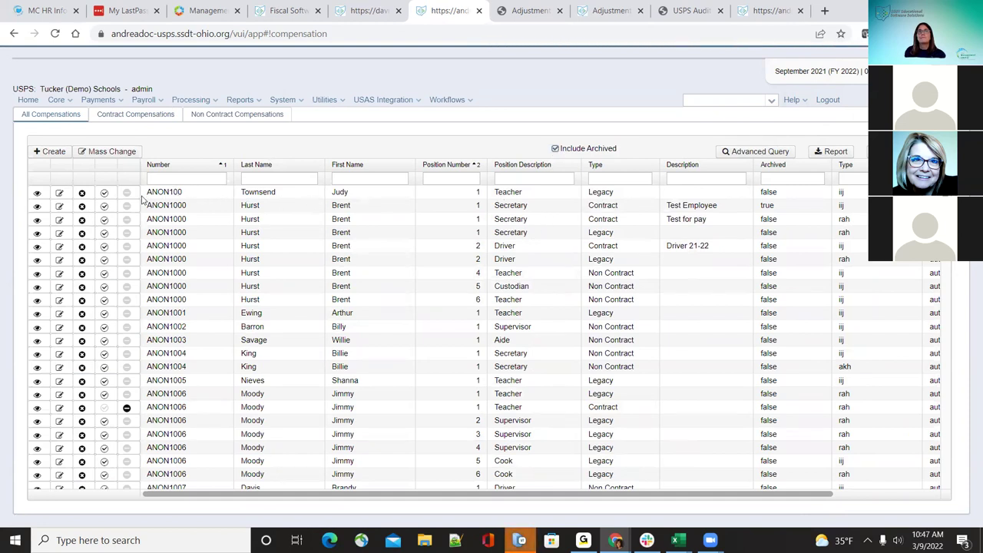
Step: Toggle Include Archived and glance at the Teacher legacy compensation without changes
left_click(556, 149)
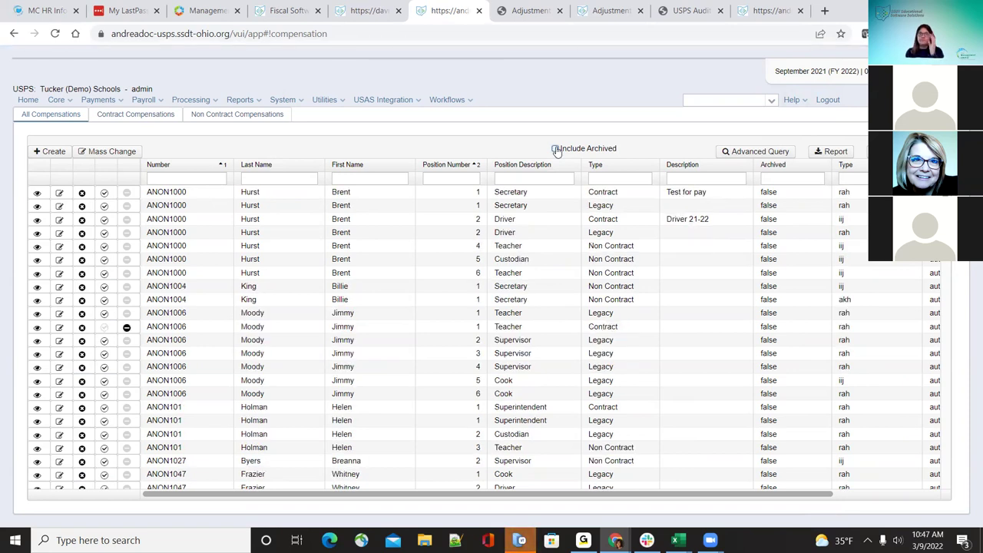
left_click(556, 149)
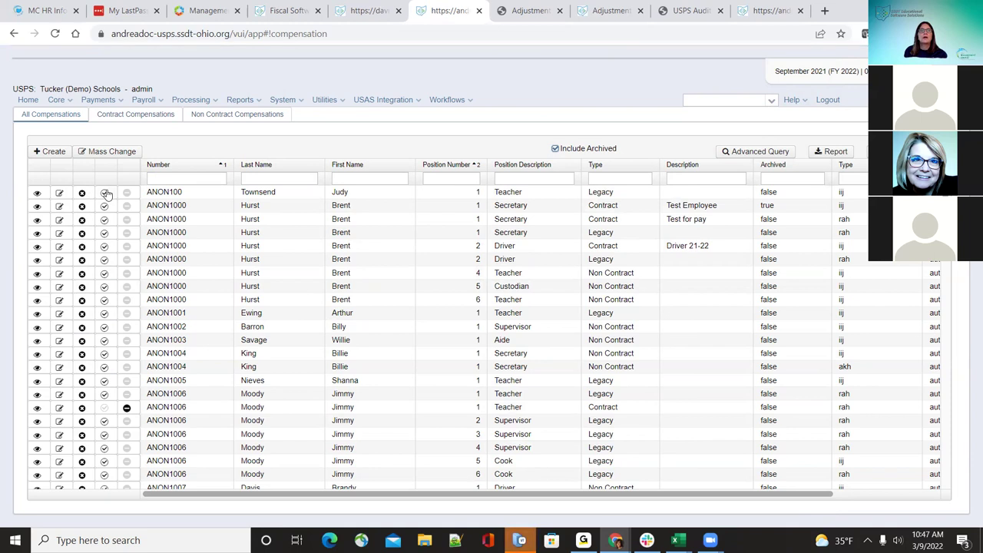
left_click(60, 193)
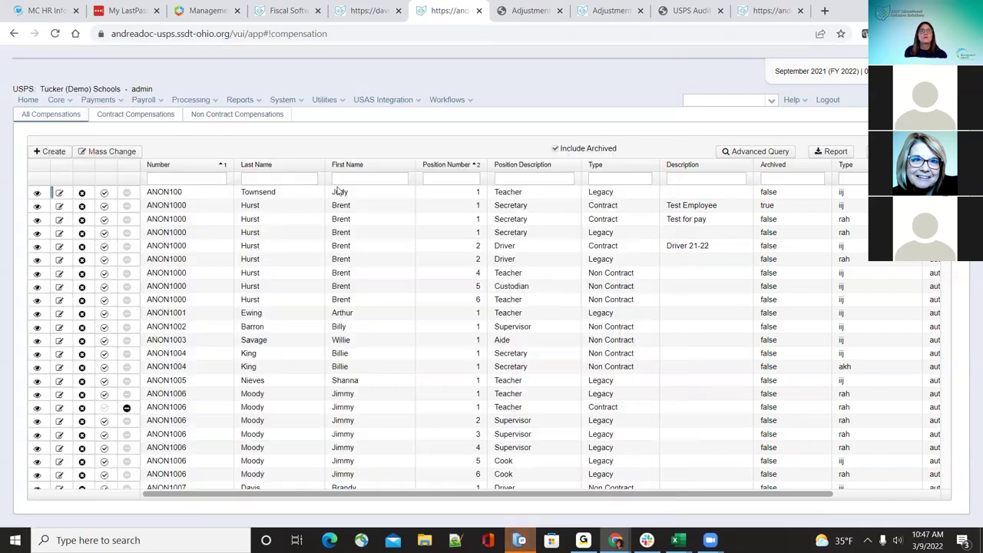
left_click(612, 52)
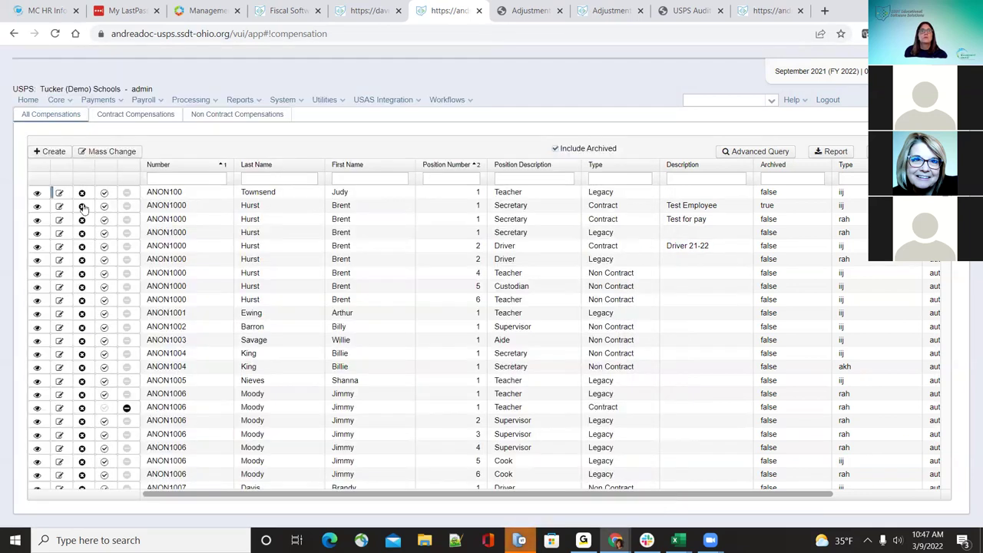
Step: Uncheck Archived on the Test Employee contract compensation, save it, and hide archived records
left_click(59, 206)
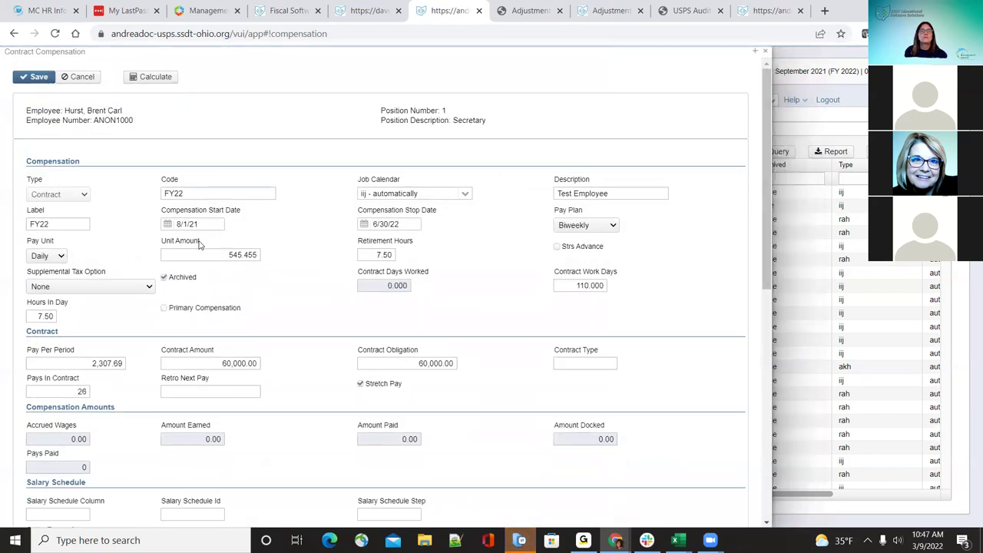
left_click(165, 279)
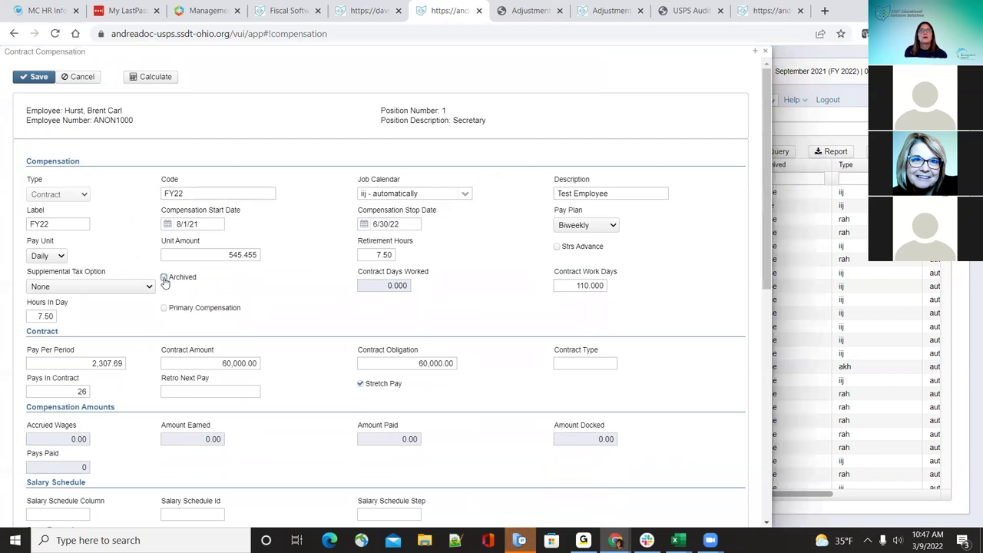
left_click(34, 77)
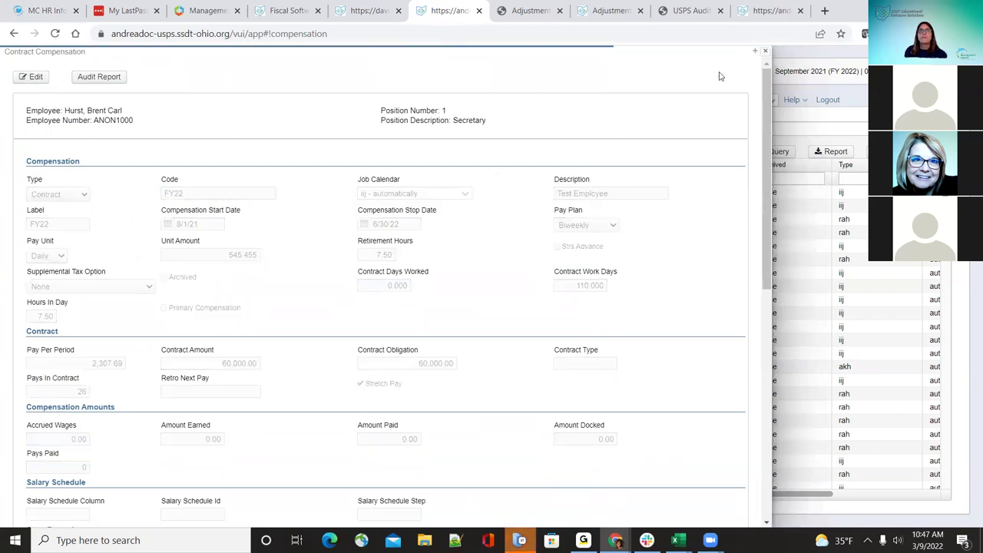
key("Escape")
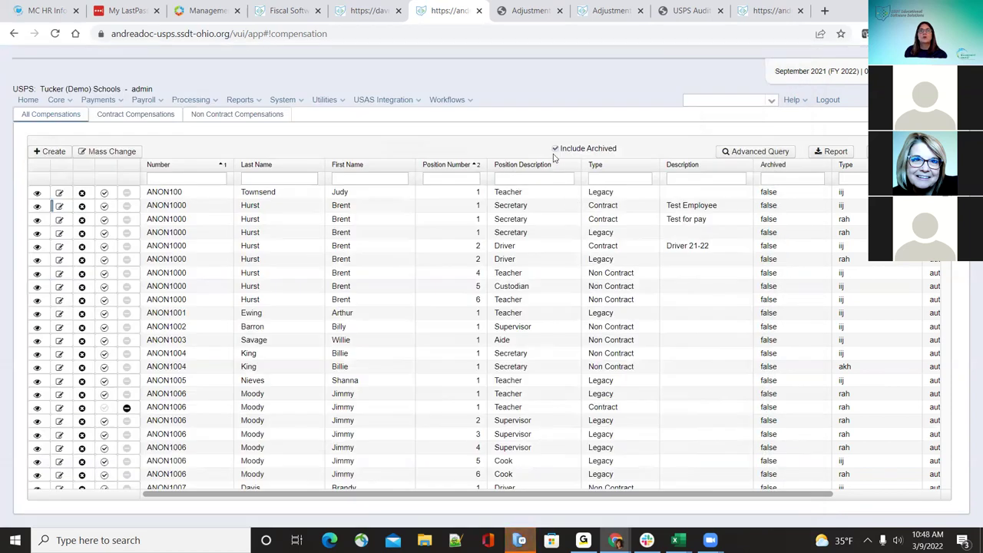
left_click(556, 148)
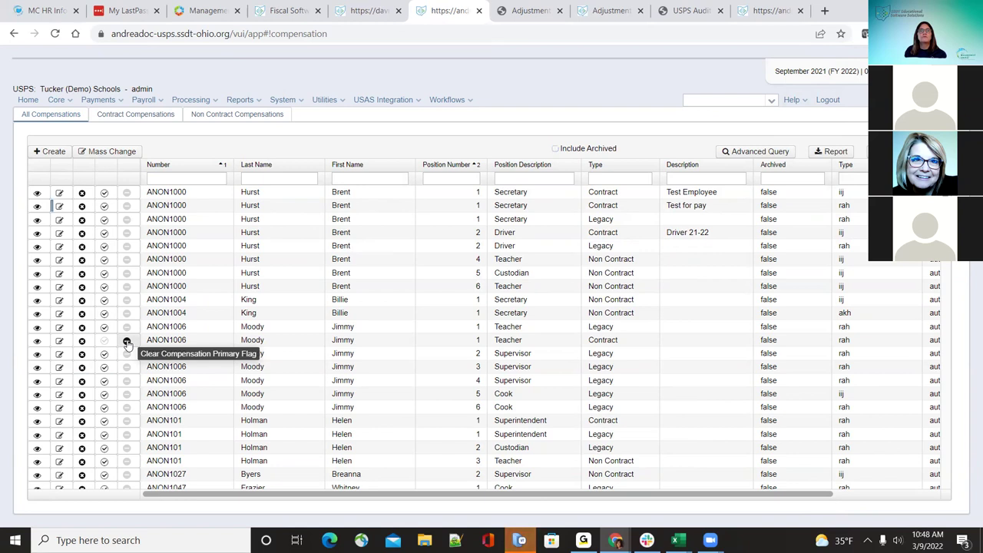
Step: Toggle the Teacher contract's primary flag, then make the Secretary and Driver 21-22 contracts primary
left_click(127, 342)
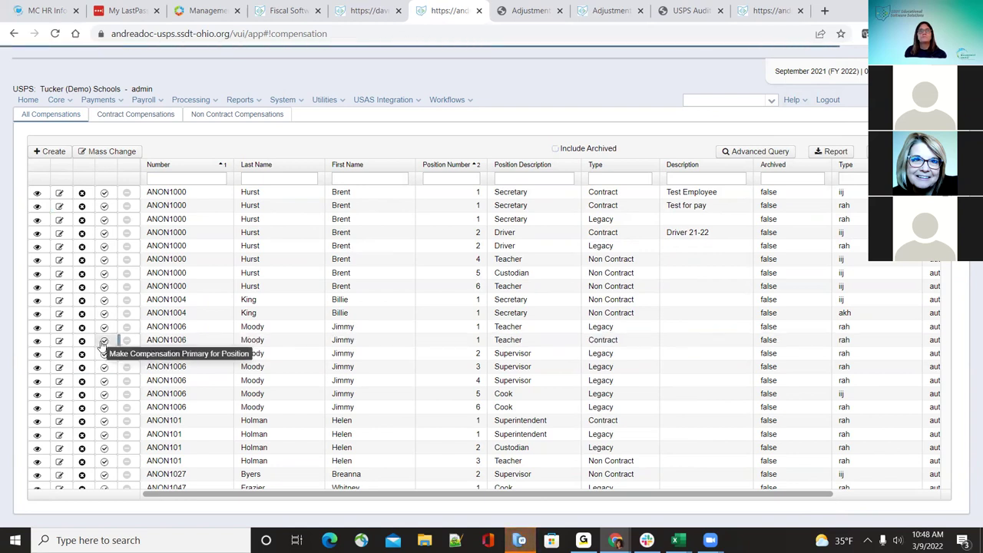
left_click(102, 343)
left_click(104, 193)
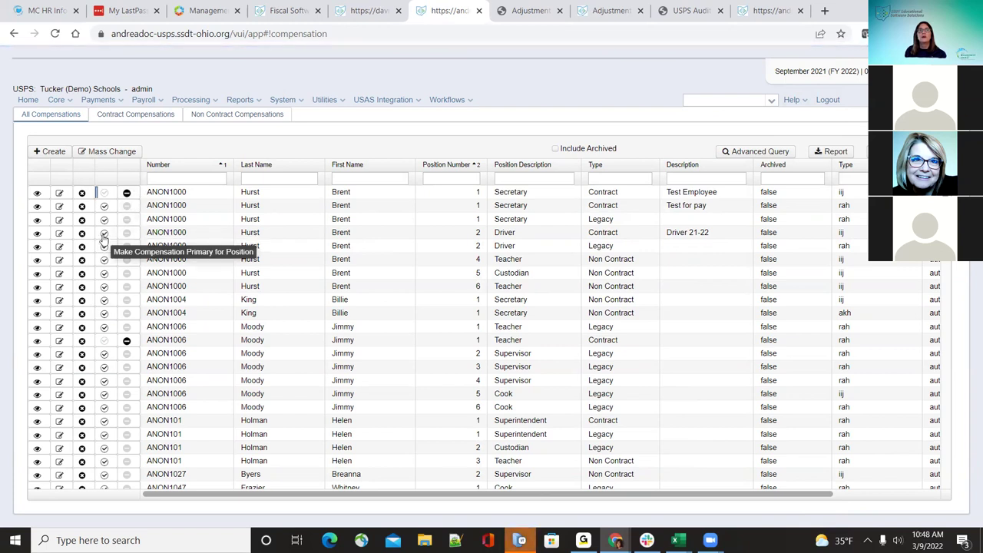
left_click(104, 233)
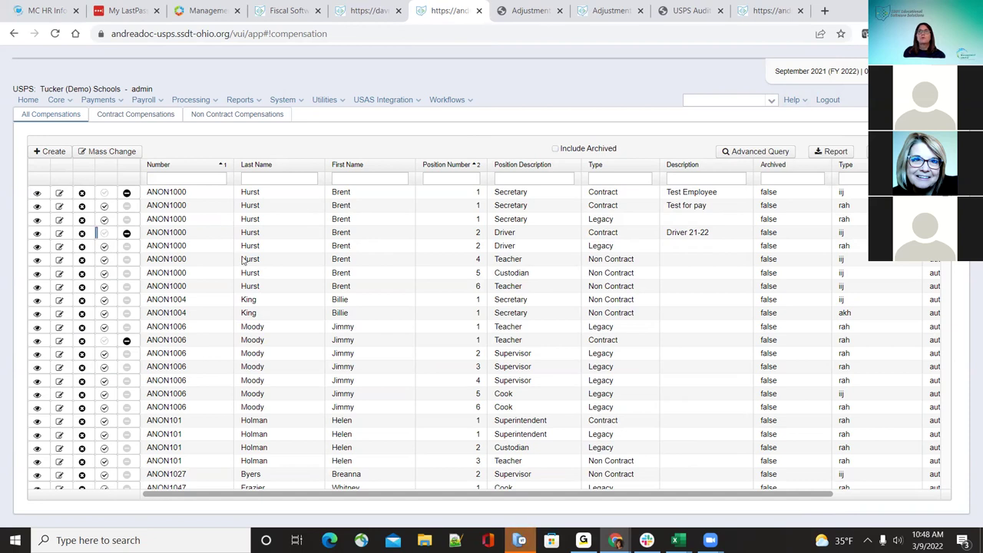
Step: Go to the Date Codes list under Core
left_click(59, 101)
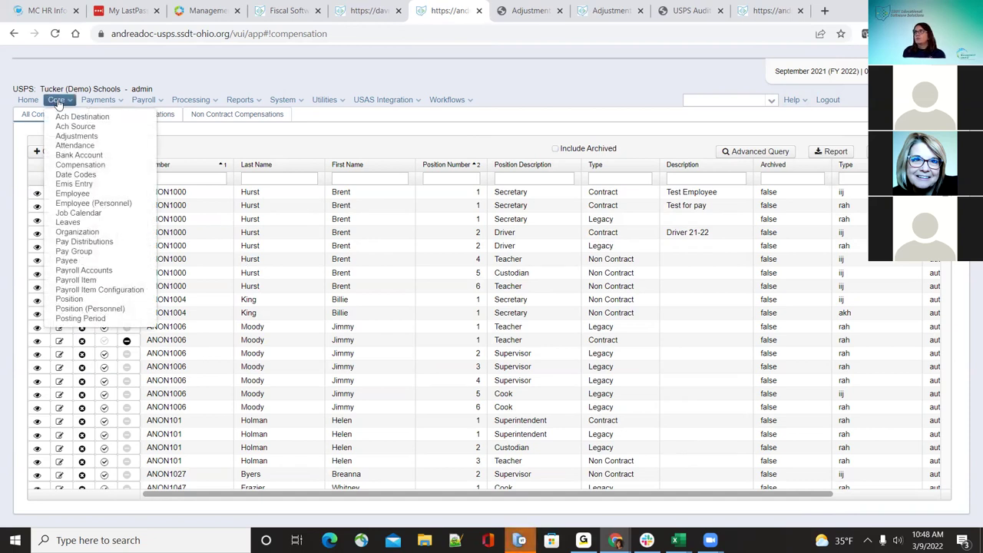
left_click(80, 165)
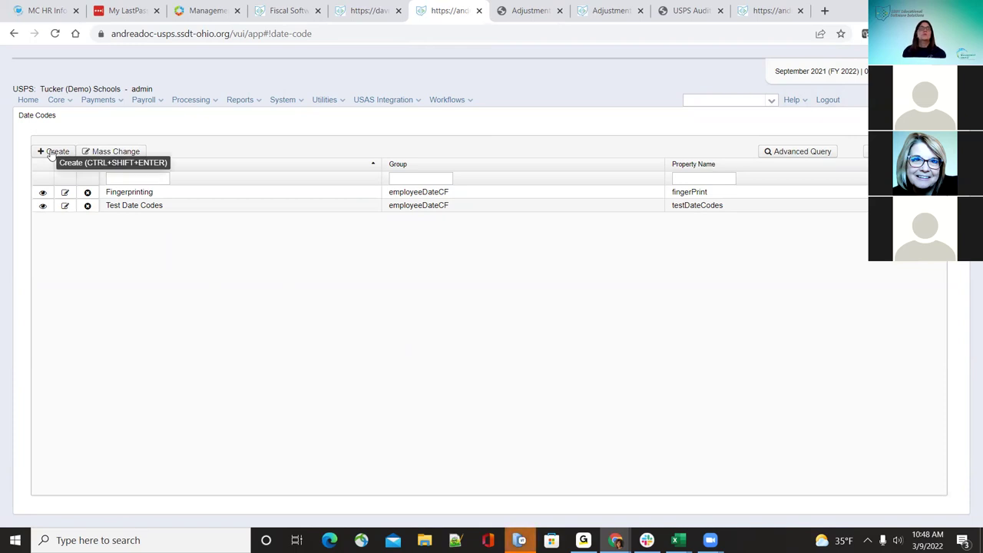
left_click(57, 100)
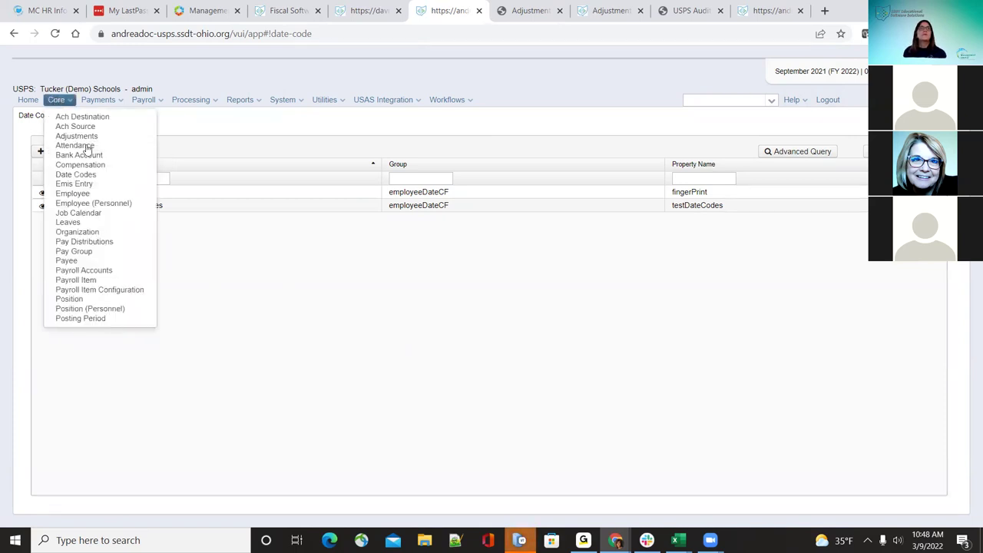
left_click(261, 283)
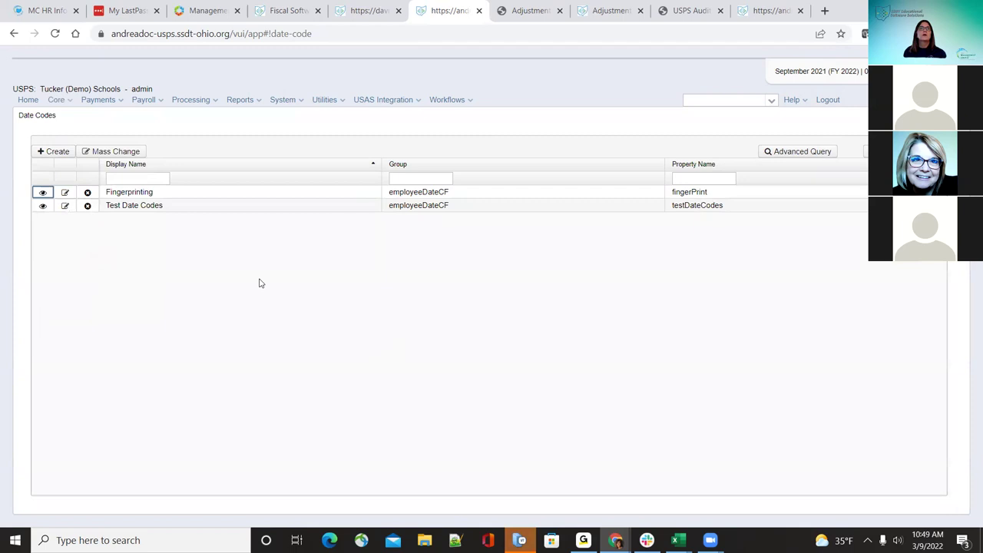
Step: Create and save a date code with display name 'DAte Test field' and property 'dateTestField'
left_click(64, 153)
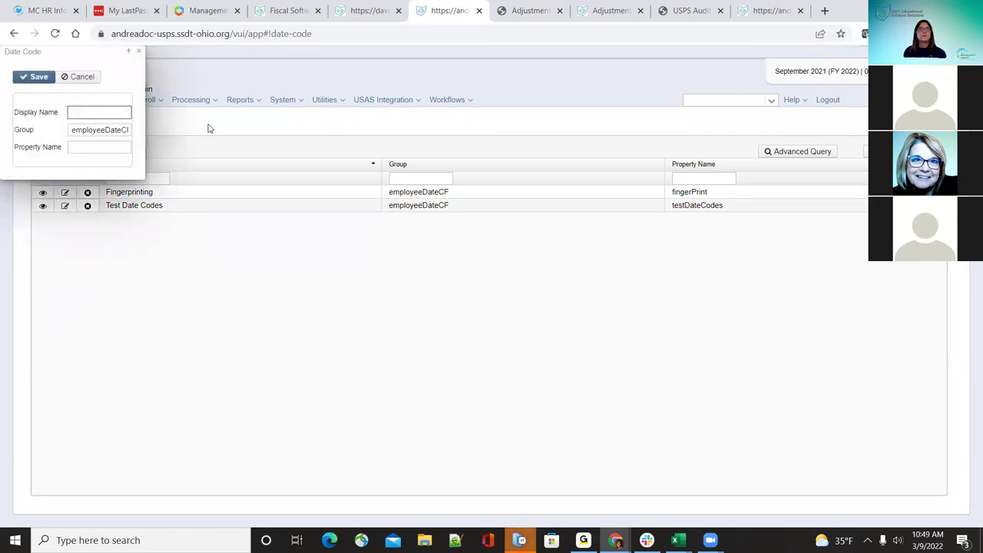
left_click(112, 111)
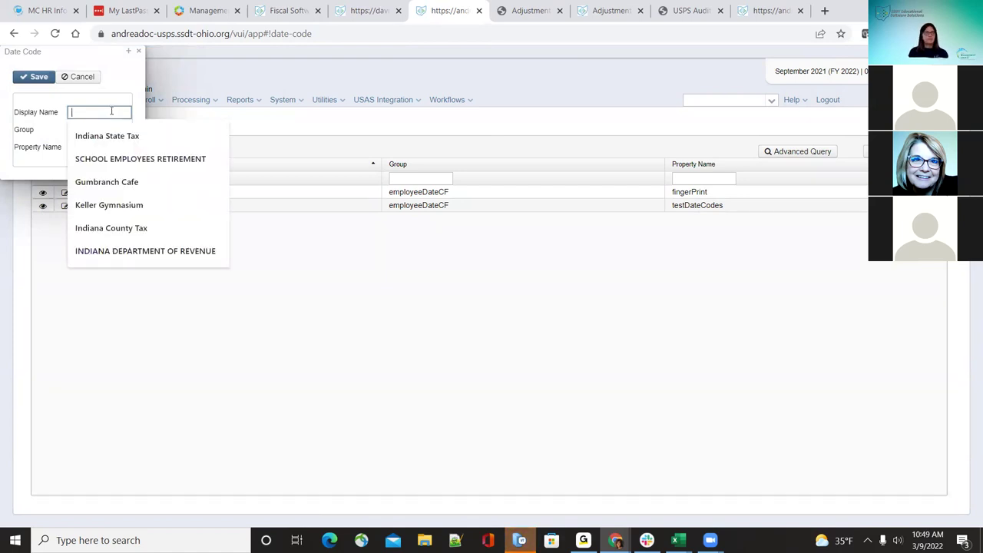
type("DAte Test field")
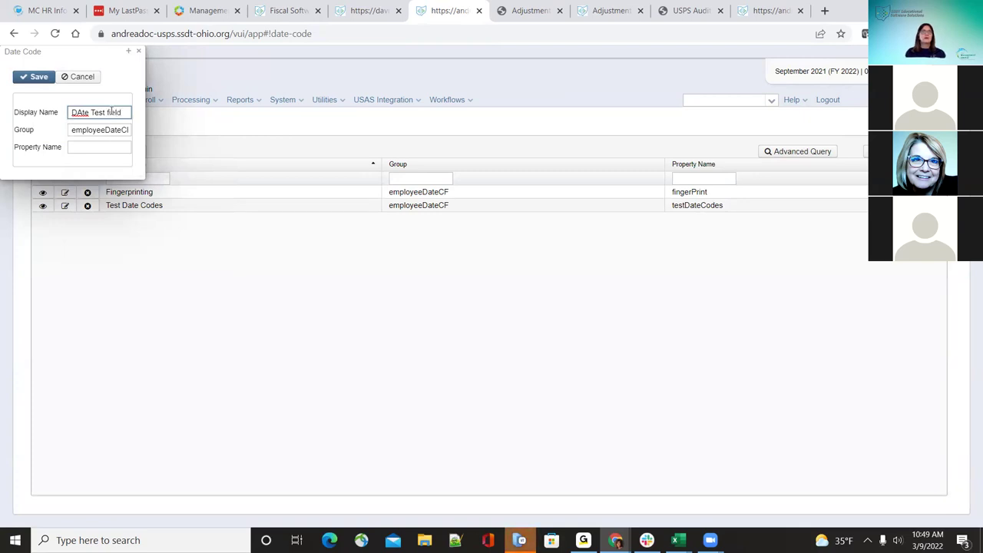
left_click(114, 149)
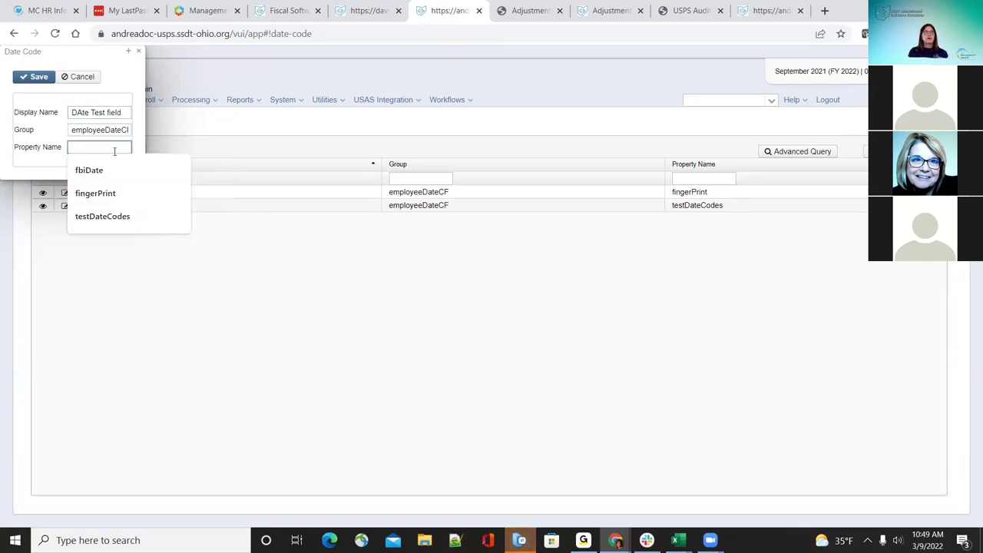
type("dateTestFi")
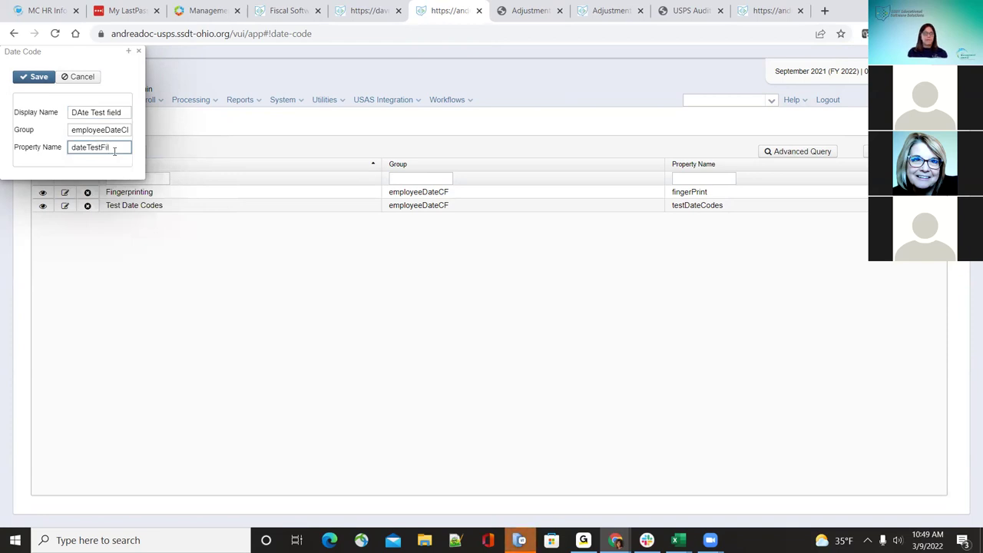
type("eld")
key("Tab")
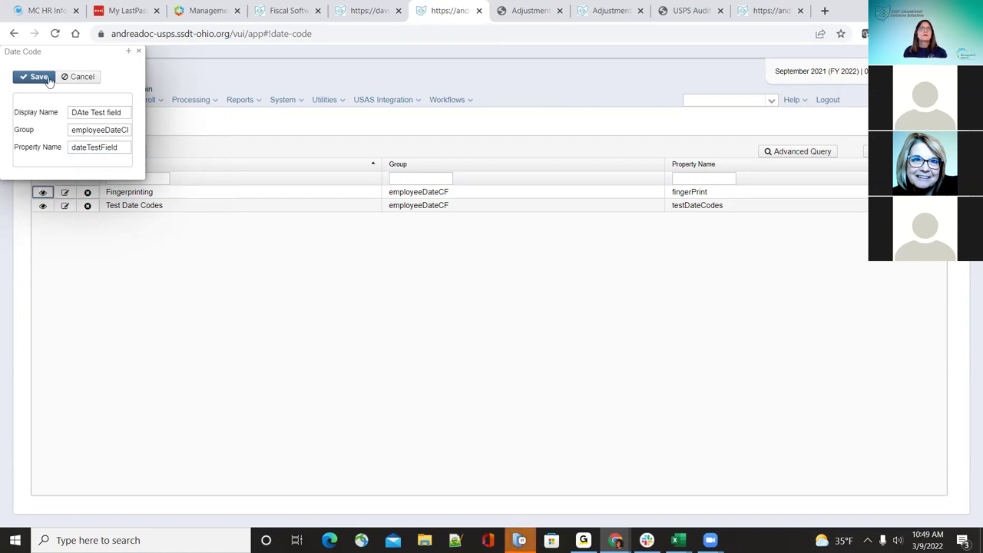
left_click(45, 79)
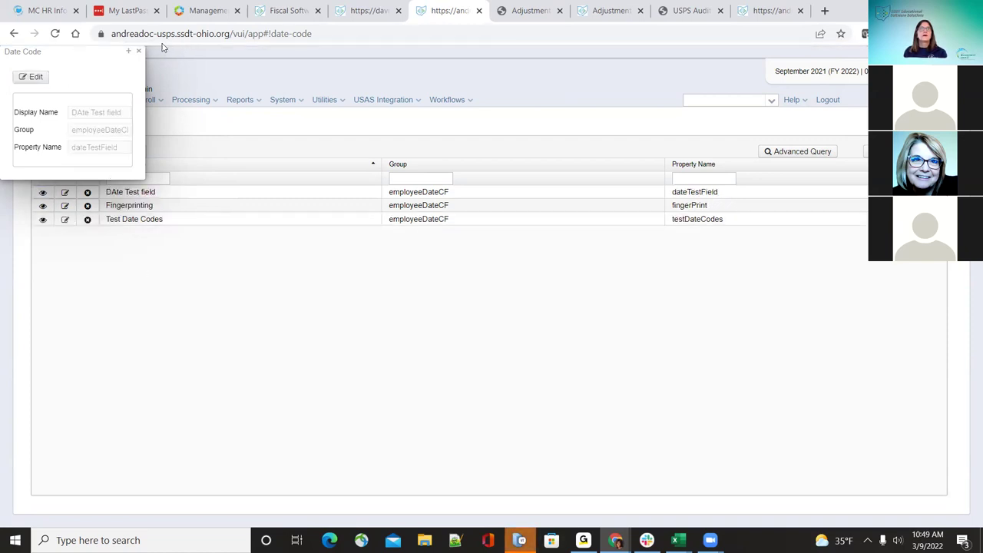
left_click(141, 51)
Step: Open an employee record and inspect the DAte Test field and Fingerprinting date entries
left_click(62, 101)
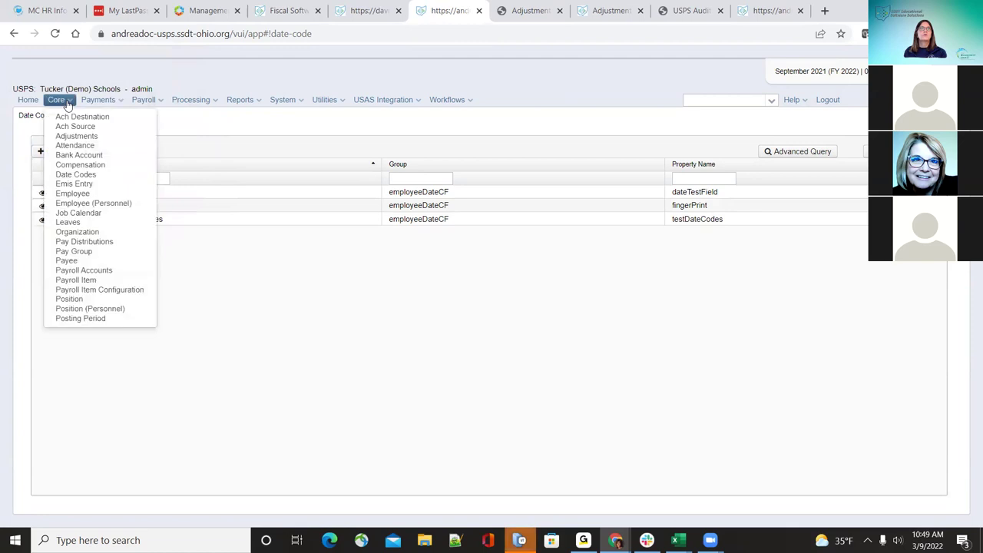
left_click(92, 193)
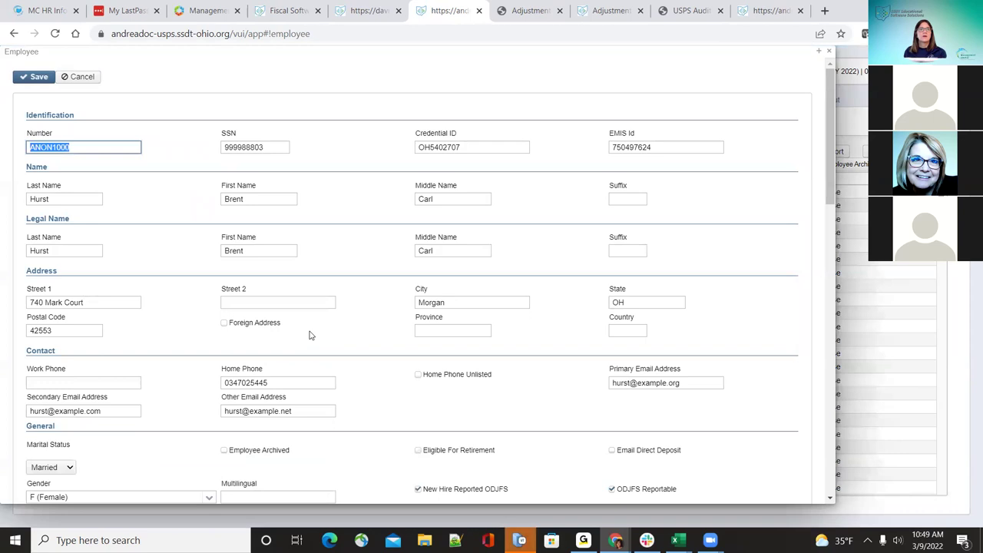
scroll(347, 372, "down", 7)
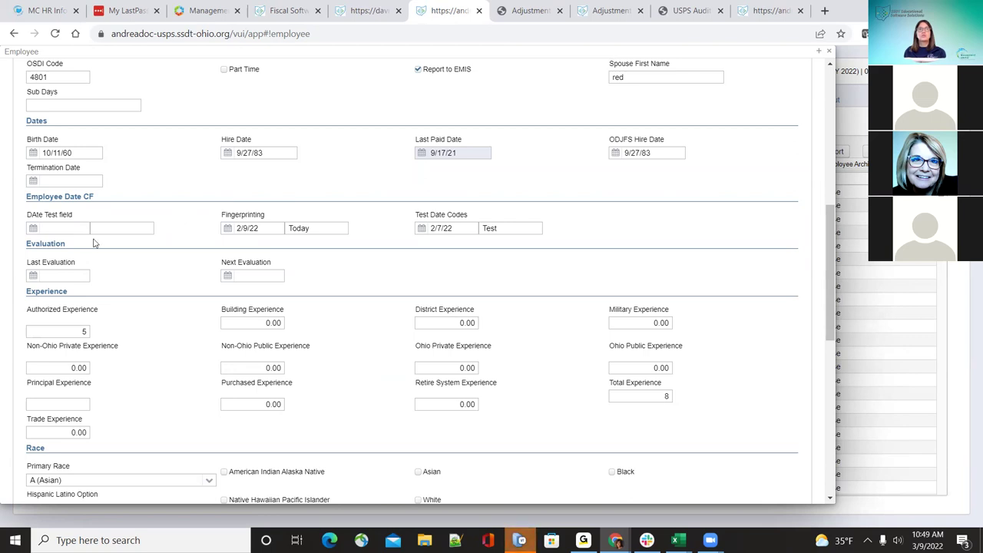
left_click(33, 228)
left_click(33, 228)
double_click(317, 228)
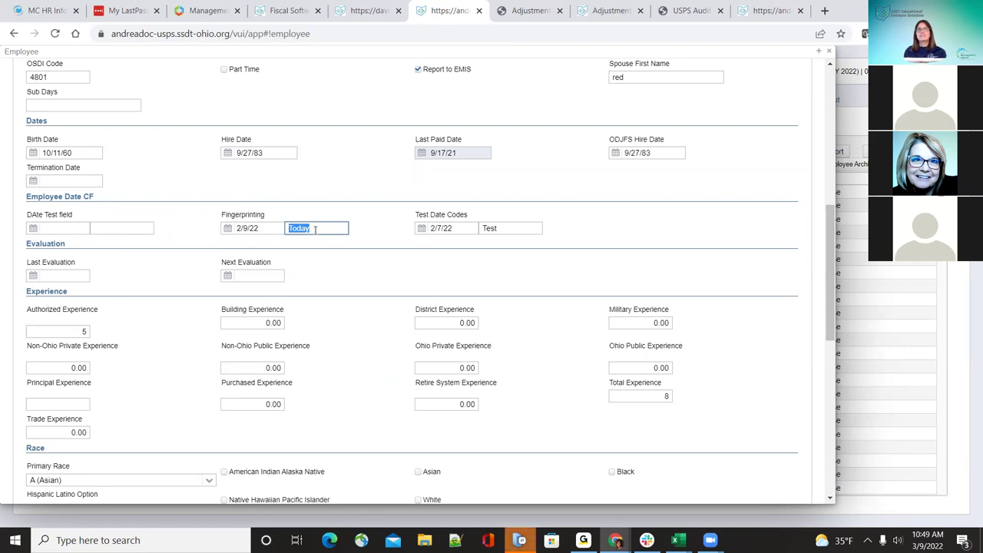
scroll(334, 252, "up", 8)
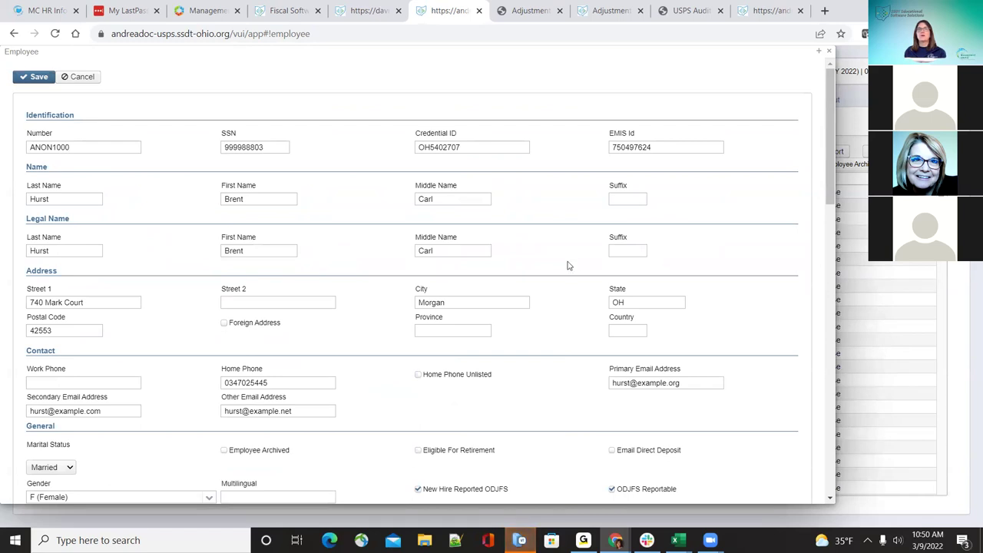
scroll(569, 265, "down", 5)
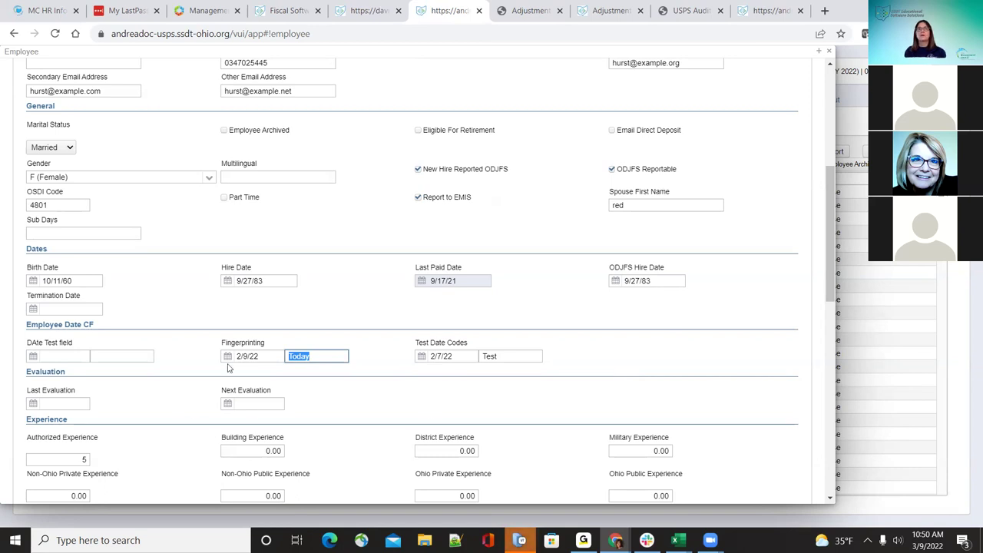
scroll(797, 208, "up", 2)
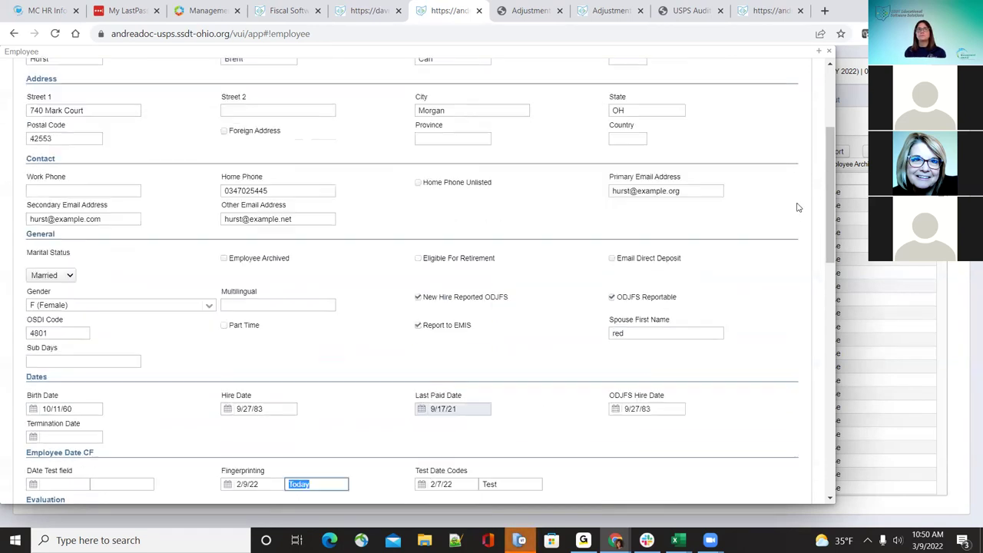
left_click(222, 259)
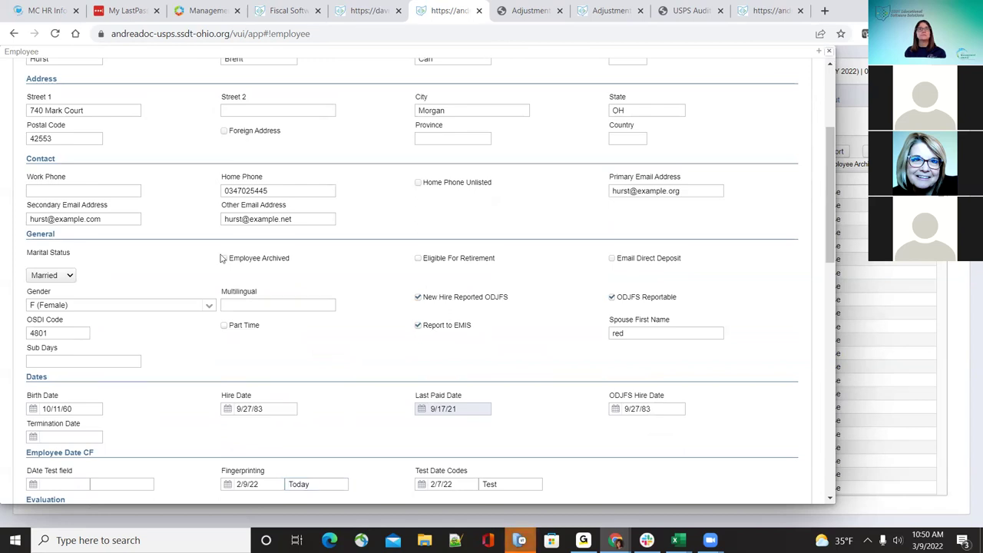
Step: Close the employee record without saving and return to the Date Codes list
key("Escape")
left_click(57, 104)
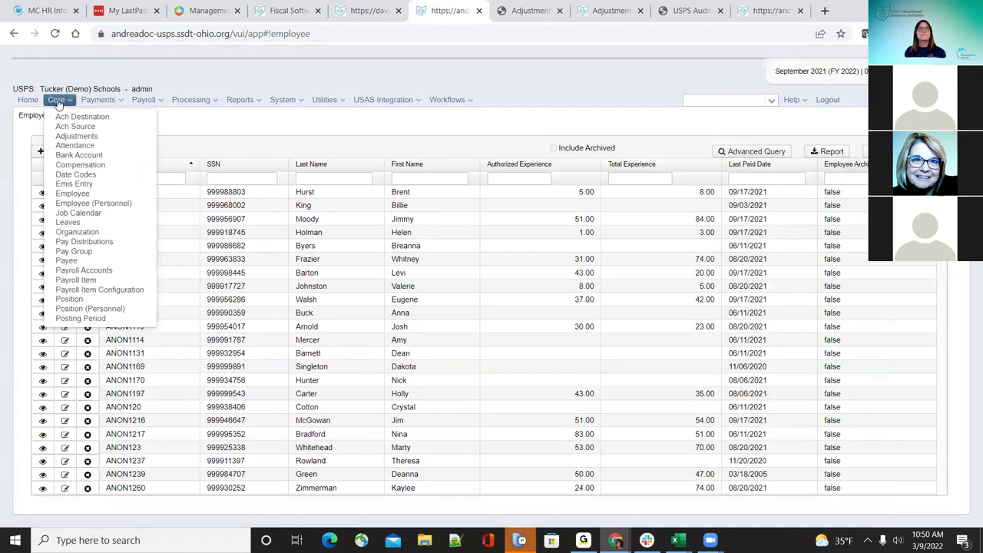
left_click(80, 176)
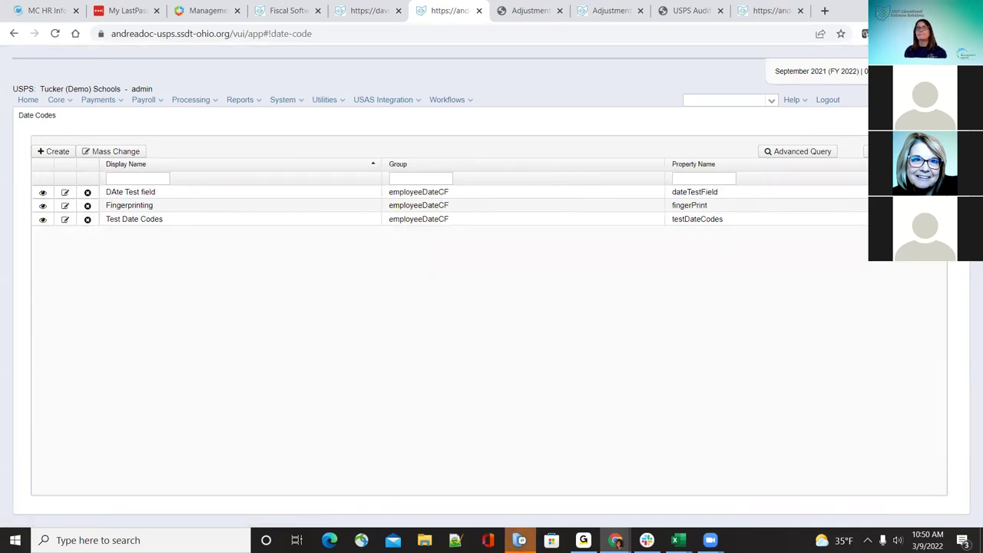
left_click(59, 101)
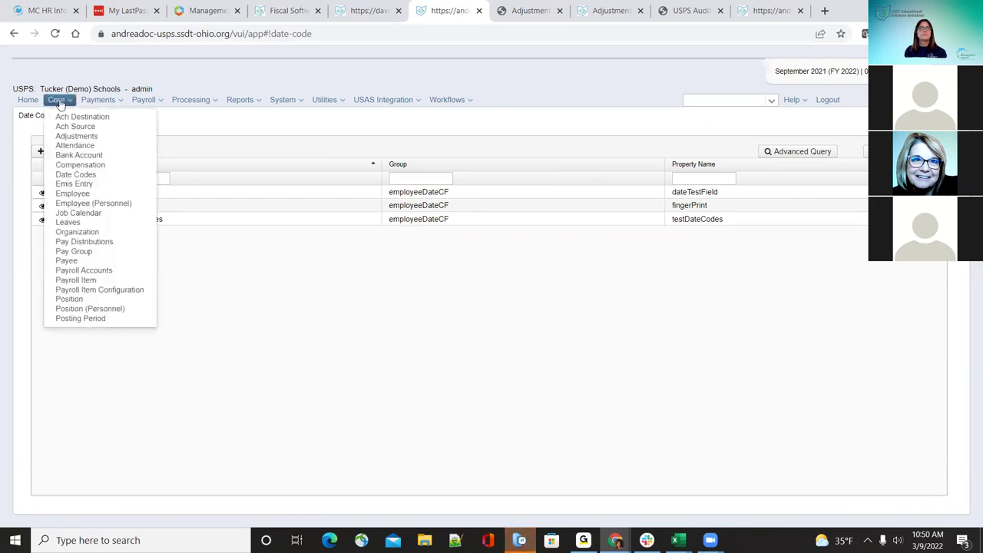
Step: Review the first employee's EMIS record in edit mode, close unsaved, then view EMIS Position Entry
left_click(71, 185)
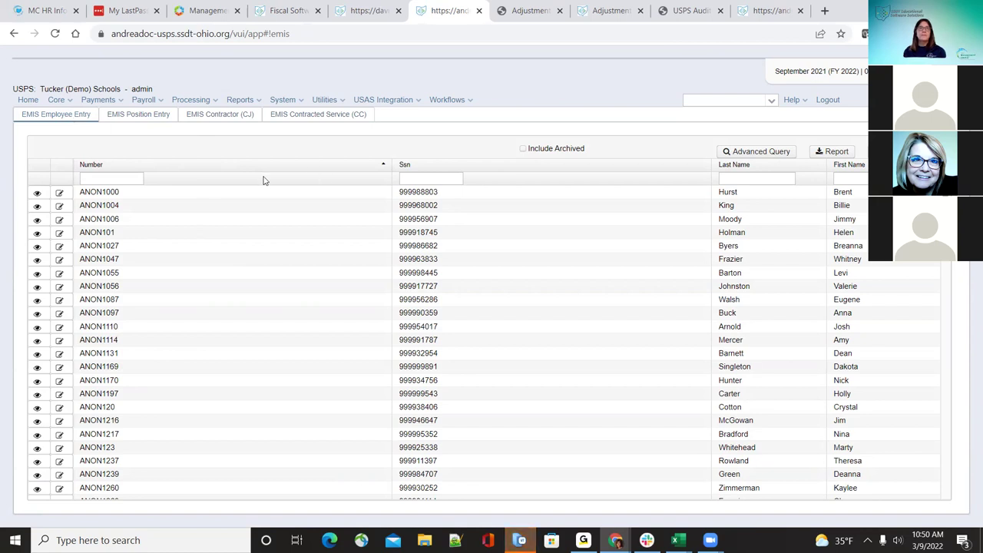
left_click(43, 195)
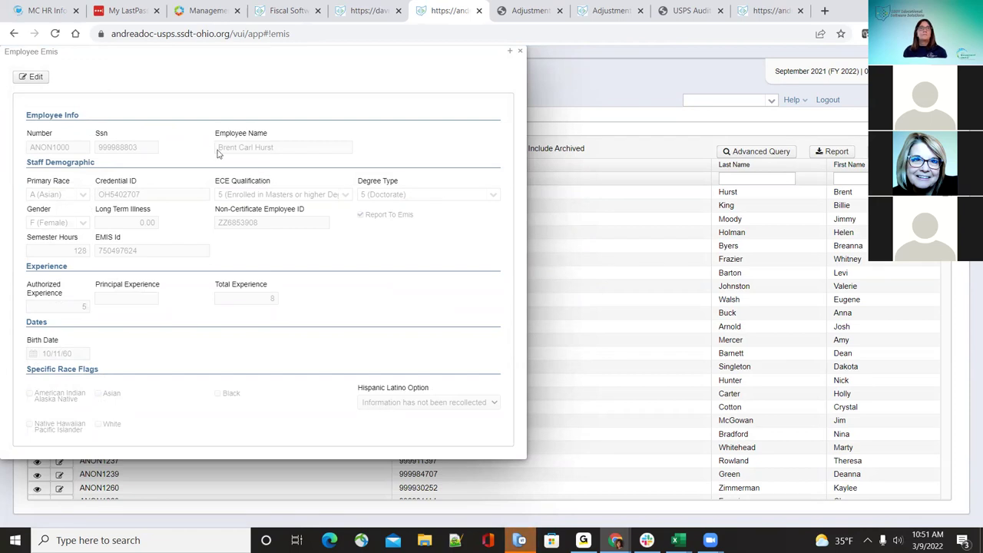
left_click(36, 77)
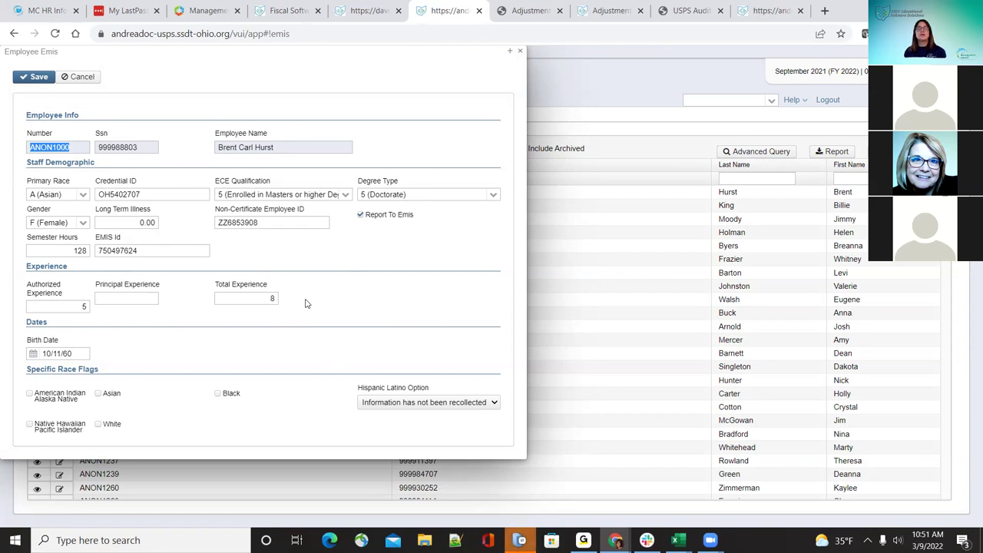
left_click(511, 52)
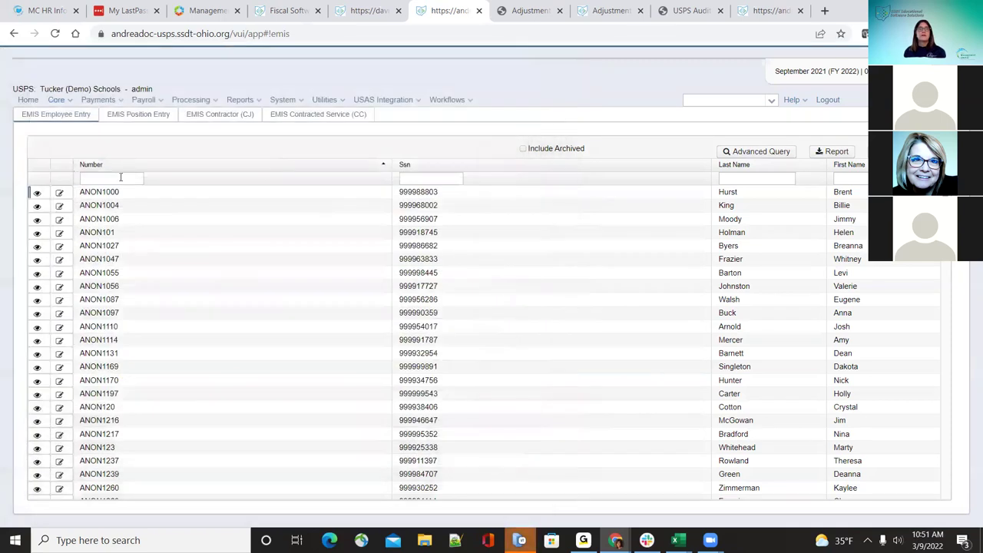
left_click(142, 119)
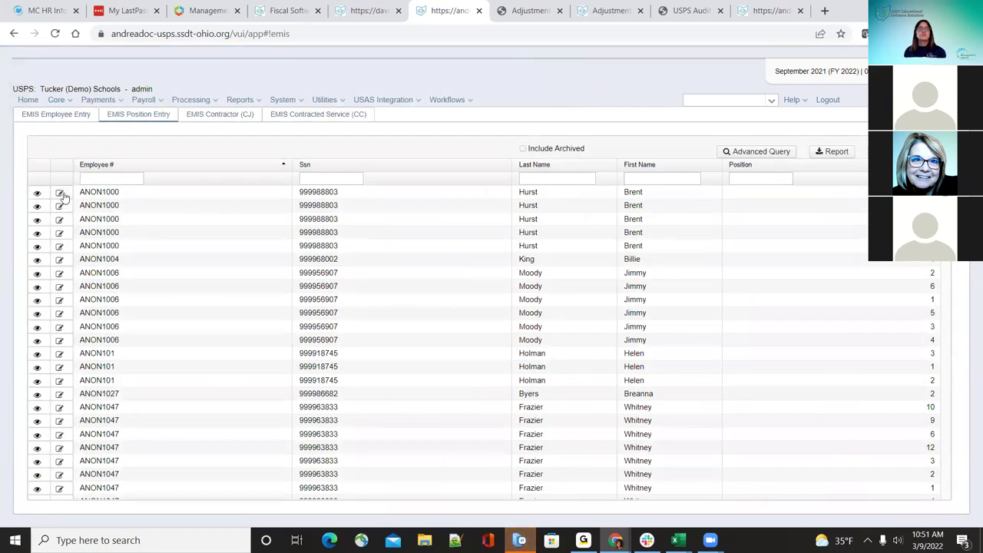
Step: Inspect an ANON1000 position's EMIS details, then show the EMIS Contractor (CJ) list
left_click(61, 100)
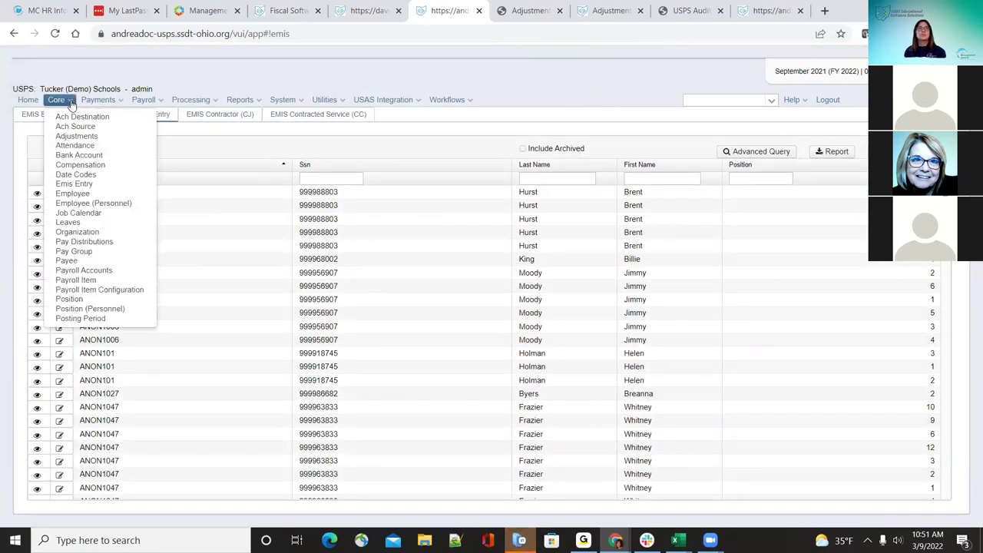
left_click(210, 136)
left_click(59, 206)
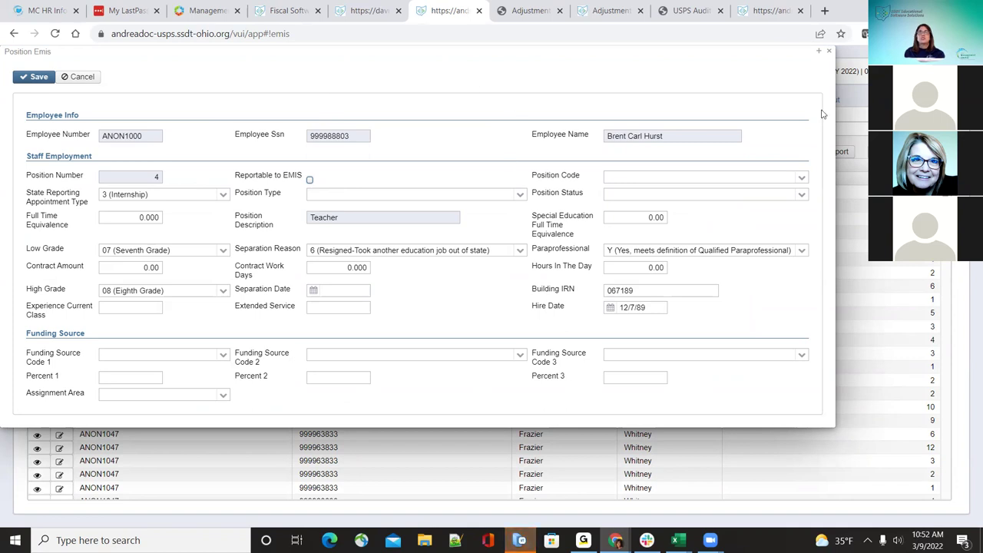
left_click(830, 52)
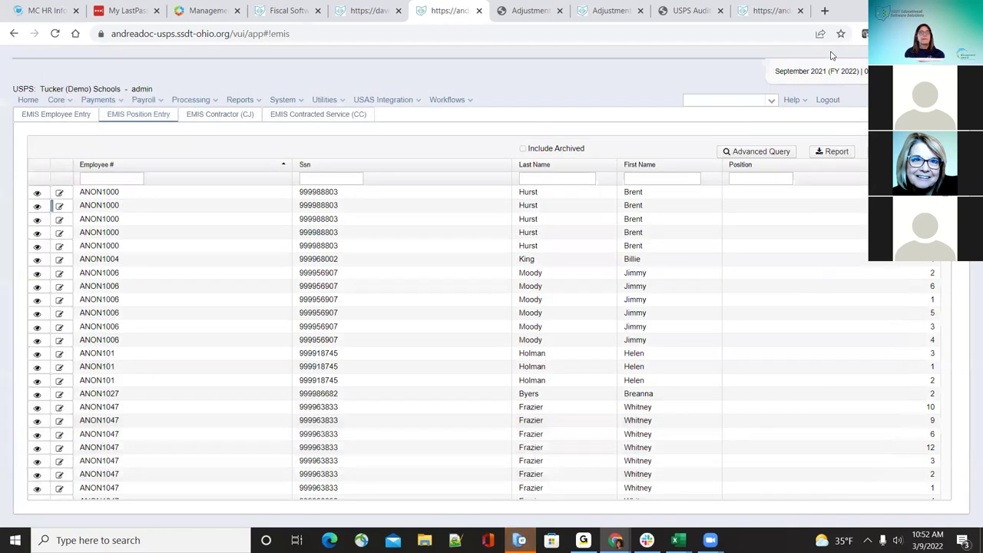
left_click(206, 120)
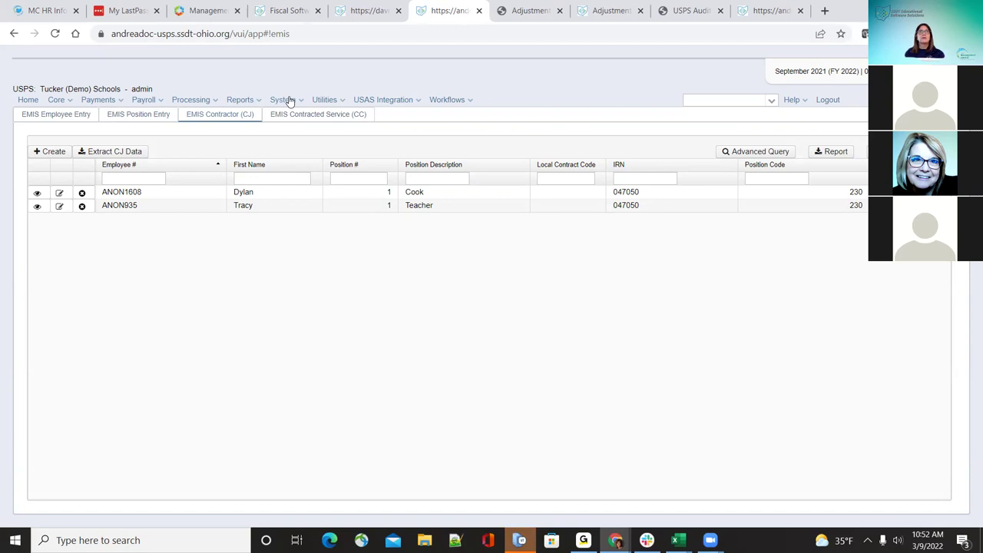
left_click(322, 103)
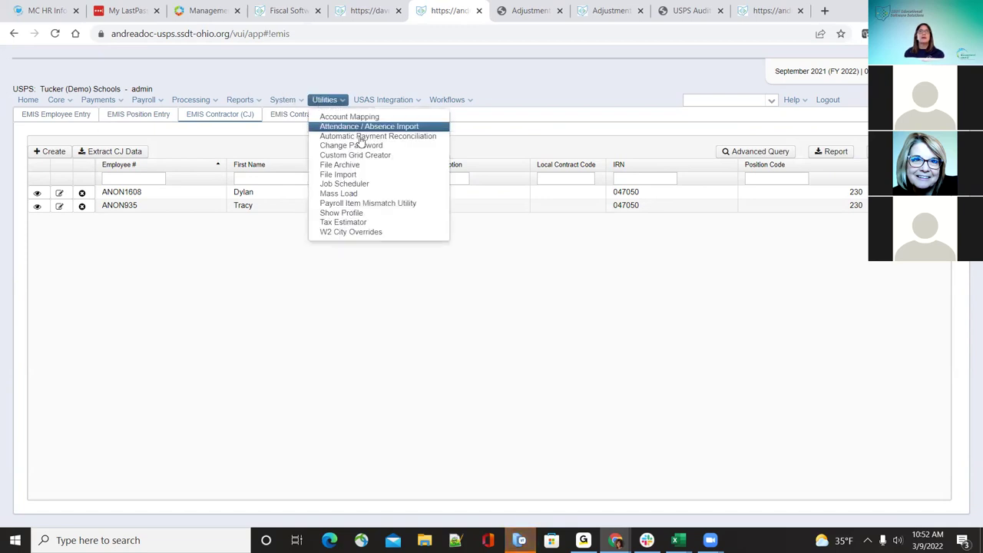
left_click(282, 101)
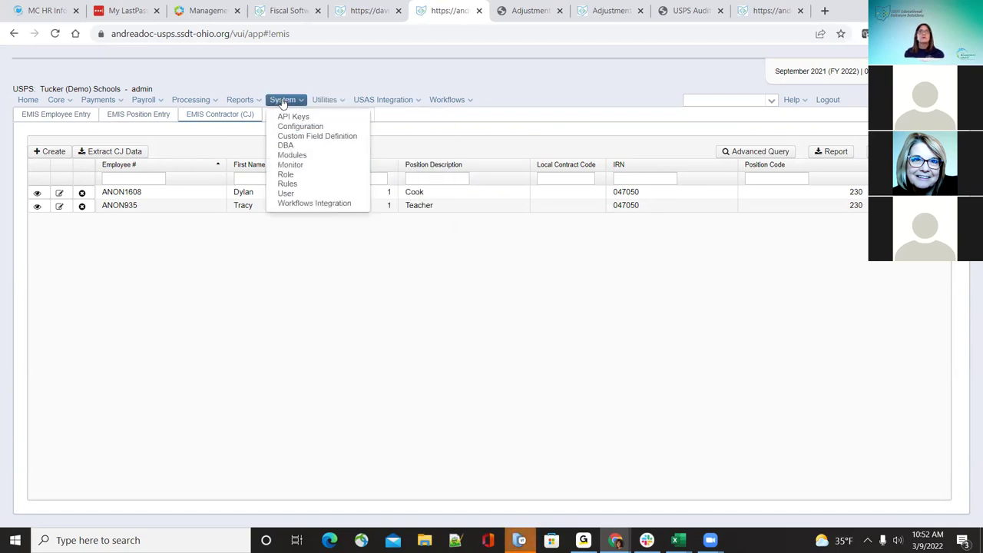
Step: Uninstall the EMIS Contractor Module under System > Modules and refresh the page
left_click(309, 156)
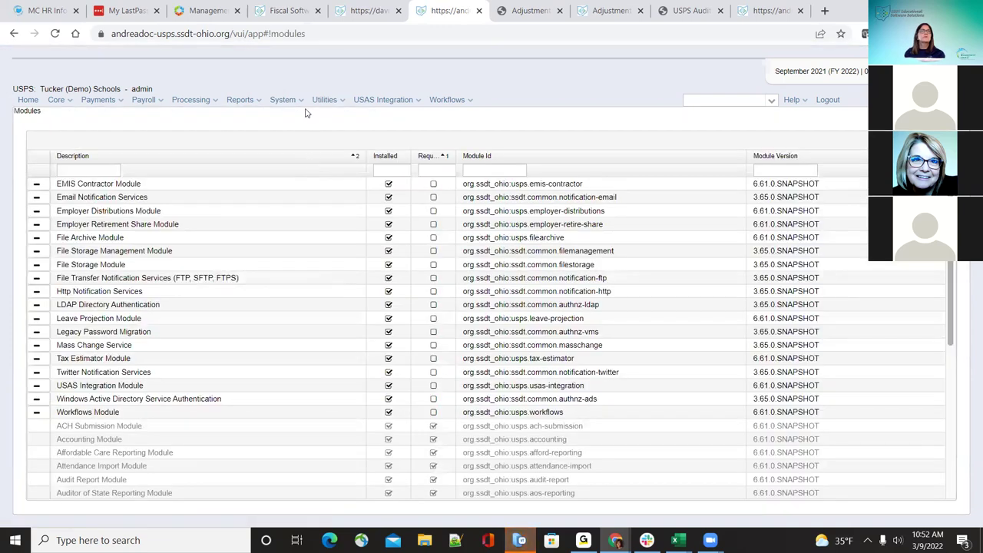
left_click(299, 101)
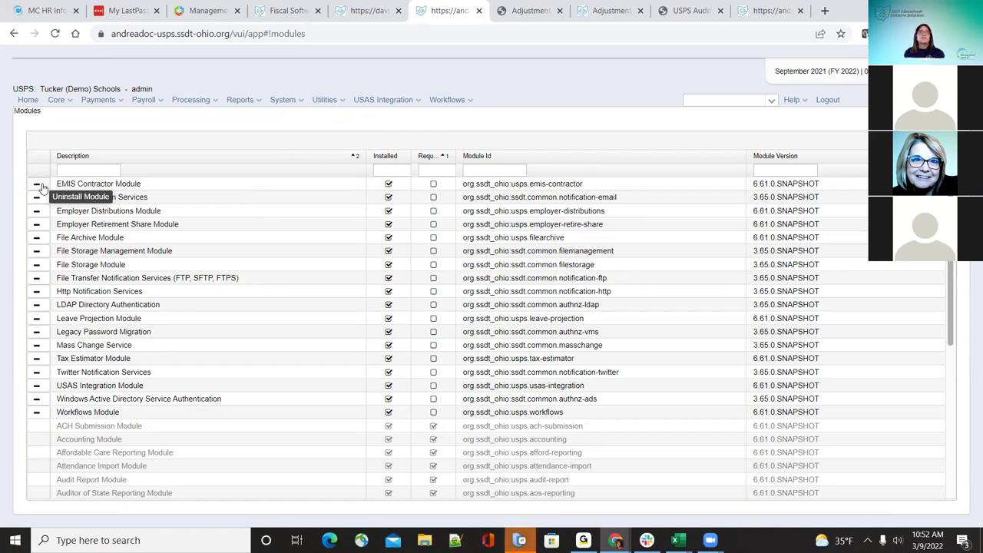
left_click(37, 186)
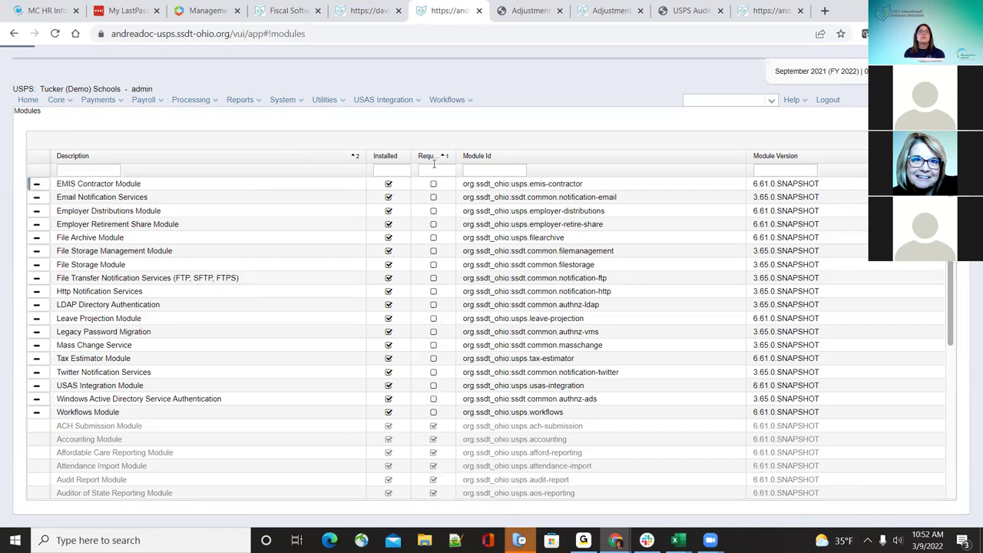
left_click(486, 139)
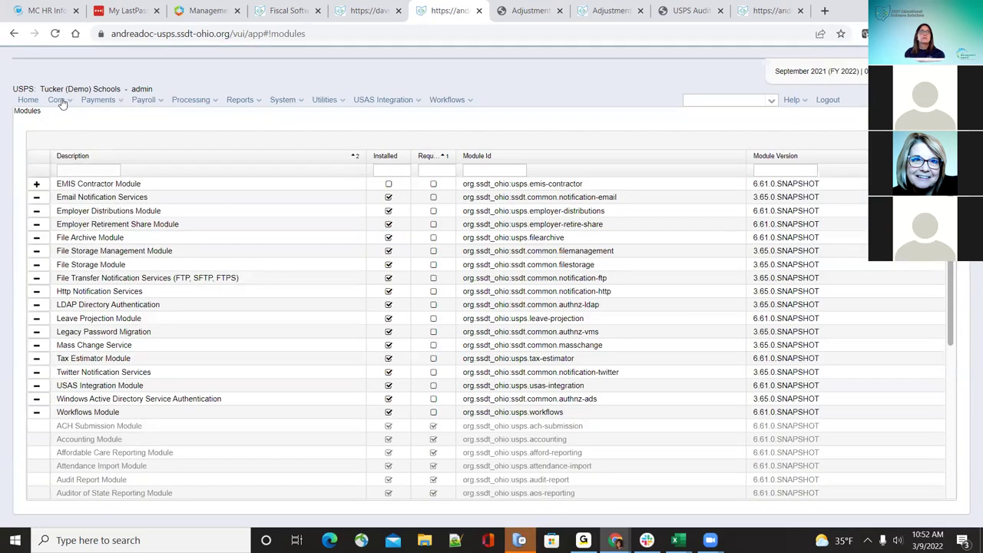
Step: Open EMIS Entry to confirm the EMIS Contractor (CJ) tab is gone
left_click(60, 102)
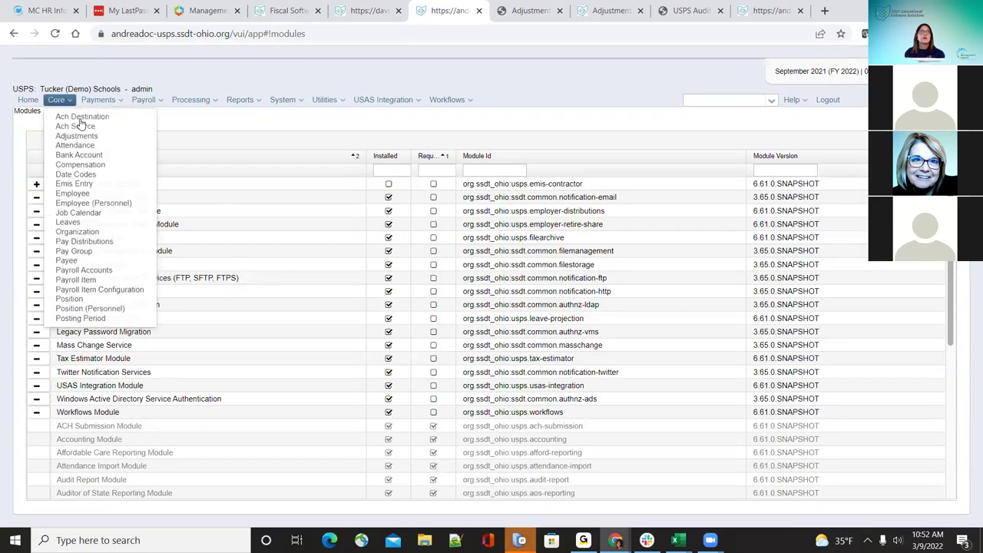
left_click(99, 185)
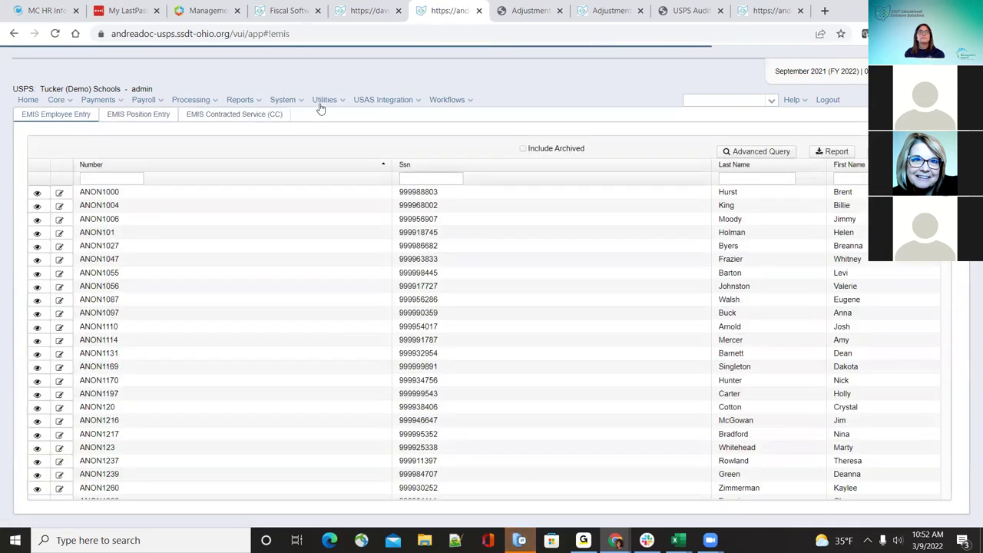
left_click(317, 105)
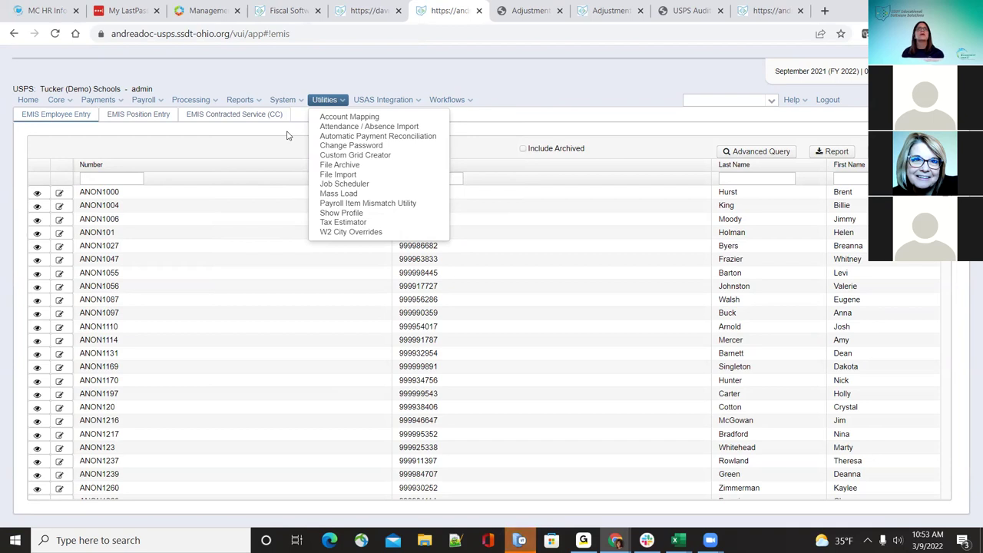
left_click(280, 102)
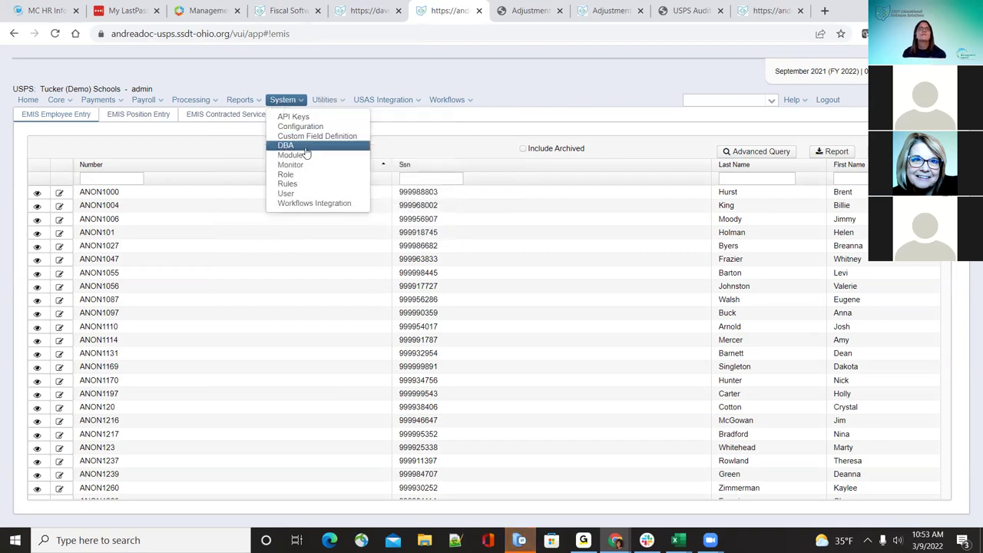
Step: Reinstall the EMIS Contractor Module, refresh, and show the Cook and Teacher CJ records
left_click(301, 154)
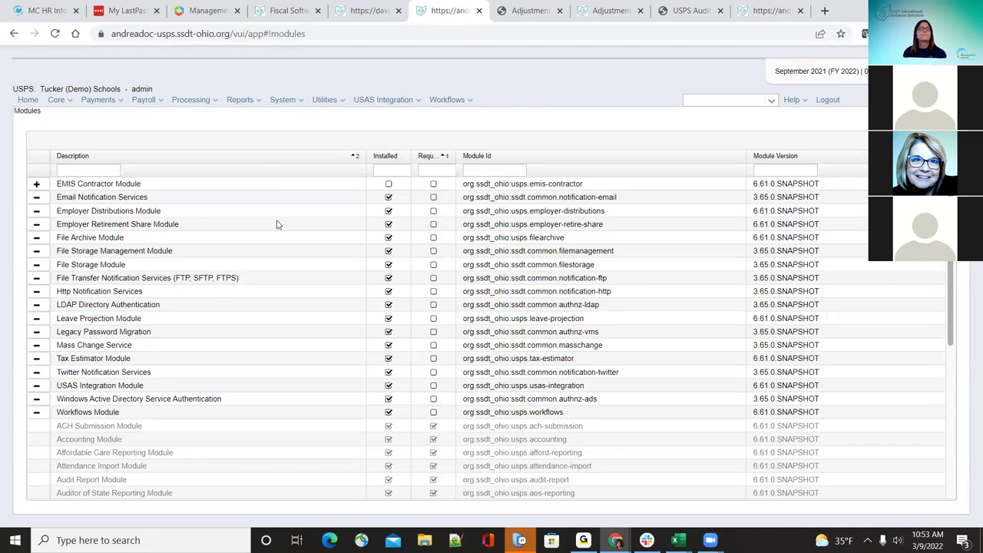
left_click(36, 186)
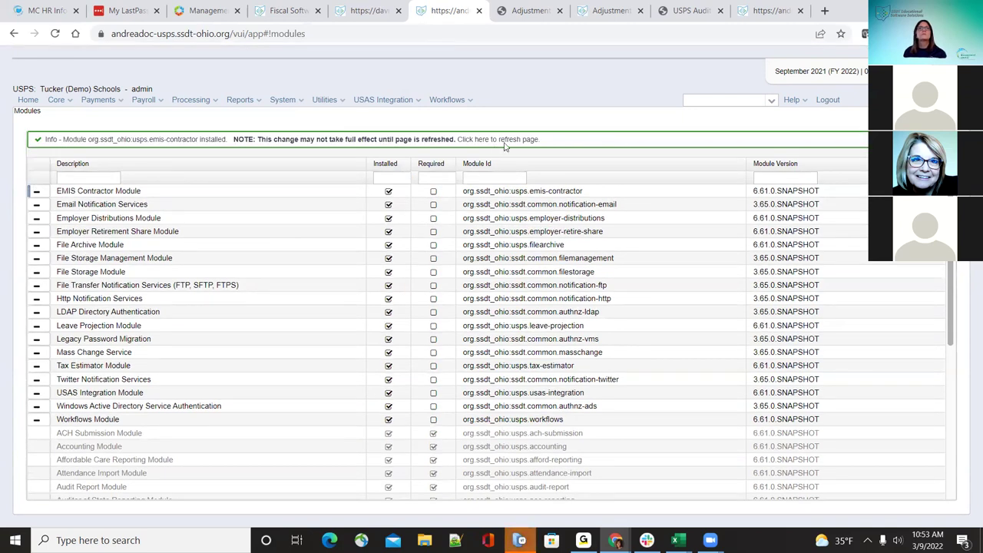
left_click(500, 141)
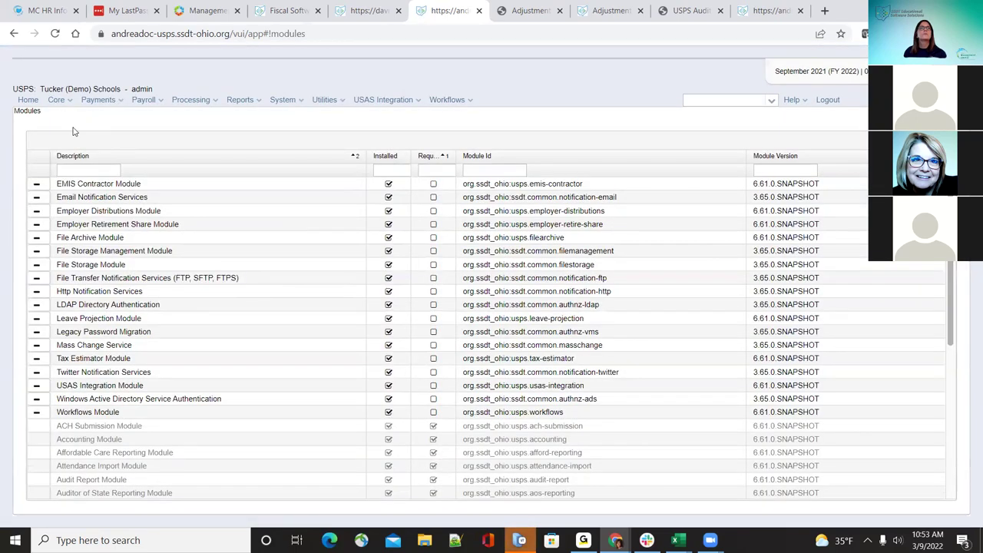
left_click(62, 102)
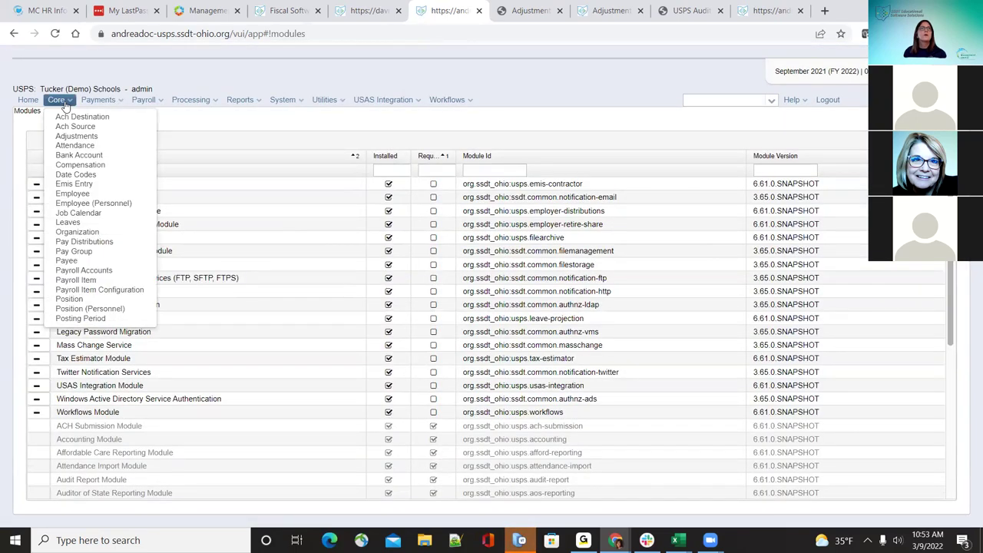
left_click(81, 187)
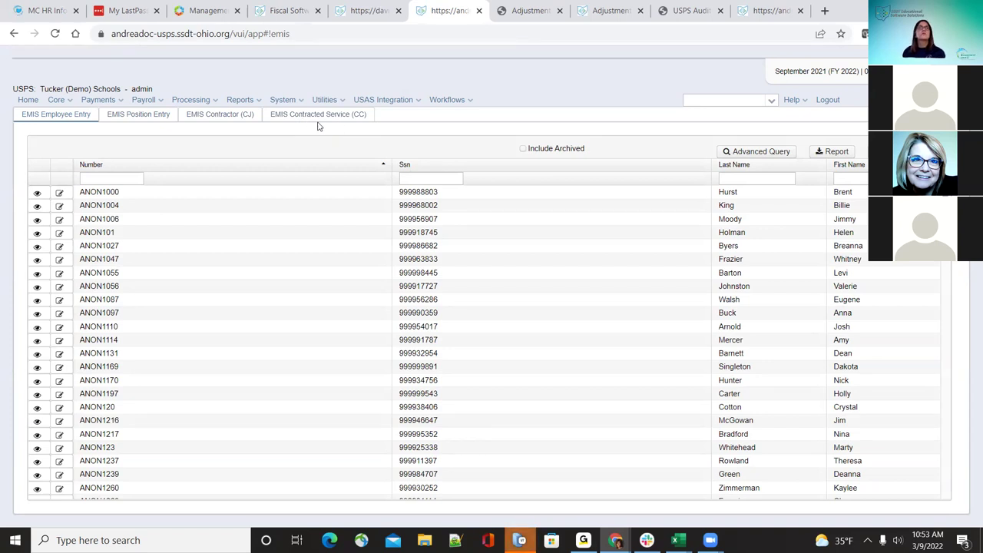
left_click(247, 116)
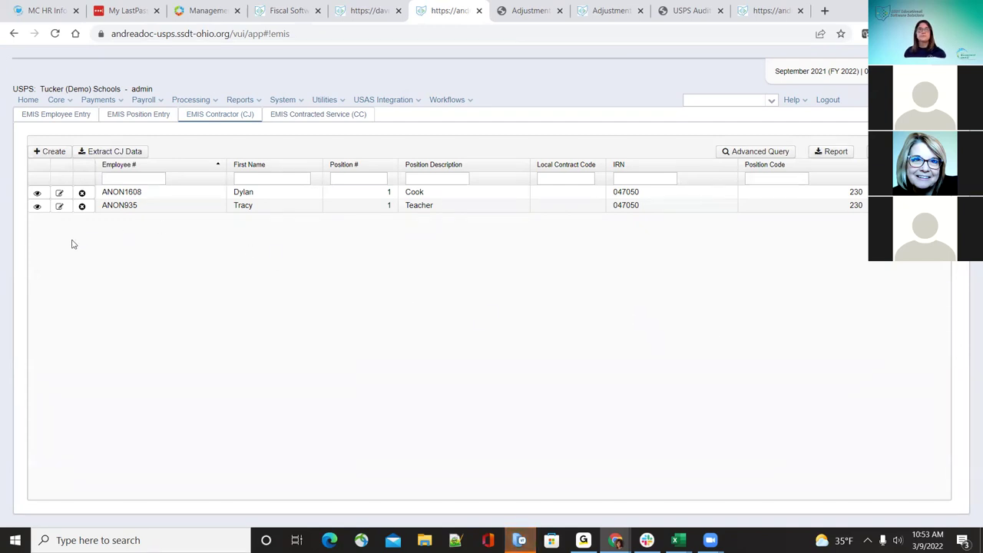
Step: Preview a new CJ contractor record's employee, position and compensation choices, then discard it
left_click(59, 152)
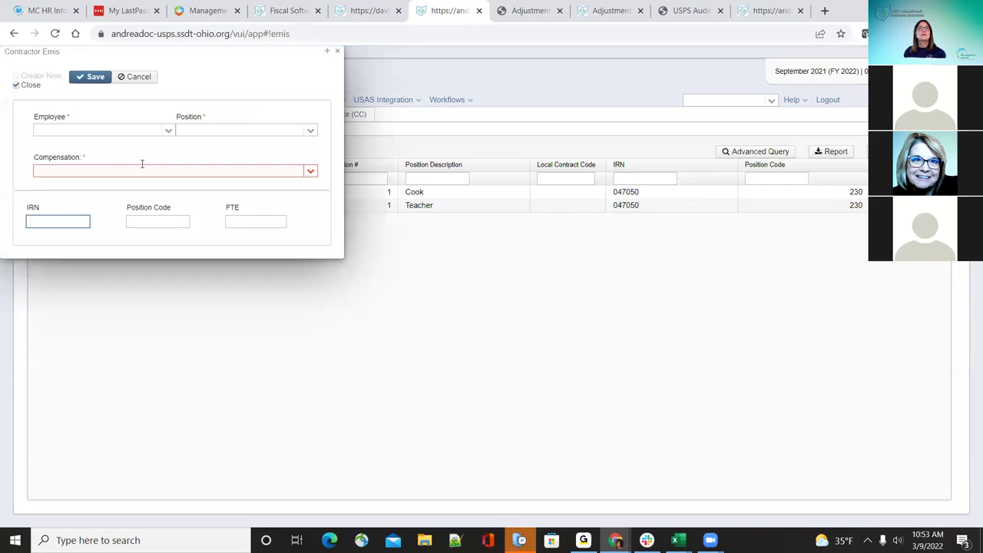
left_click(168, 131)
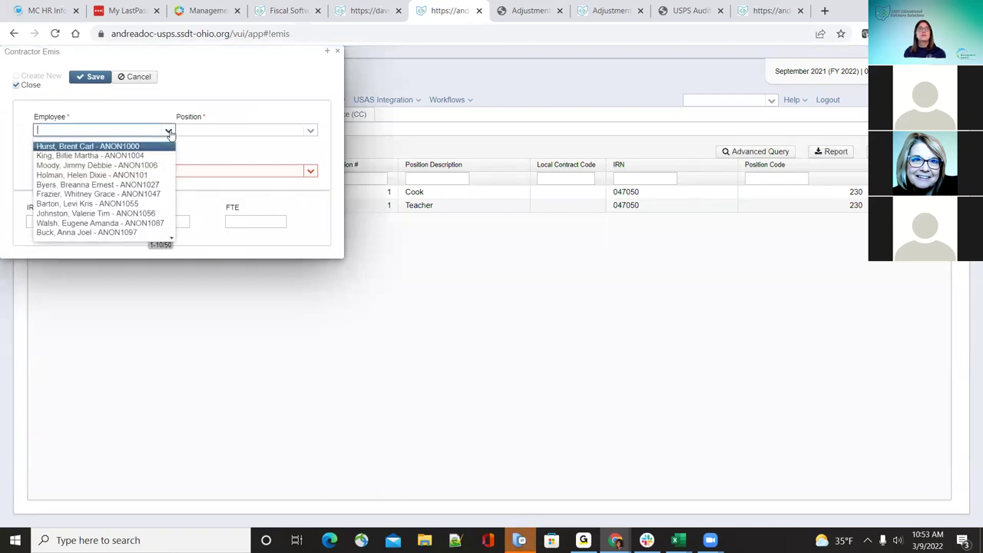
left_click(311, 130)
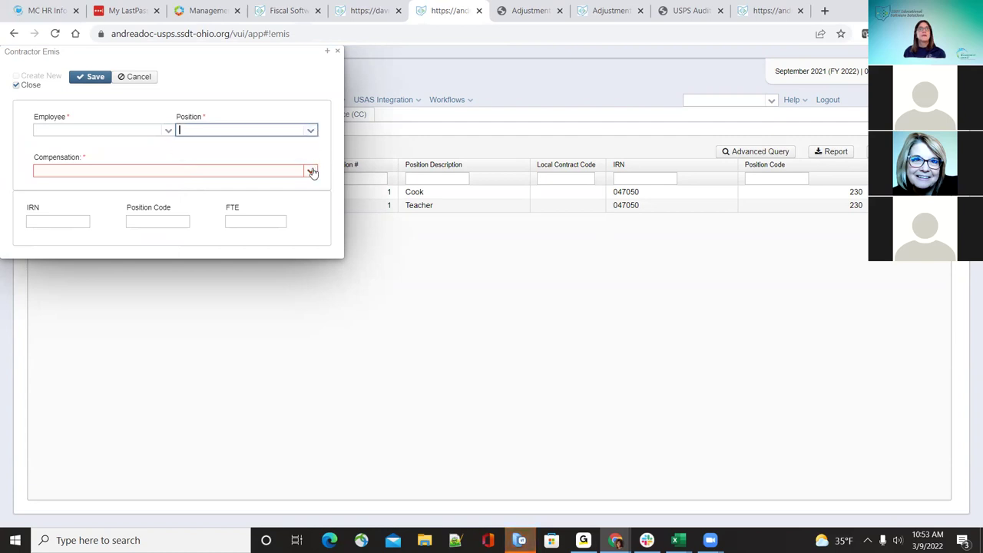
left_click(312, 172)
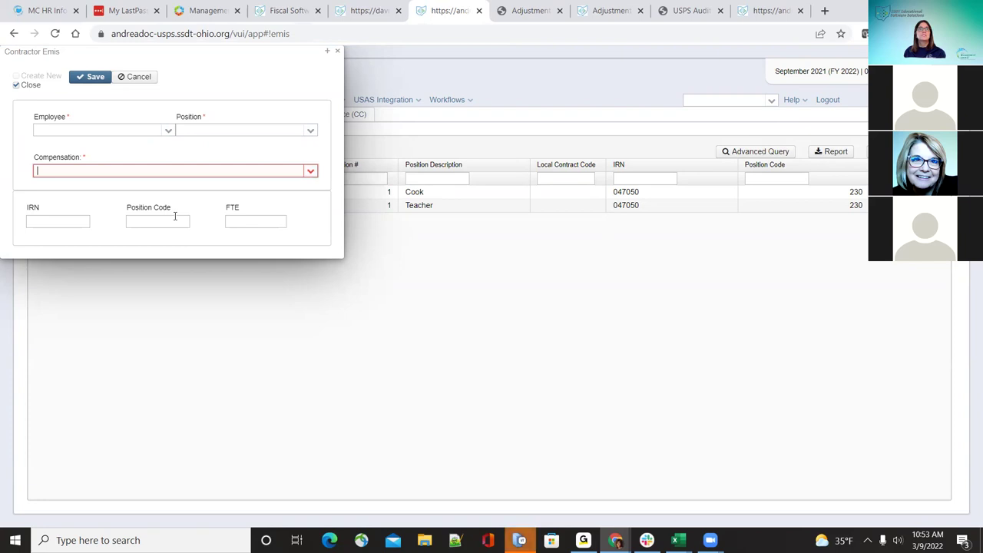
left_click(338, 50)
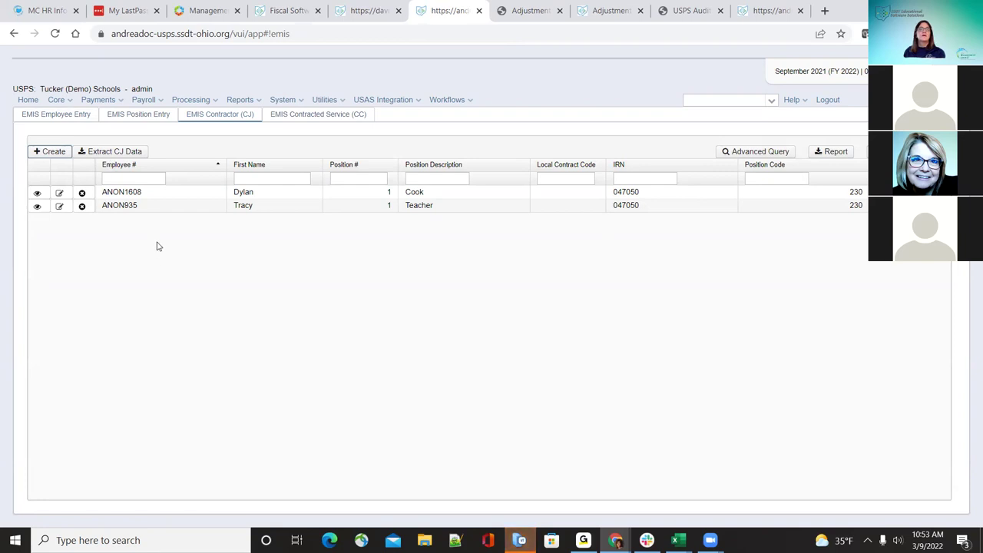
Step: Save the CJ data extract as CJ_Extract.txt, open it, and check the Cook record
left_click(125, 155)
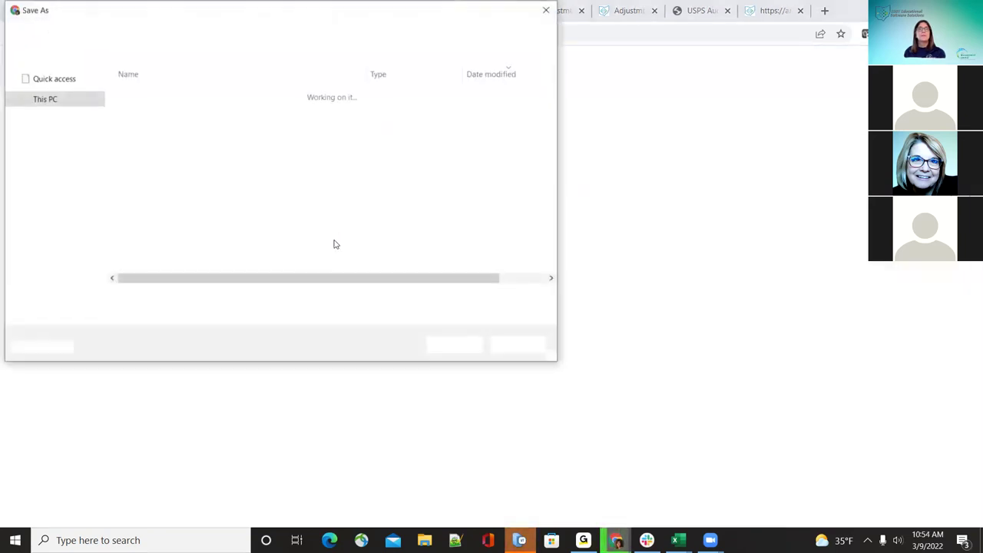
left_click(457, 346)
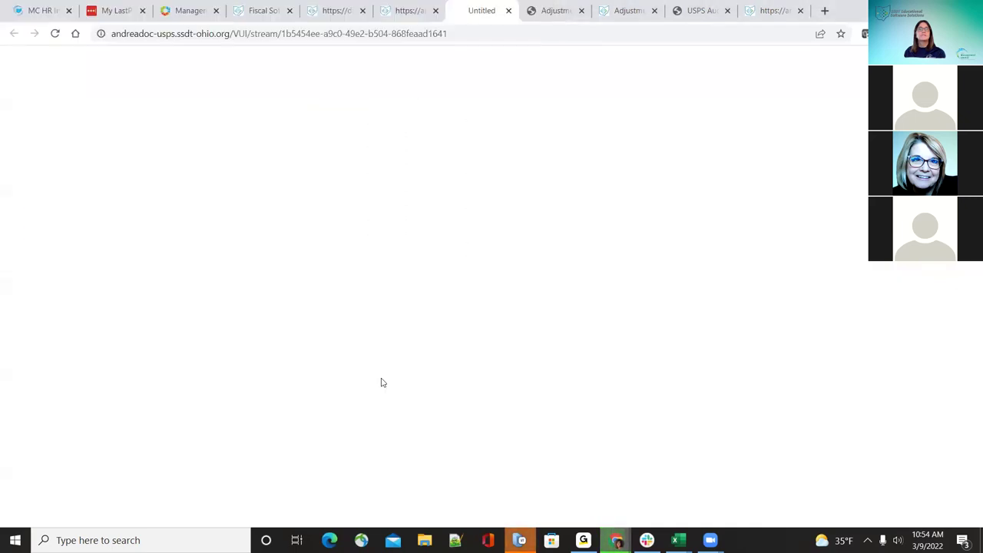
left_click(74, 512)
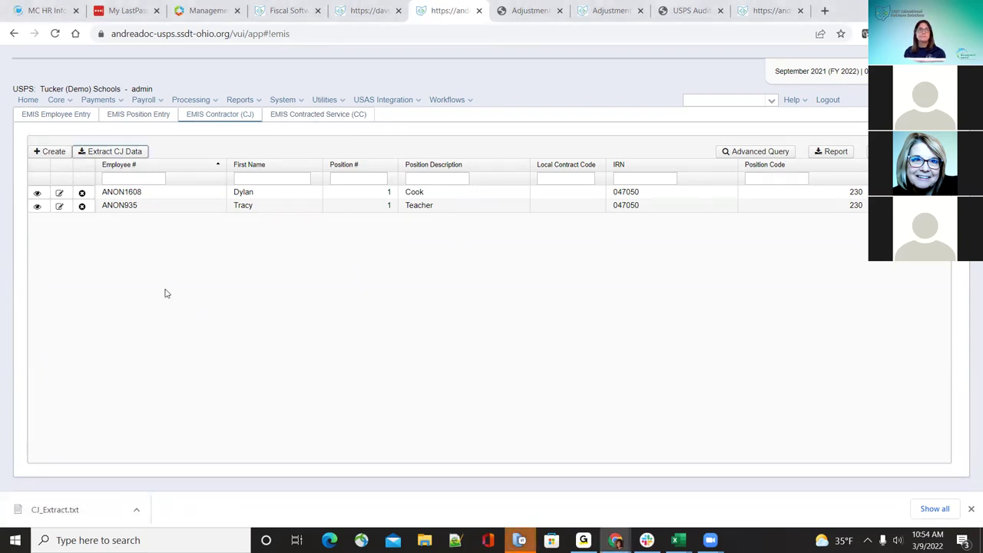
left_click(59, 192)
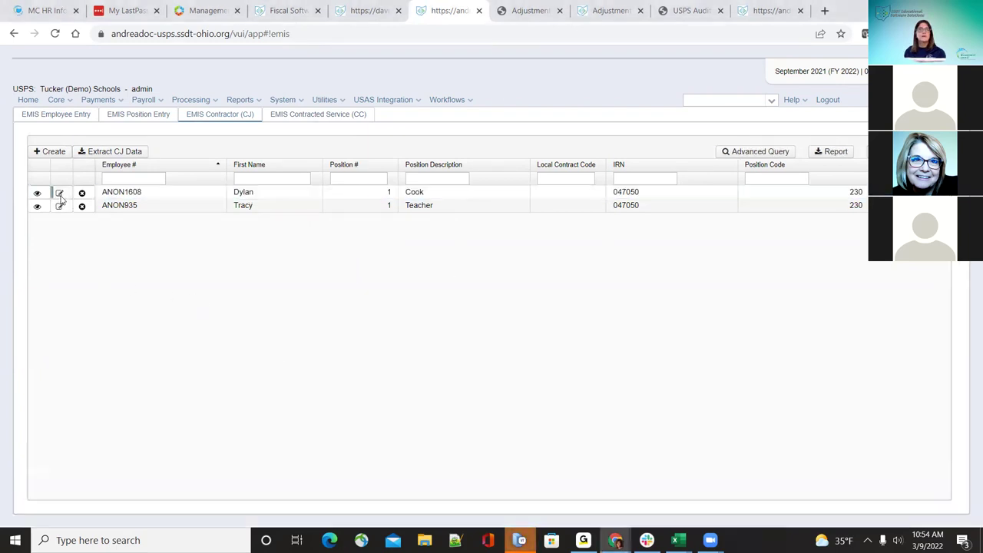
left_click(338, 52)
left_click(318, 116)
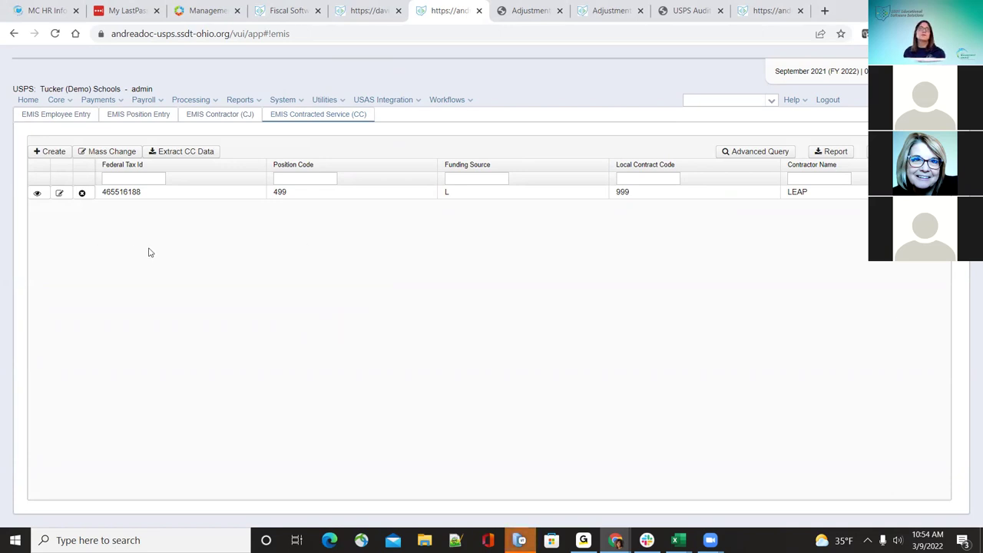
Step: Explore a new contracted service form's Based on Hours and Based on People options, then discard it
left_click(50, 152)
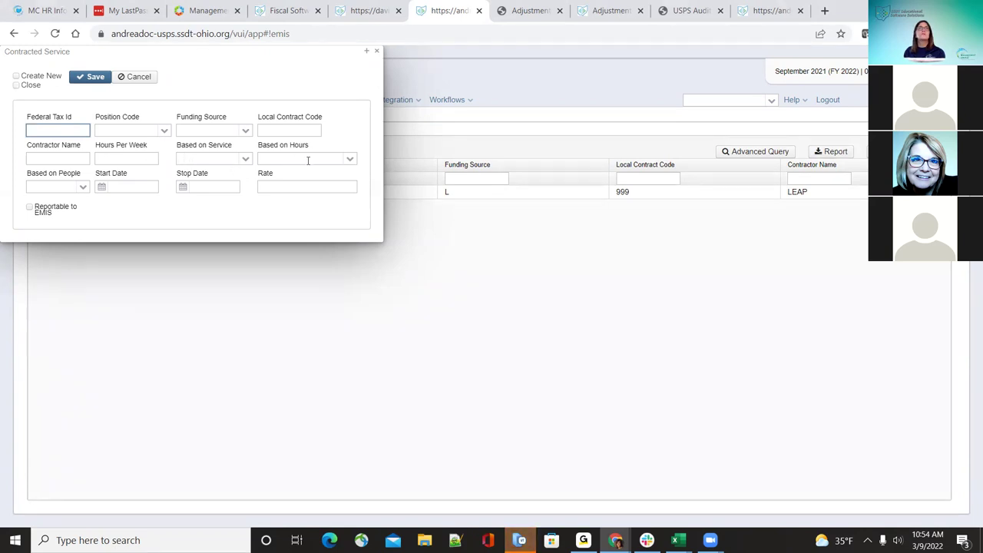
left_click(349, 159)
left_click(264, 170)
left_click(83, 187)
left_click(85, 187)
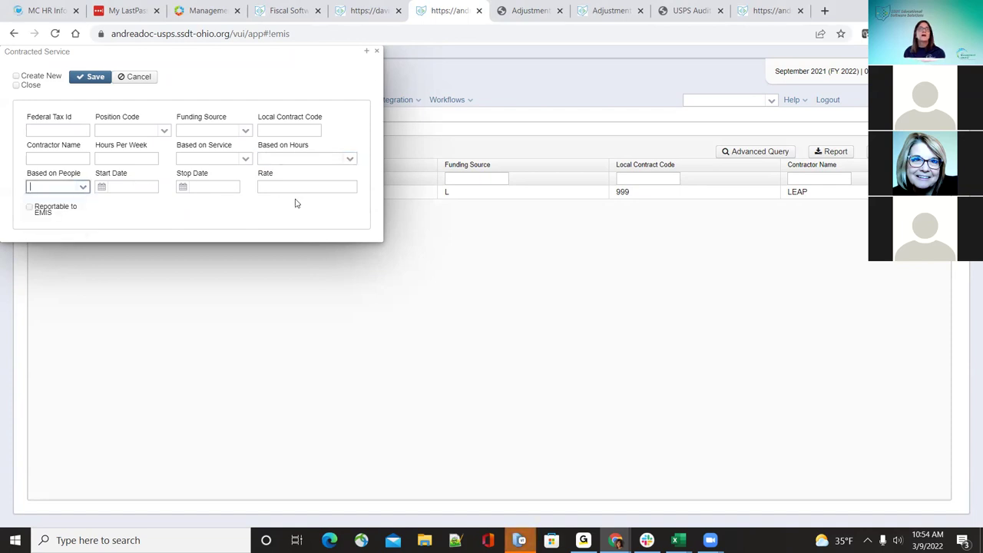
left_click(29, 208)
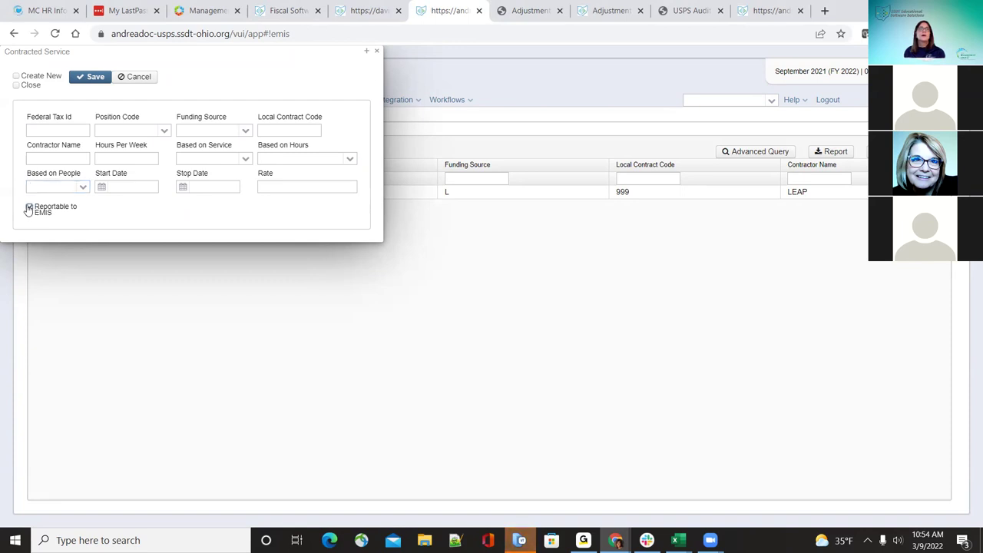
left_click(377, 53)
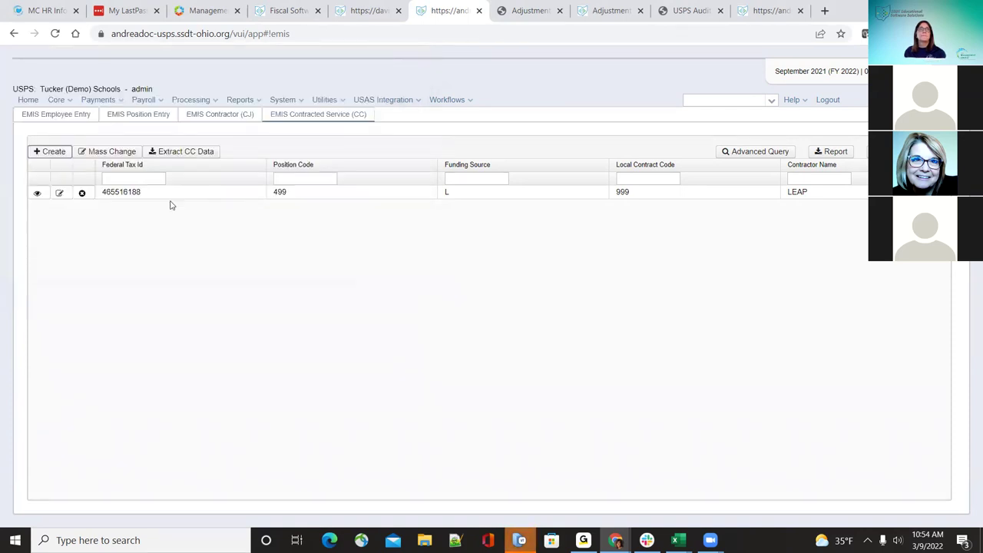
Step: Mark the LEAP contracted service as Reportable to EMIS and save it
left_click(60, 193)
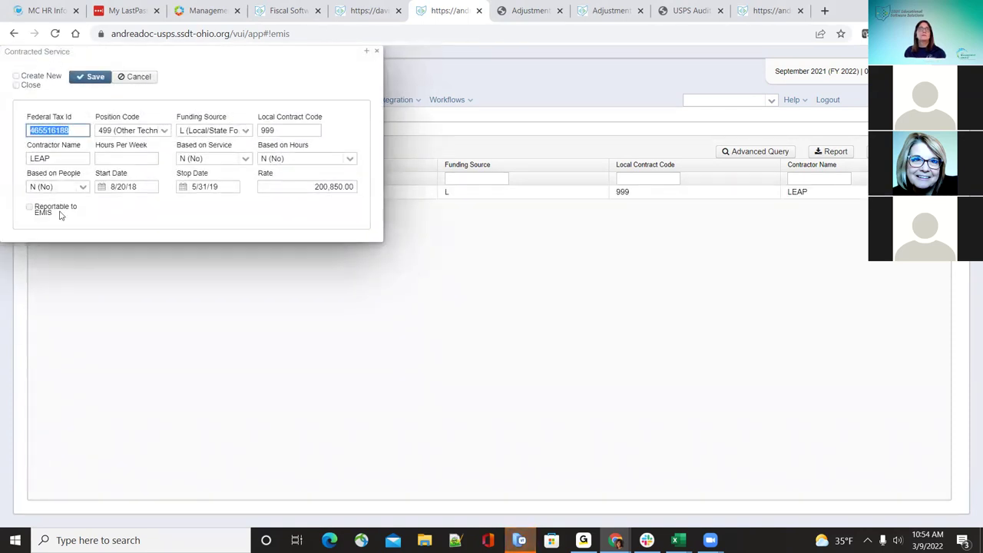
left_click(31, 210)
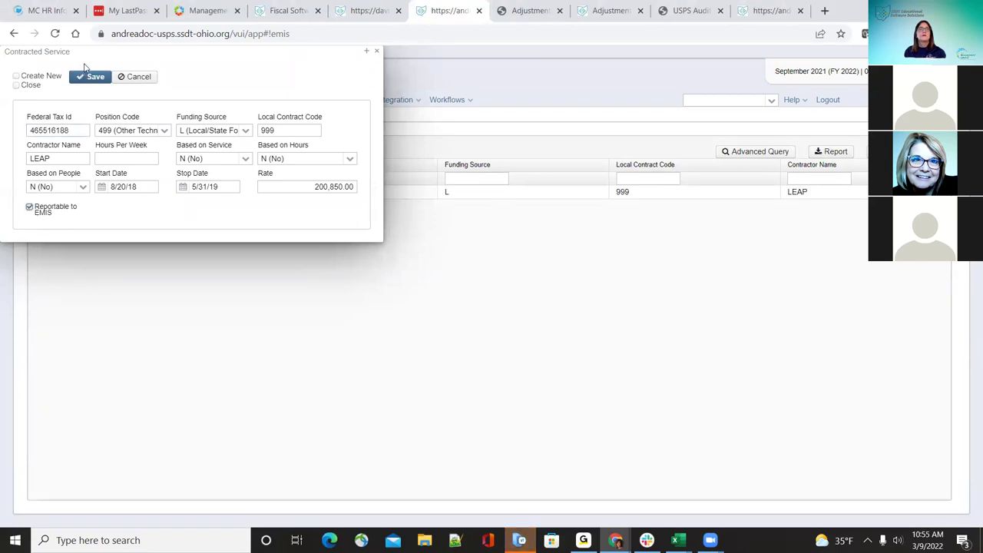
left_click(90, 77)
left_click(377, 52)
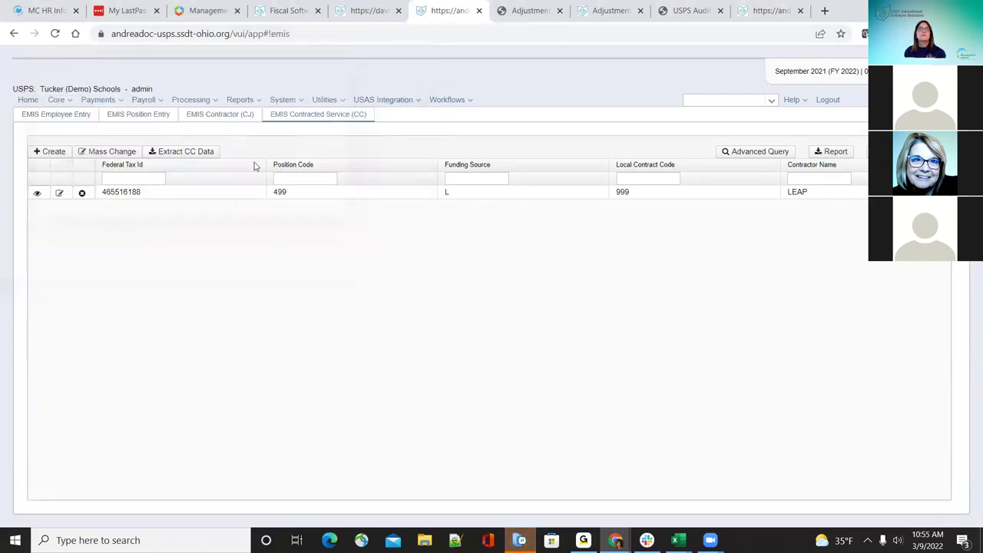
Step: Save the CC data extract as CC_Extract and review its single LEAP line
left_click(198, 151)
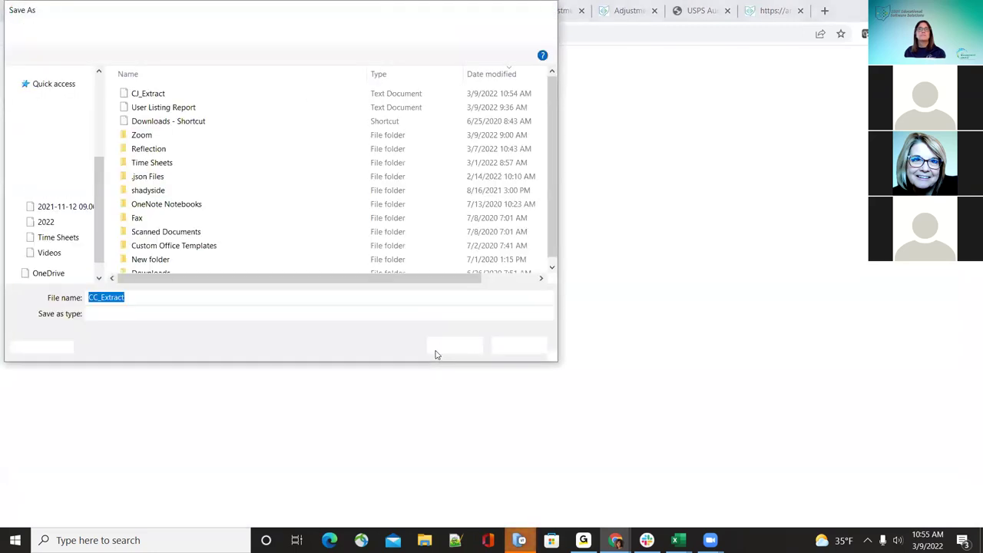
left_click(438, 350)
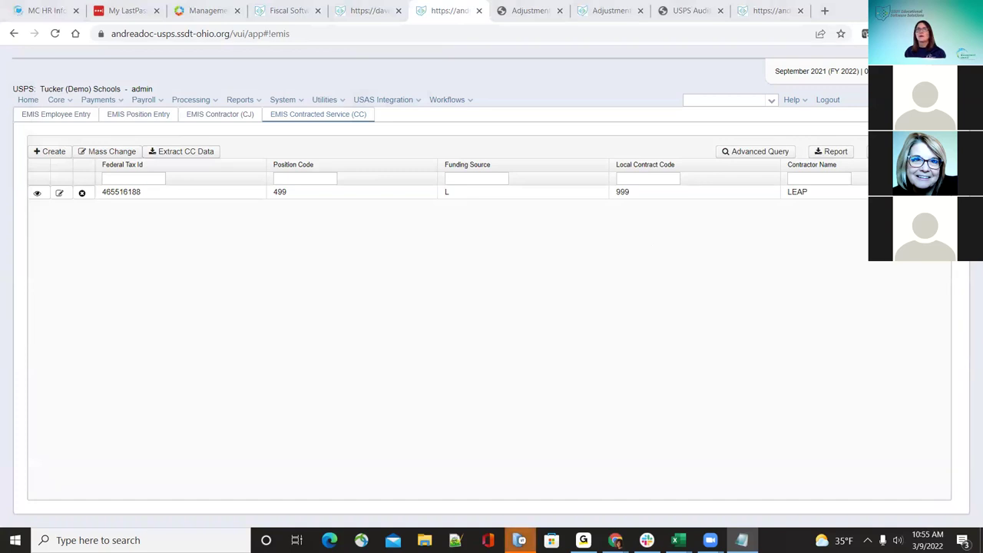
left_click_drag(428, 437, 335, 472)
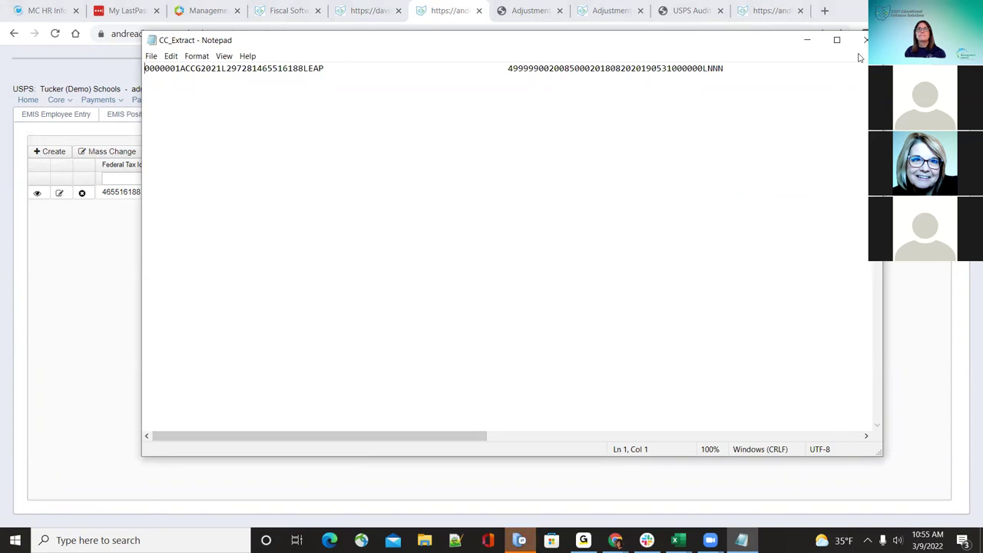
left_click(863, 42)
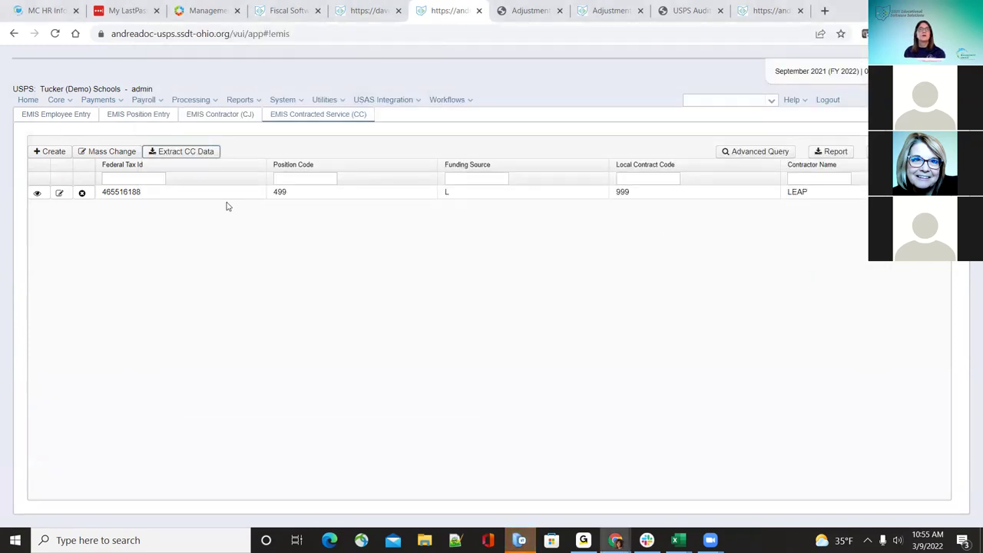
left_click(97, 100)
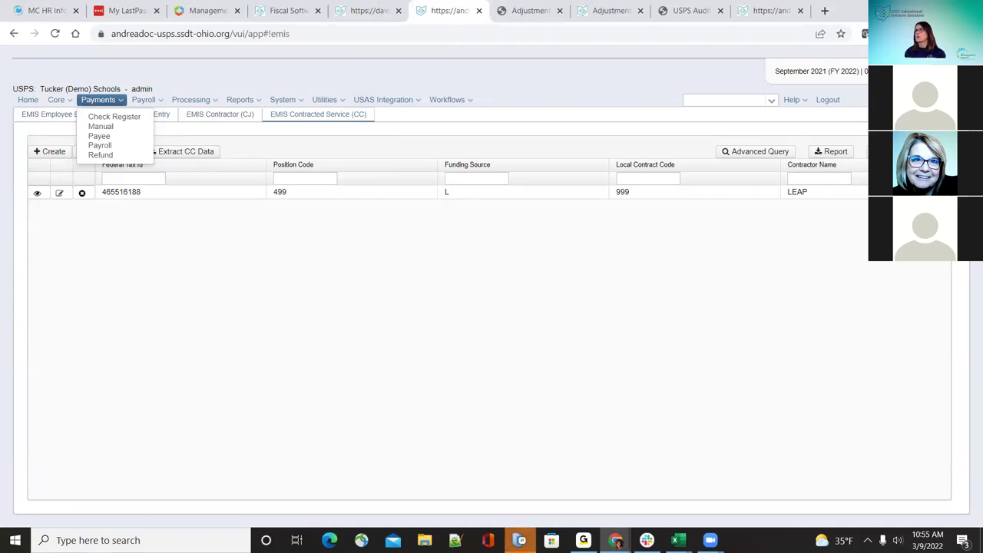
Step: Go to Core > Employee and create a blank new-employee form
left_click(85, 93)
left_click(93, 100)
left_click(67, 101)
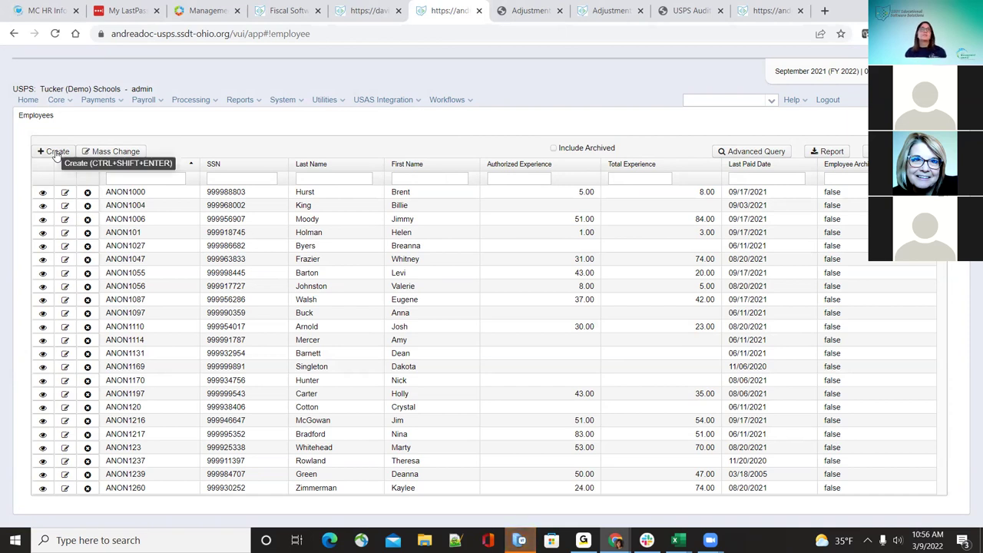
left_click(55, 152)
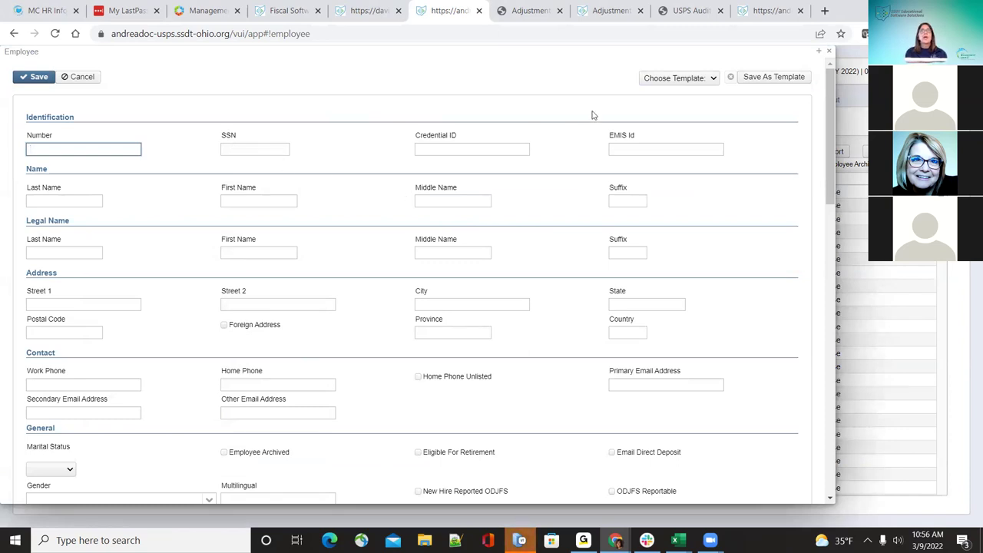
Step: Enter City Napoleon and State Oh on the new employee form
left_click(714, 79)
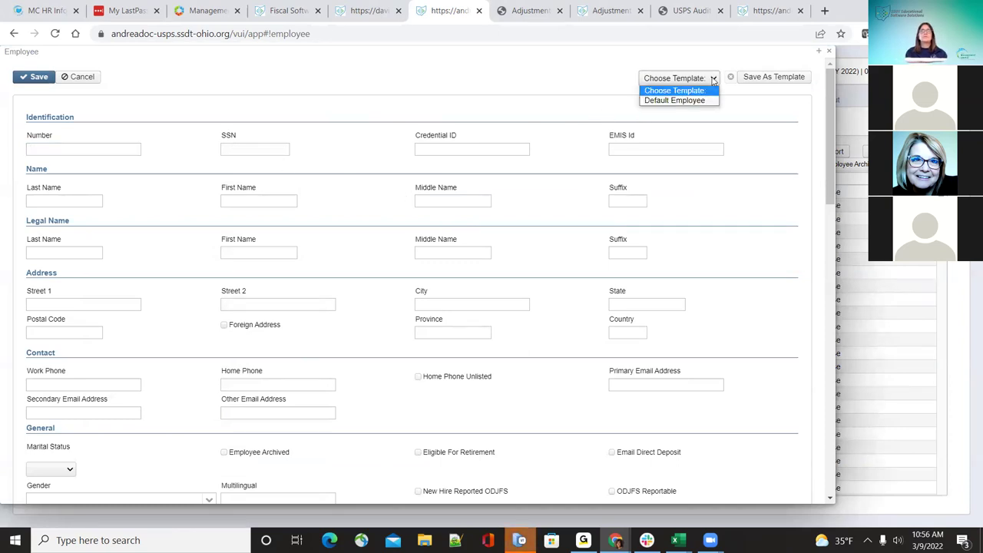
left_click(534, 80)
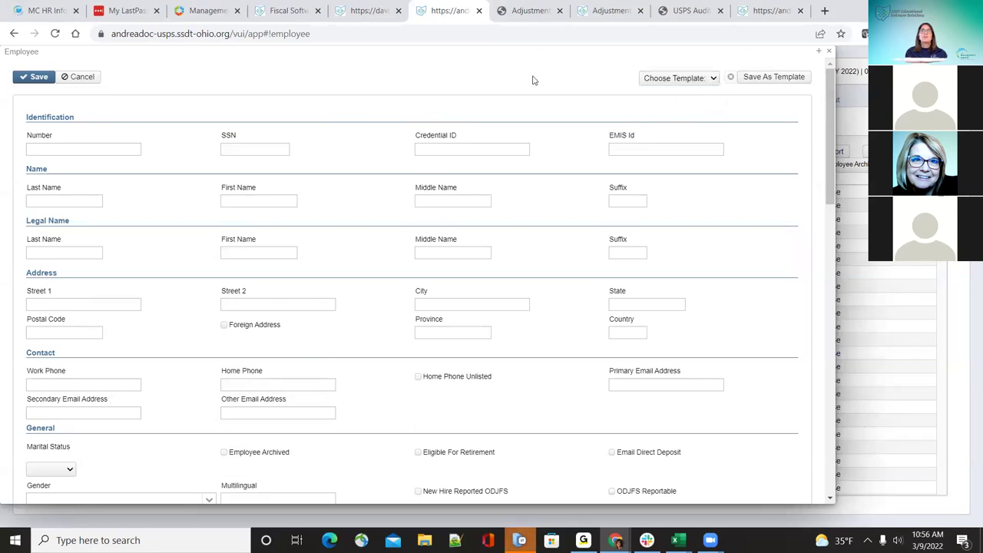
scroll(487, 273, "down", 1)
scroll(475, 309, "up", 1)
left_click(469, 304)
type("Napoleon")
key("Tab")
type("Oh")
key("Tab")
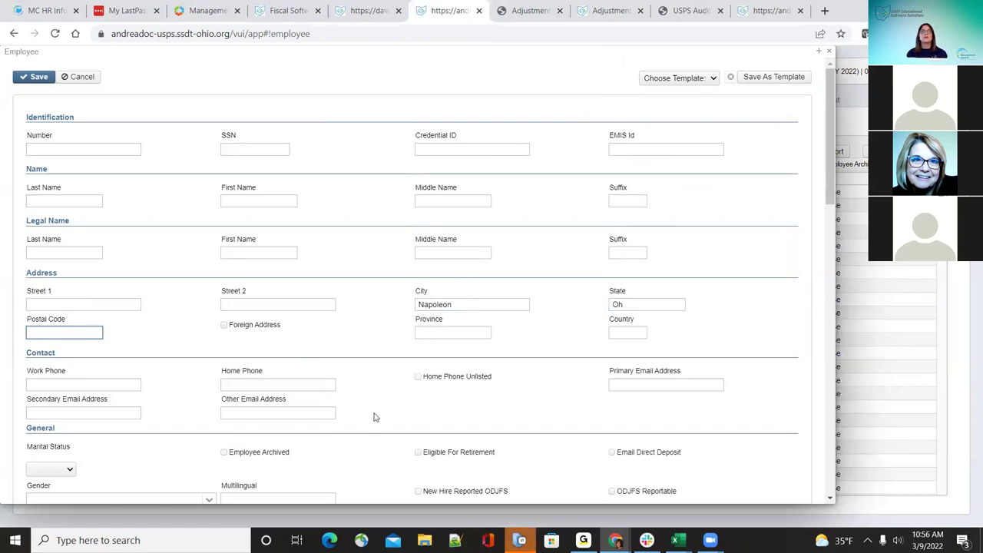
Step: Set marital status to Single and gender to F (Female)
scroll(371, 417, "down", 1)
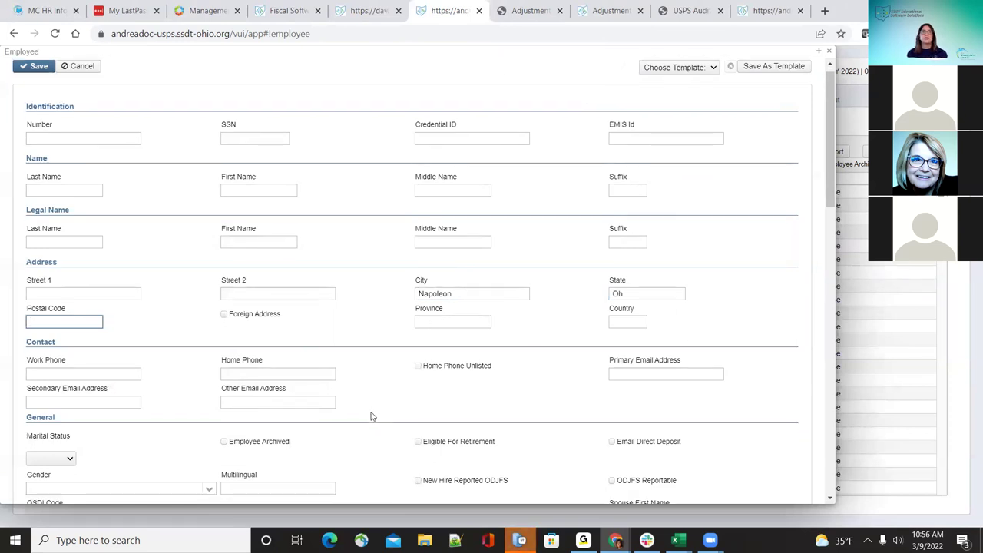
left_click(69, 407)
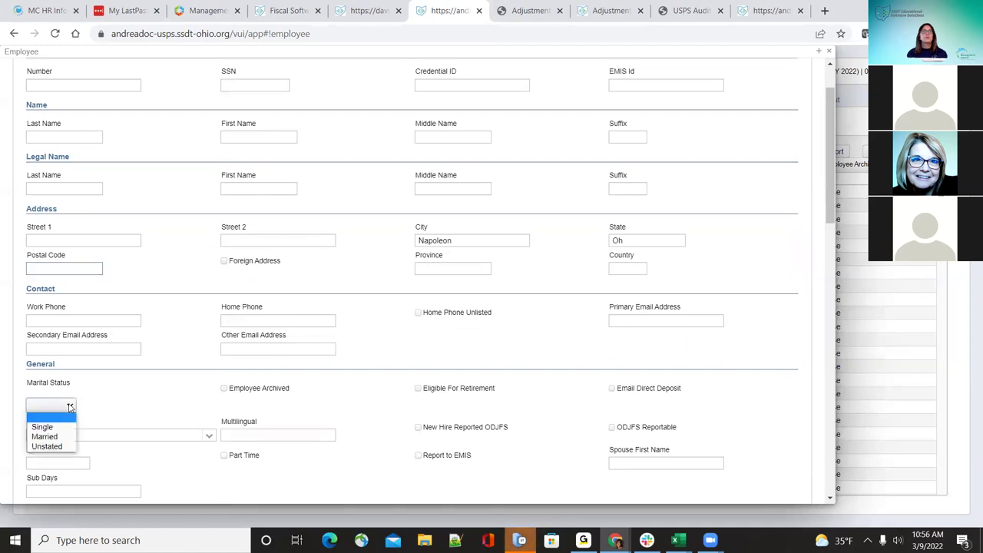
left_click(66, 427)
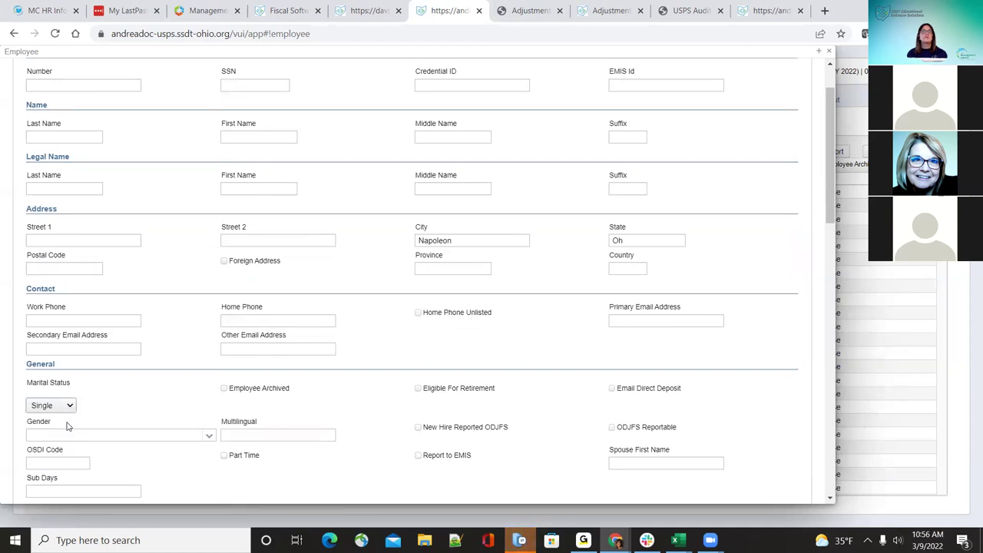
left_click(60, 412)
left_click(132, 393)
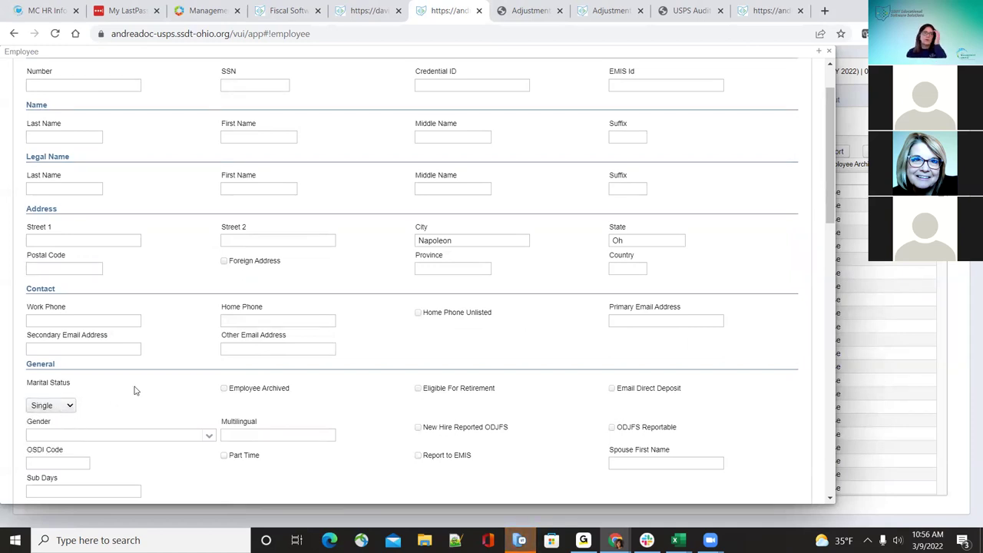
scroll(156, 405, "down", 1)
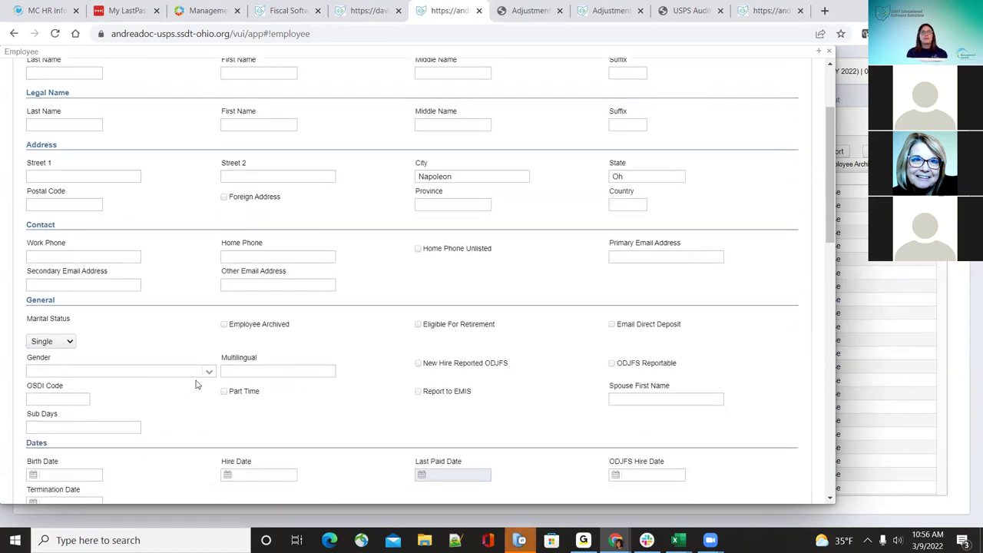
left_click(209, 373)
left_click(203, 397)
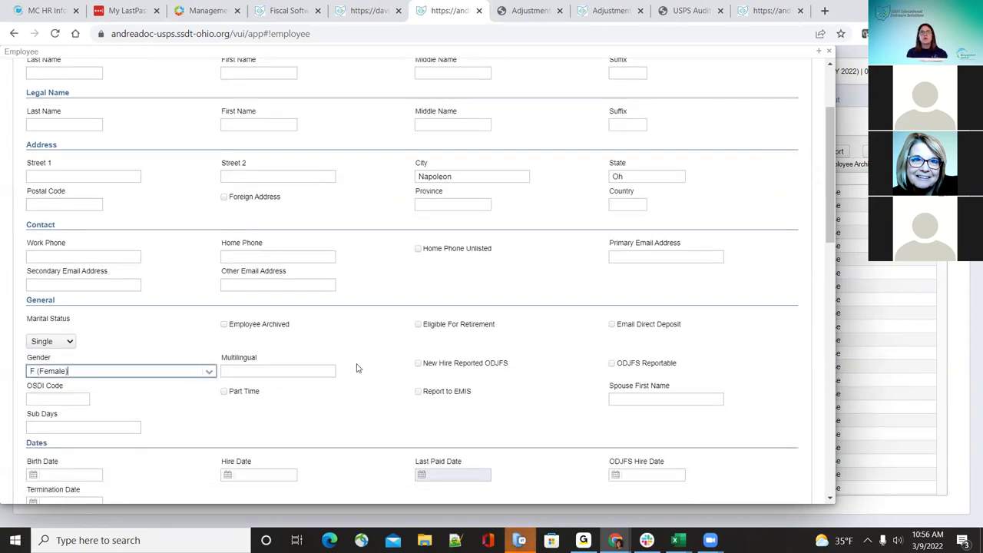
Step: Tick Email Direct Deposit and ODJFS Reportable, leaving New Hire Reported ODJFS unchecked
left_click(613, 326)
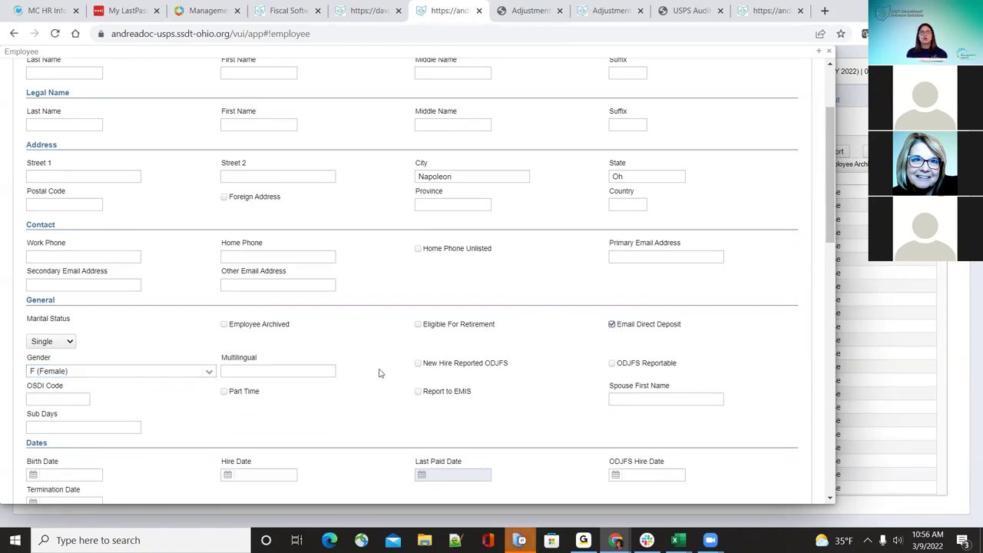
left_click(417, 364)
left_click(418, 364)
scroll(604, 411, "down", 2)
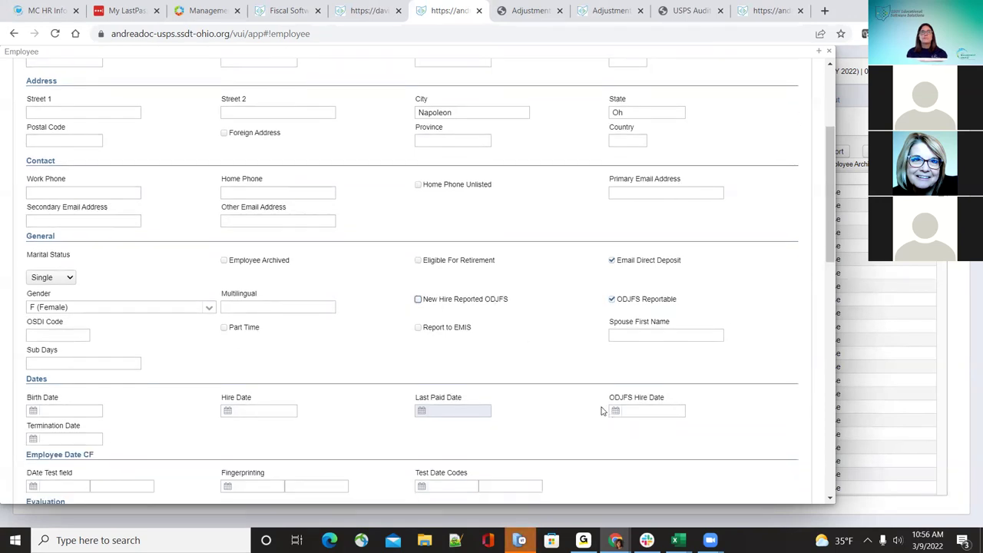
scroll(603, 411, "down", 1)
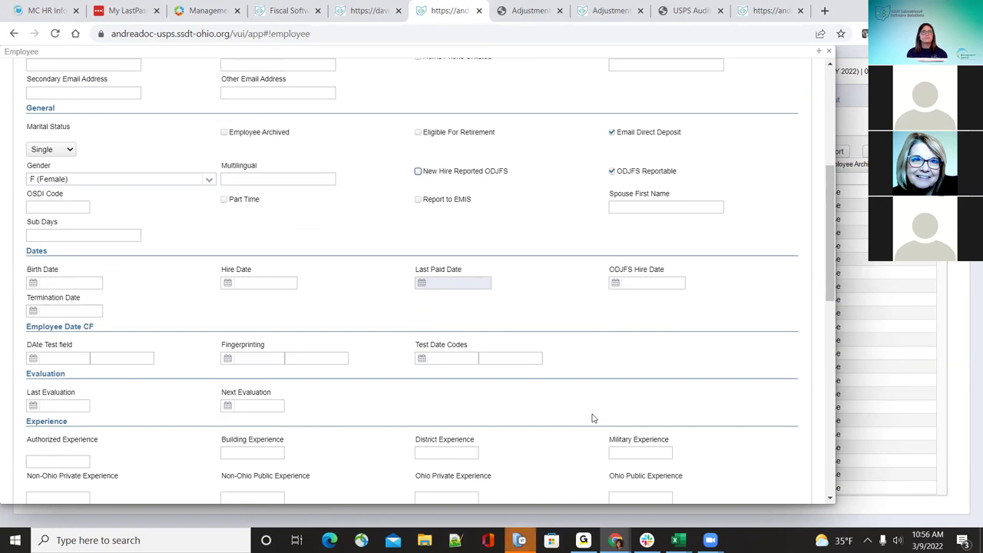
scroll(591, 419, "up", 5)
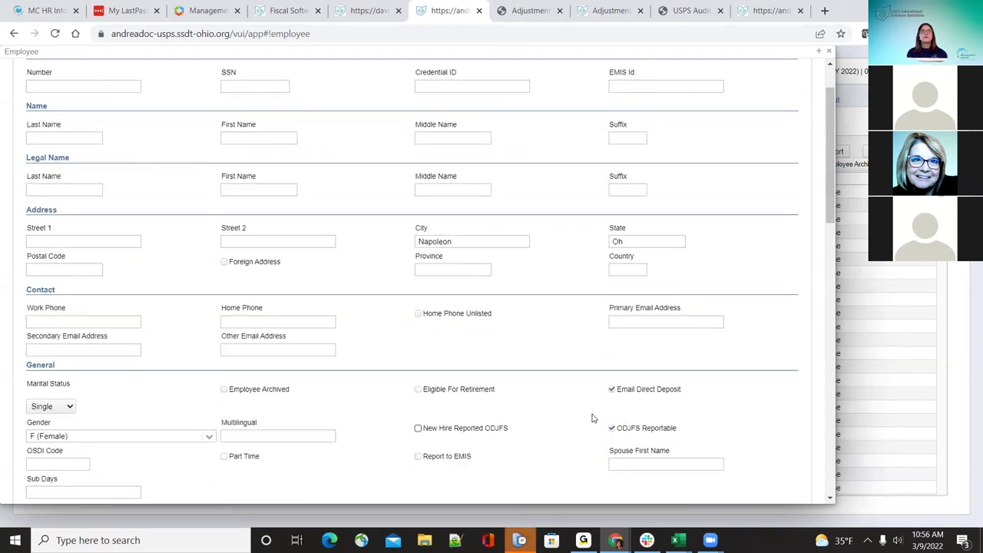
scroll(592, 418, "up", 1)
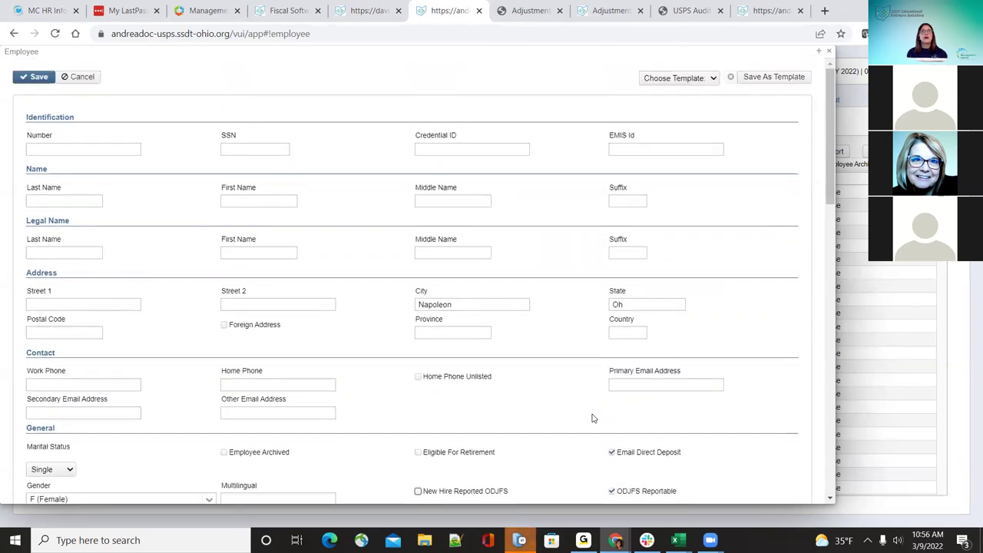
Step: Save the form's current values as an employee template named 'Single'
left_click(769, 84)
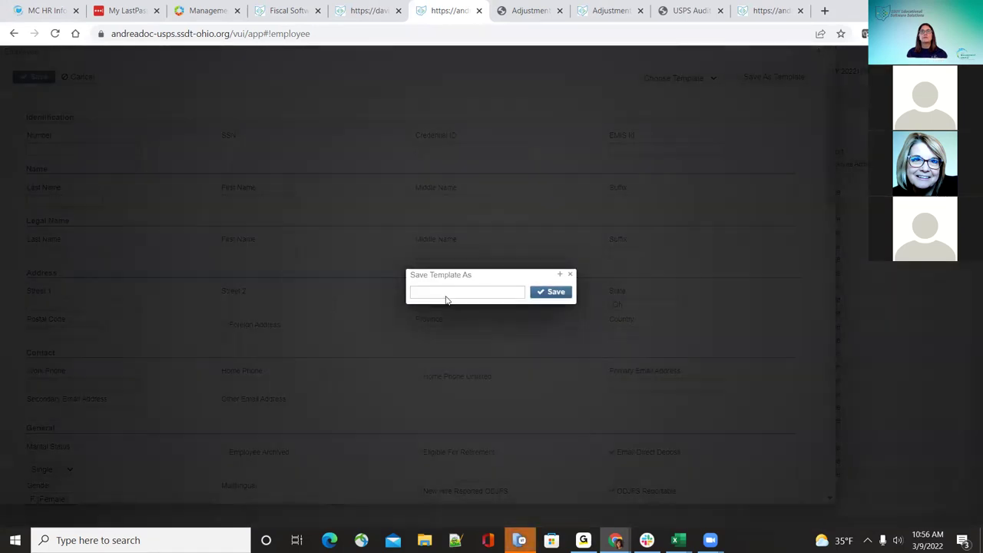
left_click(446, 294)
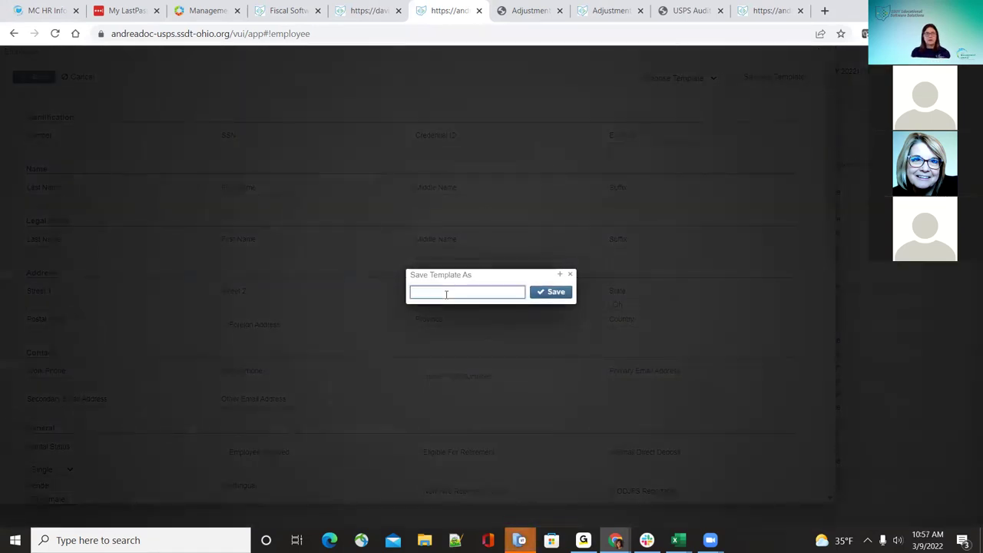
type("Fi")
key("BackSpace")
key("BackSpace")
type("Single")
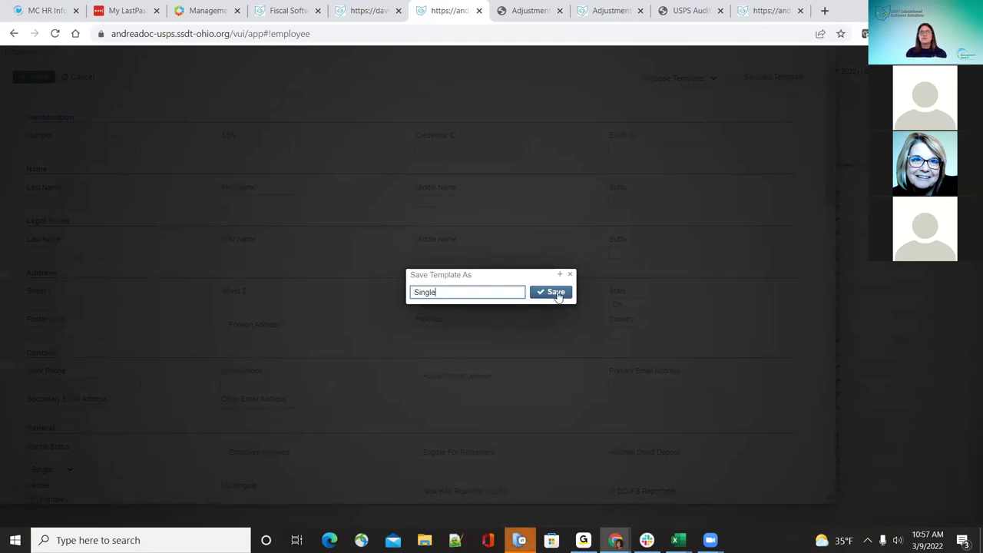
left_click(555, 293)
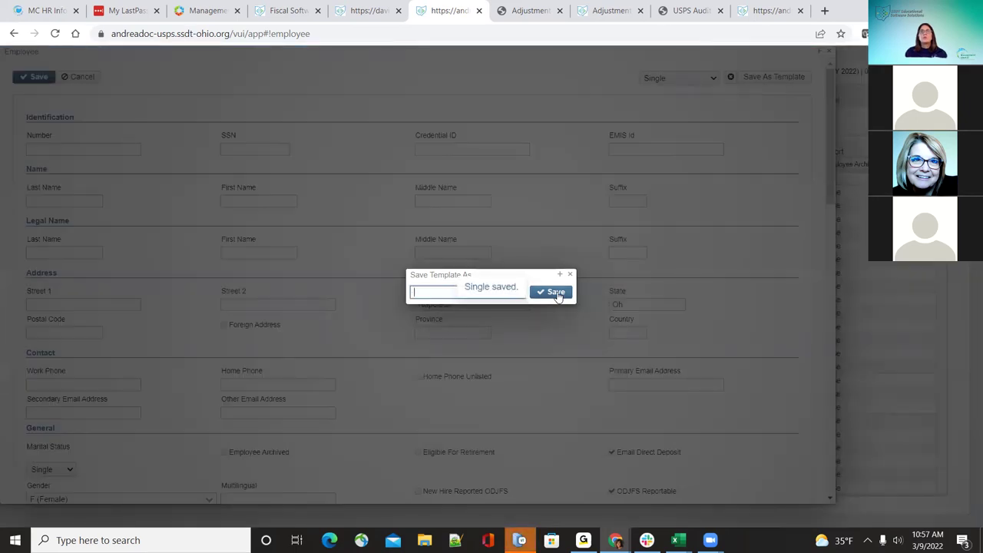
left_click(571, 274)
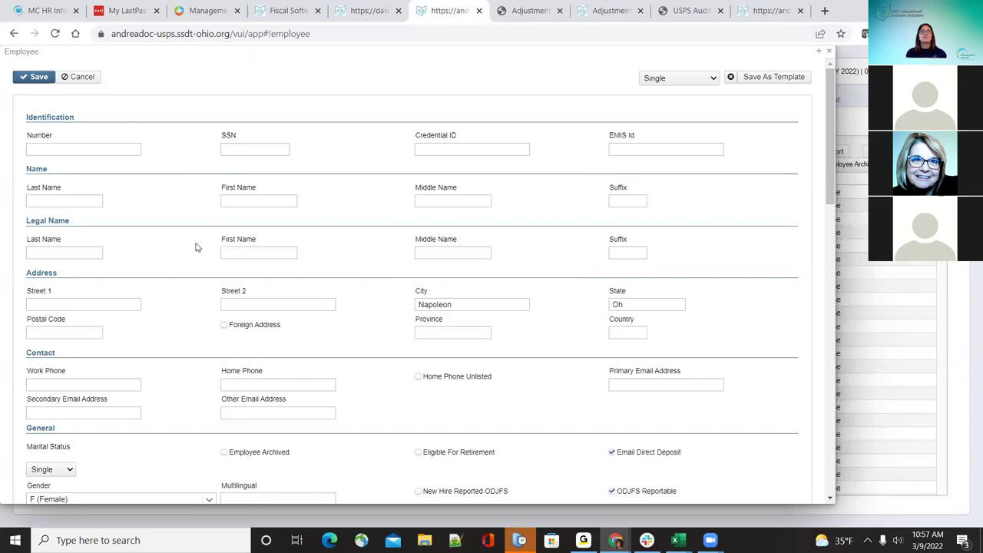
Step: Confirm 'Single' appears in the template list and select it
left_click(708, 80)
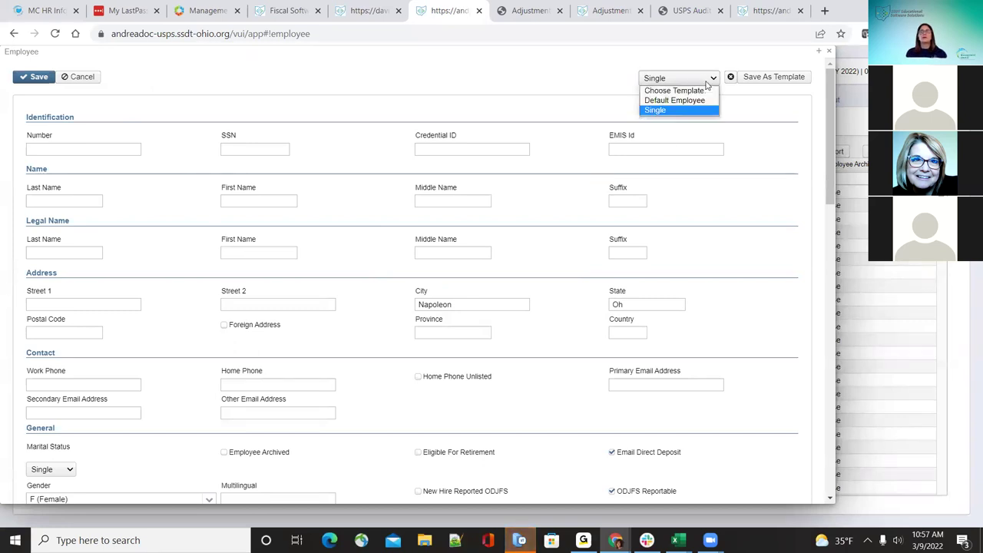
left_click(492, 65)
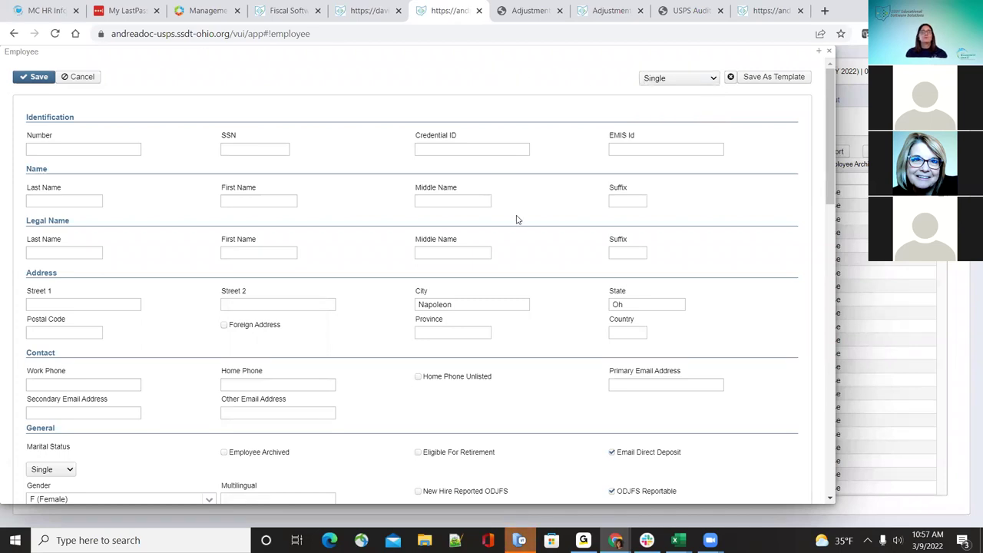
scroll(512, 281, "down", 1)
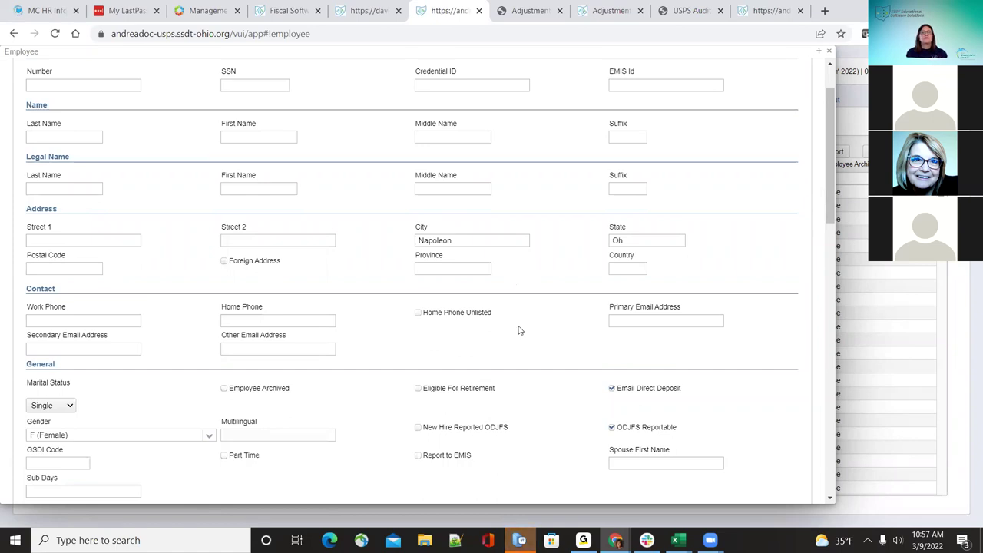
scroll(520, 332, "up", 1)
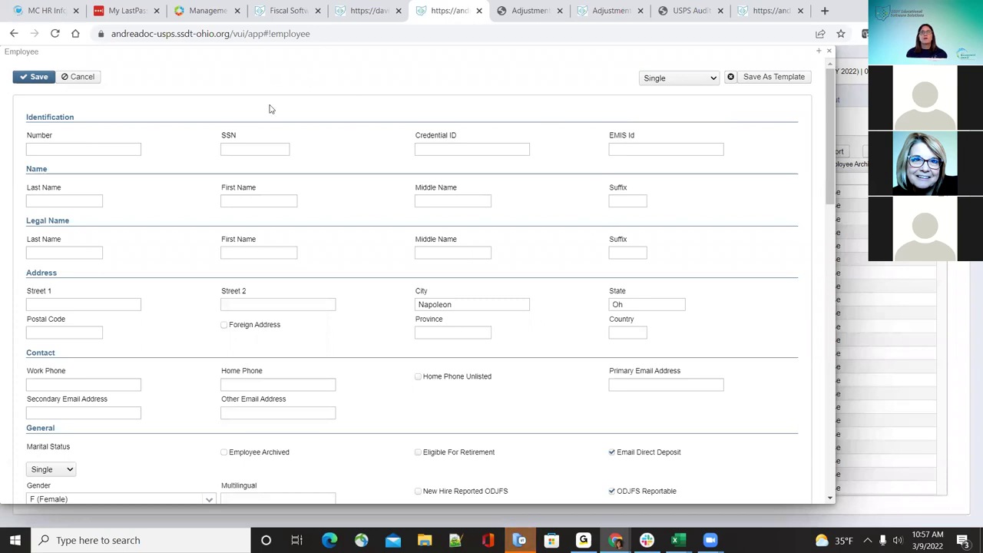
left_click(713, 77)
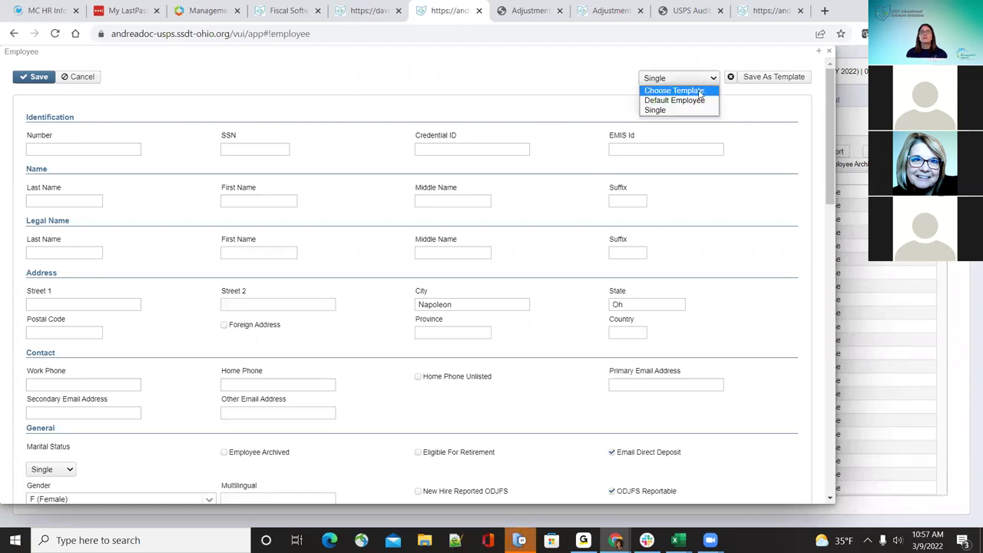
left_click(695, 109)
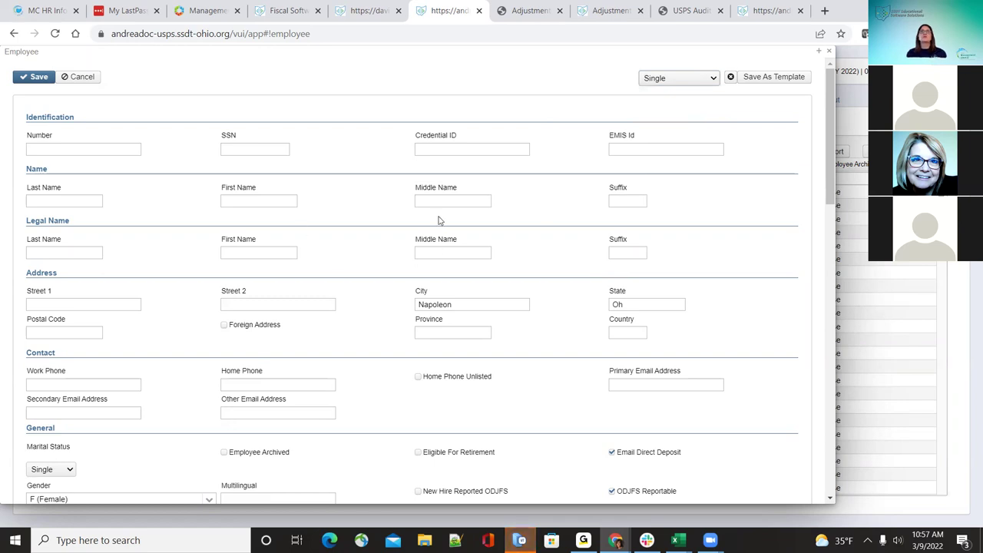
left_click(708, 81)
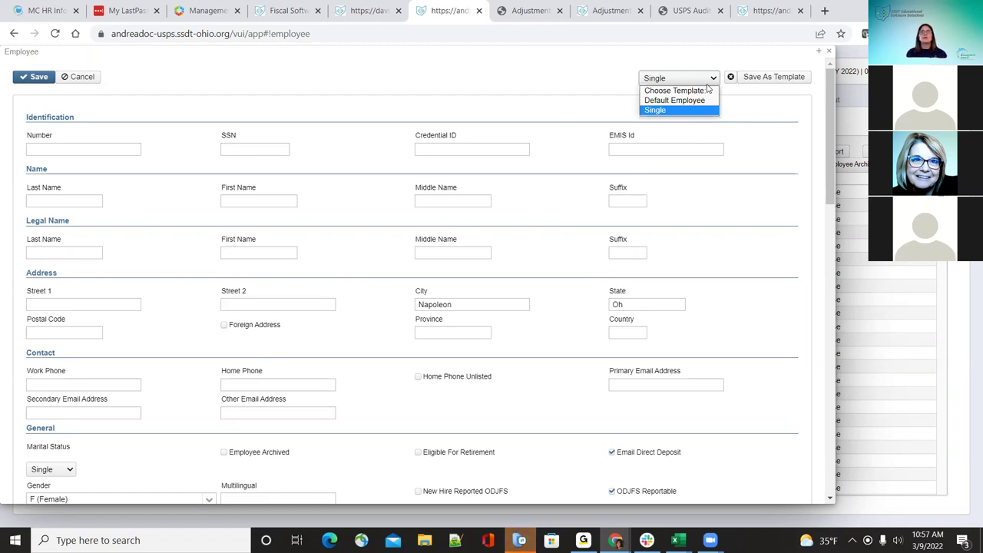
left_click(696, 104)
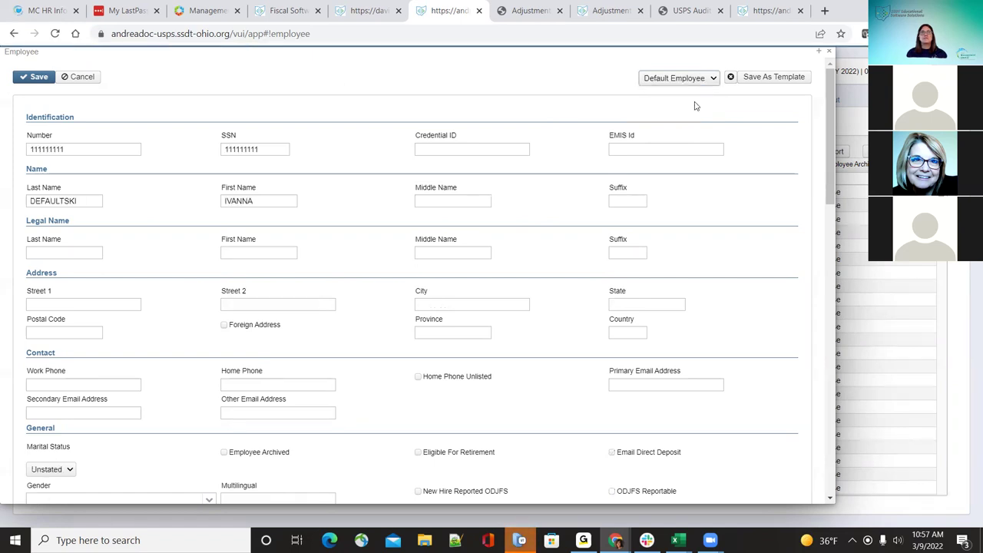
left_click(707, 78)
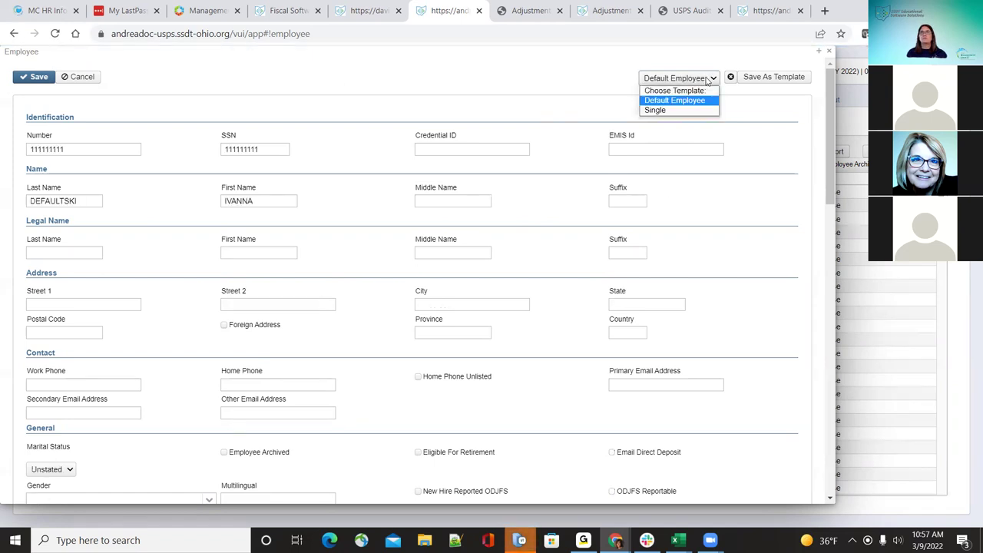
left_click(705, 80)
left_click(684, 80)
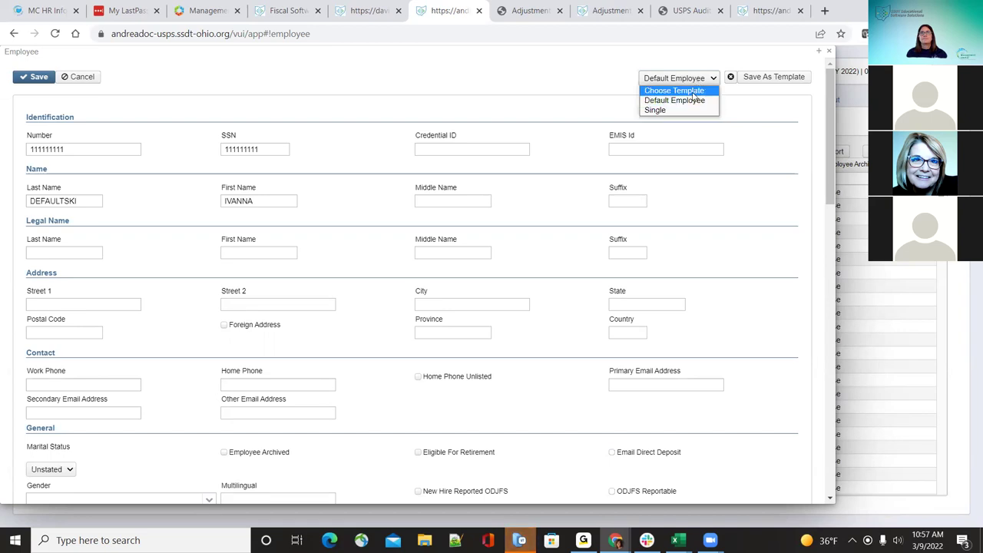
left_click(681, 112)
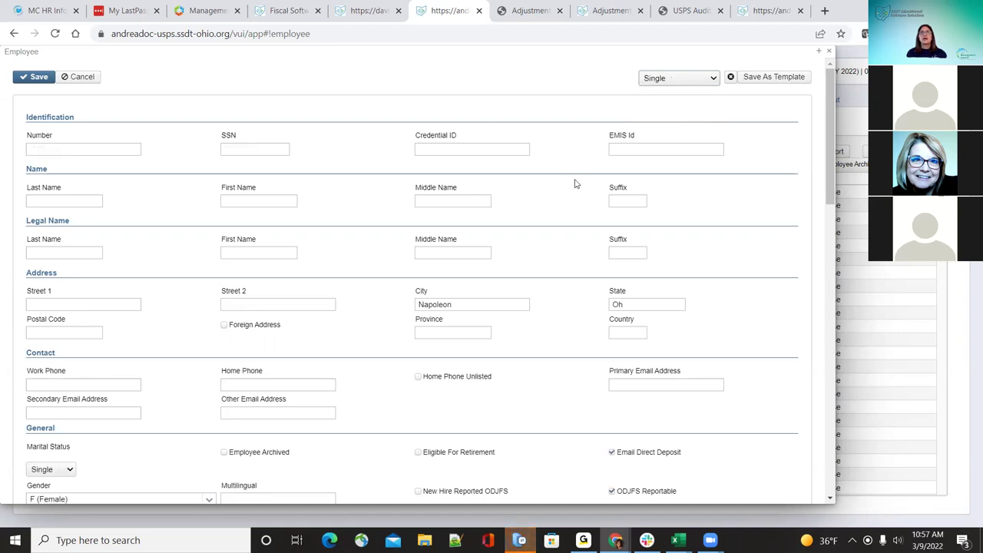
Step: Enter the employee's SSN and last name, leaving the employee number blank
left_click(133, 148)
type("22222222")
key("Tab")
type("222222222")
key("Tab")
key("Tab")
key("Tab")
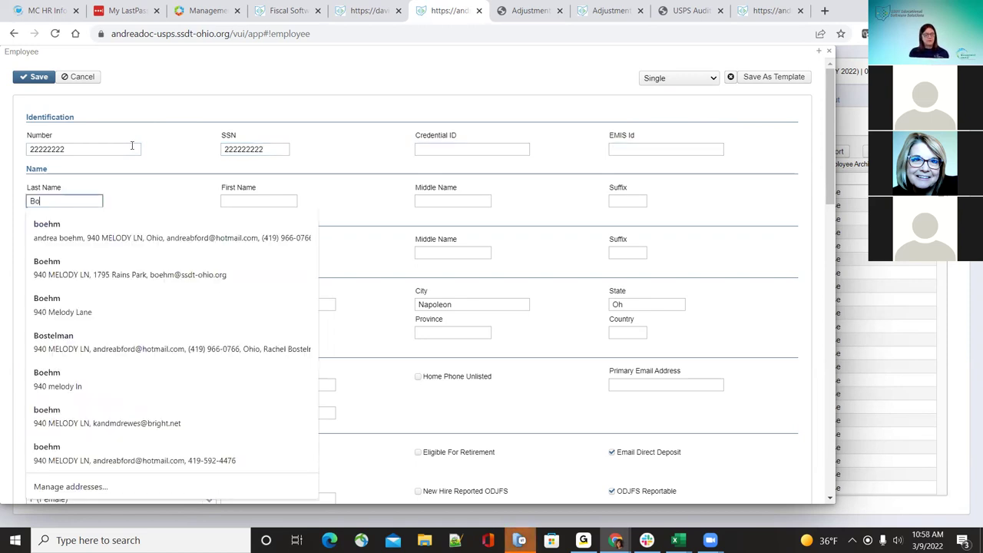
key("Tab")
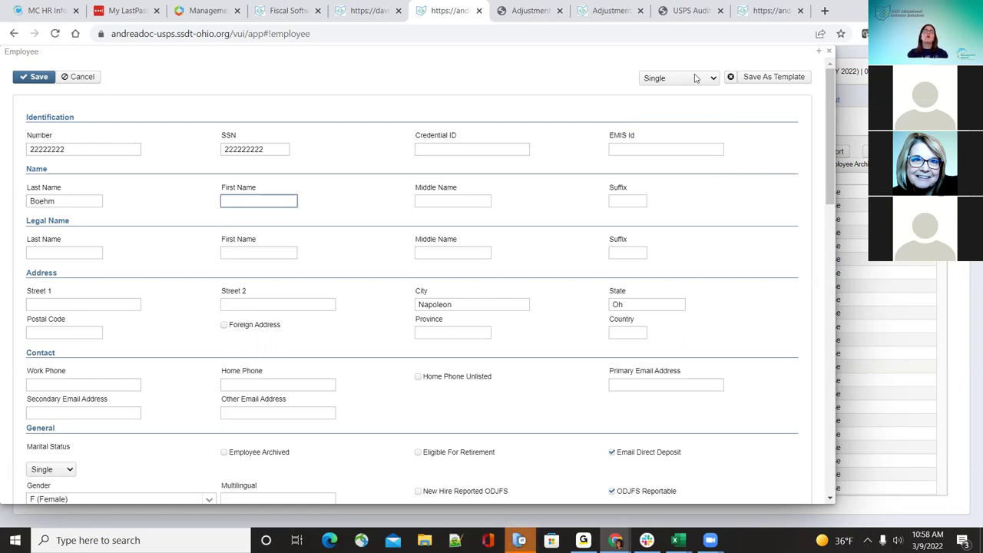
double_click(106, 150)
key("BackSpace")
left_click(182, 99)
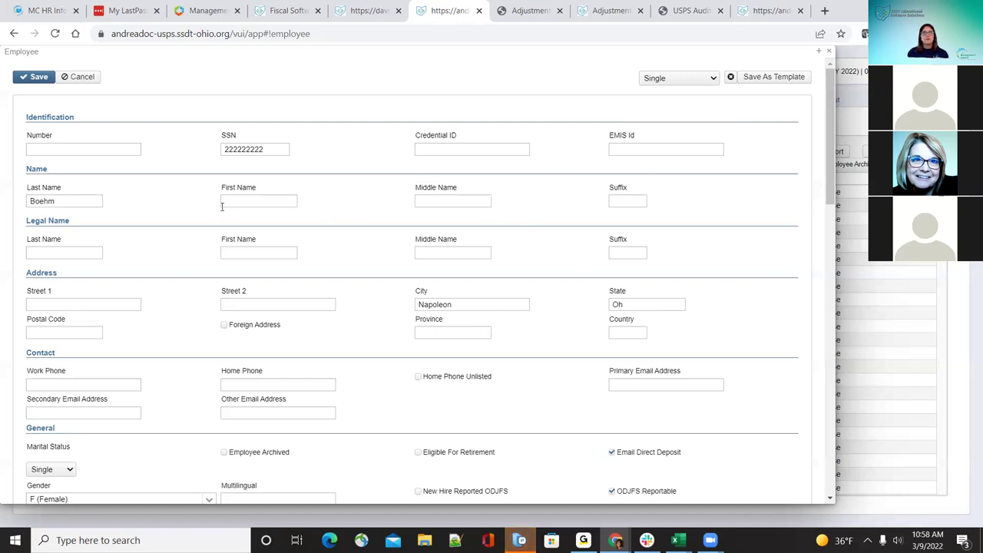
Step: Enter the employee's first name and middle initial
left_click(281, 202)
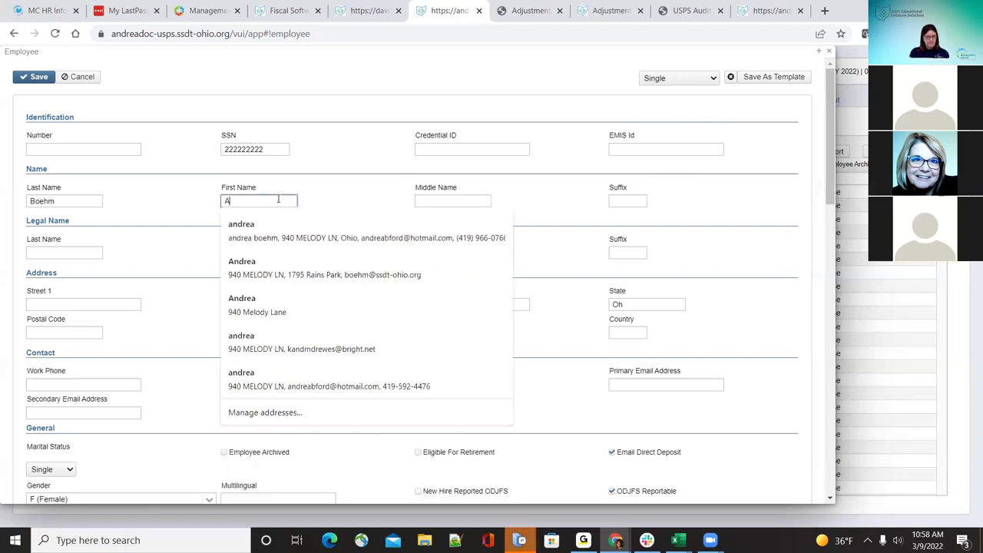
key("Tab")
type("R")
key("Tab")
key("Tab")
key("Tab")
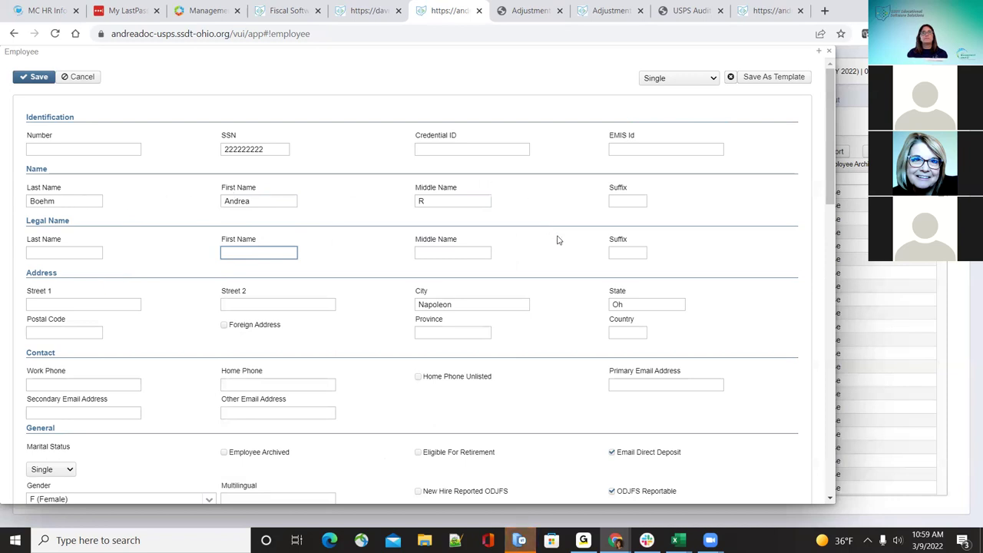
Step: Enter the employee's street address and postal code
scroll(549, 264, "down", 1)
left_click(99, 240)
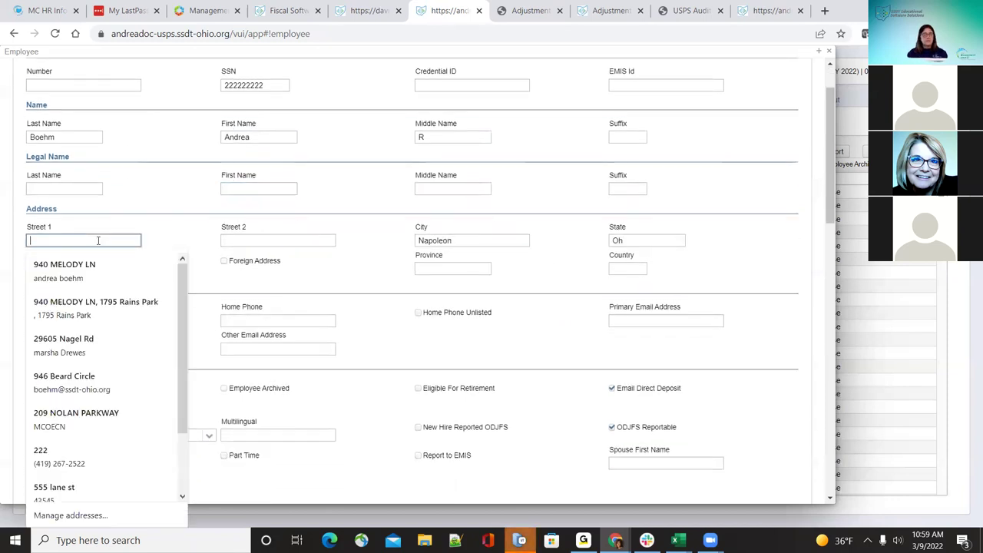
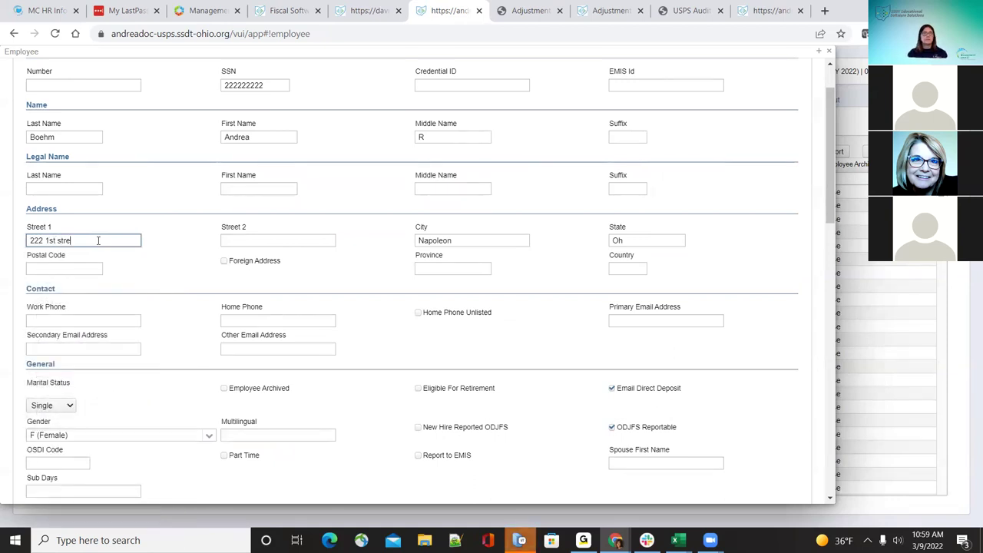
key("Tab")
key("Tab")
key("Tab")
key("Tab")
type("43")
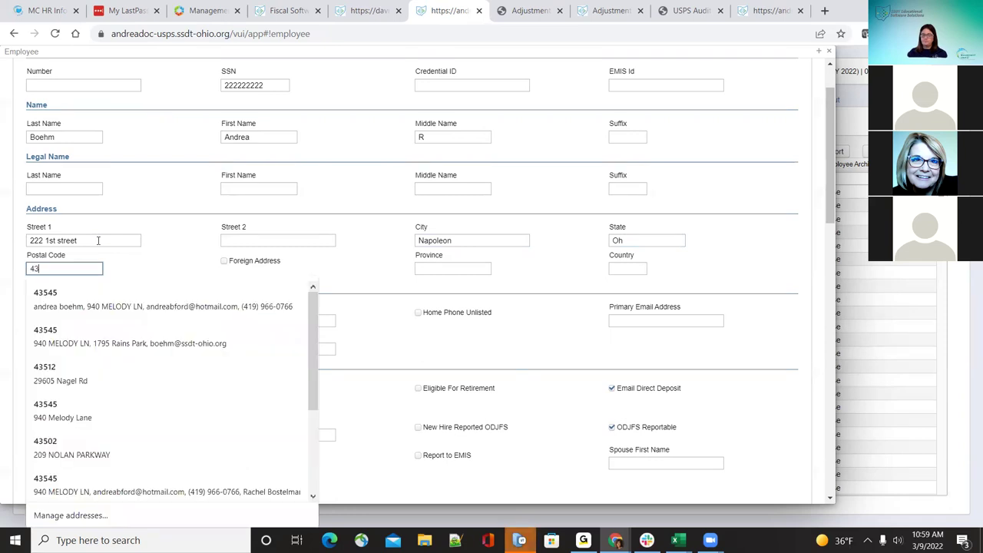
type("545")
key("Tab")
key("Tab")
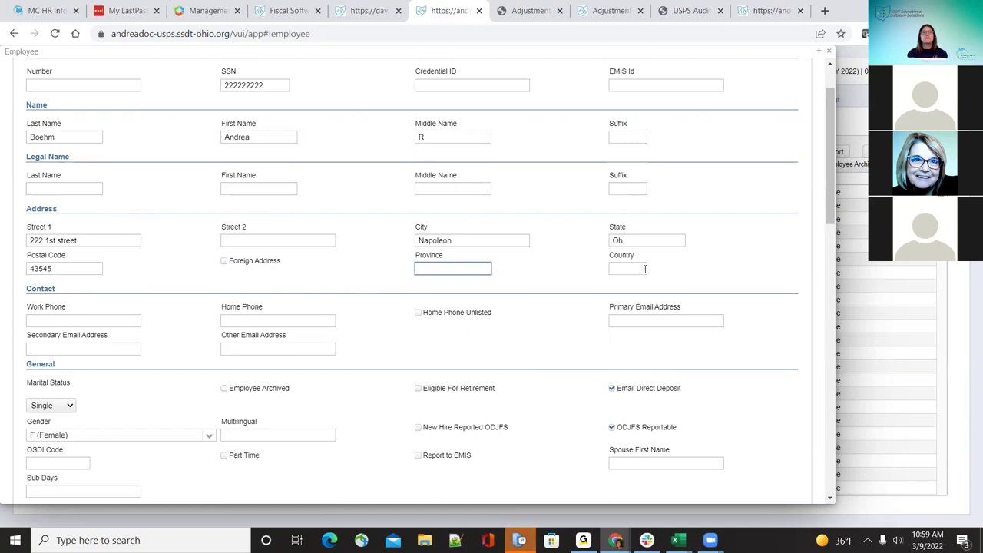
Step: Enter the work and home phone numbers and autofill the primary e-mail address
scroll(644, 298, "down", 1)
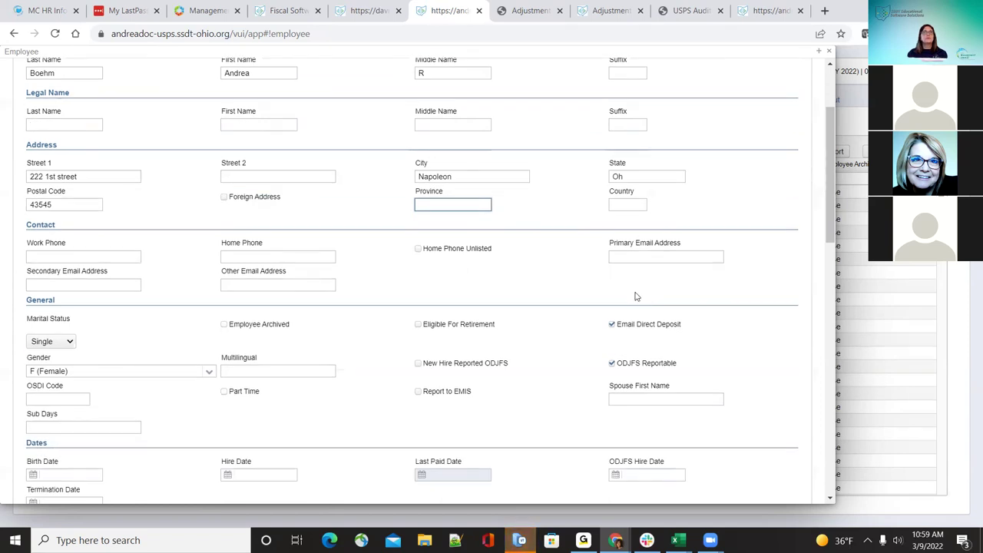
left_click(80, 256)
key("Tab")
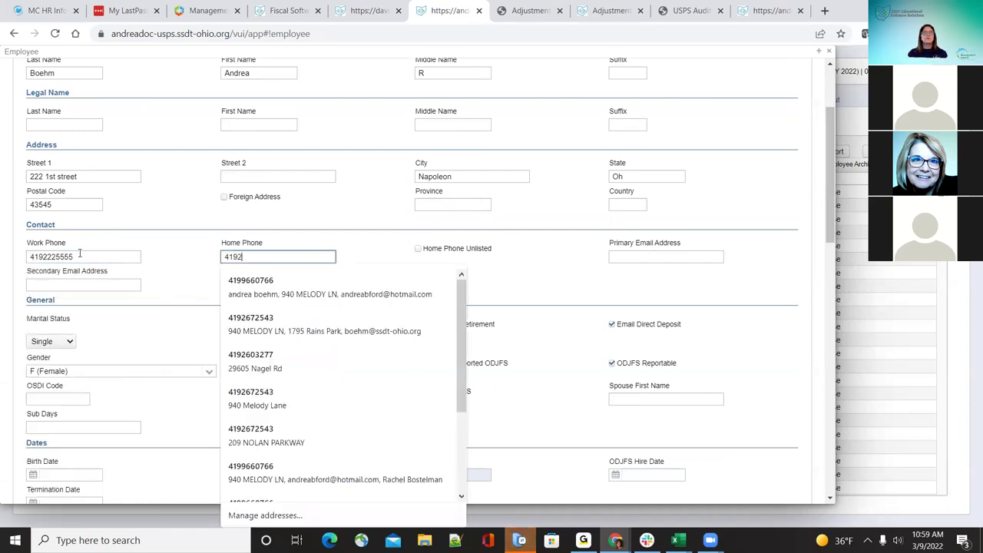
key("Tab")
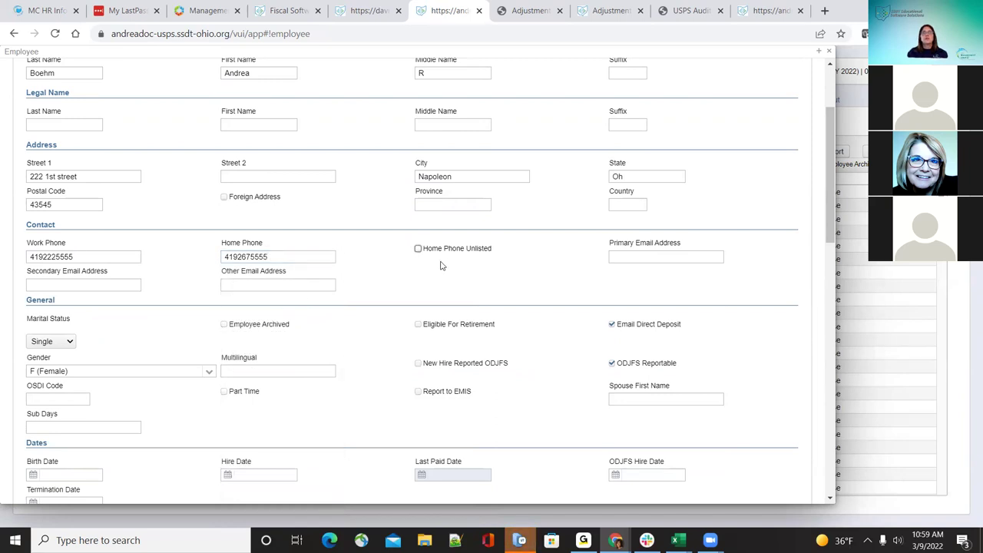
left_click(636, 257)
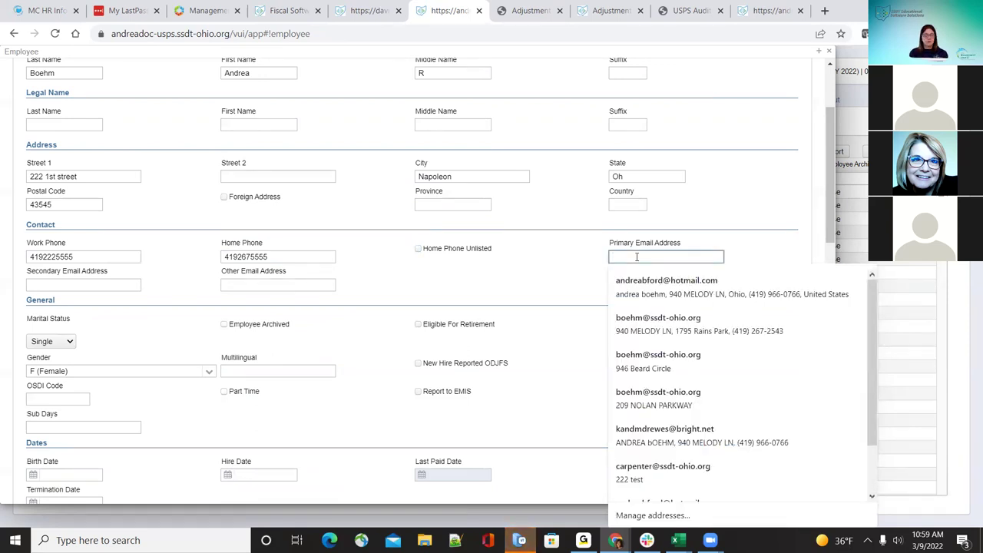
left_click(647, 288)
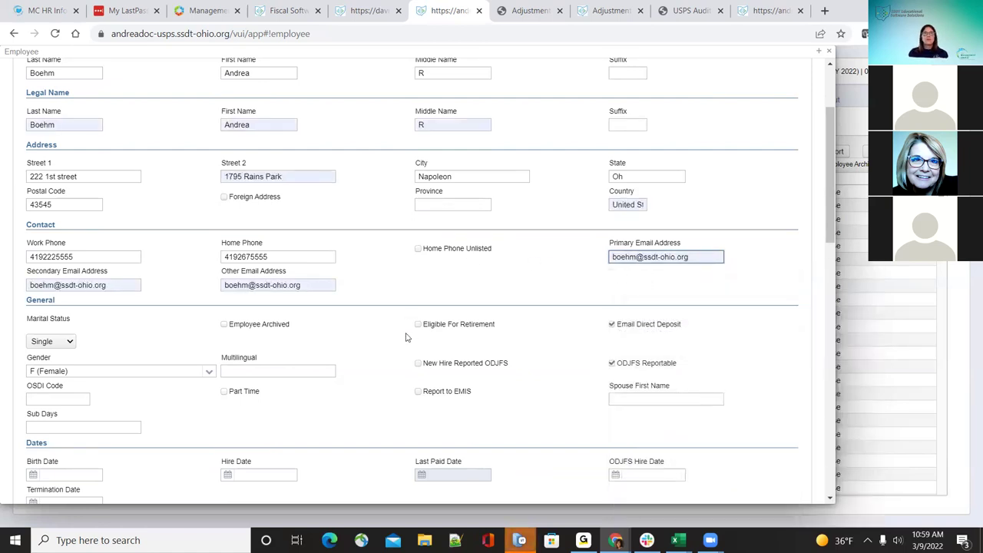
scroll(407, 335, "down", 1)
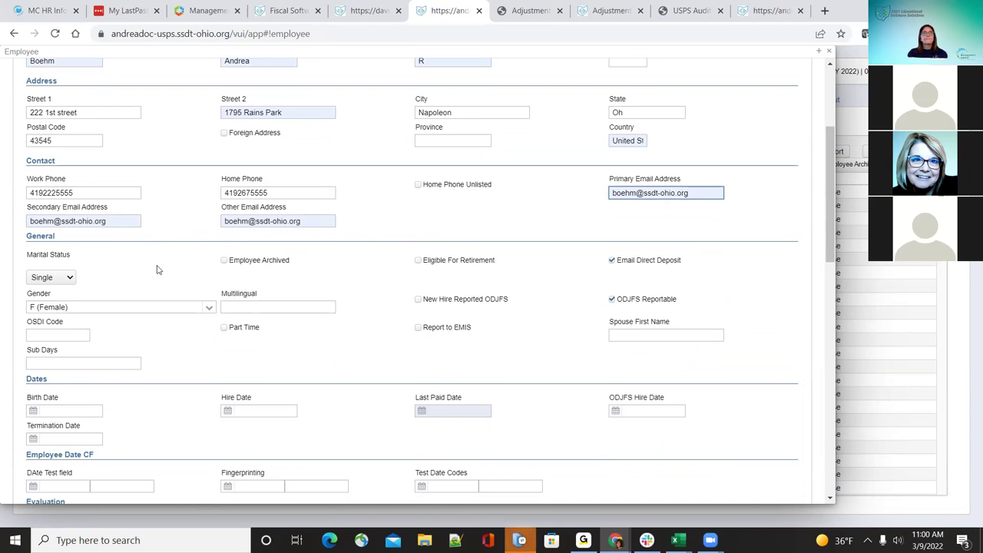
left_click(69, 279)
left_click(69, 279)
left_click(68, 277)
left_click(67, 273)
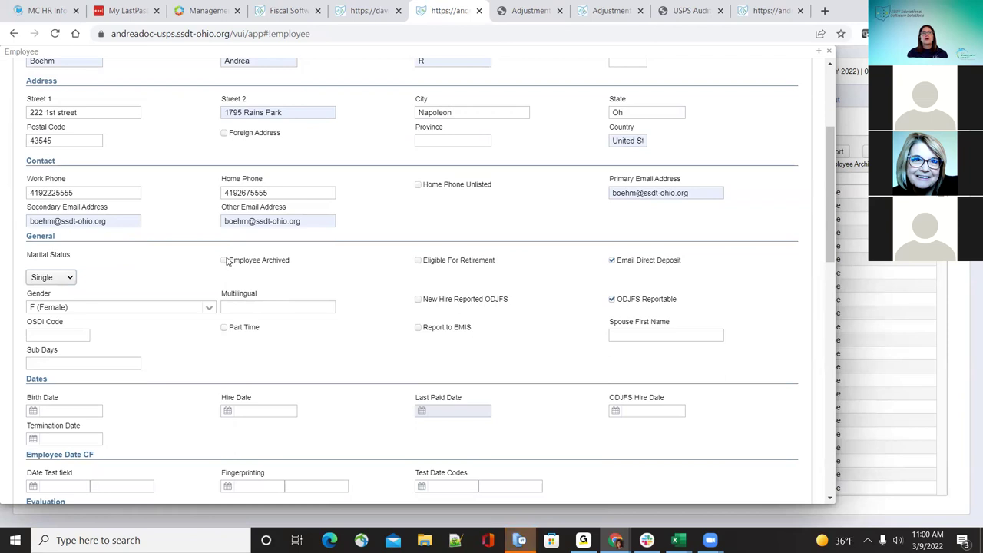
left_click(225, 262)
left_click(224, 262)
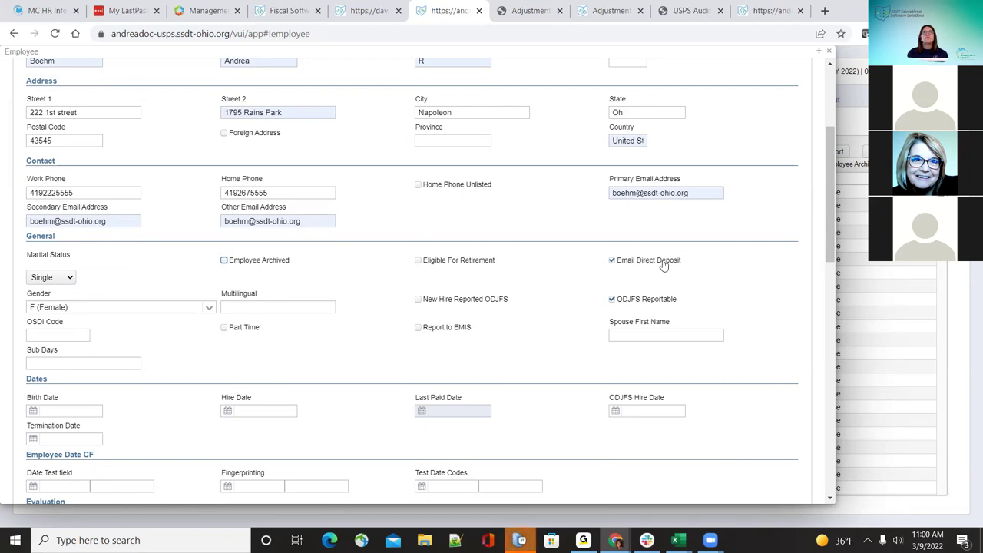
scroll(665, 265, "up", 5)
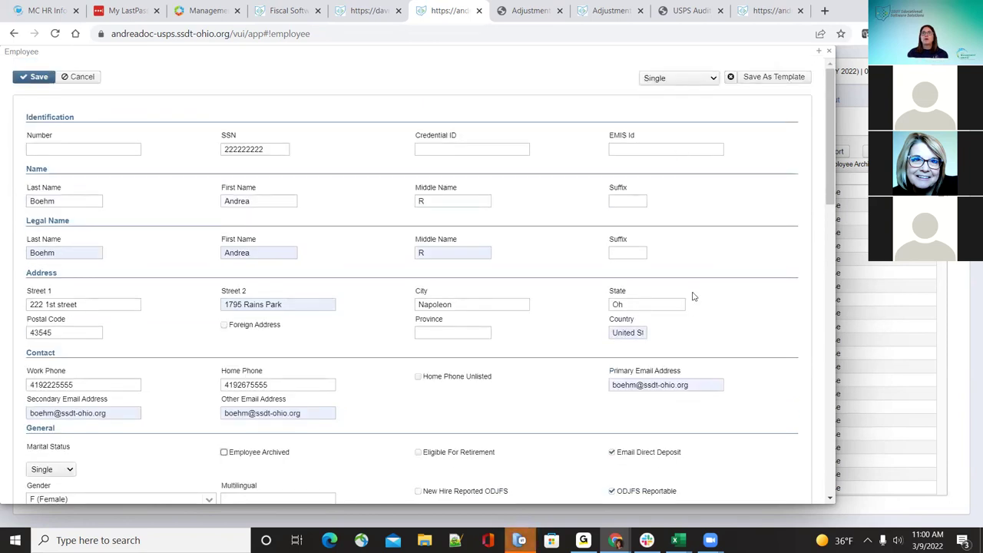
scroll(692, 296, "down", 5)
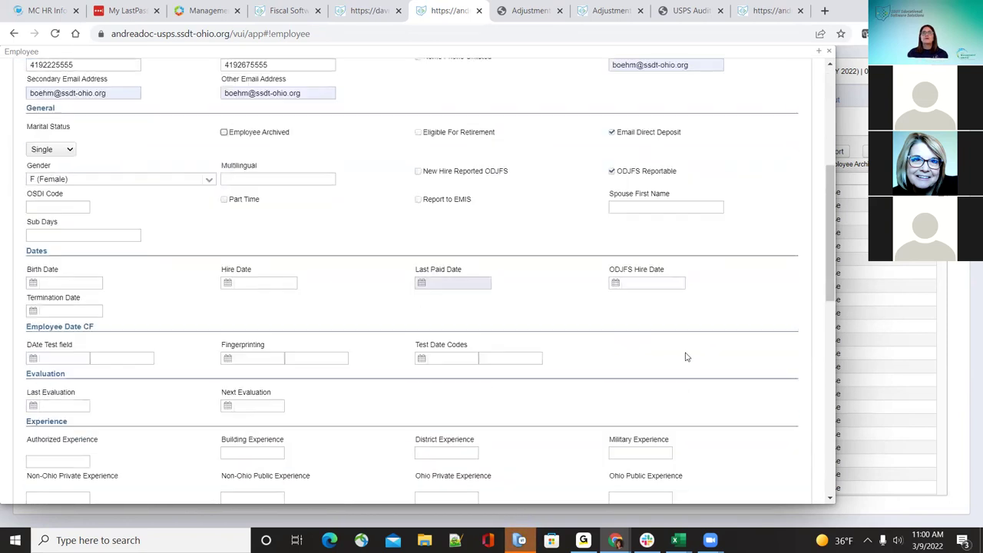
left_click(209, 180)
left_click(209, 181)
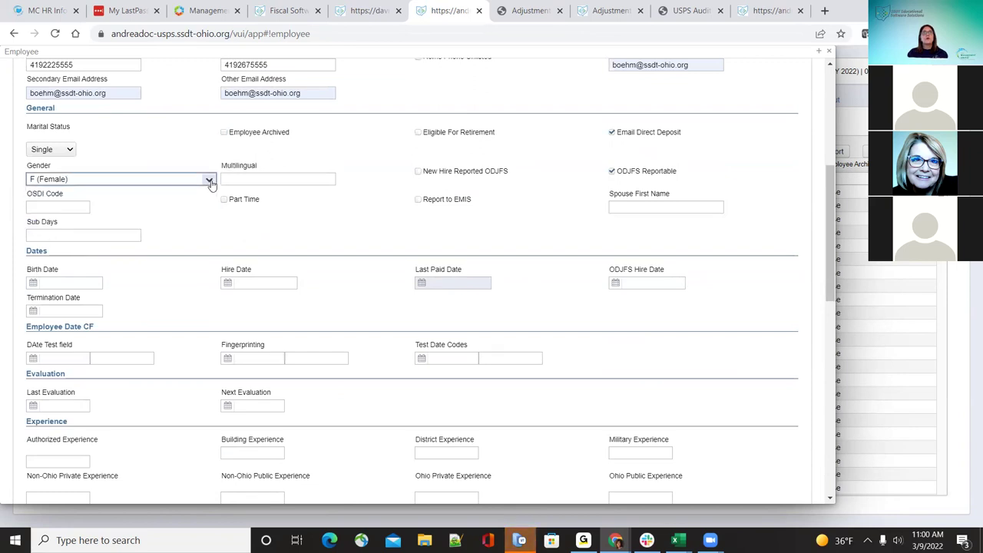
left_click(209, 180)
left_click(312, 204)
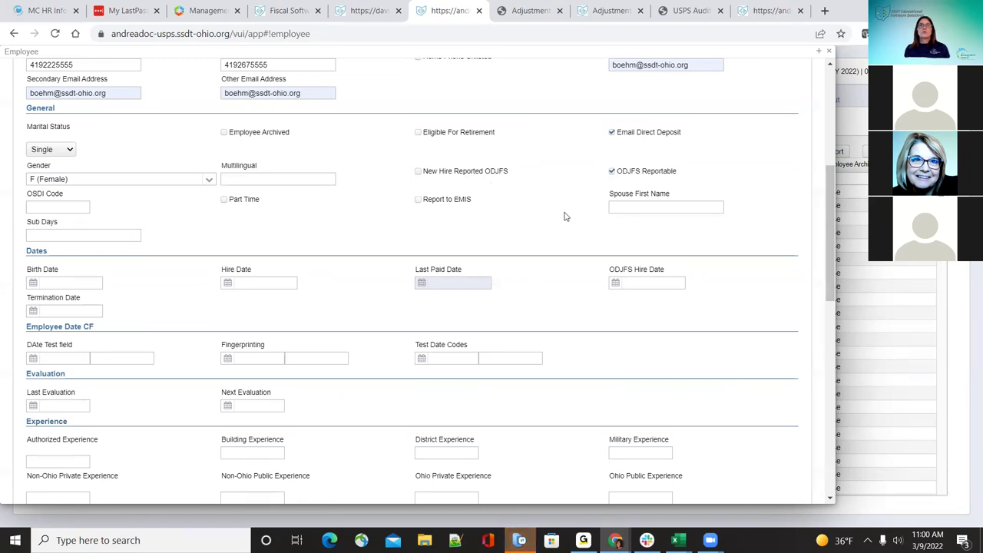
left_click(613, 172)
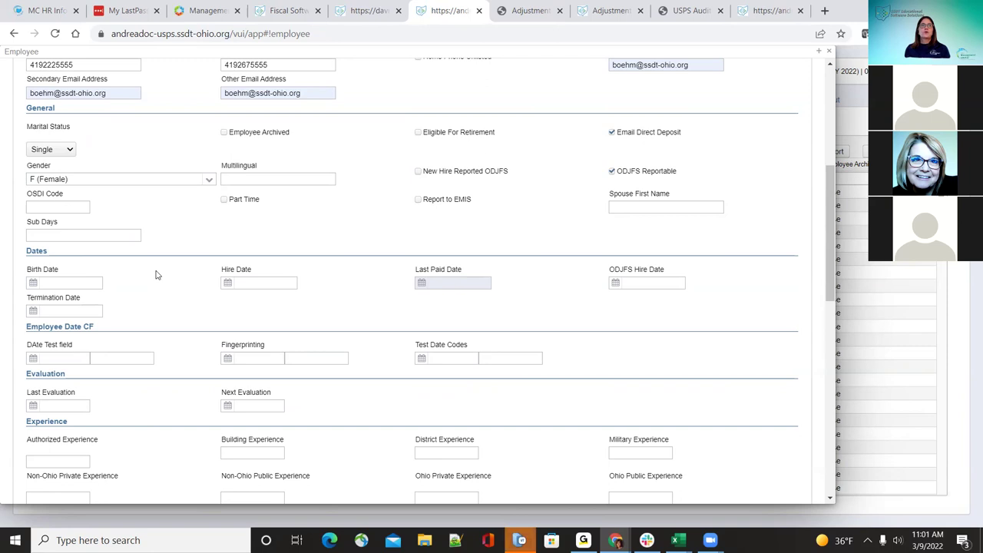
left_click(225, 200)
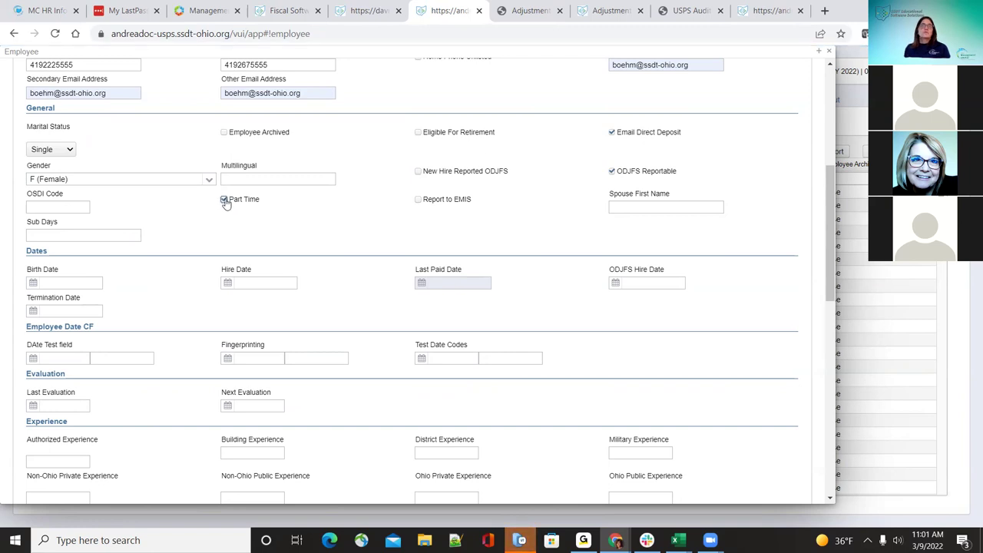
left_click(225, 202)
left_click(420, 201)
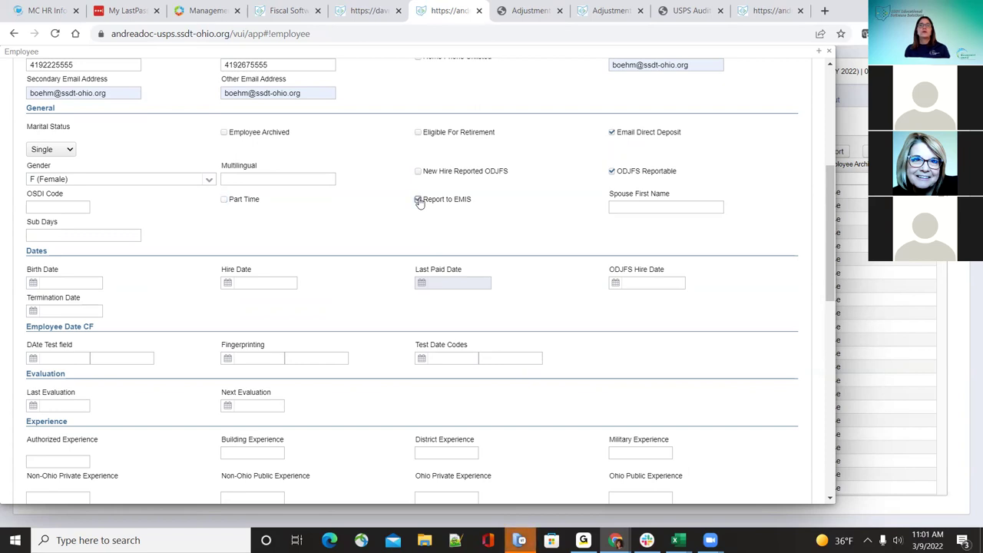
left_click(420, 201)
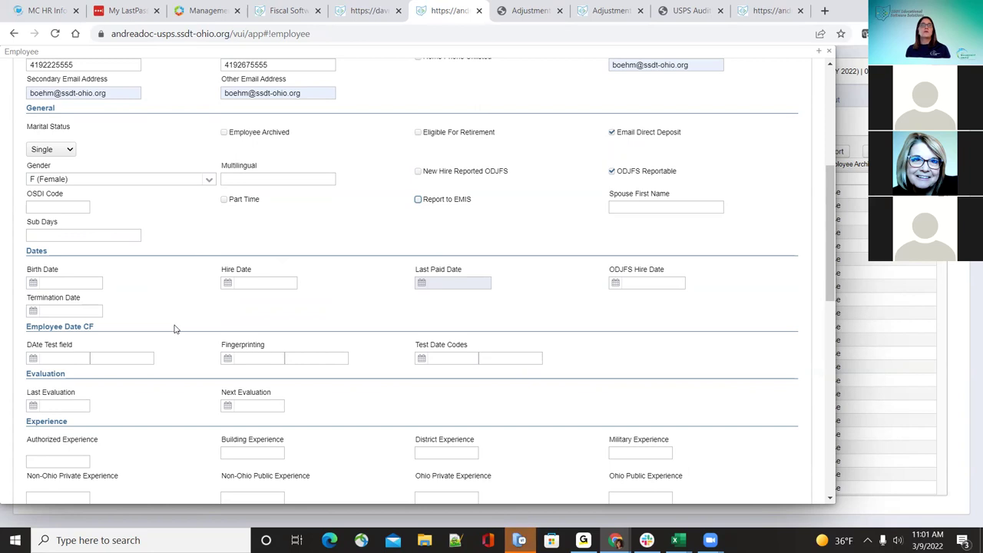
Step: Enter the employee's birth date, plus Hire Date and ODJFS Hire Date 08/01/2021
scroll(175, 336, "down", 1)
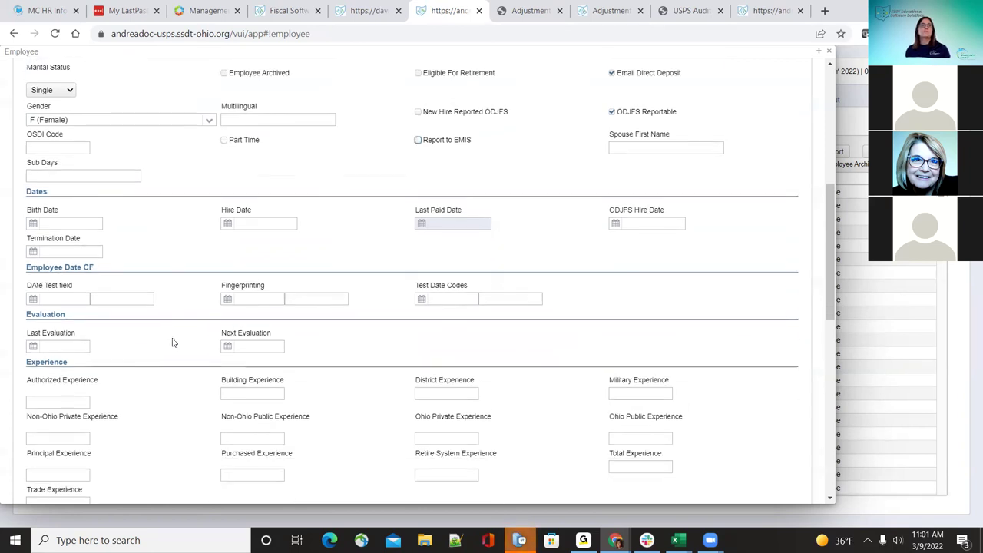
left_click(73, 218)
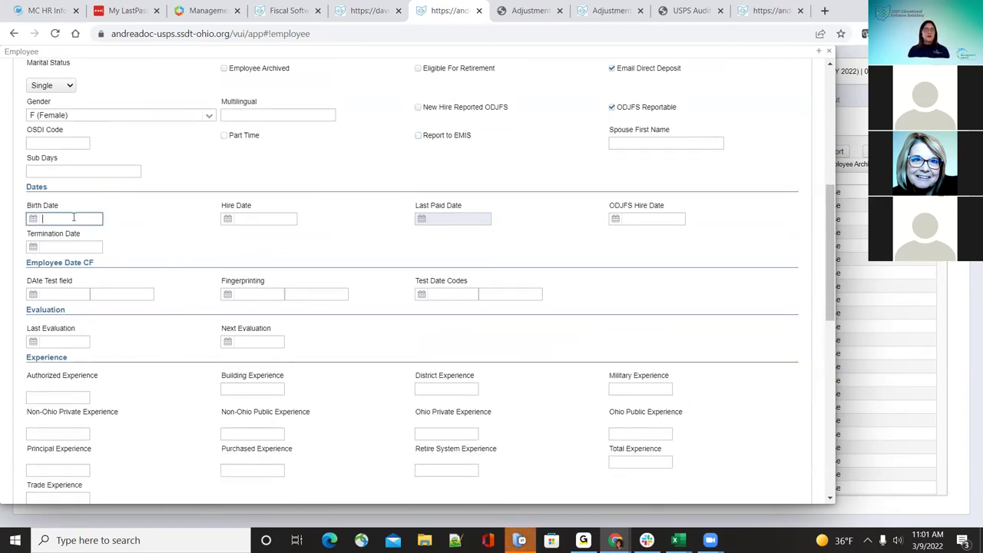
type("06/05")
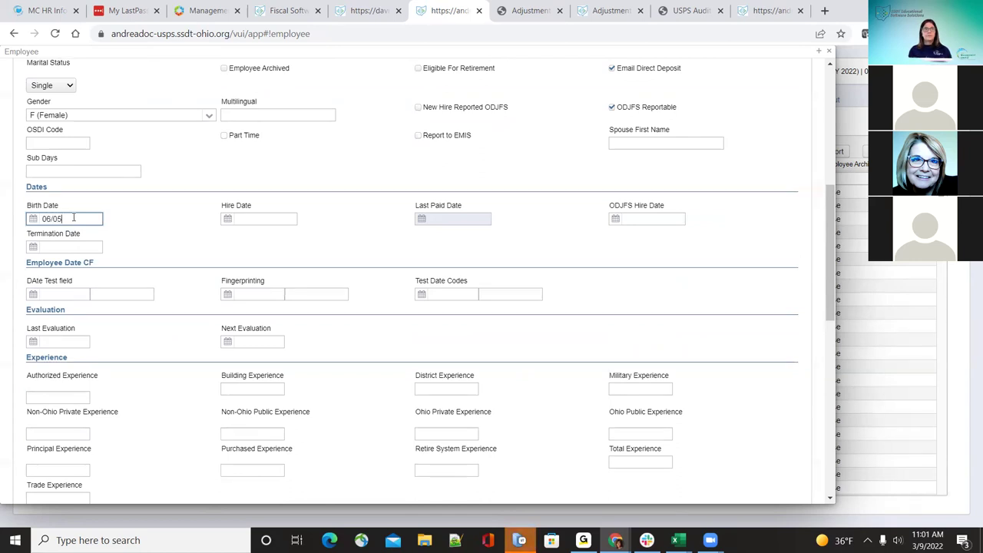
type("/1970")
key("Tab")
type("08/01/2")
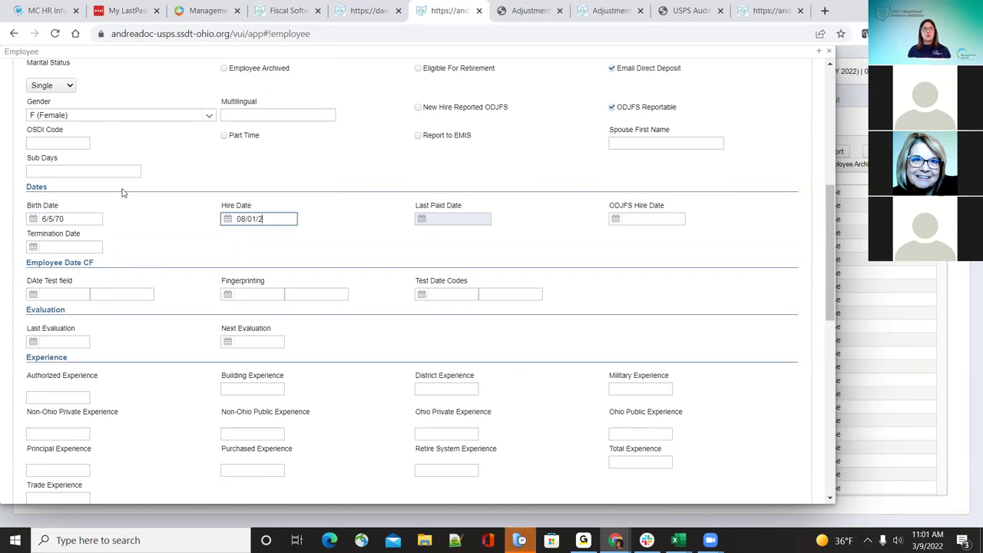
key("Tab")
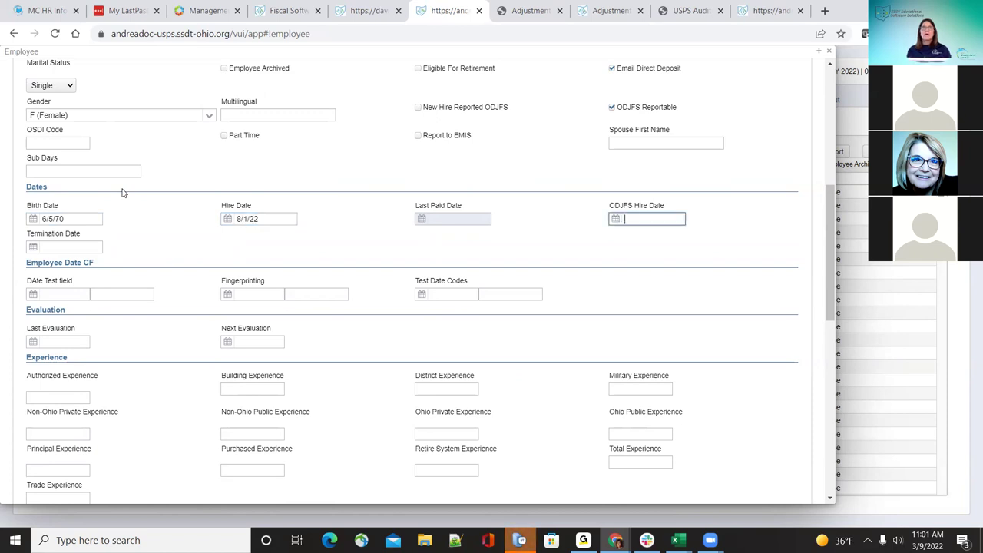
left_click(281, 217)
key("BackSpace")
type("1")
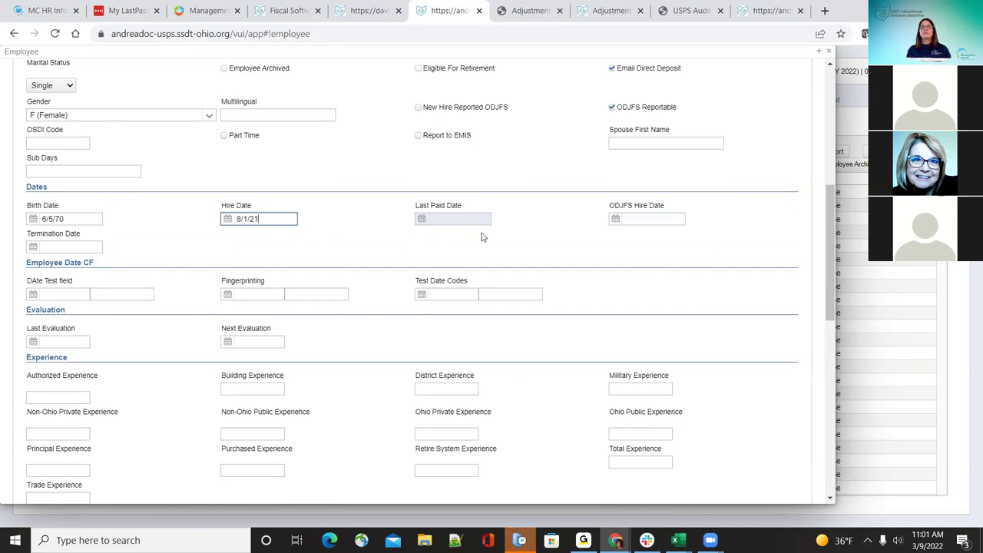
left_click(642, 219)
type("08/01/202")
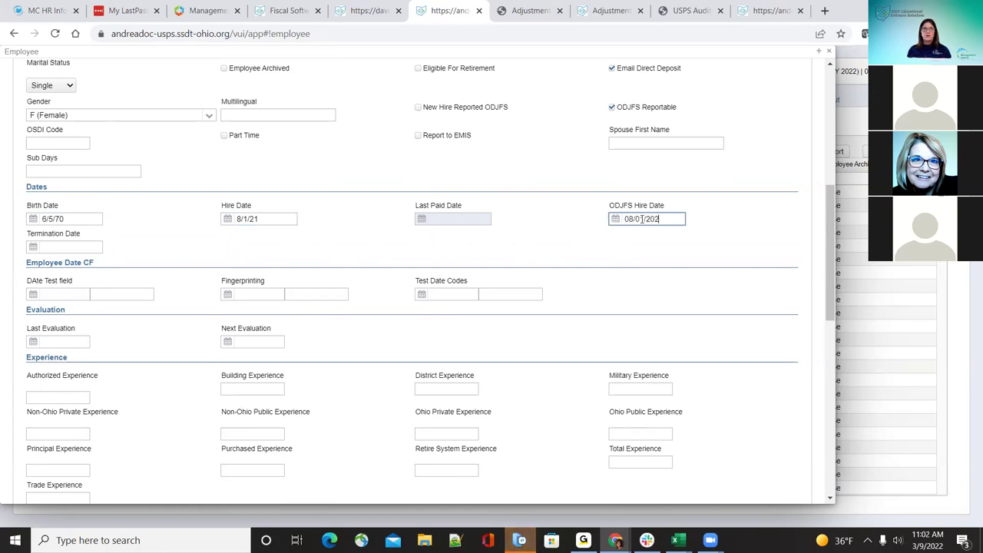
type("1")
left_click(152, 239)
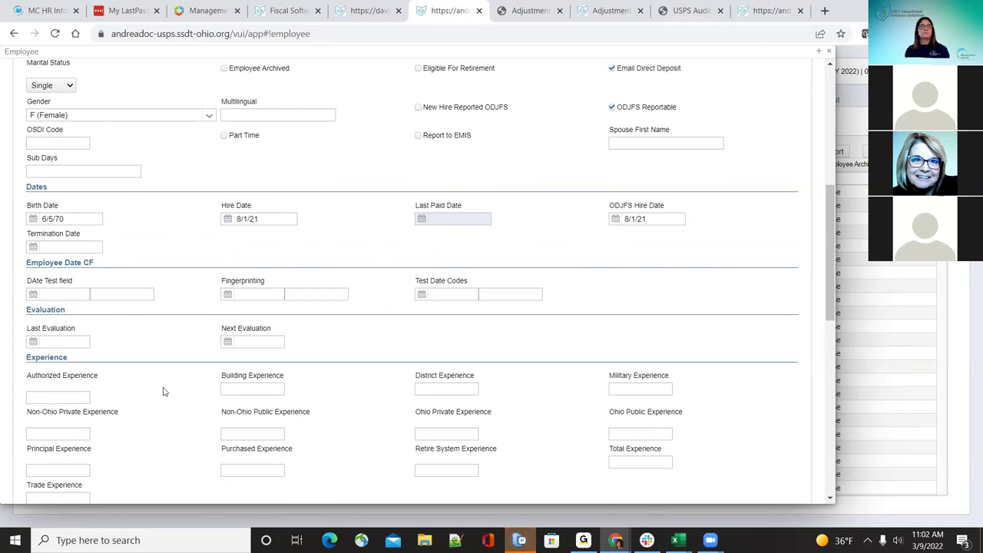
scroll(163, 392, "down", 1)
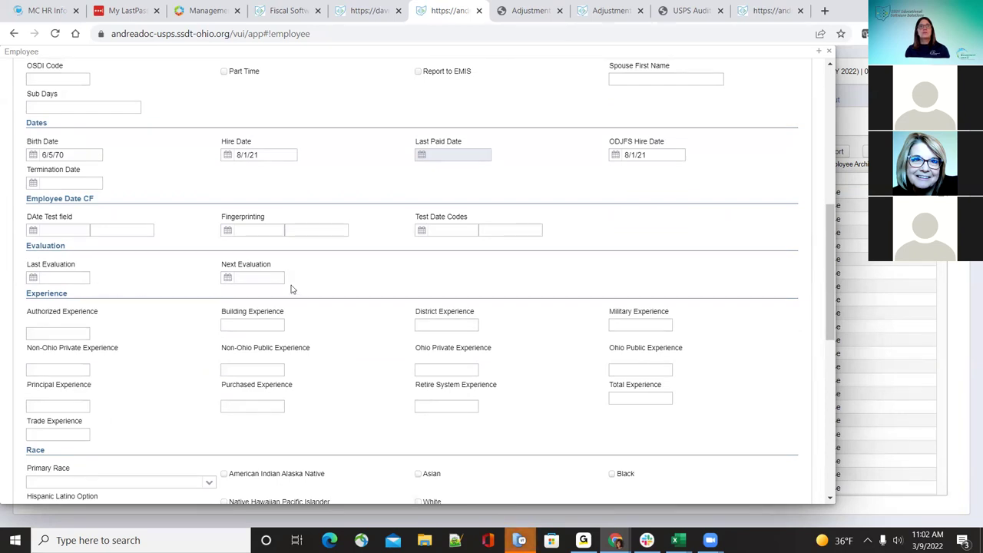
Step: Choose Primary Race W (White, Non-Hispanic), Hispanic Latino Option Unknown, and check White
scroll(298, 294, "down", 1)
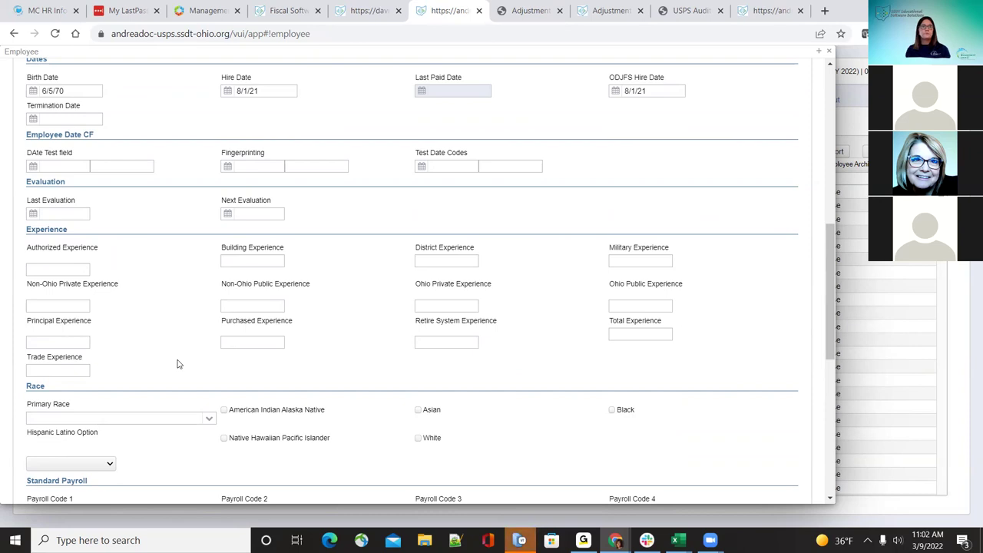
scroll(183, 362, "down", 1)
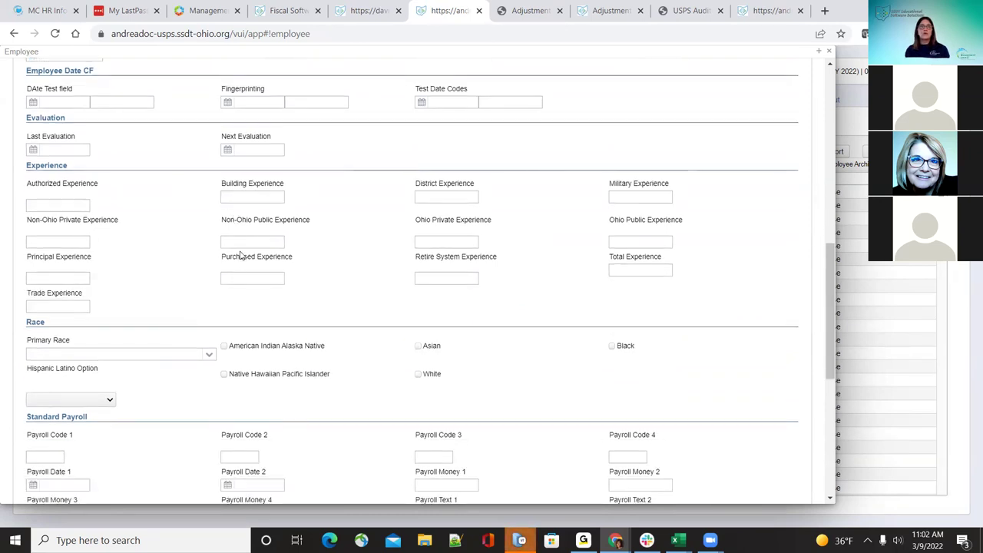
left_click(210, 355)
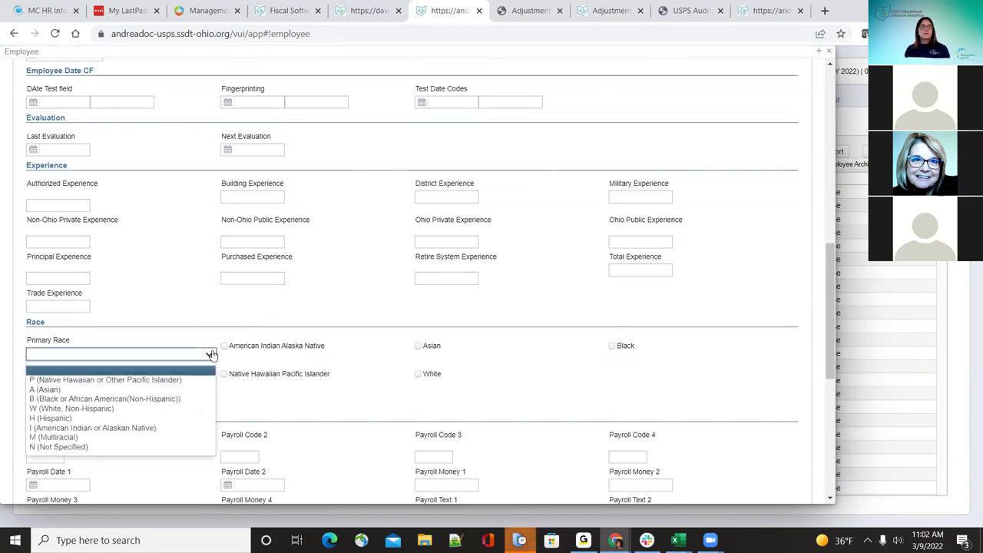
left_click(154, 409)
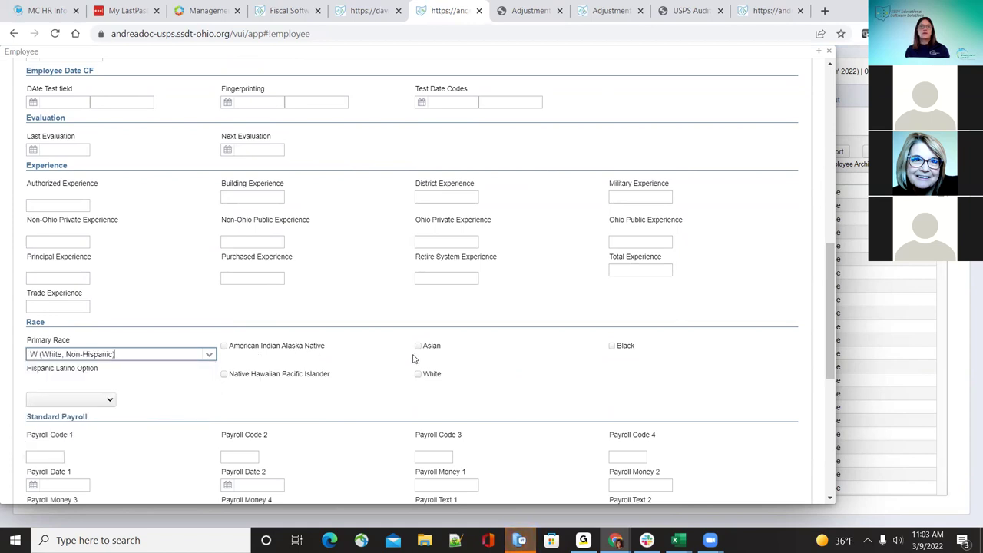
left_click(110, 399)
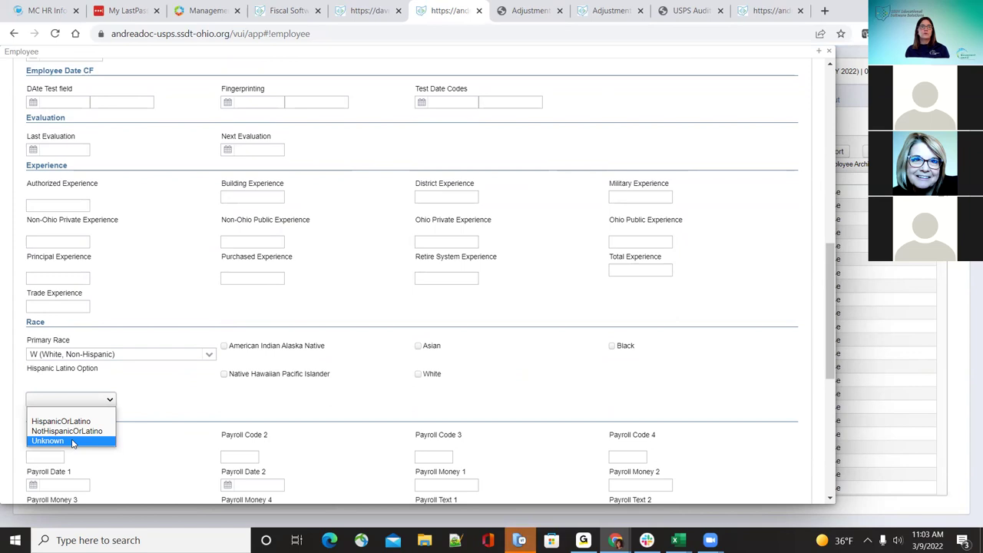
left_click(73, 443)
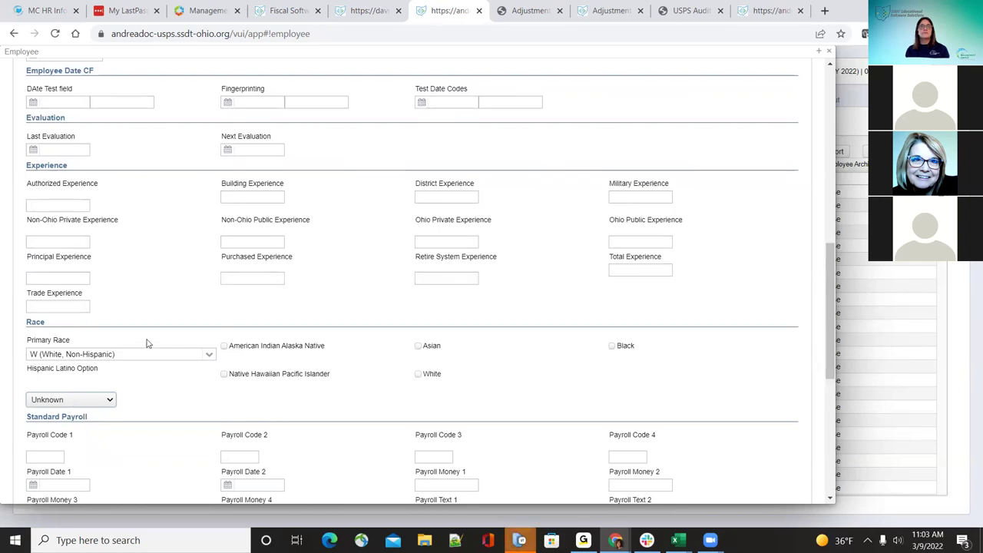
left_click(418, 374)
left_click(418, 374)
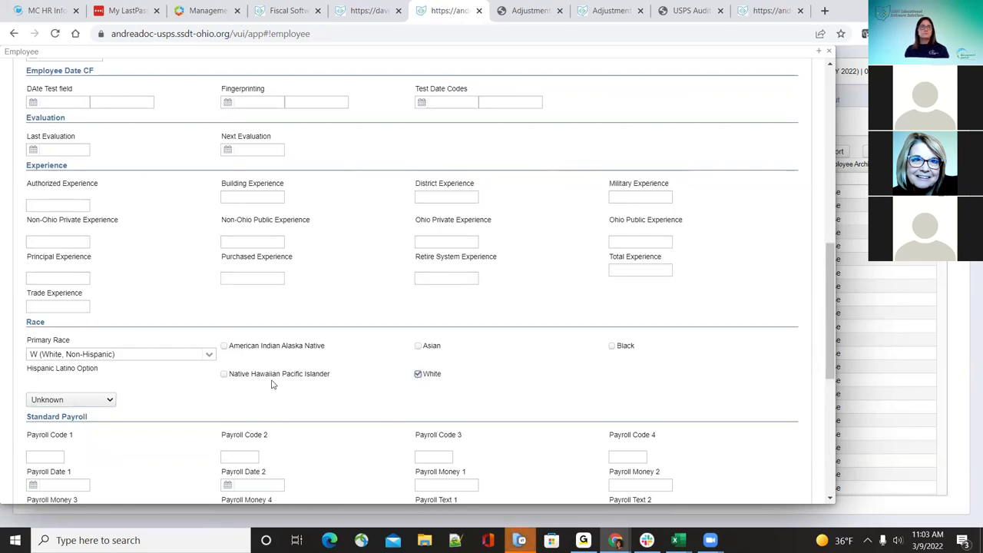
scroll(272, 384, "down", 1)
scroll(272, 384, "down", 1)
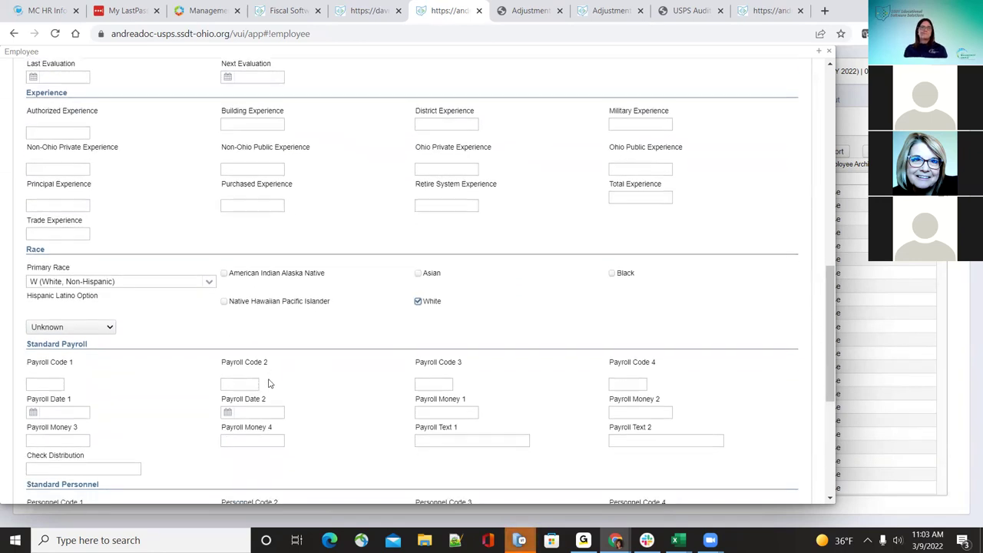
scroll(257, 372, "down", 2)
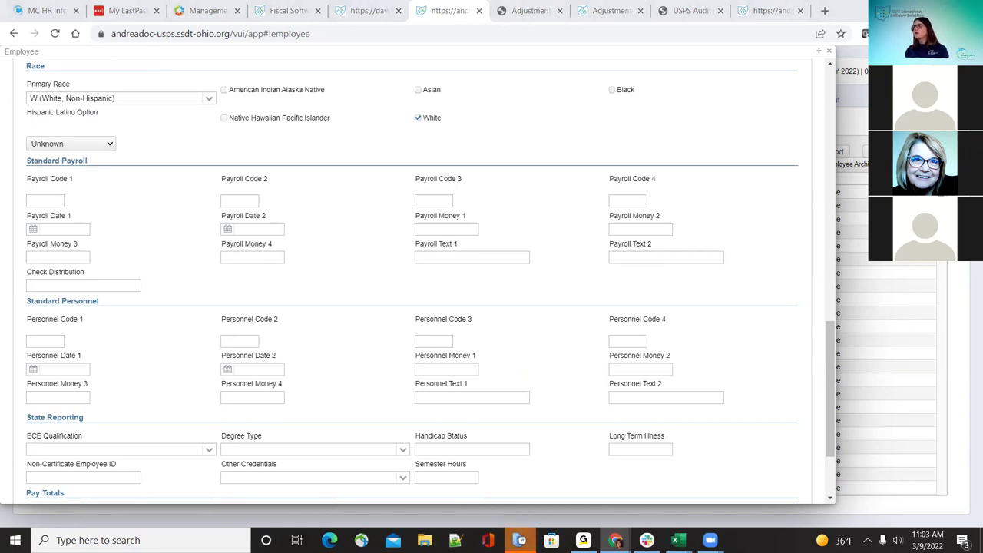
scroll(101, 444, "up", 4)
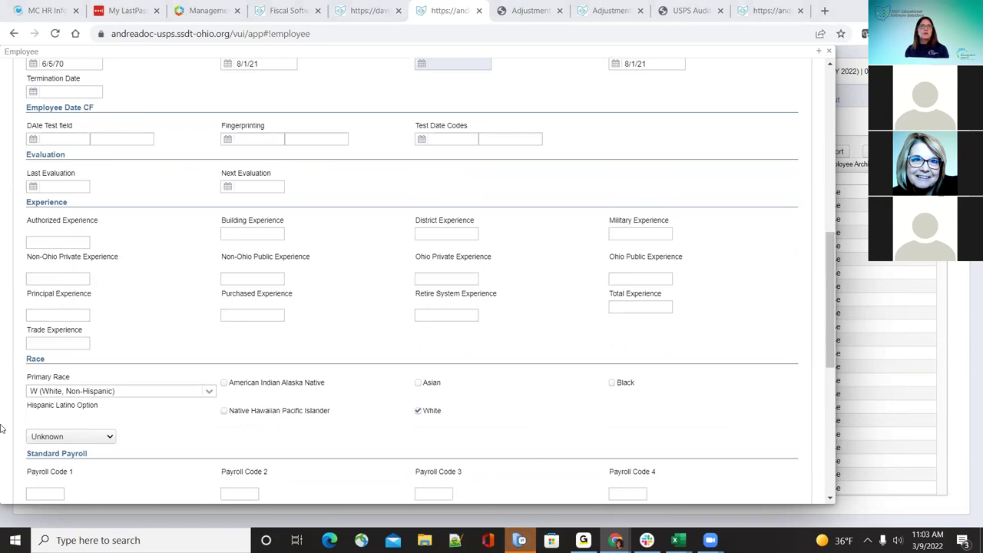
scroll(15, 411, "up", 1)
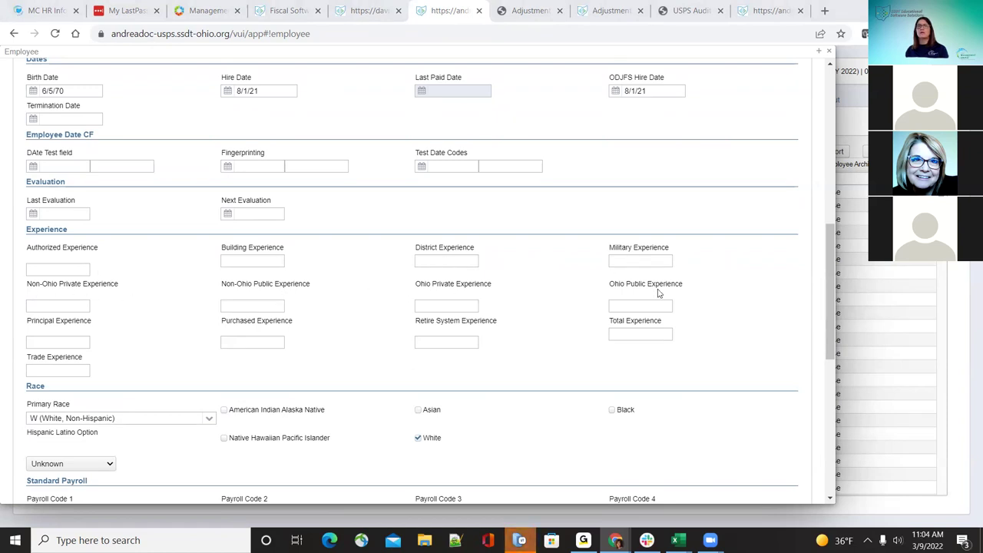
scroll(322, 373, "down", 2)
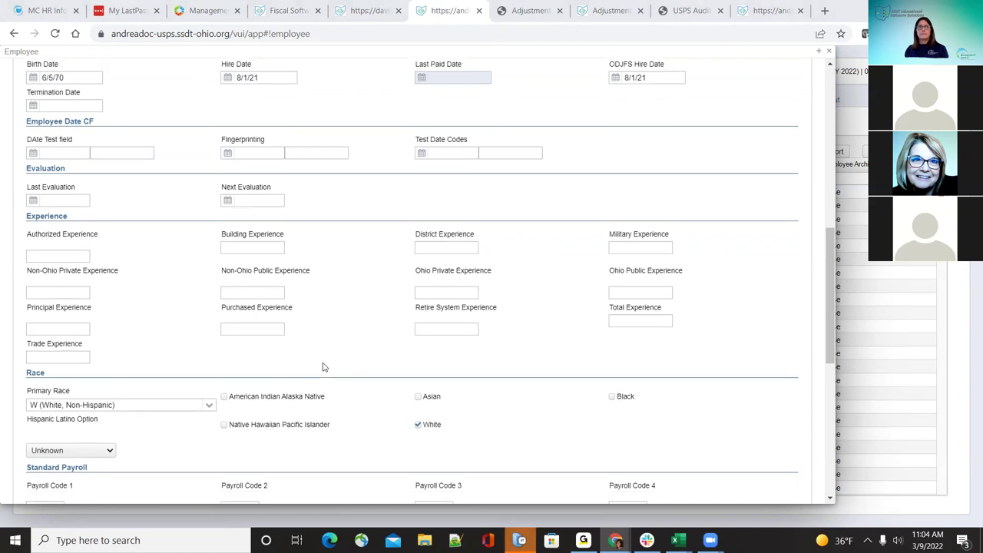
scroll(322, 366, "down", 2)
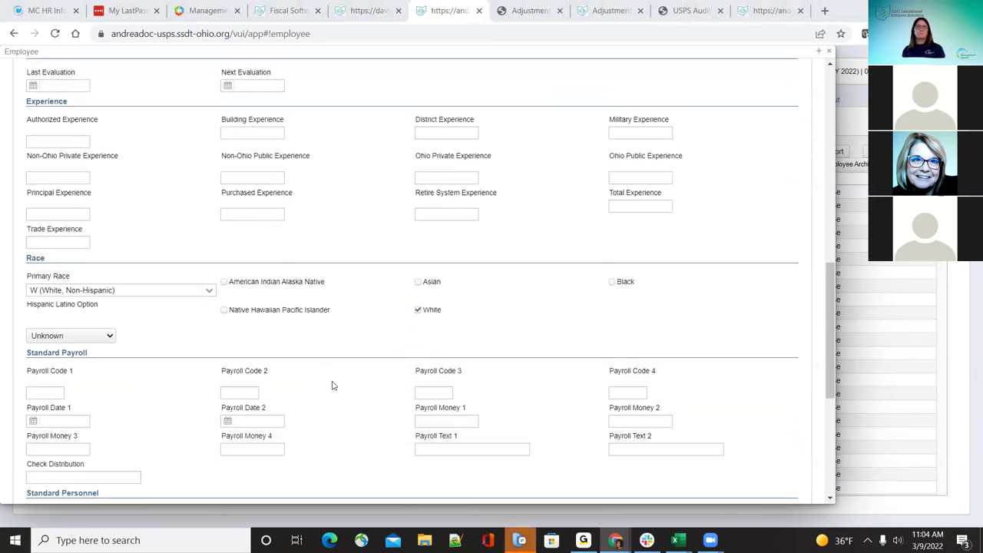
scroll(333, 387, "down", 2)
scroll(343, 404, "down", 4)
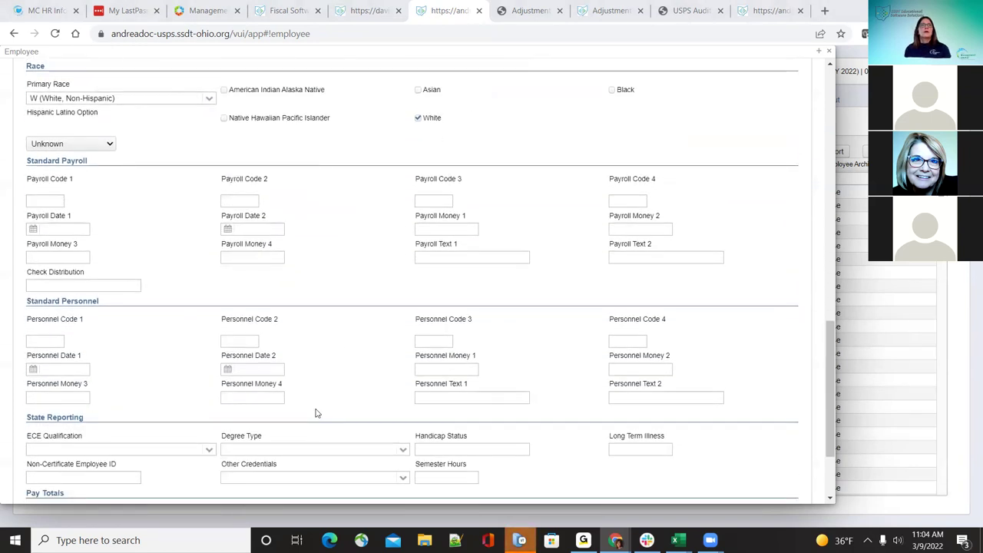
scroll(308, 411, "down", 4)
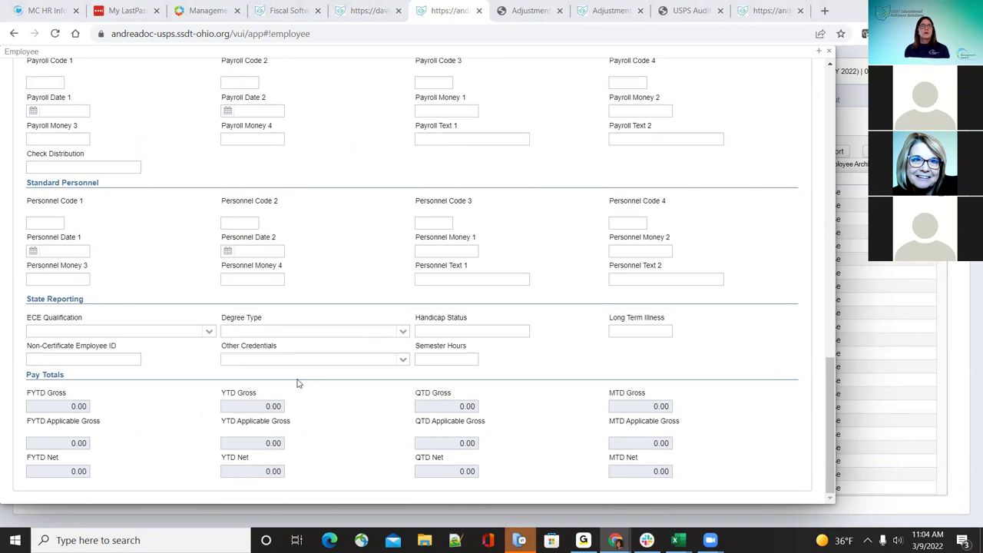
left_click(206, 331)
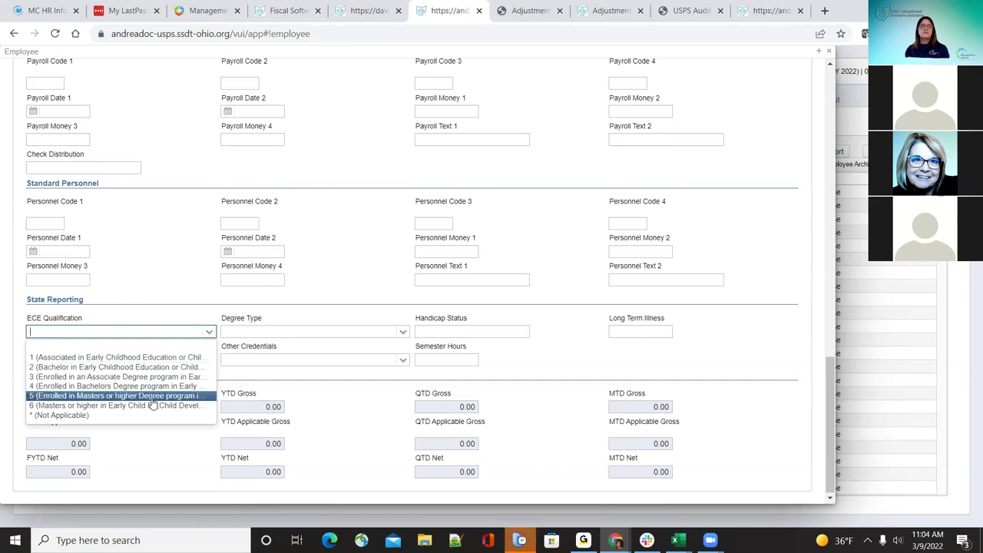
left_click(404, 332)
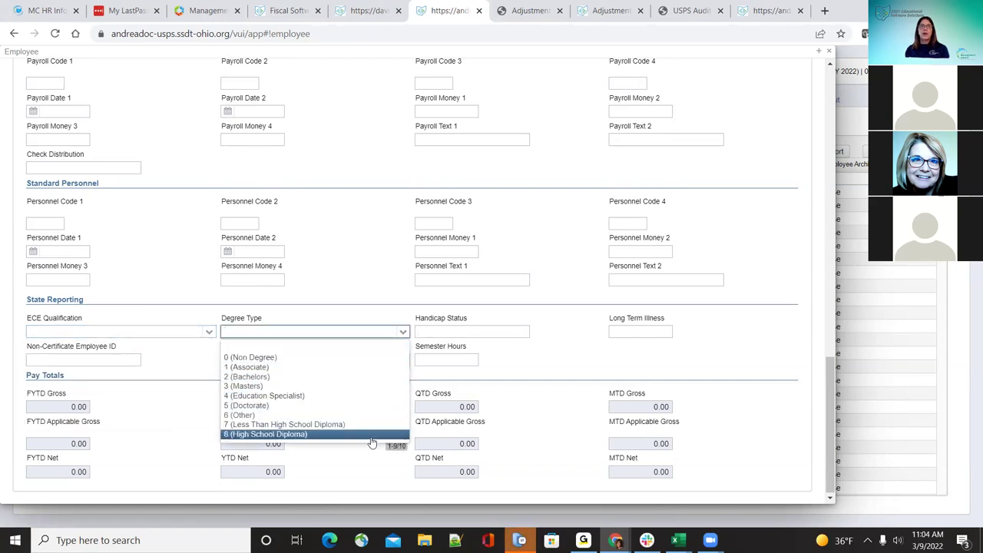
left_click(545, 337)
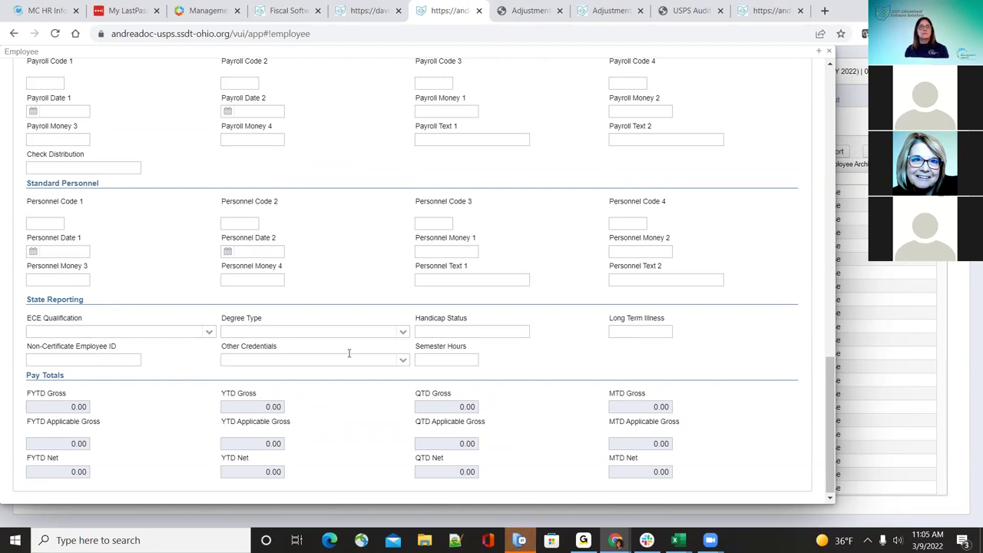
left_click(404, 361)
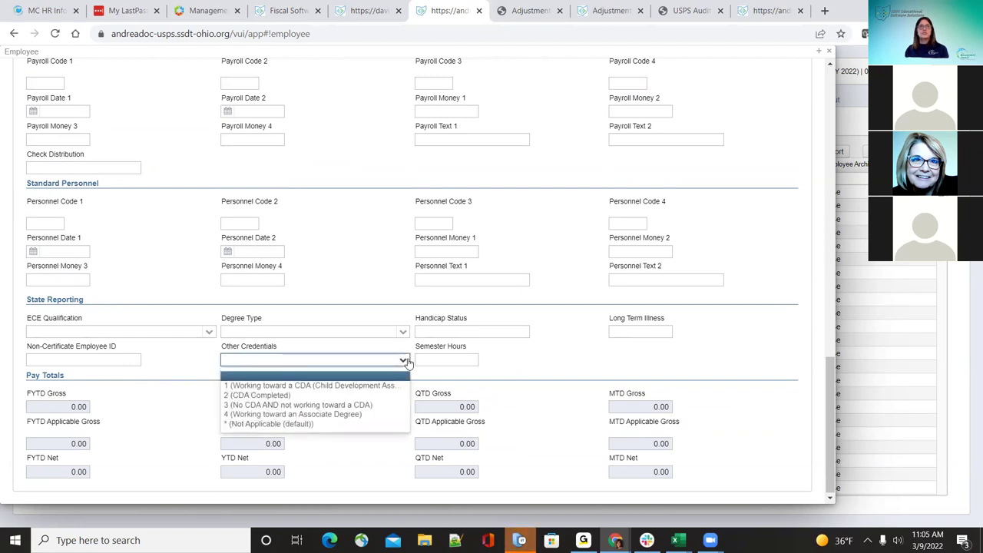
left_click(404, 360)
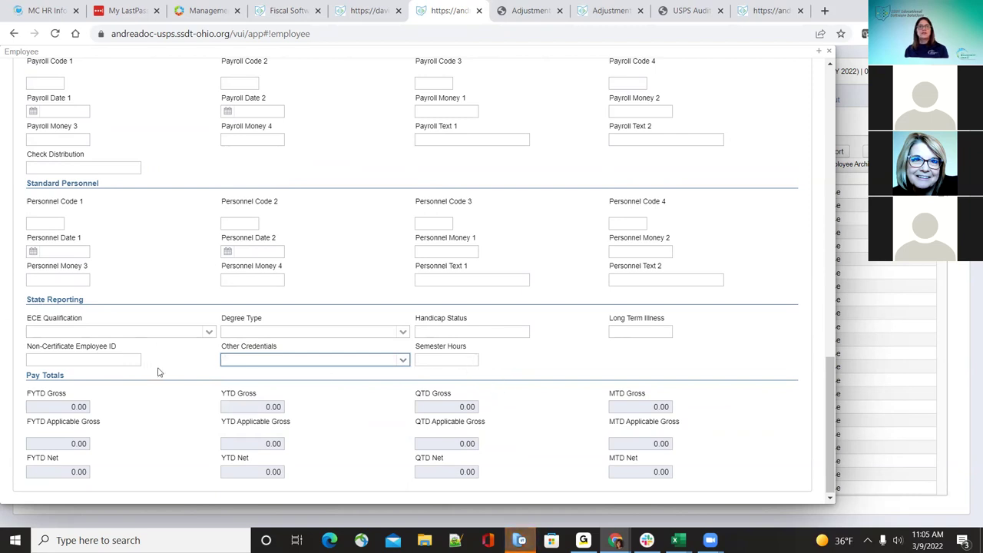
Step: Save the employee record and review its system-assigned employee number on the read-only form
scroll(185, 380, "up", 15)
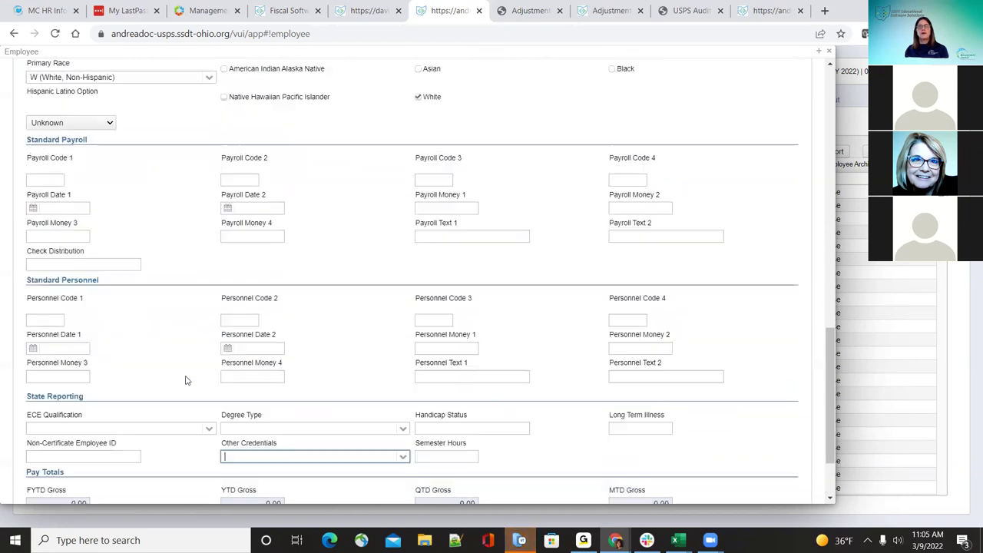
scroll(185, 380, "up", 3)
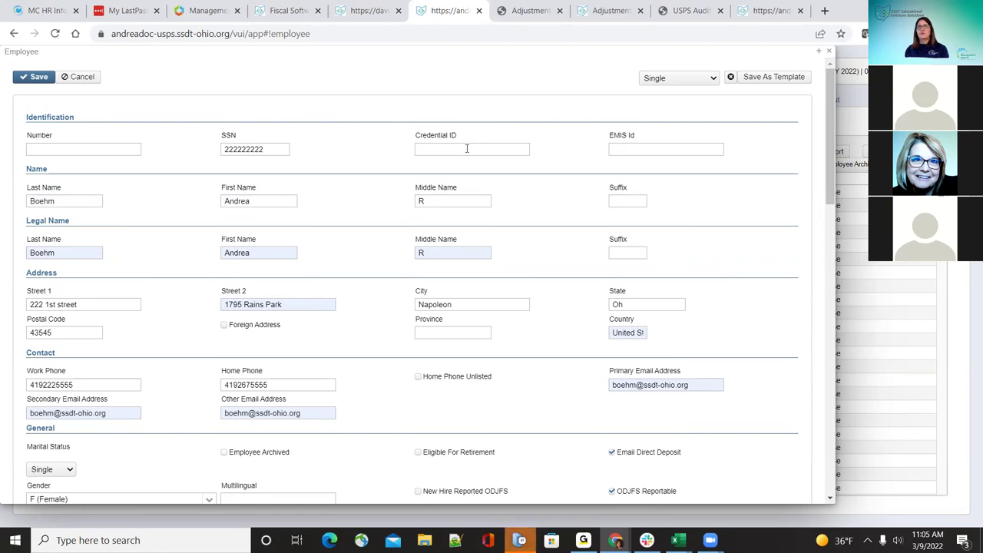
scroll(454, 264, "down", 4)
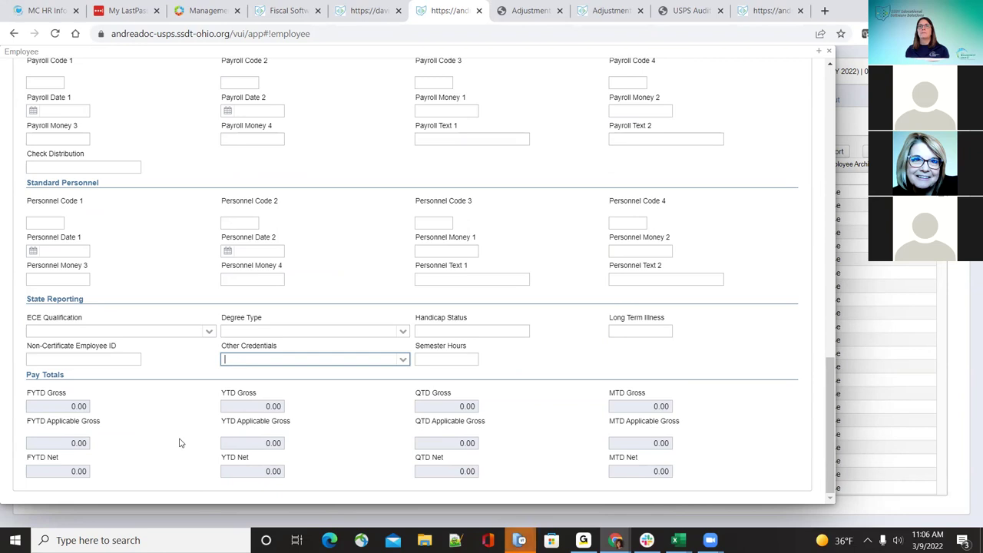
scroll(180, 441, "up", 5)
scroll(180, 443, "up", 15)
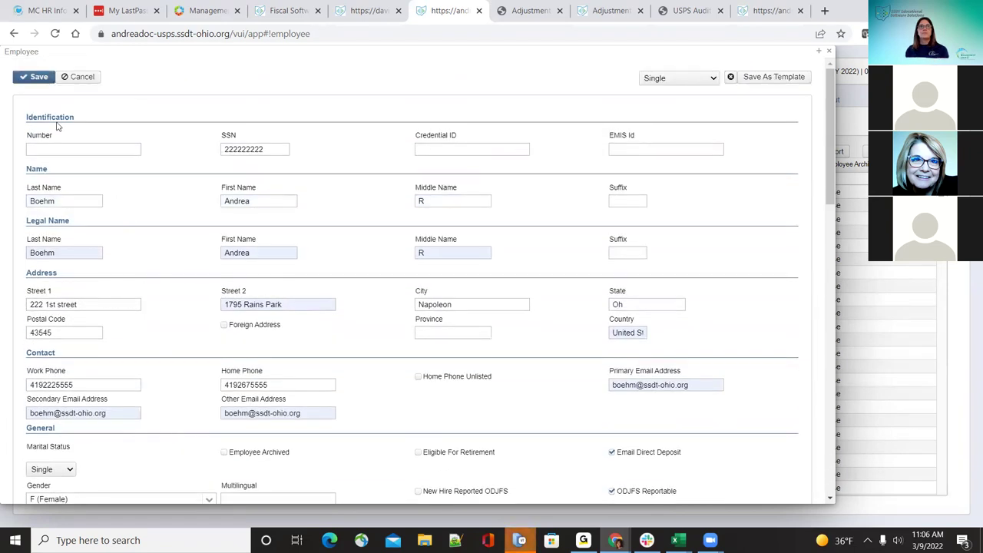
left_click(36, 76)
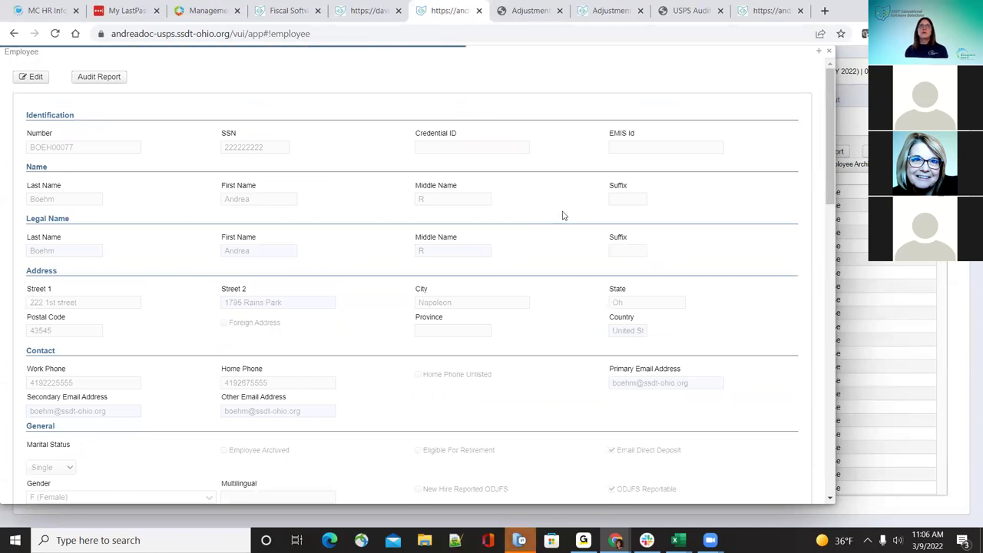
left_click(112, 79)
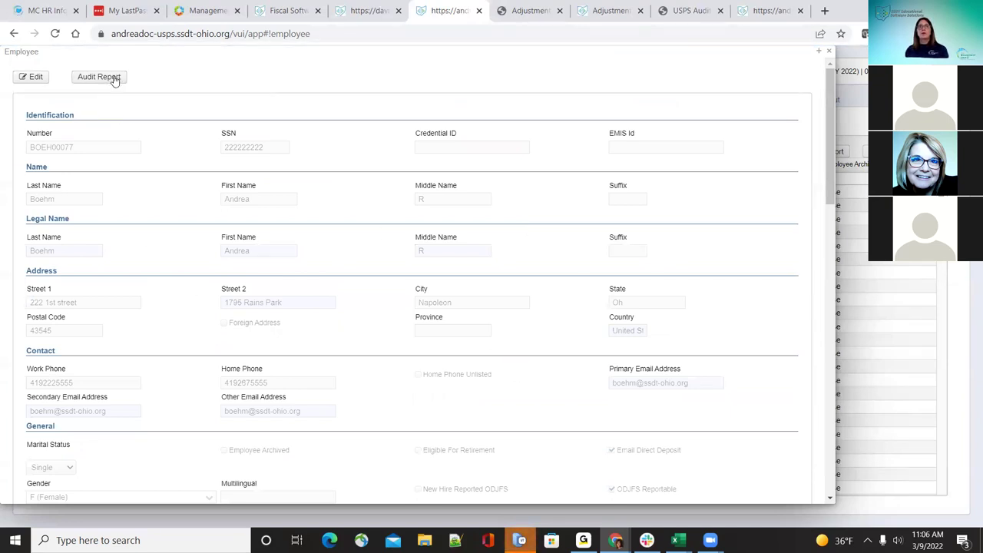
scroll(519, 363, "down", 5)
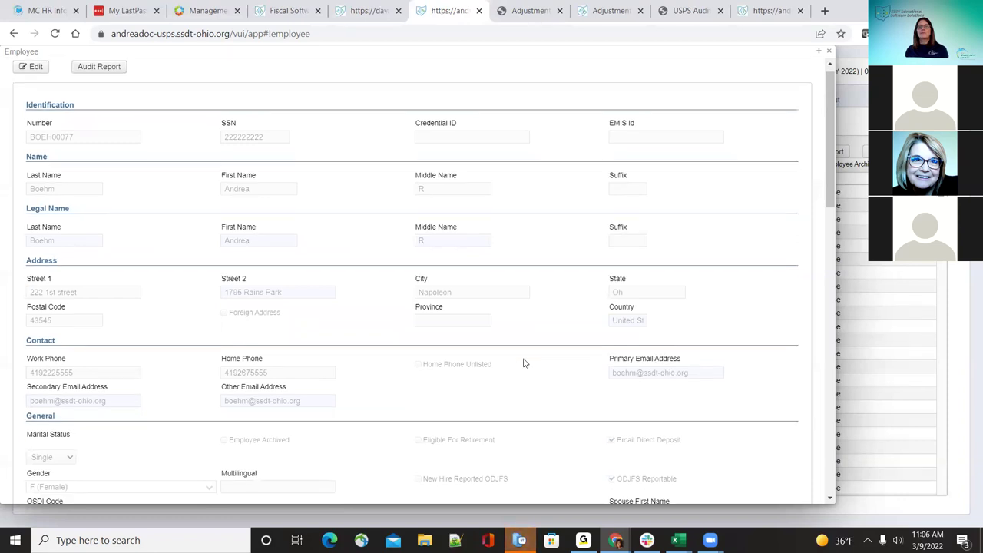
scroll(524, 363, "down", 7)
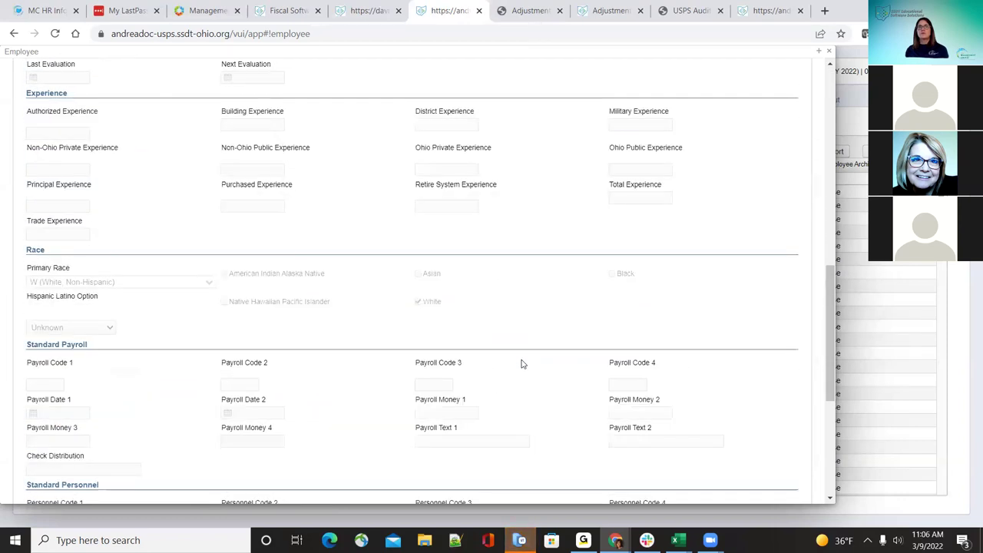
scroll(519, 361, "up", 12)
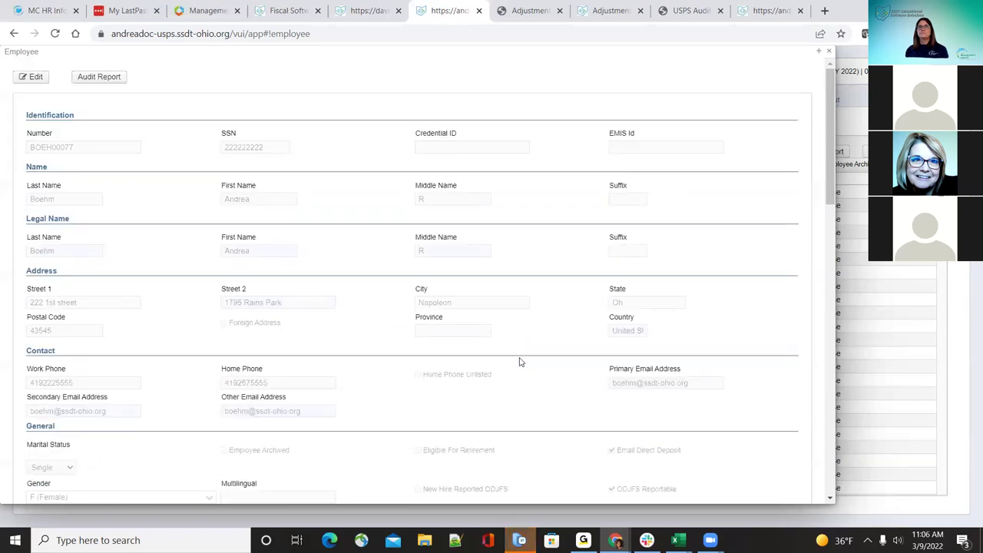
Step: Close the new employee, review the first listed employee's full record, and return to the list
left_click(829, 51)
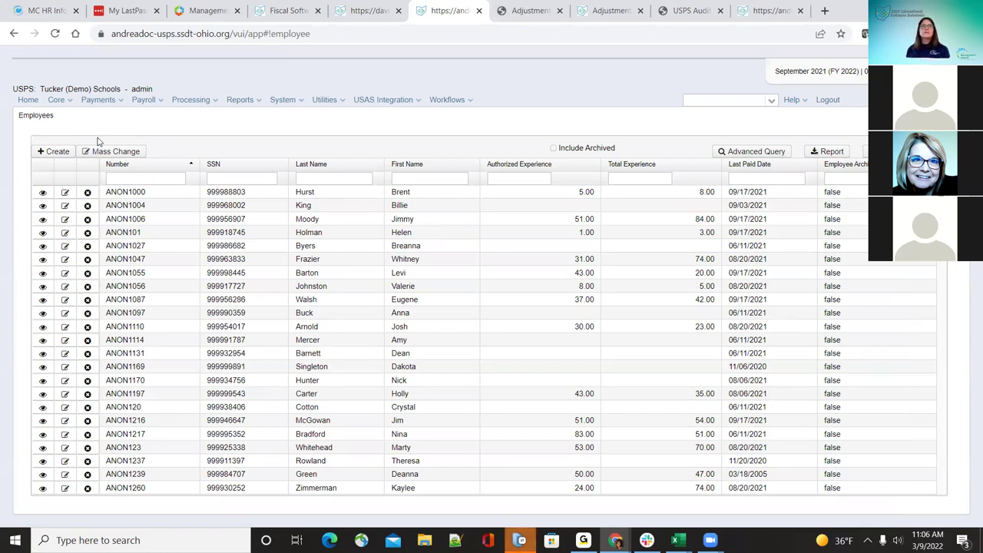
left_click(65, 194)
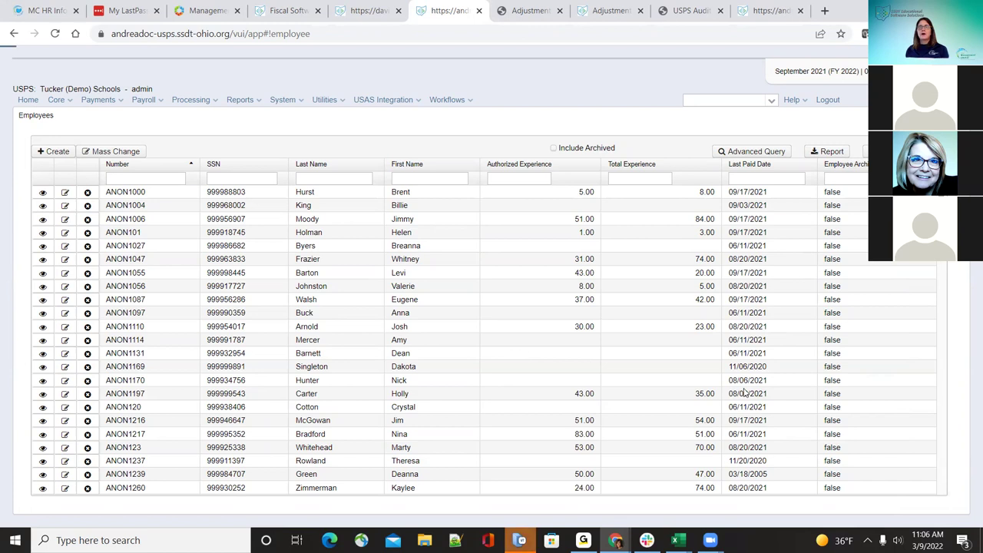
scroll(743, 392, "down", 6)
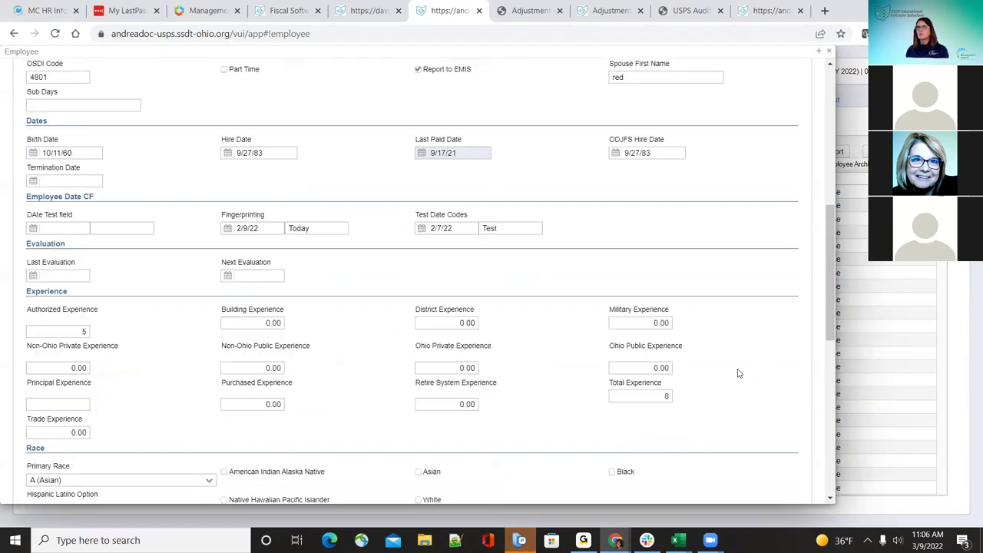
scroll(708, 401, "down", 4)
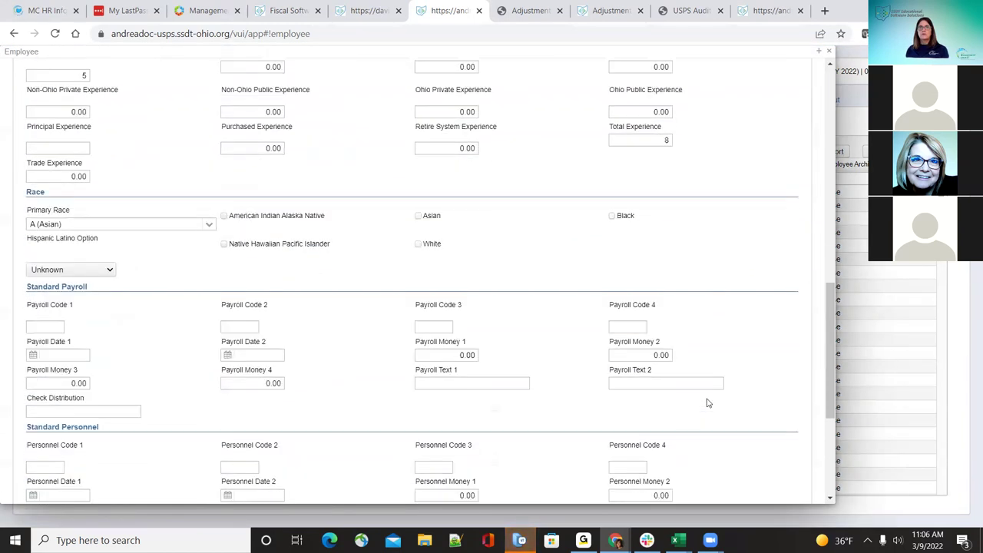
scroll(708, 403, "down", 3)
scroll(708, 402, "down", 1)
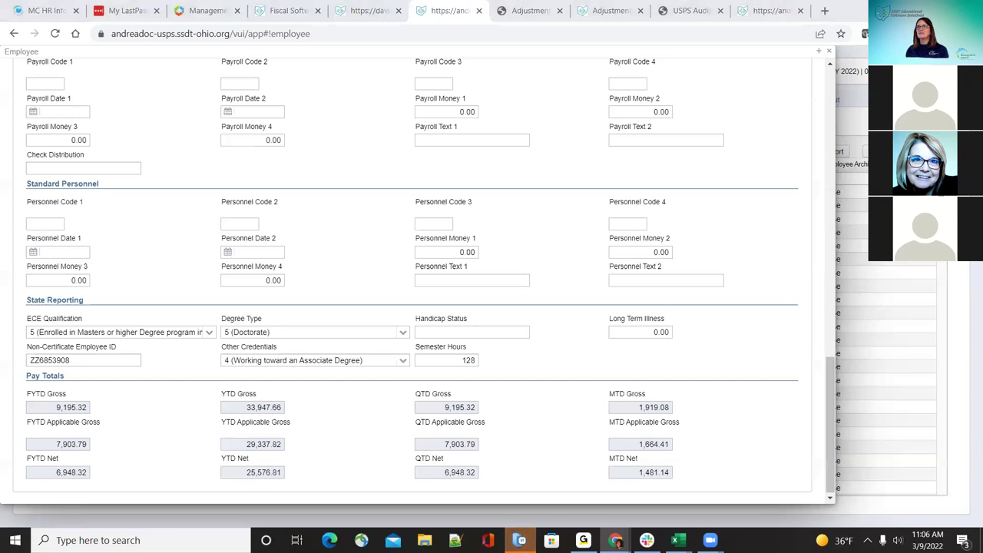
left_click(829, 51)
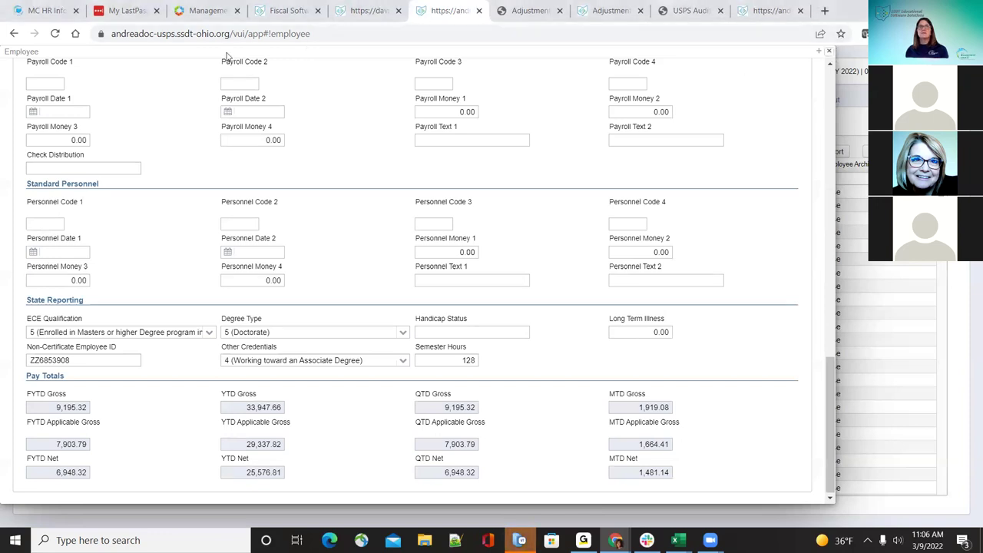
left_click(59, 100)
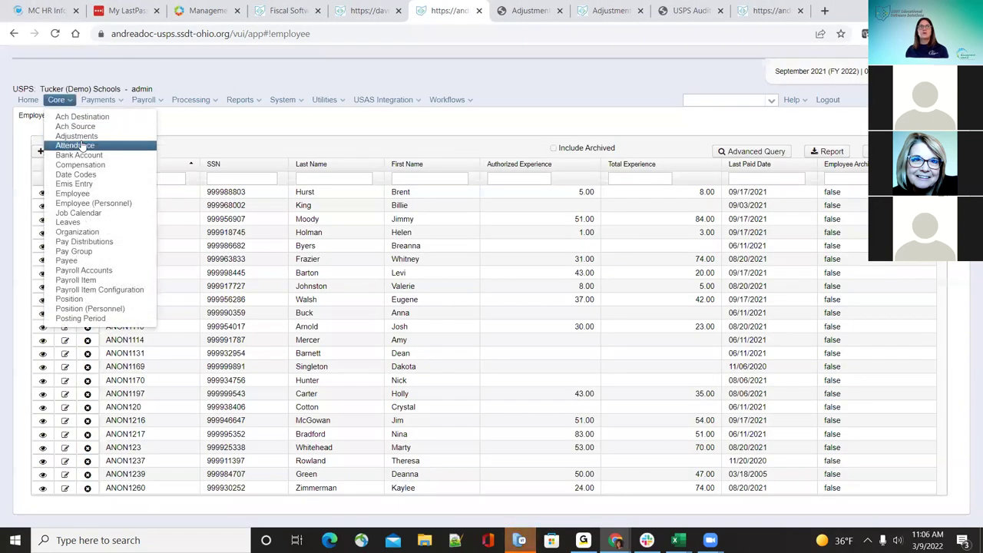
Step: Open the Attendance list of daily attendance and sick absence entries
left_click(77, 137)
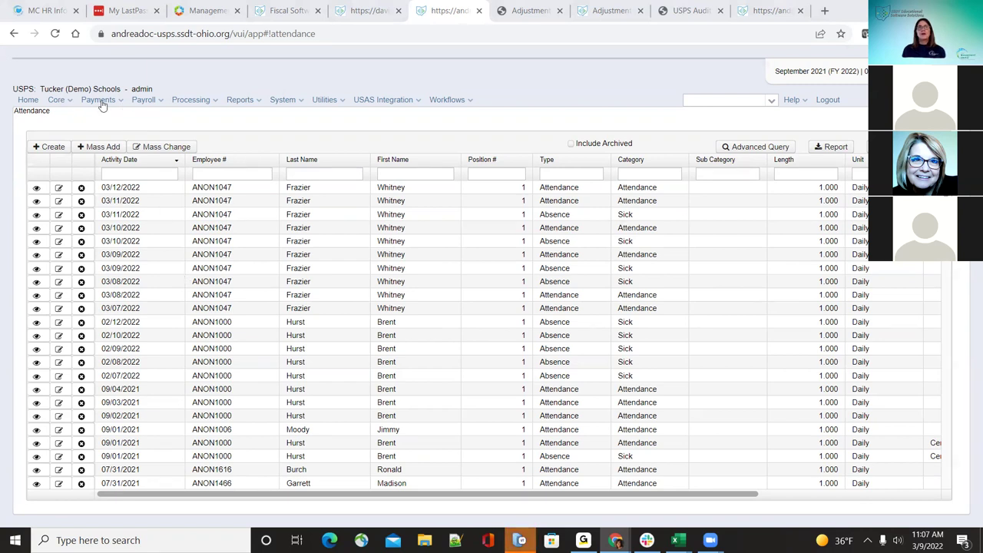
left_click(72, 100)
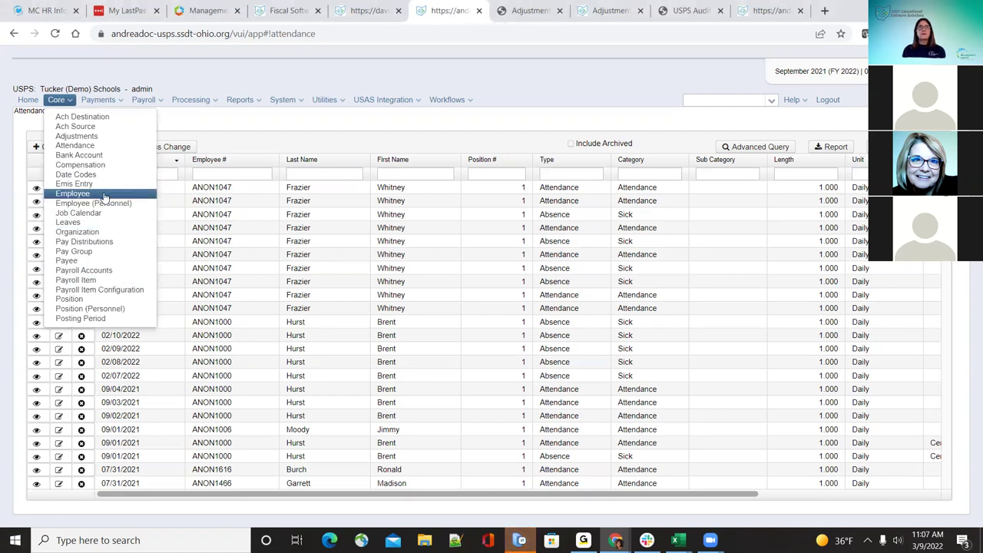
Step: Return to the Employees list and review the first employee's record, then close it
left_click(435, 312)
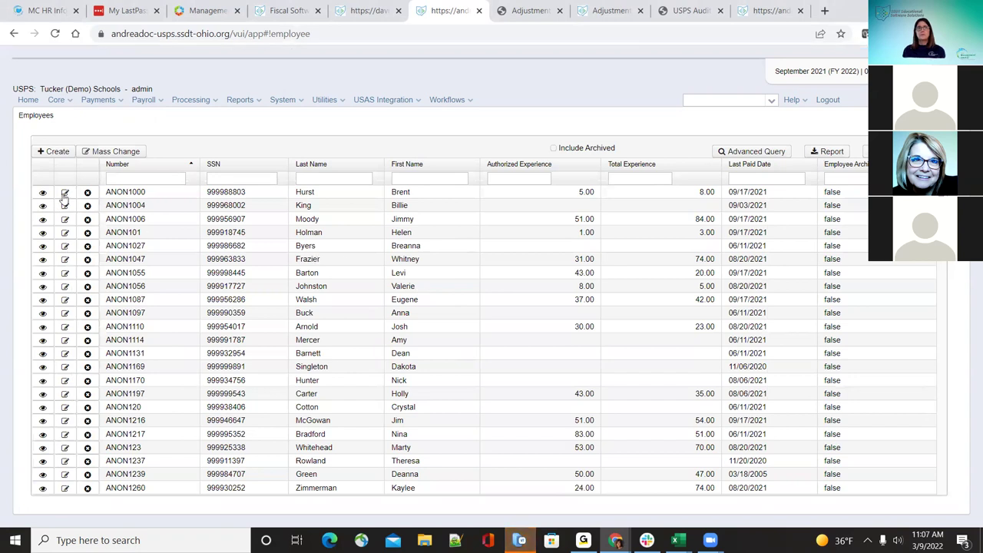
double_click(725, 356)
scroll(726, 359, "down", 10)
scroll(726, 359, "down", 5)
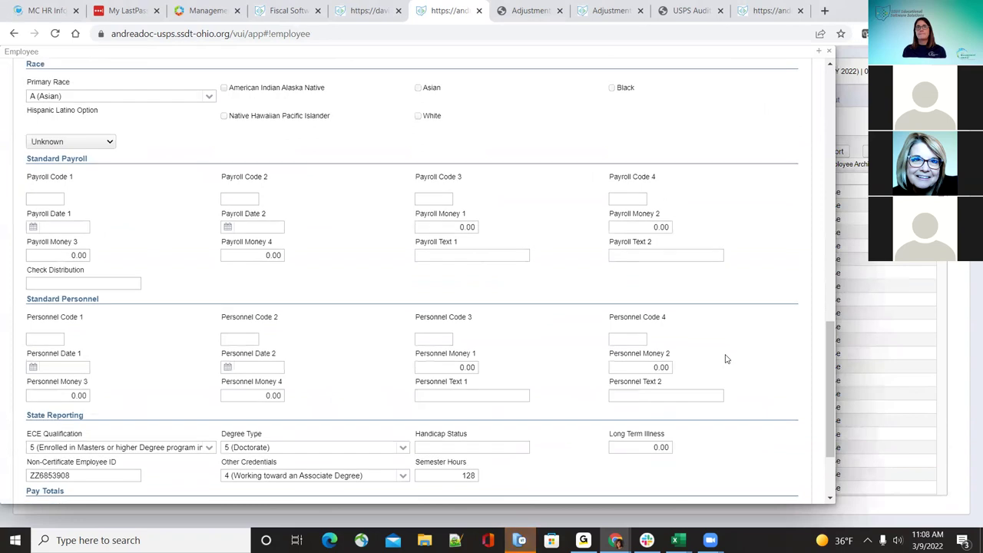
scroll(726, 359, "down", 2)
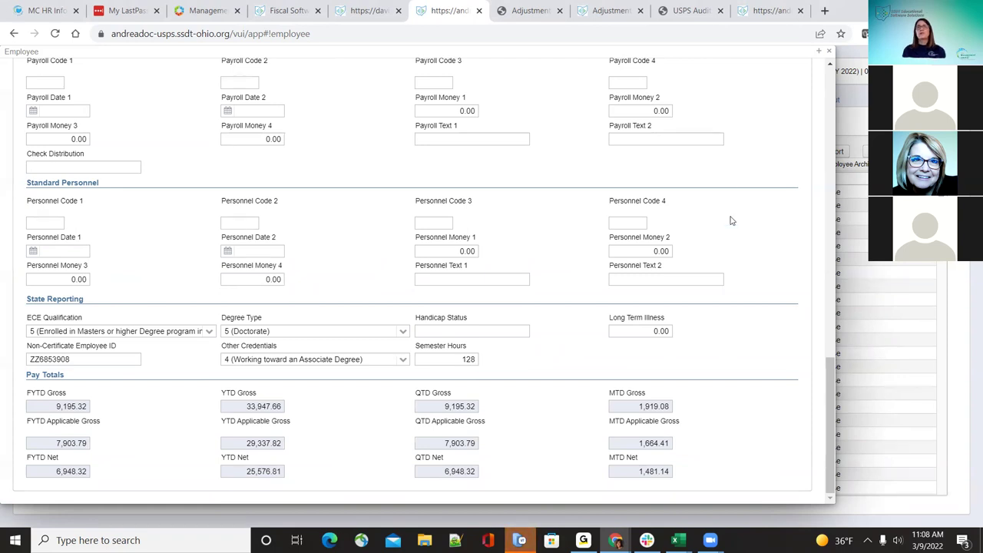
left_click(829, 51)
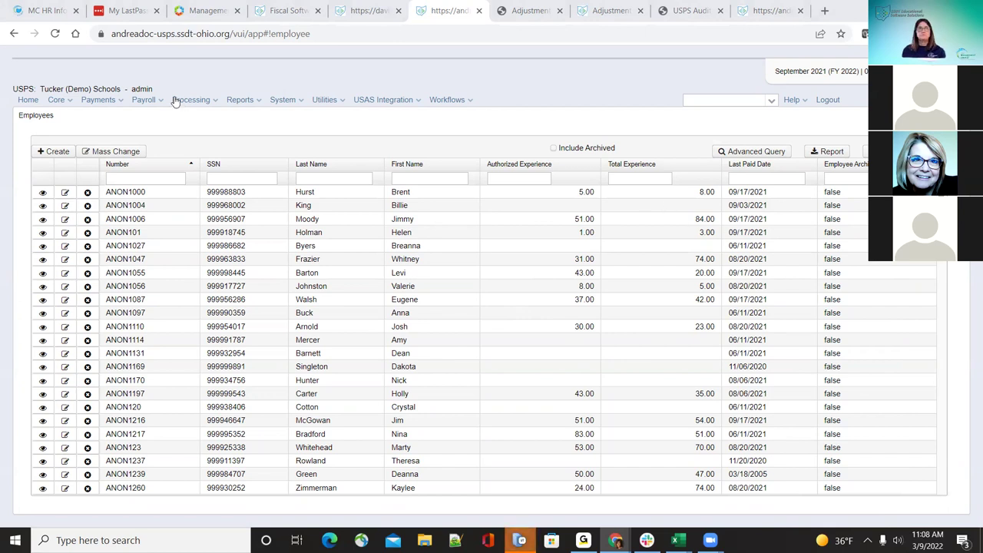
Step: Open an employee's edit form, close it unchanged, and bring up Mass Change
left_click(65, 192)
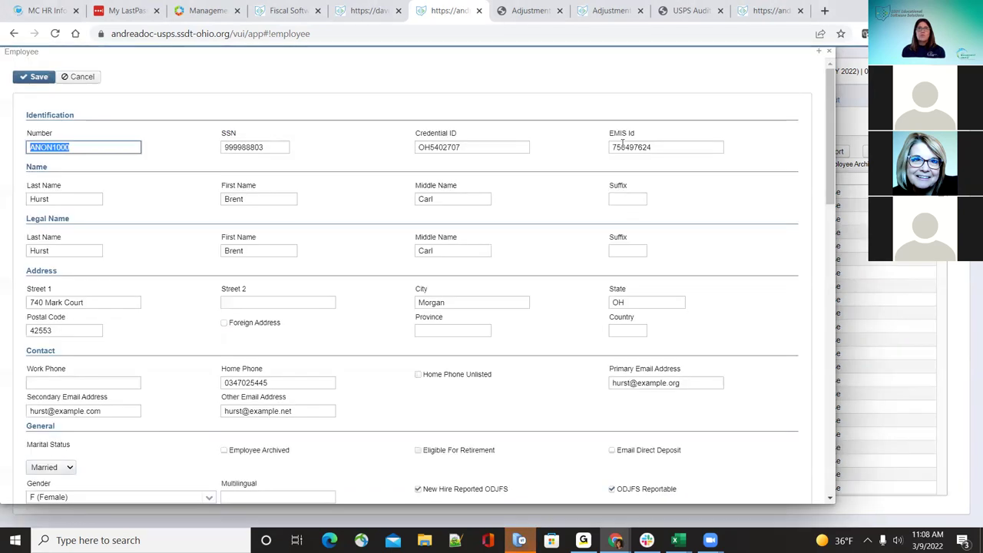
left_click(829, 51)
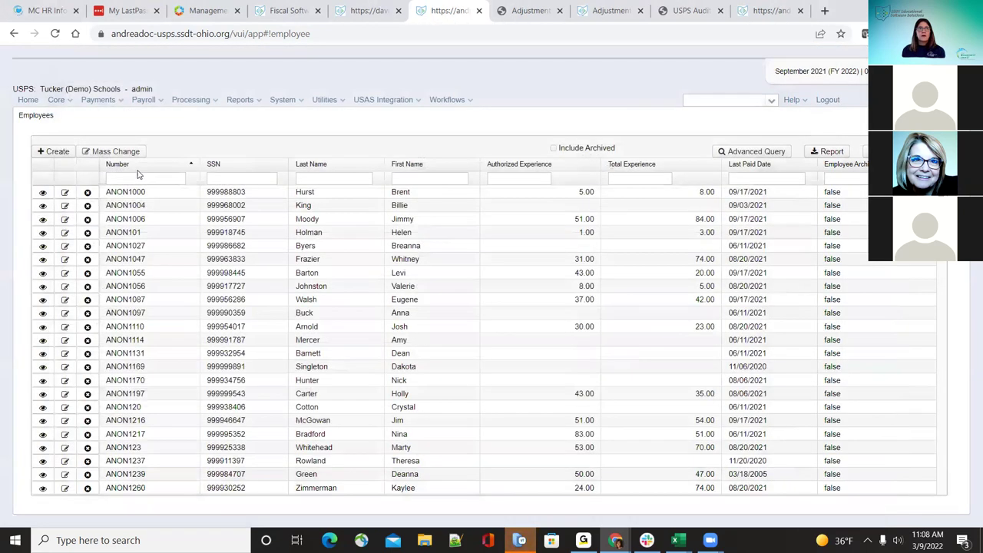
left_click(116, 151)
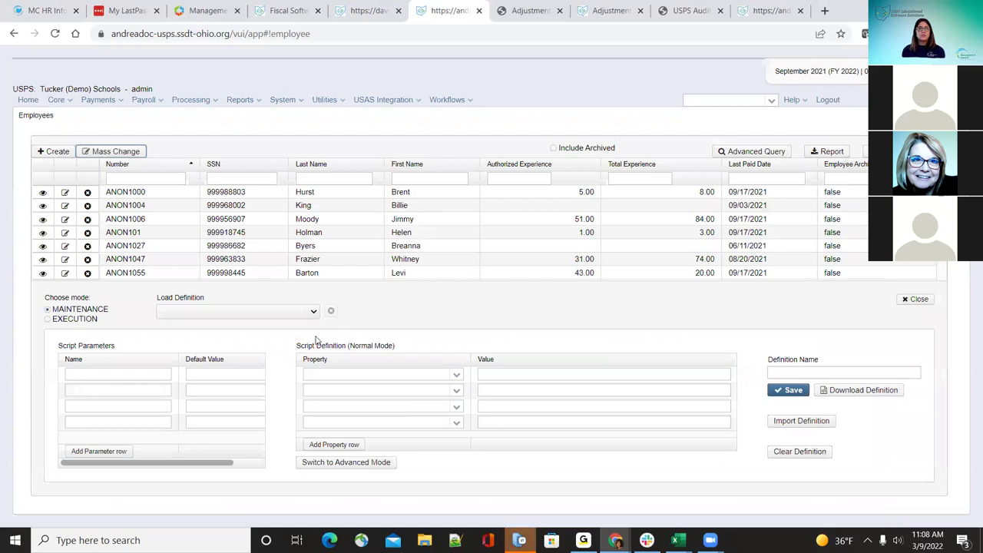
Step: Check the saved Load Definition list, leave it blank, and close the Mass Change tool
left_click(314, 313)
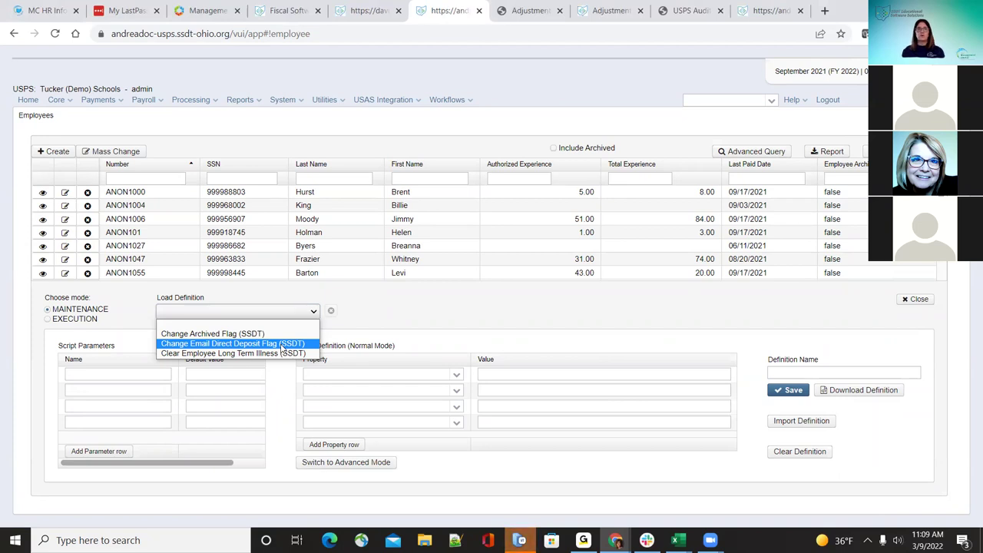
left_click(332, 313)
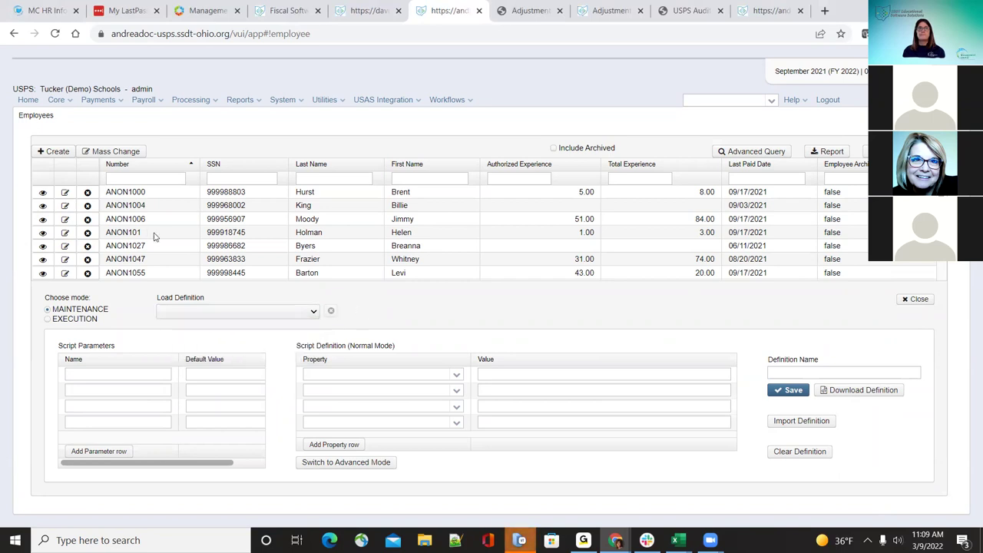
left_click(916, 300)
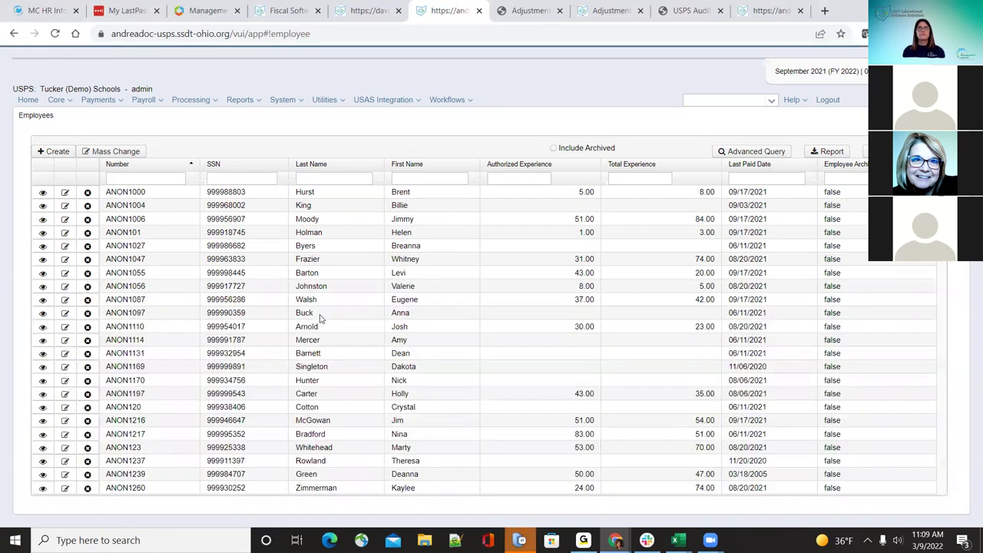
left_click(65, 107)
Step: View the Employee (Personnel) list, return to the standard Employee list, then go to Compensation
left_click(87, 202)
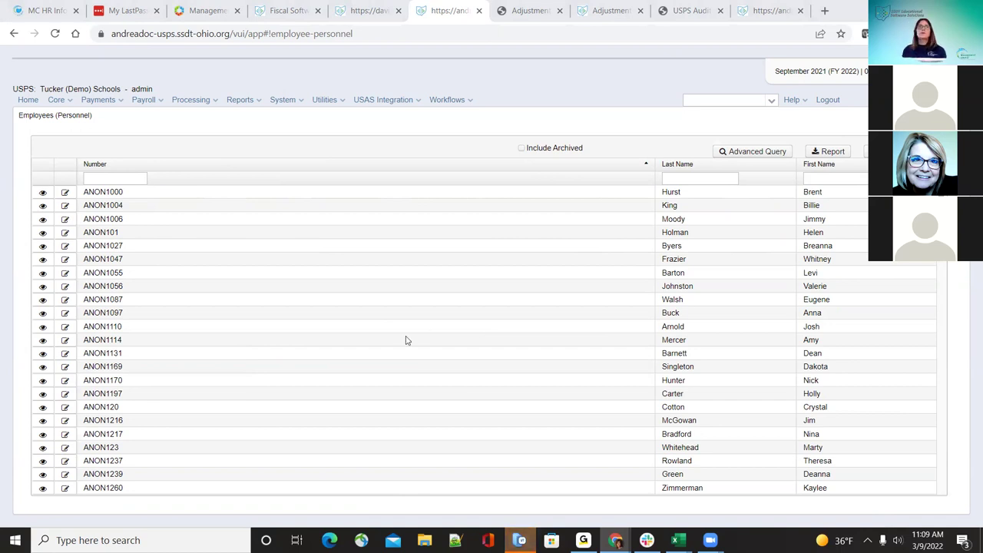
mouse_move(57, 99)
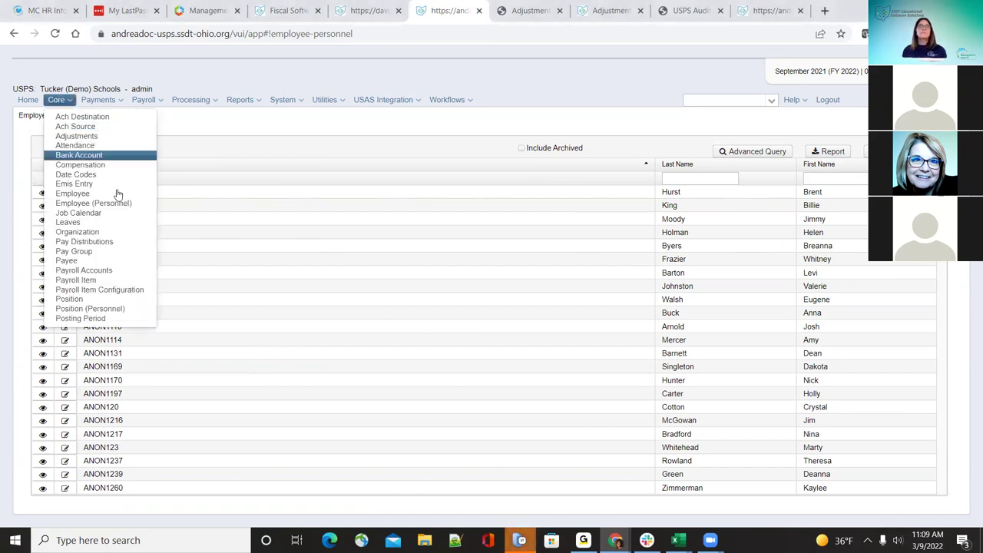
left_click(66, 193)
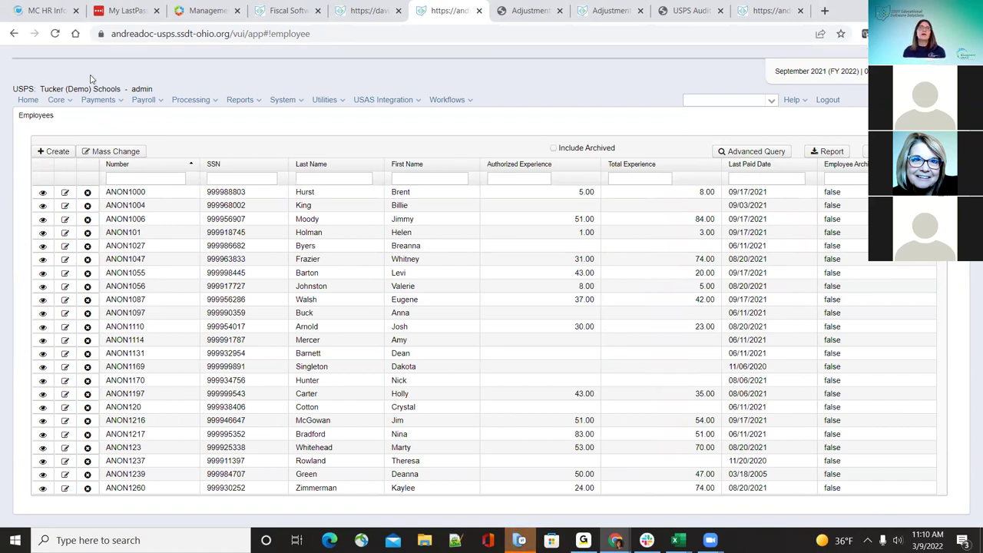
left_click(62, 100)
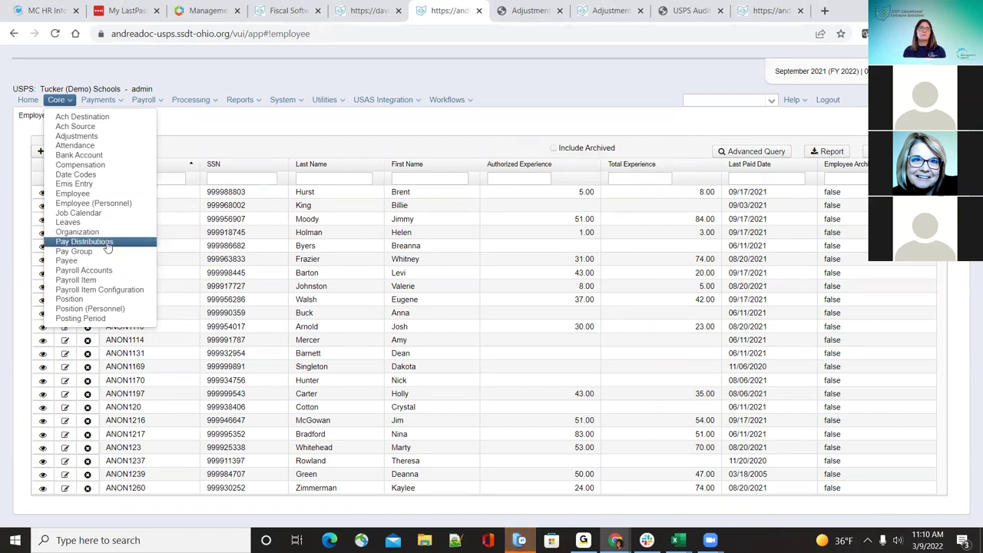
left_click(107, 165)
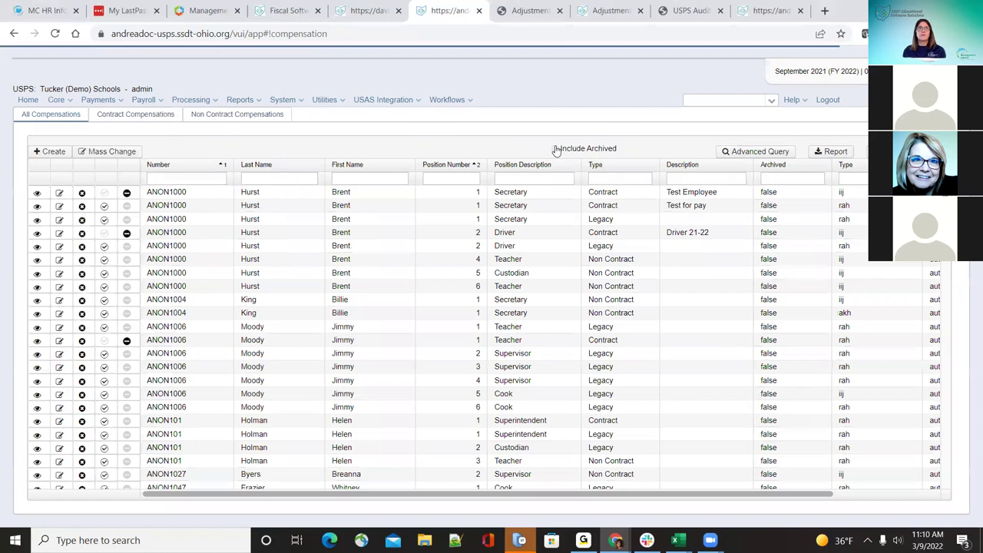
Step: Toggle Include Archived on and off in Compensation, then open the Employee (Personnel) list
left_click(557, 150)
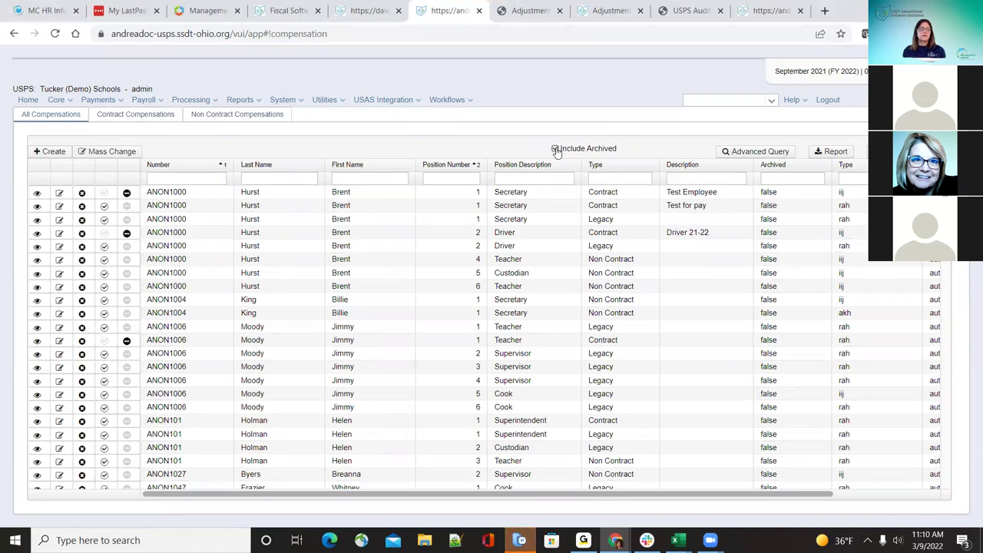
left_click(556, 149)
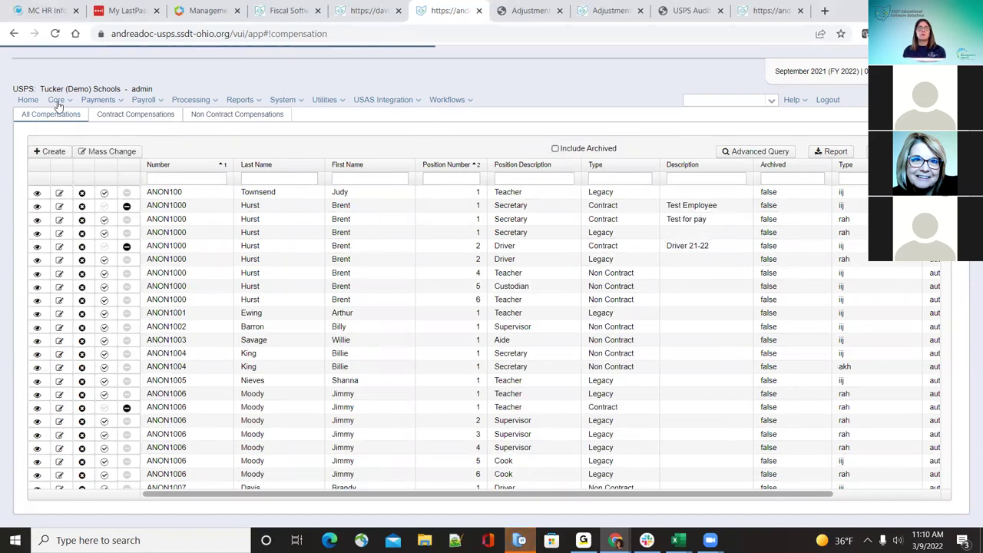
left_click(58, 102)
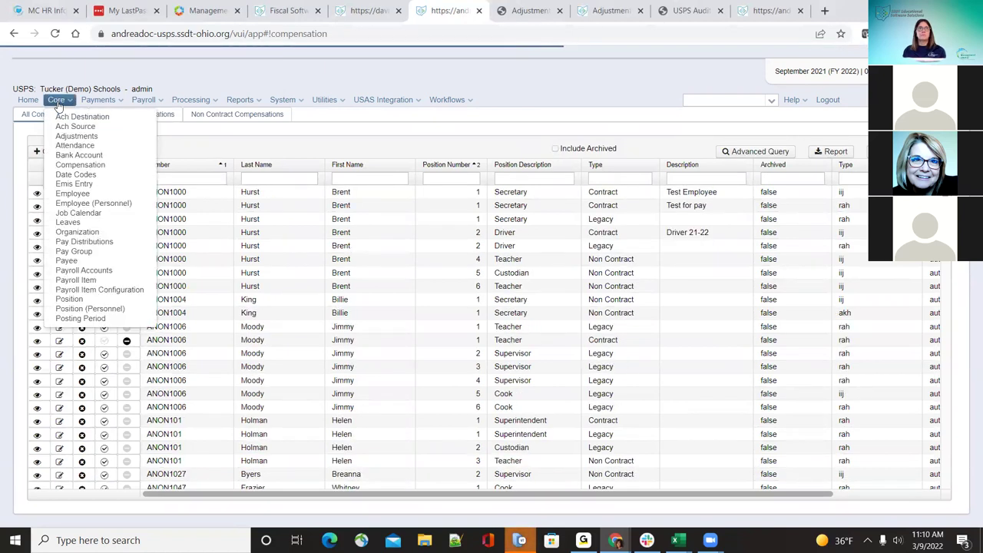
left_click(86, 196)
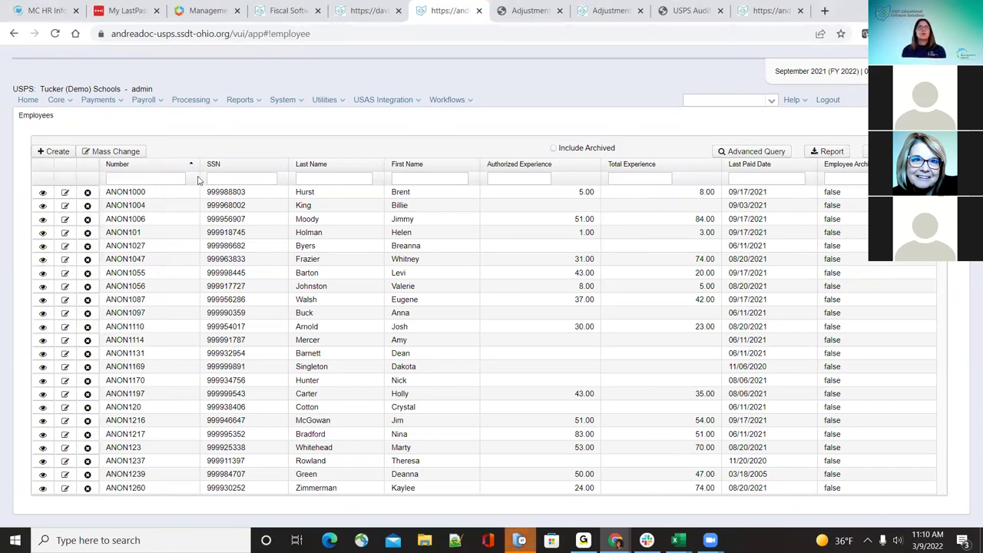
left_click(57, 101)
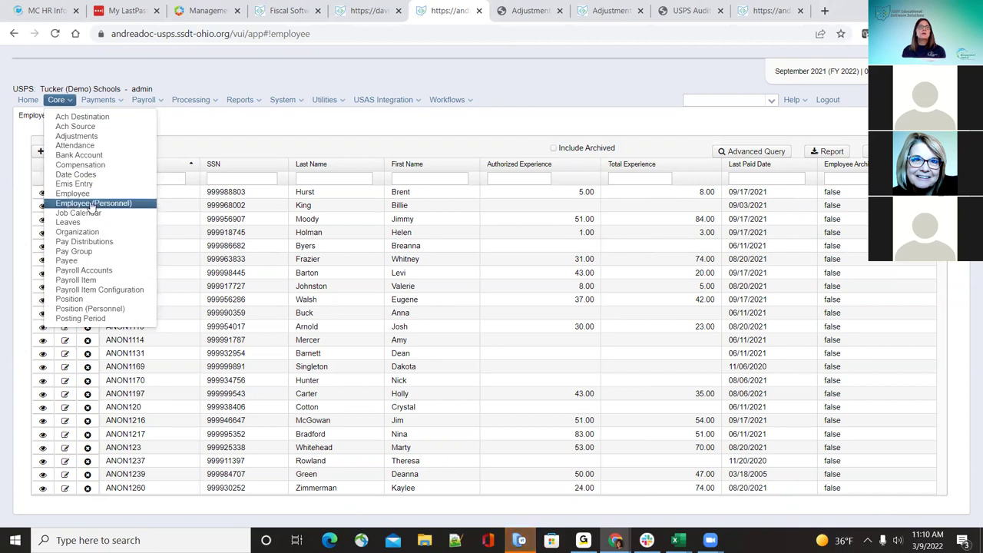
left_click(92, 202)
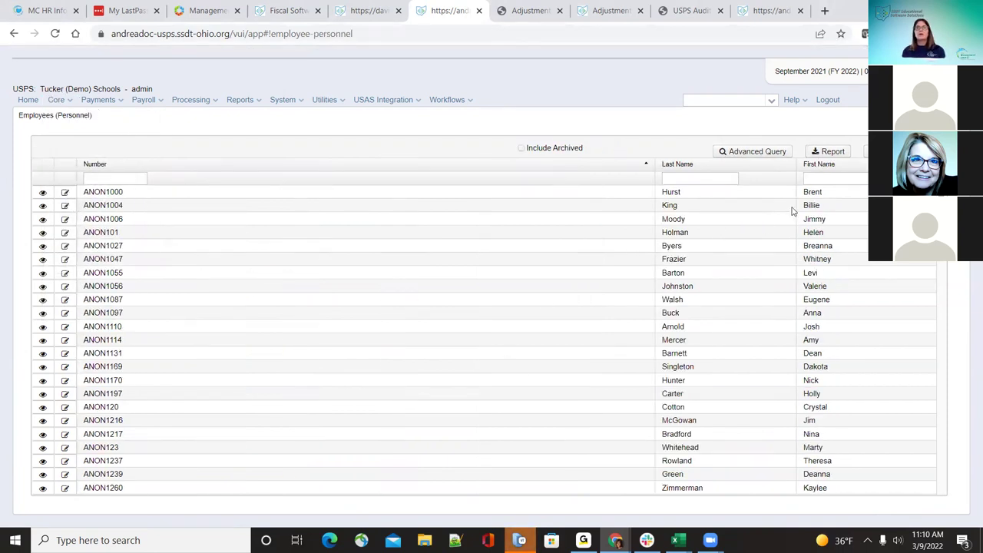
Step: Sort personnel by Number descending and review the top employee's personnel form without saving
left_click(646, 164)
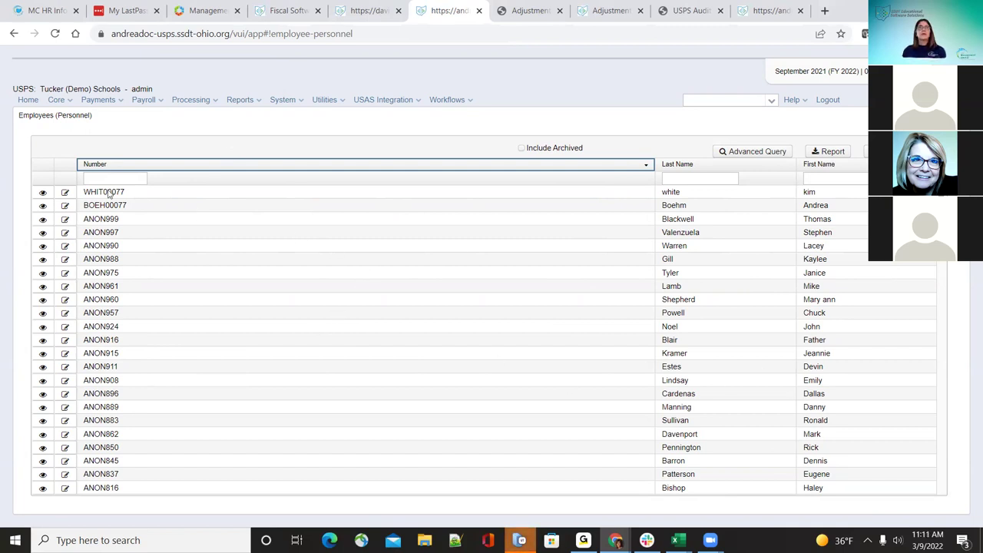
left_click(45, 192)
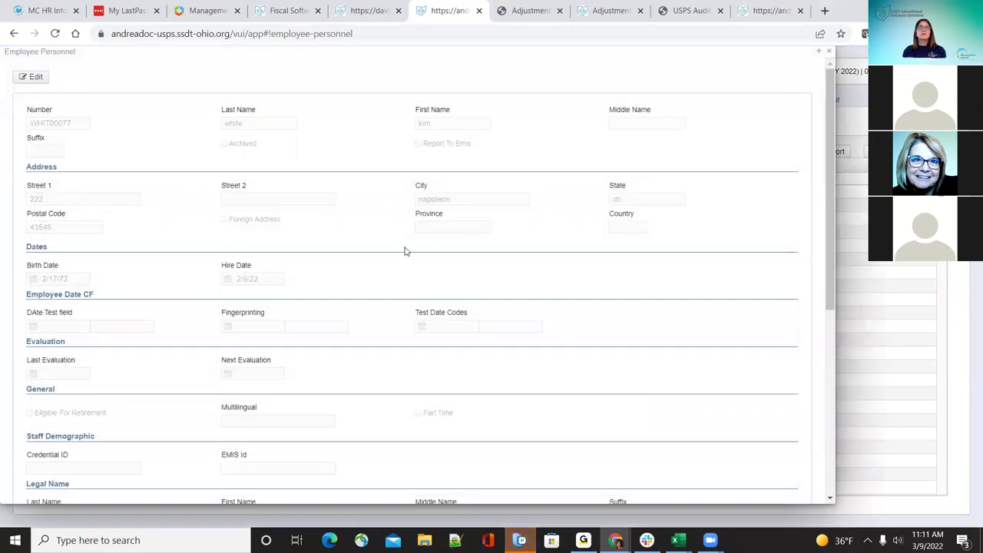
left_click(33, 77)
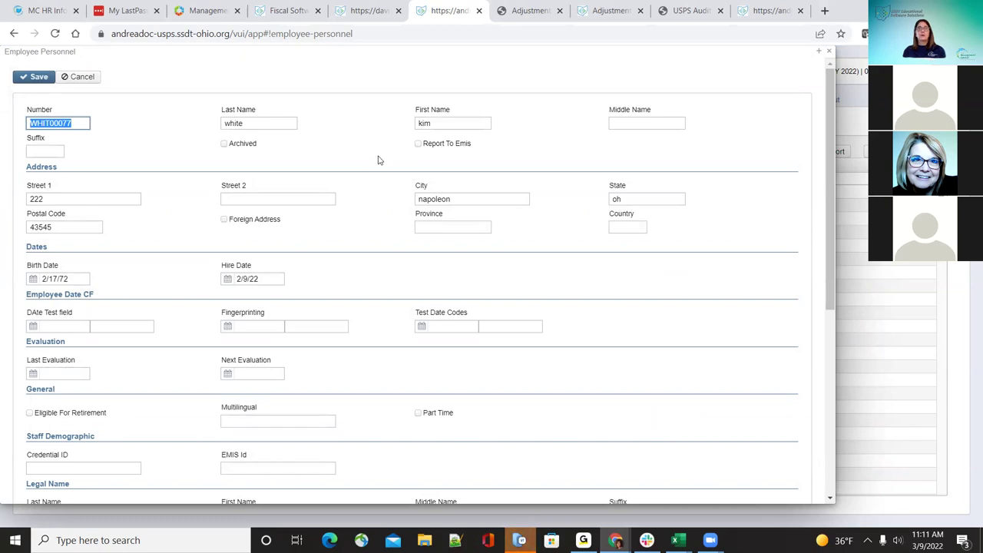
scroll(365, 242, "down", 5)
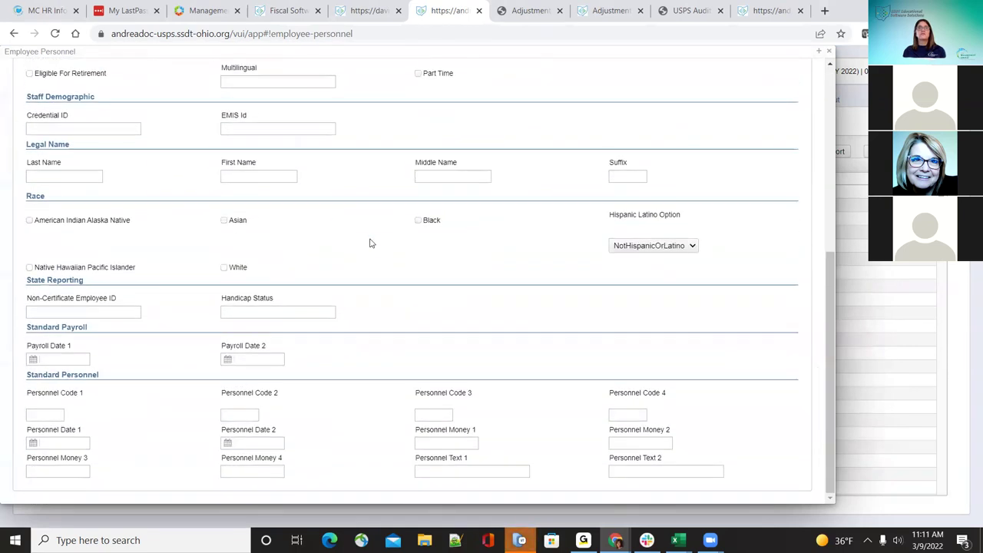
scroll(398, 274, "up", 5)
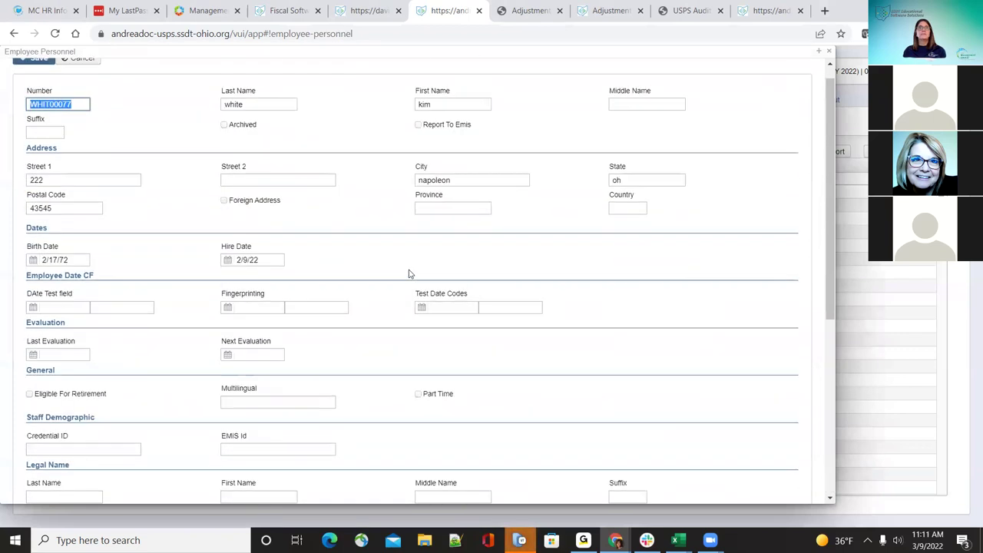
left_click(833, 51)
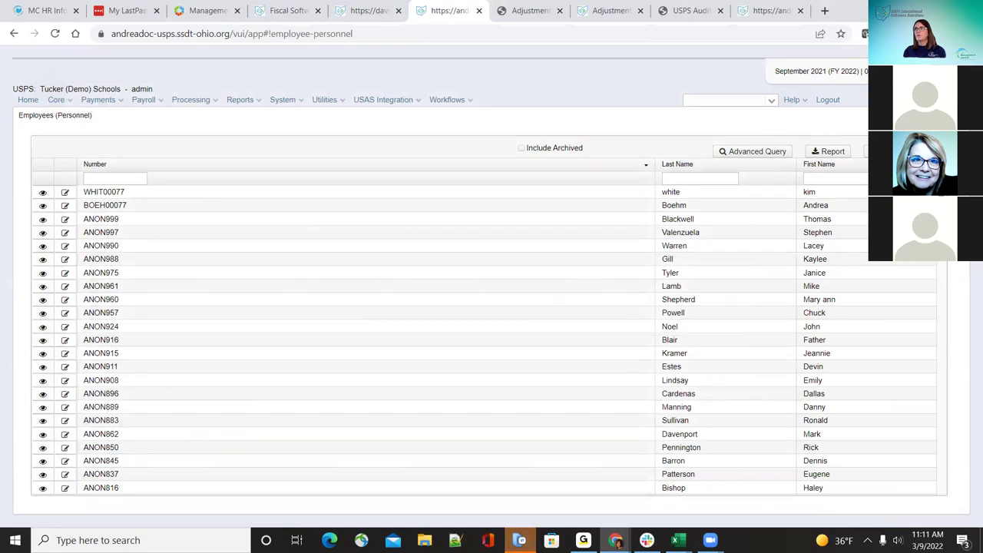
left_click(56, 100)
Step: Open Job Calendars and view the afg calendar's edit form, closing it unchanged
left_click(92, 221)
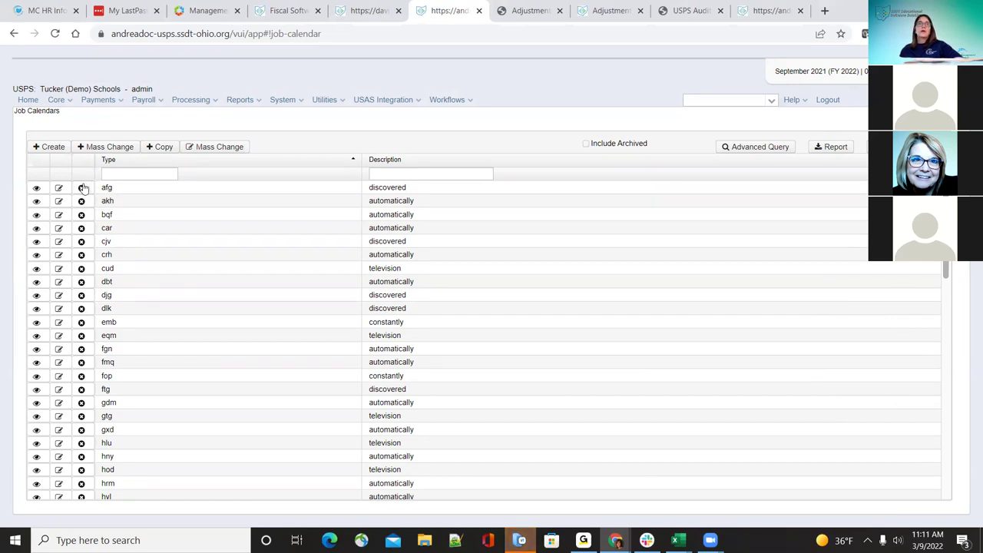
left_click(62, 186)
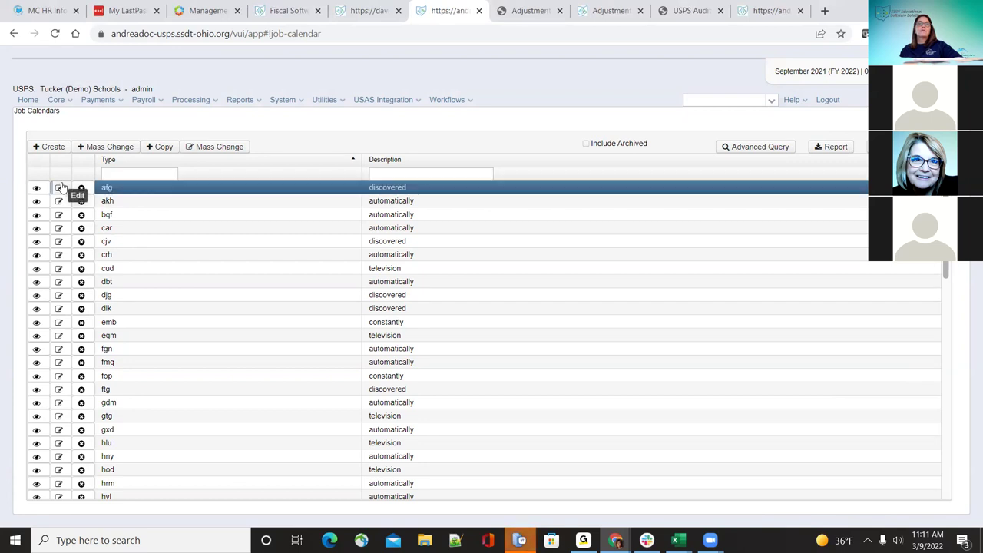
left_click(61, 186)
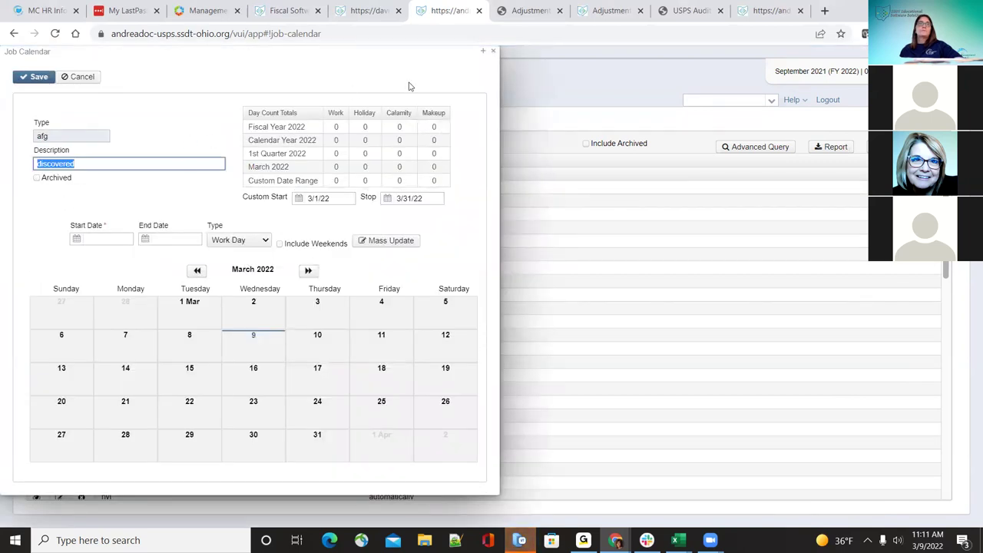
left_click(493, 50)
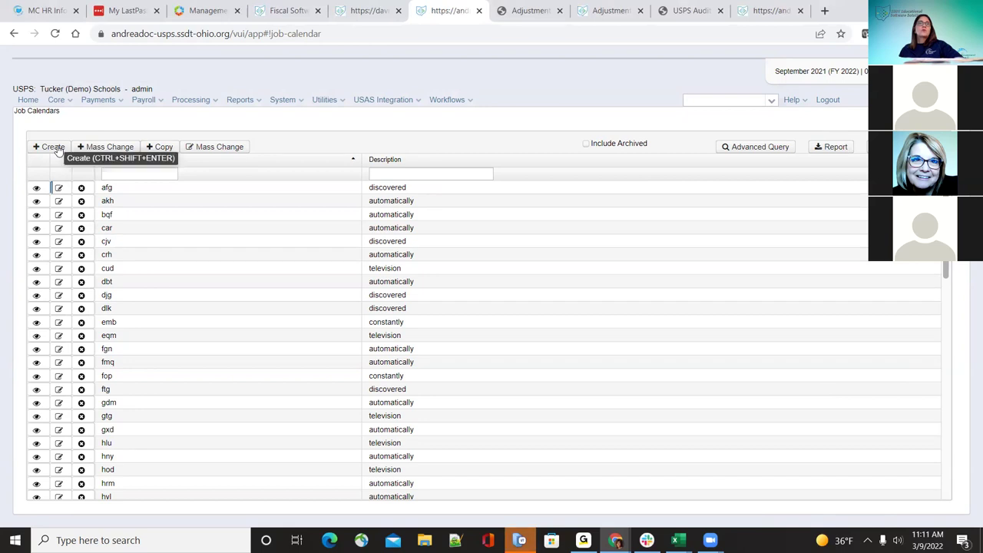
Step: Create a new job calendar with type 'tes' and description 'test'
left_click(57, 147)
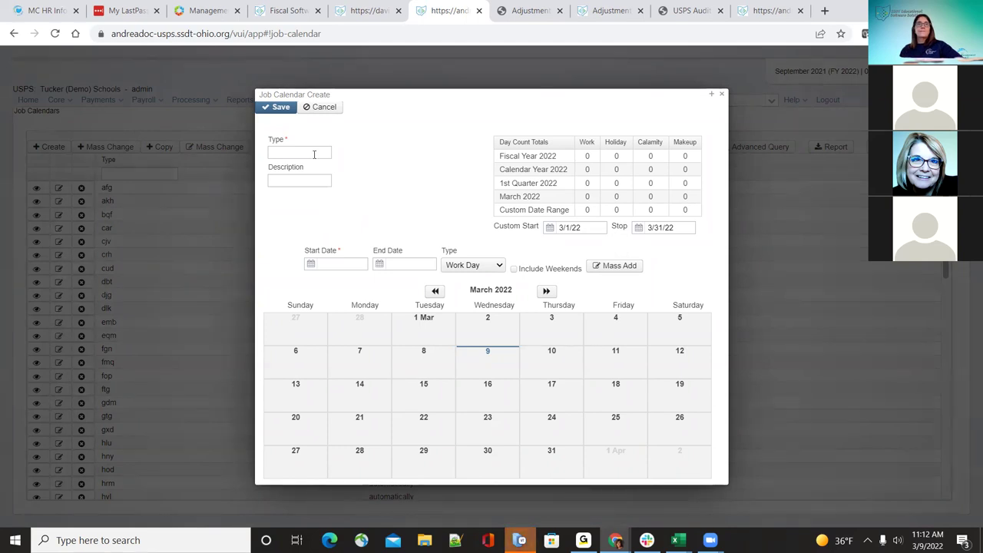
left_click(314, 154)
type("tes")
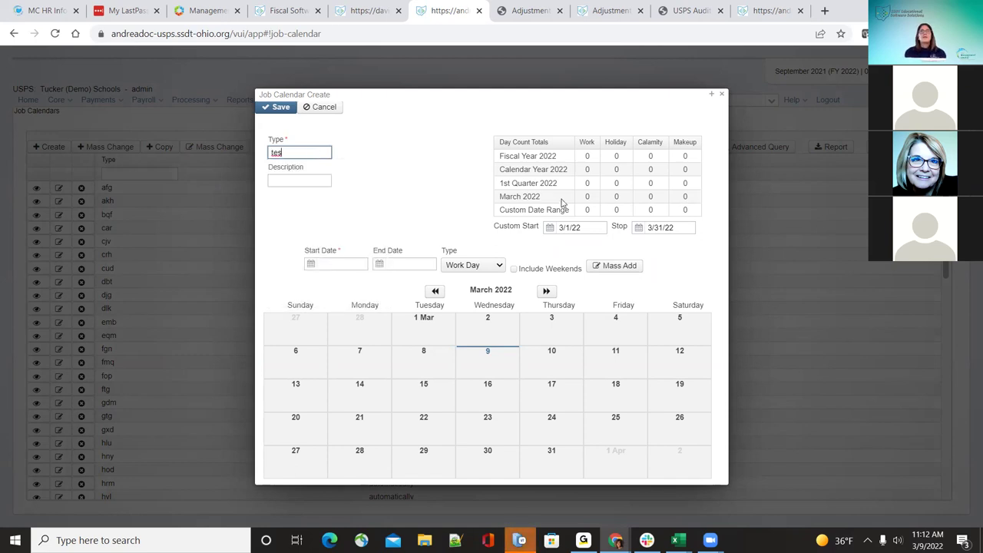
left_click(282, 181)
type("test")
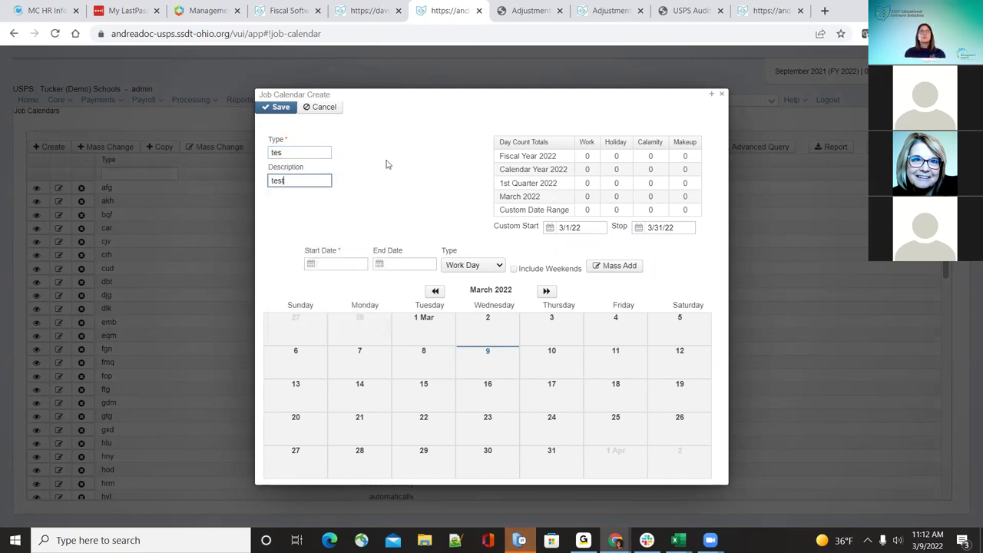
Step: Set the mass-add range from 03/02/2022 to 03/31/2022
left_click(353, 263)
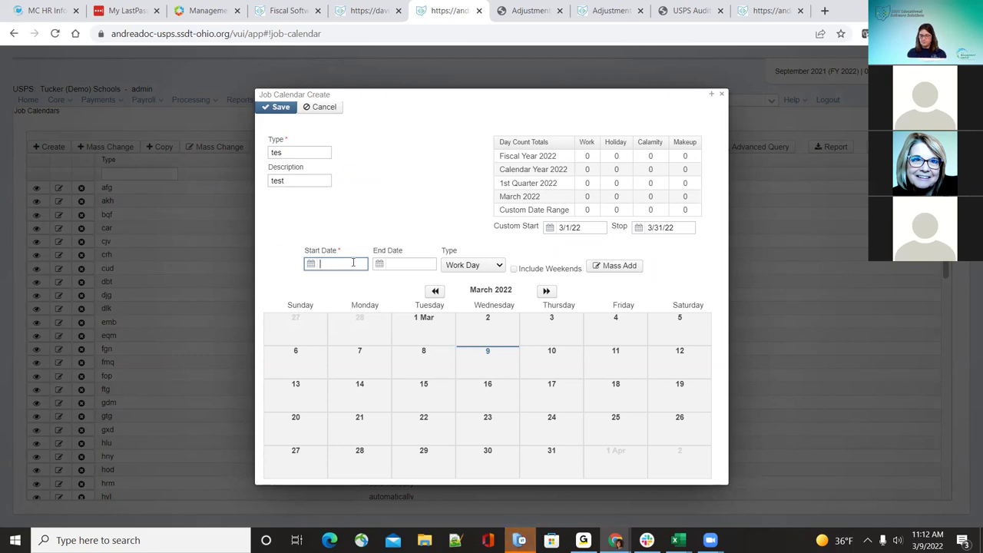
type("/02/2022")
key("Tab")
type("03/31/20")
key("Tab")
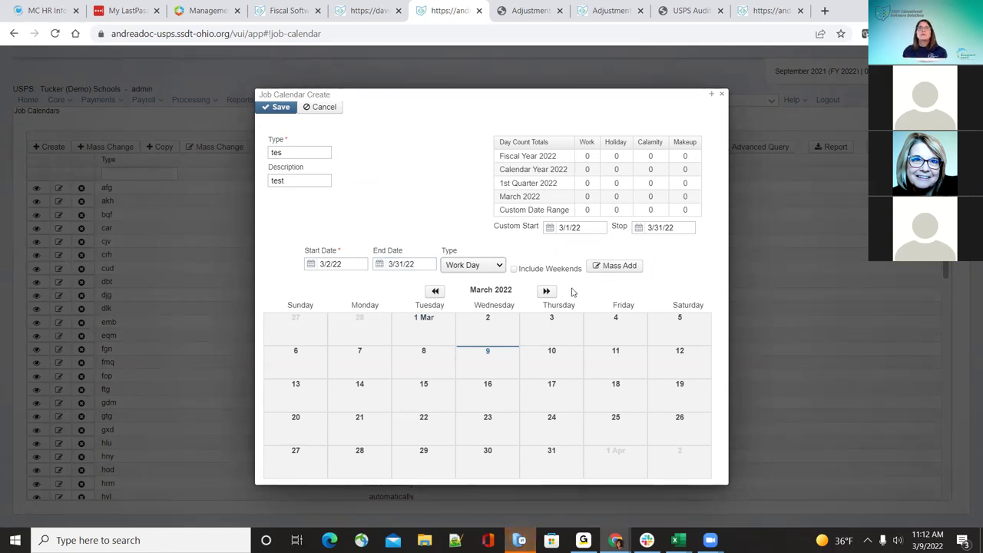
Step: Mass-add Work Day for every weekday in the range, excluding weekends
left_click(514, 269)
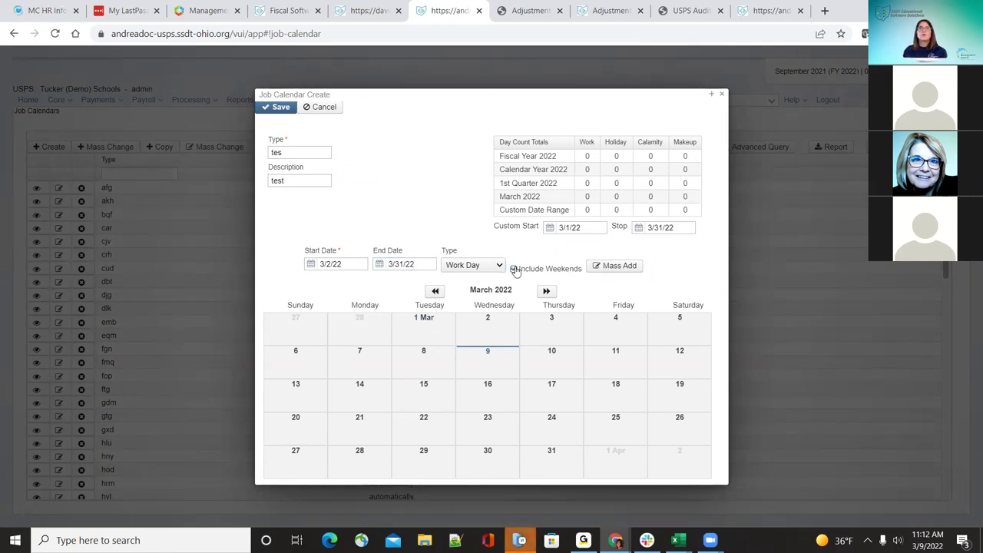
left_click(514, 269)
left_click(514, 269)
left_click(514, 268)
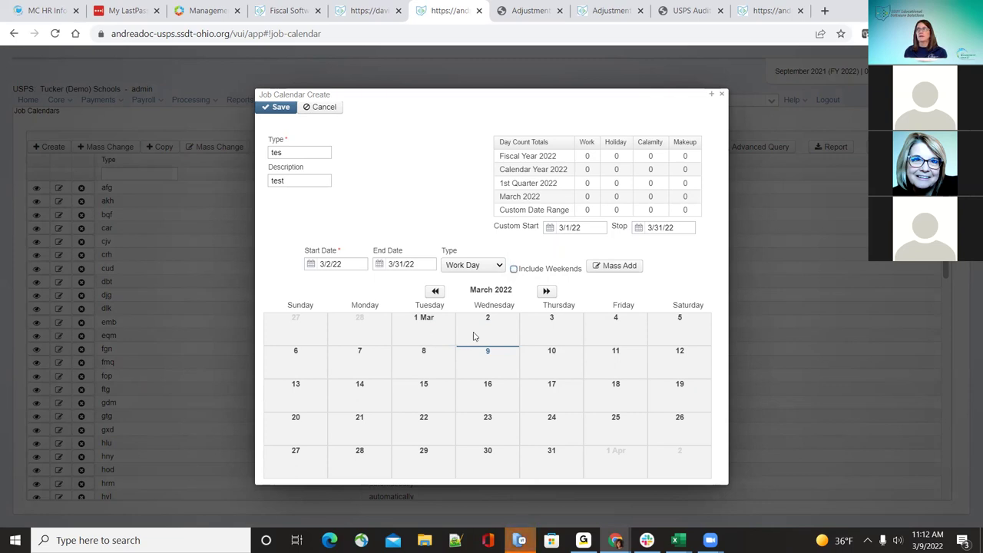
left_click(482, 266)
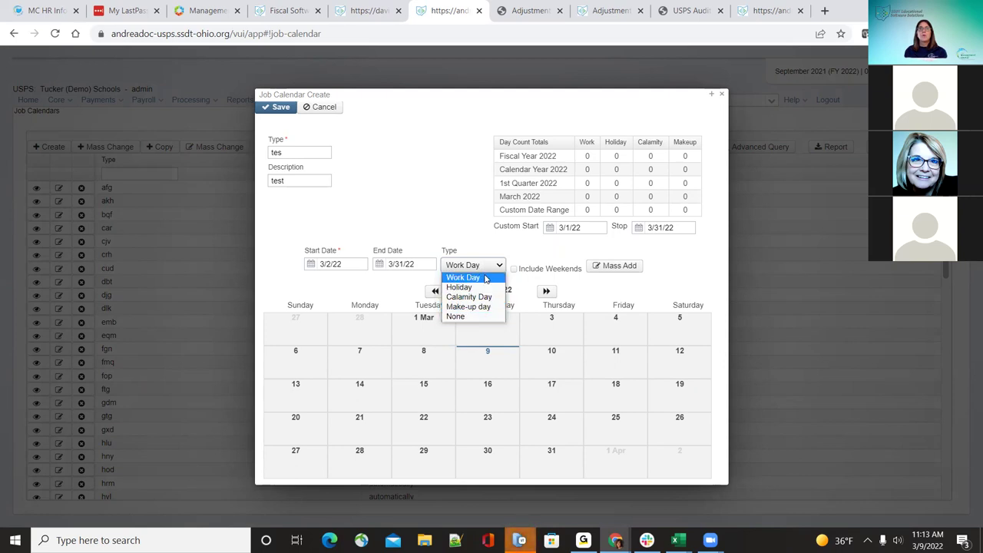
left_click(527, 245)
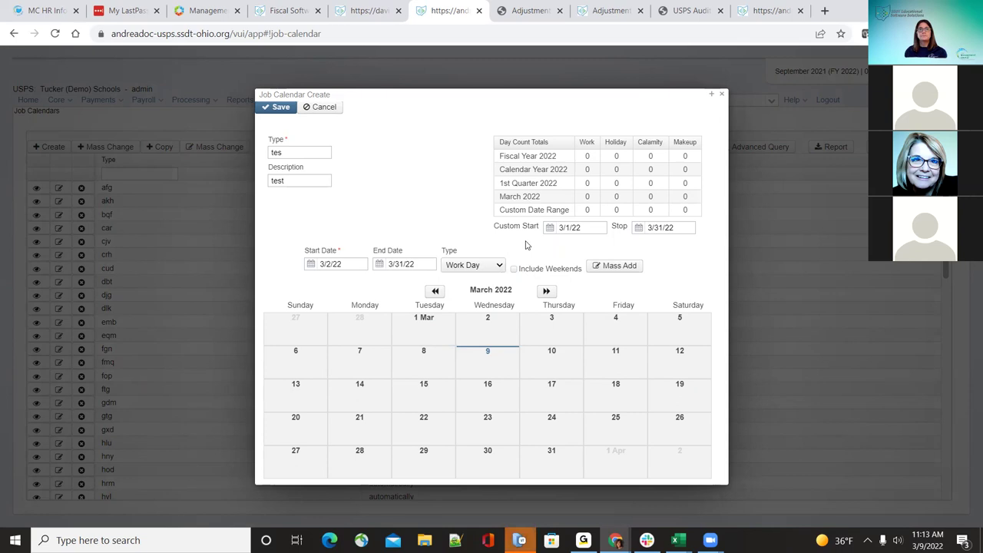
left_click(598, 269)
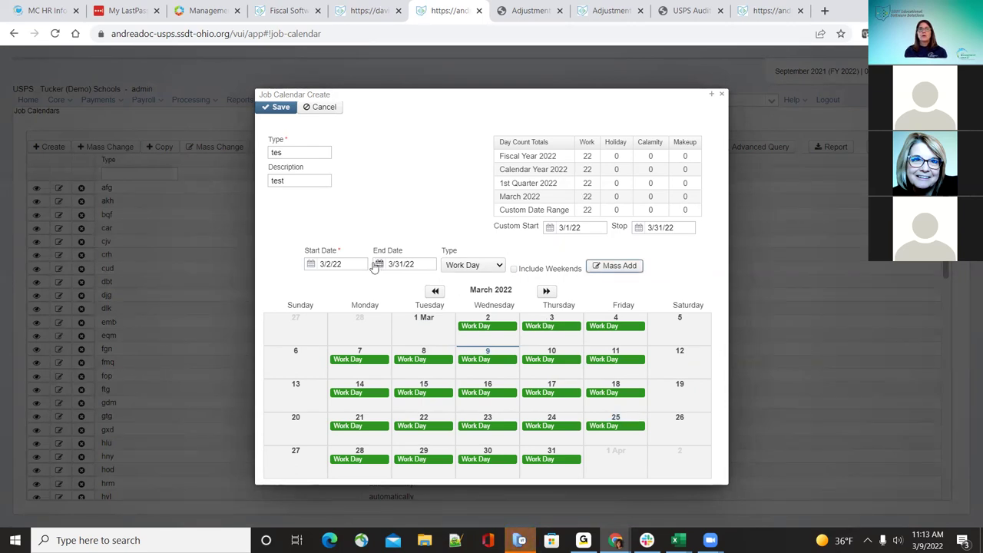
left_click(338, 264)
Step: Mark March 28, 2022 as a Holiday using a 03/28/2022 to 03/28/2022 mass add
type("03/28/2022")
key("Tab")
type("03/2")
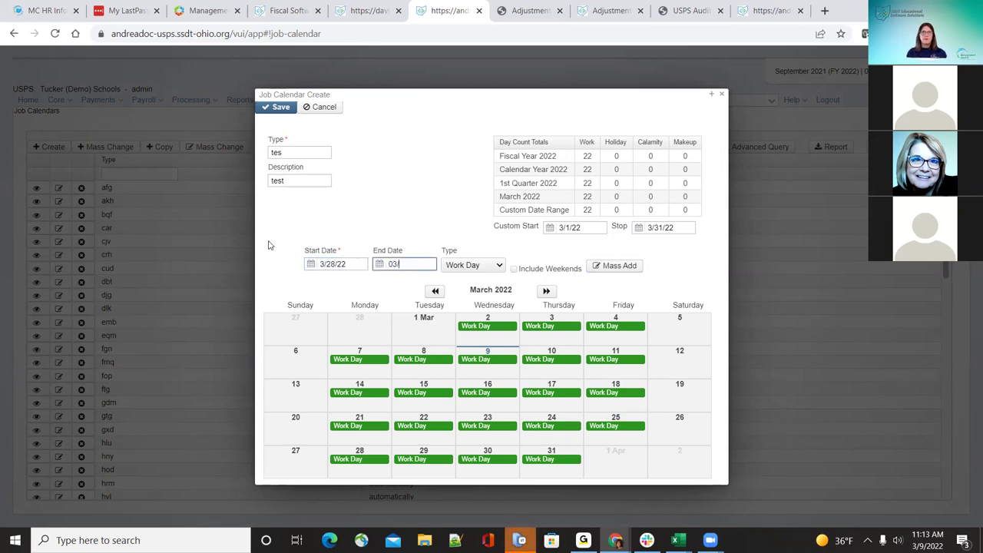
type("8/2022")
left_click(268, 245)
left_click(489, 269)
left_click(486, 288)
left_click(607, 267)
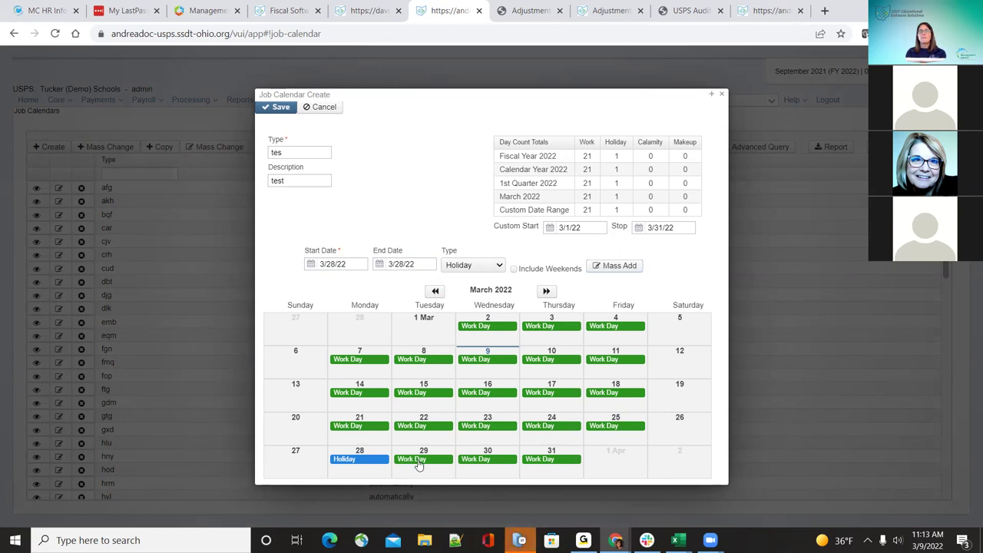
Step: Keep March 29 as a work day and change March 8 to a Make-up day
left_click(419, 464)
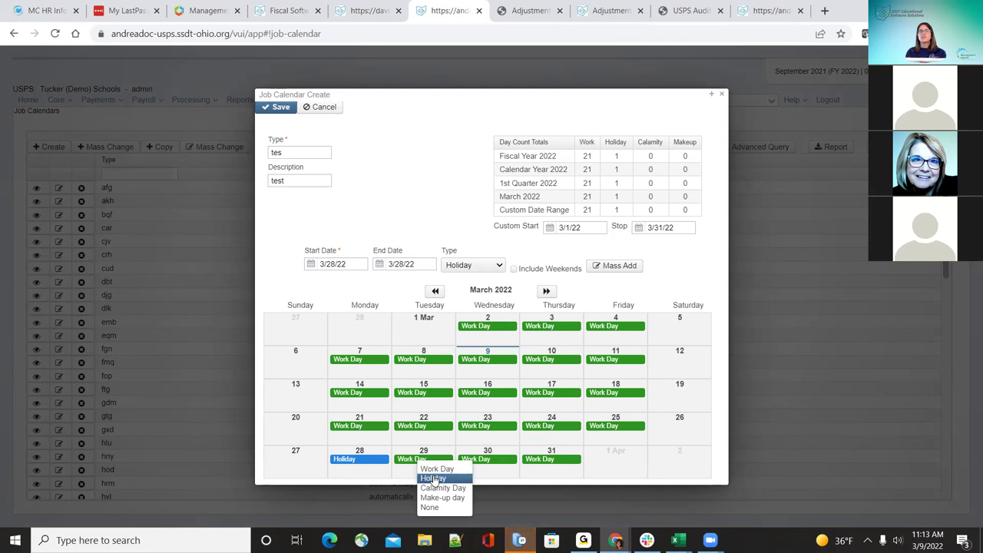
left_click(433, 478)
left_click(430, 462)
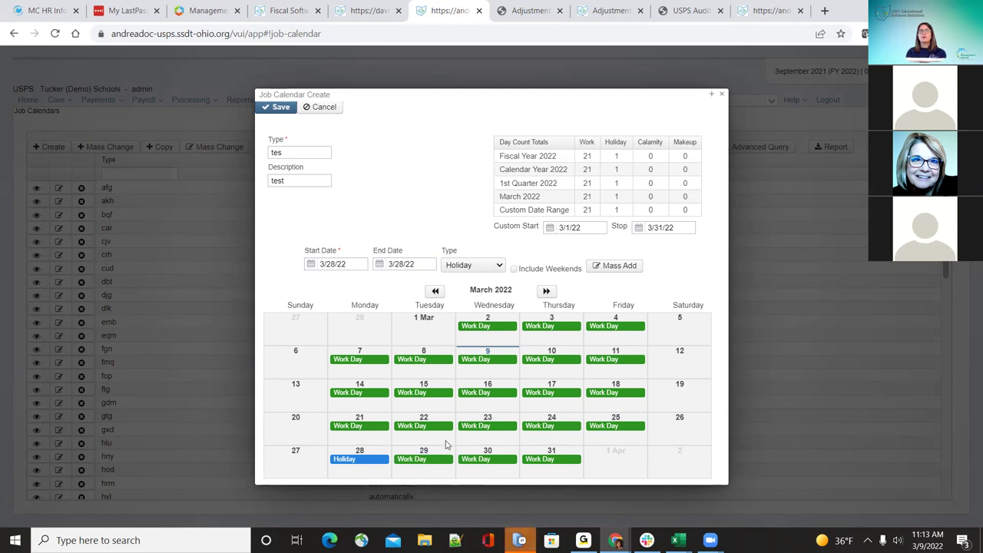
left_click(415, 360)
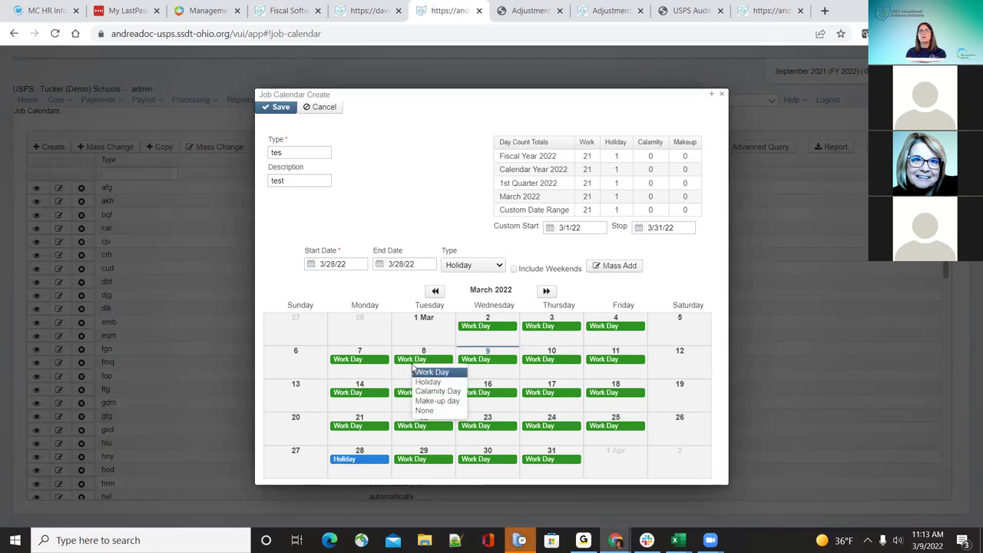
left_click(431, 401)
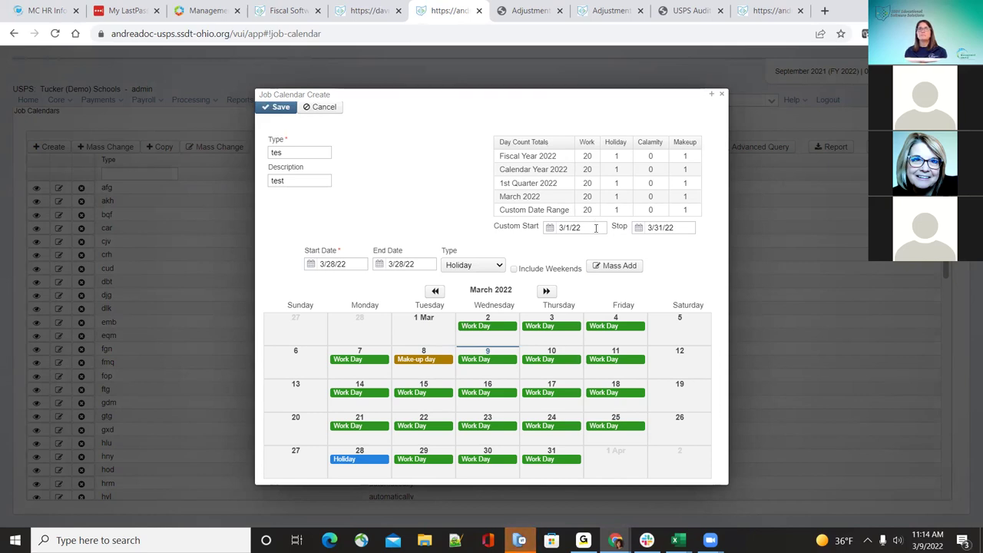
Step: Set the custom day-count range to 06/01/2021 through 3/31/22
left_click_drag(596, 228, 535, 233)
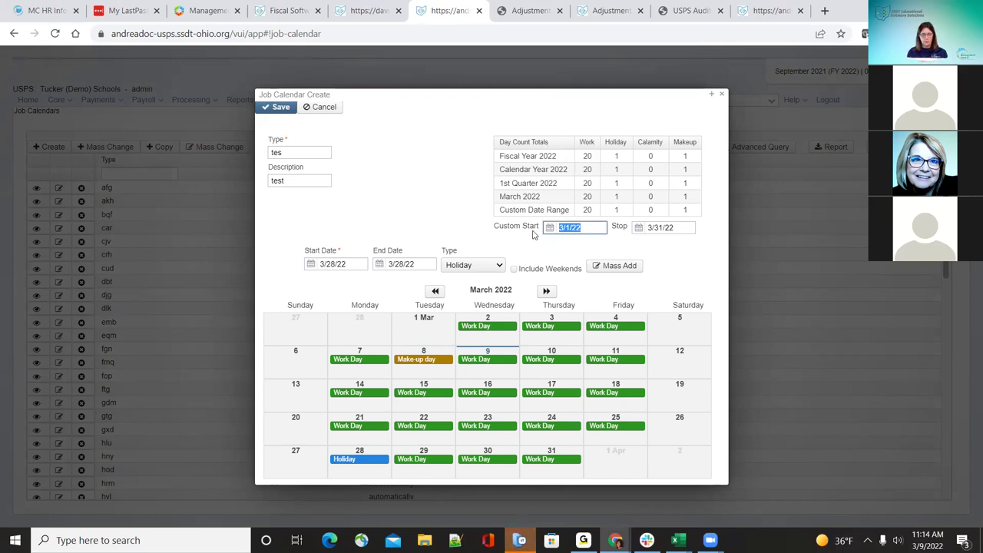
type("06/01/2021")
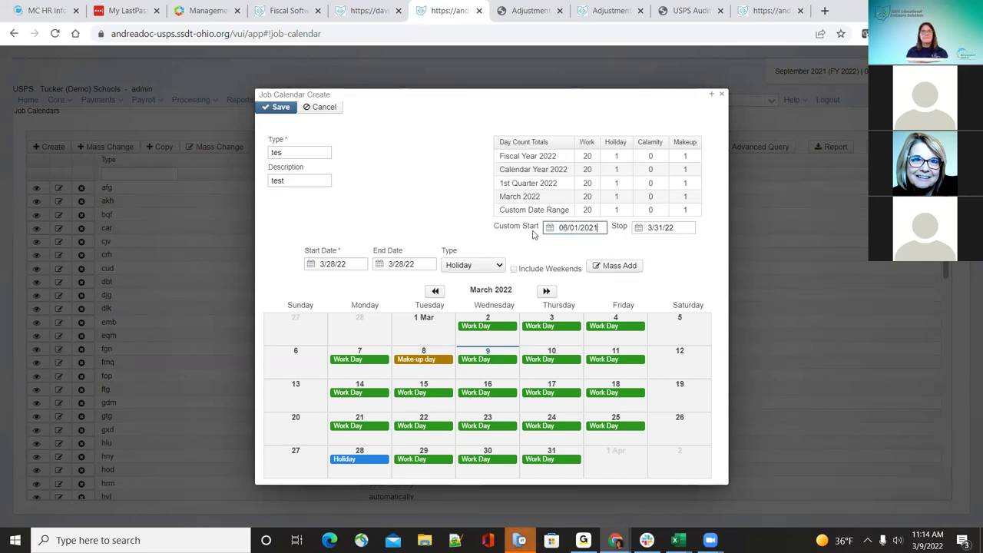
key("Tab")
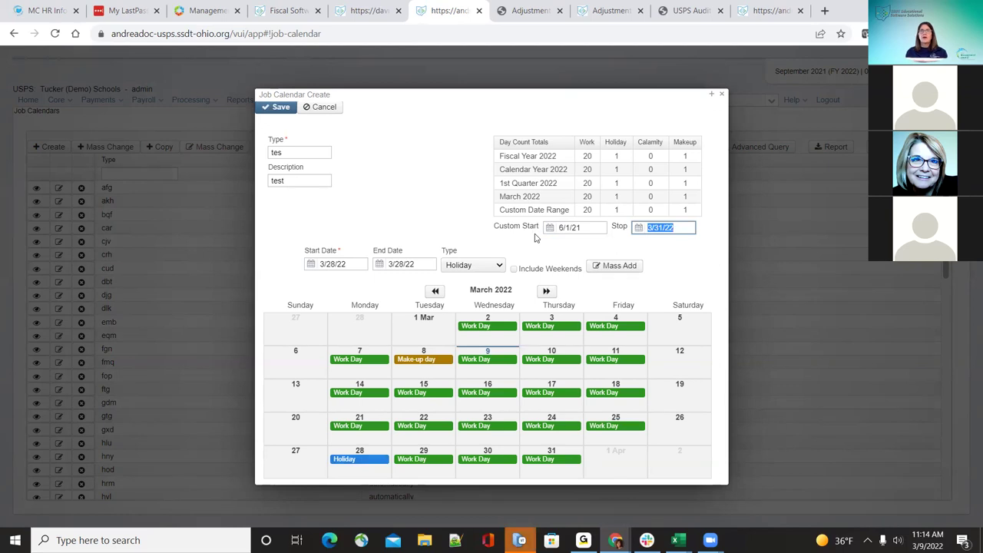
left_click(621, 243)
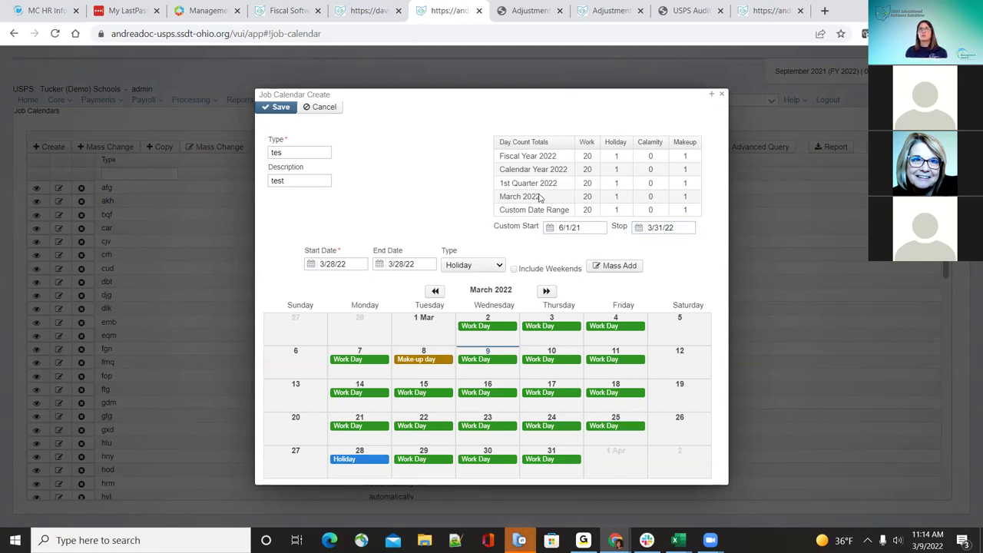
left_click_drag(573, 200, 588, 194)
left_click(599, 212)
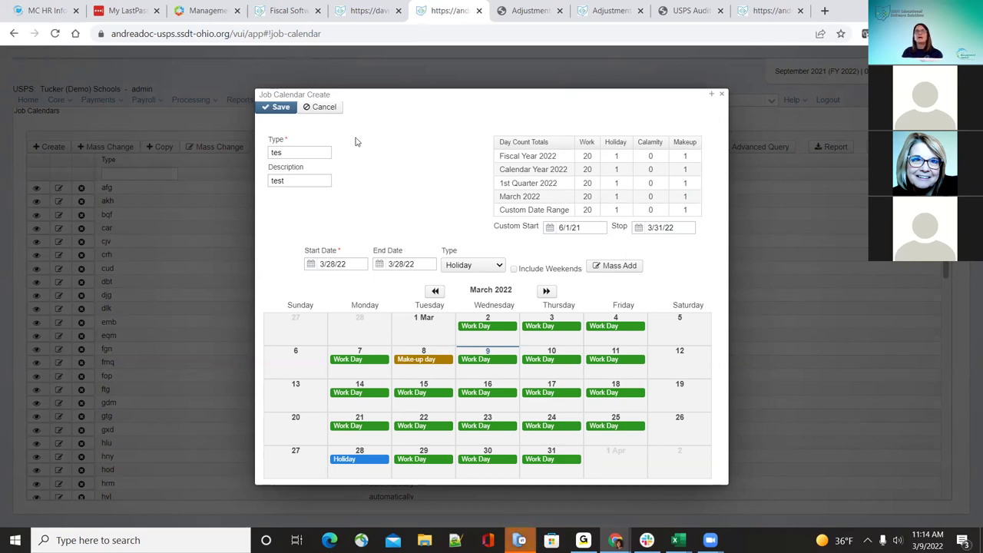
Step: Page the tes calendar ahead to July 2022 and back to March 2022, confirming no days are marked
left_click(545, 292)
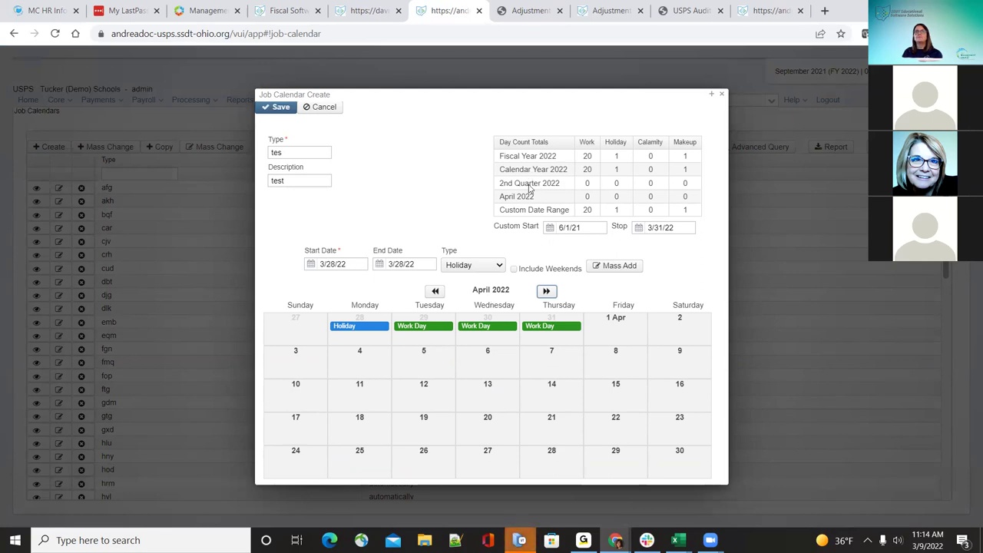
left_click(546, 294)
left_click(546, 292)
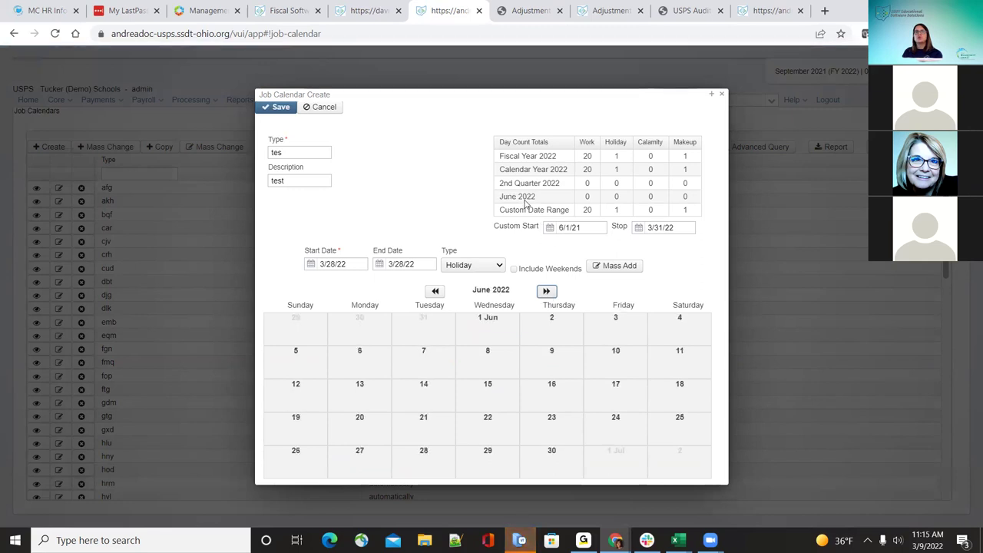
left_click(547, 292)
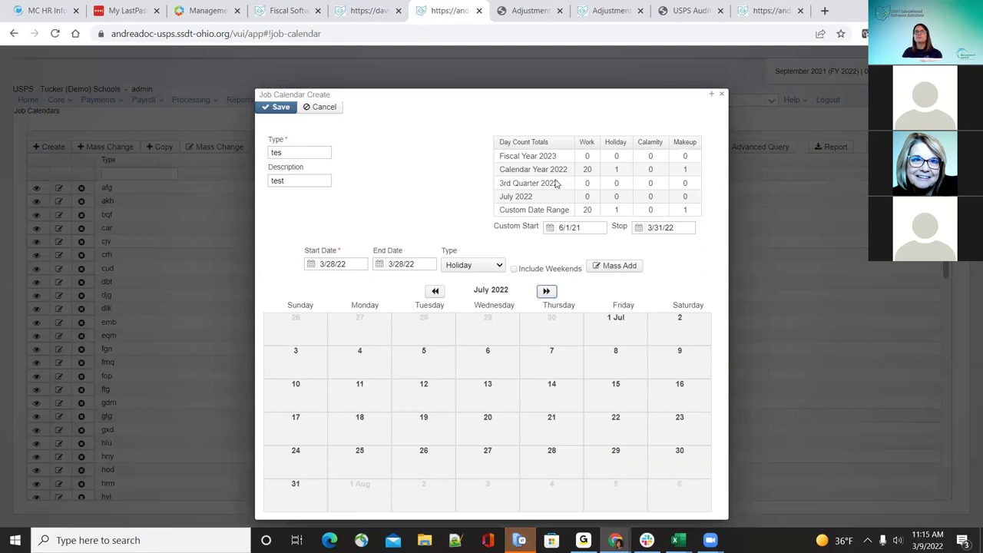
left_click(434, 291)
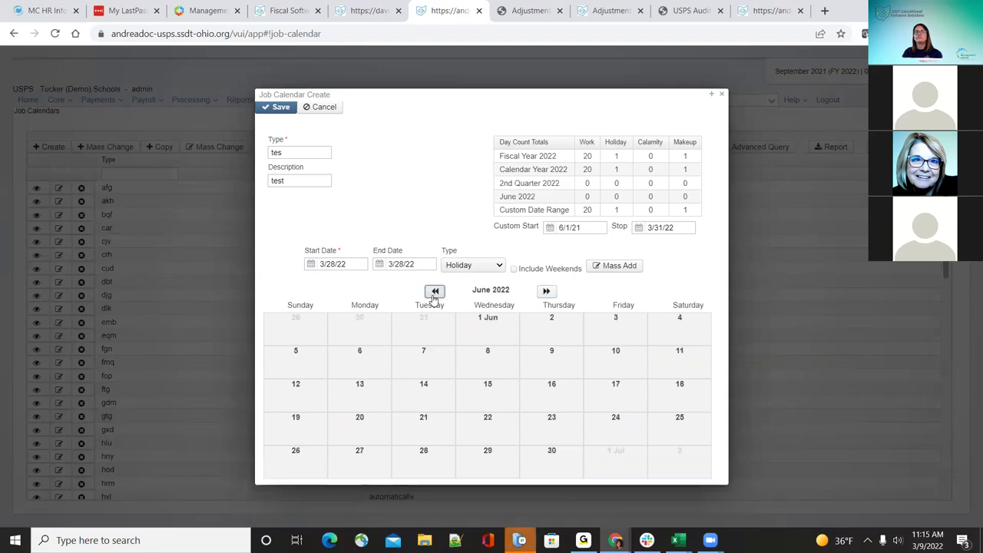
left_click(435, 291)
left_click(435, 291)
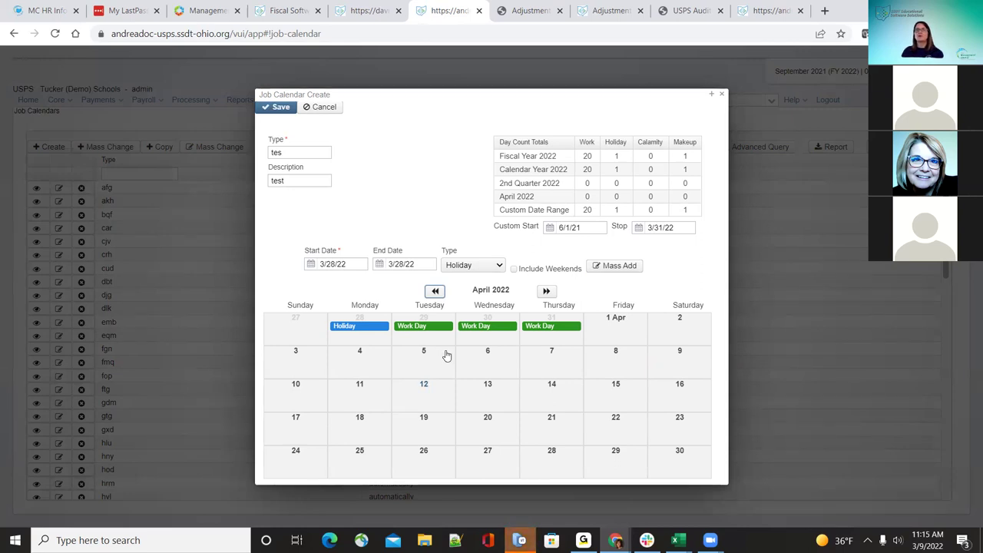
left_click(435, 292)
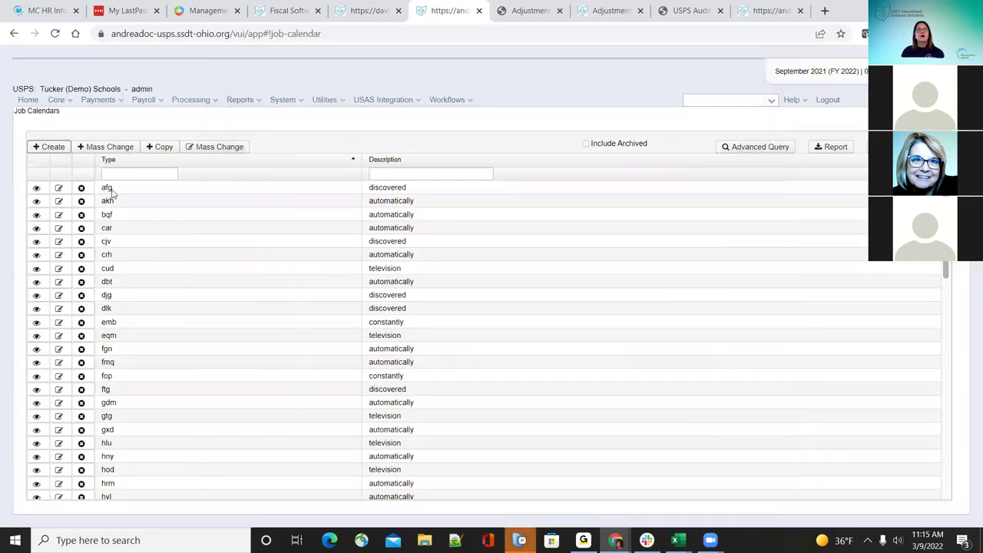
Step: In Mass Change, set 02/01/2021 to Calamity for all 75 available job calendars and save
left_click(109, 148)
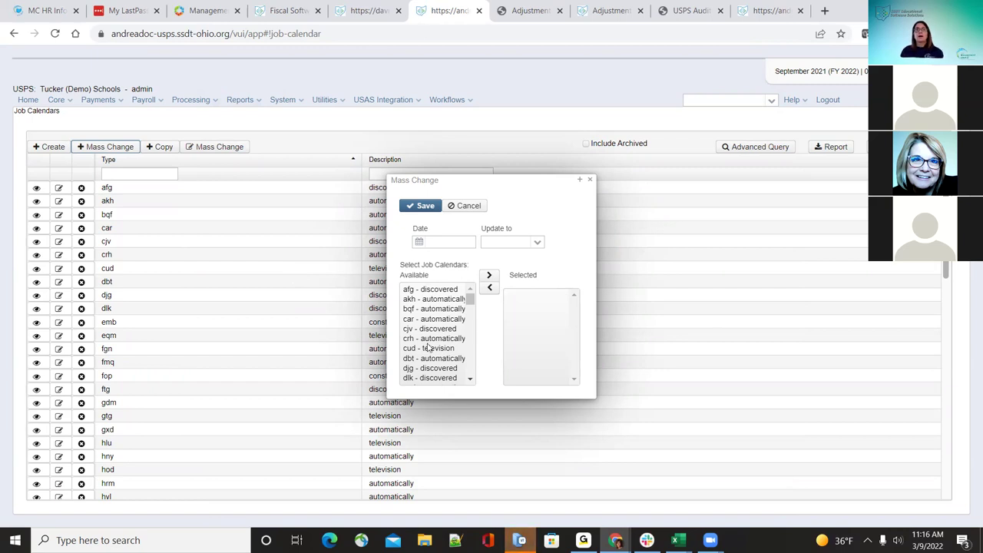
left_click(436, 243)
type("02/01/2021")
key("Tab")
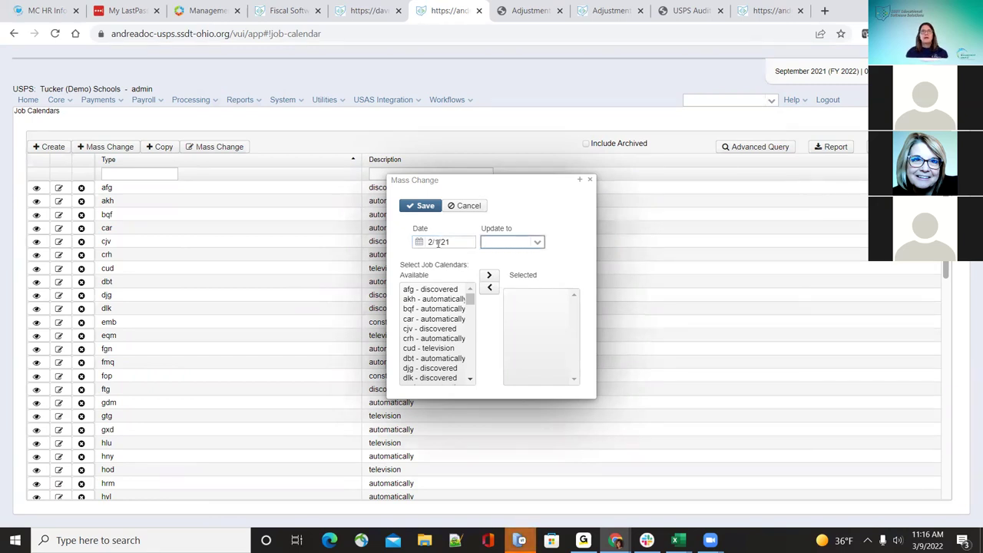
left_click(537, 243)
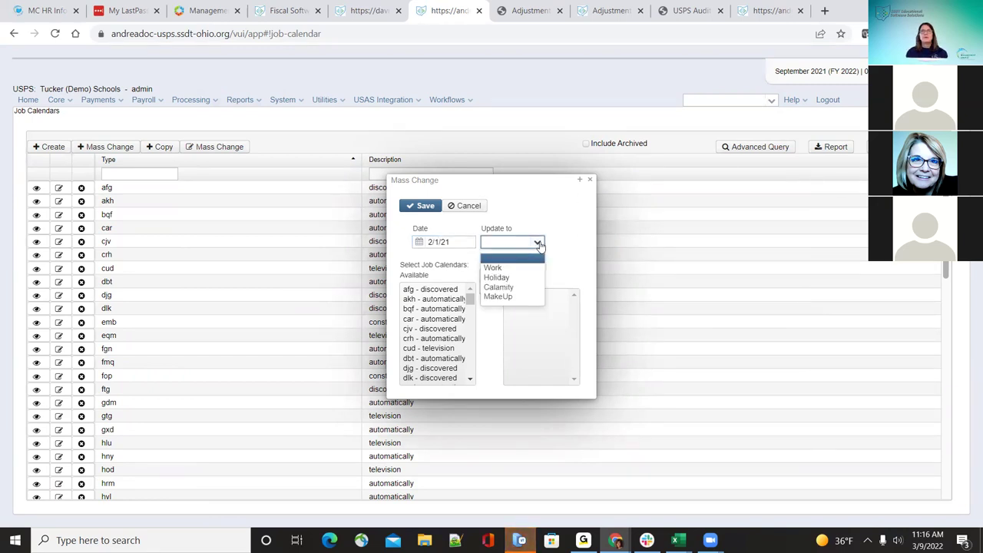
left_click(522, 289)
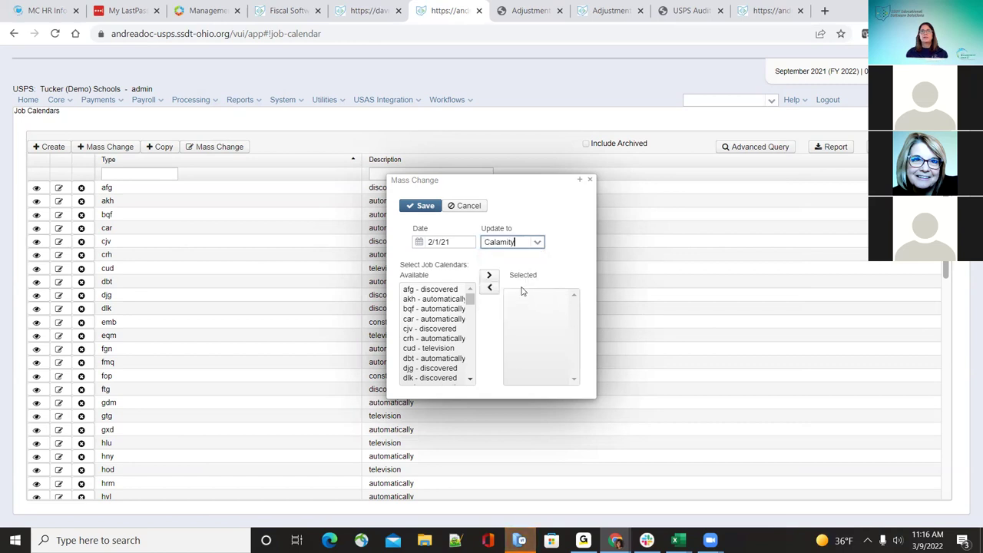
left_click(431, 295)
key("shift+End")
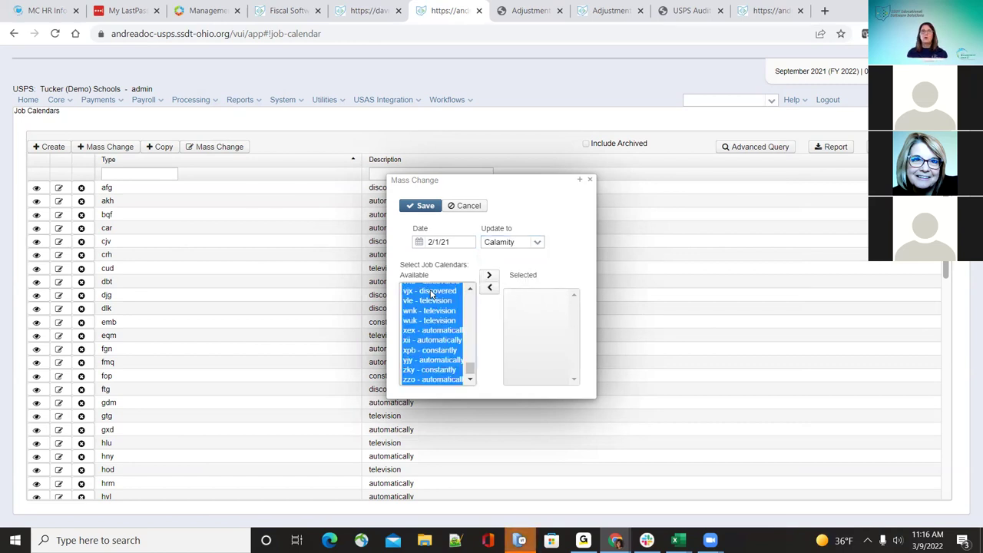
left_click(487, 277)
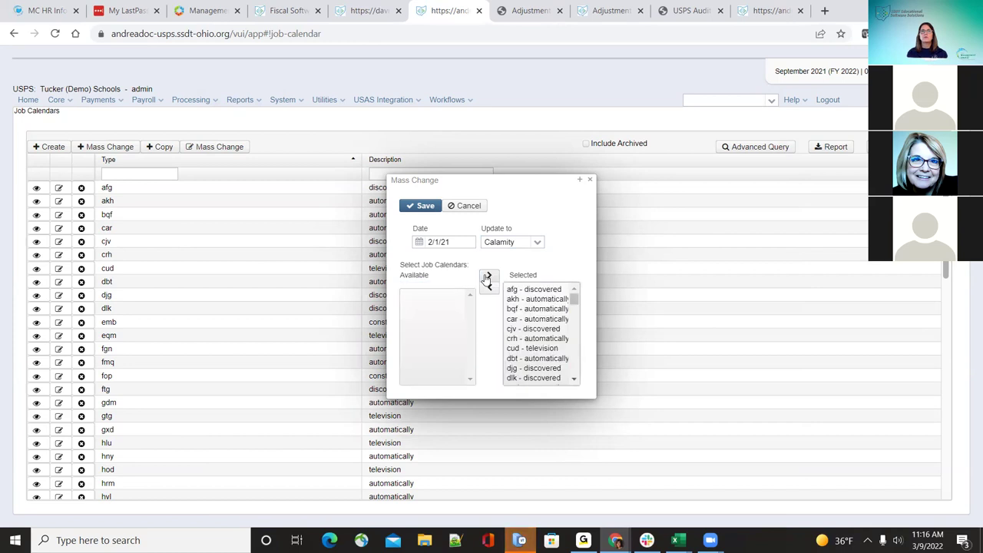
left_click(419, 207)
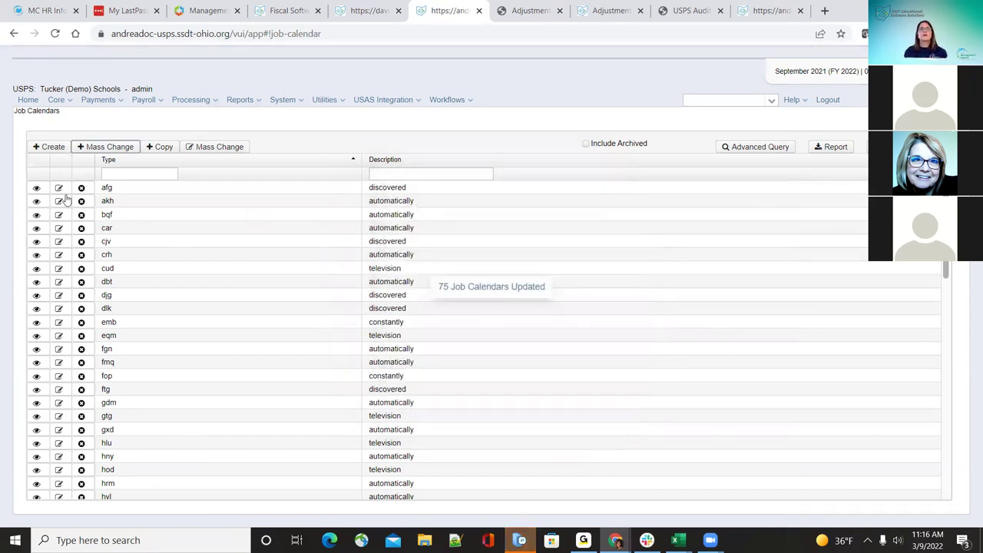
Step: Page the afg calendar back into early 2021 to confirm the February 1 Calamity Day, then open Copy
left_click(60, 187)
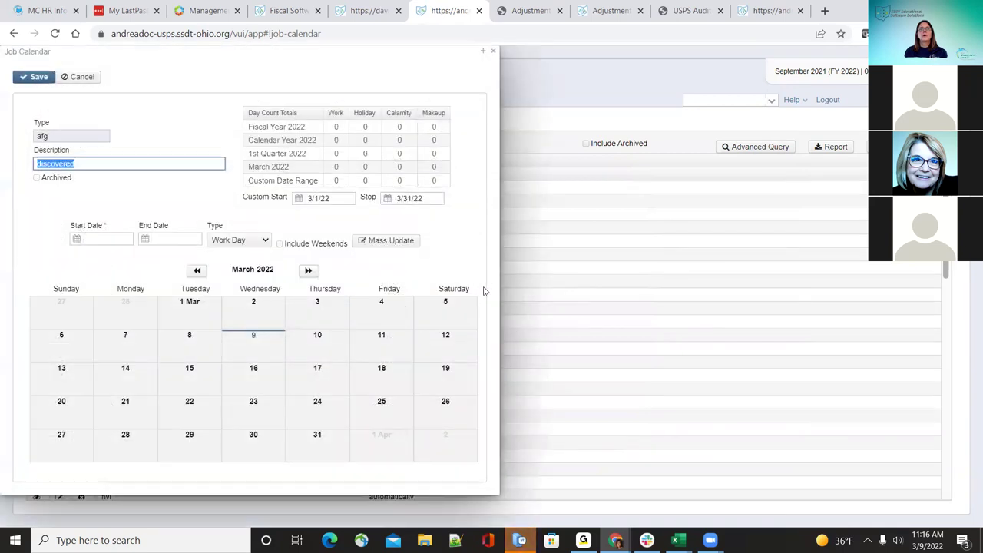
left_click(197, 272)
left_click(196, 272)
left_click(197, 272)
left_click(197, 272)
left_click(197, 272)
left_click(197, 272)
left_click(196, 272)
left_click(196, 272)
left_click(197, 272)
left_click(197, 272)
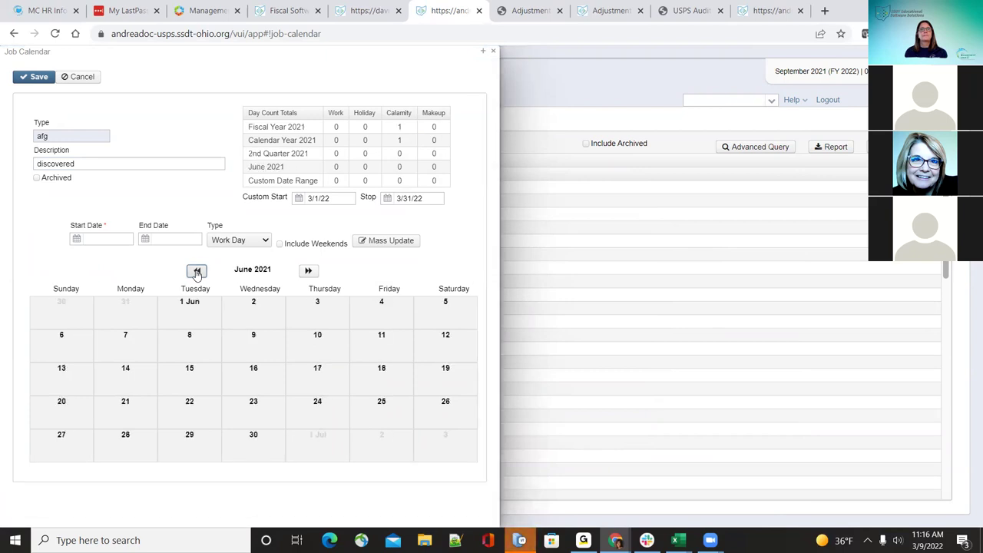
left_click(197, 272)
left_click(197, 272)
left_click(196, 272)
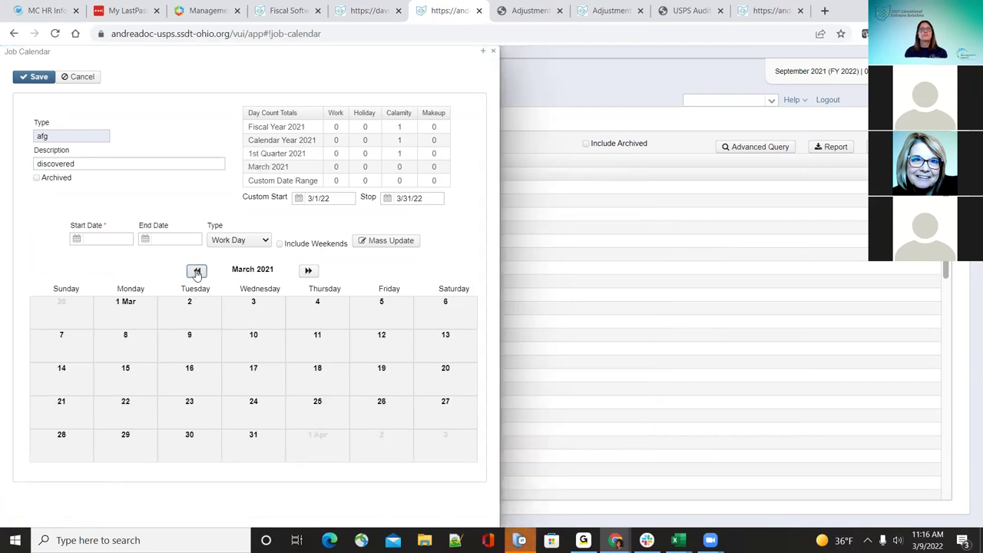
left_click(197, 272)
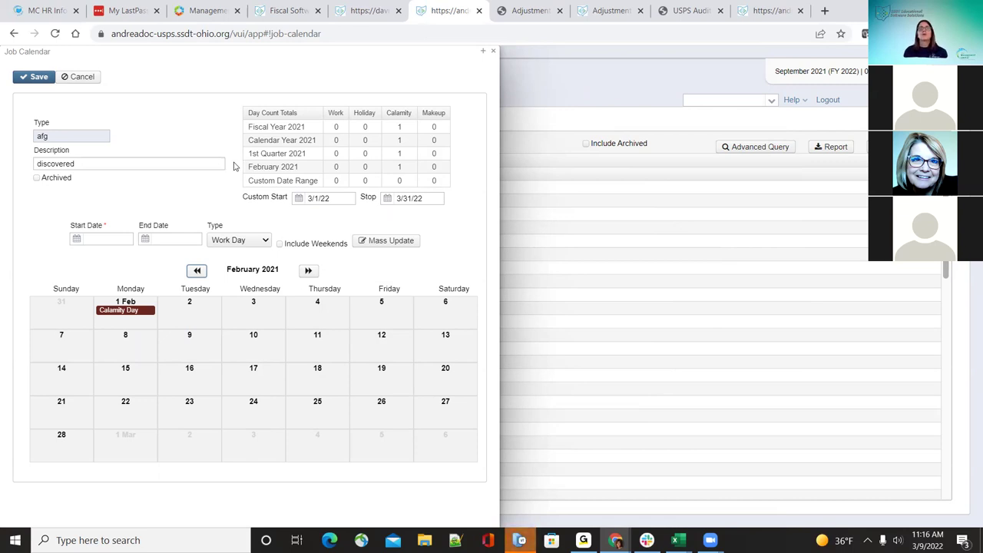
left_click(495, 51)
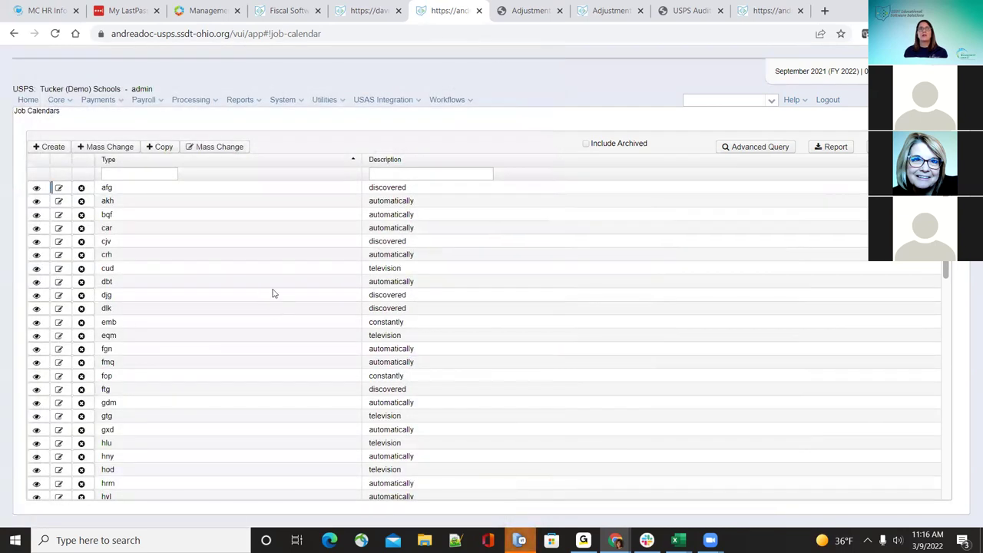
left_click(159, 147)
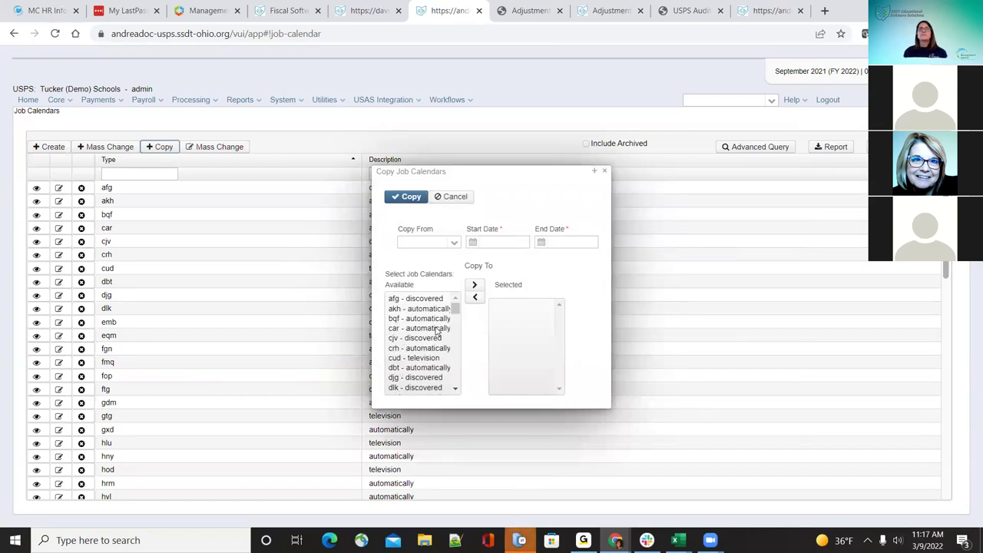
Step: Choose iij as the calendar to copy from
left_click(455, 243)
key("Down")
key("Down")
key("Down")
key("Down")
key("Down")
key("Down")
key("Down")
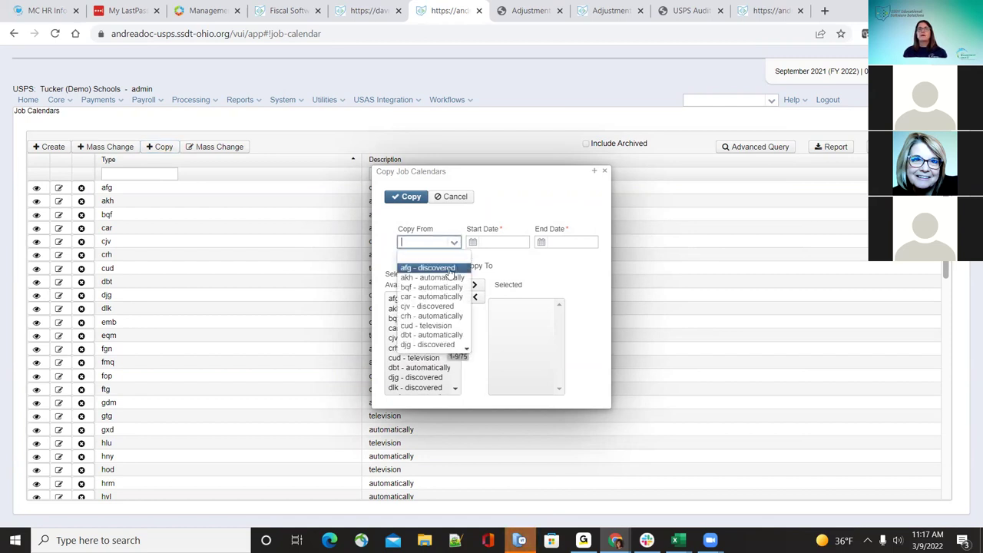
key("Down")
key("Down")
key("Down")
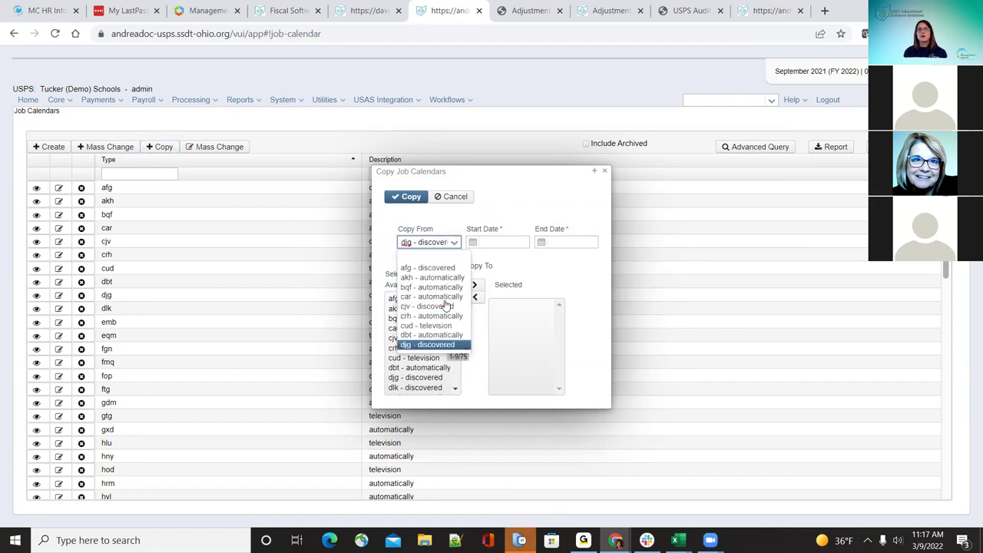
scroll(446, 305, "down", 3)
key("Down")
key("Down")
key("Down")
key("Down")
key("Down")
key("Down")
key("Down")
key("Down")
key("Down")
key("Down")
key("Down")
key("Down")
key("Down")
key("Down")
key("Down")
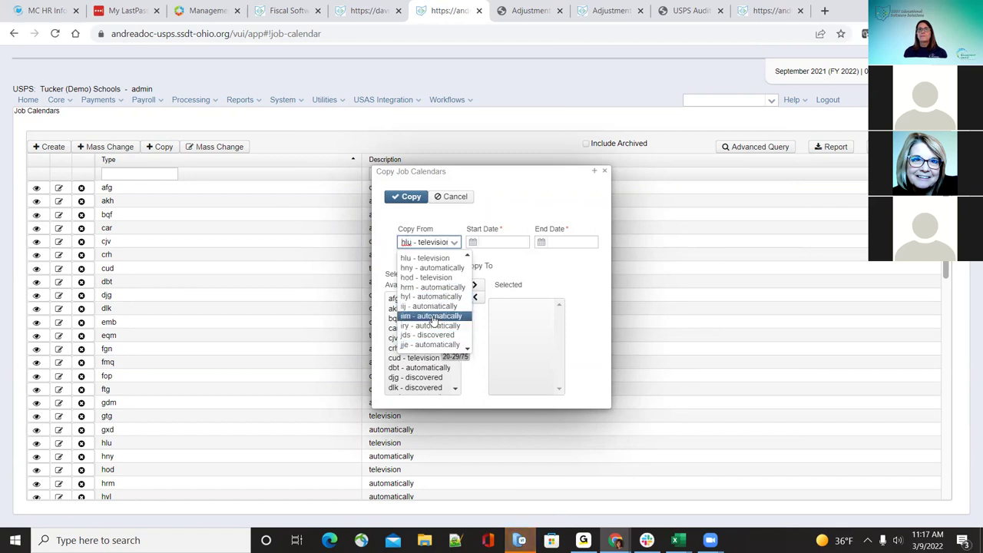
key("Return")
Step: Set the copy range from July 1, 2022 to 09/01/2022
left_click(473, 243)
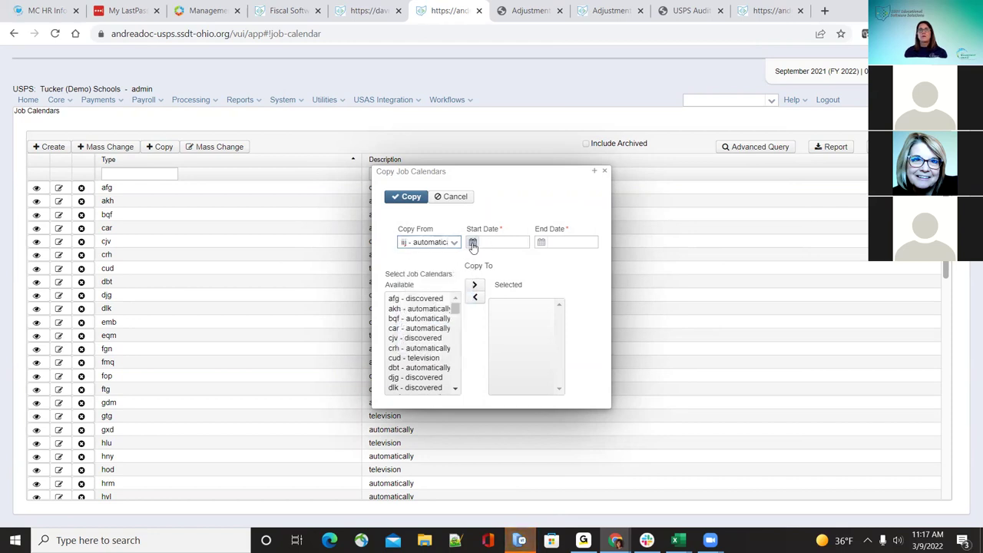
left_click(547, 260)
left_click(547, 259)
left_click(547, 260)
left_click(547, 259)
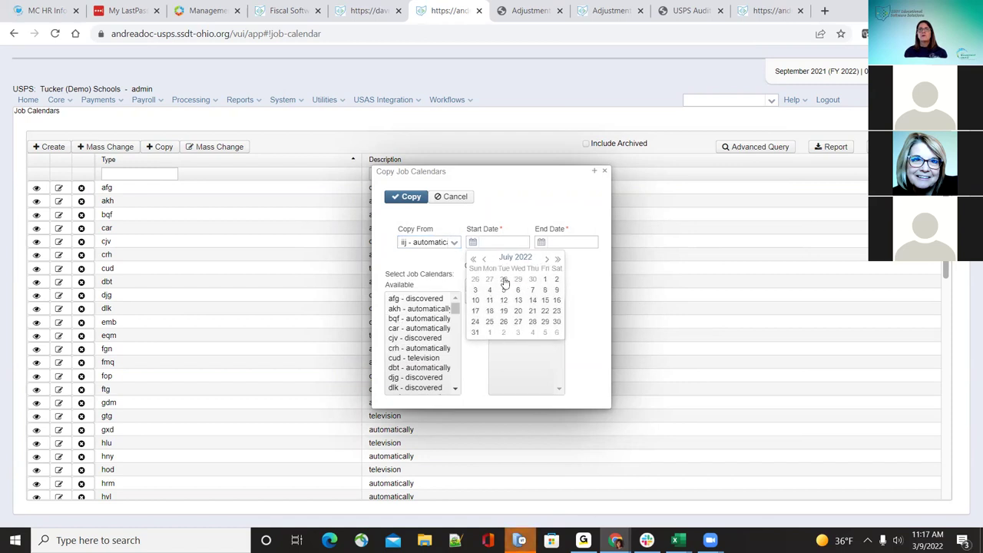
left_click(544, 279)
left_click(558, 241)
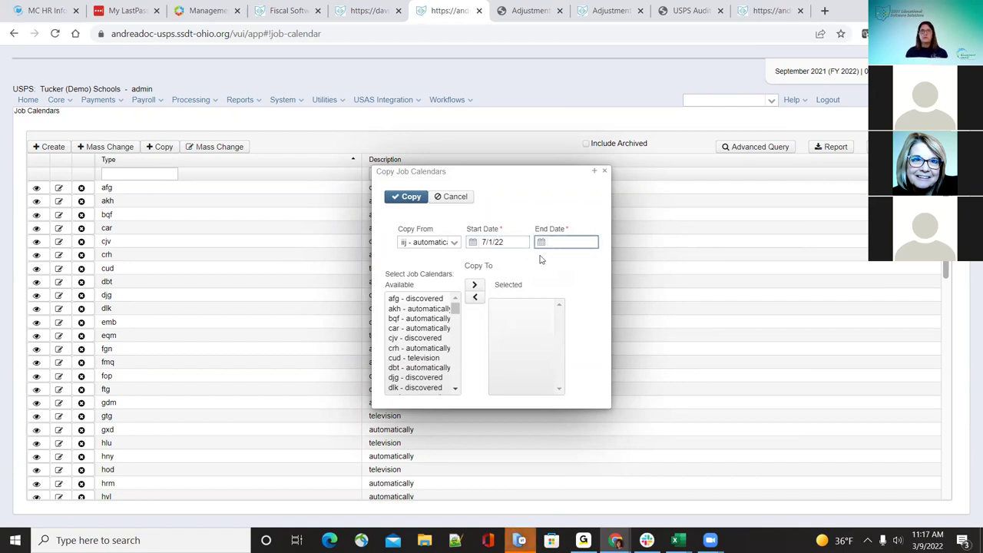
type("09/01/2022")
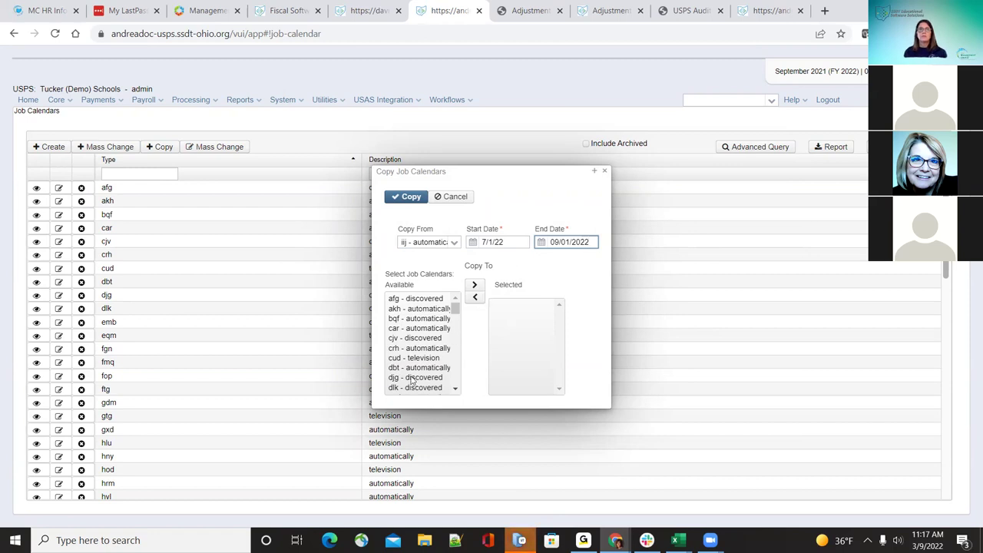
Step: Move afg, akh and bqf to the selected calendars and run the copy
scroll(440, 347, "down", 2)
scroll(437, 308, "up", 2)
left_click(436, 299)
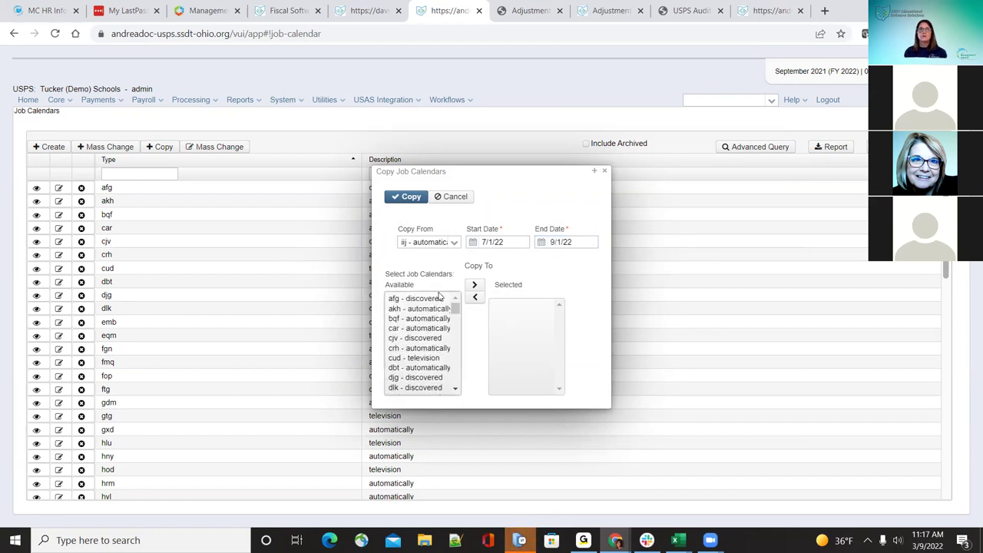
double_click(439, 298)
left_click(441, 298)
double_click(441, 299)
left_click(446, 298)
left_click(474, 288)
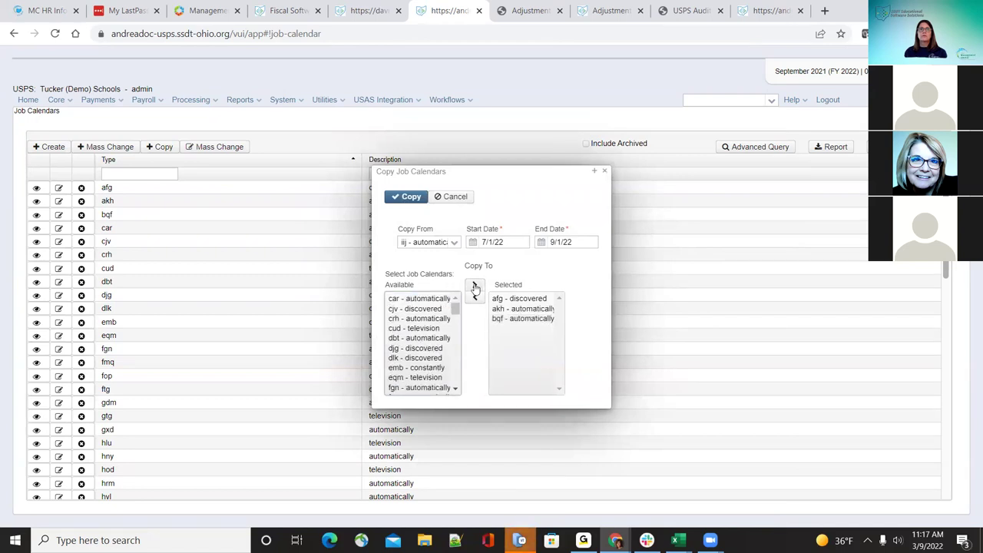
left_click(410, 198)
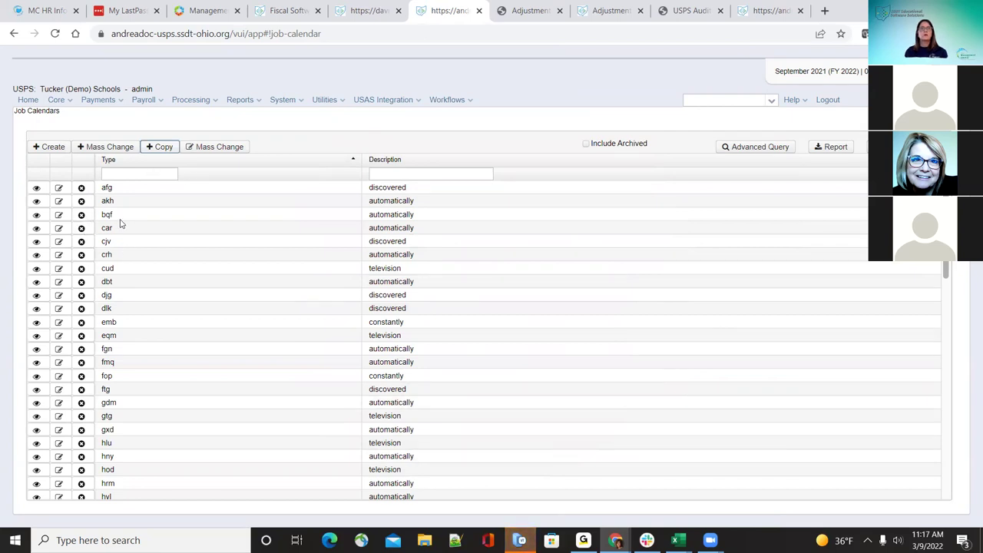
Step: Check the afg calendar around March 2022, then close it unchanged
left_click(54, 192)
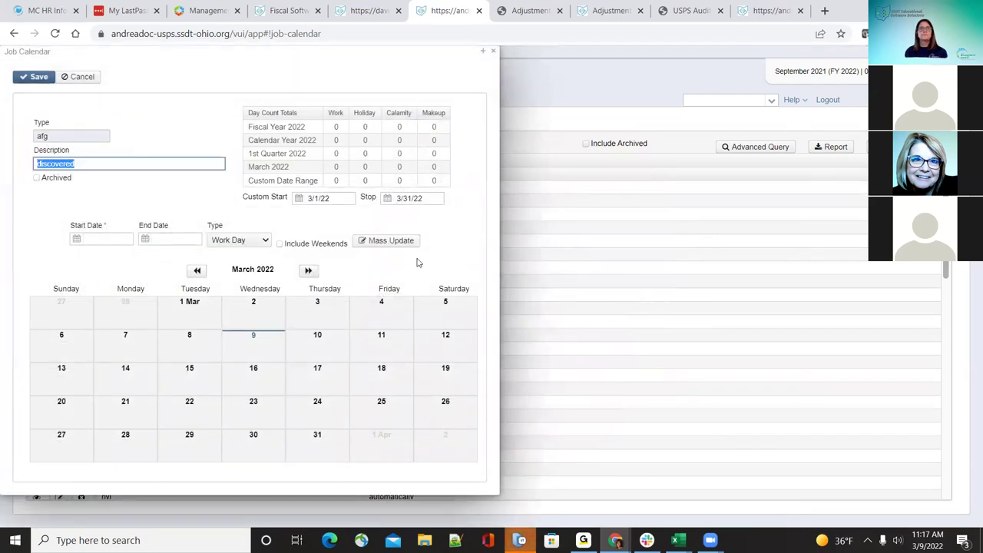
left_click(308, 271)
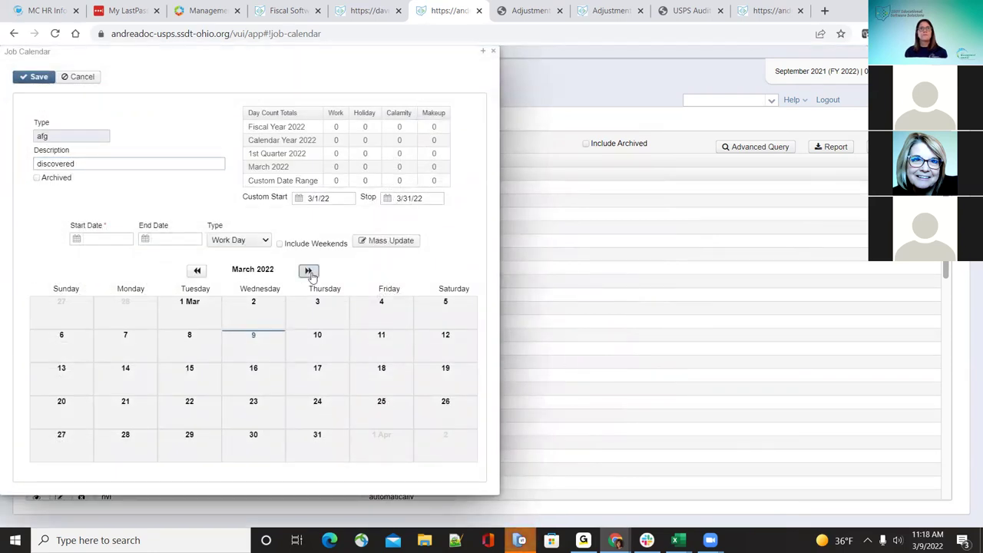
left_click(197, 270)
left_click(197, 270)
left_click(196, 271)
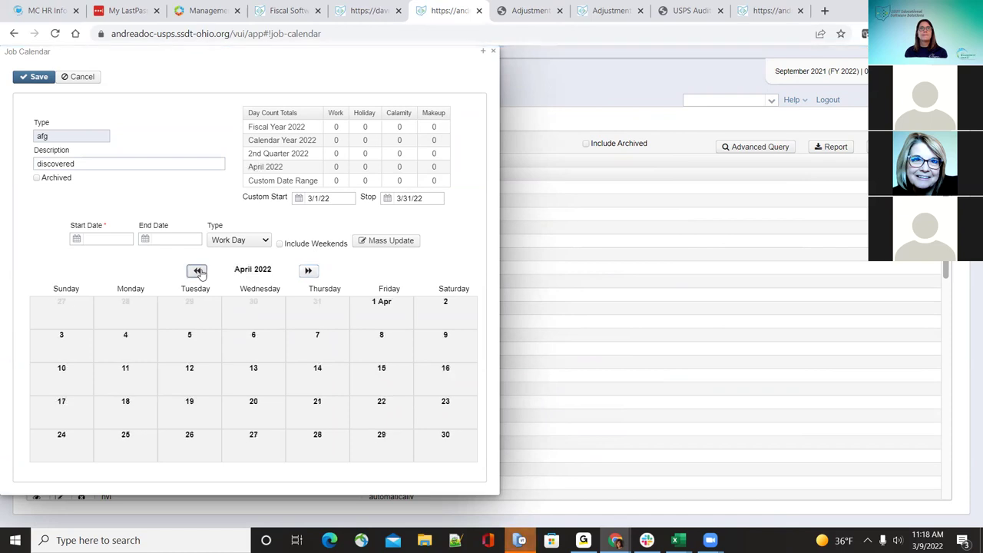
left_click(496, 51)
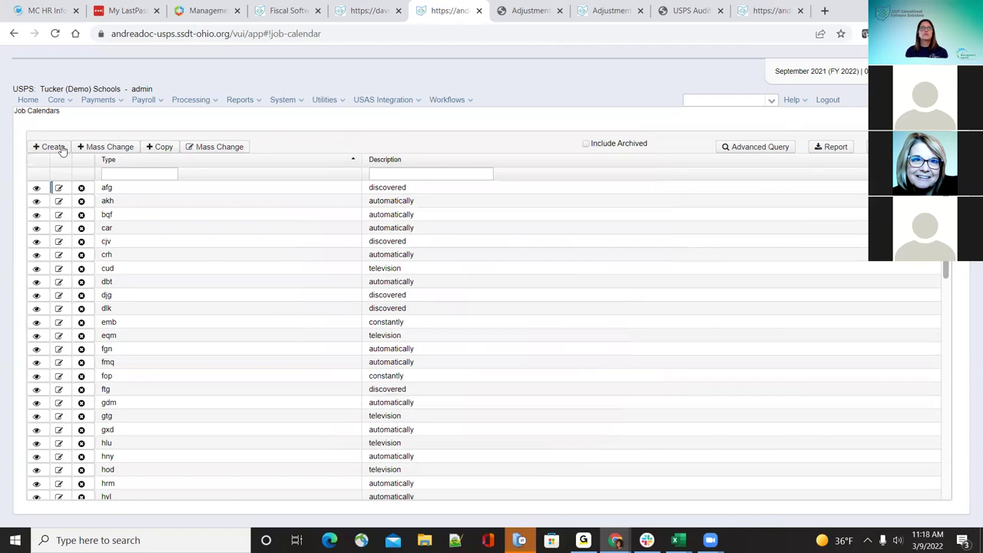
Step: Open Copy Job Calendars and dismiss it without copying
left_click(162, 150)
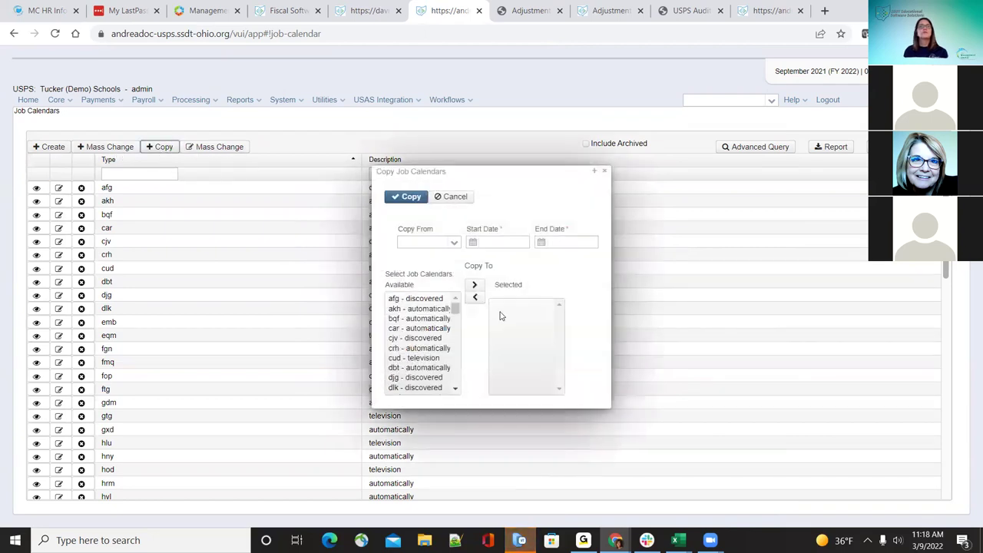
left_click(454, 243)
key("Down")
key("Down")
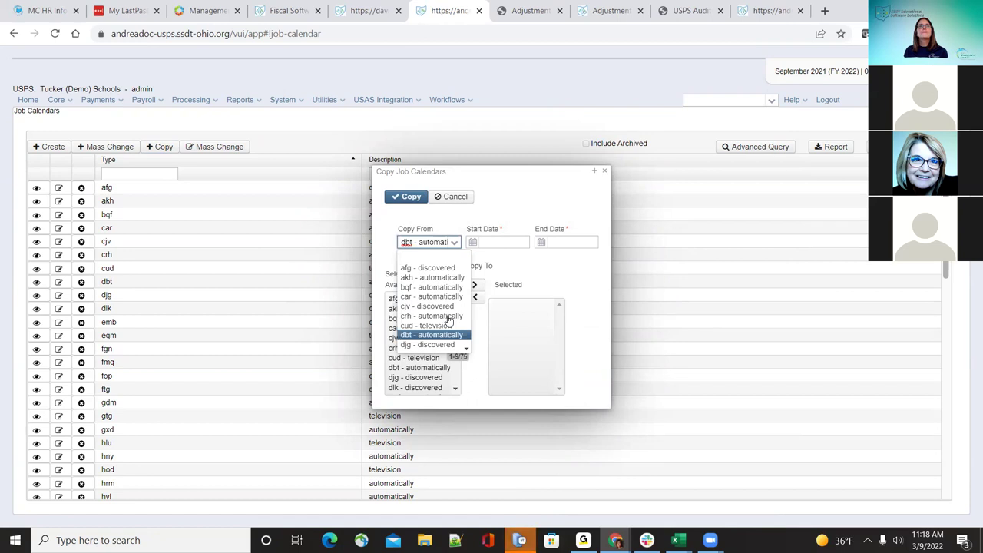
left_click(605, 171)
left_click(604, 171)
Step: Review the afg calendar from April 2021 through February 2022, then close it
left_click(60, 189)
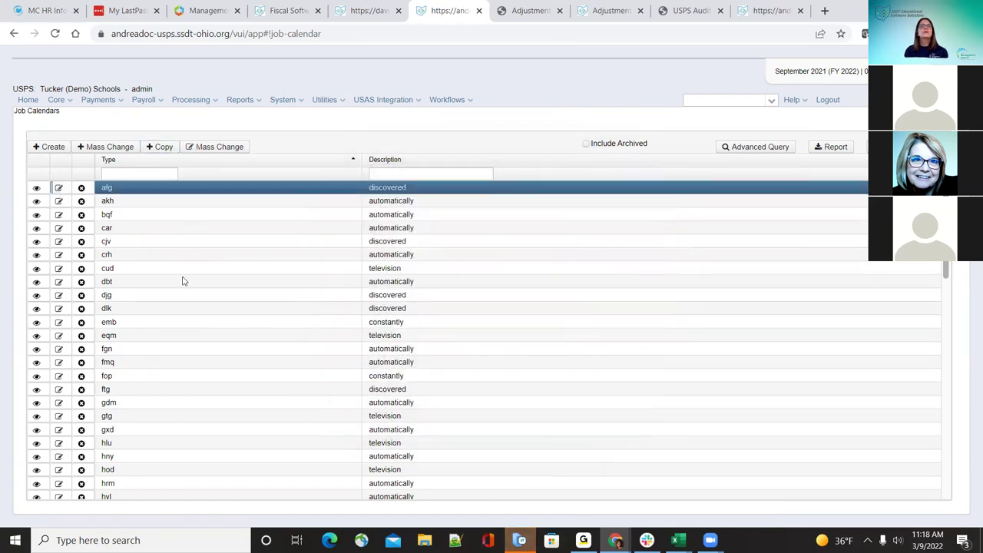
left_click(198, 272)
left_click(199, 272)
left_click(198, 272)
left_click(198, 272)
left_click(197, 271)
left_click(197, 272)
left_click(197, 271)
left_click(197, 271)
left_click(197, 271)
left_click(198, 271)
left_click(197, 272)
left_click(305, 274)
left_click(306, 274)
left_click(306, 274)
left_click(305, 273)
left_click(306, 273)
left_click(306, 274)
left_click(307, 271)
left_click(307, 272)
left_click(308, 271)
left_click(308, 271)
left_click(77, 77)
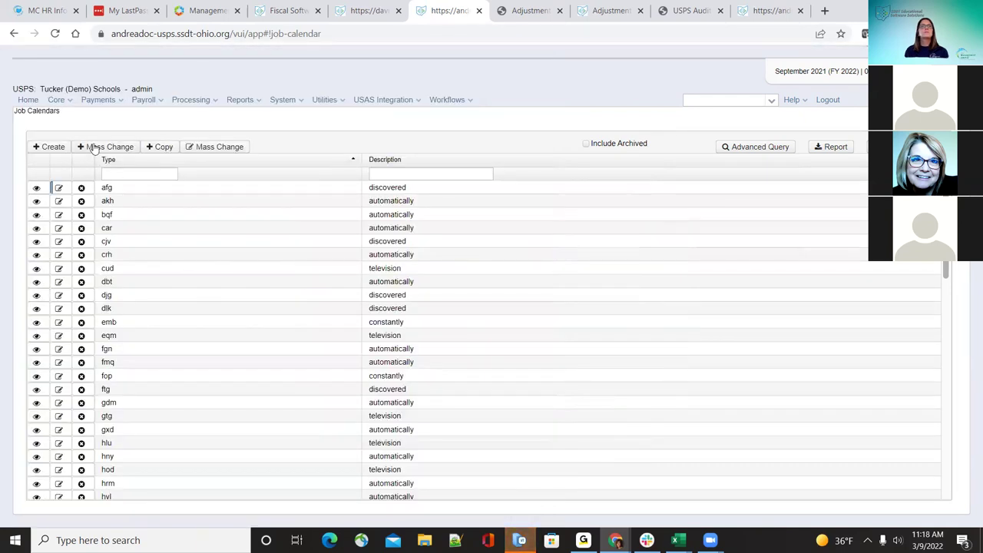
Step: Reopen Copy Job Calendars and choose iij as the source calendar
left_click(163, 147)
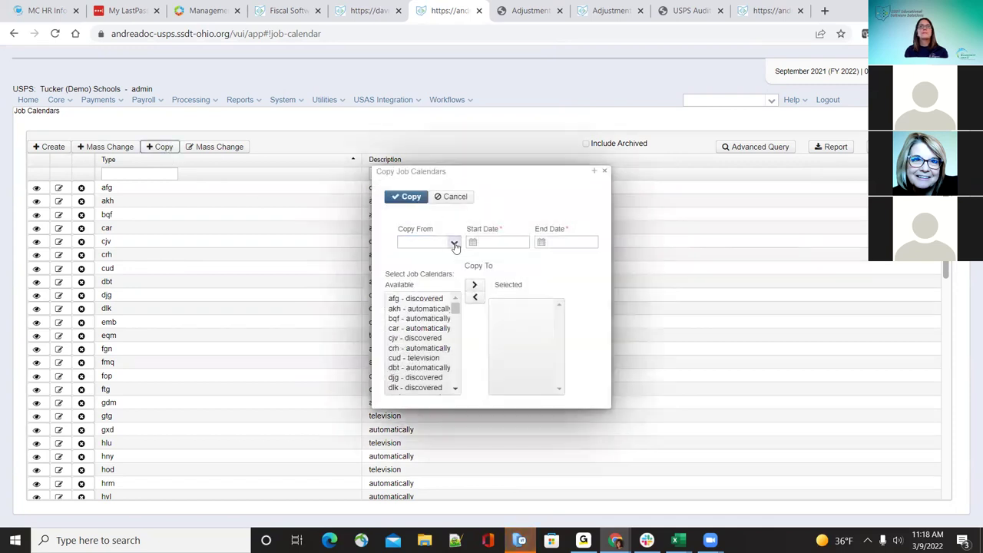
left_click(455, 243)
scroll(446, 338, "down", 3)
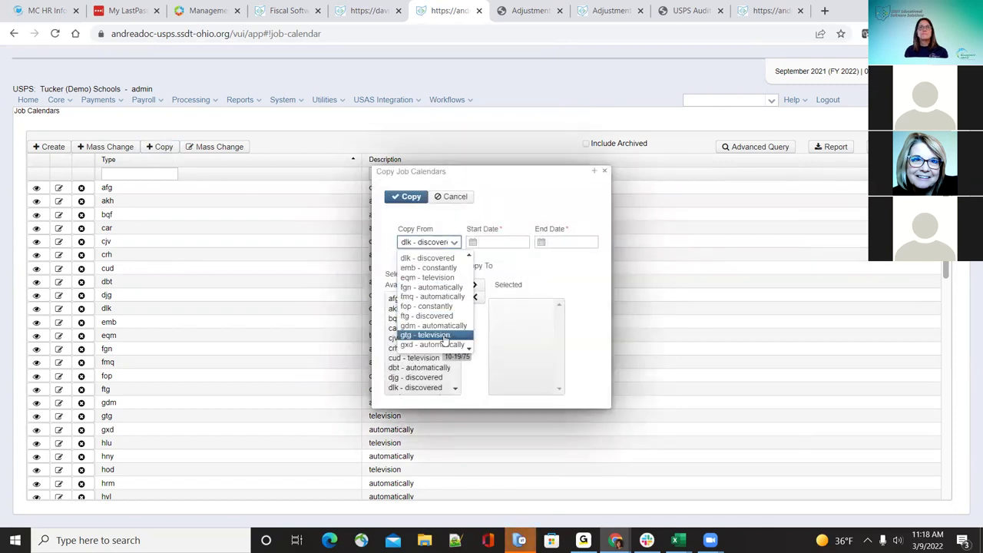
scroll(440, 336, "down", 3)
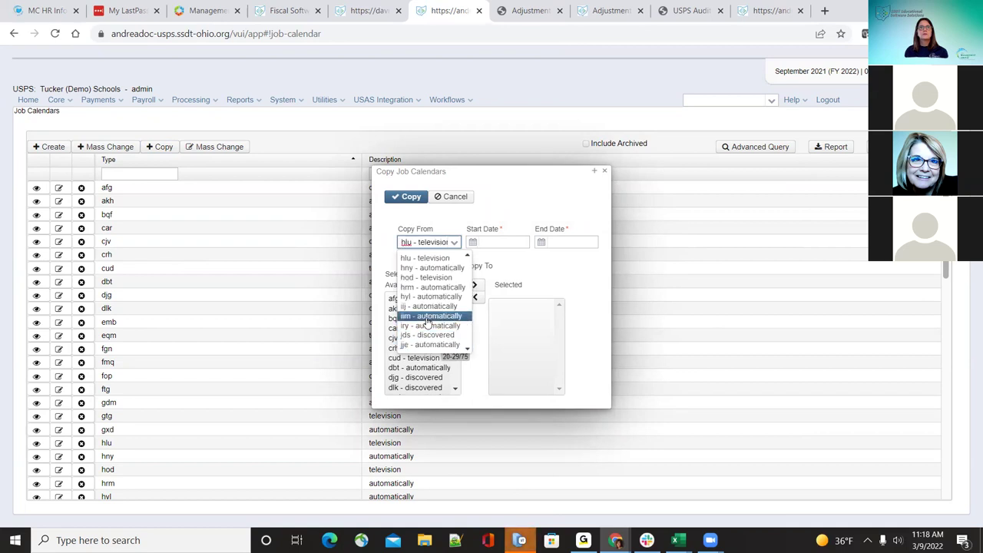
left_click(427, 307)
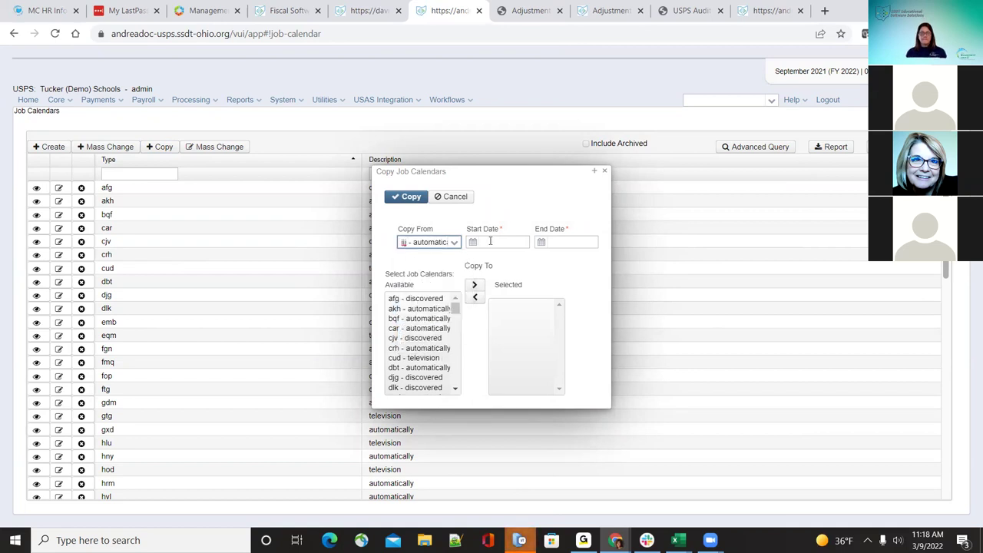
Step: Copy iij's 08/01/2021–06/30/2022 days into afg, akh and bqf, then open afg
left_click(490, 241)
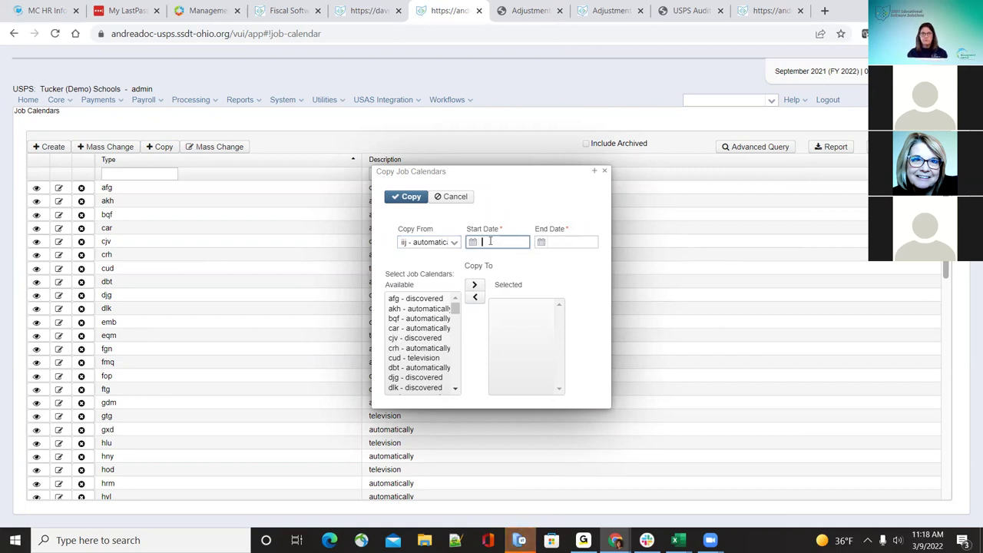
type("08/01/2021")
key("Tab")
type("06/30/2022")
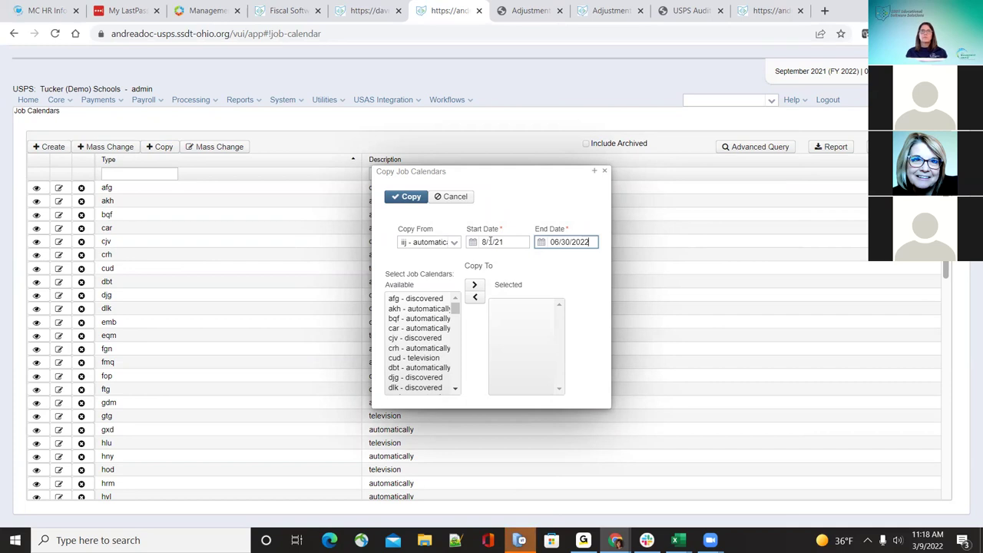
left_click(418, 299)
left_click(474, 286)
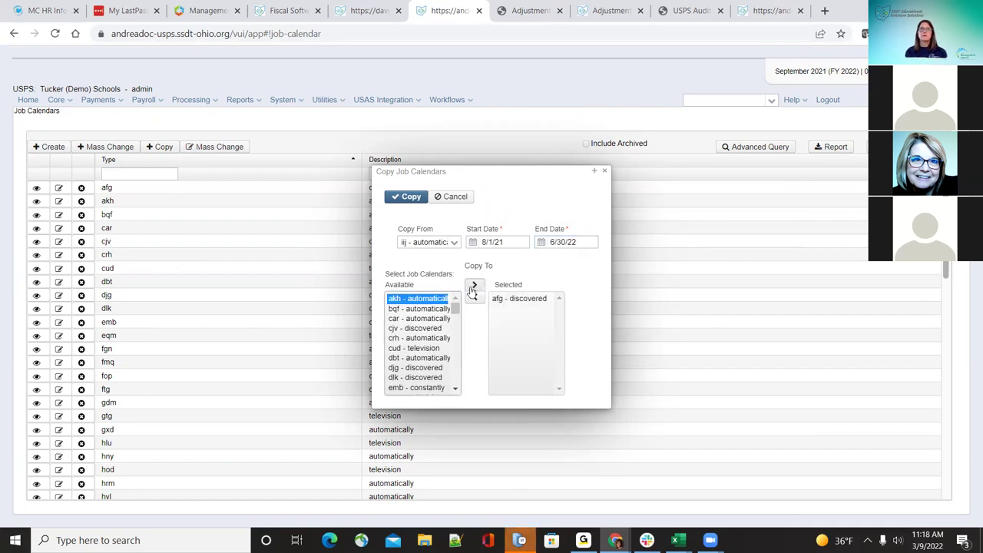
left_click(473, 288)
left_click(474, 286)
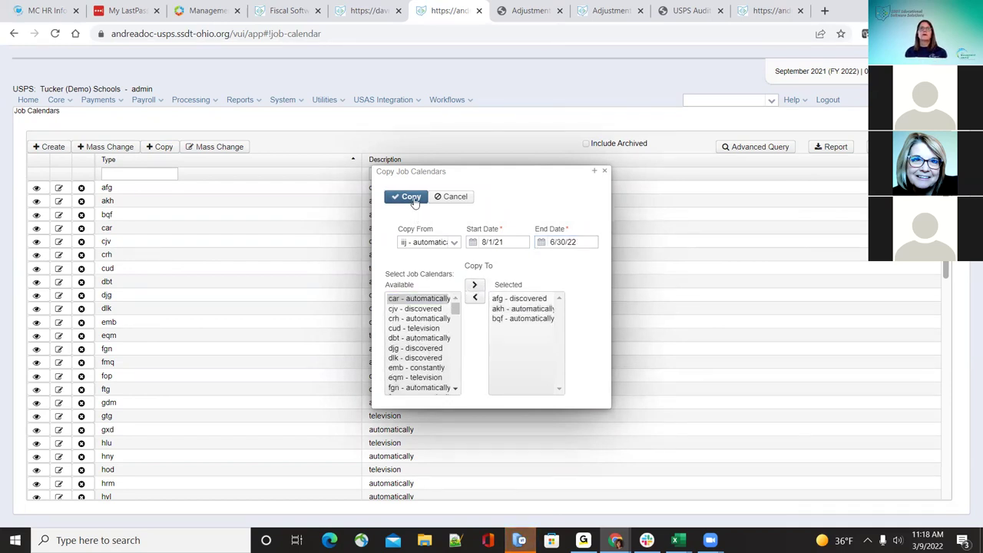
left_click(605, 171)
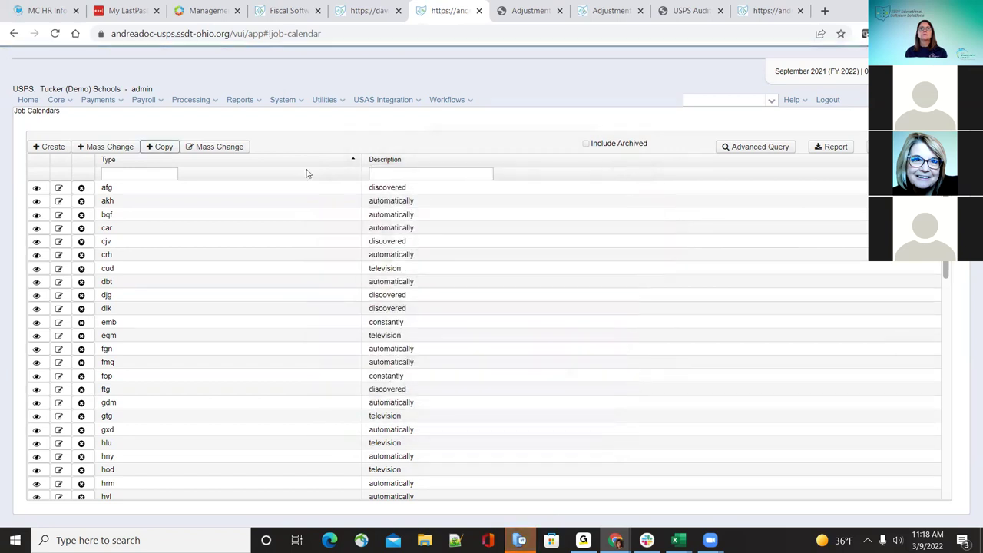
left_click(59, 189)
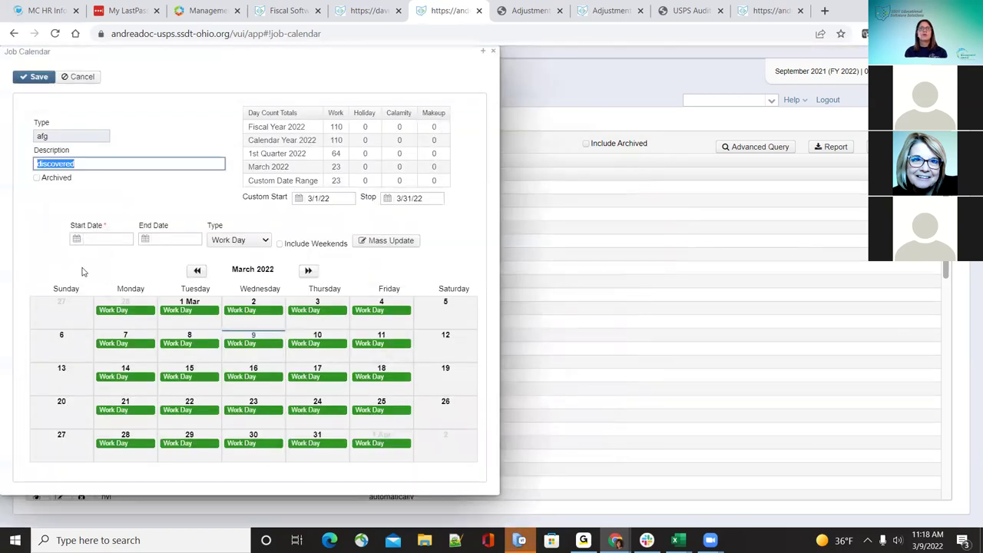
Step: Review afg's copied work days from December 2021 to February 2022, then close the calendar
left_click(196, 273)
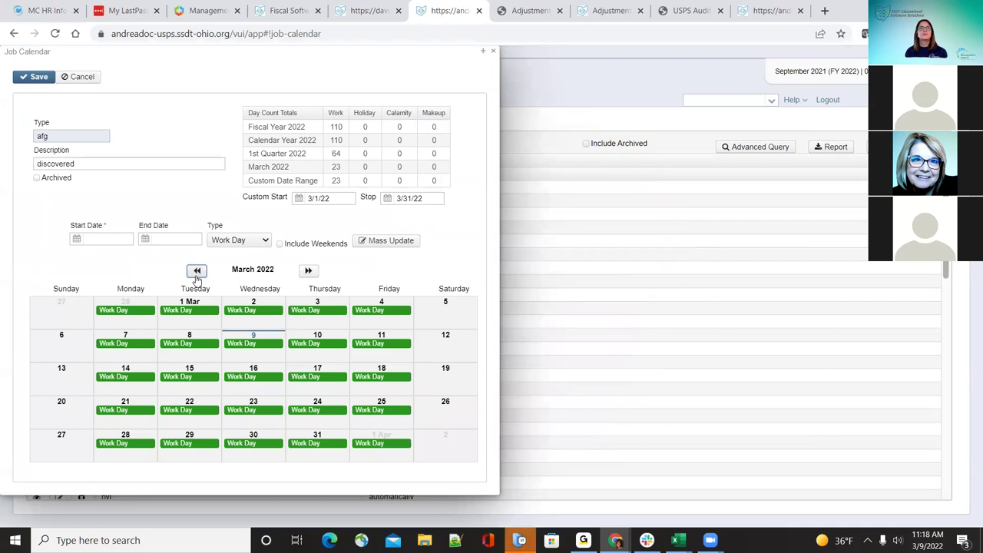
left_click(196, 273)
left_click(197, 273)
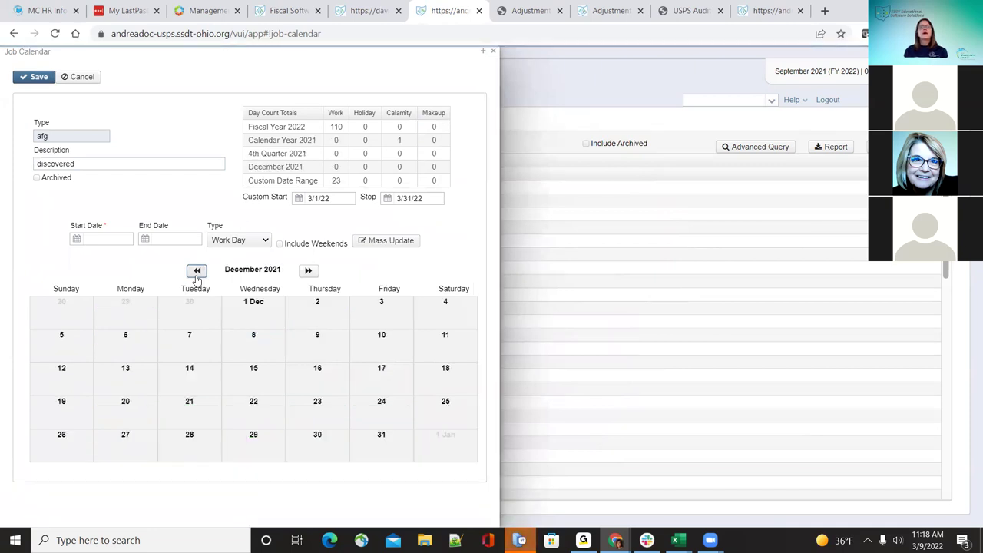
left_click(309, 272)
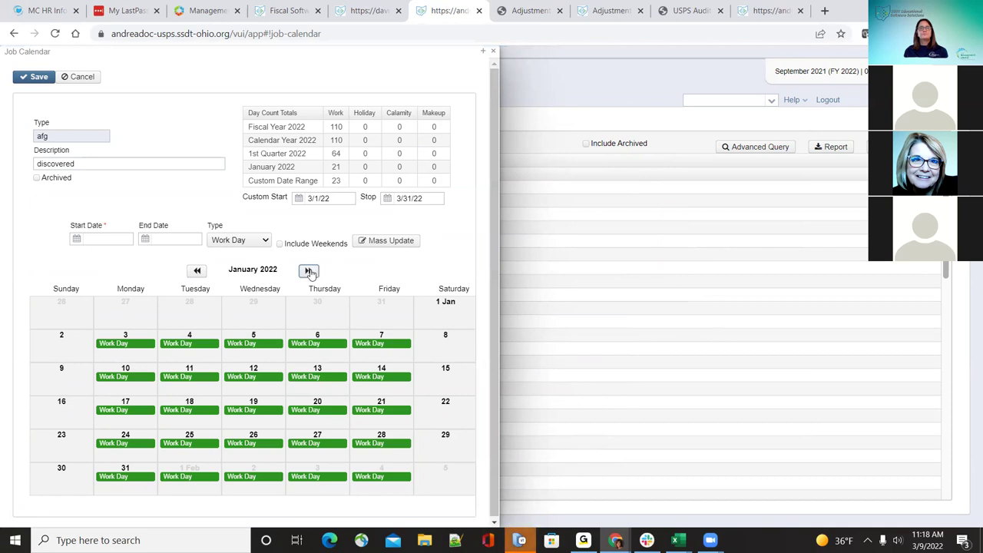
left_click(494, 53)
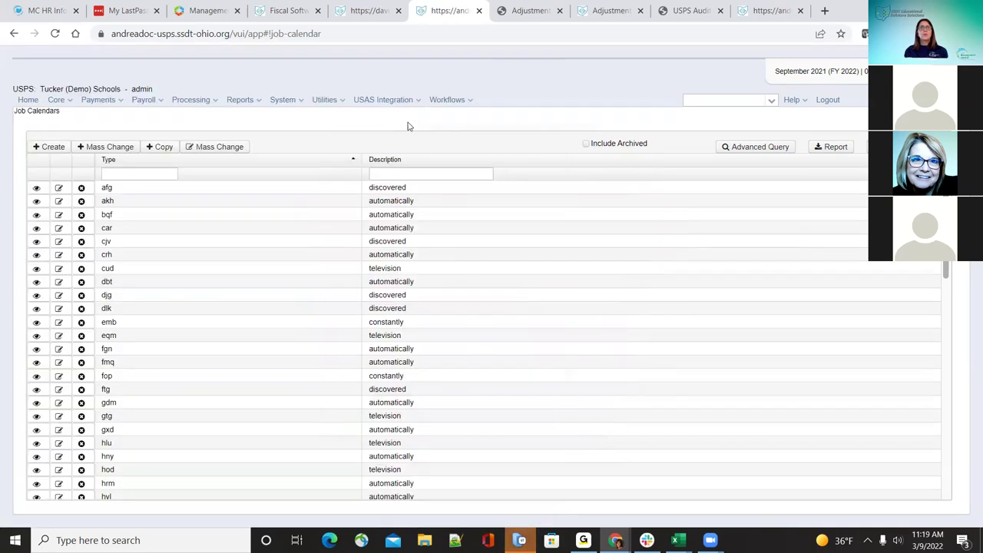
Step: Open Copy Job Calendars, browse the Copy From list, and close the form without copying
left_click(149, 149)
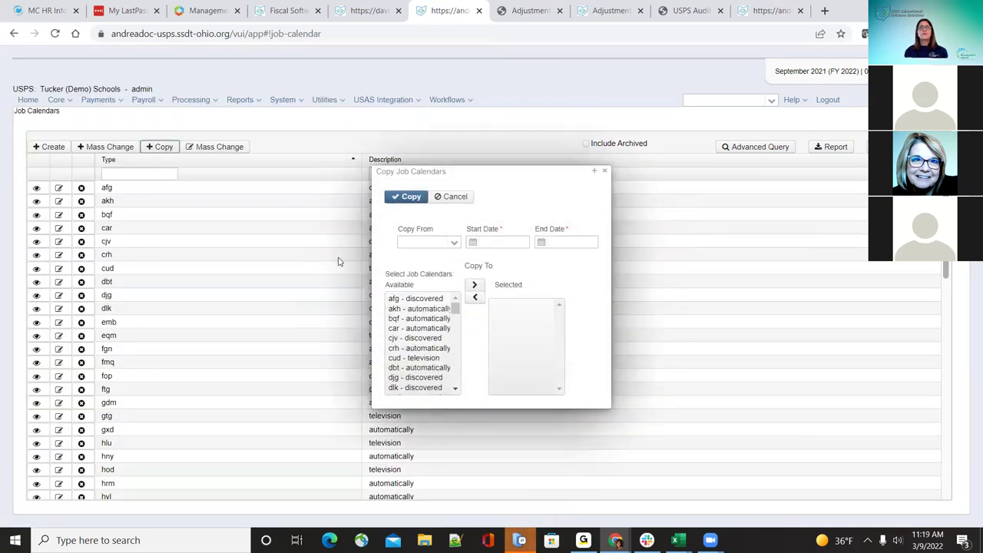
left_click(454, 244)
key("Down")
key("Down")
key("Down")
key("Down")
key("Down")
key("Down")
key("Down")
key("Down")
key("Down")
key("Down")
key("Down")
key("Down")
key("Down")
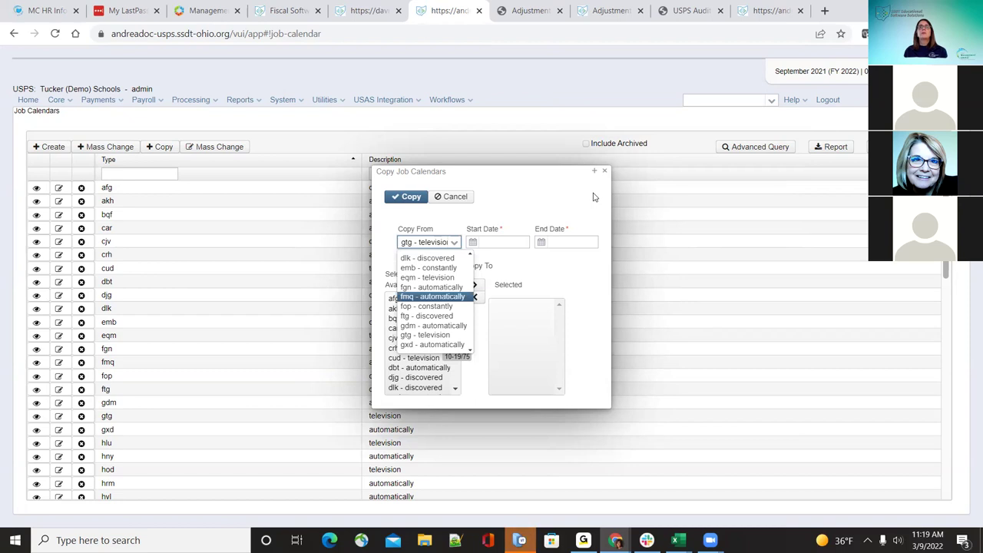
left_click(527, 198)
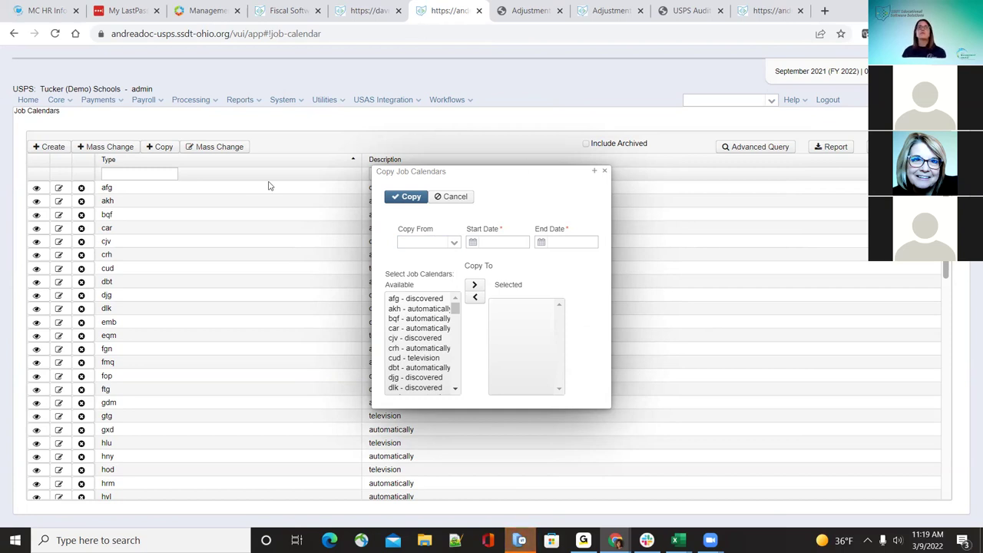
left_click(606, 176)
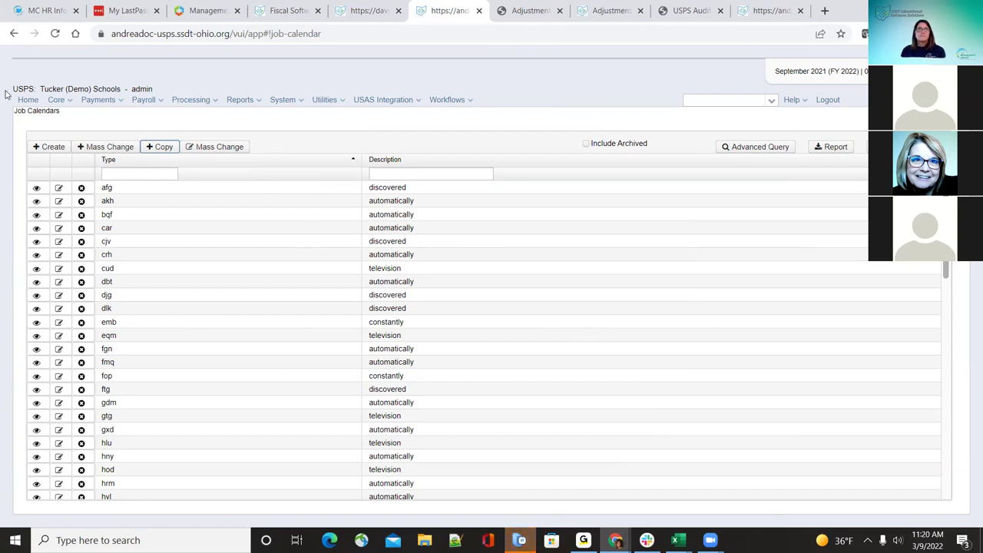
Step: Glance at the first employee's leave record under Core > Leaves, then switch to Core > Position
left_click(56, 100)
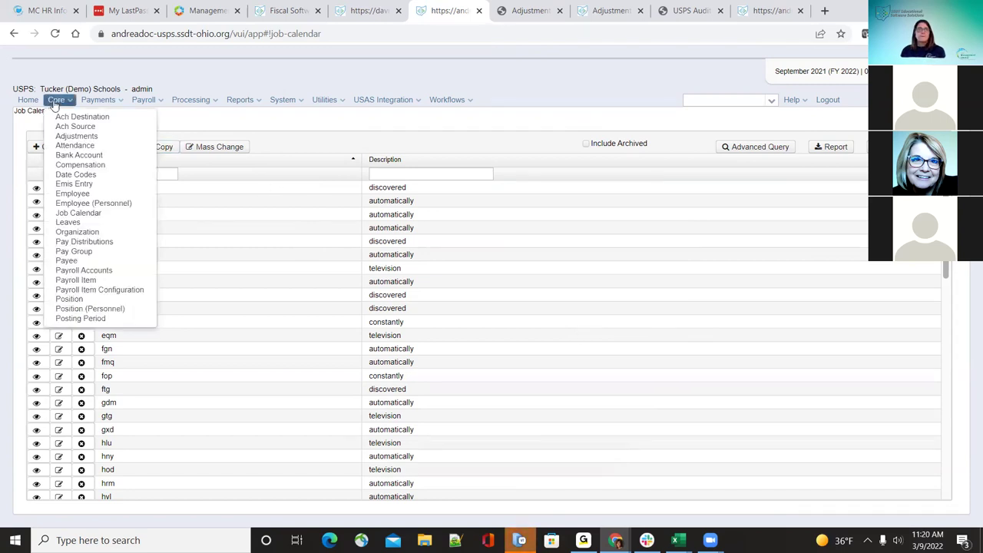
left_click(87, 218)
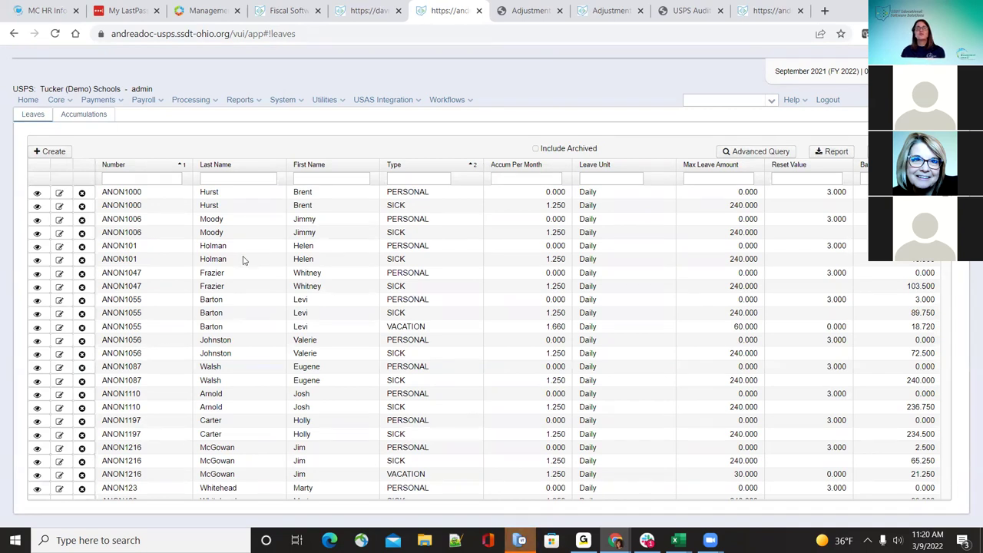
left_click(60, 193)
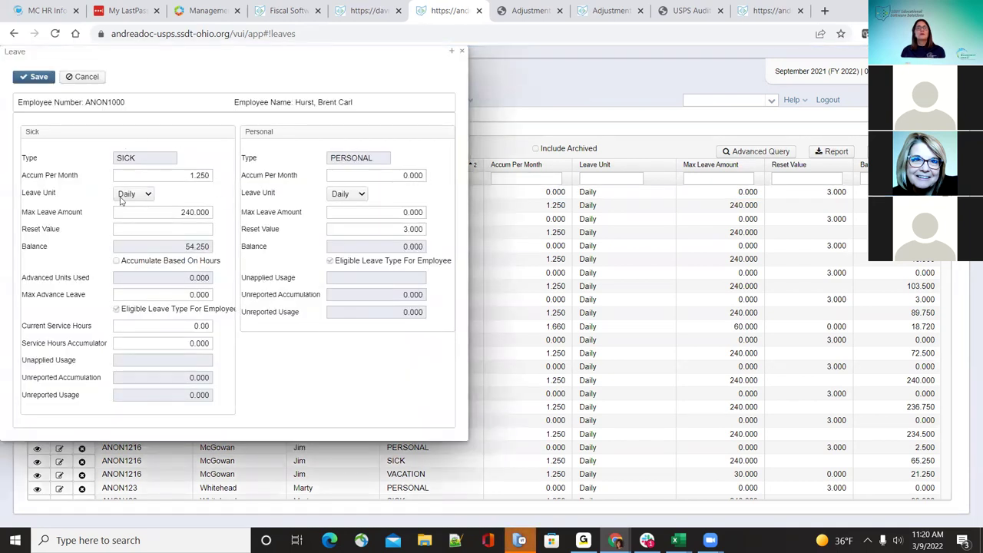
left_click(463, 53)
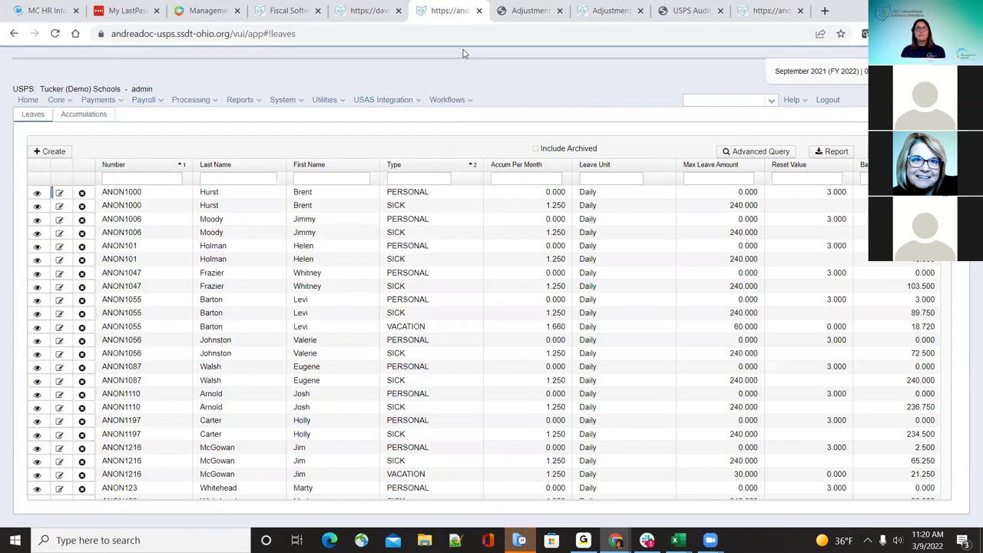
left_click(68, 102)
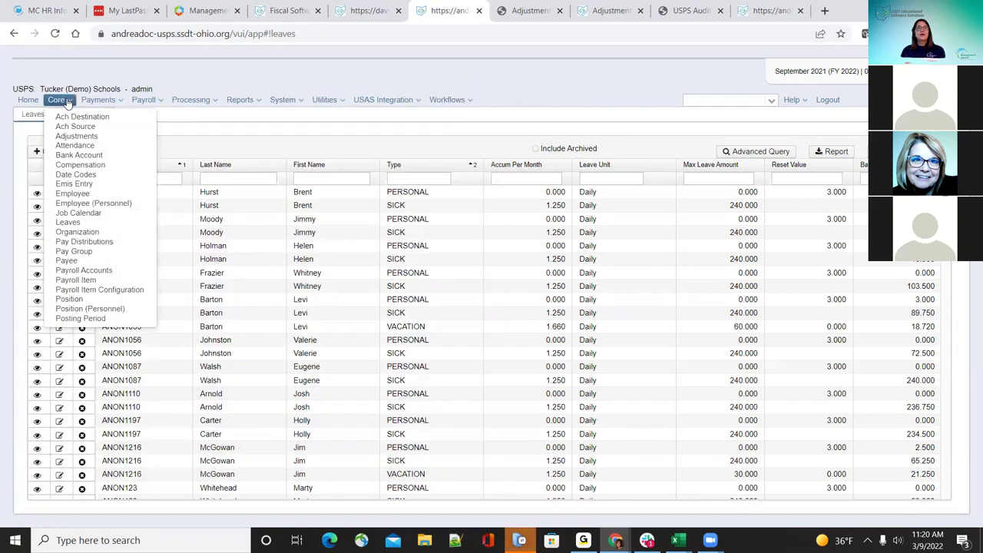
left_click(70, 300)
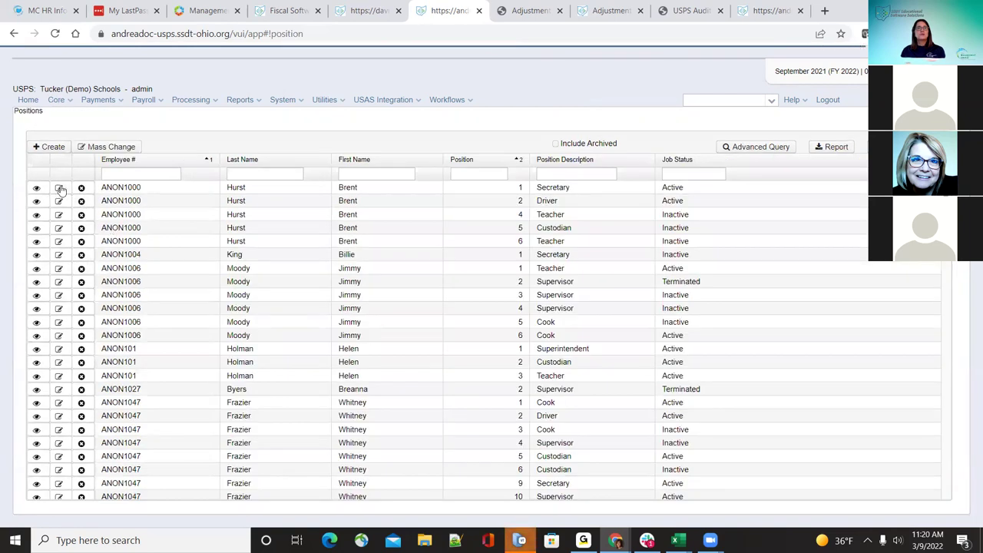
Step: Tick Eligible For Vacation Leave on position 1 (Secretary), save, and return to Core > Leaves
left_click(60, 189)
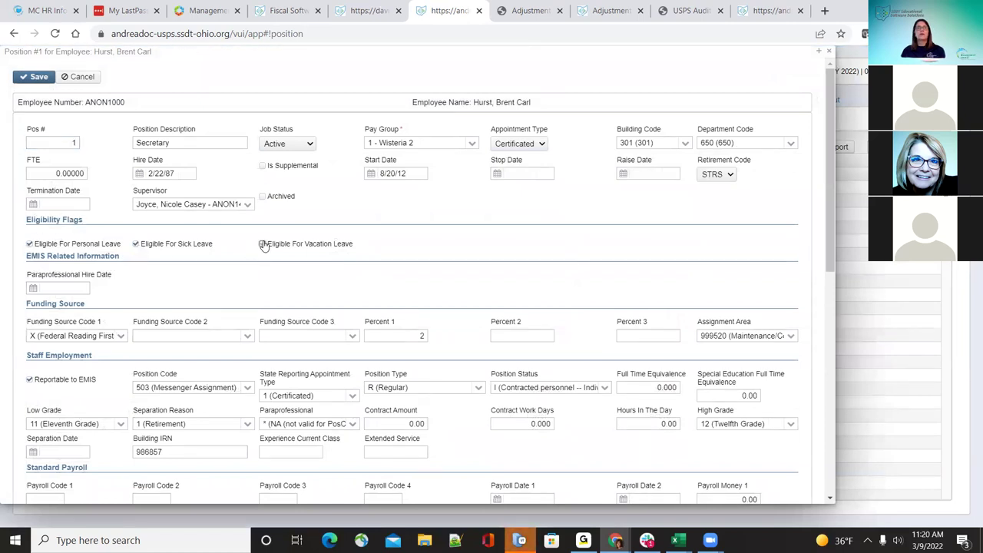
left_click(262, 245)
left_click(38, 78)
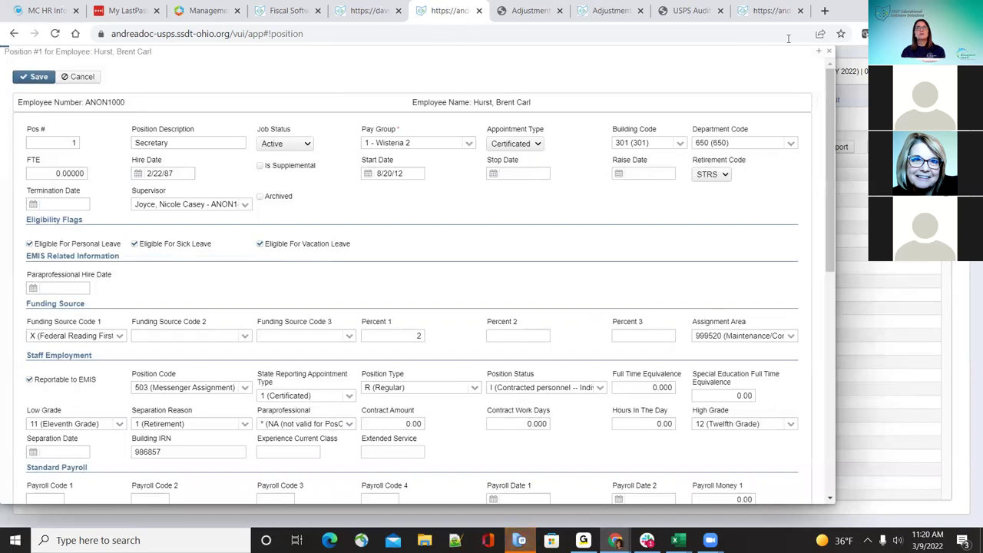
left_click(831, 52)
left_click(54, 102)
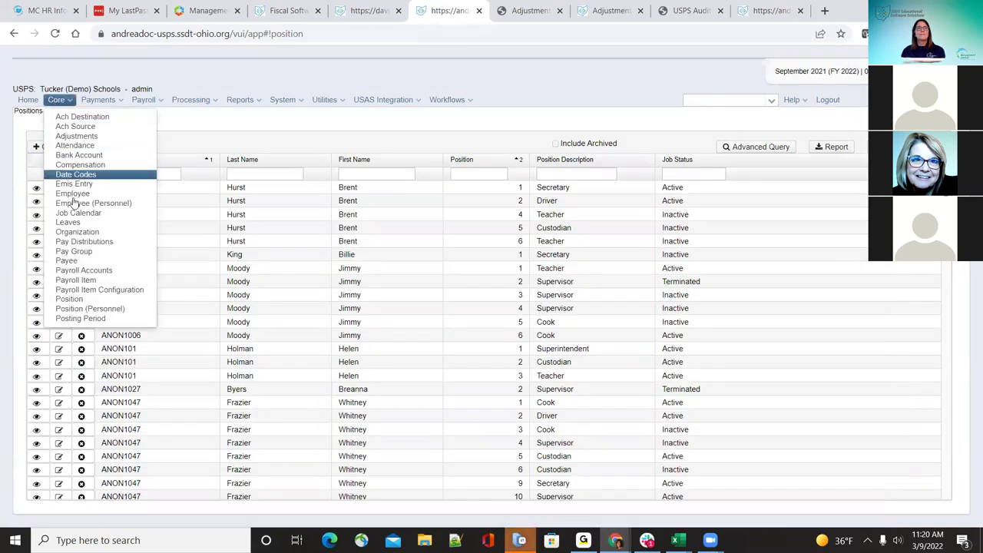
left_click(70, 227)
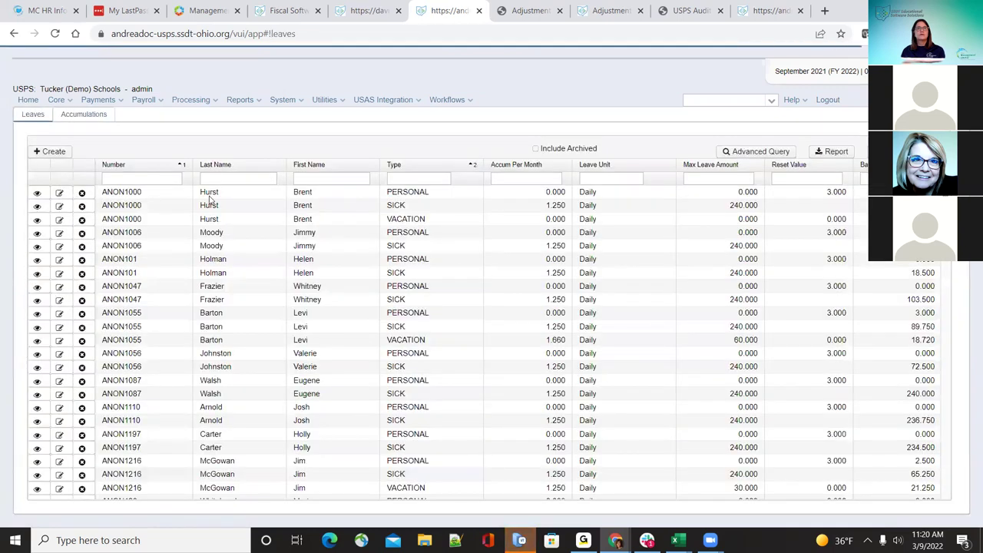
left_click(59, 192)
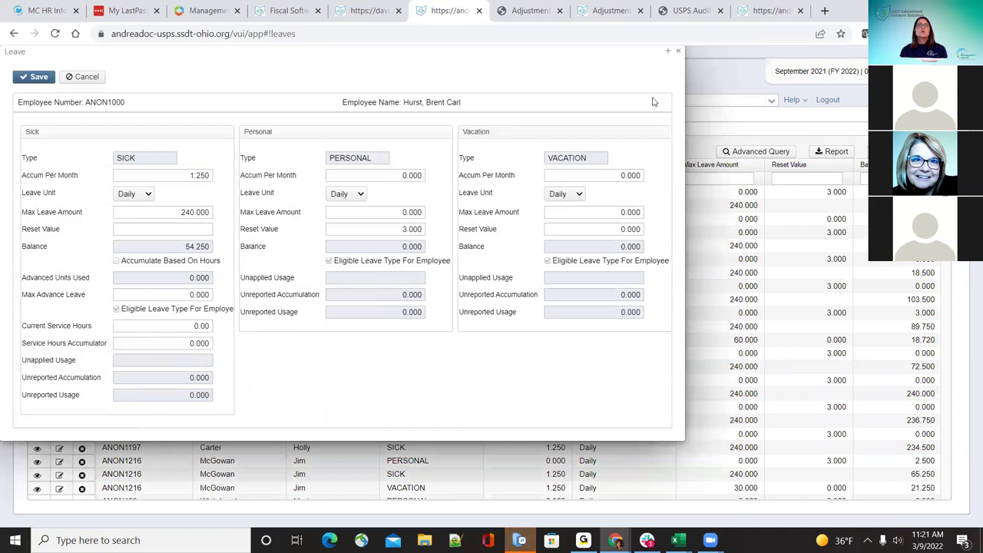
left_click(678, 51)
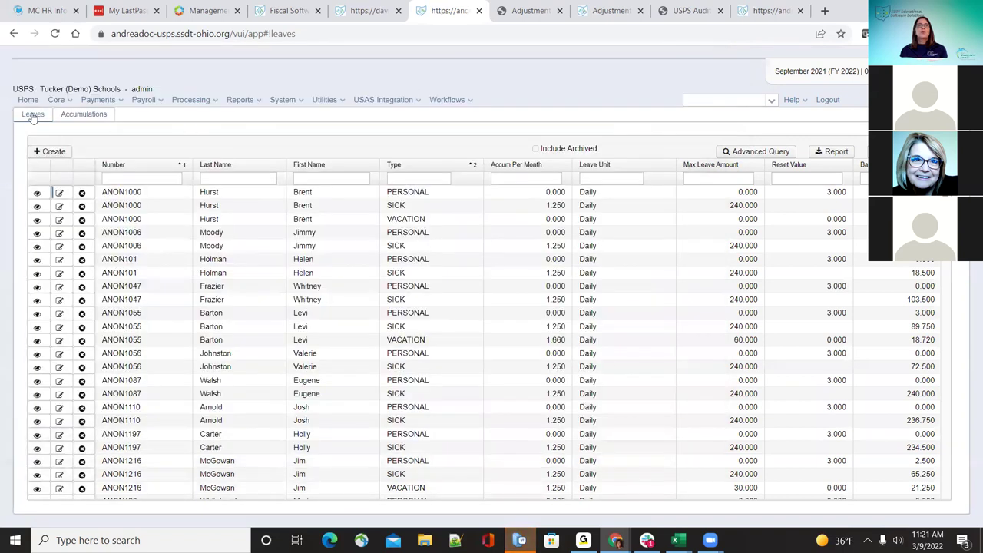
left_click(44, 153)
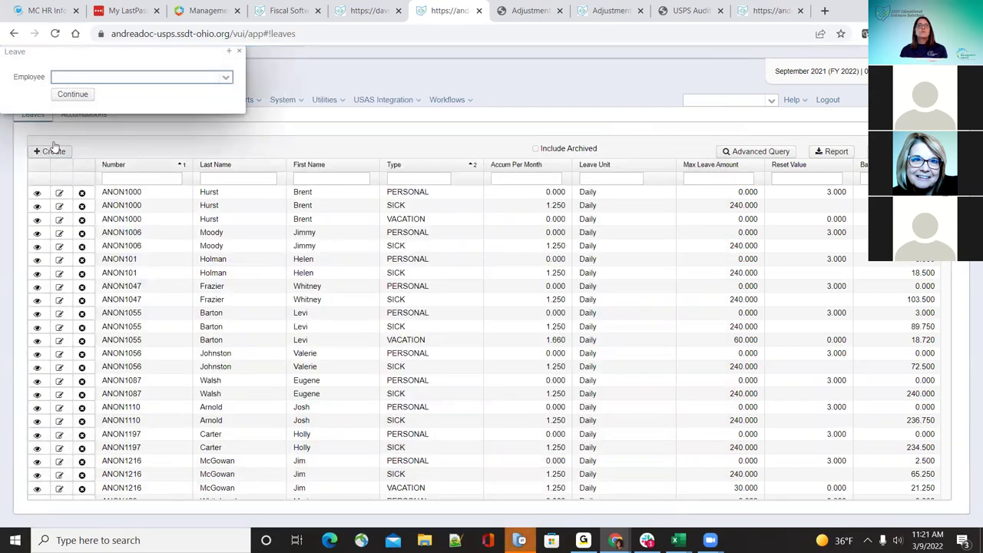
left_click(225, 80)
left_click(192, 101)
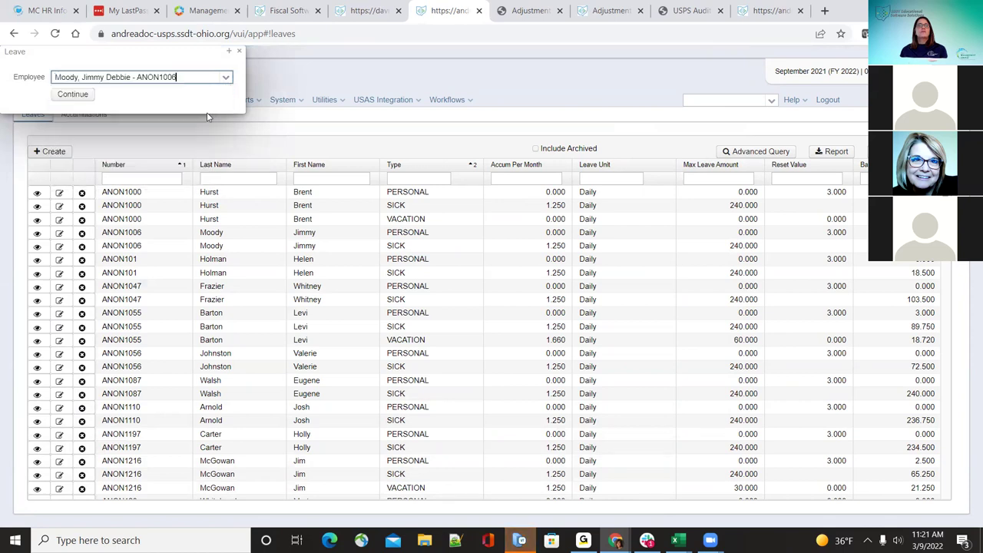
left_click(81, 95)
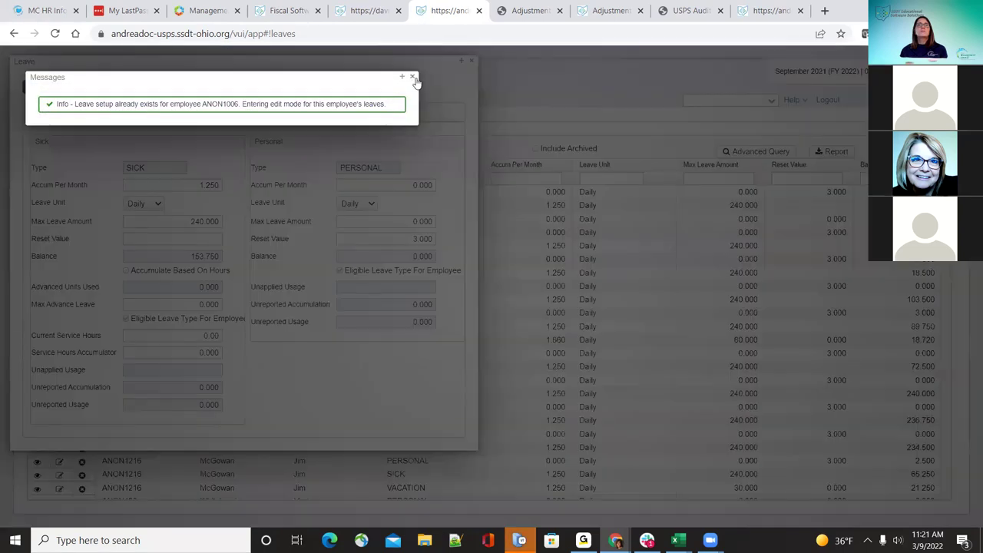
left_click(411, 77)
left_click(469, 62)
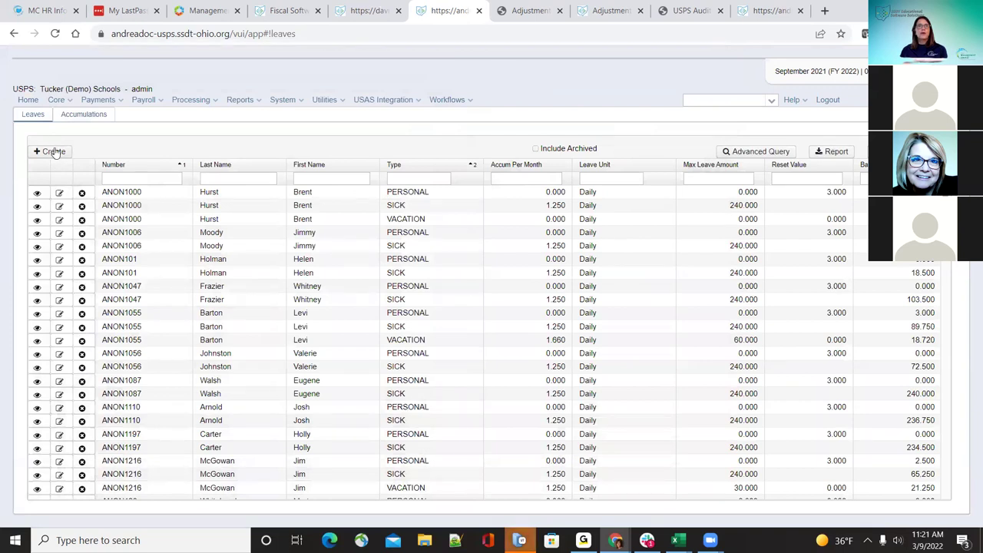
Step: Open the first employee's leave record and review the sick Leave Unit choices, keeping days
left_click(58, 193)
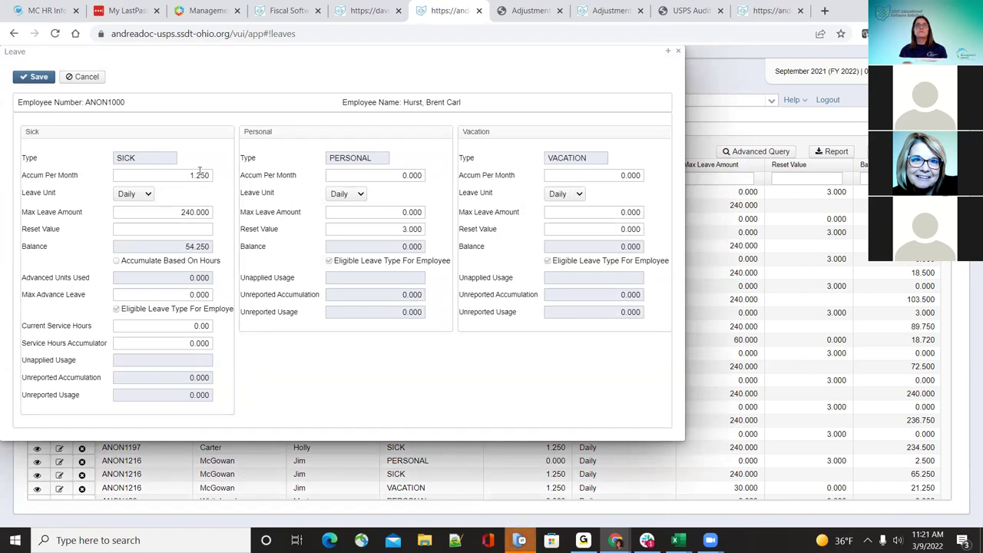
left_click(141, 194)
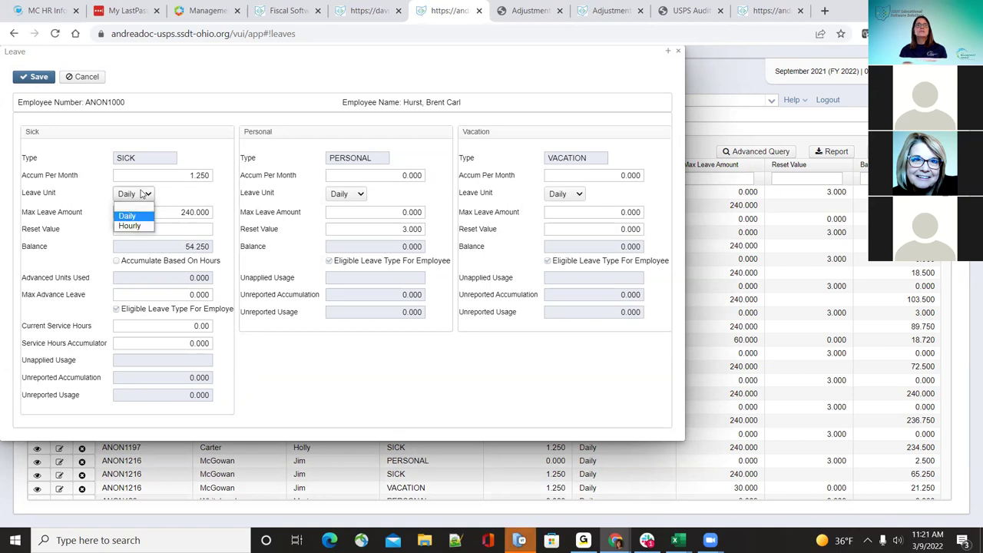
left_click(142, 194)
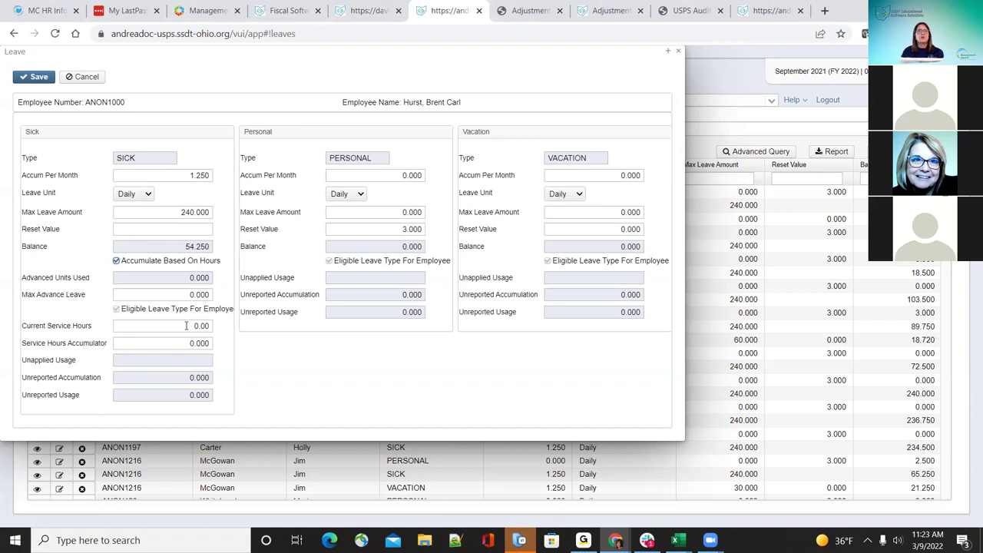
Step: Enter 4.6 as the sick leave Service Hours Accumulator, correcting an initial 4.5
left_click(180, 342)
type("4.5")
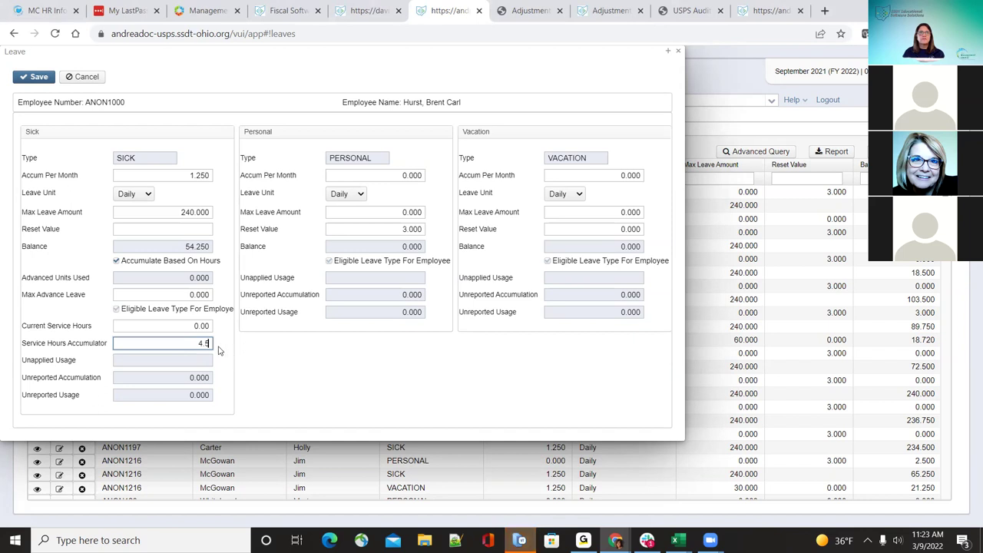
key("BackSpace")
type("6")
left_click(301, 370)
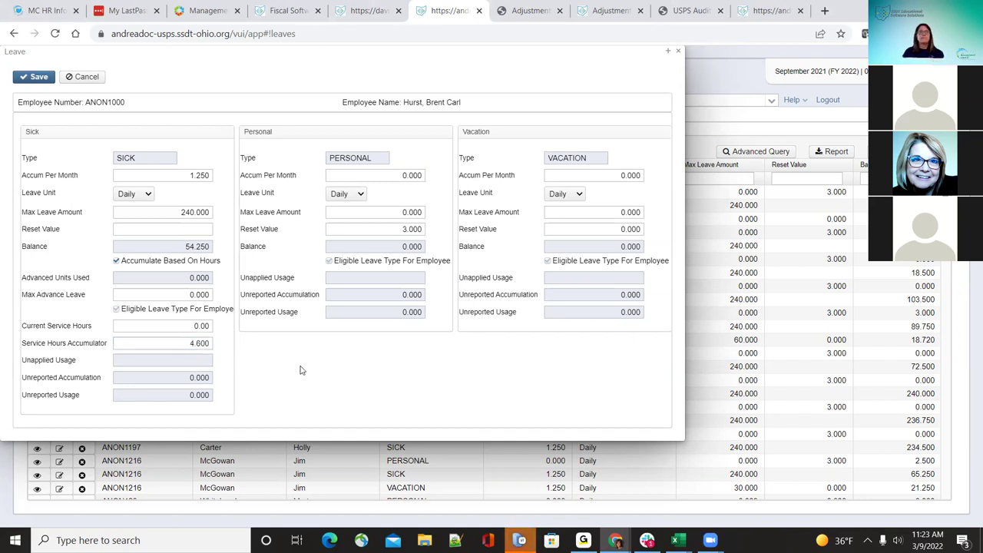
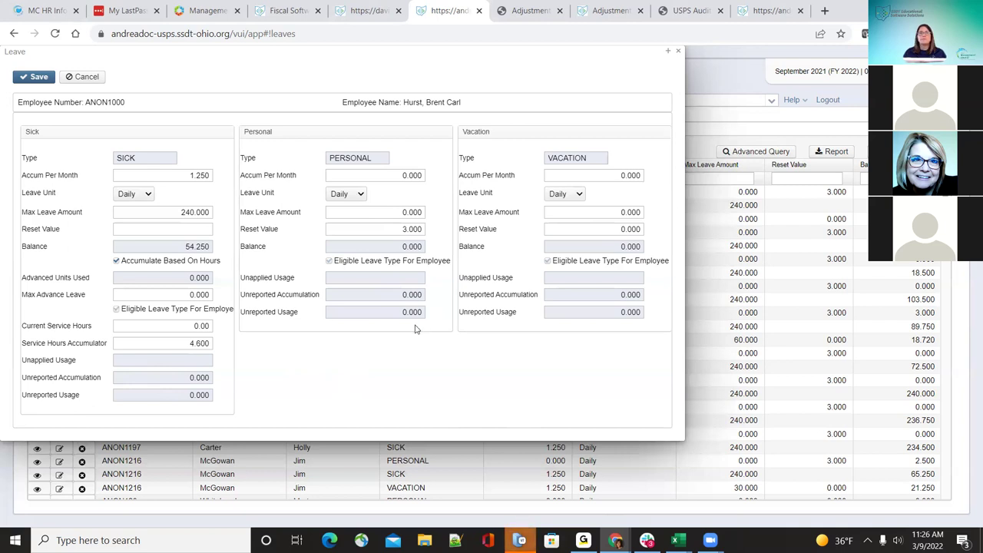
Step: Enter 1.25 as the vacation Accum Per Month and 240.00 as the Max Leave Amount
left_click(611, 176)
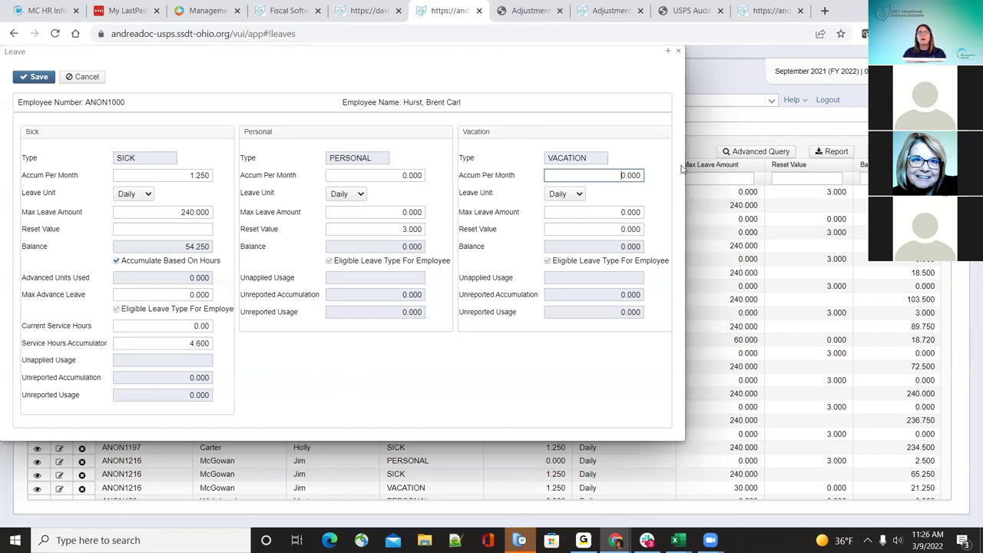
type("1.25")
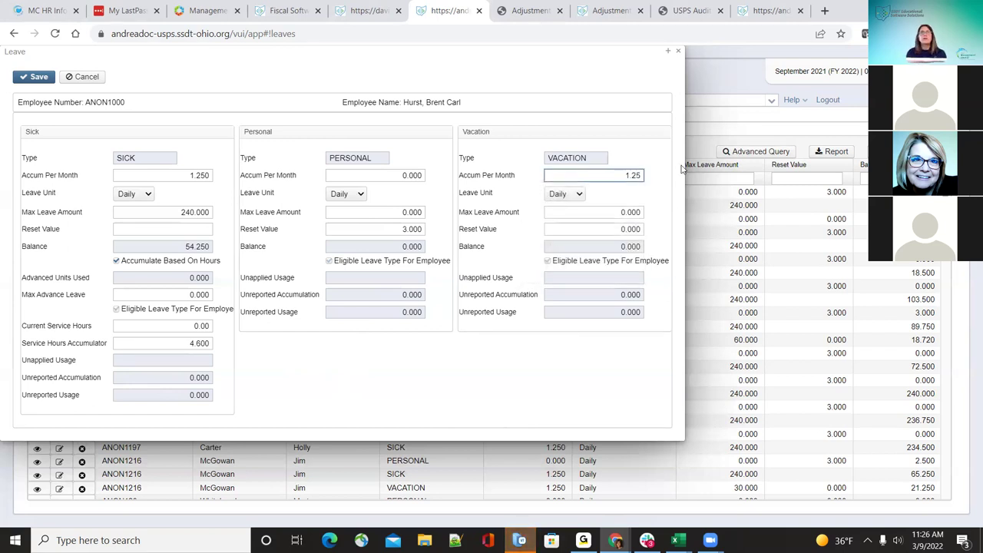
left_click(614, 218)
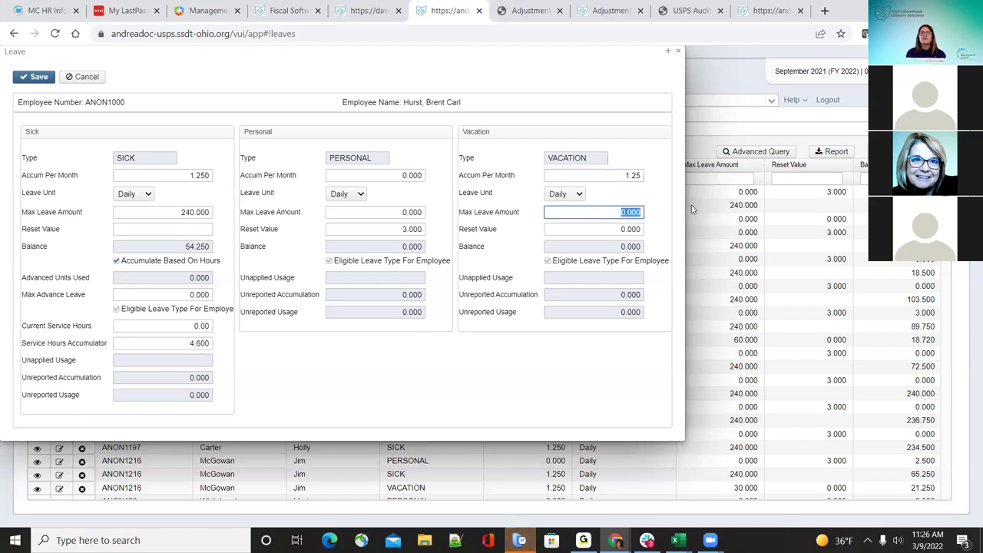
type("240.00")
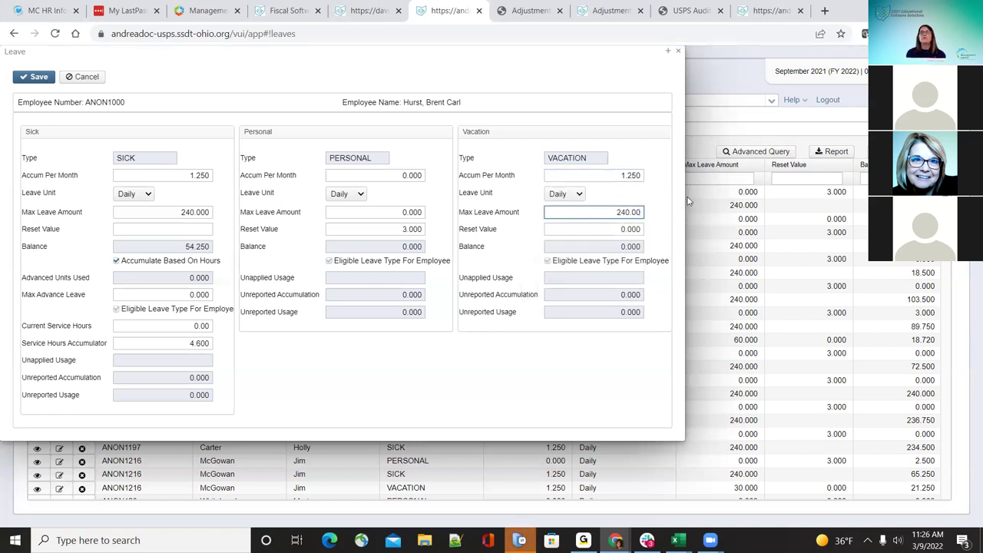
left_click(673, 195)
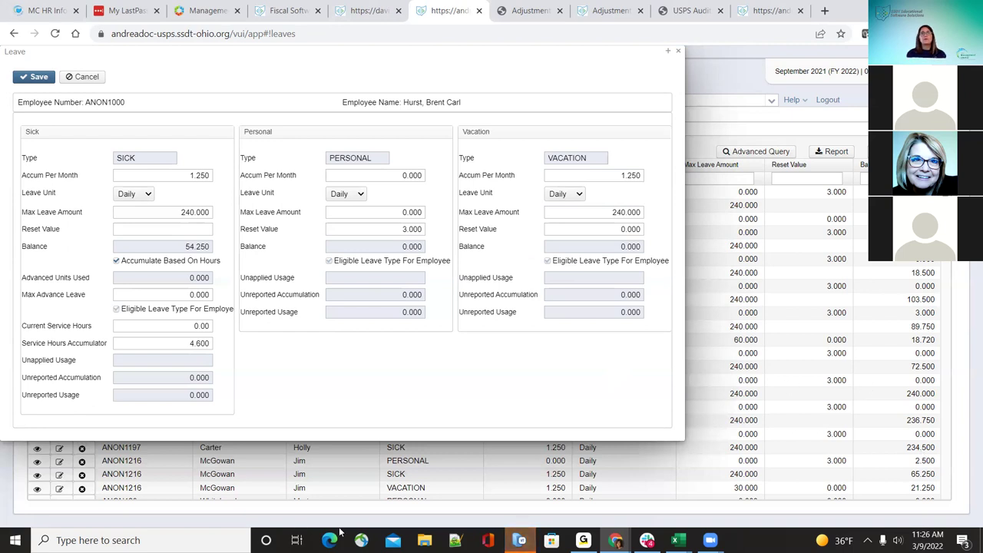
Step: Set the sick Max Advance Leave to 5.0, save the leave record and close it
left_click(185, 294)
type("5.0")
left_click(283, 397)
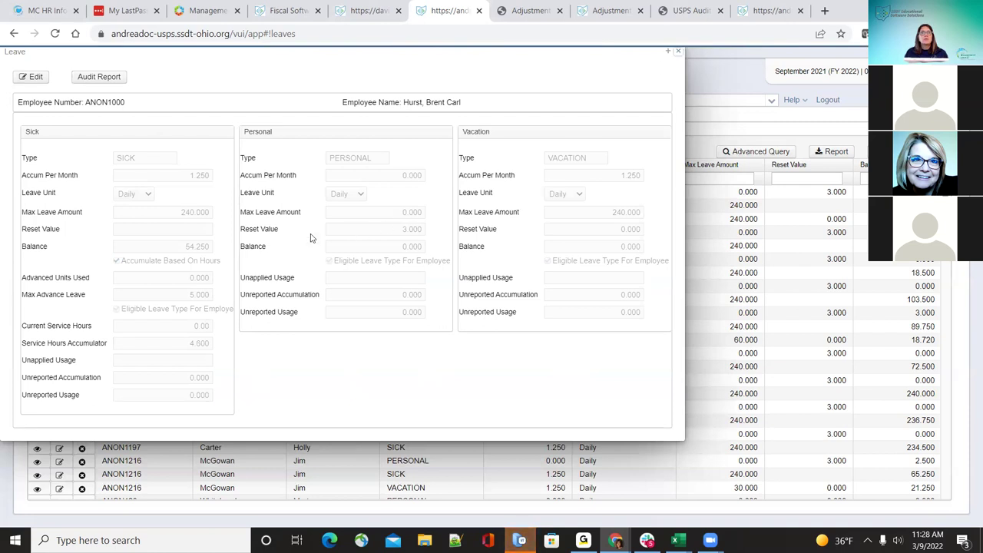
key("Escape")
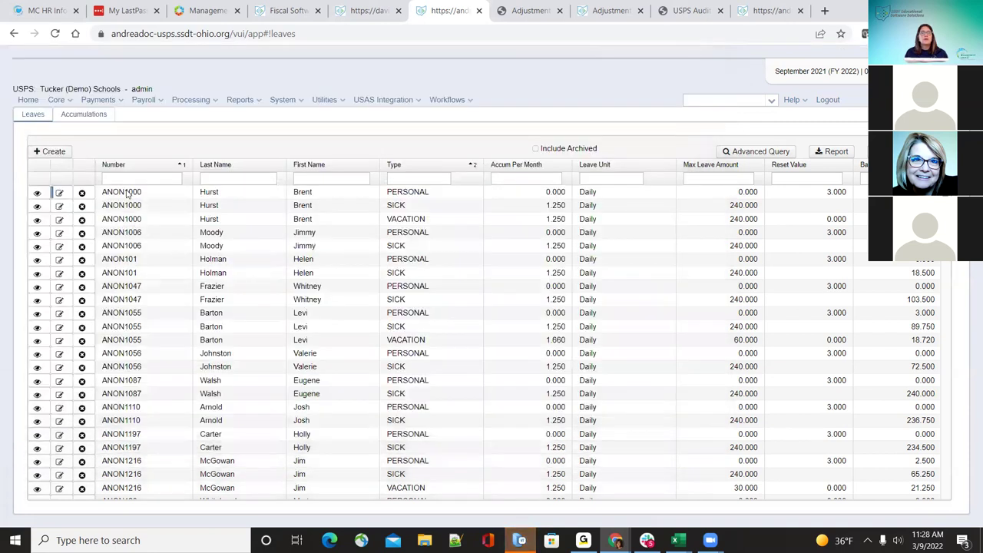
Step: Review the balance history of several employees' sick and personal leave entries, then close the details panel
left_click(132, 209)
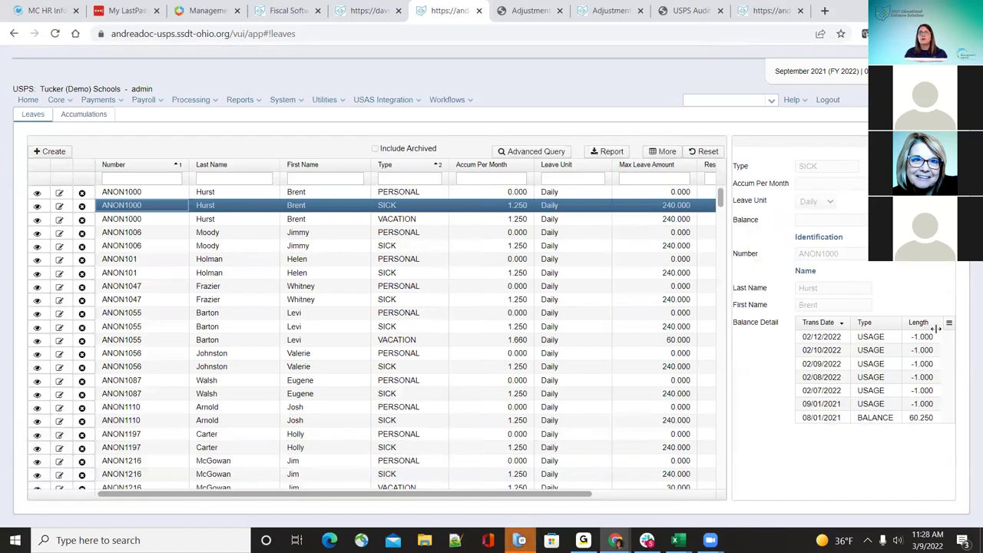
left_click(937, 322)
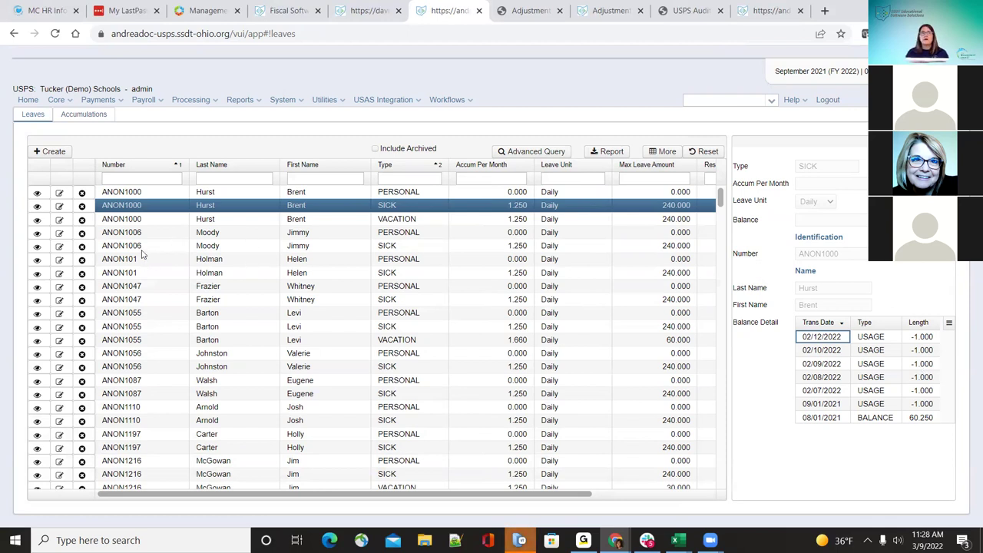
left_click(144, 261)
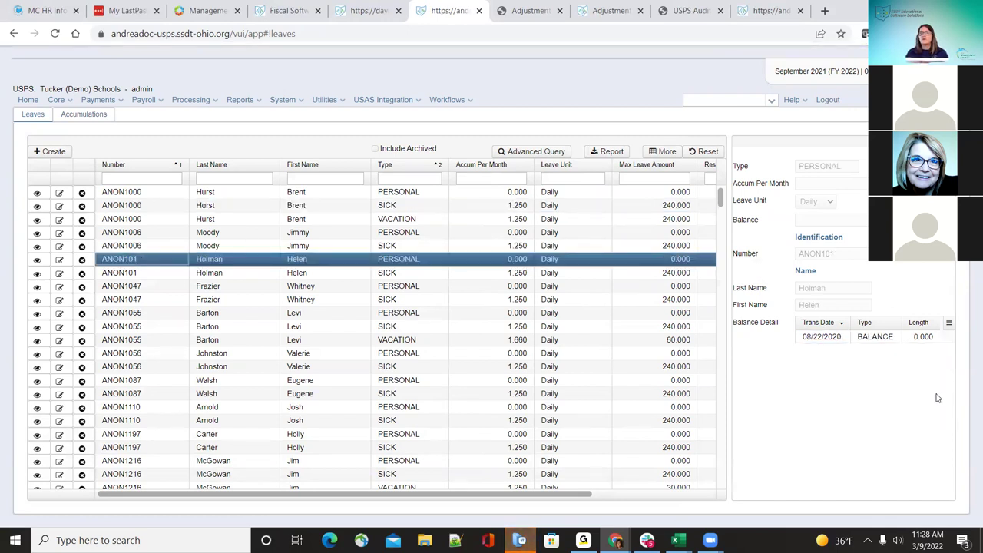
left_click(246, 328)
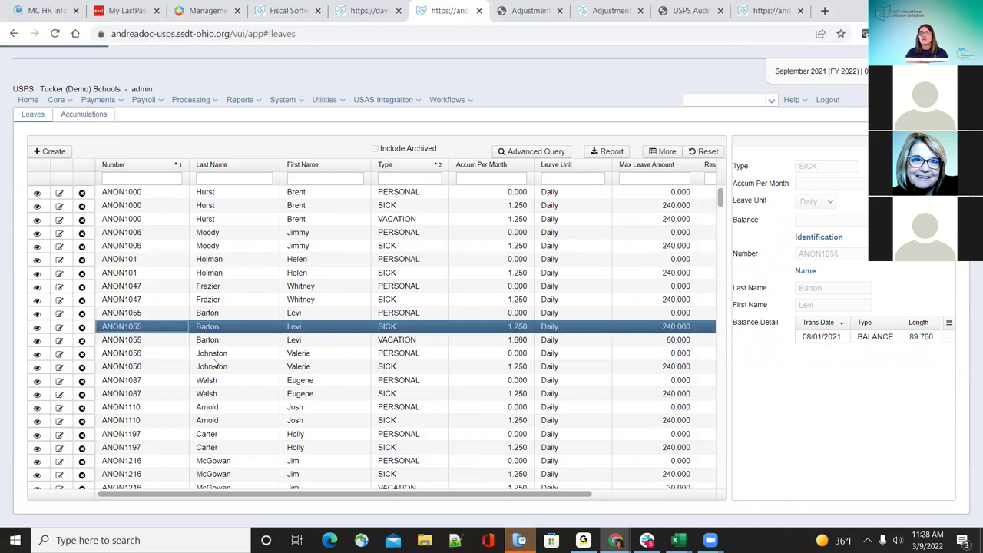
left_click(145, 395)
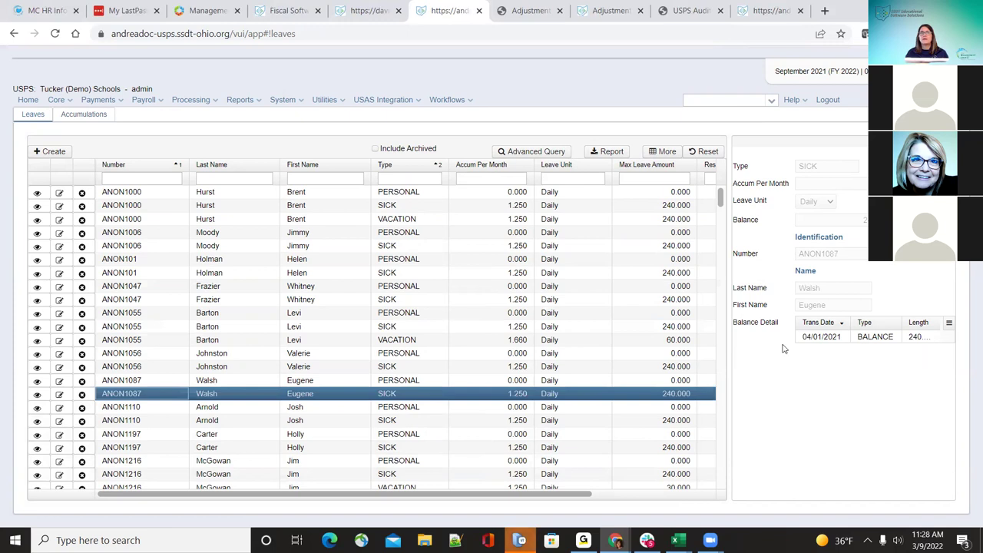
left_click_drag(943, 326, 346, 434)
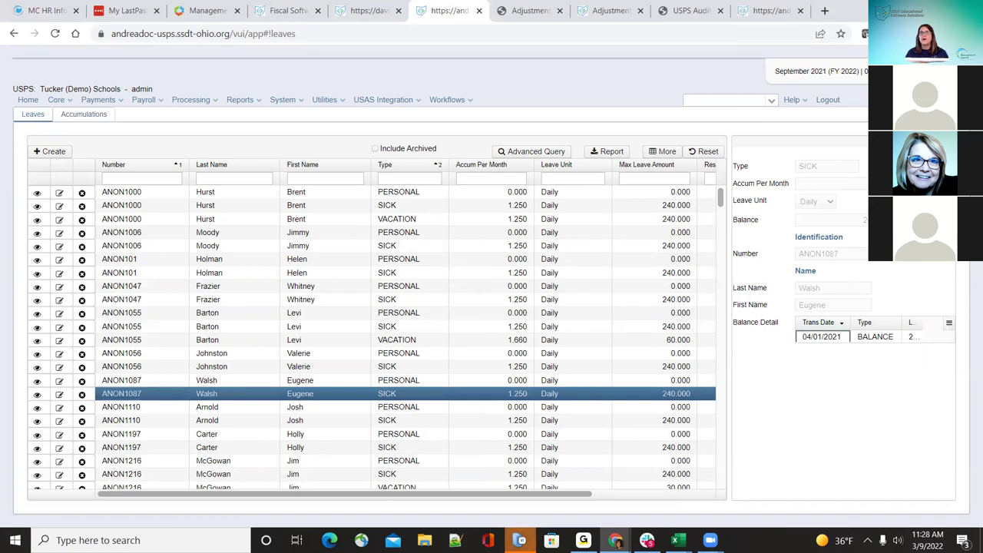
key("Escape")
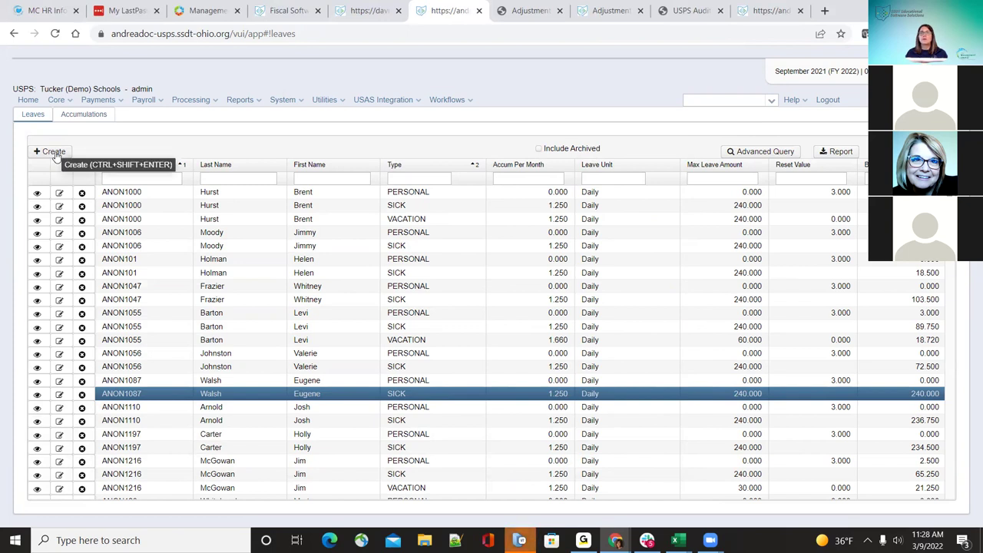
Step: Start a new accumulation for the employee's Teacher (1) position with leave type SICK
left_click(83, 117)
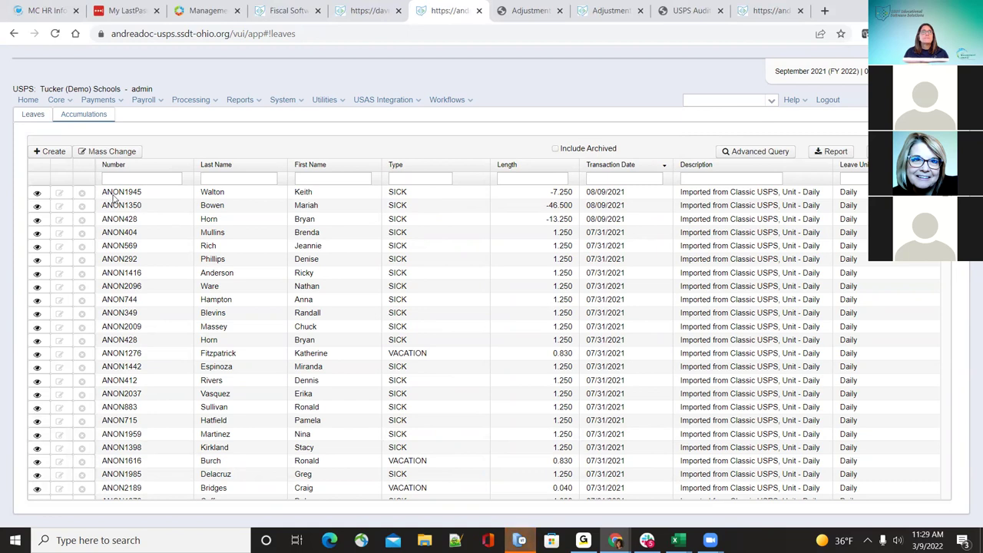
left_click(56, 153)
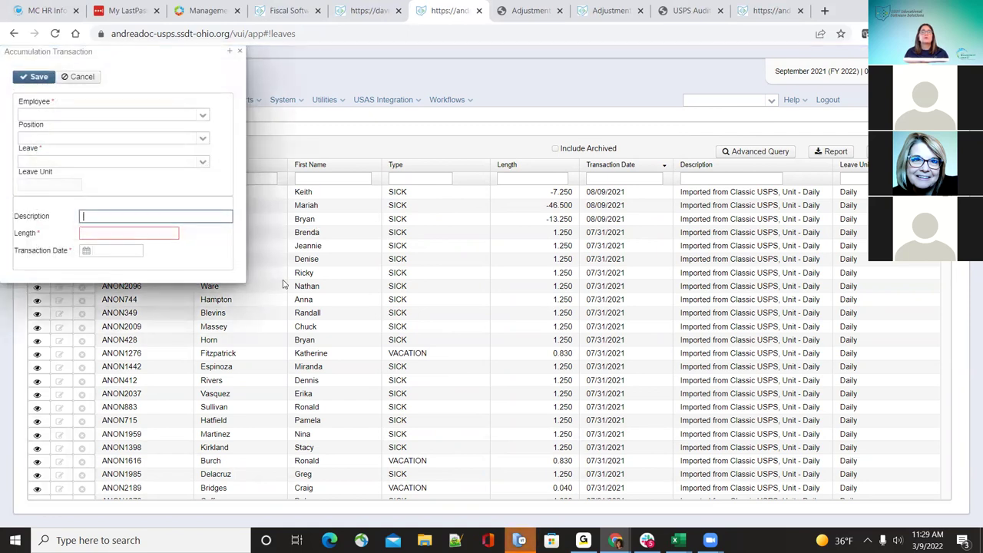
left_click(203, 117)
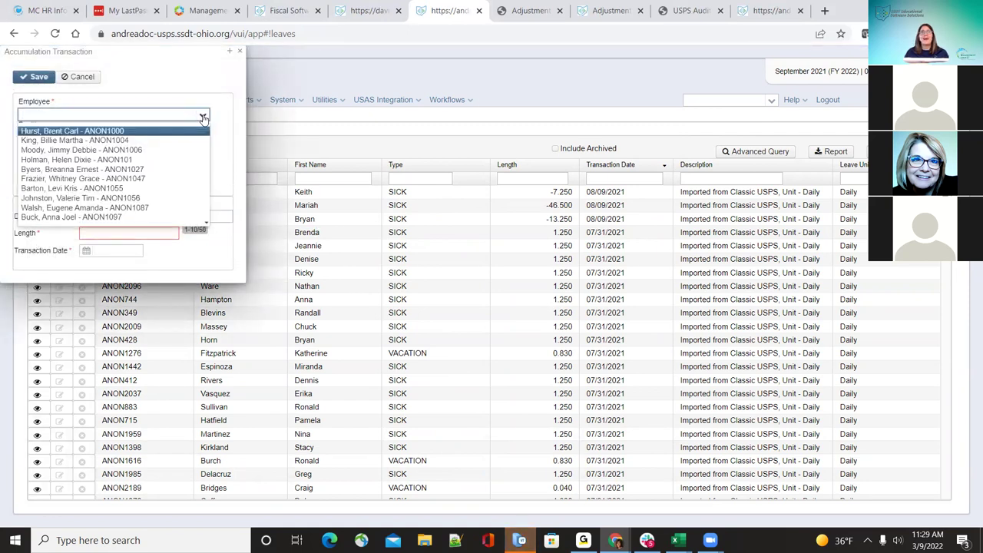
left_click(183, 150)
left_click(201, 138)
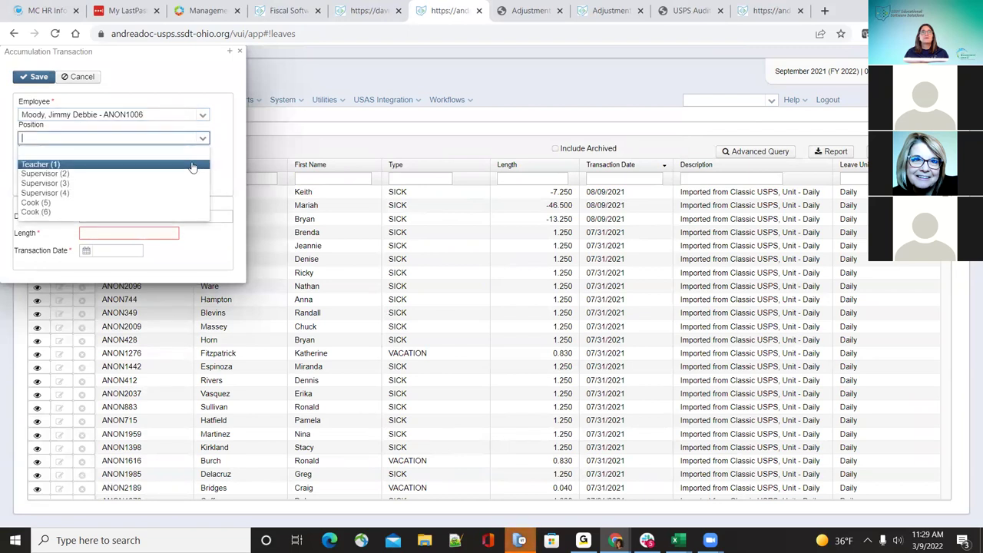
left_click(194, 165)
left_click(202, 161)
left_click(162, 196)
Step: Enter description 'test', length 1.25 and date 09/01/2021, then save and close the transaction
left_click(123, 217)
type("test")
key("Tab")
type("1.25")
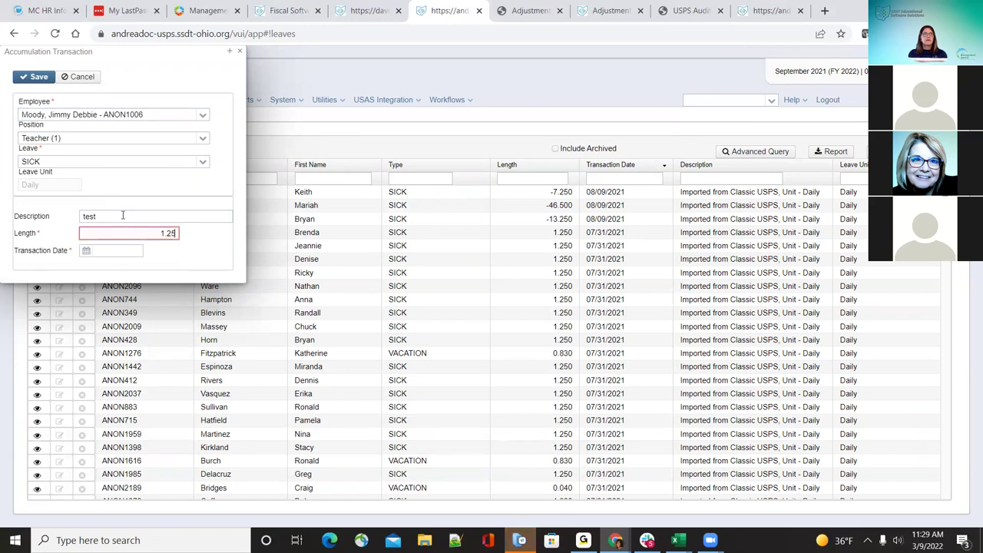
key("Tab")
type("09/01/2021")
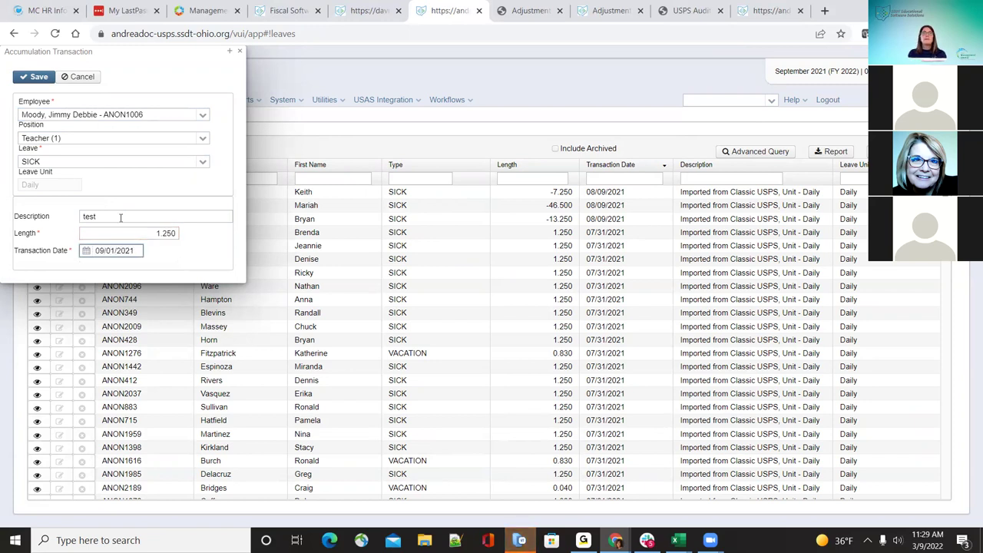
left_click(40, 77)
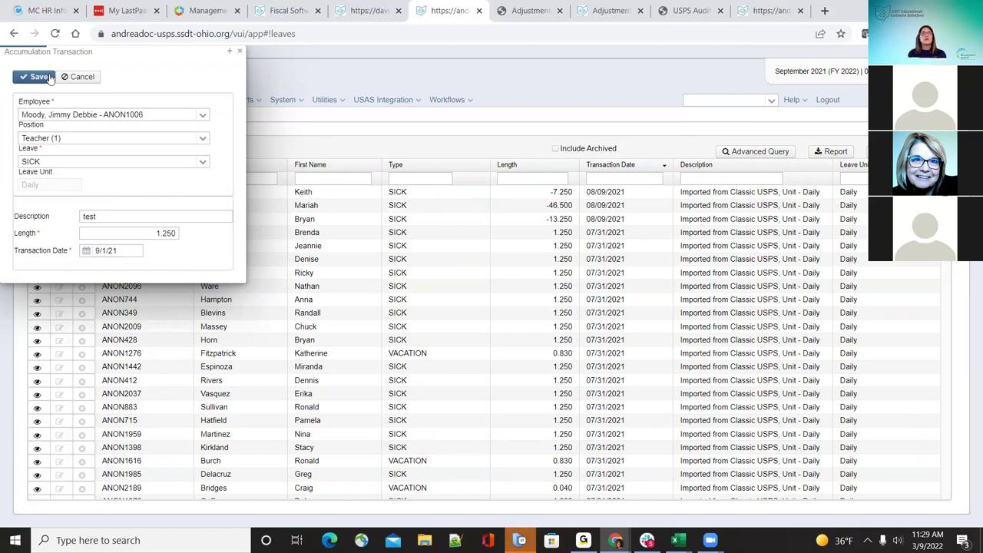
left_click(239, 52)
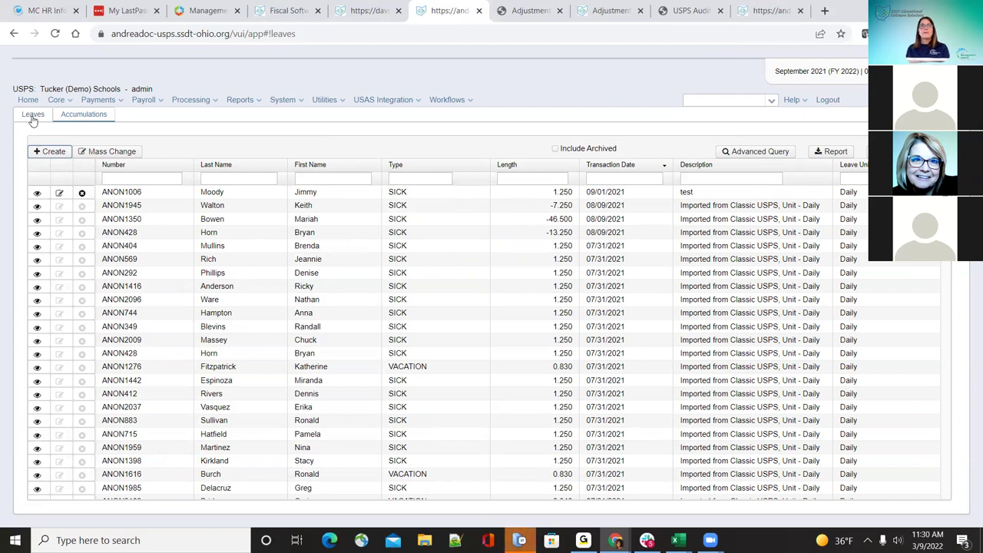
Step: Return to the Leaves list, then go to Core > Organization
left_click(33, 116)
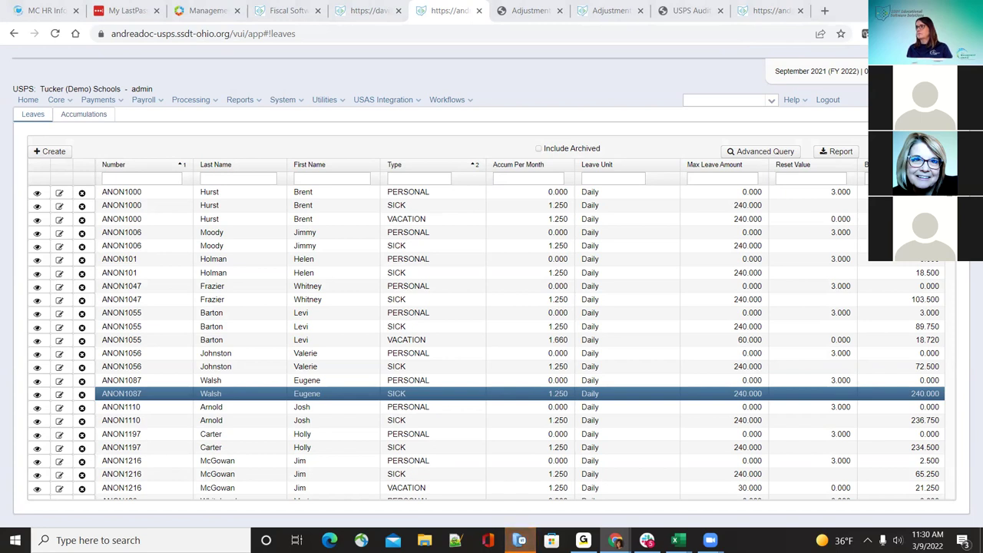
left_click(58, 101)
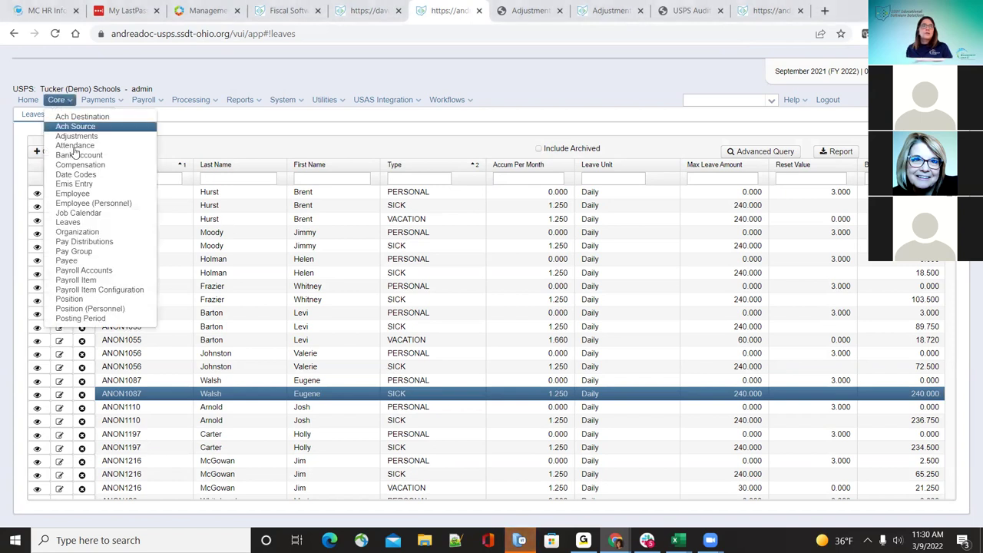
left_click(92, 231)
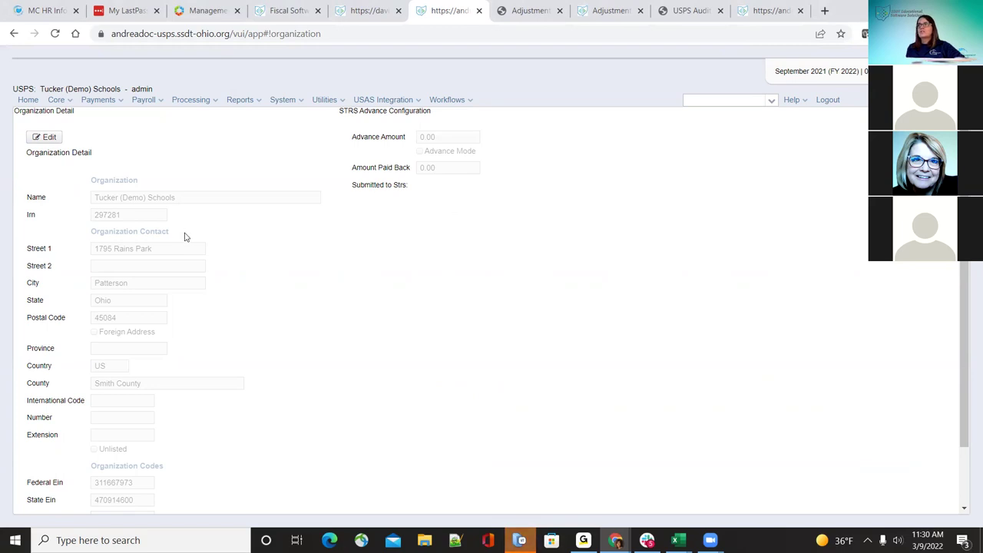
Step: Put the Tucker (Demo) Schools organization detail into edit mode and scroll through its fields
left_click(49, 138)
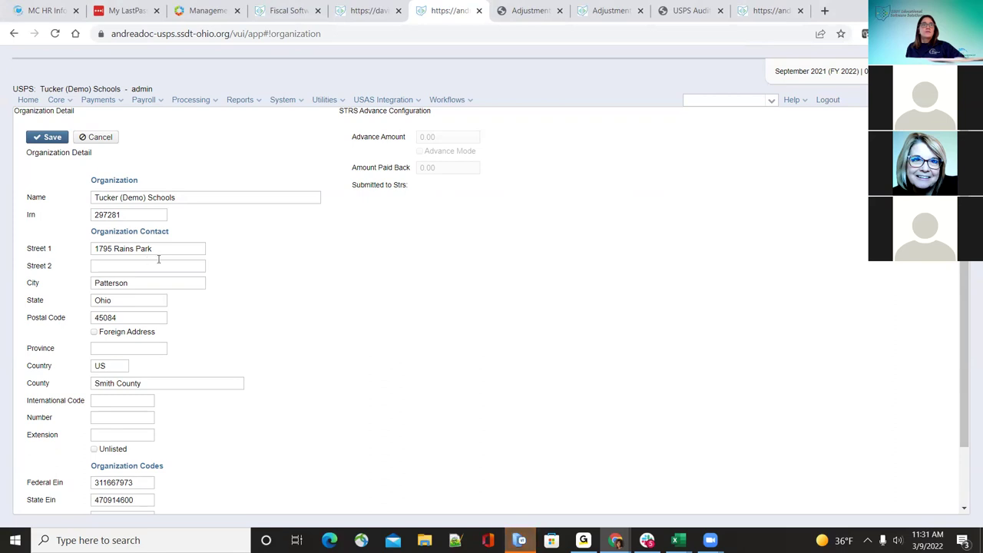
scroll(216, 296, "down", 2)
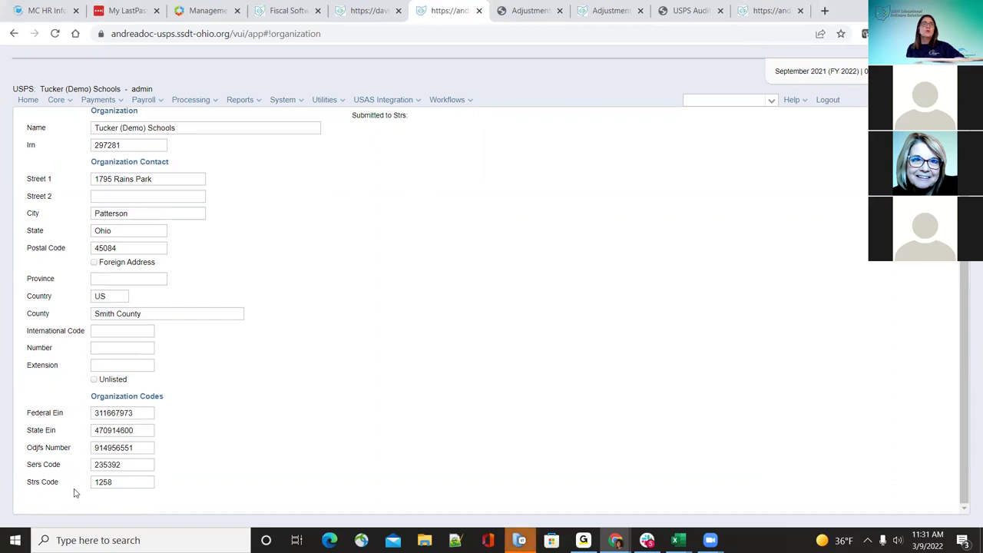
scroll(390, 403, "up", 1)
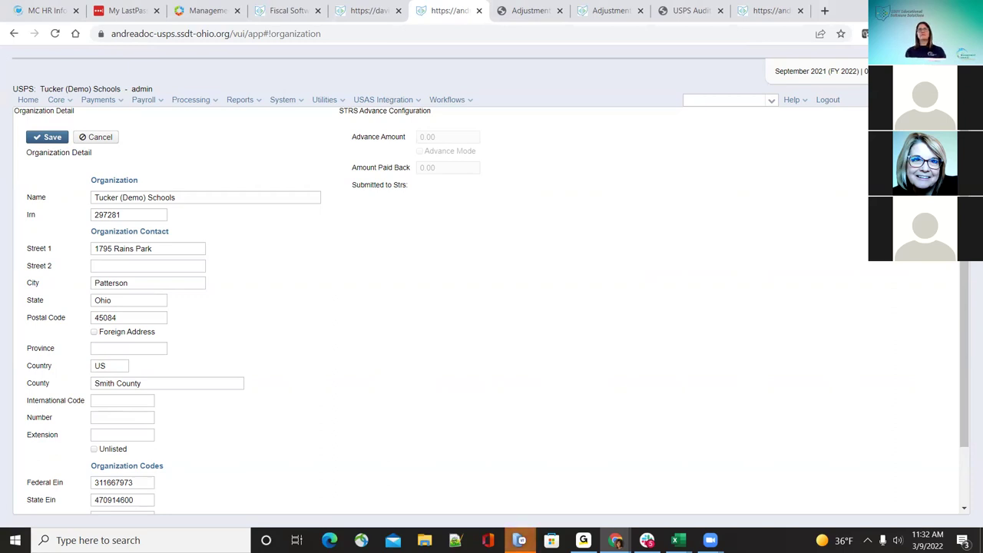
Step: Browse the full report list and Processing menu, then reopen Core > Organization
left_click(30, 101)
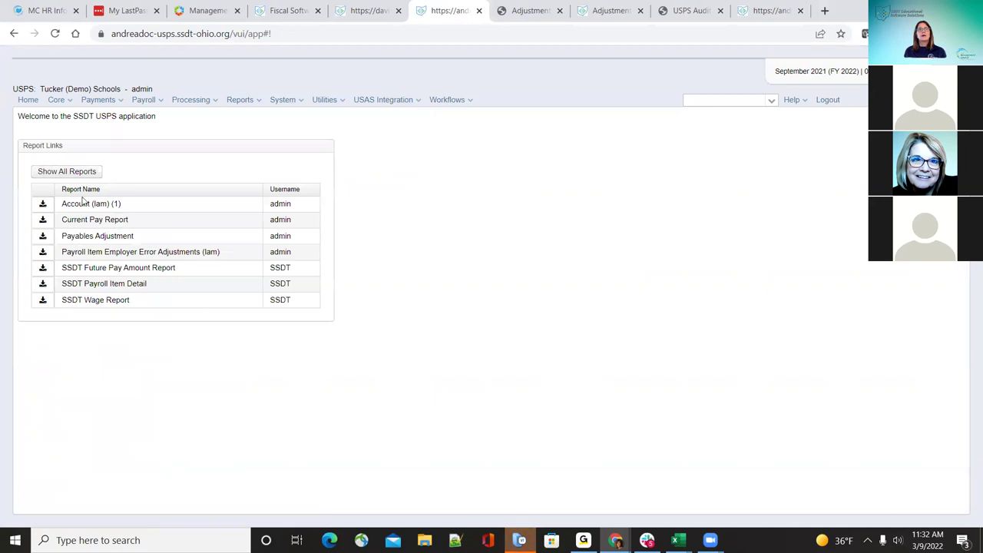
left_click(82, 170)
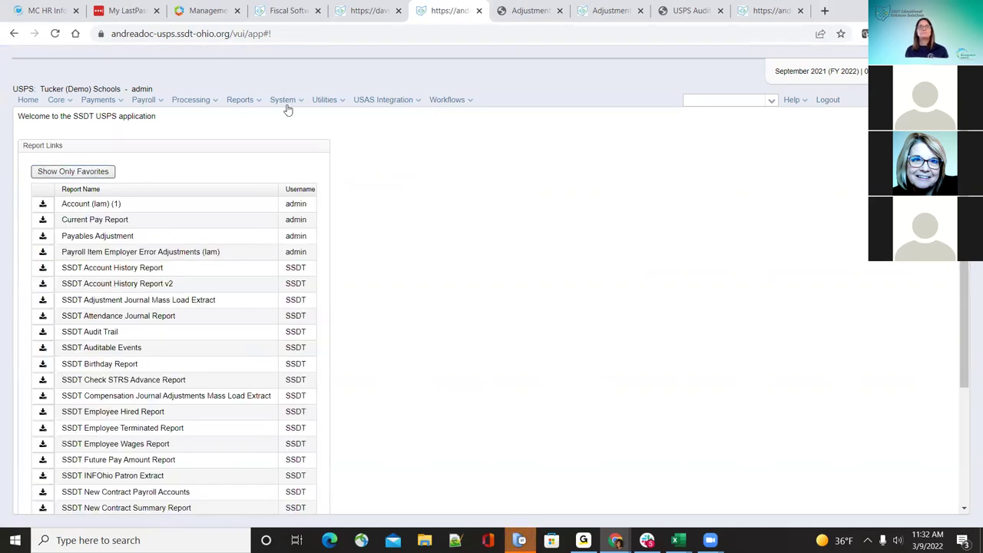
left_click(259, 101)
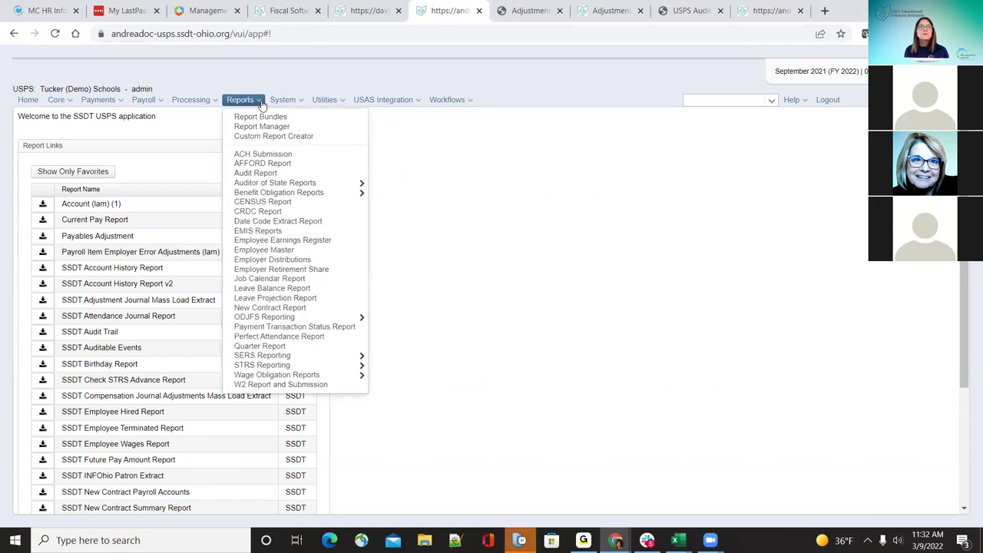
left_click(192, 100)
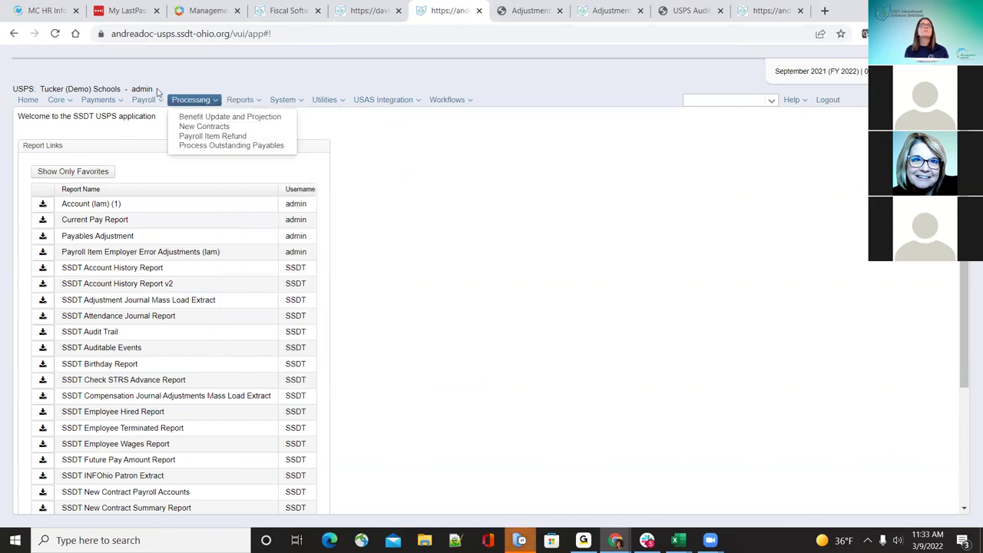
left_click(61, 100)
left_click(64, 101)
left_click(68, 103)
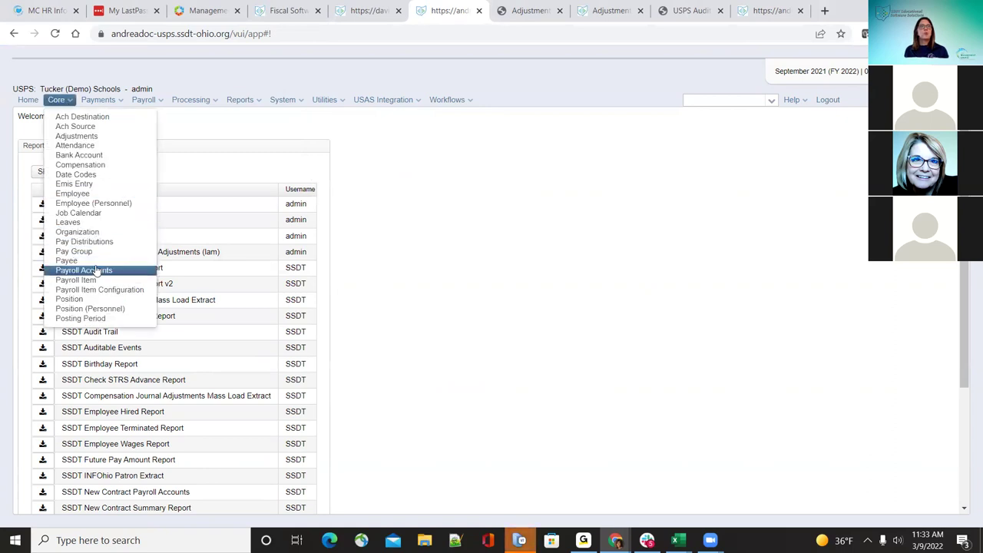
left_click(80, 232)
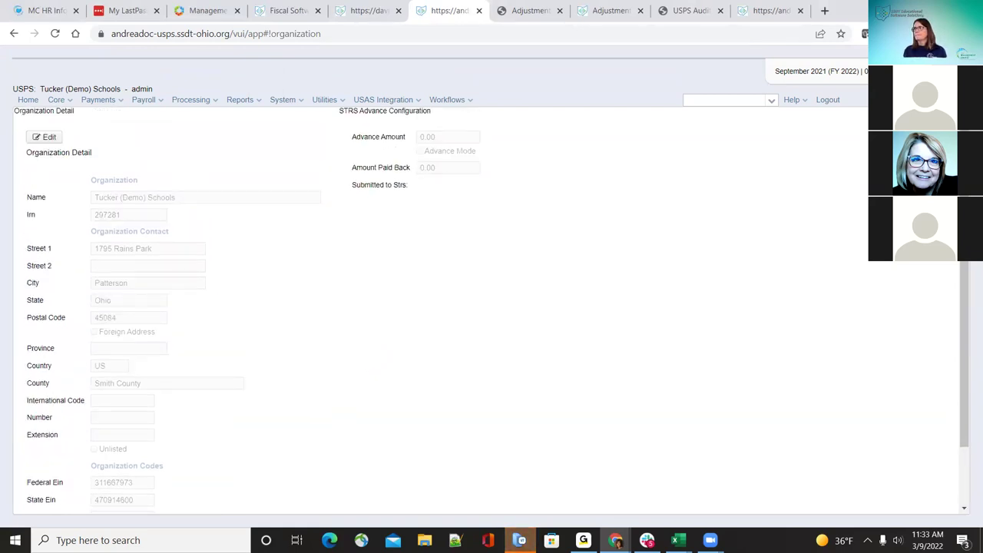
Step: Go to Core > Pay Distributions
left_click(56, 104)
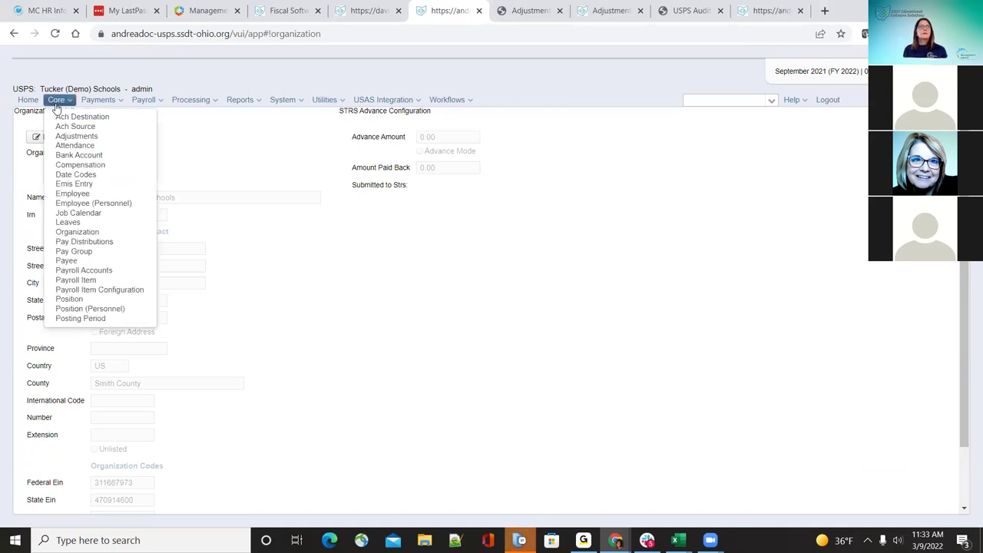
left_click(95, 242)
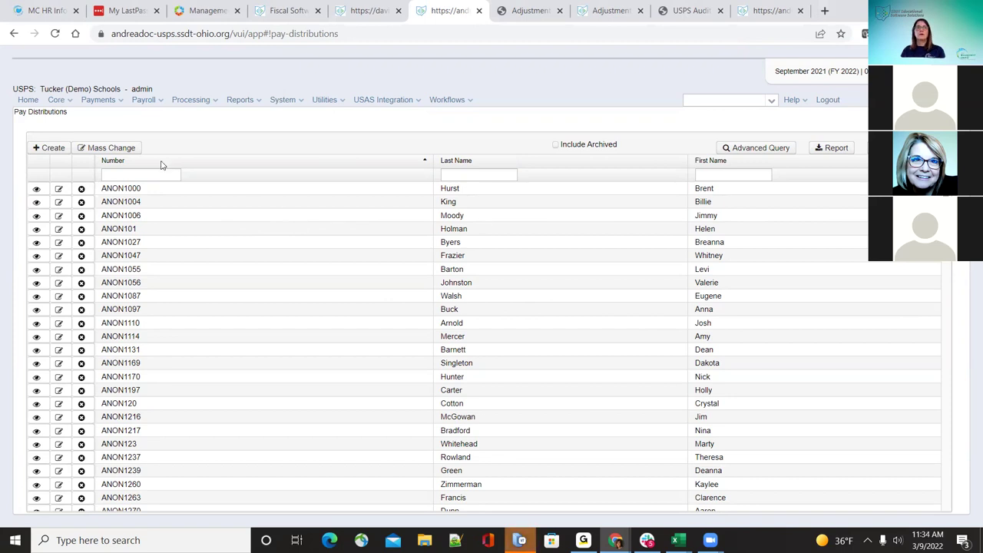
Step: Create pay distributions for the chosen employee, opening the existing DIRDEP 709 setup for editing
left_click(38, 149)
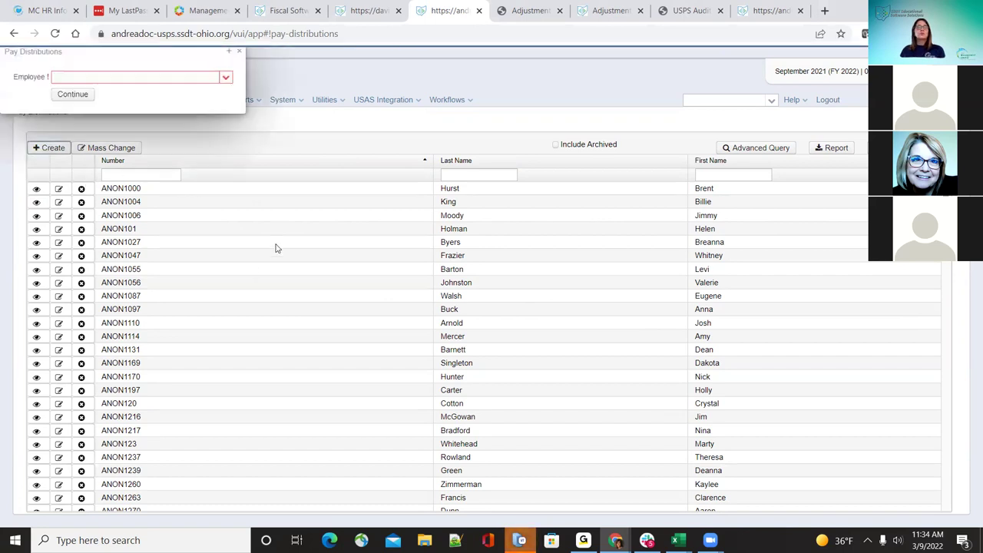
left_click(224, 78)
left_click(209, 125)
left_click(86, 97)
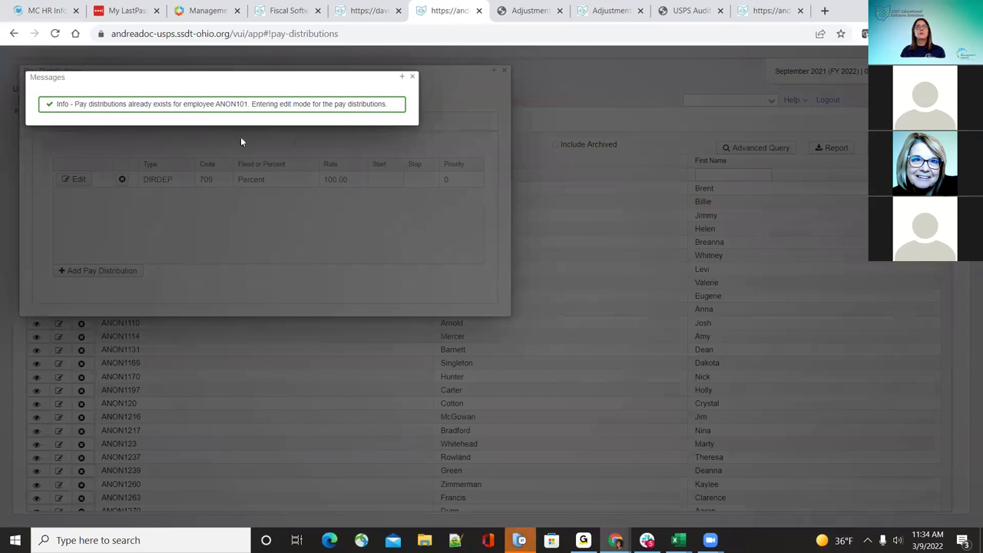
Step: Dismiss the info message and add a new CHECK-type pay distribution line
left_click(411, 77)
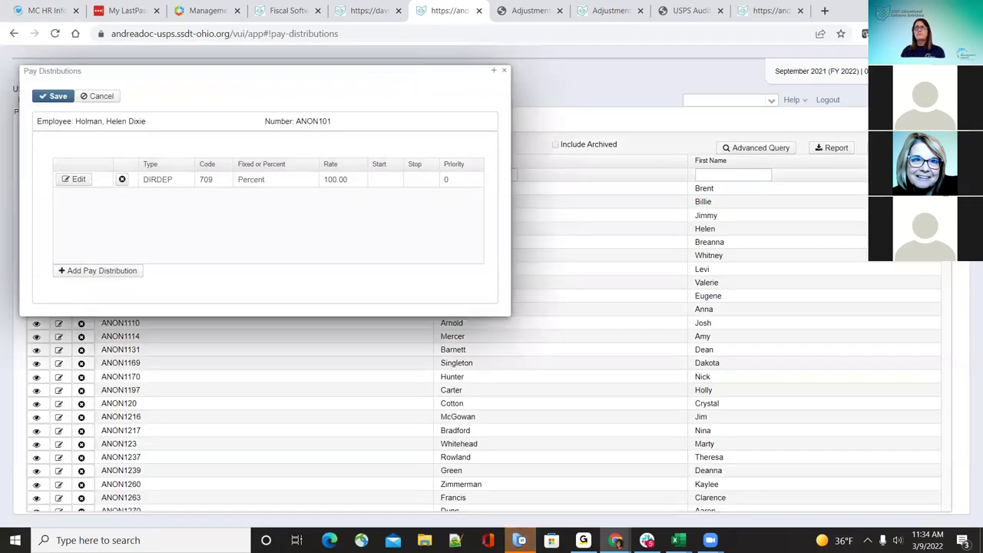
left_click(92, 270)
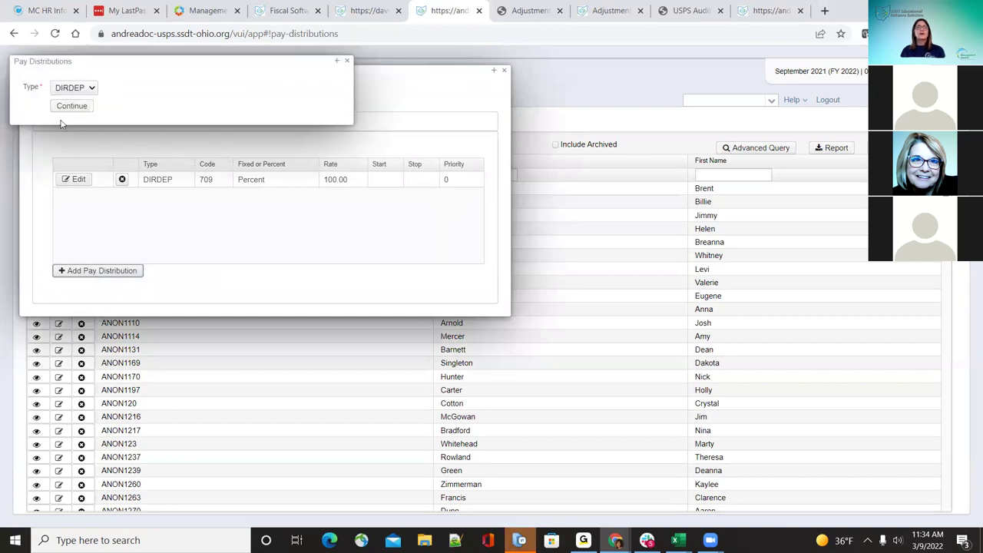
left_click(67, 91)
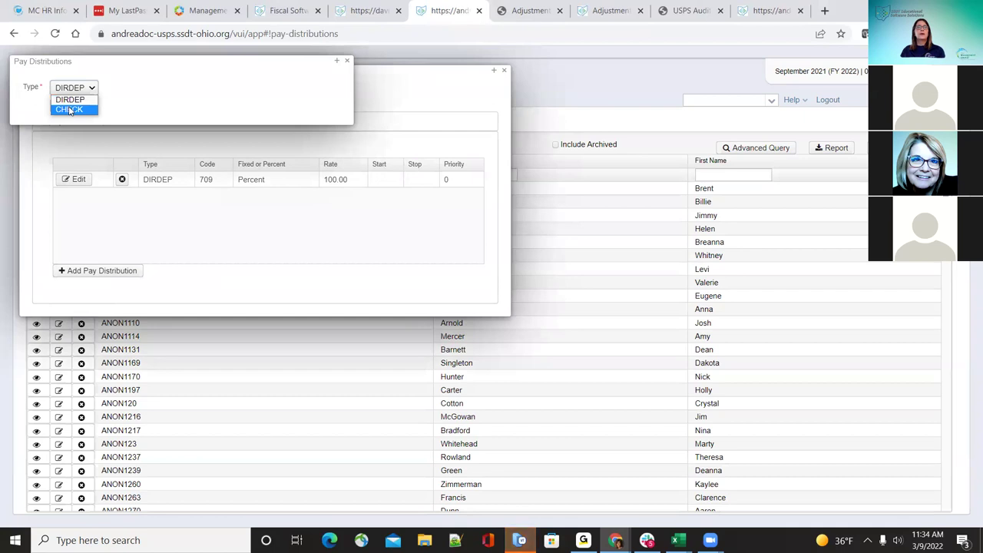
left_click(70, 109)
left_click(70, 104)
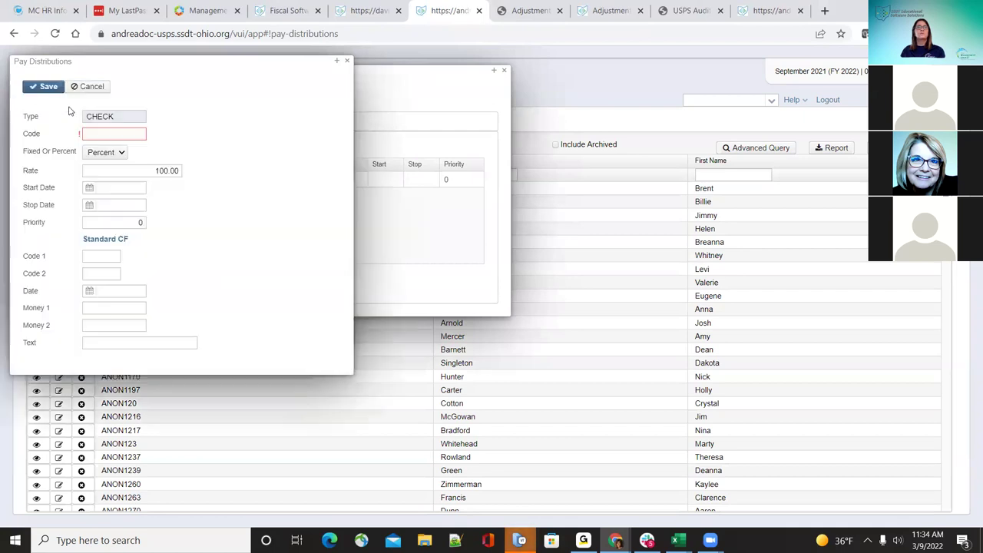
Step: Give the CHECK distribution code 701 as a fixed amount, save it and close the detail
left_click(130, 134)
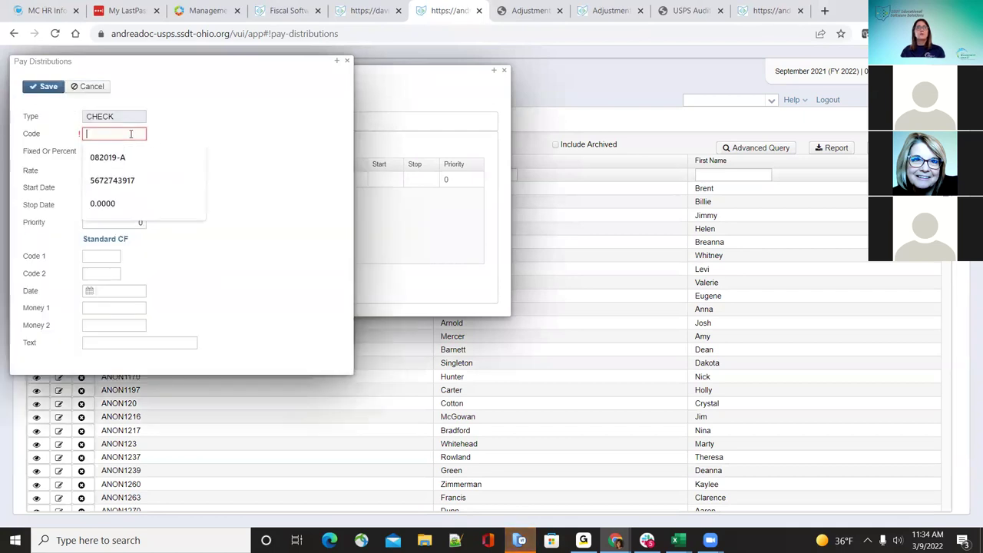
type("701")
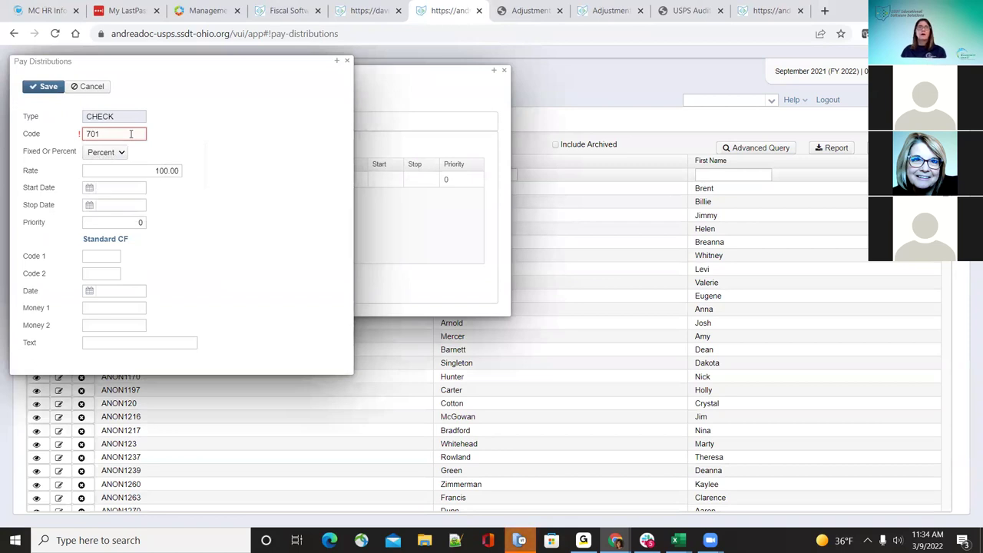
left_click(176, 142)
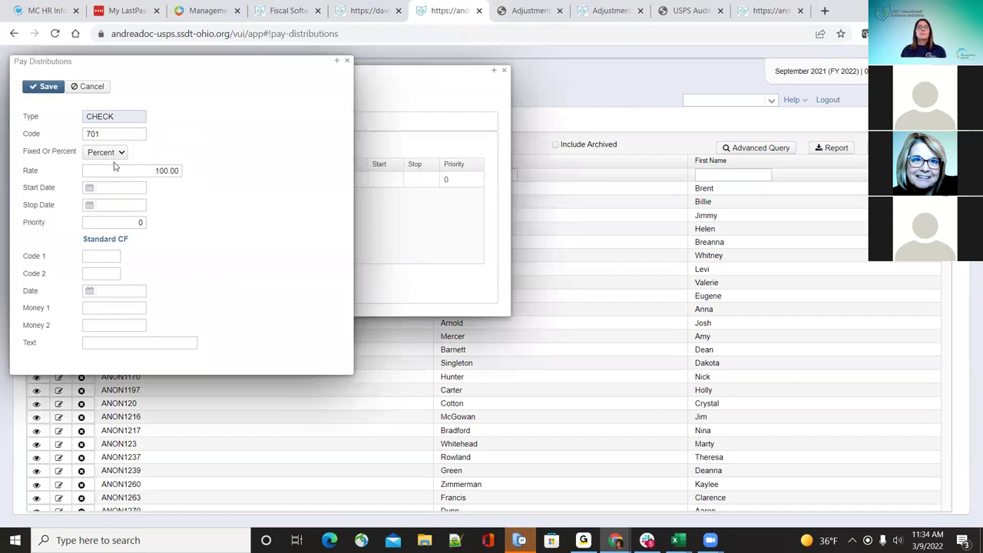
left_click(115, 153)
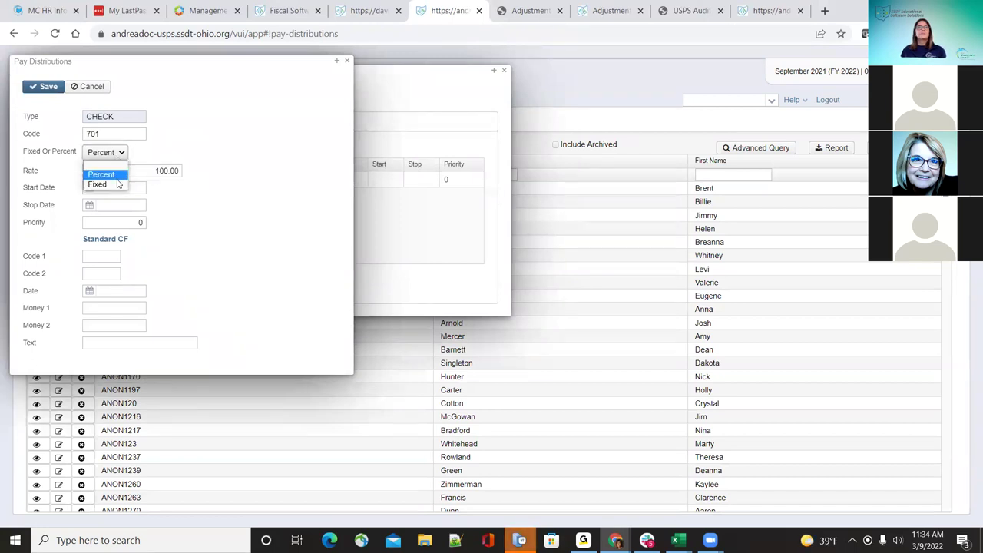
left_click(117, 185)
left_click_drag(220, 60, 522, 202)
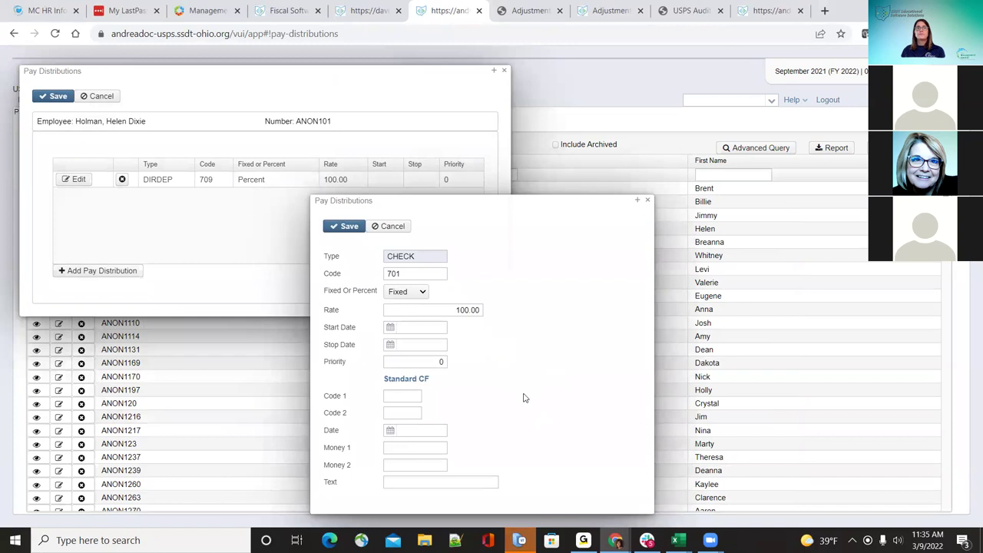
left_click(350, 227)
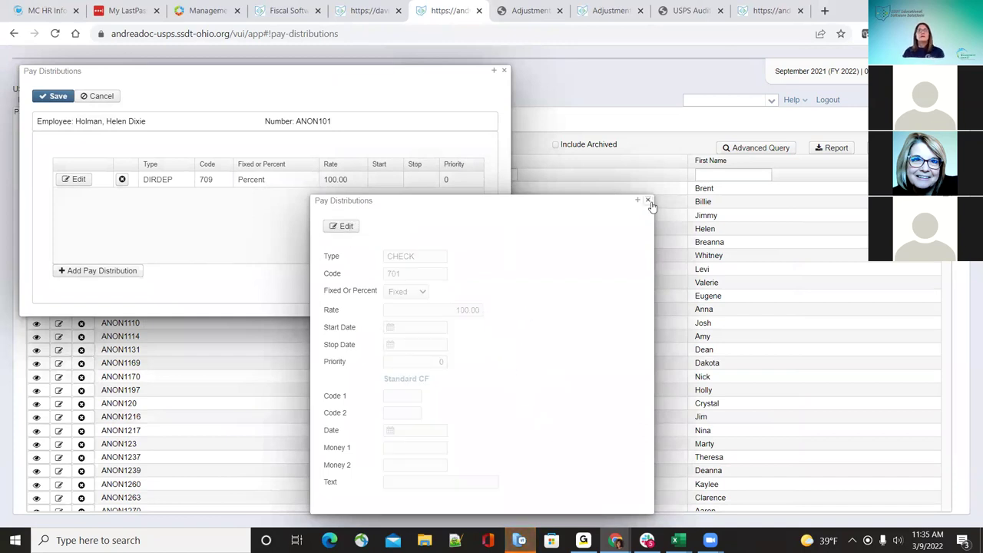
left_click(648, 202)
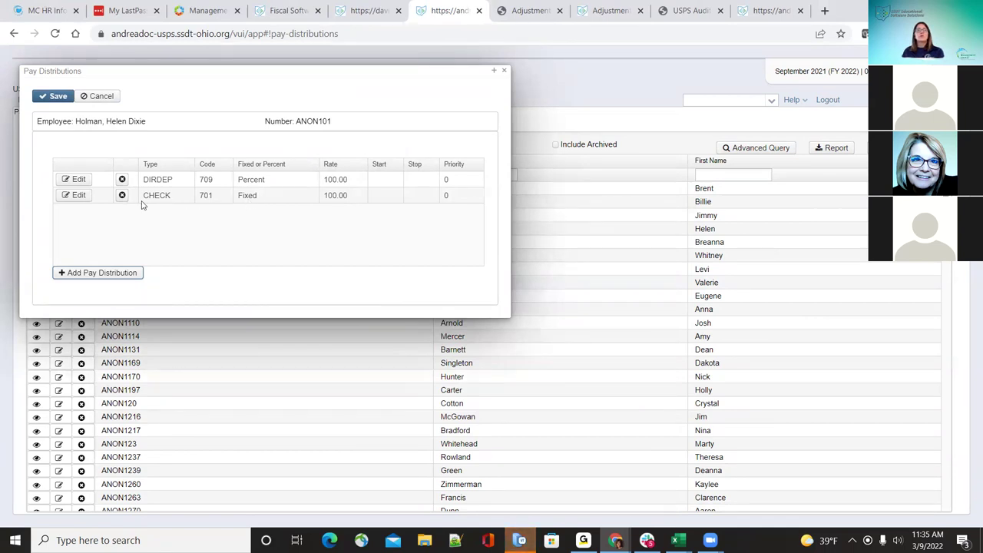
Step: Review the DIRDEP 709 direct deposit line, then delete it and confirm
left_click(78, 181)
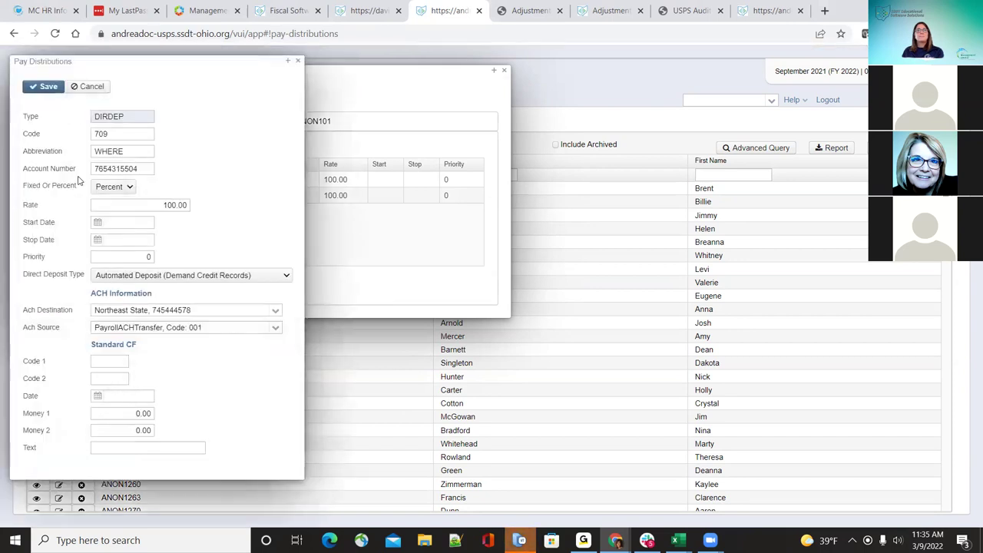
left_click(131, 188)
left_click(183, 168)
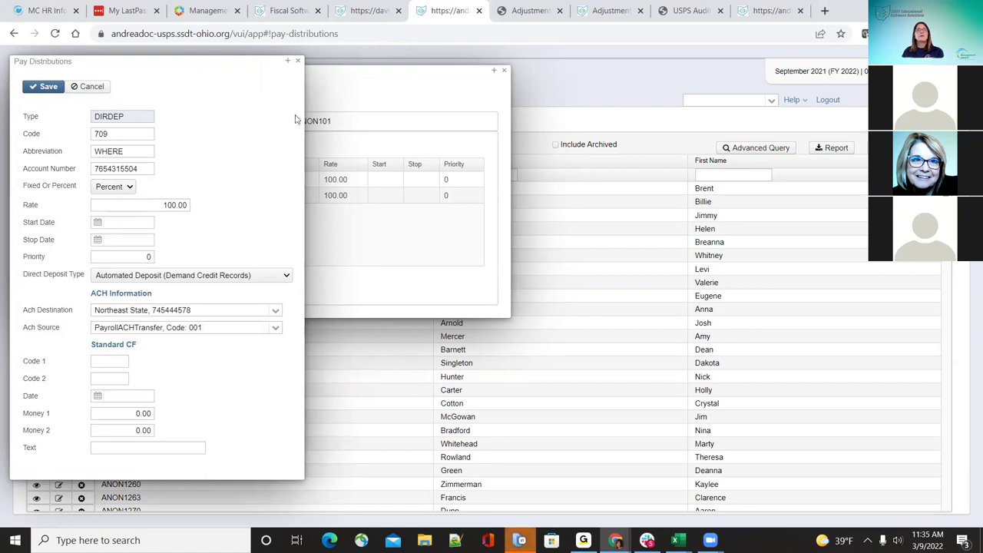
left_click(299, 61)
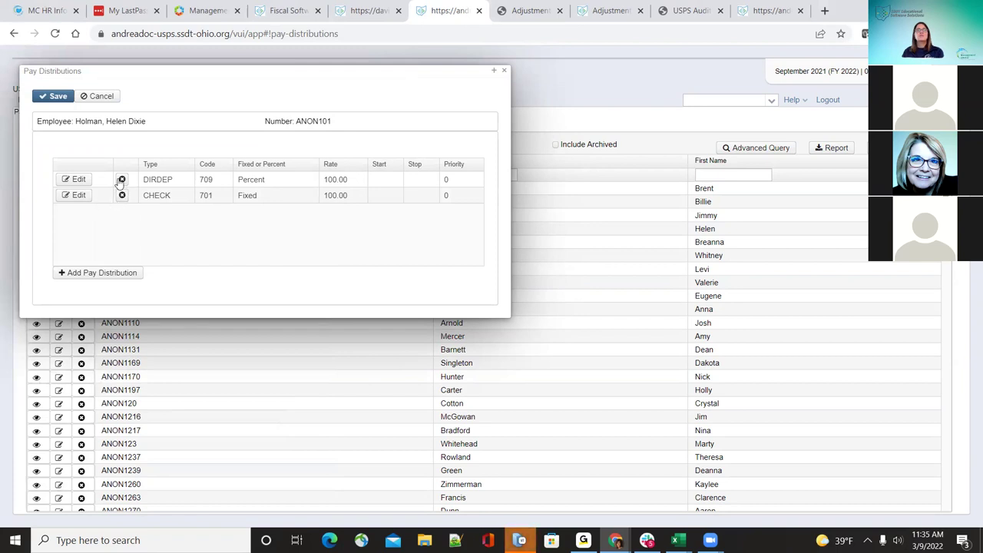
left_click(121, 179)
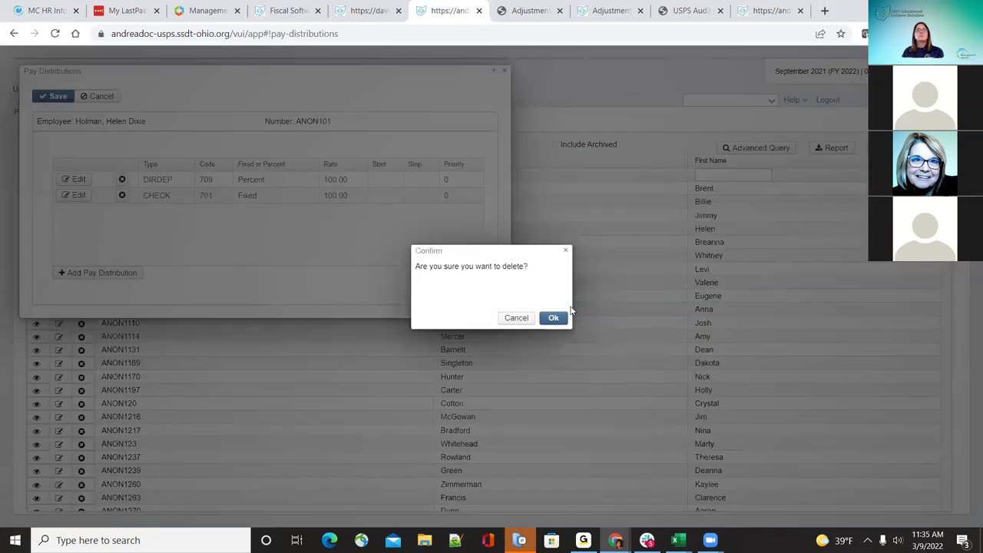
left_click(561, 319)
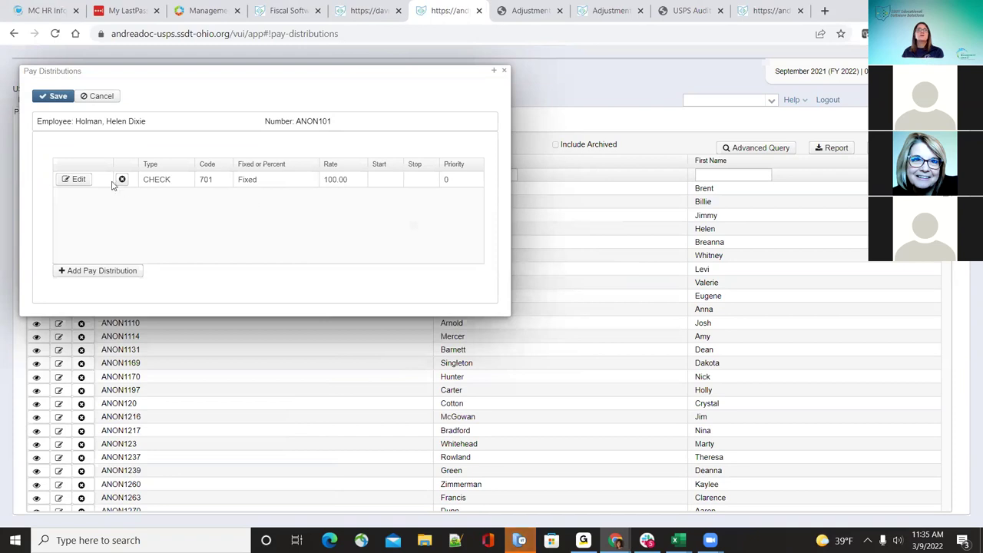
Step: Change the CHECK 701 line from fixed to a 100.00 percent distribution and save it
left_click(74, 179)
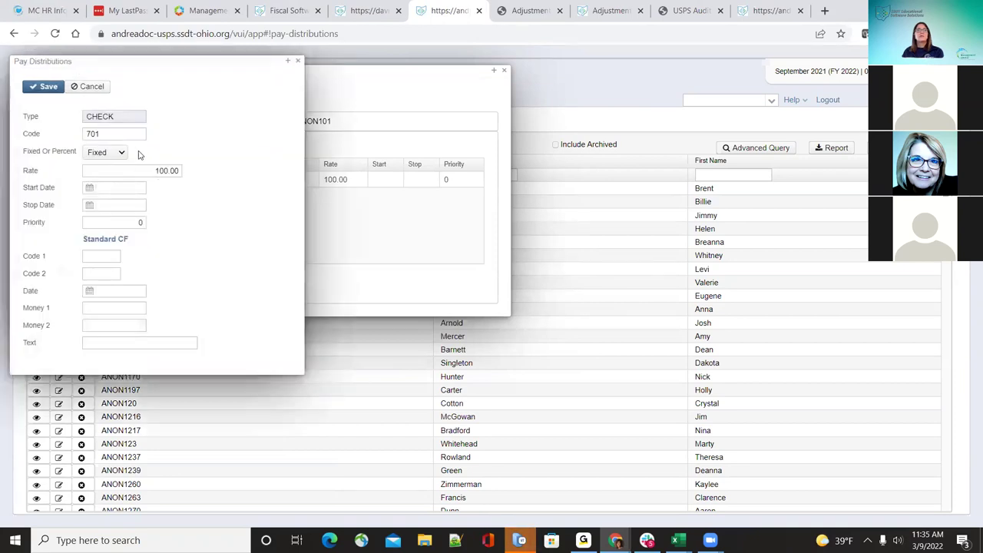
left_click(115, 152)
left_click(103, 166)
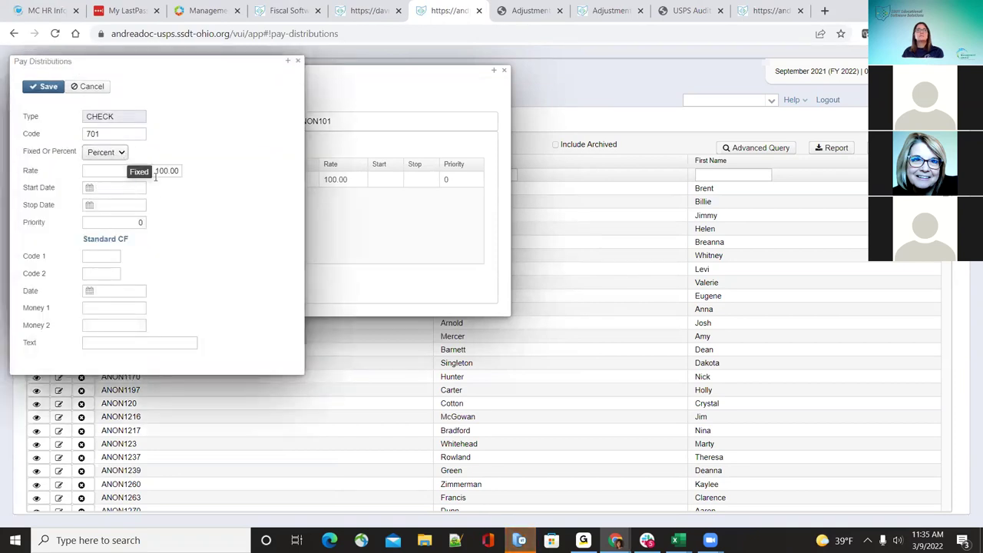
left_click(45, 86)
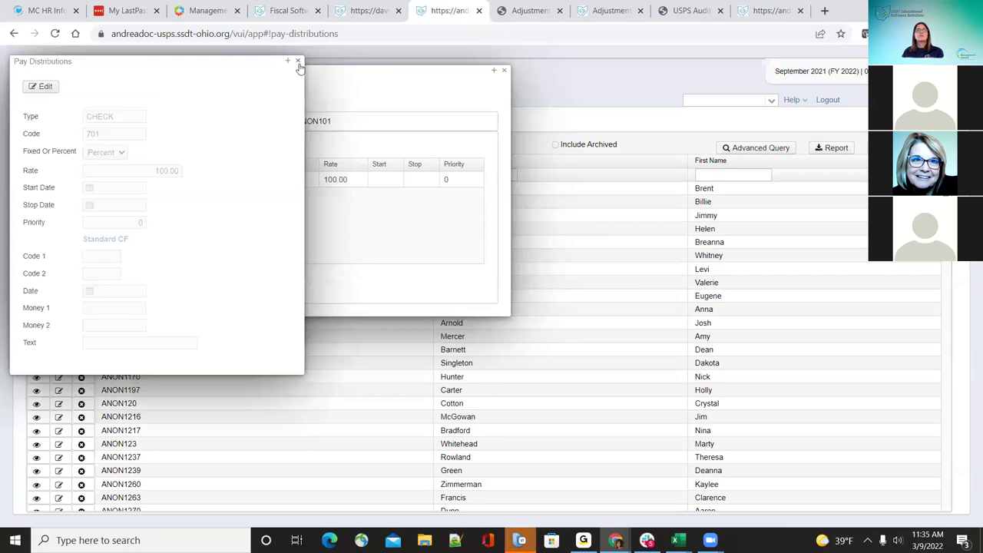
left_click(299, 62)
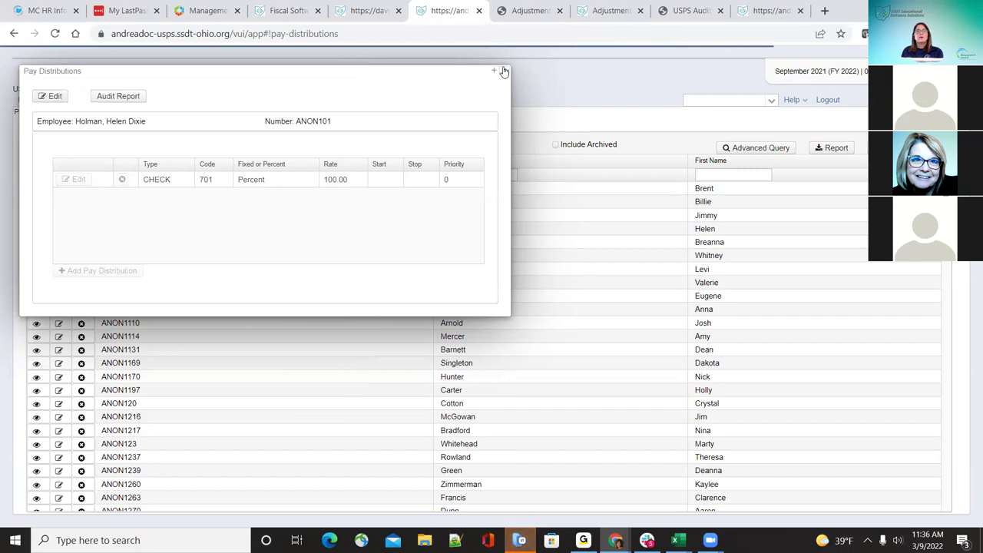
Step: Close the employee's pay distributions, leaving only the CHECK 701 percent line
left_click(112, 96)
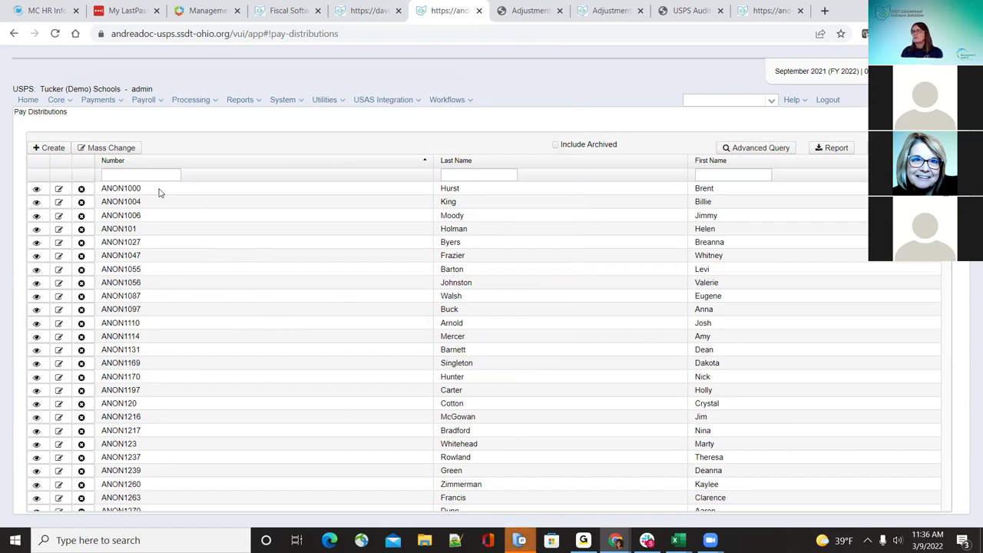
Step: Open the first employee's distributions and begin a new DIRDEP distribution form
left_click(60, 189)
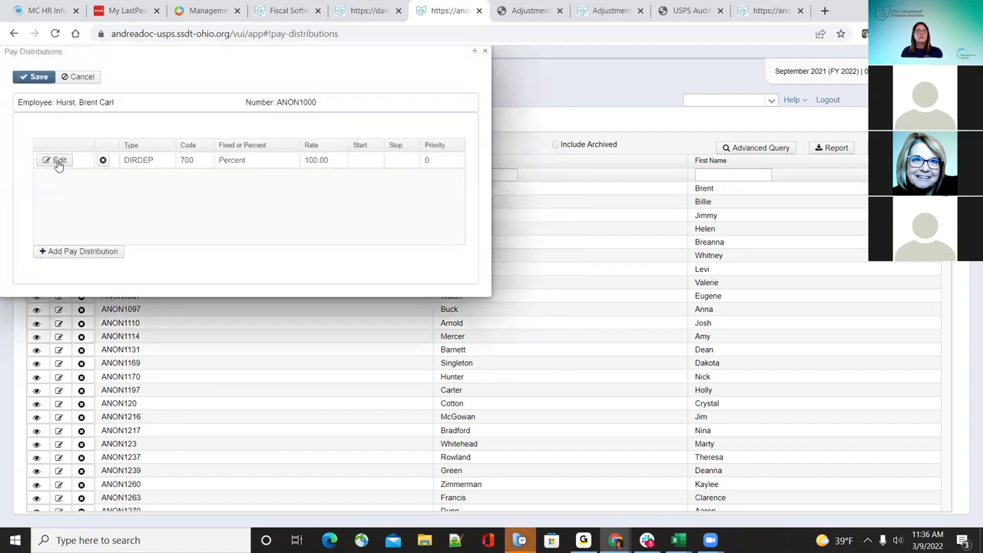
left_click(57, 160)
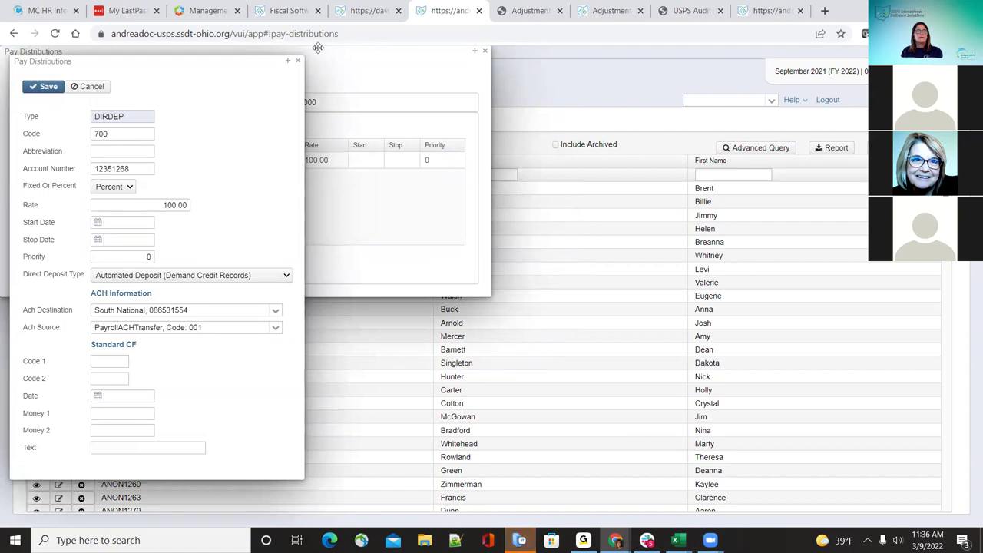
left_click(298, 61)
left_click(67, 254)
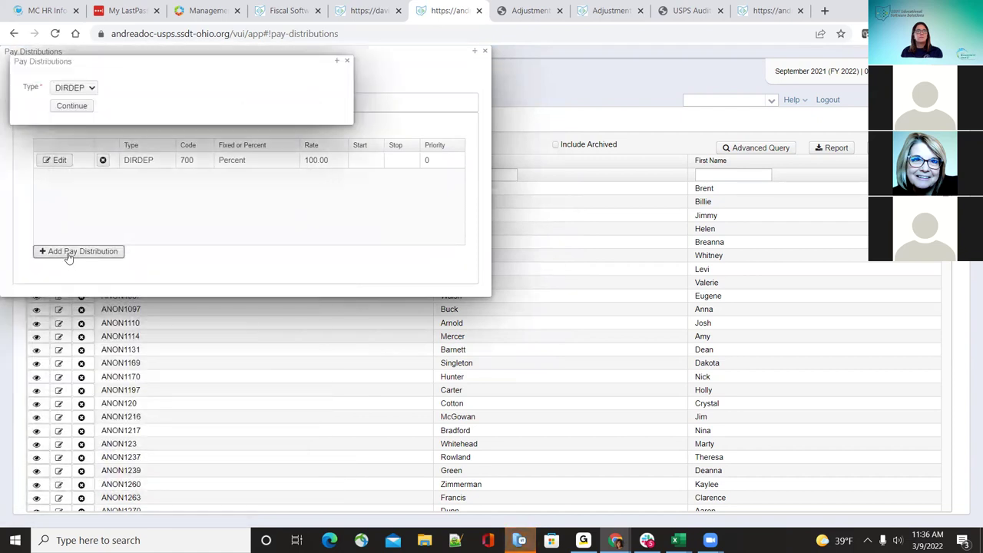
left_click(72, 105)
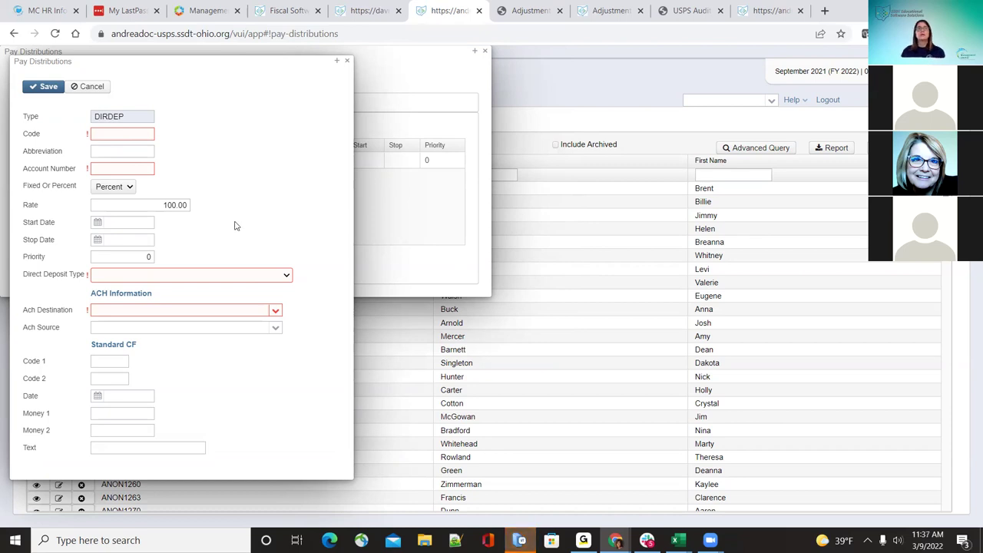
Step: Enter DIRDEP code 702 and the account number, with South Federal ACH and Prenotification type, and save
left_click(115, 134)
type("702")
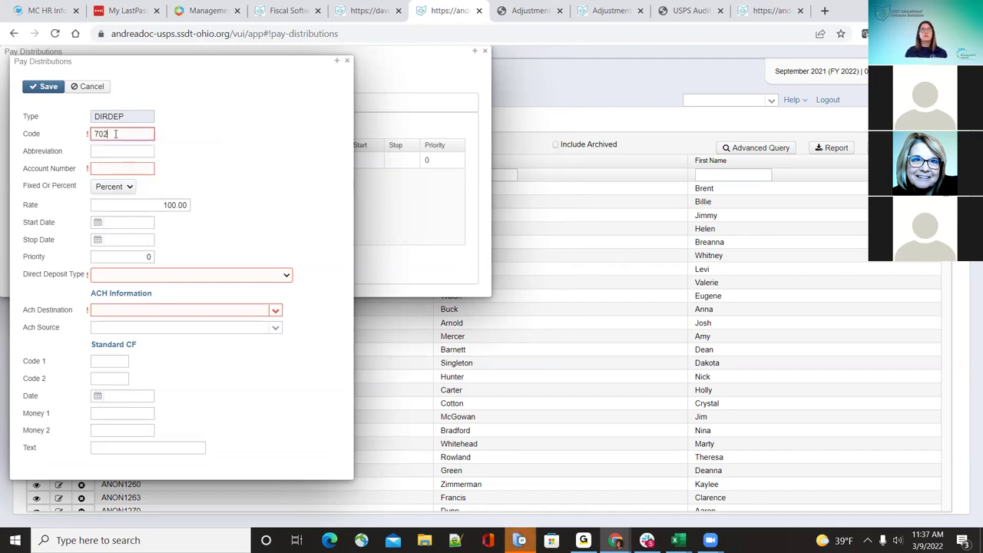
key("Tab")
key("Tab")
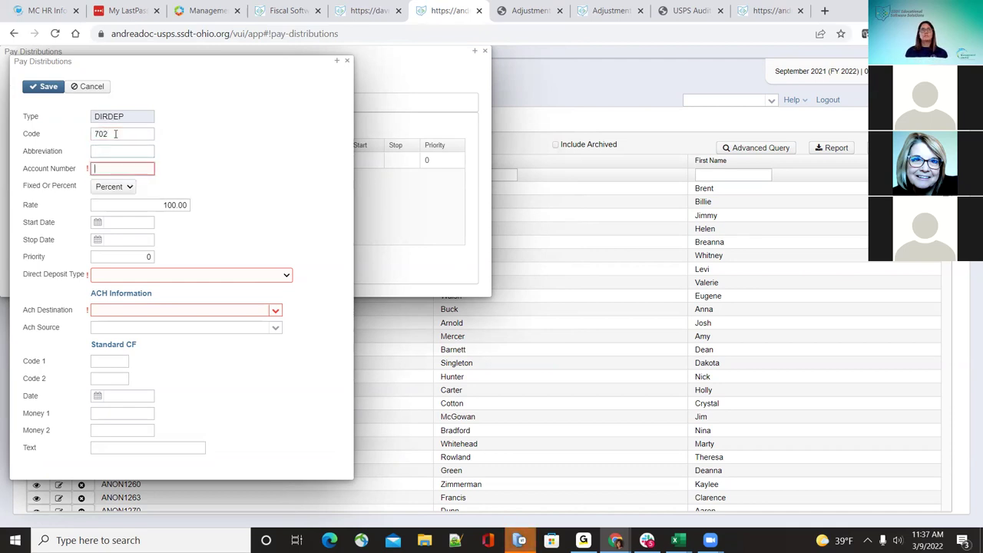
type("22222222")
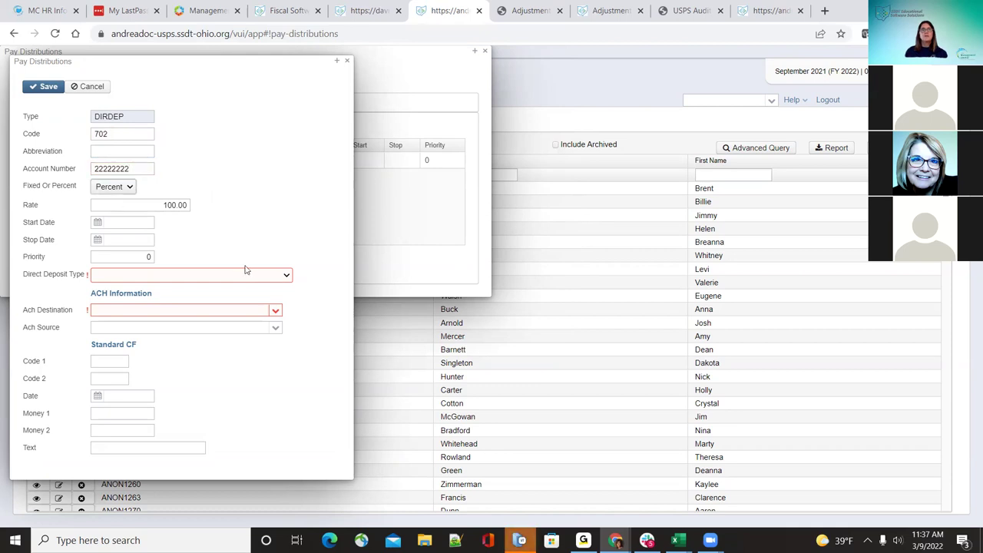
left_click(275, 311)
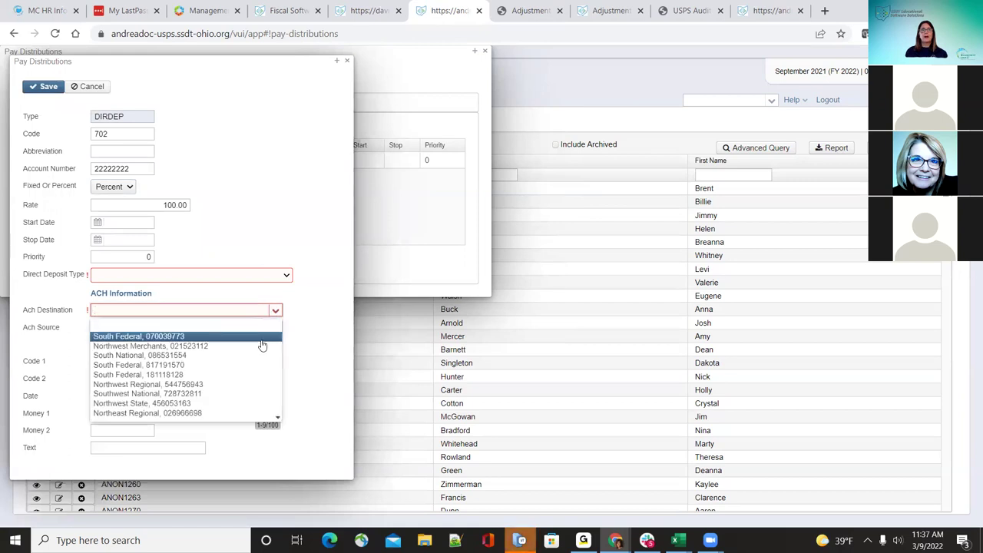
left_click(261, 344)
left_click(48, 89)
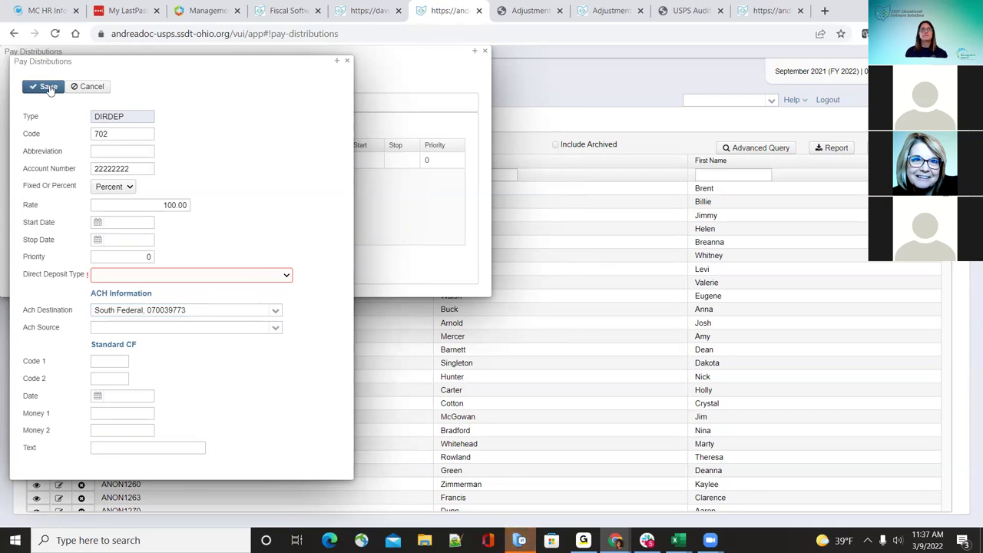
left_click(285, 281)
left_click(280, 301)
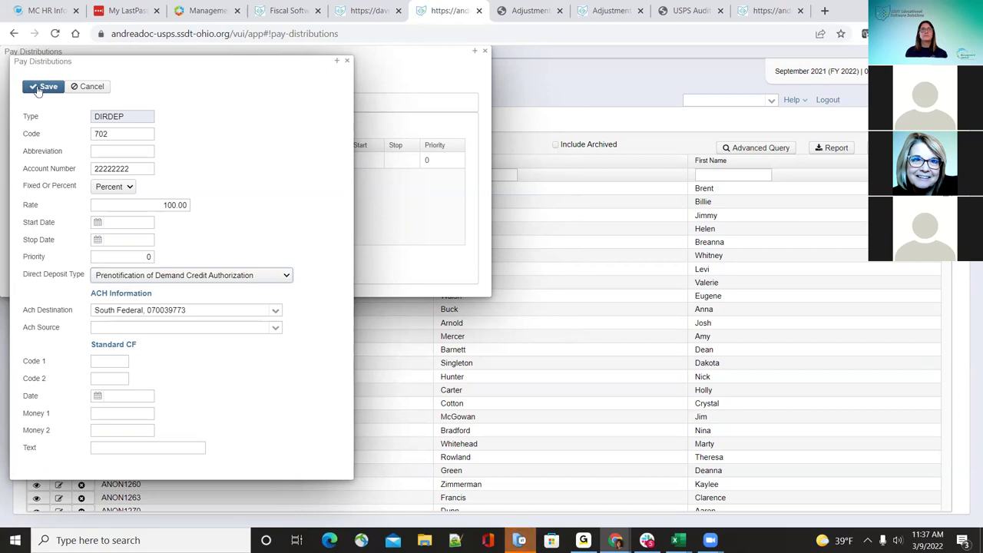
left_click(43, 87)
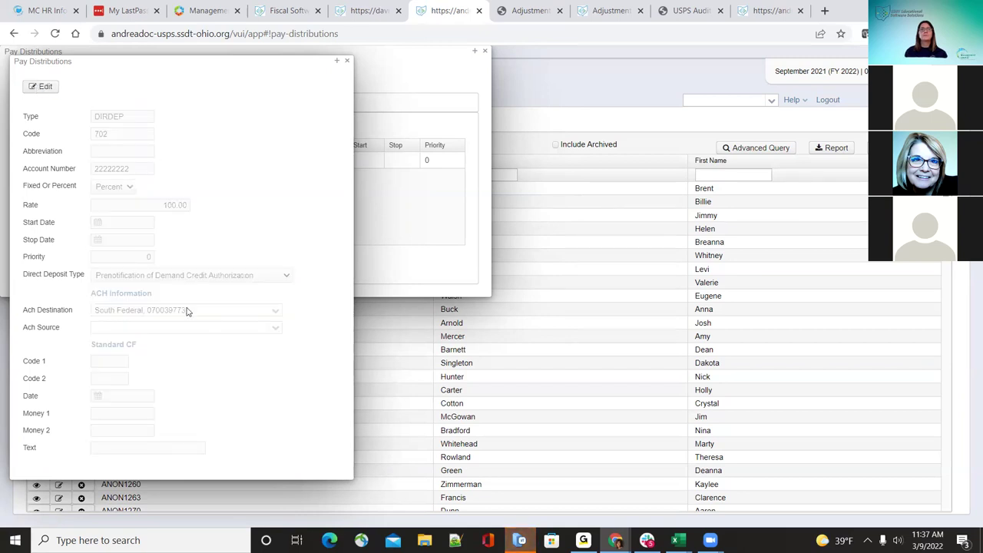
Step: Re-save the distribution, save the employee's pay distributions, and close the window
left_click(44, 87)
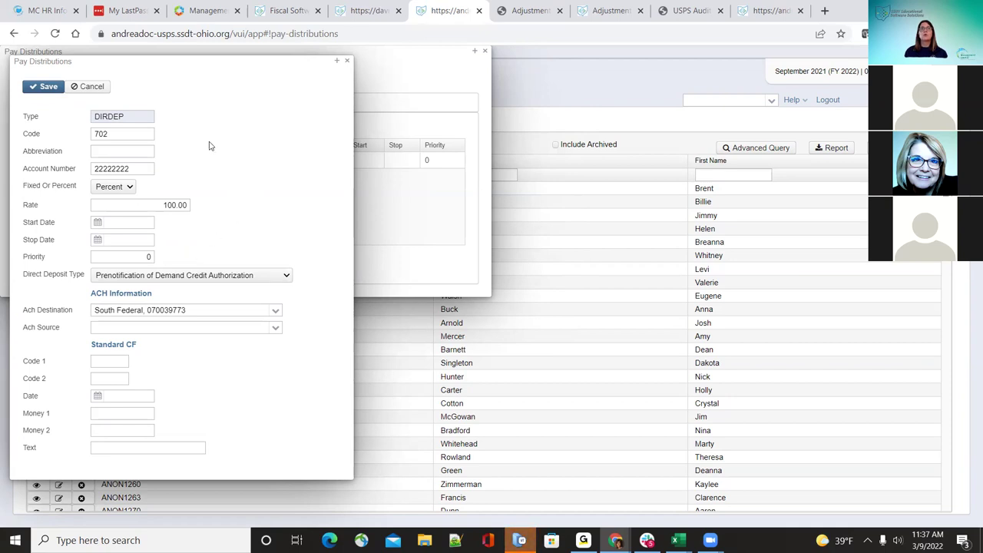
left_click(47, 86)
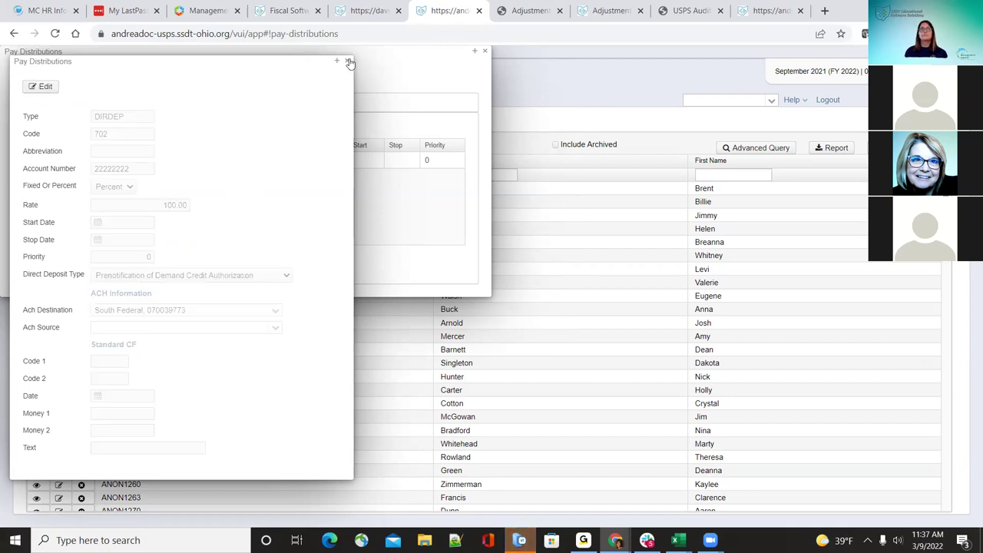
left_click(349, 62)
left_click(40, 77)
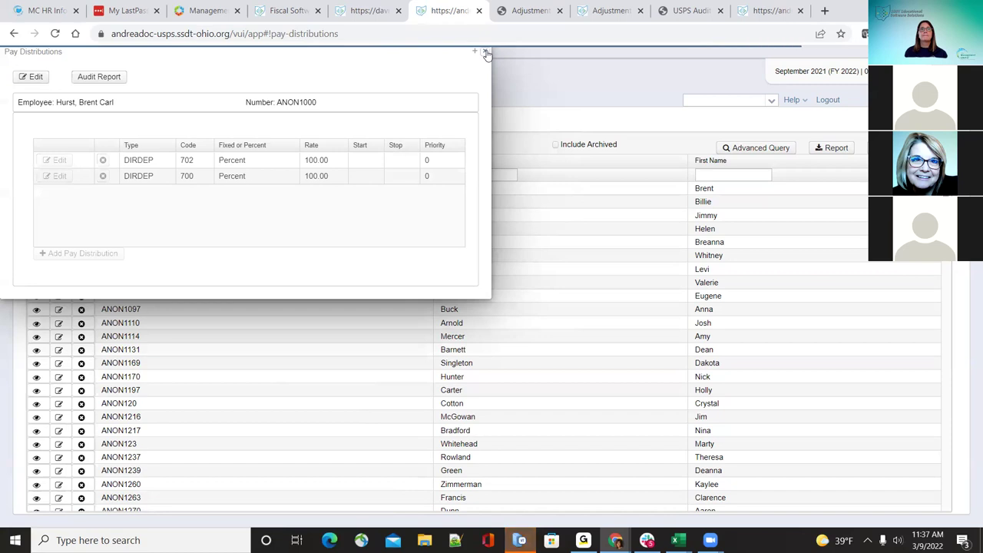
key("Escape")
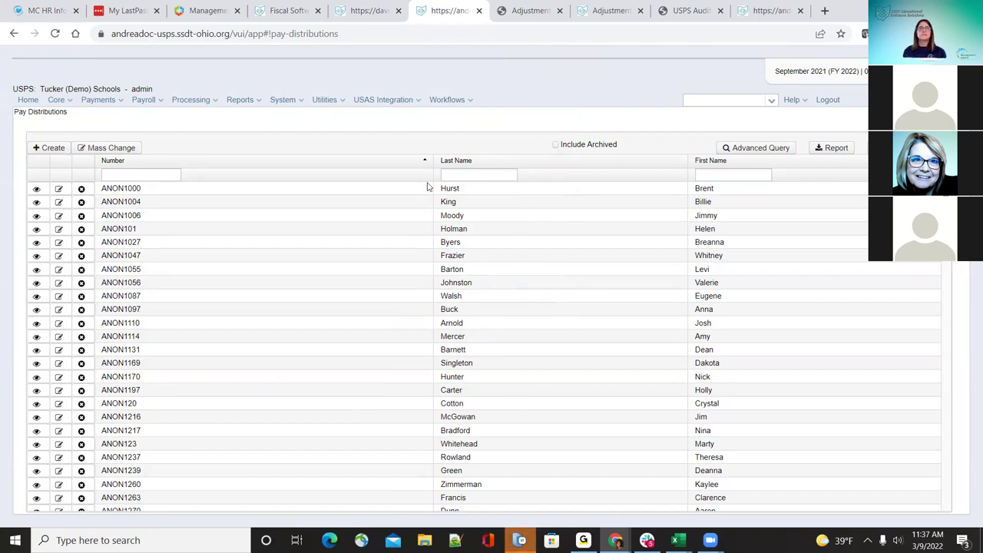
left_click(56, 99)
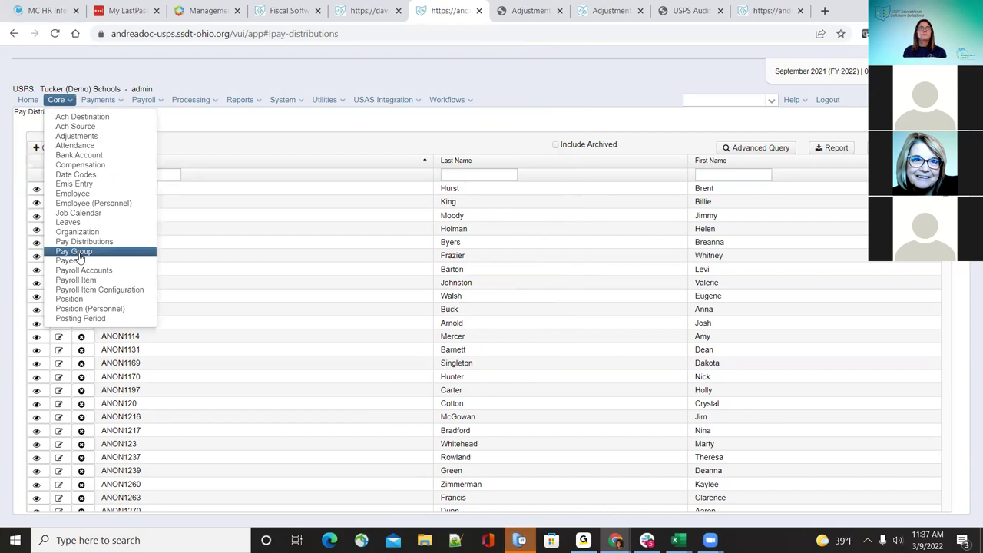
Step: In Pay Groups, add and save pay group 50 'test' on the afg - discovered job calendar
left_click(77, 251)
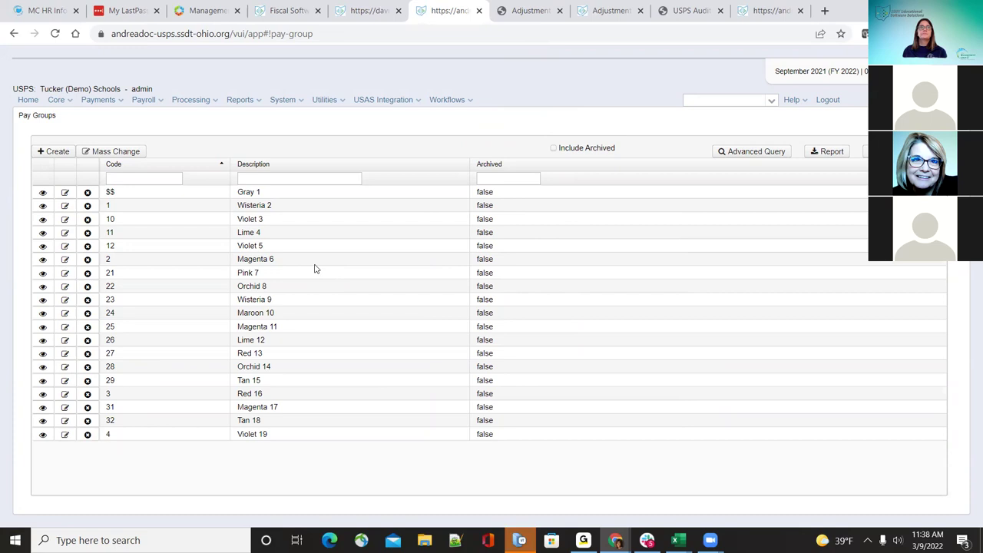
left_click(52, 152)
left_click(245, 136)
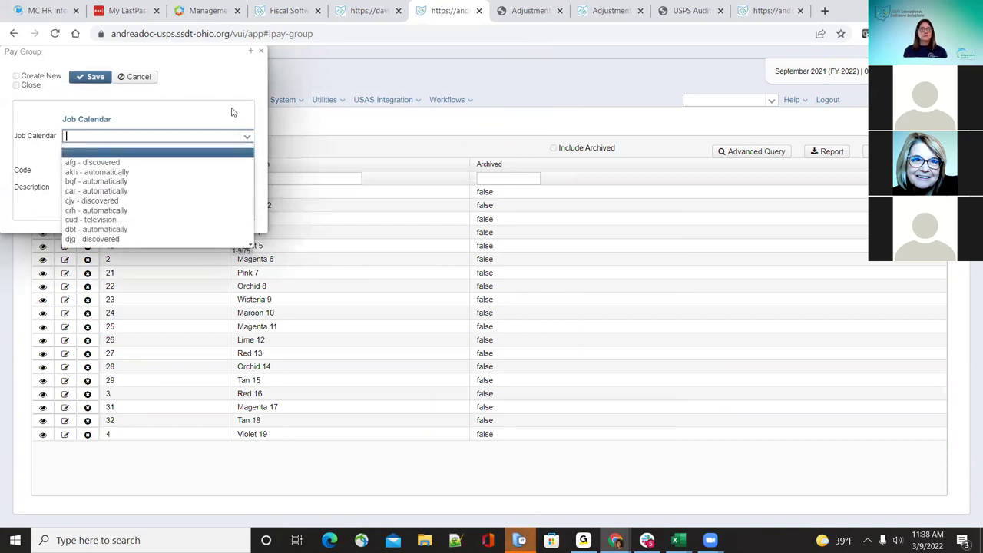
left_click(212, 164)
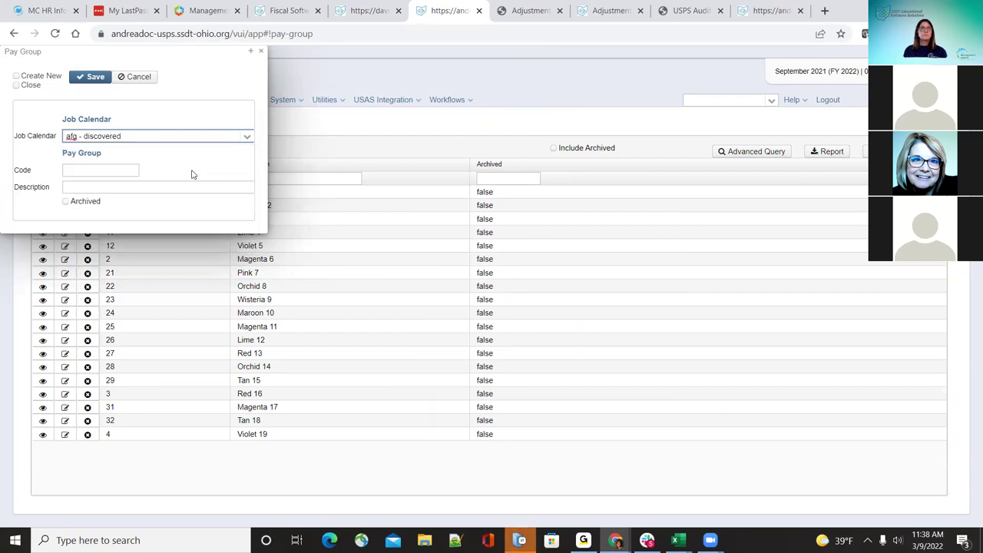
left_click(115, 168)
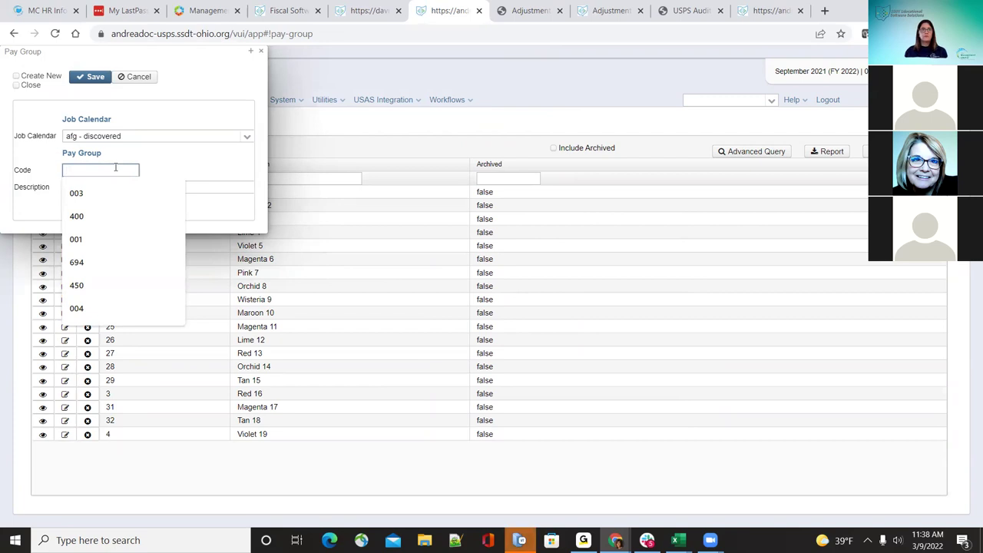
type("50")
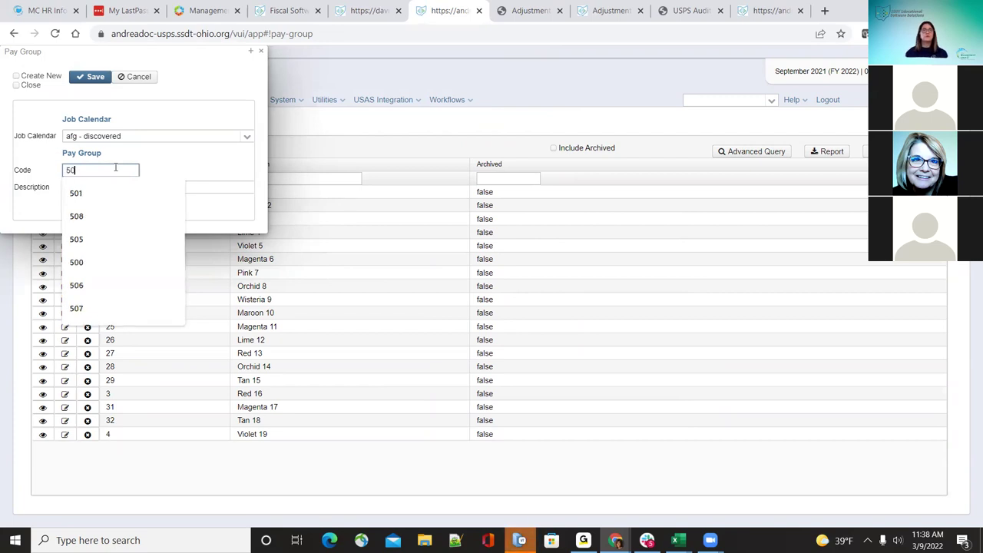
key("Tab")
type("test")
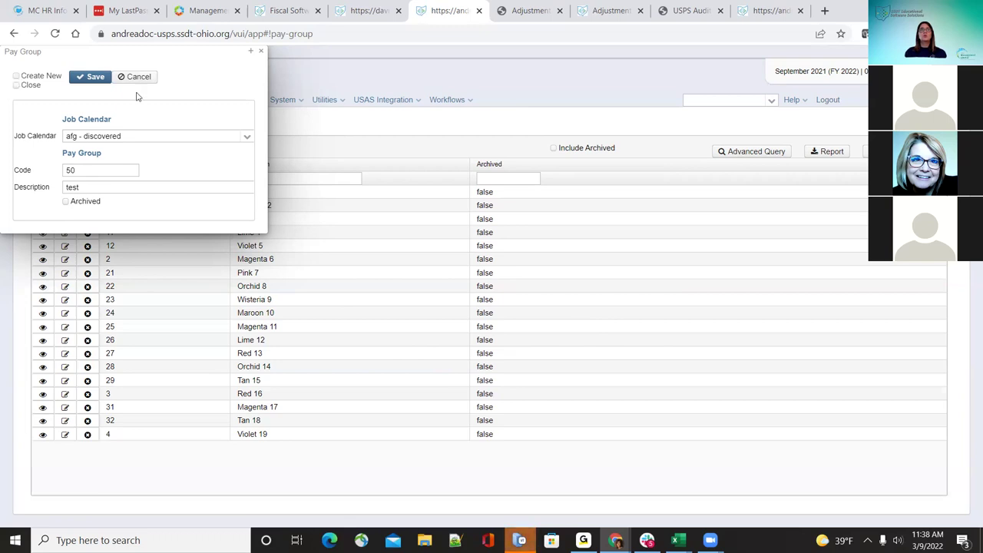
left_click(98, 78)
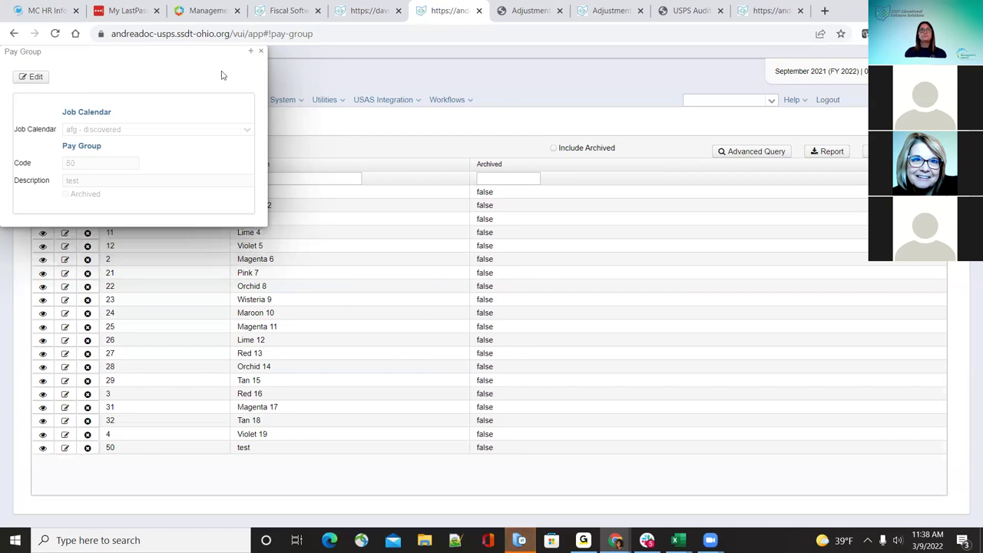
left_click(260, 50)
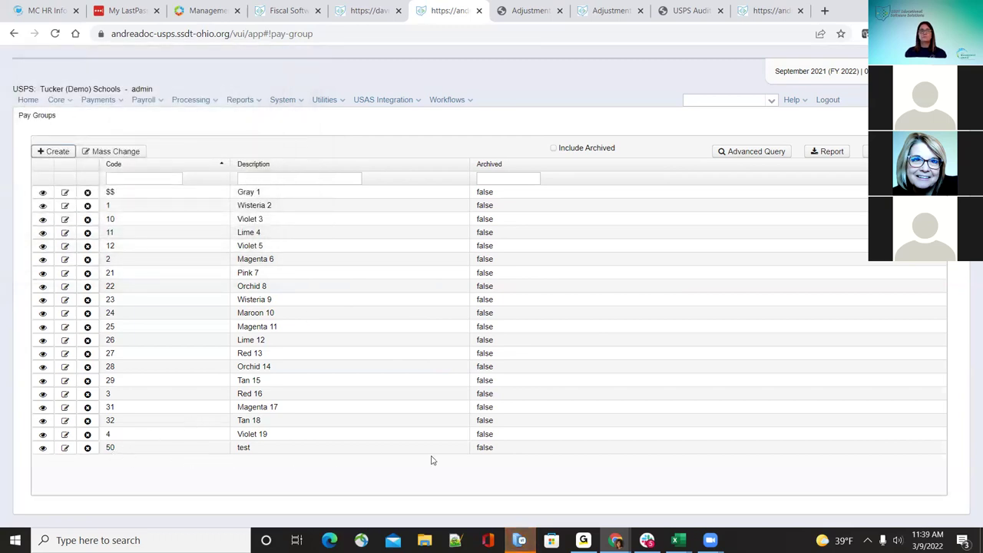
left_click(64, 408)
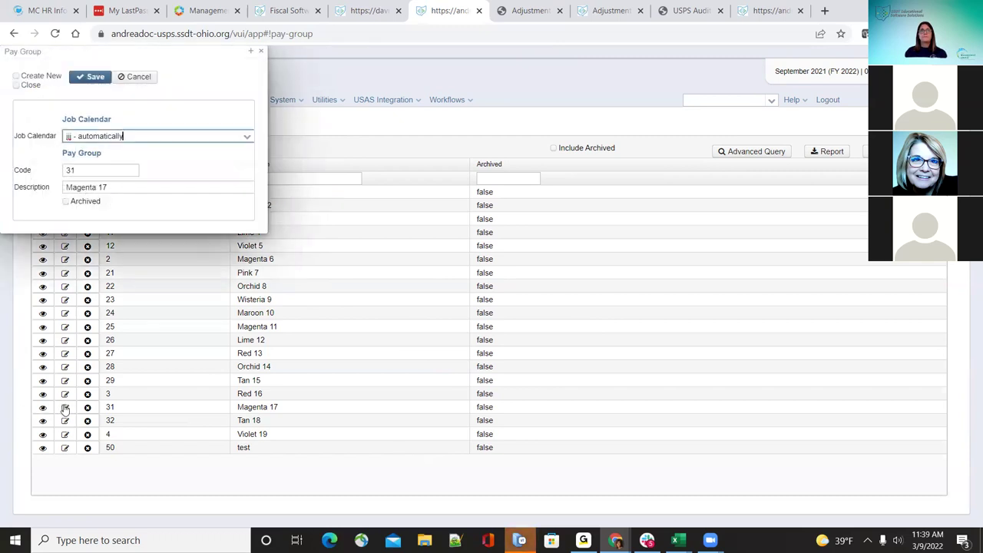
left_click(248, 139)
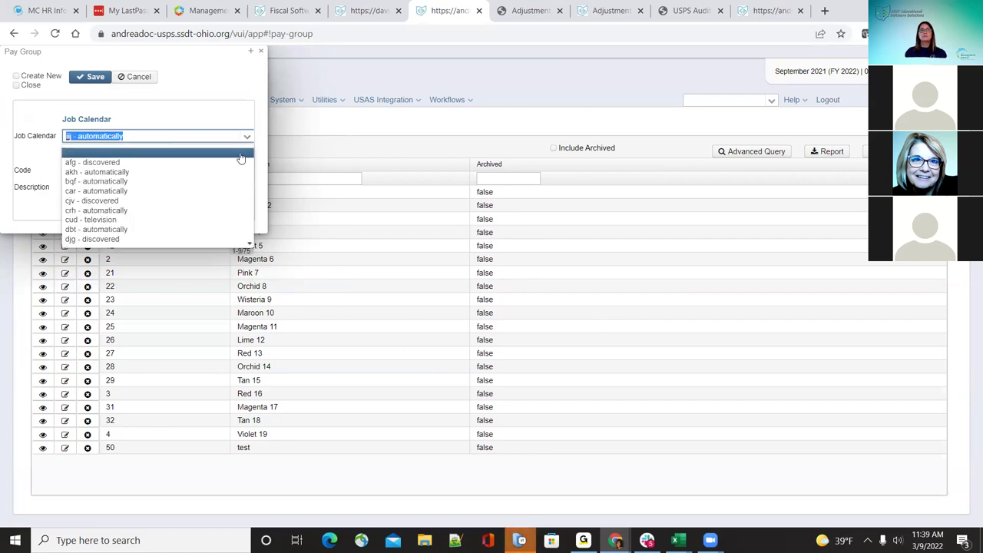
left_click(230, 98)
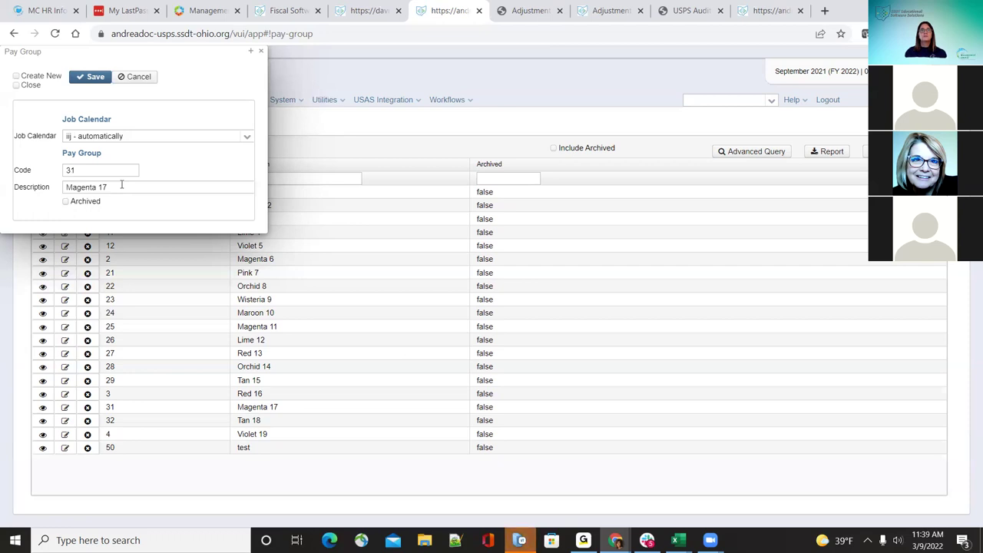
left_click(94, 76)
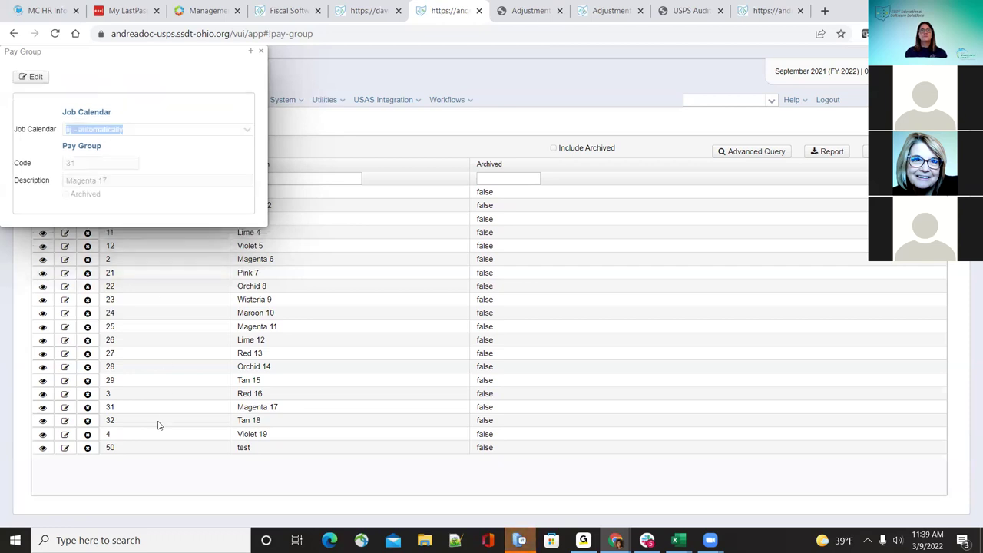
left_click(260, 51)
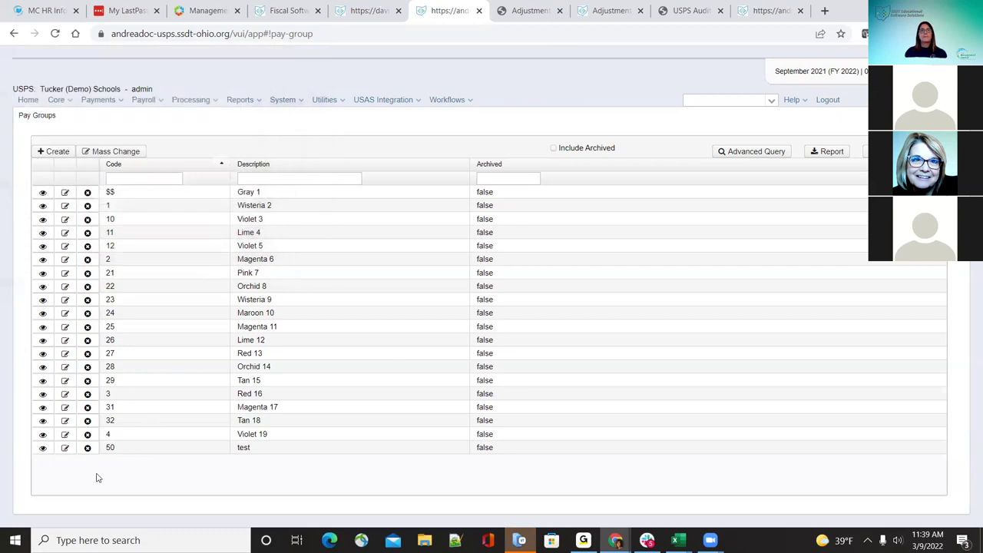
left_click(65, 448)
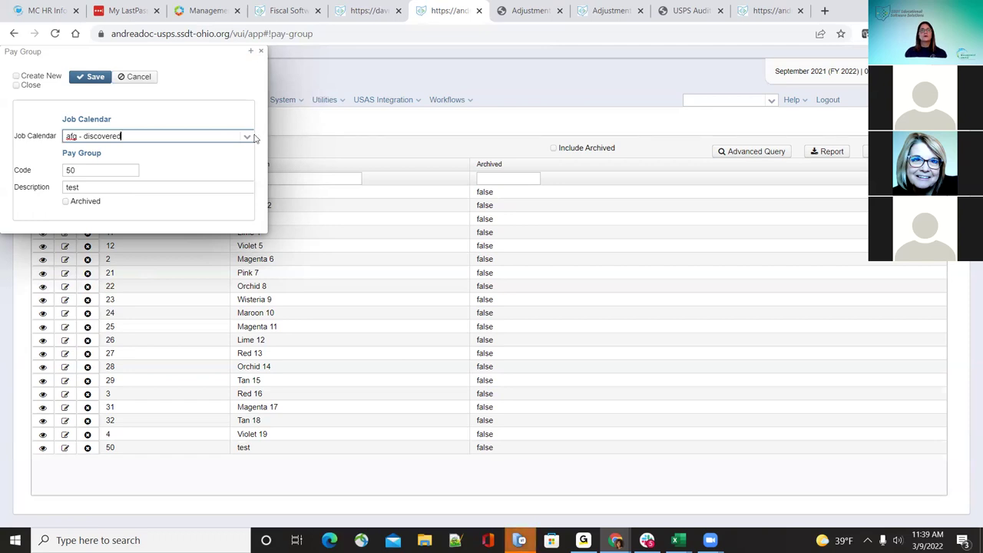
left_click(262, 52)
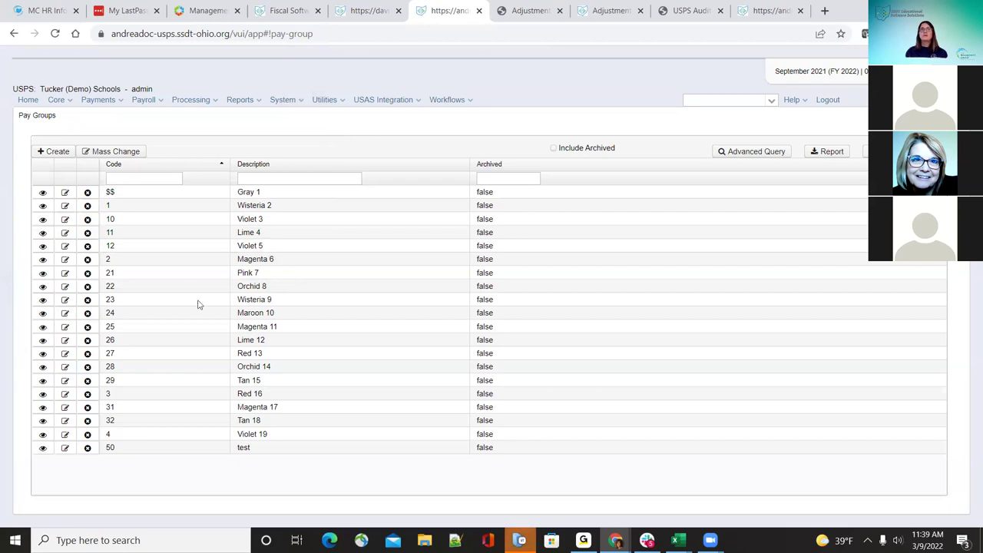
left_click(87, 192)
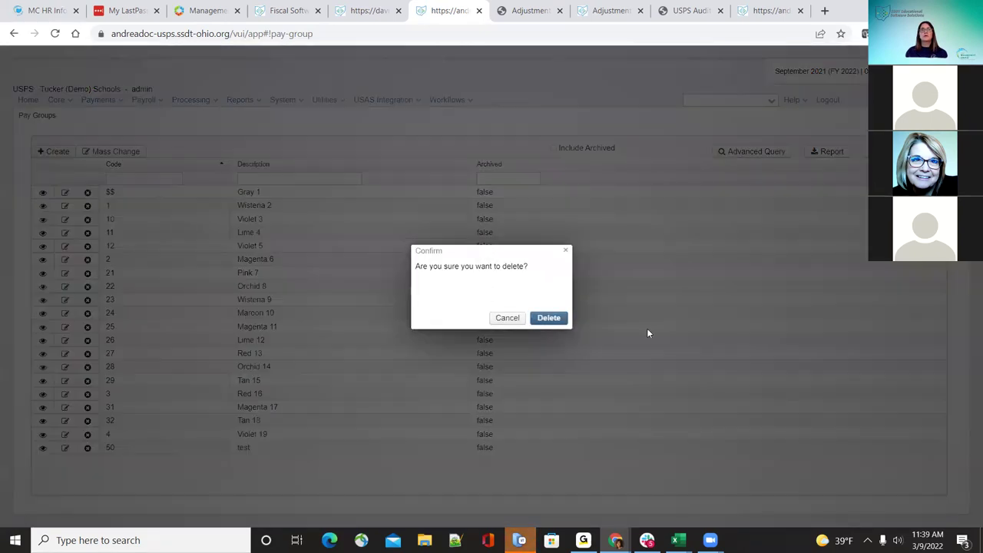
left_click(513, 318)
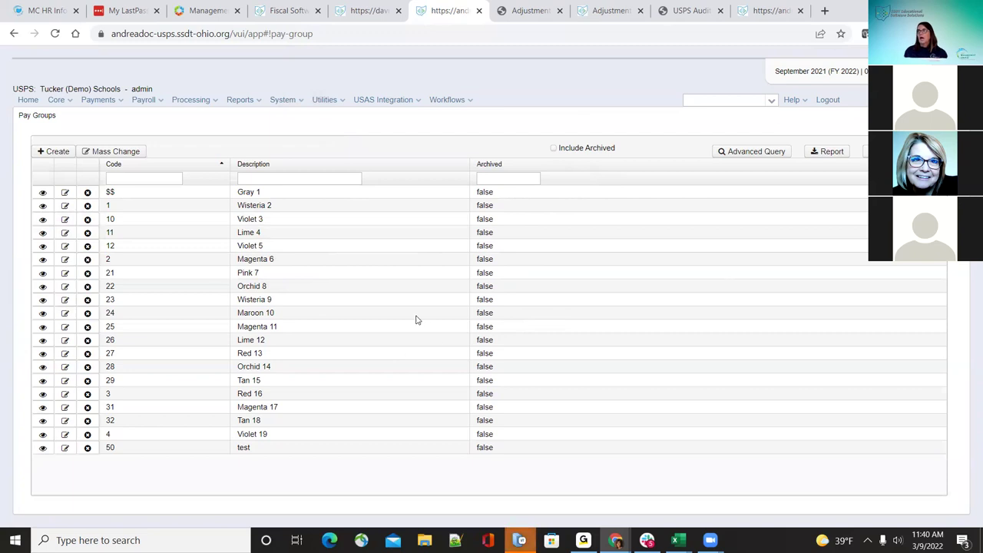
Step: Open Core > Payee and review the Thomasville Cafe payee record, closing it unchanged
left_click(57, 102)
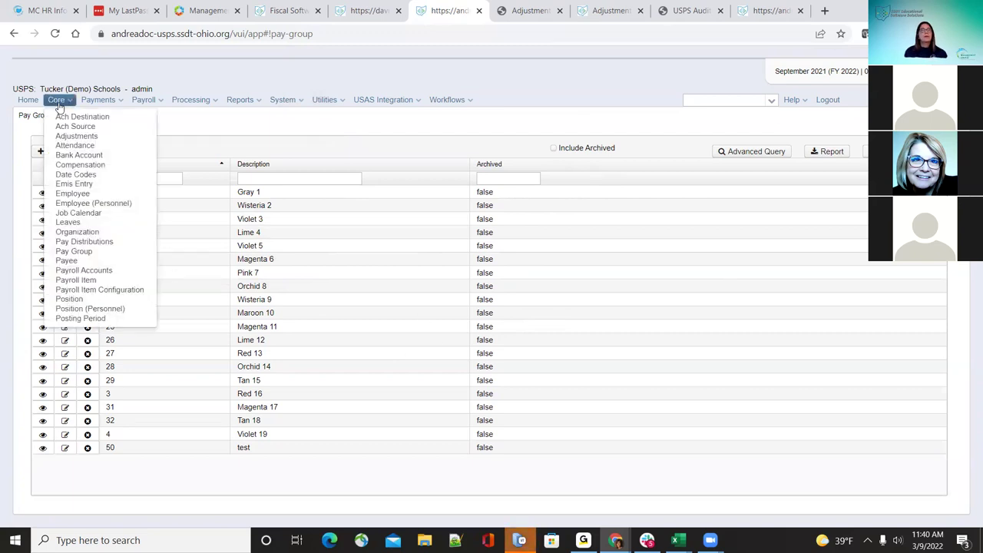
left_click(101, 262)
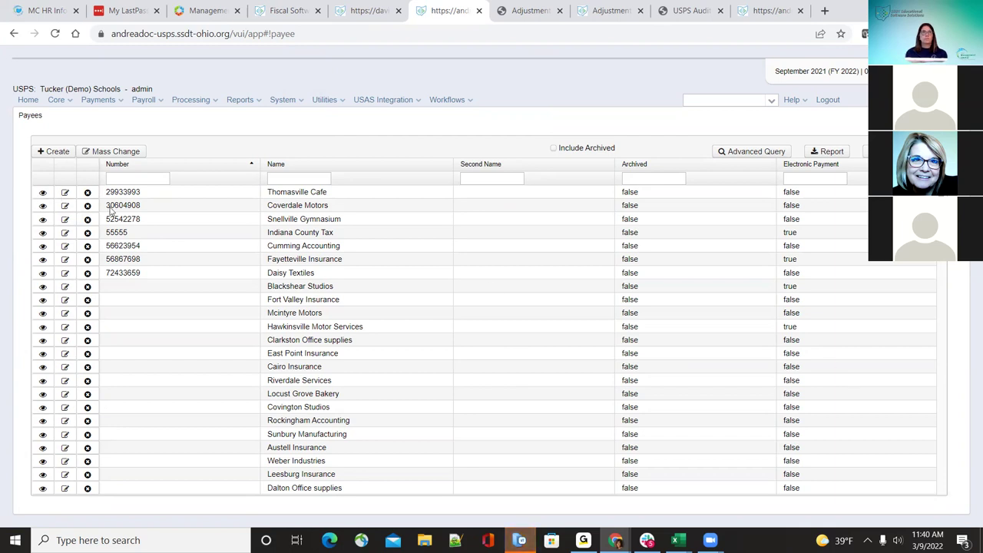
left_click(67, 193)
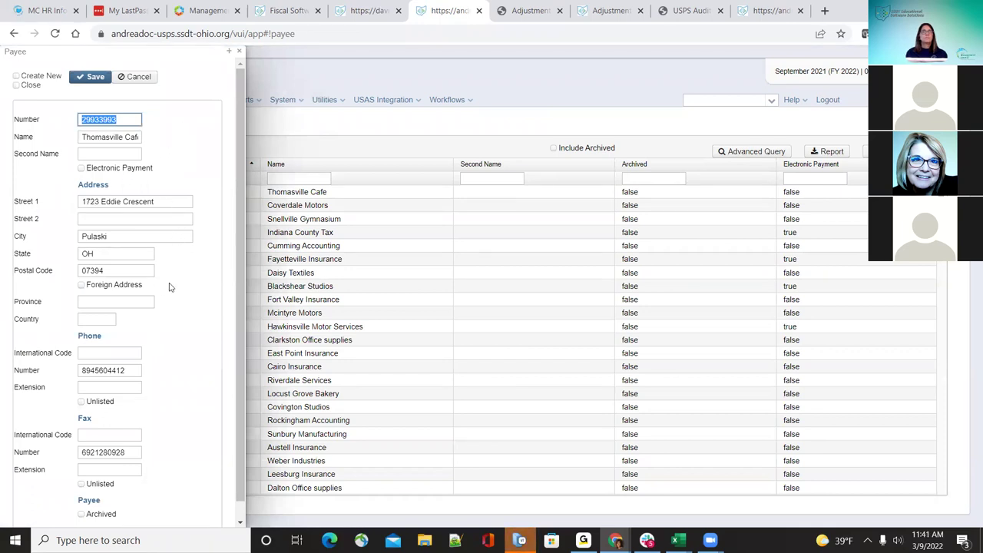
scroll(146, 455, "down", 1)
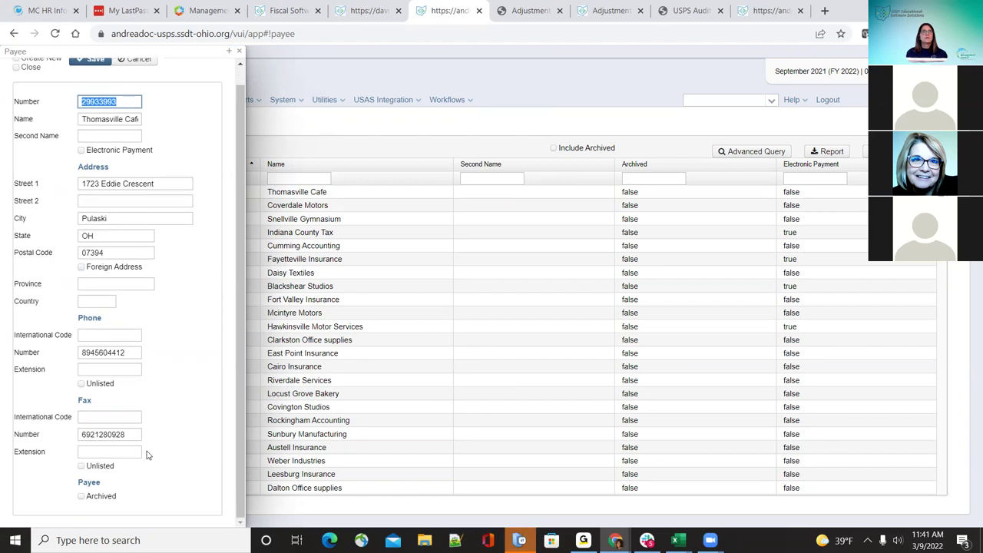
scroll(146, 455, "up", 1)
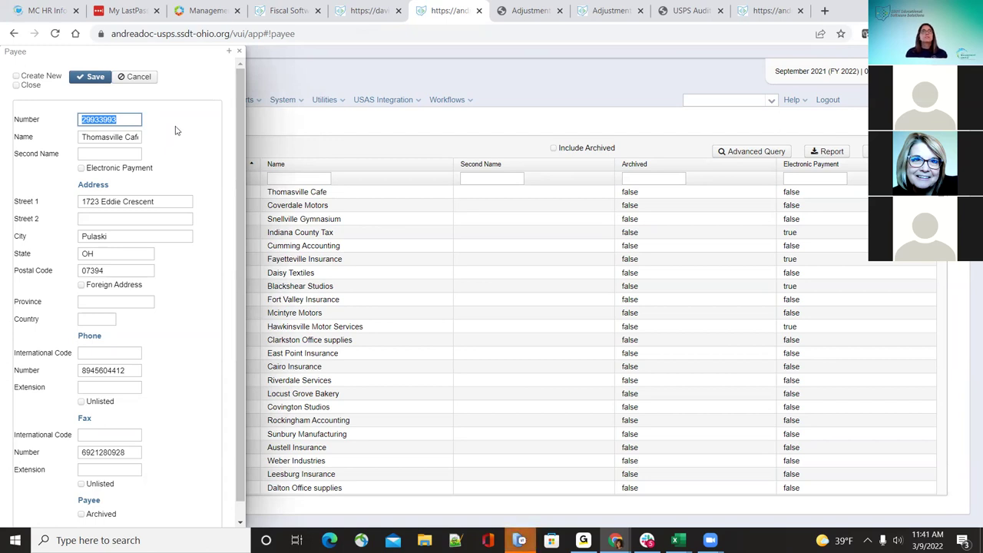
left_click(238, 51)
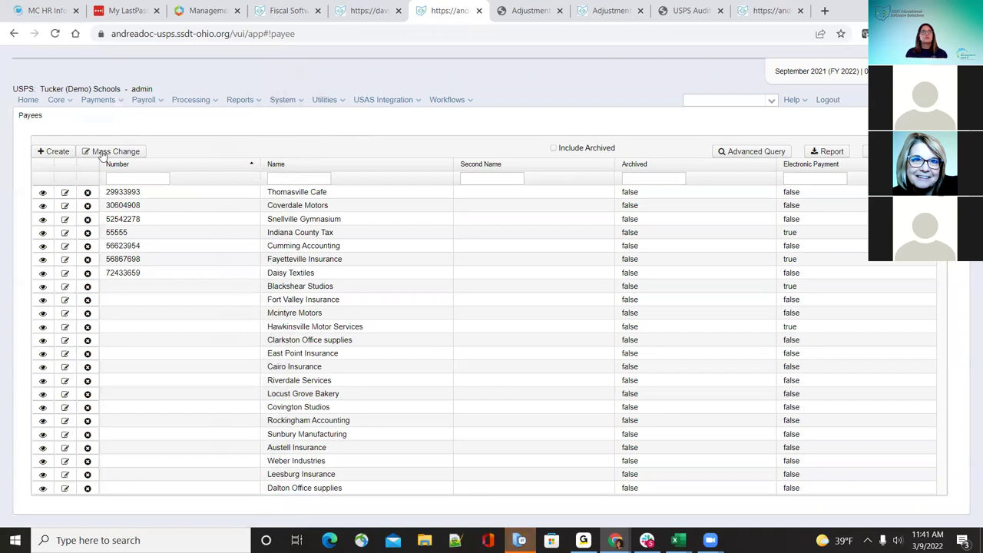
Step: Create a new payee with number 555555 and name 'Test Insurance'
left_click(63, 152)
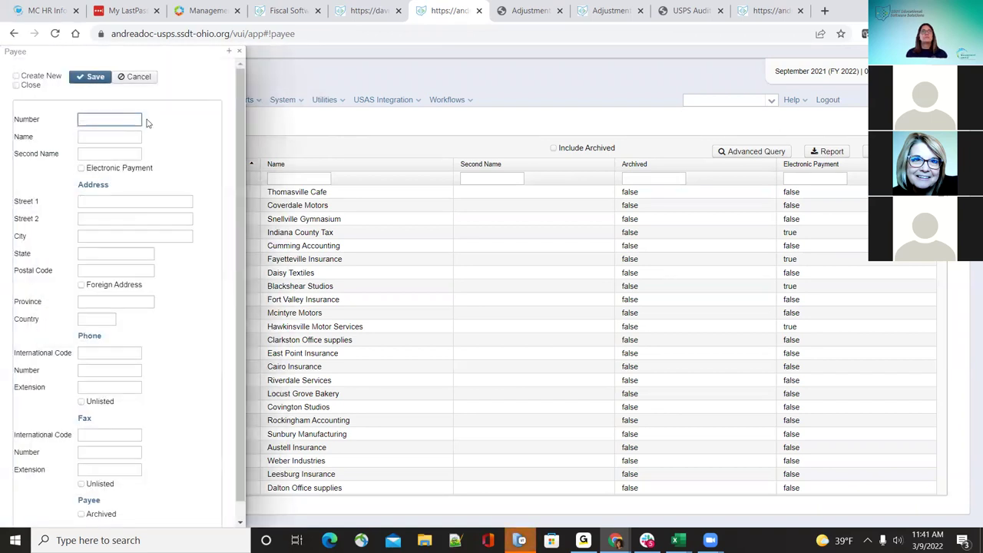
left_click(125, 119)
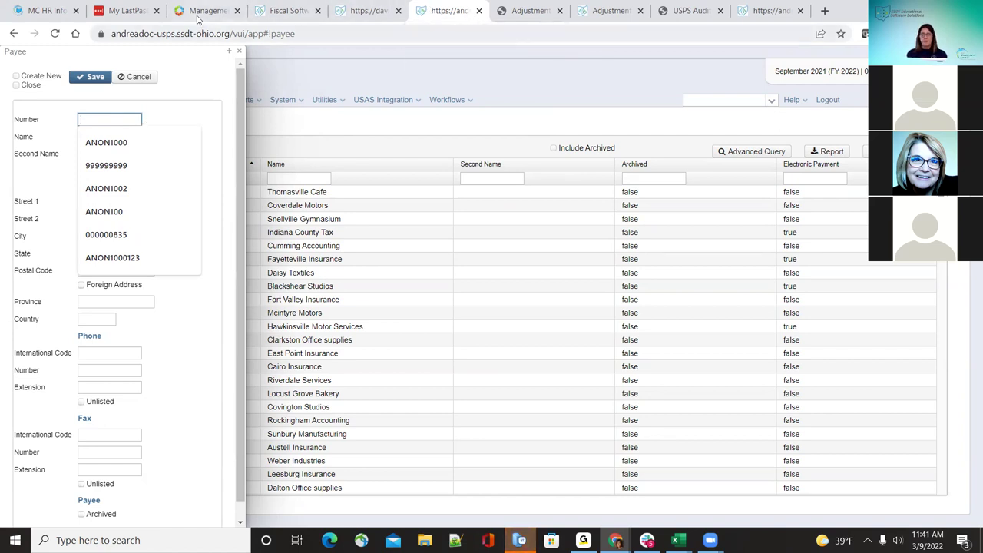
type("555555")
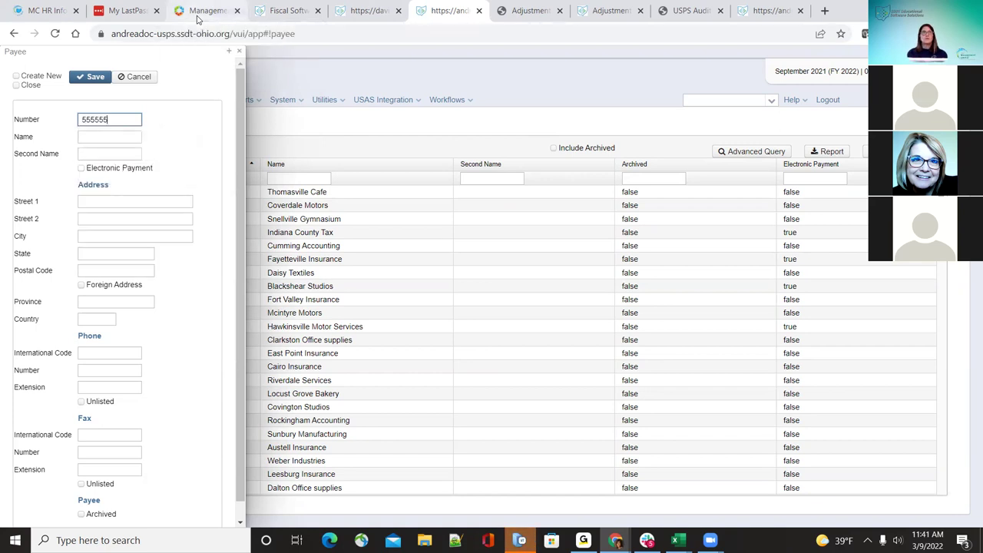
left_click(108, 136)
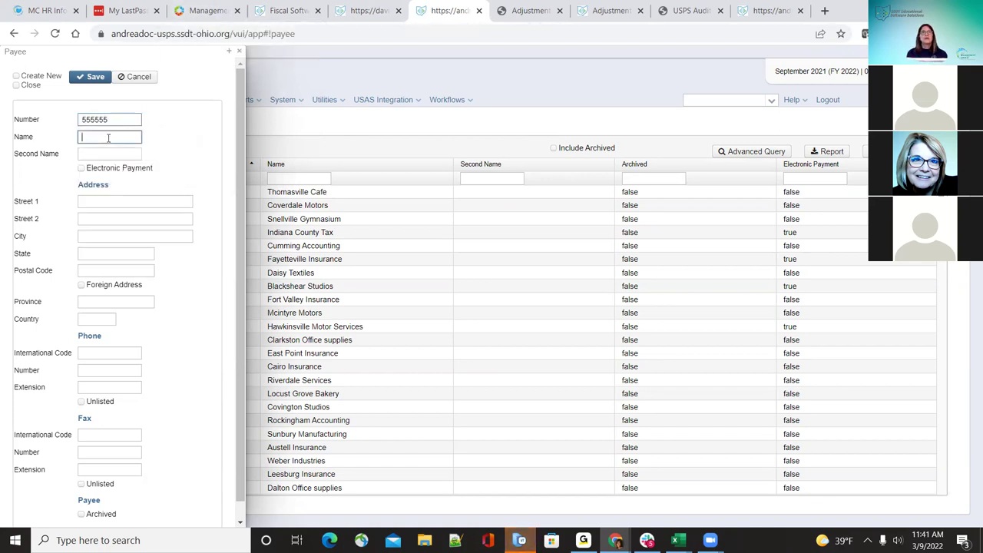
type("Test Ins")
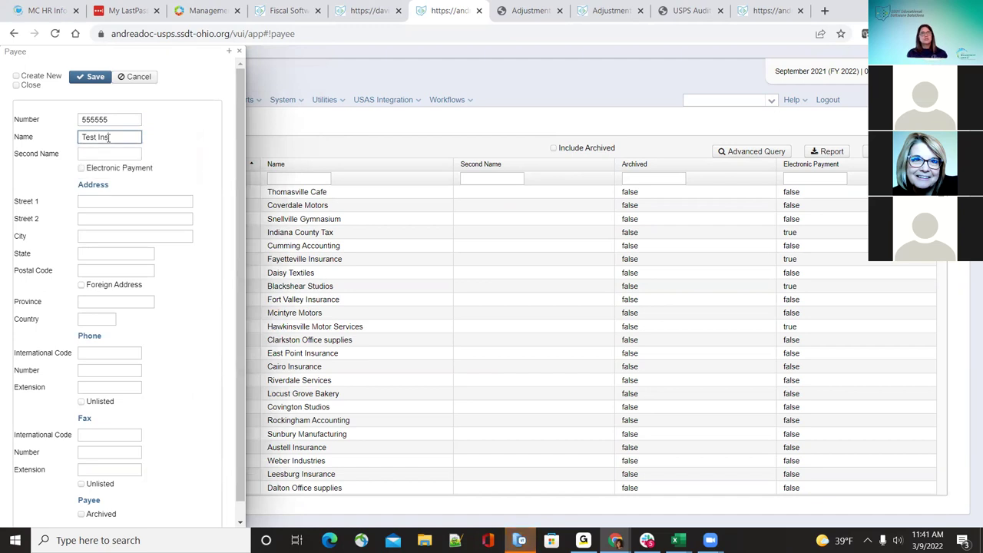
type("urance")
key("Tab")
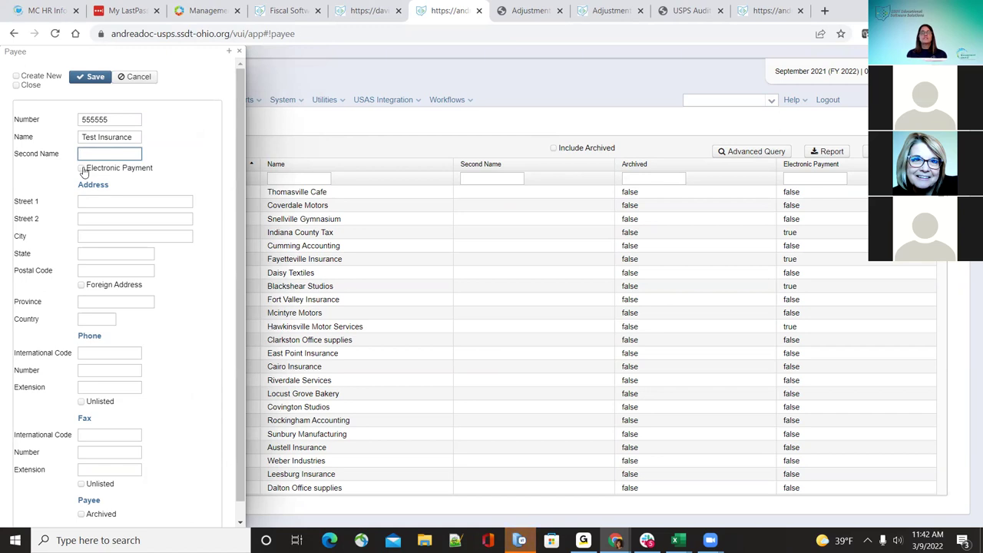
Step: Toggle the electronic payment setting and fill the address from a saved Street 1 entry
left_click(80, 169)
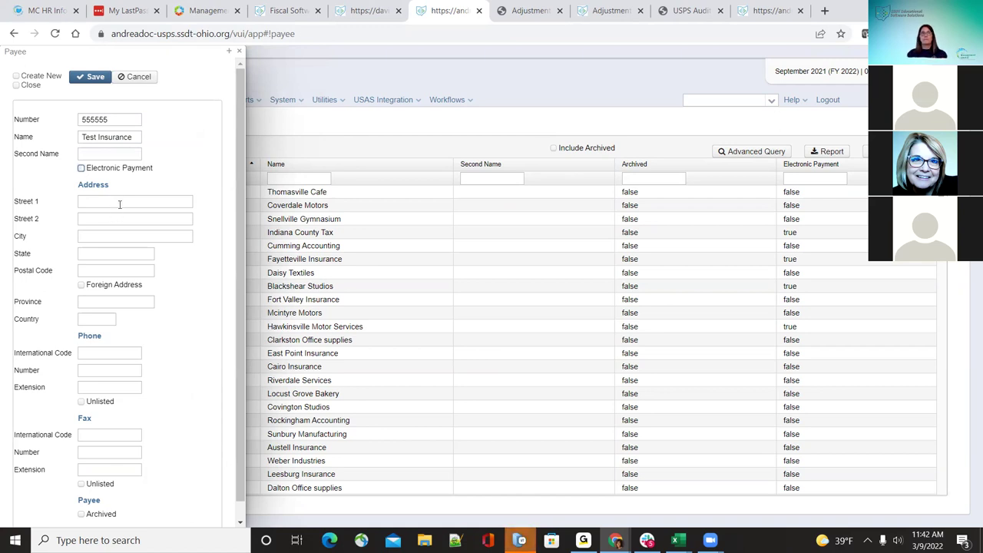
left_click(120, 202)
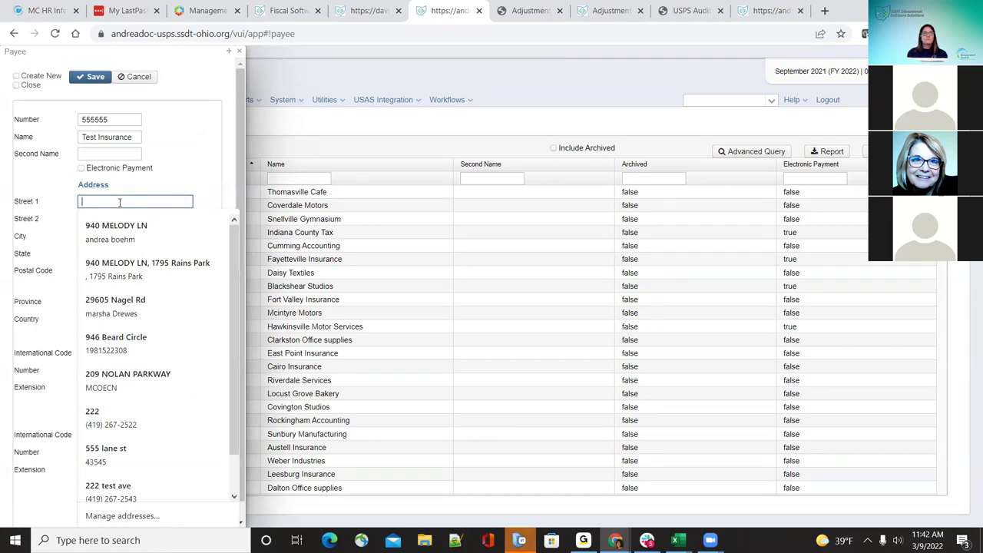
left_click(136, 373)
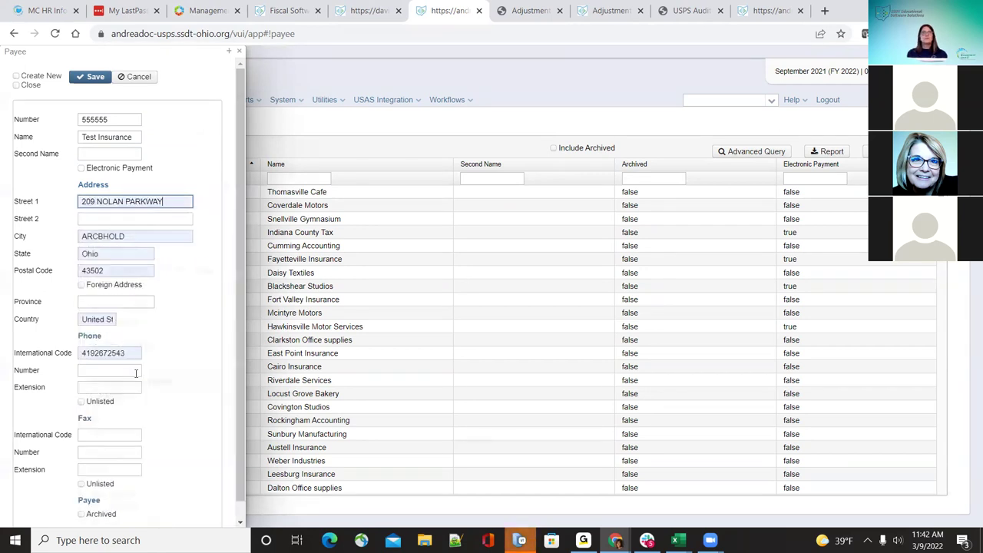
scroll(173, 332, "down", 1)
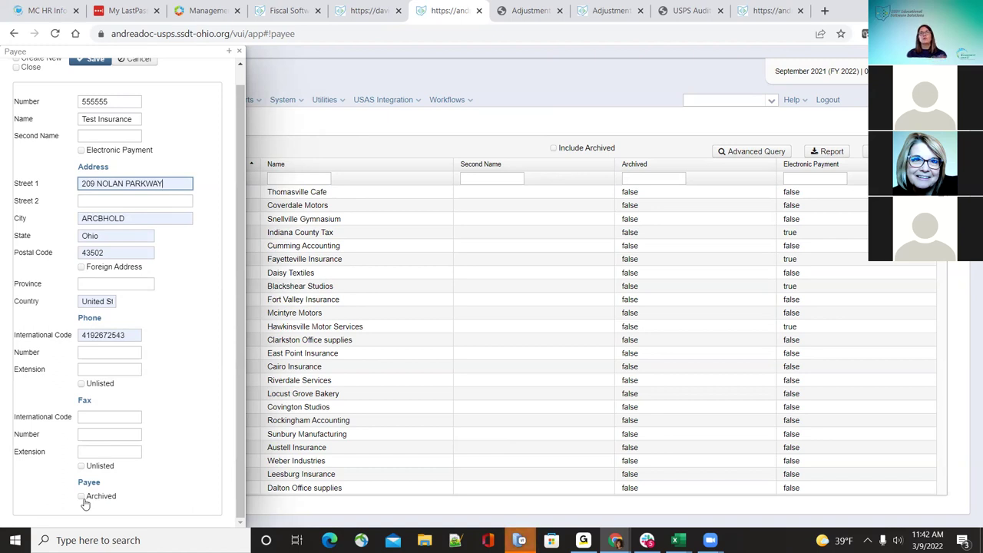
scroll(153, 220, "up", 1)
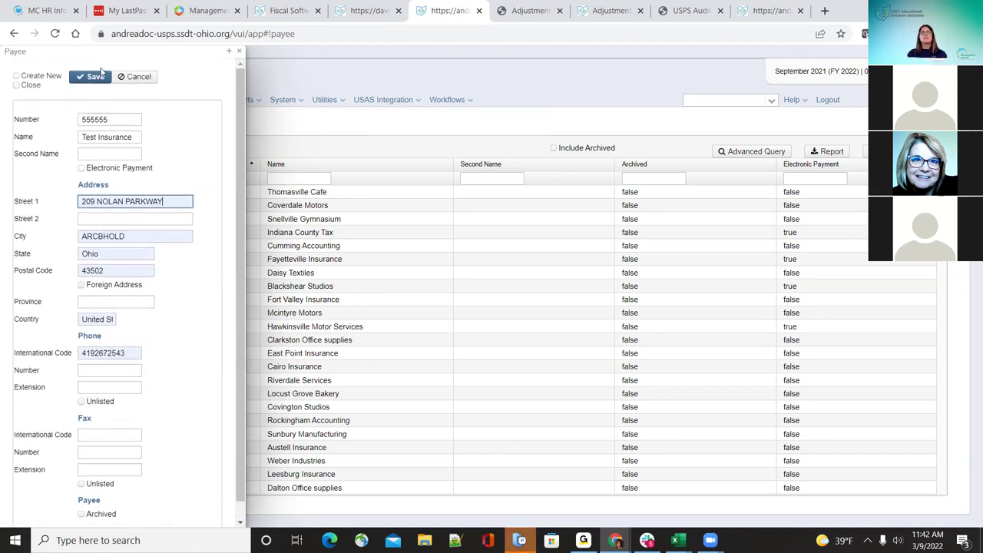
Step: Save the Test Insurance payee and return to the Payees list
left_click(94, 77)
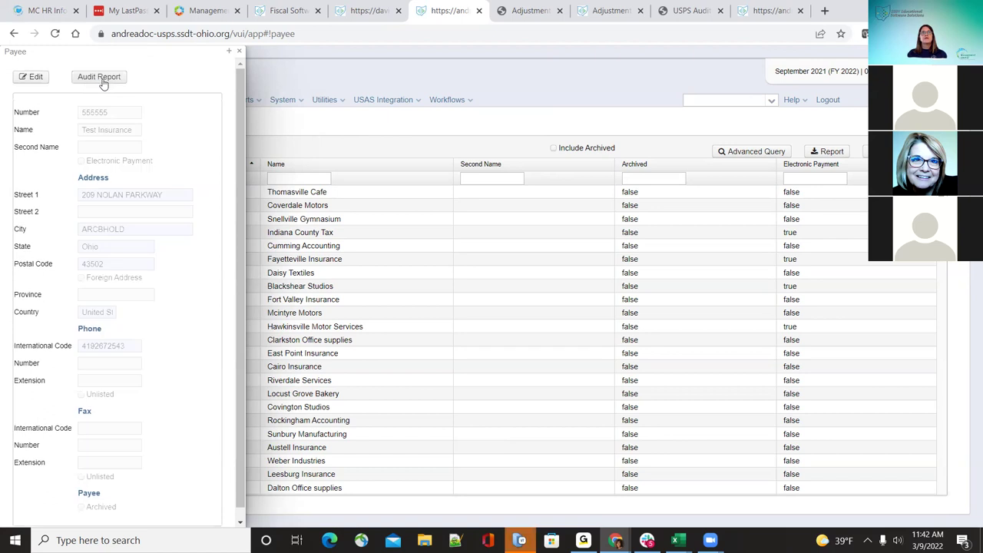
left_click(239, 51)
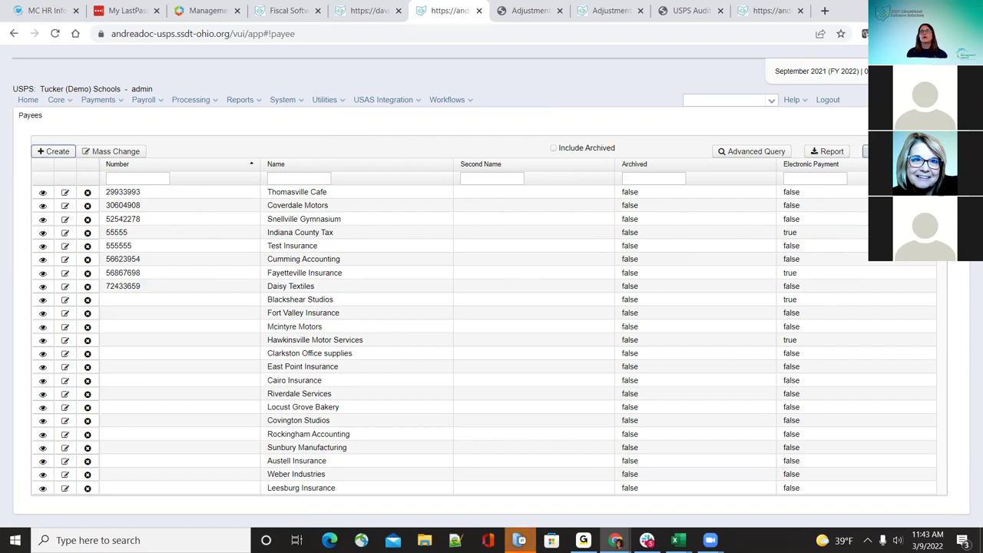
Step: Glance at the grid's column choices, then switch to Core > Payroll Accounts
left_click(866, 151)
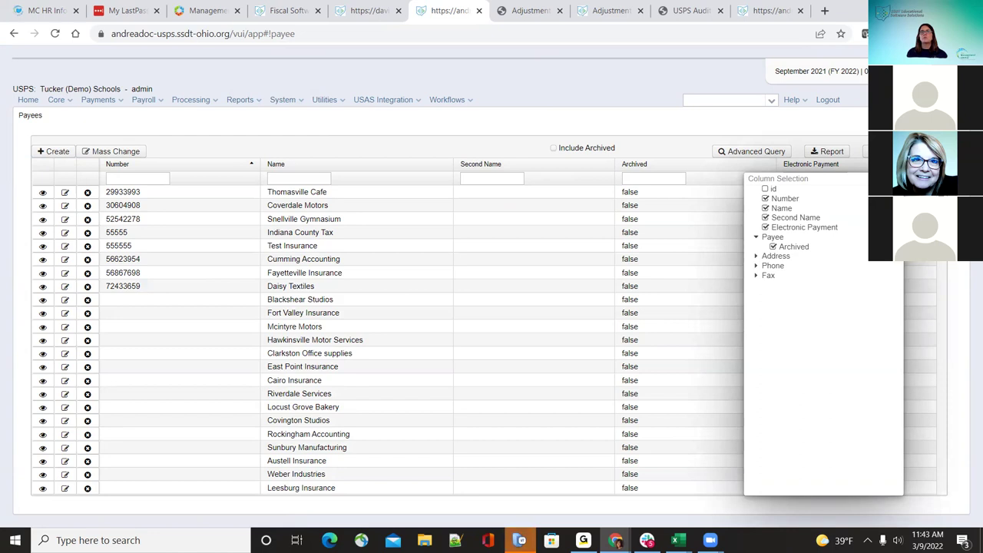
left_click(792, 244)
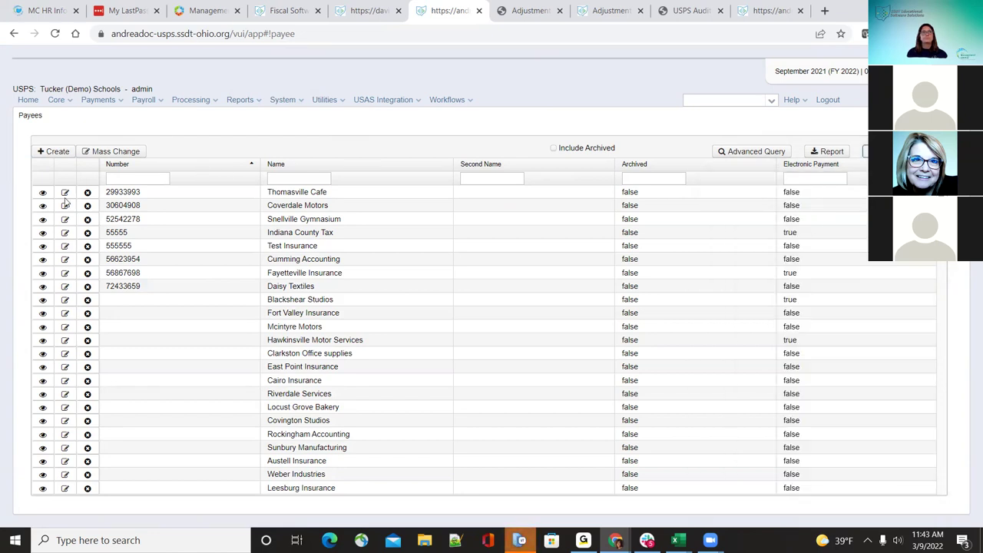
left_click(66, 104)
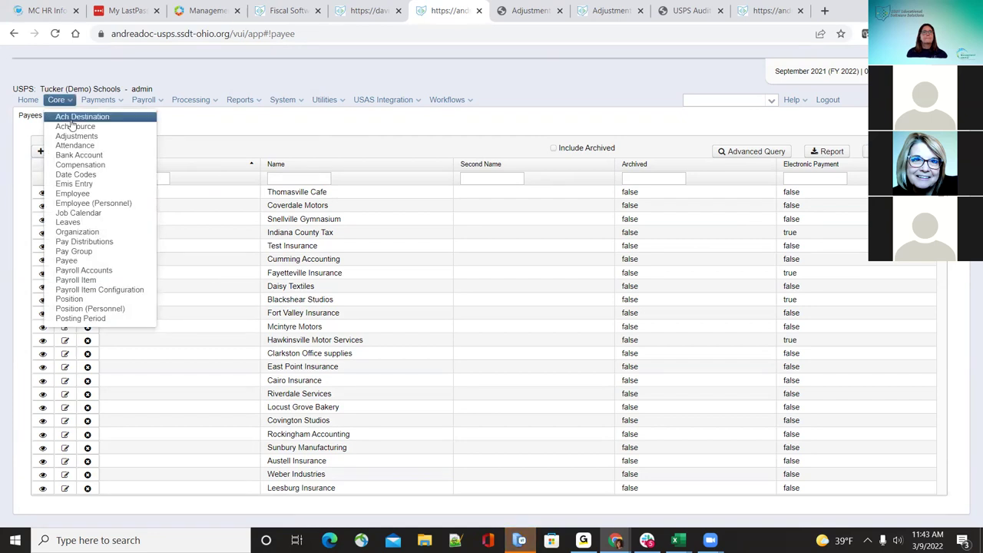
left_click(117, 272)
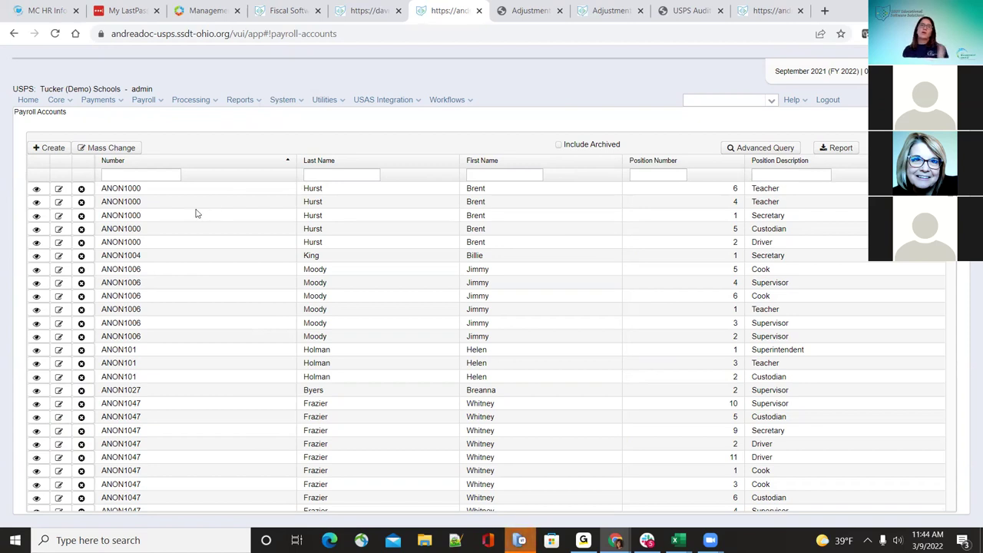
Step: Select the employee and position 1 Secretary, opening its existing payroll account lines
left_click(51, 149)
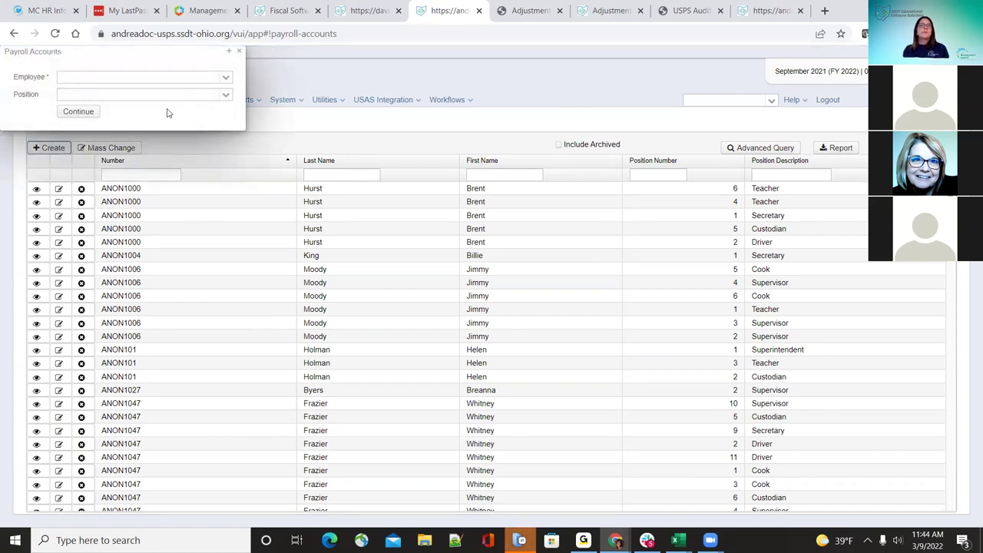
left_click(219, 79)
left_click(220, 103)
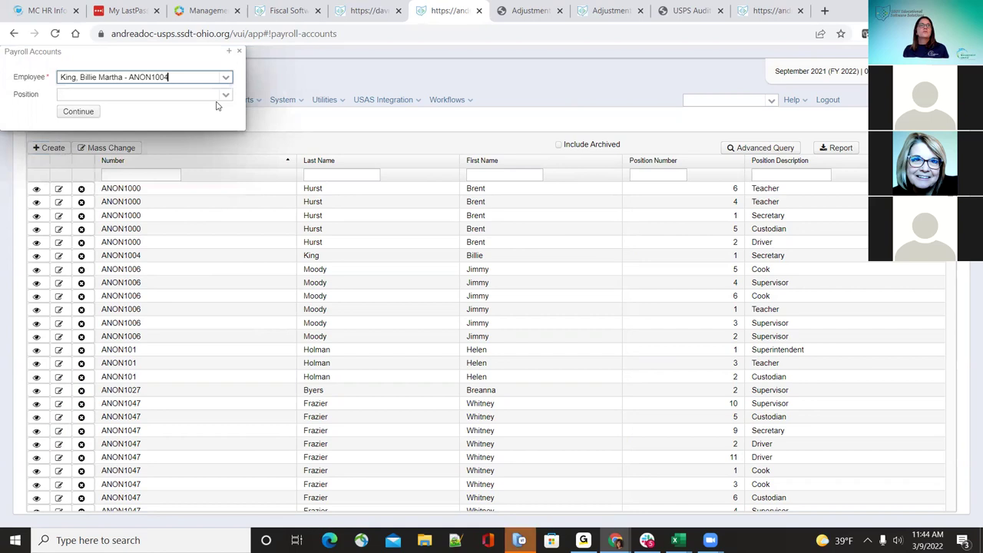
left_click(225, 94)
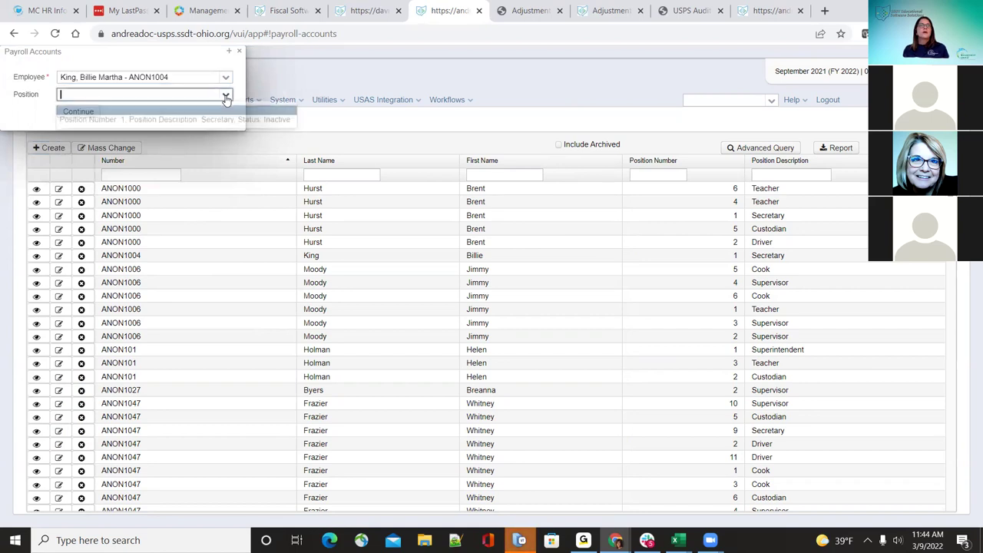
left_click(184, 121)
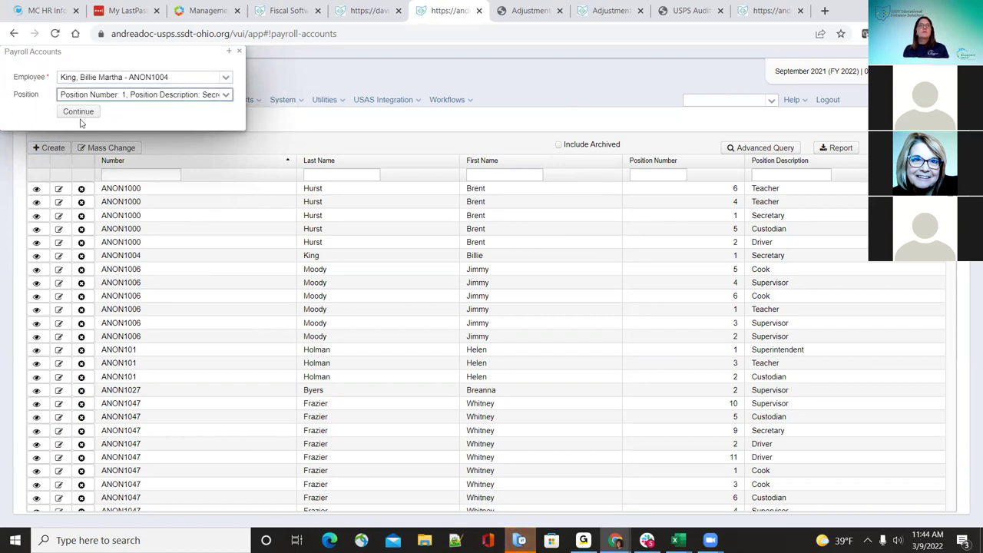
left_click(80, 113)
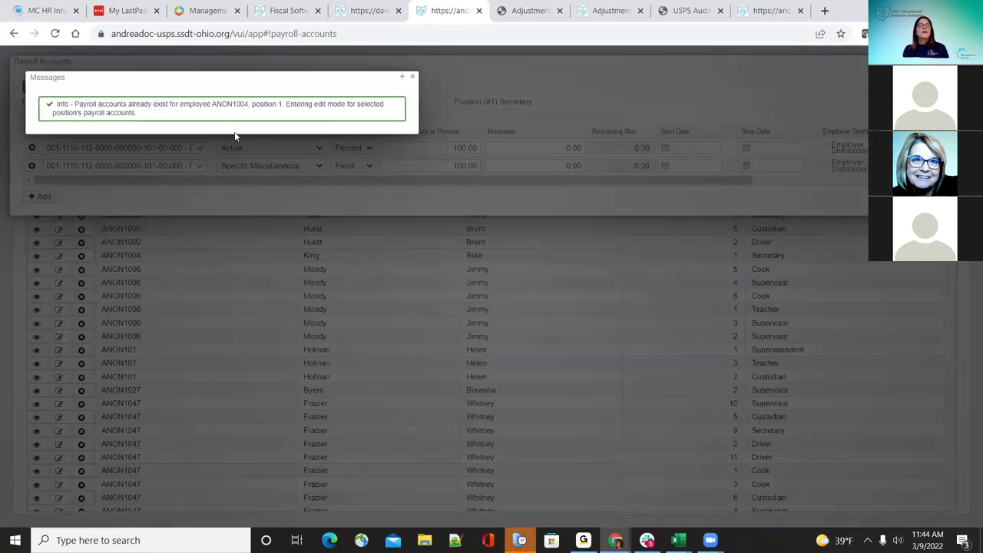
left_click(413, 79)
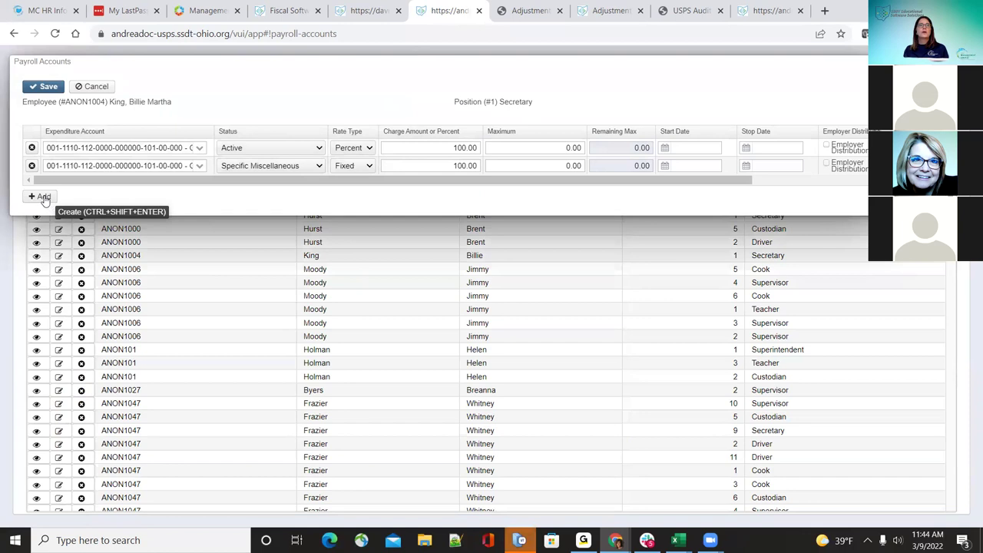
Step: Add a new blank payroll account line to the Secretary (1) position
left_click(43, 197)
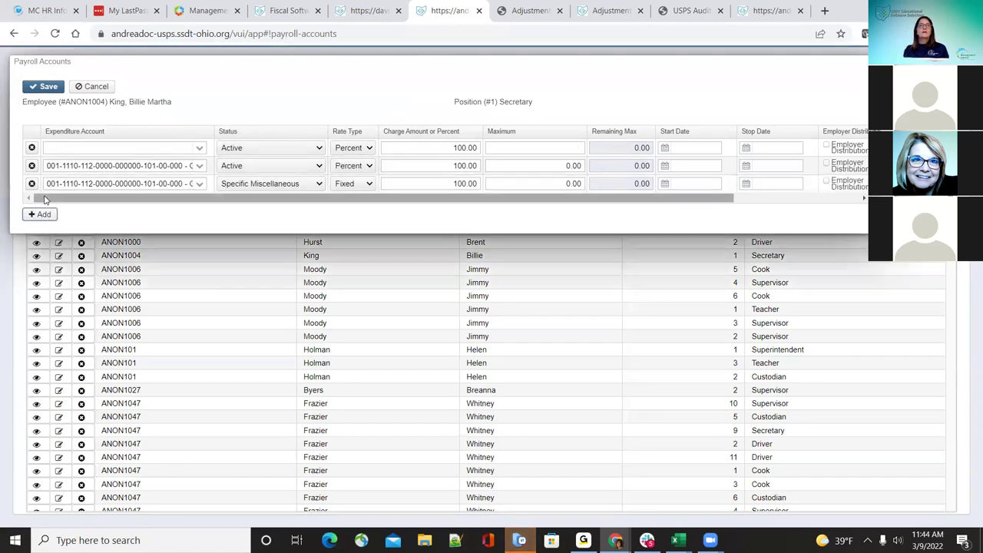
left_click(200, 148)
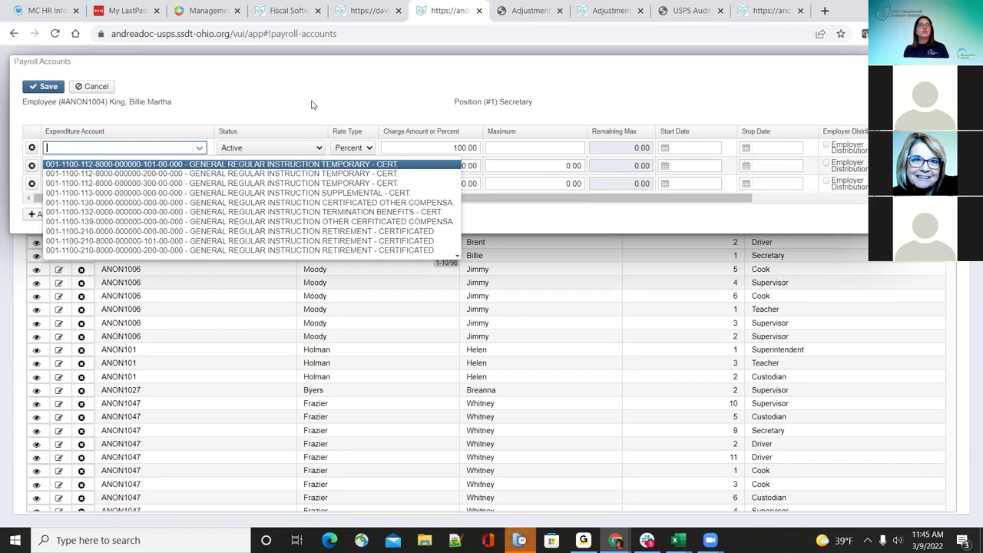
left_click(170, 147)
type("5")
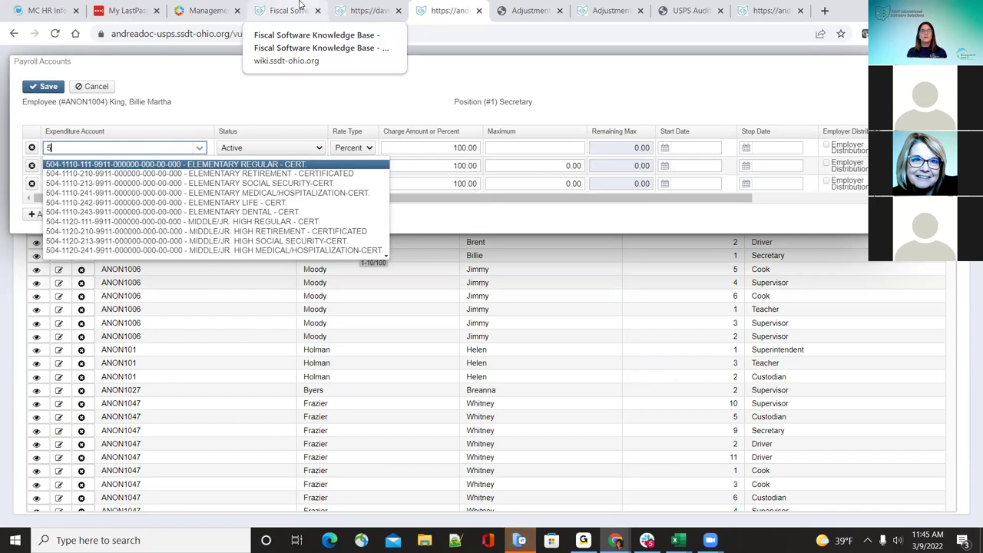
key("BackSpace")
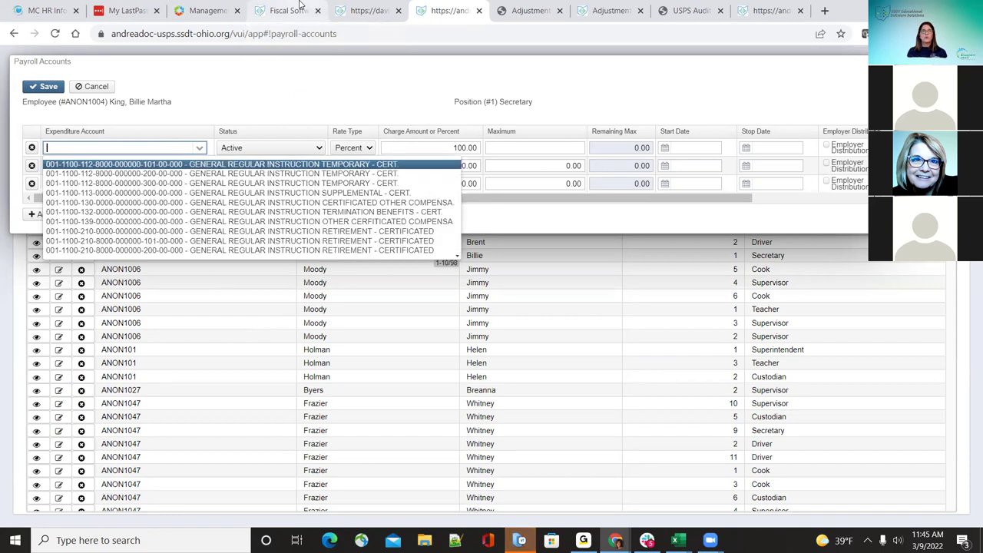
type("001")
key("BackSpace")
type("1100")
key("BackSpace")
key("BackSpace")
key("BackSpace")
key("BackSpace")
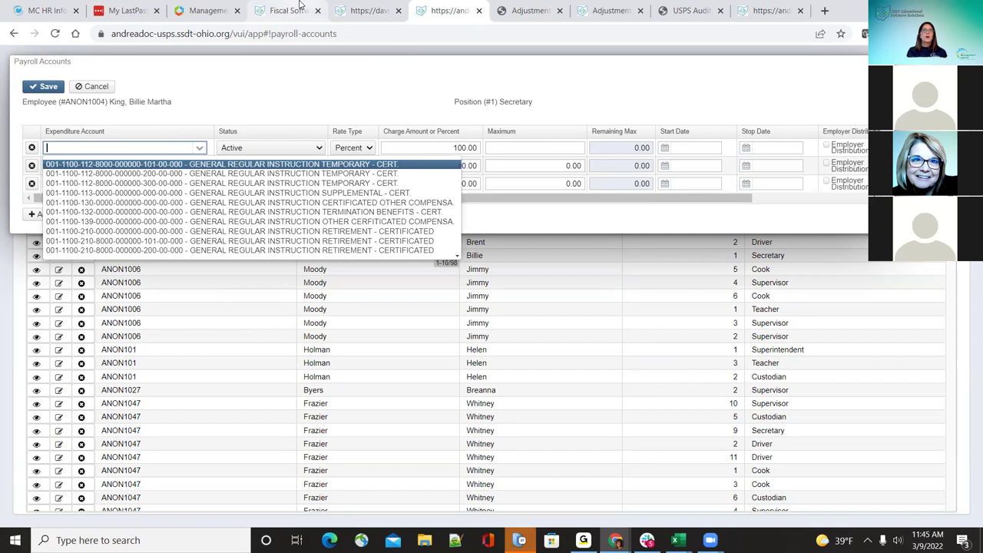
type("11")
key("Down")
key("Down")
key("Down")
key("Down")
key("Down")
key("Down")
key("Down")
key("Down")
key("Down")
key("Down")
key("Down")
key("Down")
key("Down")
key("Down")
key("Down")
key("Down")
key("Down")
key("Down")
key("Down")
key("Down")
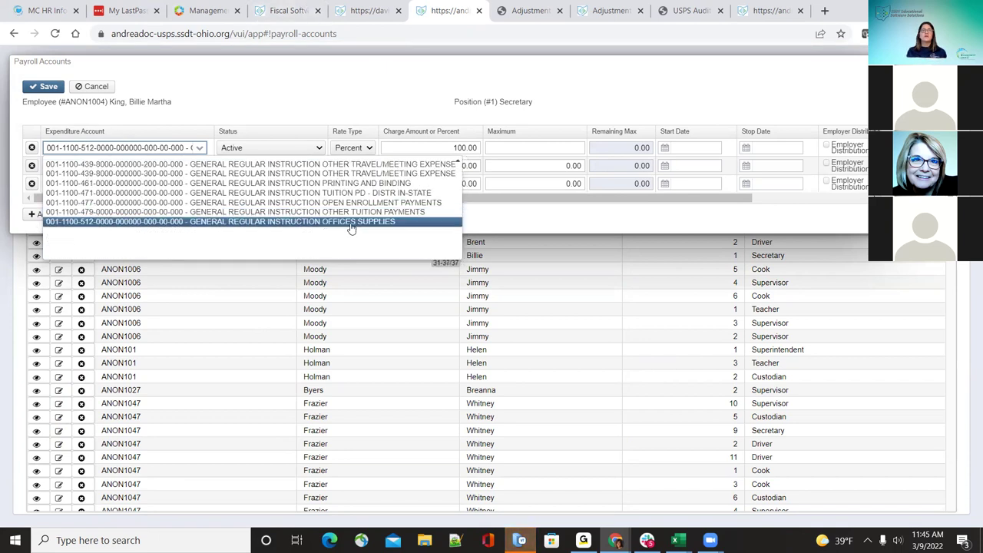
key("Down")
key("Down")
key("Down")
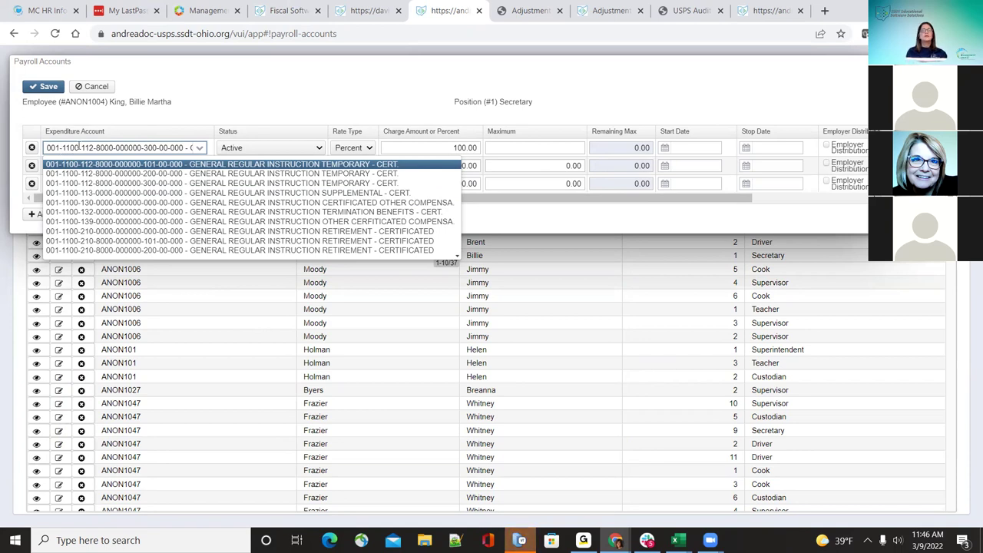
key("Down")
key("Down")
key("Down")
key("Down")
key("Down")
key("Down")
key("Down")
key("Down")
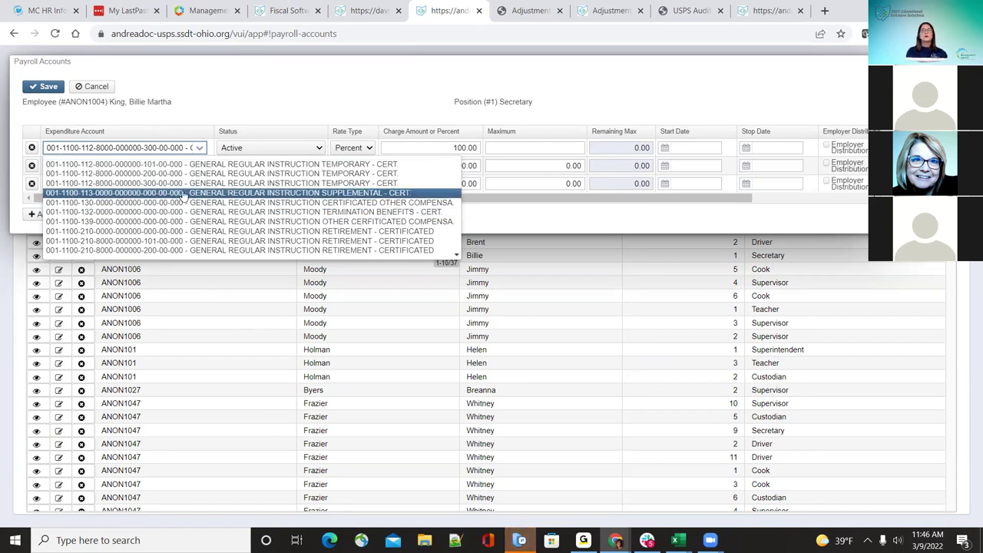
key("Down")
key("Down")
key("Down")
key("Down")
key("Down")
key("Down")
key("Down")
key("Down")
key("Down")
key("Down")
key("Down")
key("Down")
key("Down")
key("Down")
key("Down")
key("Down")
key("Down")
key("Down")
key("Down")
key("Down")
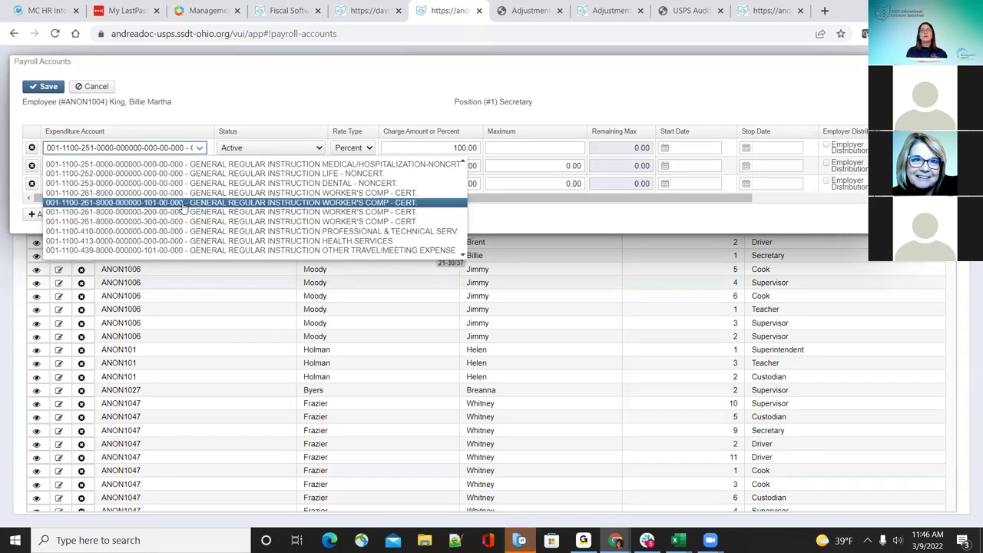
key("Home")
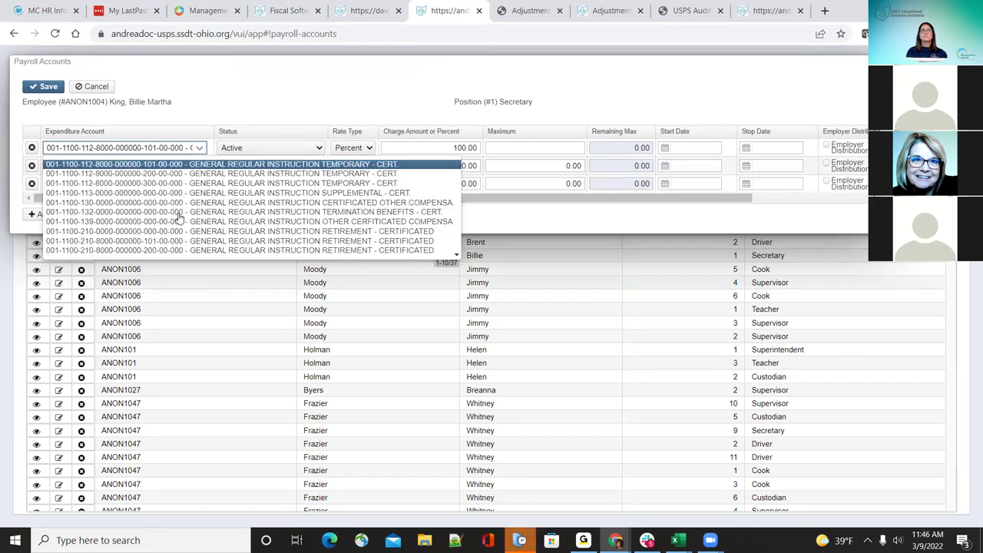
key("Escape")
left_click(201, 146)
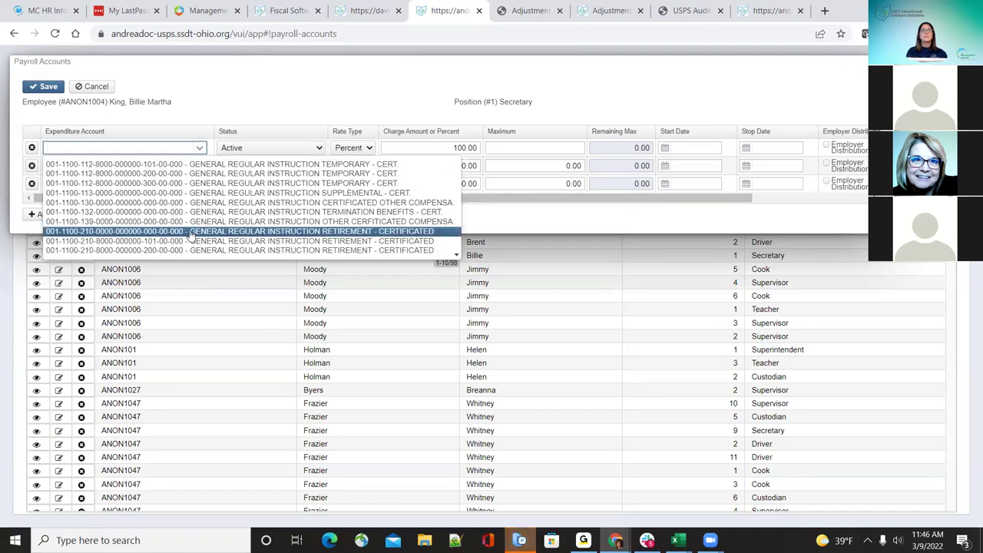
left_click(188, 232)
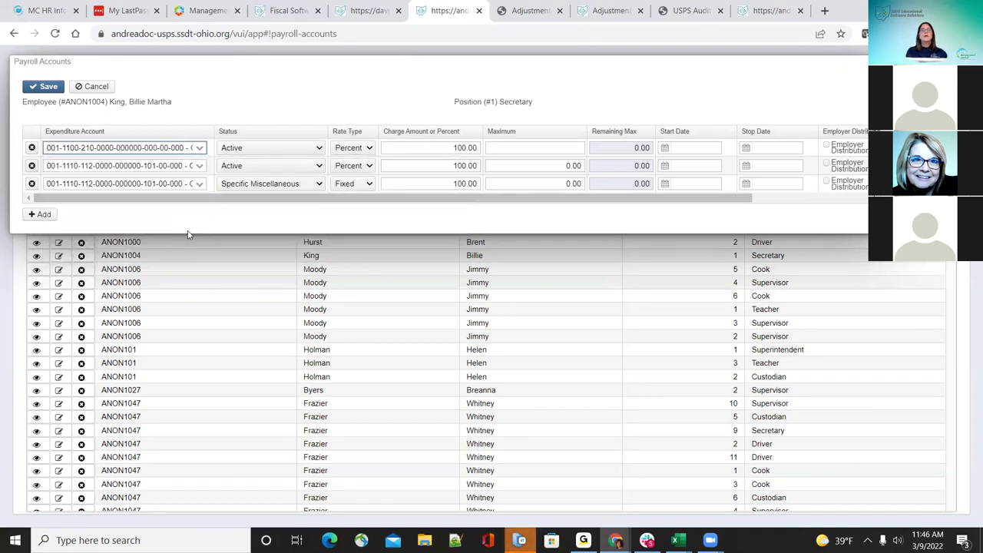
Step: Make the new line a Fixed rate with a 50.00 charge amount
left_click(299, 152)
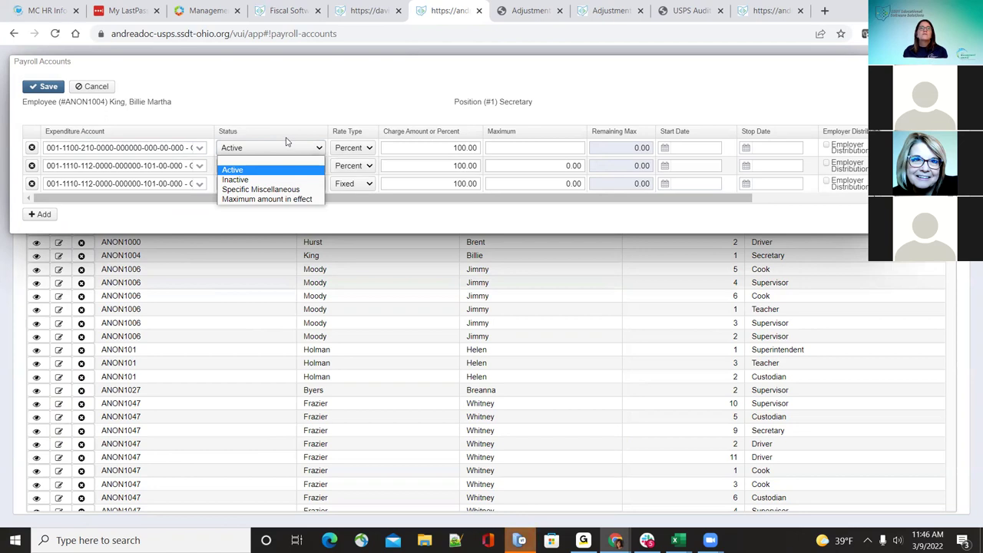
left_click(286, 148)
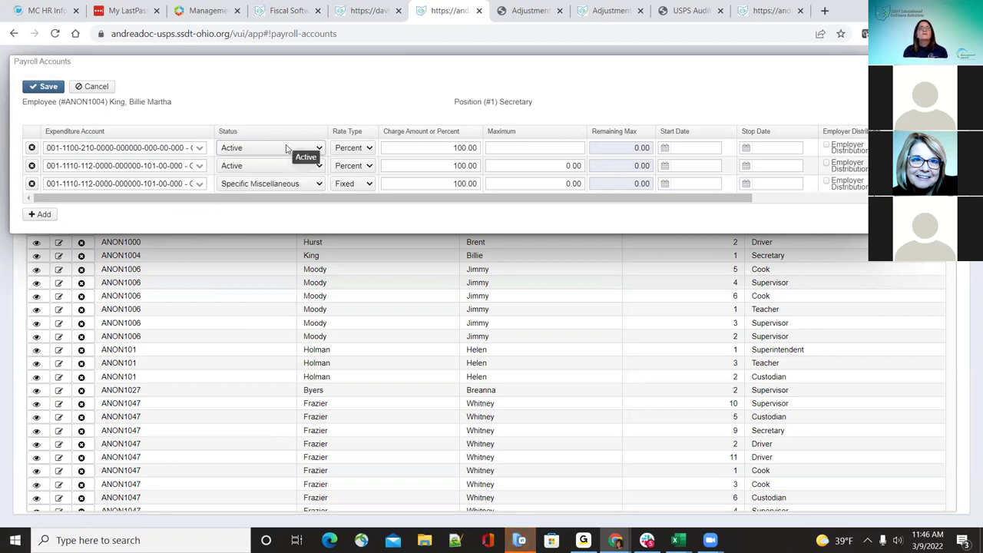
left_click(347, 148)
left_click(379, 148)
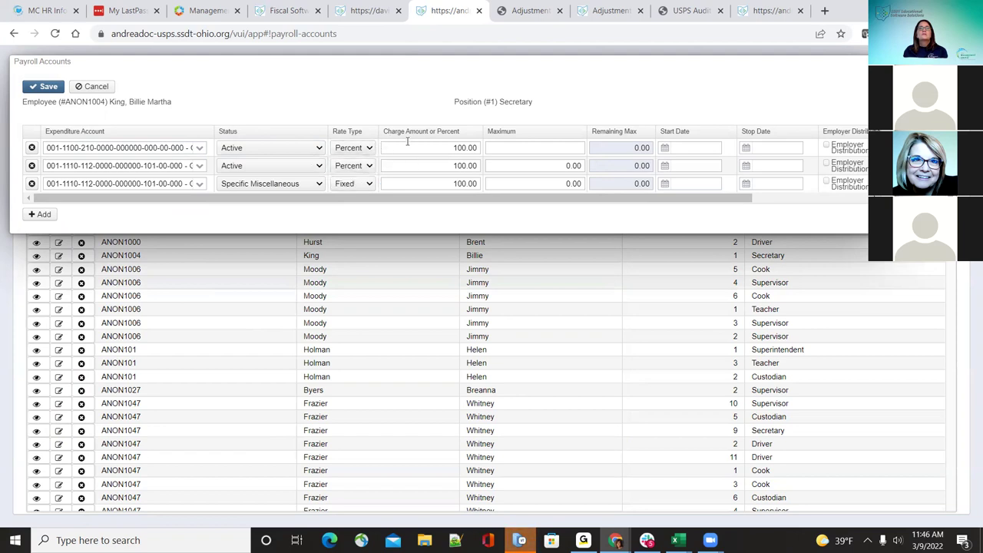
left_click(369, 149)
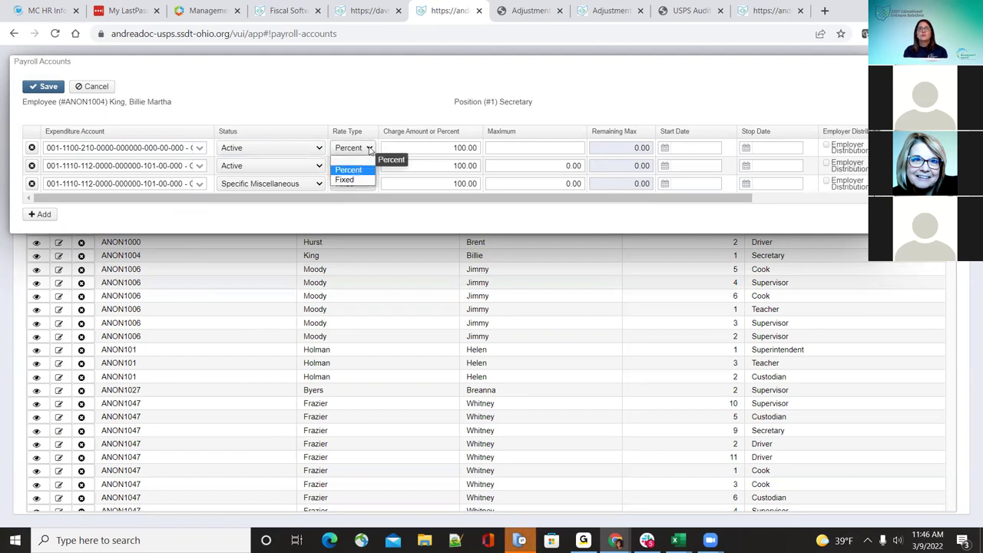
left_click(370, 149)
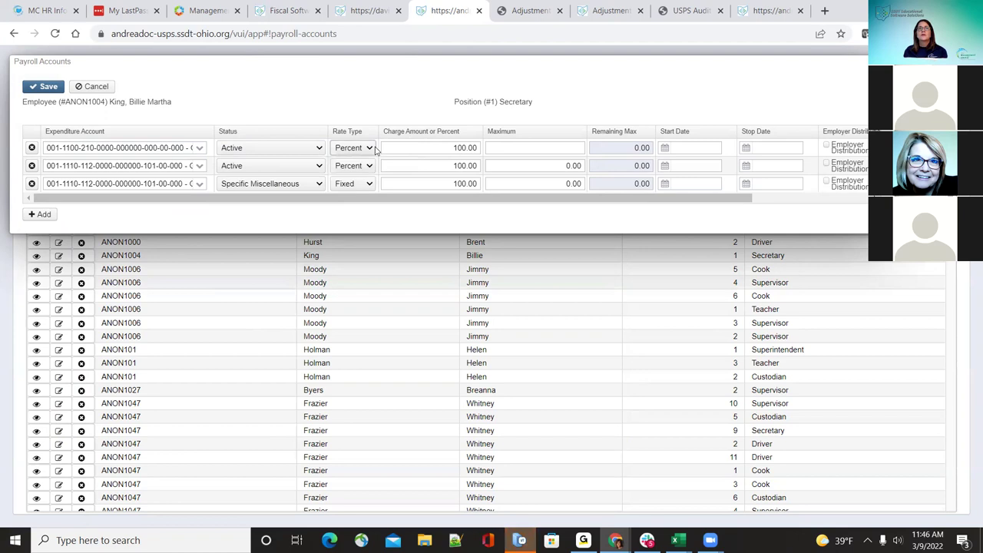
left_click(373, 149)
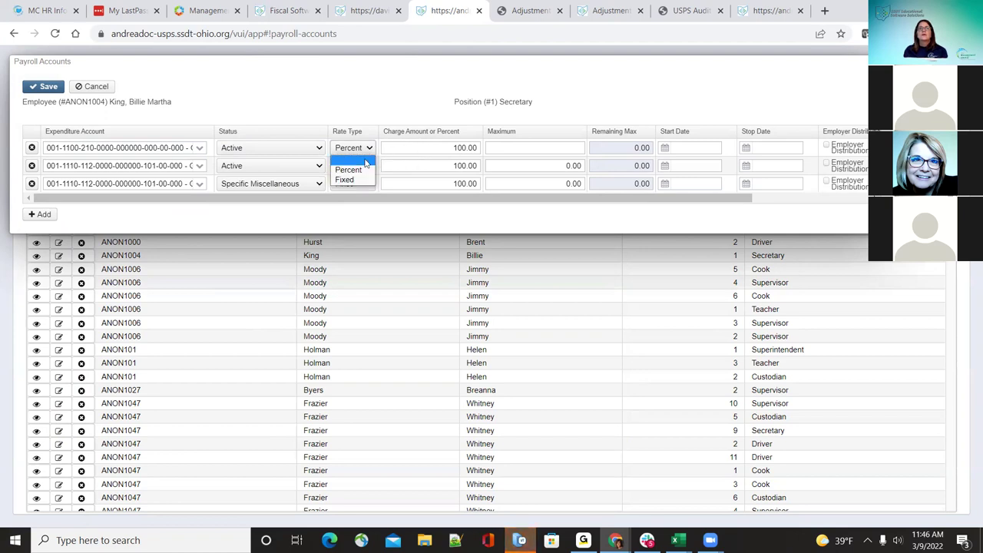
left_click(350, 182)
key("Tab")
type("50.00")
left_click(396, 88)
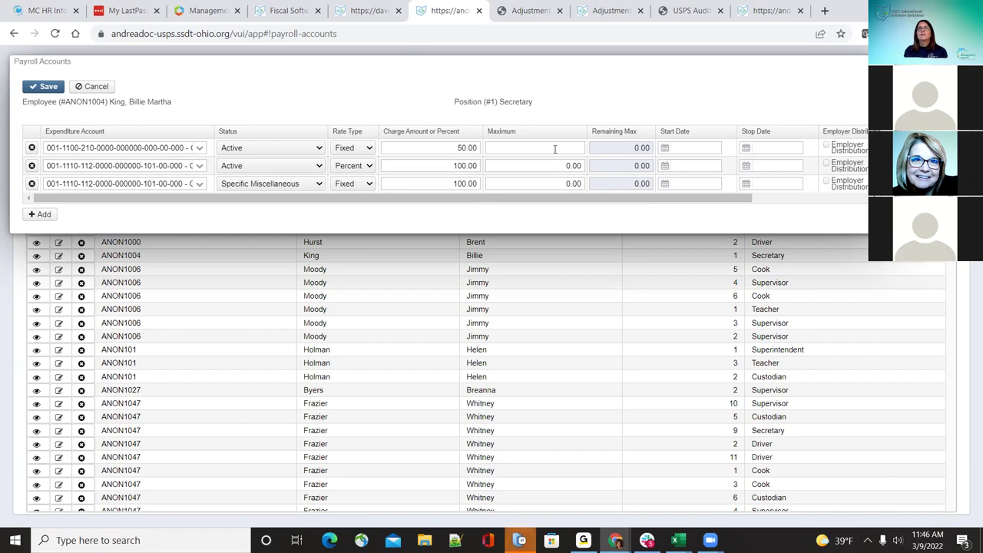
Step: Set the line's status to Maximum amount in effect with a 10,000.00 maximum
left_click(319, 150)
left_click(310, 201)
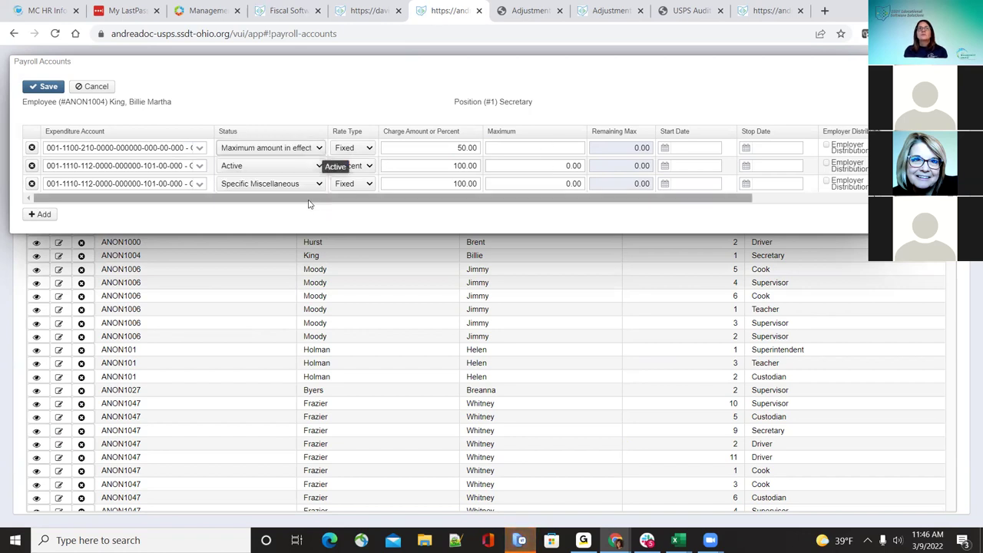
left_click(561, 149)
type("50.0")
key("BackSpace")
key("BackSpace")
key("BackSpace")
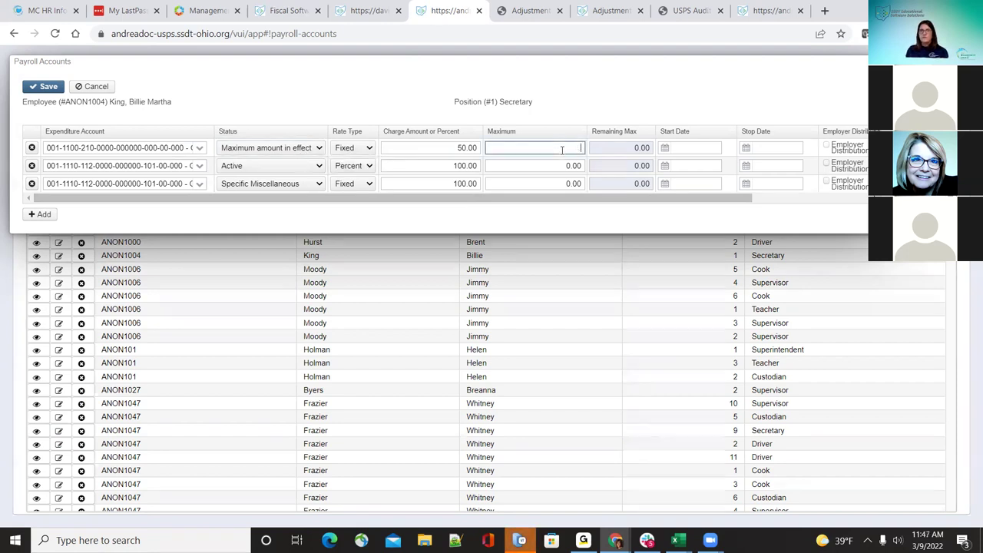
type("10,000.00")
left_click(557, 116)
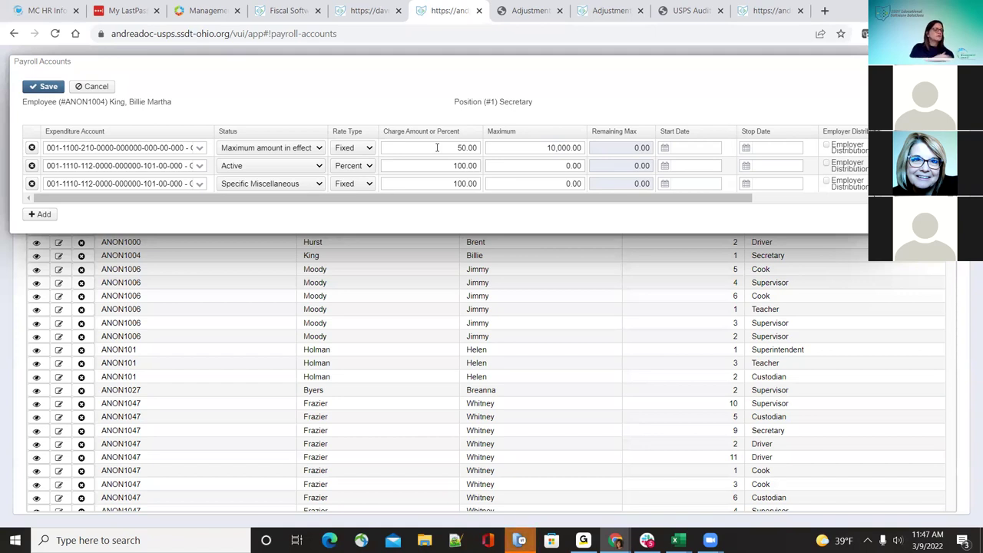
Step: Change the charge amount to 384.61 and save the payroll accounts
left_click_drag(453, 147, 511, 150)
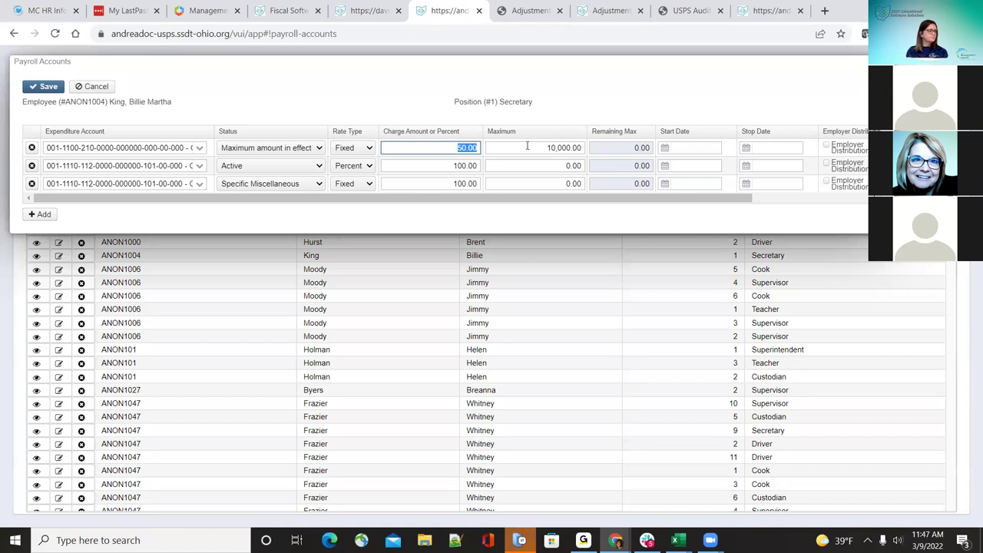
type("384")
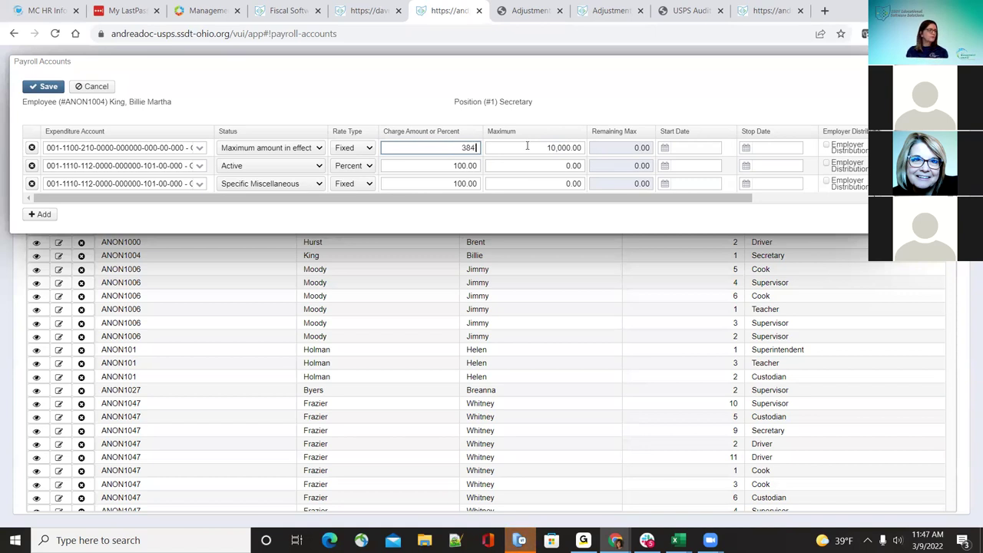
type(".61")
left_click(433, 84)
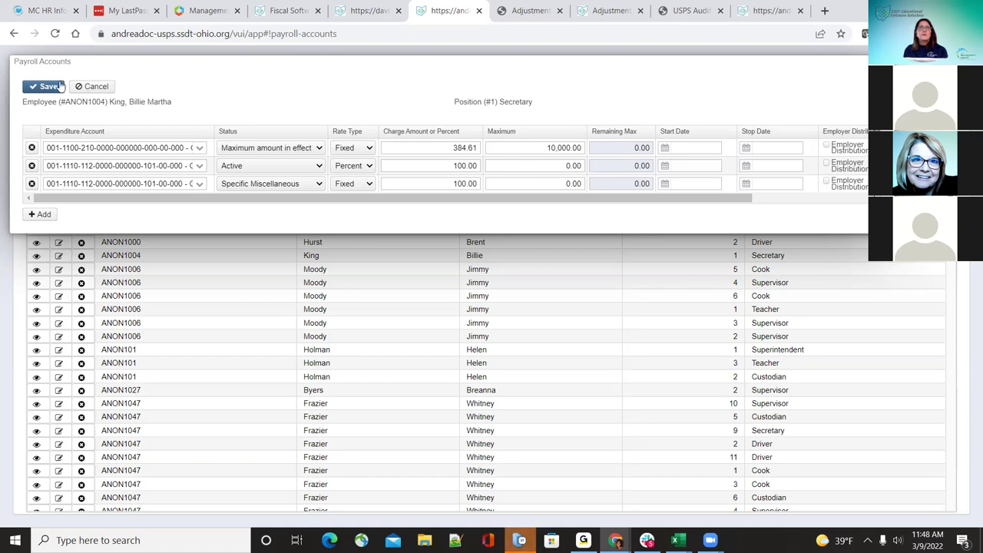
left_click(43, 86)
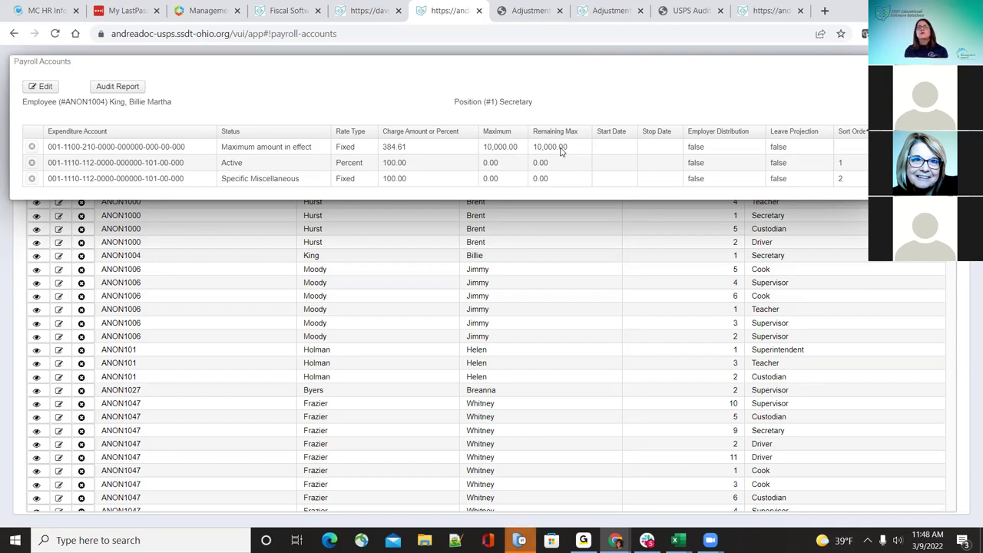
Step: Reopen the accounts for editing and tick Employer Distribution and Leave Projection on row 1
left_click(42, 86)
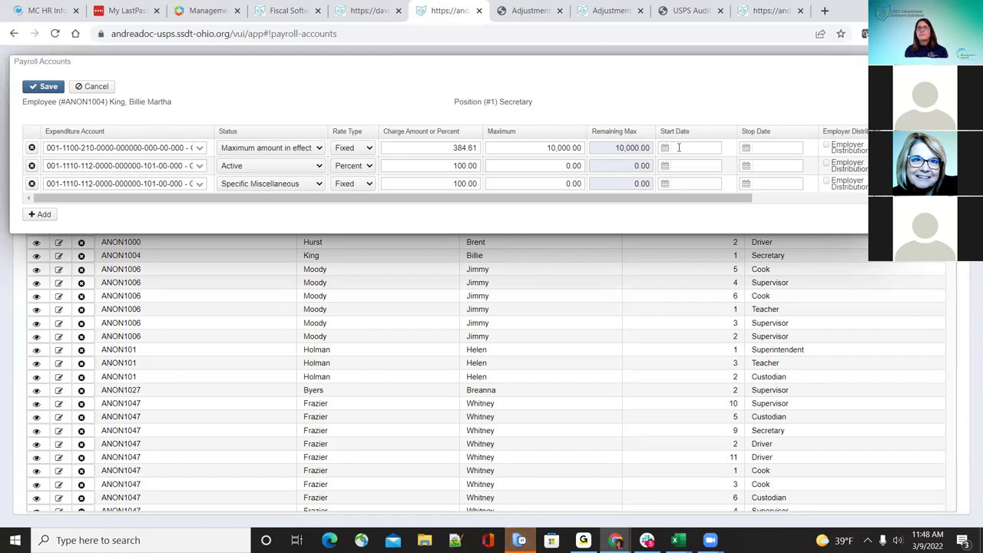
left_click_drag(718, 202, 797, 213)
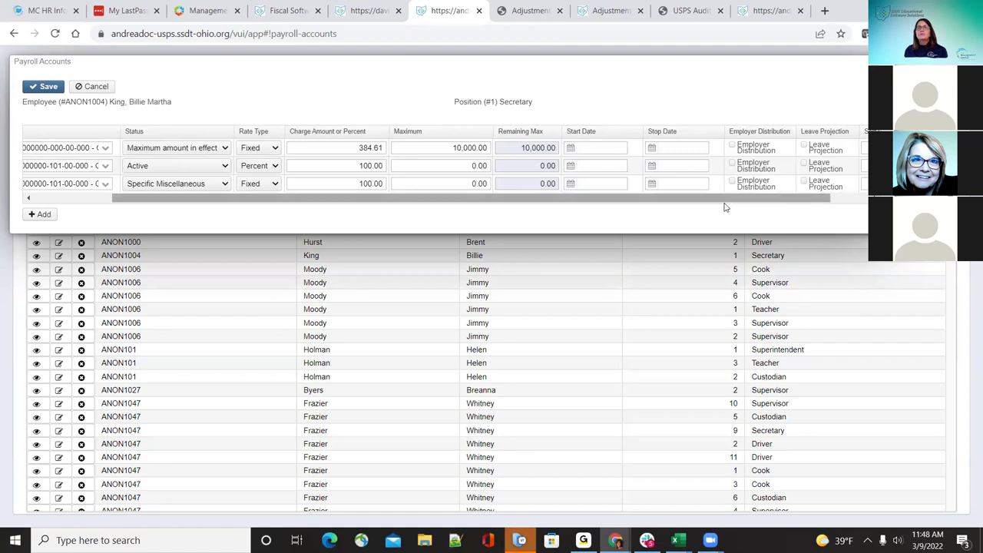
left_click_drag(731, 205, 788, 205)
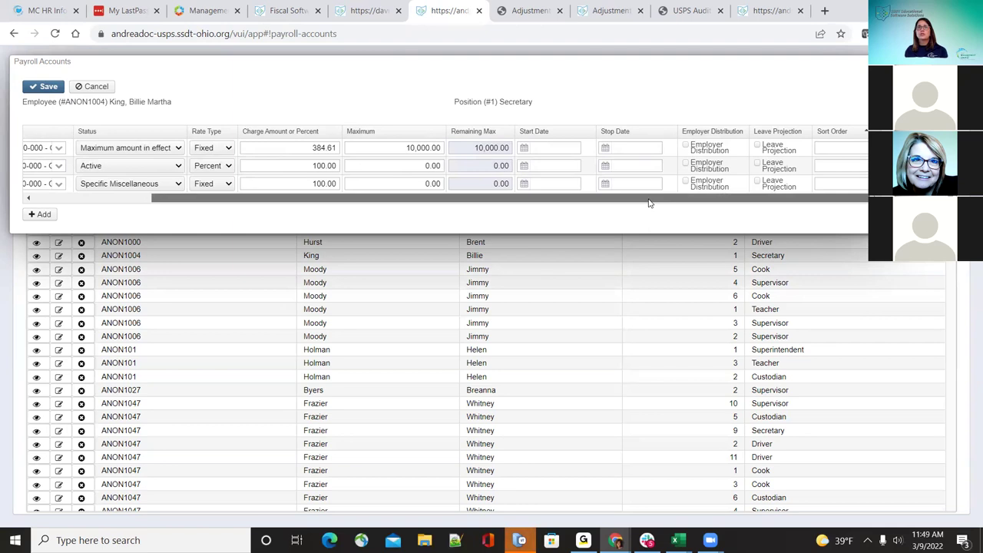
left_click_drag(649, 203, 461, 206)
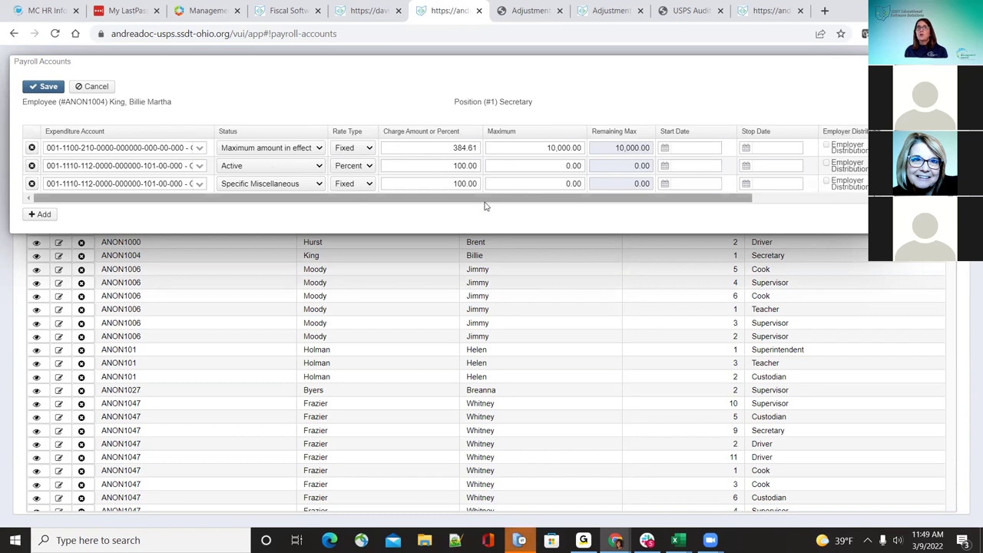
left_click_drag(621, 200, 726, 149)
left_click(726, 148)
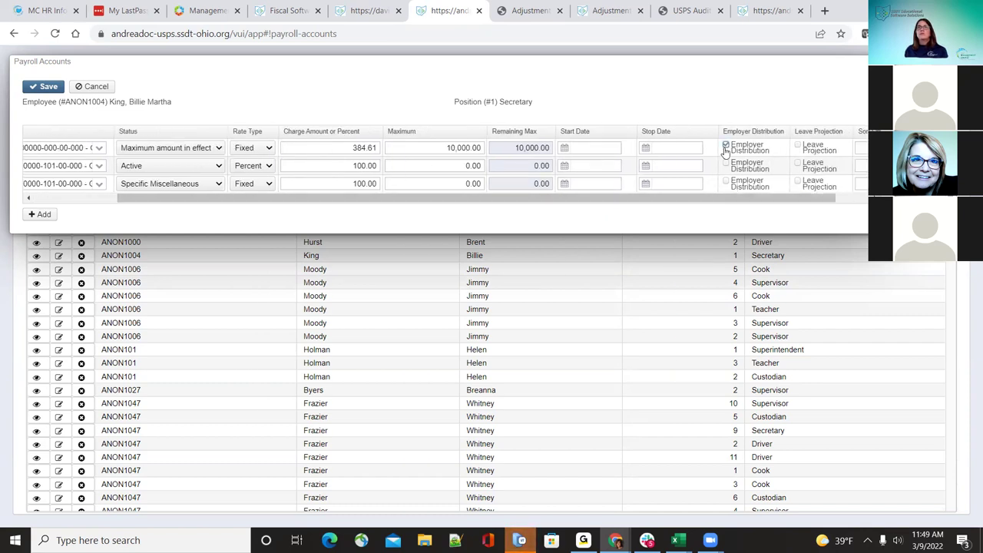
left_click_drag(687, 201, 257, 209)
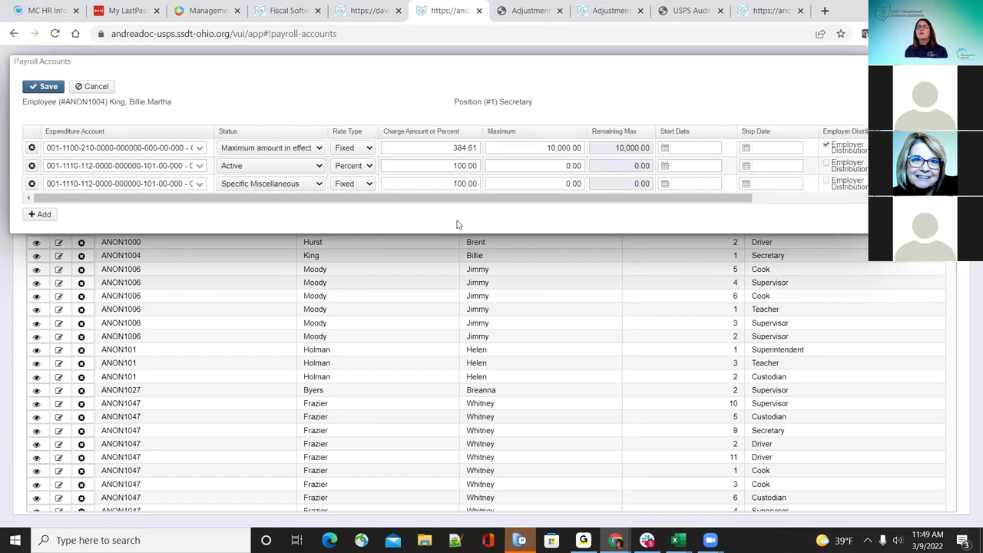
left_click_drag(476, 199, 478, 203)
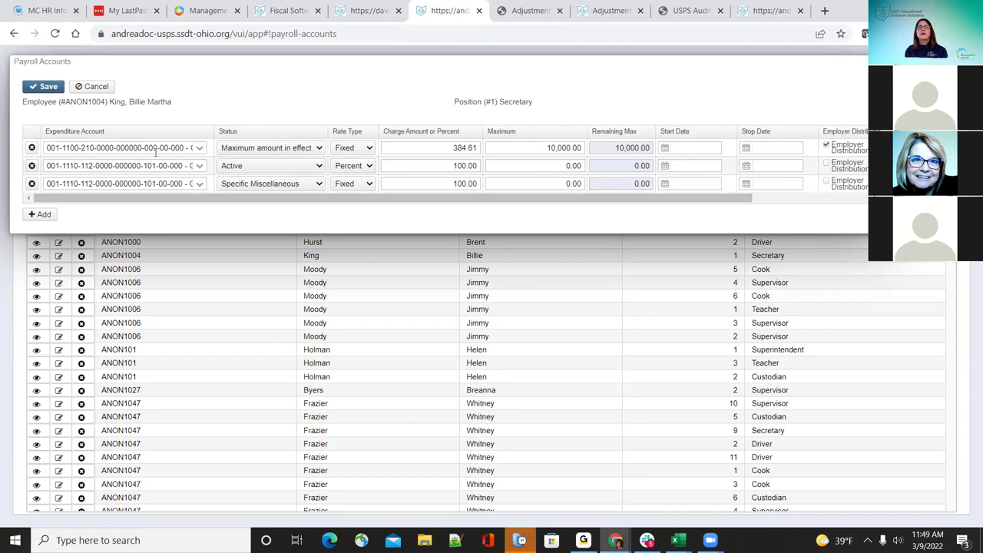
left_click_drag(241, 202, 459, 219)
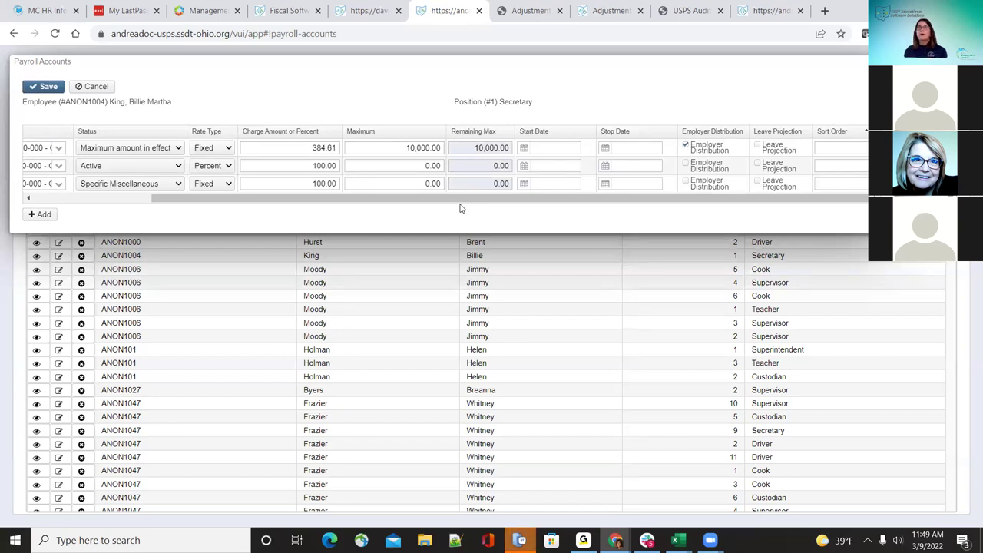
left_click(757, 146)
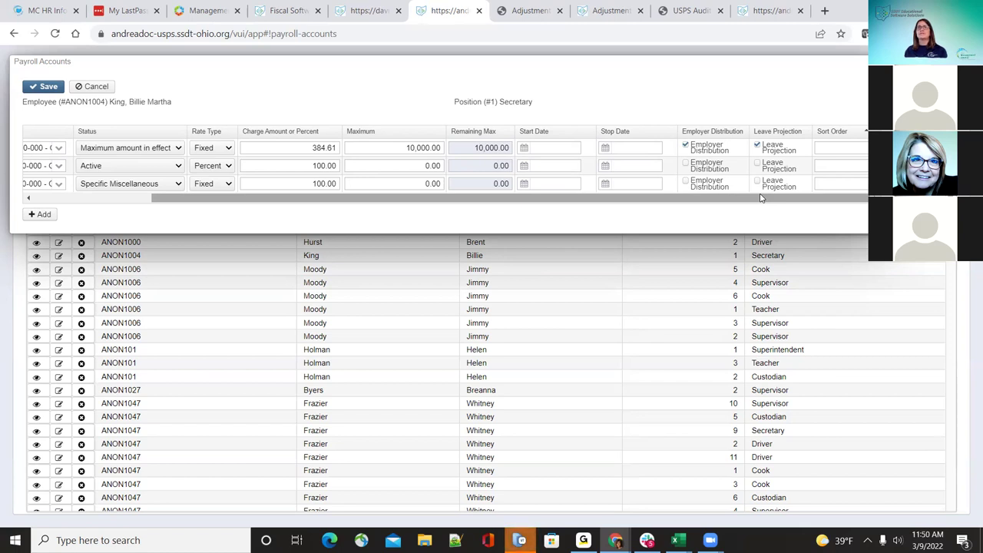
left_click_drag(760, 198, 584, 220)
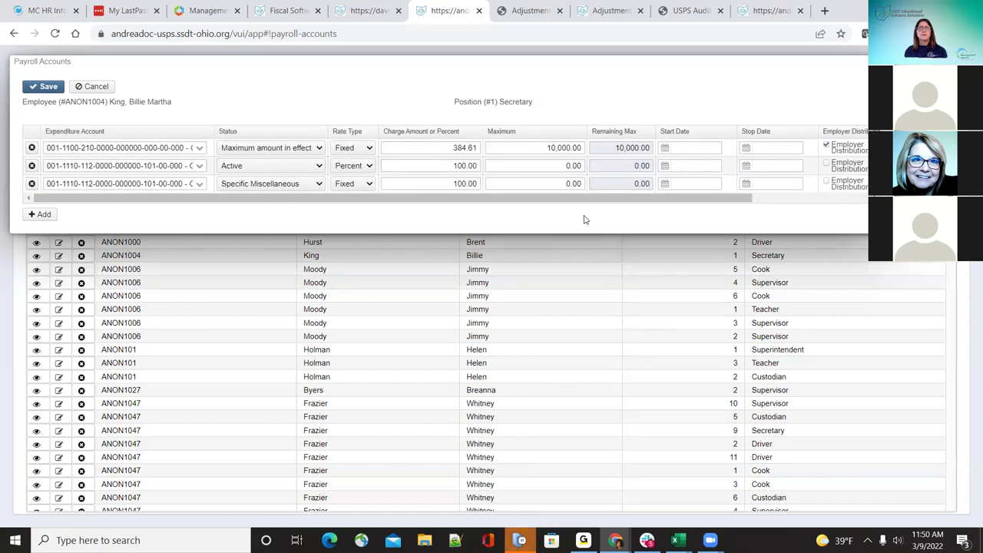
Step: Change row 1's status to Specific Miscellaneous and save the Secretary payroll accounts
left_click(300, 153)
left_click(301, 189)
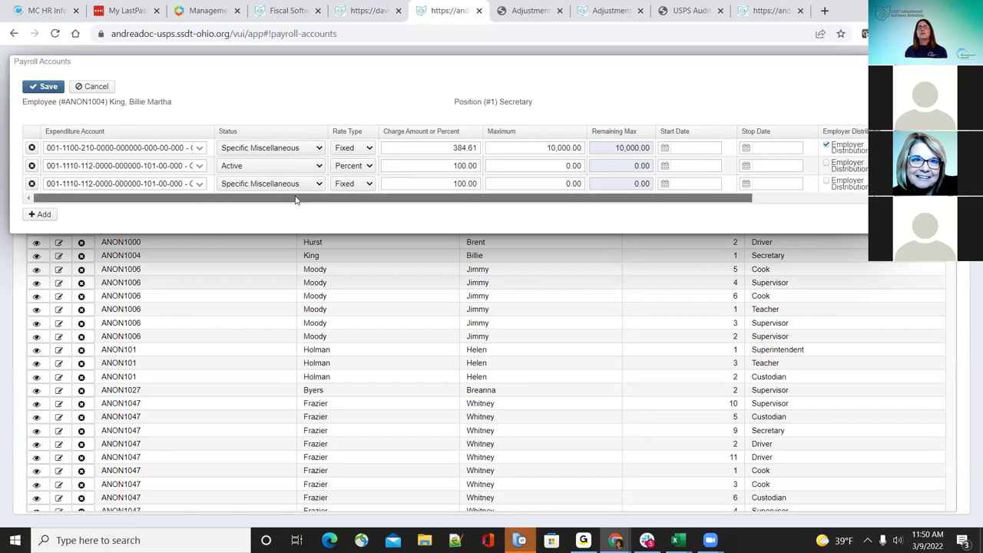
left_click_drag(296, 200, 475, 209)
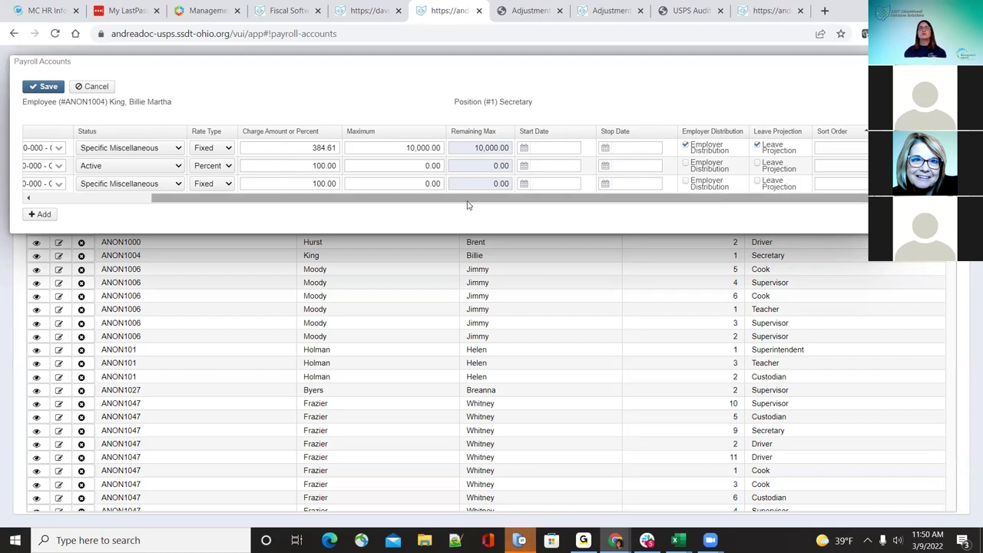
left_click_drag(464, 199, 314, 219)
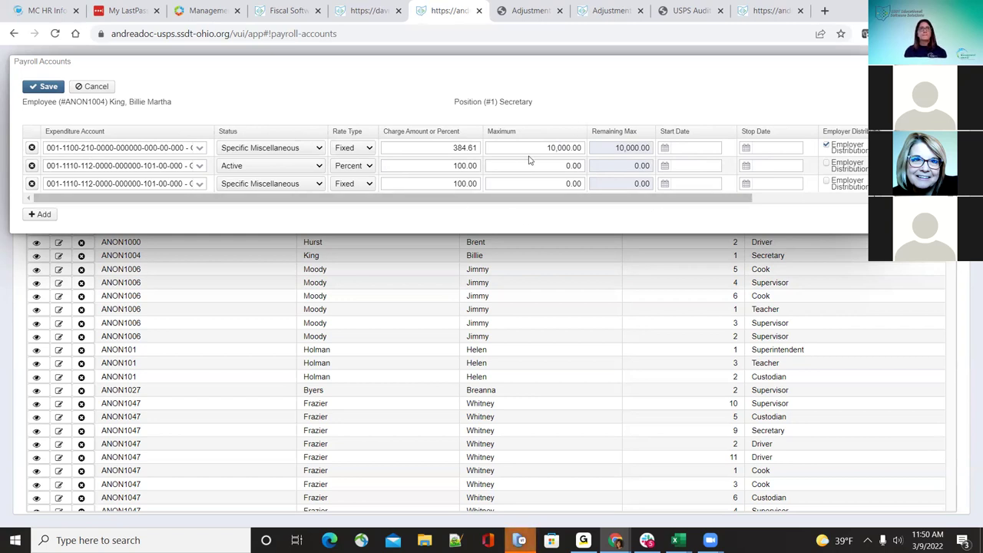
left_click(40, 89)
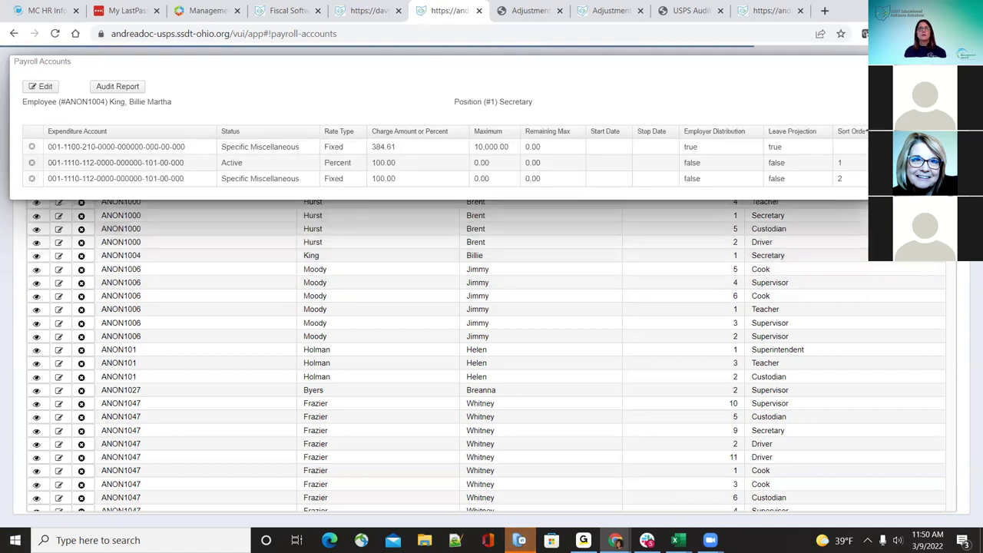
Step: Close the Secretary accounts, view the Teacher (6) payroll accounts, and open Audit Report
left_click(285, 215)
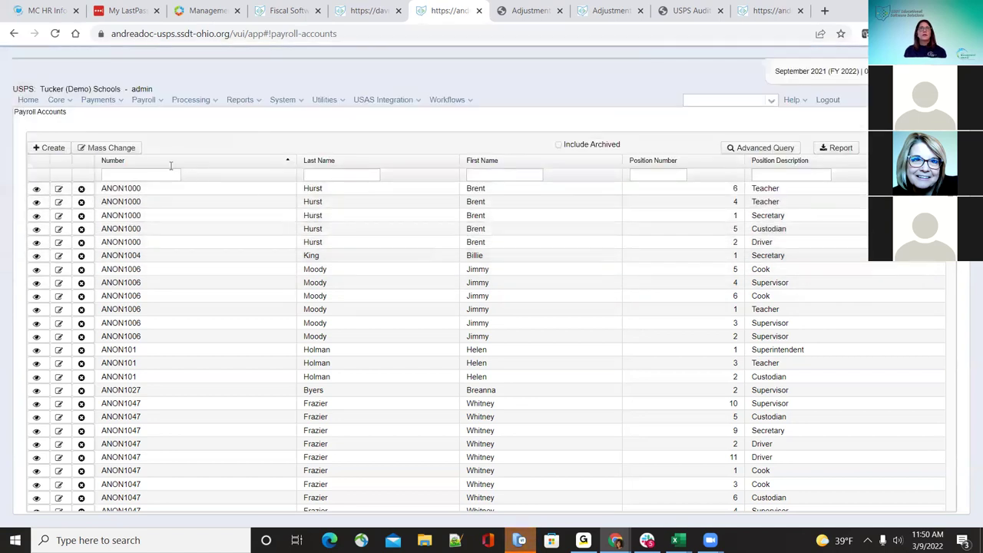
left_click(54, 148)
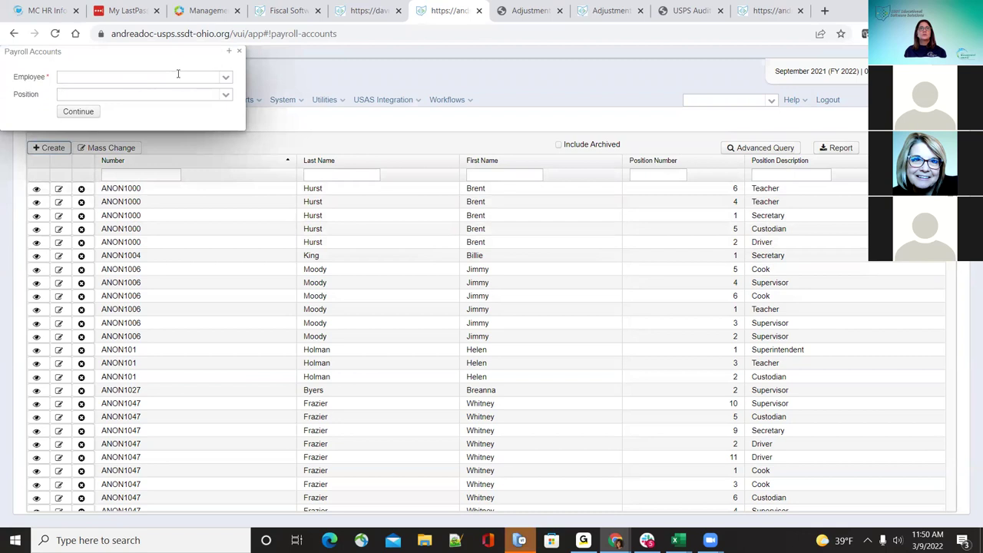
left_click(239, 53)
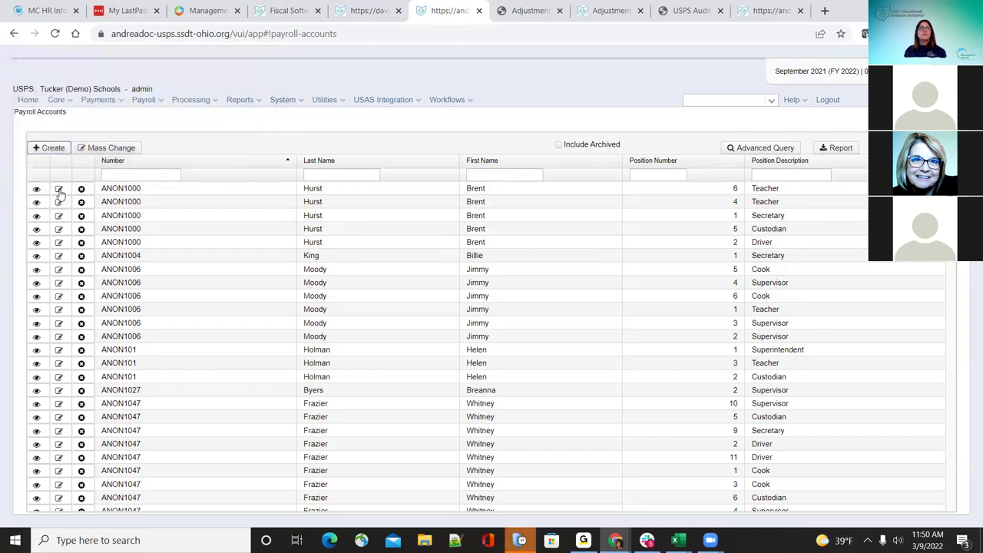
left_click(210, 187)
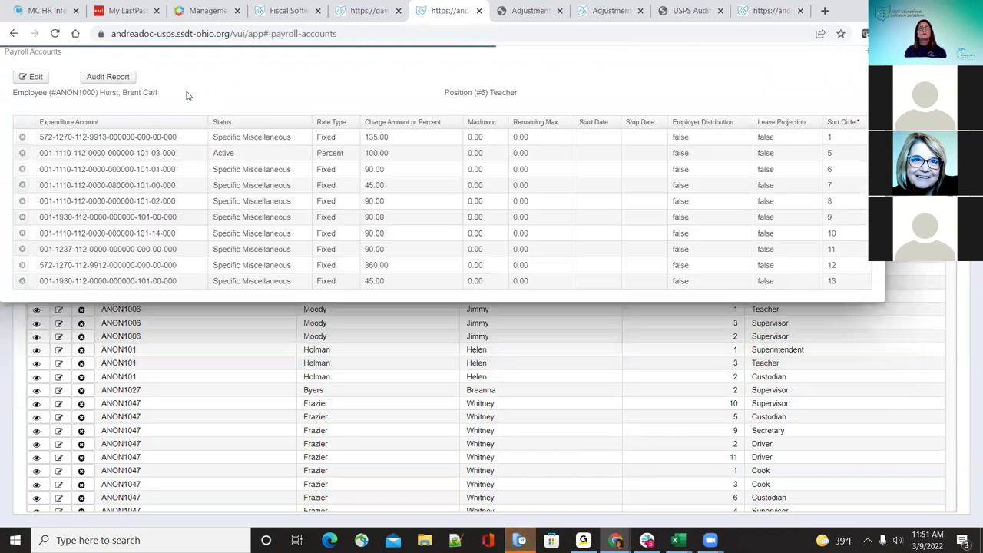
left_click(108, 77)
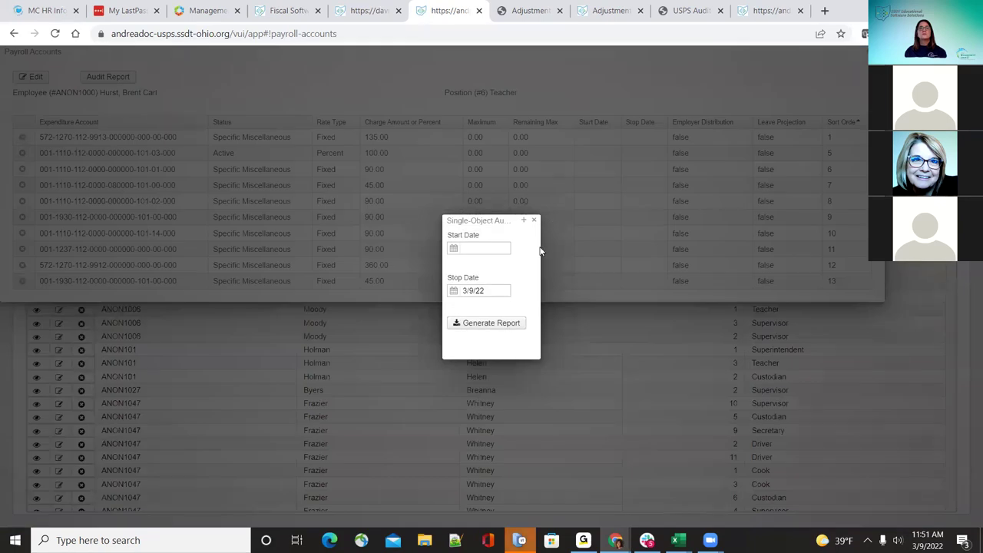
Step: Generate the audit report starting 03/01/2022, then save, open and close its PDF
left_click(498, 244)
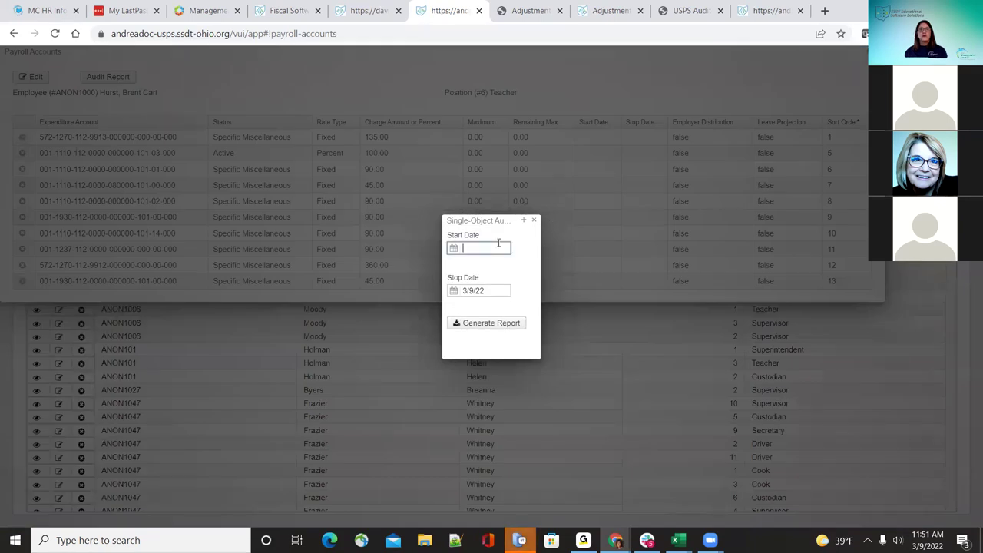
type("03/01/2022")
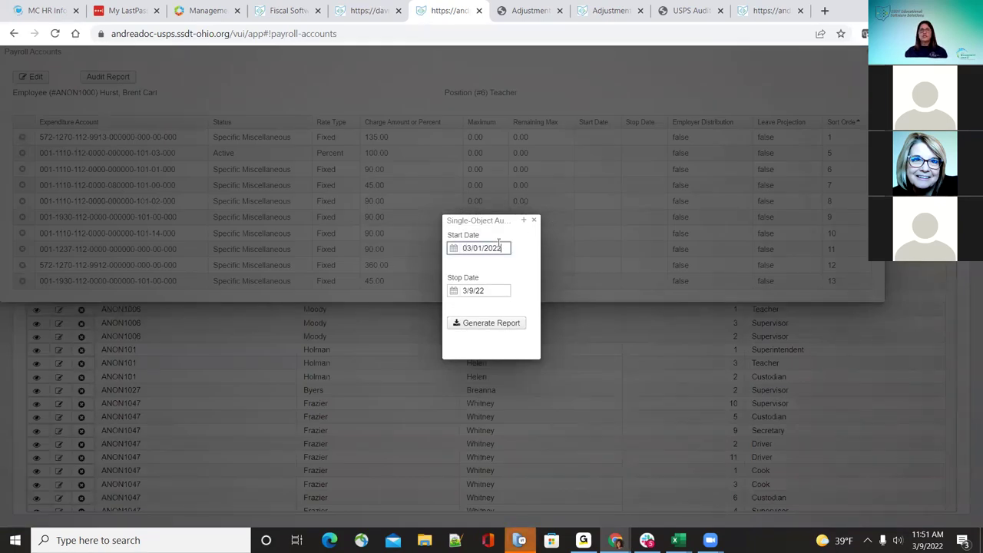
left_click(501, 323)
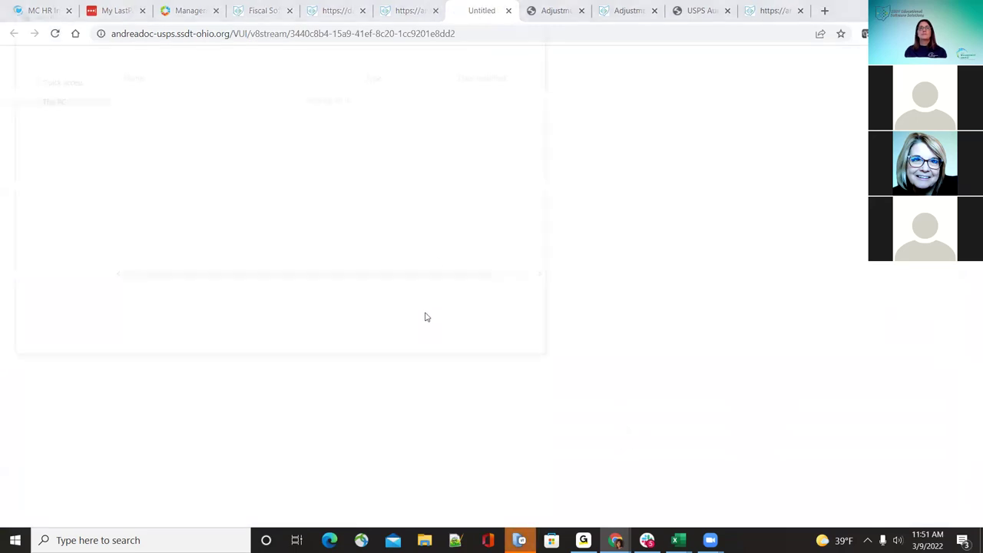
left_click(441, 346)
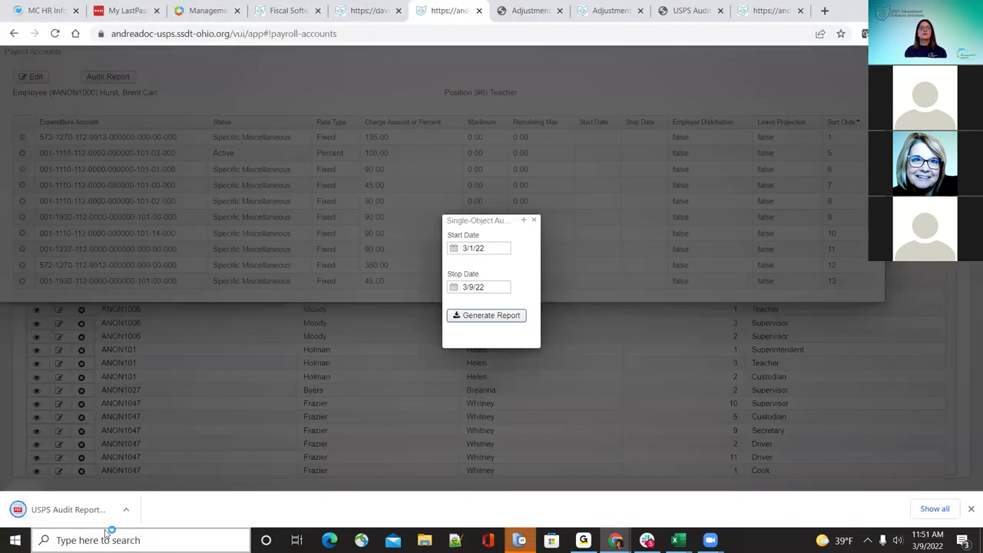
left_click(65, 509)
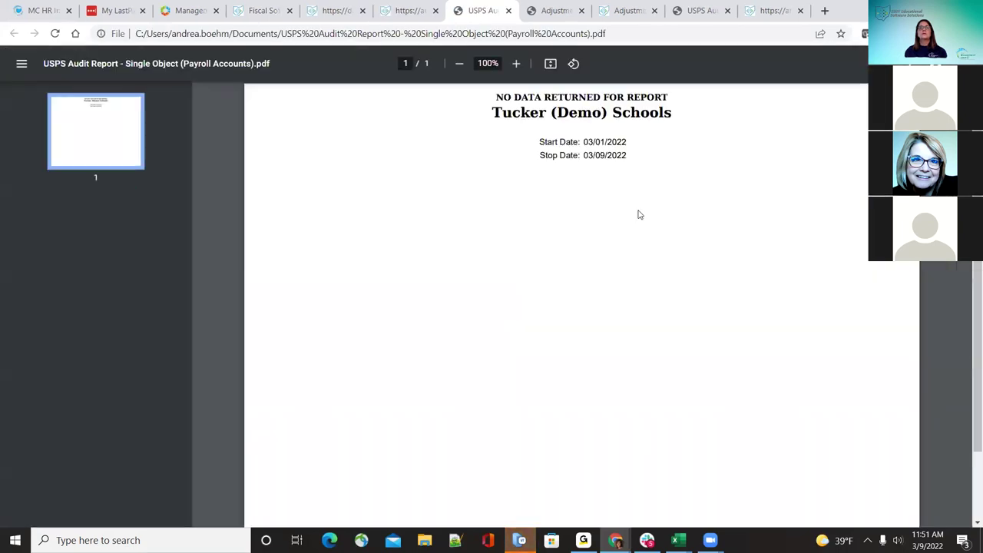
left_click(511, 10)
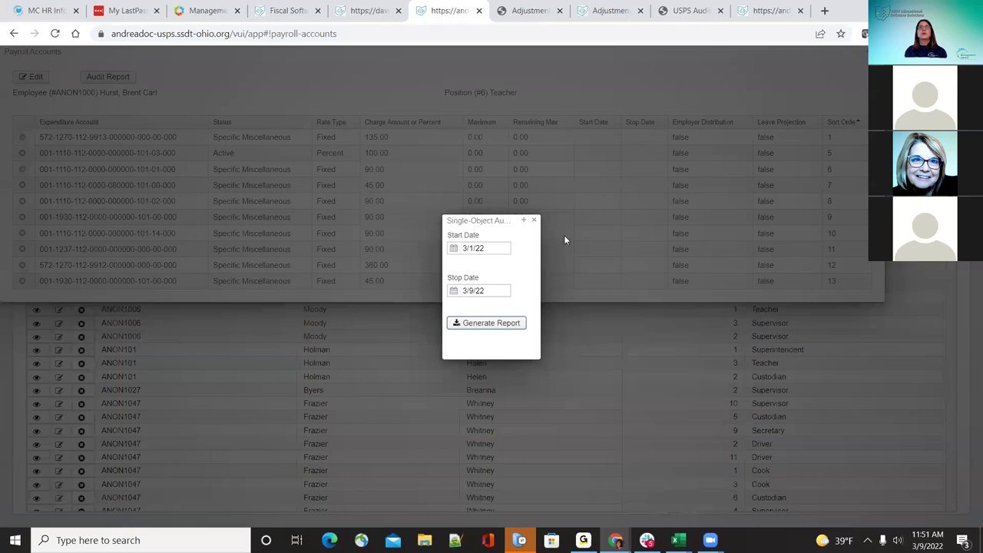
left_click(534, 220)
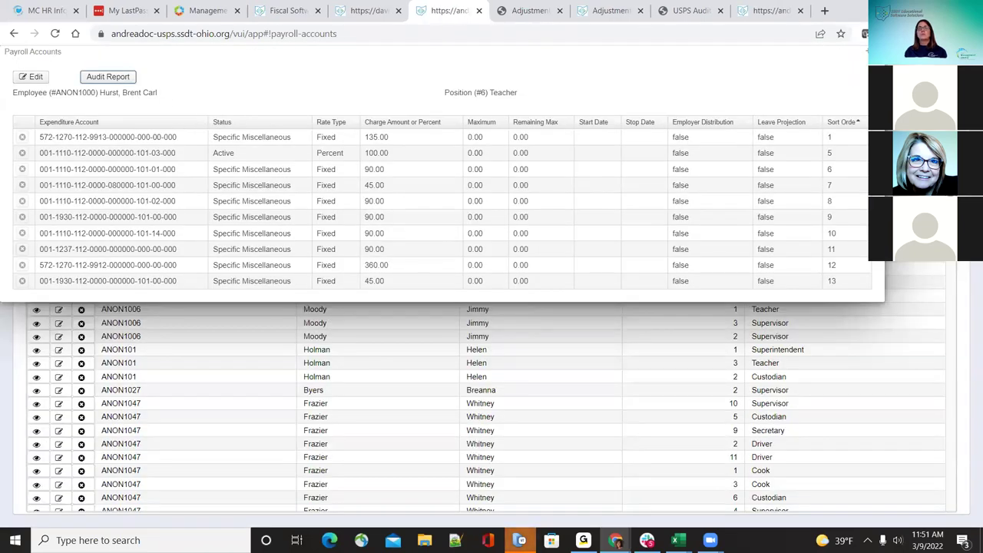
Step: Close the Teacher account details and go to Core > Payroll Item
key("Escape")
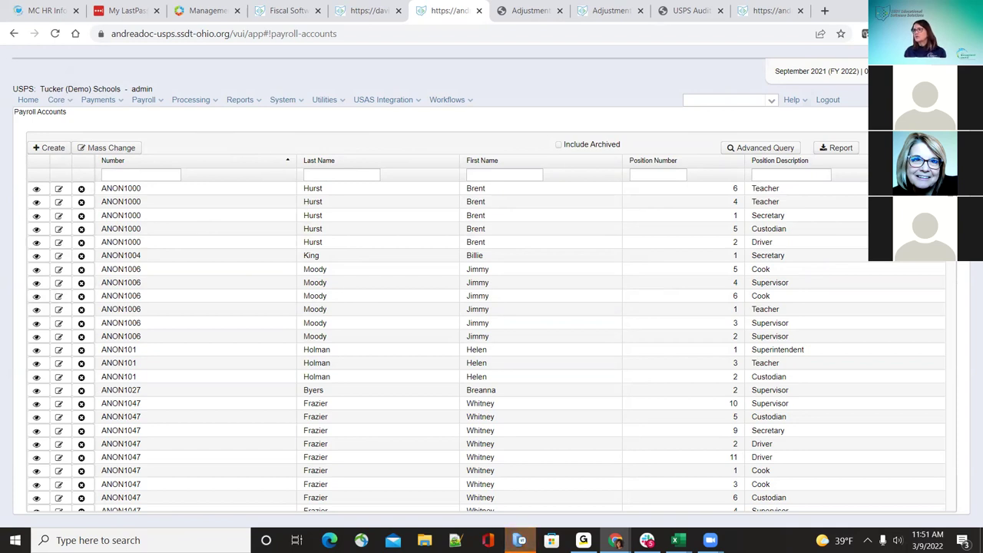
left_click(57, 100)
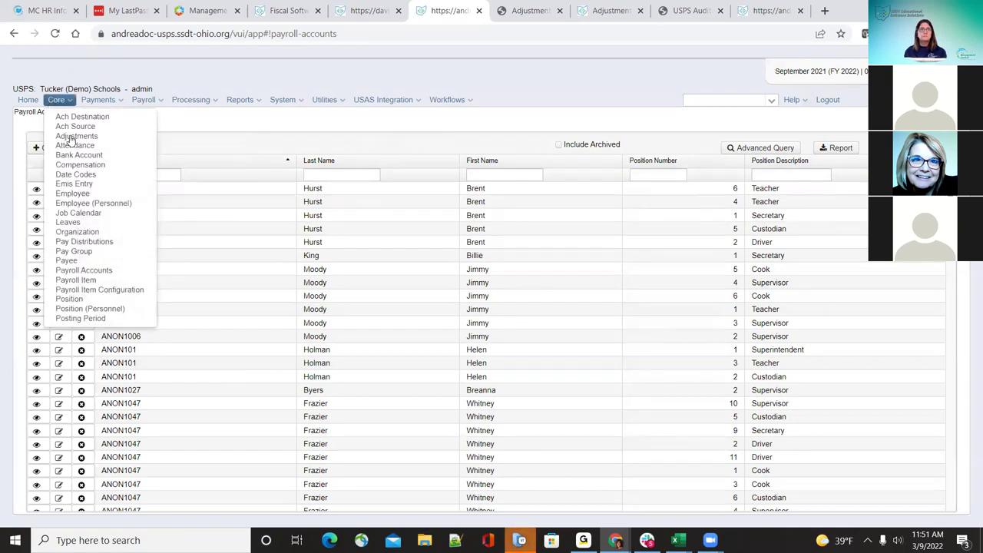
left_click(101, 279)
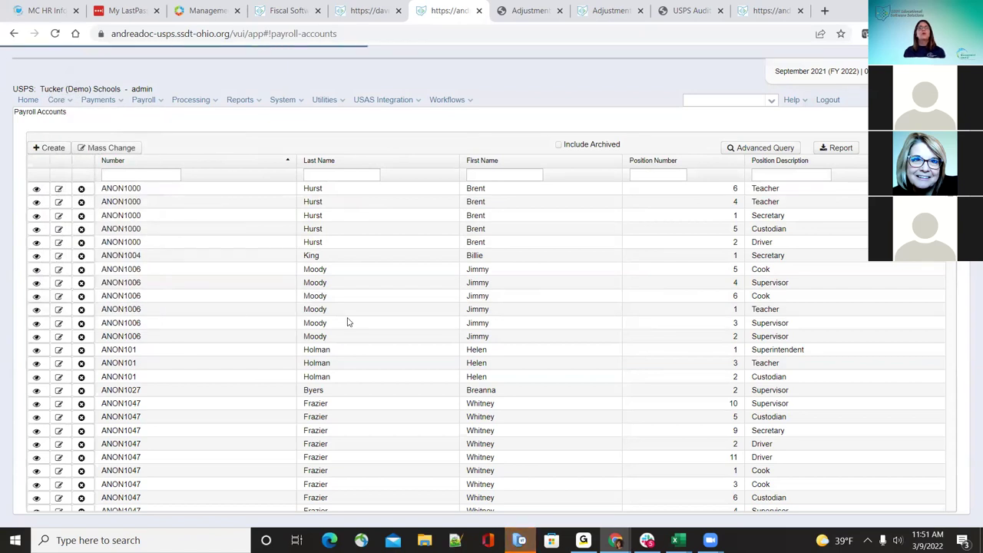
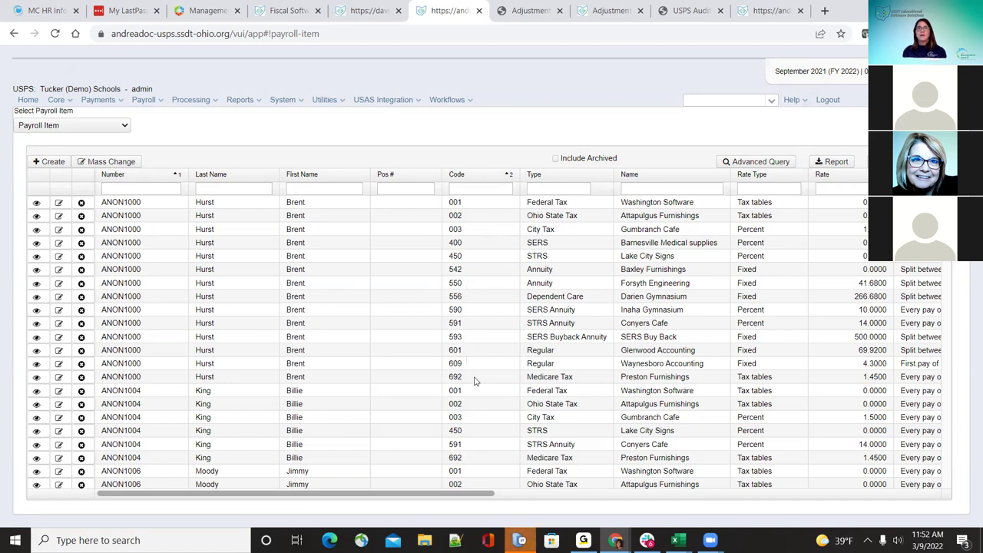
Step: Begin a new payroll item and pick an employee from the Employee list
scroll(475, 381, "down", 2)
scroll(475, 381, "up", 2)
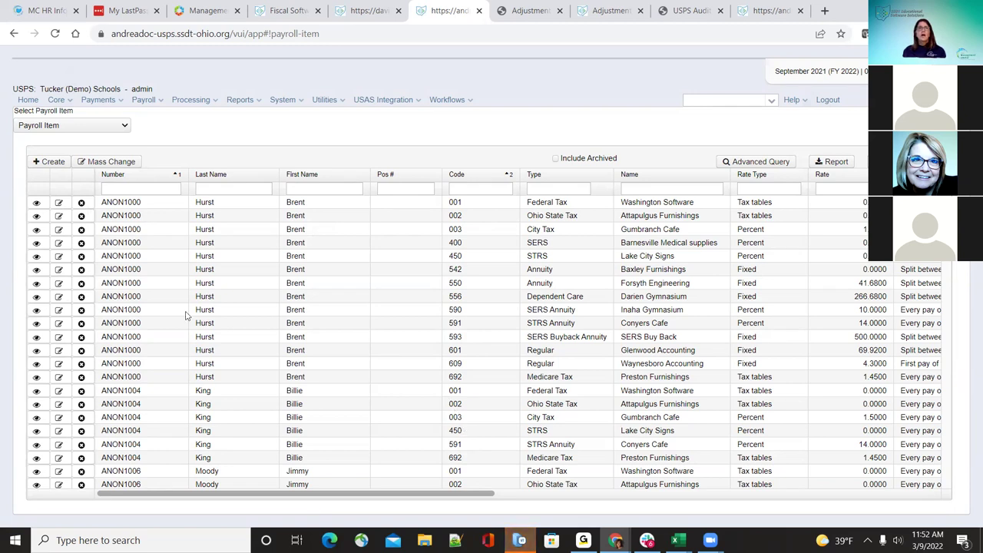
left_click(39, 163)
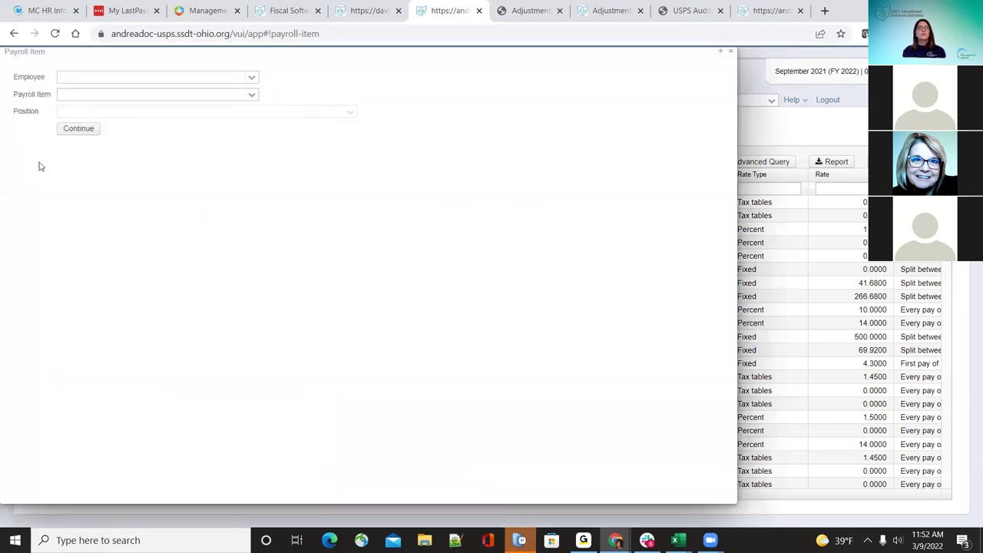
left_click(253, 77)
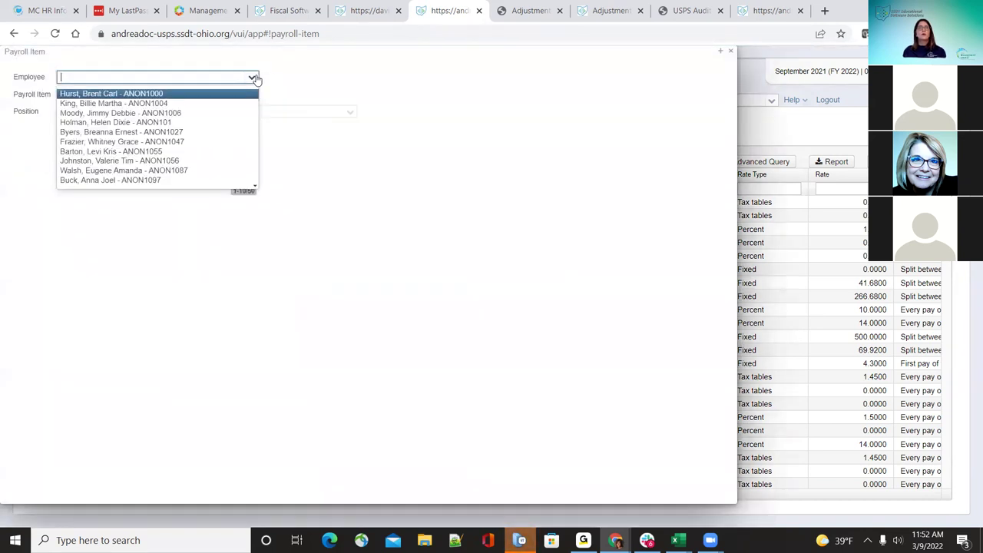
left_click(228, 137)
left_click(250, 96)
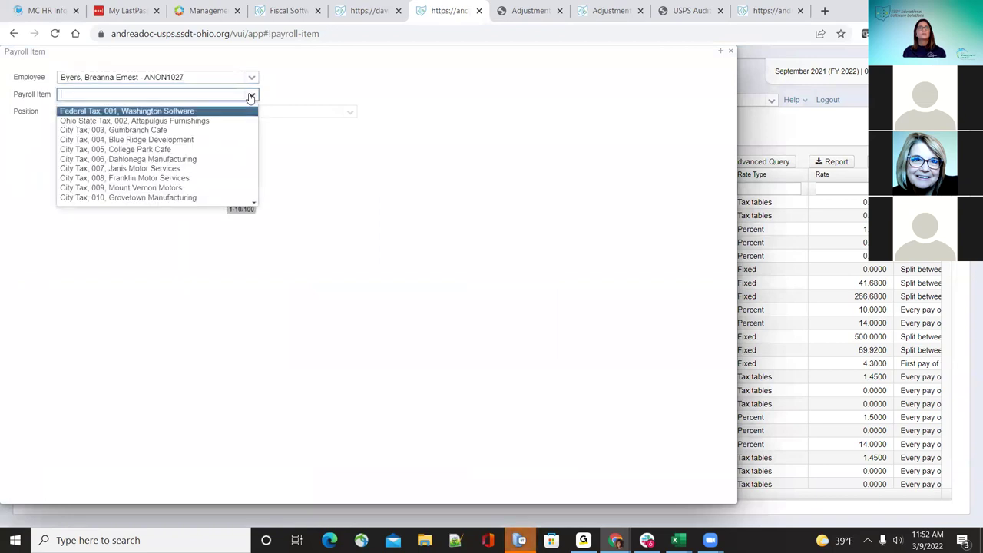
Step: Search the employee by last name instead, choose Federal Tax, 001, Washington Software, and continue
left_click(253, 77)
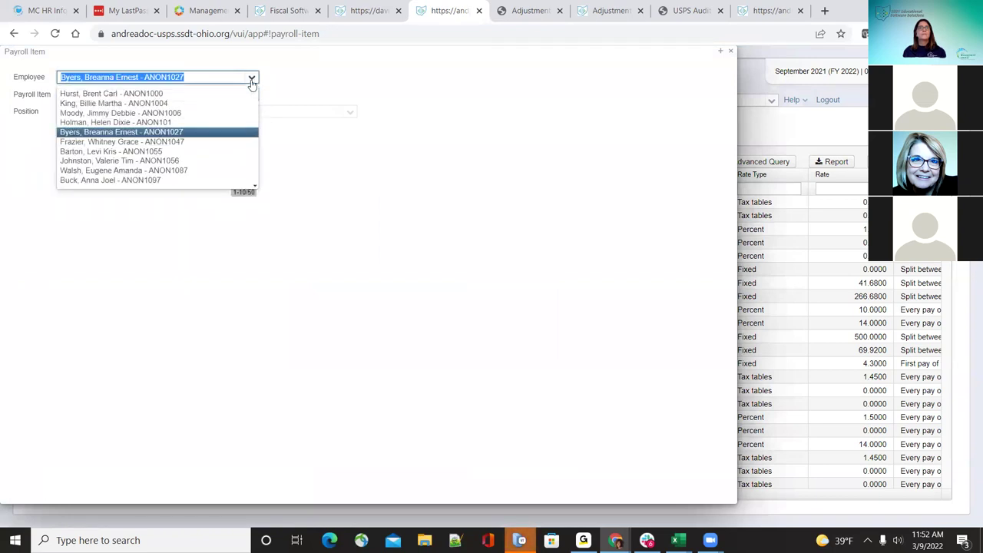
key("BackSpace")
type("boehm")
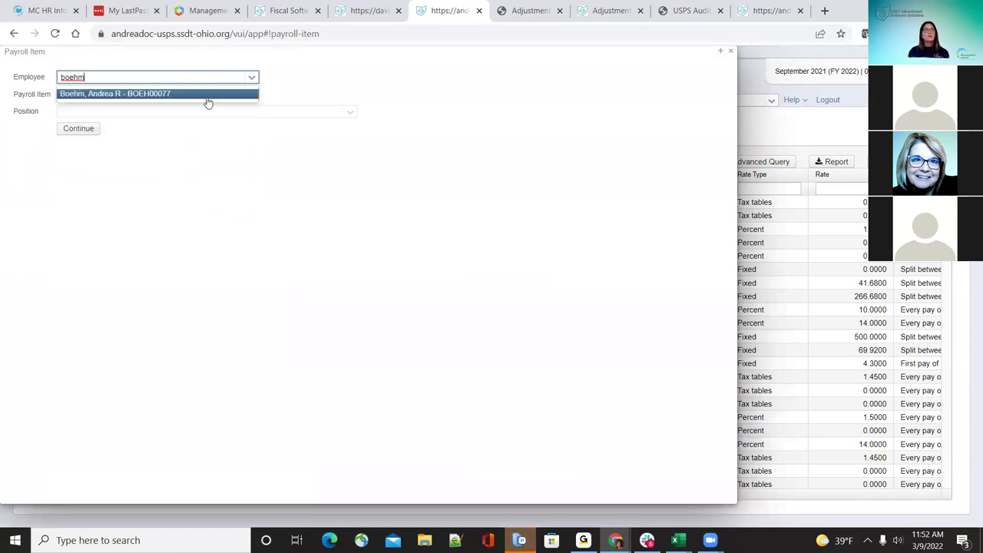
left_click(211, 94)
left_click(249, 95)
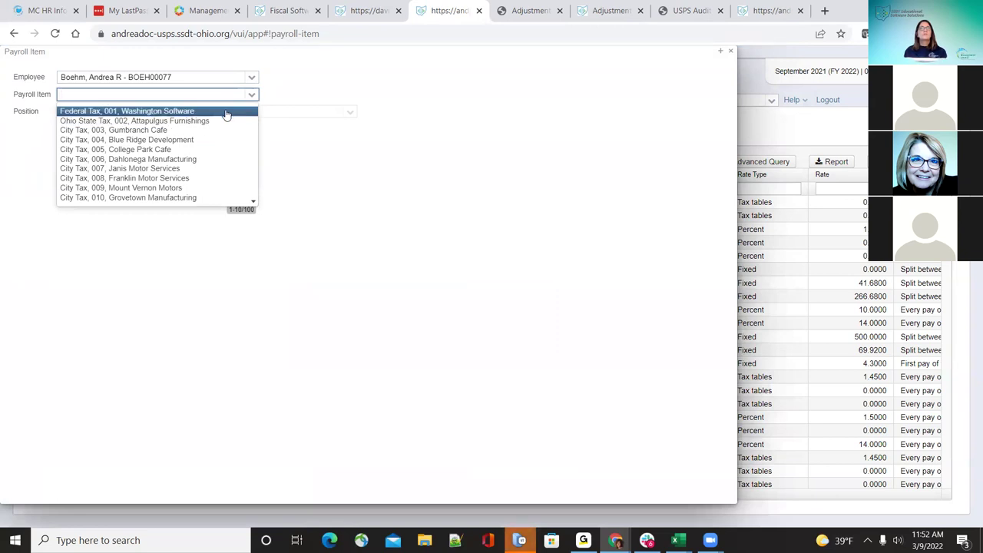
left_click(226, 112)
left_click(86, 114)
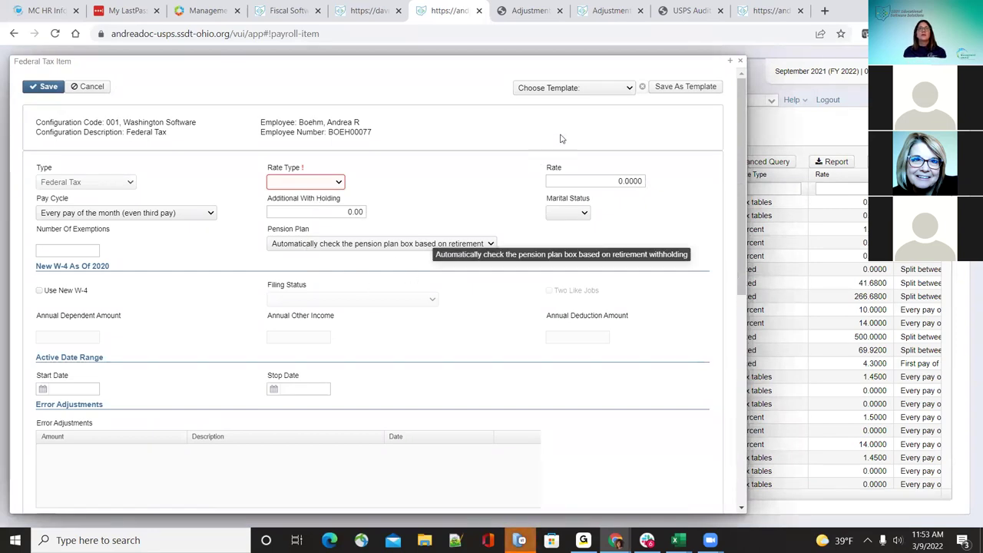
Step: Apply the Default Federal Tax Item (001) template, setting Rate Type to Tax tables
left_click(620, 91)
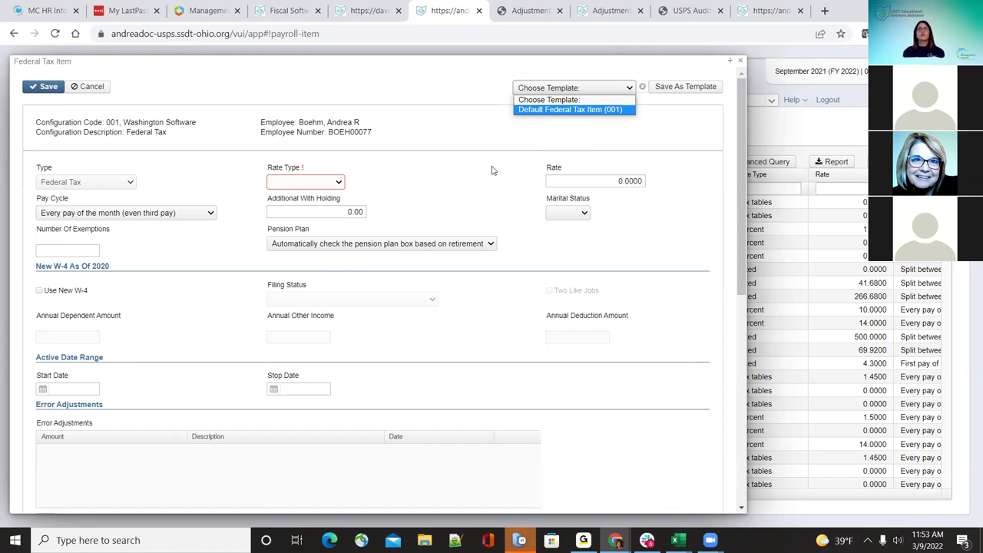
left_click(528, 110)
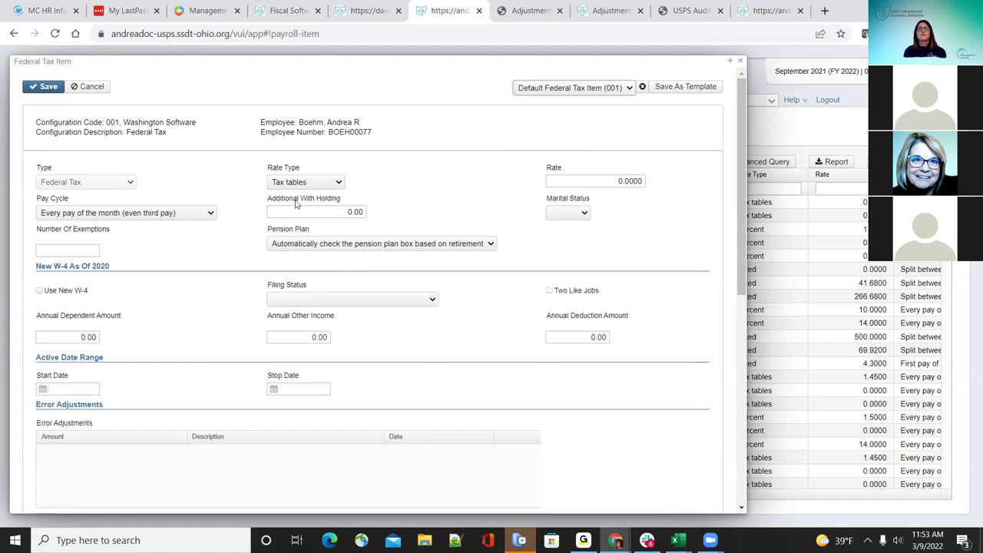
left_click(584, 213)
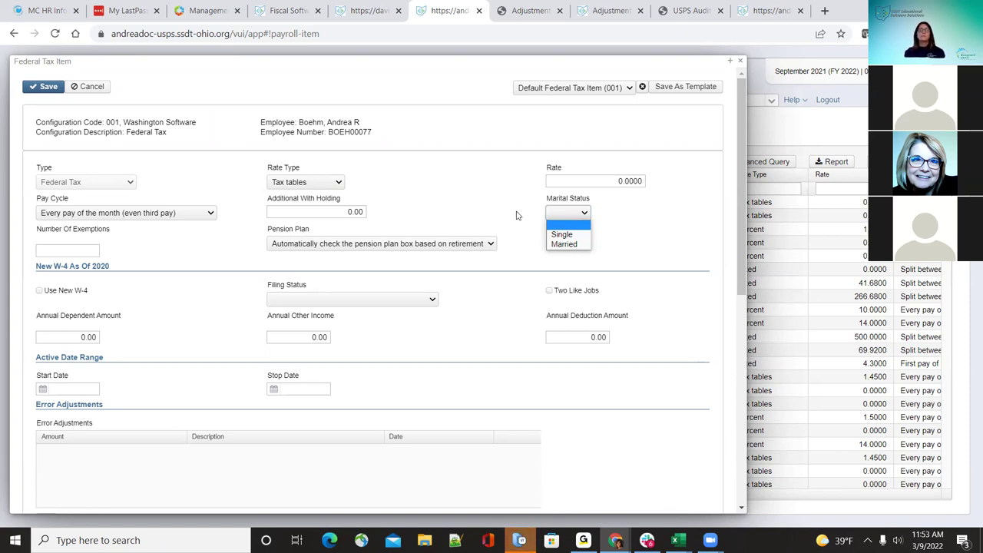
Step: Set marital status to Single, enable Use New W-4, and enter 10.00 additional withholding
left_click(517, 216)
left_click(565, 217)
left_click(565, 233)
left_click(40, 294)
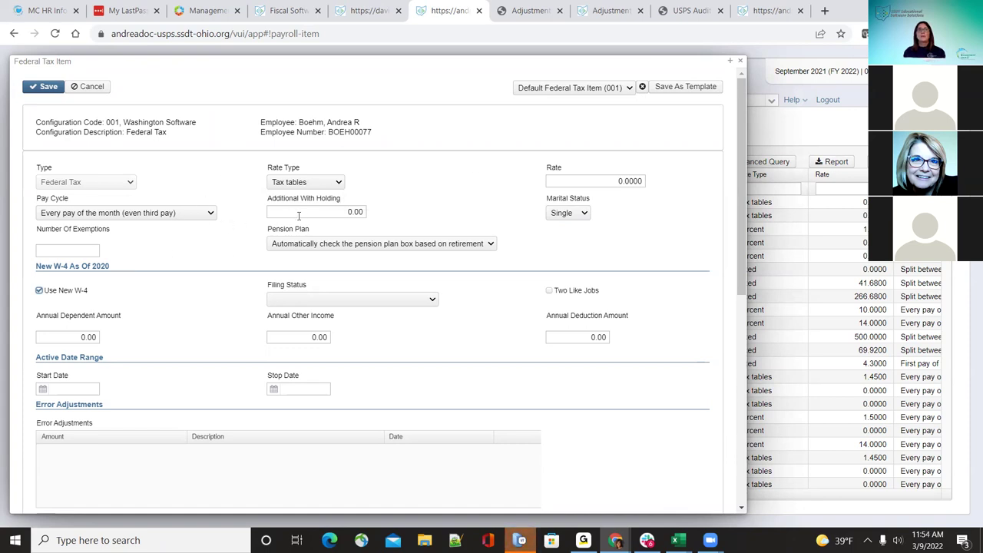
left_click(338, 213)
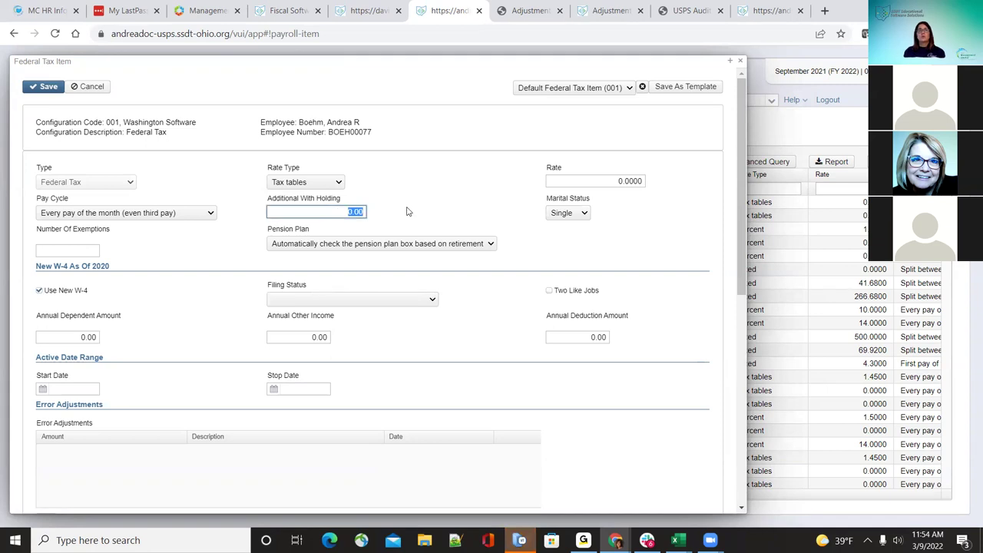
type("10.00")
left_click(421, 221)
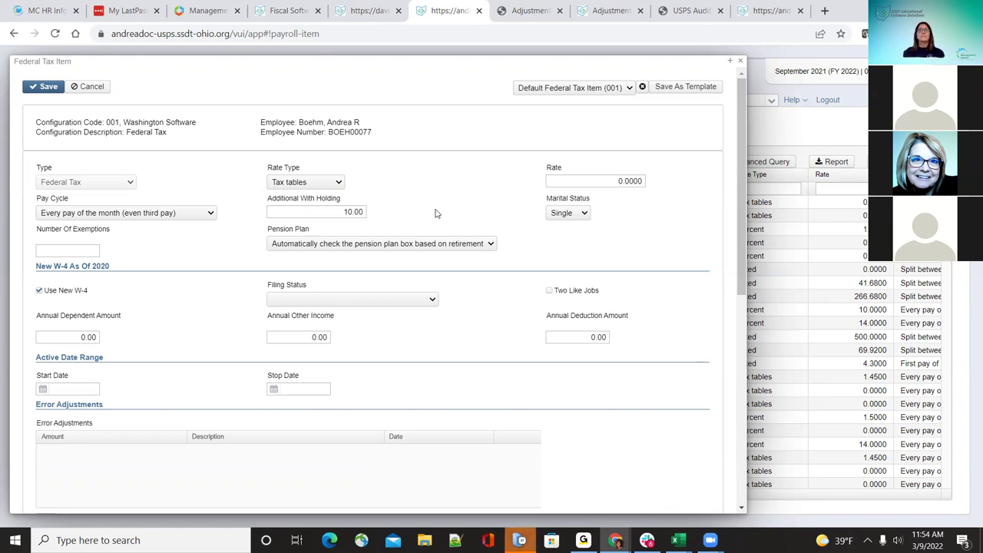
Step: Check the pension plan and marital status options unchanged and leave exemptions empty
left_click(491, 245)
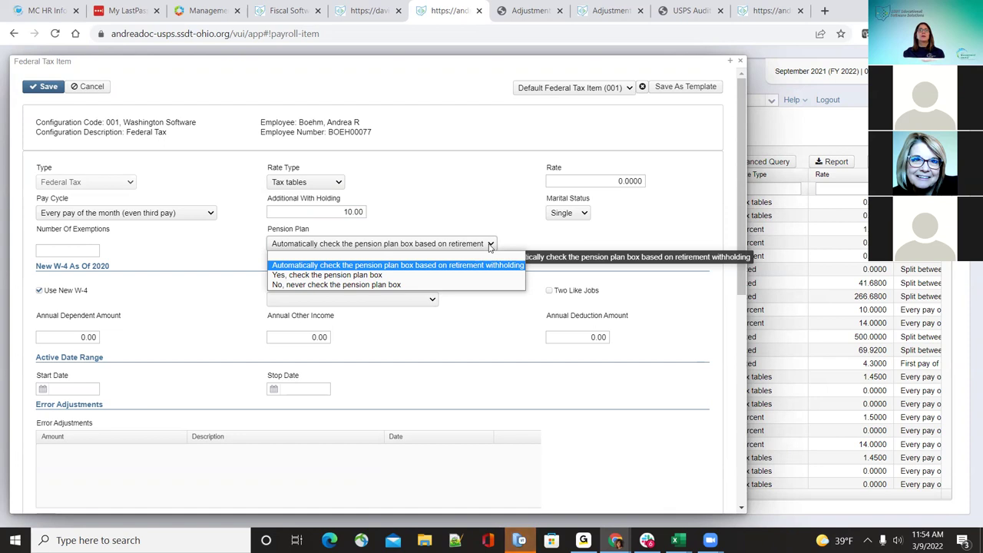
left_click(476, 206)
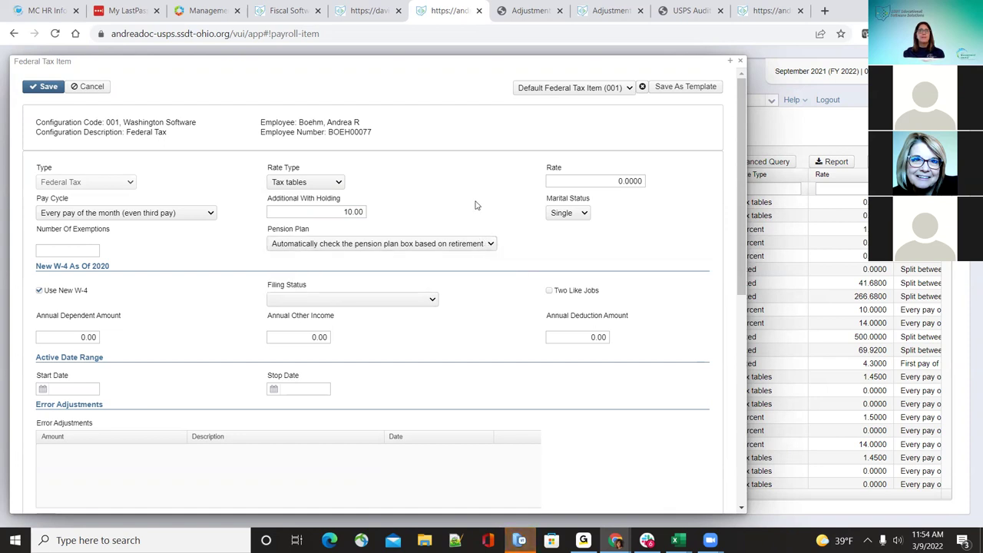
left_click(584, 215)
left_click(584, 215)
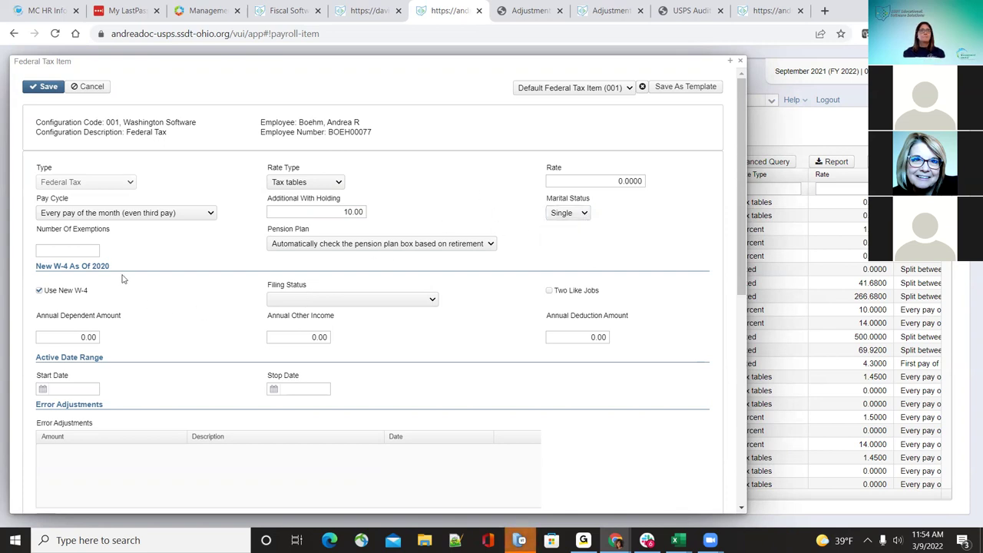
left_click(89, 251)
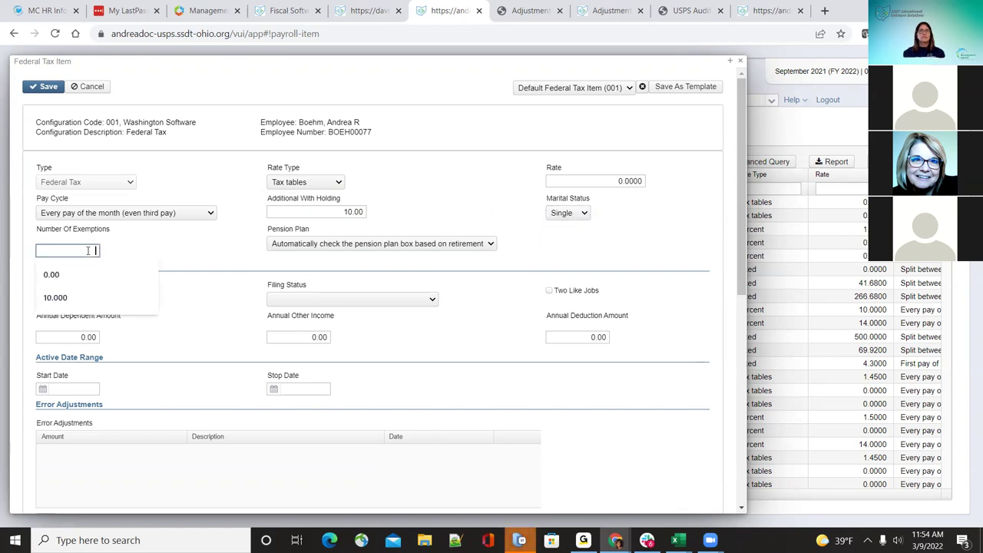
left_click(193, 242)
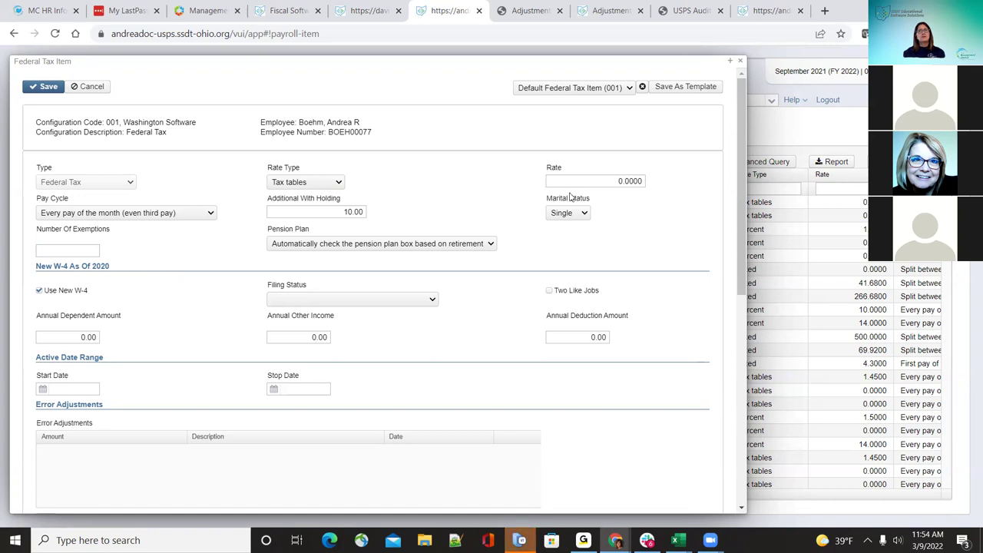
Step: Set the filing status to Head of Household
left_click(427, 299)
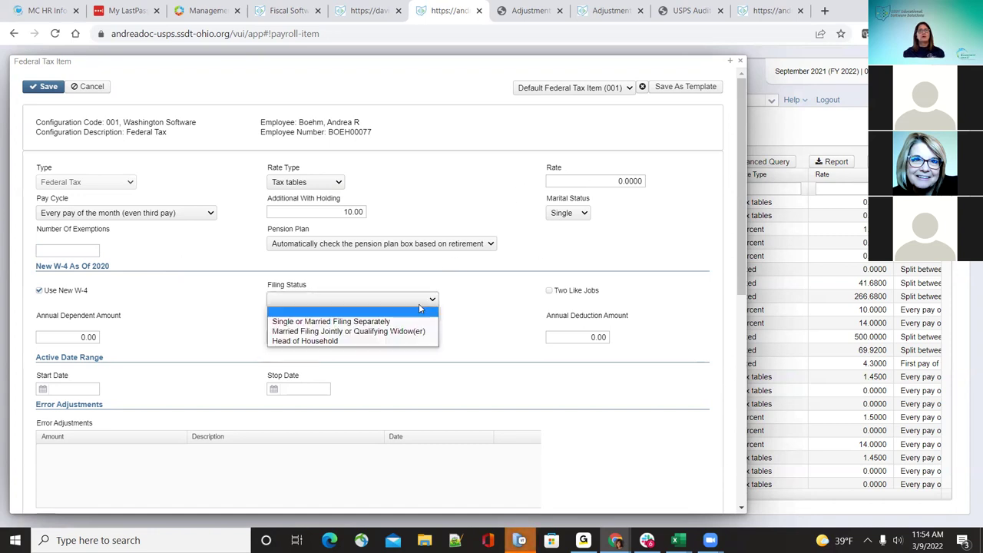
left_click(414, 323)
left_click(419, 301)
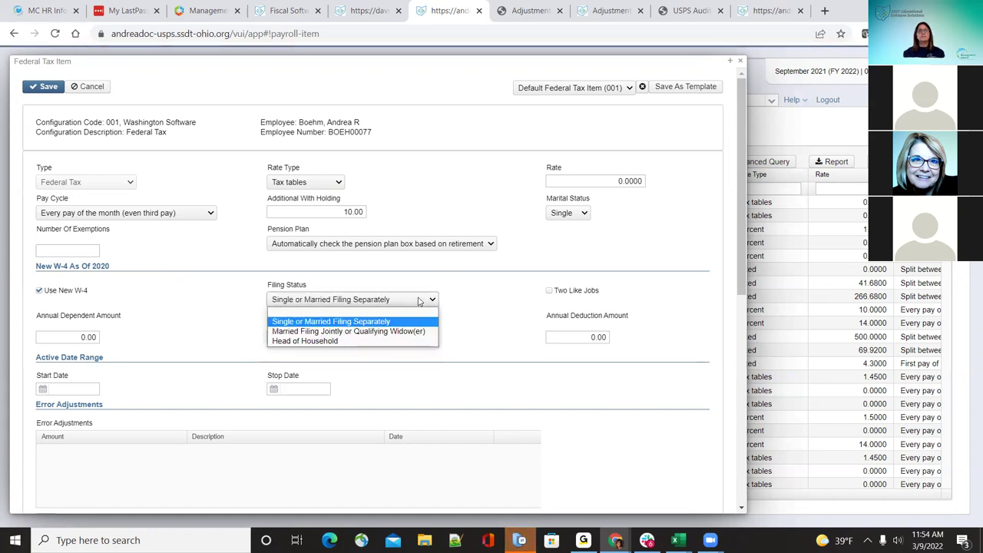
left_click(412, 331)
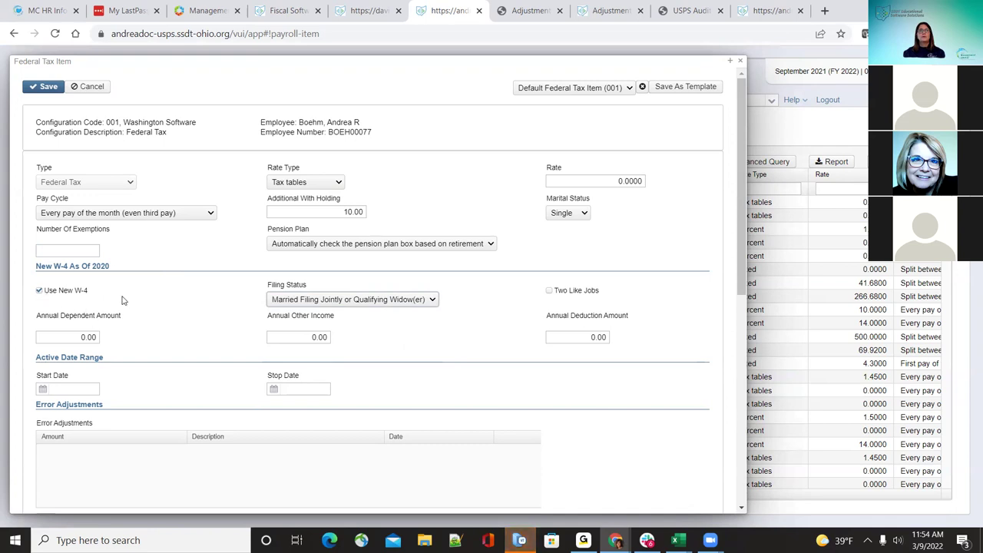
left_click(433, 301)
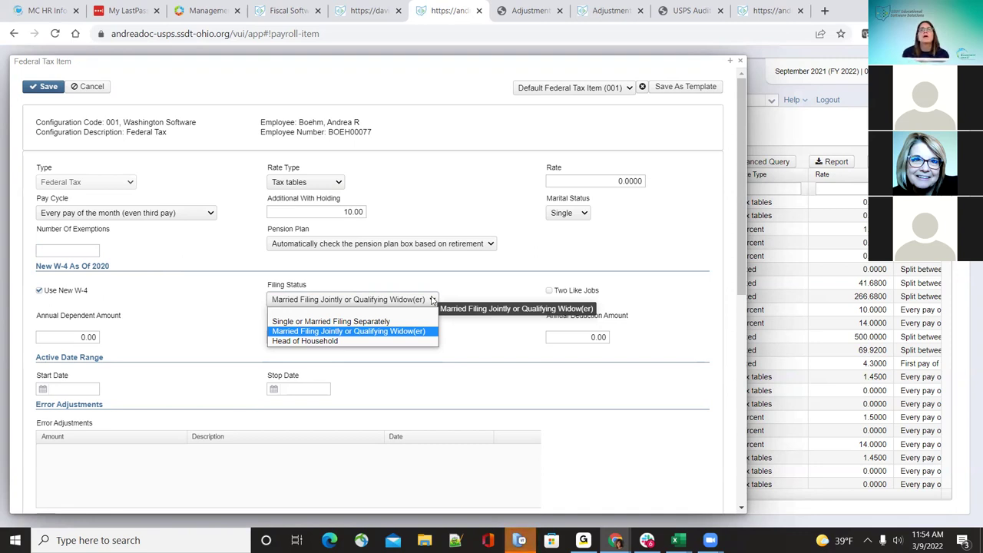
left_click(408, 343)
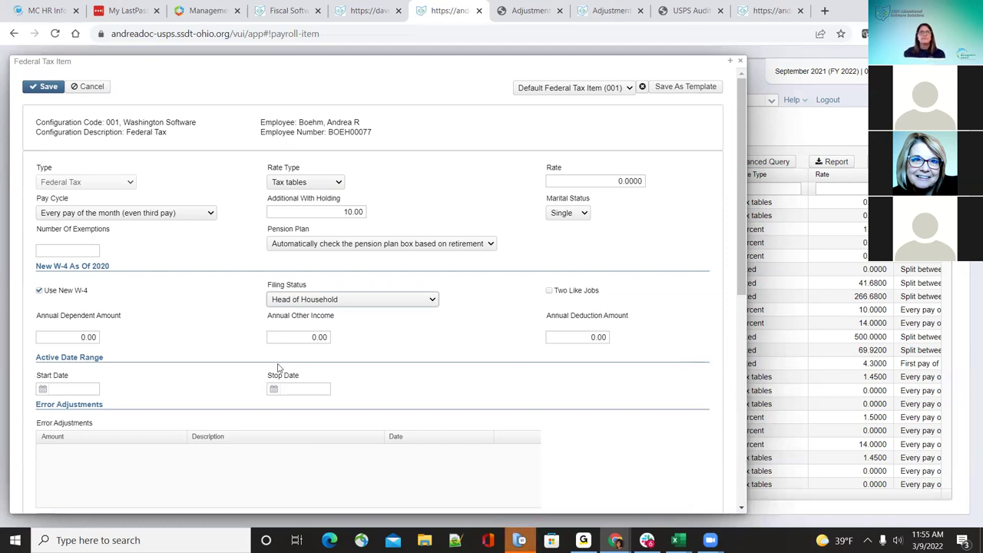
Step: Add a new blank row under Error Adjustments and select its Amount field
scroll(279, 369, "down", 1)
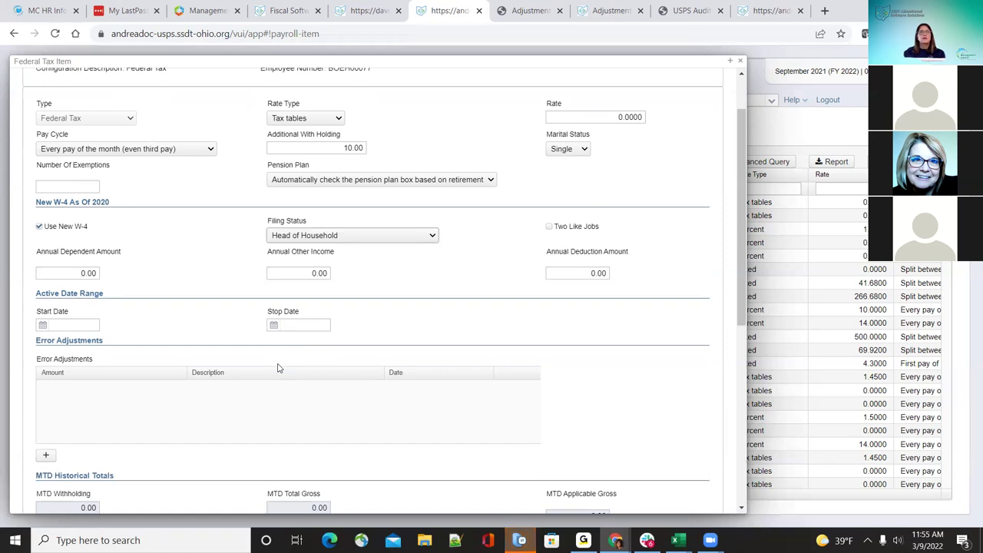
scroll(279, 369, "down", 1)
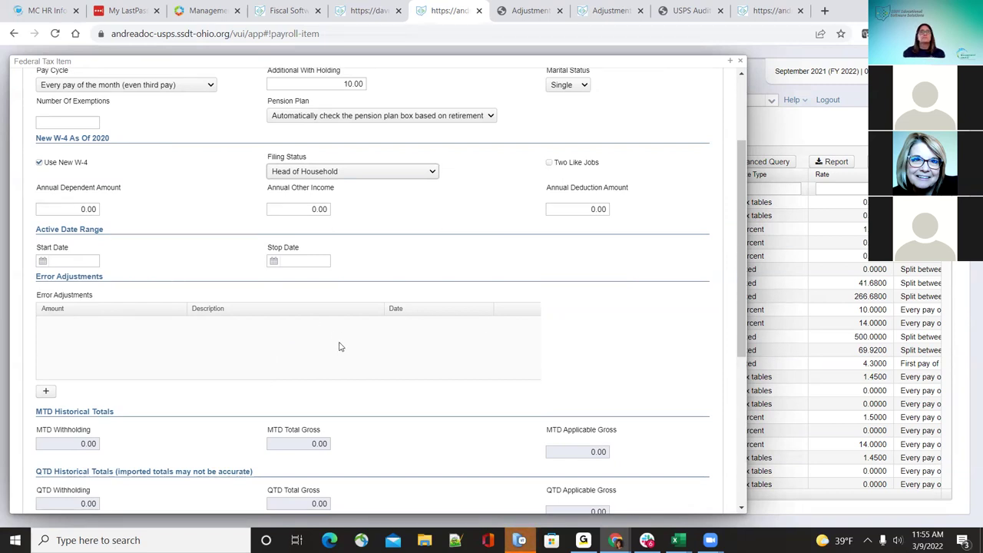
left_click(46, 392)
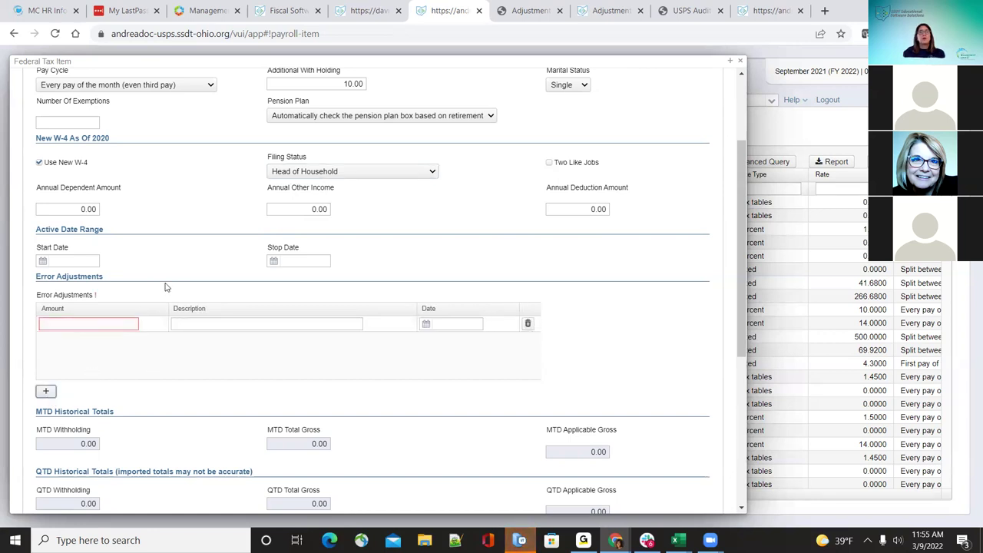
left_click(132, 321)
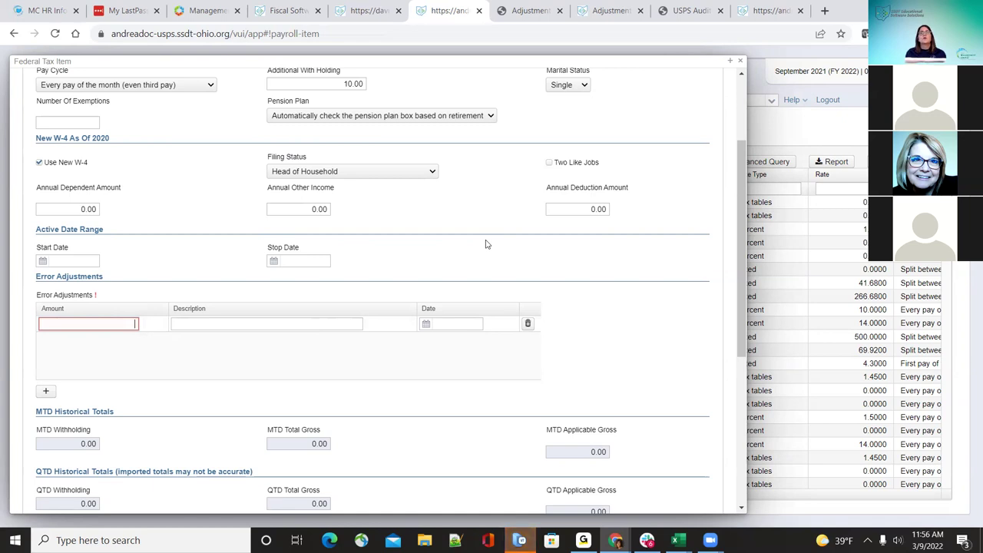
scroll(487, 244, "down", 2)
scroll(492, 243, "up", 4)
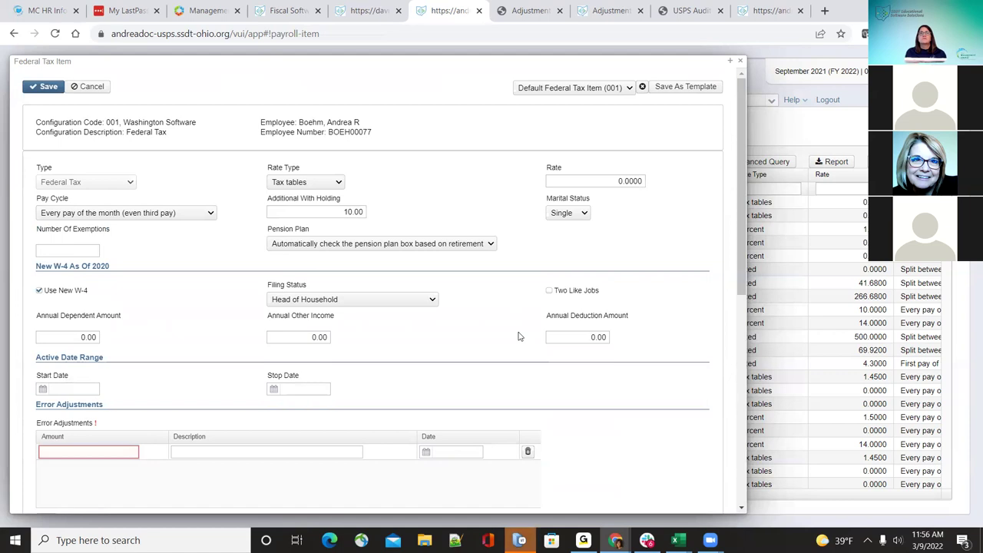
scroll(517, 338, "down", 2)
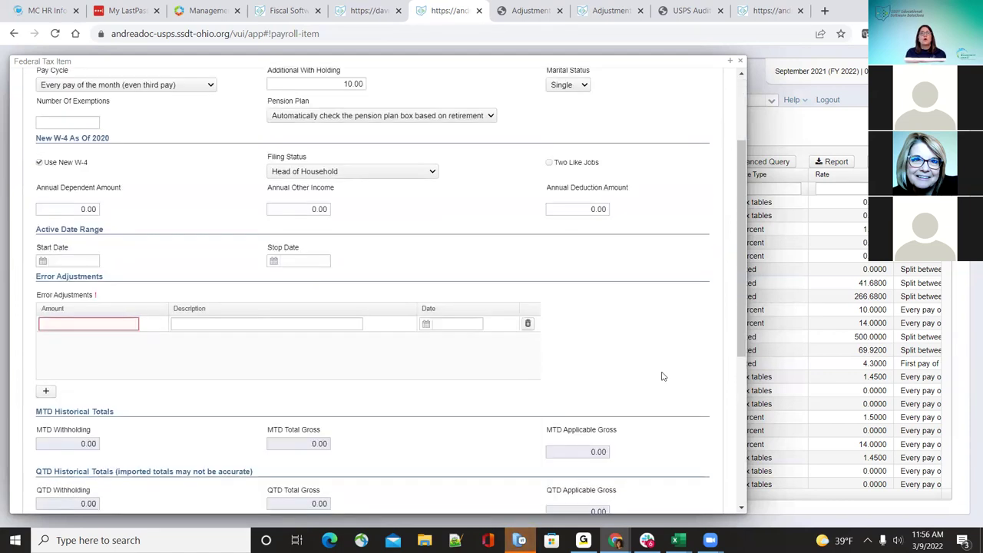
scroll(662, 376, "up", 2)
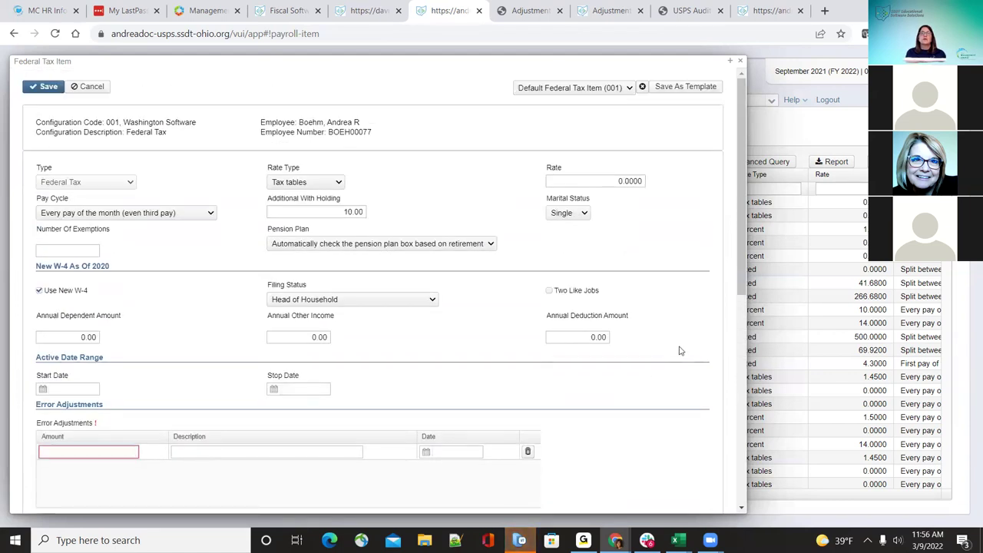
scroll(679, 350, "down", 6)
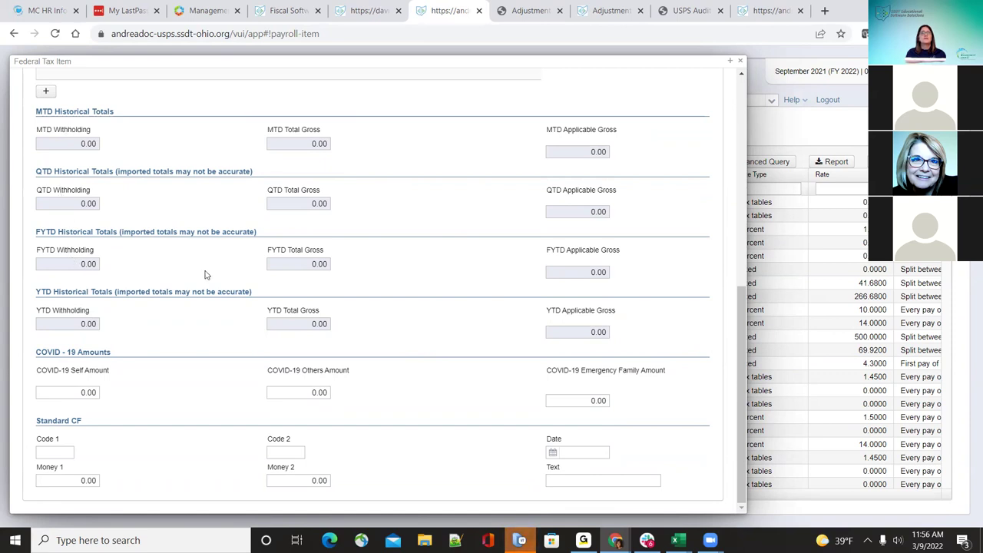
scroll(205, 274, "up", 3)
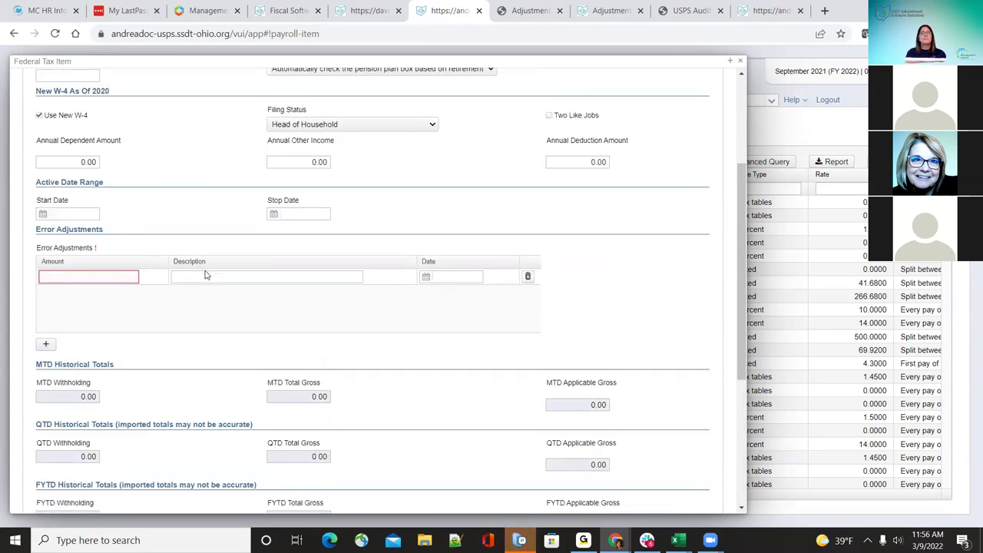
scroll(205, 274, "down", 2)
scroll(206, 274, "down", 2)
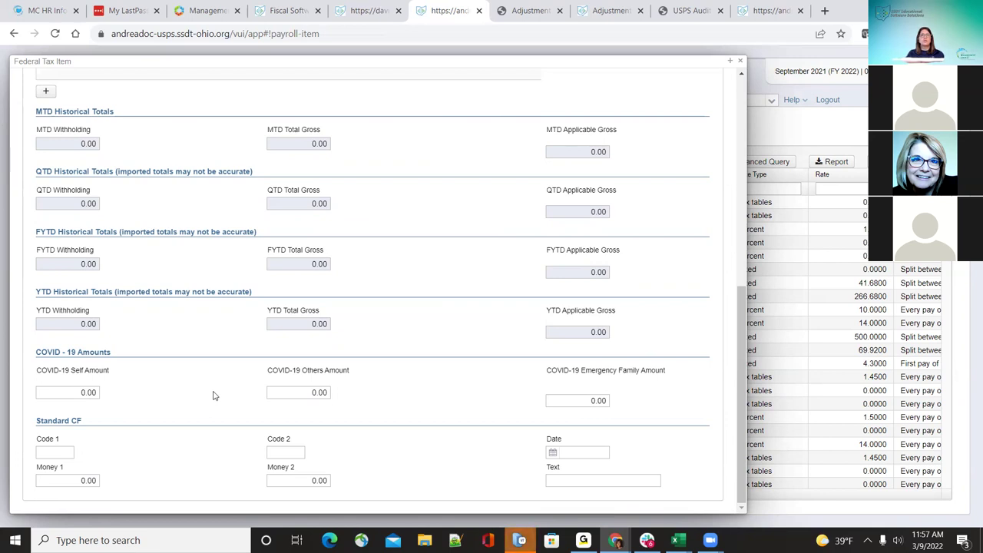
Step: Attempt a save, delete the empty error adjustment row causing the Amount error, and save again
scroll(204, 231, "up", 10)
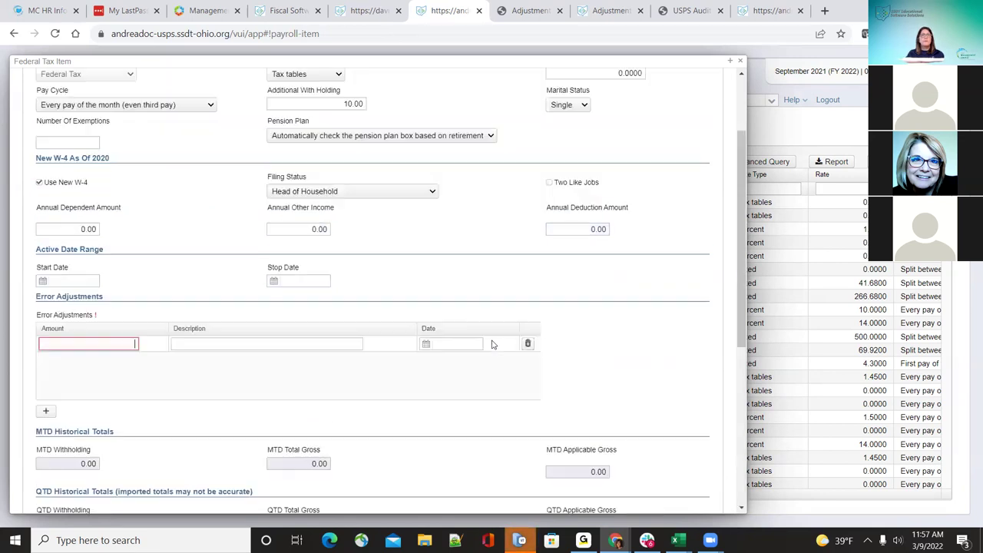
left_click(44, 87)
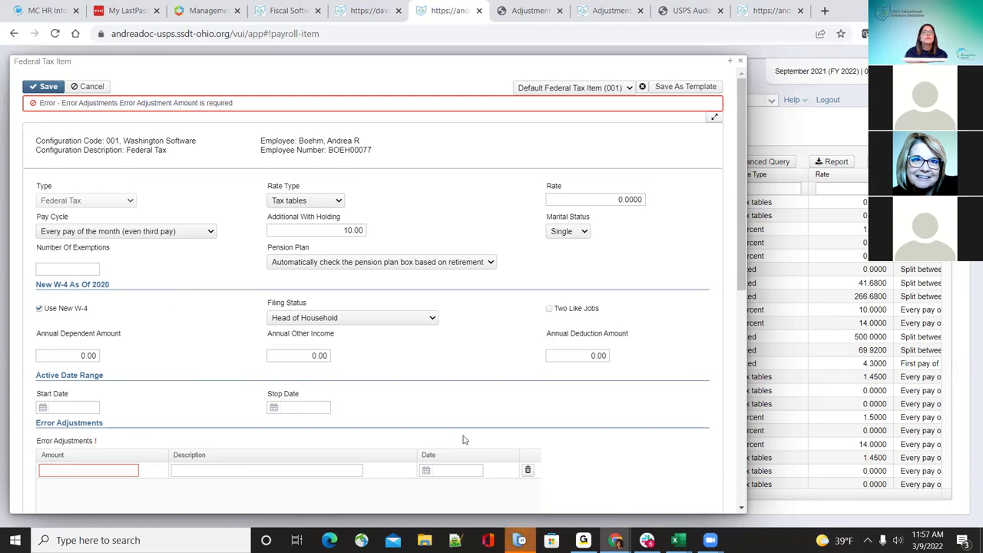
left_click(527, 471)
left_click(46, 86)
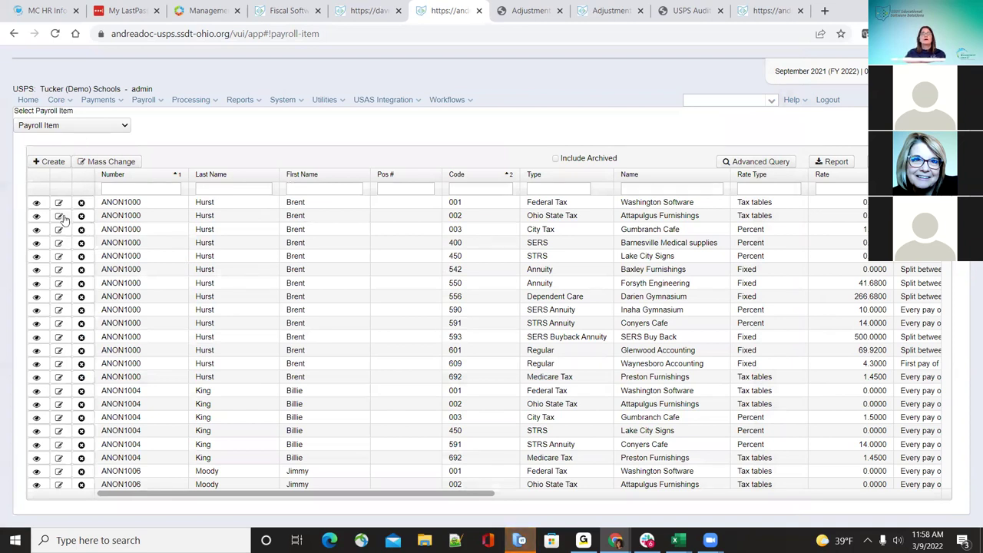
Step: Create a payroll item for the searched employee using SERS, 400, Barnesville Medical supplies
left_click(51, 164)
left_click(221, 77)
type("boehm")
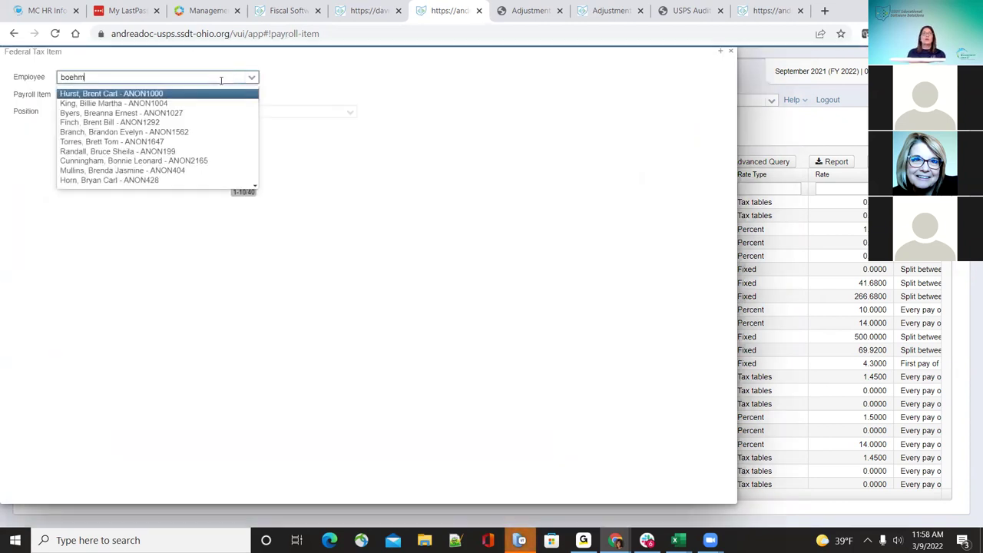
left_click(202, 94)
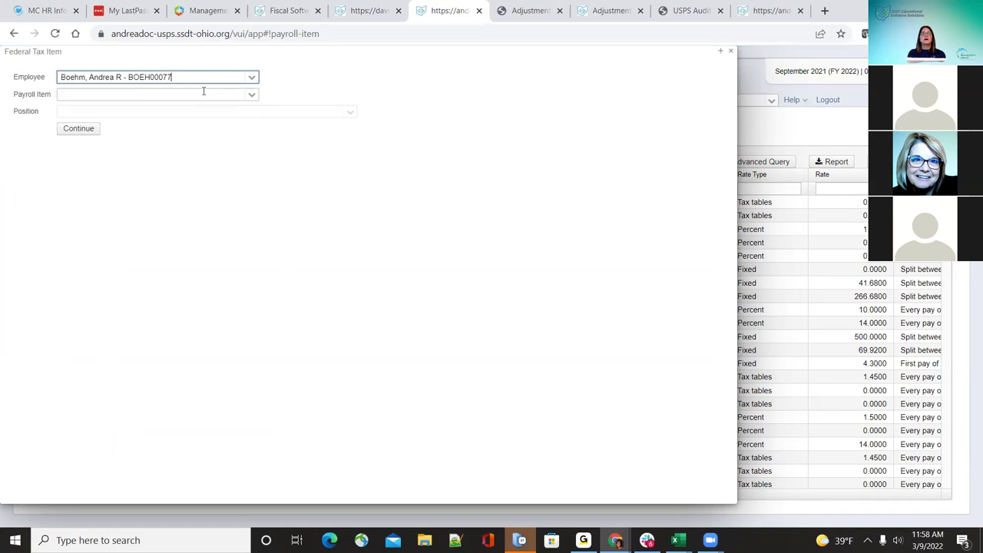
left_click(251, 96)
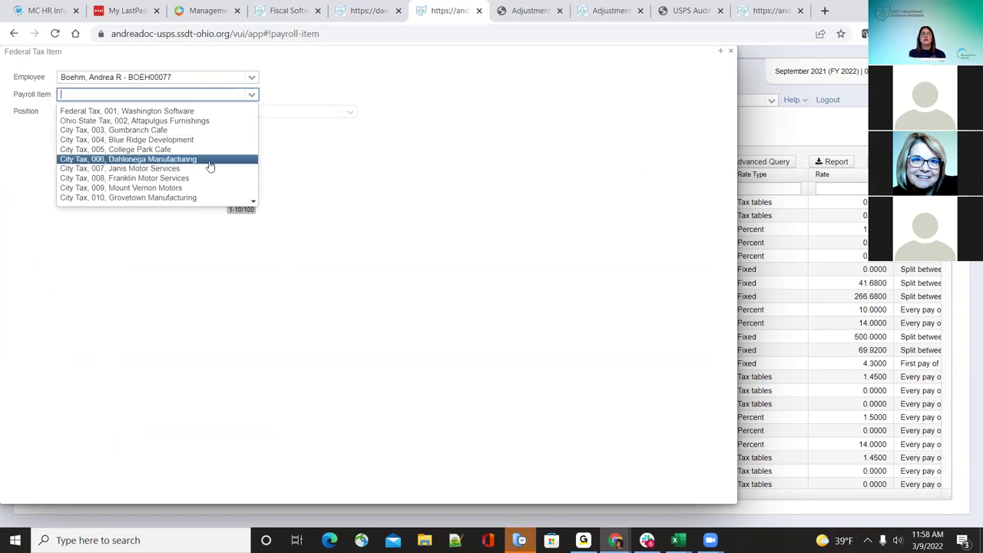
key("Down")
key("Down")
key("Down")
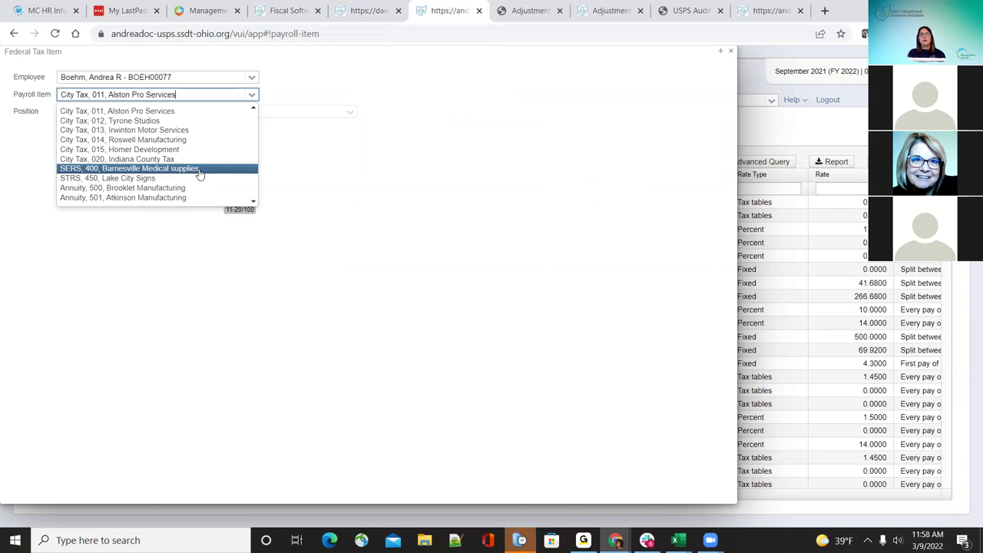
left_click(199, 170)
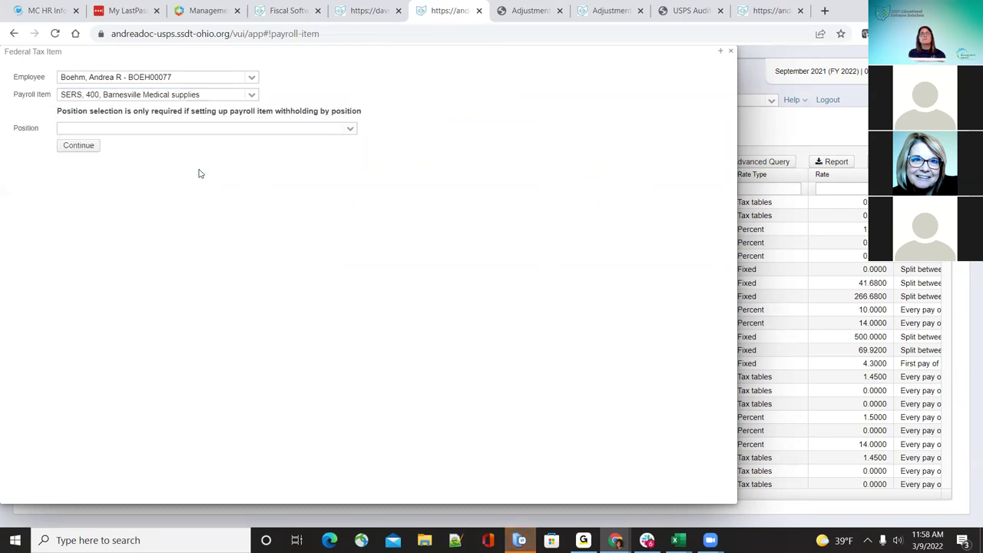
left_click(348, 131)
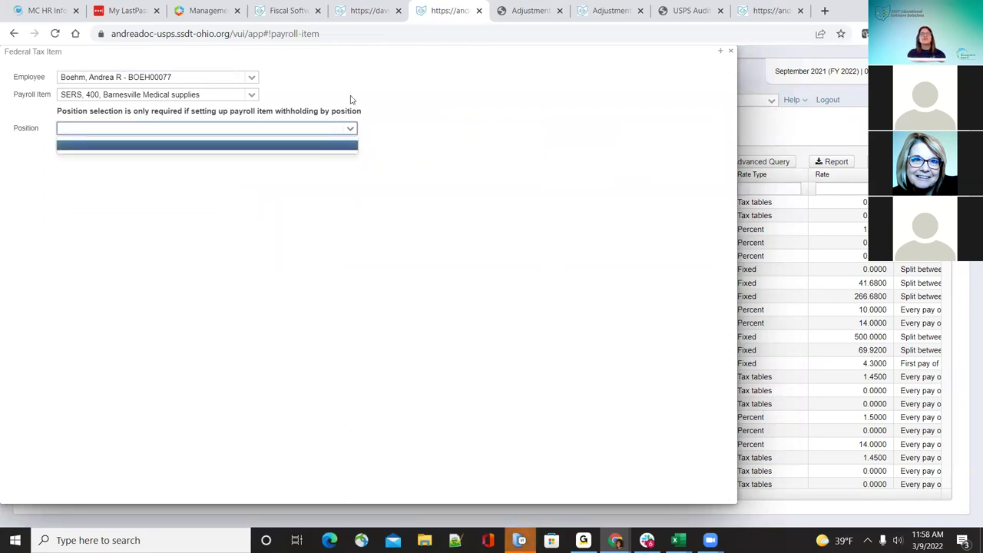
left_click(352, 99)
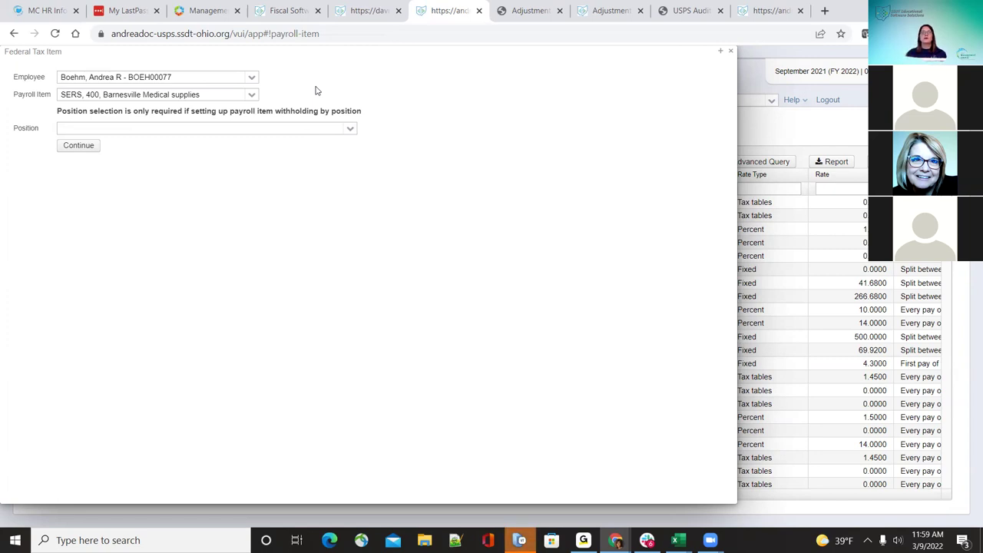
Step: Continue to the SERS form and apply Default SERS Item (400): Percent, 14.0000 employer rate, New Employee
left_click(83, 145)
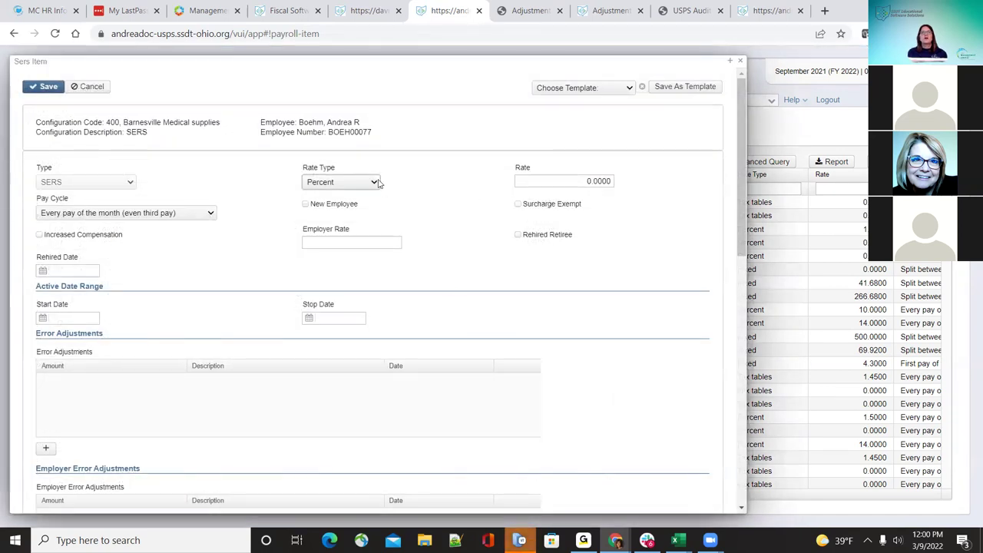
left_click(622, 89)
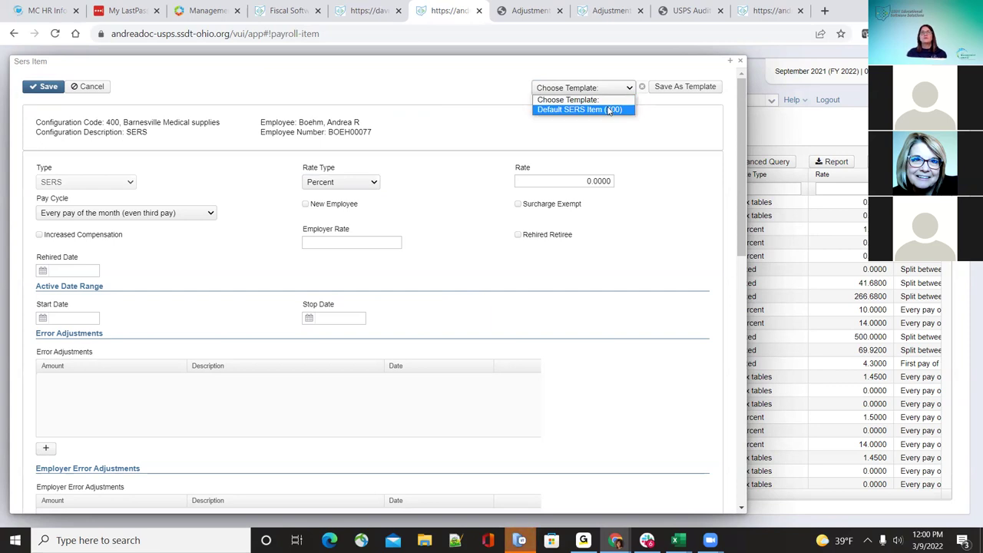
left_click(609, 110)
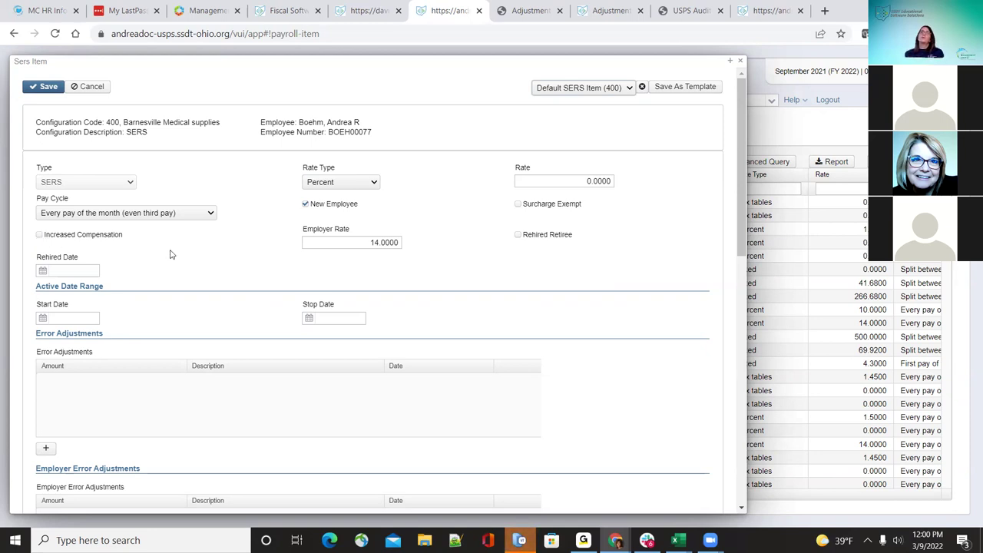
scroll(177, 261, "down", 1)
scroll(180, 264, "up", 1)
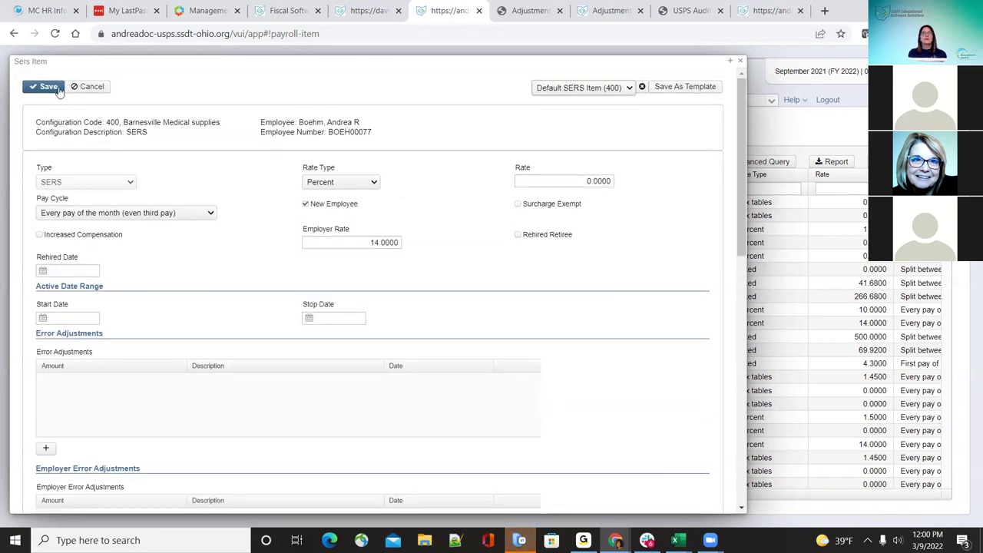
Step: Save the SERS item, toggle Rehired Retiree and Surcharge Exempt back off, and close the form
left_click(48, 87)
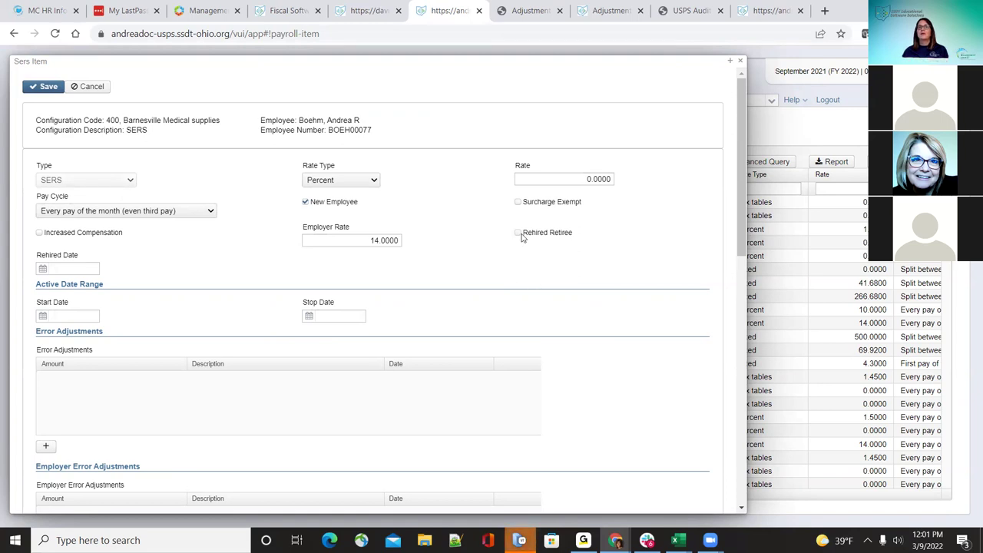
left_click(519, 238)
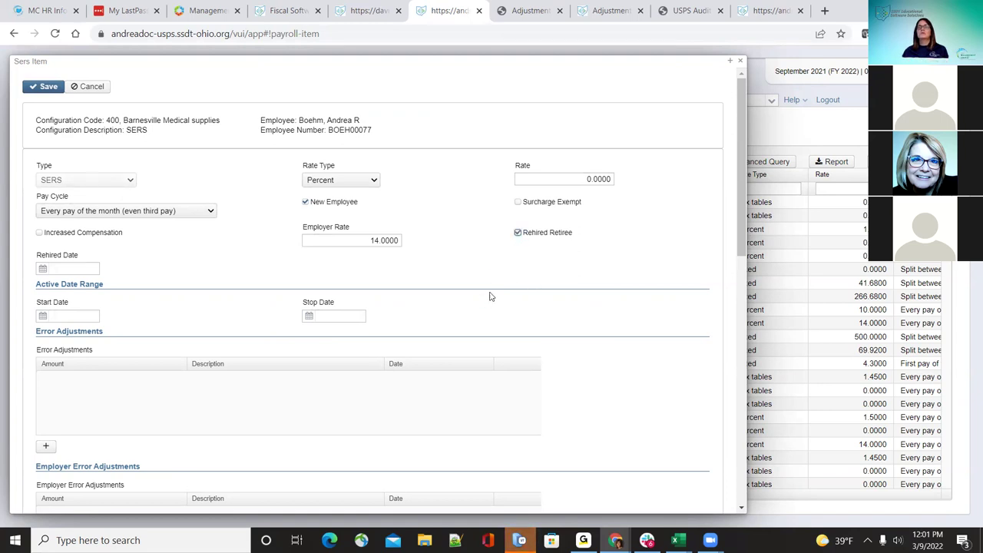
left_click(519, 233)
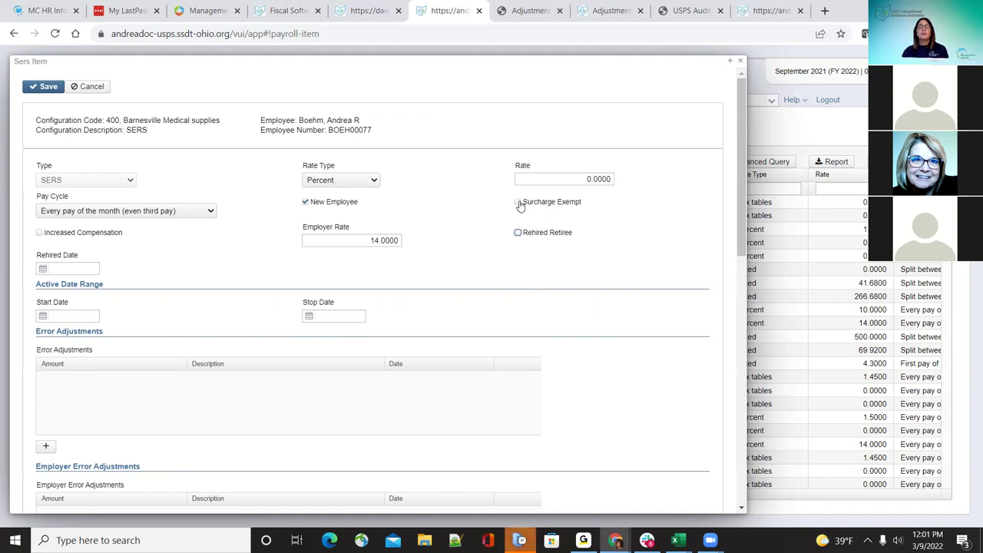
left_click(519, 202)
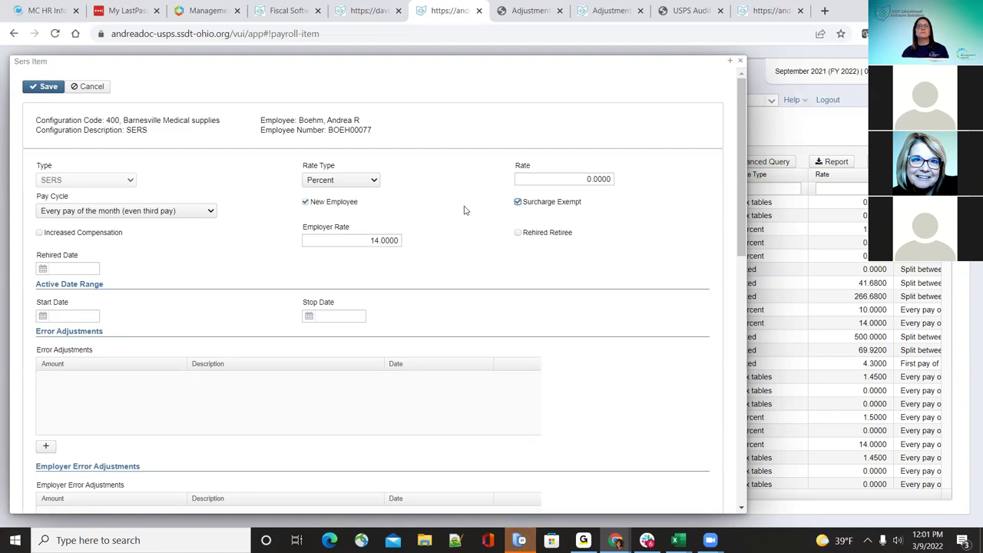
left_click(518, 203)
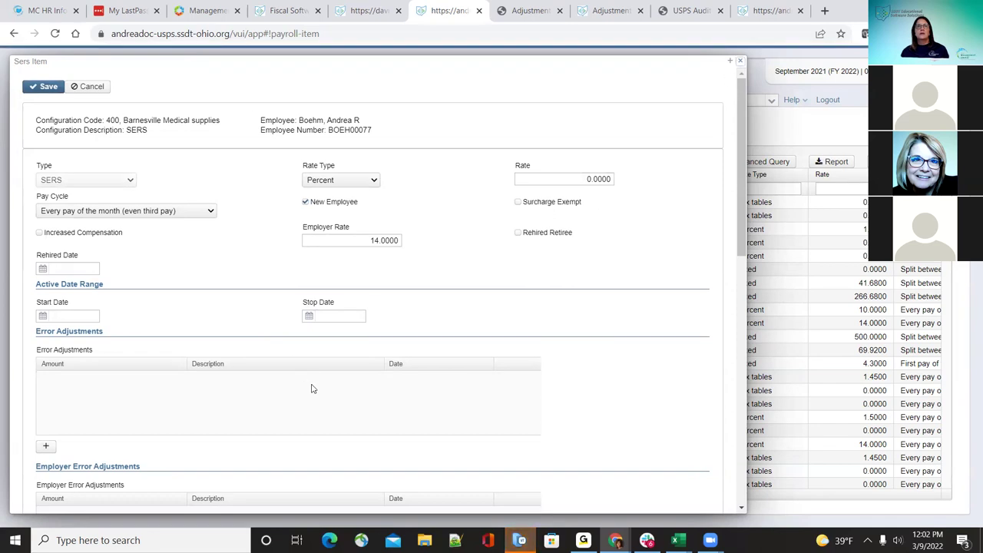
key("Escape")
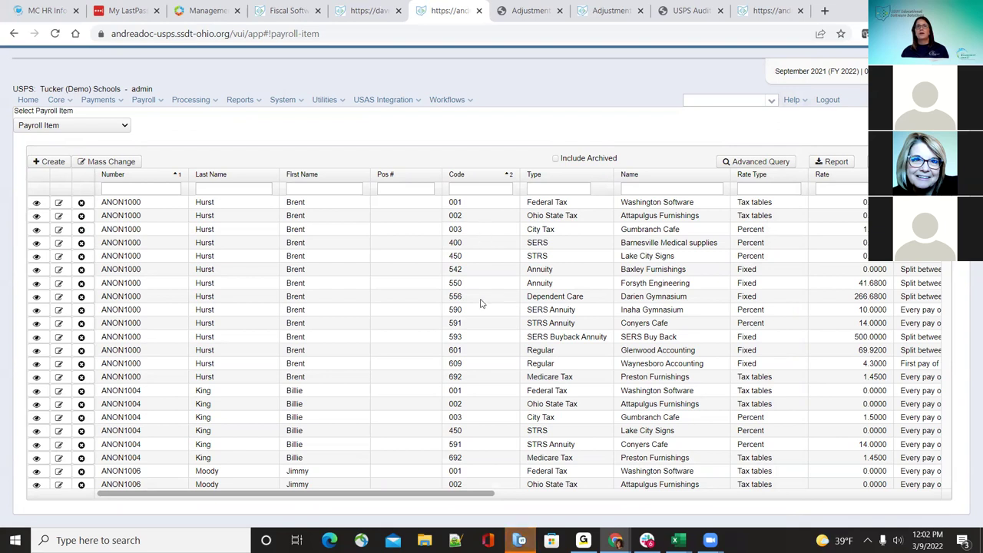
Step: Switch the payroll item list to Regular items and scroll the table sideways
scroll(456, 354, "down", 1)
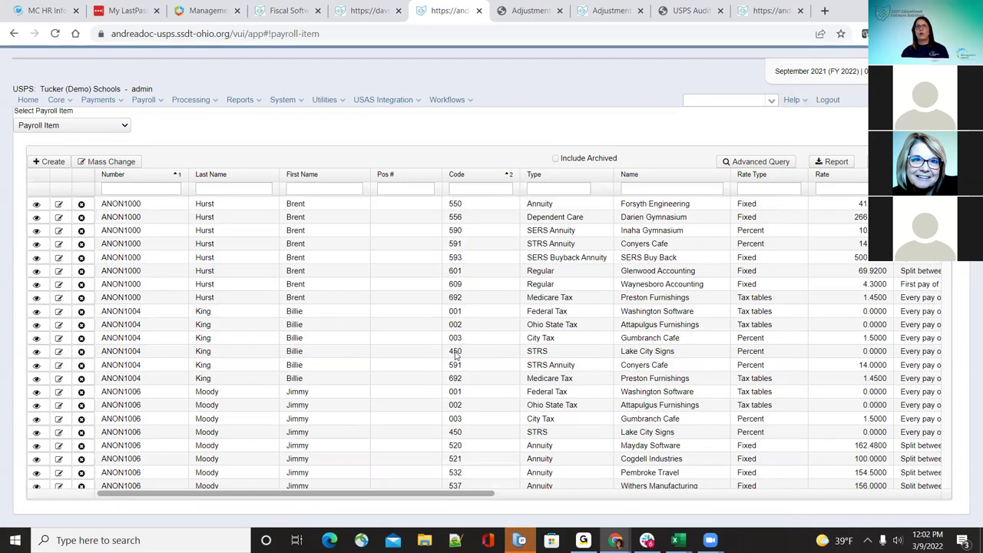
scroll(455, 355, "up", 1)
left_click(126, 127)
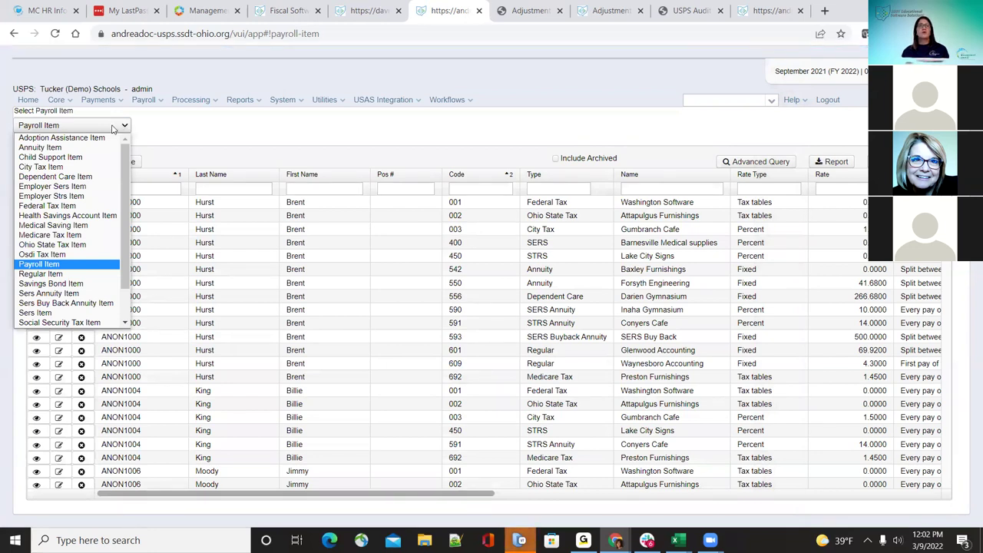
left_click(59, 274)
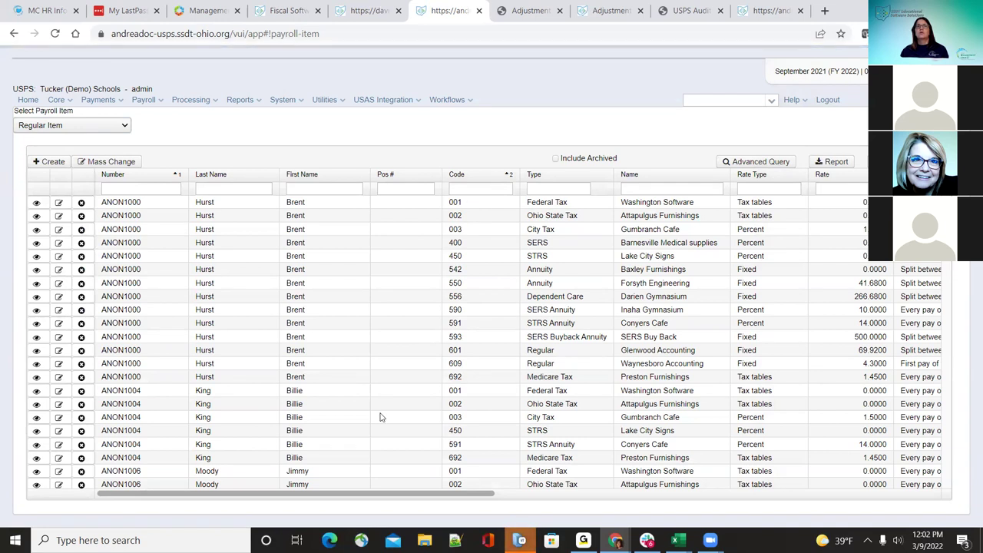
scroll(379, 417, "right", 5)
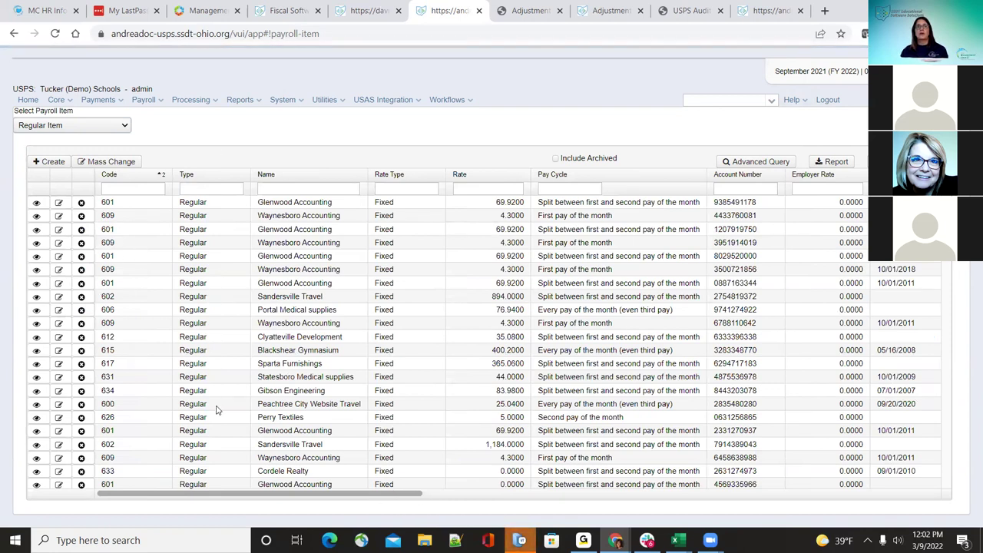
Step: Change the list to City Tax Item records and scroll across the table
left_click(122, 124)
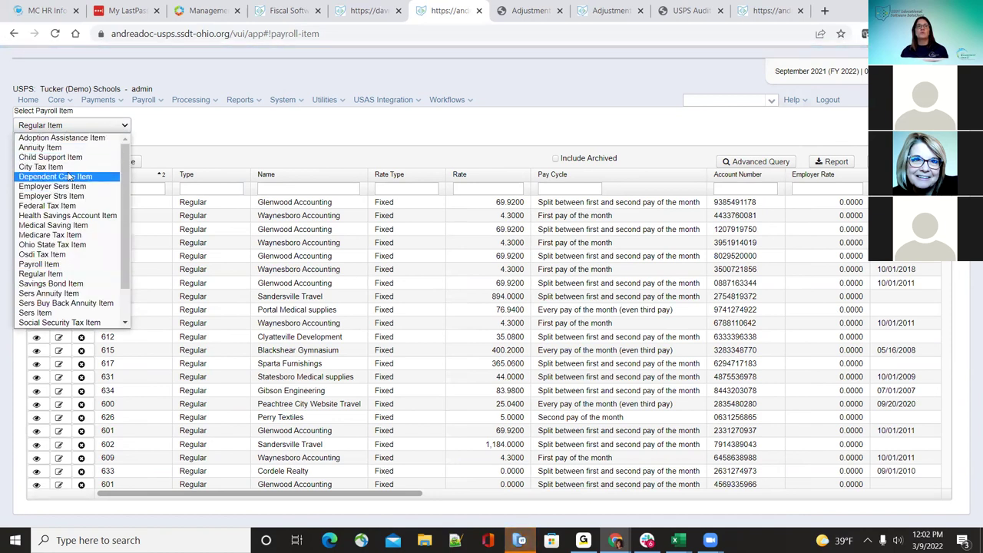
left_click(46, 167)
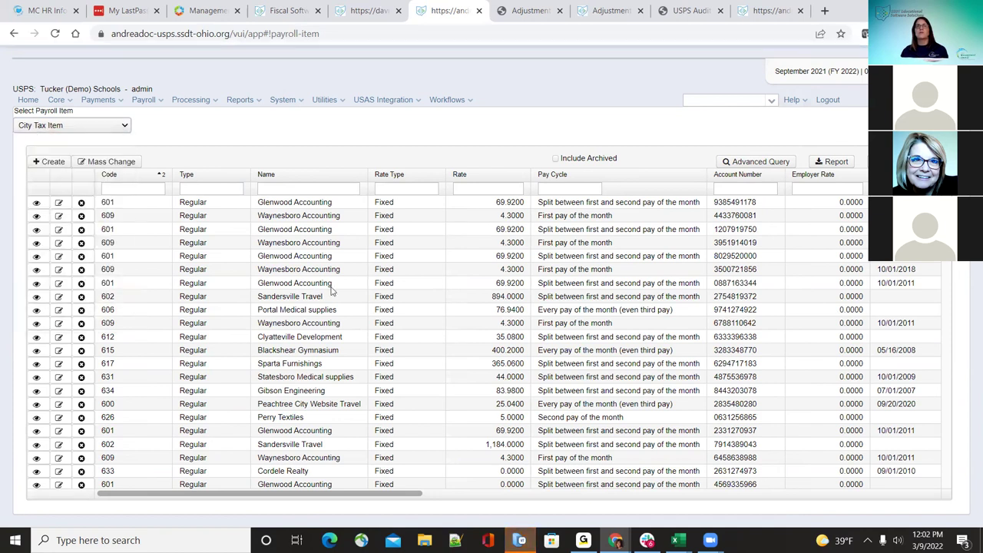
left_click(58, 128)
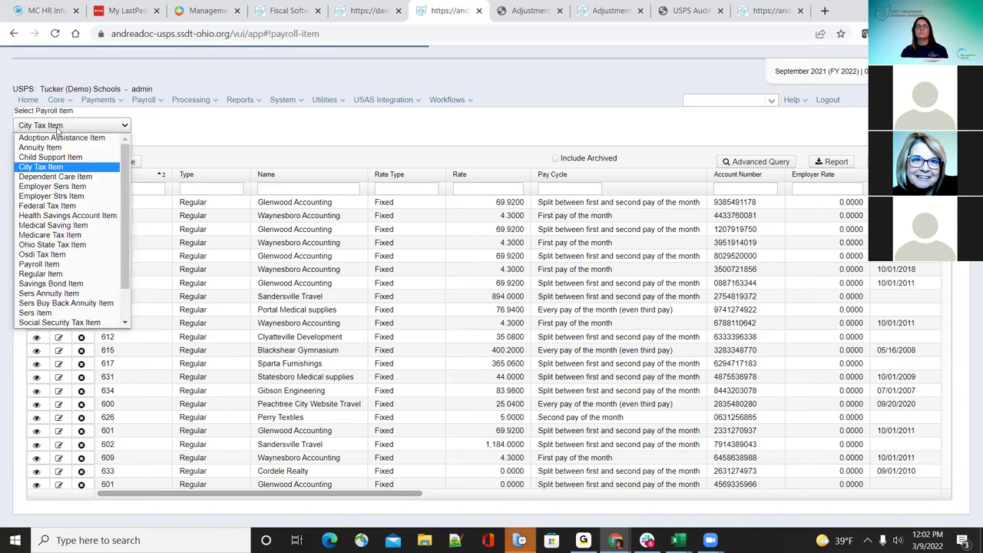
left_click(208, 135)
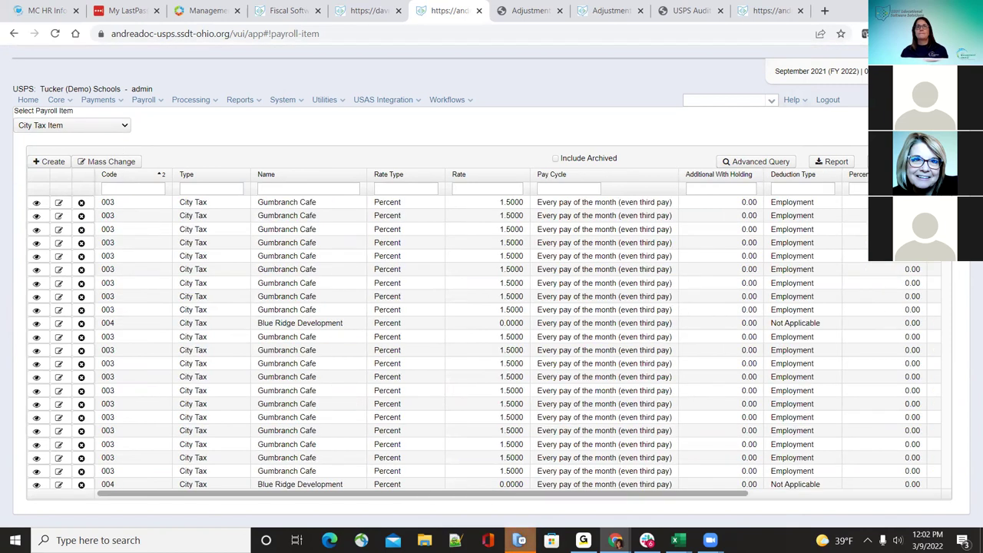
left_click_drag(383, 498, 675, 503)
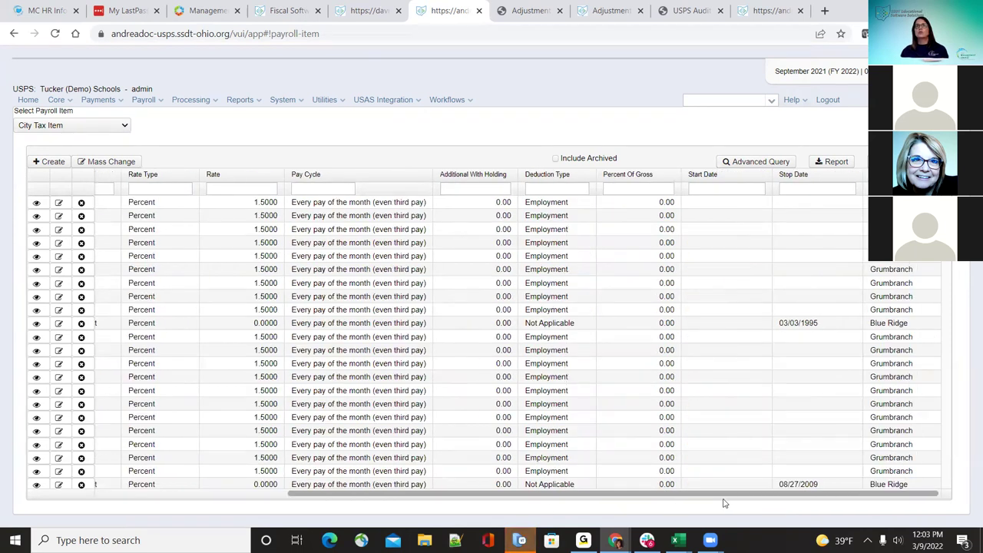
left_click(202, 498)
left_click(69, 127)
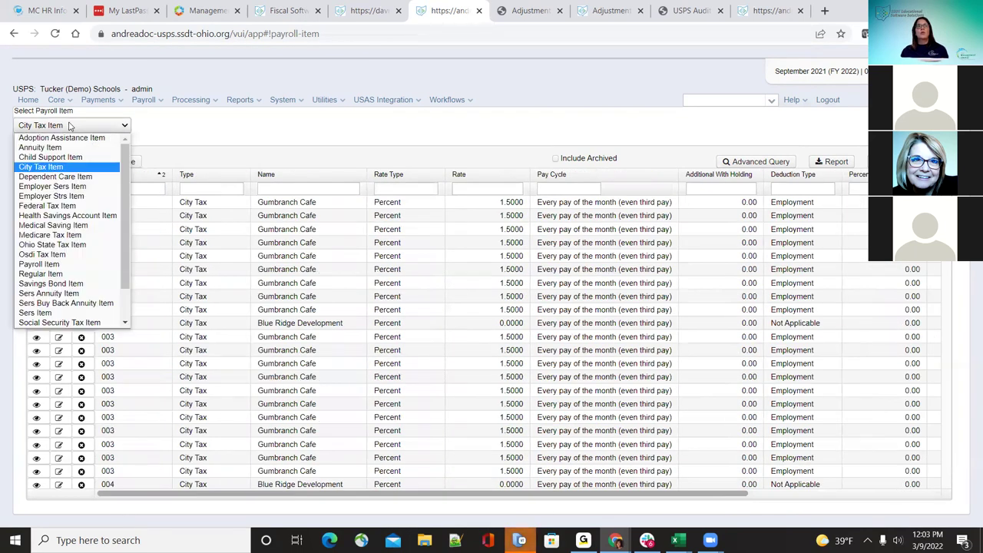
left_click(59, 101)
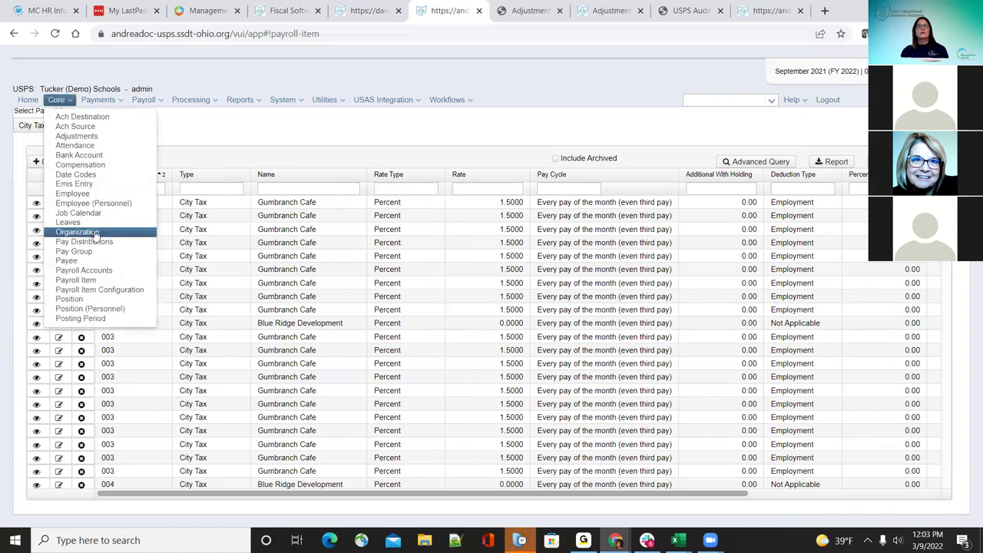
Step: Reopen Payroll Item to view Annuity Item records, then open the Core > Position list
left_click(107, 290)
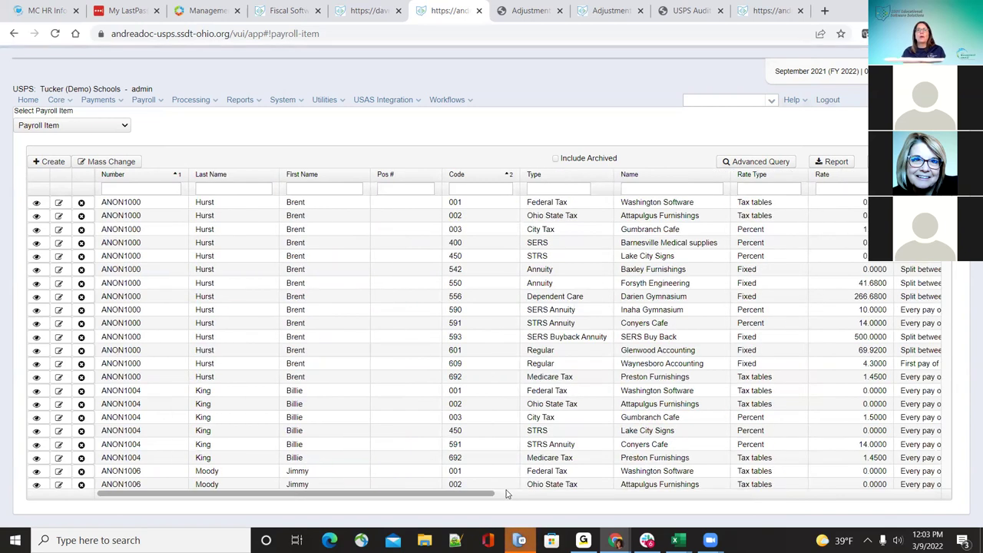
left_click_drag(478, 494, 745, 459)
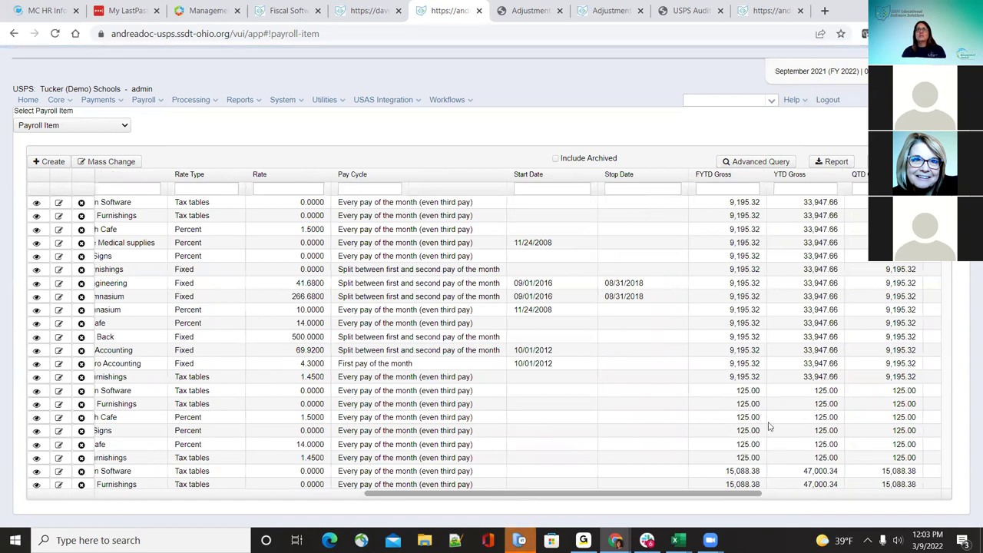
left_click(122, 125)
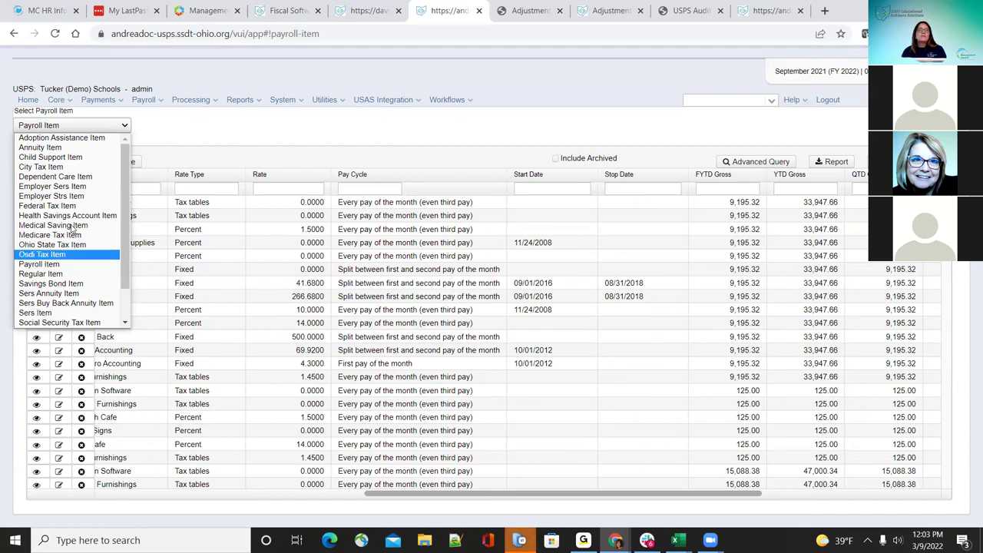
left_click(65, 146)
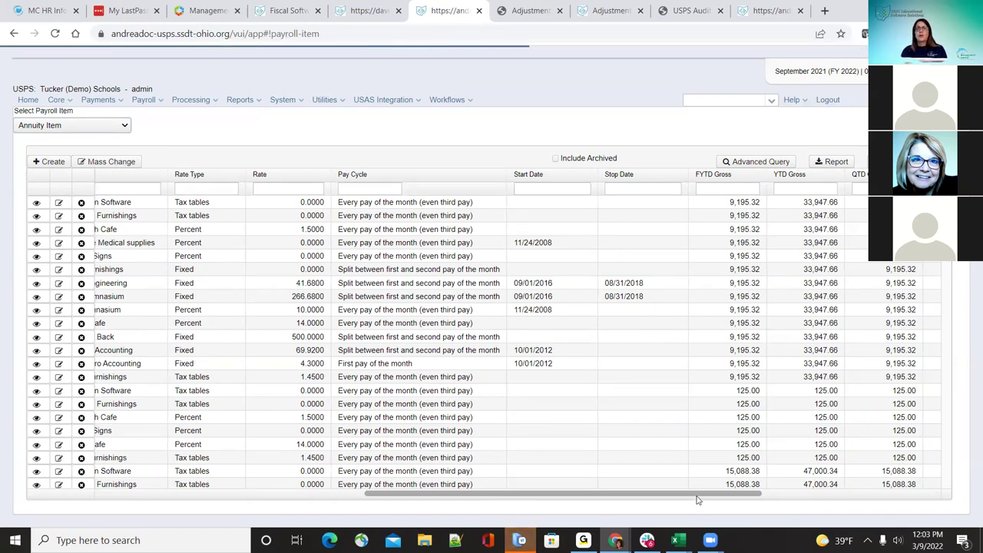
left_click_drag(697, 501, 868, 500)
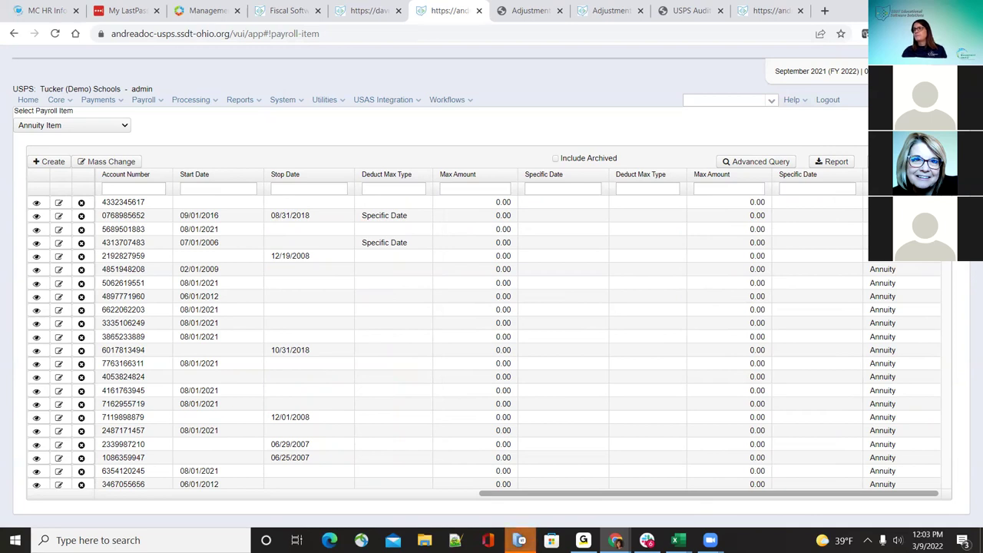
left_click(69, 101)
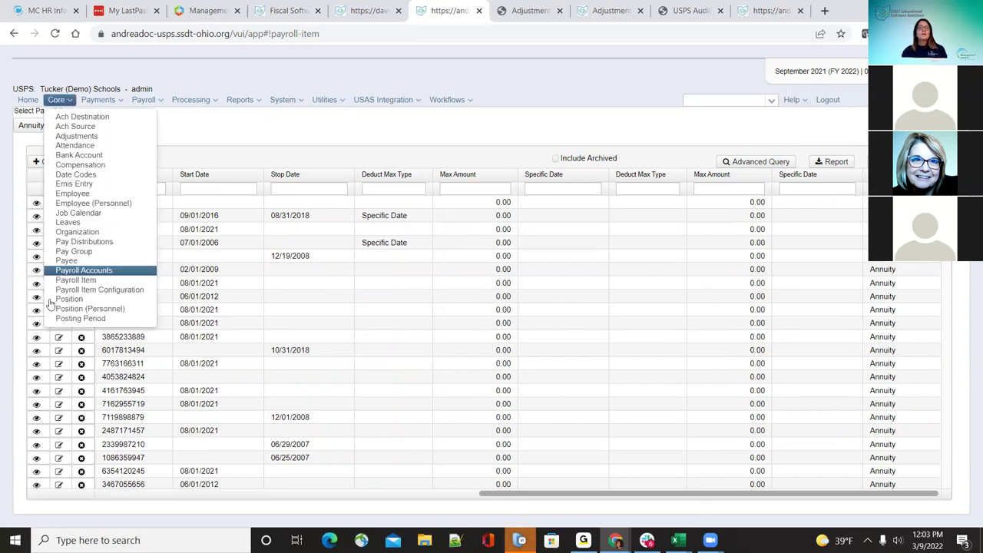
left_click(71, 300)
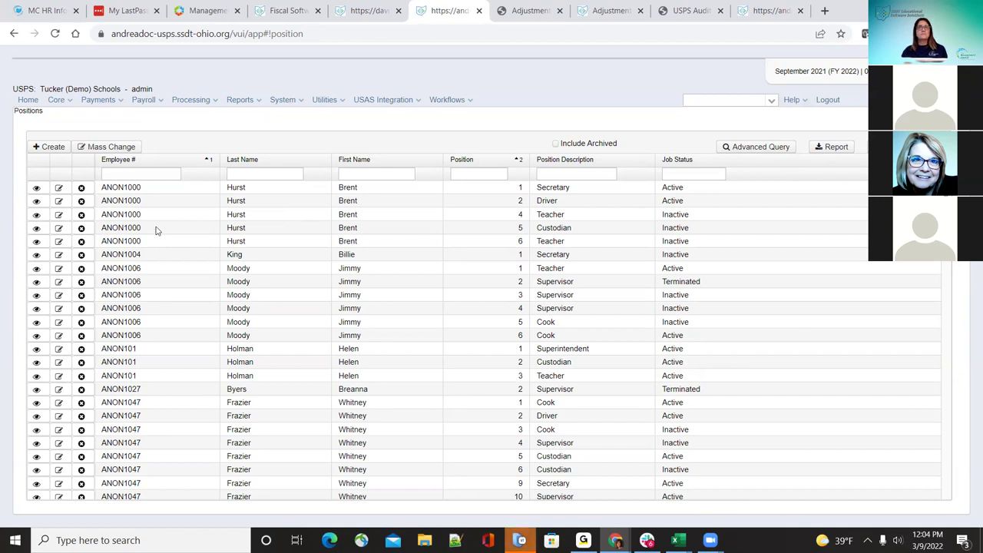
Step: Create a new position record for the employee found by last-name search and continue to the blank form
left_click(53, 147)
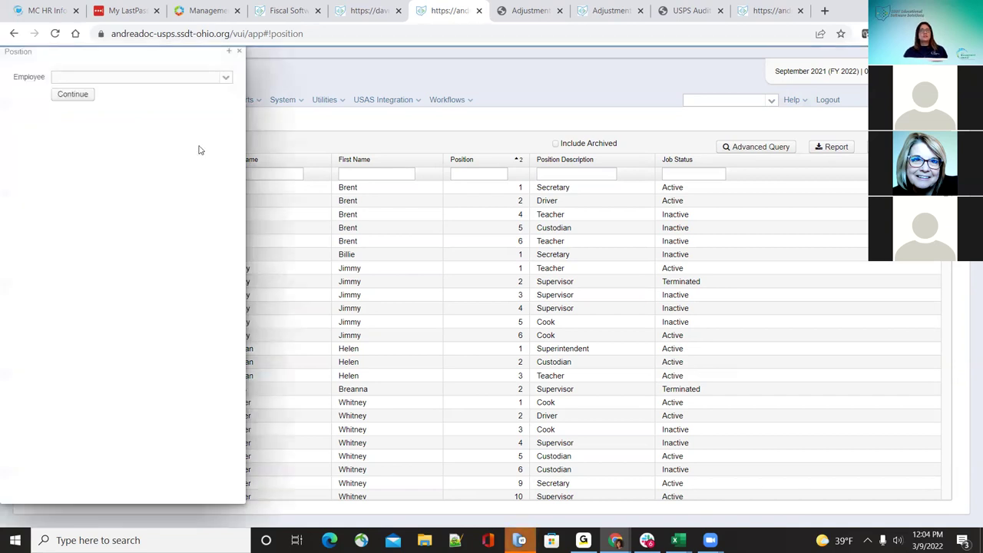
left_click(163, 78)
type("boehm")
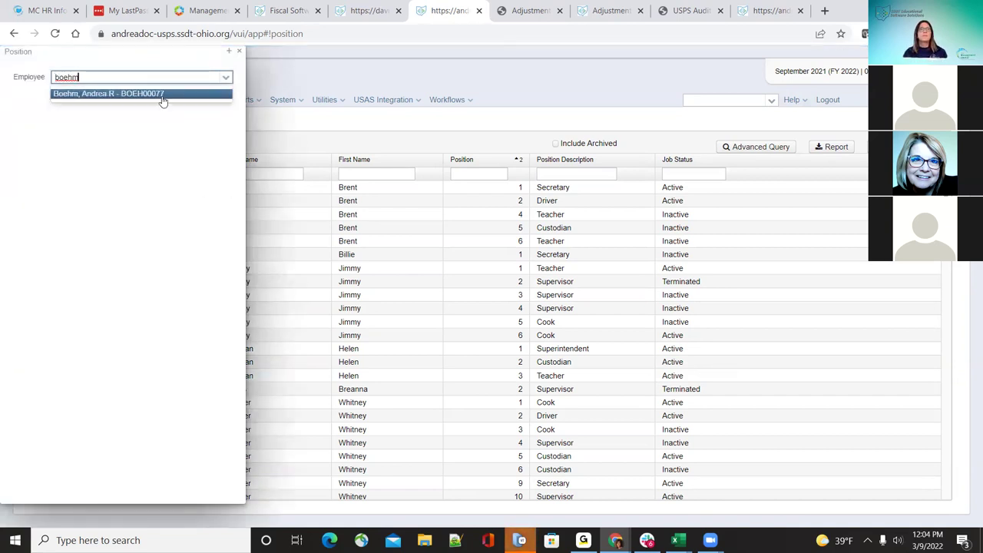
left_click(163, 94)
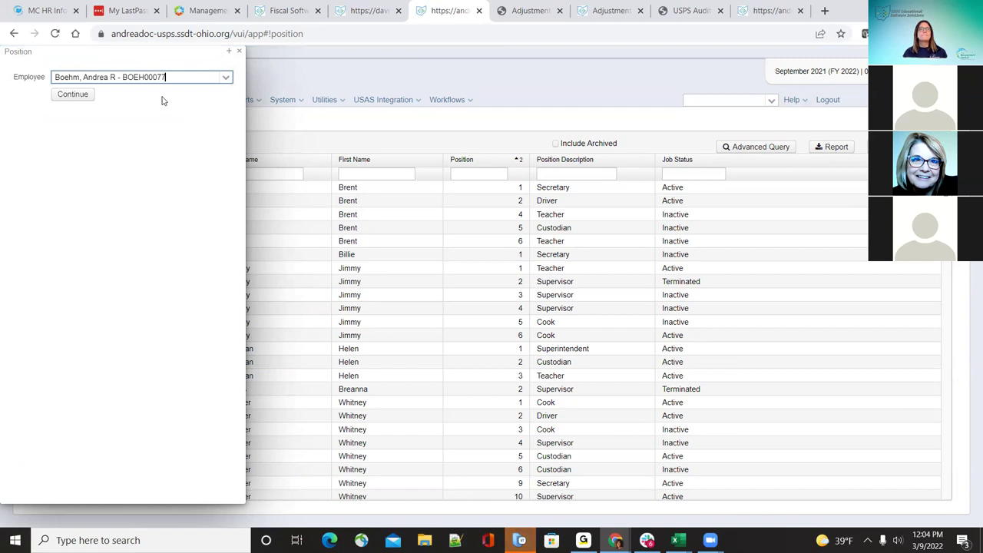
left_click(68, 100)
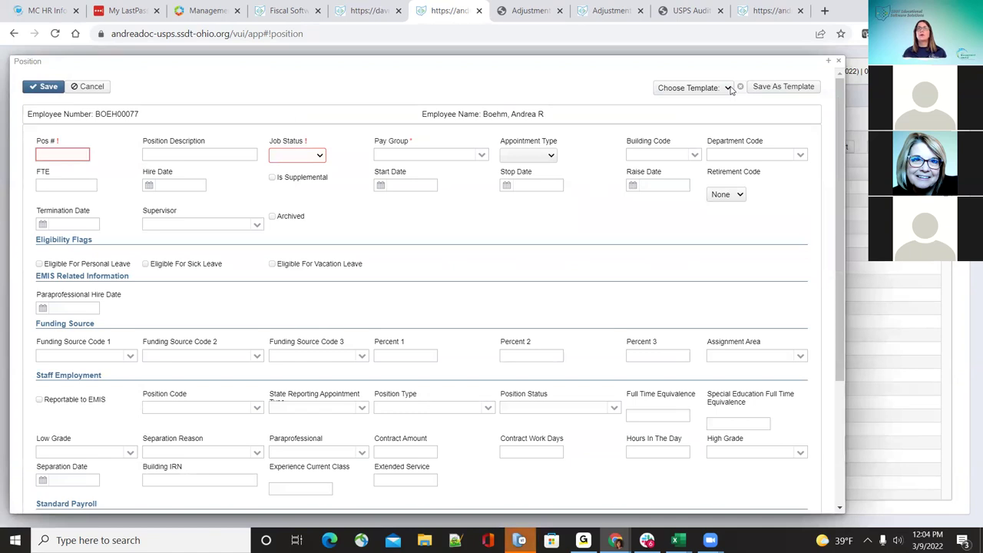
Step: Apply the Default Position template and make the position eligible for personal, sick and vacation leave
left_click(729, 88)
left_click(720, 110)
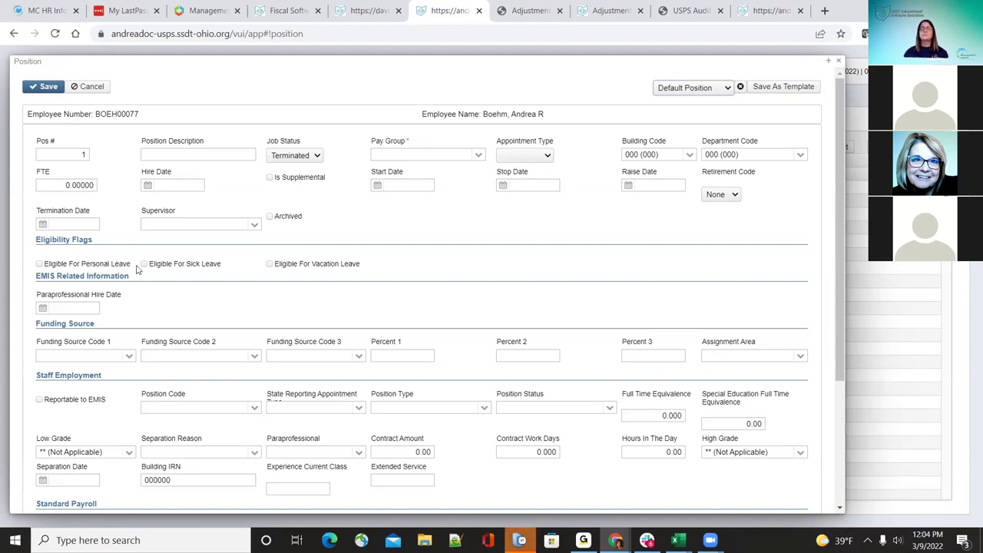
left_click(40, 265)
left_click(143, 263)
left_click(267, 264)
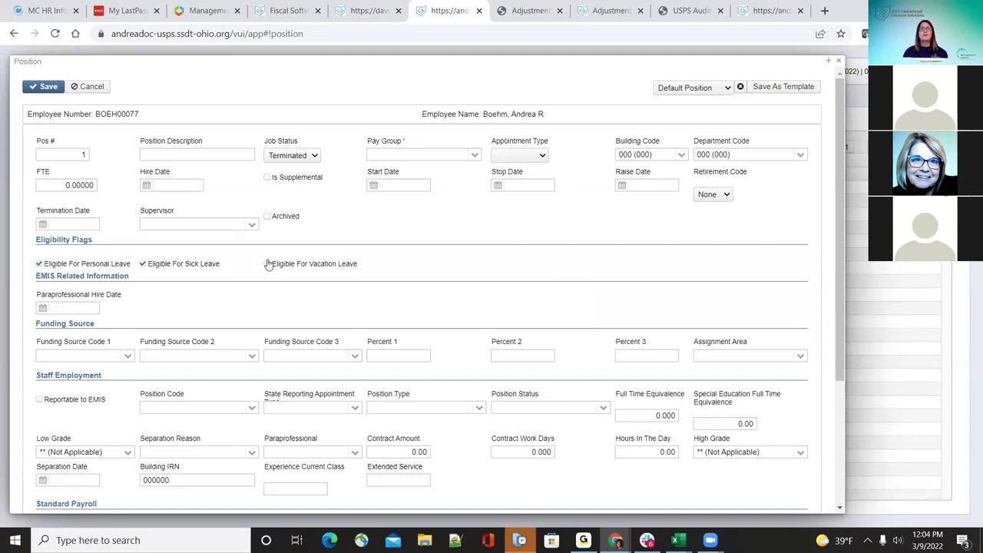
Step: Set Job Status to Active and enter the position description 'Test employee'
left_click(302, 161)
left_click(300, 187)
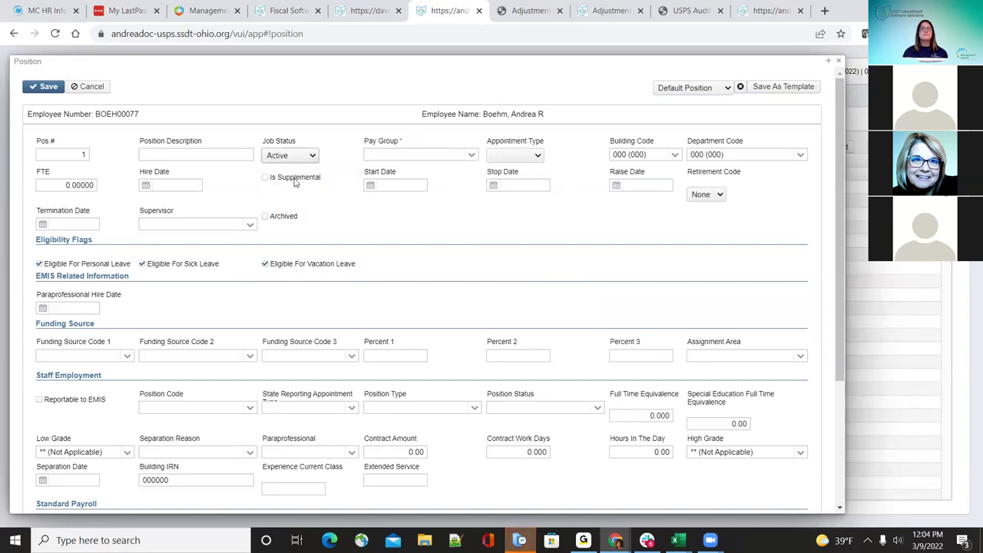
left_click(206, 156)
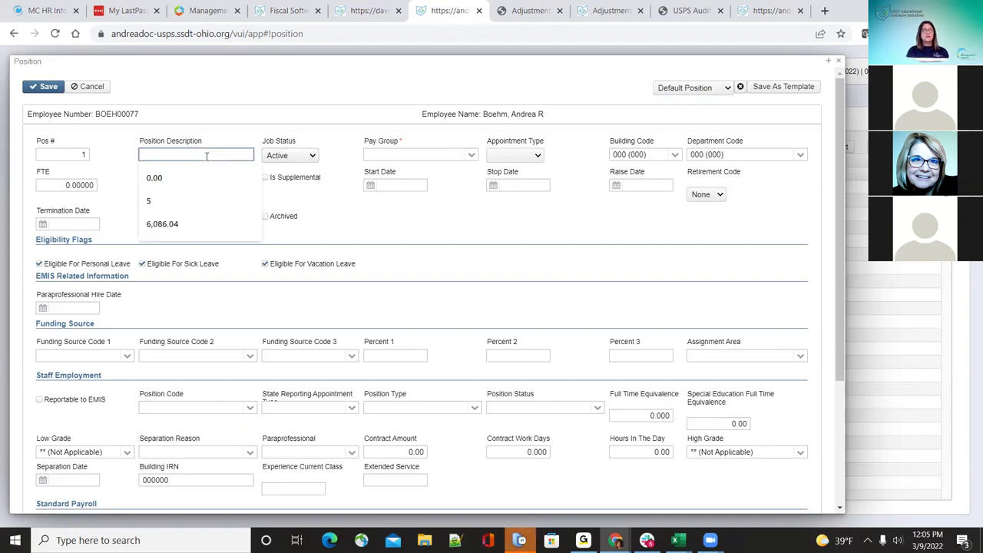
type("Test employee")
key("Tab")
key("Tab")
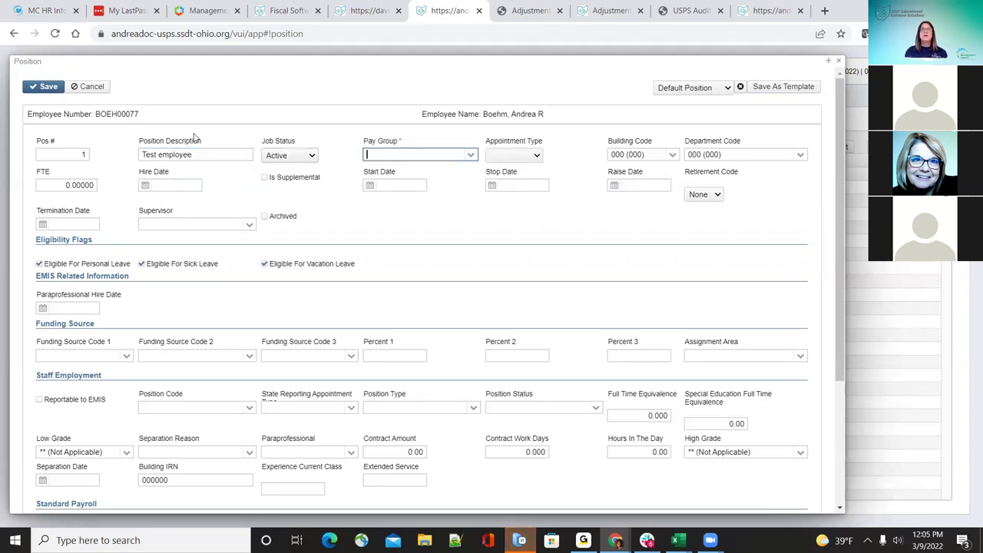
type("ii")
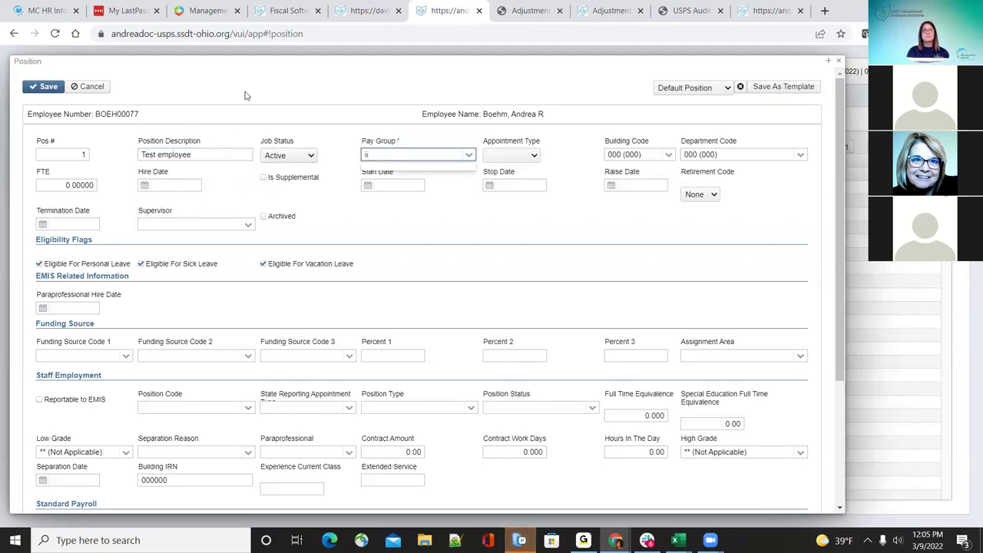
left_click(468, 156)
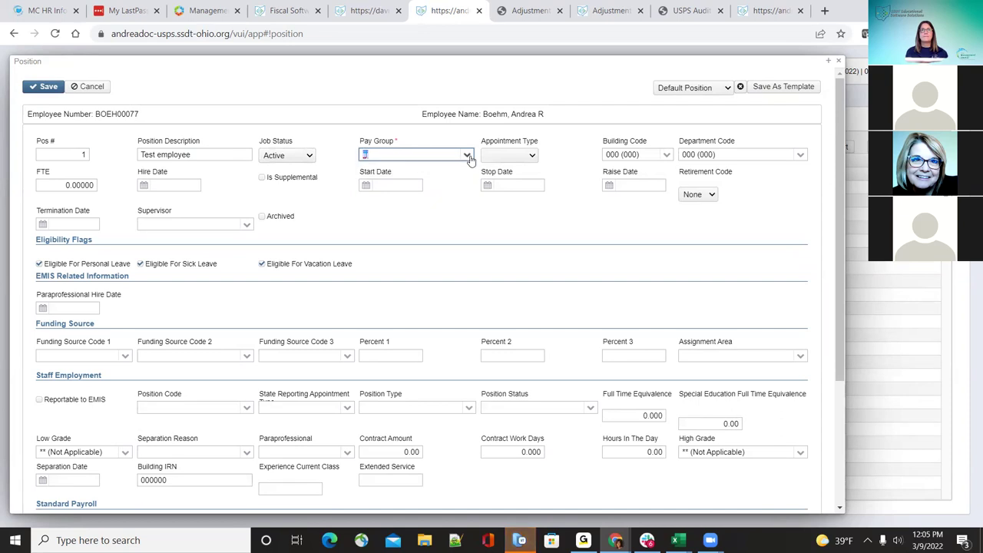
Step: Assign pay group 2 - Magenta 6, Classified appointment type, building code 111 and department code 130
left_click(468, 156)
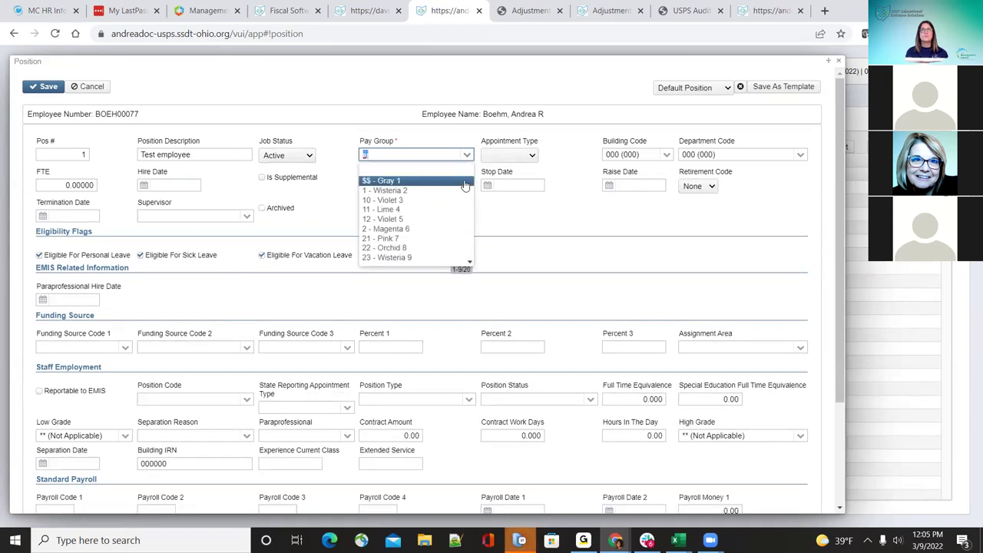
left_click(468, 229)
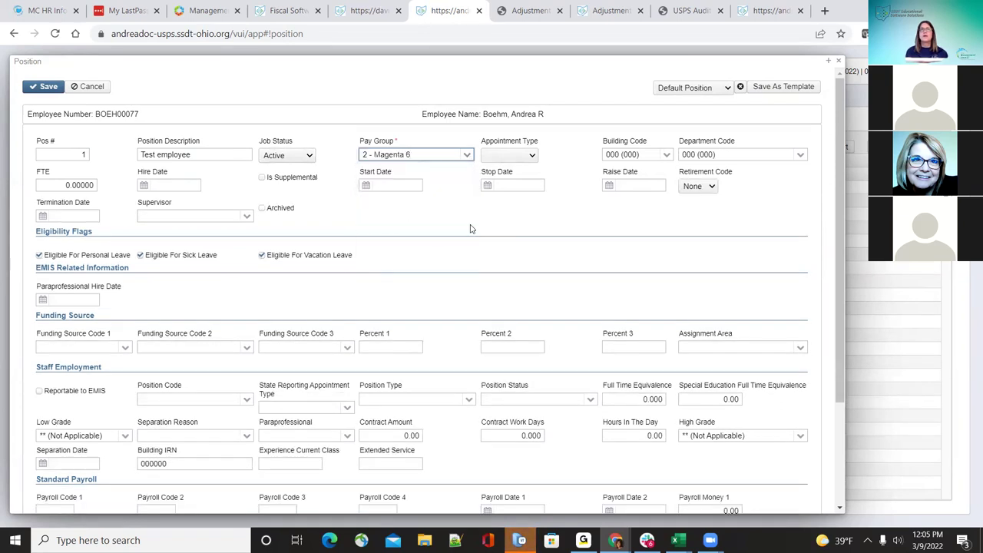
left_click(529, 158)
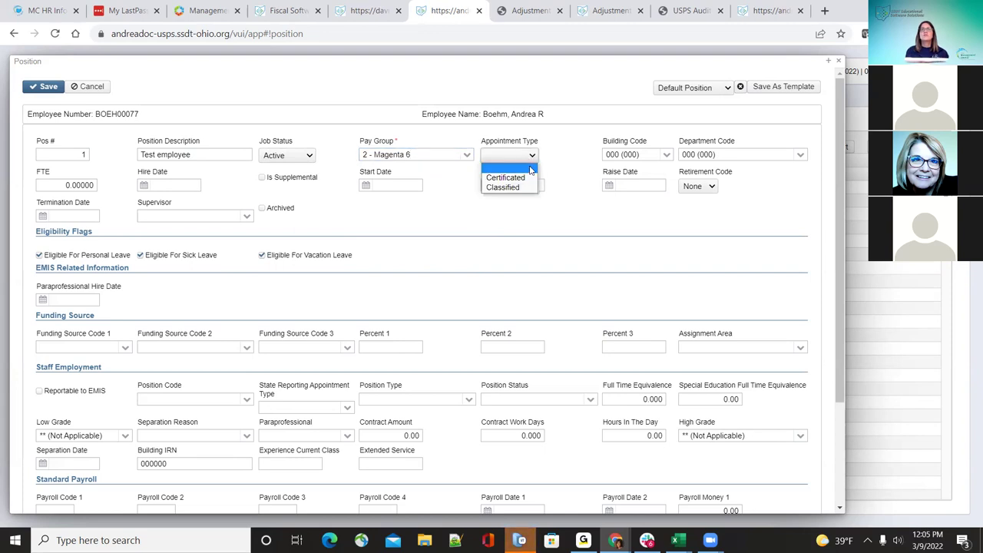
left_click(524, 186)
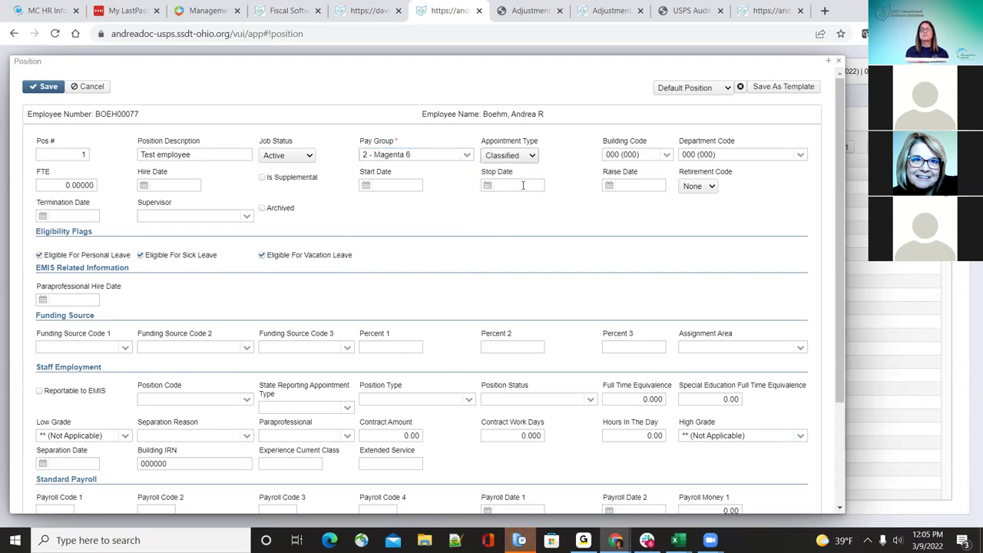
left_click(668, 155)
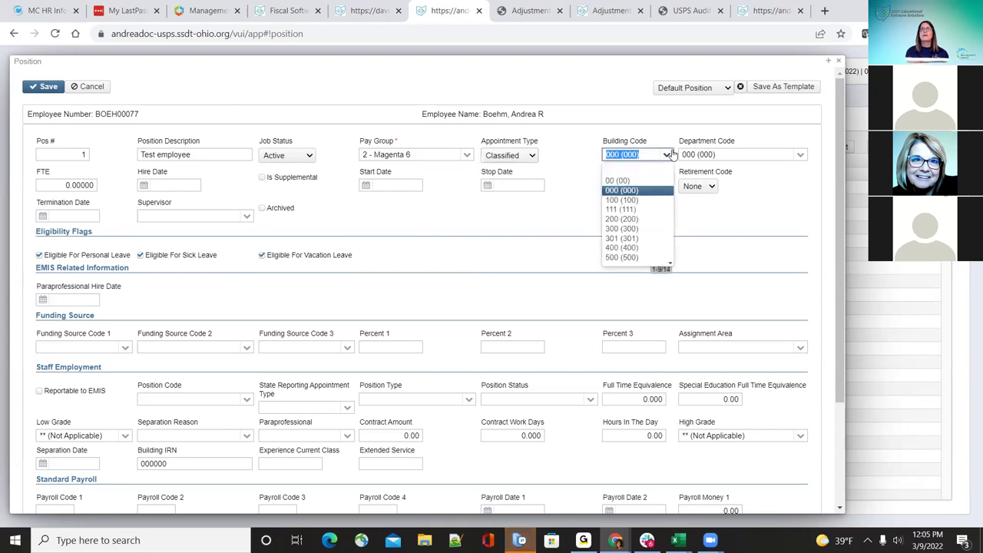
key("Down")
key("Down")
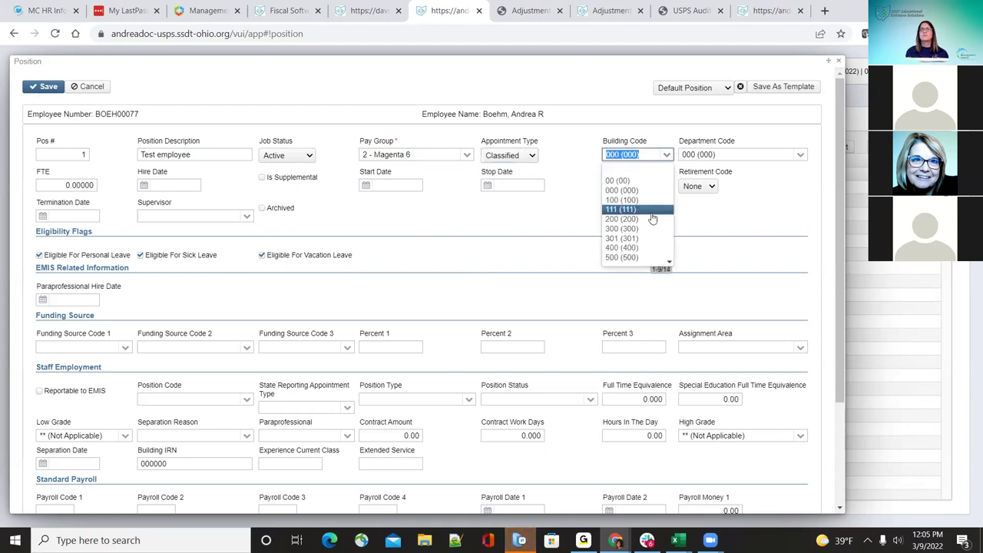
key("Return")
left_click(799, 155)
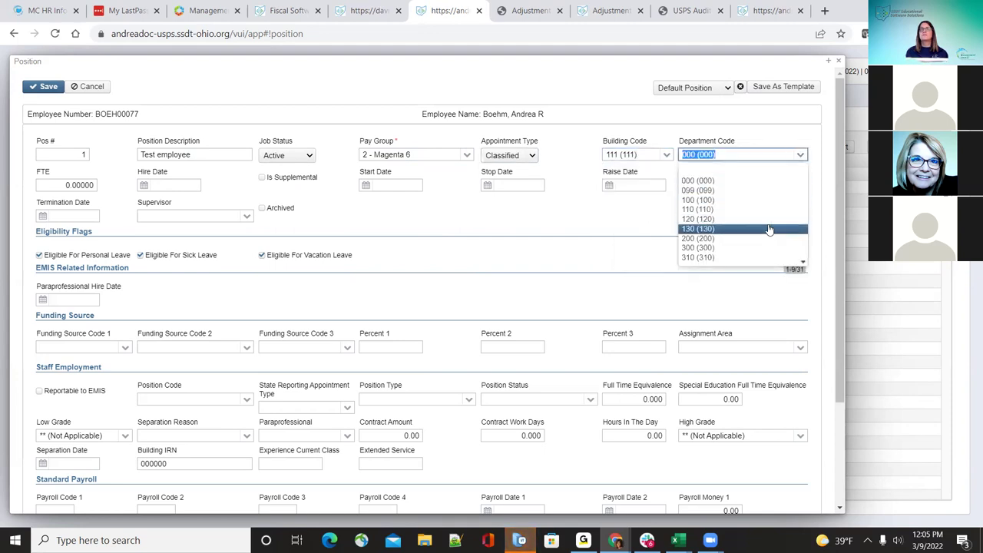
left_click(794, 218)
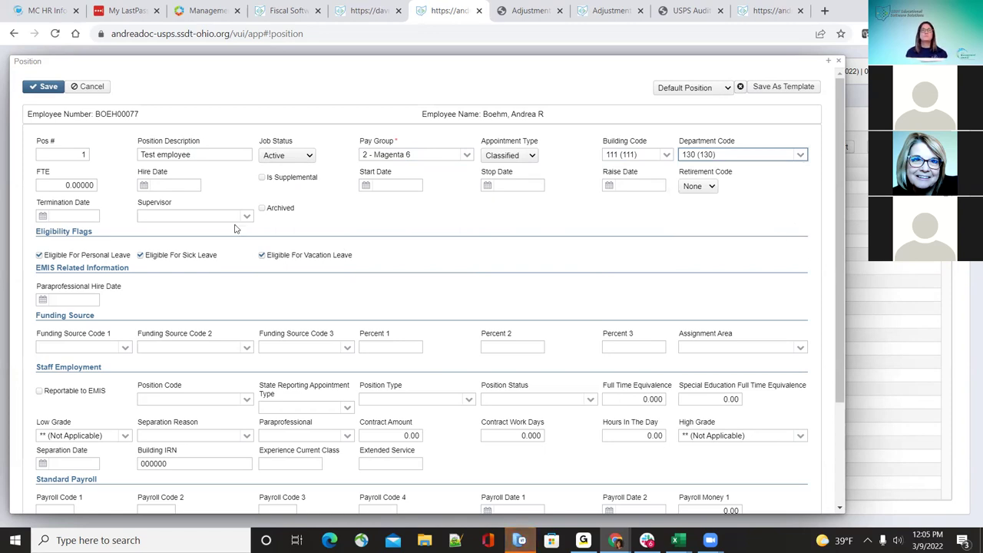
Step: Set FTE to 1 and the hire date to 08/01/2021
left_click(66, 184)
type("1")
left_click(195, 183)
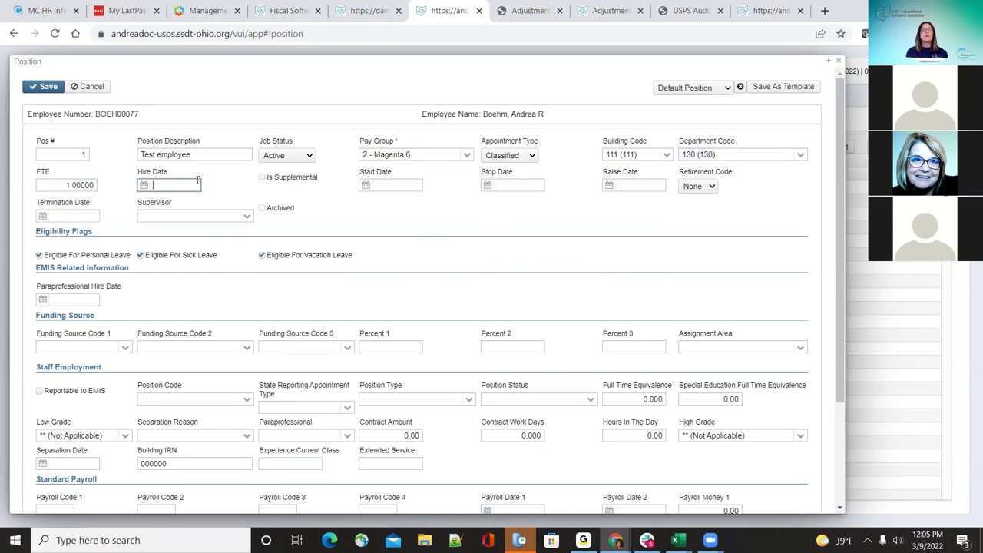
type("08/01/2021")
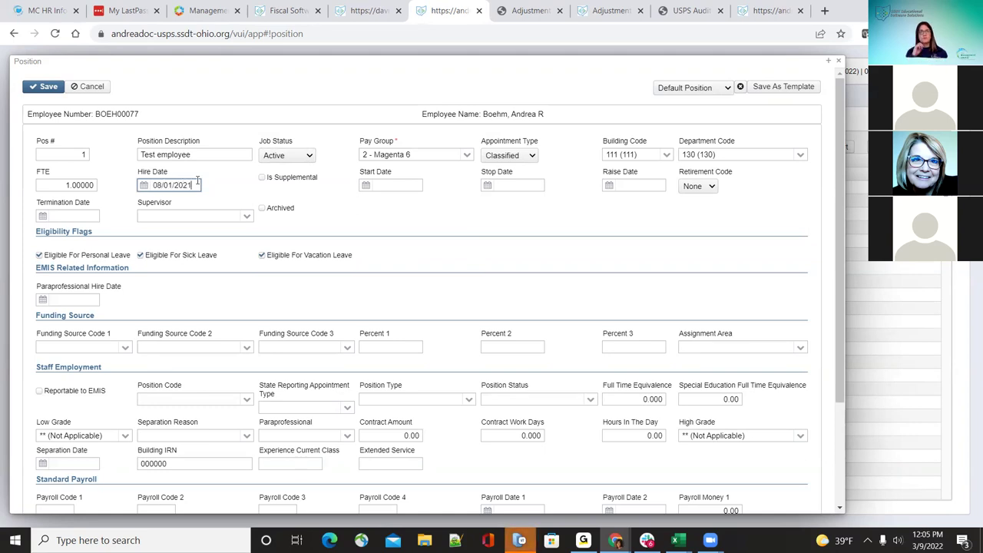
key("Tab")
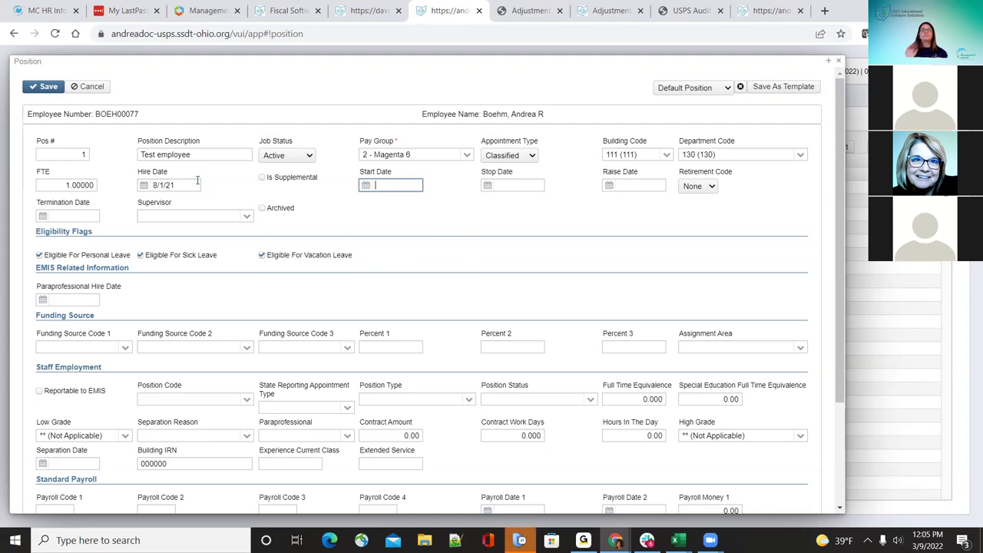
left_click(262, 179)
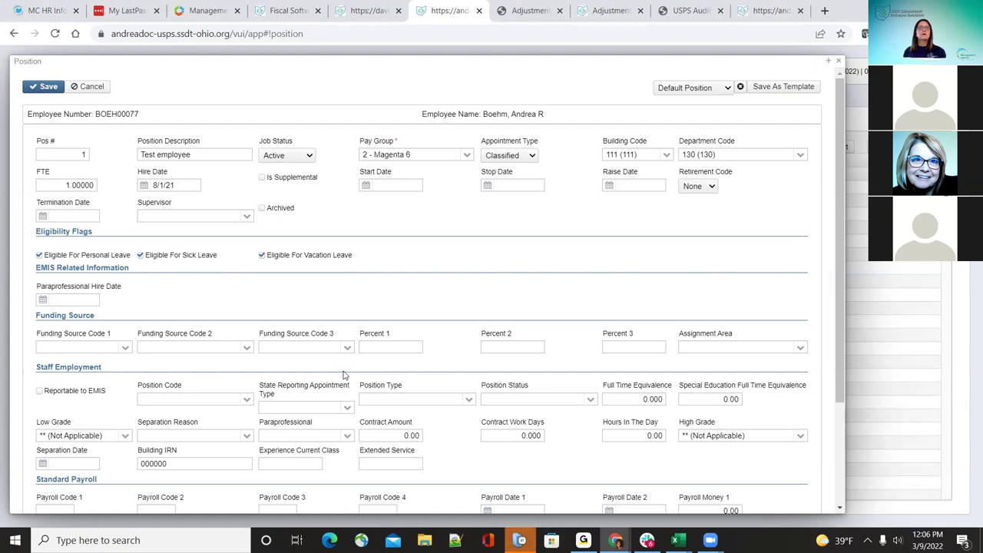
scroll(148, 295, "down", 1)
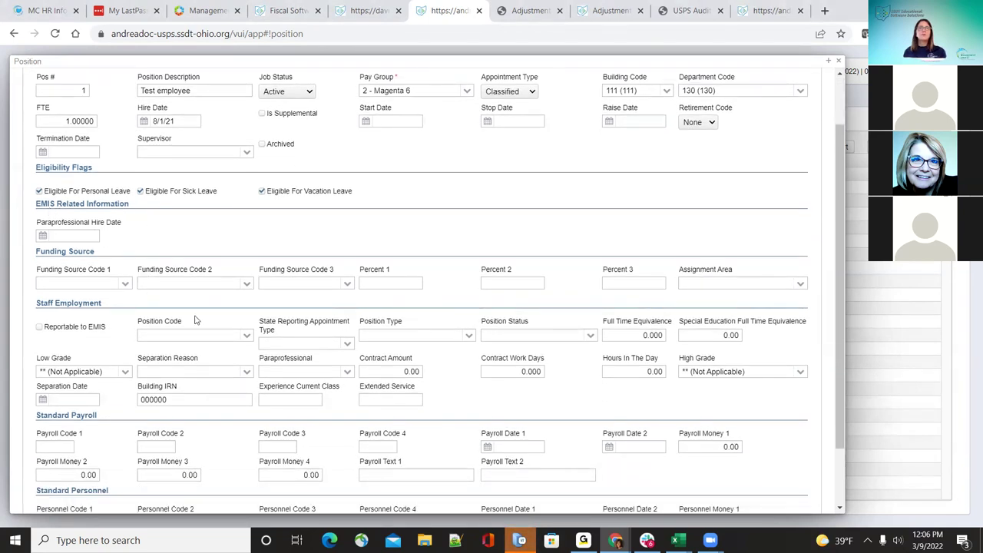
scroll(196, 320, "down", 1)
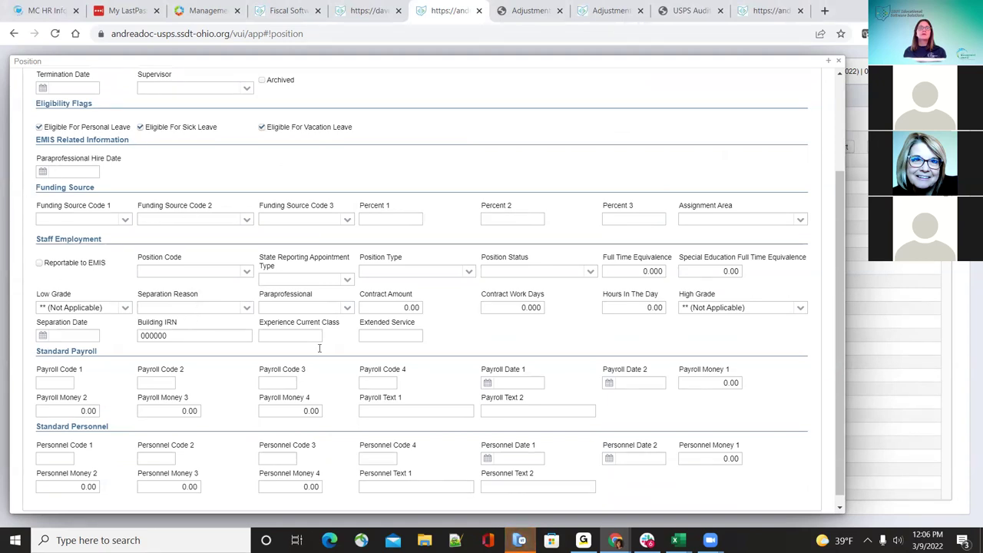
scroll(300, 382, "up", 2)
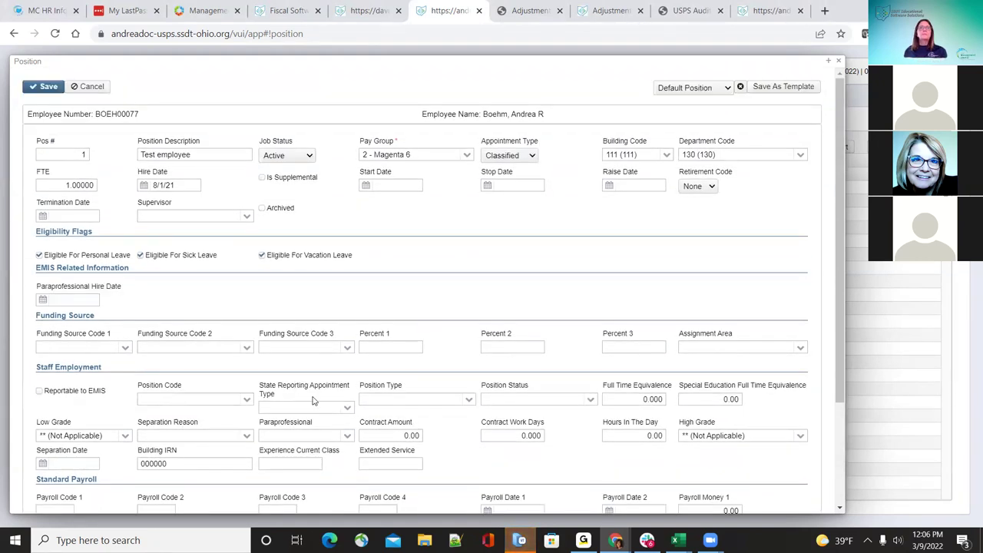
scroll(330, 401, "down", 2)
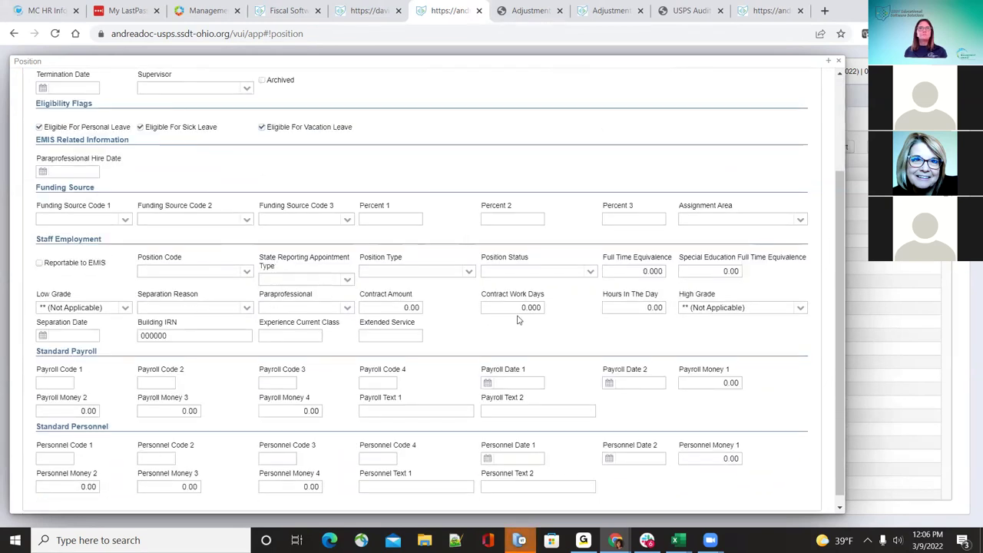
scroll(519, 320, "up", 2)
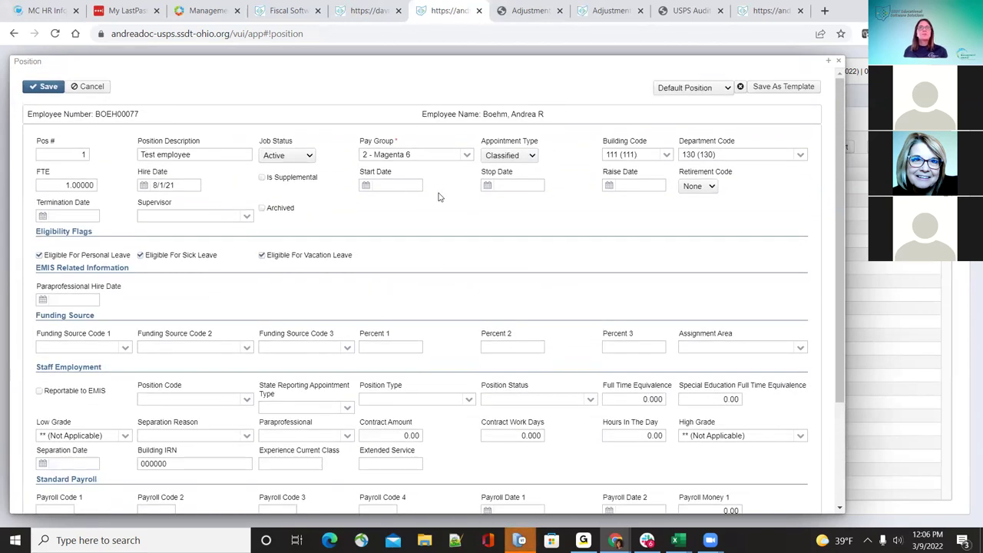
Step: Enter start date 08/01/2021 and set the retirement code to SERS, leaving supervisor empty
left_click(407, 185)
type("08/01/2021")
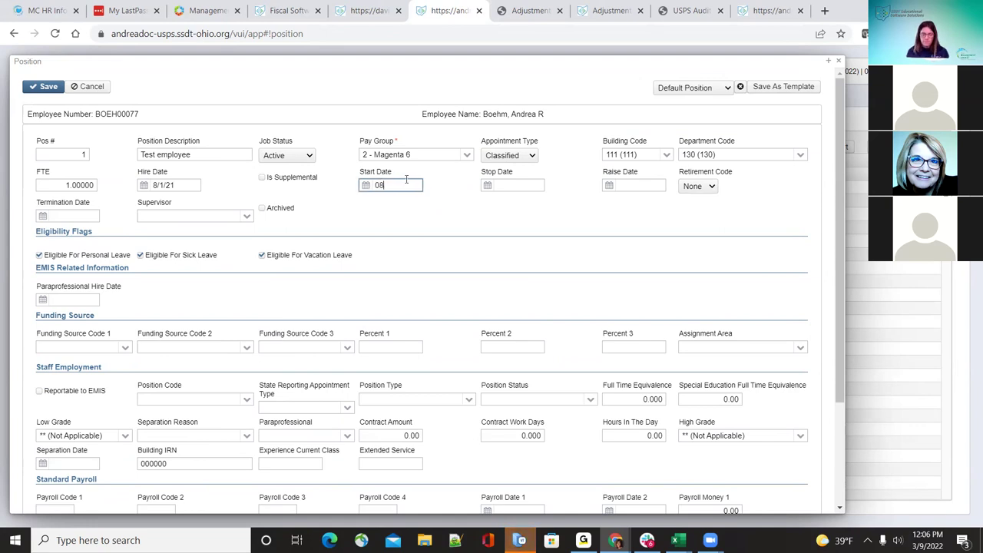
key("Tab")
key("Tab")
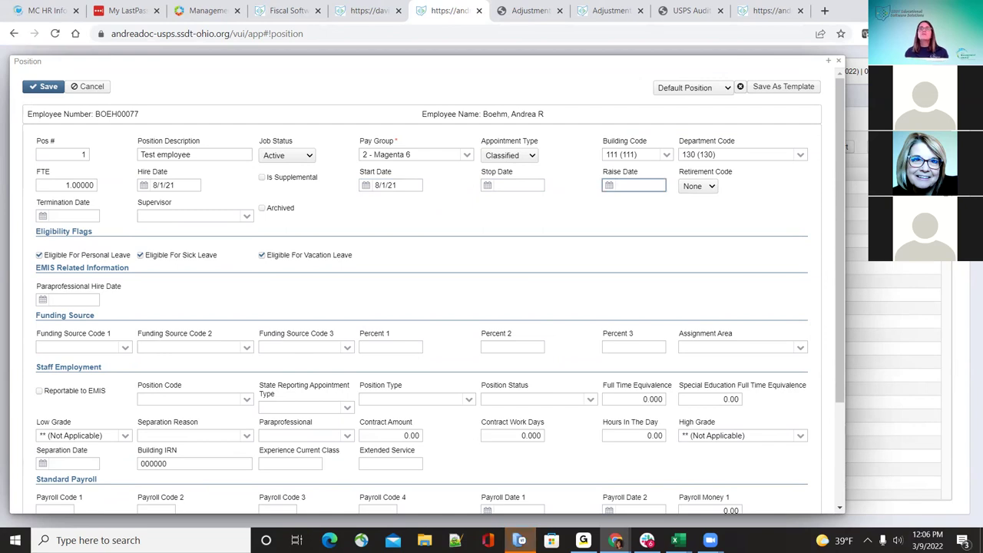
left_click(696, 187)
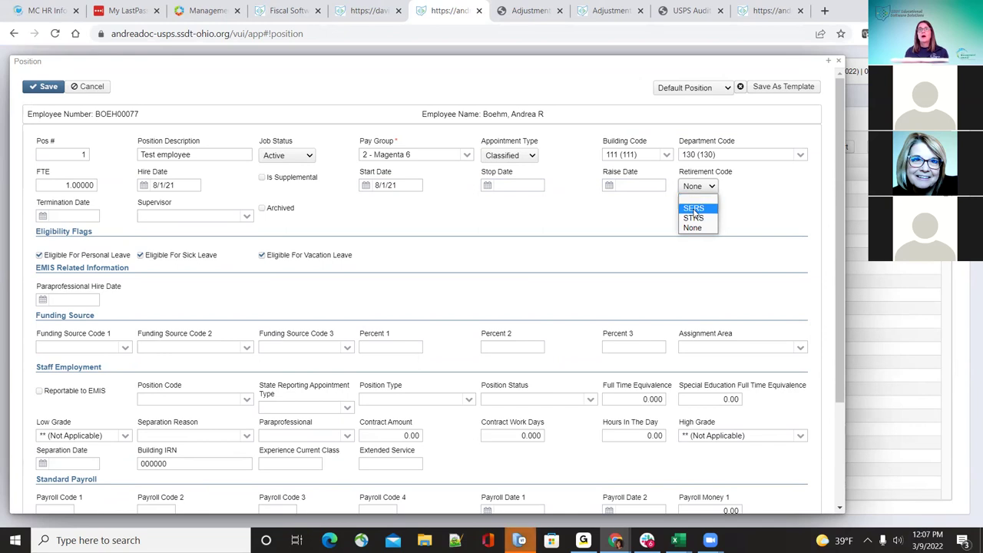
left_click(694, 208)
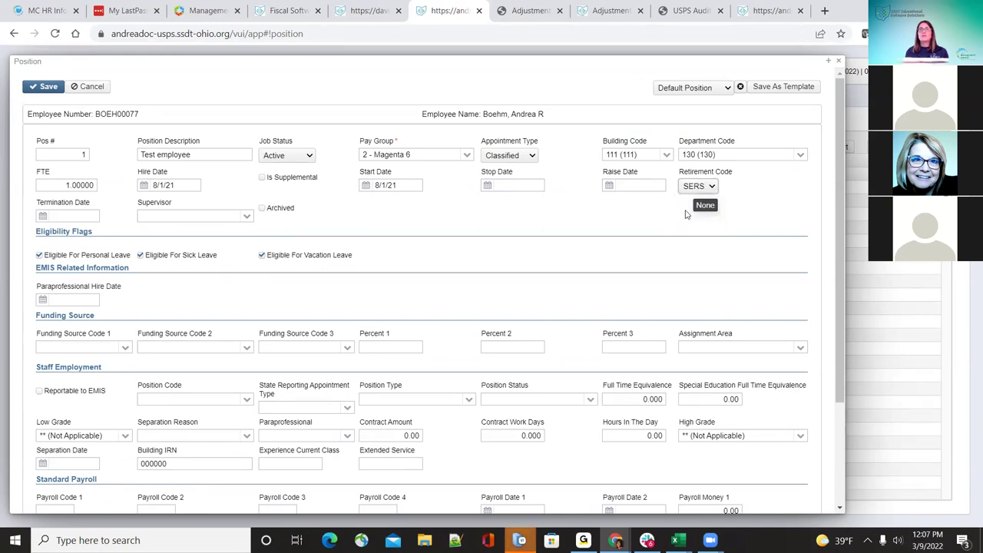
left_click(248, 219)
left_click(247, 219)
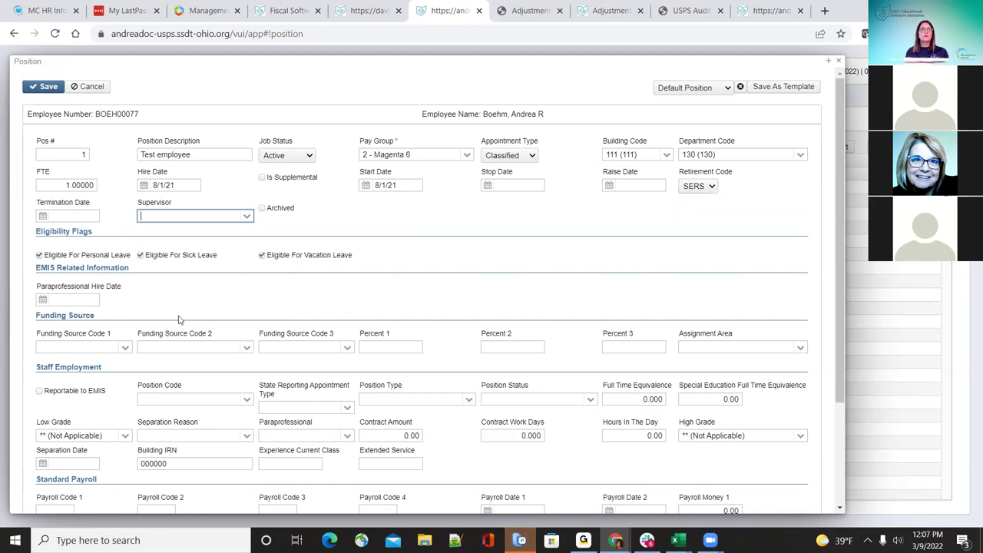
Step: Leave supervisor blank, mark the position EMIS-reportable, and set position code 112 (Treasurer Assignment)
left_click(248, 217)
left_click(248, 217)
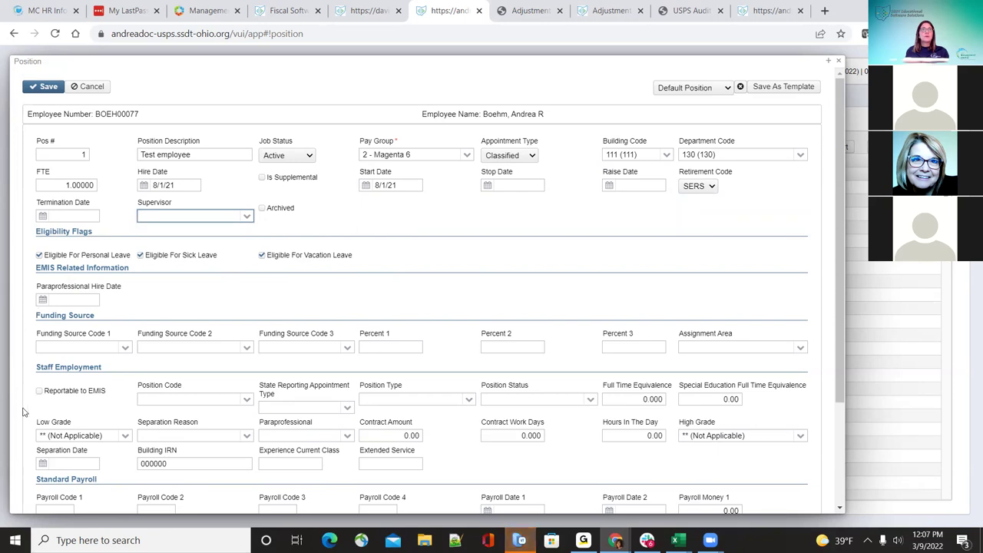
scroll(127, 394, "down", 1)
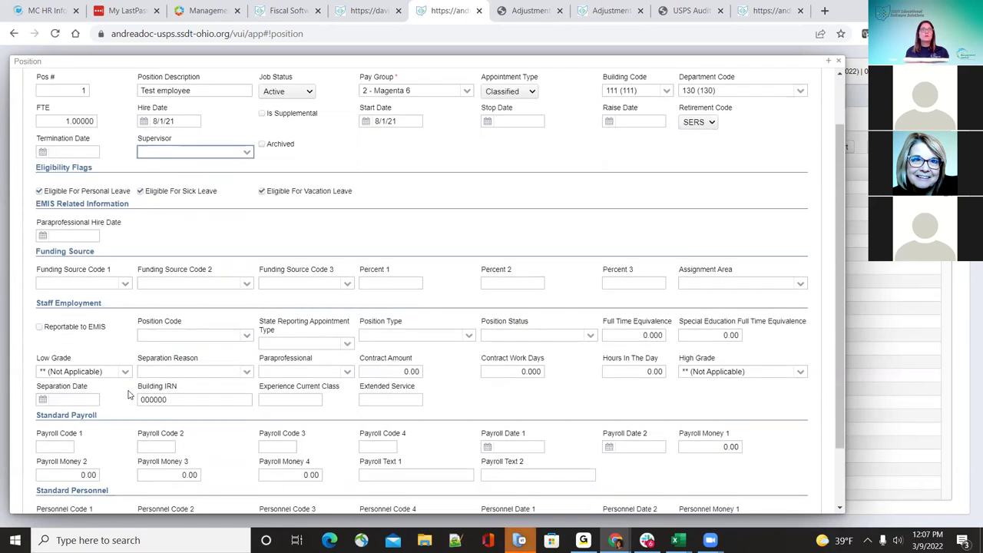
scroll(116, 369, "down", 1)
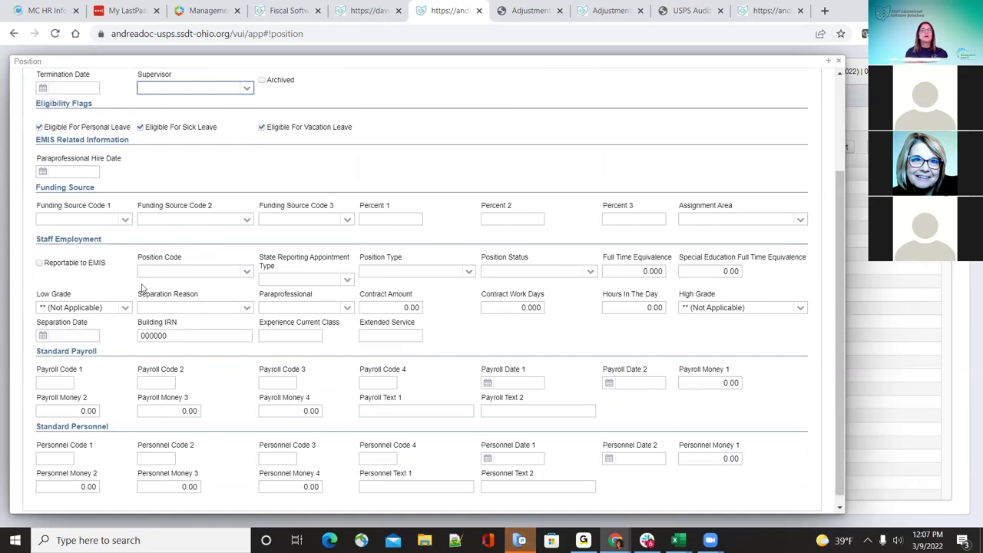
left_click(38, 263)
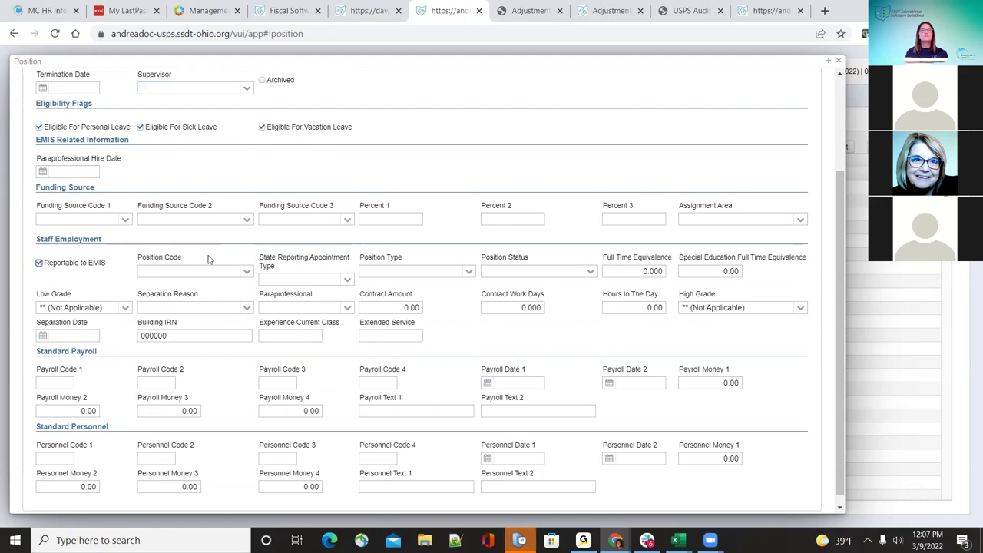
left_click(247, 272)
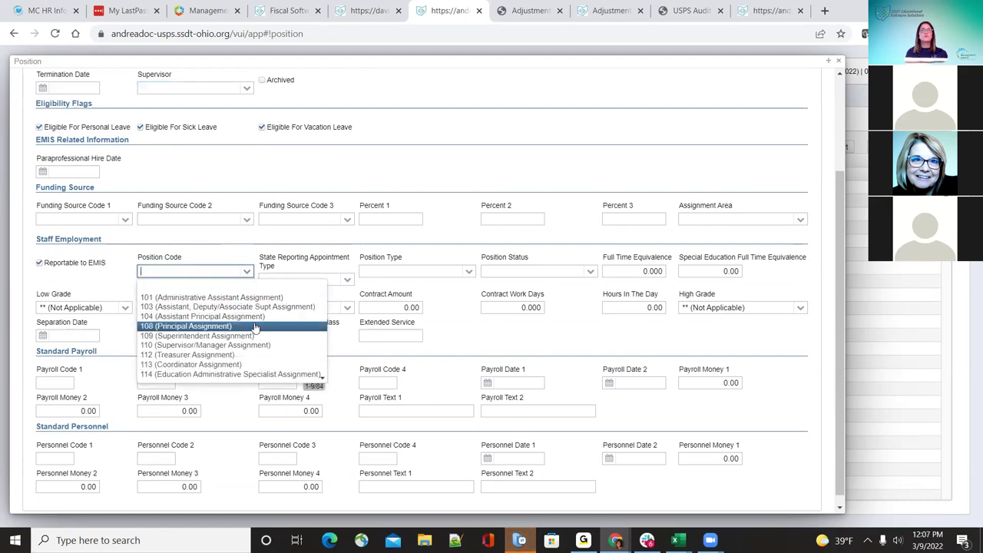
left_click(249, 355)
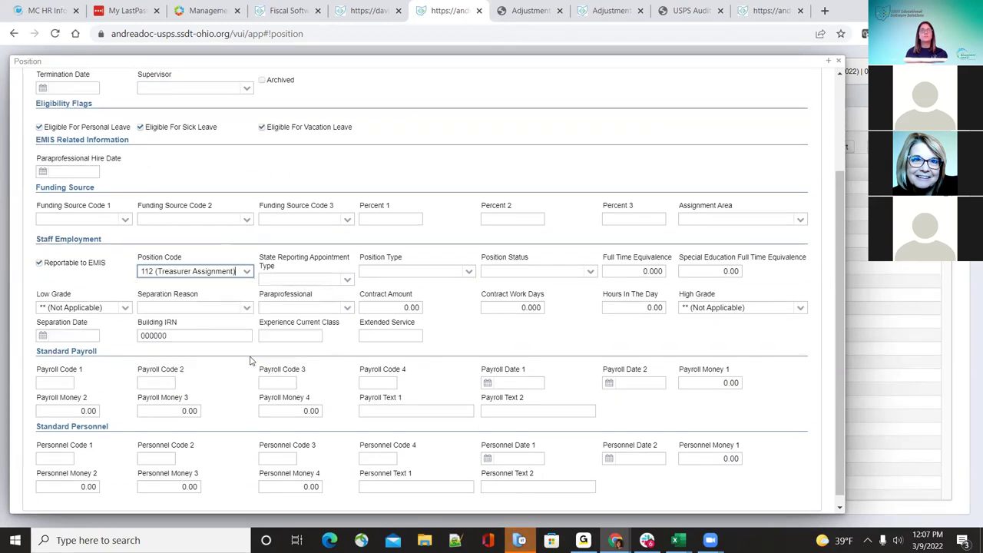
Step: Choose reporting appointment type 2 (Classified) and position type R (Regular)
left_click(347, 280)
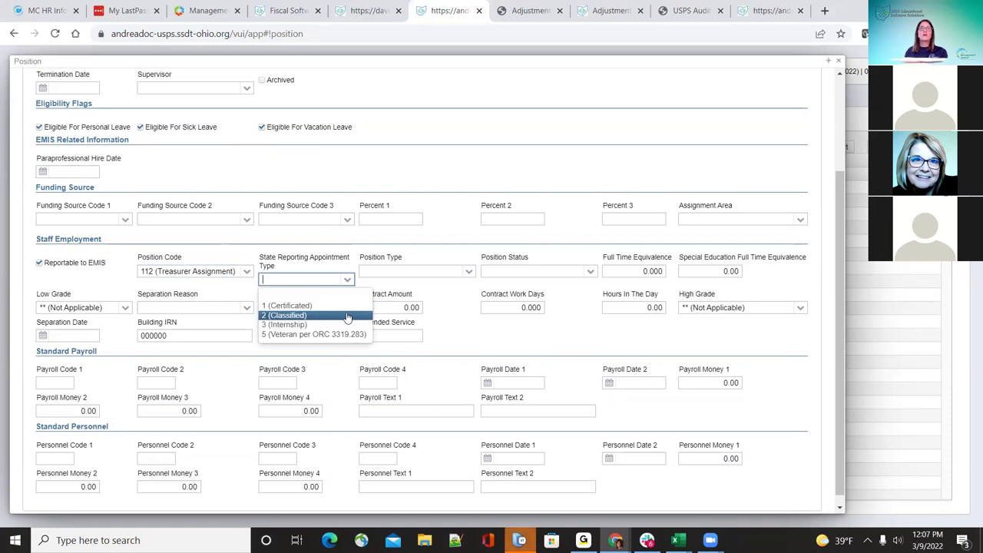
left_click(348, 317)
left_click(470, 272)
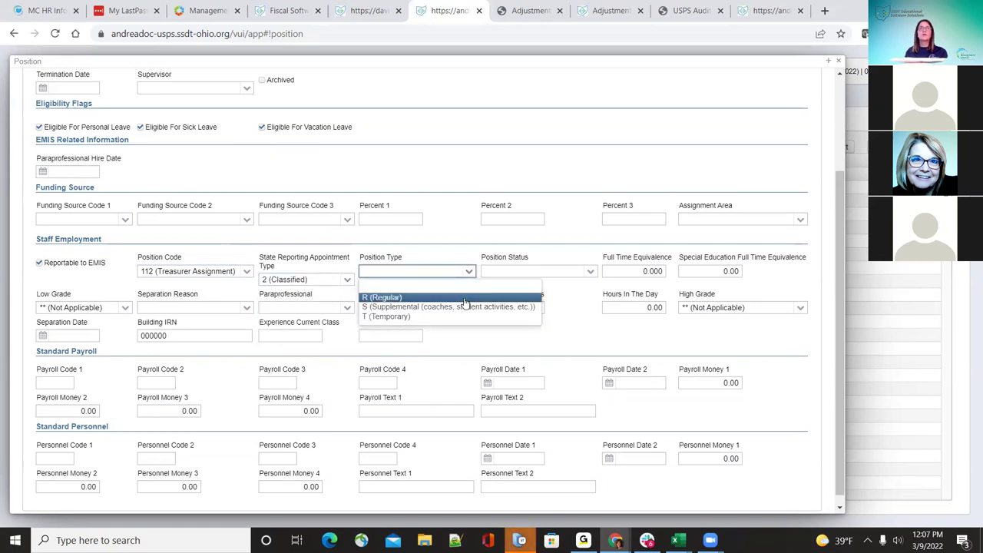
left_click(464, 307)
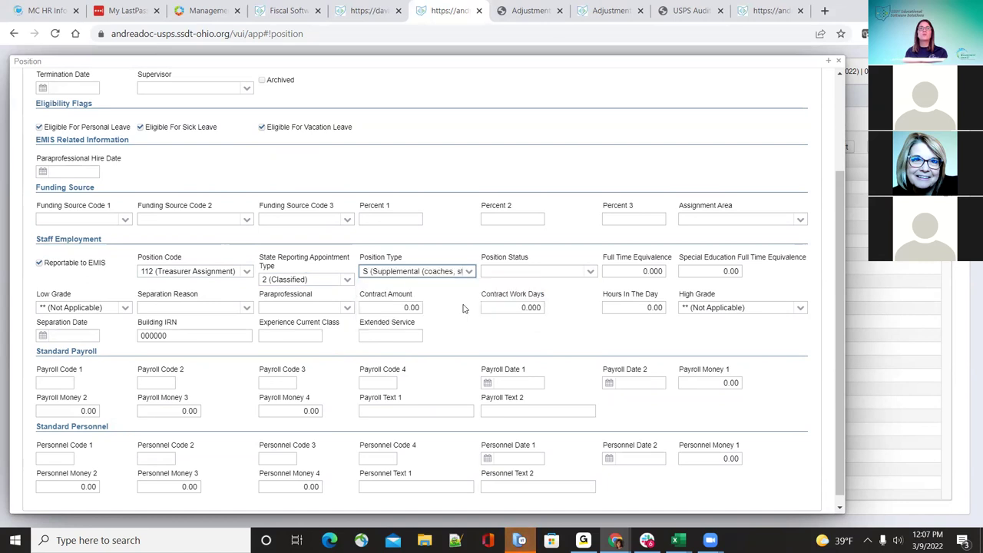
scroll(464, 308, "up", 3)
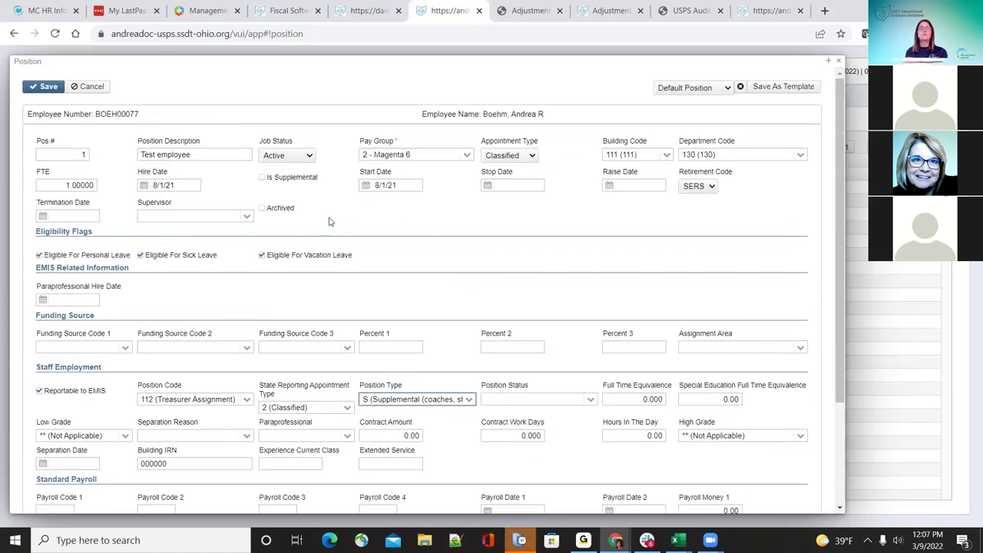
scroll(499, 377, "down", 3)
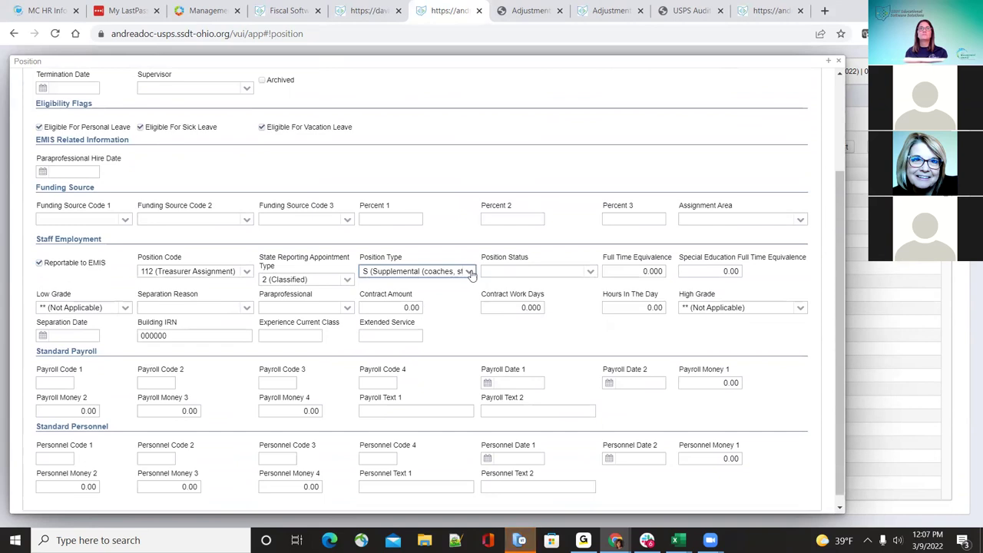
left_click(469, 272)
left_click(450, 298)
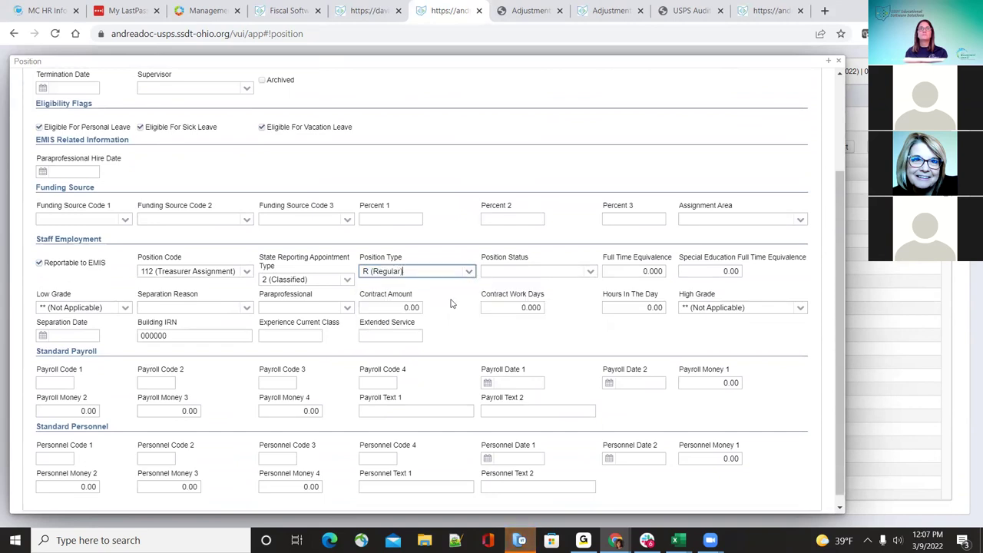
Step: Set position status A (Contracted personnel -- Agency) and full time equivalence 1.000
left_click(590, 273)
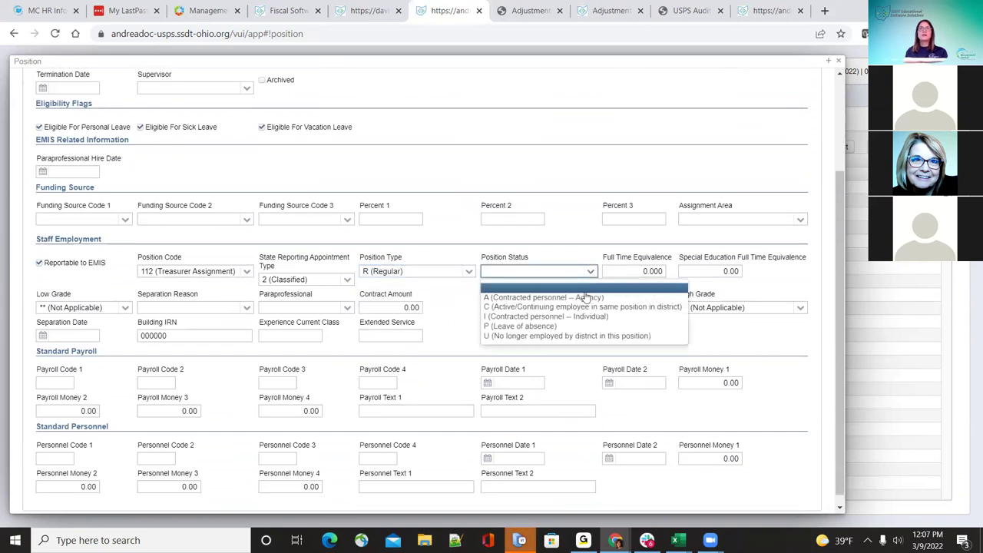
left_click(586, 297)
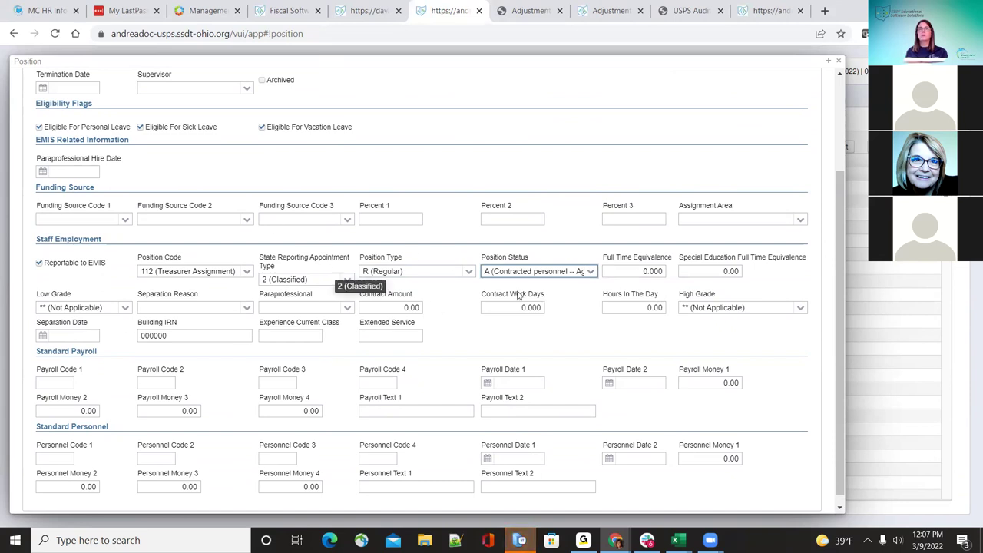
left_click(640, 270)
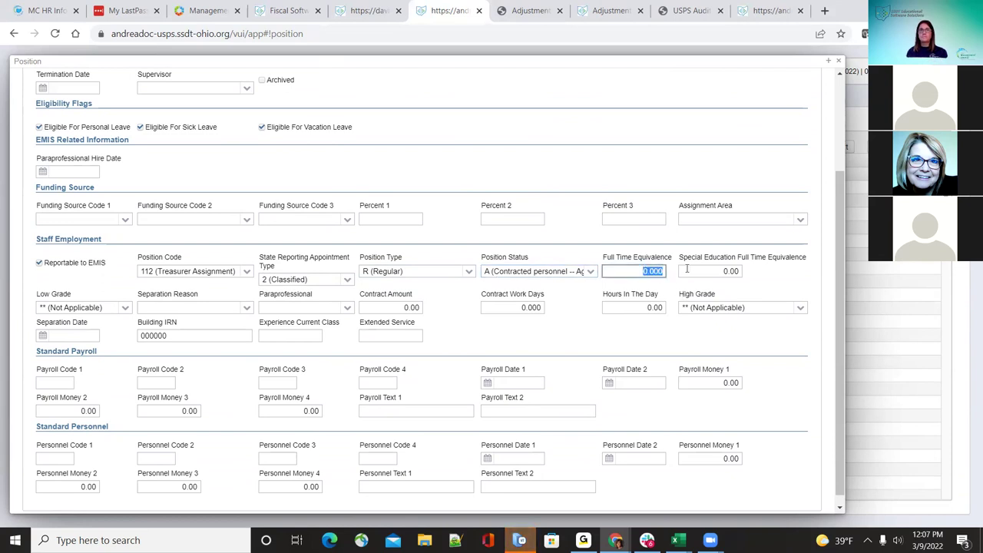
type("1.0")
key("Tab")
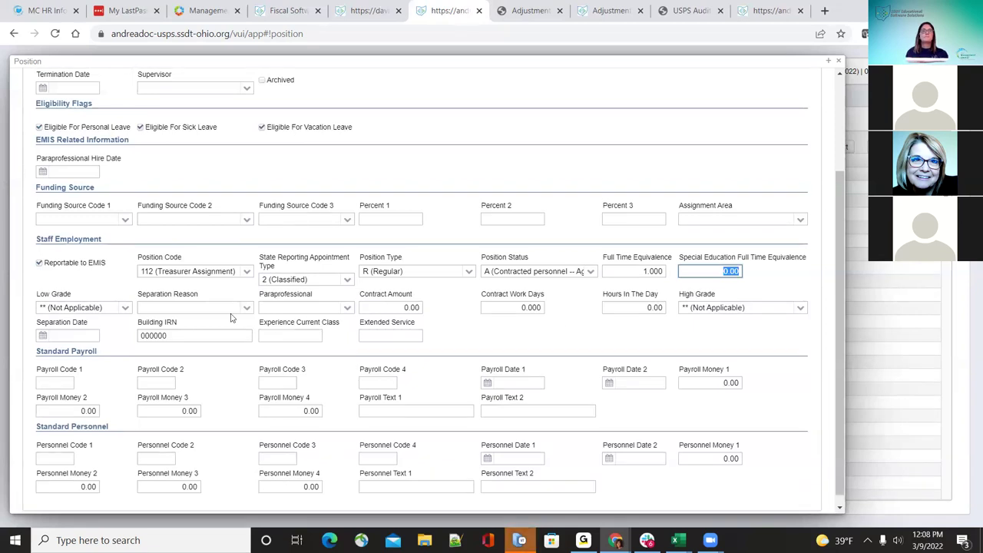
Step: Check the Low Grade, Separation Reason and Paraprofessional lists, leaving them unchanged
left_click(123, 311)
left_click(123, 309)
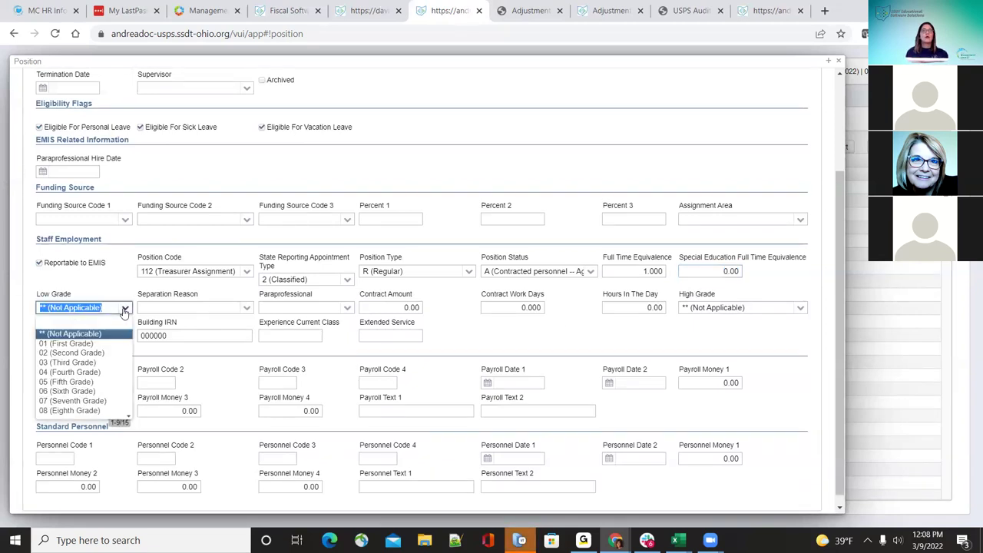
left_click(251, 310)
left_click(247, 308)
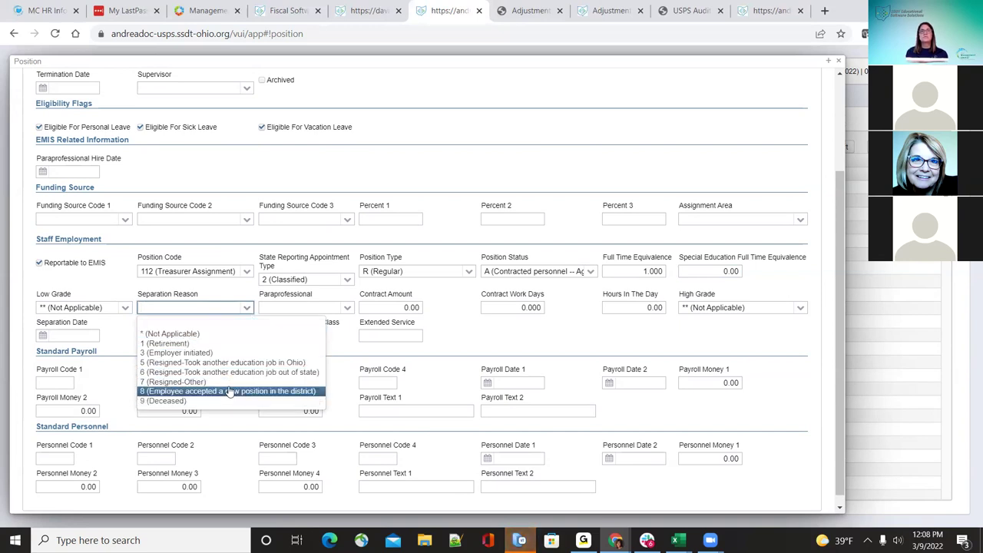
left_click(461, 331)
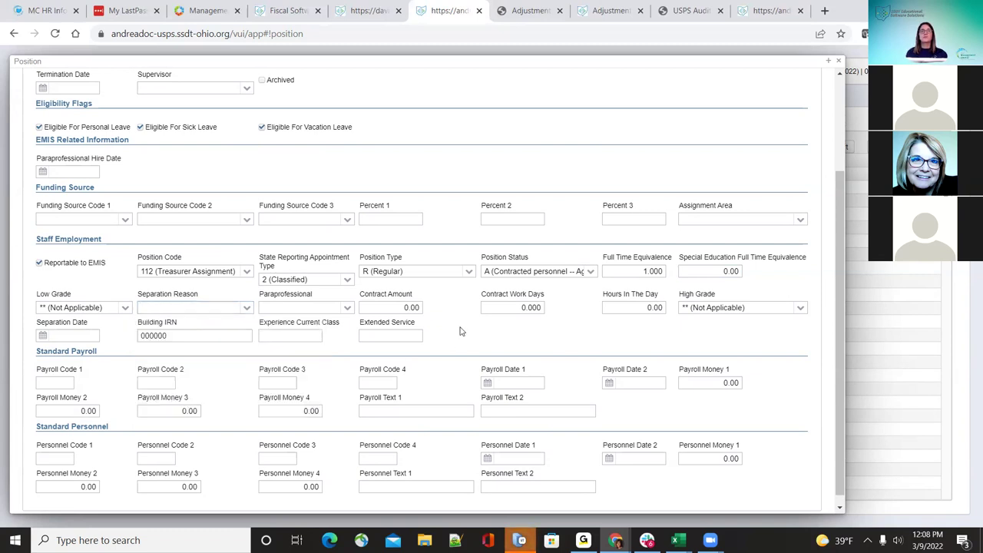
left_click(348, 308)
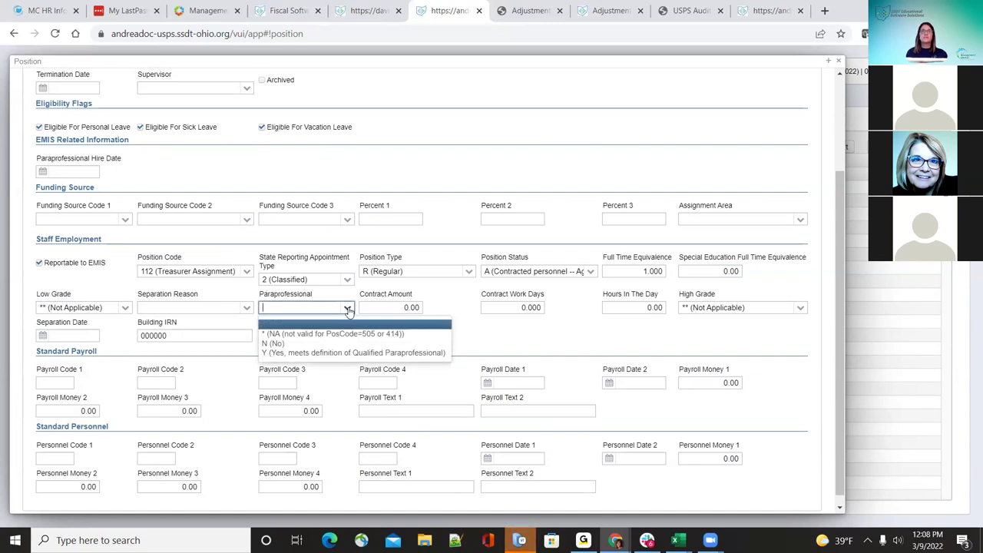
left_click(434, 309)
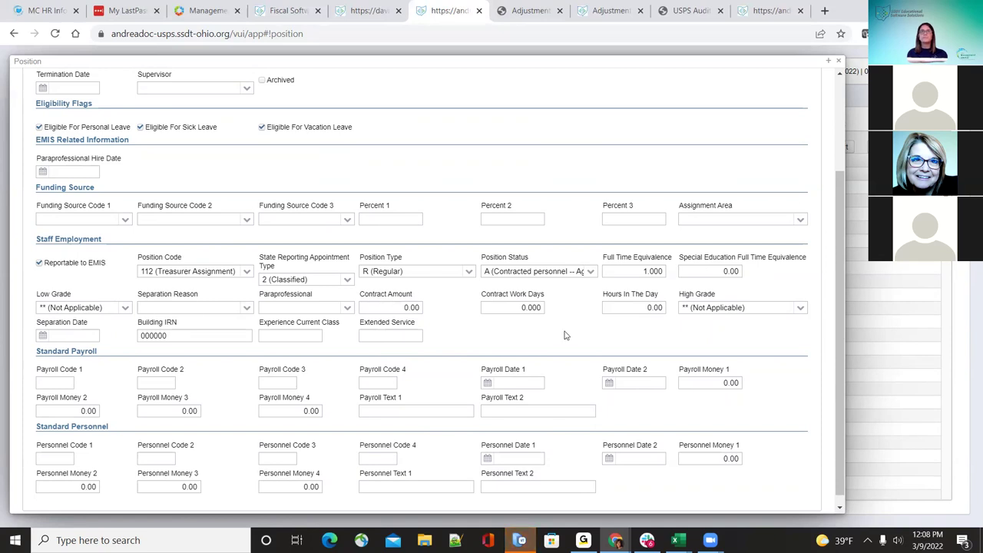
Step: Leave High Grade unchanged and save the Test employee position record
left_click(801, 309)
left_click(800, 308)
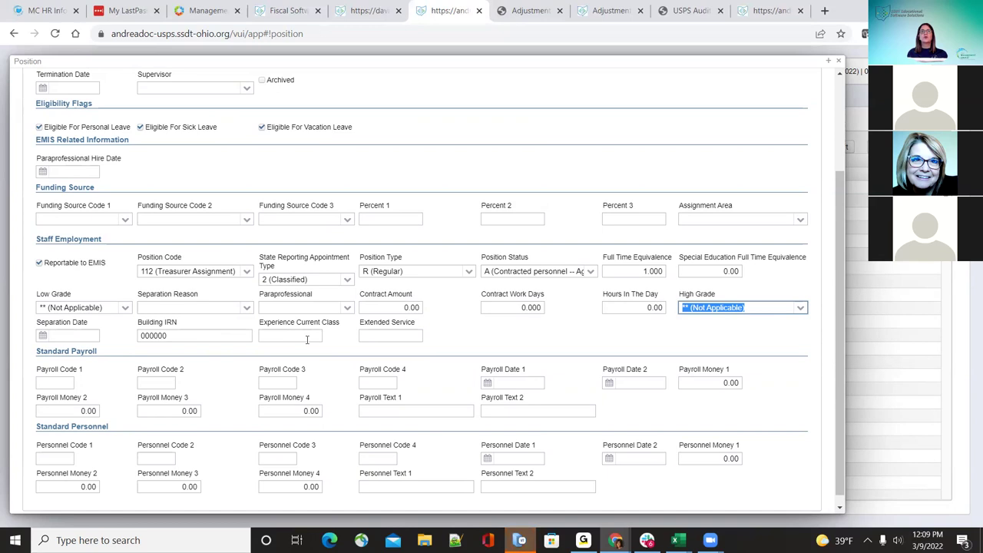
left_click(451, 332)
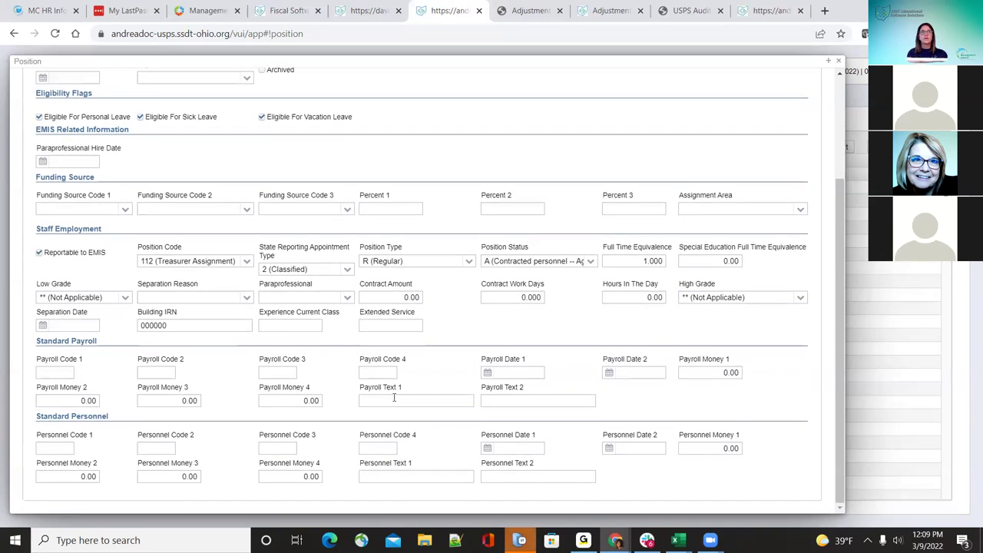
scroll(391, 397, "up", 1)
scroll(392, 397, "up", 2)
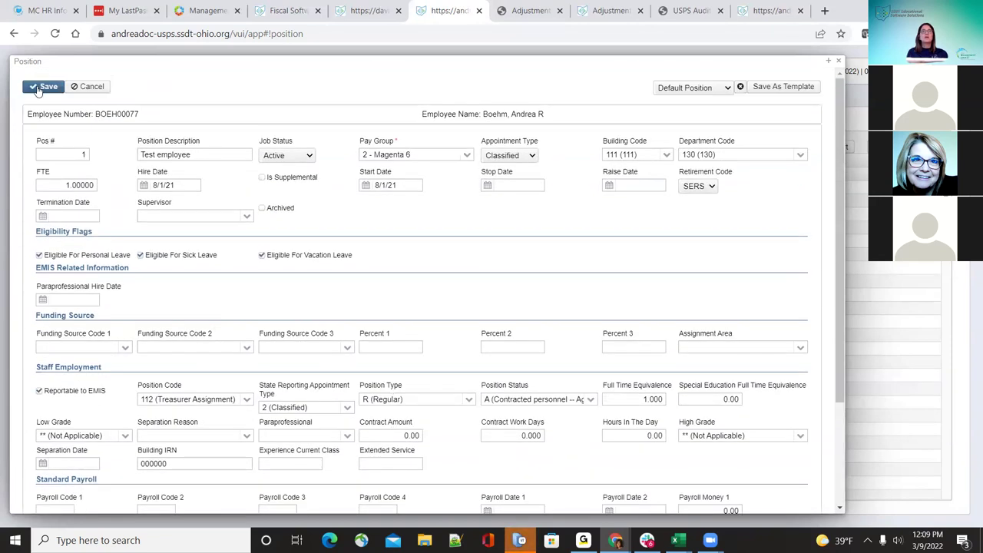
left_click(39, 87)
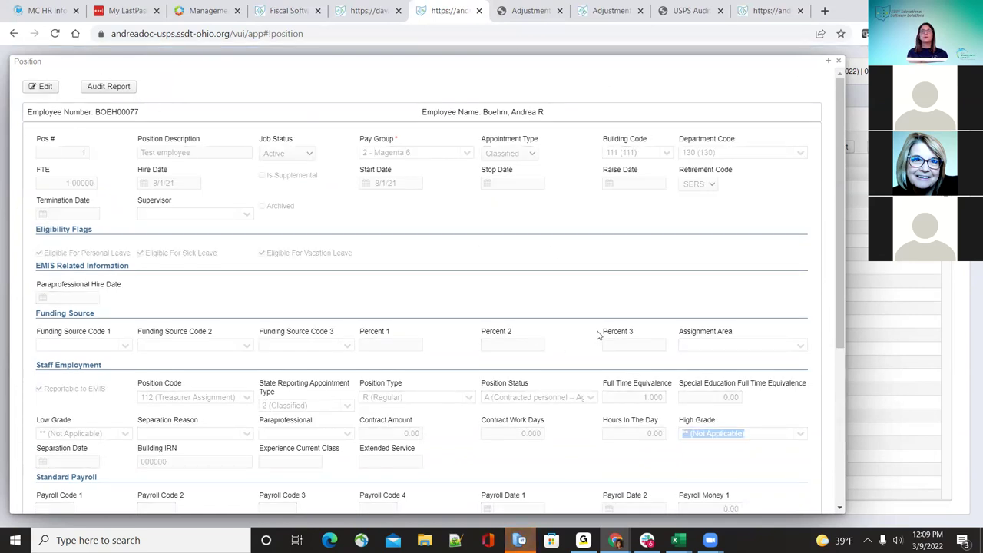
Step: Filter the Positions list by the test employee's last name, then reopen and resave that position
left_click(841, 64)
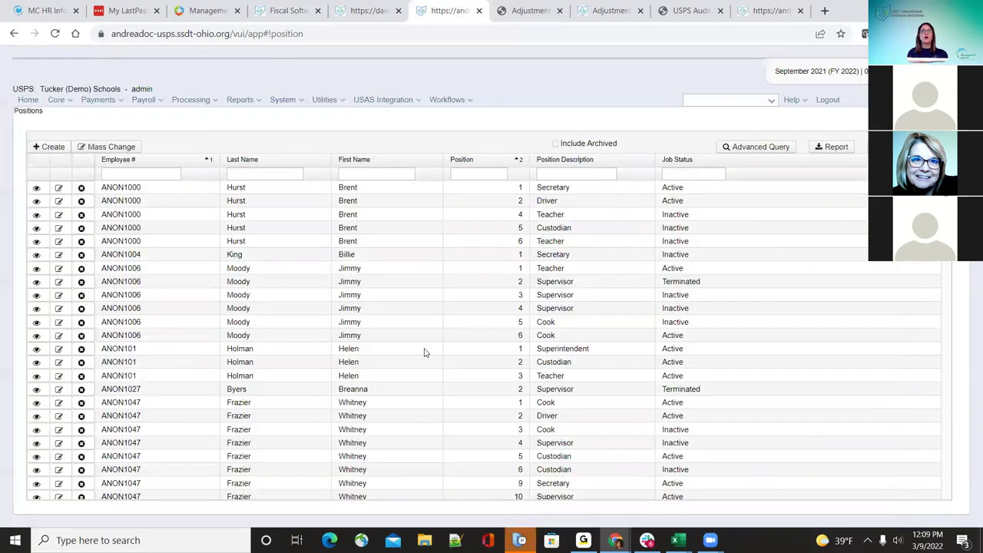
left_click(273, 174)
type("boehm")
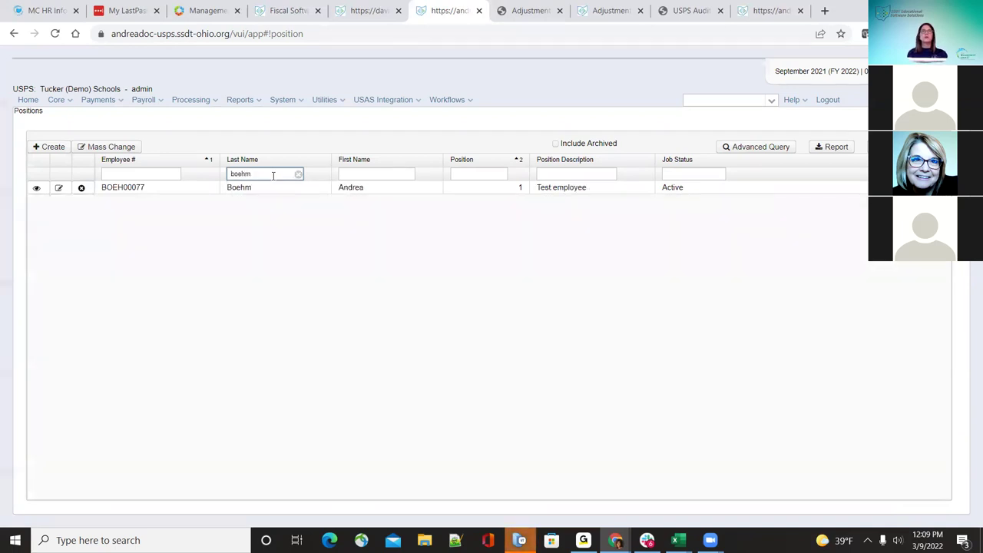
left_click(59, 189)
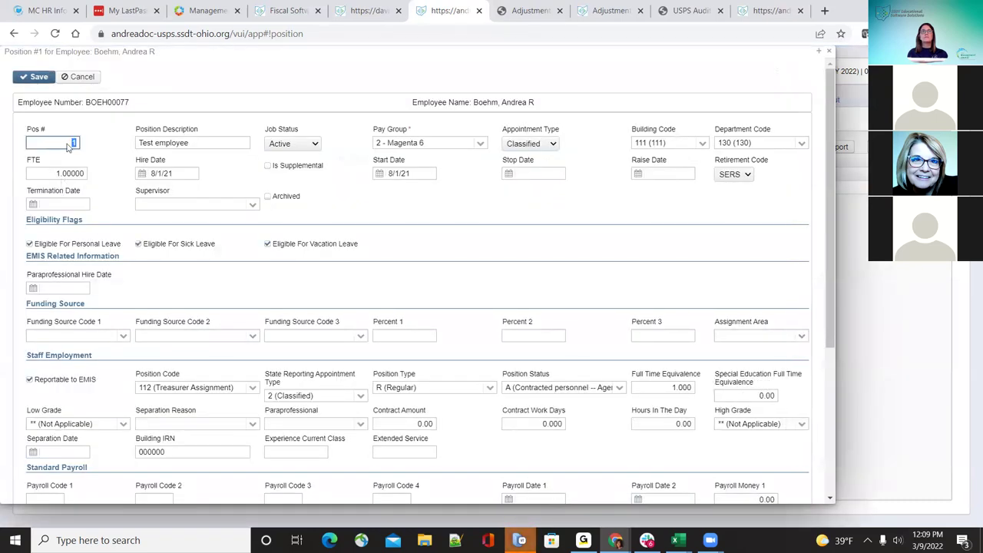
left_click(27, 80)
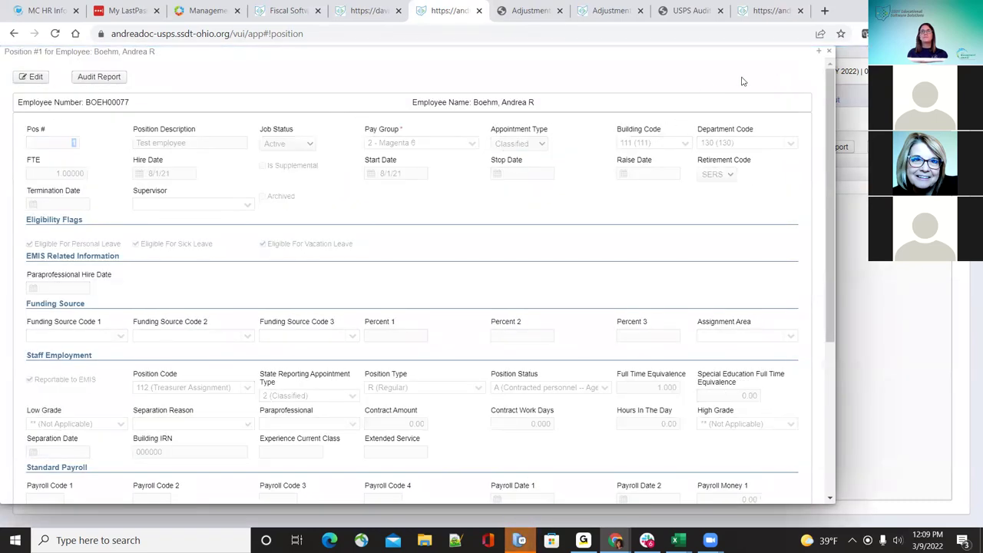
left_click(830, 51)
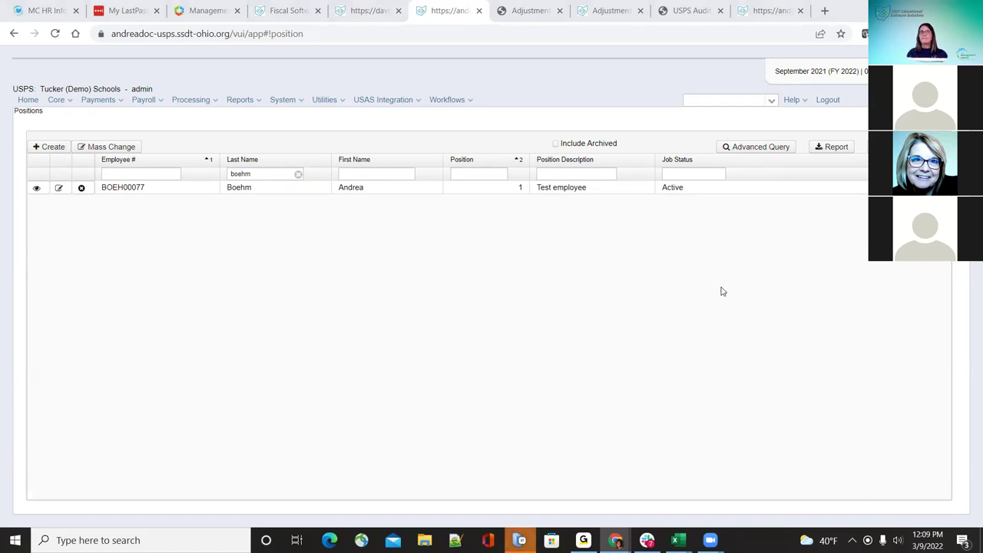
Step: Cancel a deletion of the test position, clear the filter, and edit the first listed position
left_click(81, 187)
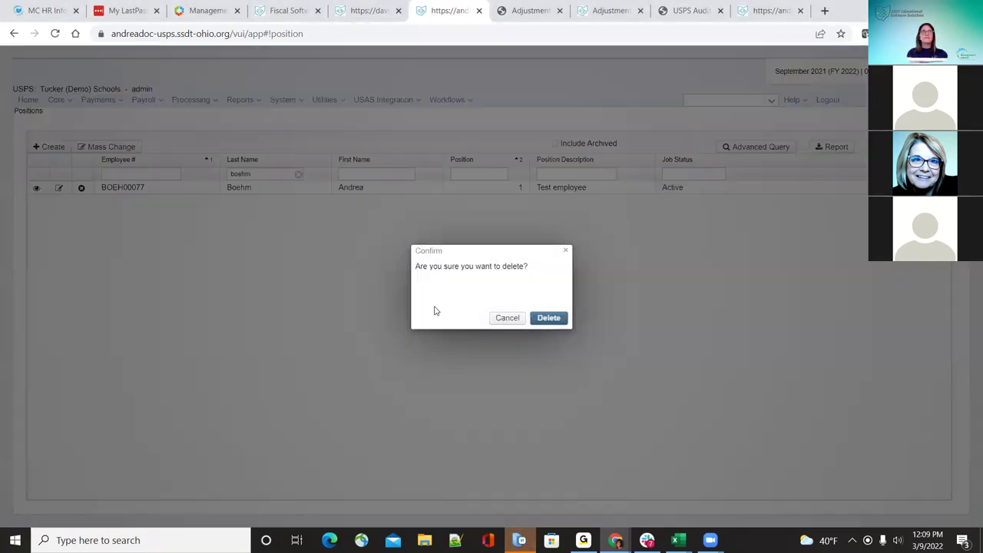
left_click(508, 318)
left_click(298, 174)
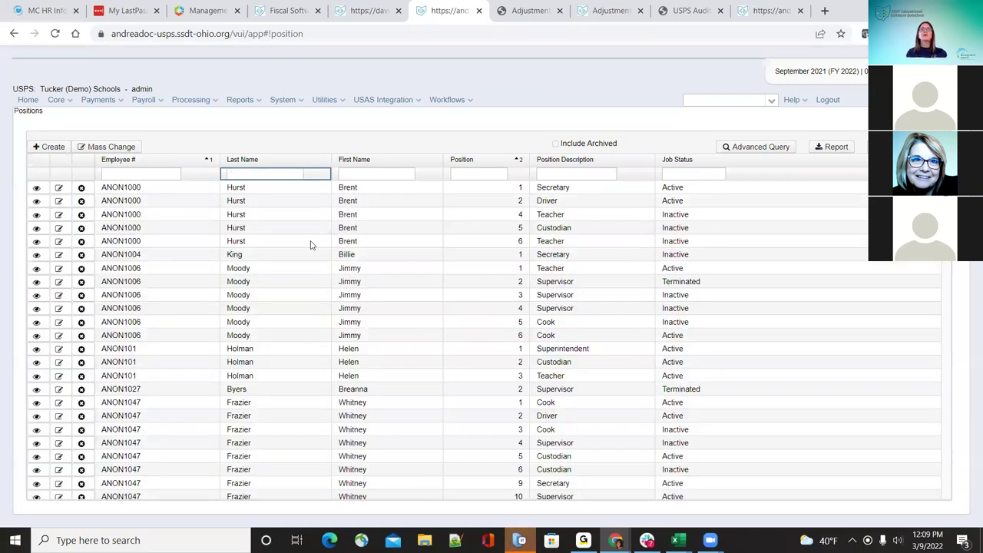
left_click(60, 189)
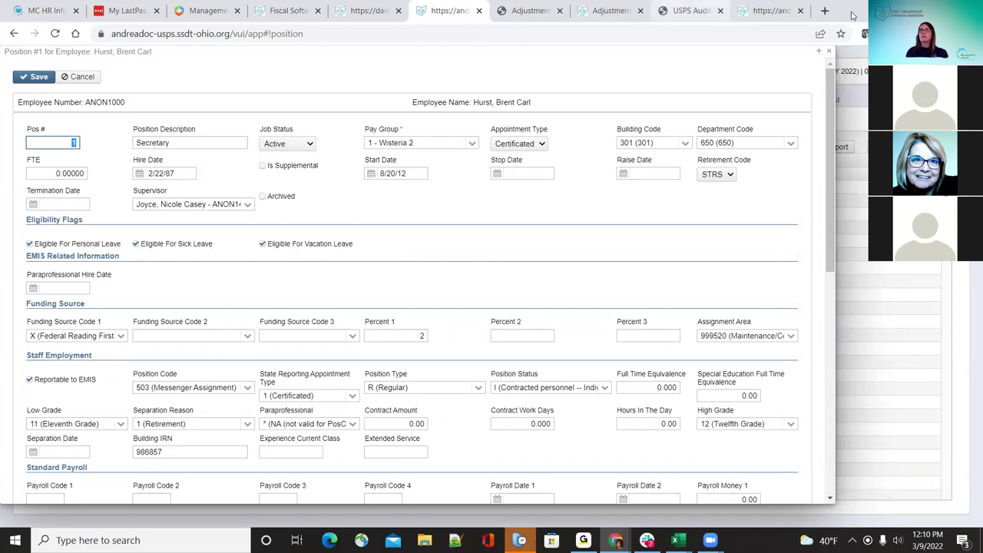
key("alt+Tab")
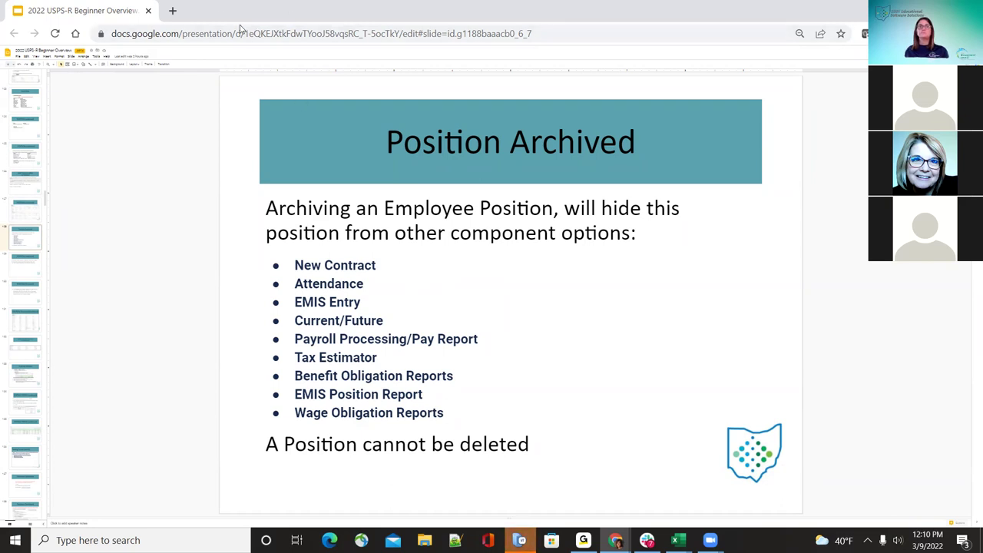
key("Down")
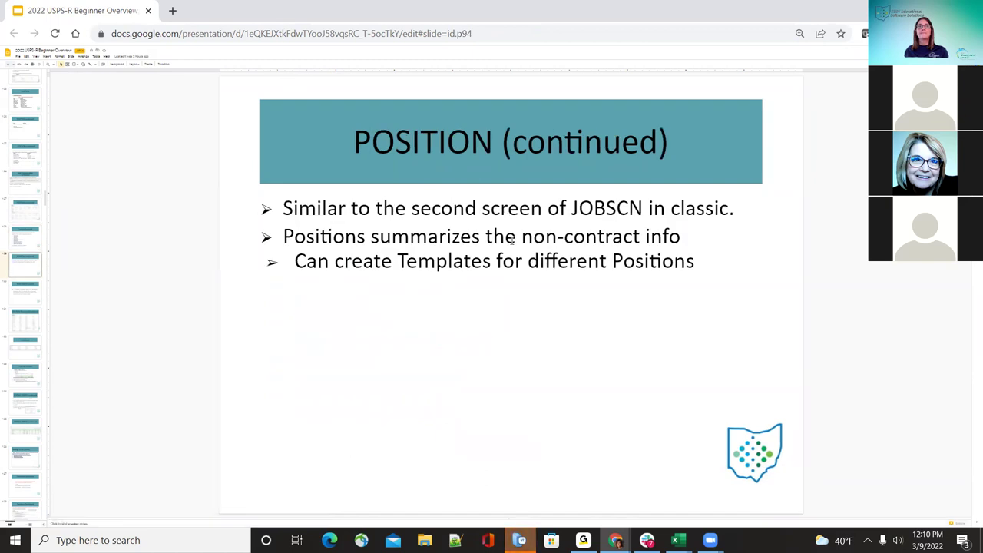
key("Down")
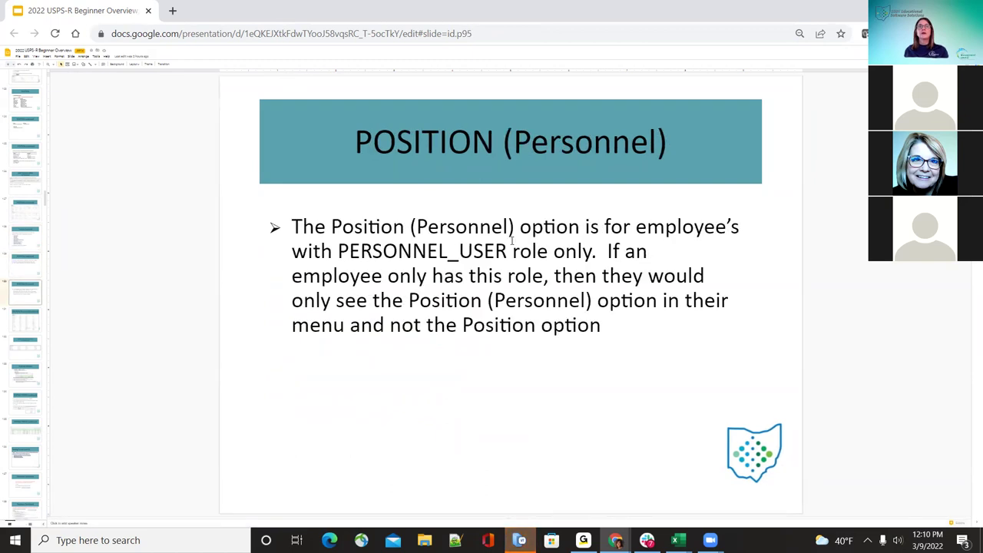
key("Down")
key("Down")
key("Down")
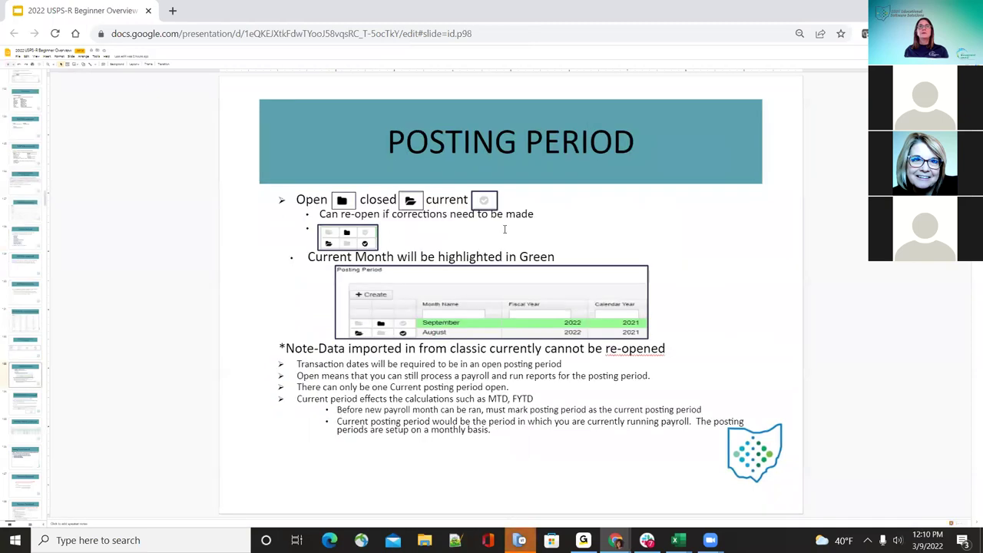
key("Up")
key("Up")
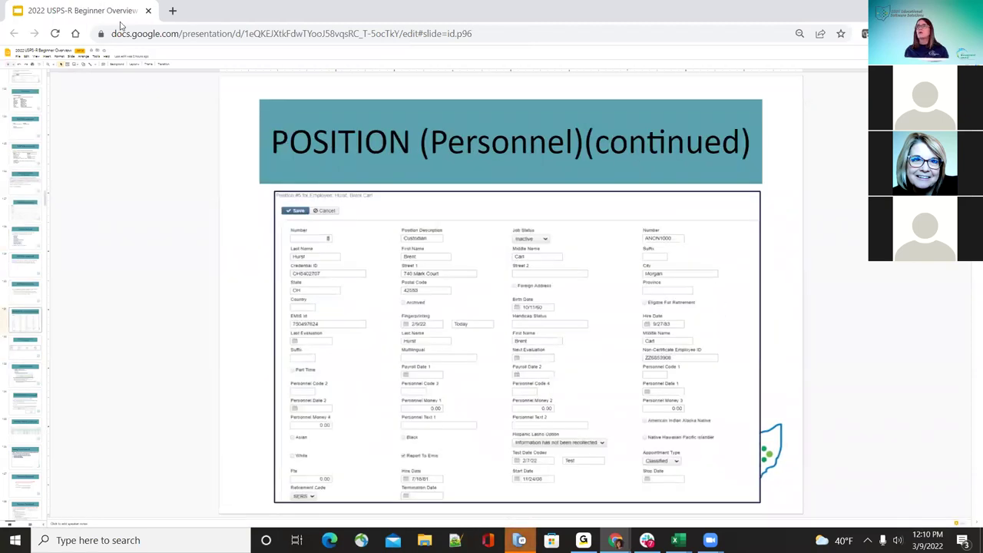
key("alt+Tab")
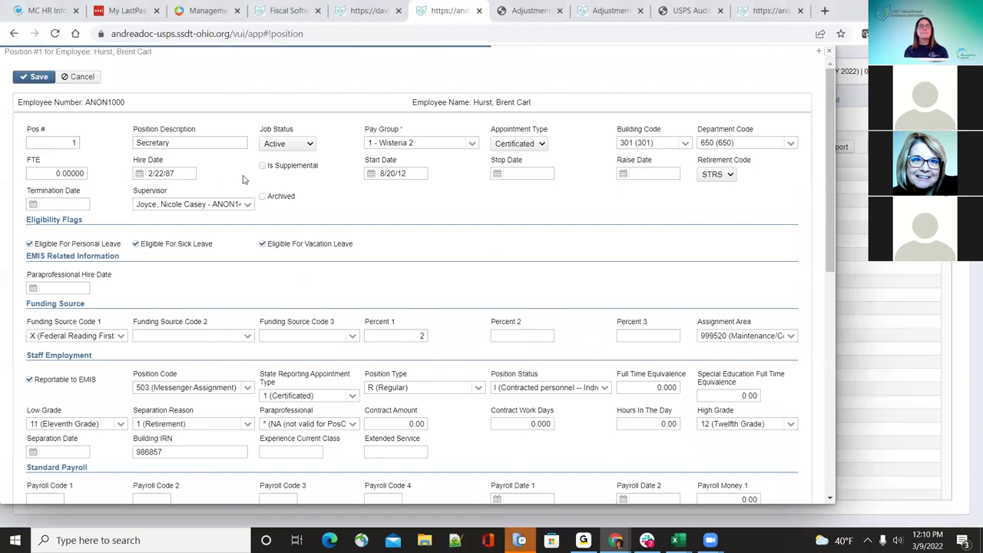
Step: Go to Core > Position (Personnel) and filter the list by the test employee's last name
left_click(832, 51)
left_click(73, 105)
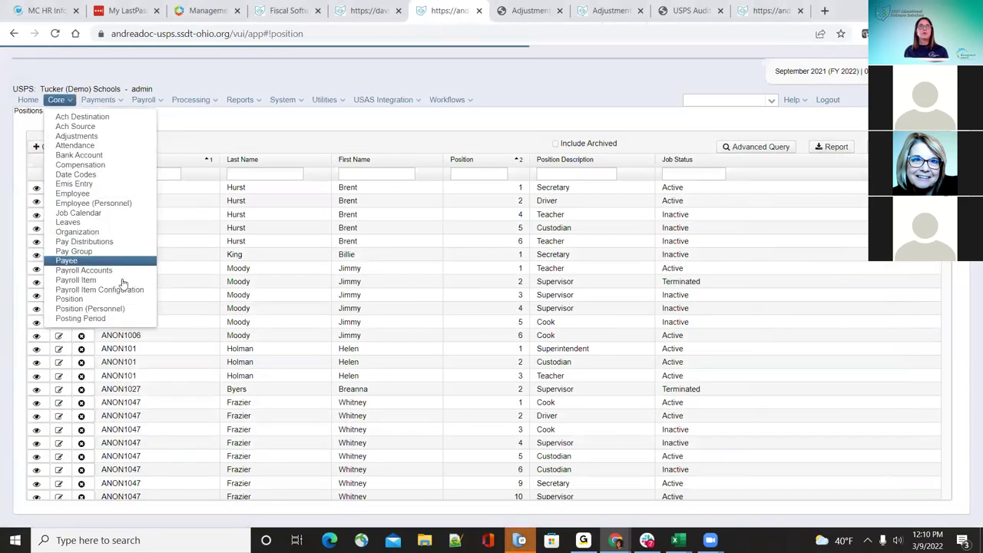
left_click(113, 308)
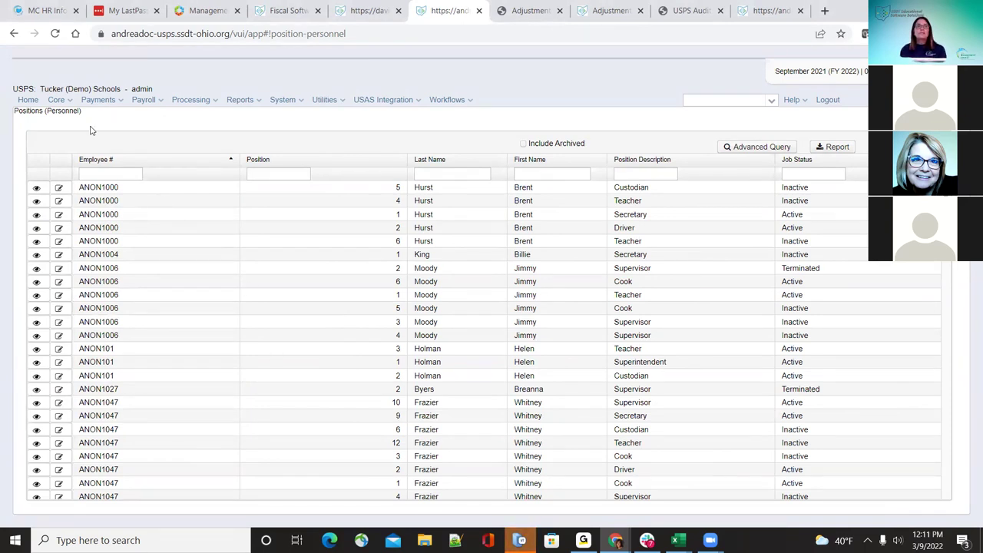
left_click(64, 101)
left_click(57, 101)
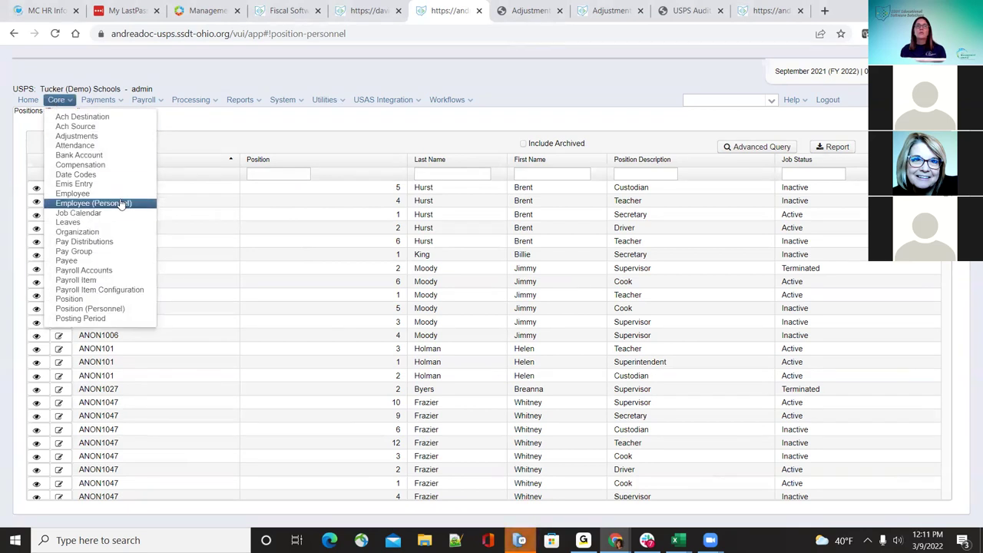
left_click(467, 171)
type("boehm")
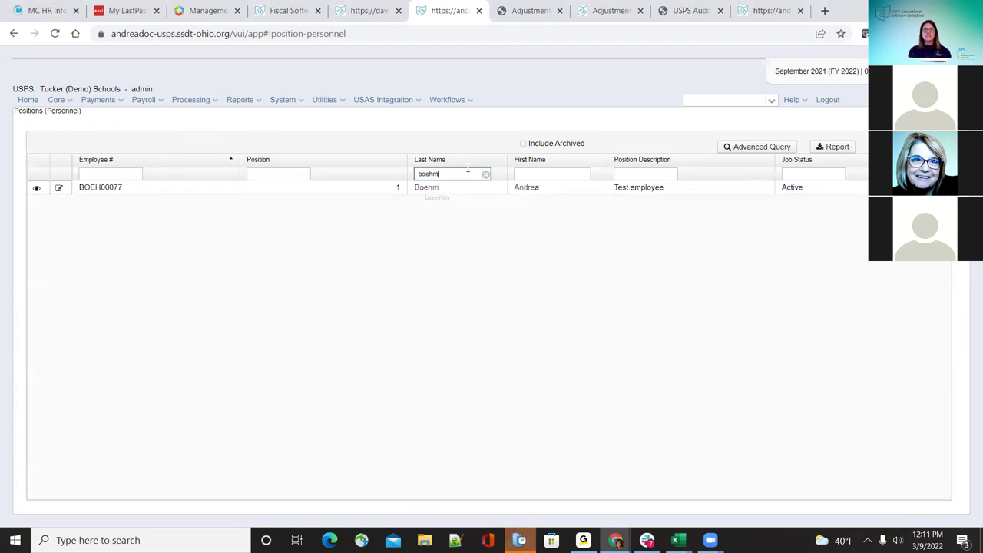
left_click(60, 187)
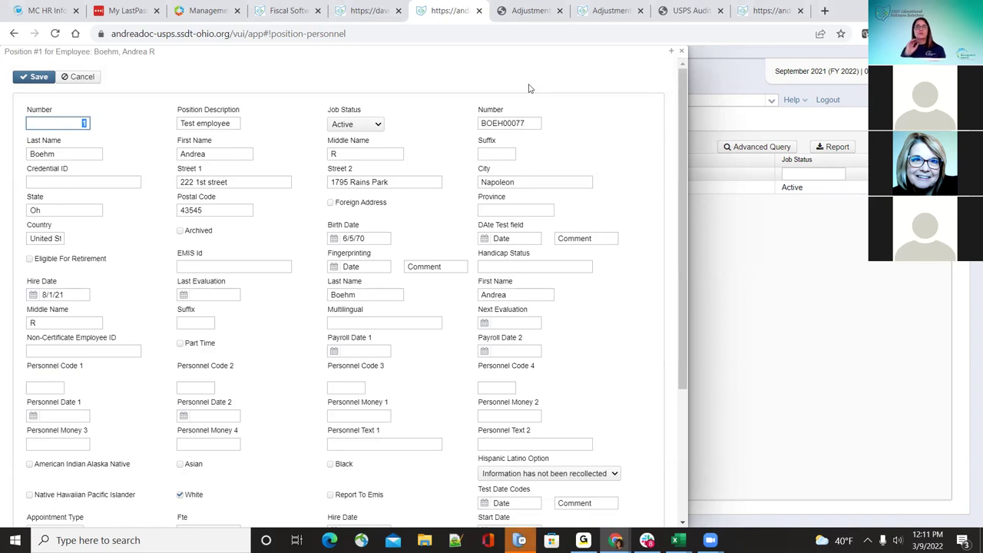
left_click(680, 54)
left_click(680, 54)
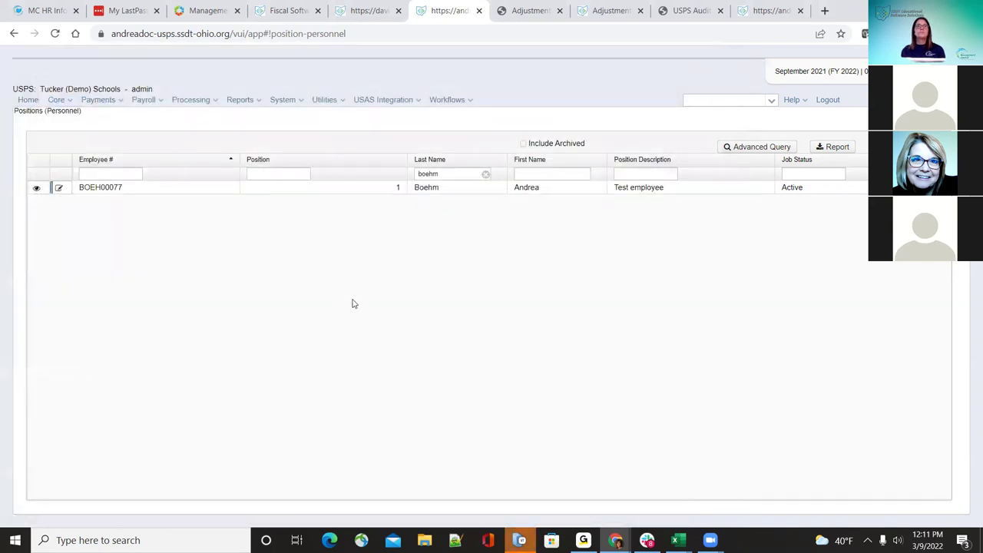
left_click(58, 188)
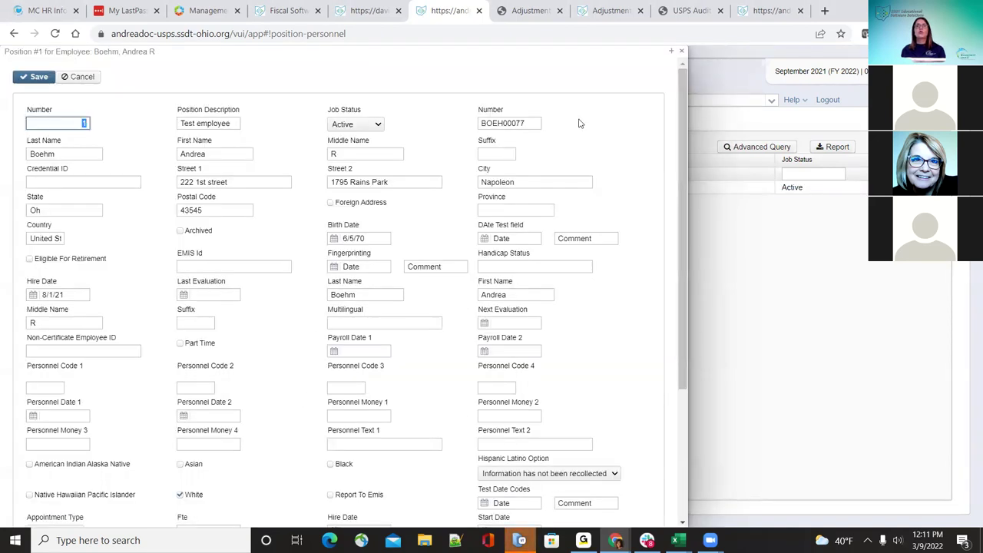
scroll(599, 242, "down", 3)
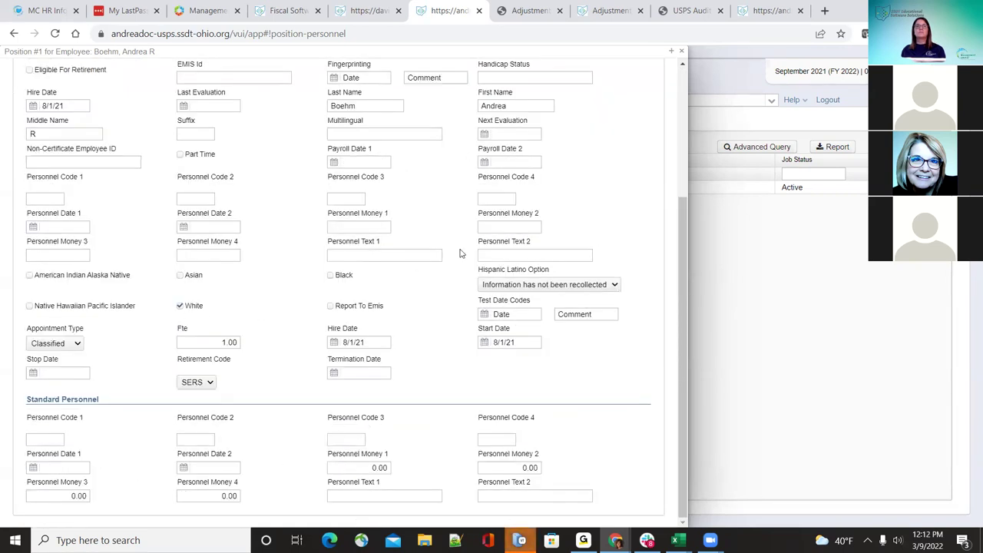
scroll(480, 242, "up", 3)
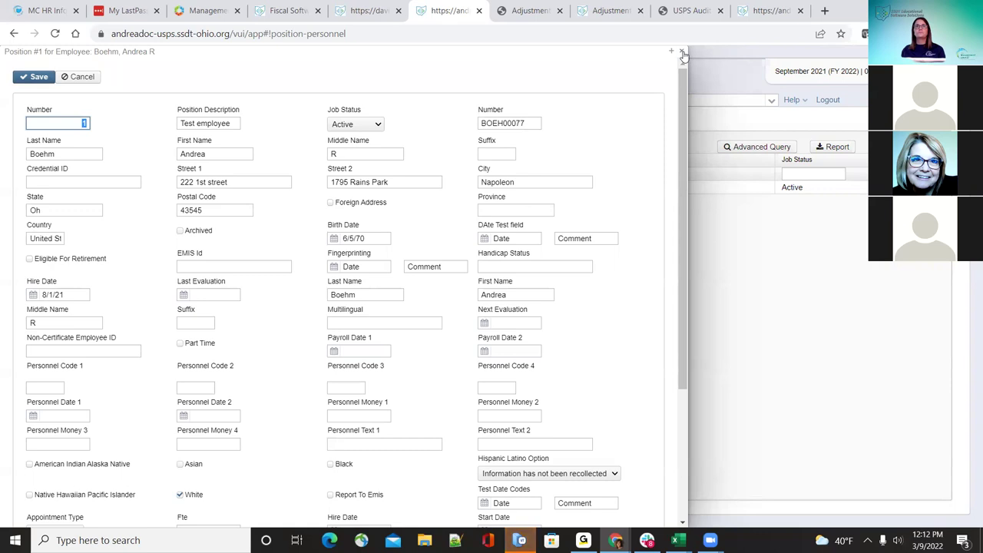
left_click(682, 51)
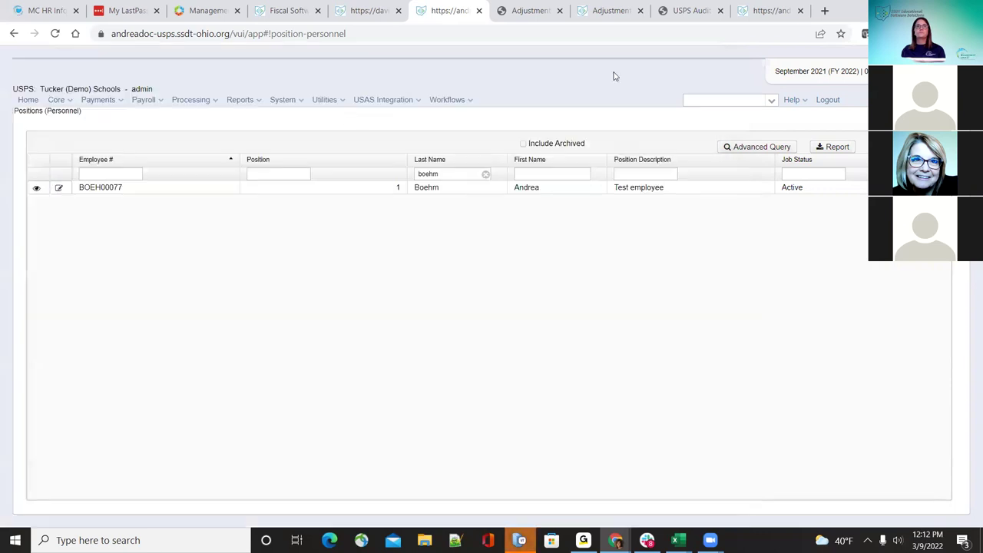
left_click(58, 100)
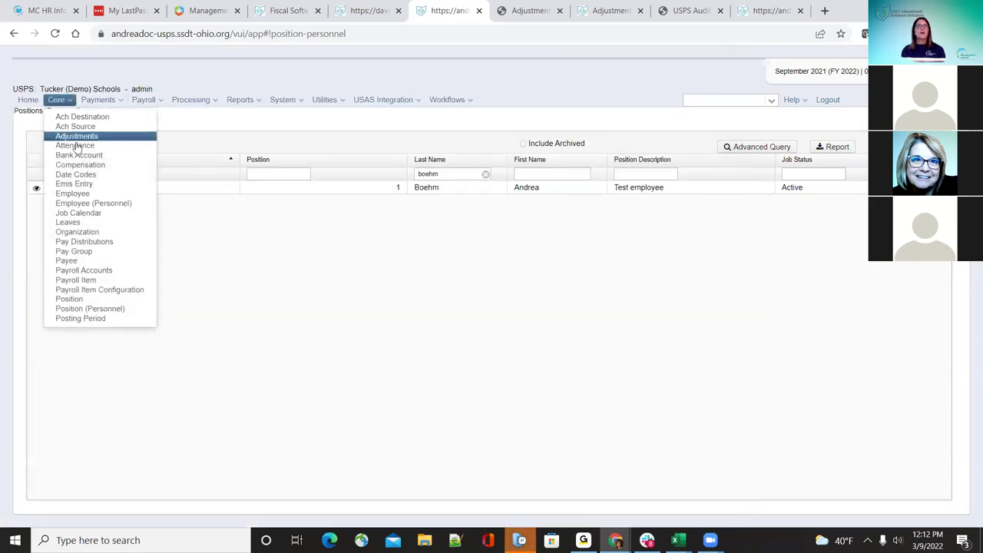
Step: Show the Core > Posting Period list, then lower the system volume and close microphone settings
left_click(98, 318)
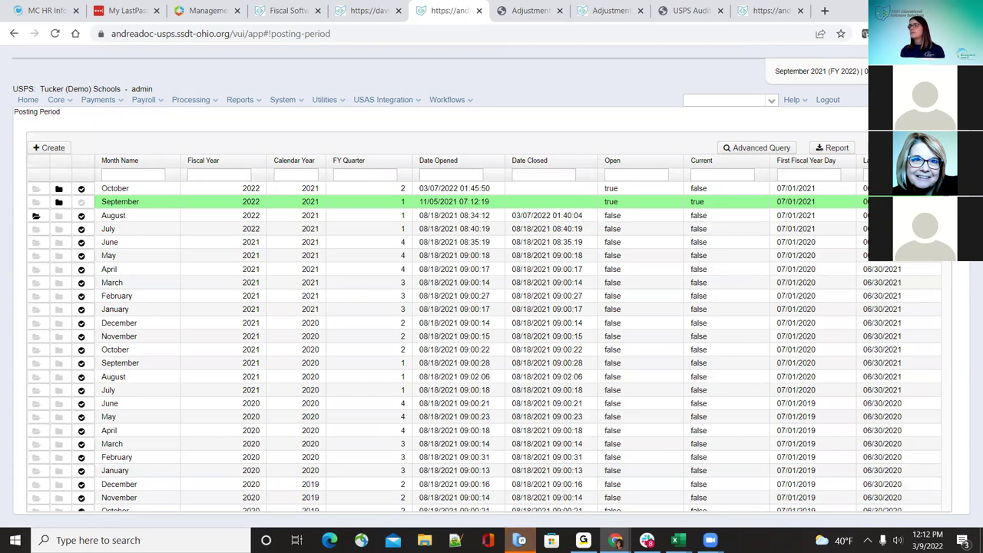
left_click(898, 541)
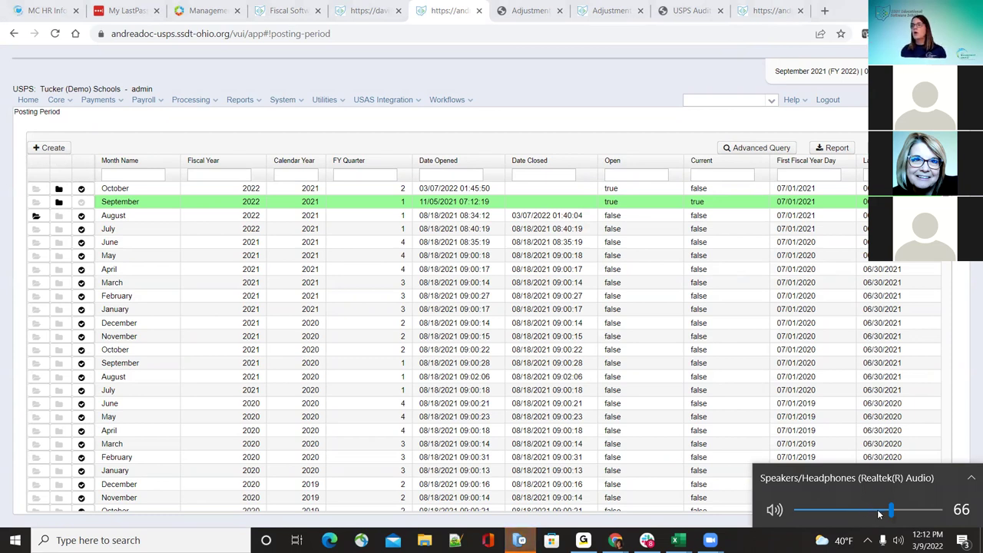
key("XF86AudioLowerVolume")
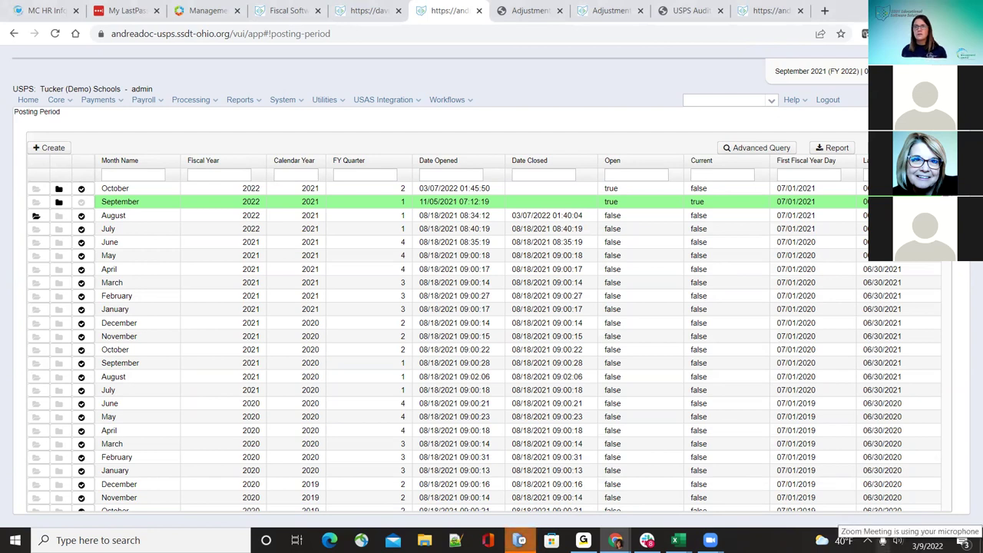
left_click(883, 540)
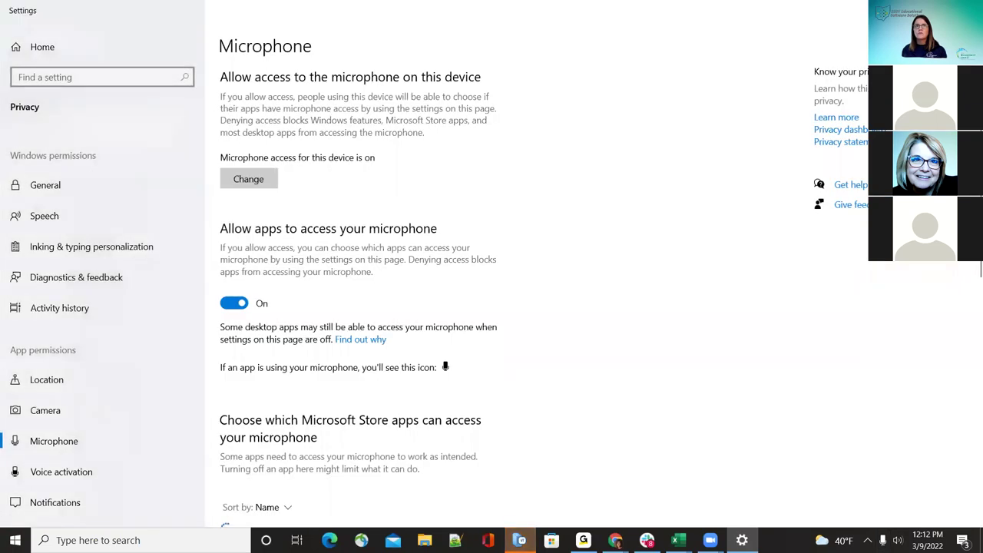
key("alt+F4")
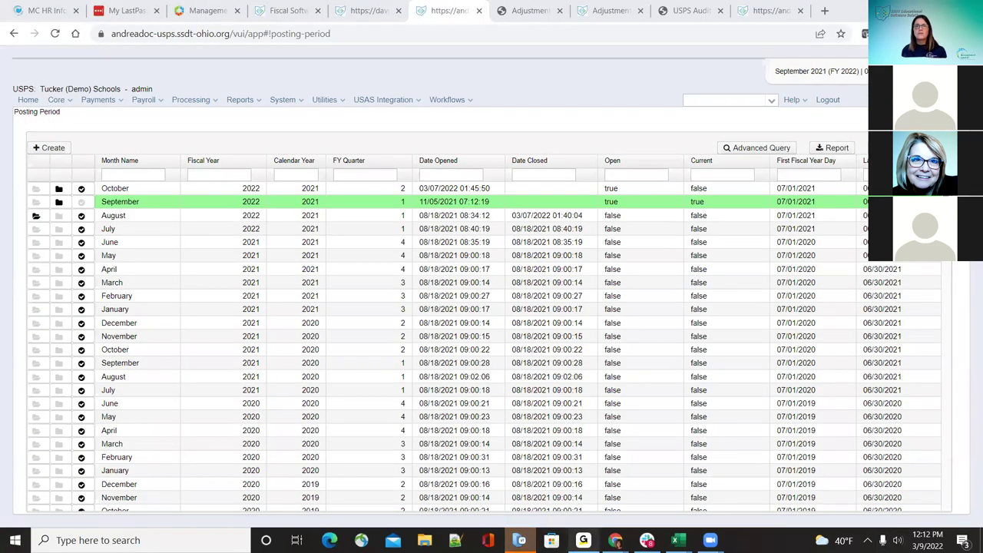
mouse_move(584, 540)
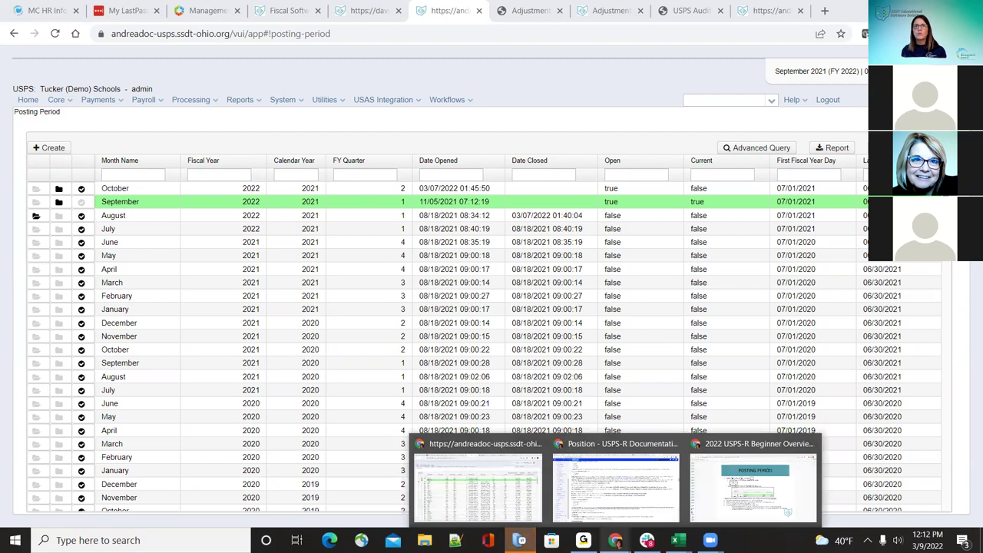
mouse_move(646, 540)
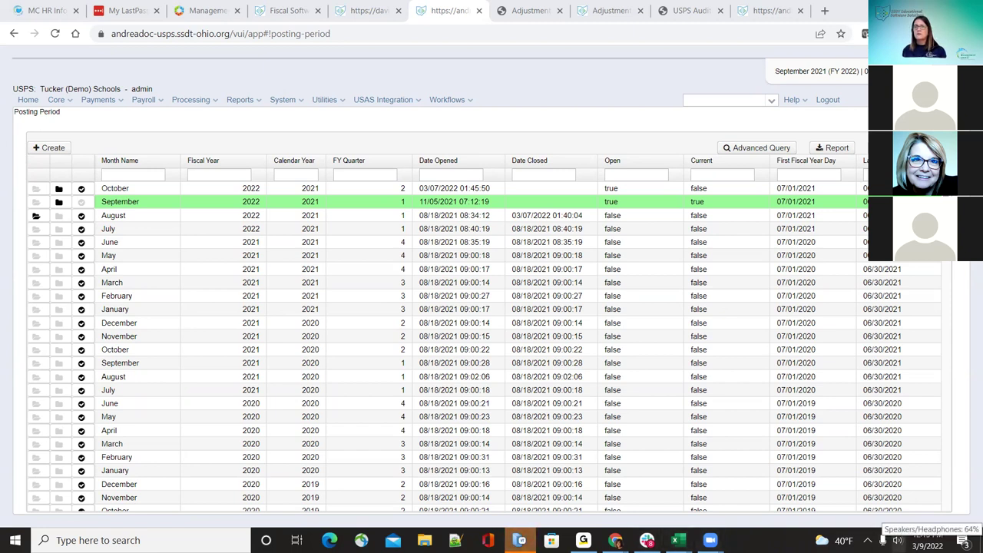
Step: Toggle the volume flyout and Windows Settings, then open an employee's dashboard from the employee search
left_click(898, 540)
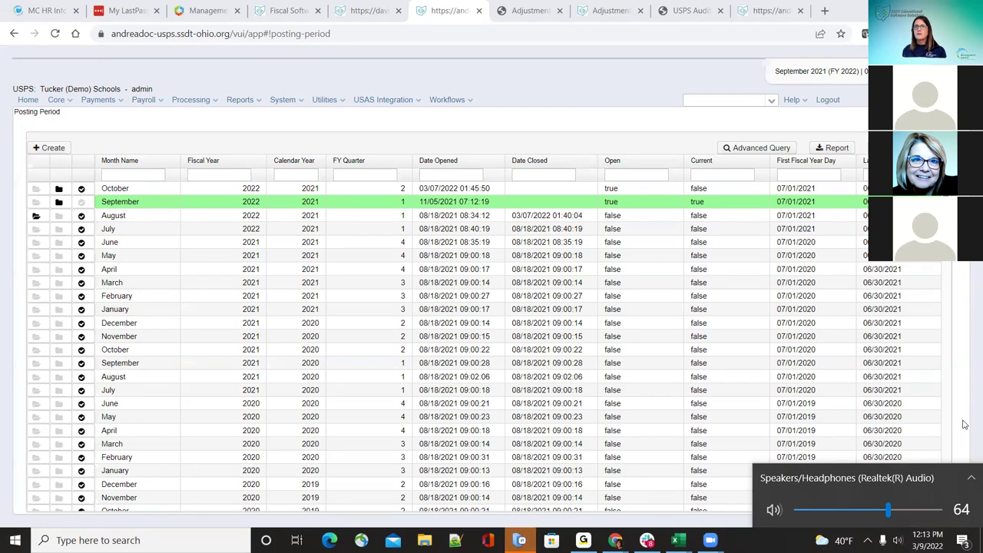
left_click(965, 425)
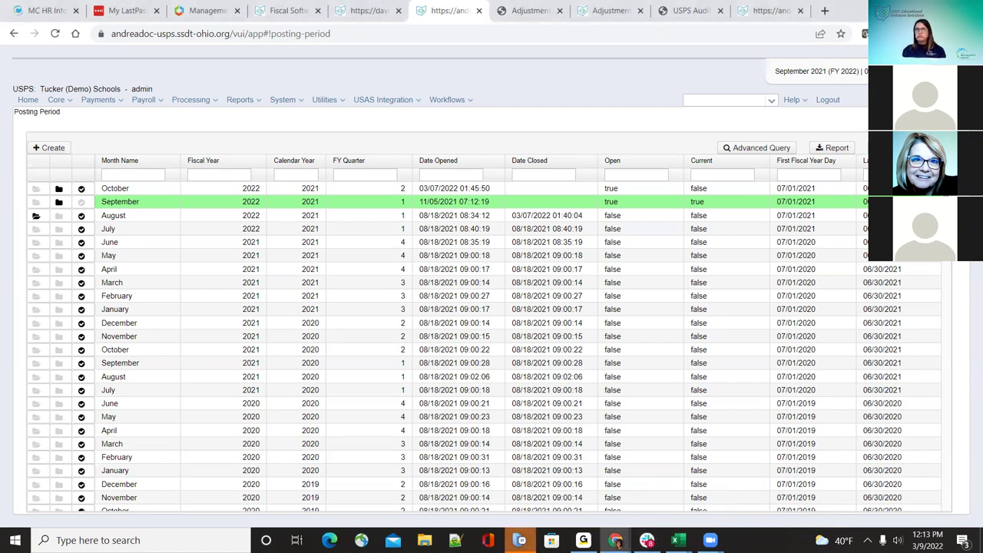
left_click(884, 540)
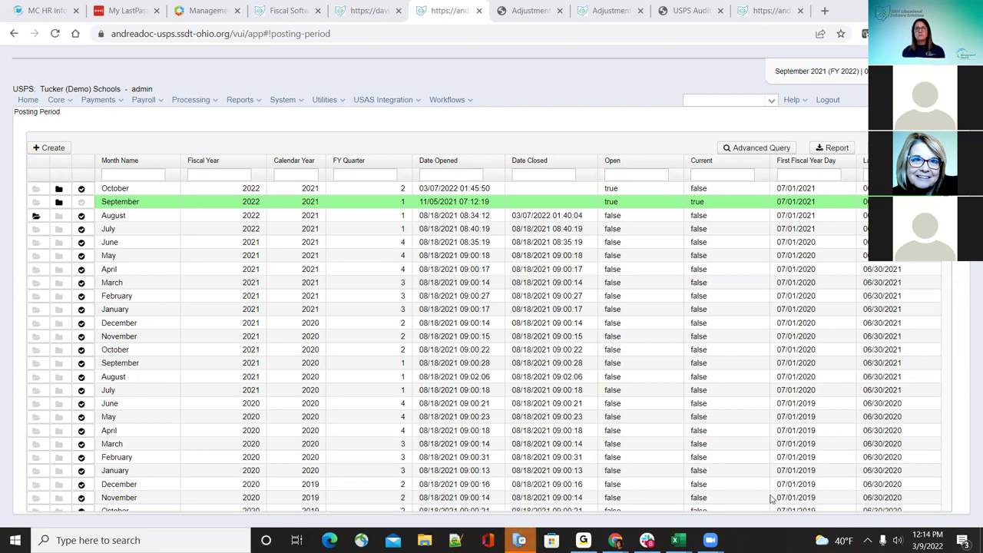
mouse_move(615, 540)
left_click(769, 100)
left_click(752, 142)
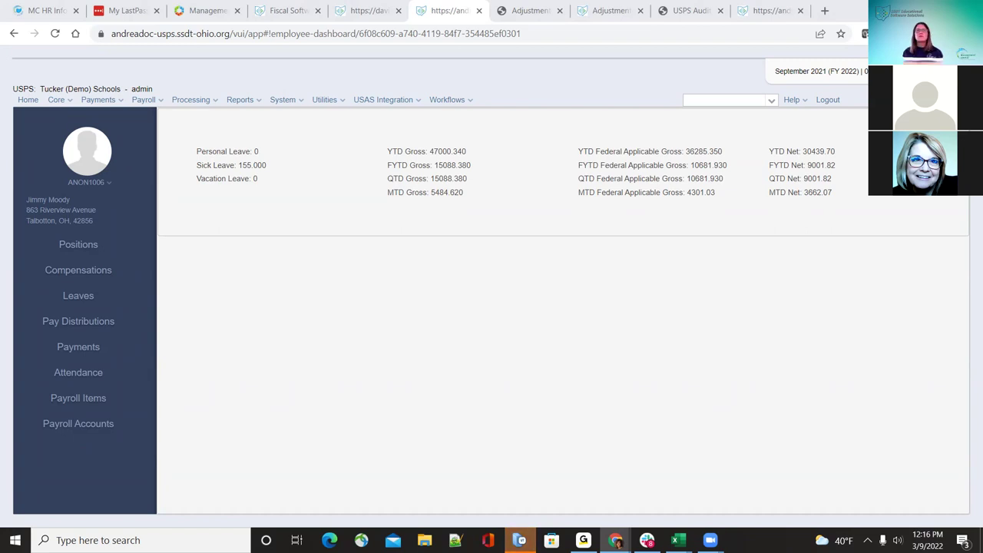
Step: Open Supervisor Position #3 from the Positions list, then bring the USPS-R overview slides forward
left_click(56, 100)
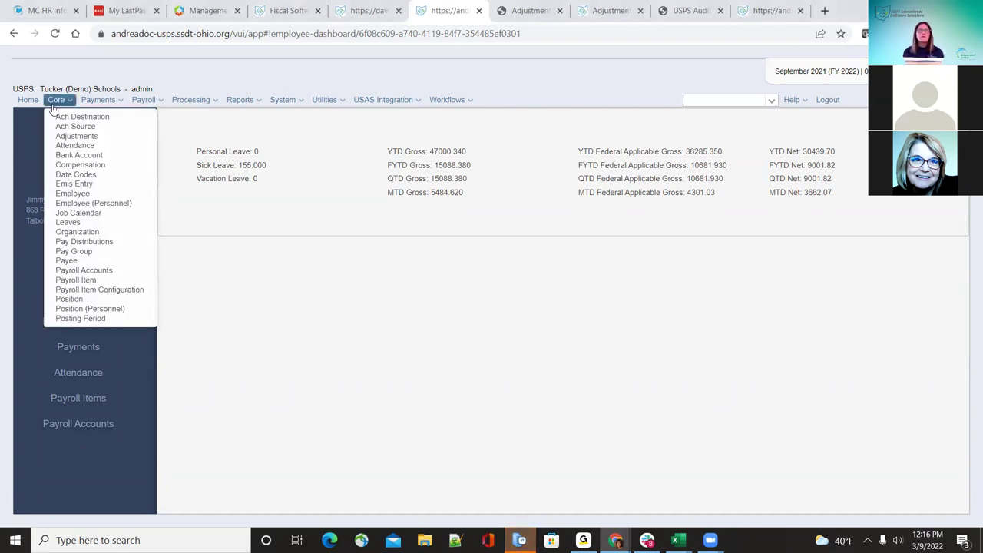
left_click(76, 299)
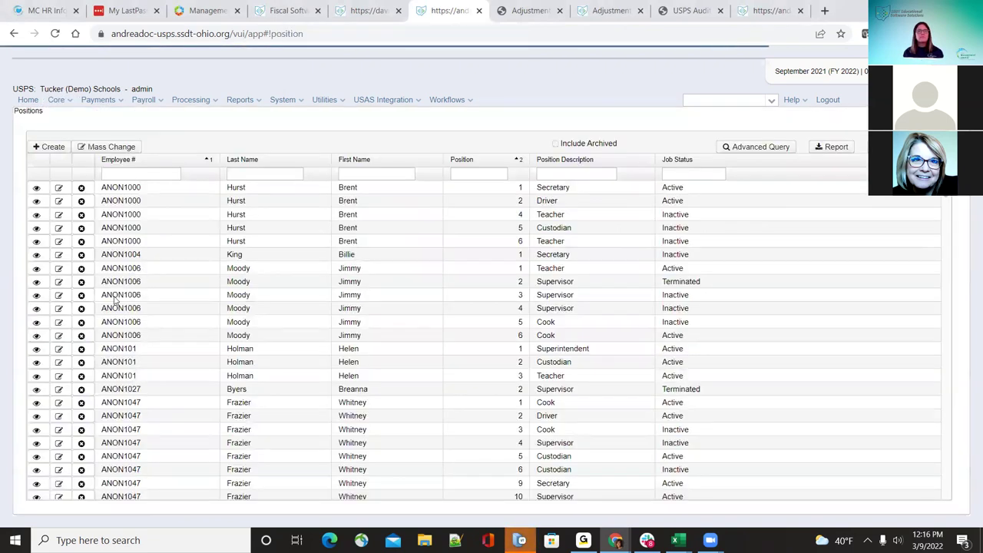
left_click(114, 298)
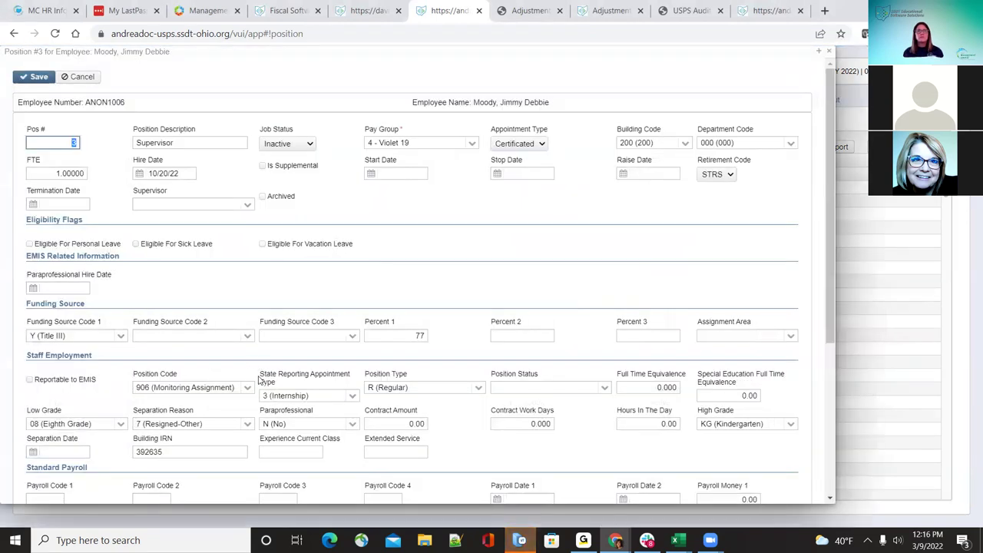
scroll(223, 371, "down", 2)
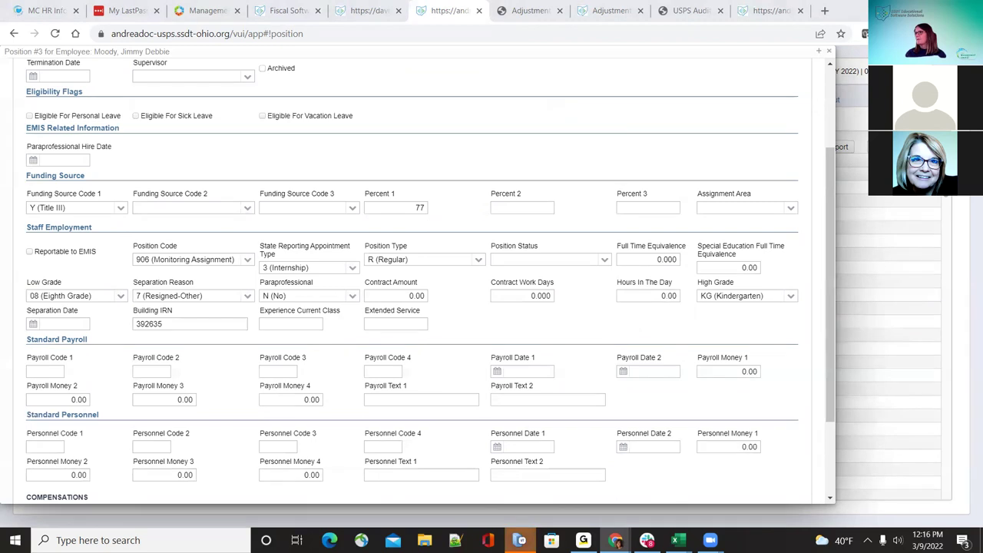
key("alt+Tab")
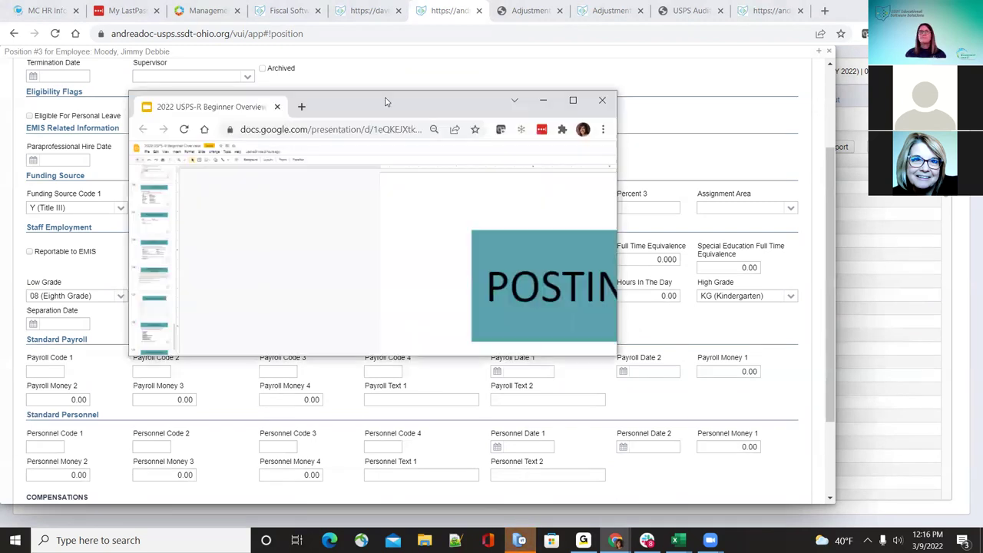